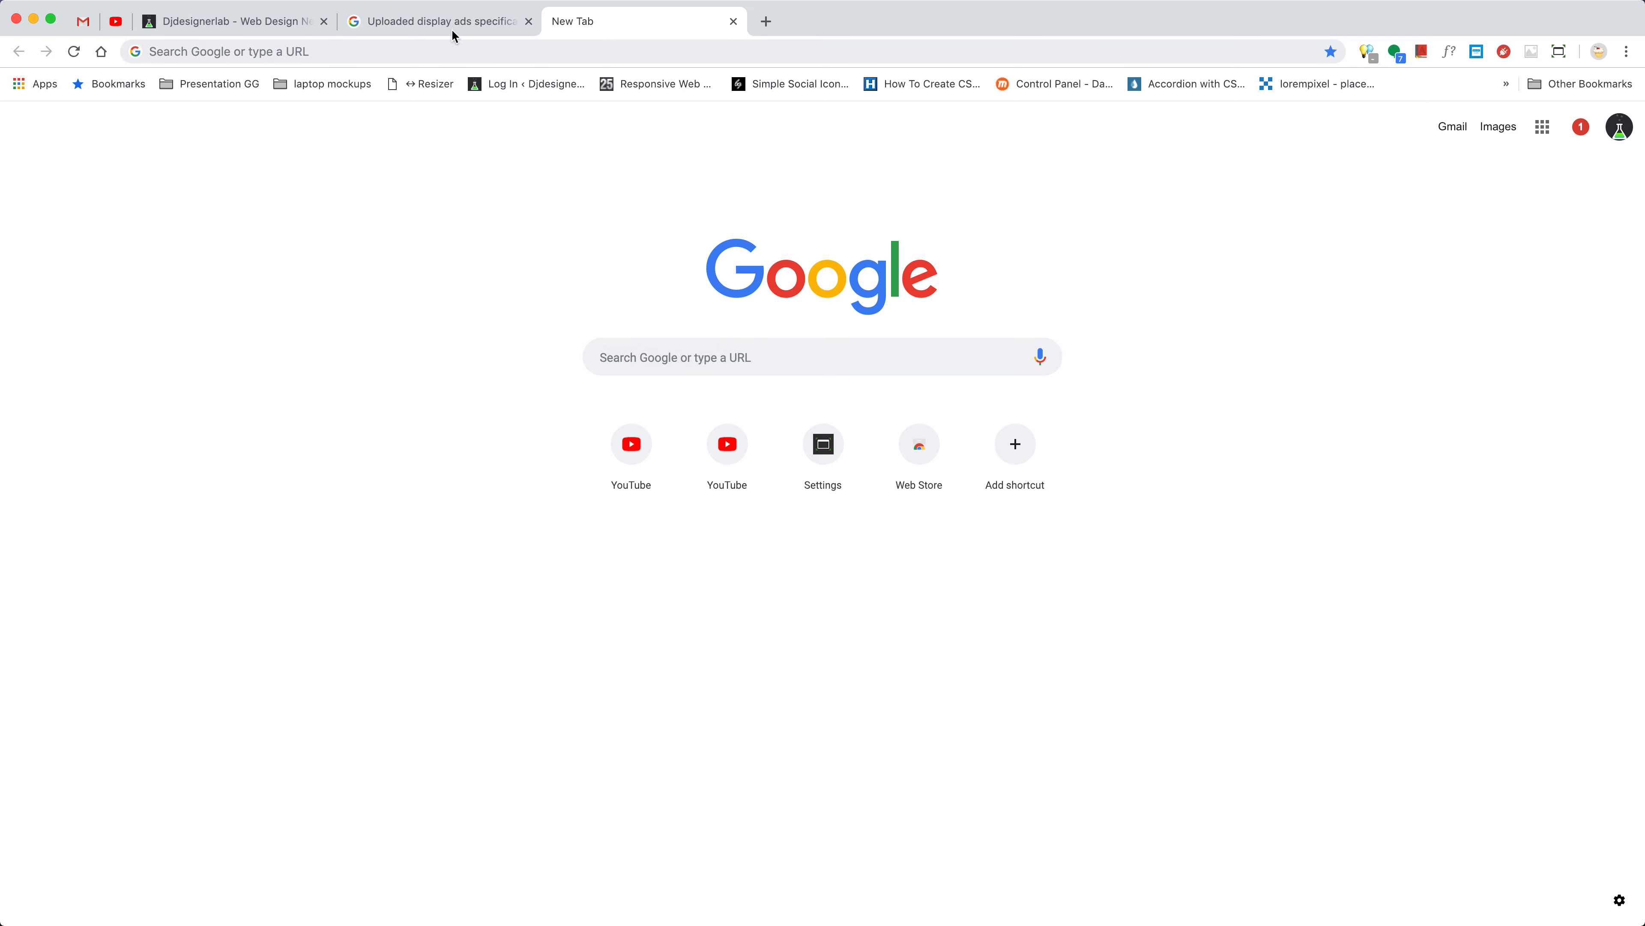
Read the uploaded display ads specifications page for supported file types and the Netboard 580 × 400 ad size
{"action": "left_click", "coordinate": [452, 27]}
{"action": "scroll", "coordinate": [543, 383], "scroll_direction": "down", "scroll_amount": 1}
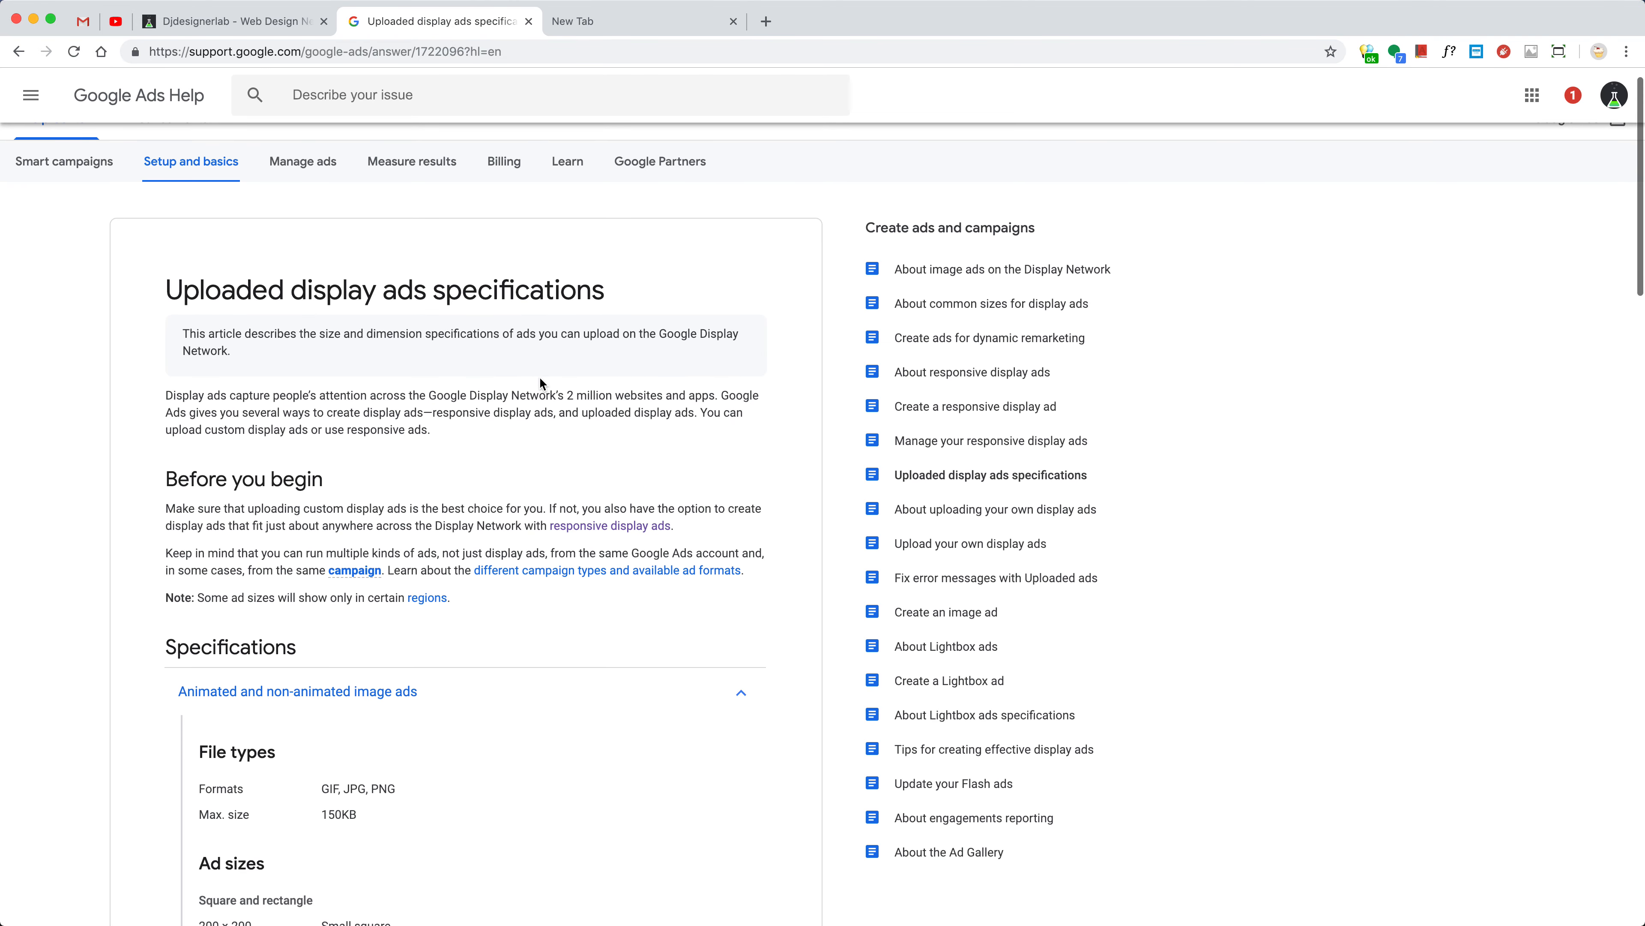
{"action": "scroll", "coordinate": [537, 376], "scroll_direction": "up", "scroll_amount": 1}
{"action": "scroll", "coordinate": [526, 404], "scroll_direction": "down", "scroll_amount": 6}
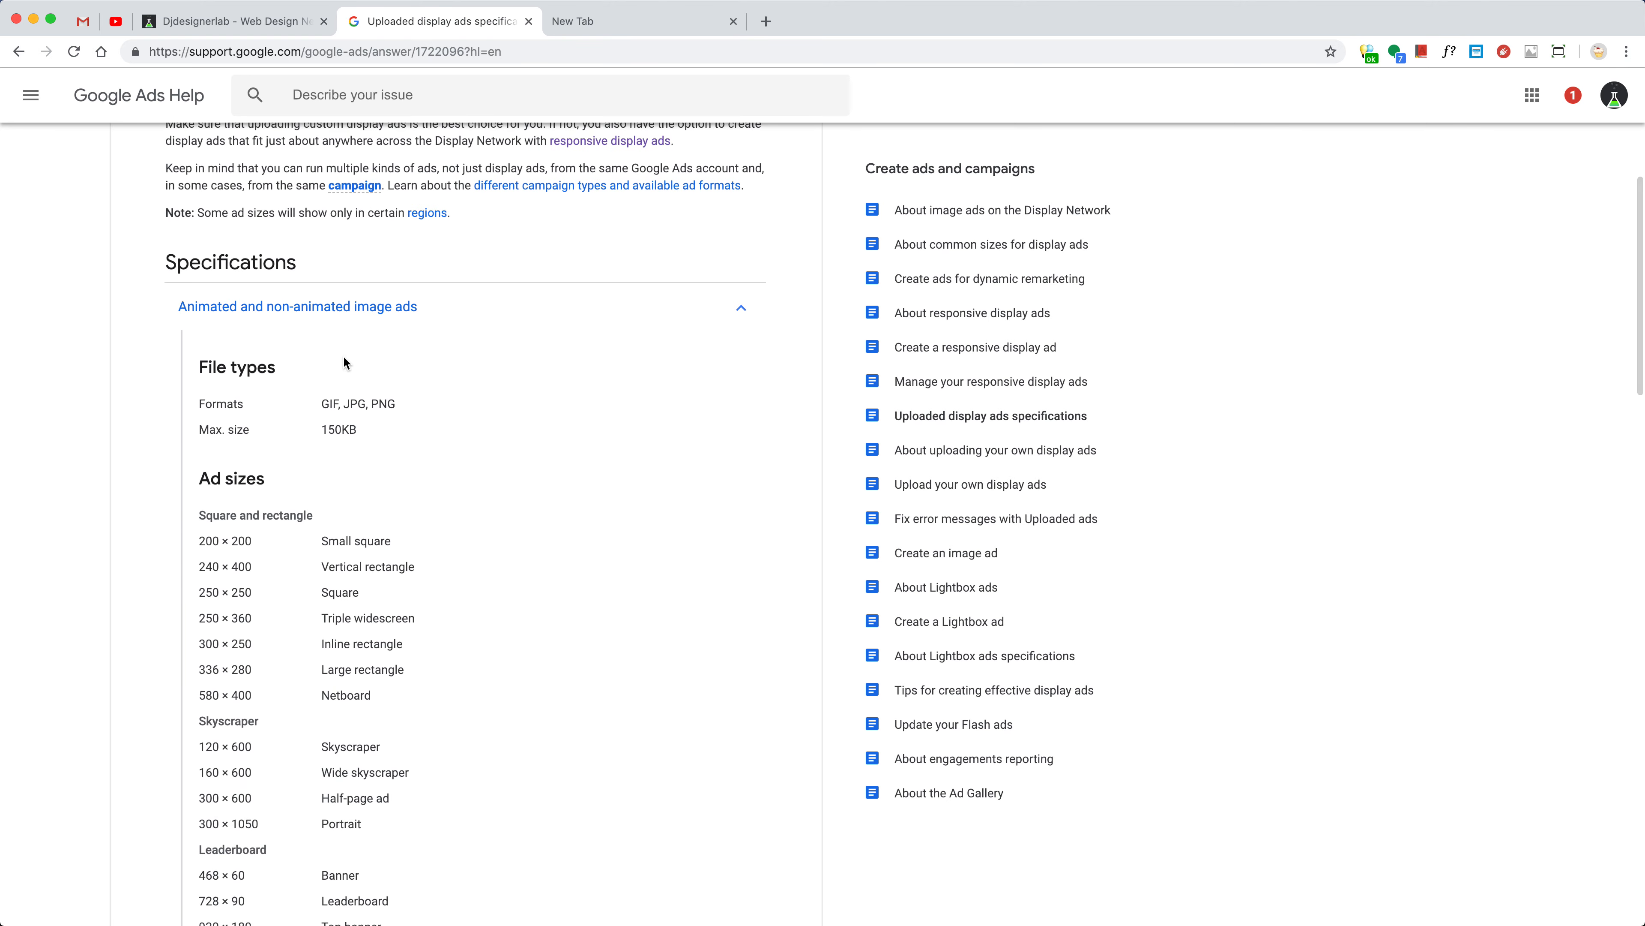
{"action": "scroll", "coordinate": [344, 355], "scroll_direction": "up", "scroll_amount": 6}
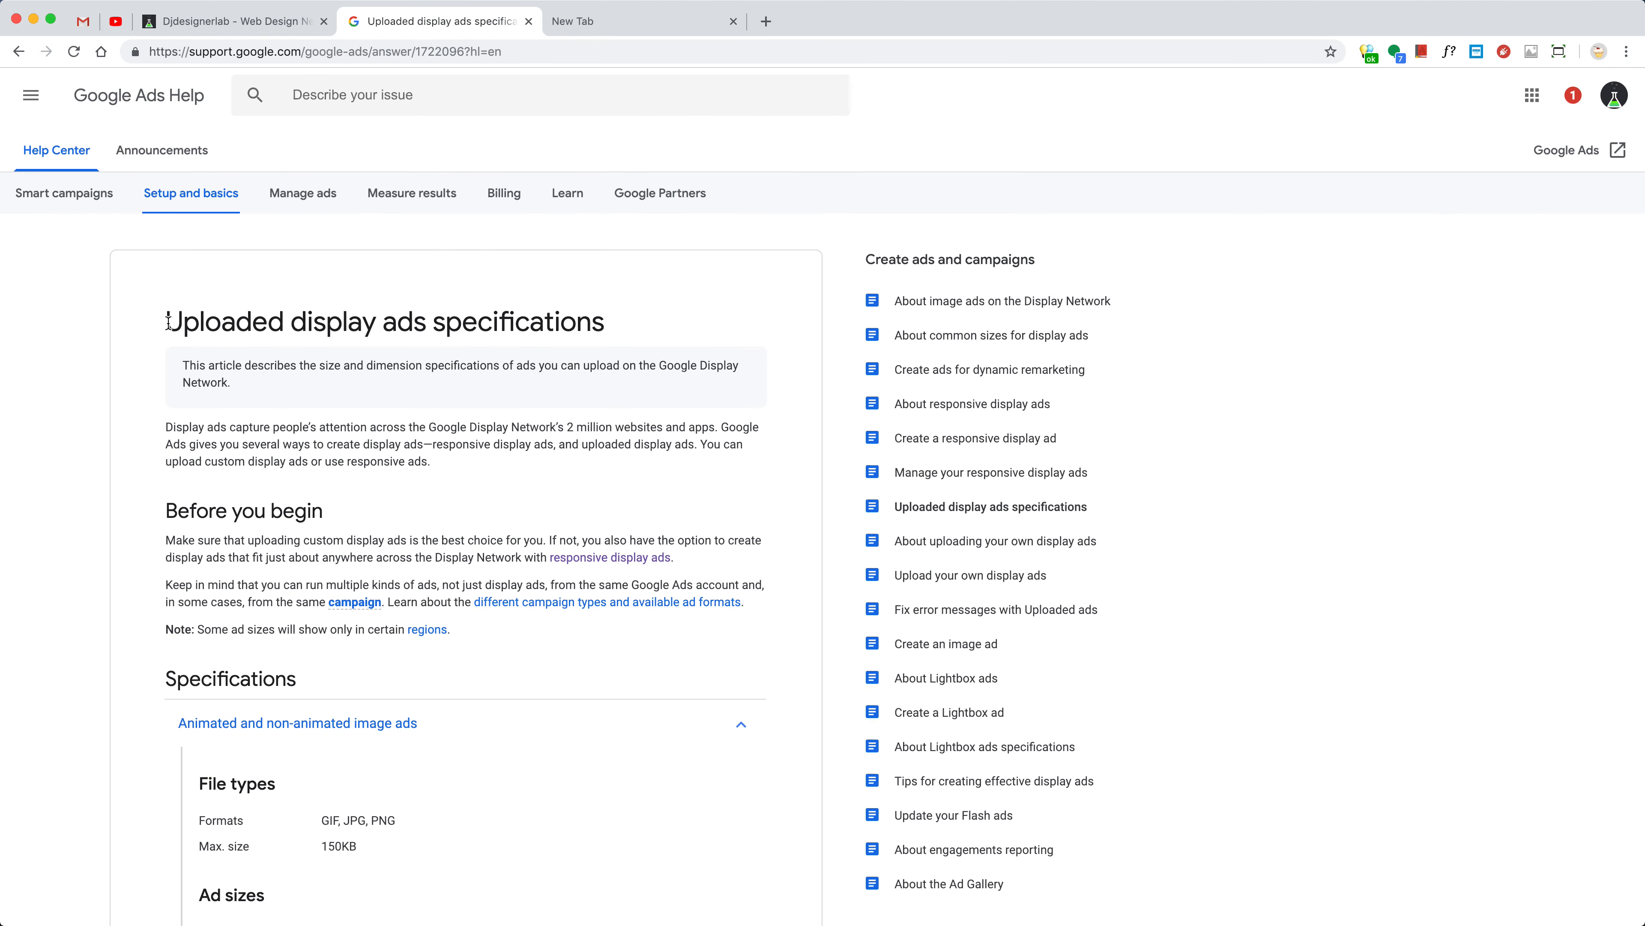
{"action": "left_click_drag", "start_coordinate": [167, 320], "coordinate": [591, 320]}
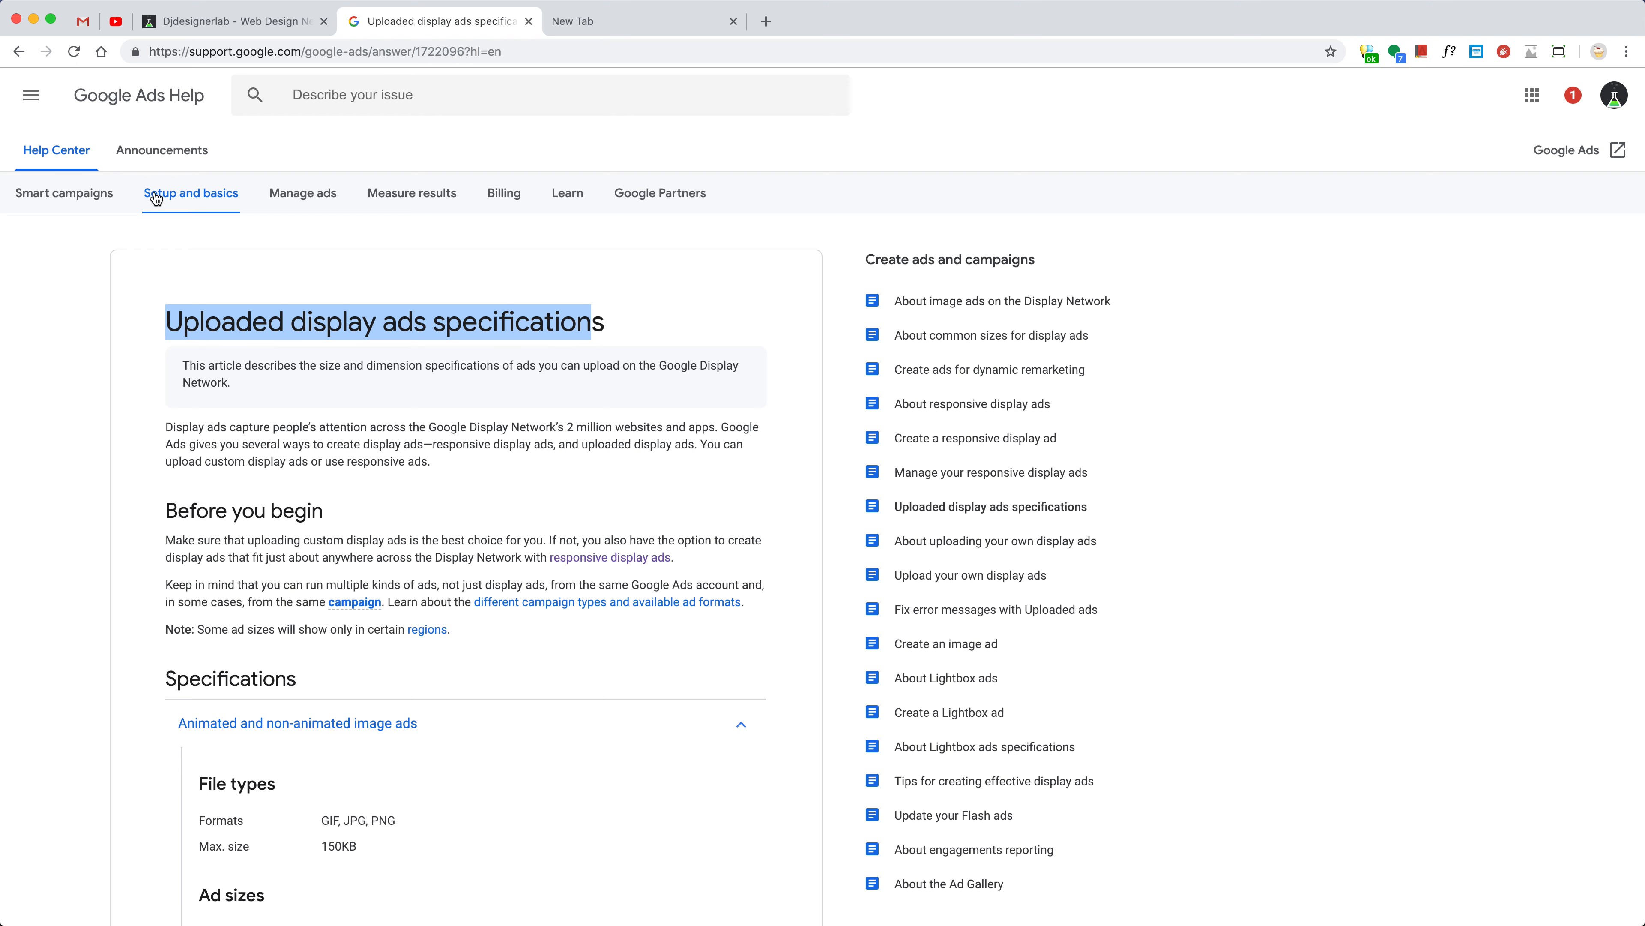
{"action": "scroll", "coordinate": [495, 501], "scroll_direction": "down", "scroll_amount": 1}
{"action": "scroll", "coordinate": [494, 501], "scroll_direction": "down", "scroll_amount": 7}
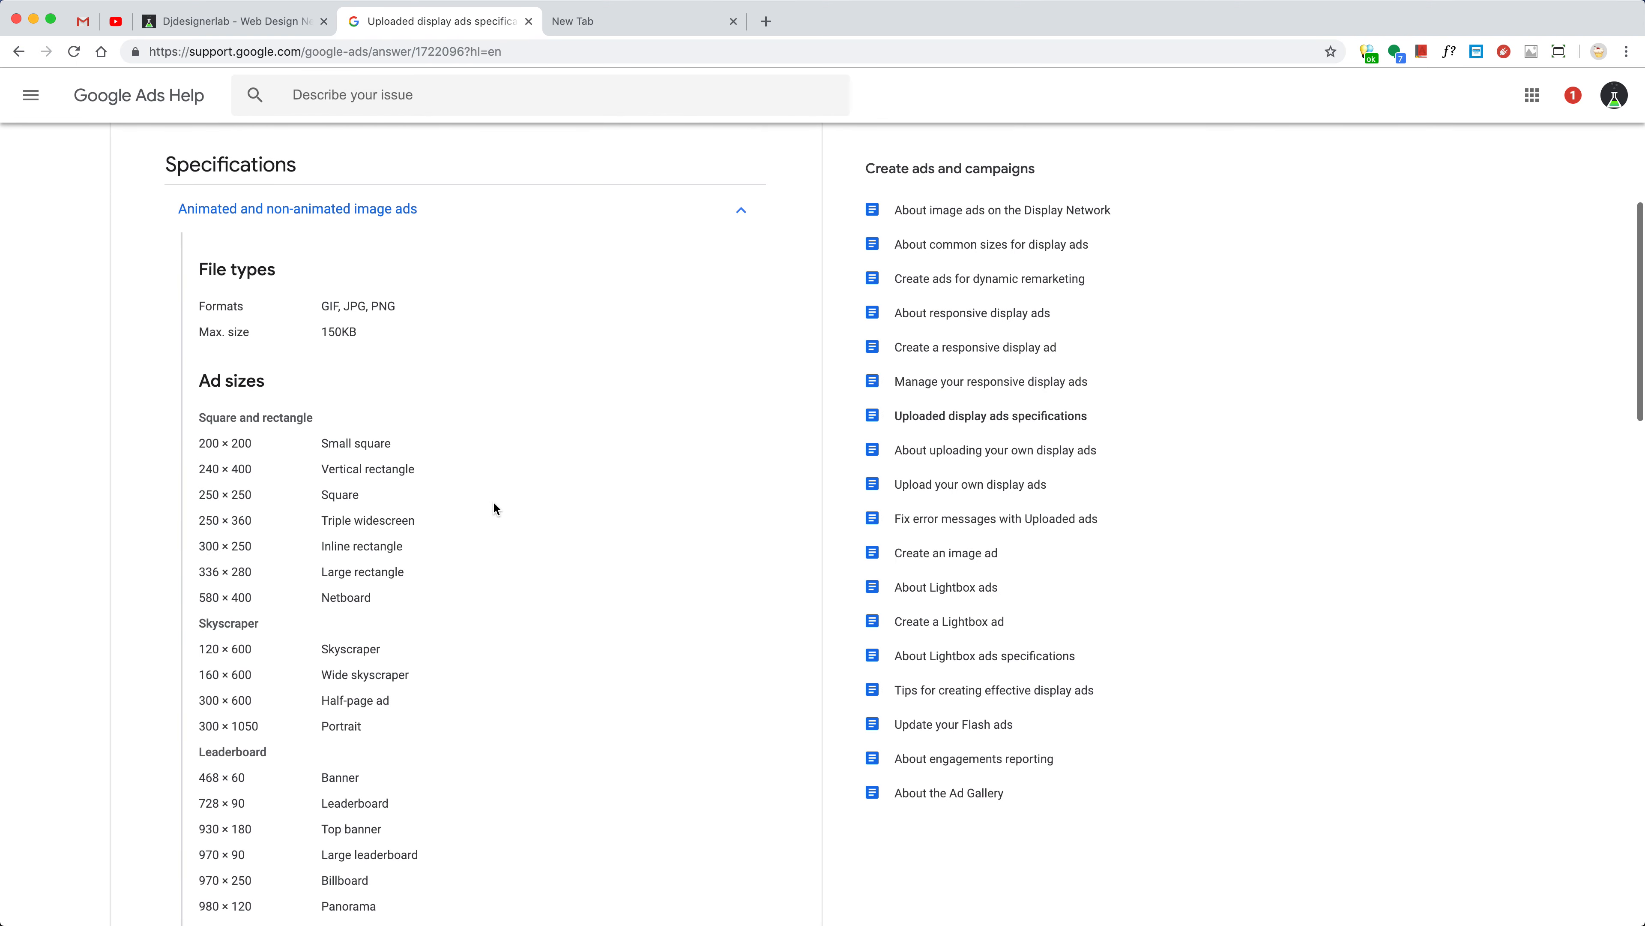
{"action": "left_click", "coordinate": [201, 594]}
{"action": "left_click_drag", "start_coordinate": [201, 594], "coordinate": [253, 594]}
{"action": "left_click", "coordinate": [204, 601]}
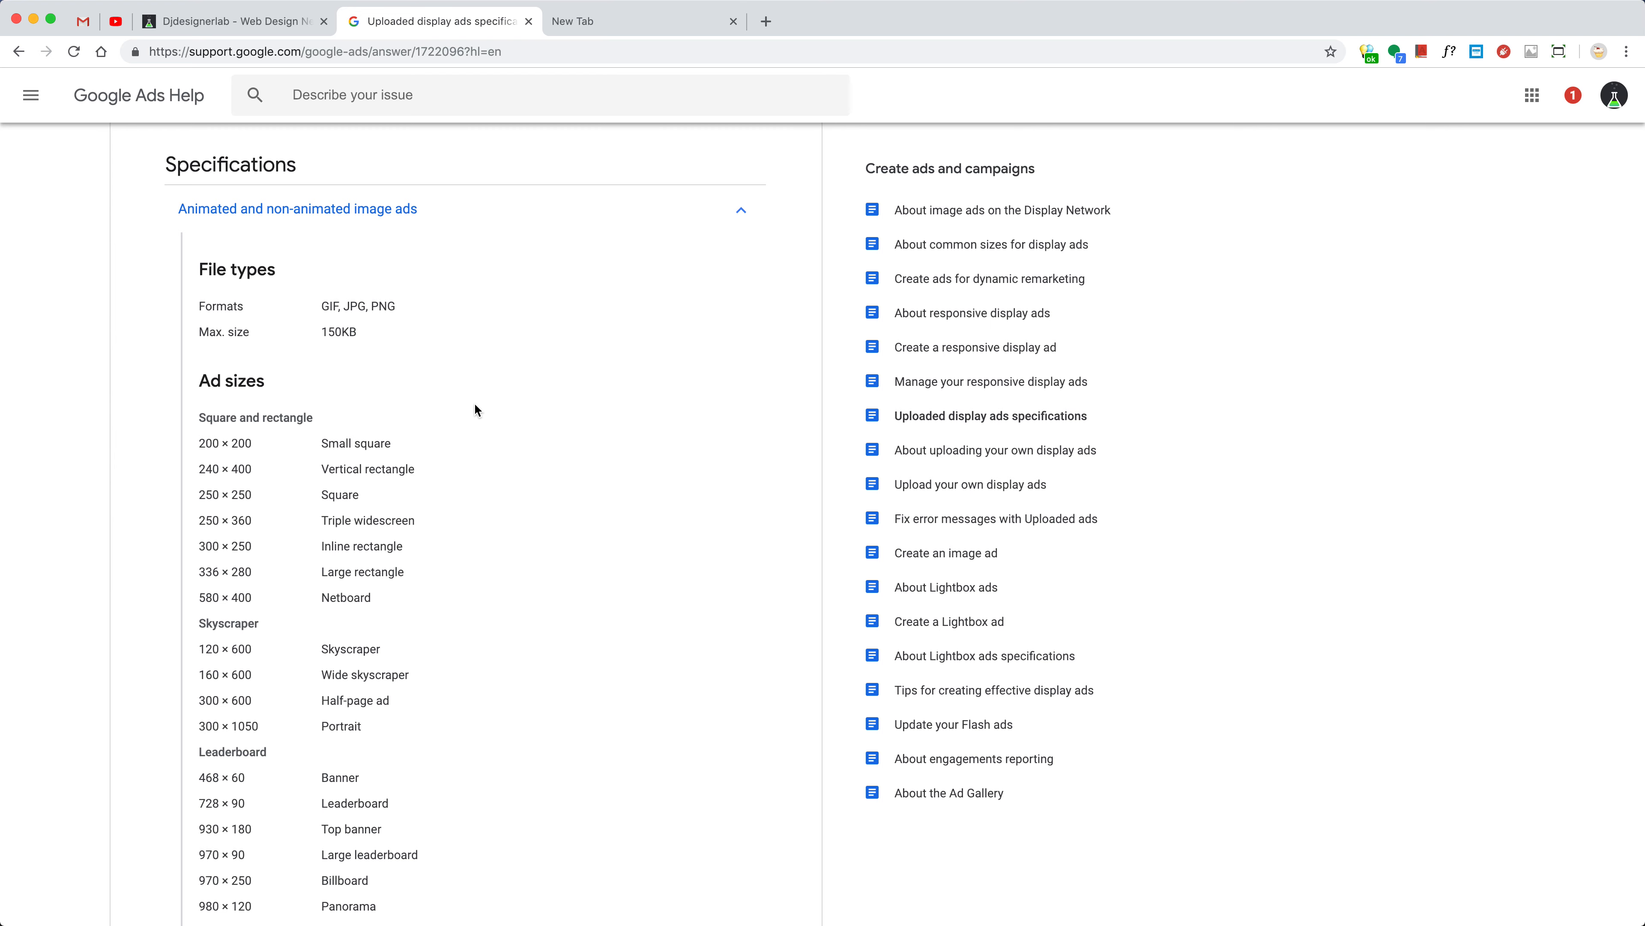
Preview the Flash-Sale-01.gif banner in its Finder folder, then return to the specifications page
{"action": "key", "text": "super+Tab"}
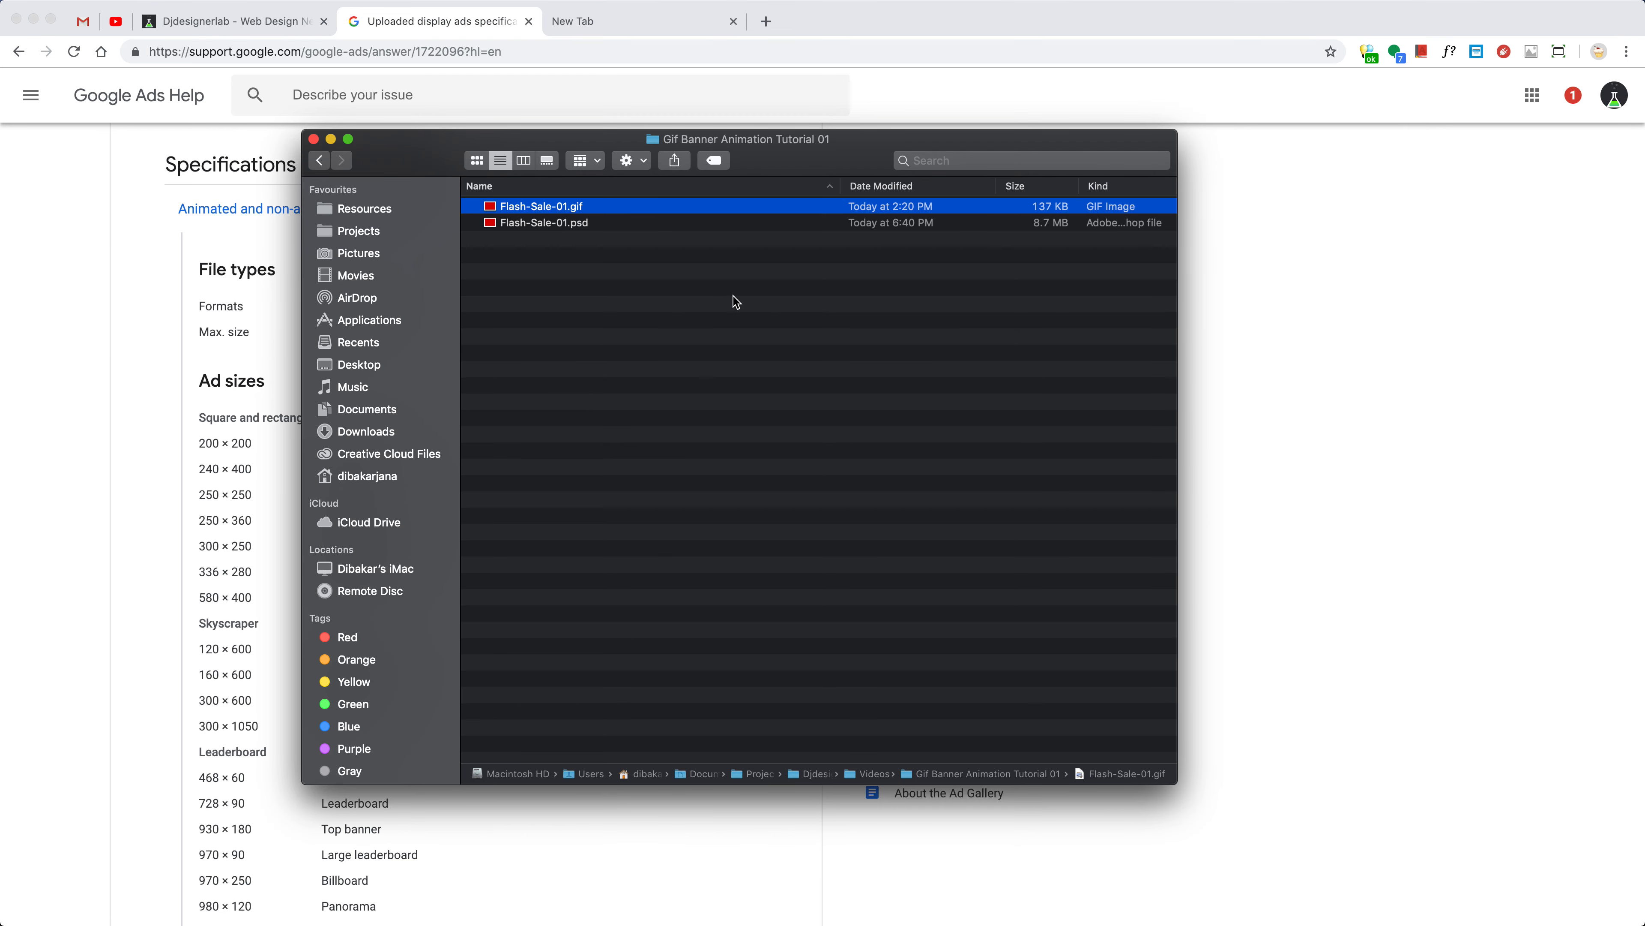
{"action": "key", "text": "space"}
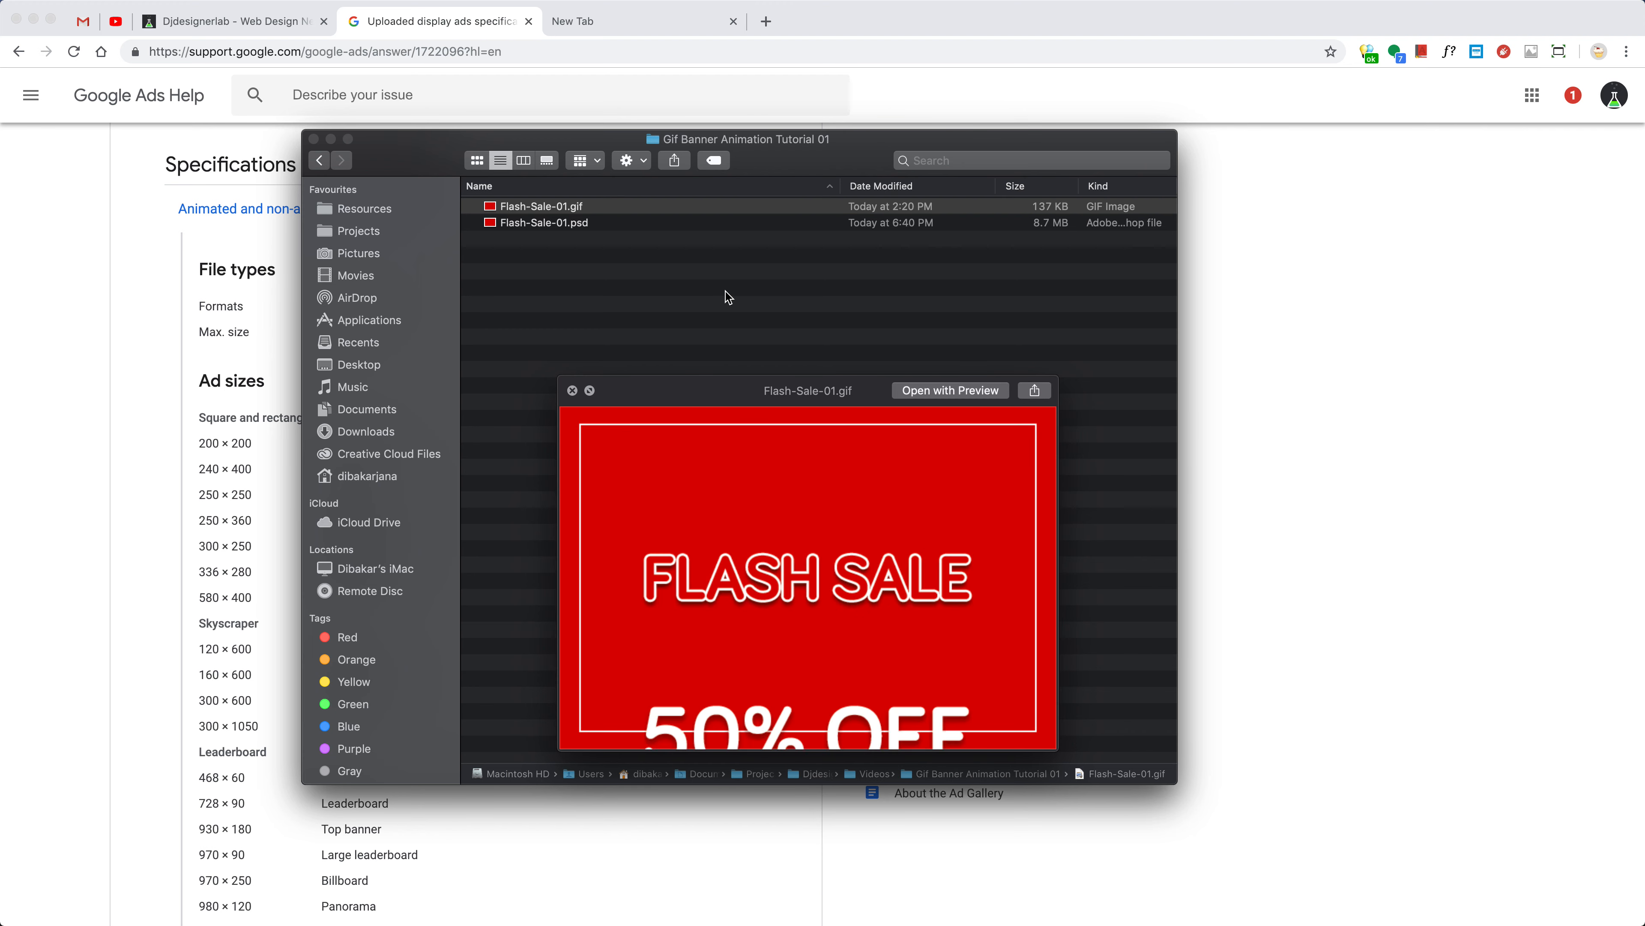
{"action": "key", "text": "space"}
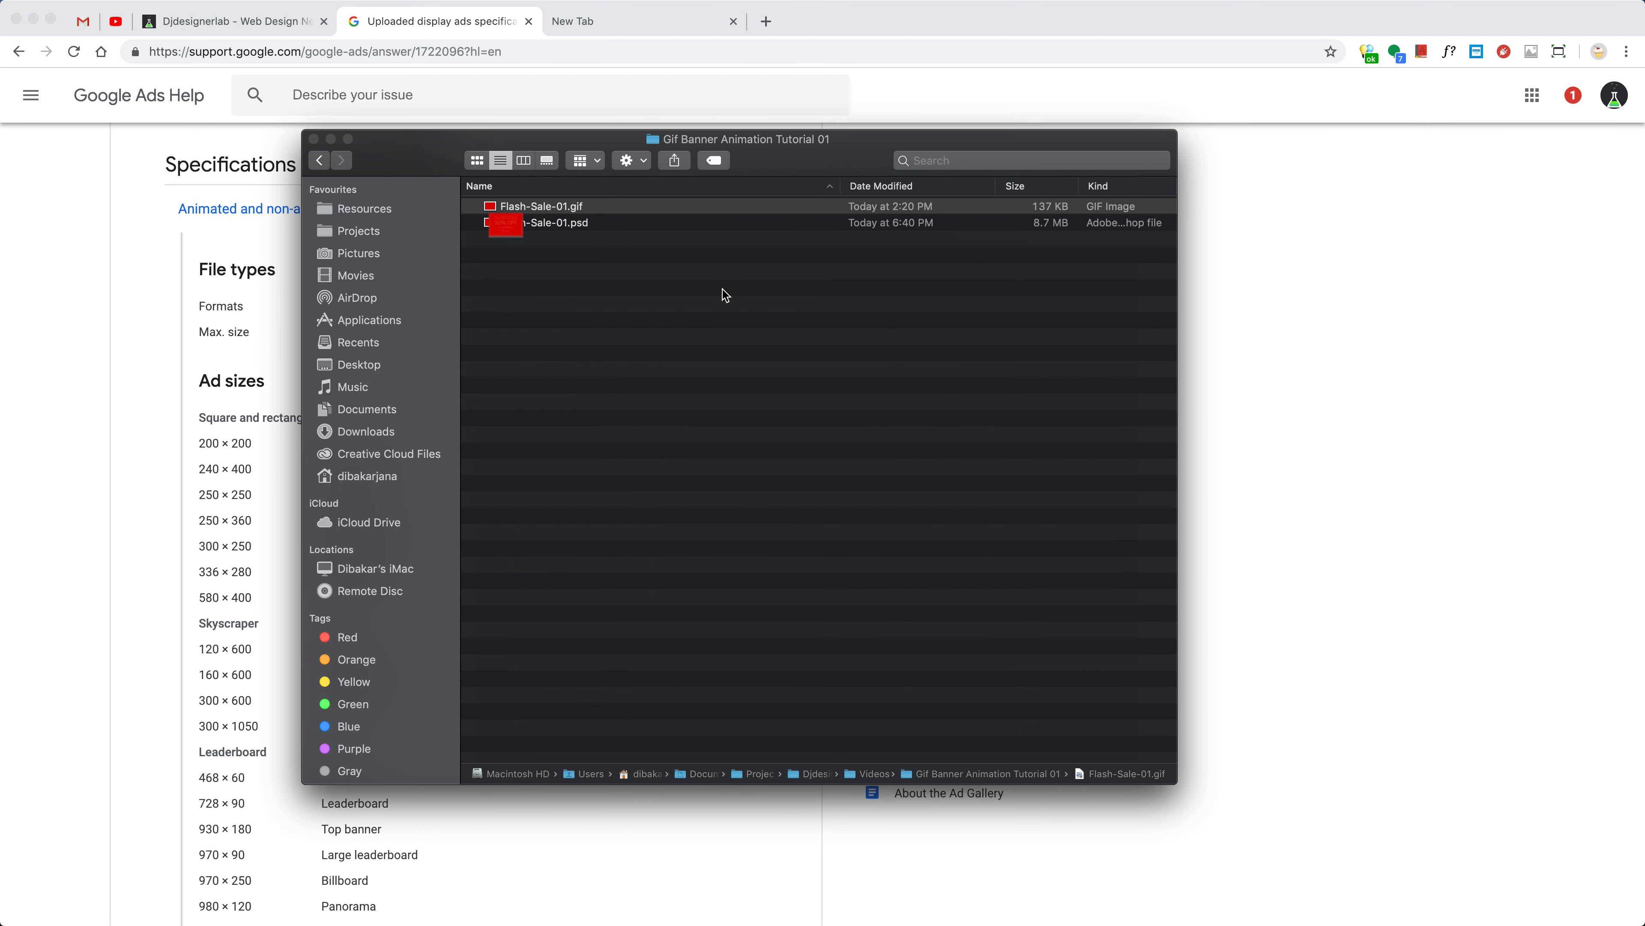
{"action": "left_click", "coordinate": [159, 391]}
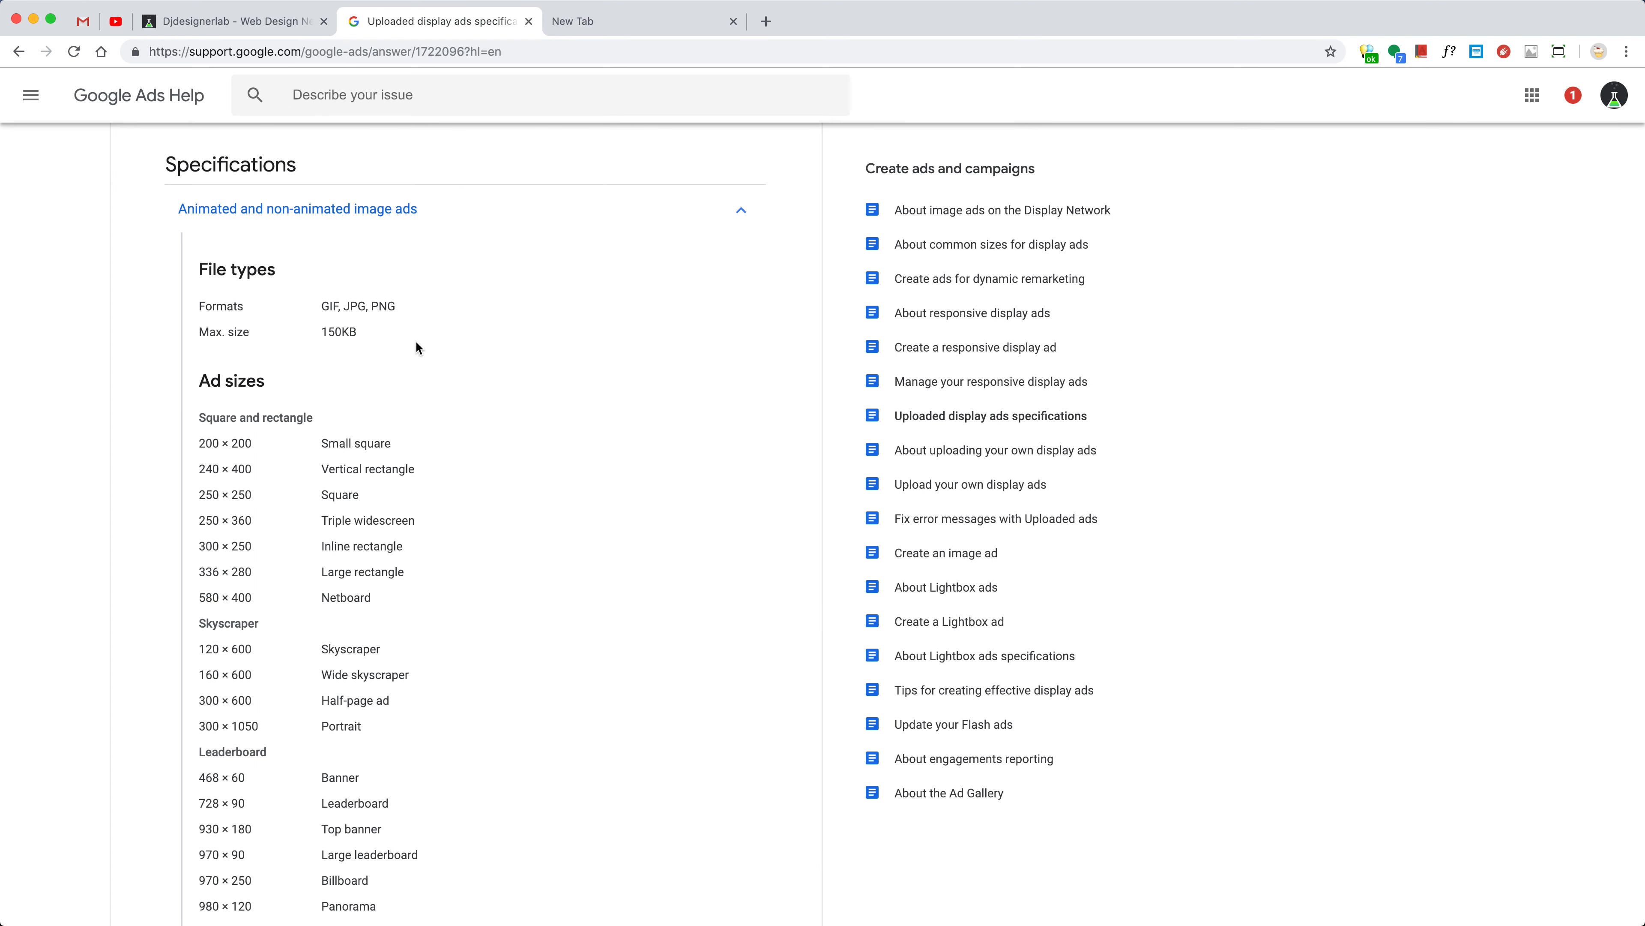
Highlight the 150KB maximum file size in the specifications
{"action": "left_click_drag", "start_coordinate": [321, 329], "coordinate": [356, 331]}
{"action": "left_click", "coordinate": [362, 334]}
{"action": "scroll", "coordinate": [363, 394], "scroll_direction": "down", "scroll_amount": 1}
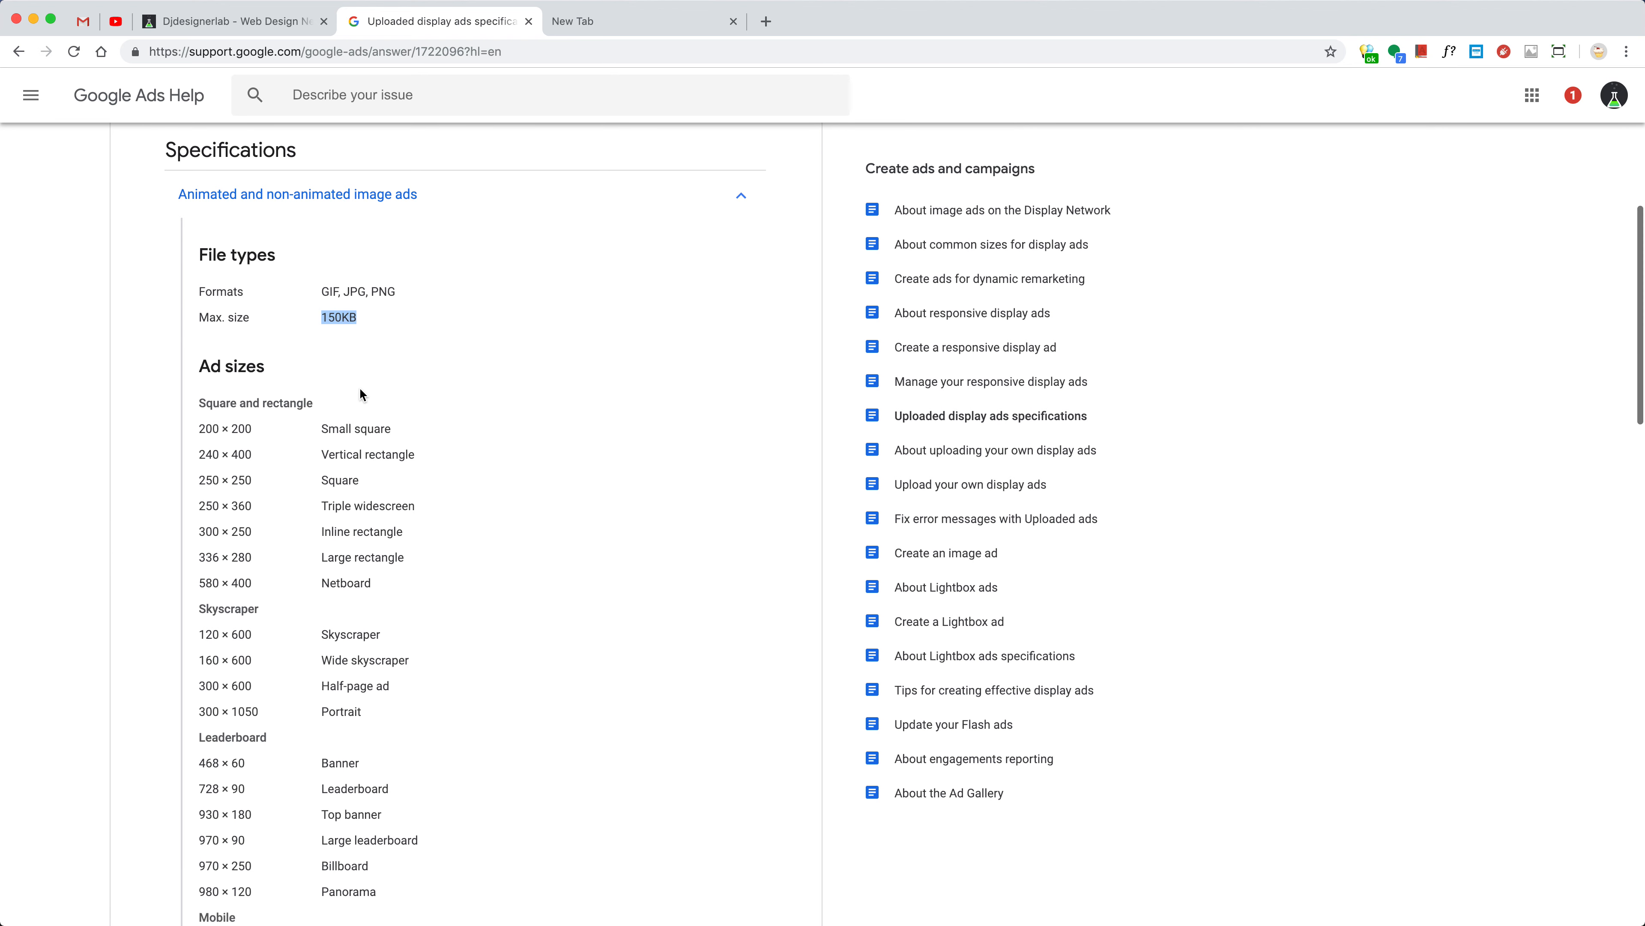
{"action": "scroll", "coordinate": [361, 389], "scroll_direction": "up", "scroll_amount": 2}
Check the Flash-Sale-01.gif file's size and preview it again in the Finder folder
{"action": "key", "text": "super+Tab"}
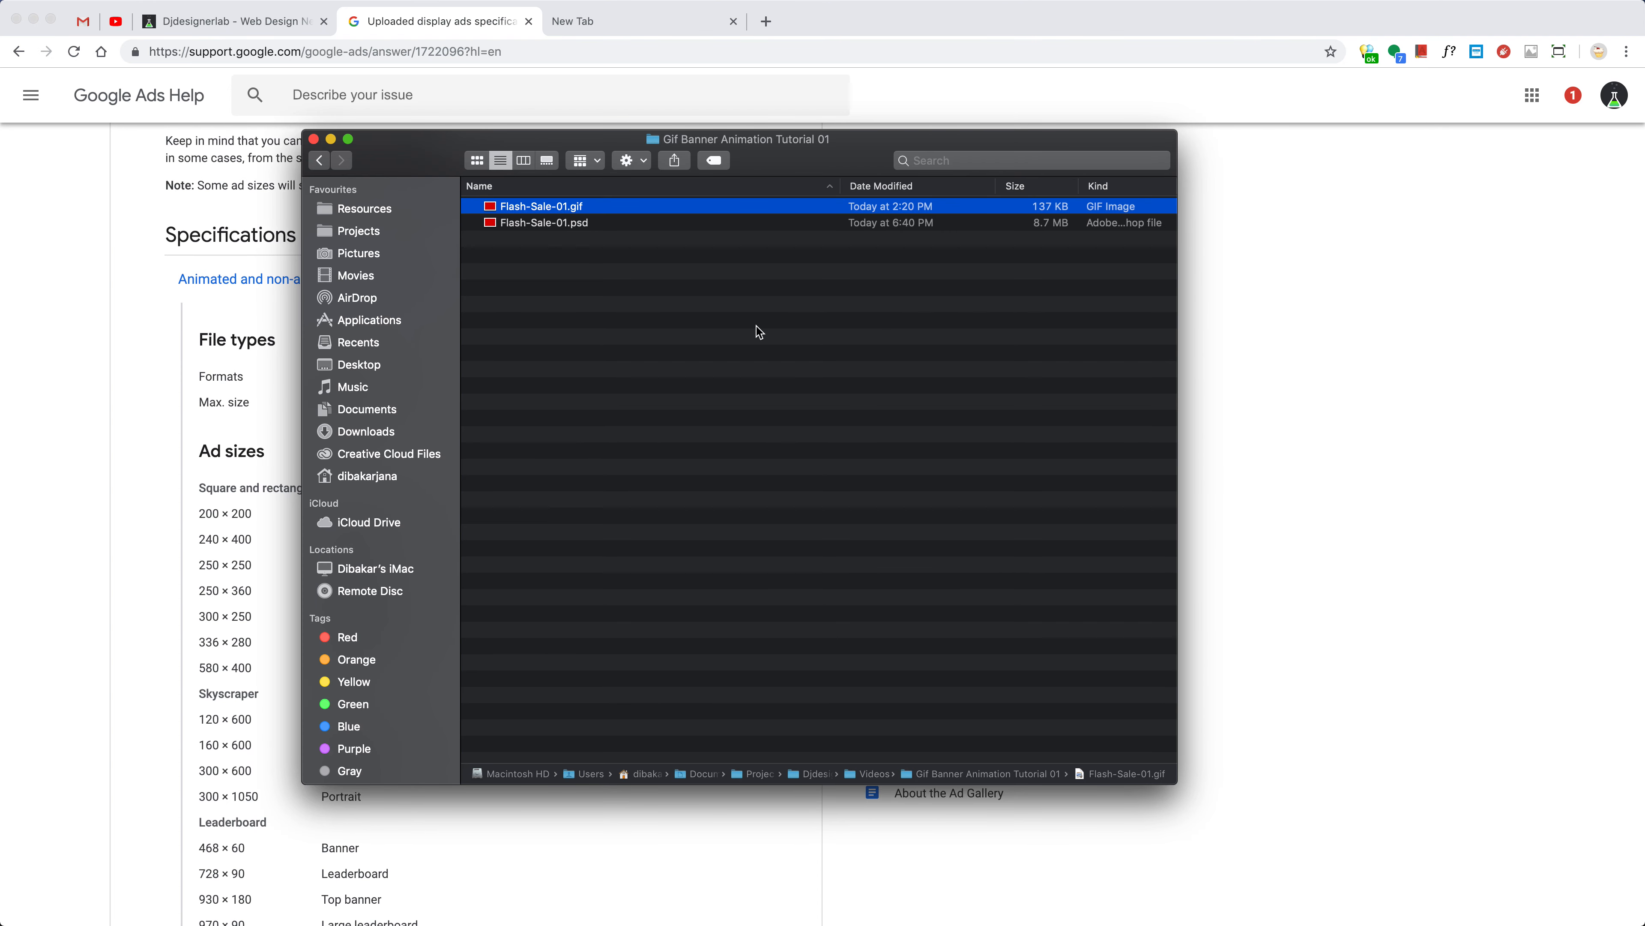
{"action": "left_click_drag", "start_coordinate": [803, 156], "coordinate": [799, 198]}
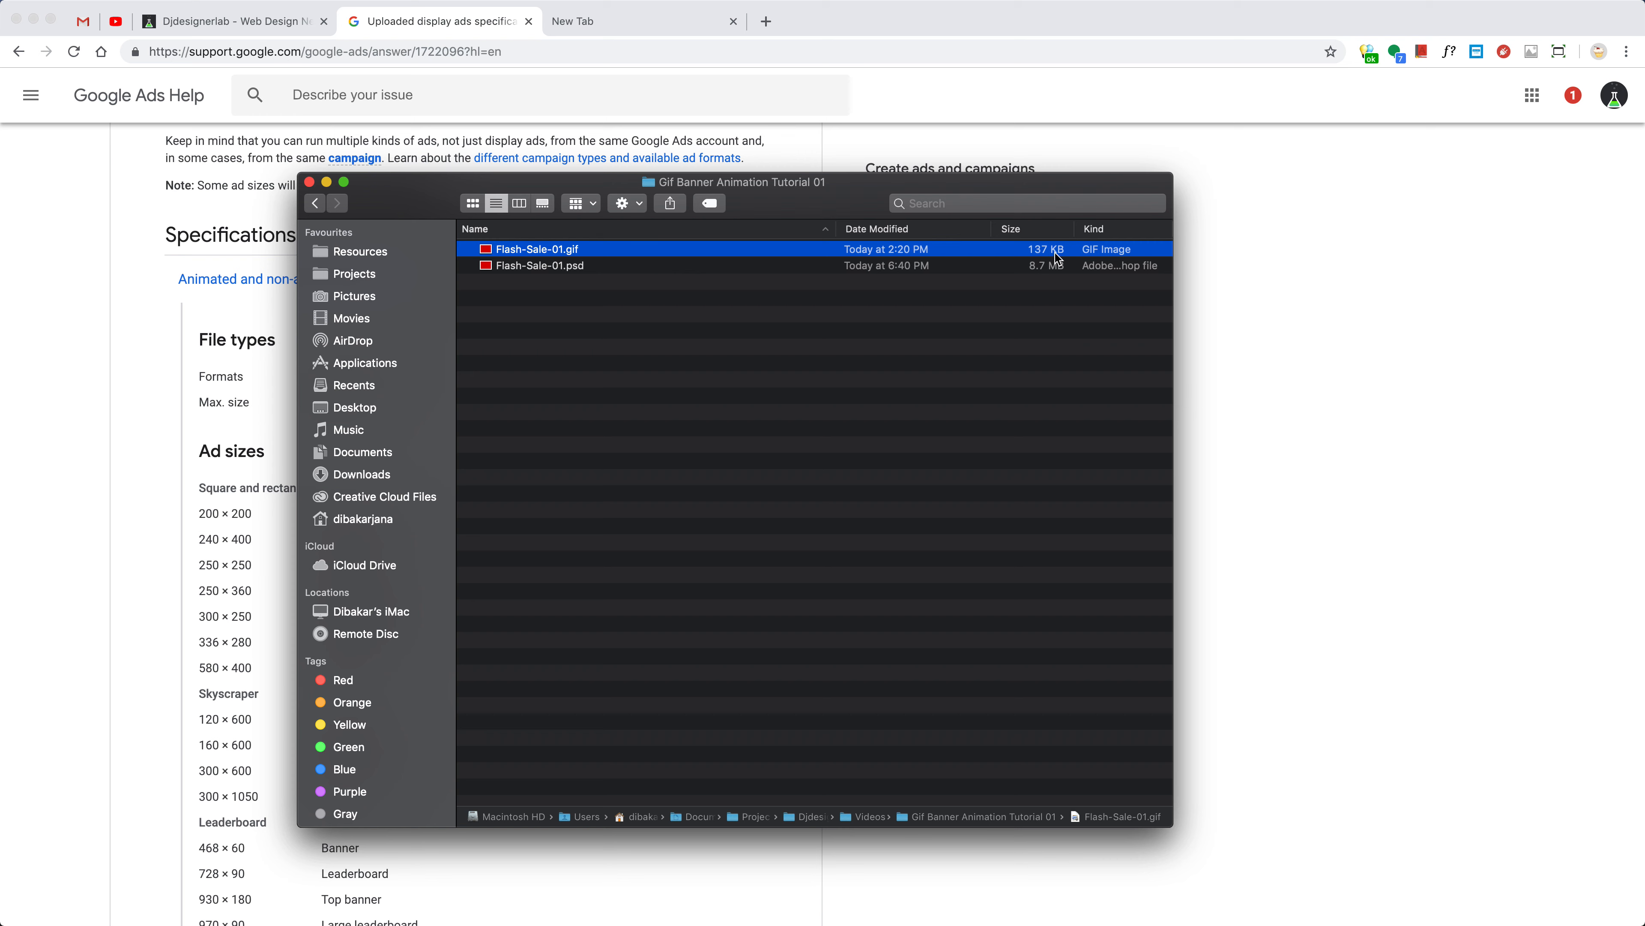
{"action": "left_click", "coordinate": [825, 413]}
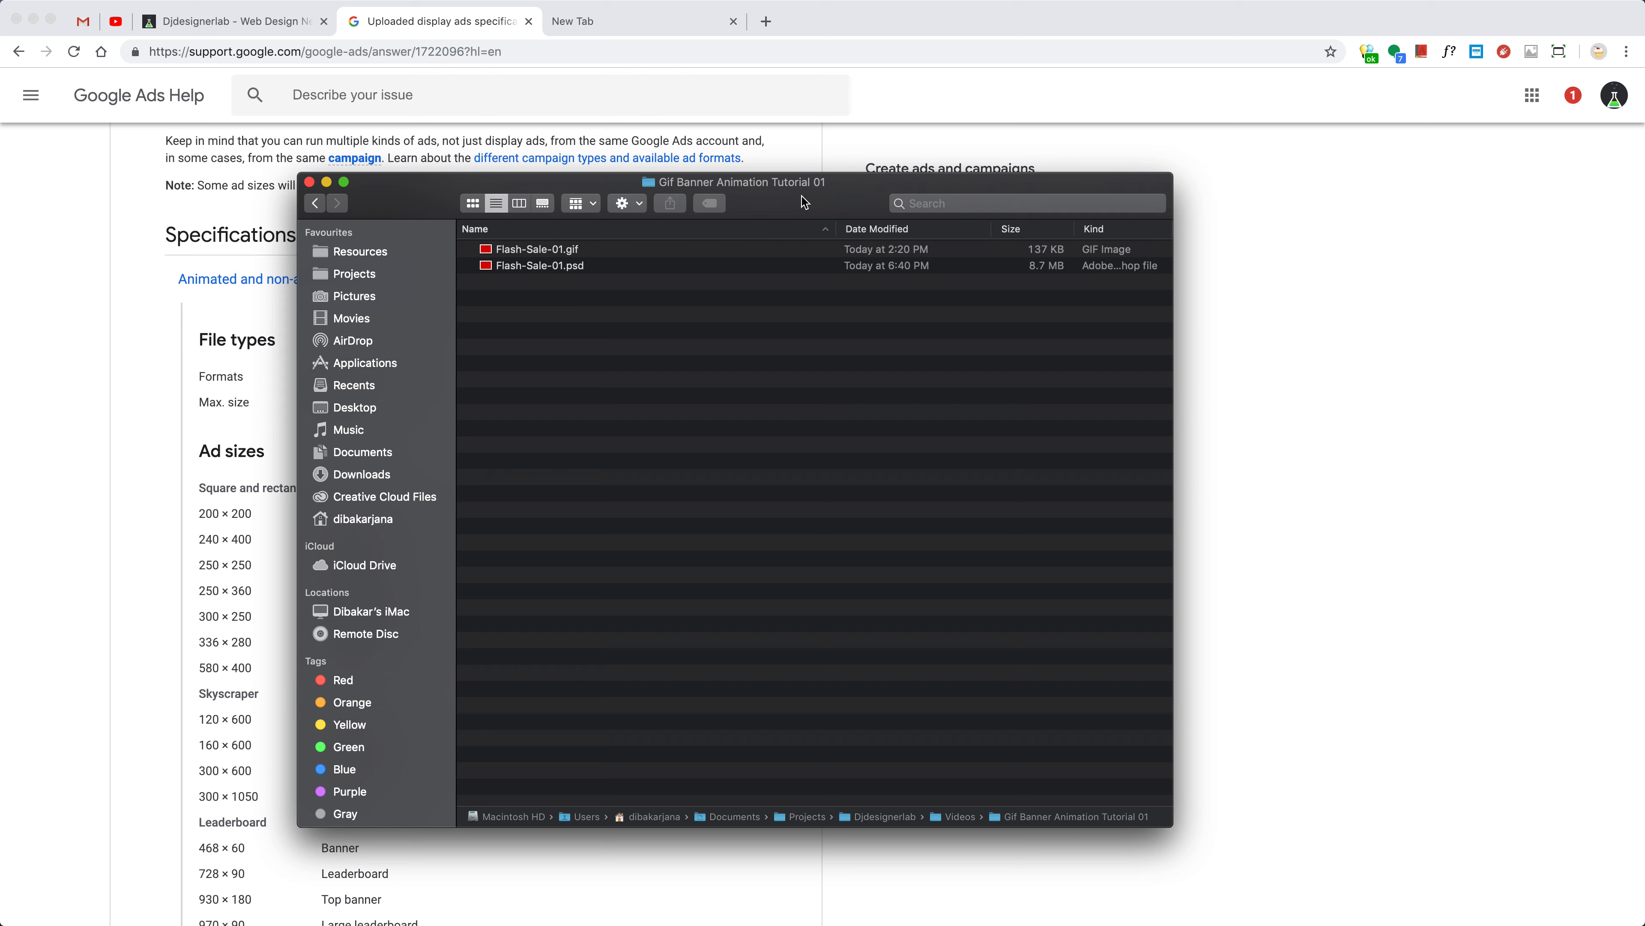
{"action": "left_click", "coordinate": [539, 249]}
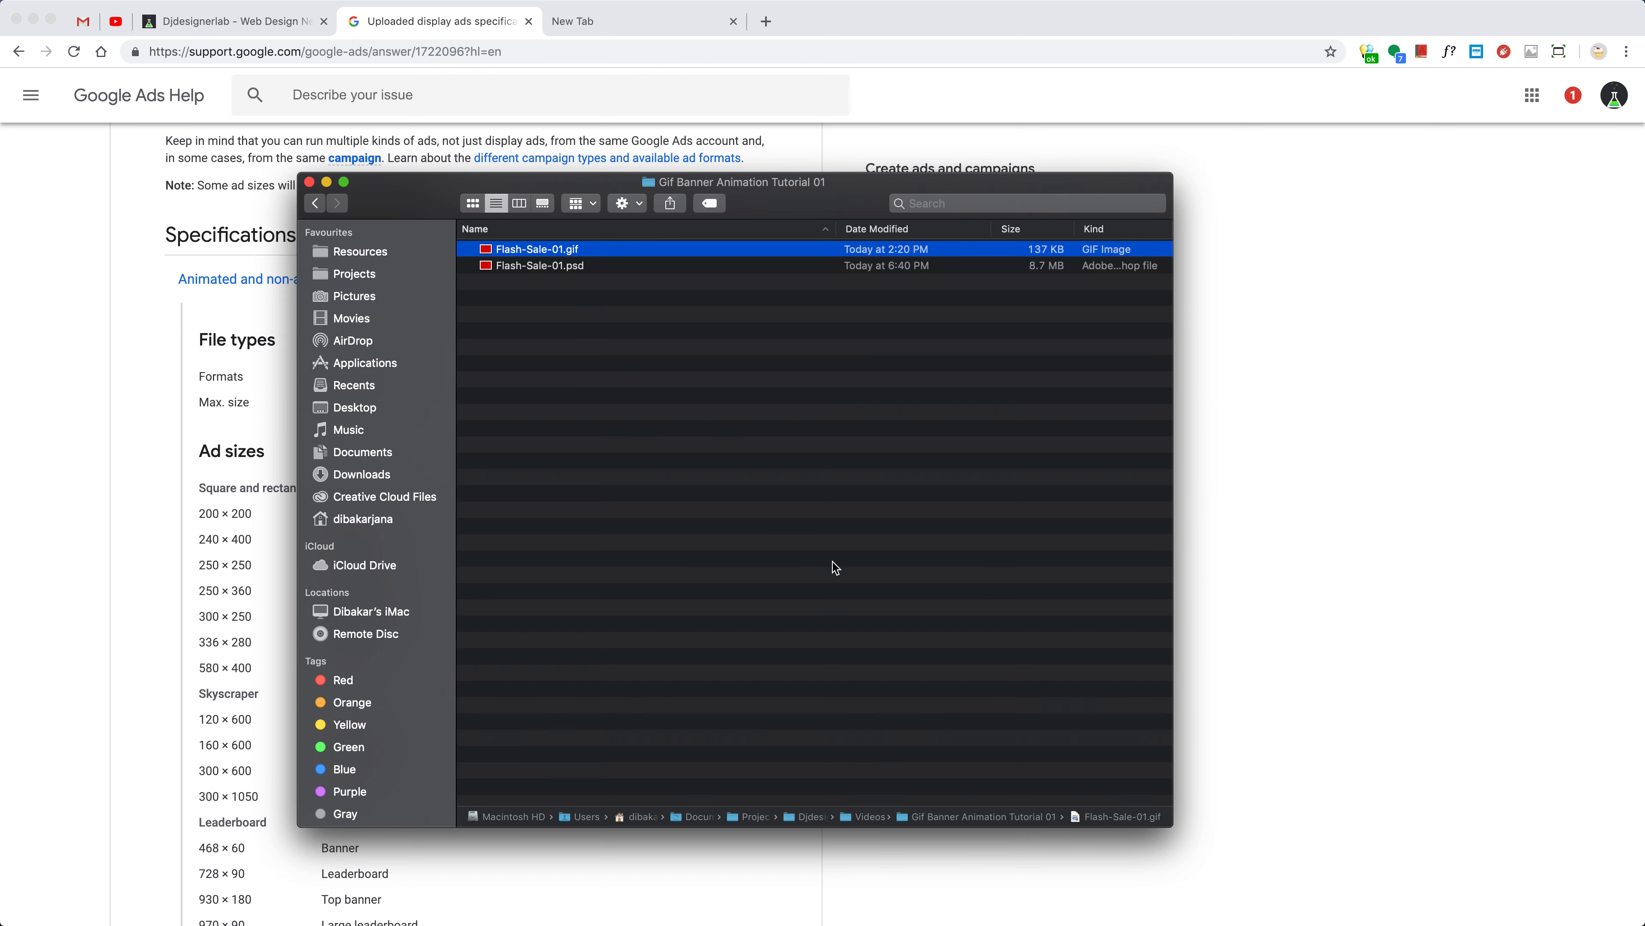
{"action": "key", "text": "space"}
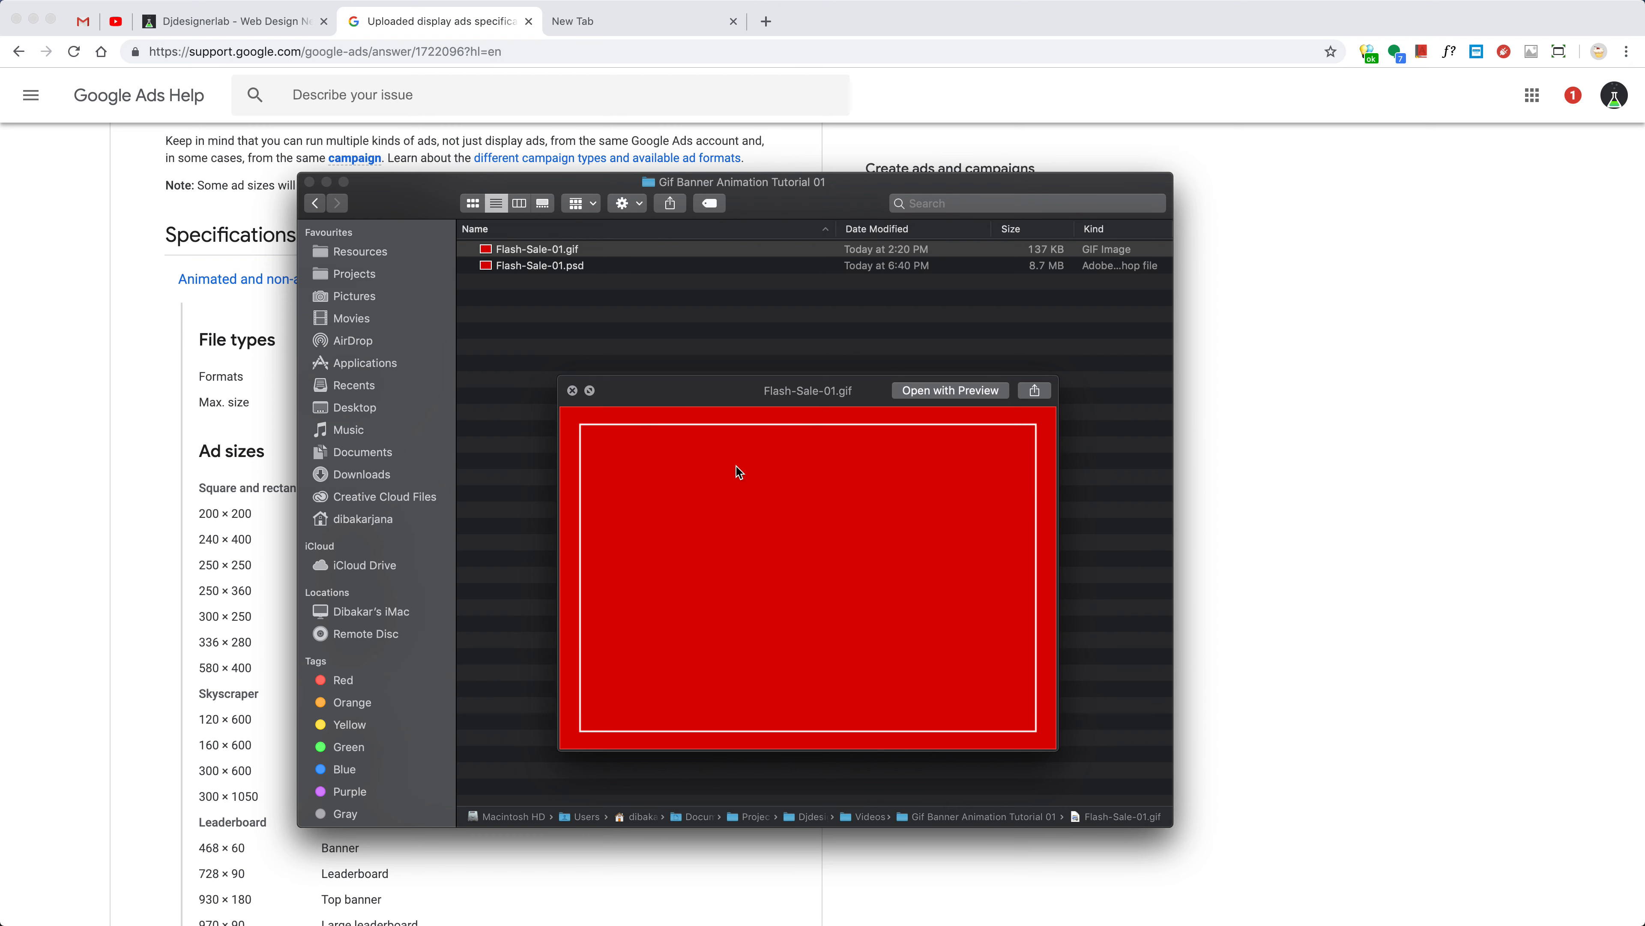
{"action": "key", "text": "space"}
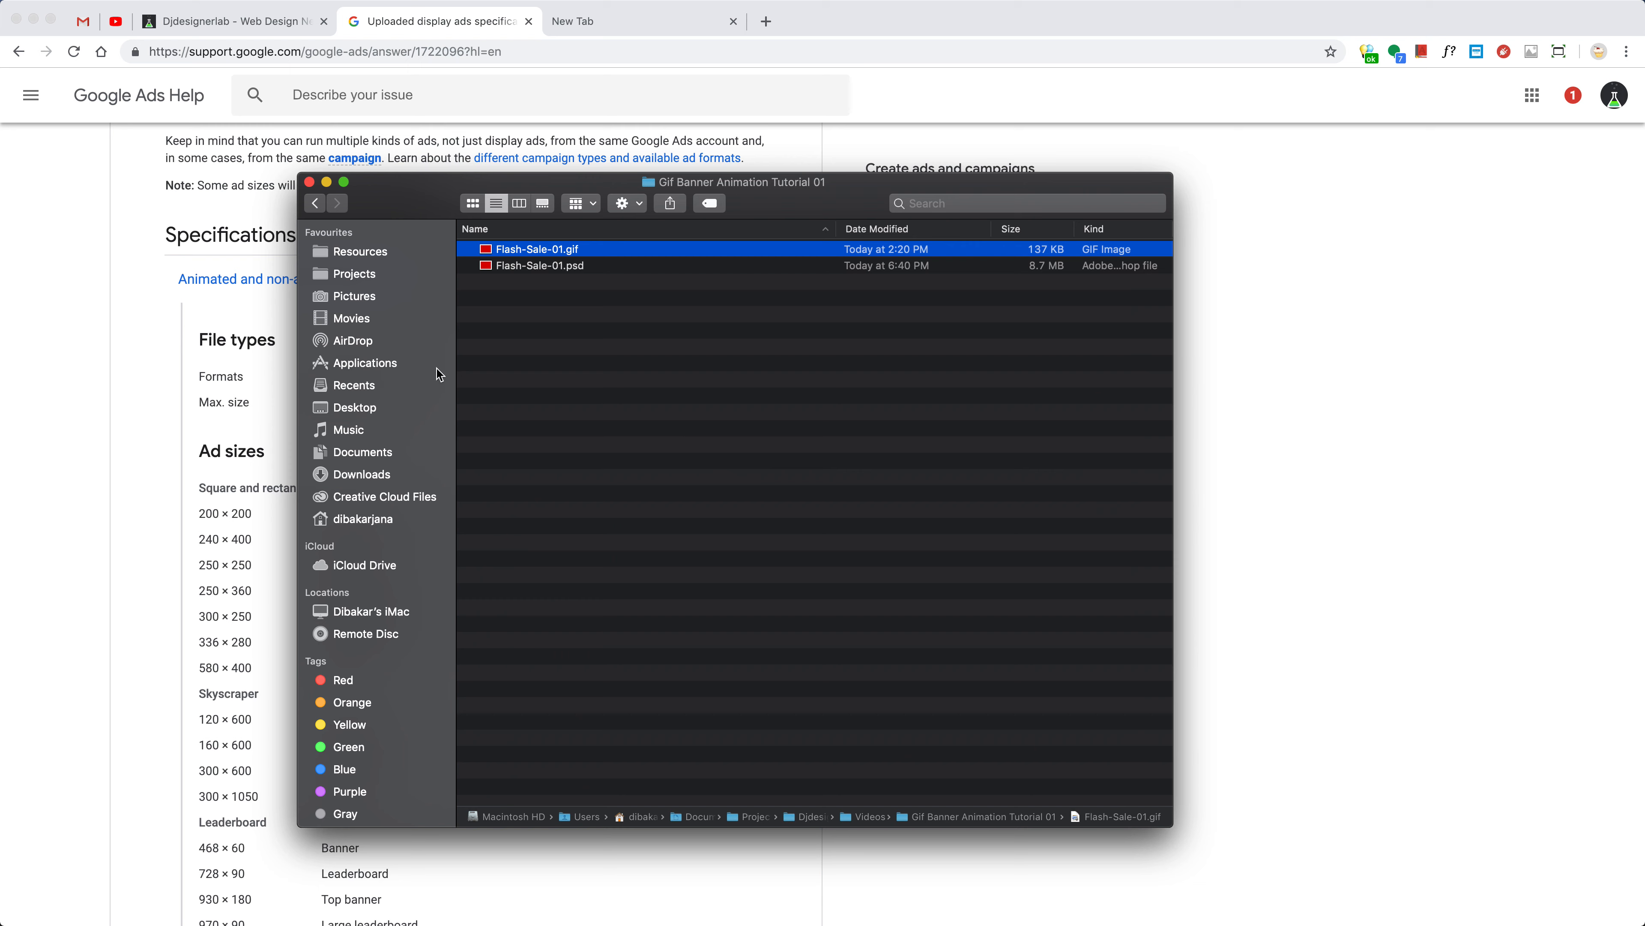
{"action": "left_click", "coordinate": [159, 305]}
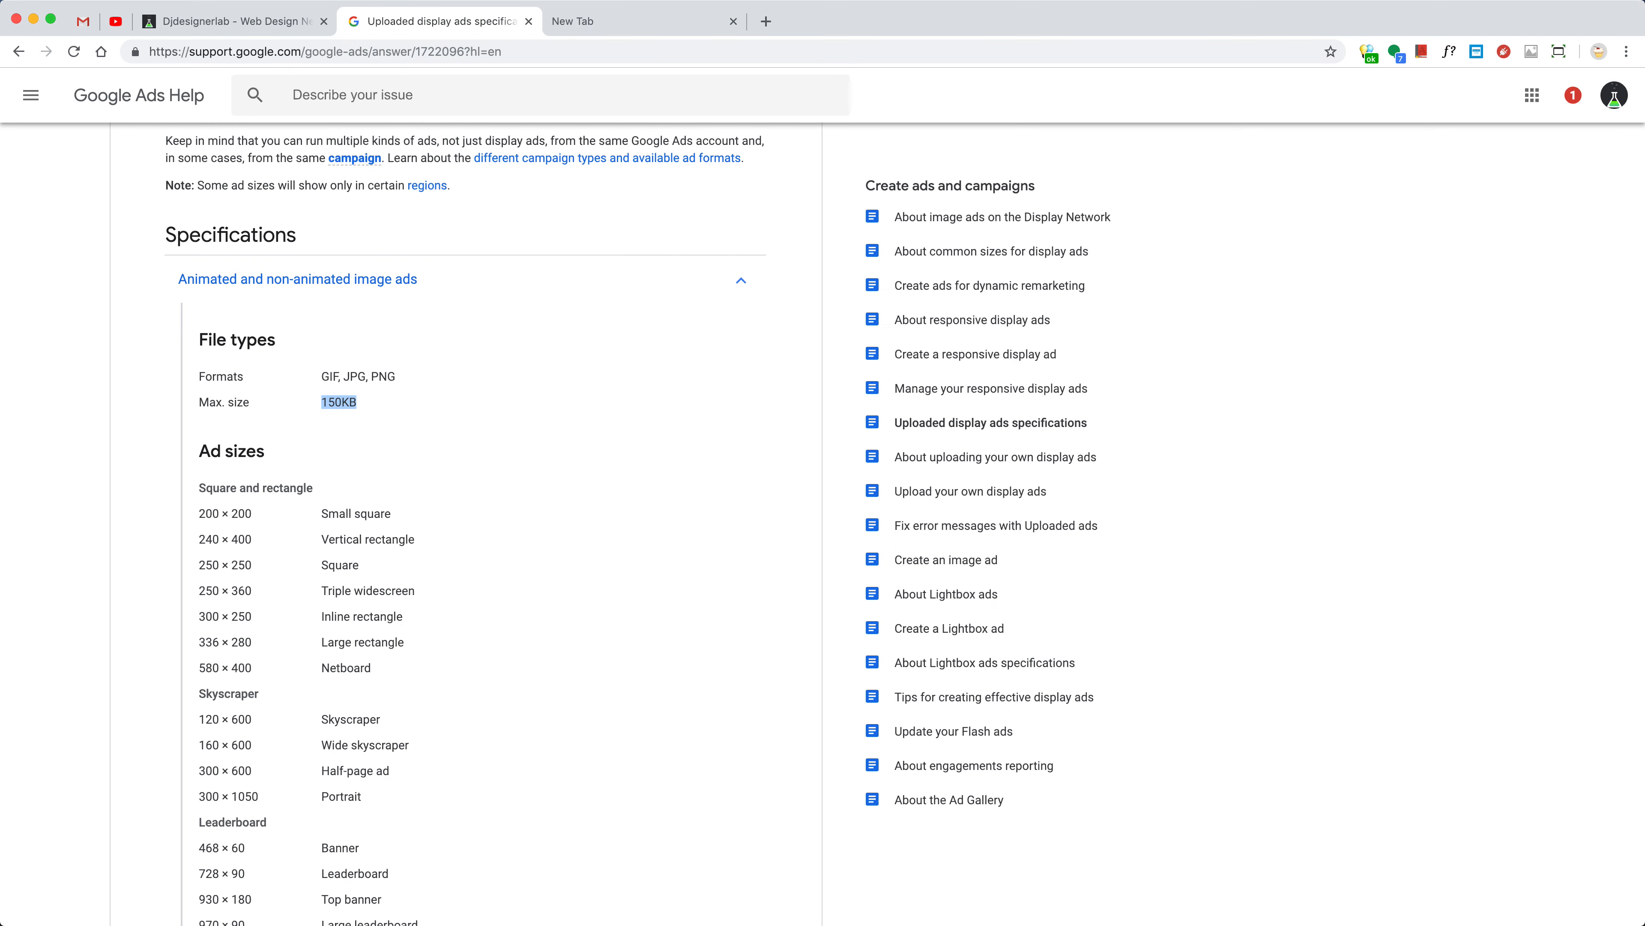
Start a new document 580 × 400 pixels at 72 pixels/inch
{"action": "key", "text": "super+Tab"}
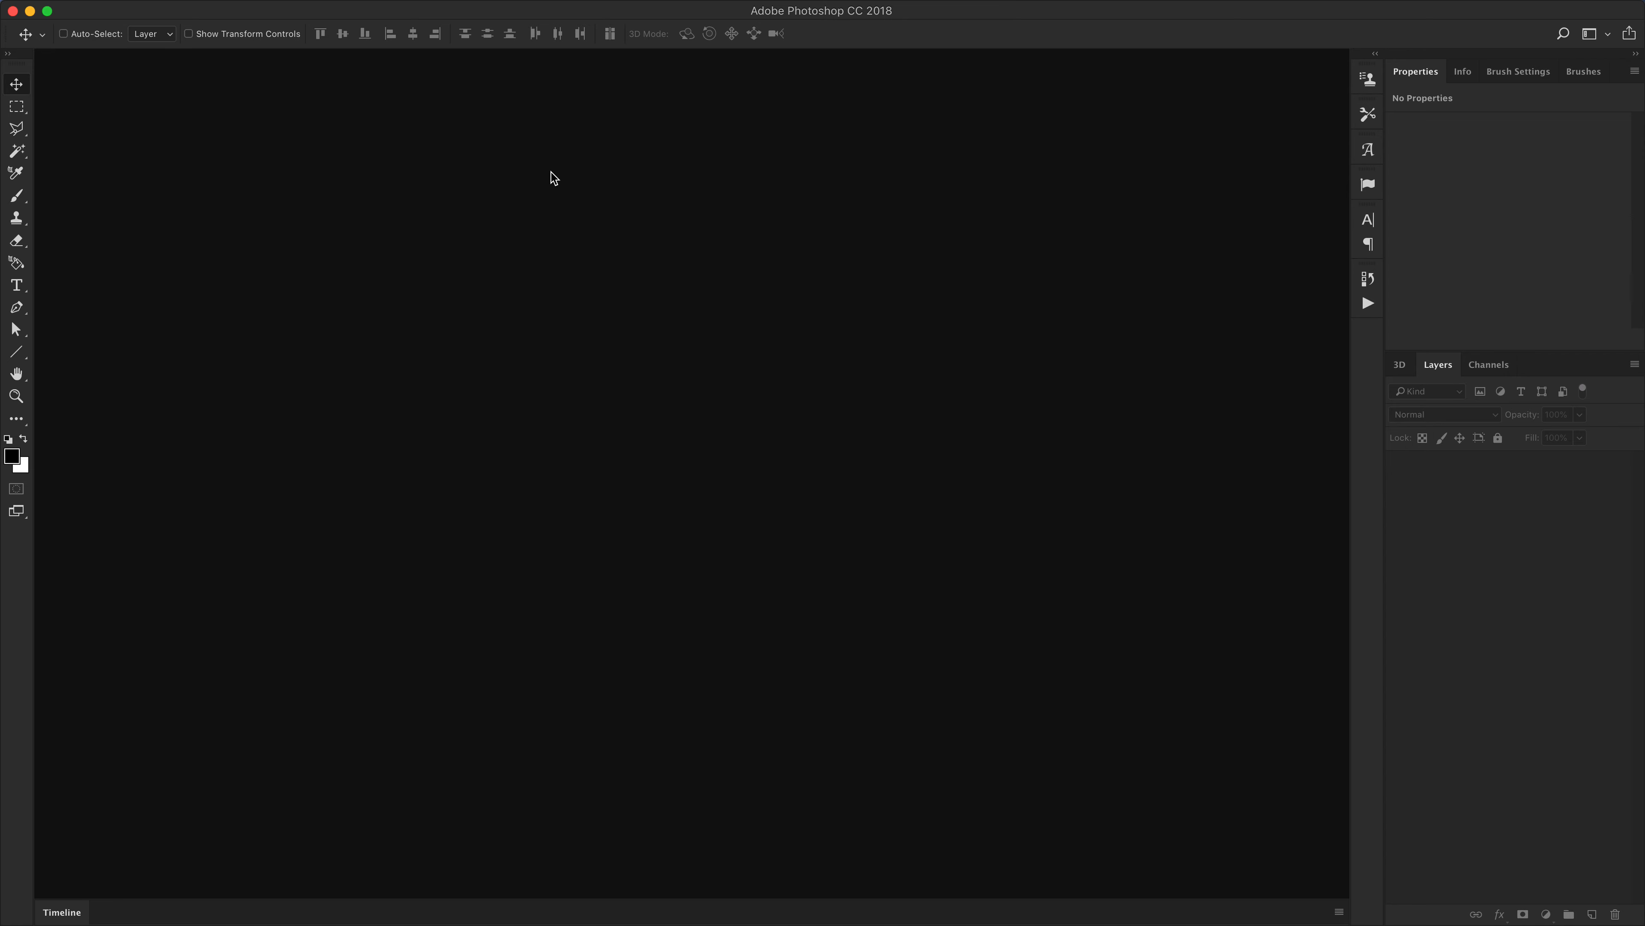
{"action": "key", "text": "super+n"}
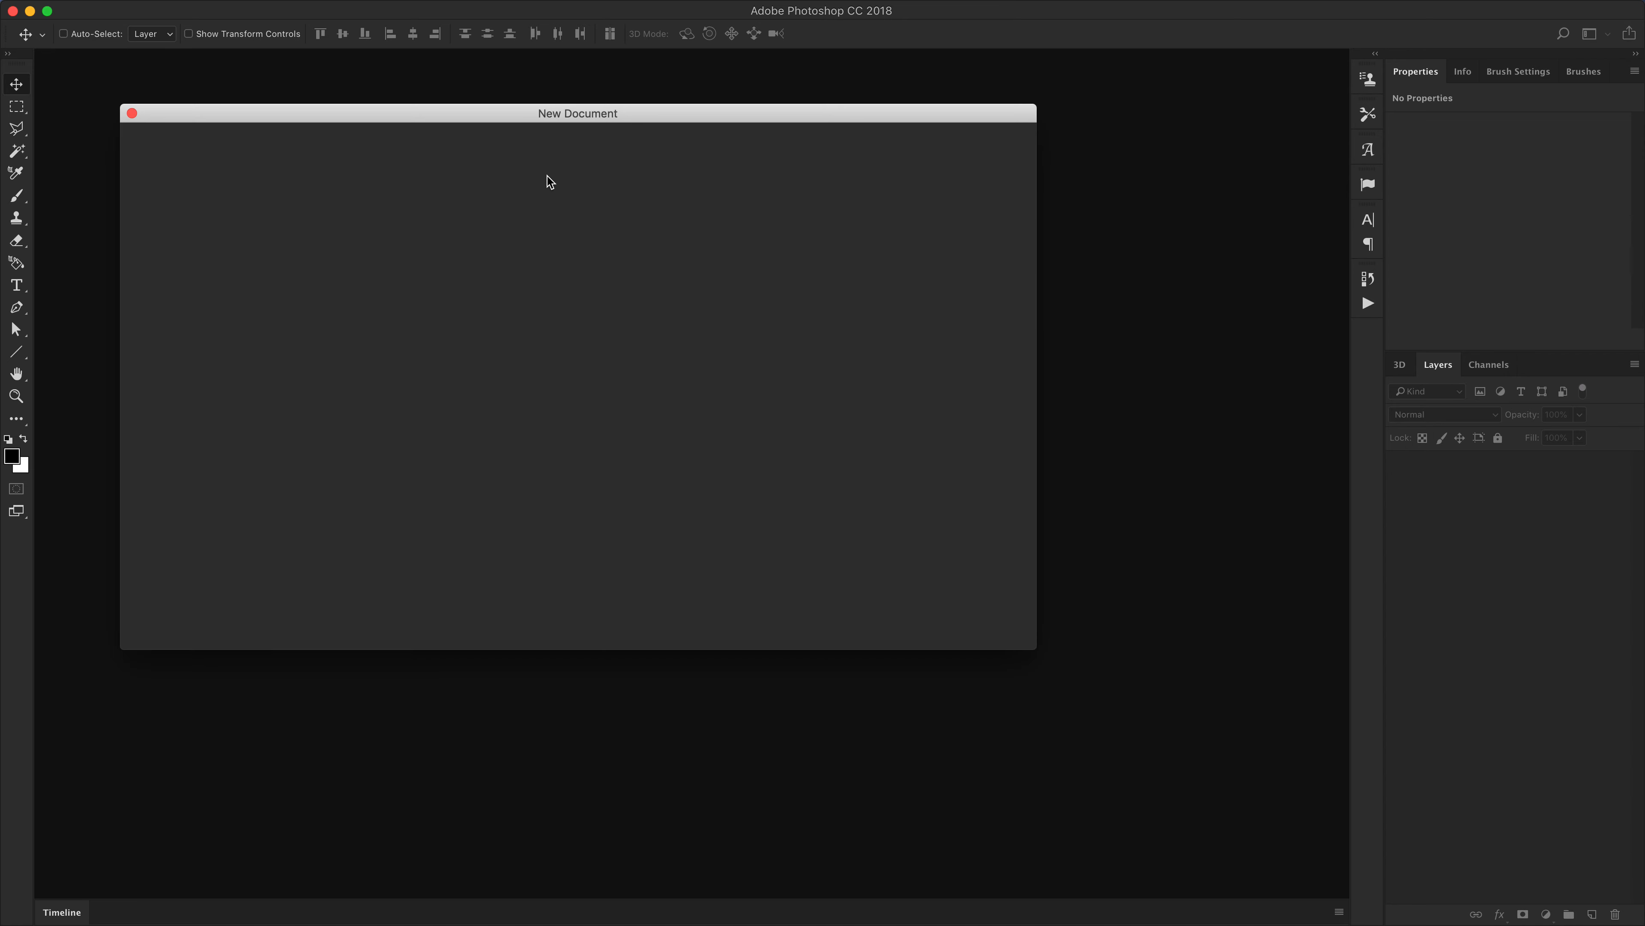
{"action": "left_click", "coordinate": [506, 114]}
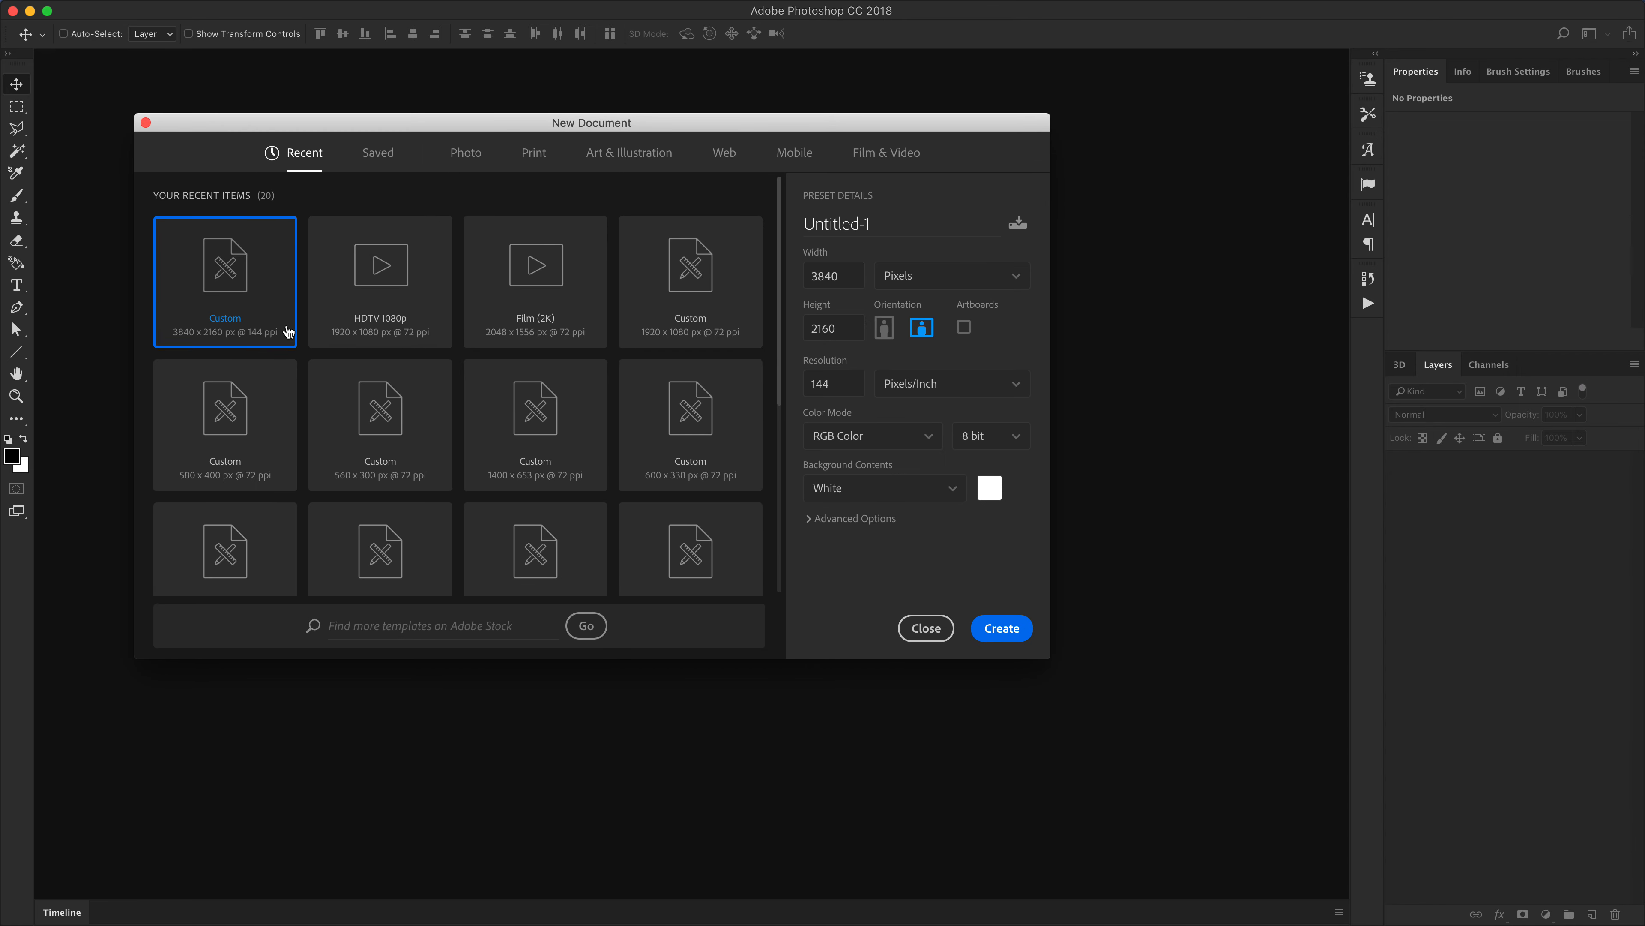
{"action": "left_click", "coordinate": [851, 276]}
{"action": "type", "text": "580"}
{"action": "key", "text": "Tab"}
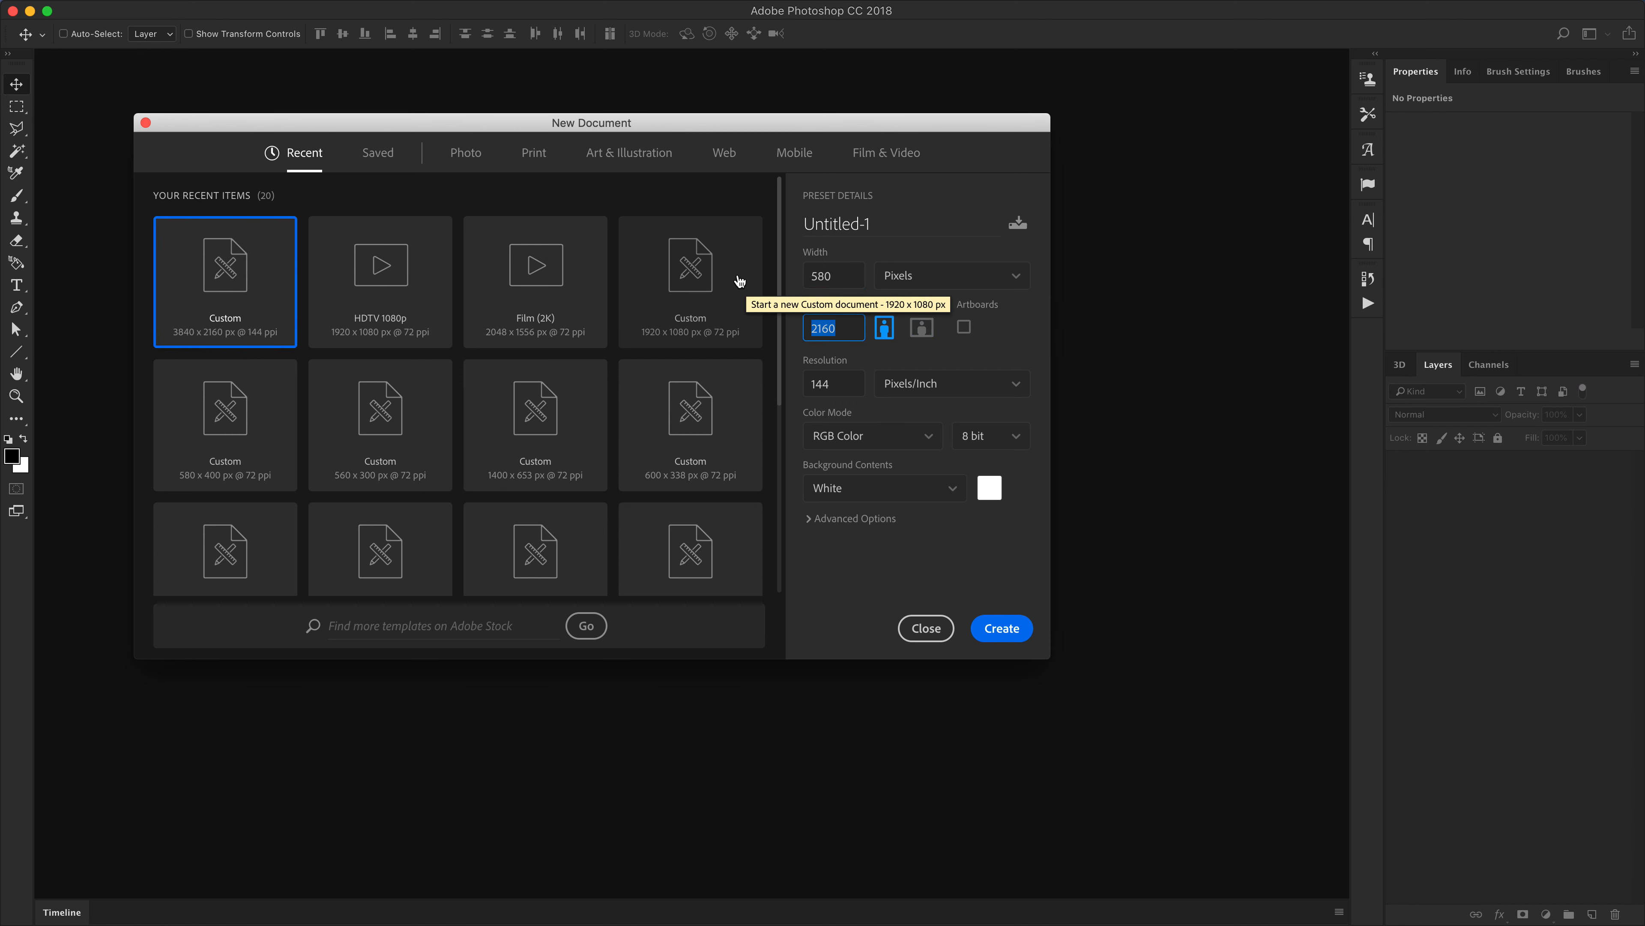
{"action": "type", "text": "400"}
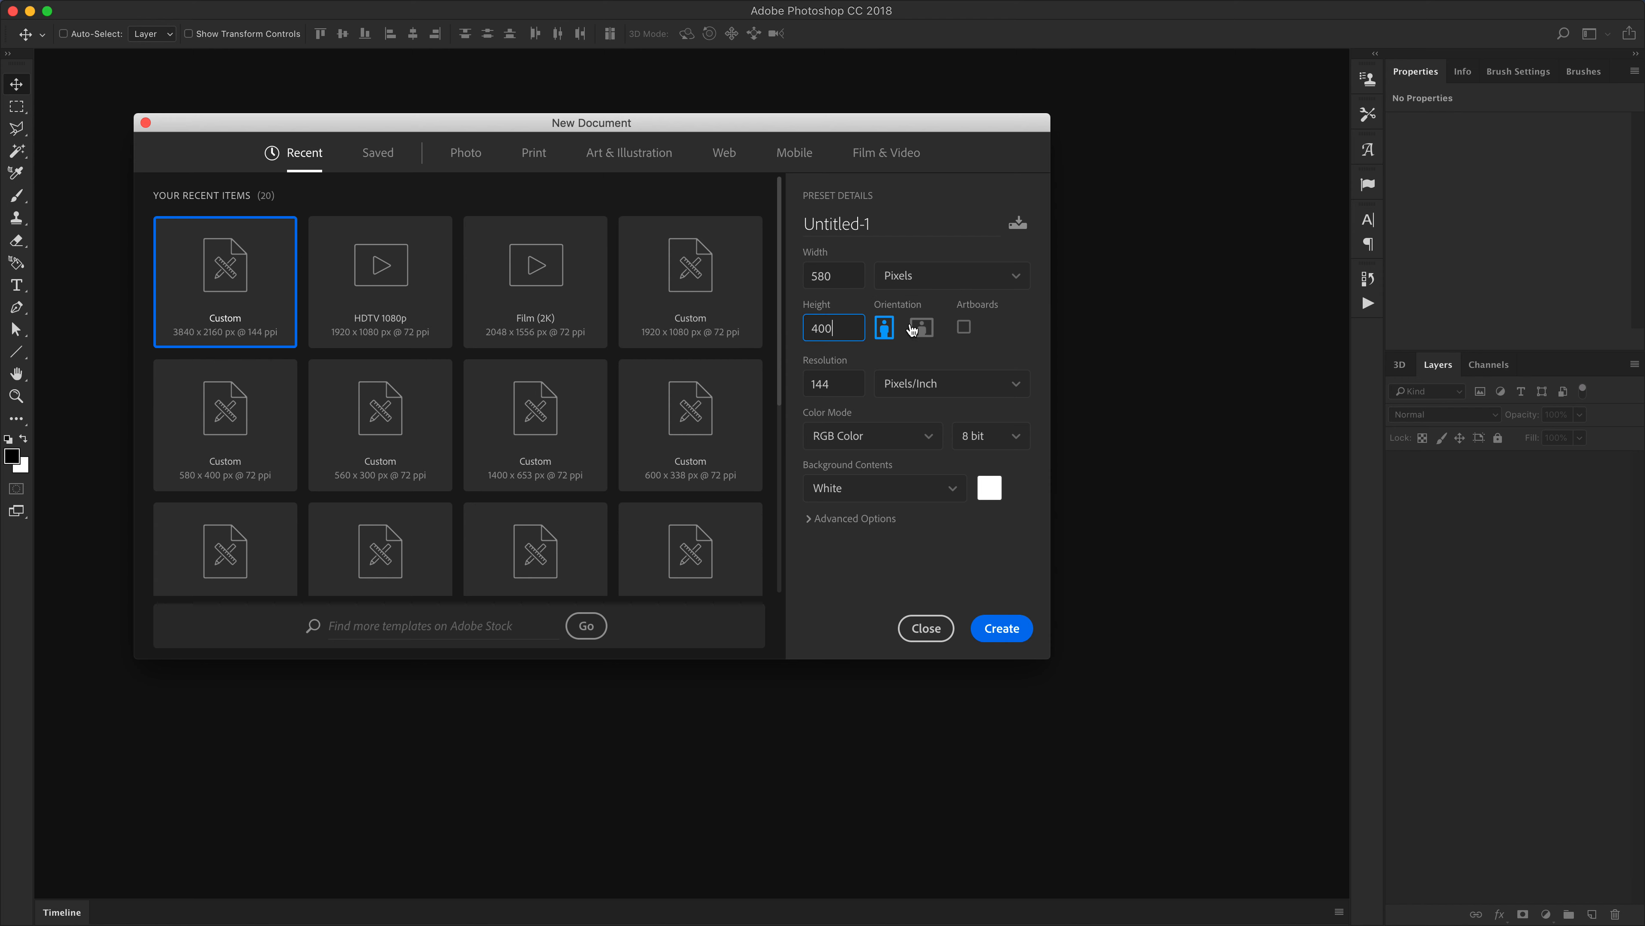
{"action": "key", "text": "Tab"}
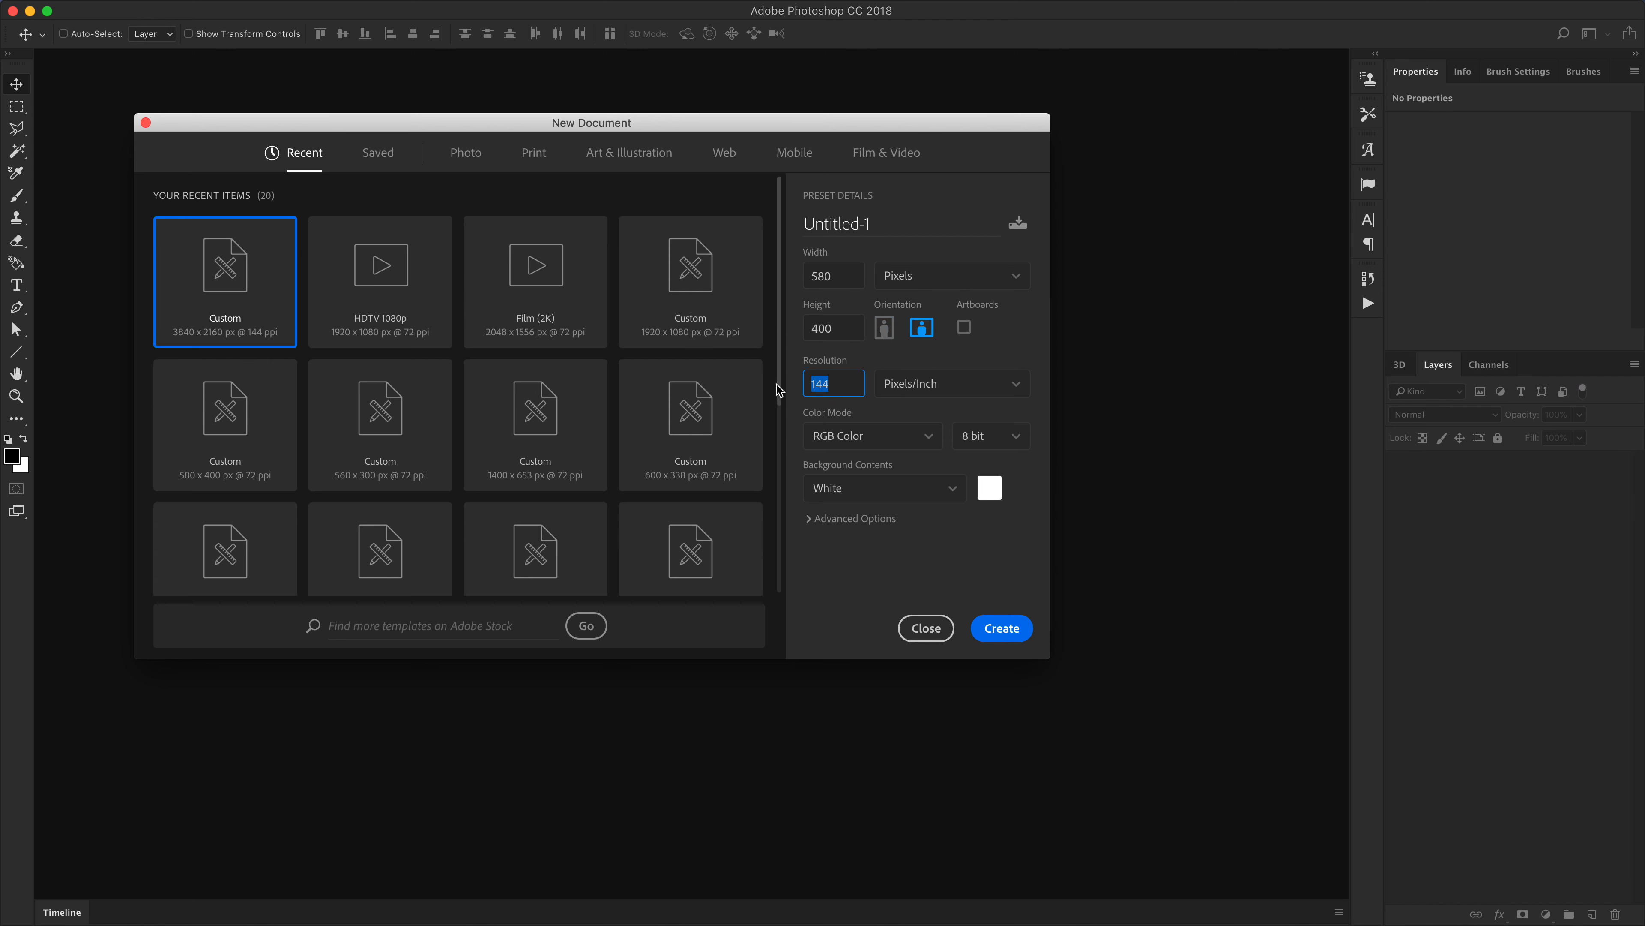
{"action": "type", "text": "72"}
{"action": "left_click_drag", "start_coordinate": [921, 128], "coordinate": [925, 145]}
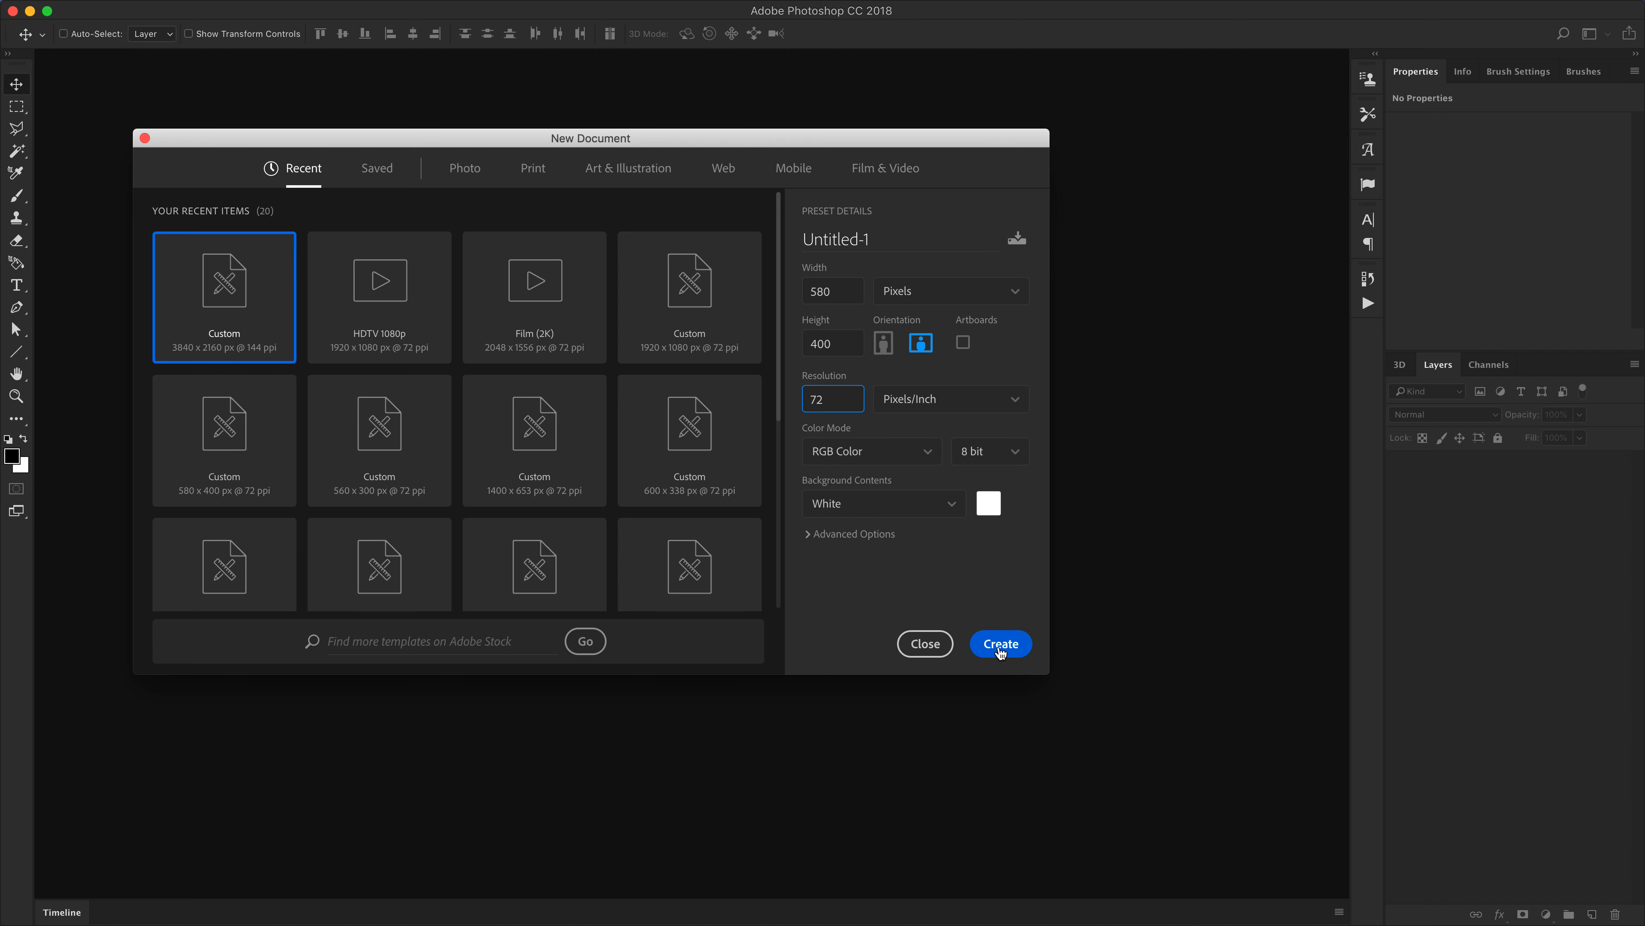
Name the new document Flash-Sale-580x400
{"action": "left_click", "coordinate": [897, 241]}
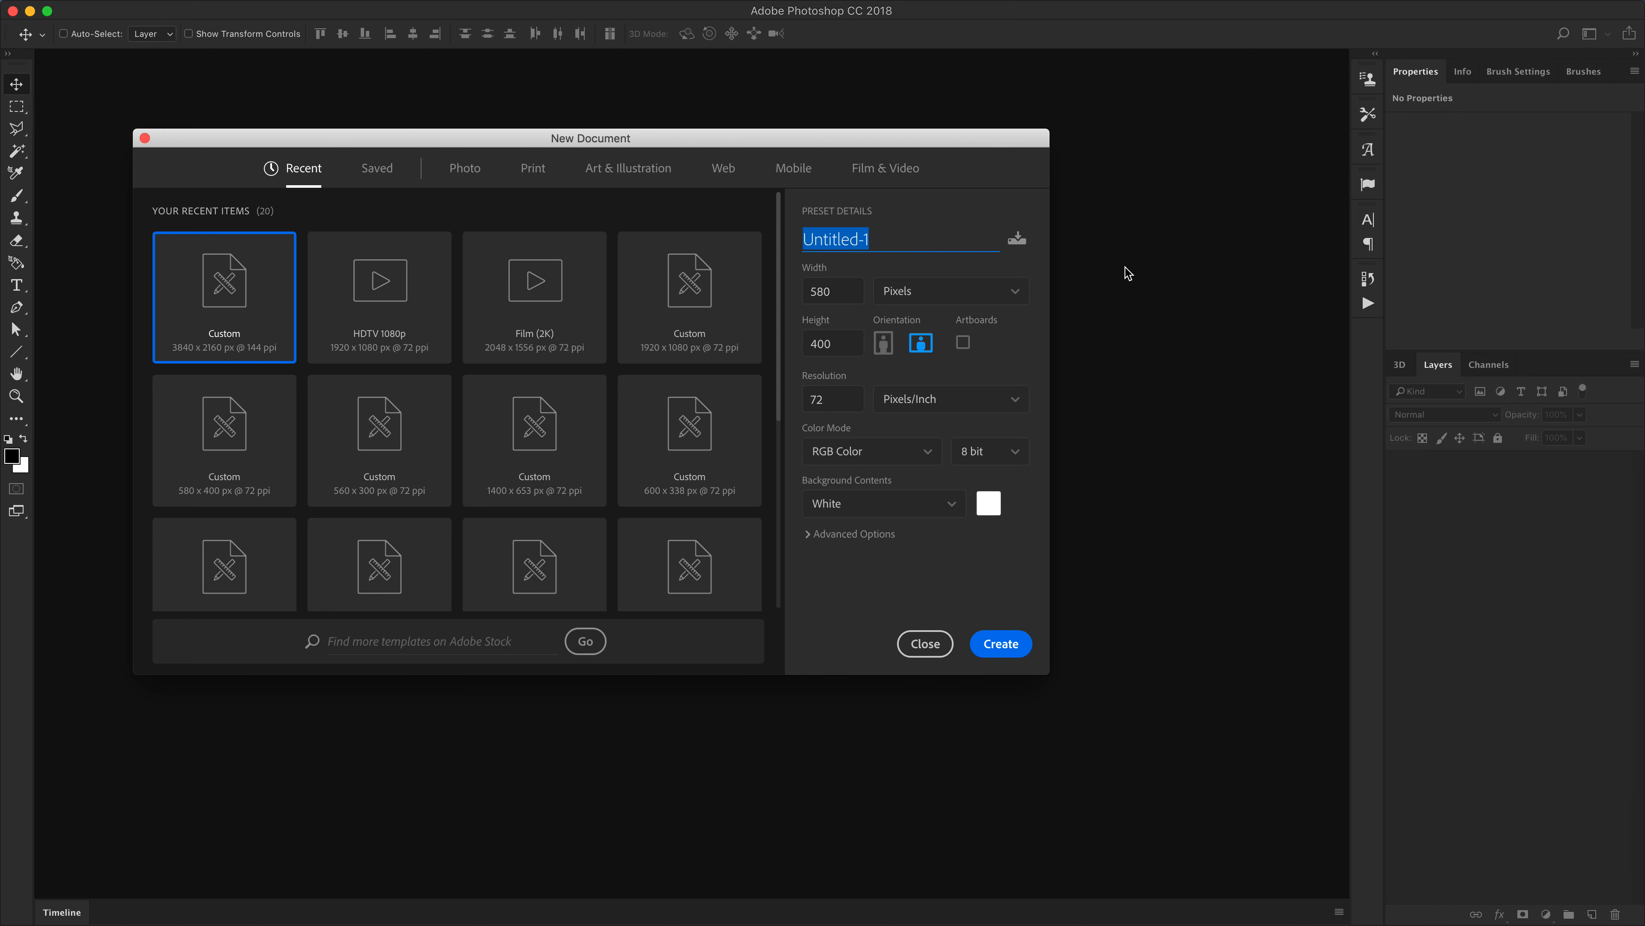
{"action": "type", "text": "Flash Sale Gif"}
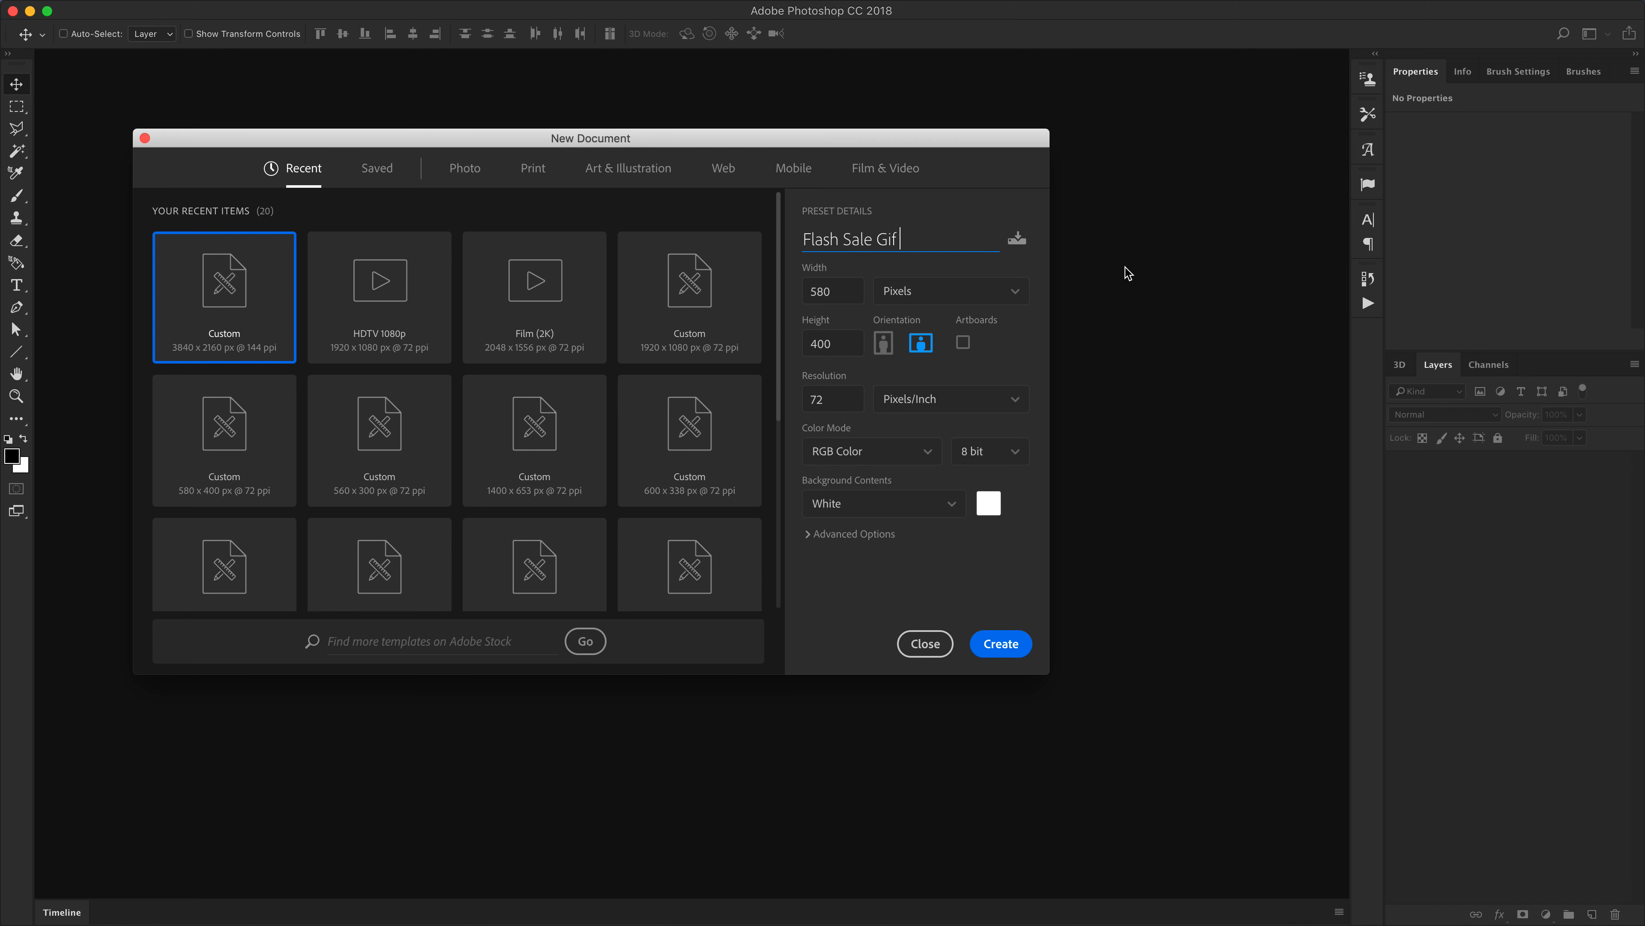
{"action": "type", "text": " Banner"}
{"action": "left_click_drag", "start_coordinate": [968, 250], "coordinate": [802, 250]}
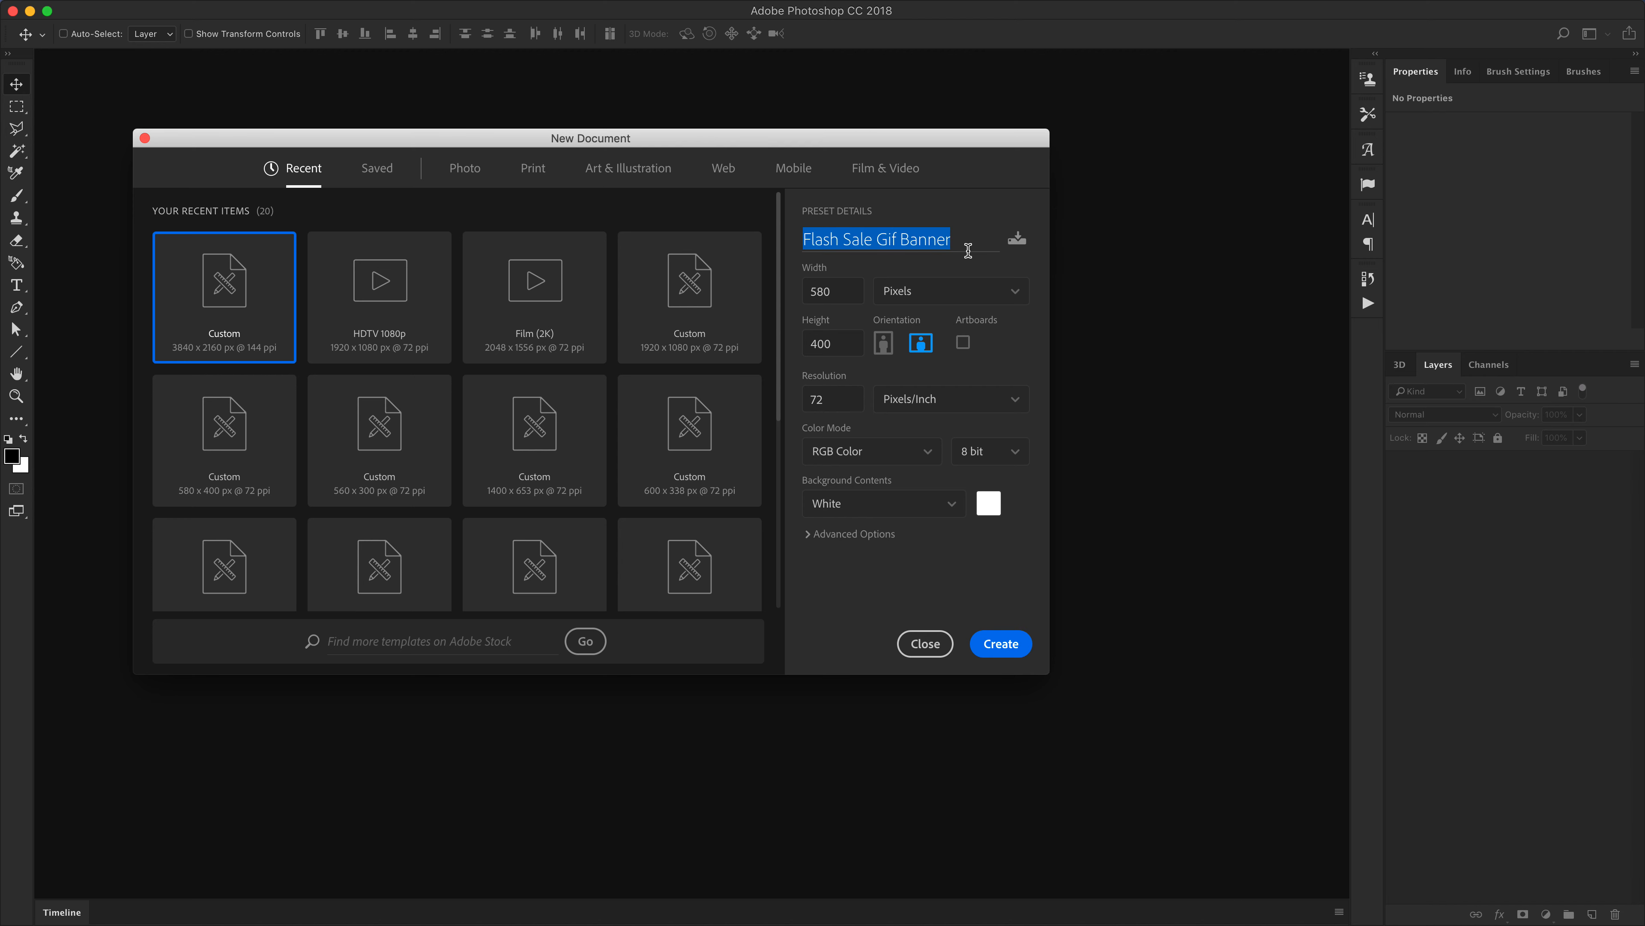
{"action": "left_click", "coordinate": [968, 251]}
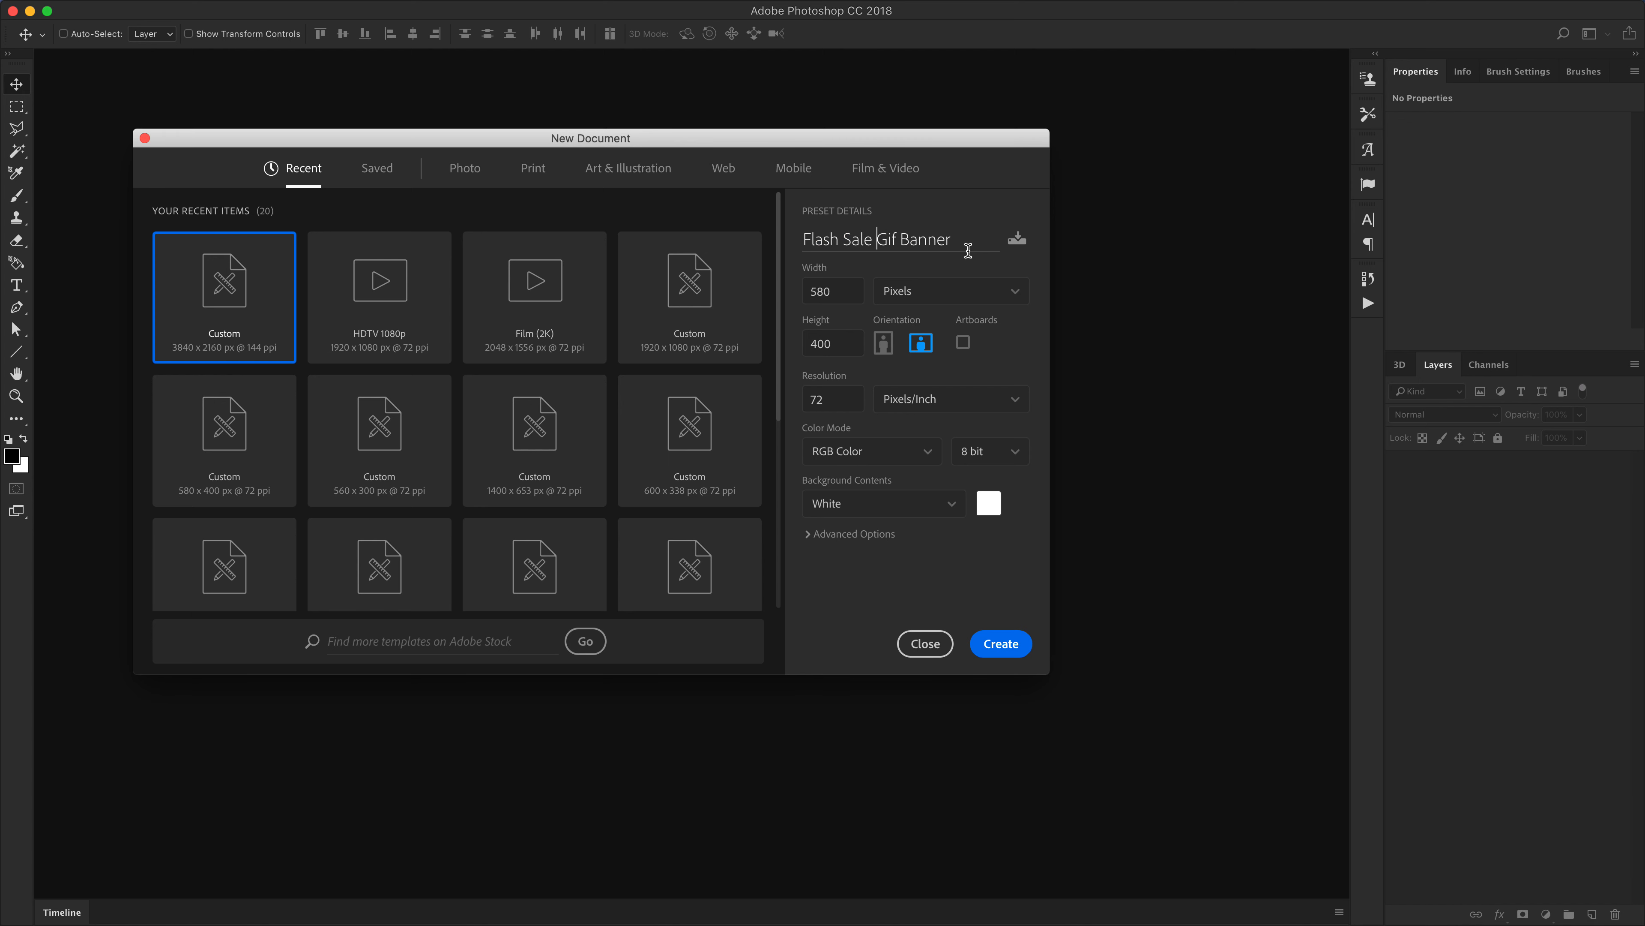
{"action": "key", "text": "alt+shift+Left"}
{"action": "key", "text": "alt+shift+Left"}
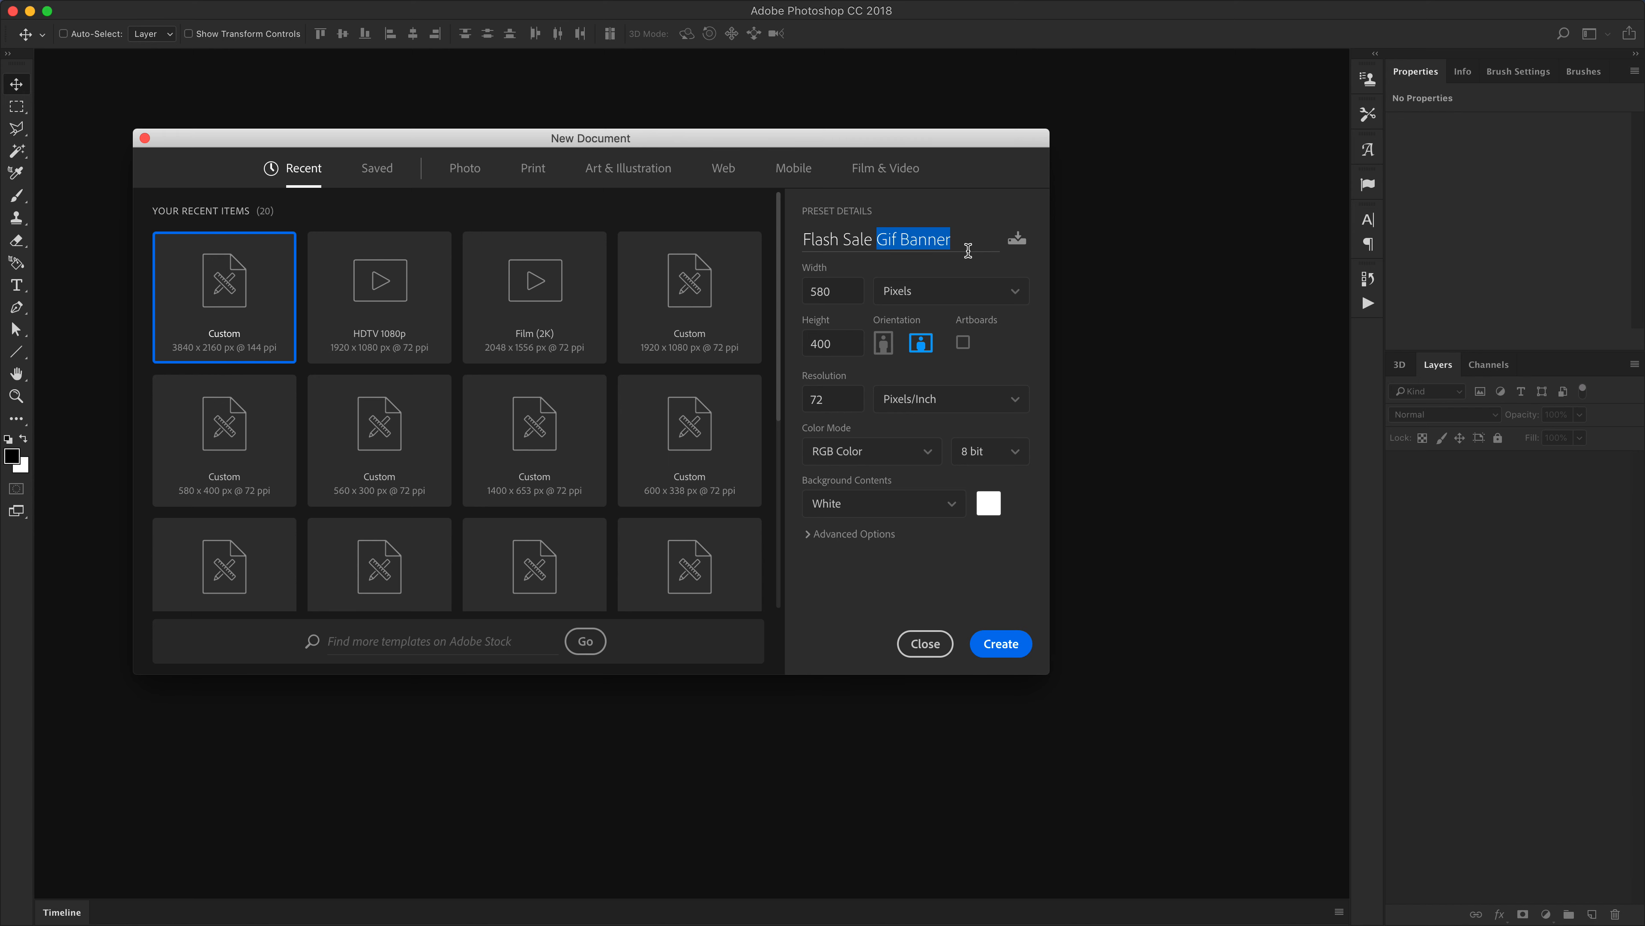
{"action": "type", "text": "-"}
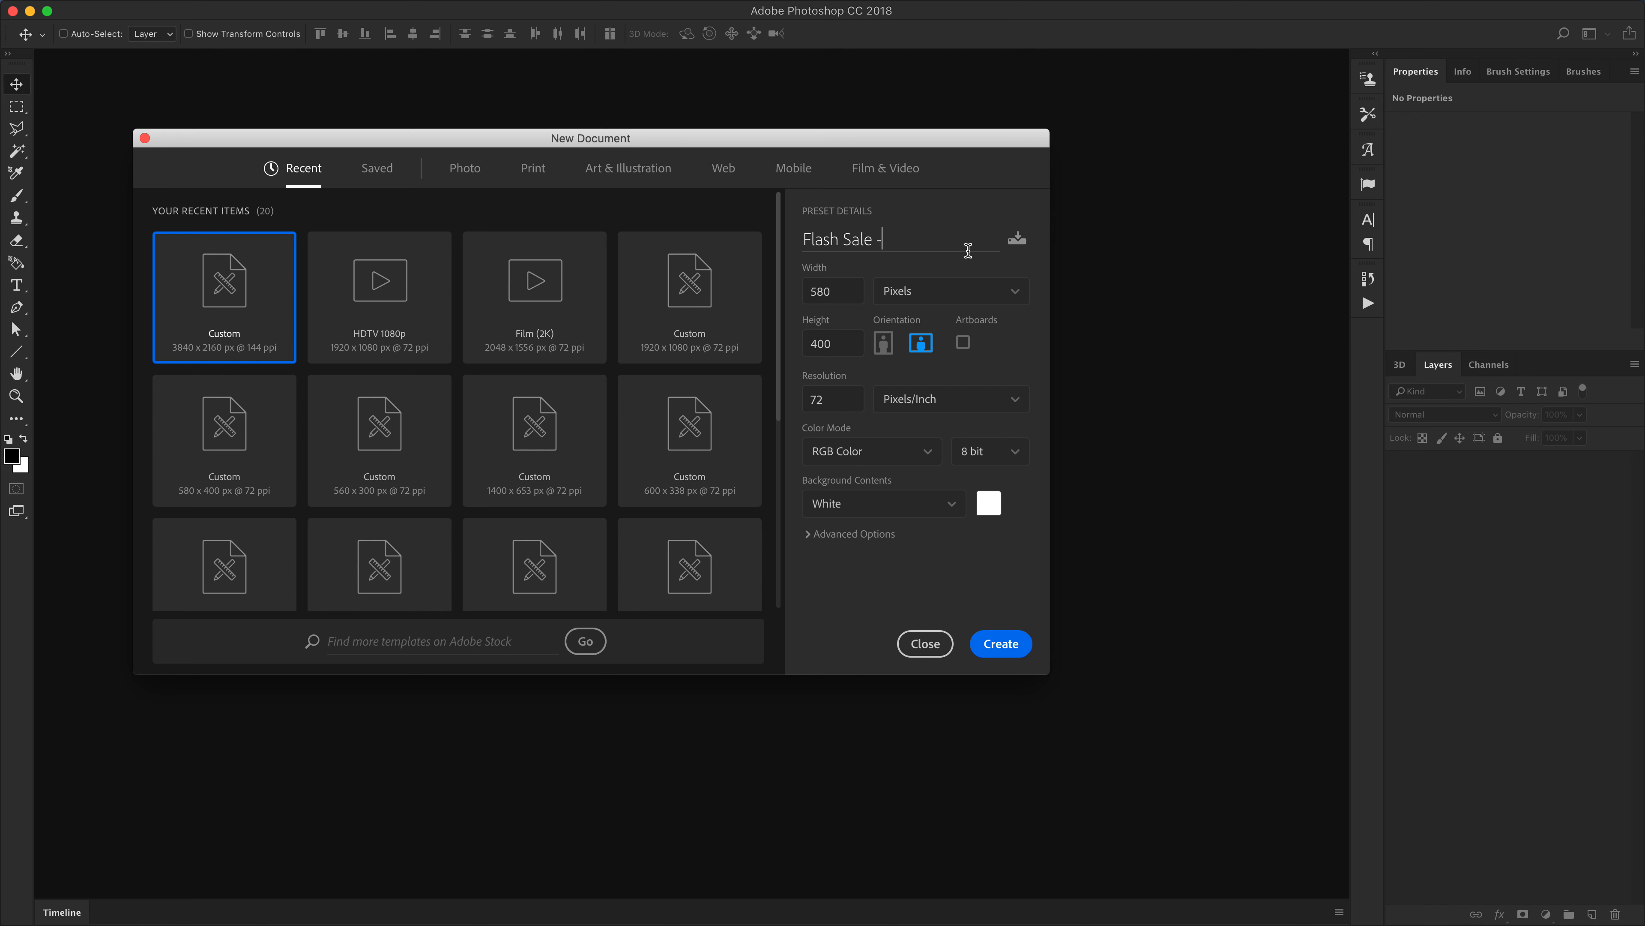
{"action": "type", "text": " 580x400"}
{"action": "left_click", "coordinate": [844, 241]}
{"action": "key", "text": "super+a"}
{"action": "key", "text": "Left"}
{"action": "key", "text": "BackSpace"}
{"action": "type", "text": "_"}
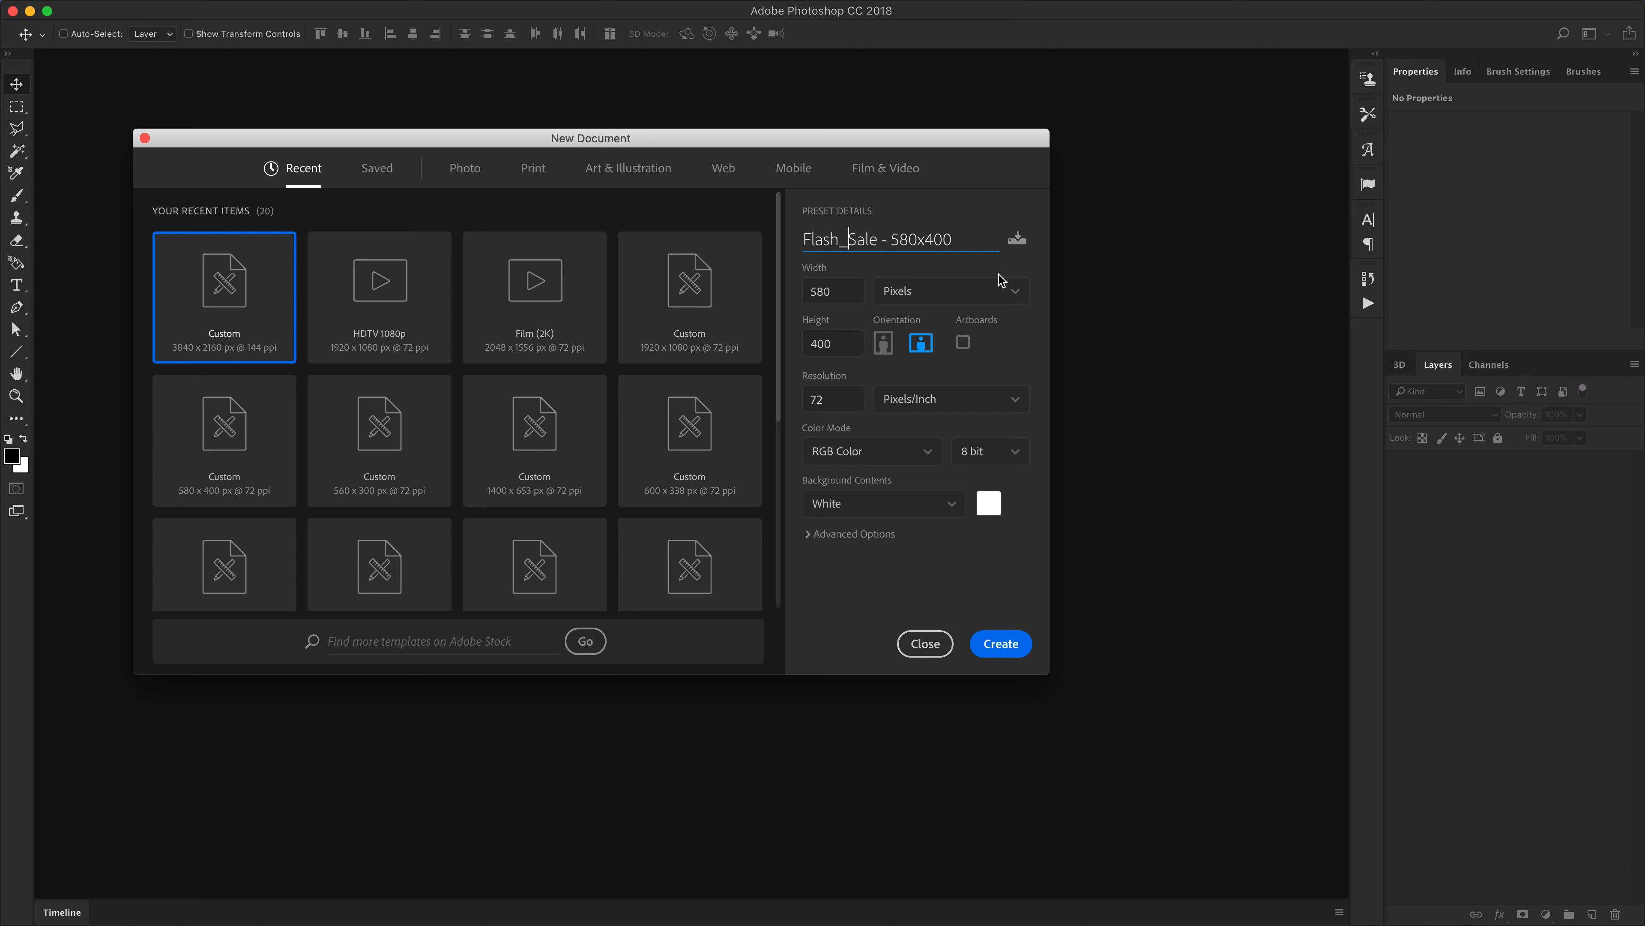
{"action": "key", "text": "BackSpace"}
{"action": "type", "text": "-"}
{"action": "key", "text": "Right"}
{"action": "key", "text": "BackSpace"}
{"action": "key", "text": "Delete"}
Create the new document
{"action": "left_click", "coordinate": [1001, 650]}
{"action": "left_click", "coordinate": [745, 463]}
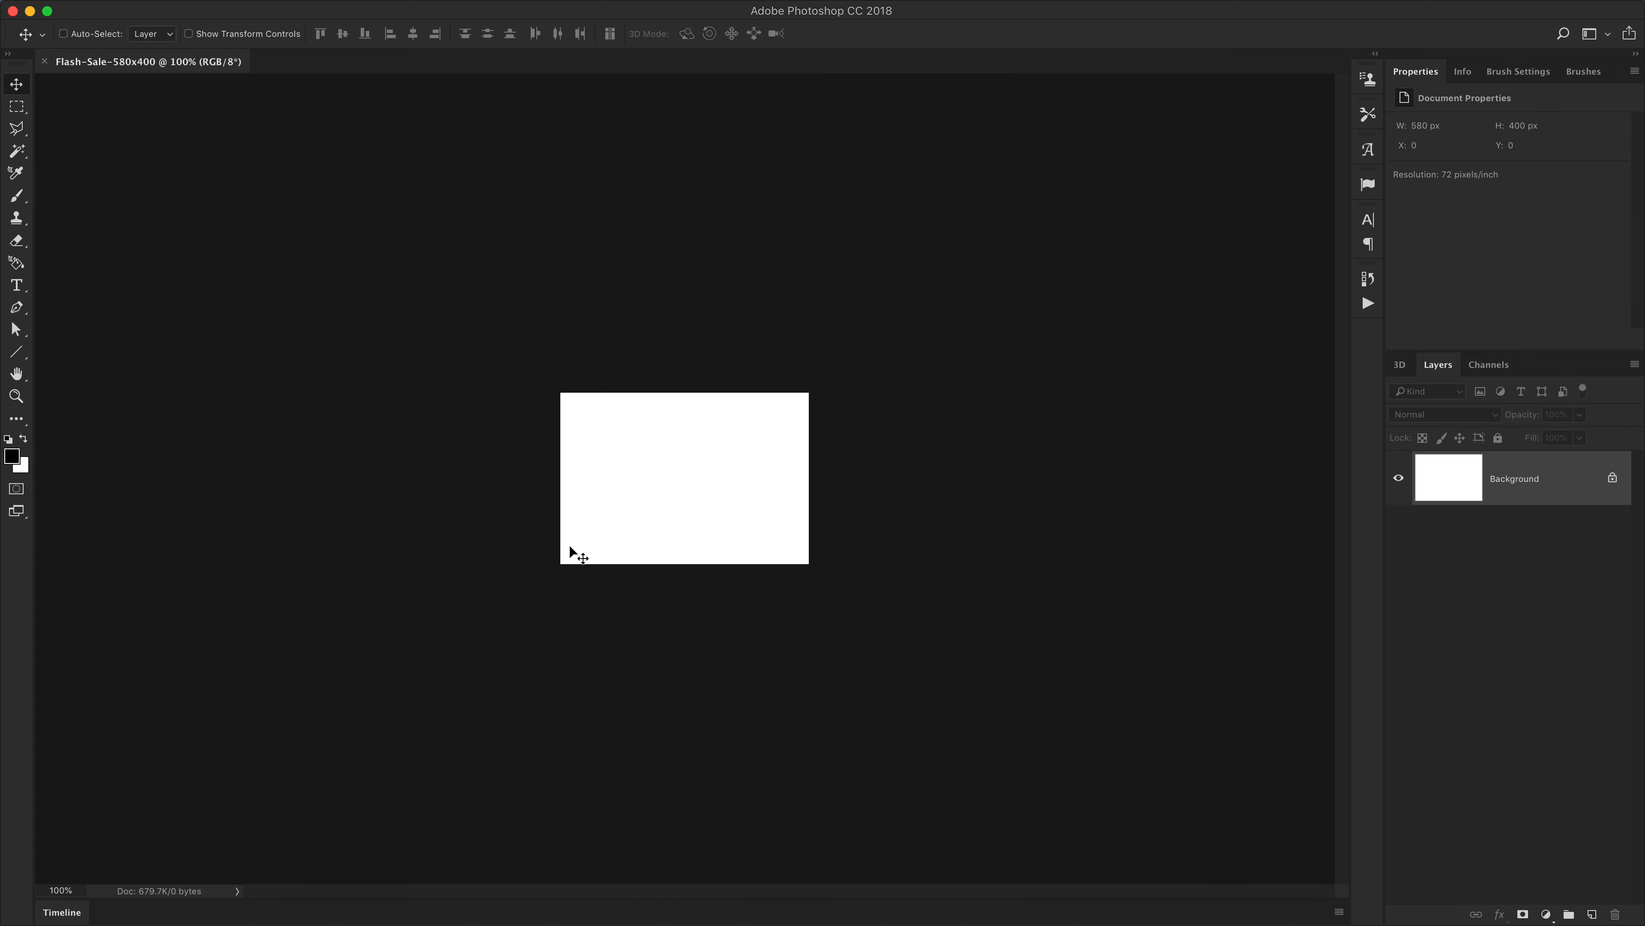
{"action": "key", "text": "super"}
{"action": "key", "text": "super+equal"}
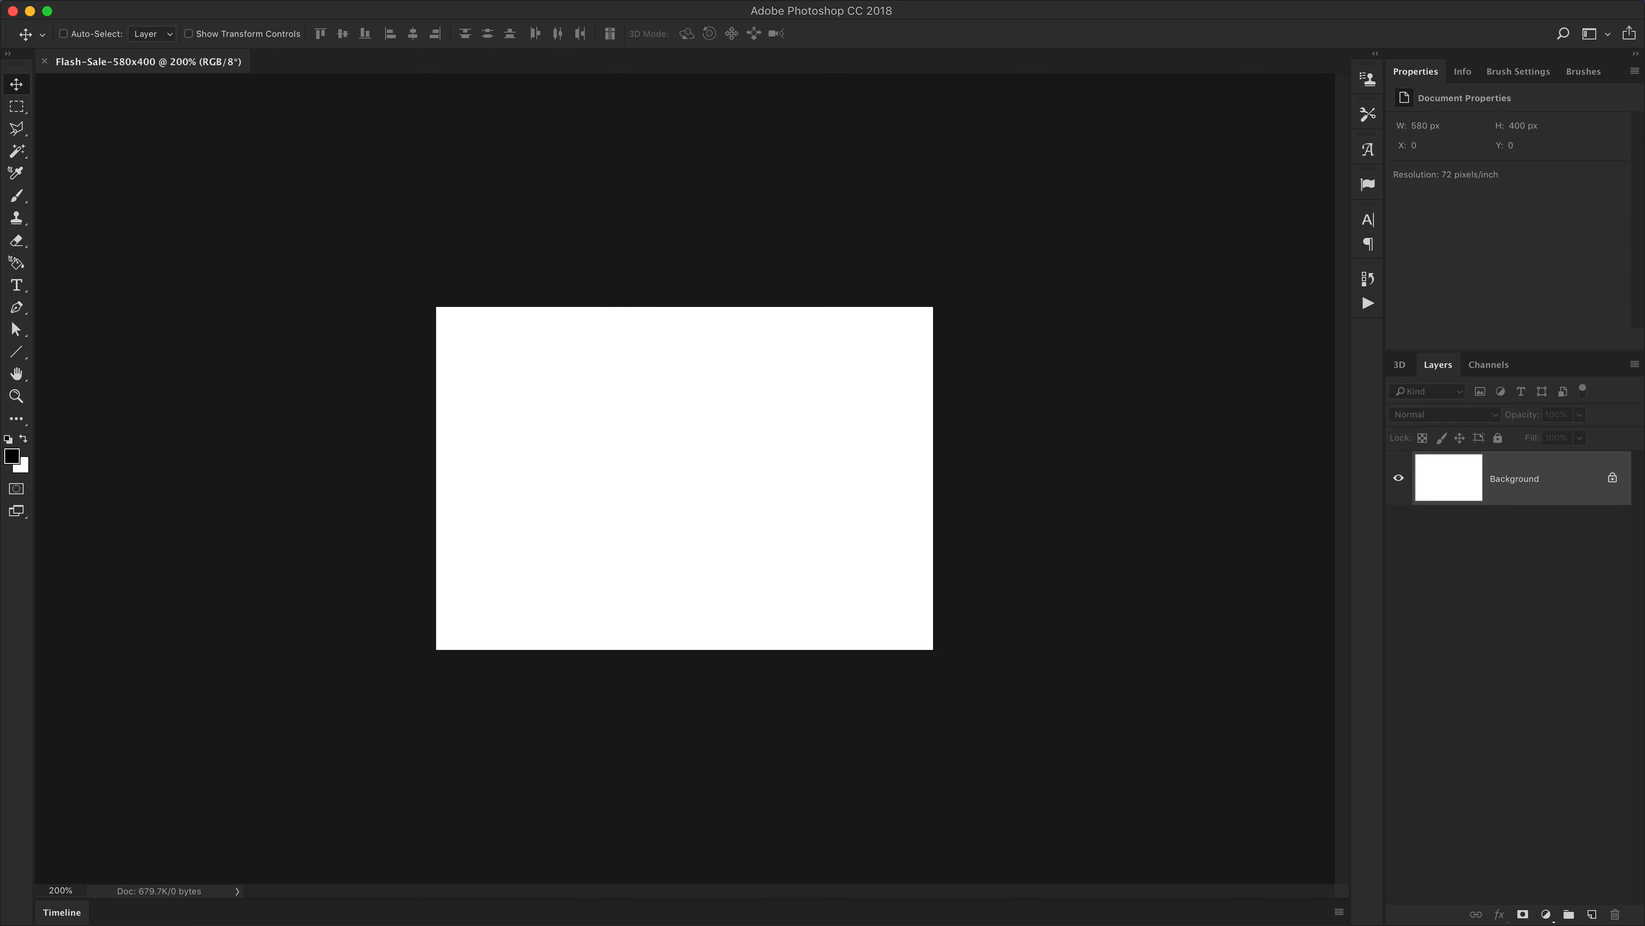
Switch to Finder and preview the reference Flash-Sale-01.gif banner once more before returning
{"action": "left_click", "coordinate": [47, 890]}
{"action": "key", "text": "super+Tab"}
{"action": "left_click_drag", "start_coordinate": [574, 178], "coordinate": [1216, 172]}
{"action": "key", "text": "space"}
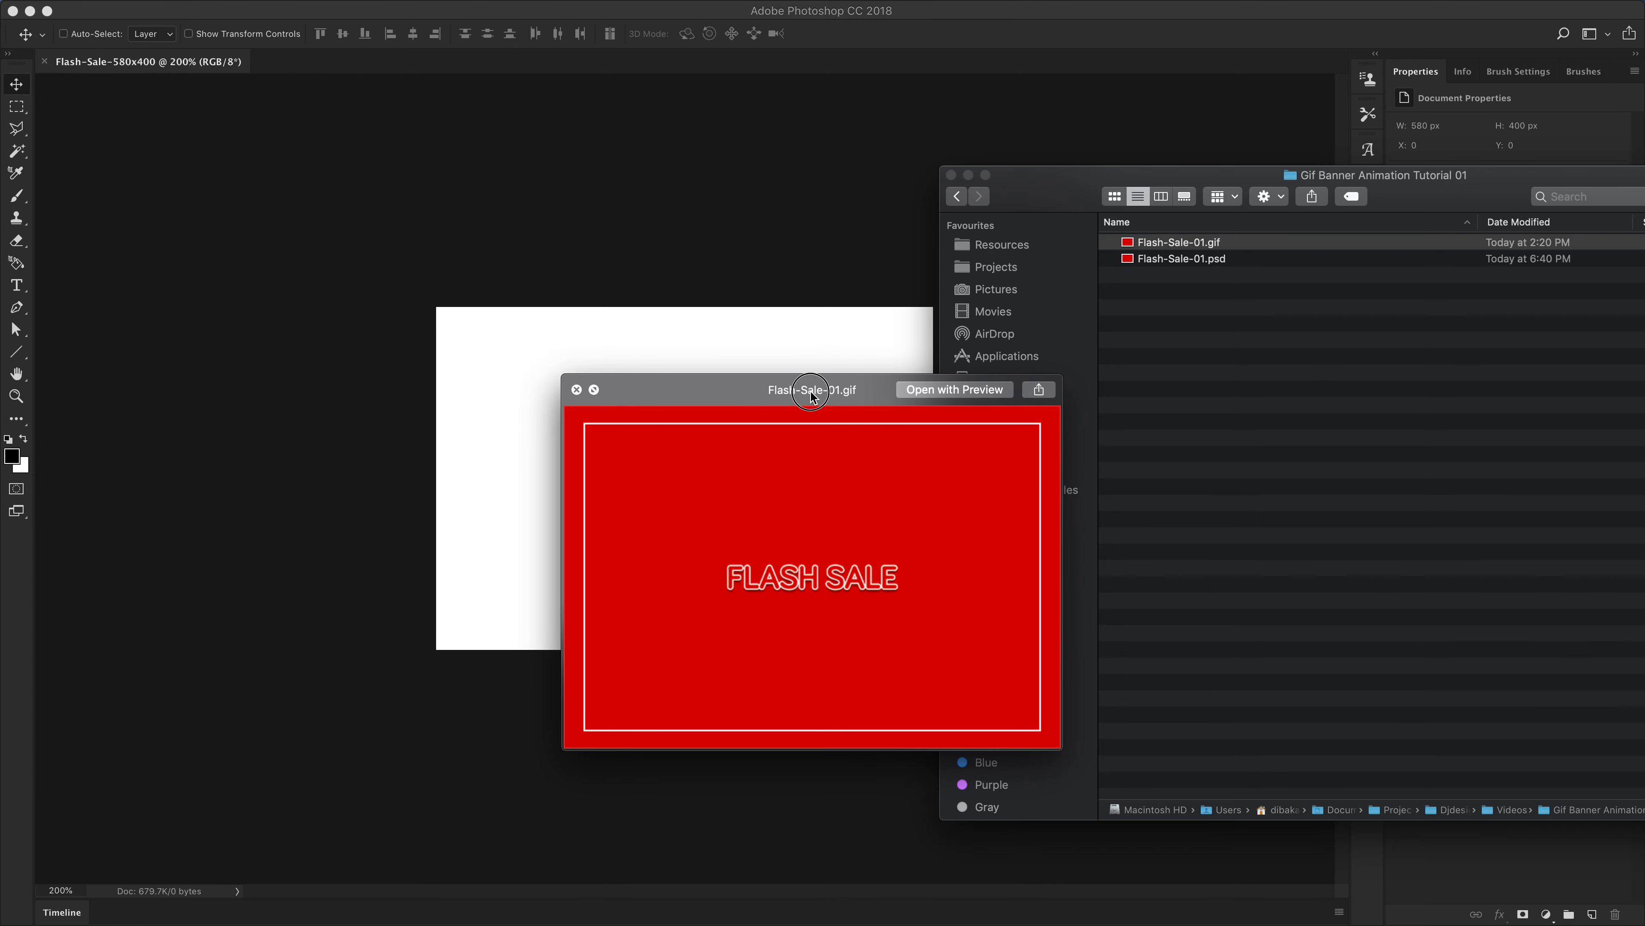
{"action": "key", "text": "space"}
{"action": "left_click", "coordinate": [573, 176]}
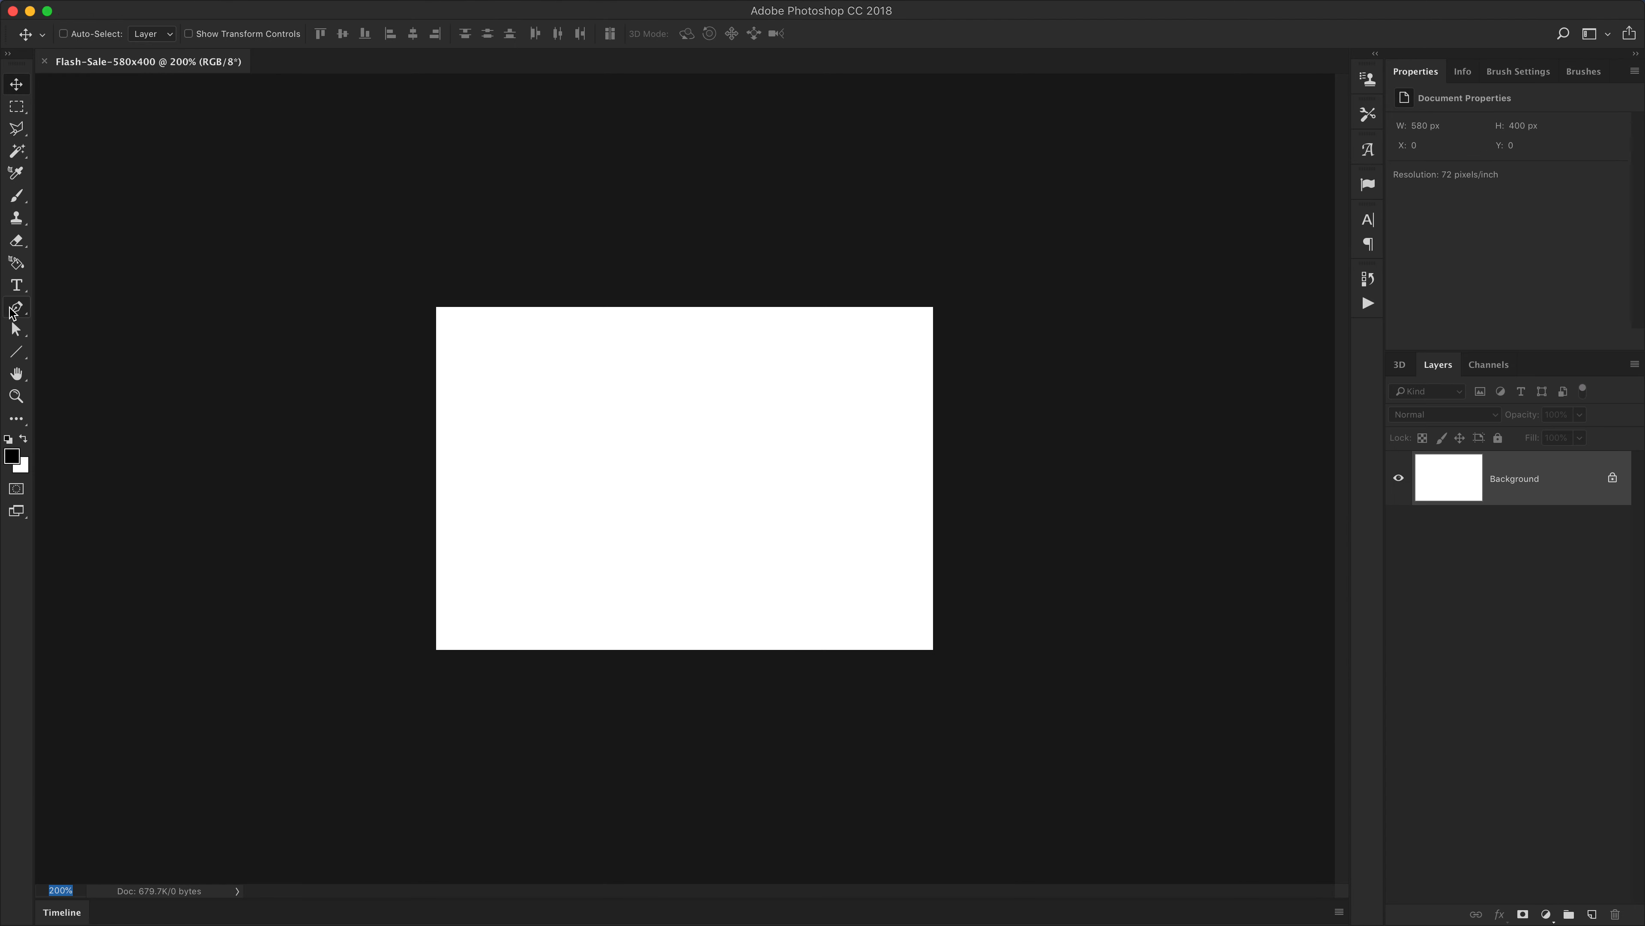
Create a rectangle shape 580 px wide and 400 px high with the Rectangle tool
{"action": "left_click_drag", "start_coordinate": [16, 352], "coordinate": [64, 353]}
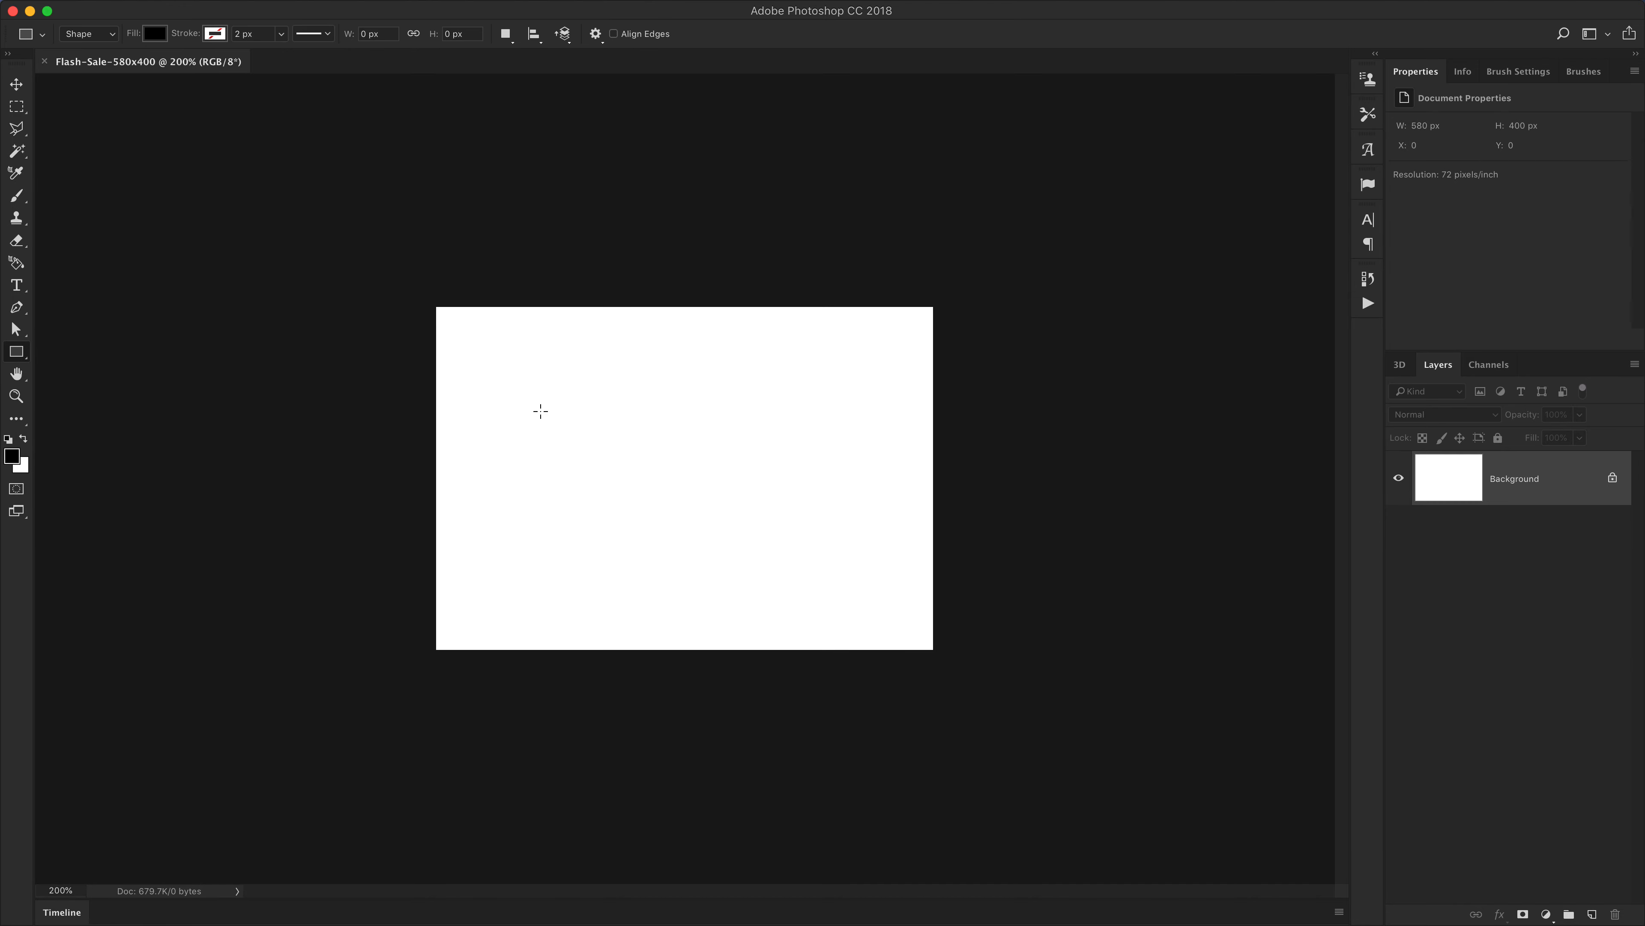
{"action": "left_click", "coordinate": [595, 439]}
{"action": "left_click_drag", "start_coordinate": [1089, 487], "coordinate": [710, 430]}
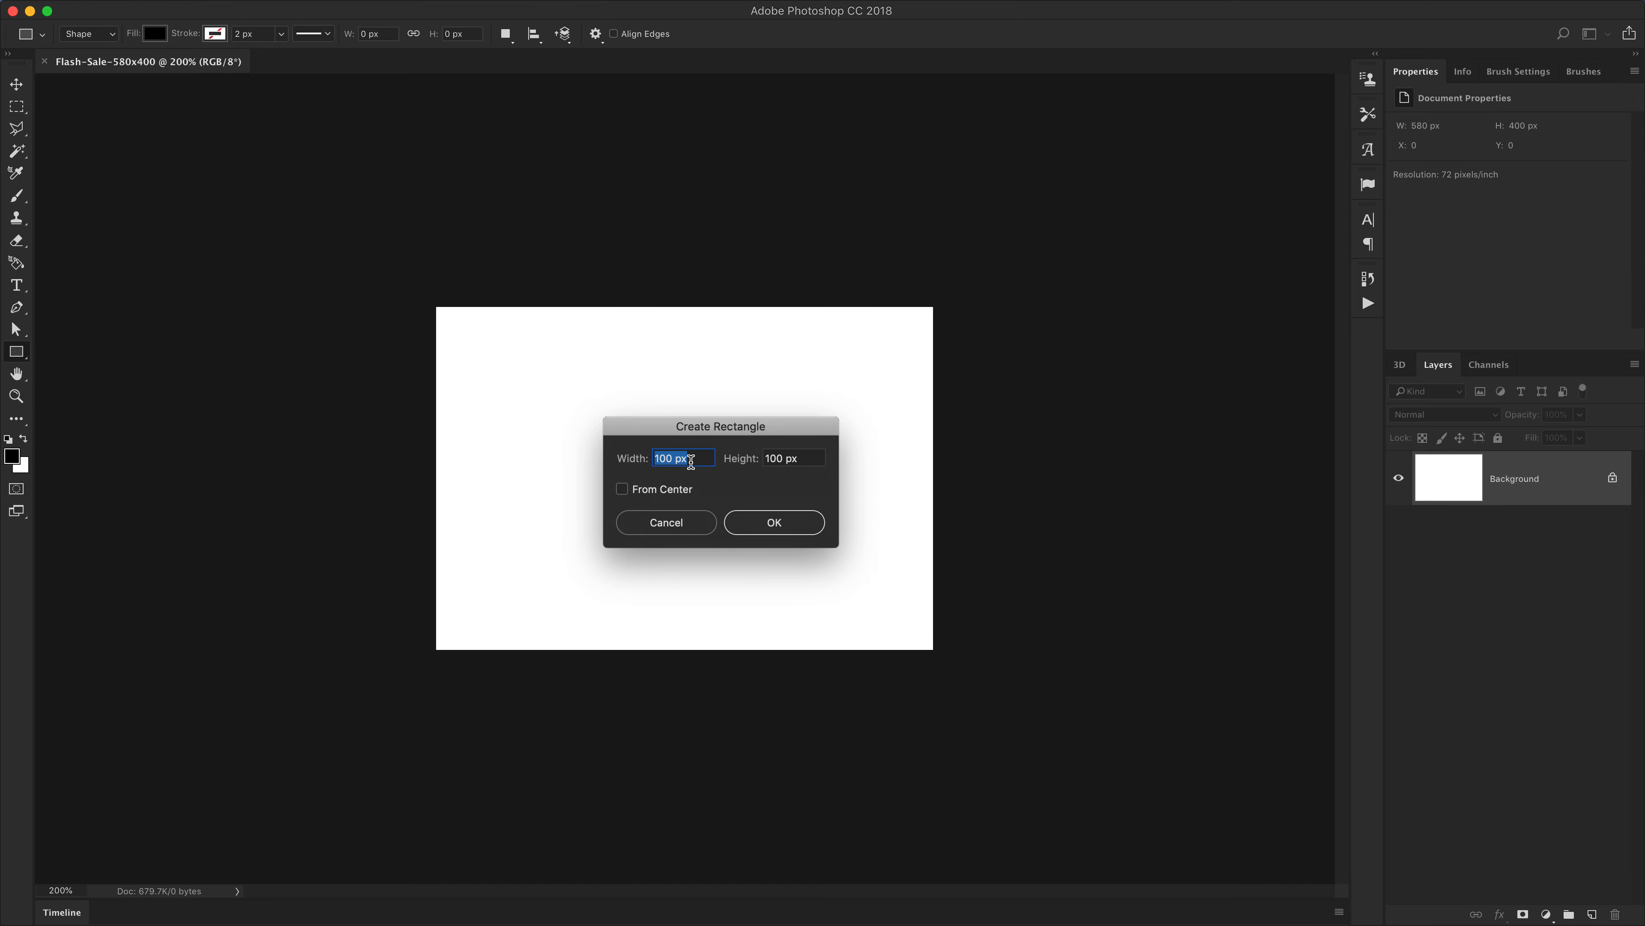
{"action": "type", "text": "580"}
{"action": "key", "text": "Tab"}
{"action": "type", "text": "400"}
{"action": "left_click", "coordinate": [625, 492]}
{"action": "left_click", "coordinate": [775, 522]}
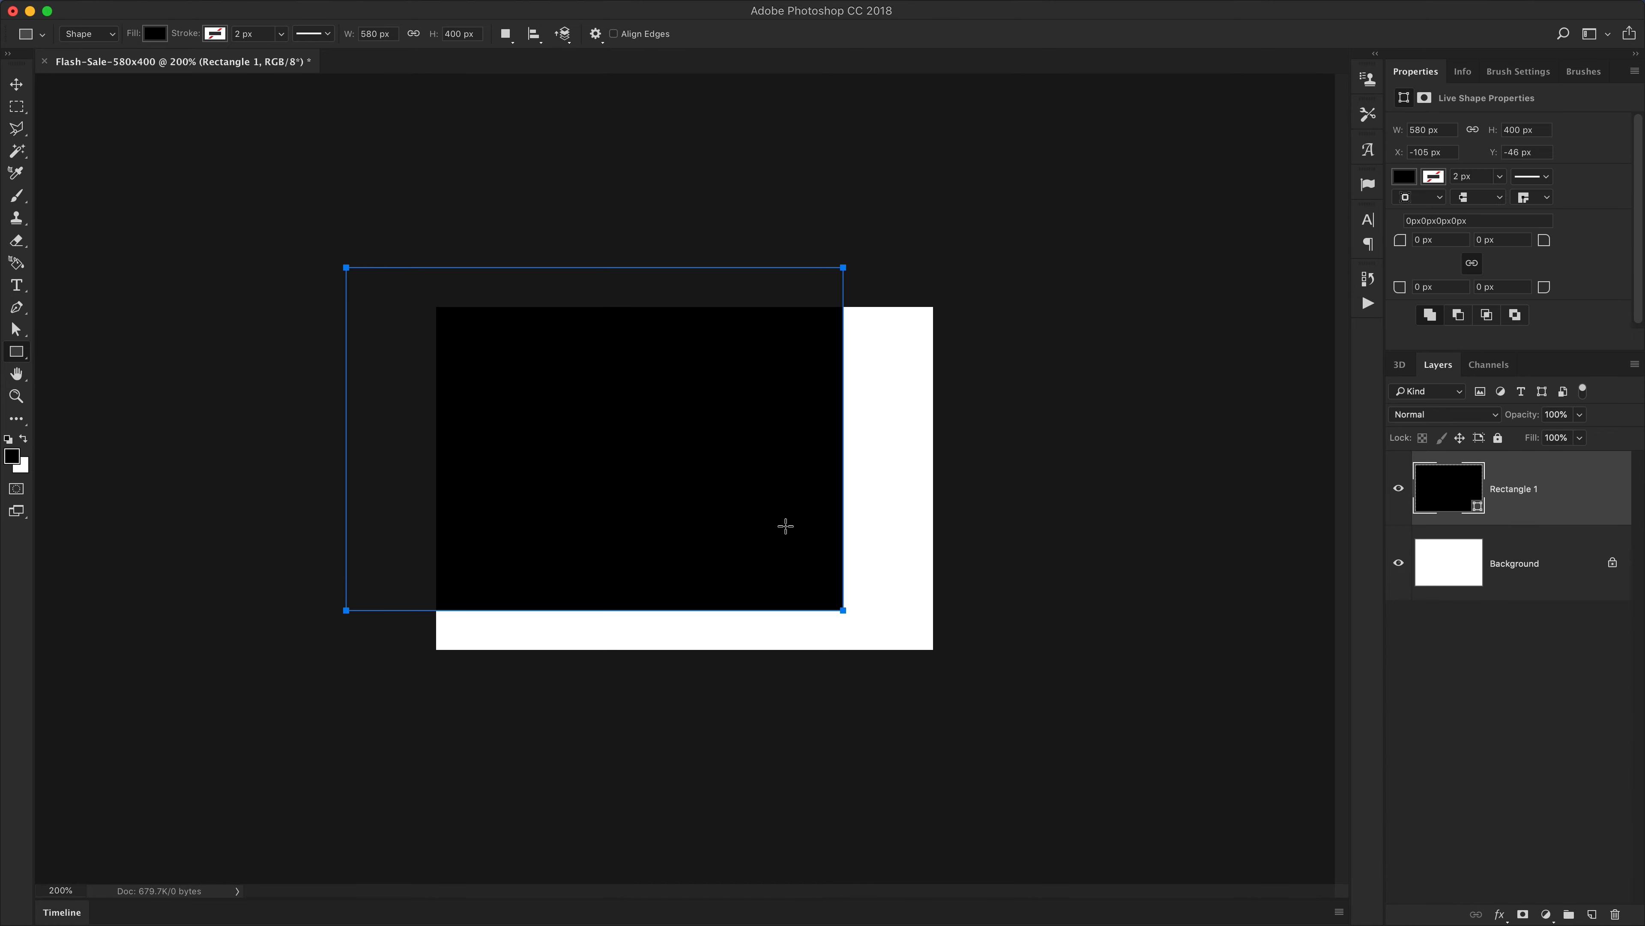
Align the rectangle to the canvas, centring it horizontally and vertically
{"action": "key", "text": "v"}
{"action": "left_click", "coordinate": [558, 426]}
{"action": "left_click_drag", "start_coordinate": [558, 421], "coordinate": [415, 515]}
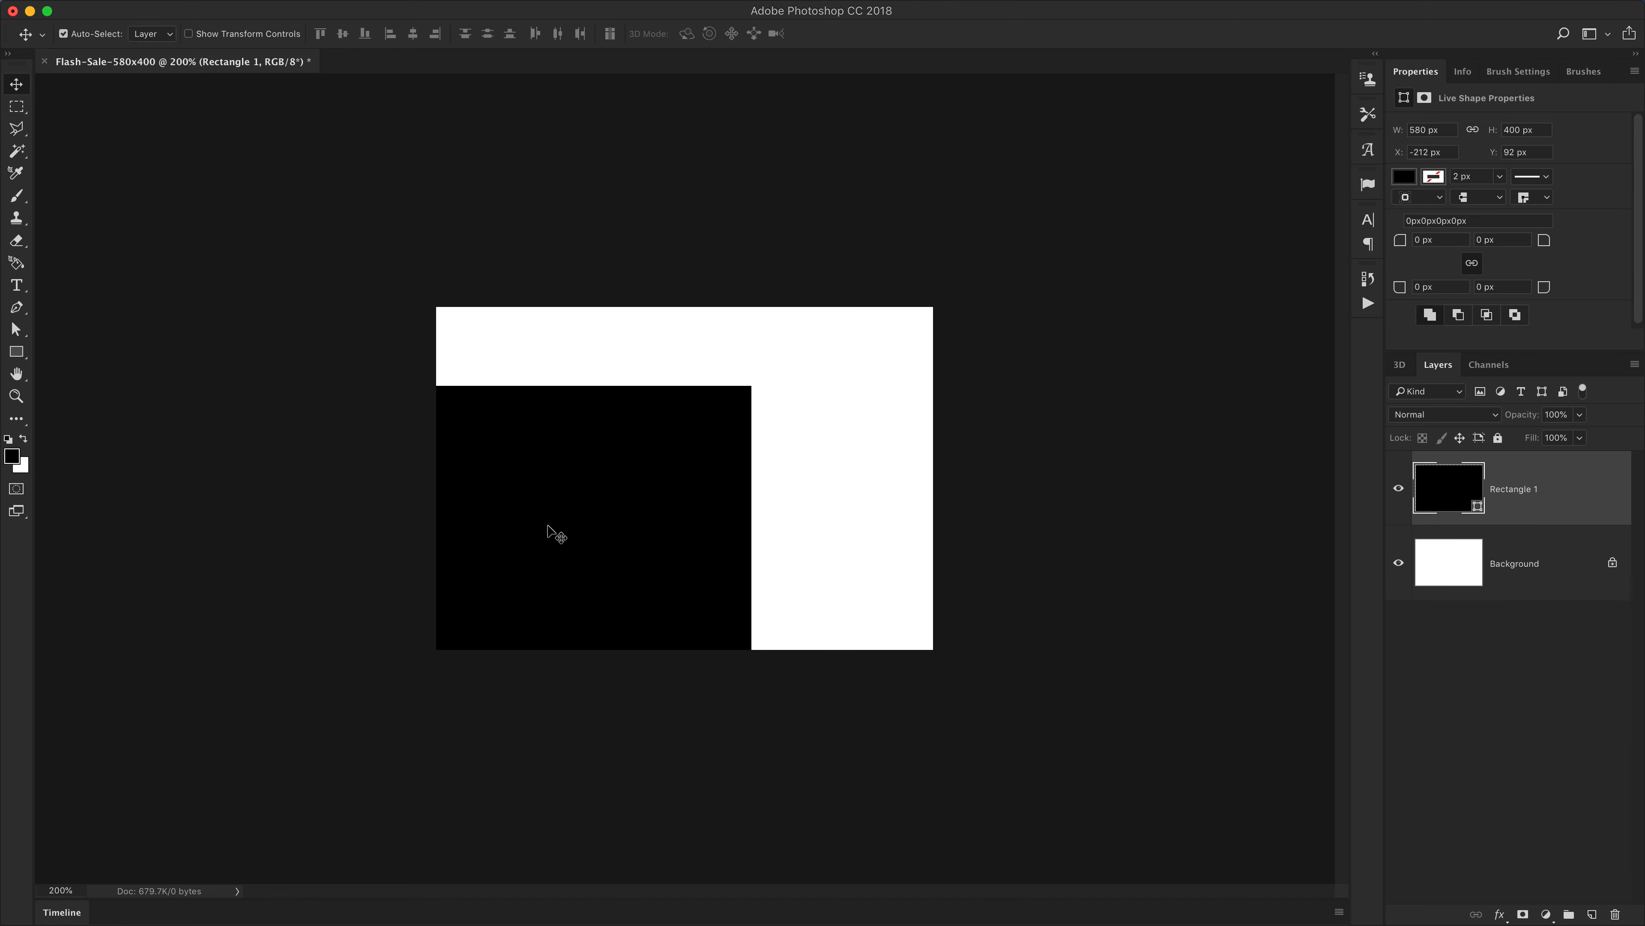
{"action": "key", "text": "super+a"}
{"action": "key", "text": "super"}
{"action": "left_click", "coordinate": [413, 34]}
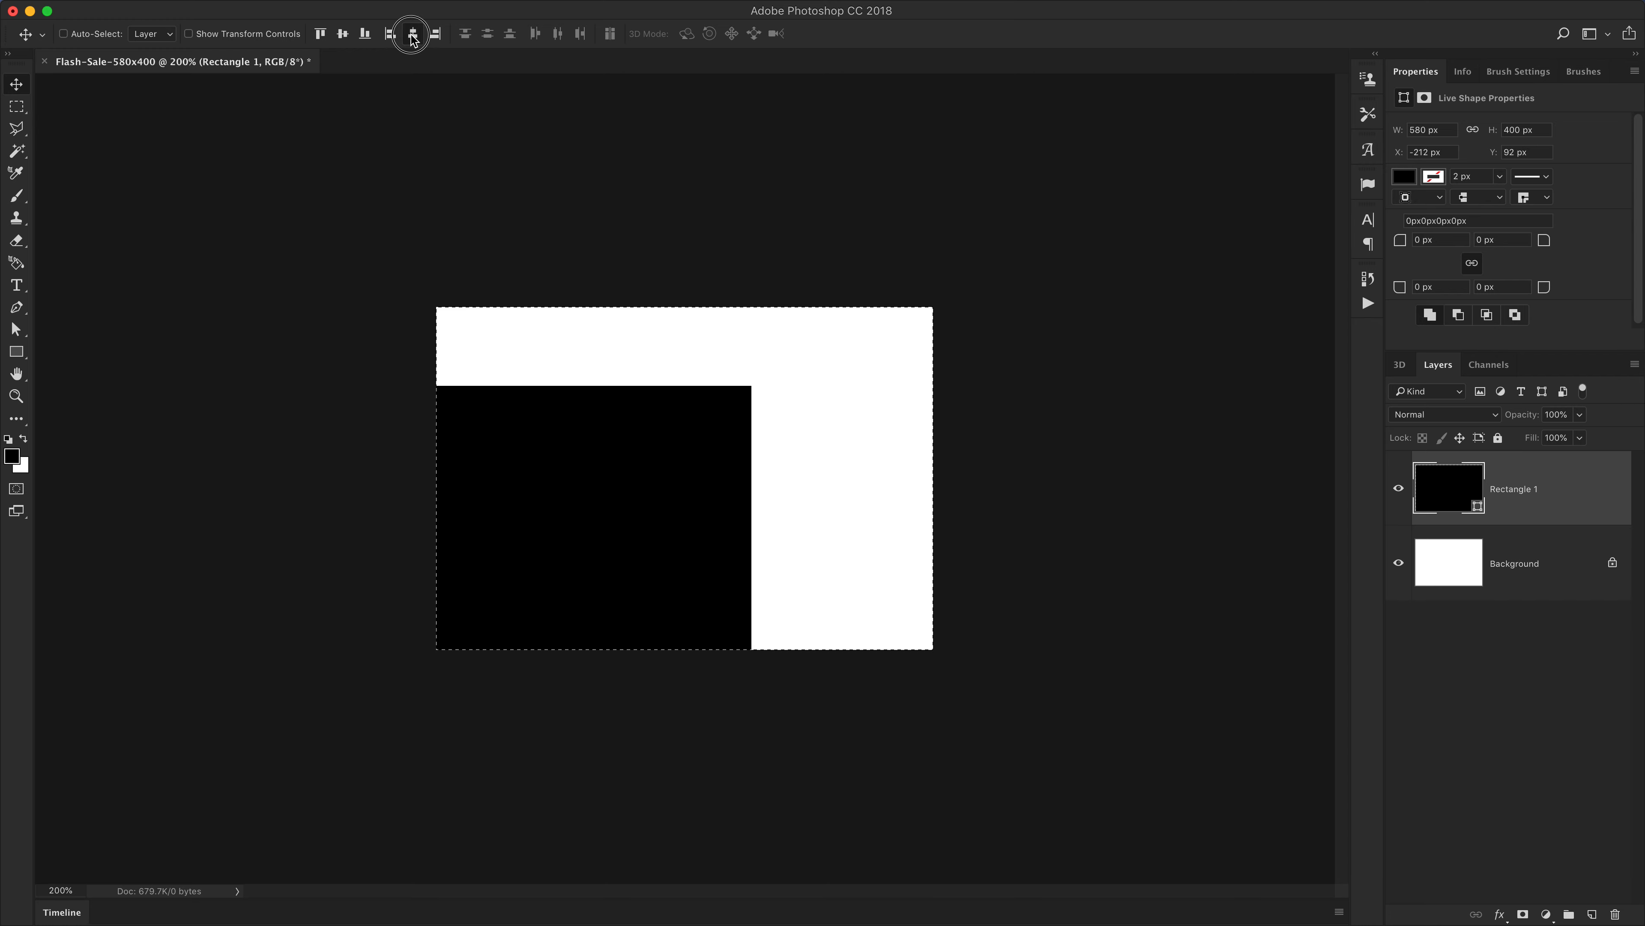
{"action": "left_click", "coordinate": [343, 34]}
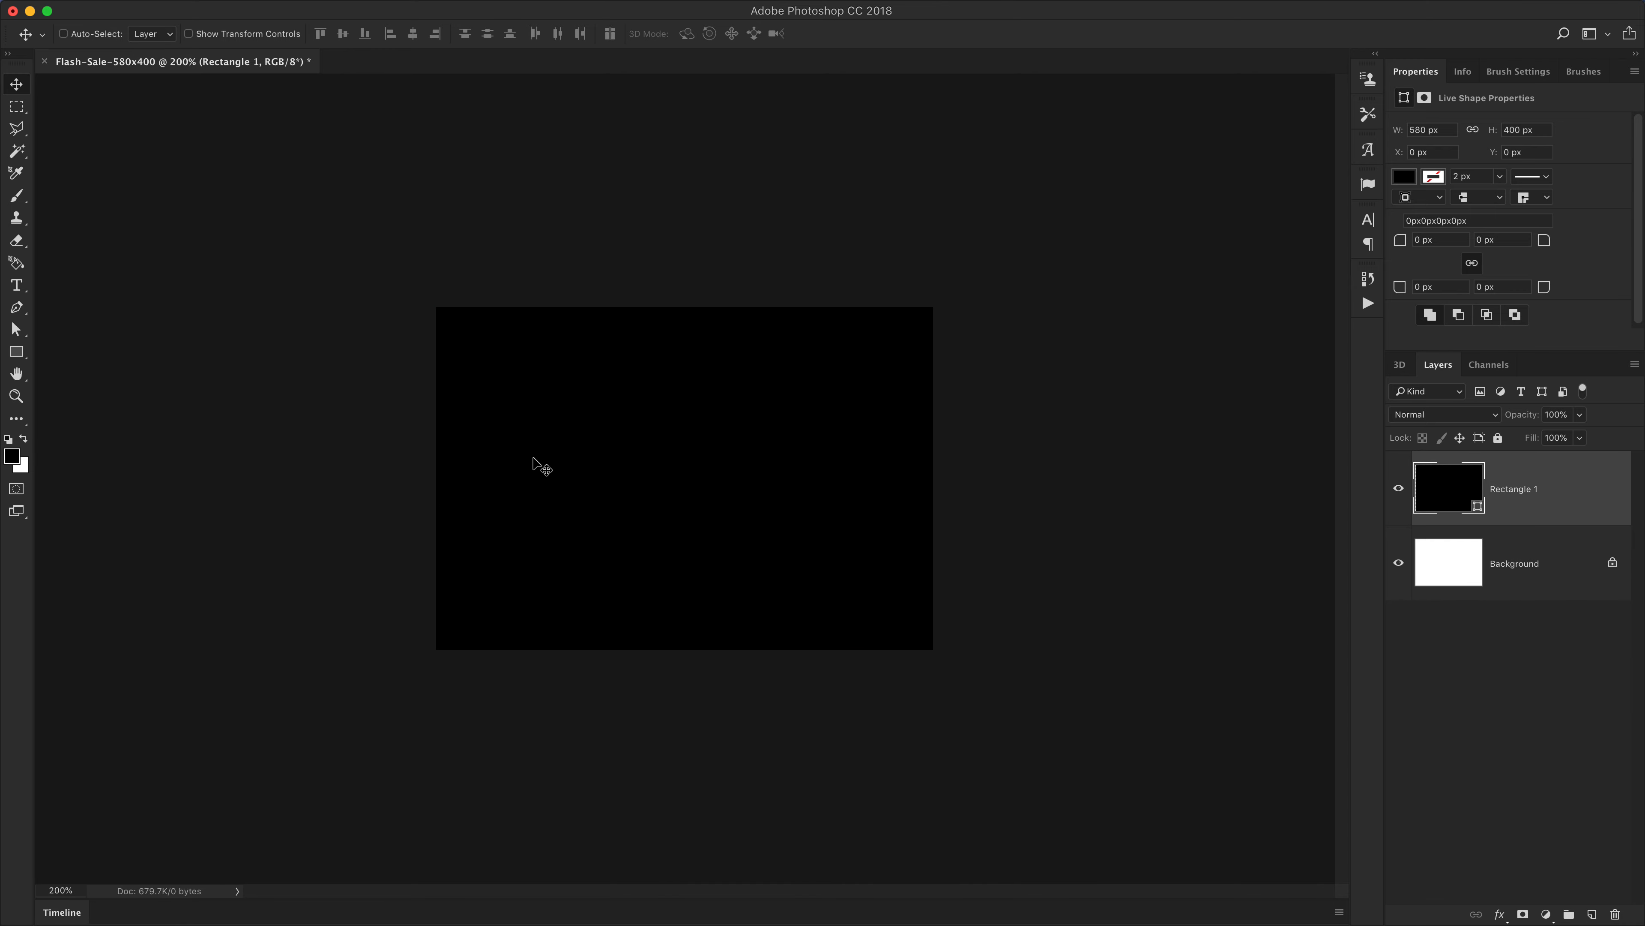
Set the rectangle's fill colour to red af0a2d
{"action": "double_click", "coordinate": [1453, 502]}
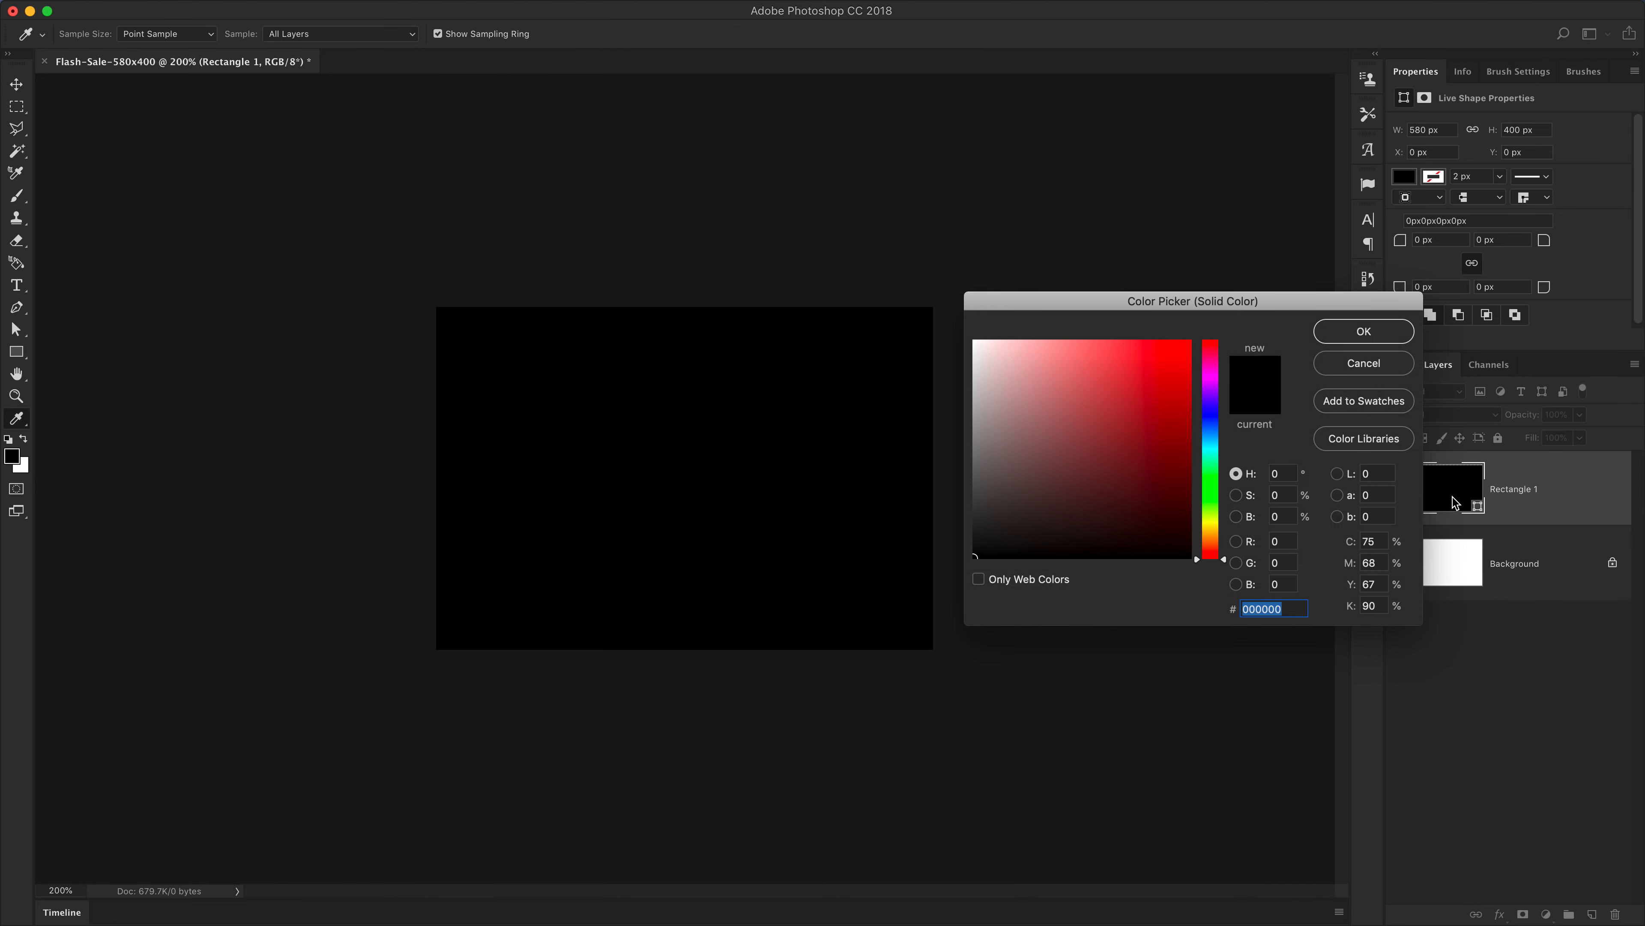
{"action": "left_click_drag", "start_coordinate": [1237, 308], "coordinate": [1017, 314]}
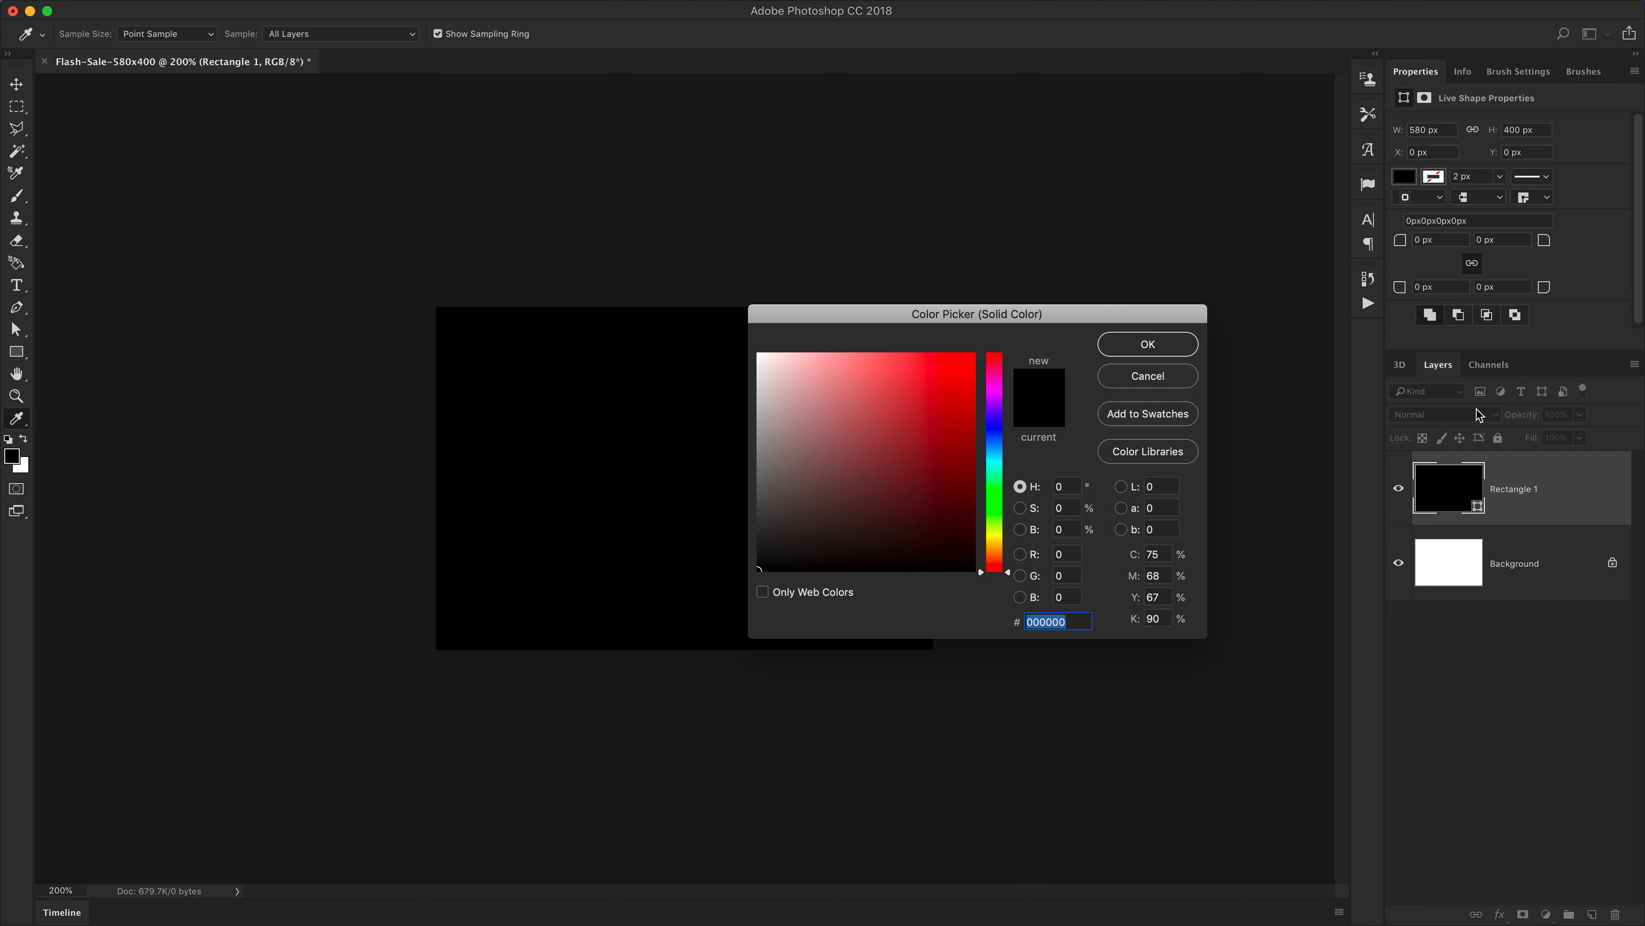
{"action": "left_click_drag", "start_coordinate": [962, 319], "coordinate": [890, 308]}
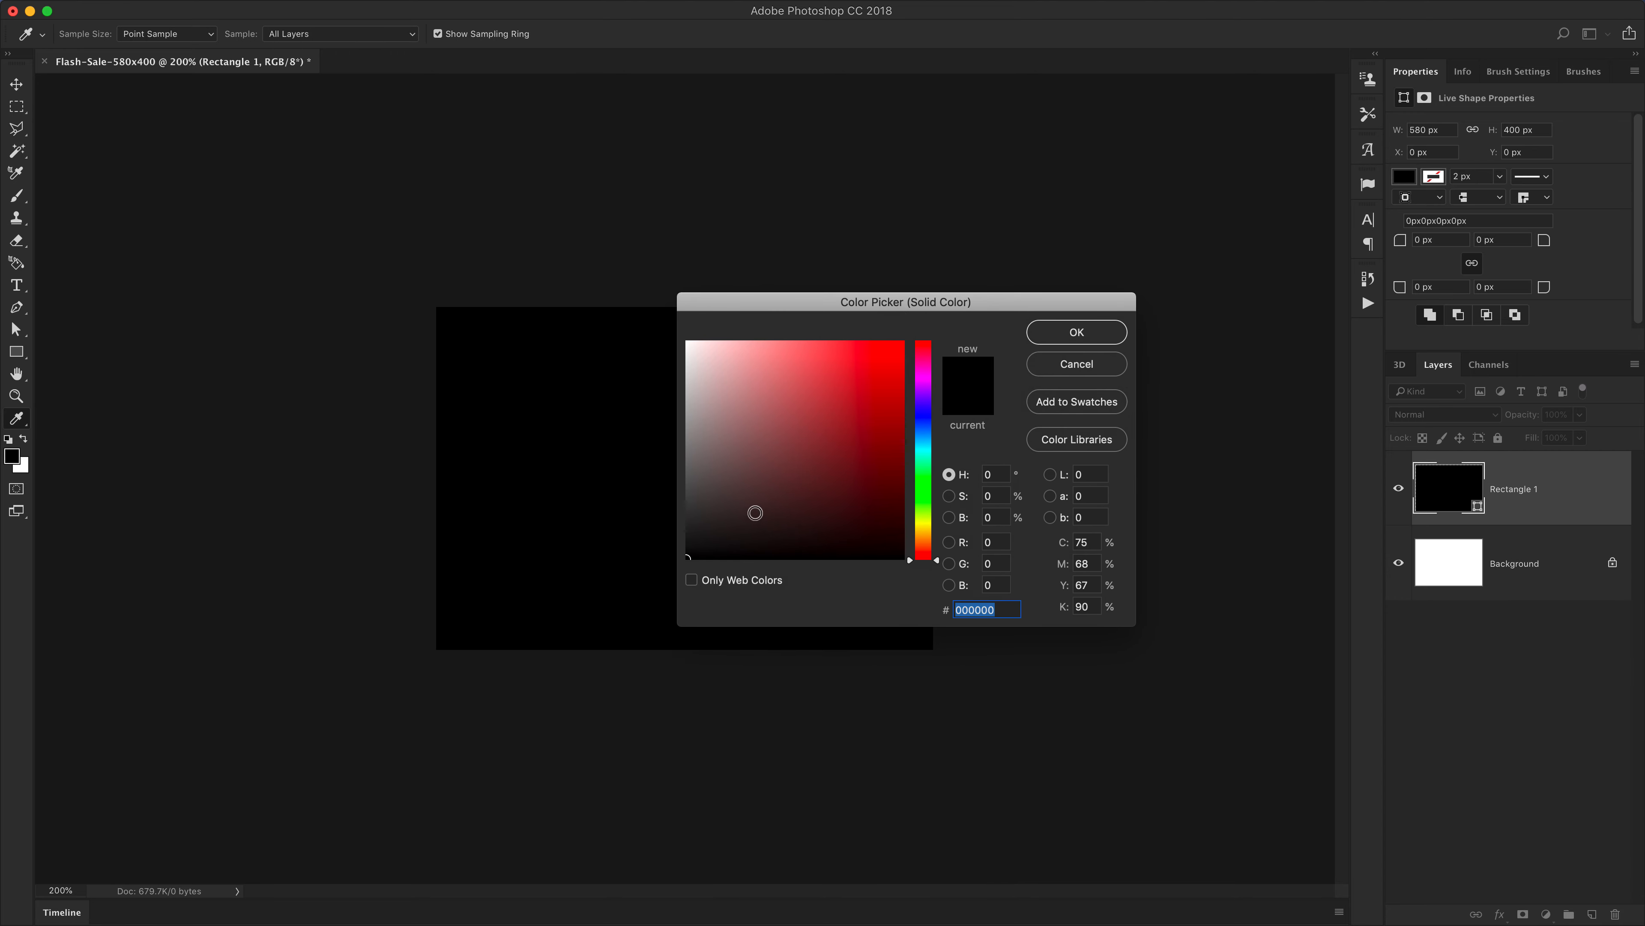
{"action": "left_click", "coordinate": [850, 432]}
{"action": "left_click", "coordinate": [854, 409]}
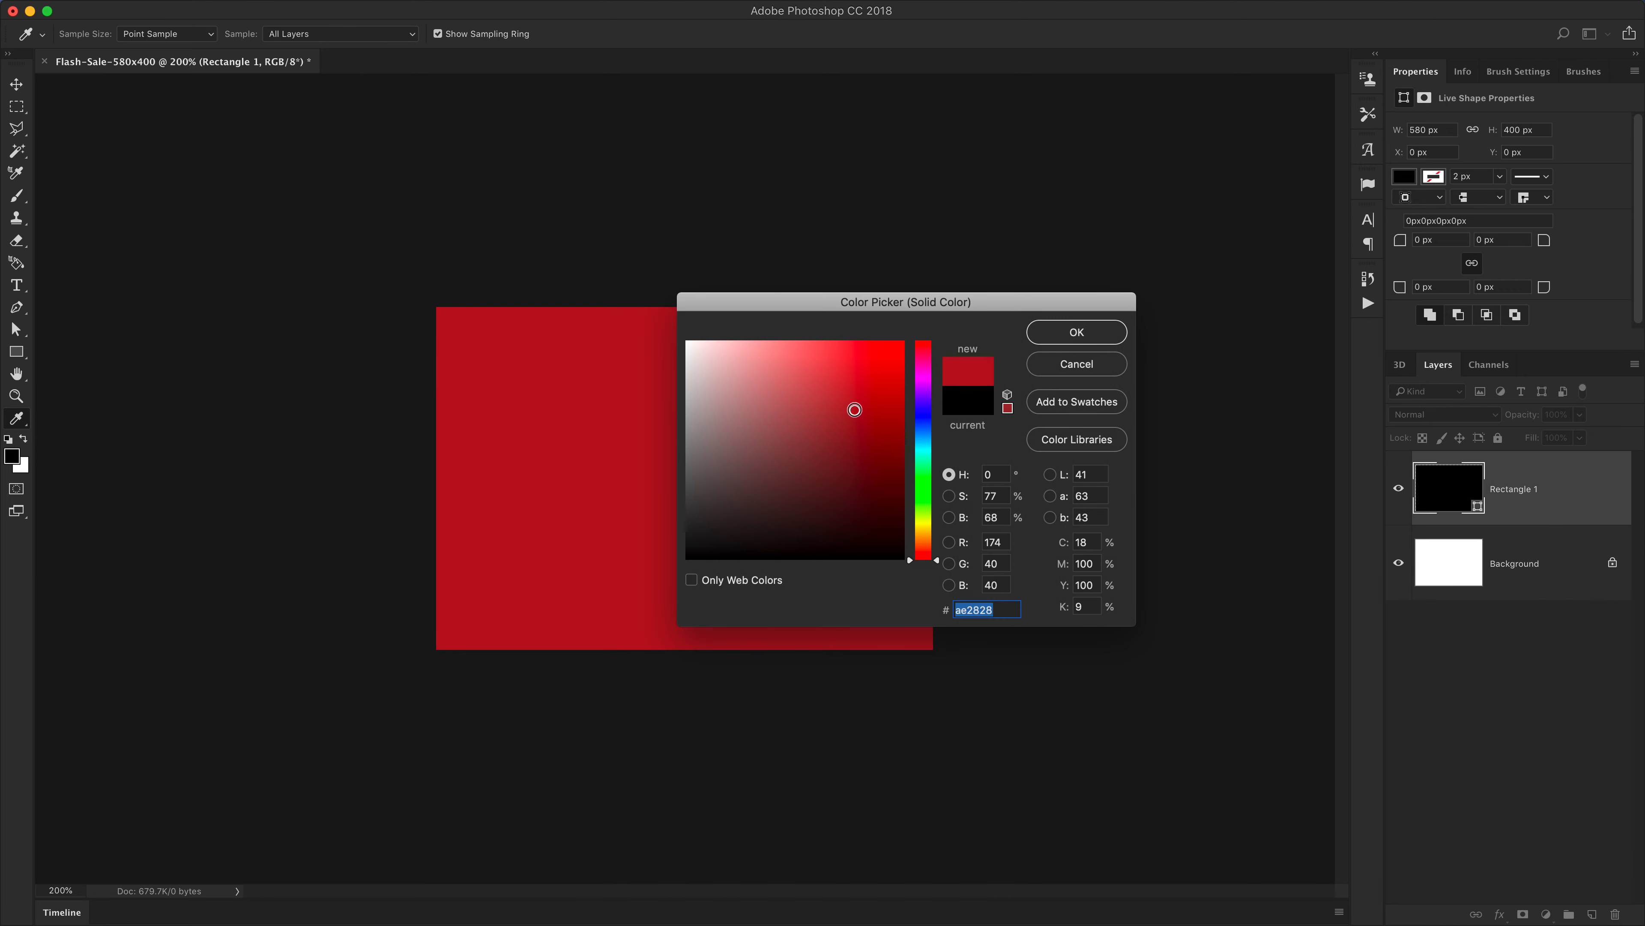
{"action": "left_click_drag", "start_coordinate": [846, 304], "coordinate": [1010, 313]}
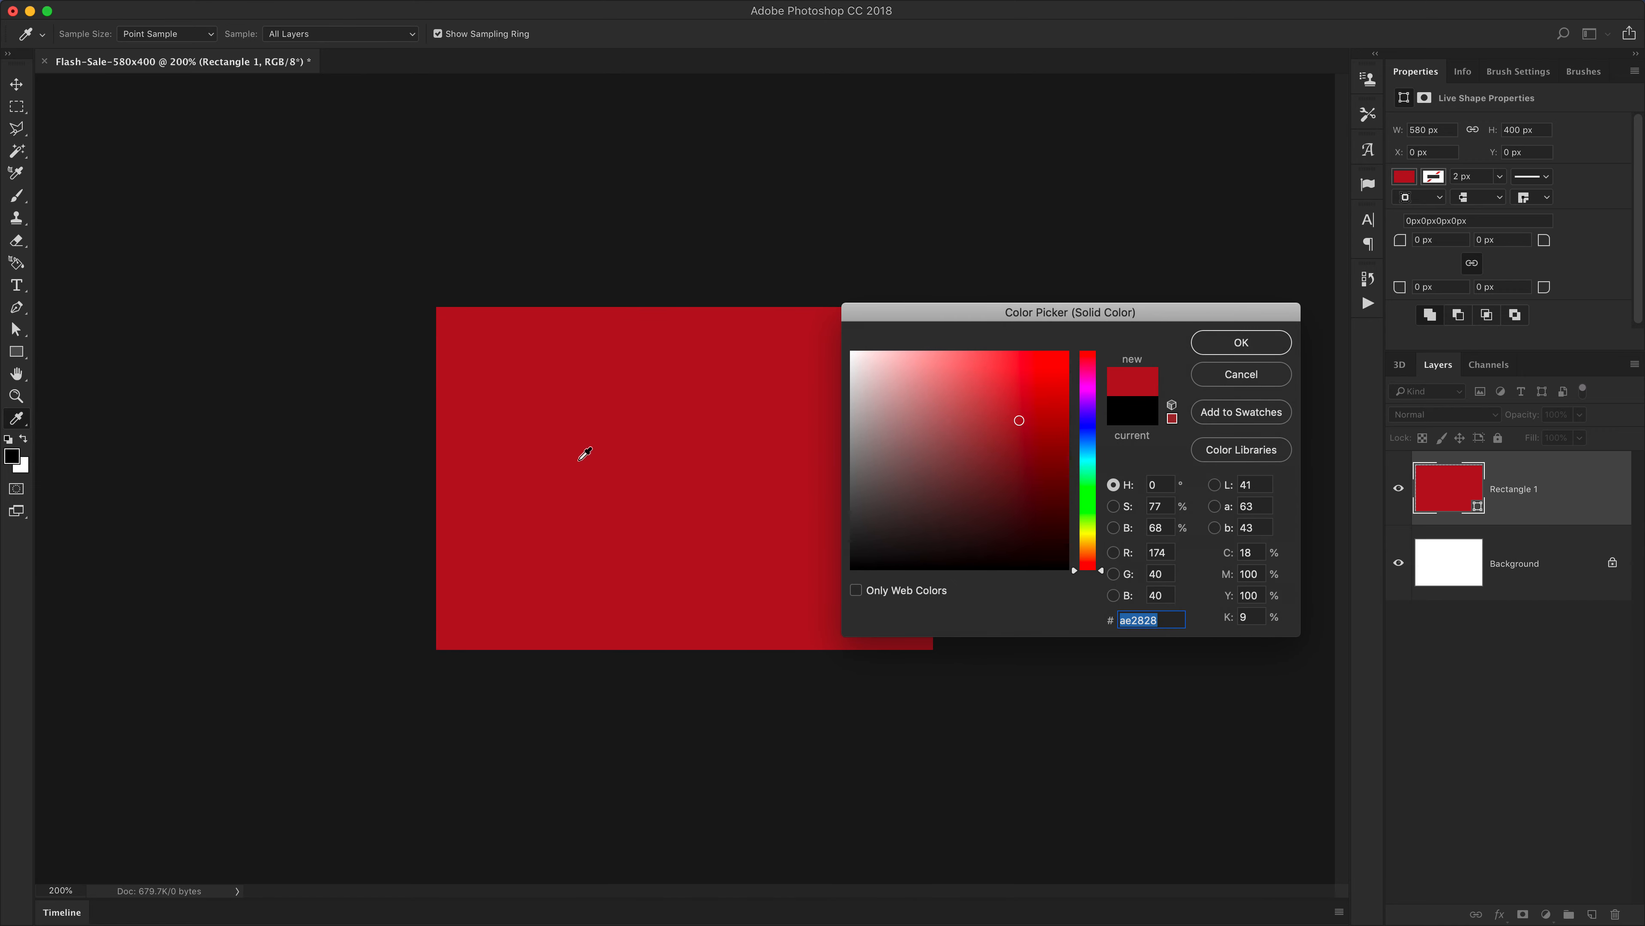
{"action": "left_click", "coordinate": [1029, 407]}
{"action": "left_click", "coordinate": [1088, 374]}
{"action": "left_click_drag", "start_coordinate": [1085, 369], "coordinate": [1087, 359]}
{"action": "mouse_move", "coordinate": [1030, 410]}
{"action": "left_mouse_down"}
{"action": "mouse_move", "coordinate": [1066, 405]}
{"action": "mouse_move", "coordinate": [1056, 419]}
{"action": "left_mouse_up"}
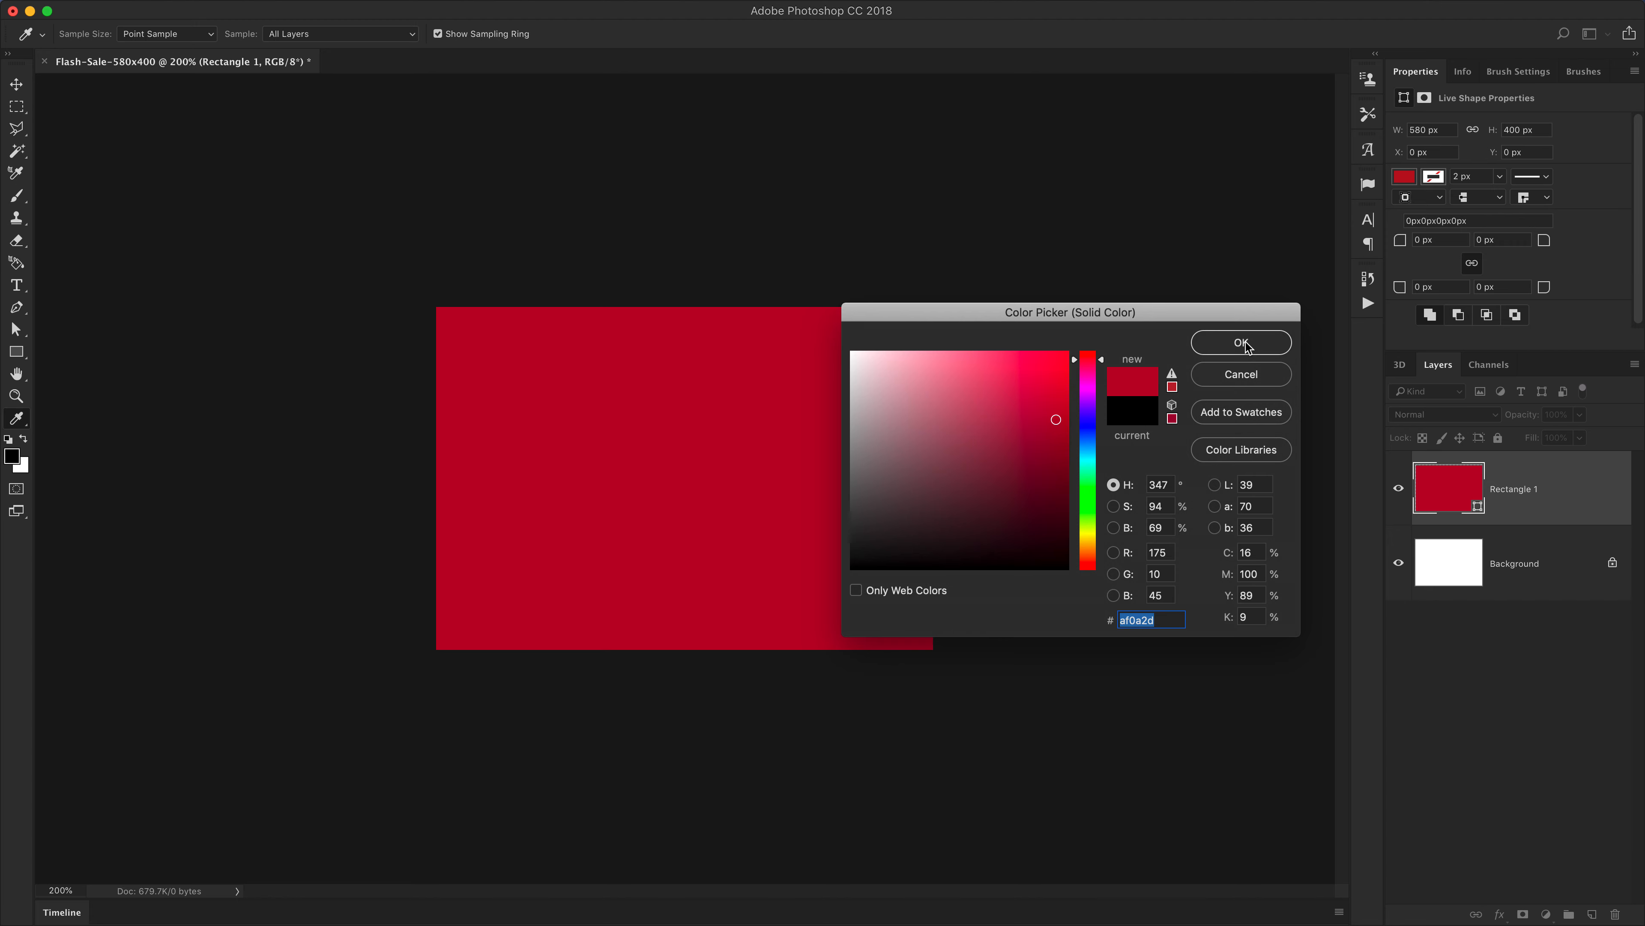
{"action": "left_click", "coordinate": [1060, 410]}
{"action": "left_click", "coordinate": [1247, 347]}
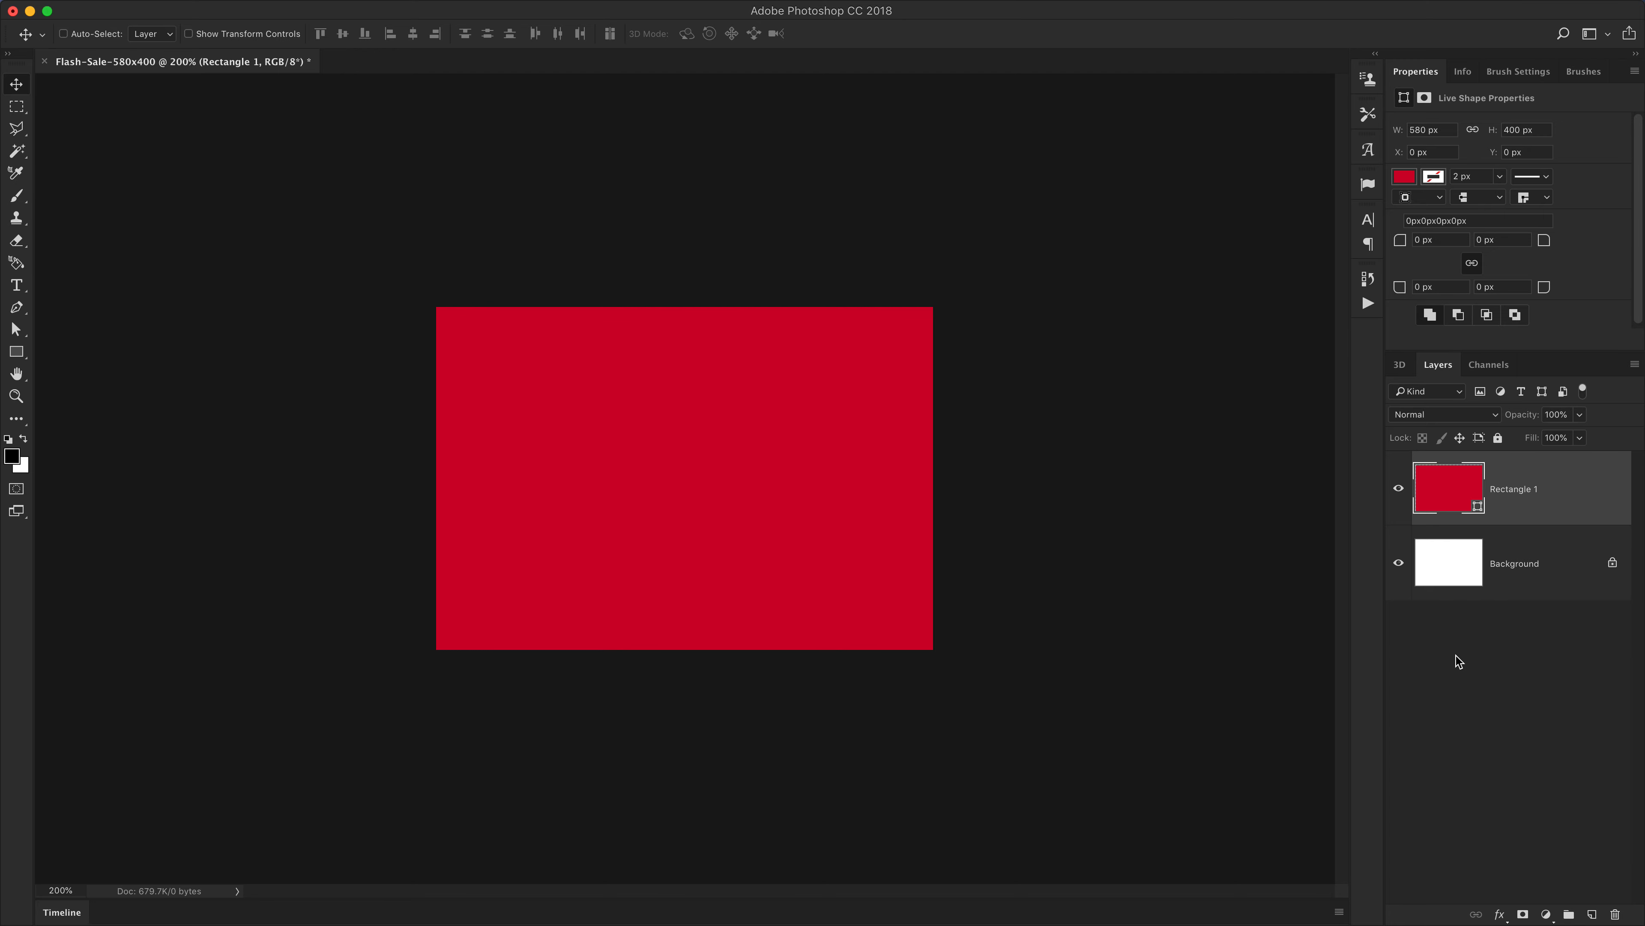
Add a new layer and type FLASH SALE in white on the banner
{"action": "left_click", "coordinate": [1591, 914]}
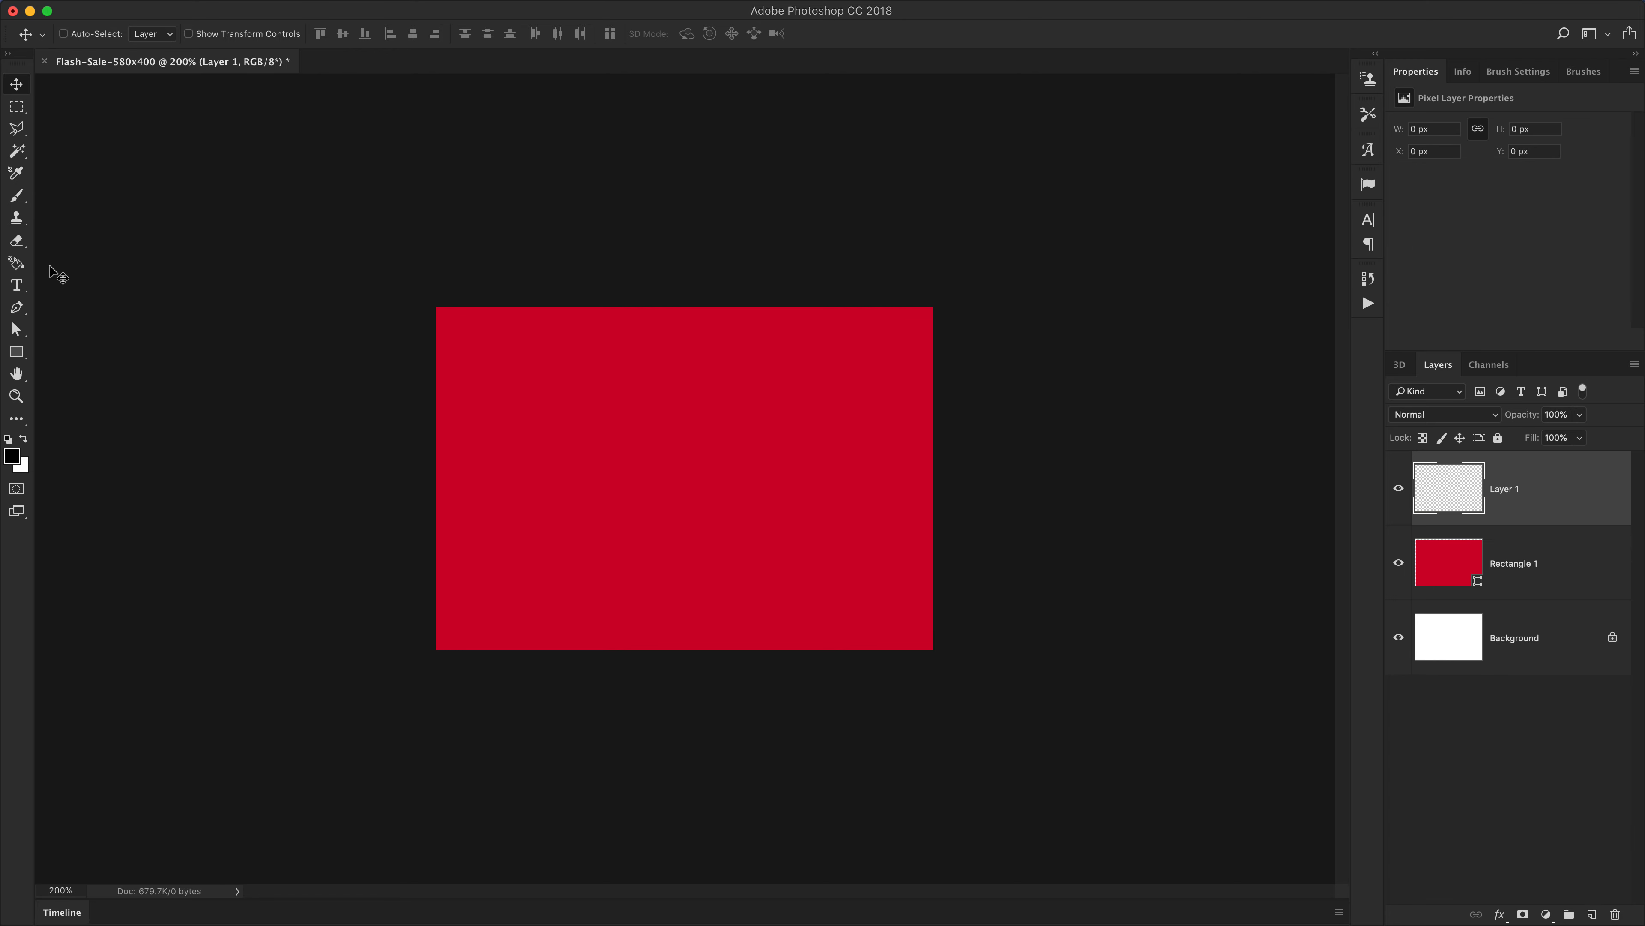
{"action": "left_click", "coordinate": [17, 286]}
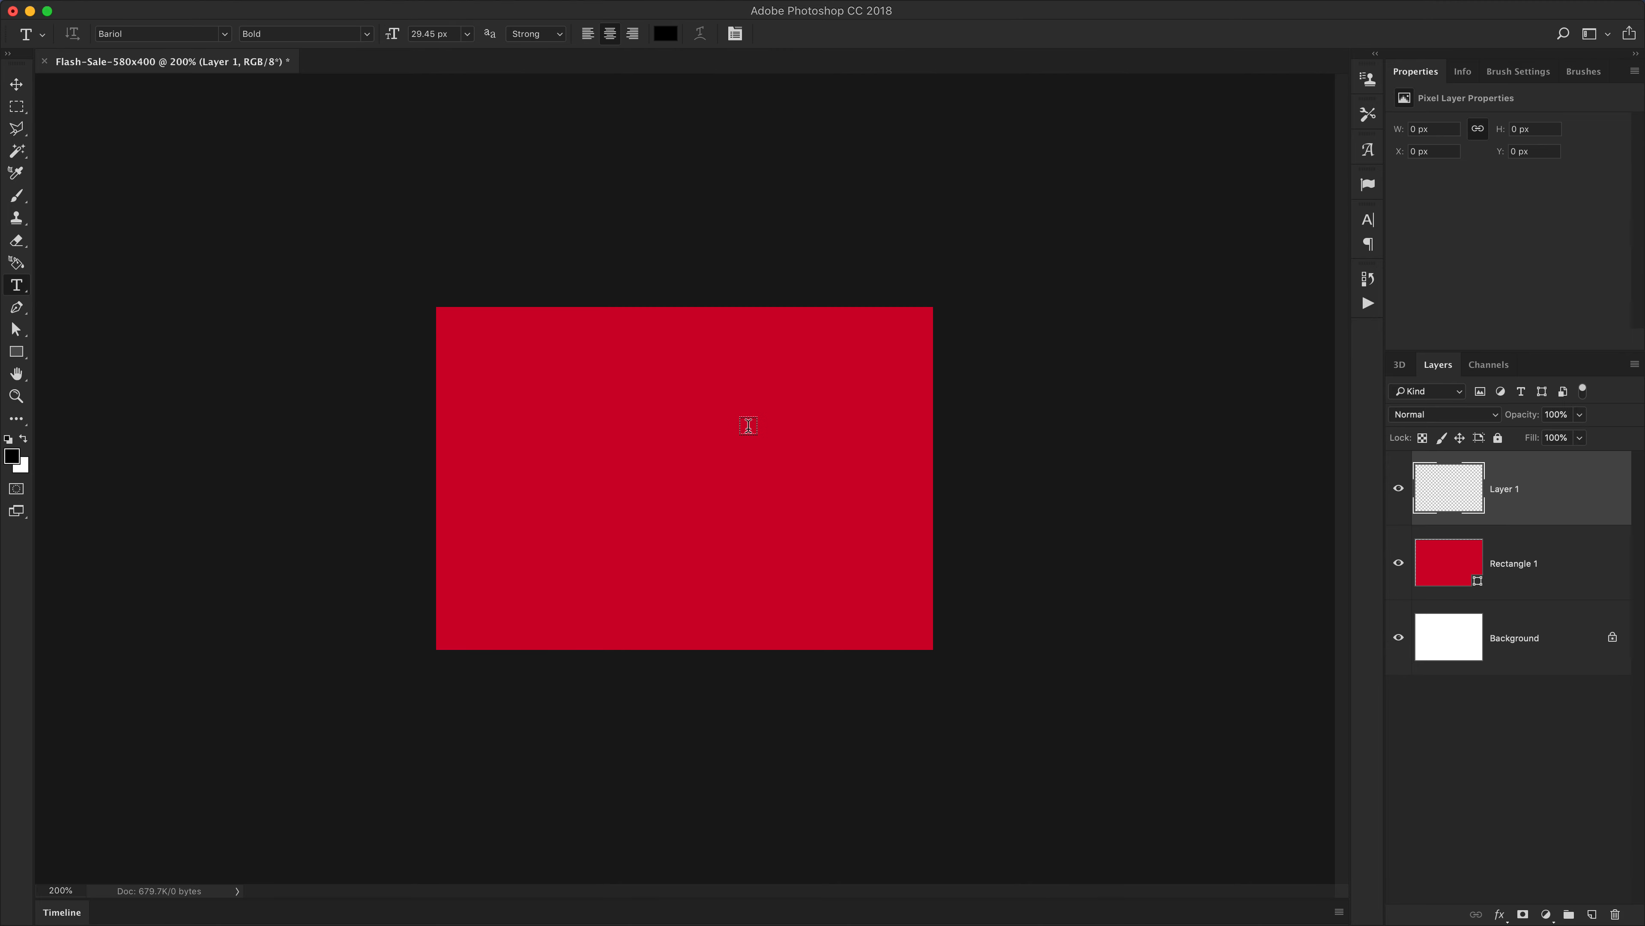
{"action": "left_click", "coordinate": [24, 440]}
{"action": "left_click", "coordinate": [626, 430]}
{"action": "type", "text": "FLASH SALE"}
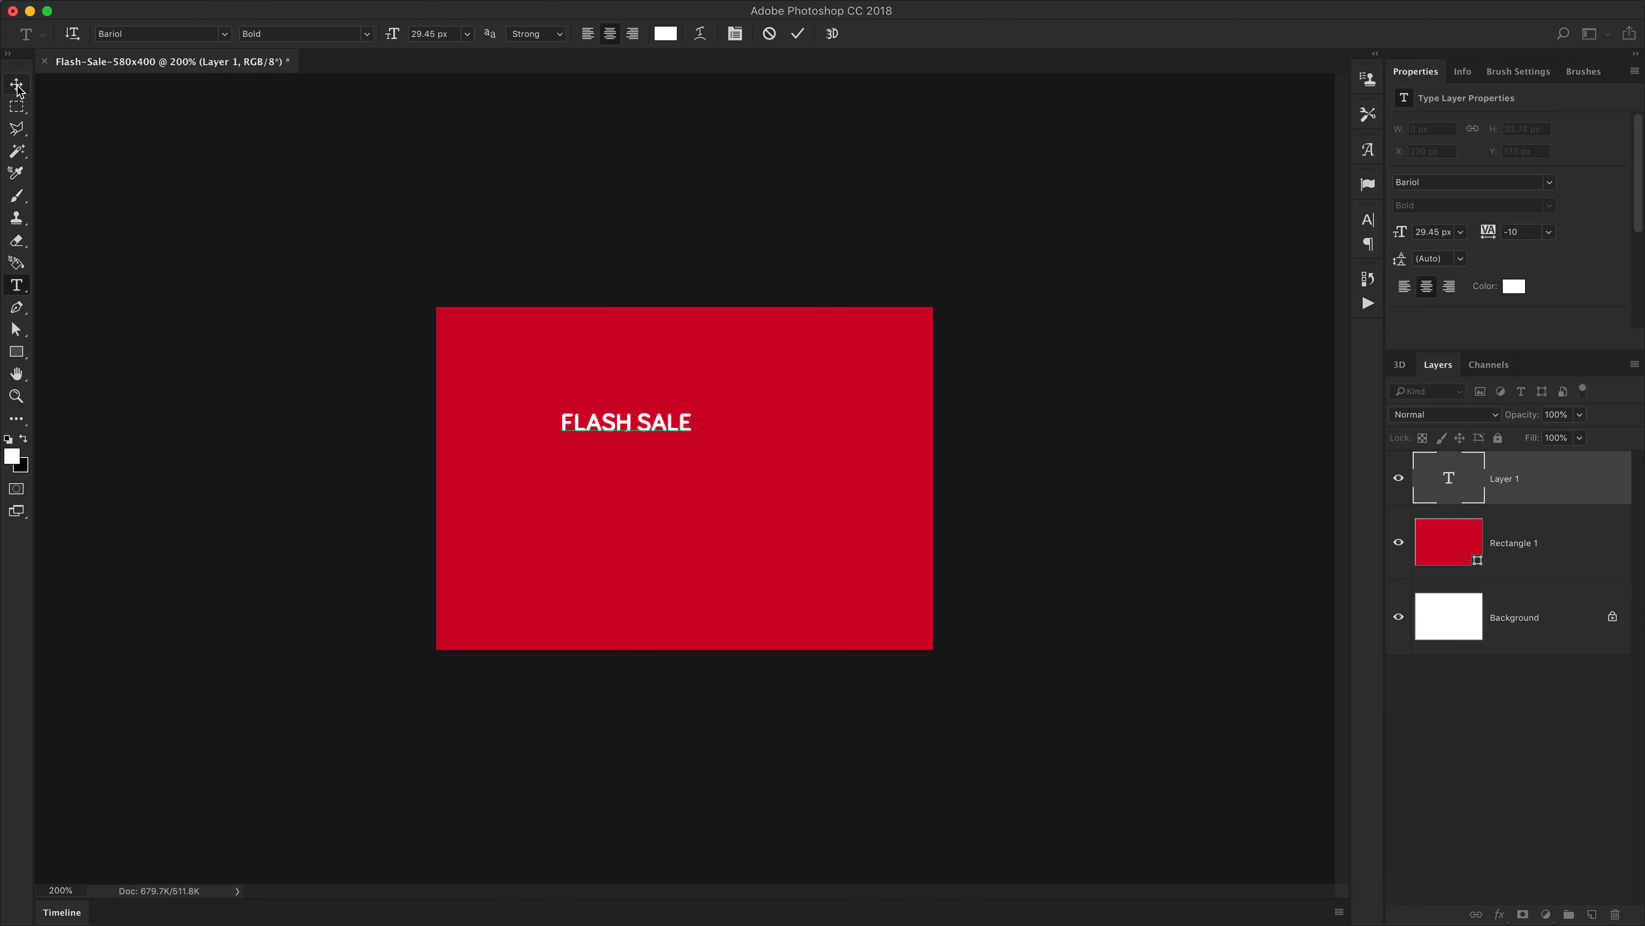
Scale the FLASH SALE text up with Free Transform
{"action": "left_click", "coordinate": [17, 86]}
{"action": "key", "text": "super+t"}
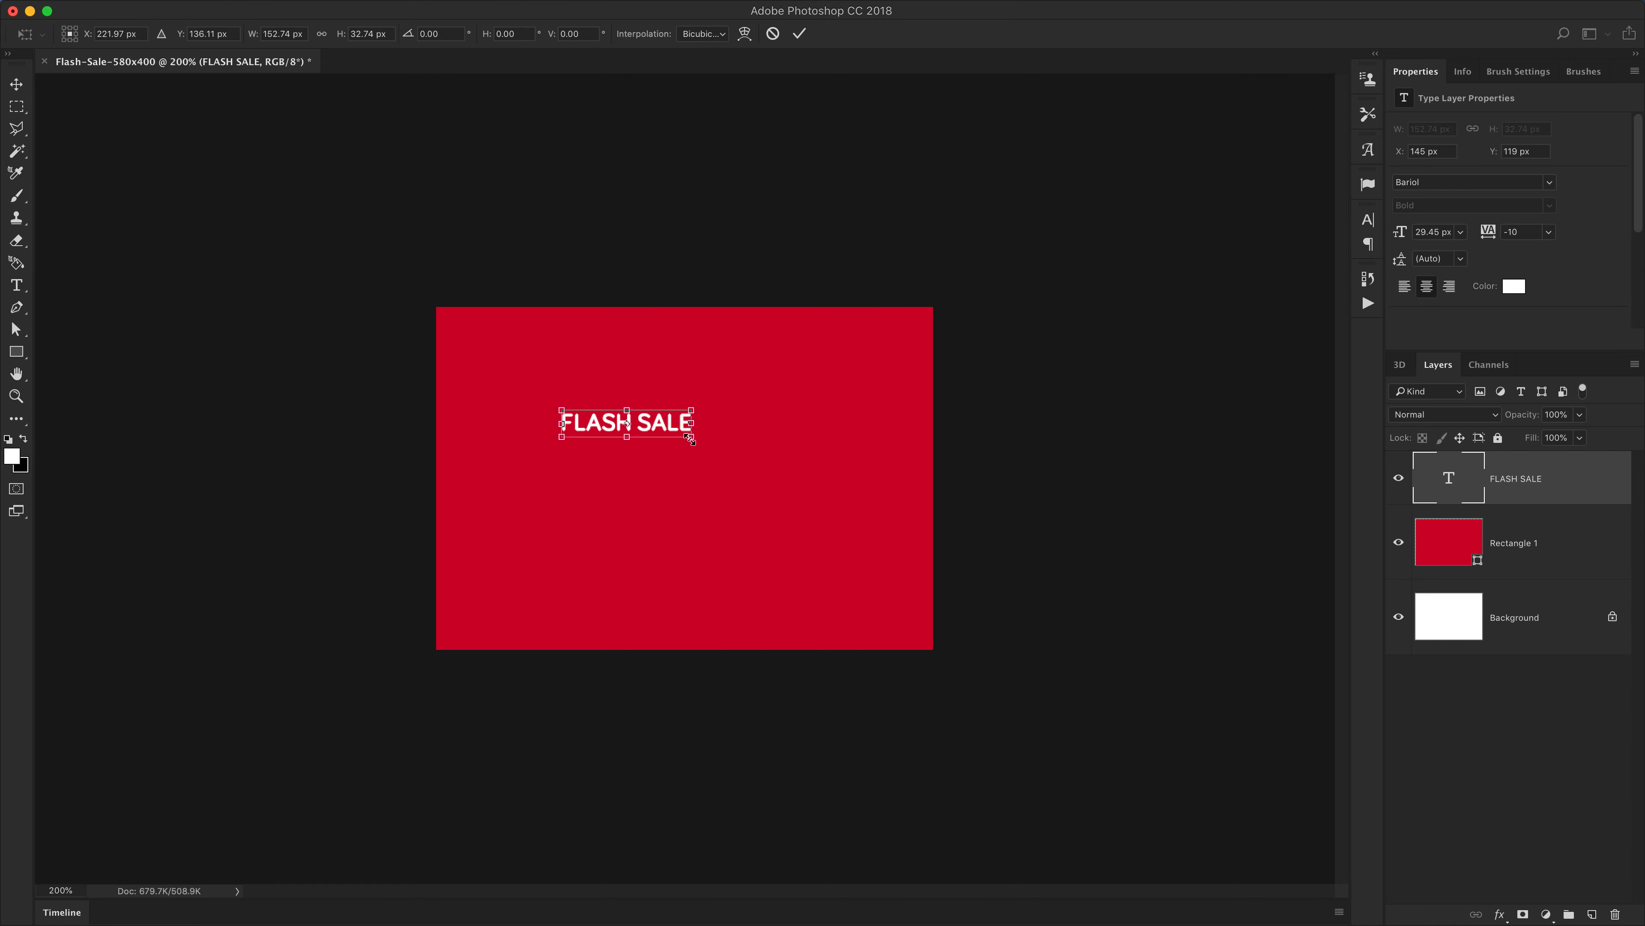
{"action": "key", "text": "Return"}
{"action": "key", "text": "super"}
{"action": "key", "text": "super+t"}
{"action": "left_click_drag", "start_coordinate": [692, 445], "coordinate": [855, 474]}
{"action": "left_click_drag", "start_coordinate": [742, 426], "coordinate": [702, 401]}
{"action": "double_click", "coordinate": [728, 415]}
{"action": "key", "text": "super+t"}
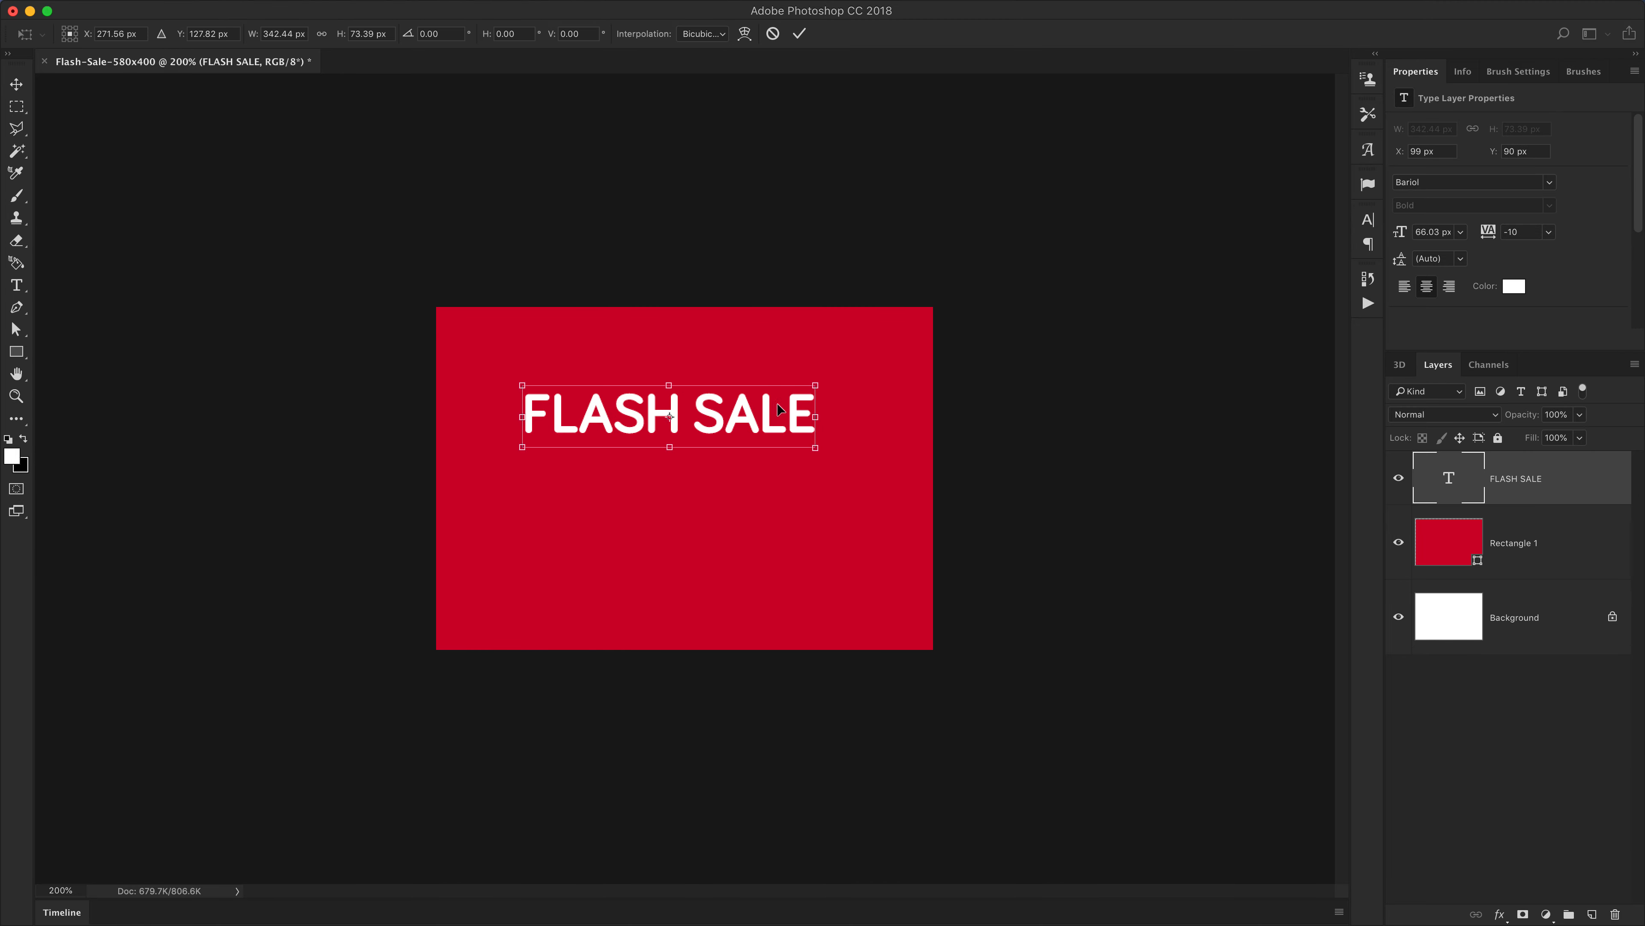
{"action": "left_click_drag", "start_coordinate": [816, 383], "coordinate": [842, 380]}
{"action": "key", "text": "Return"}
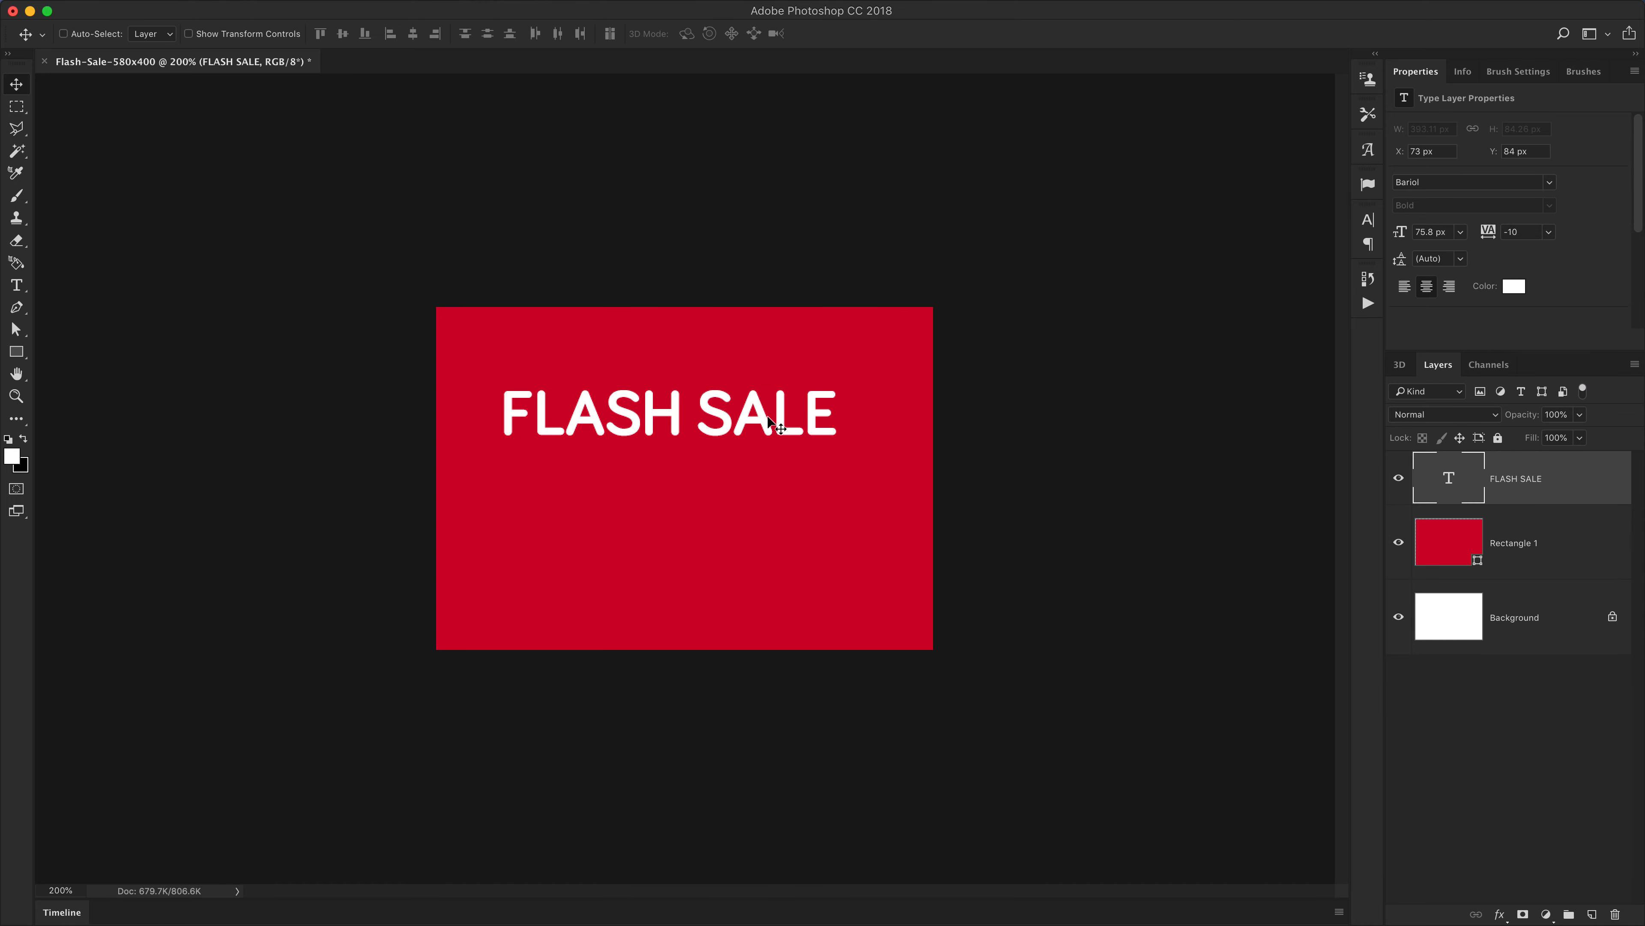
Move the FLASH SALE text up and centre it horizontally on the canvas
{"action": "mouse_move", "coordinate": [738, 419]}
{"action": "left_mouse_down"}
{"action": "mouse_move", "coordinate": [769, 423]}
{"action": "mouse_move", "coordinate": [743, 409]}
{"action": "mouse_move", "coordinate": [748, 428]}
{"action": "left_mouse_up"}
{"action": "key", "text": "super+a"}
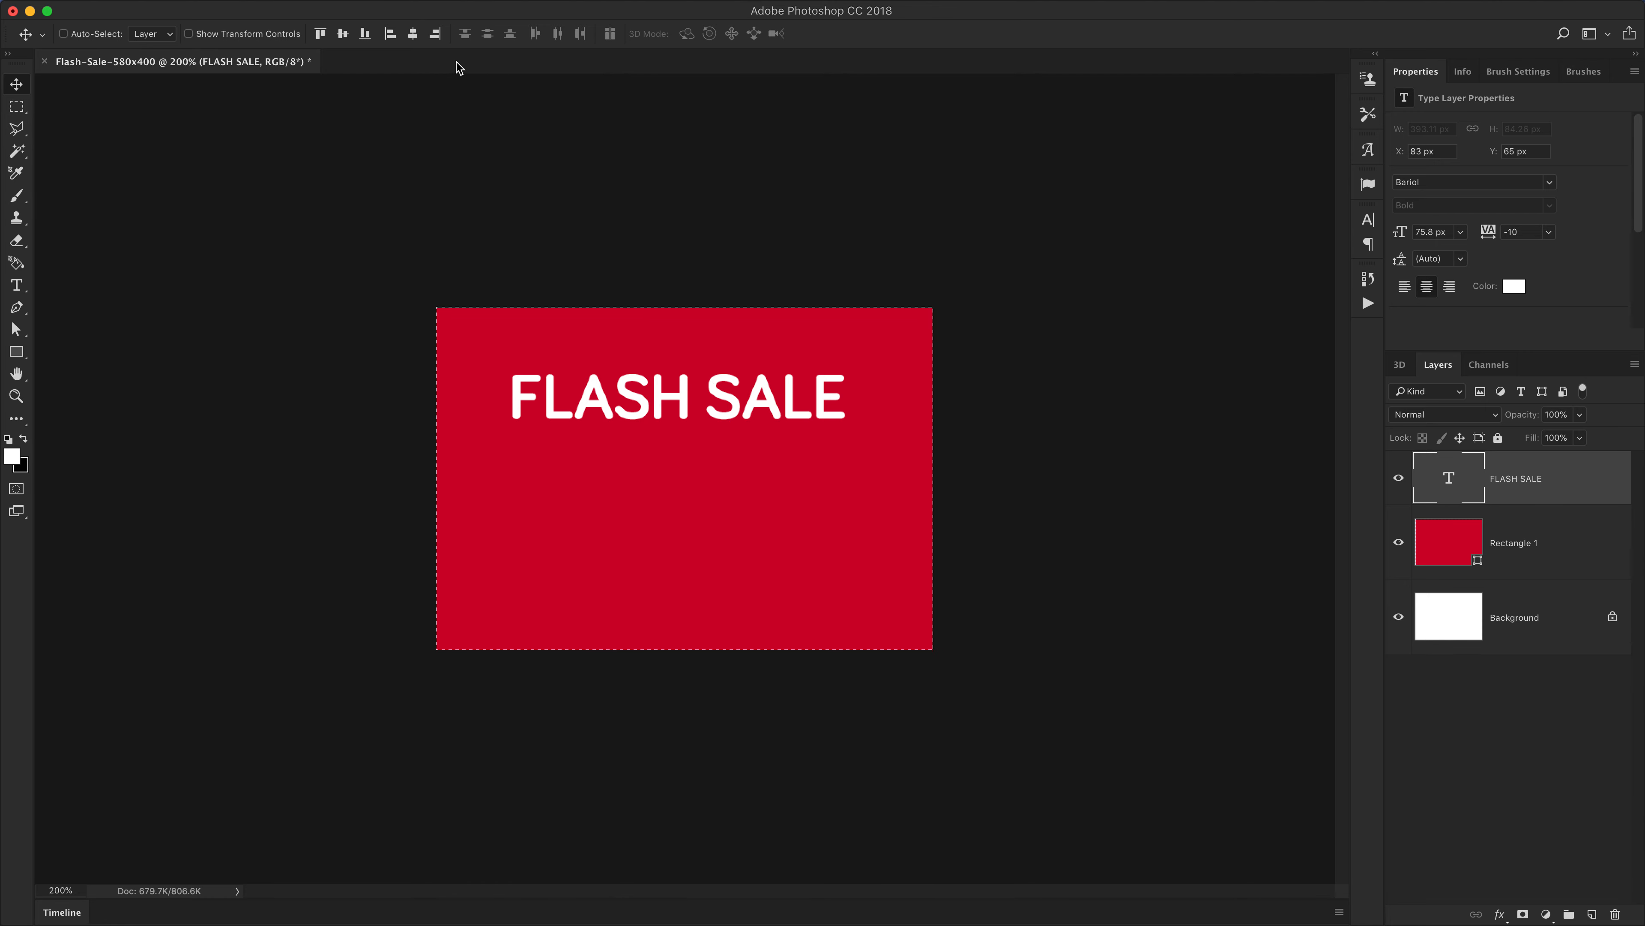
{"action": "left_click", "coordinate": [413, 33]}
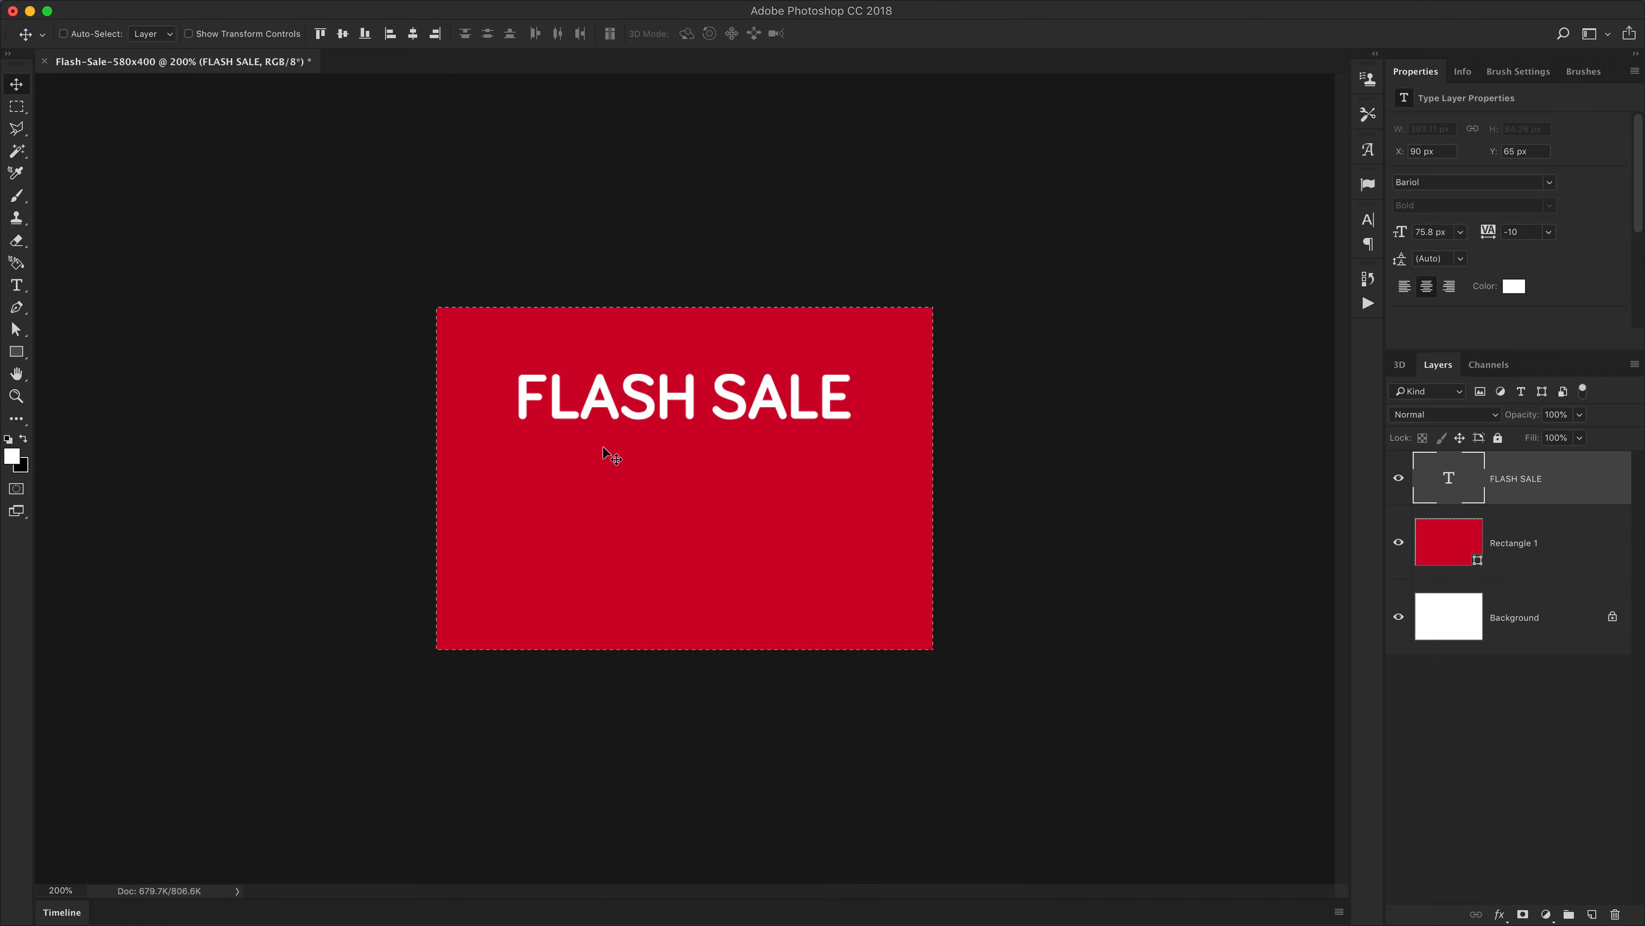
{"action": "key", "text": "super+d"}
Change the FLASH SALE font to Bebas Regular
{"action": "left_click", "coordinate": [1431, 182]}
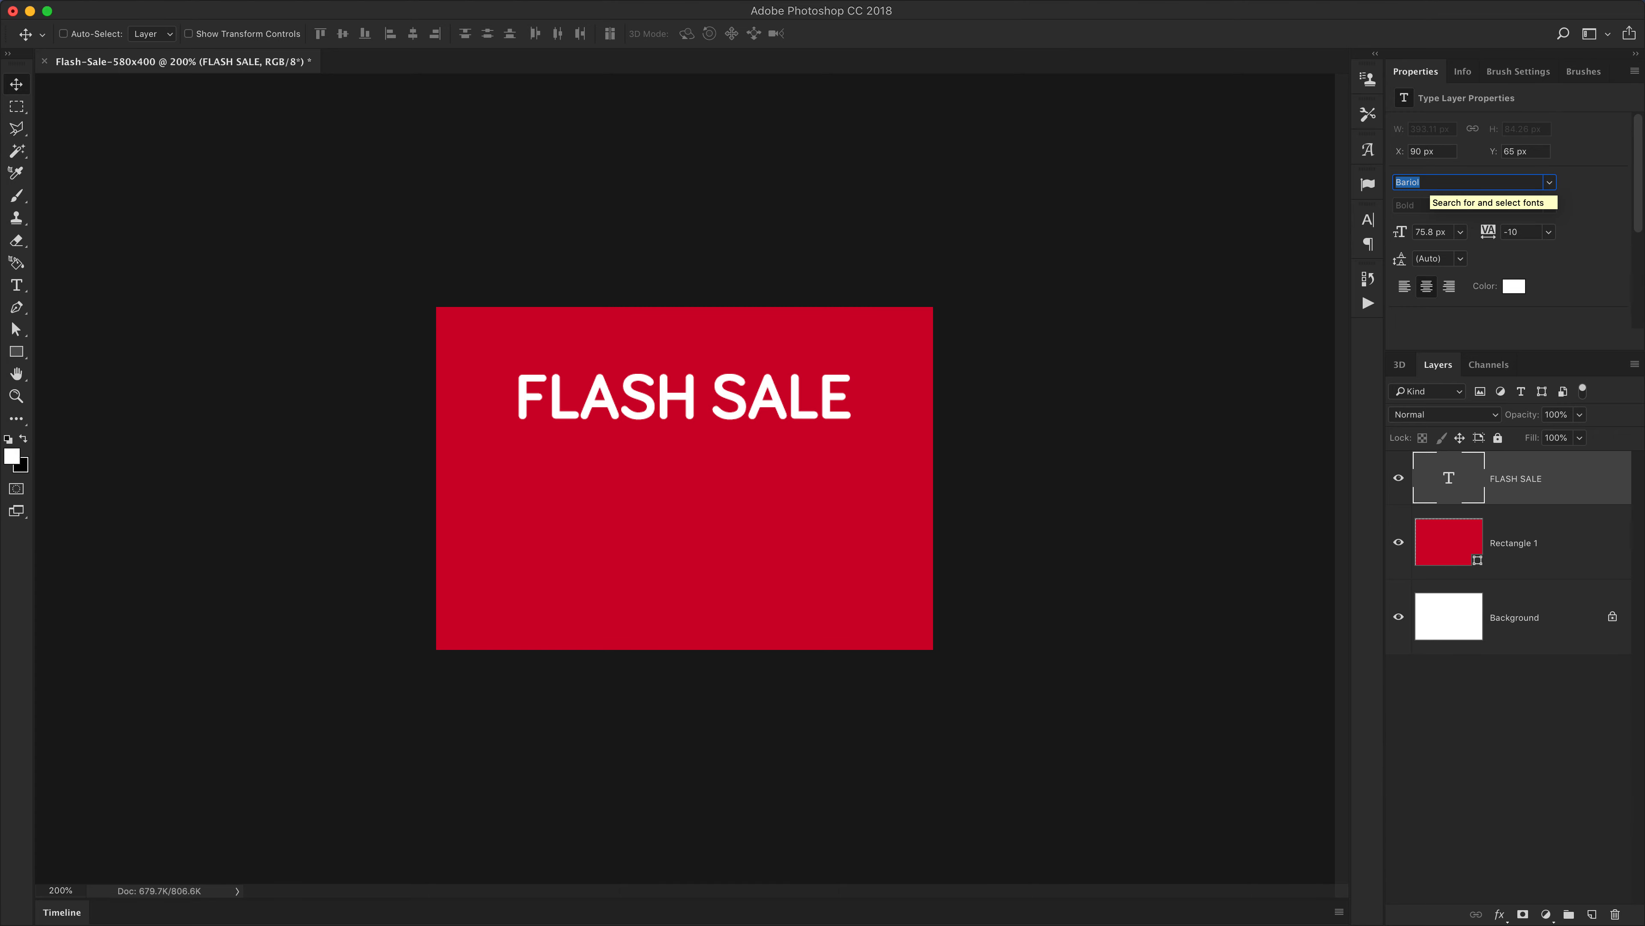
{"action": "type", "text": "ebe"}
{"action": "key", "text": "BackSpace"}
{"action": "key", "text": "BackSpace"}
{"action": "key", "text": "BackSpace"}
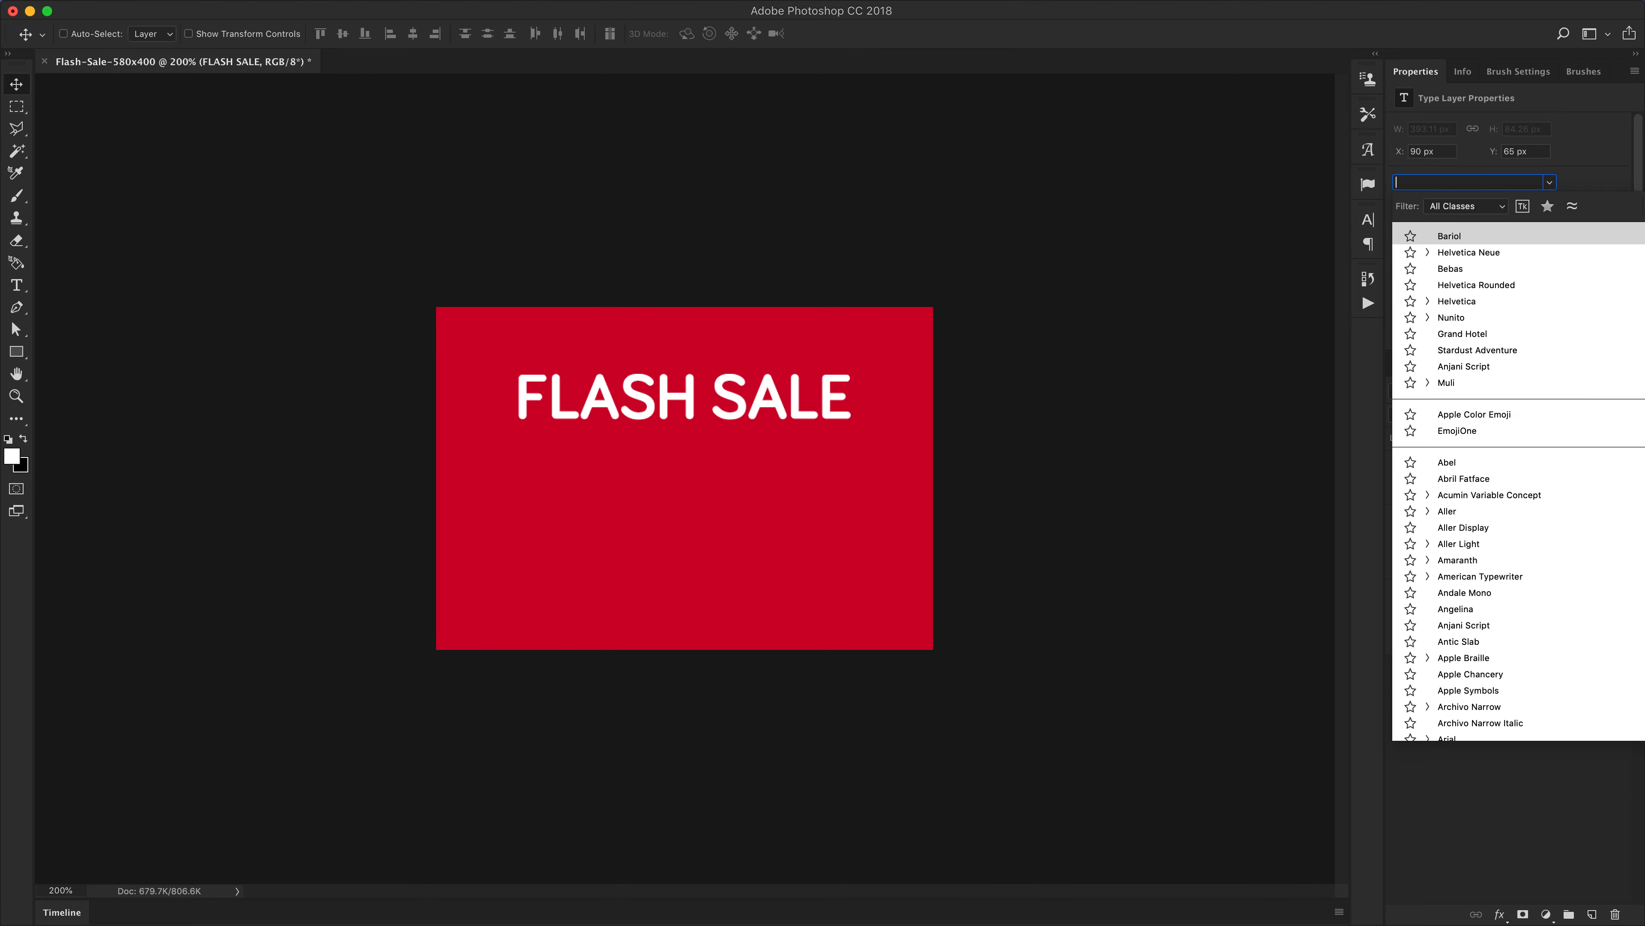
{"action": "type", "text": "b"}
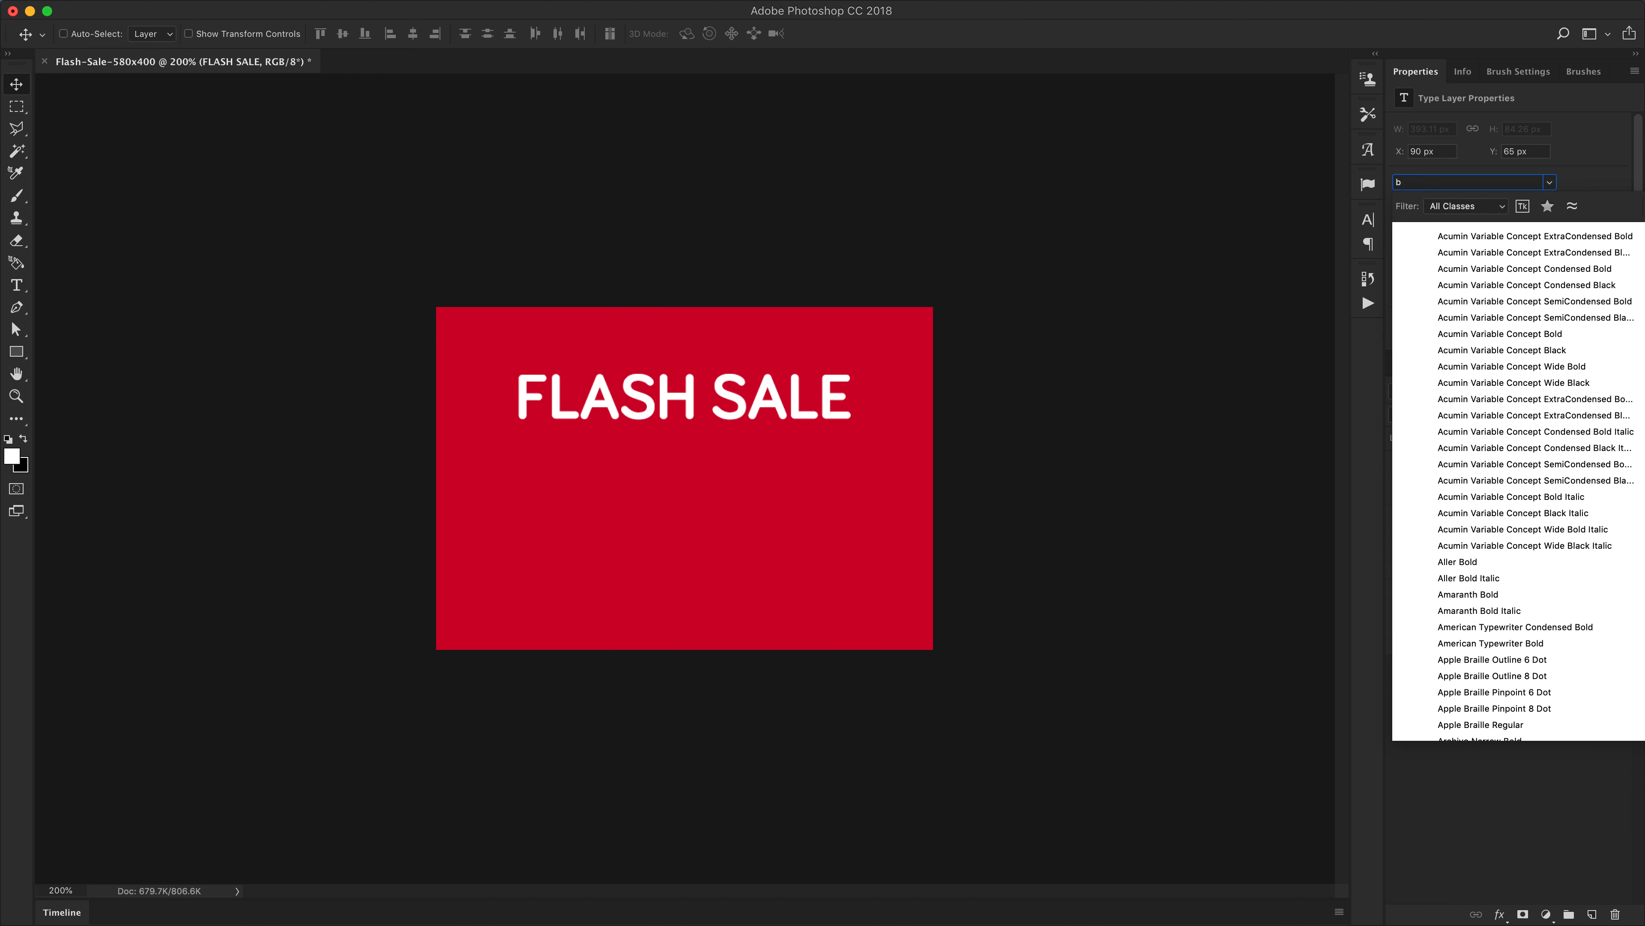
{"action": "type", "text": "ebas"}
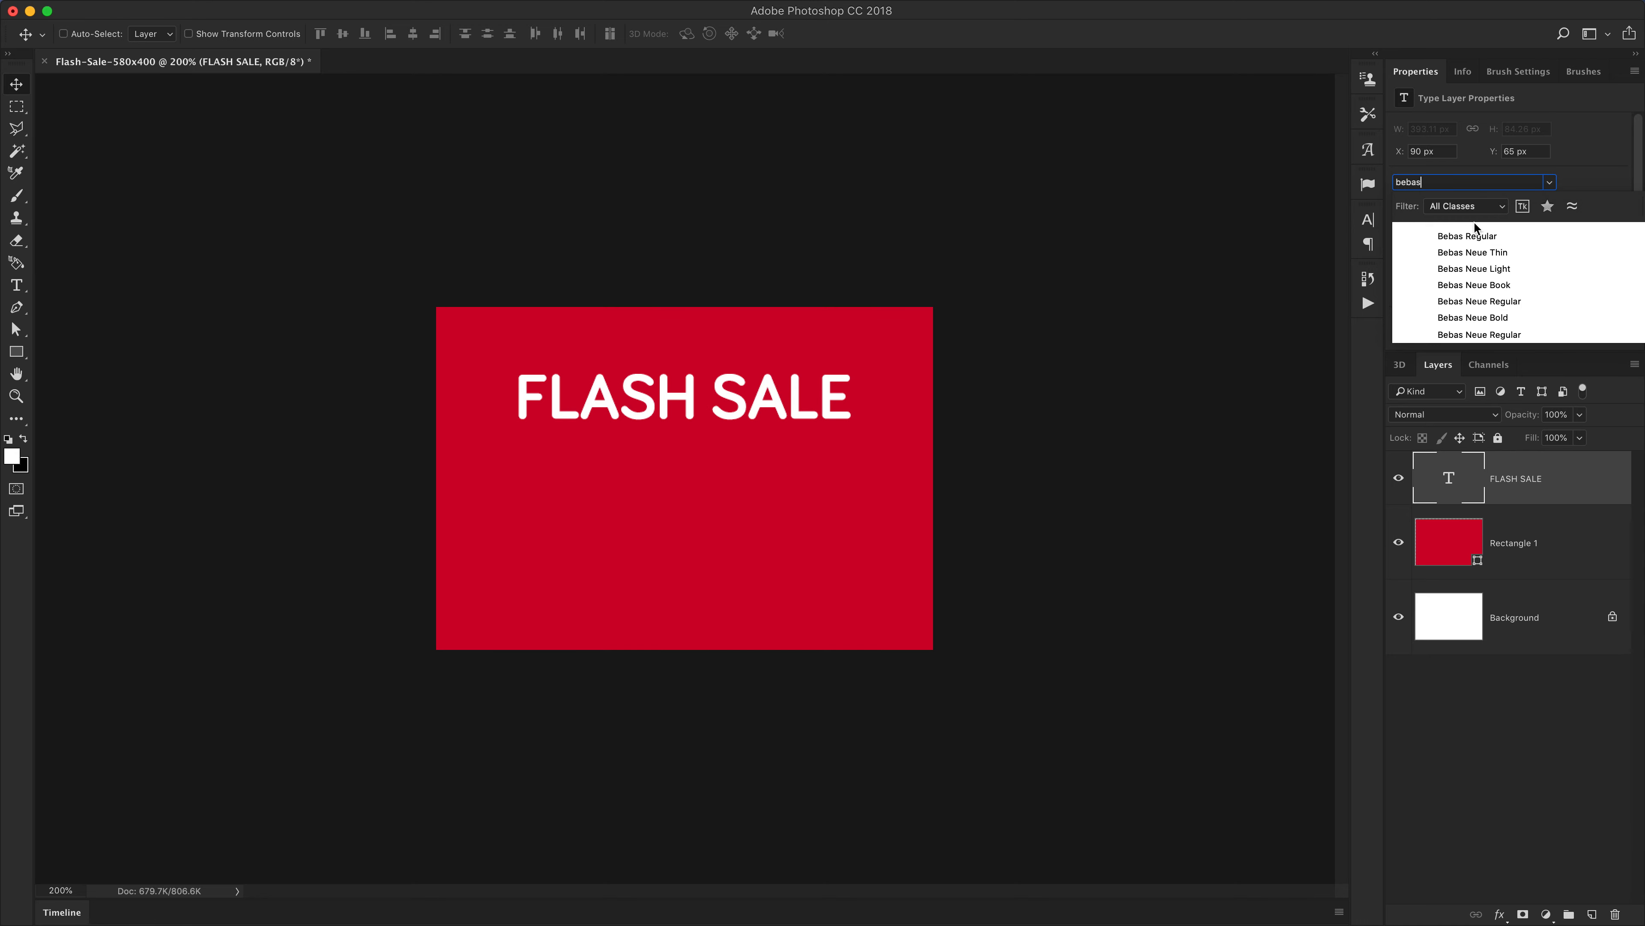
{"action": "left_click", "coordinate": [1468, 238]}
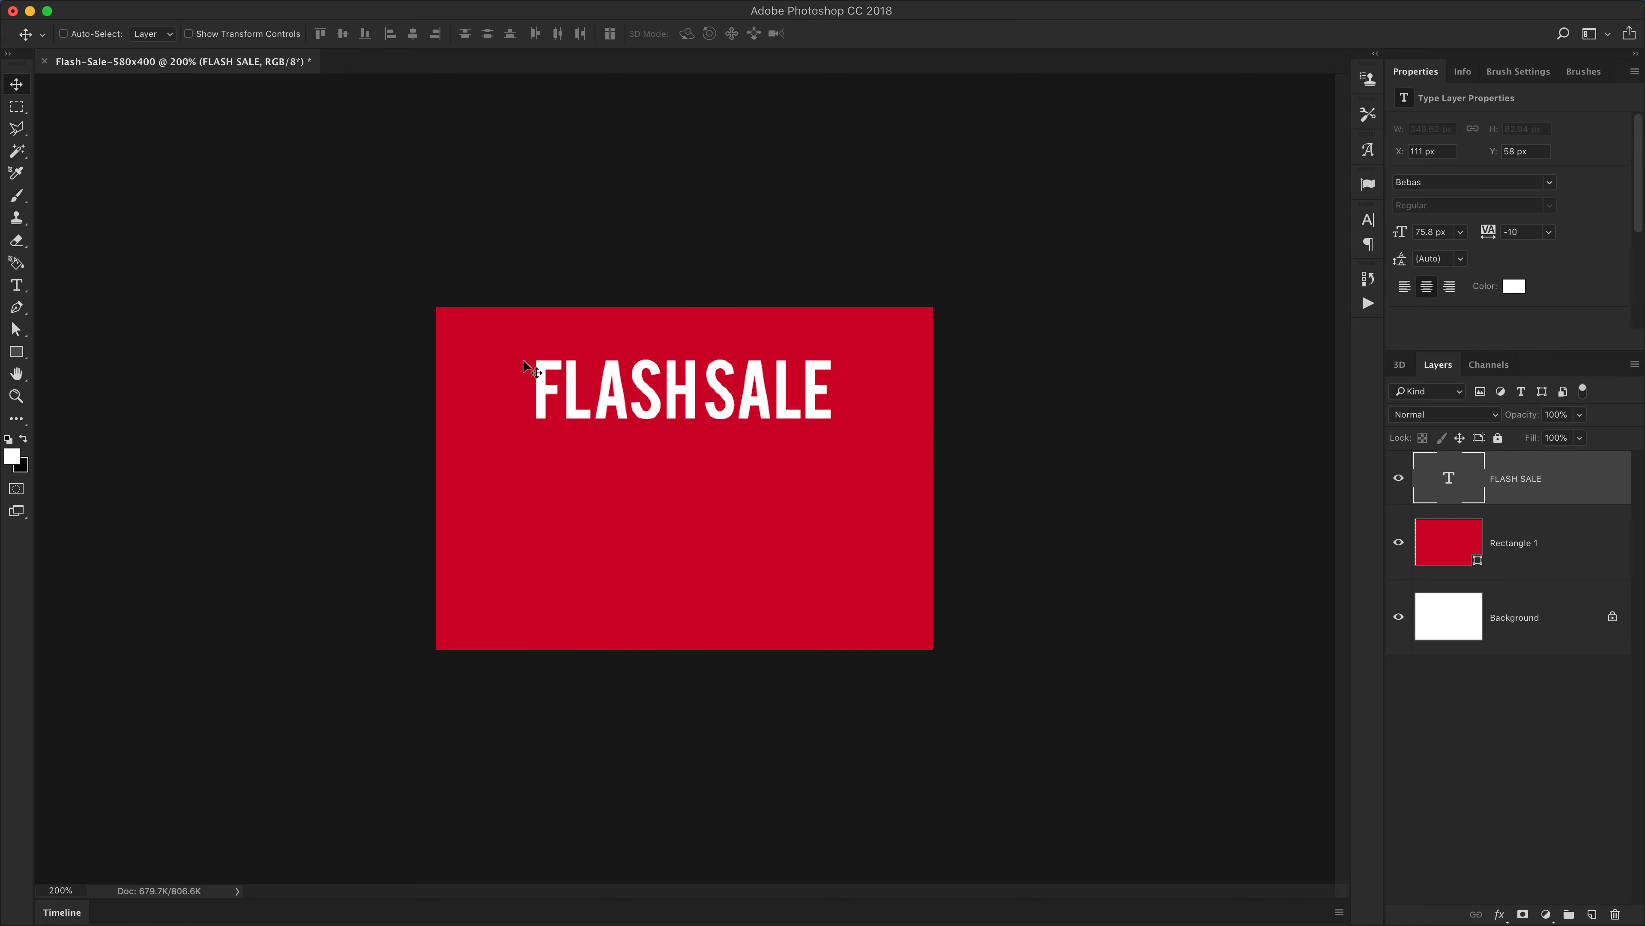
Enlarge the FLASH SALE text slightly with Free Transform
{"action": "key", "text": "super+t"}
{"action": "left_click_drag", "start_coordinate": [833, 357], "coordinate": [854, 347]}
{"action": "key", "text": "Return"}
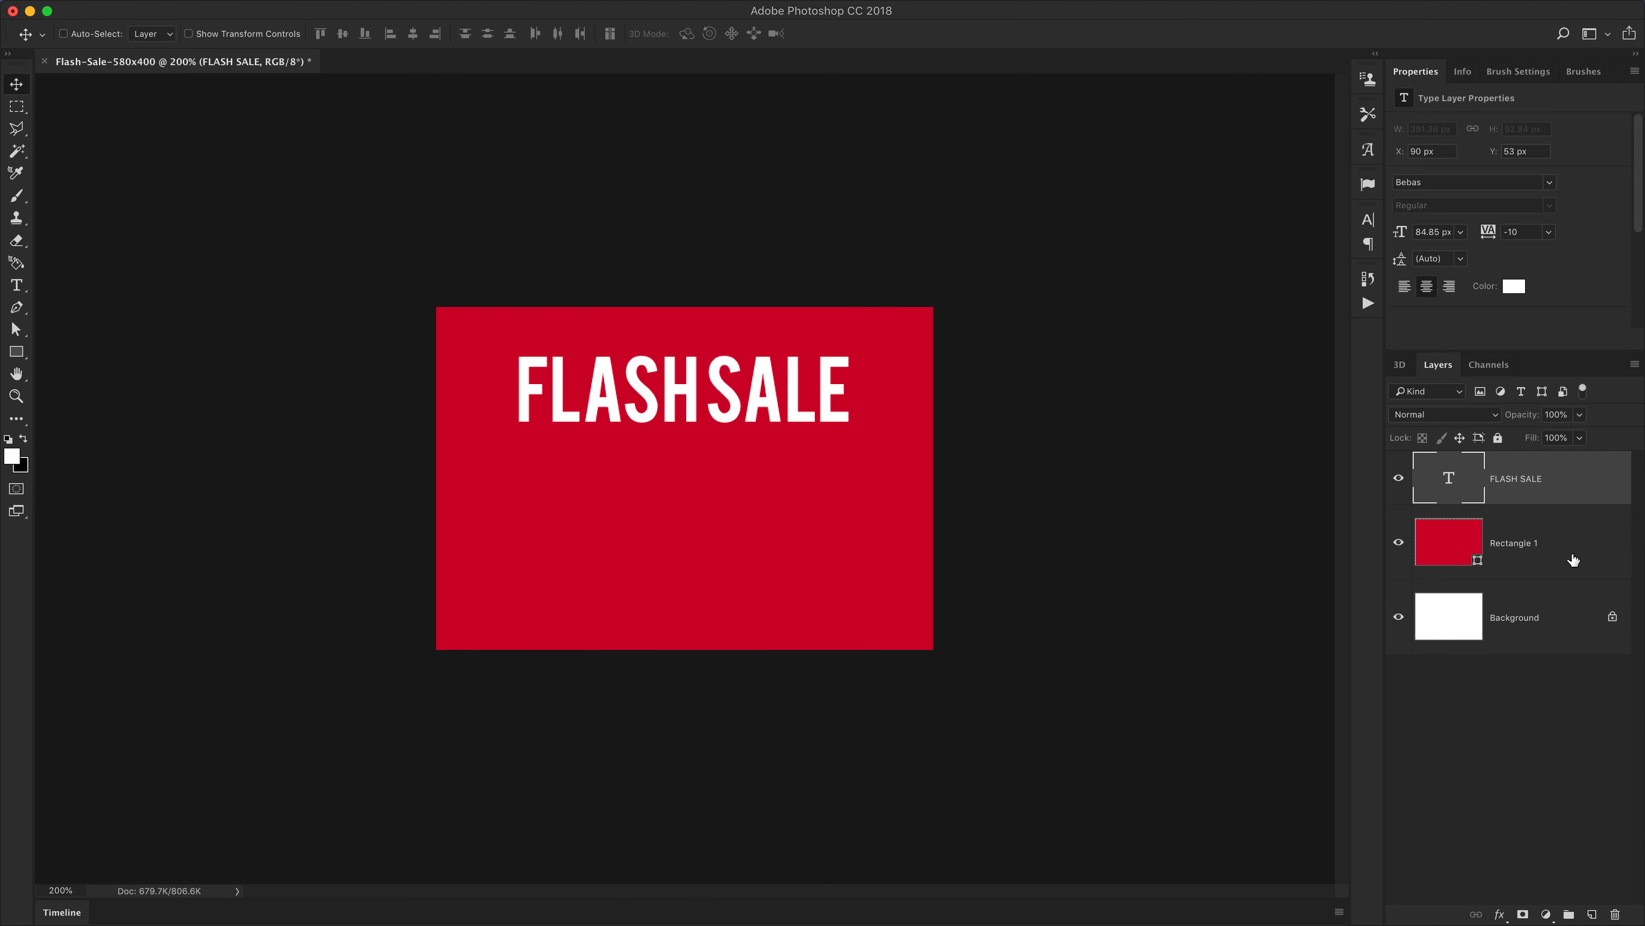
Duplicate the FLASH SALE text below it and change the copy to 30% OFF
{"action": "left_click_drag", "start_coordinate": [645, 411], "coordinate": [685, 485]}
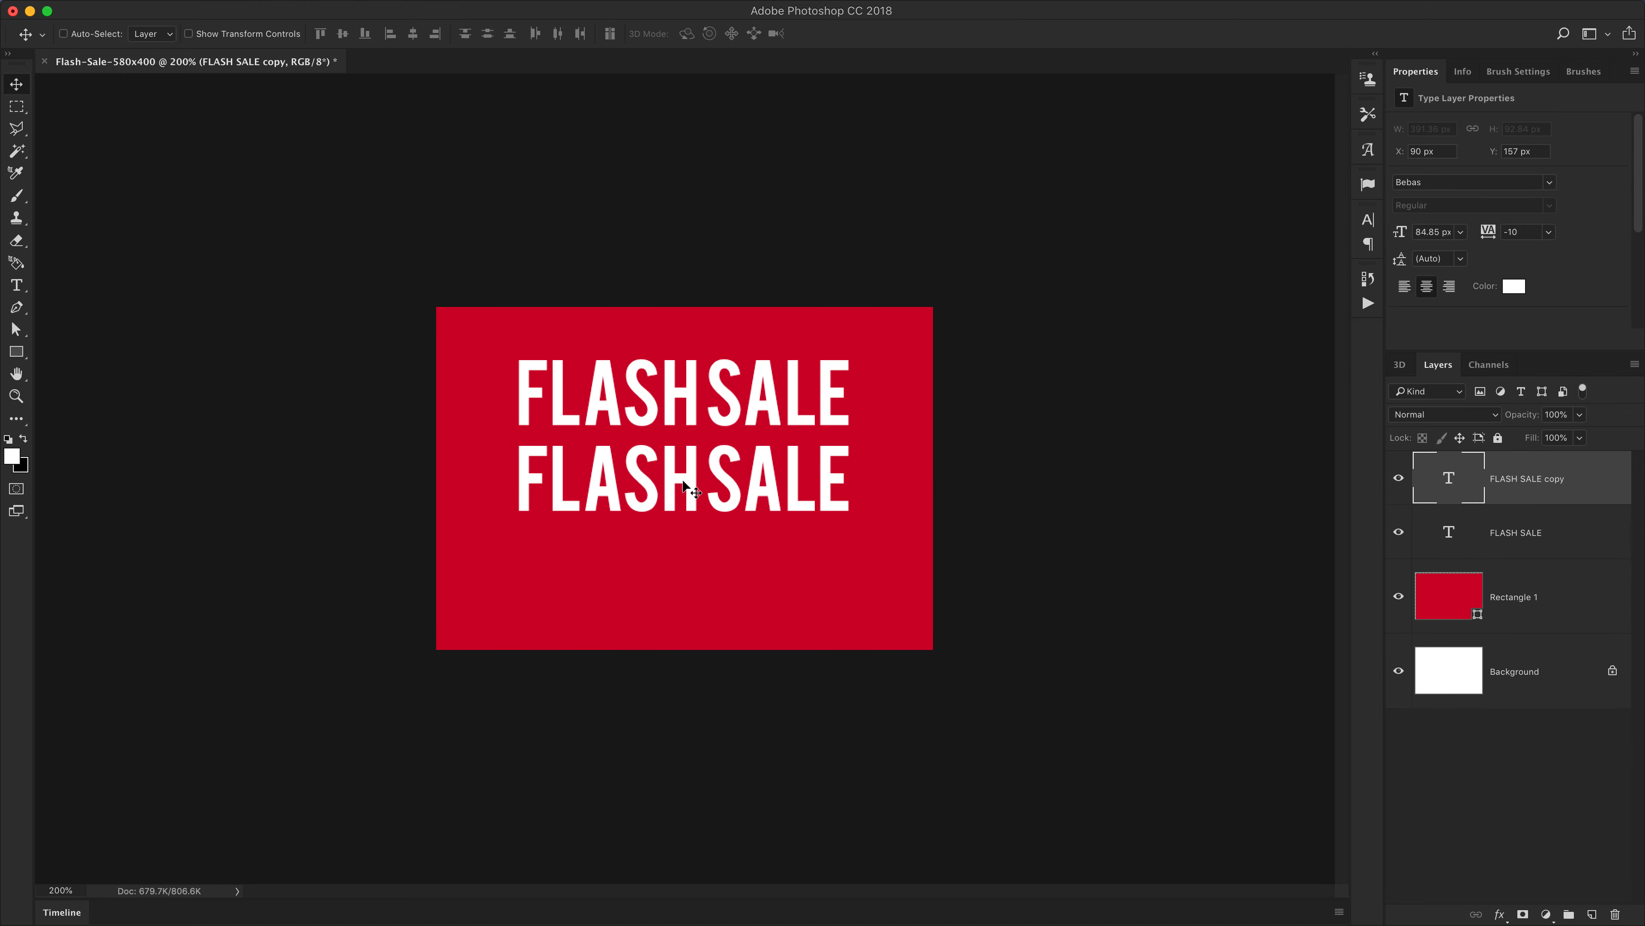
{"action": "key", "text": "t"}
{"action": "double_click", "coordinate": [683, 476]}
{"action": "triple_click", "coordinate": [684, 477]}
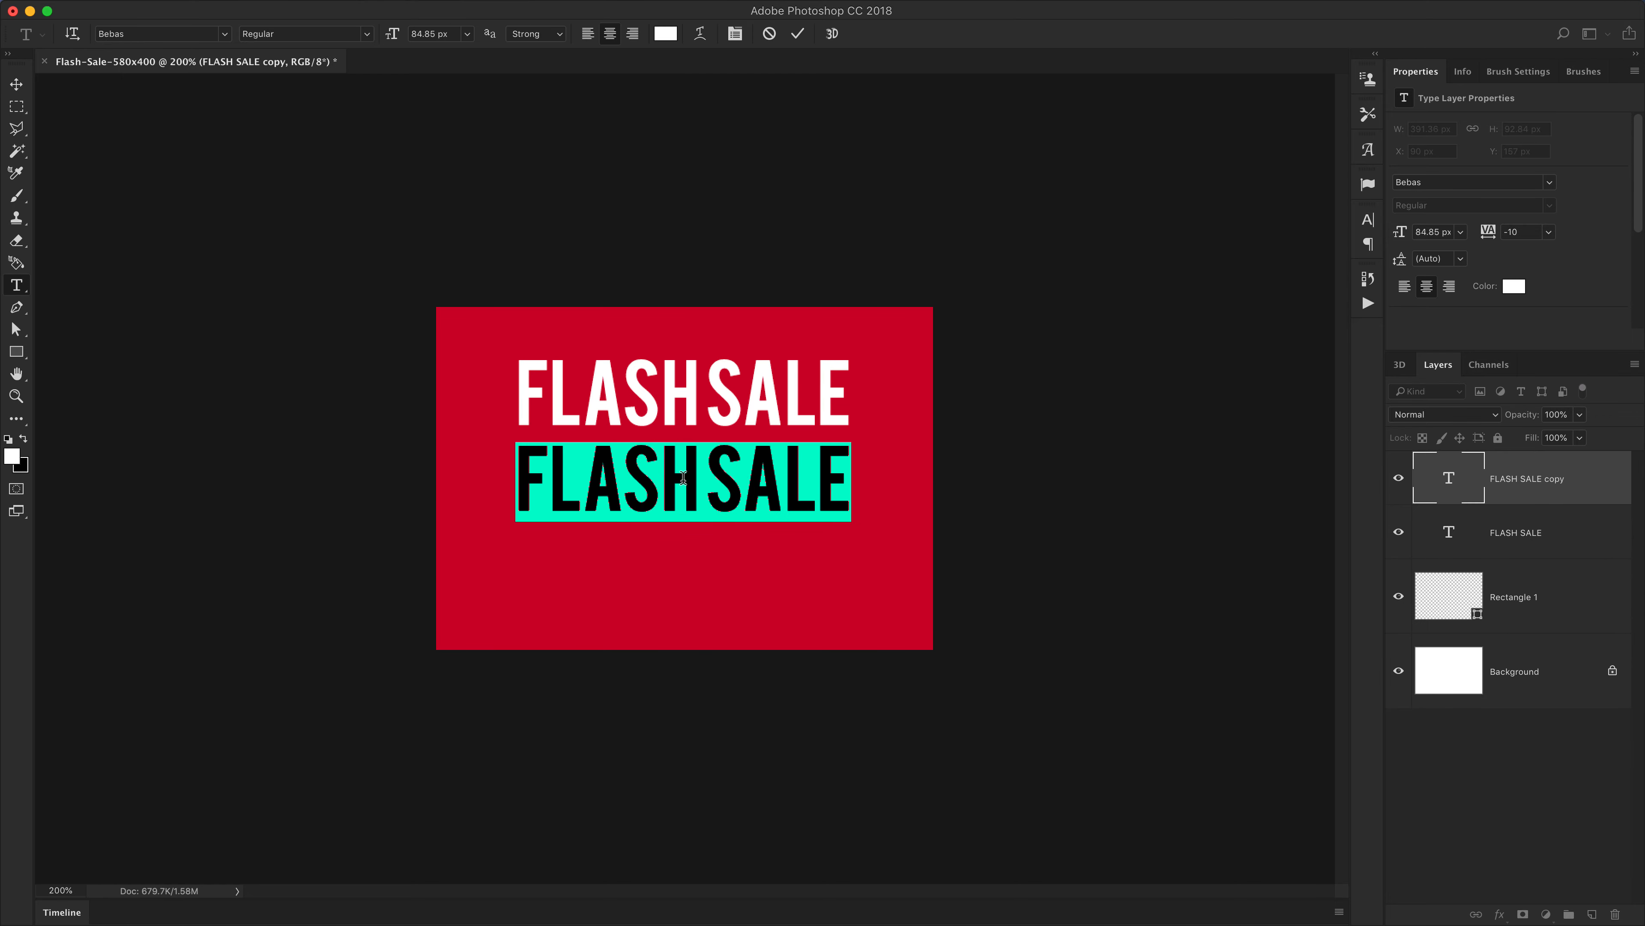
{"action": "type", "text": "30%"}
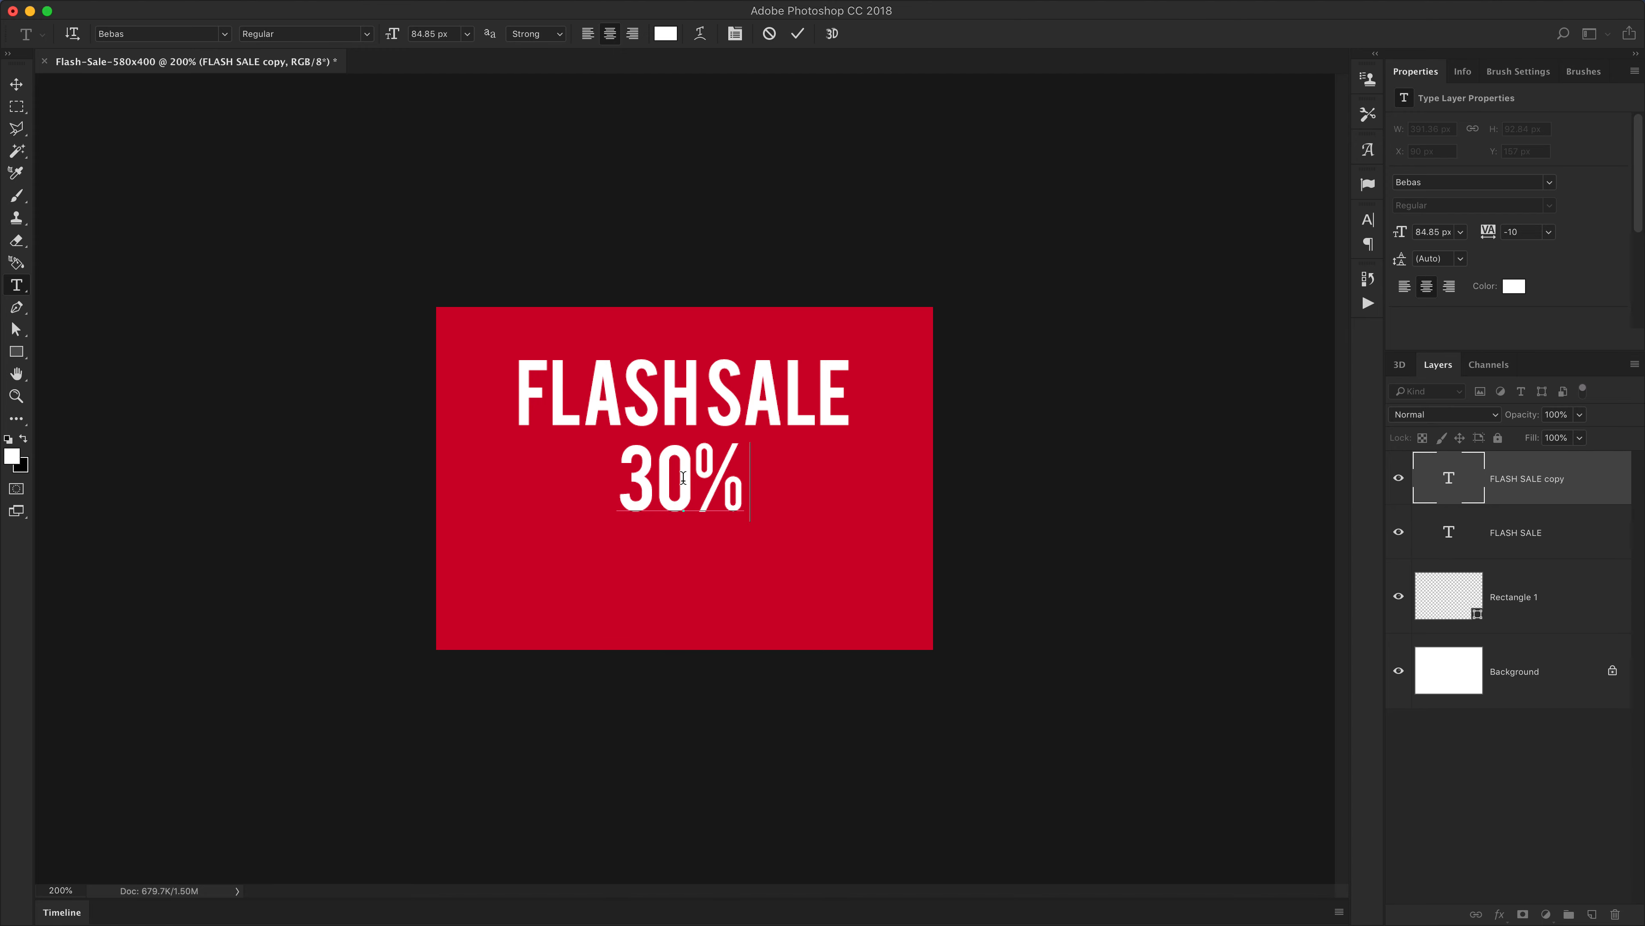
{"action": "type", "text": " OFF"}
{"action": "left_click", "coordinate": [17, 85]}
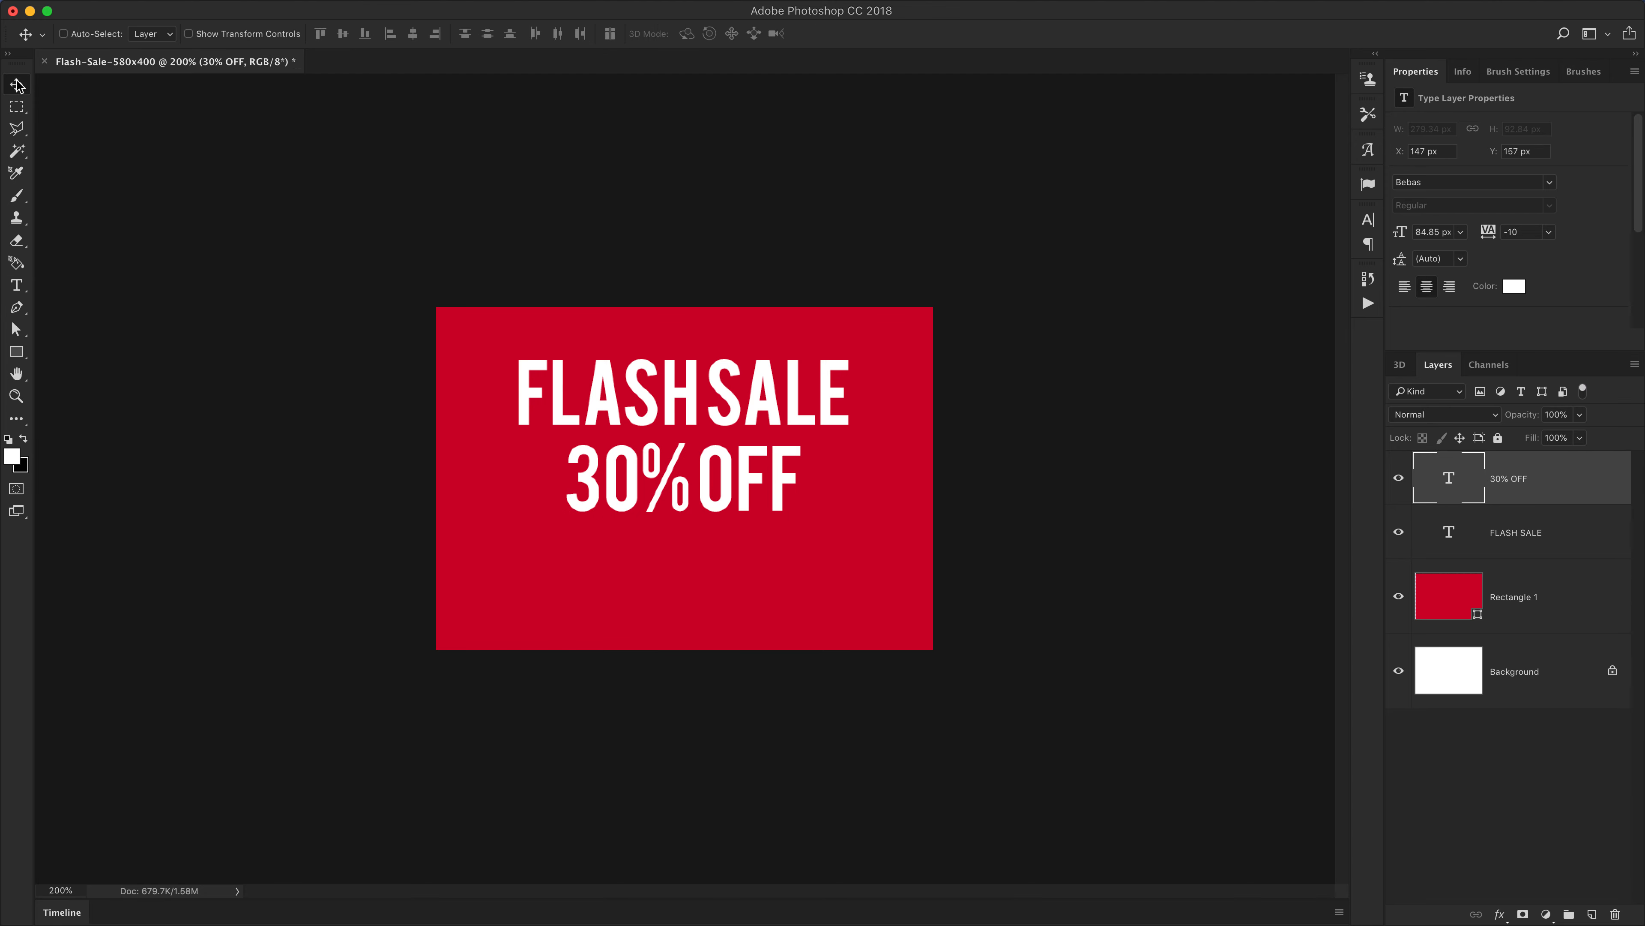
Duplicate the 30% OFF text below it and change the copy to FREE DELIVERY
{"action": "left_click_drag", "start_coordinate": [756, 476], "coordinate": [751, 560]}
{"action": "key", "text": "t"}
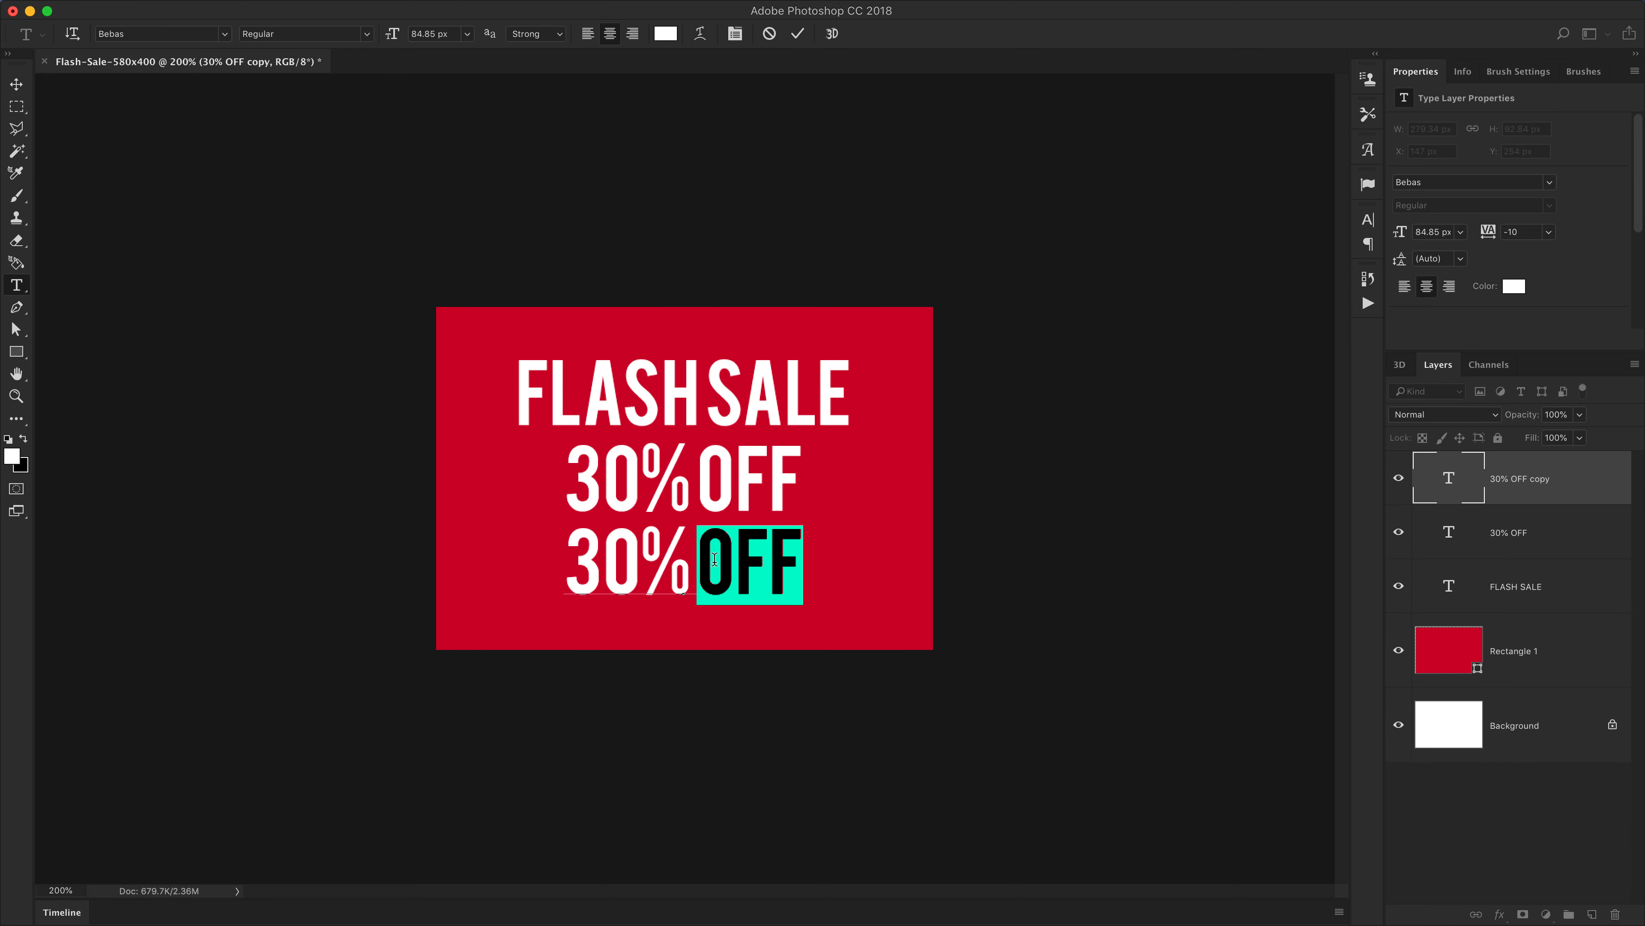
{"action": "triple_click", "coordinate": [714, 559]}
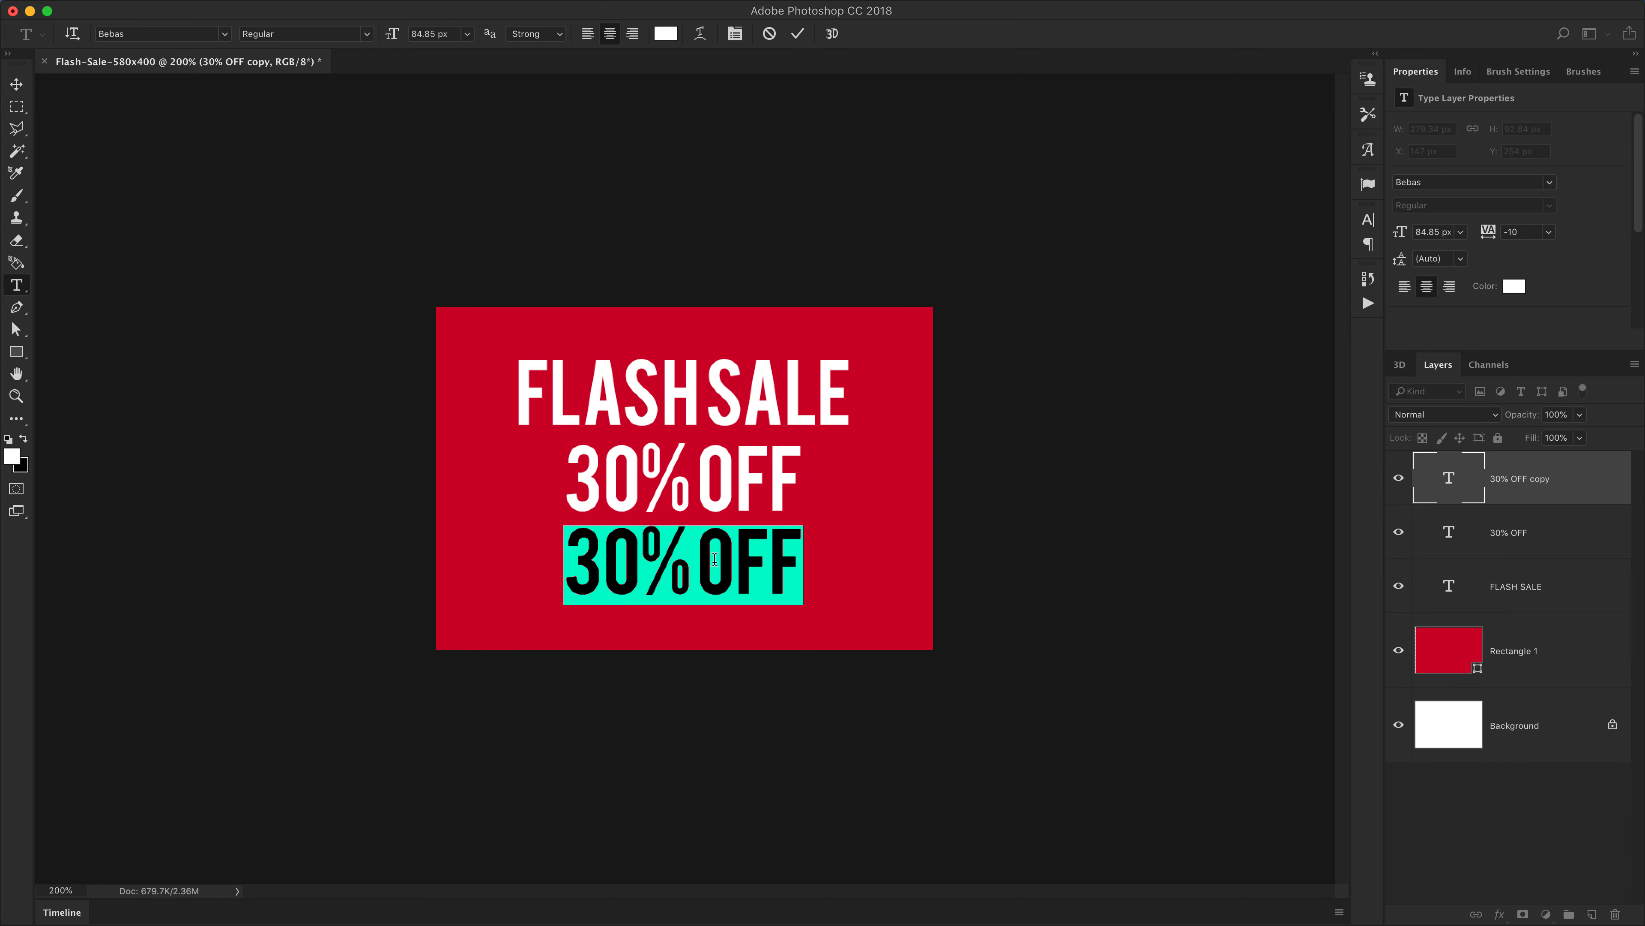
{"action": "type", "text": "FREE "}
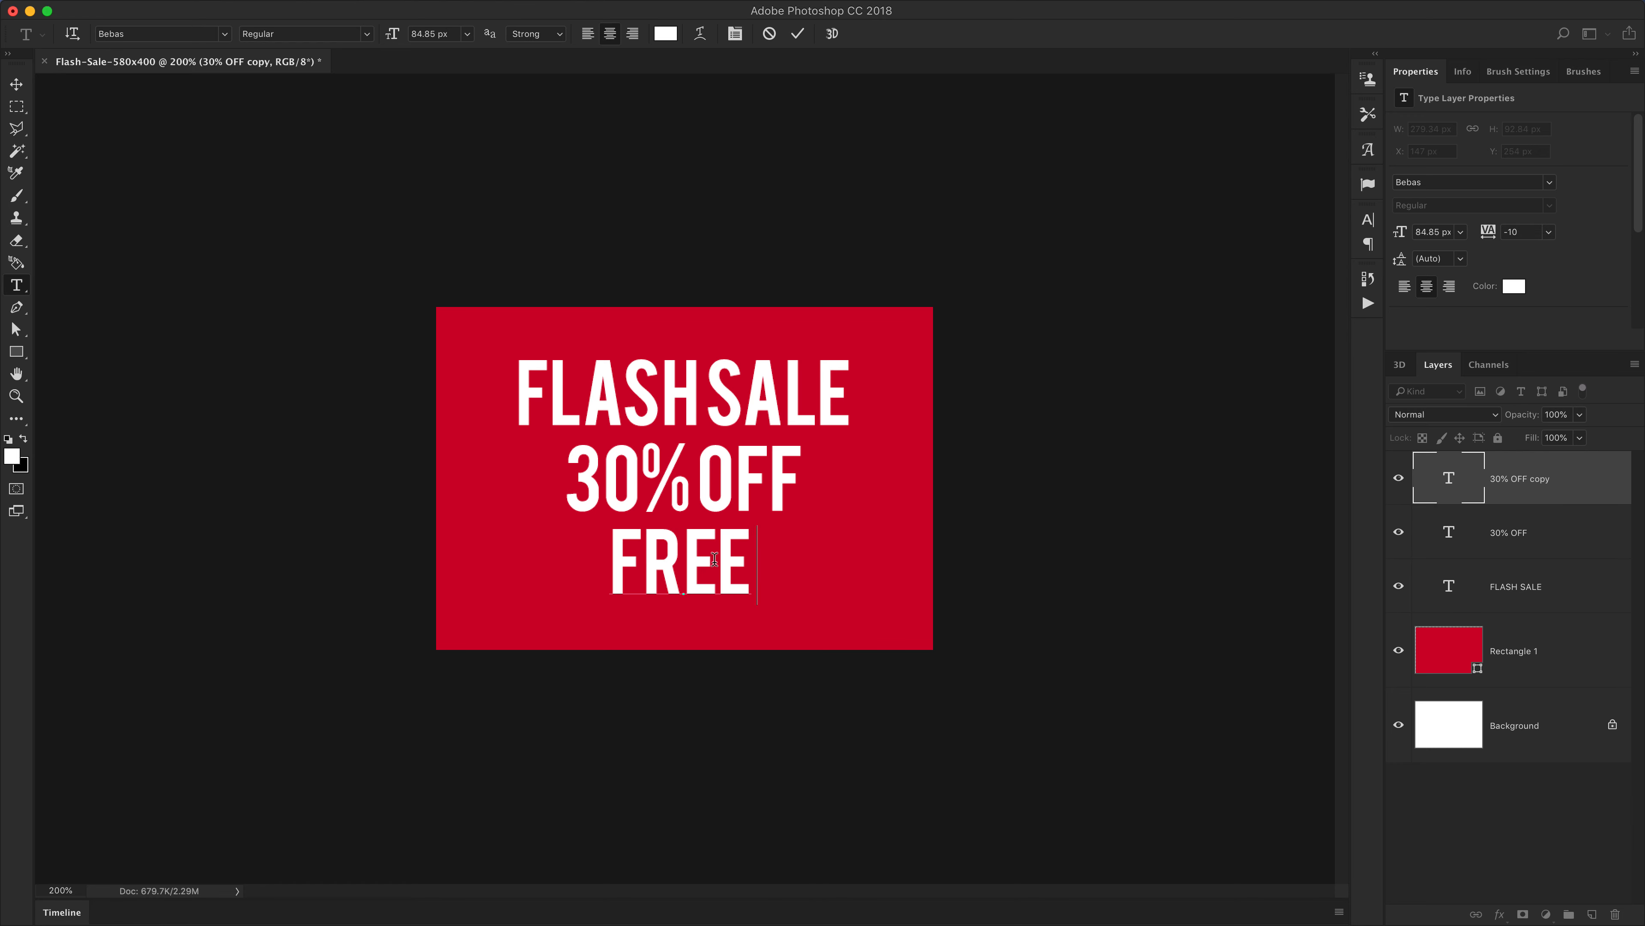
{"action": "type", "text": "DELIVERY"}
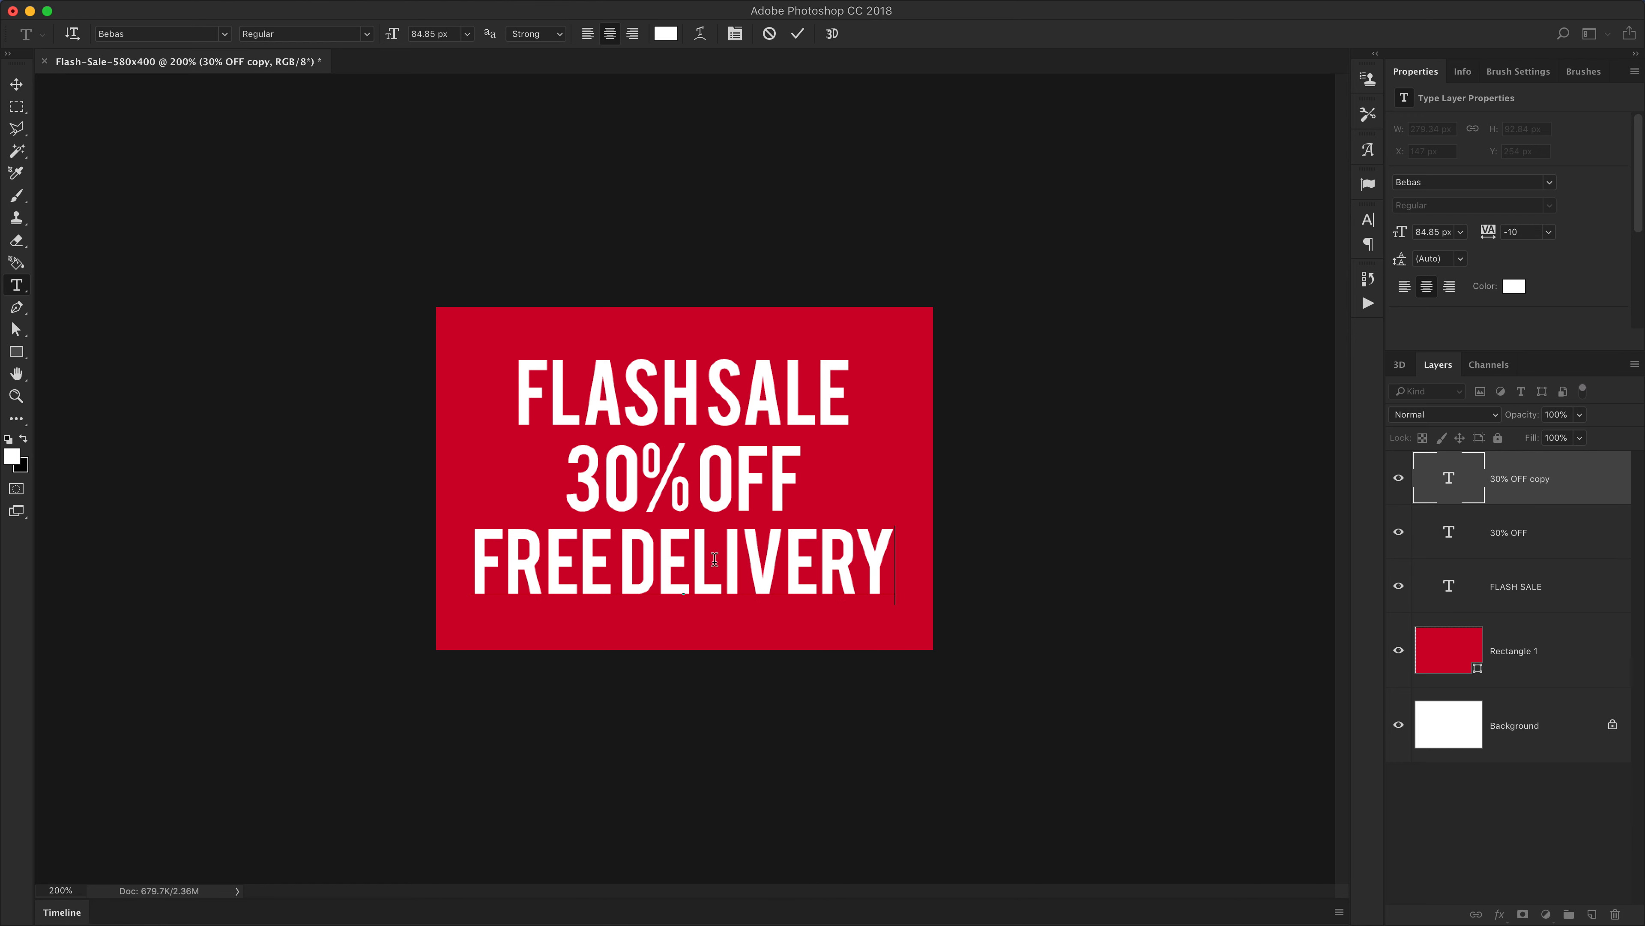
{"action": "left_click", "coordinate": [620, 558]}
{"action": "key", "text": "super+Return"}
{"action": "key", "text": "v"}
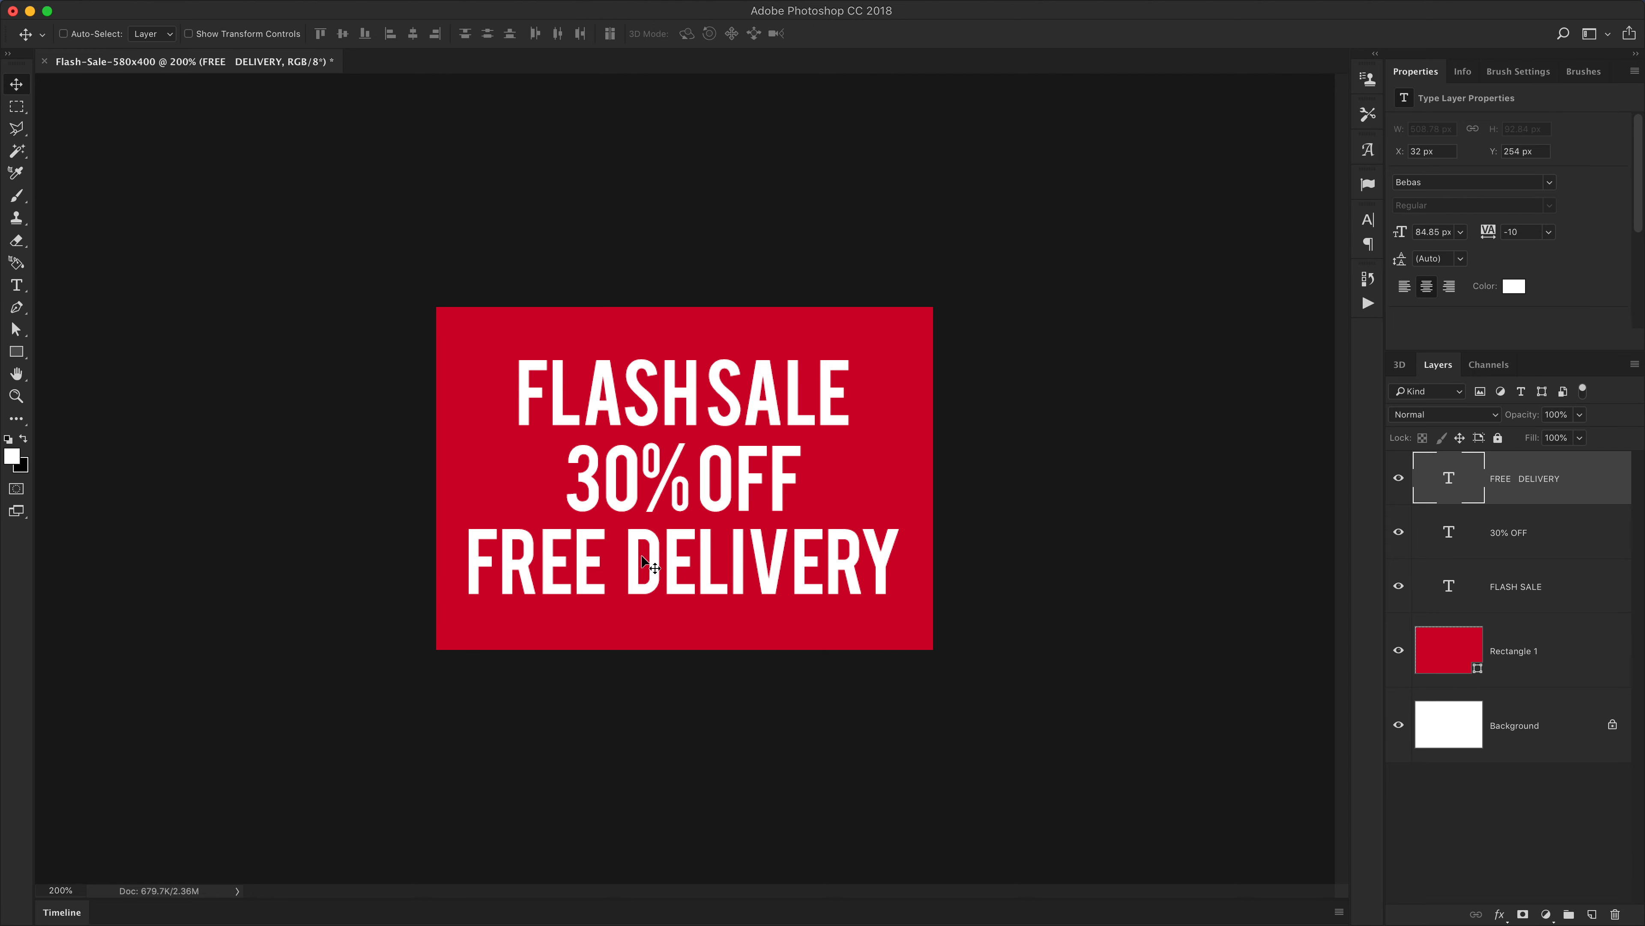
Shrink the FLASH SALE text slightly with Free Transform
{"action": "left_click", "coordinate": [728, 382], "text": "super"}
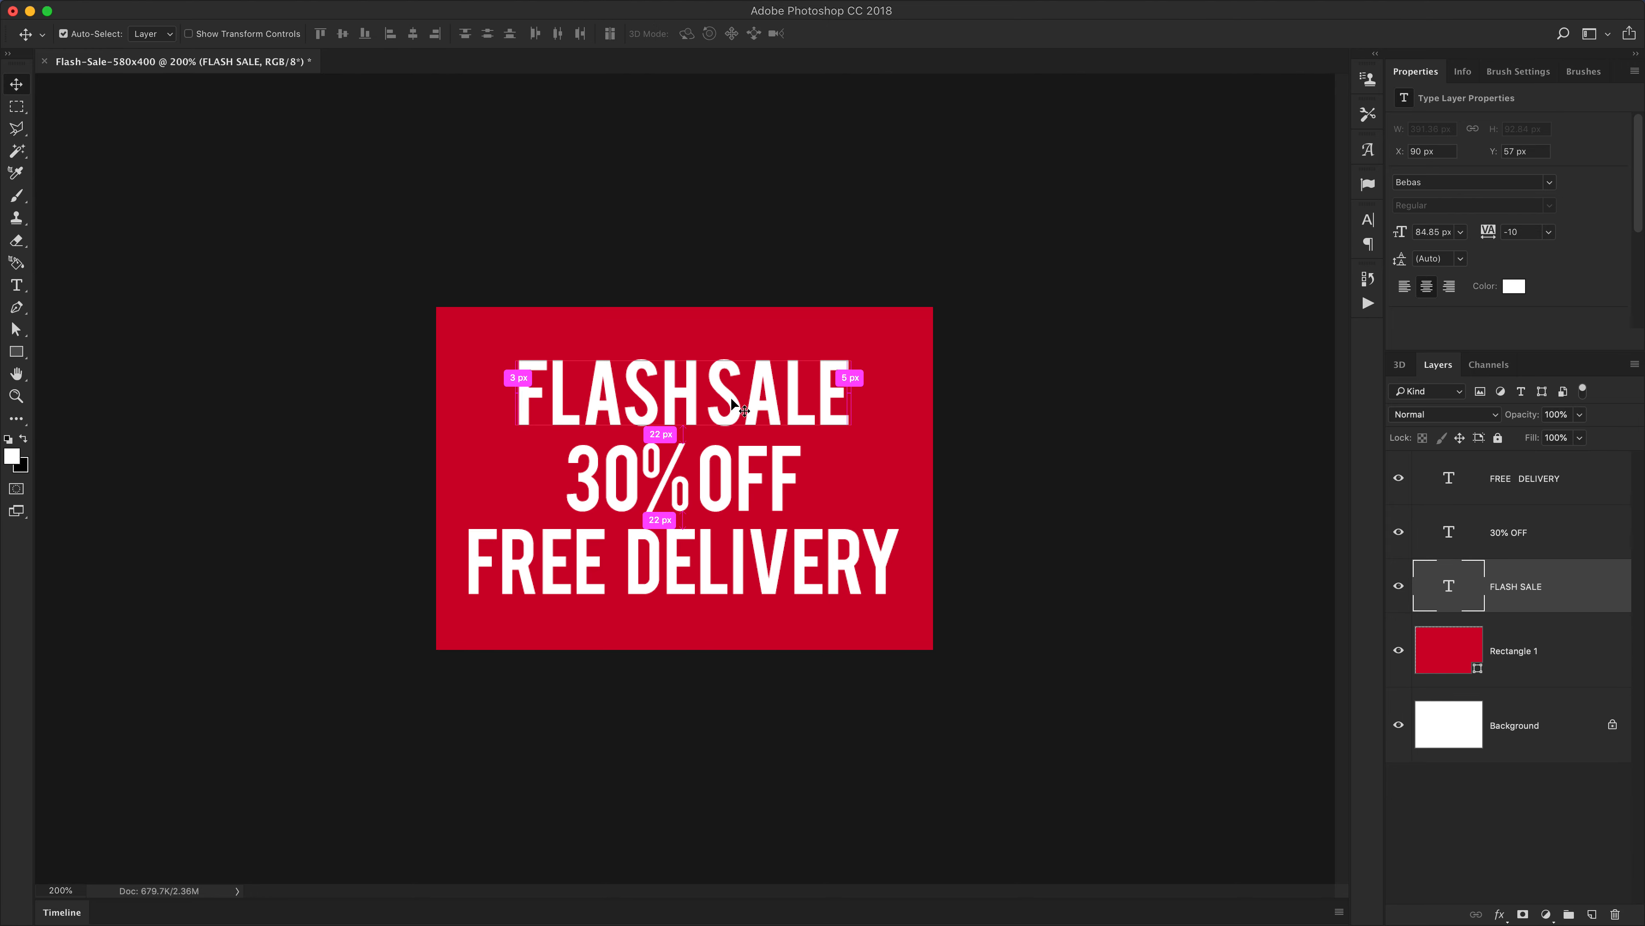
{"action": "key", "text": "super+t"}
{"action": "left_click_drag", "start_coordinate": [851, 358], "coordinate": [832, 363]}
{"action": "key", "text": "Return"}
Enlarge the 30% OFF text with Free Transform
{"action": "left_click", "coordinate": [751, 468], "text": "super"}
{"action": "key", "text": "super+t"}
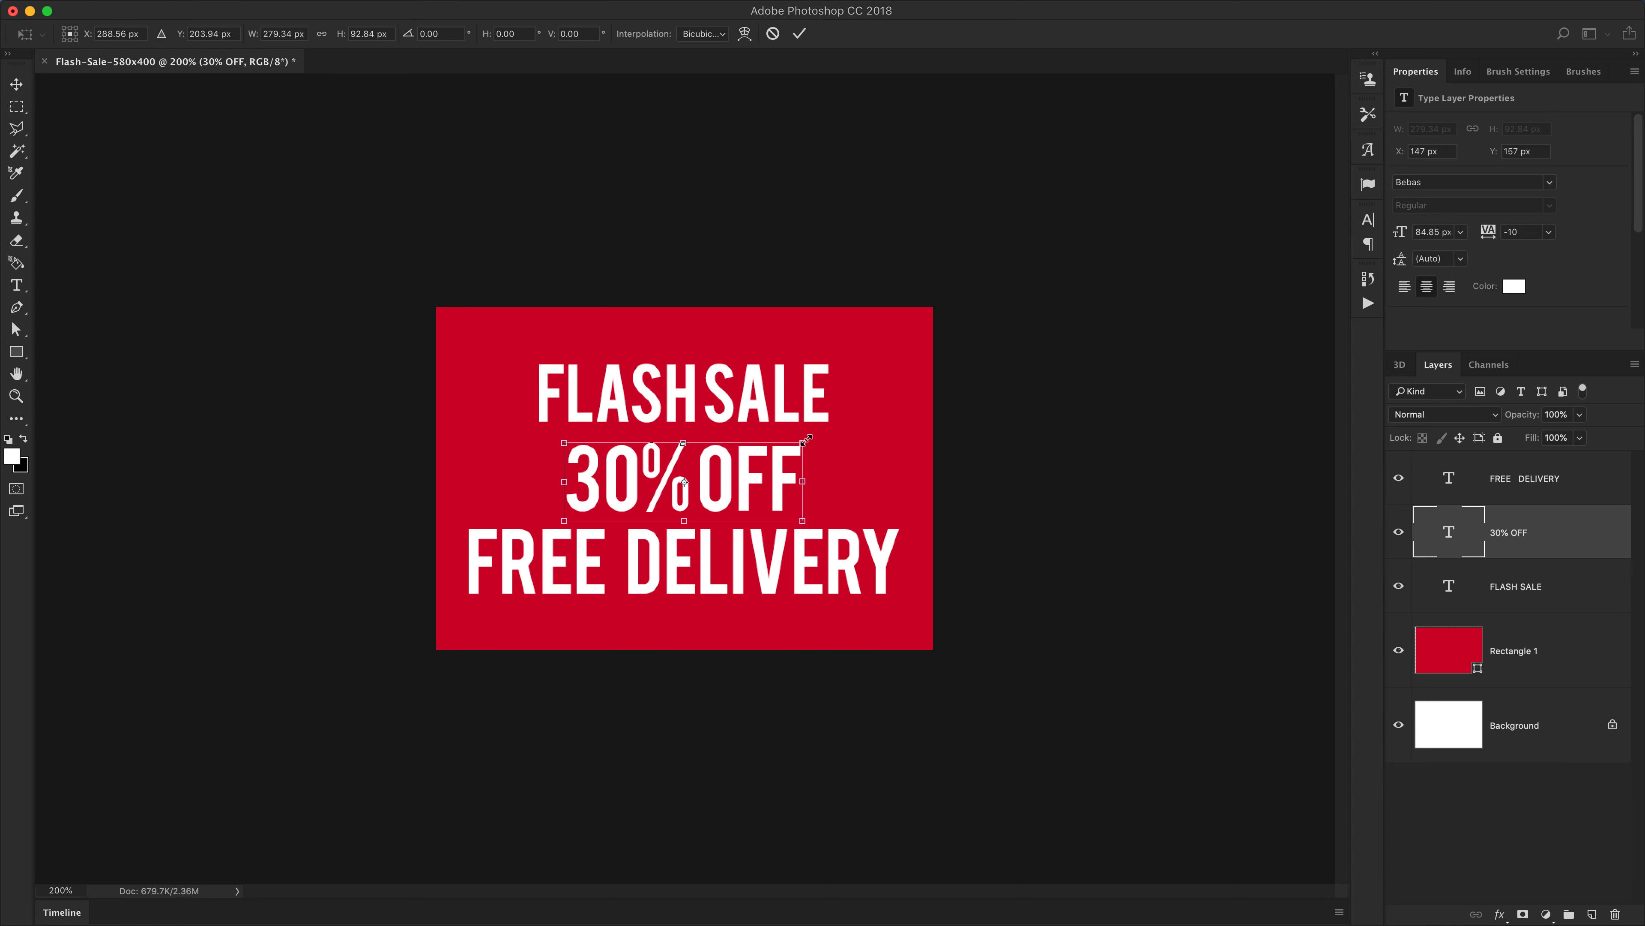
{"action": "left_click_drag", "start_coordinate": [803, 442], "coordinate": [830, 416]}
{"action": "key", "text": "Return"}
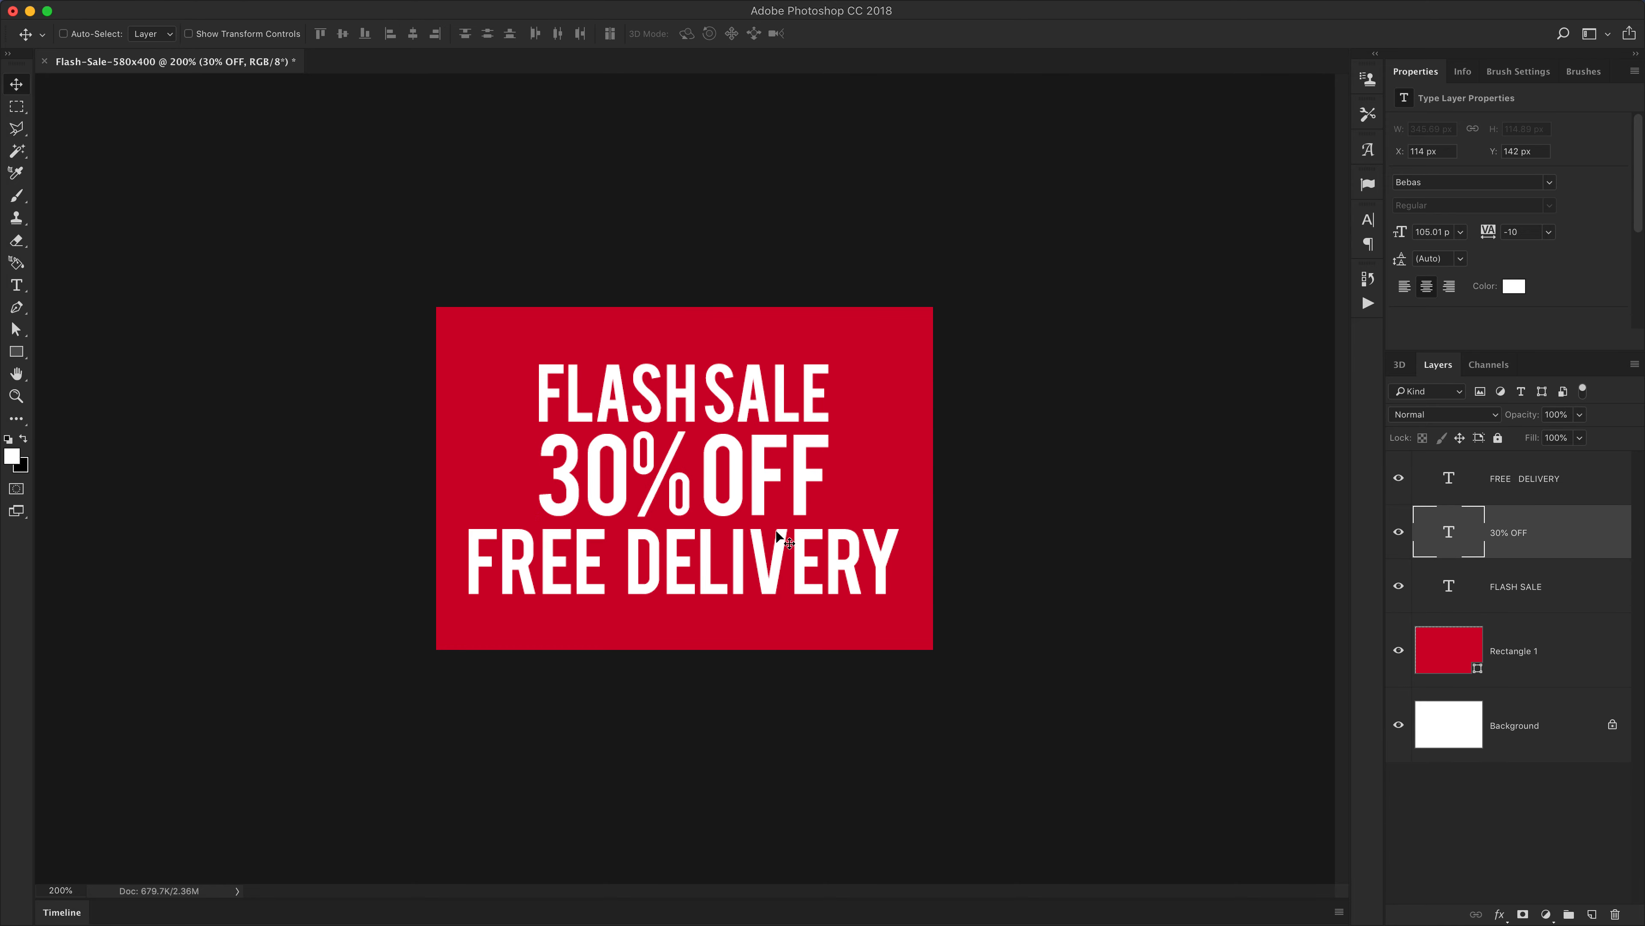
Shrink the FREE DELIVERY text with Free Transform so it is narrower than the lines above
{"action": "left_click", "coordinate": [791, 570], "text": "super"}
{"action": "key", "text": "super+t"}
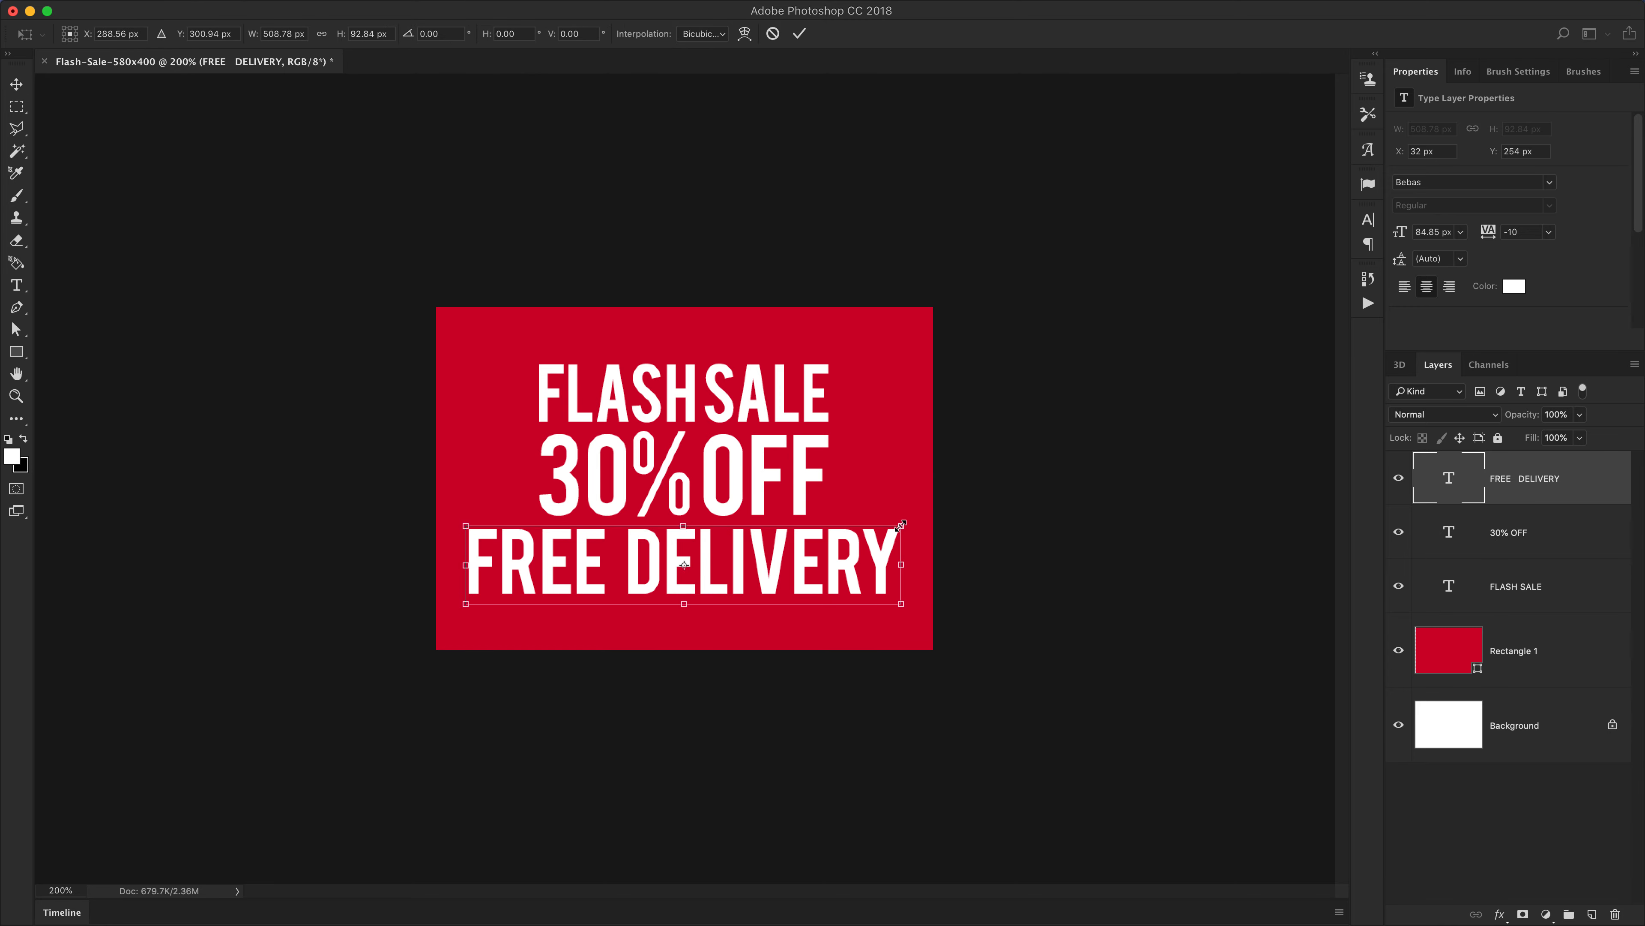
{"action": "left_click_drag", "start_coordinate": [900, 525], "coordinate": [836, 561]}
{"action": "key", "text": "Return"}
{"action": "key", "text": "super+t"}
{"action": "key", "text": "Return"}
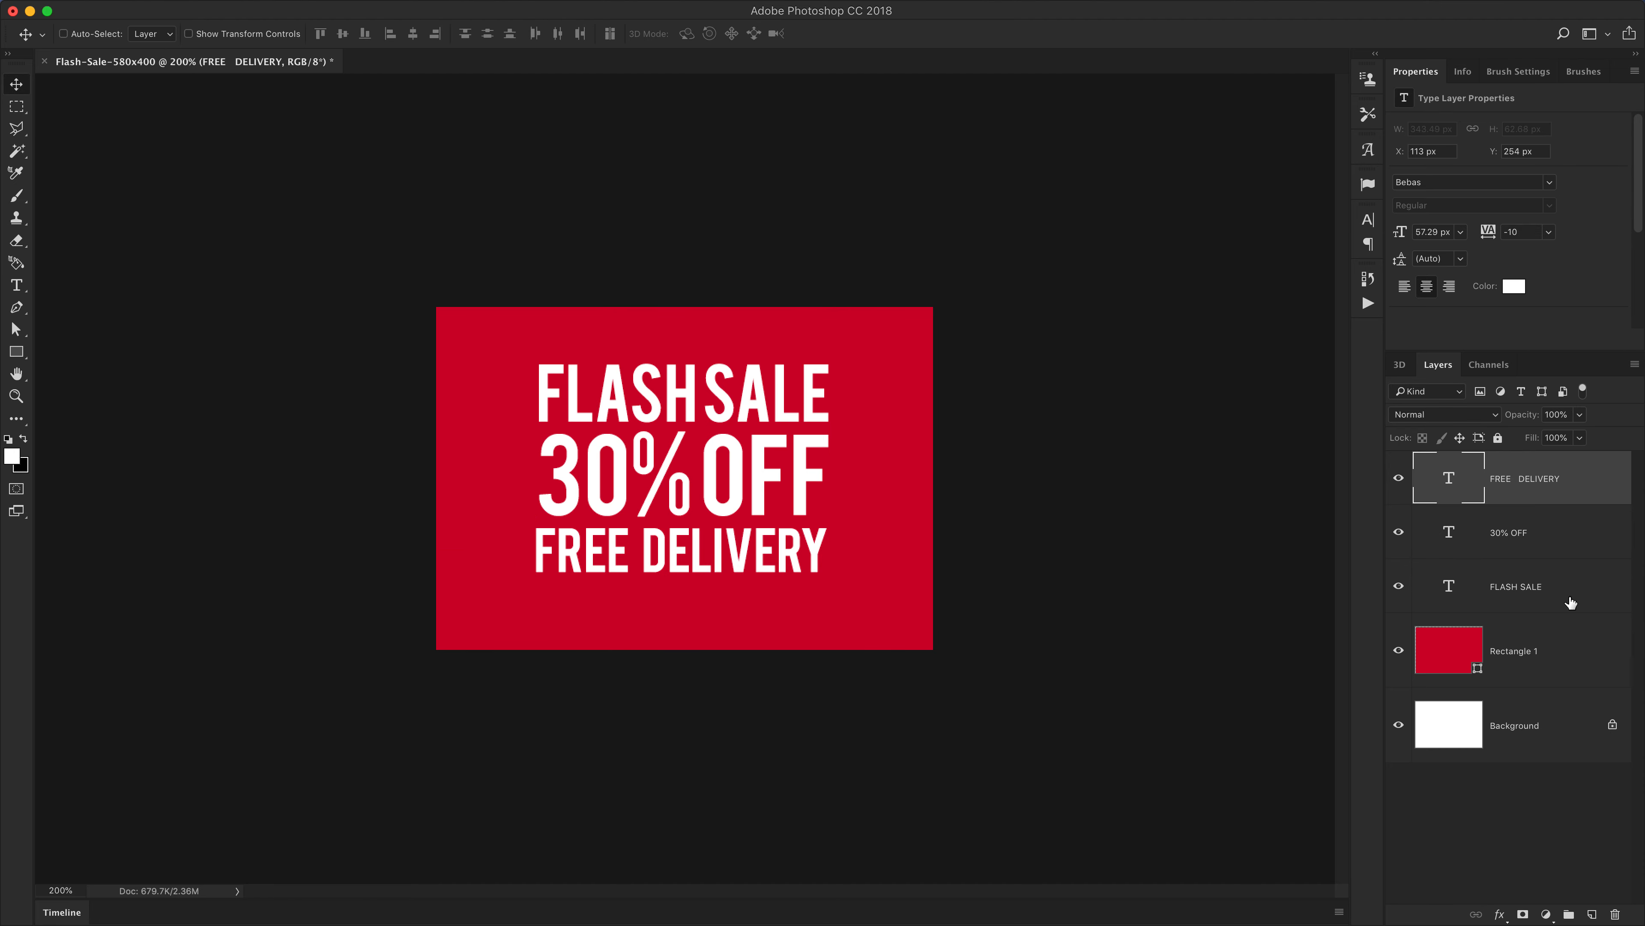
Show the rulers and add vertical guides at the left and right edges of the FLASH SALE text
{"action": "key", "text": "super+r"}
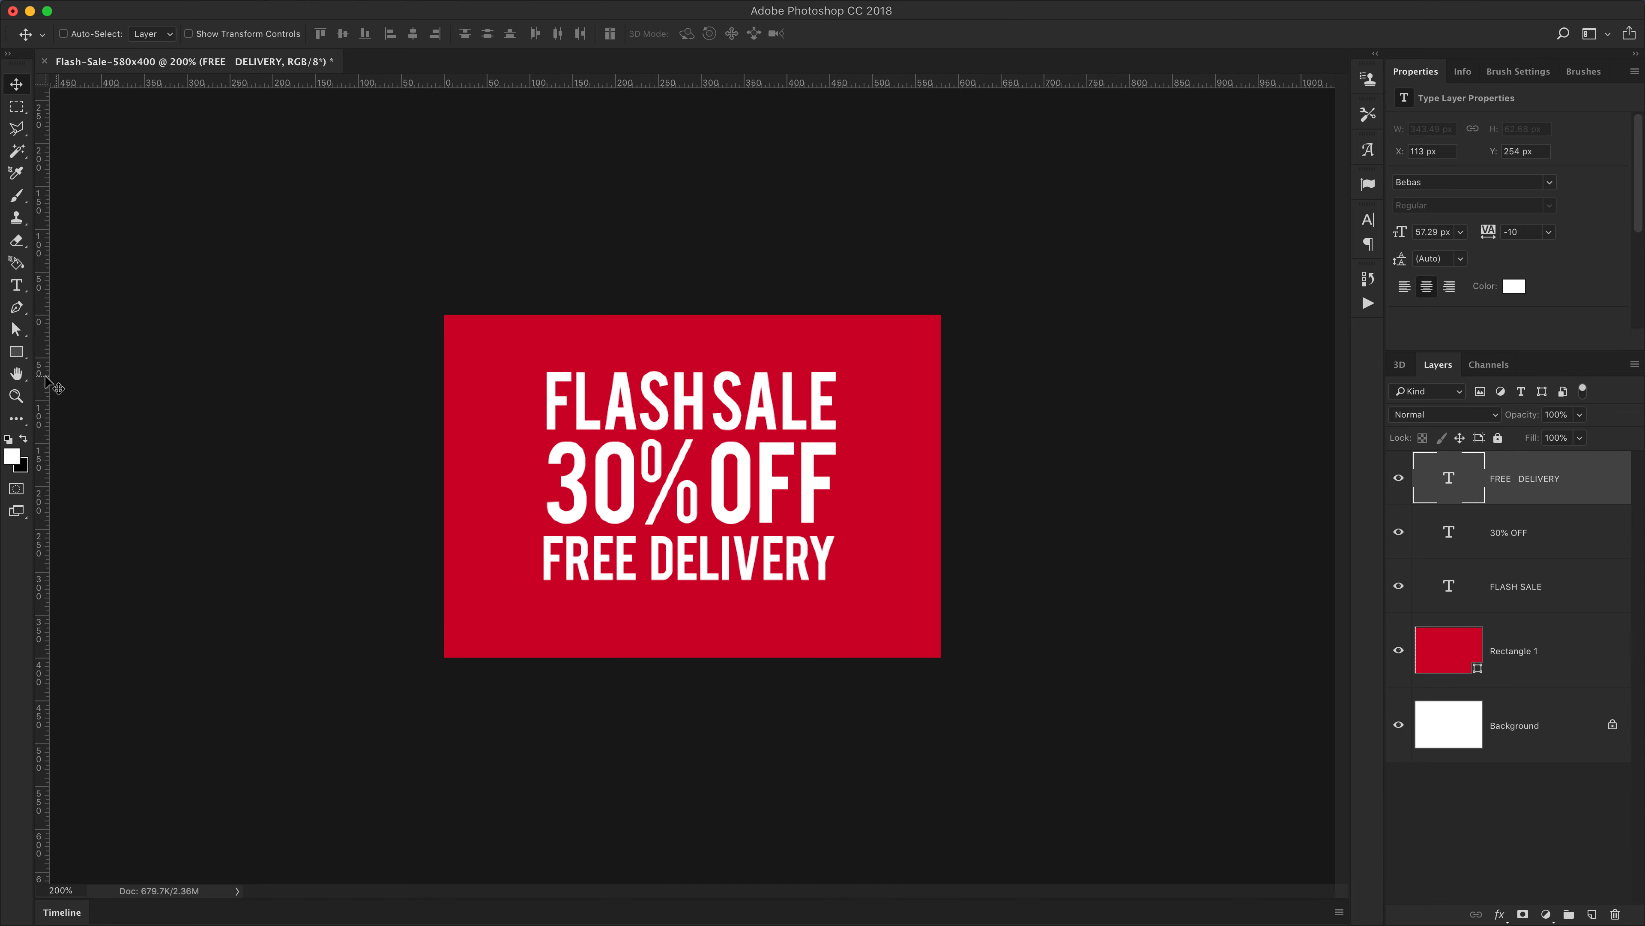
{"action": "left_click_drag", "start_coordinate": [45, 375], "coordinate": [39, 415]}
{"action": "key", "text": "super+r"}
{"action": "key", "text": "super+r"}
{"action": "key", "text": "super+r"}
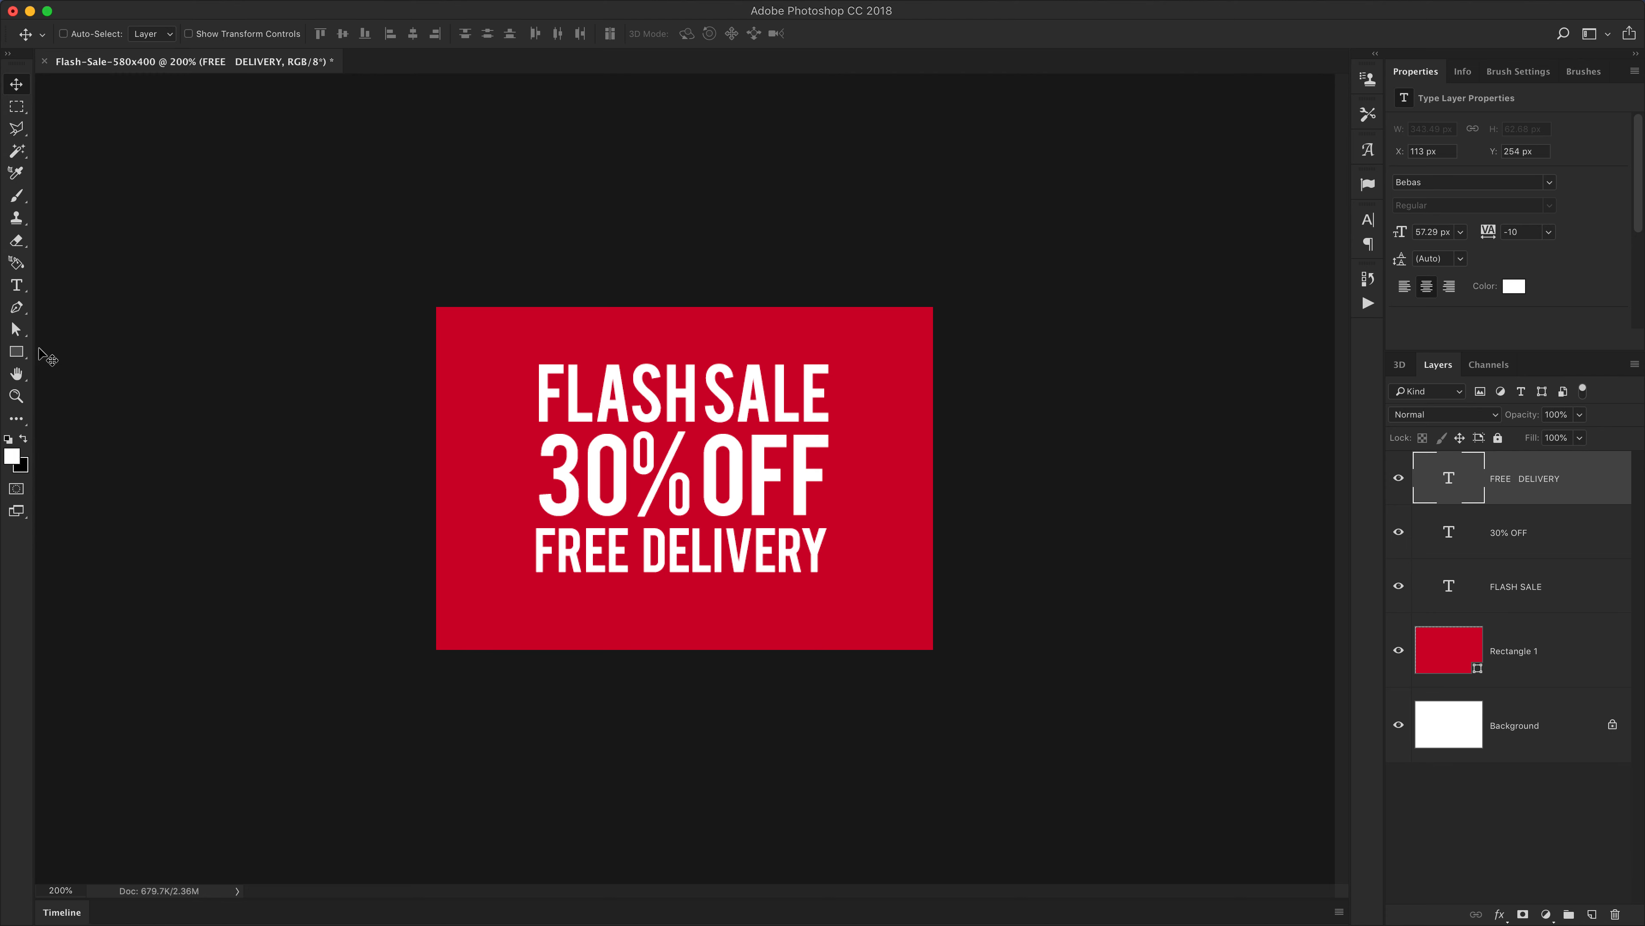
{"action": "key", "text": "super+r"}
{"action": "key", "text": "super+r"}
{"action": "key", "text": "super+r"}
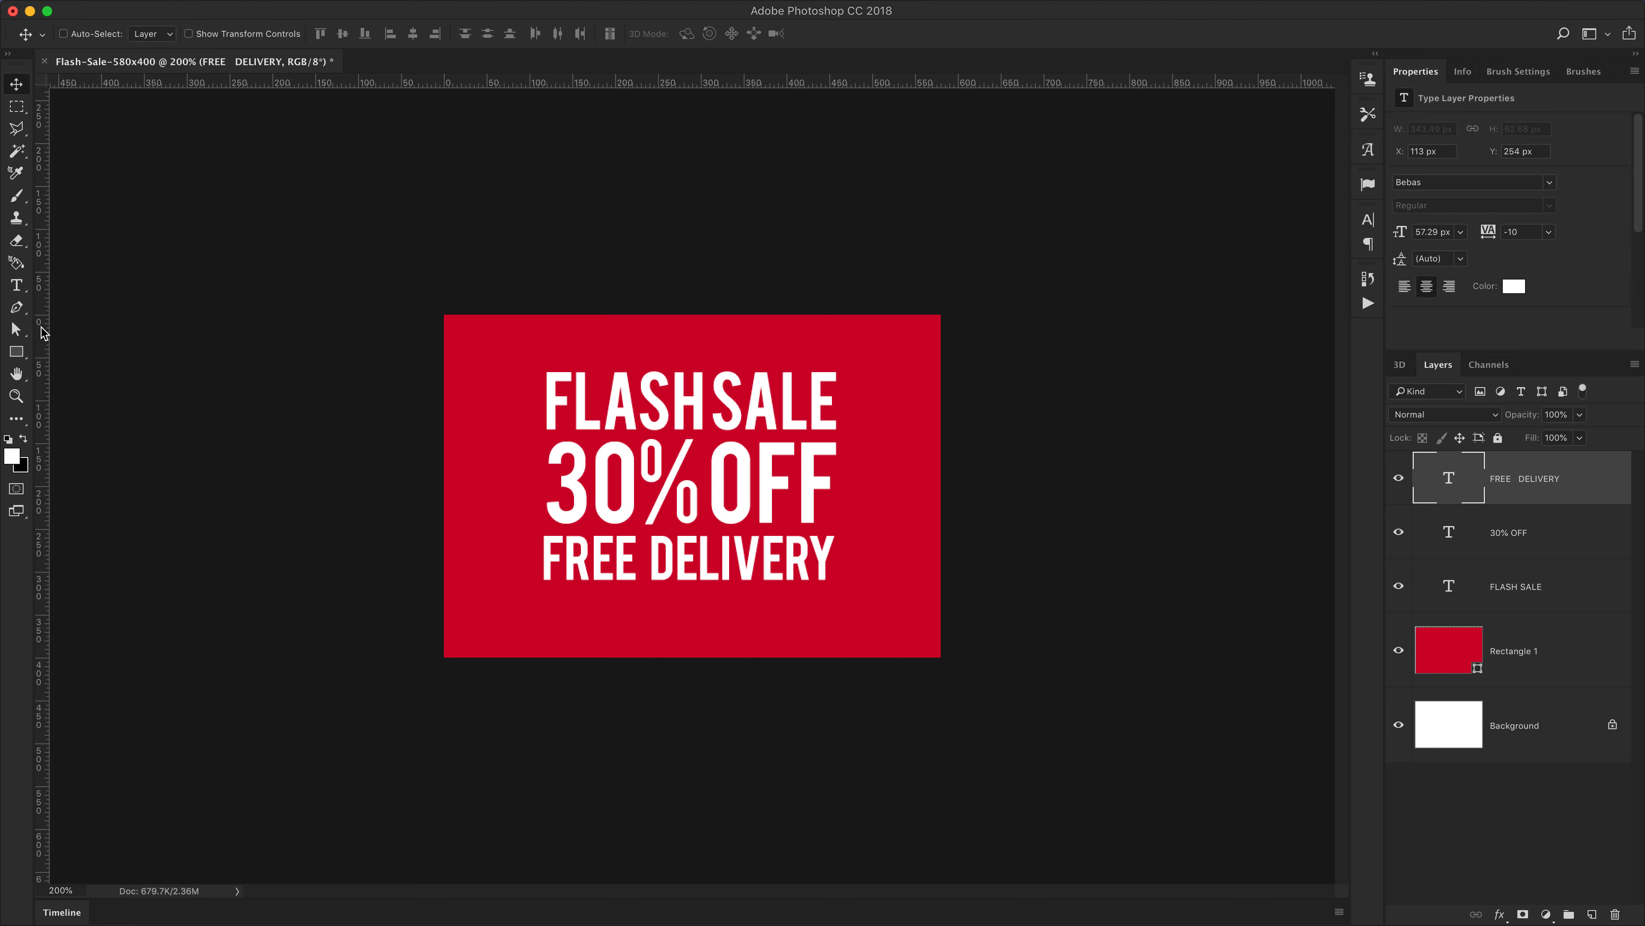
{"action": "left_click_drag", "start_coordinate": [43, 333], "coordinate": [537, 395]}
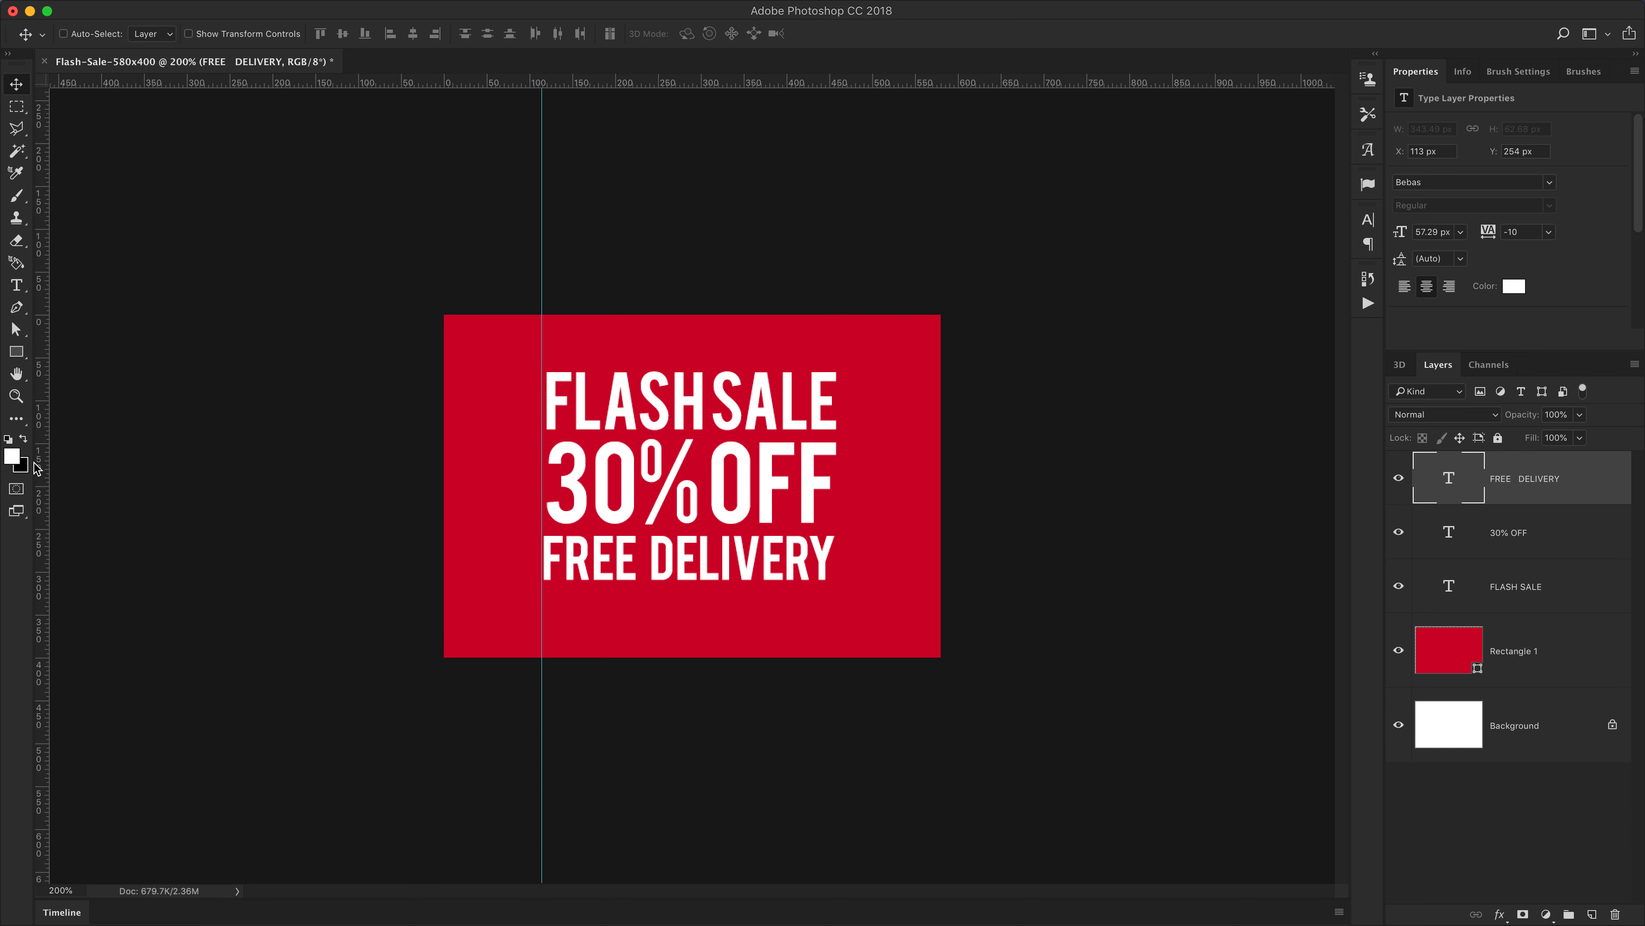
{"action": "left_click_drag", "start_coordinate": [40, 463], "coordinate": [836, 491]}
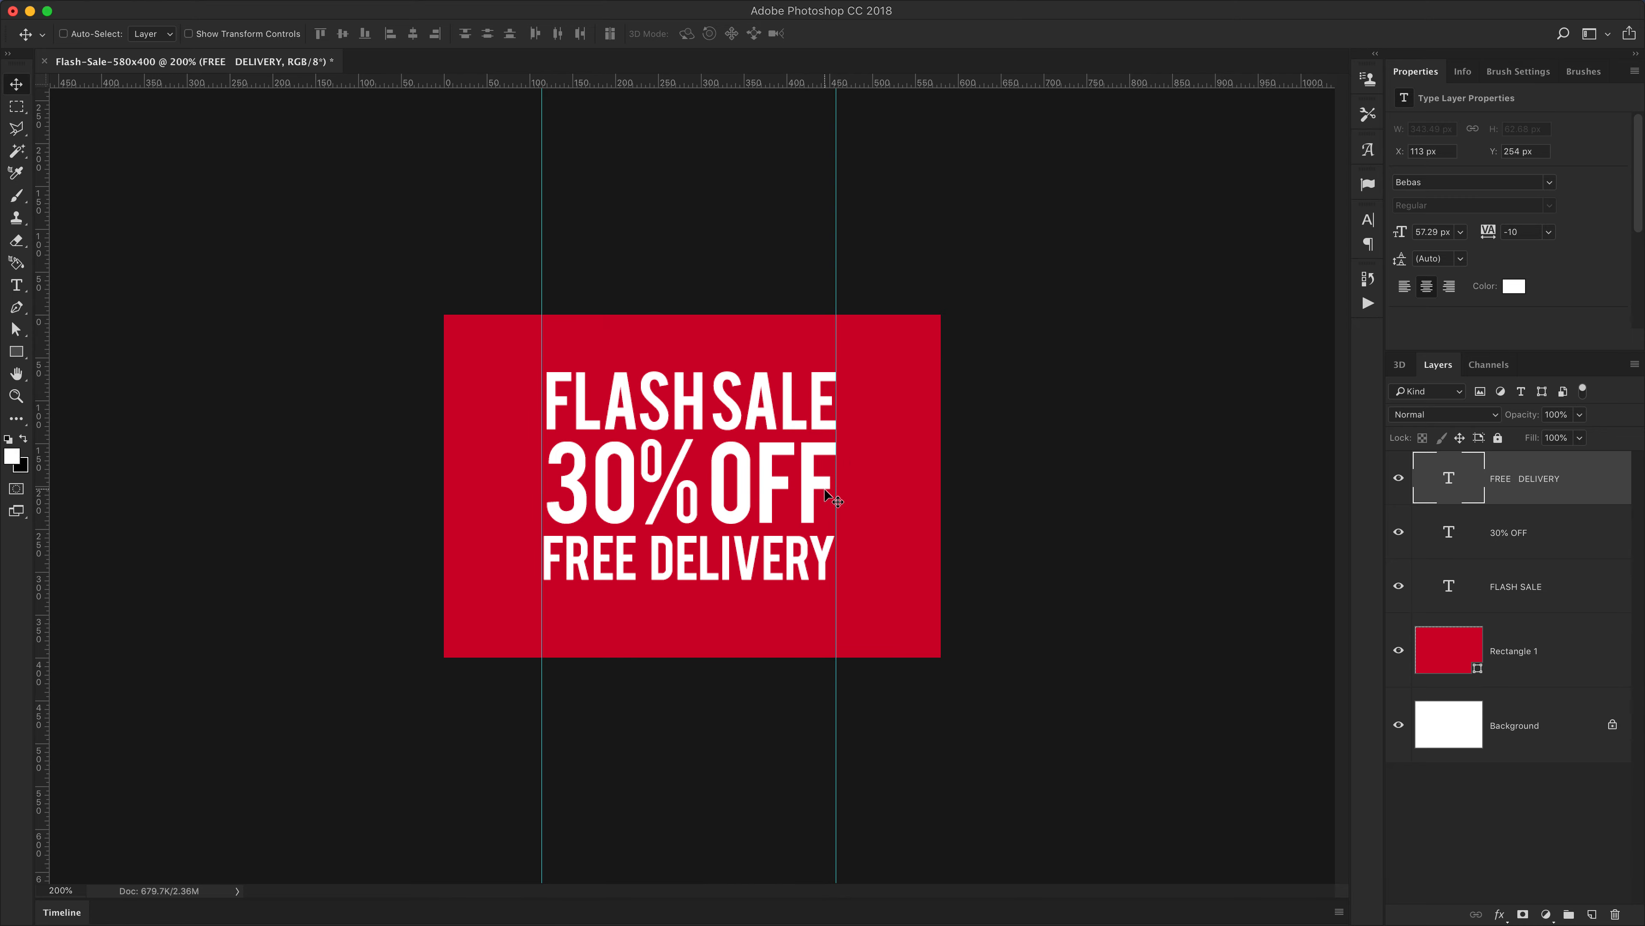
Scale the FLASH SALE text so it spans exactly between the two vertical guides
{"action": "left_click_drag", "start_coordinate": [564, 435], "coordinate": [647, 462]}
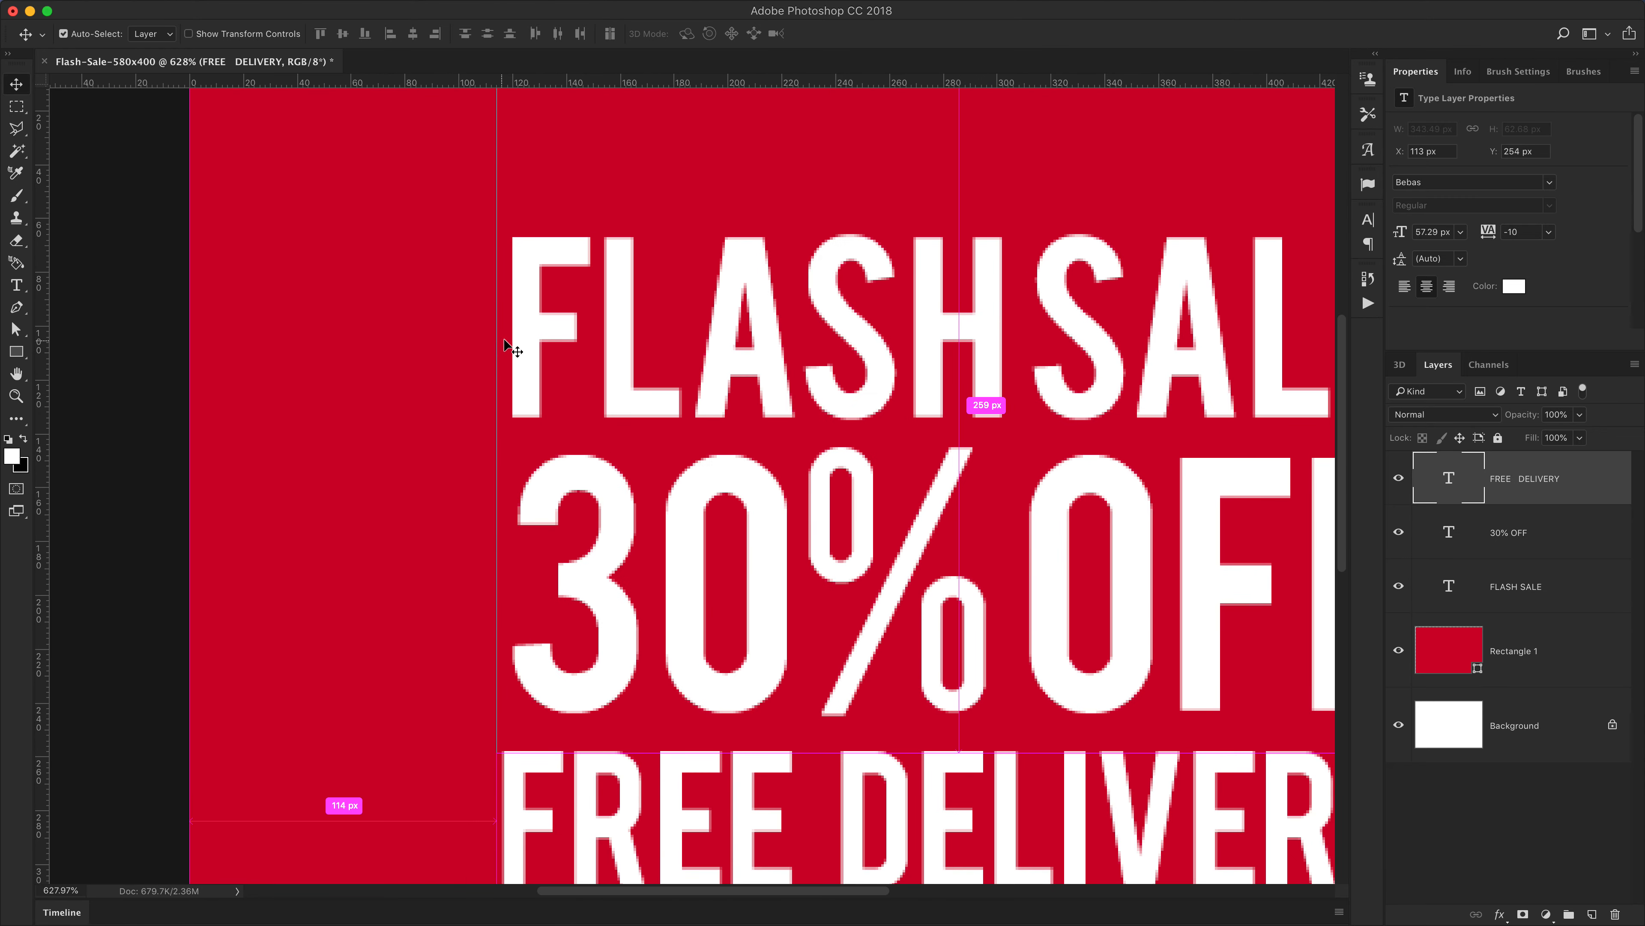
{"action": "left_click", "coordinate": [520, 330]}
{"action": "key", "text": "super+t"}
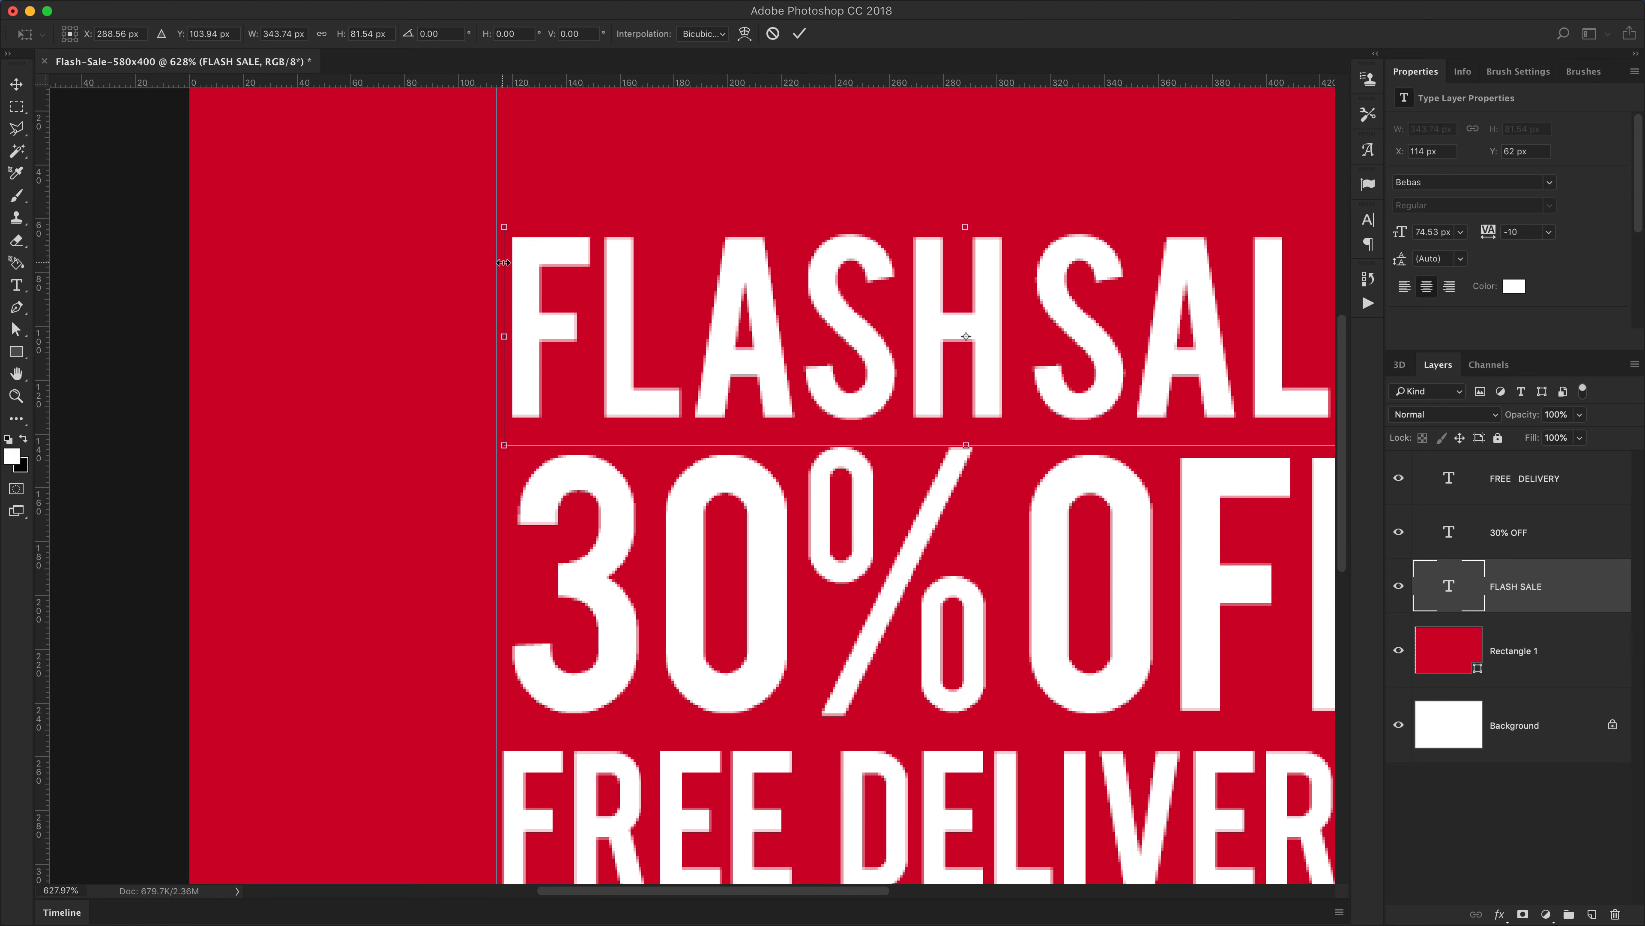
{"action": "left_click_drag", "start_coordinate": [506, 230], "coordinate": [494, 210]}
{"action": "scroll", "coordinate": [488, 324], "scroll_direction": "right", "scroll_amount": 10}
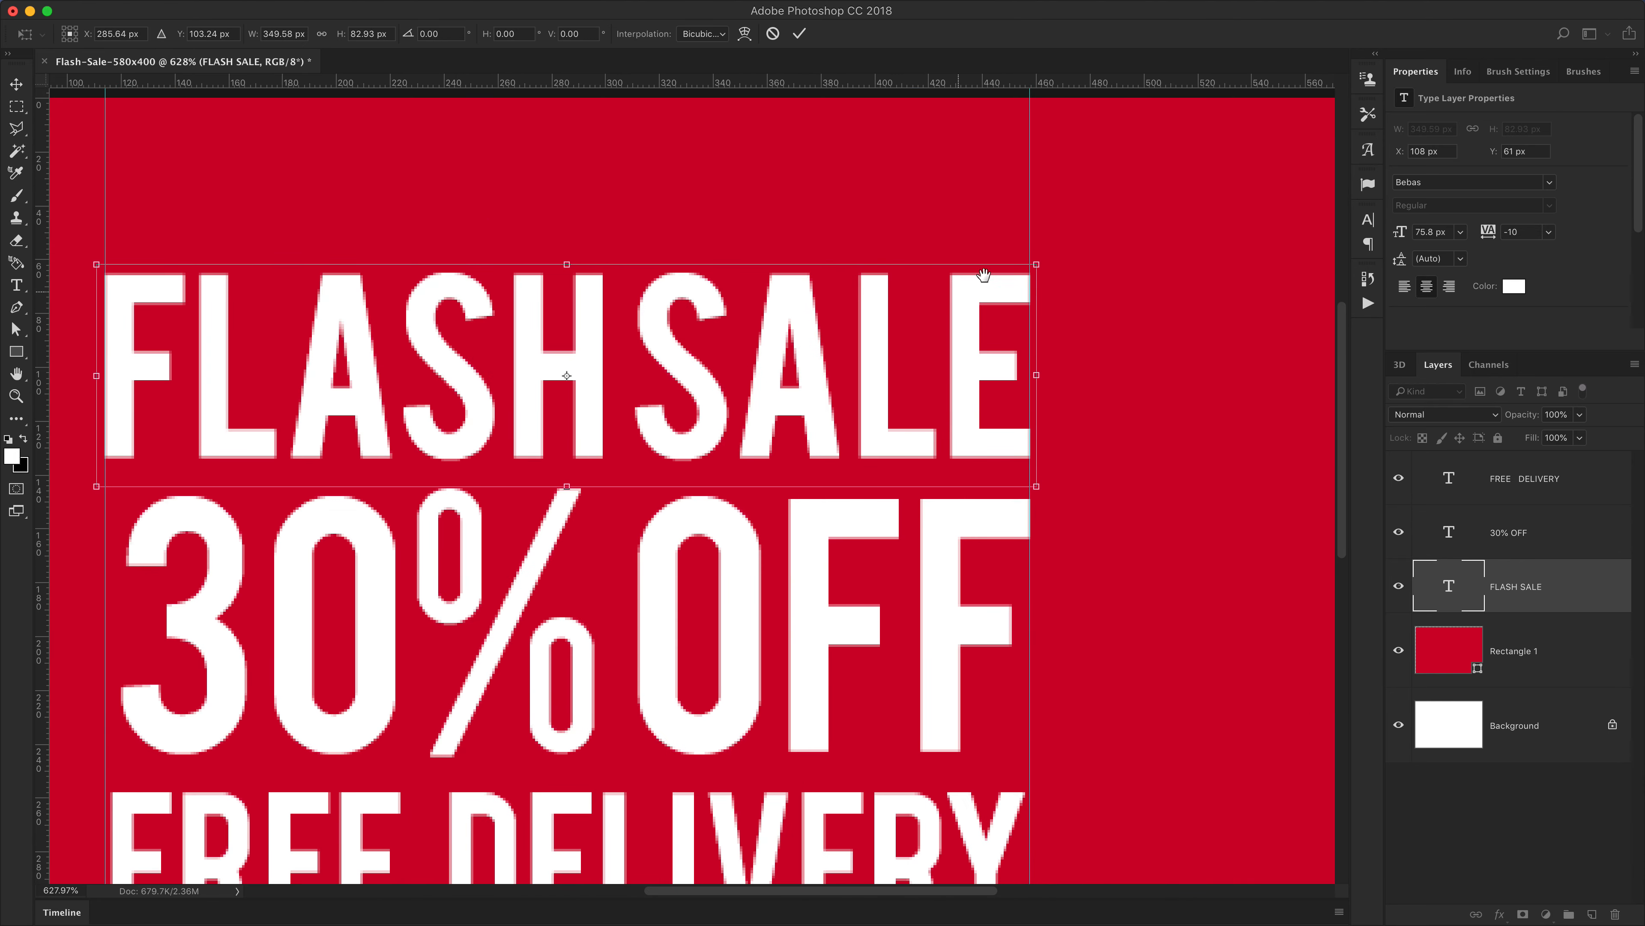
{"action": "key", "text": "Return"}
Scale the 30% OFF text so it spans exactly between the two vertical guides
{"action": "scroll", "coordinate": [764, 363], "scroll_direction": "down", "scroll_amount": 3}
{"action": "scroll", "coordinate": [764, 363], "scroll_direction": "left", "scroll_amount": 5}
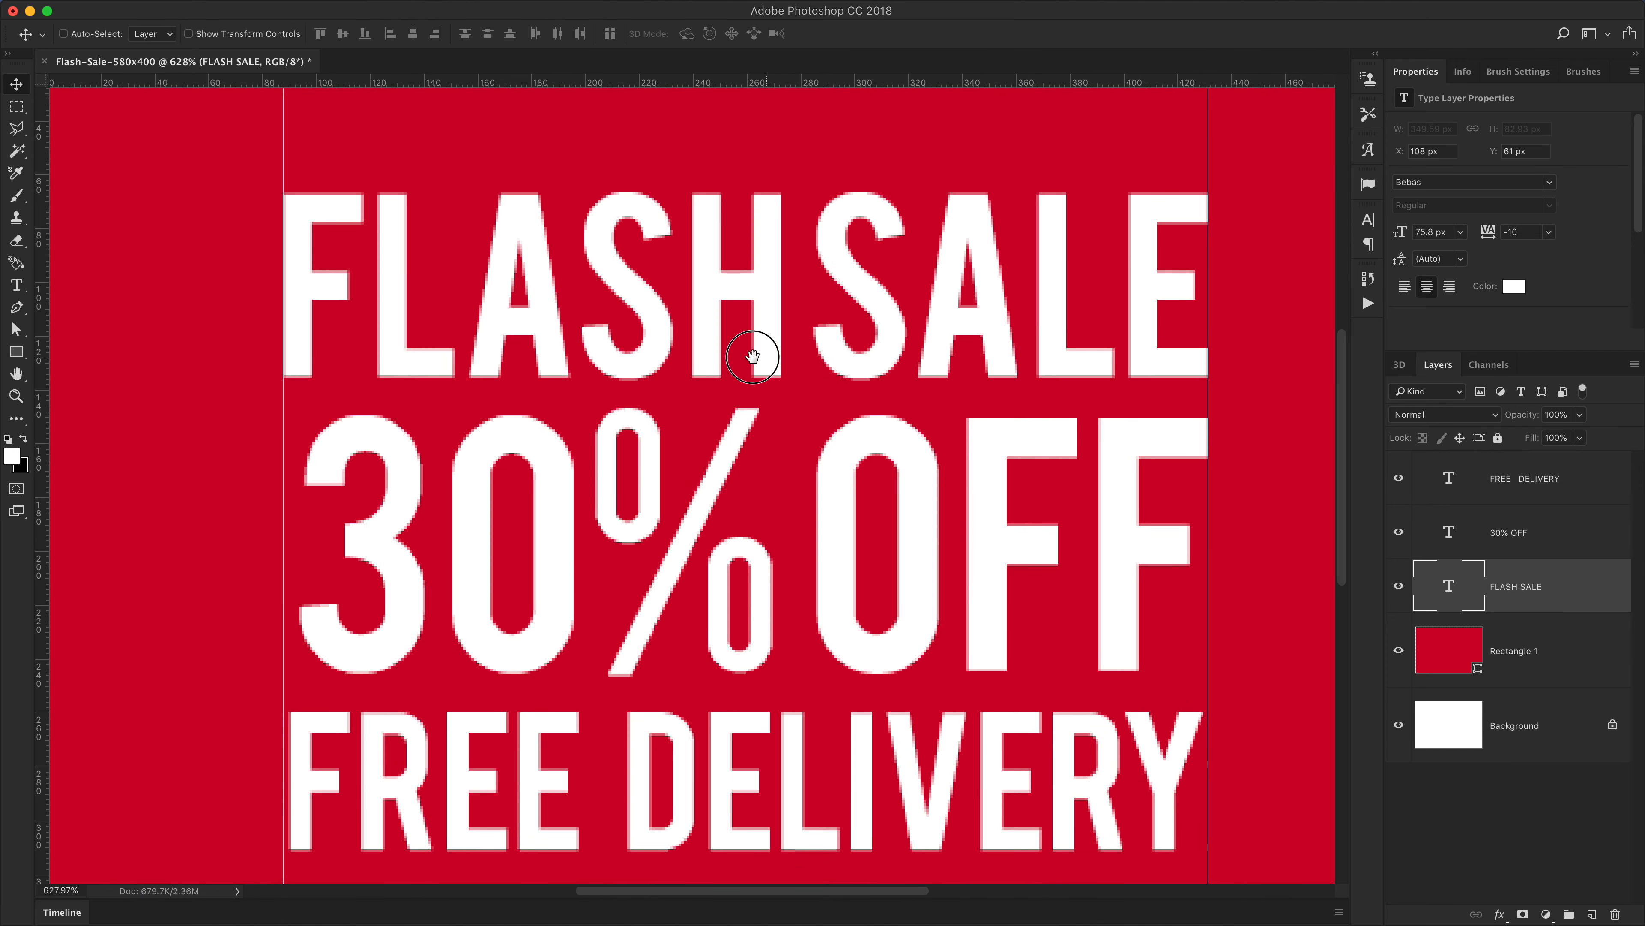
{"action": "scroll", "coordinate": [628, 402], "scroll_direction": "down", "scroll_amount": 2}
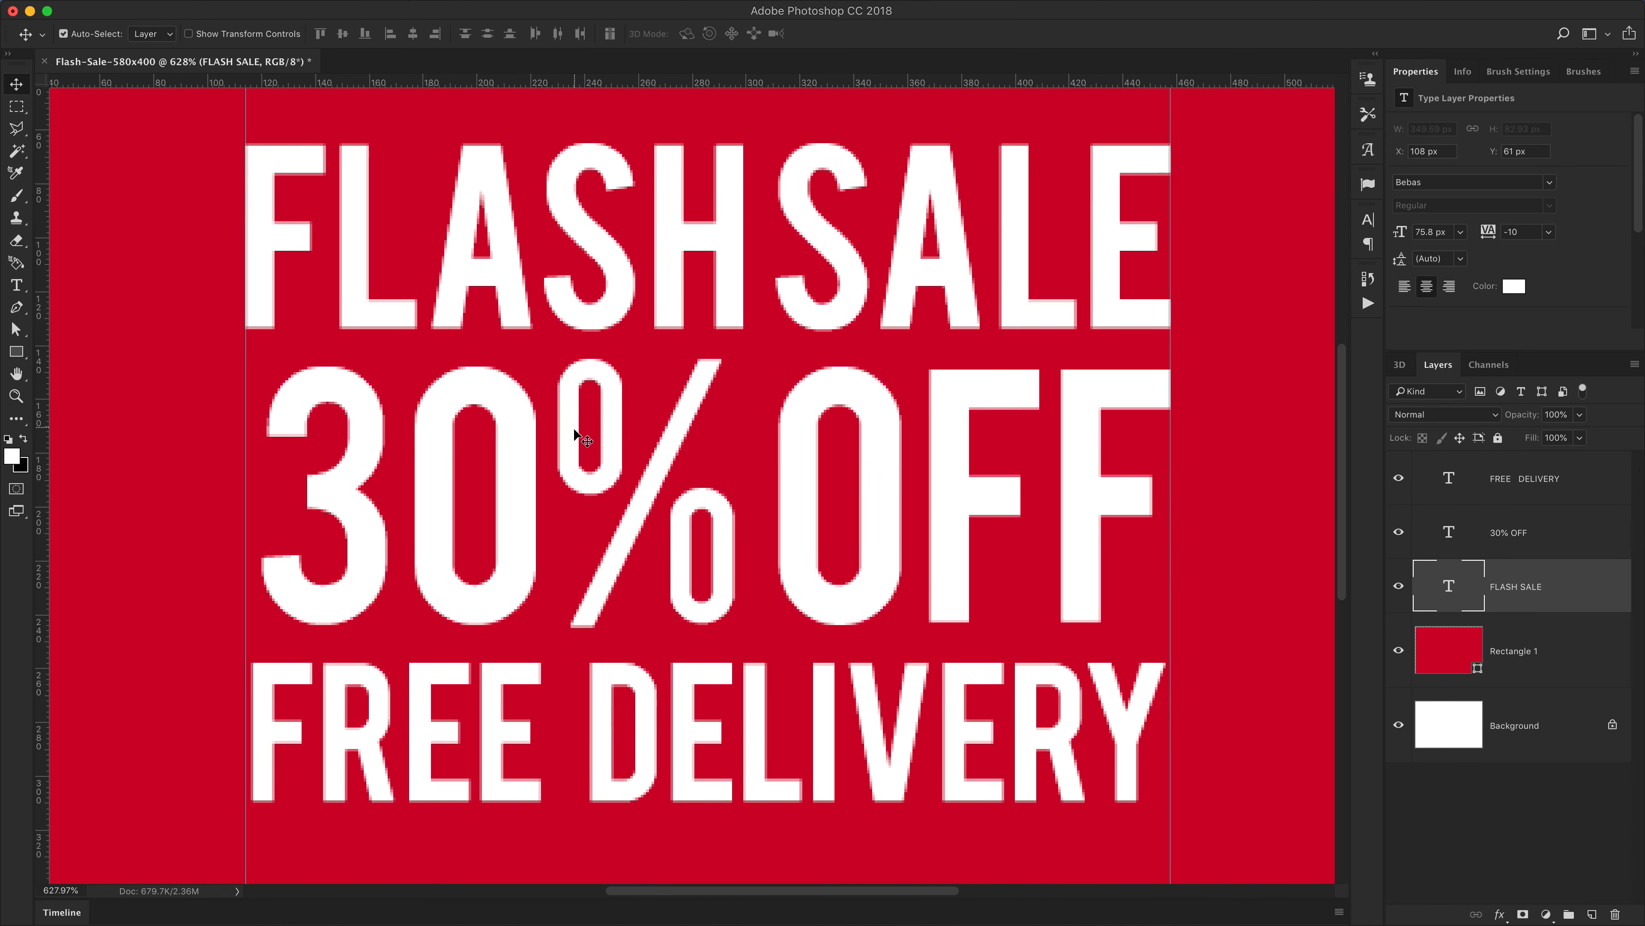
{"action": "left_click", "coordinate": [572, 446], "text": "super"}
{"action": "key", "text": "super+t"}
{"action": "left_click_drag", "start_coordinate": [251, 353], "coordinate": [241, 333]}
{"action": "key", "text": "Return"}
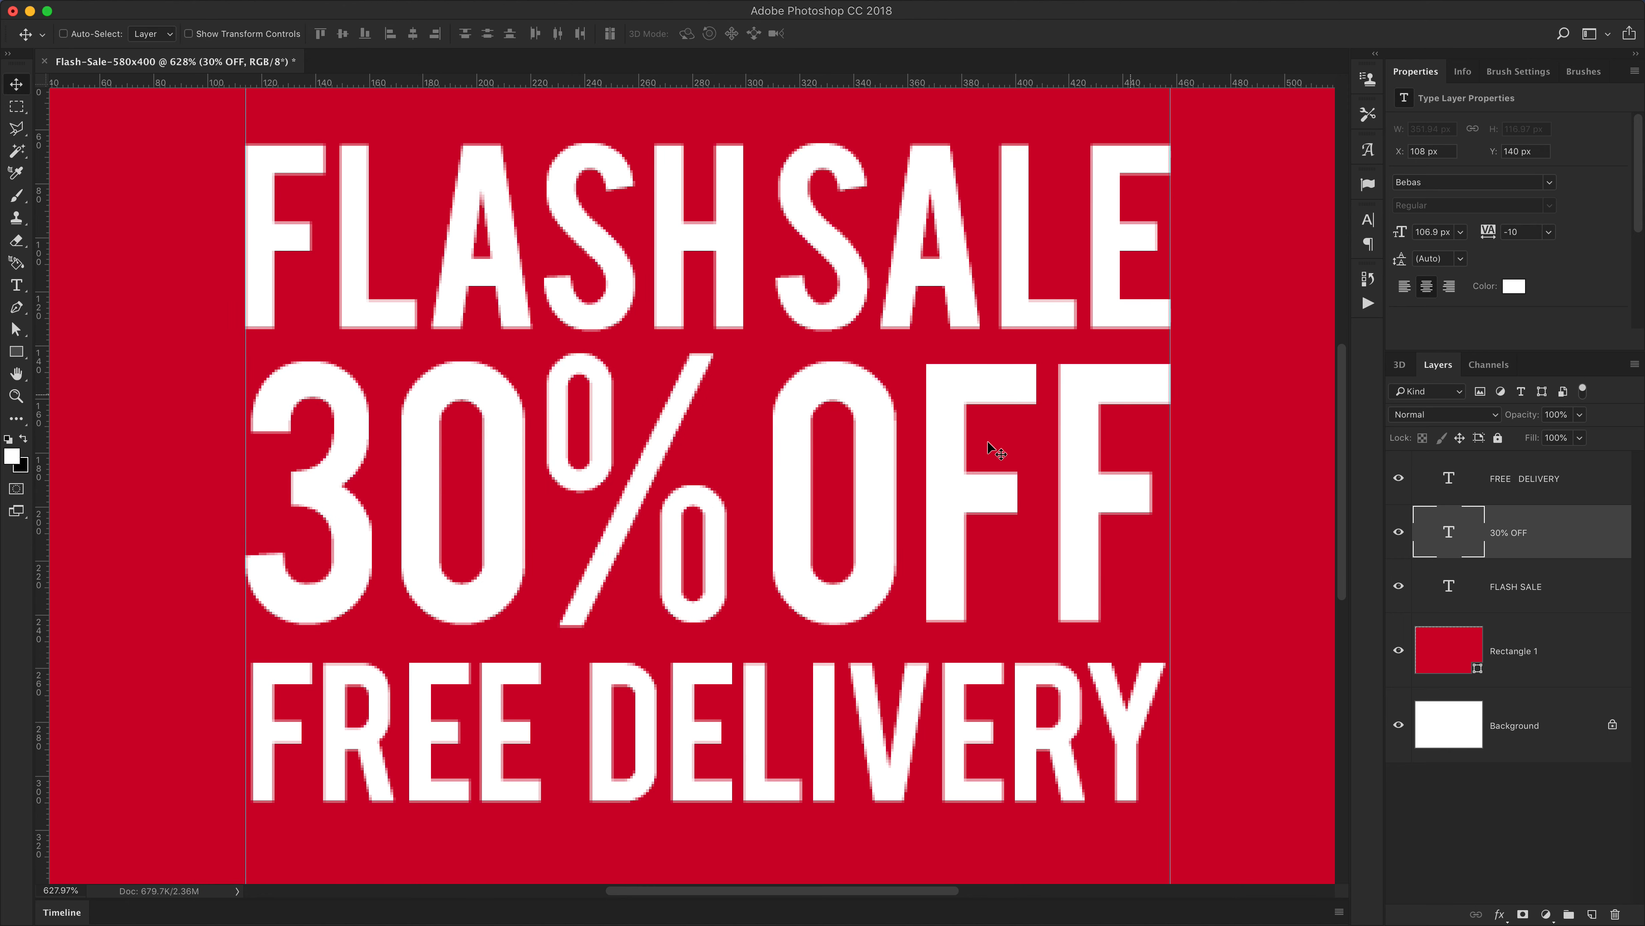
Scale the FREE DELIVERY text so it spans exactly between the two vertical guides
{"action": "scroll", "coordinate": [801, 415], "scroll_direction": "down", "scroll_amount": 5}
{"action": "left_click", "coordinate": [903, 619]}
{"action": "key", "text": "super+t"}
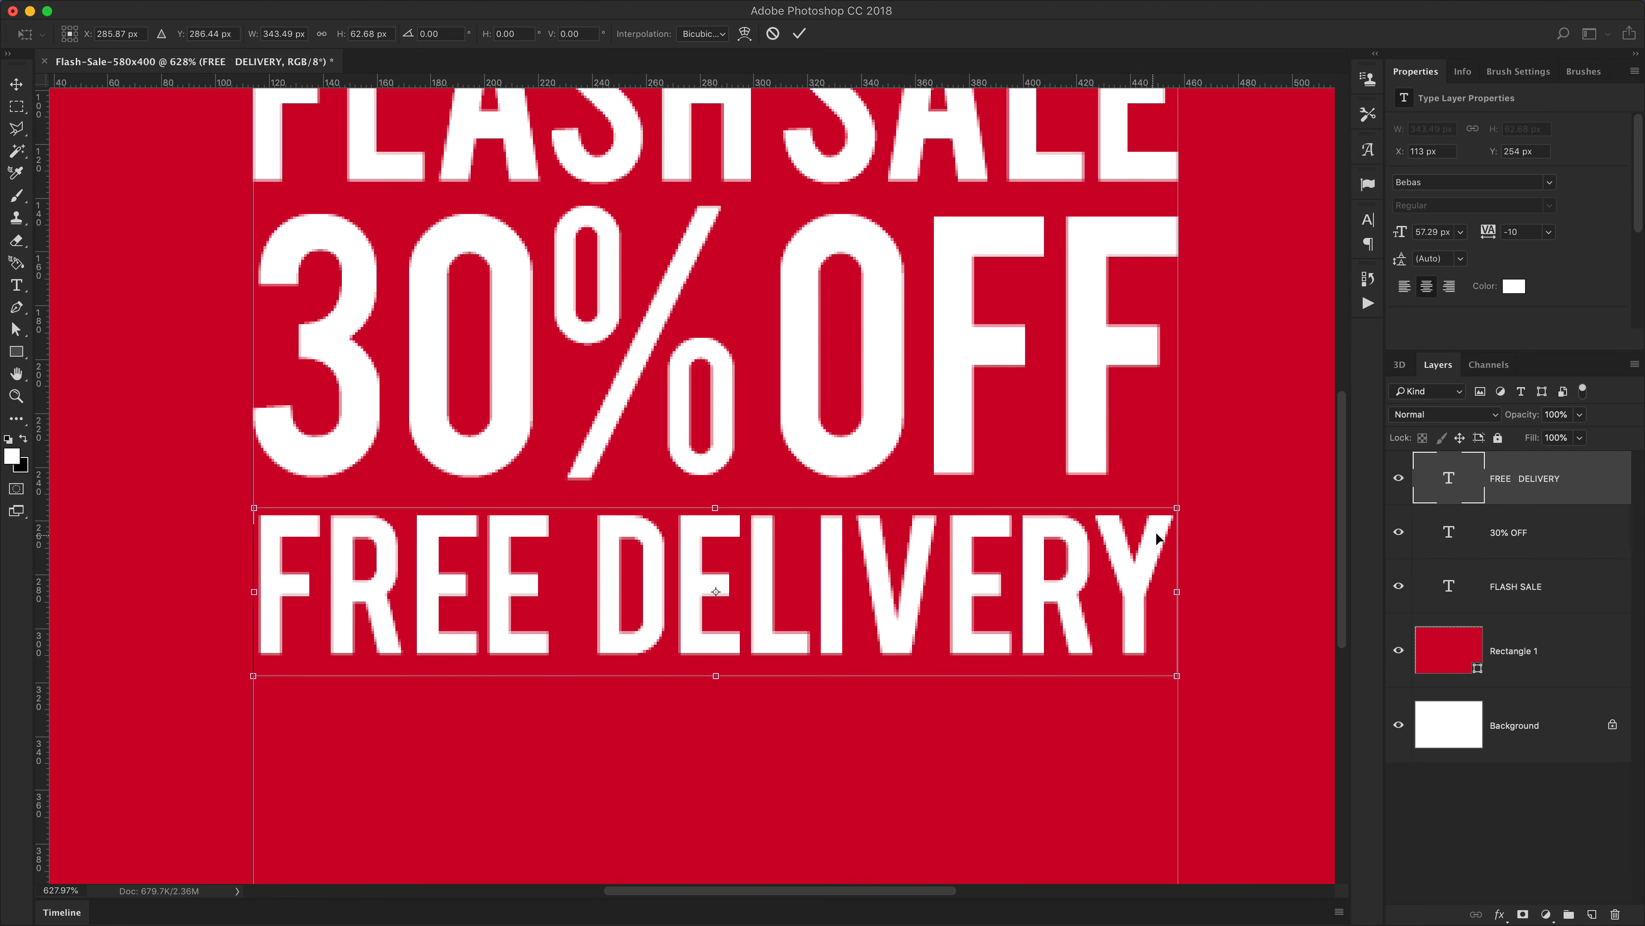
{"action": "left_click_drag", "start_coordinate": [1179, 507], "coordinate": [1184, 507]}
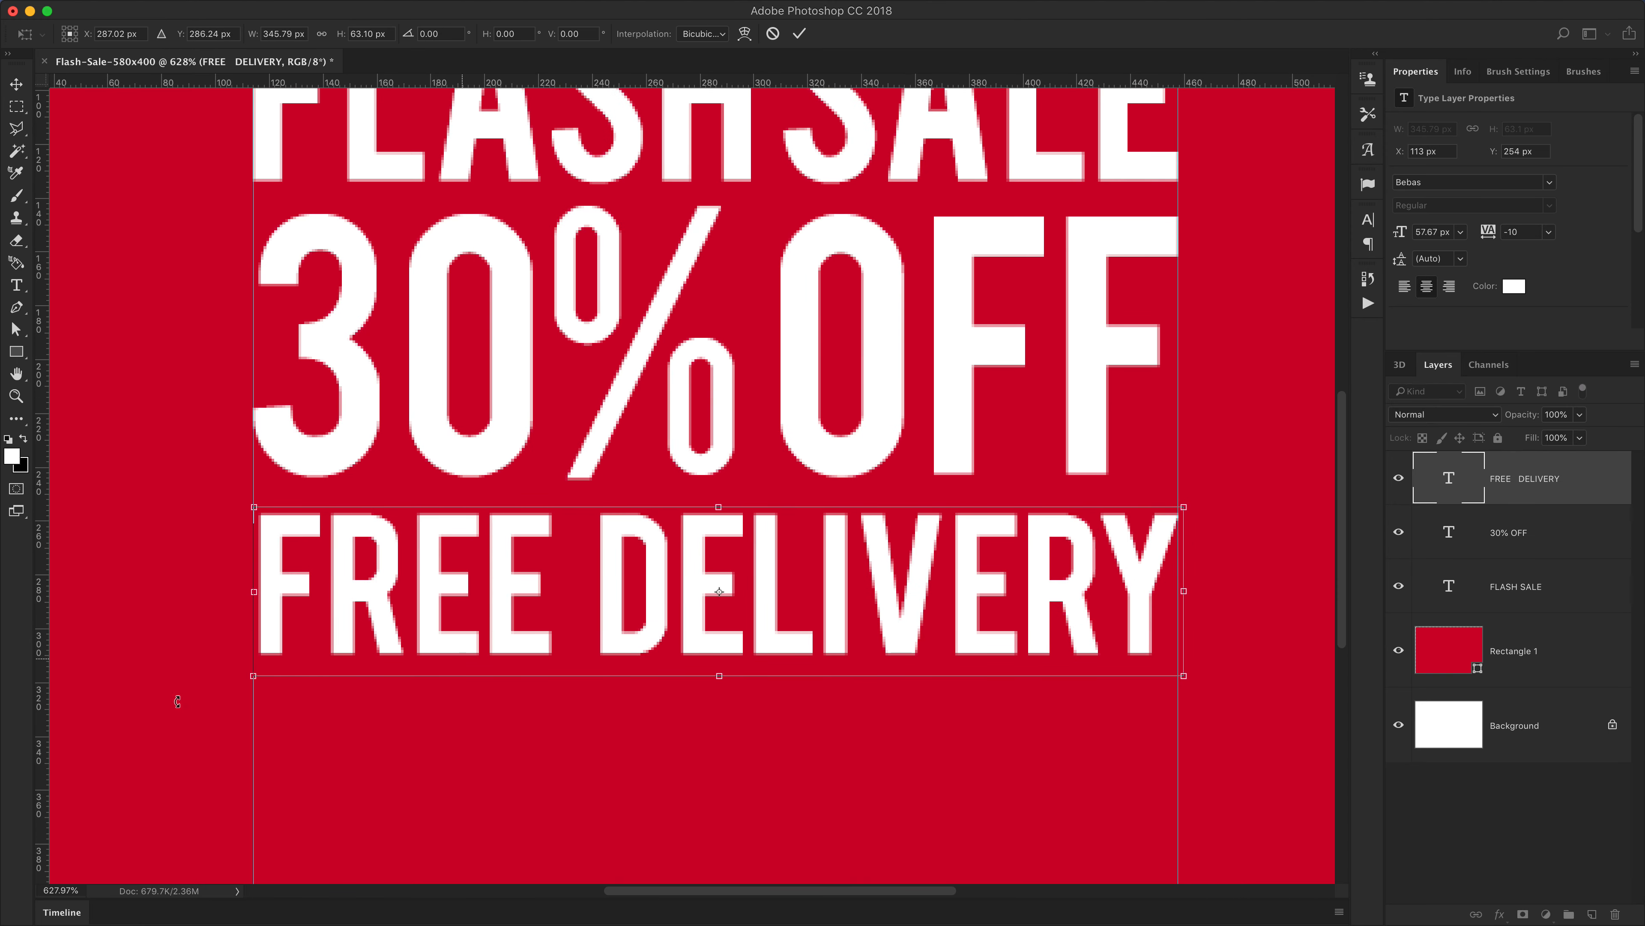
{"action": "left_click_drag", "start_coordinate": [254, 675], "coordinate": [250, 683]}
{"action": "key", "text": "Return"}
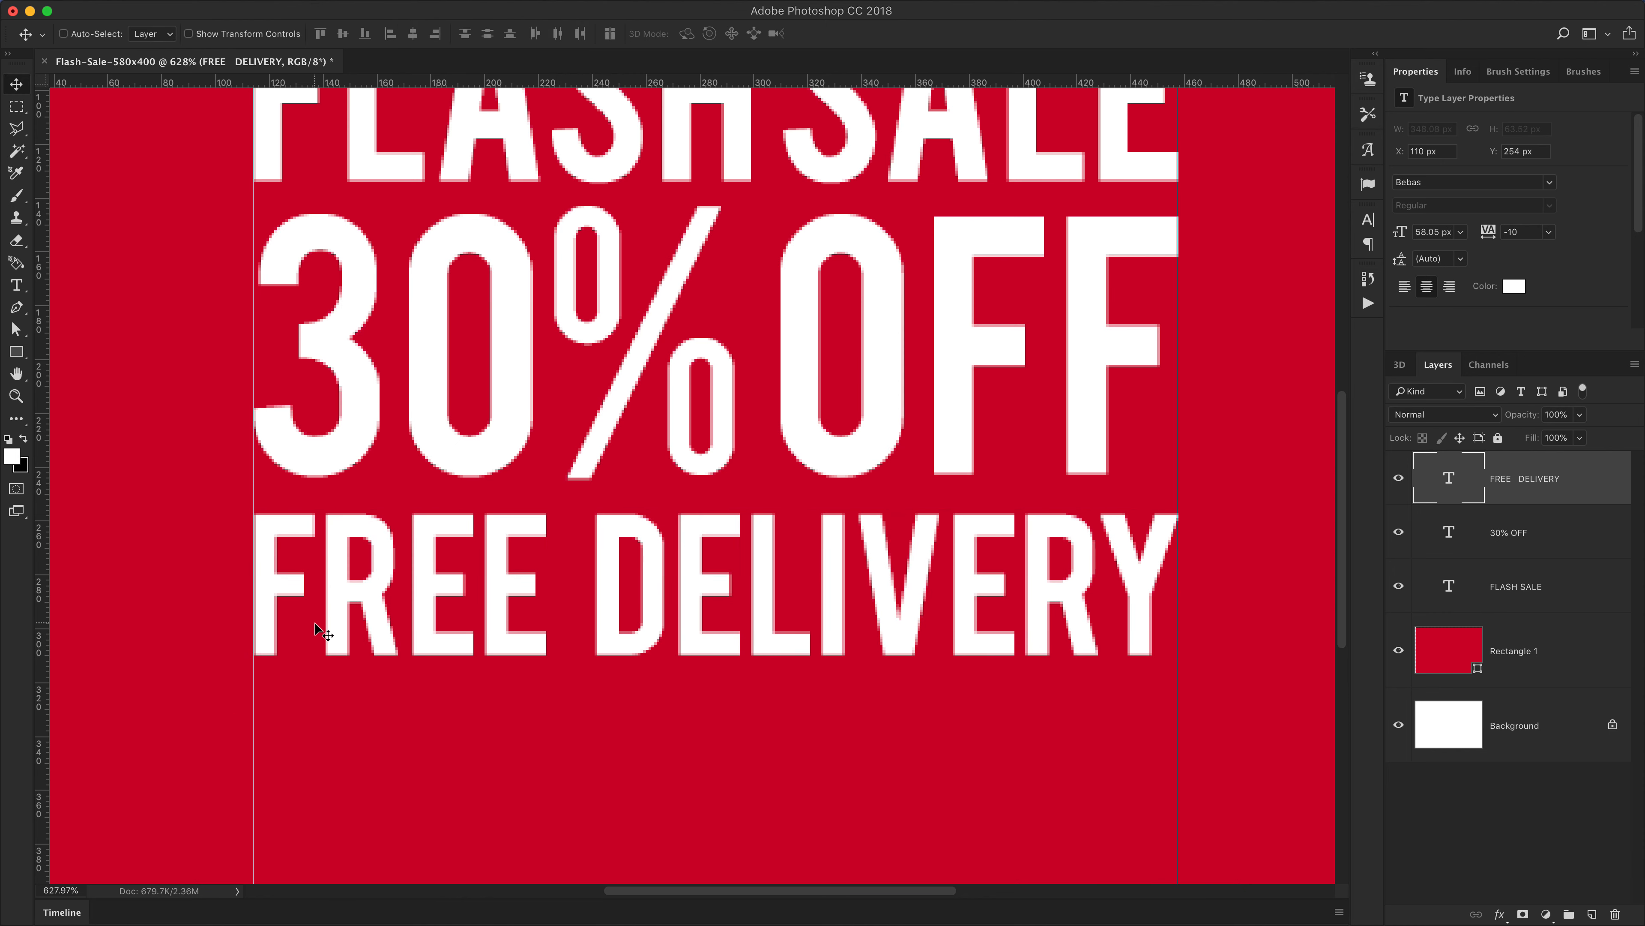
Hide the guides and rulers and return to the 200% view of the banner
{"action": "left_click_drag", "start_coordinate": [323, 632], "coordinate": [318, 629]}
{"action": "key", "text": "super+1"}
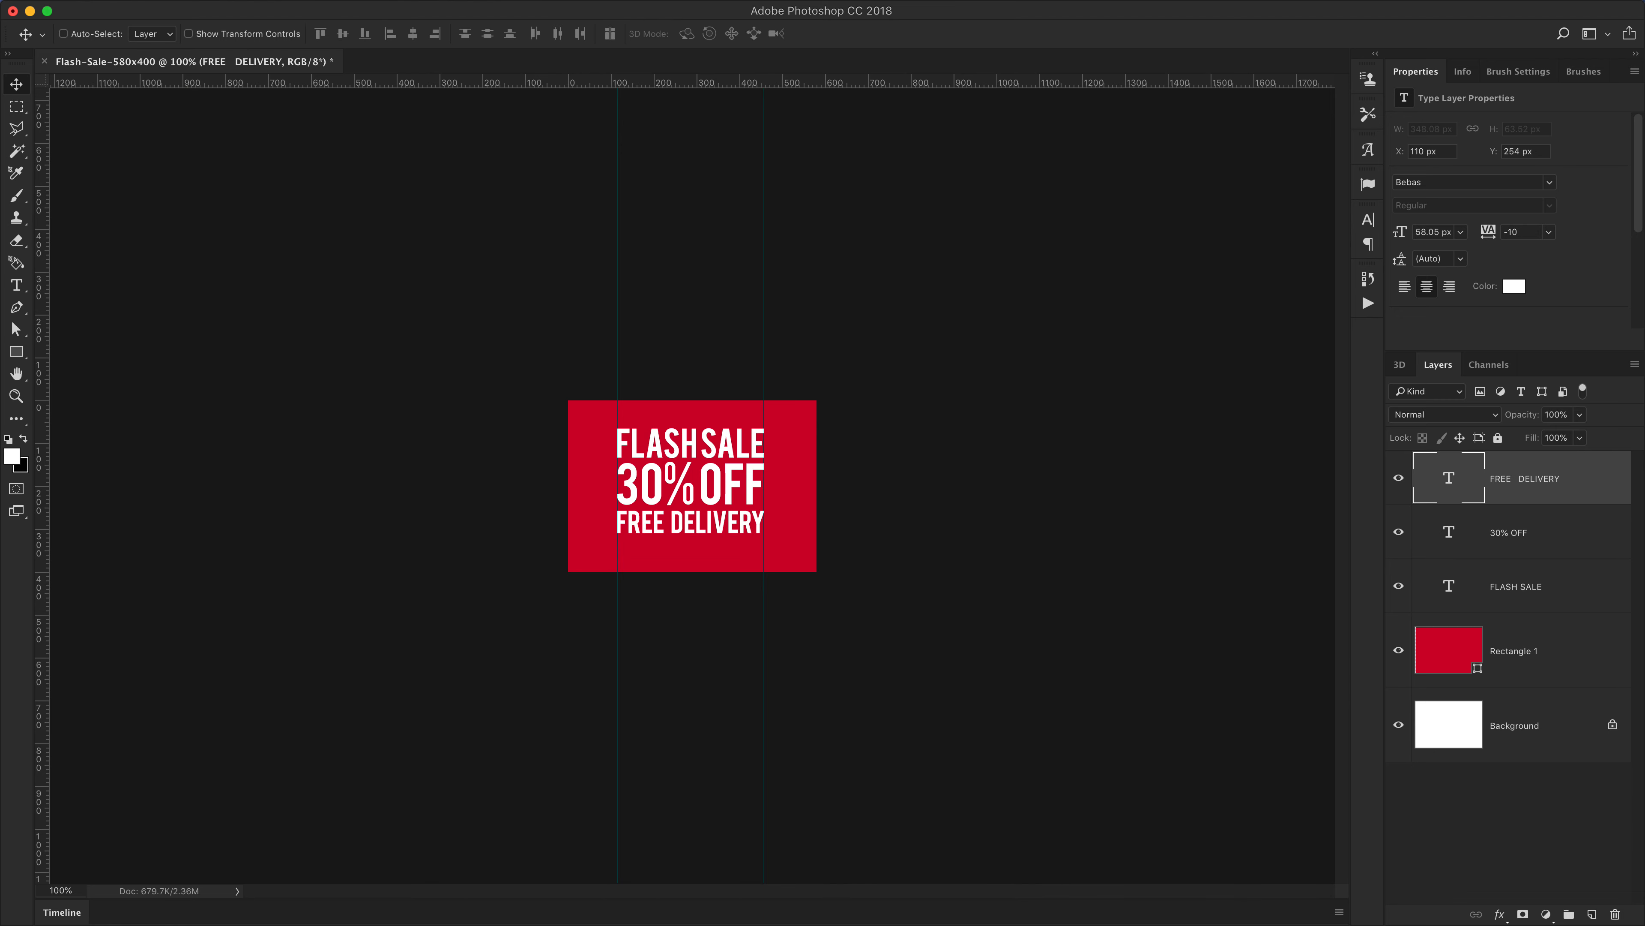
{"action": "left_click", "coordinate": [492, 2]}
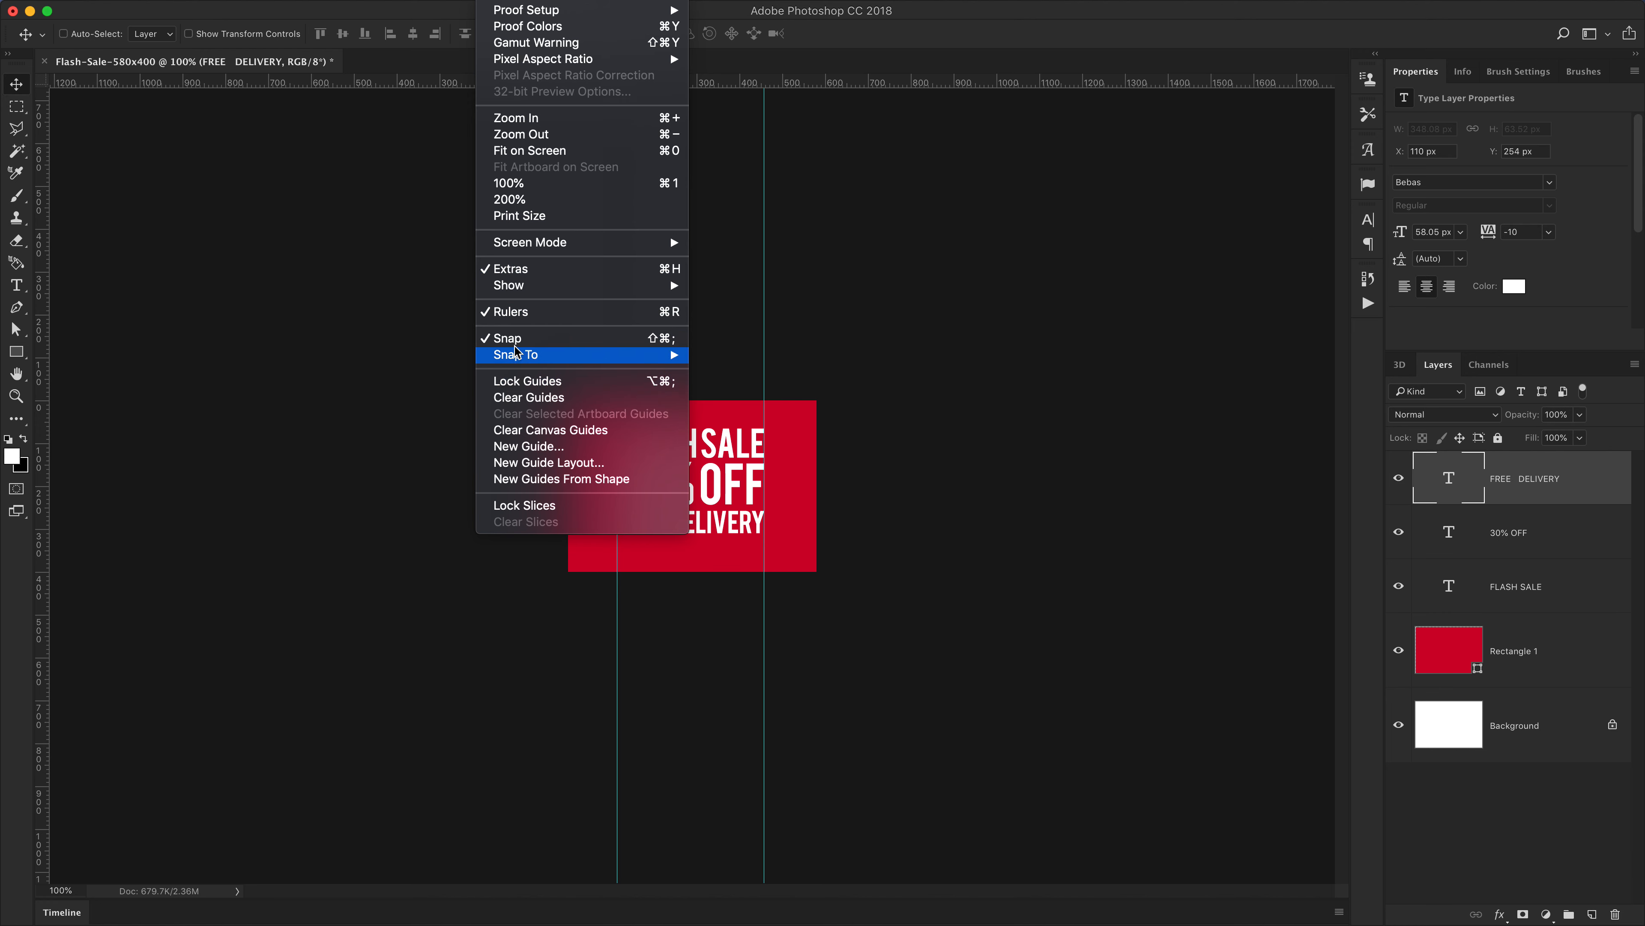
{"action": "mouse_move", "coordinate": [519, 286]}
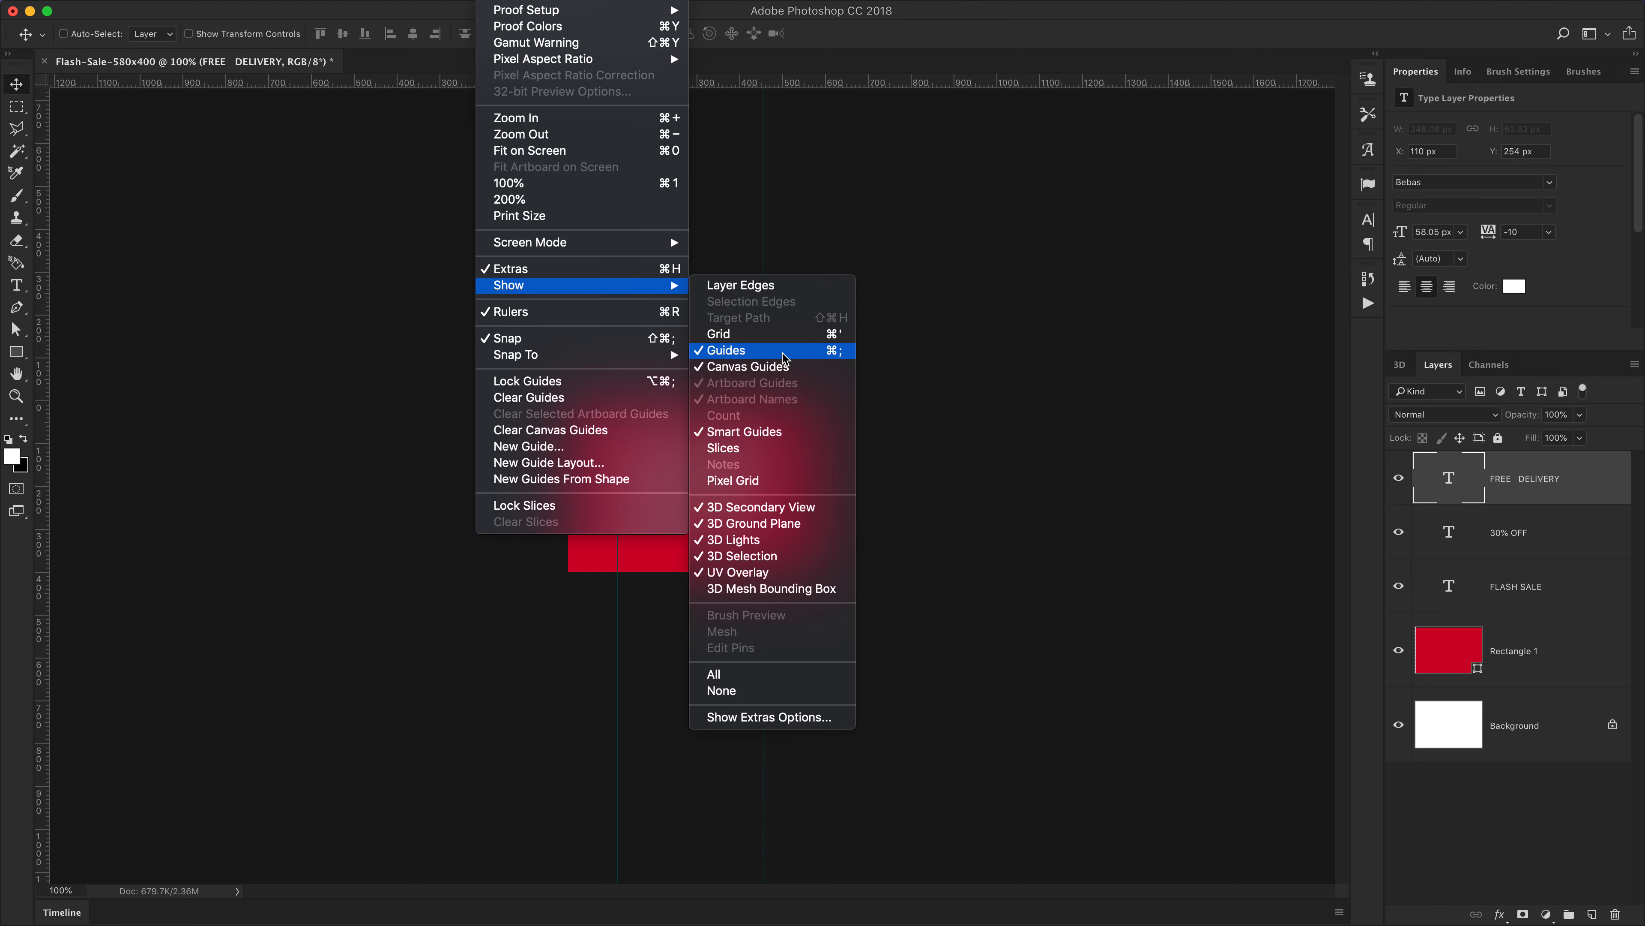
{"action": "left_click", "coordinate": [1056, 276]}
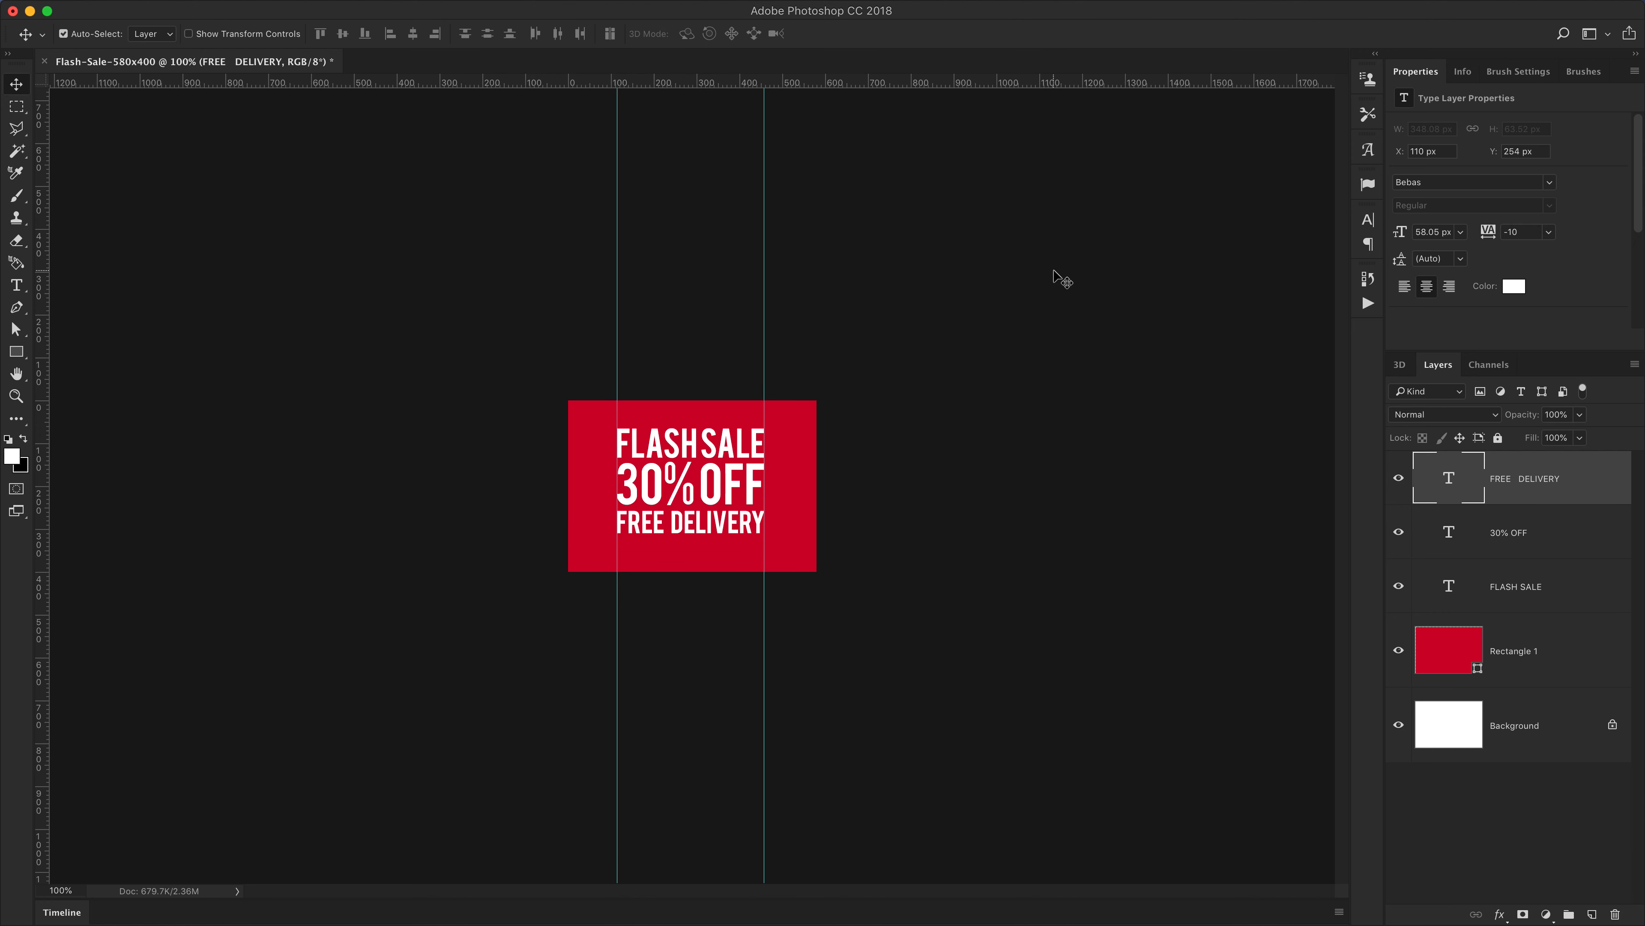
{"action": "key", "text": "super+semicolon"}
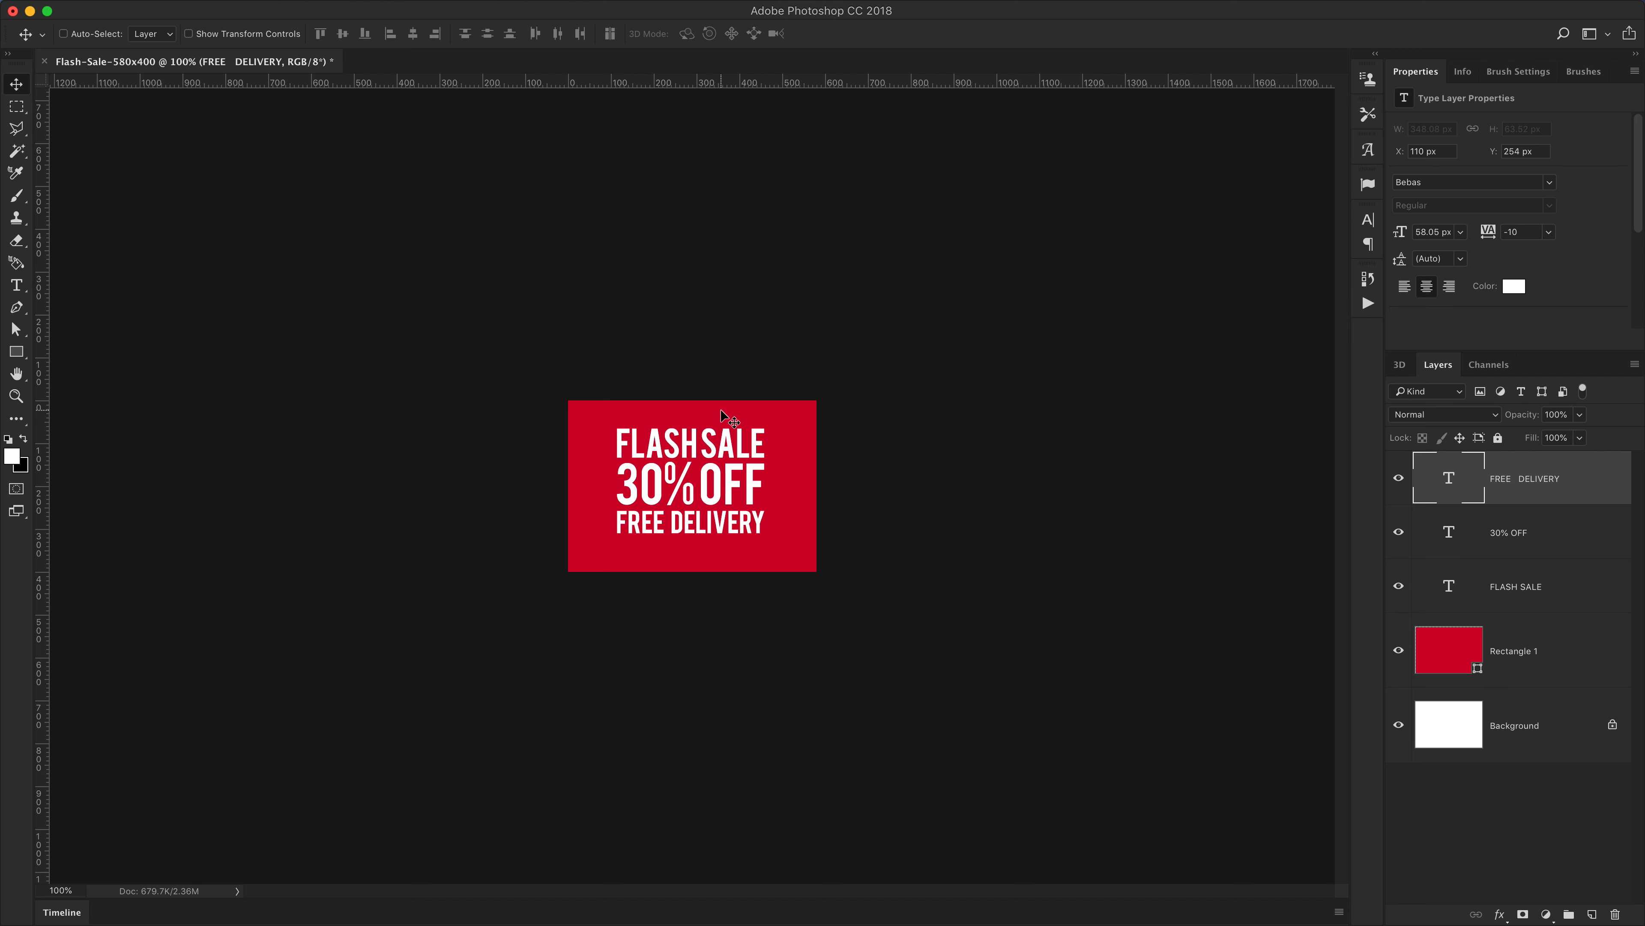
{"action": "key", "text": "super"}
{"action": "key", "text": "super+r"}
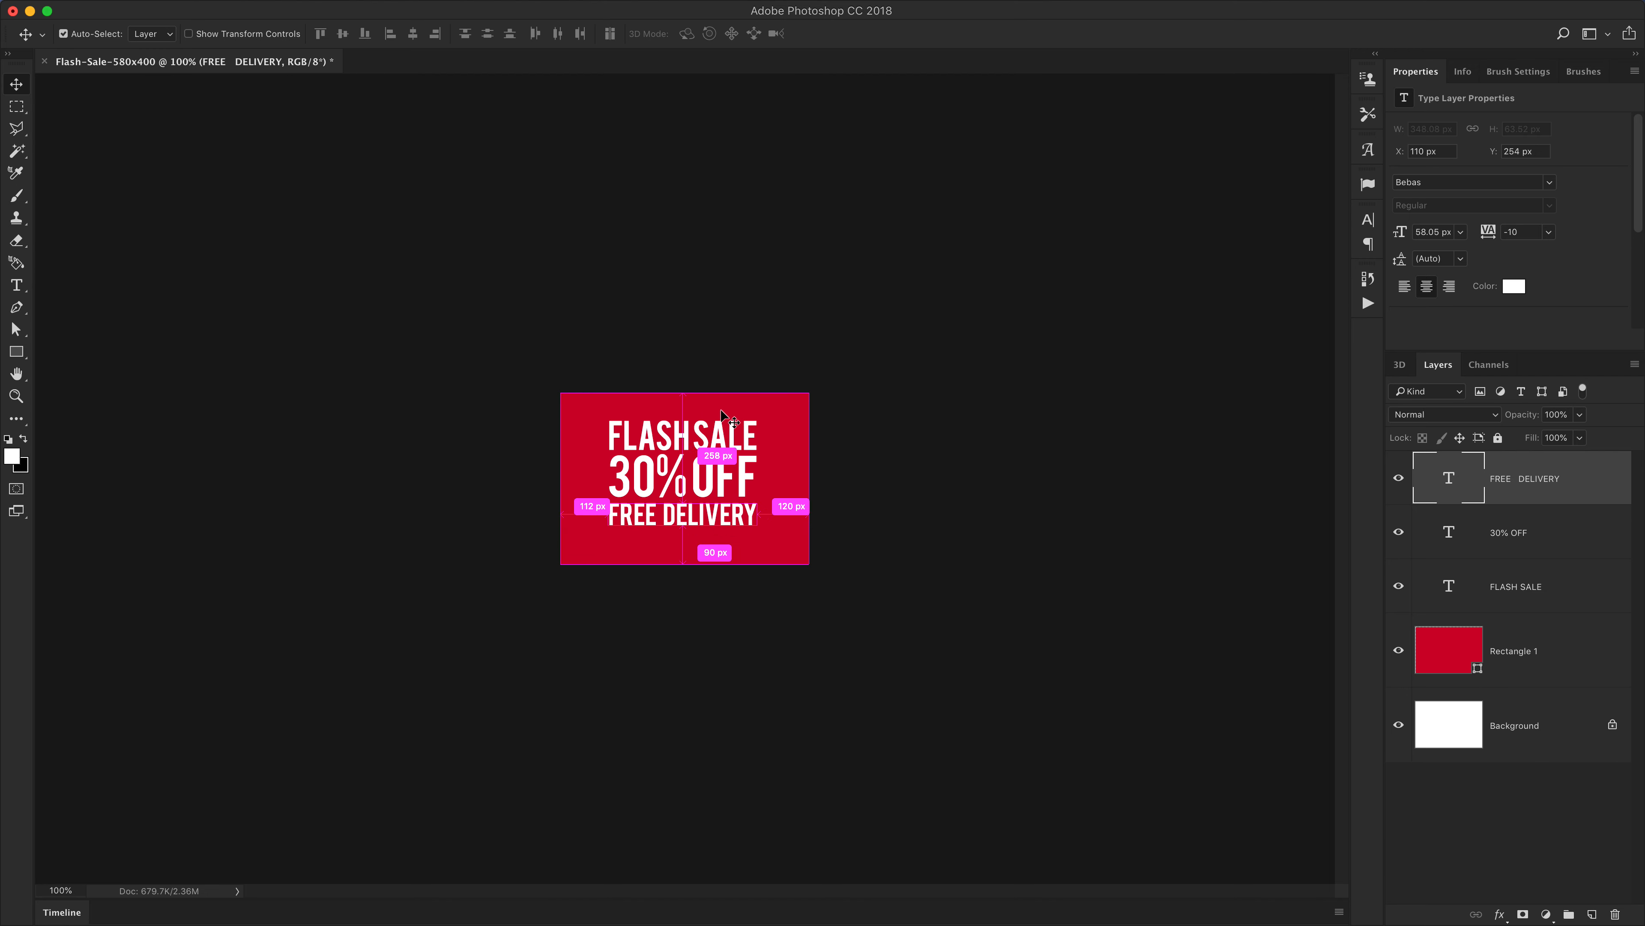
{"action": "key", "text": "super+plus"}
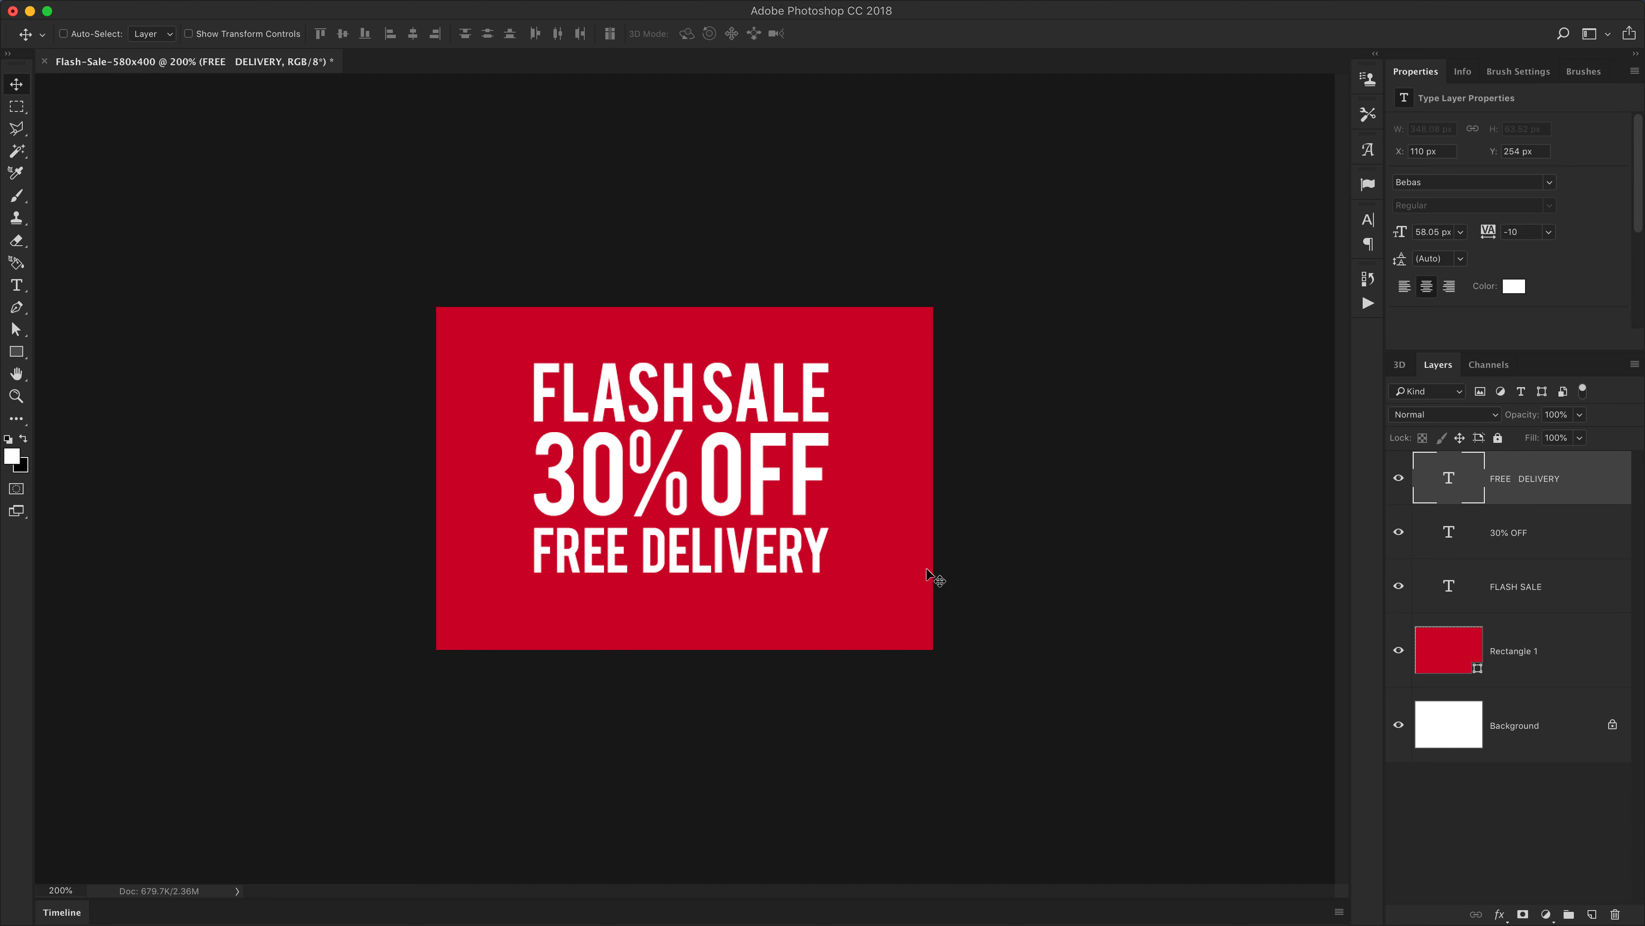
Select the three text layers together and scale them down so the text block moves up and leaves room below
{"action": "left_click", "coordinate": [1524, 598], "text": "shift"}
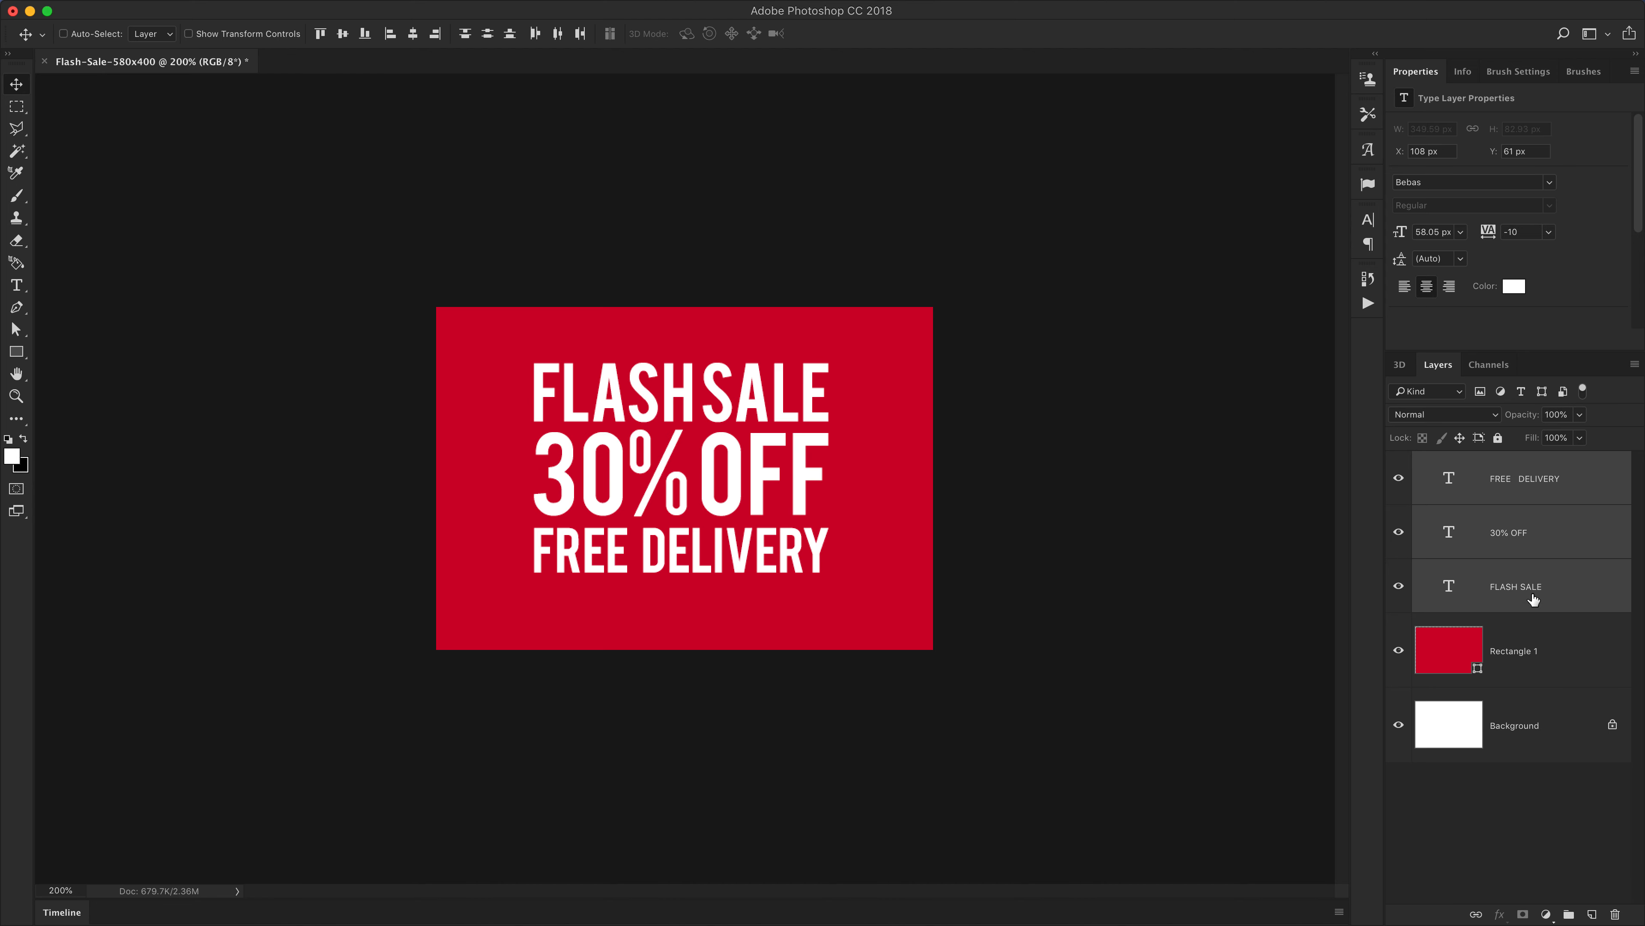
{"action": "left_click", "coordinate": [1525, 479]}
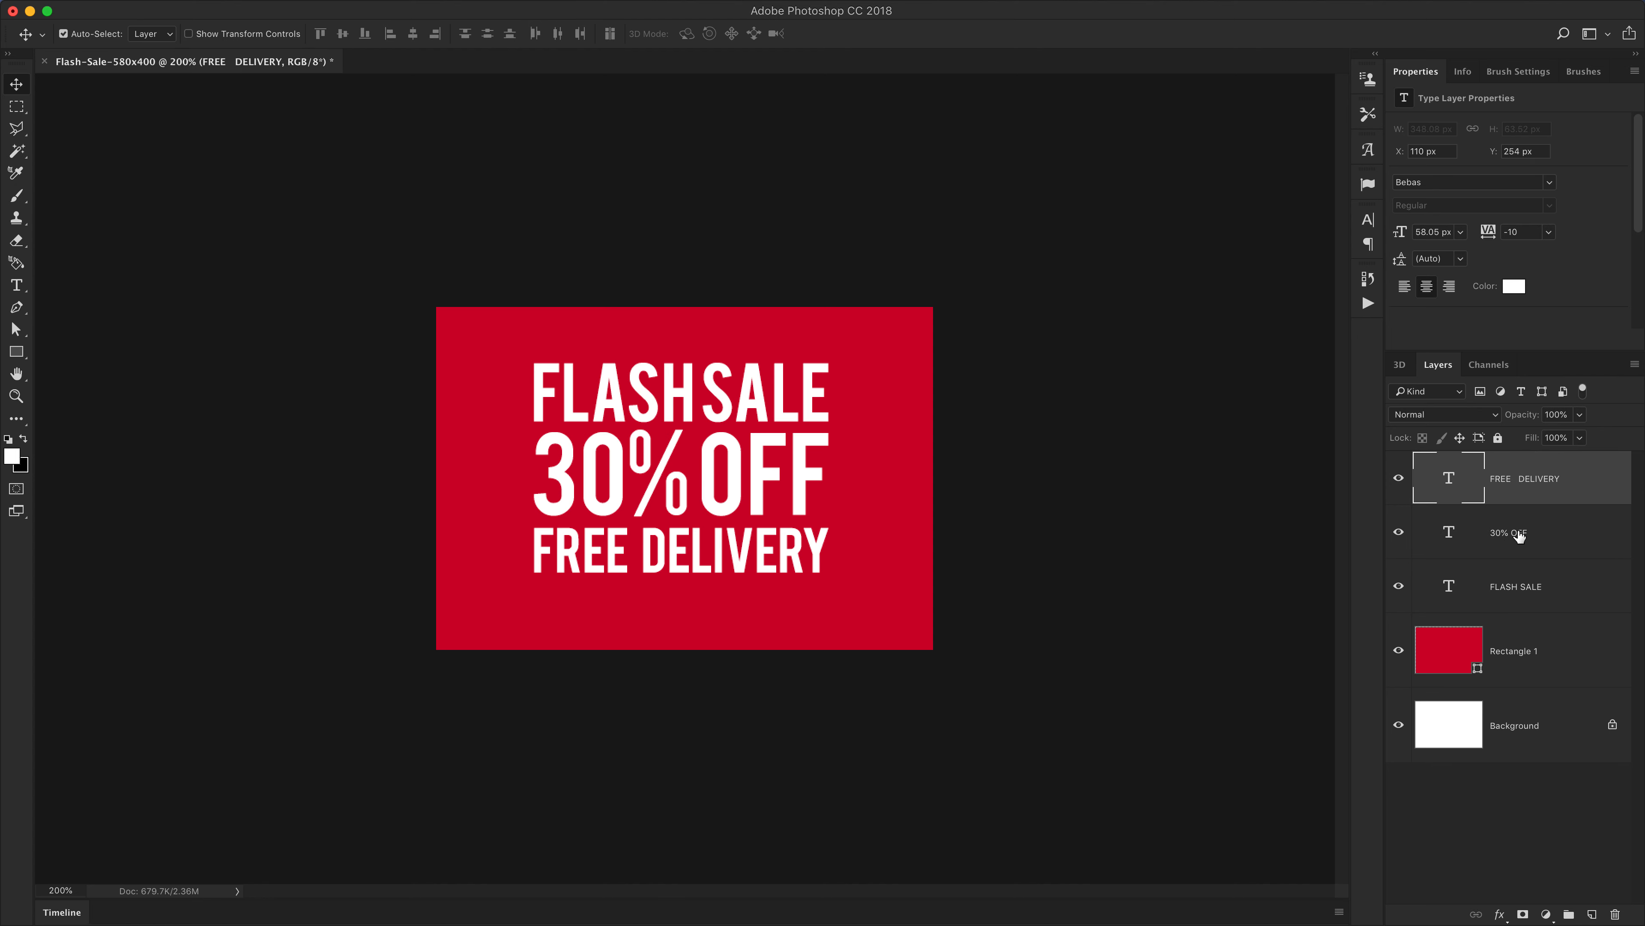
{"action": "left_click", "coordinate": [1519, 535], "text": "shift"}
{"action": "left_click", "coordinate": [1524, 590], "text": "shift"}
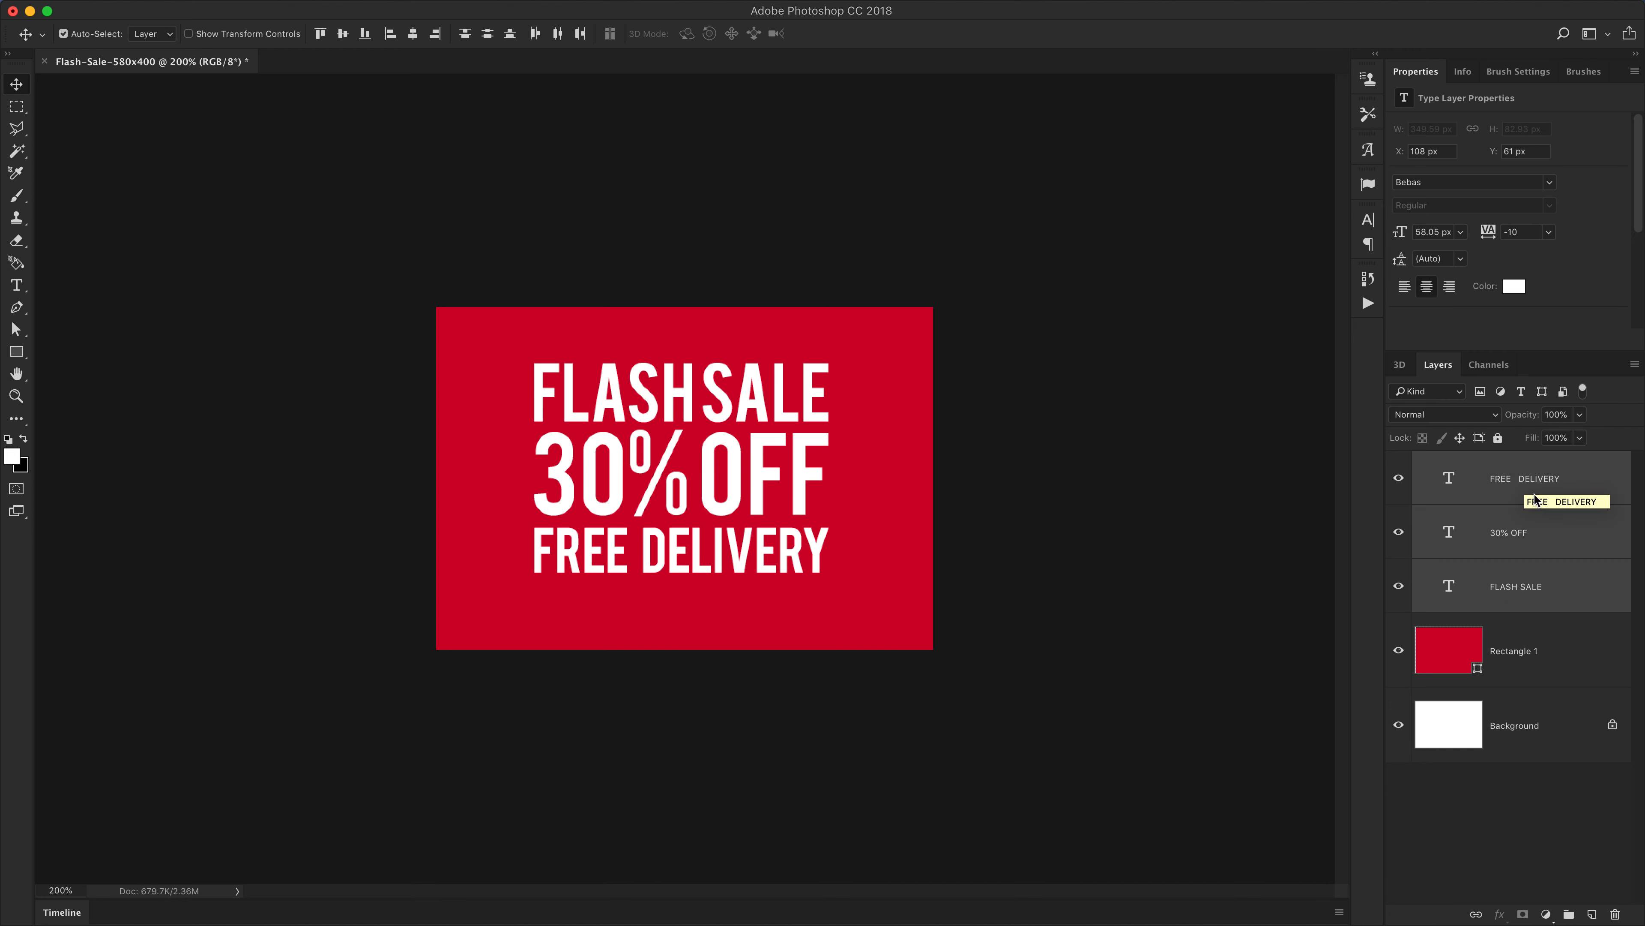
{"action": "key", "text": "super+t"}
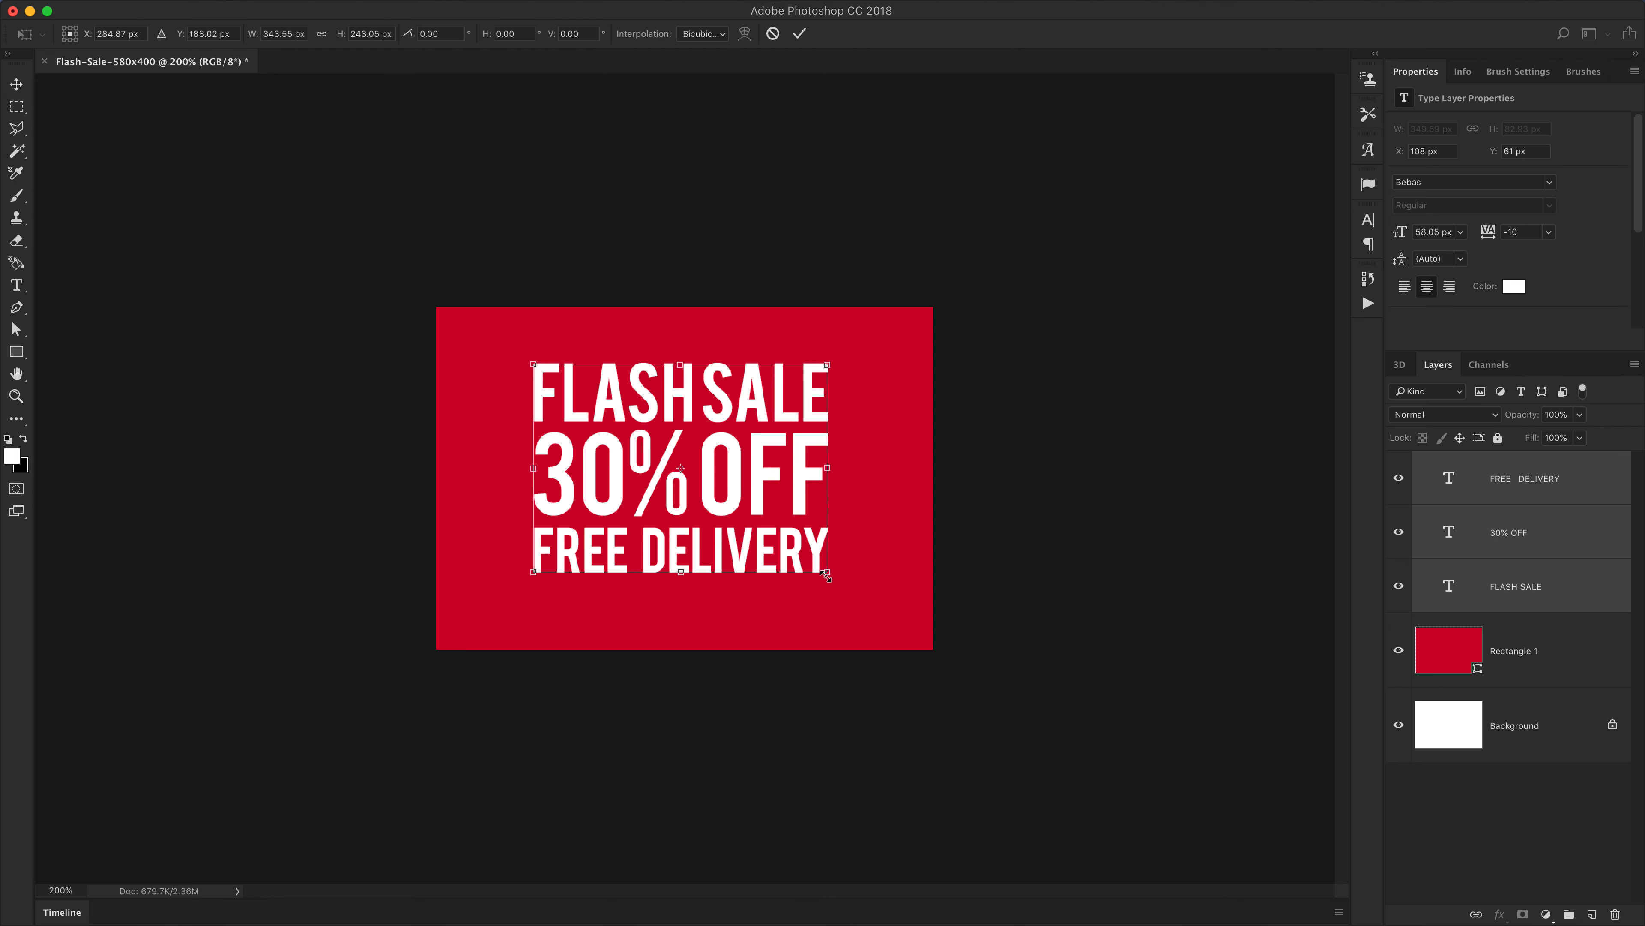
{"action": "left_click_drag", "start_coordinate": [828, 574], "coordinate": [798, 484]}
{"action": "key", "text": "super+plus"}
{"action": "key", "text": "Return"}
{"action": "key", "text": "super+minus"}
{"action": "key", "text": "super+minus"}
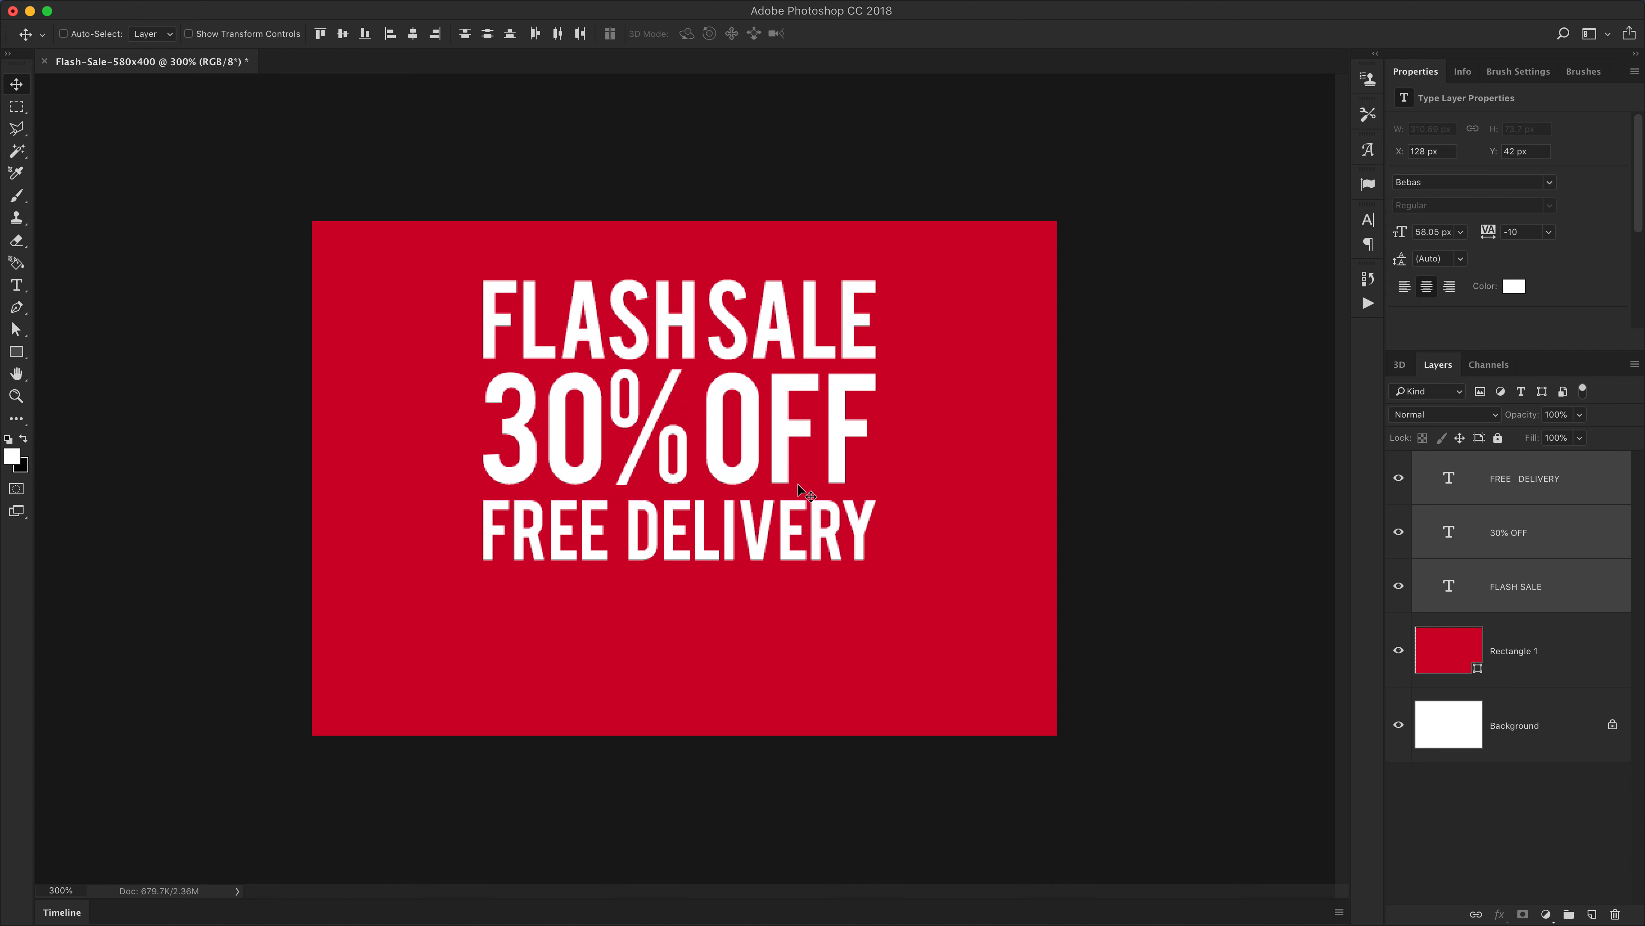
Try drawing a rectangle below the text on a new empty layer, then undo it
{"action": "left_click", "coordinate": [1534, 485]}
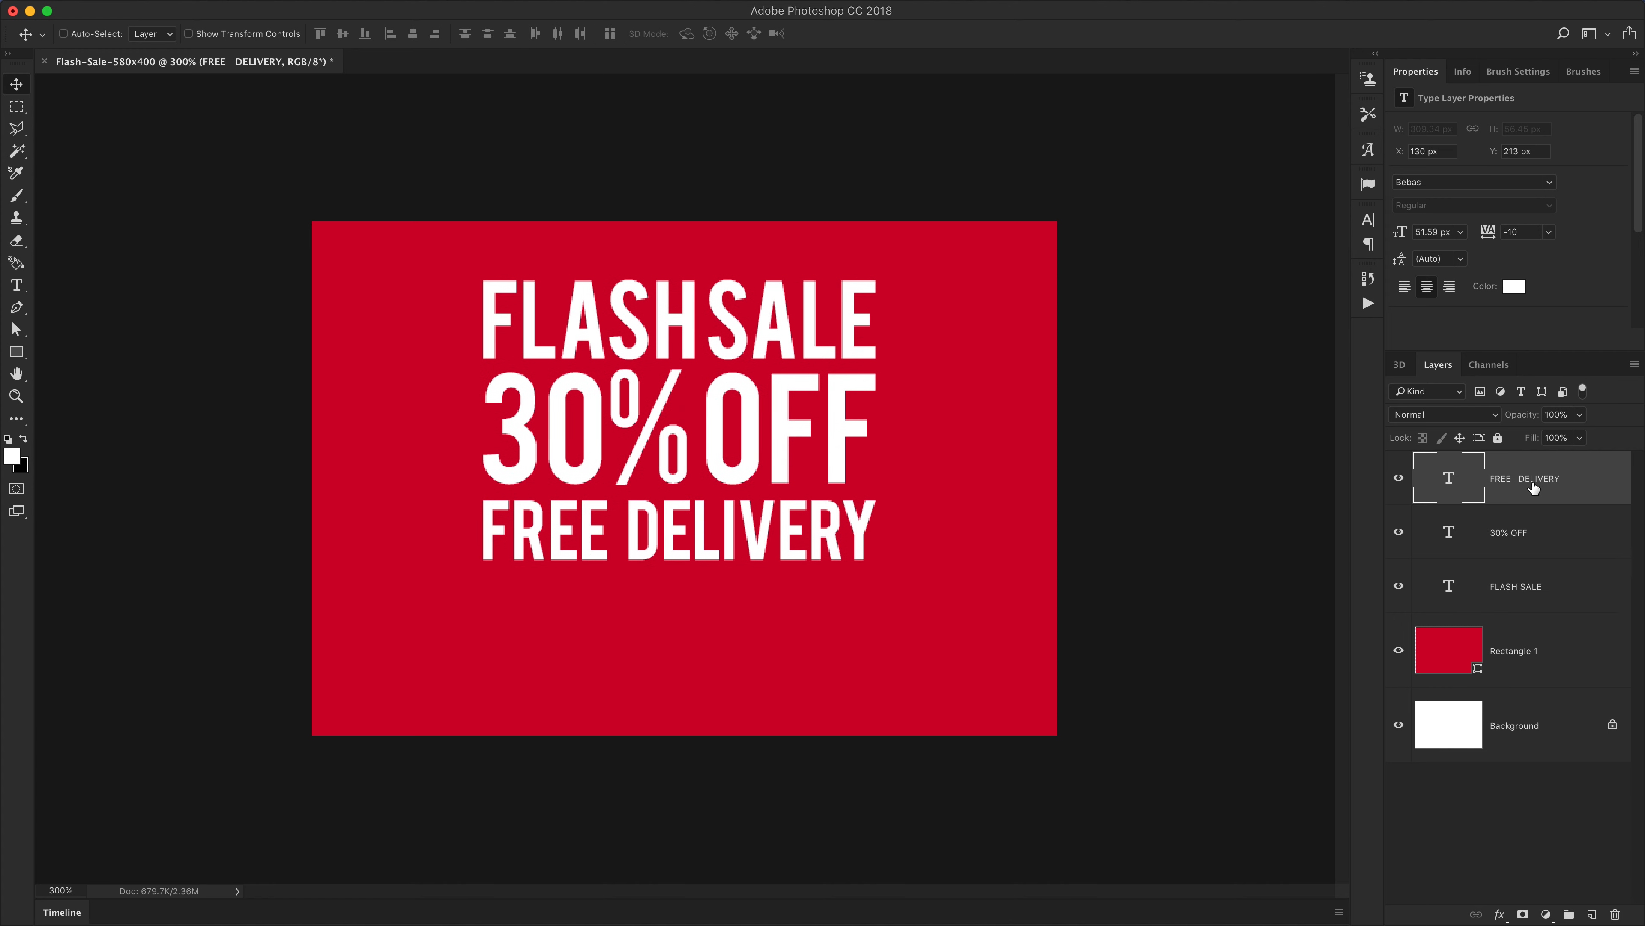
{"action": "left_click", "coordinate": [1591, 912]}
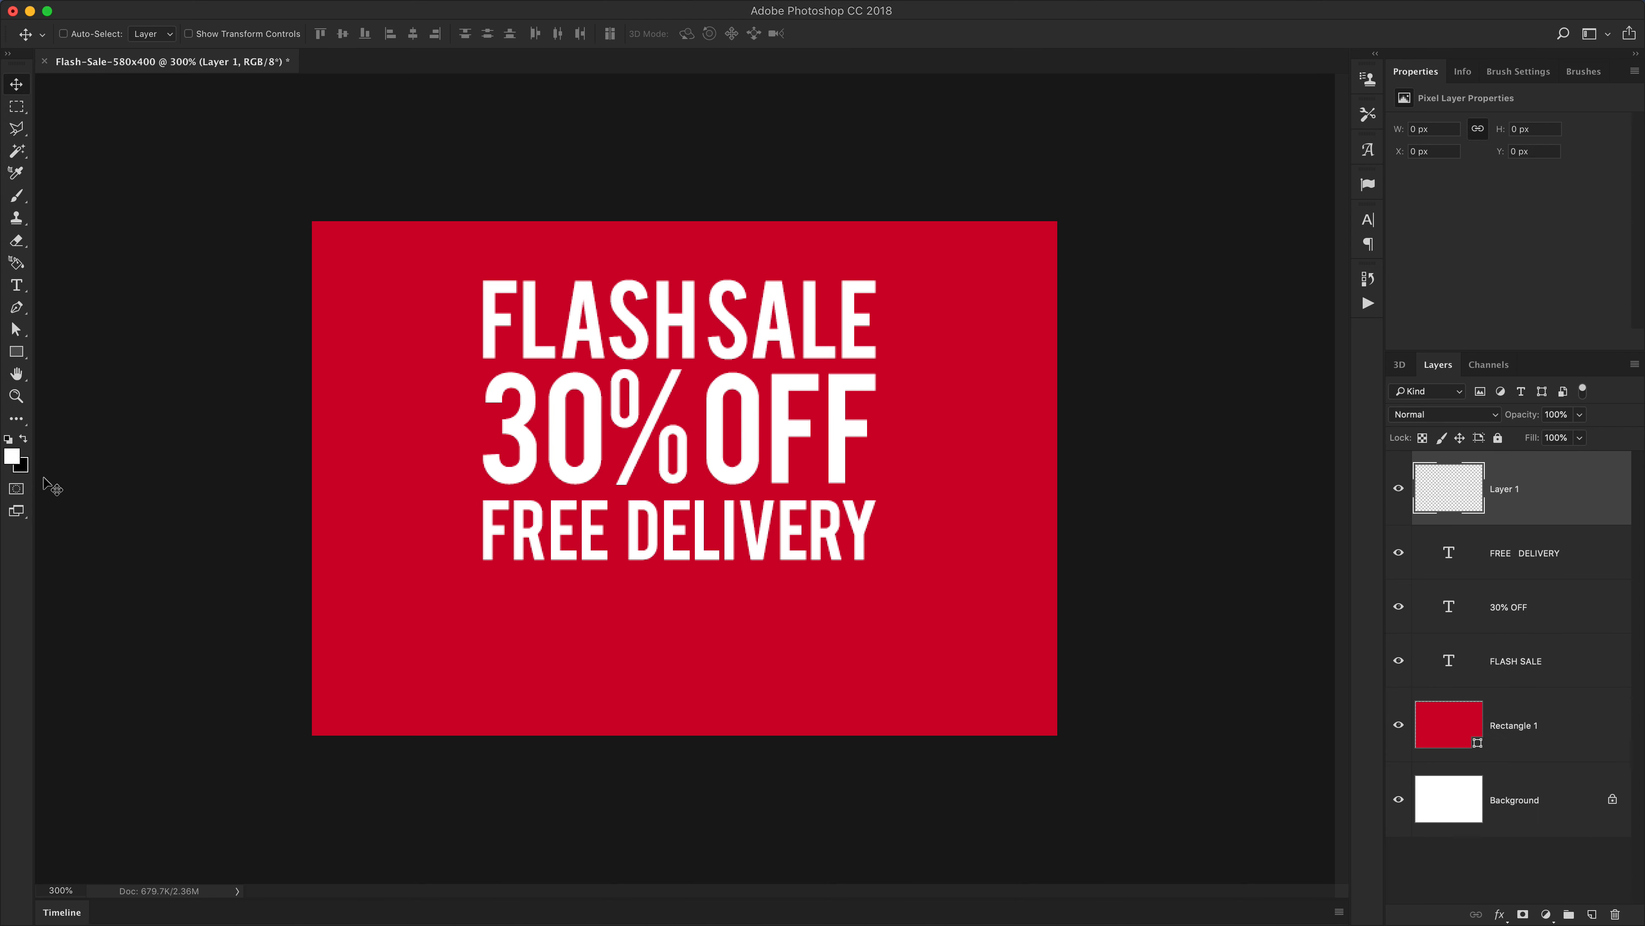
{"action": "left_click", "coordinate": [19, 355]}
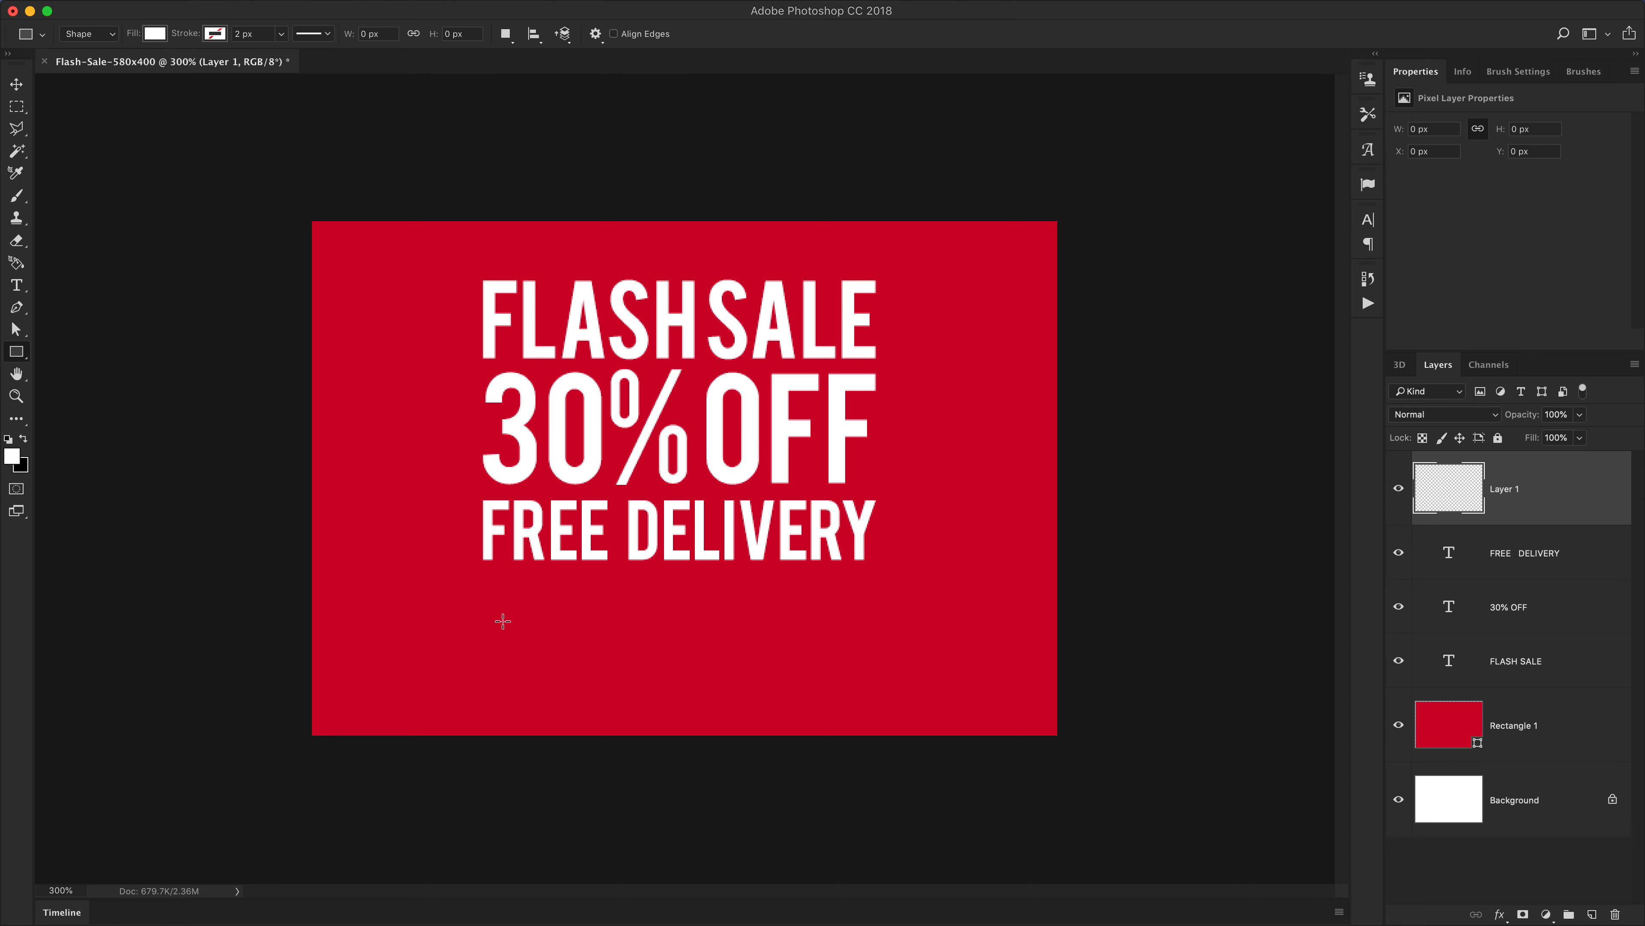
{"action": "left_click_drag", "start_coordinate": [481, 595], "coordinate": [871, 701]}
{"action": "key", "text": "alt"}
{"action": "key", "text": "super+z"}
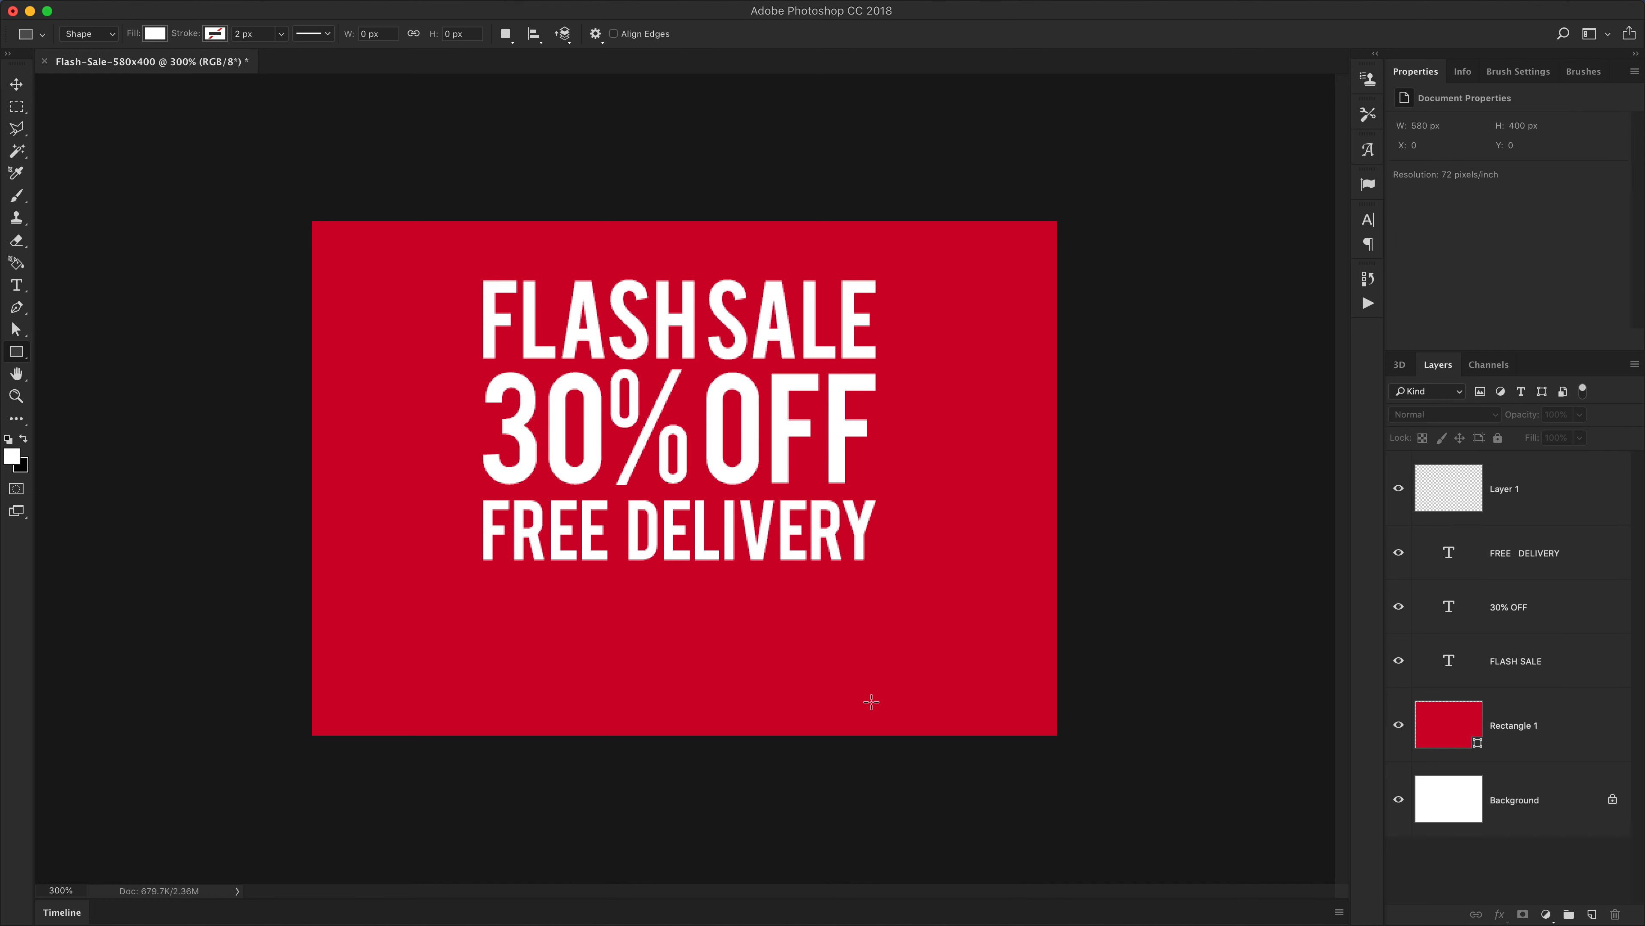
Show the guides and move both vertical guides onto the left and right edges of the scaled text
{"action": "key", "text": "super+semicolon"}
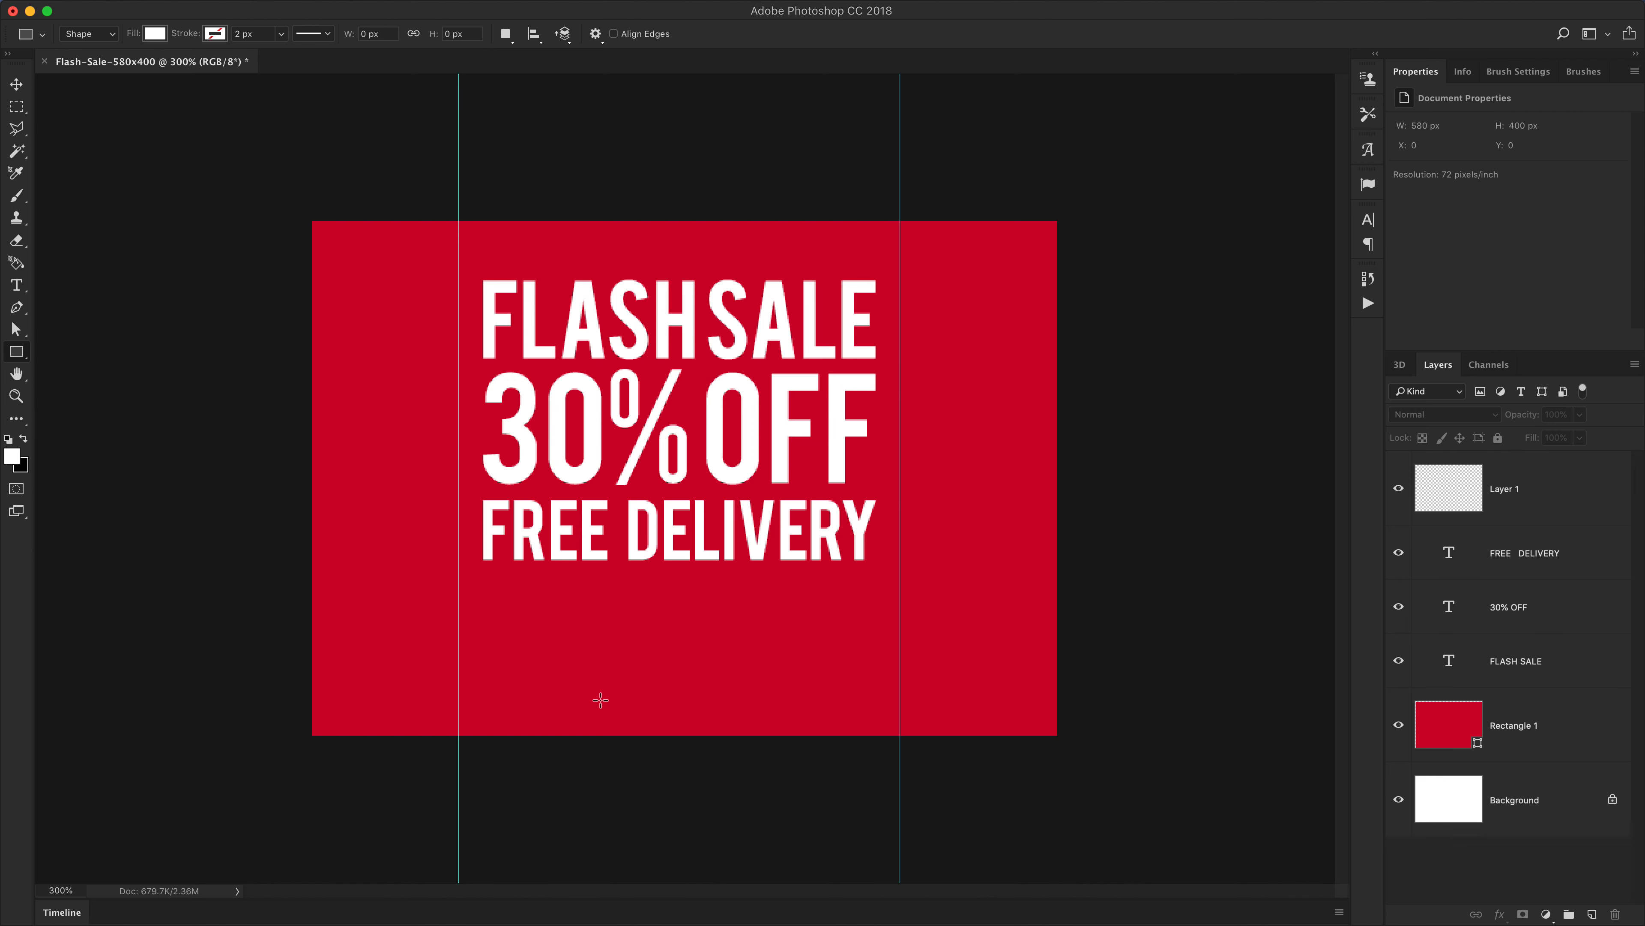
{"action": "key", "text": "v"}
{"action": "left_click_drag", "start_coordinate": [460, 457], "coordinate": [482, 452]}
{"action": "left_click_drag", "start_coordinate": [900, 526], "coordinate": [876, 562]}
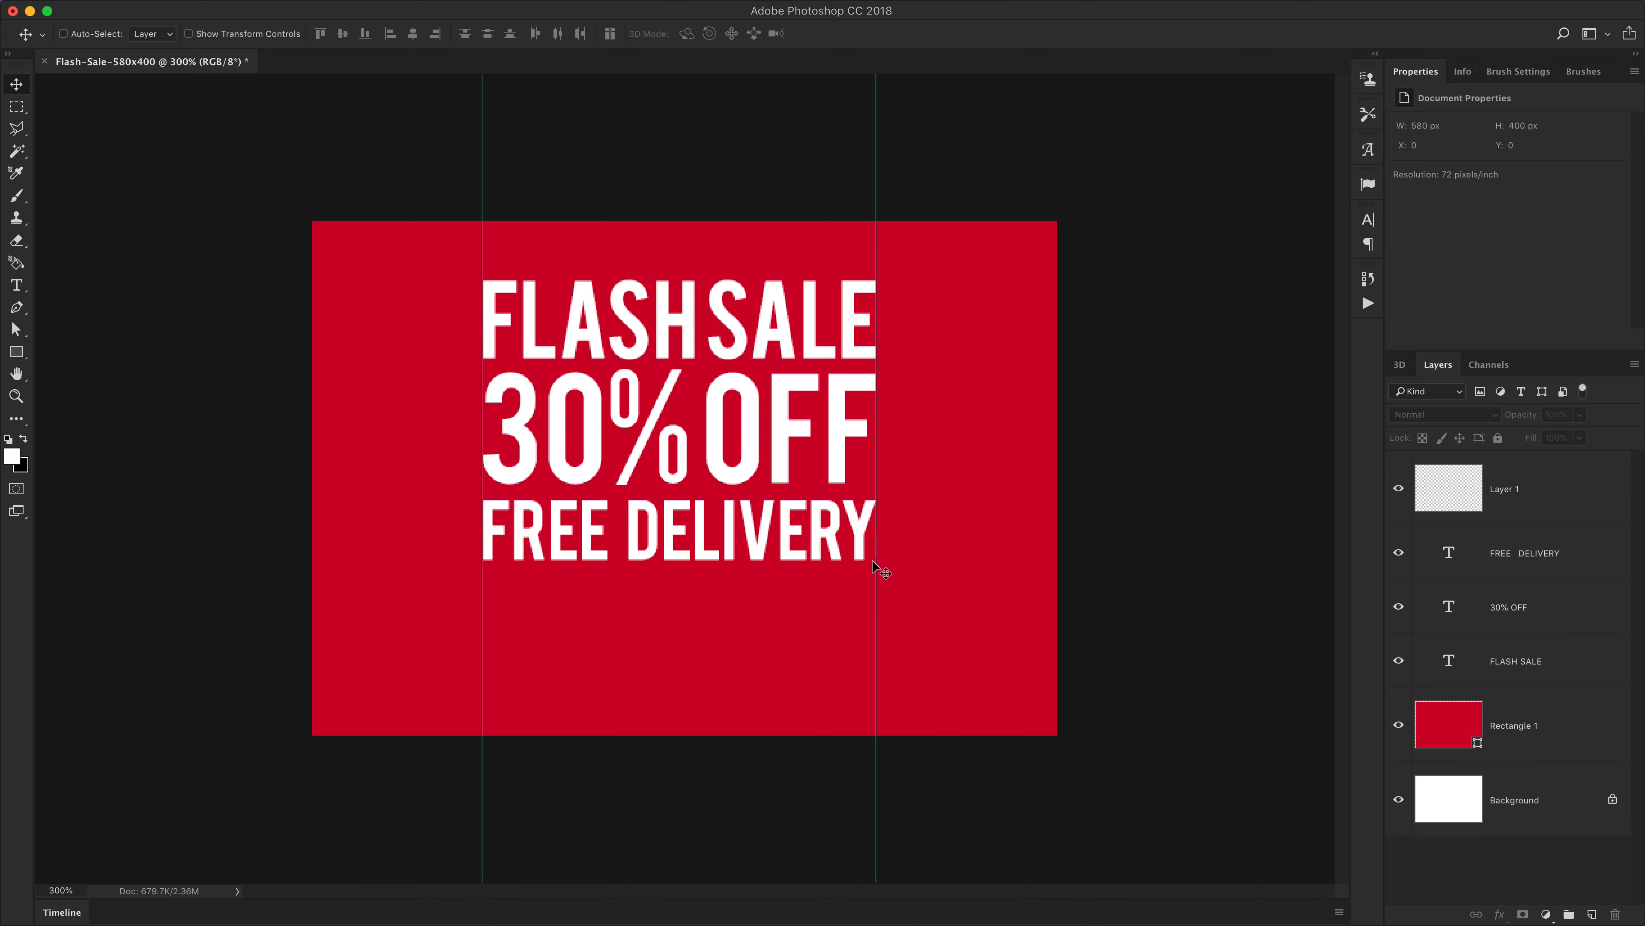
Draw a white rectangle about 306 × 60 px spanning between the guides below the text
{"action": "left_click", "coordinate": [18, 358]}
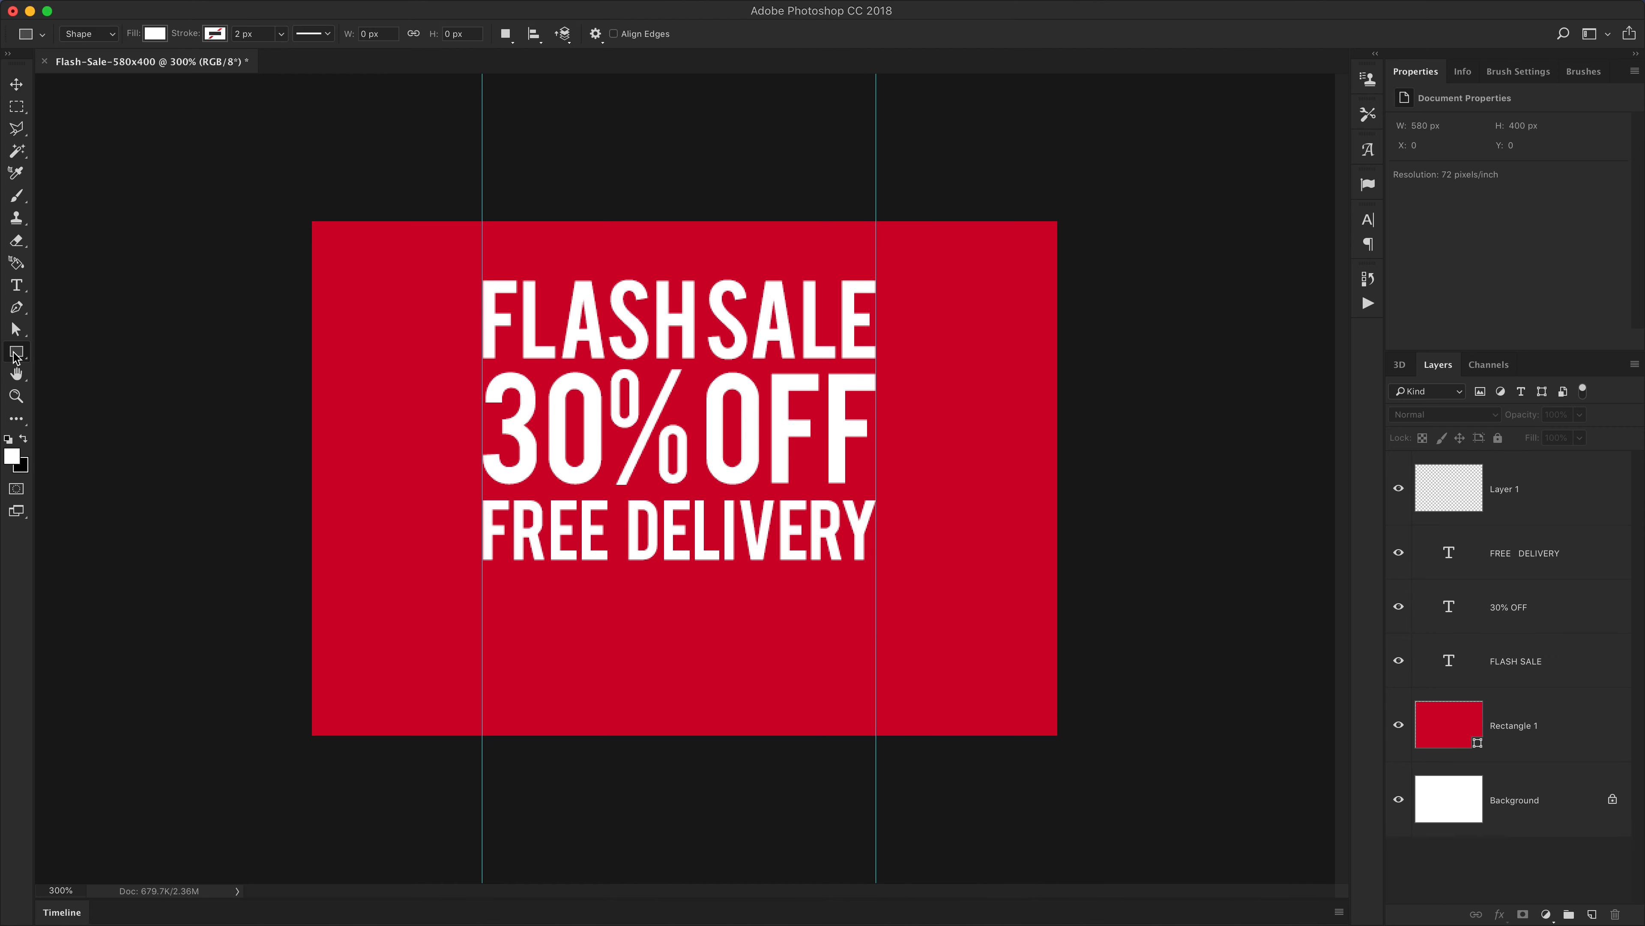
{"action": "left_click", "coordinate": [1516, 506]}
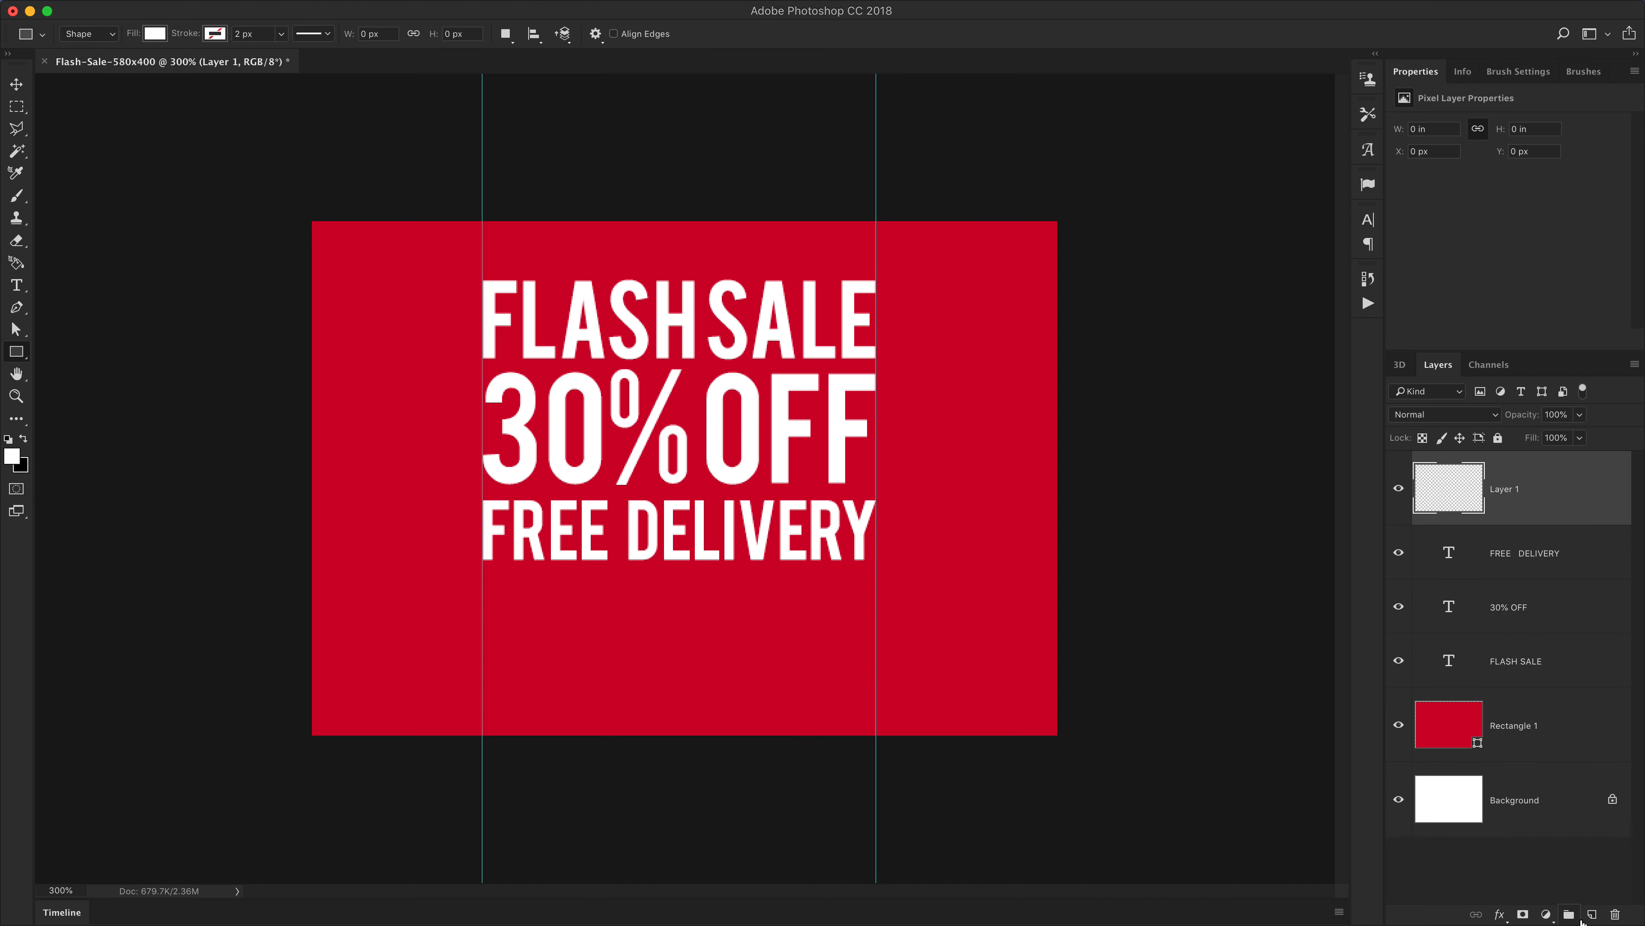
{"action": "left_click_drag", "start_coordinate": [481, 594], "coordinate": [875, 671]}
{"action": "key", "text": "v"}
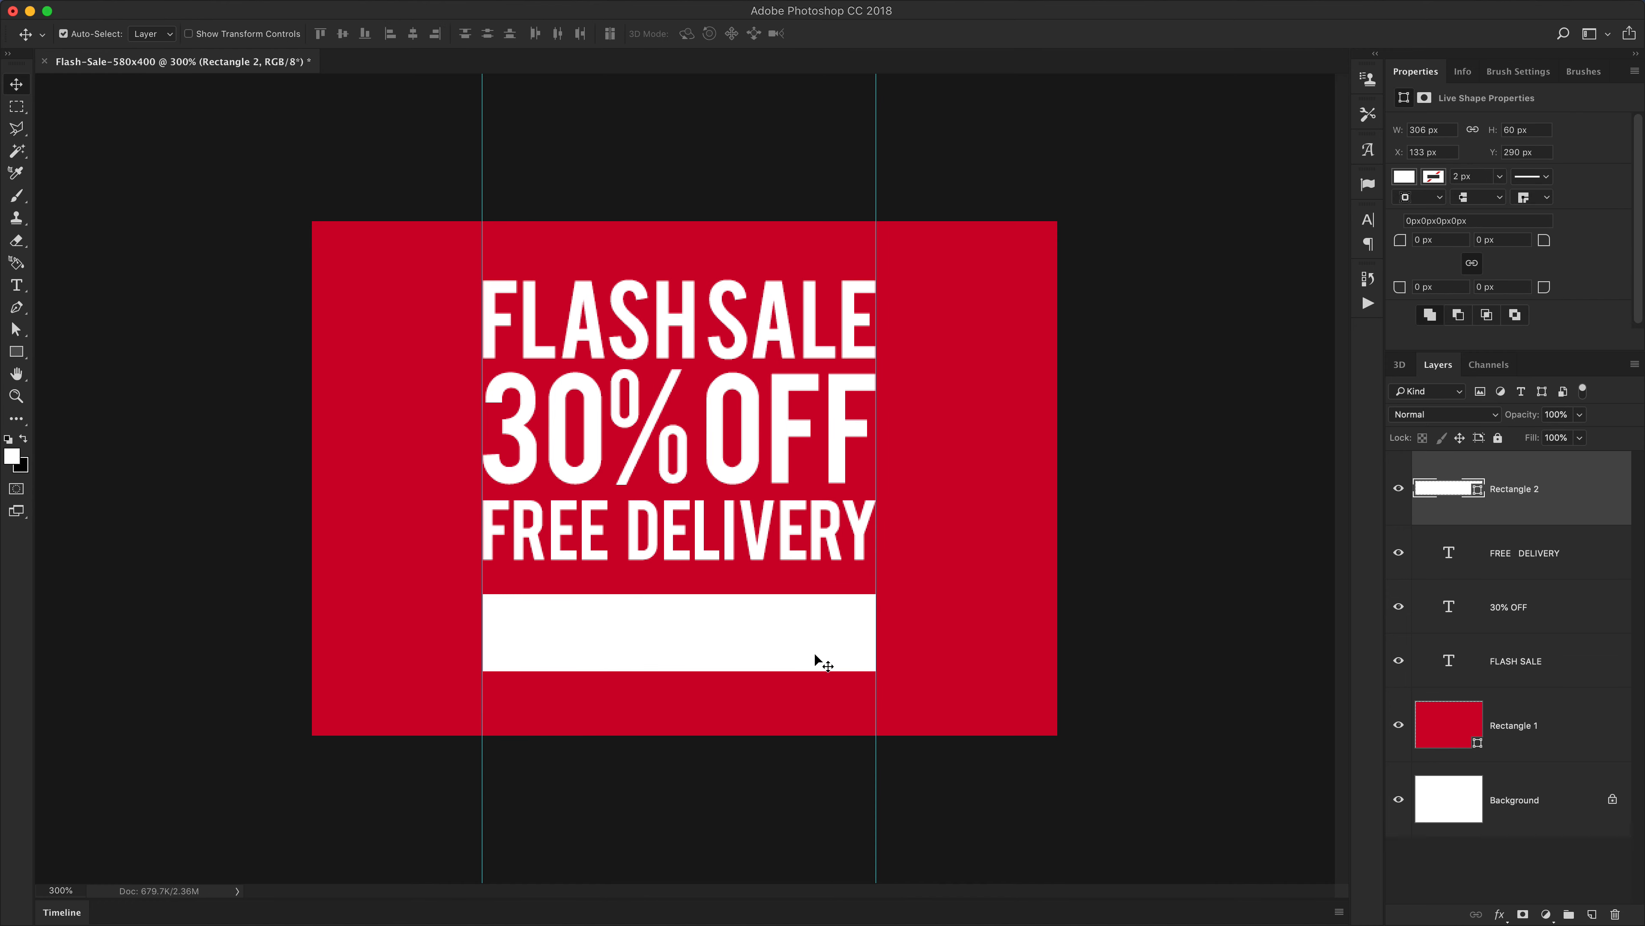
Hide the guides and nudge the white rectangle slightly lower on the banner
{"action": "key", "text": "super+h"}
{"action": "left_click", "coordinate": [728, 647], "text": "super"}
{"action": "left_click_drag", "start_coordinate": [727, 652], "coordinate": [728, 658]}
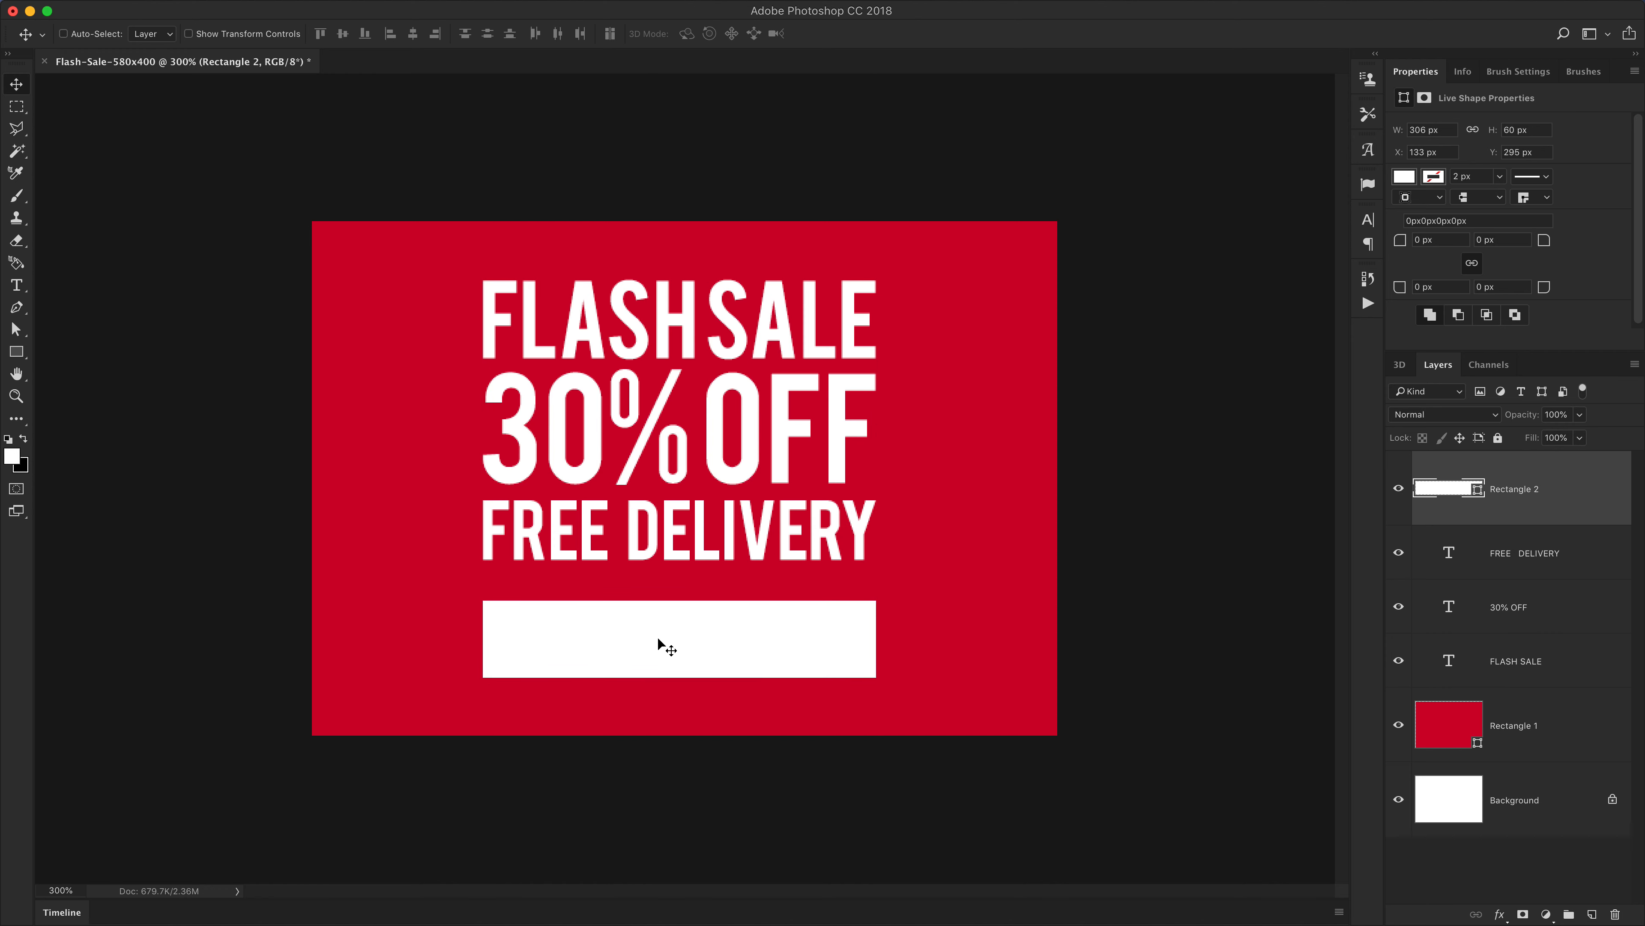
Round the white rectangle's corners to a 5 px radius
{"action": "key", "text": "a"}
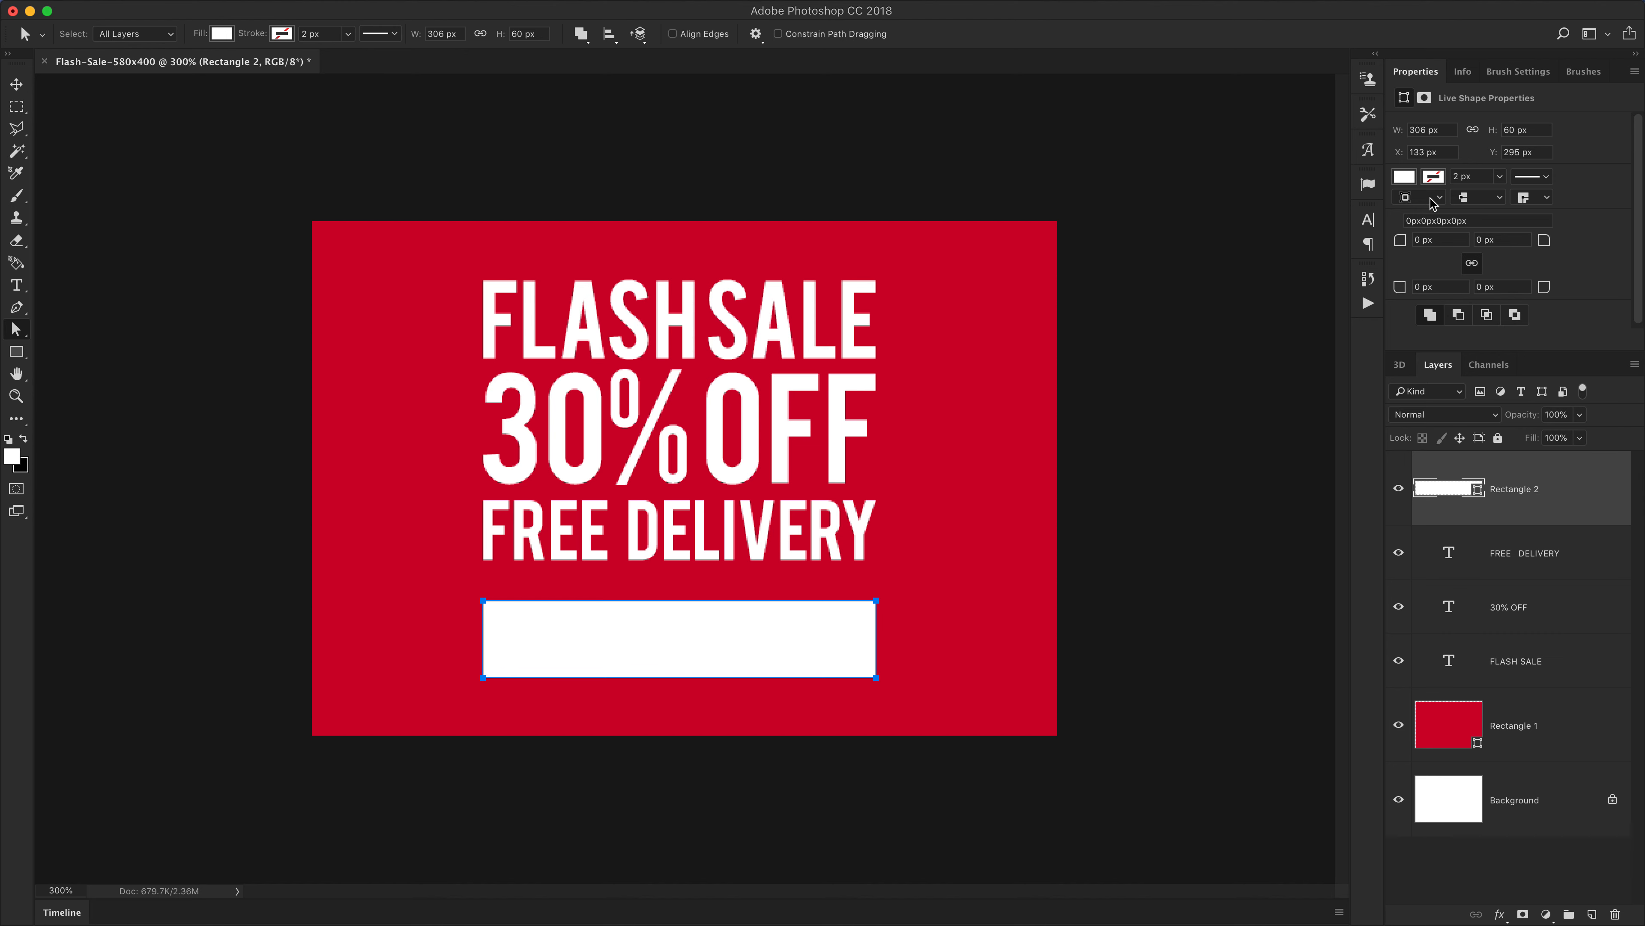
{"action": "left_click", "coordinate": [1442, 239]}
{"action": "type", "text": "10"}
{"action": "key", "text": "Return"}
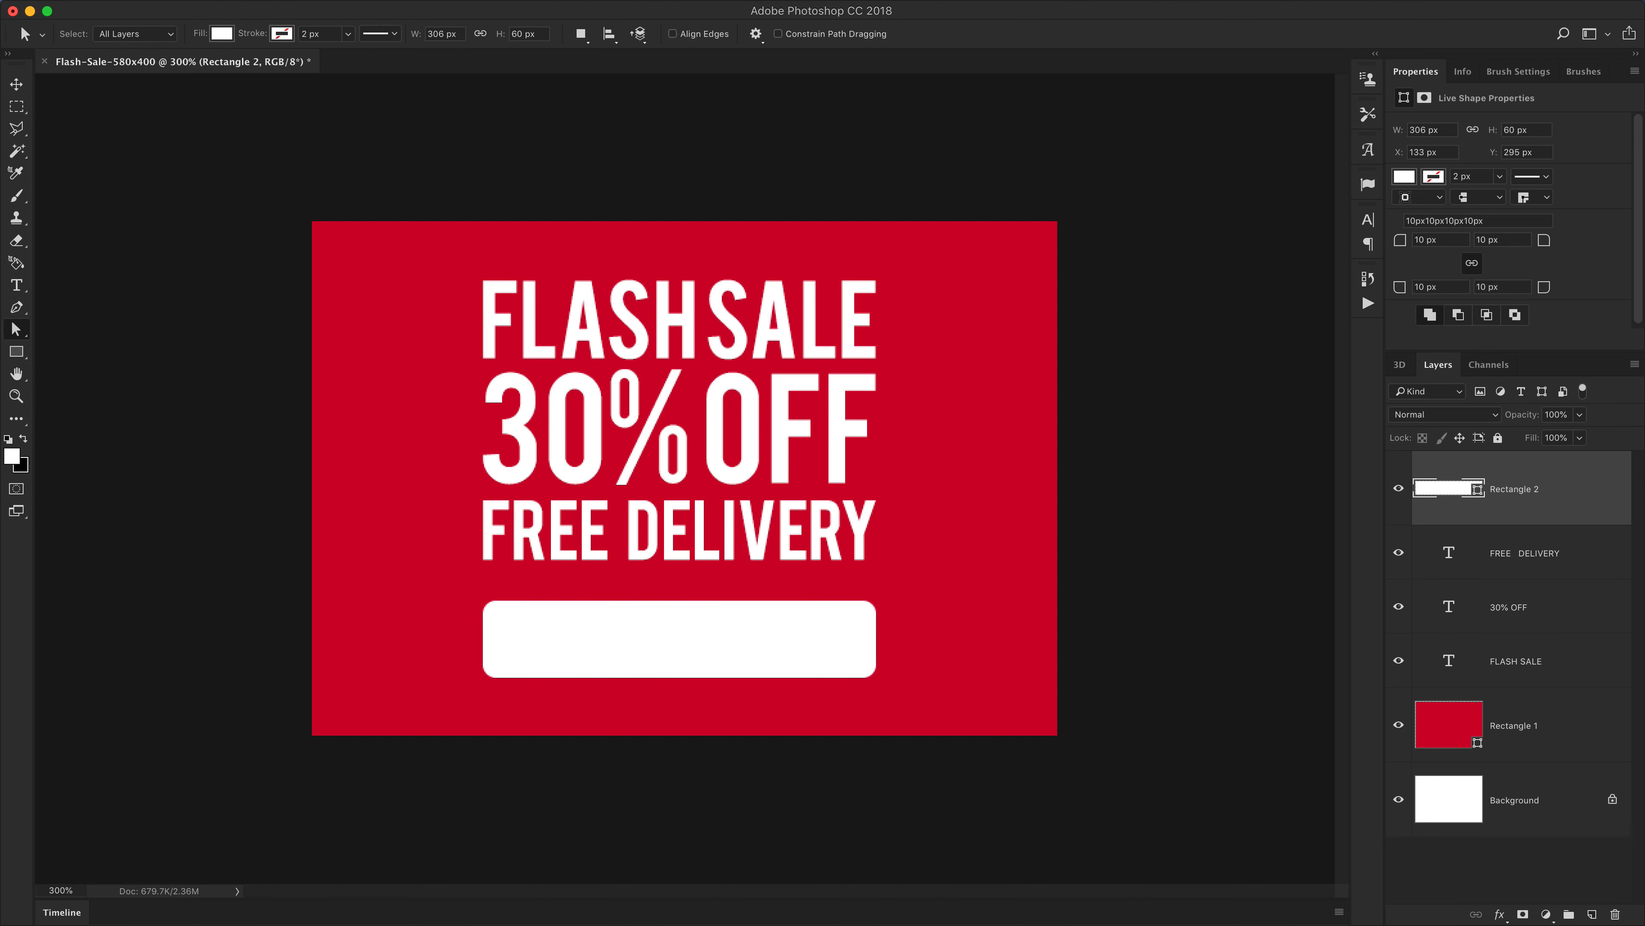
{"action": "left_click", "coordinate": [851, 623]}
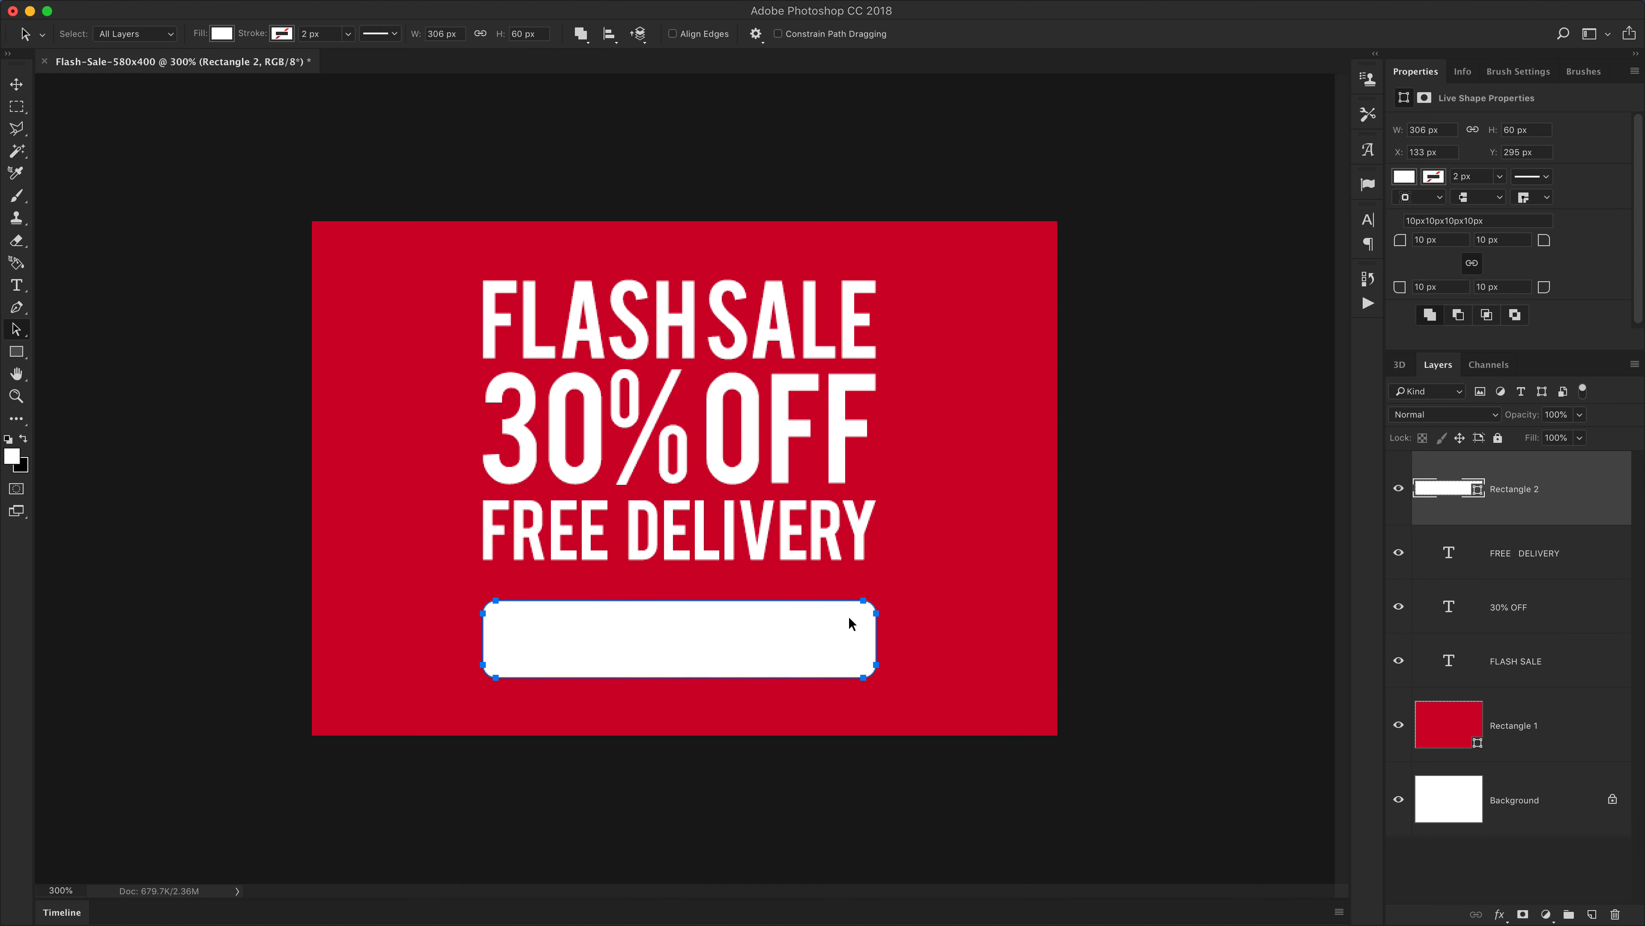
{"action": "left_click", "coordinate": [1404, 236]}
{"action": "type", "text": "5"}
{"action": "key", "text": "Return"}
Duplicate the FREE DELIVERY text down onto the white button and move the copy to the top of the layer stack
{"action": "key", "text": "super+1"}
{"action": "key", "text": "v"}
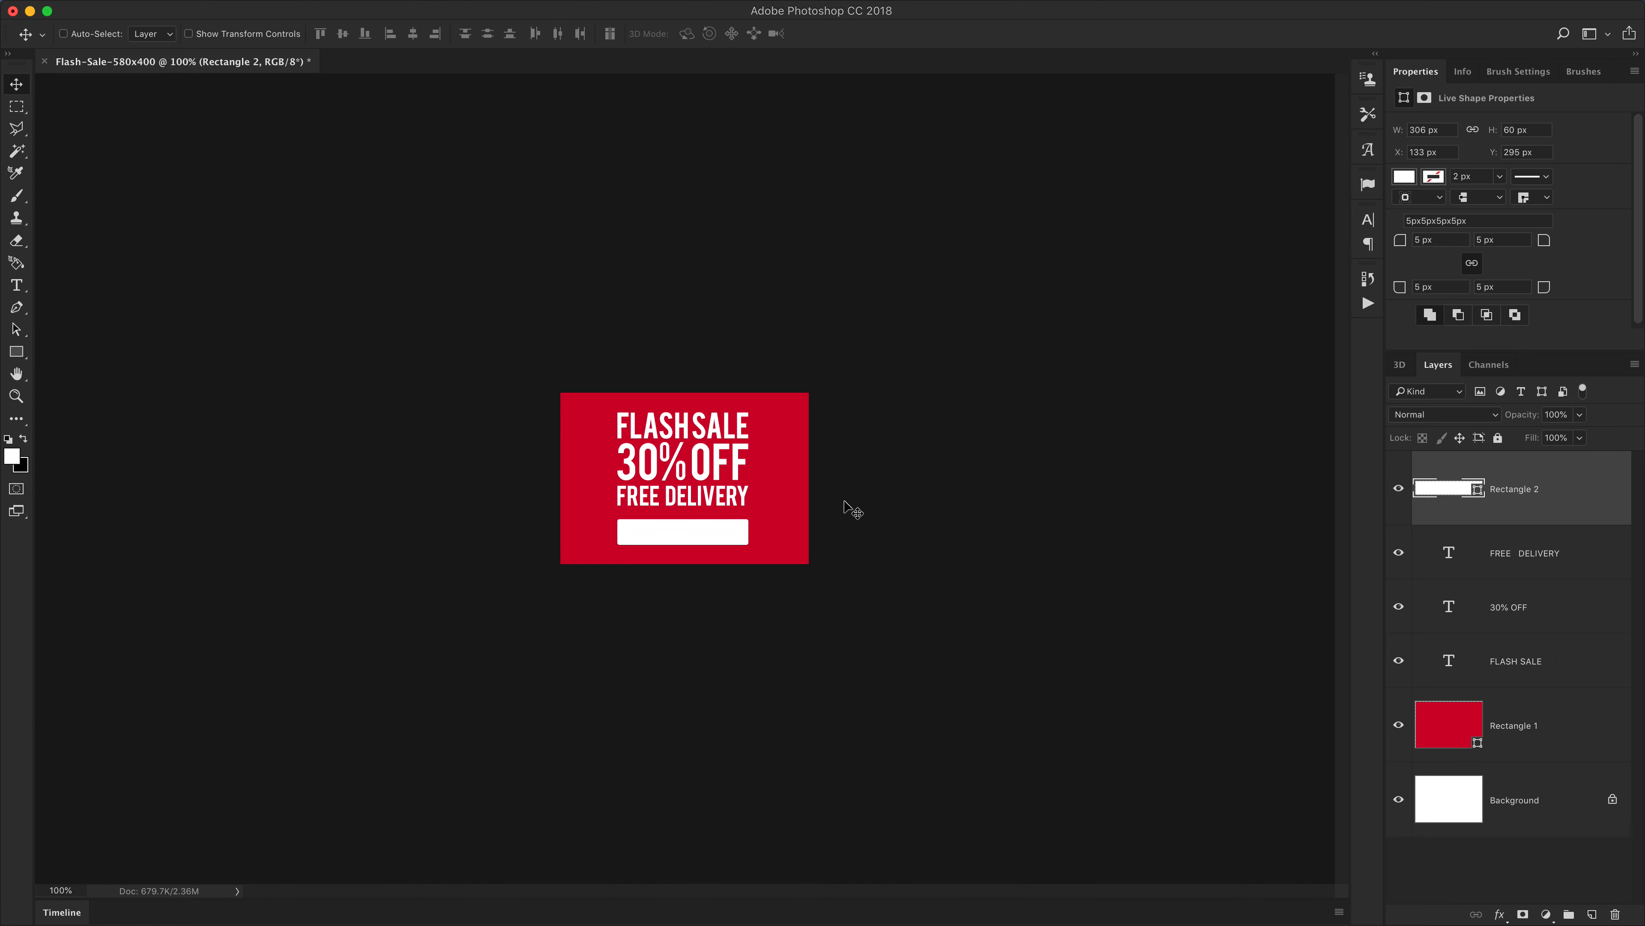
{"action": "key", "text": "super+equal"}
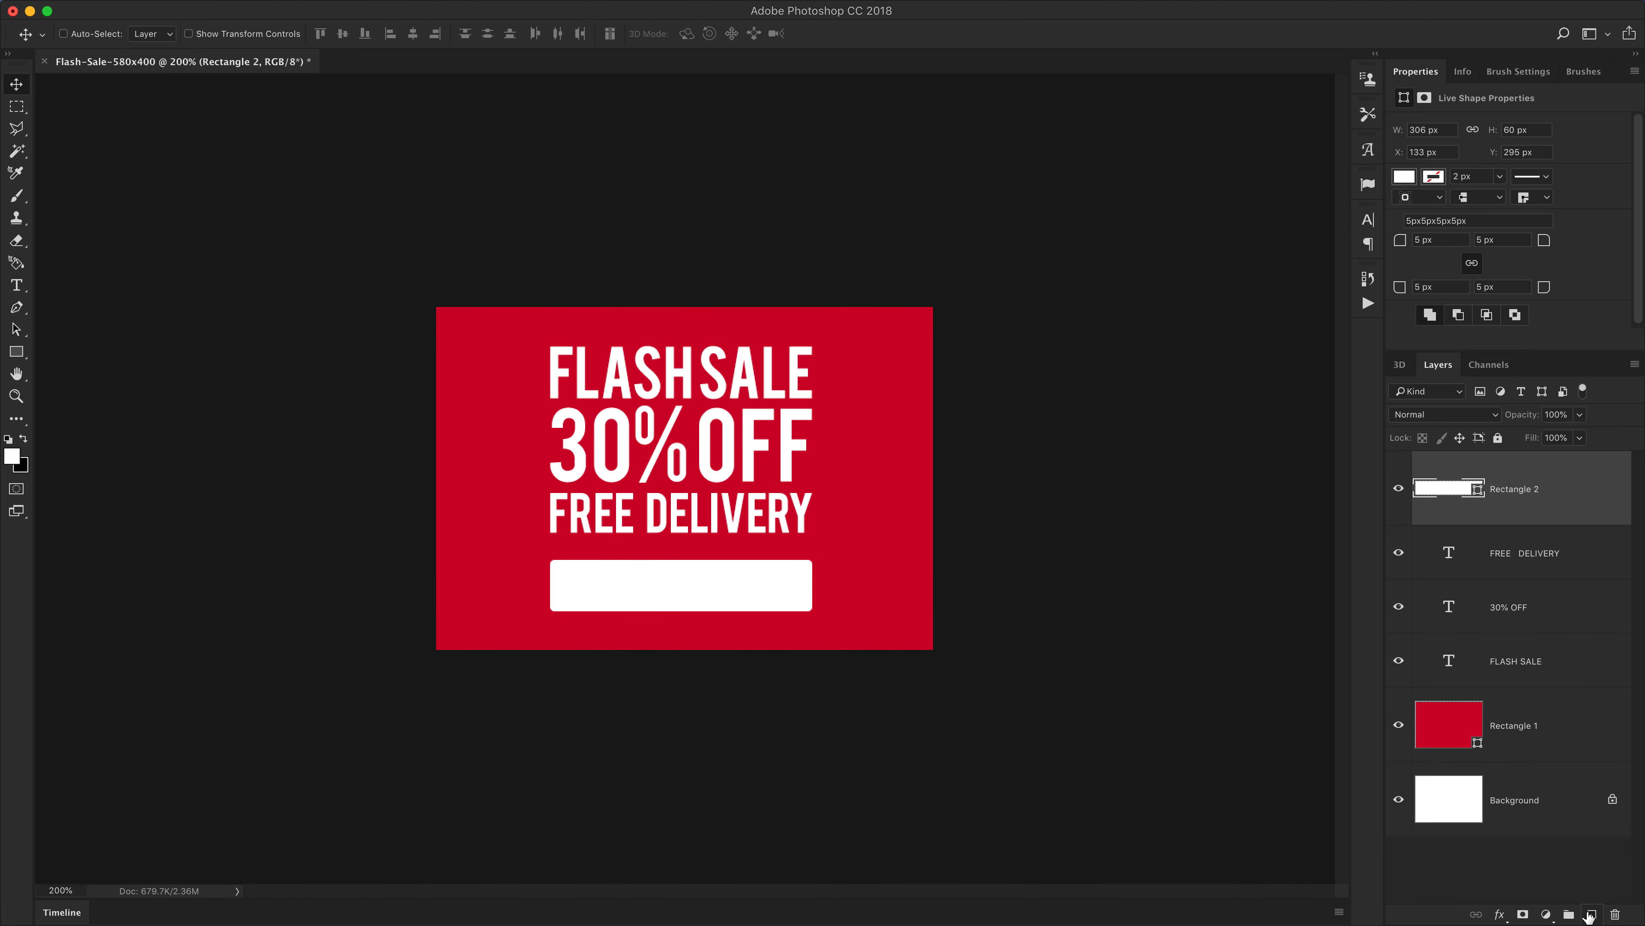
{"action": "key", "text": "super"}
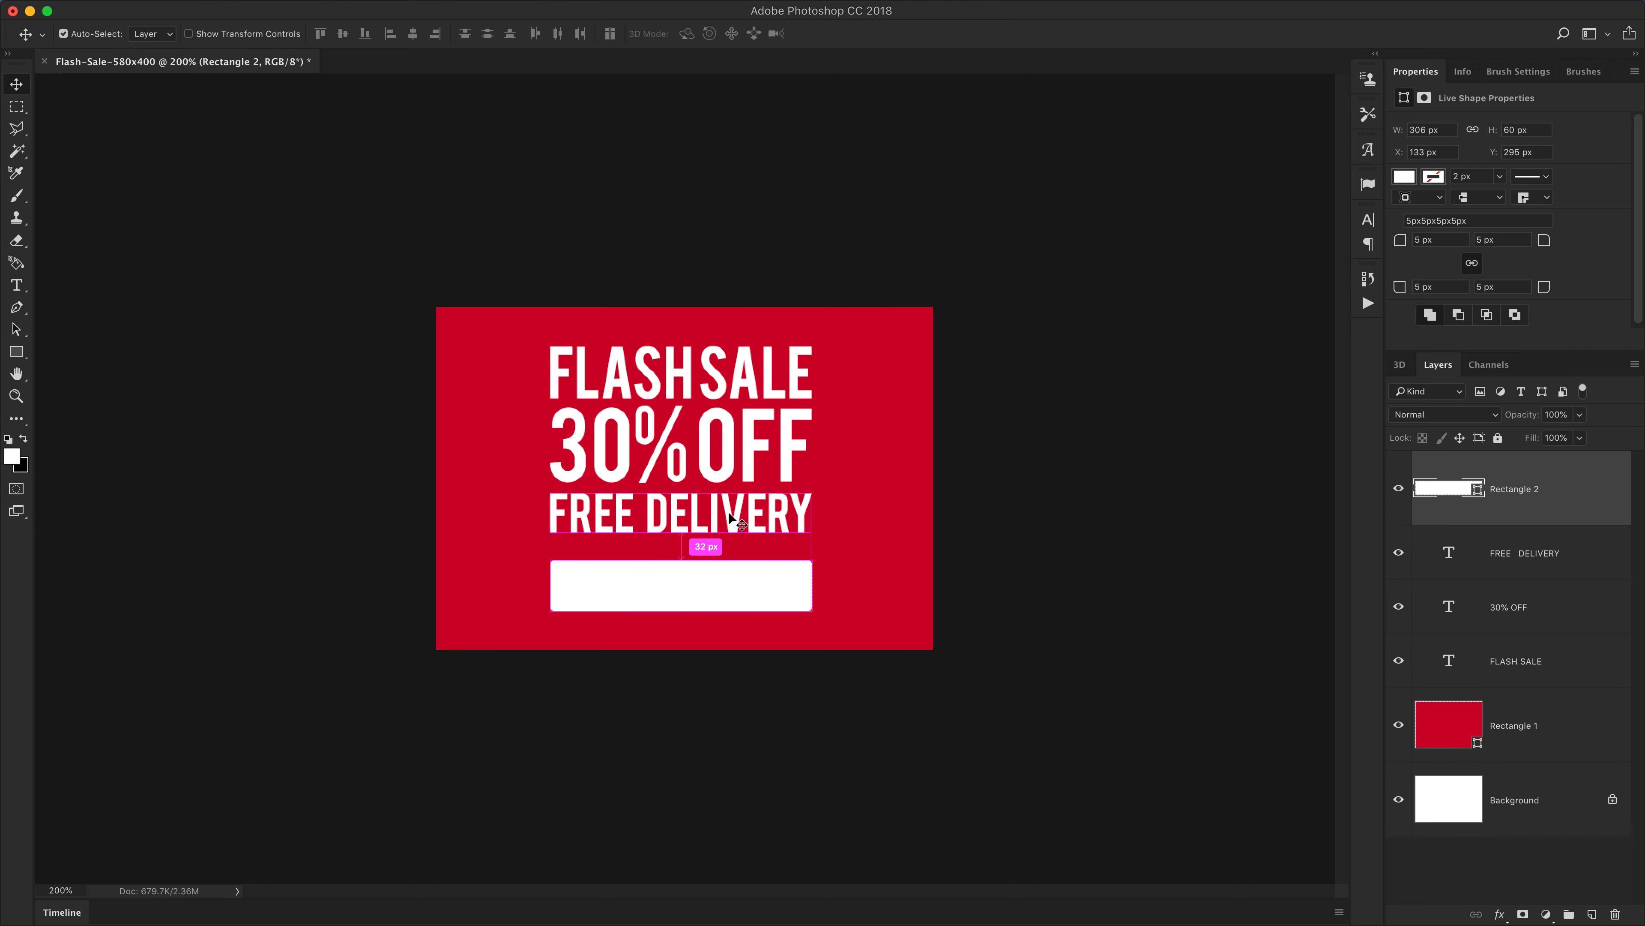
{"action": "left_click", "coordinate": [1529, 562]}
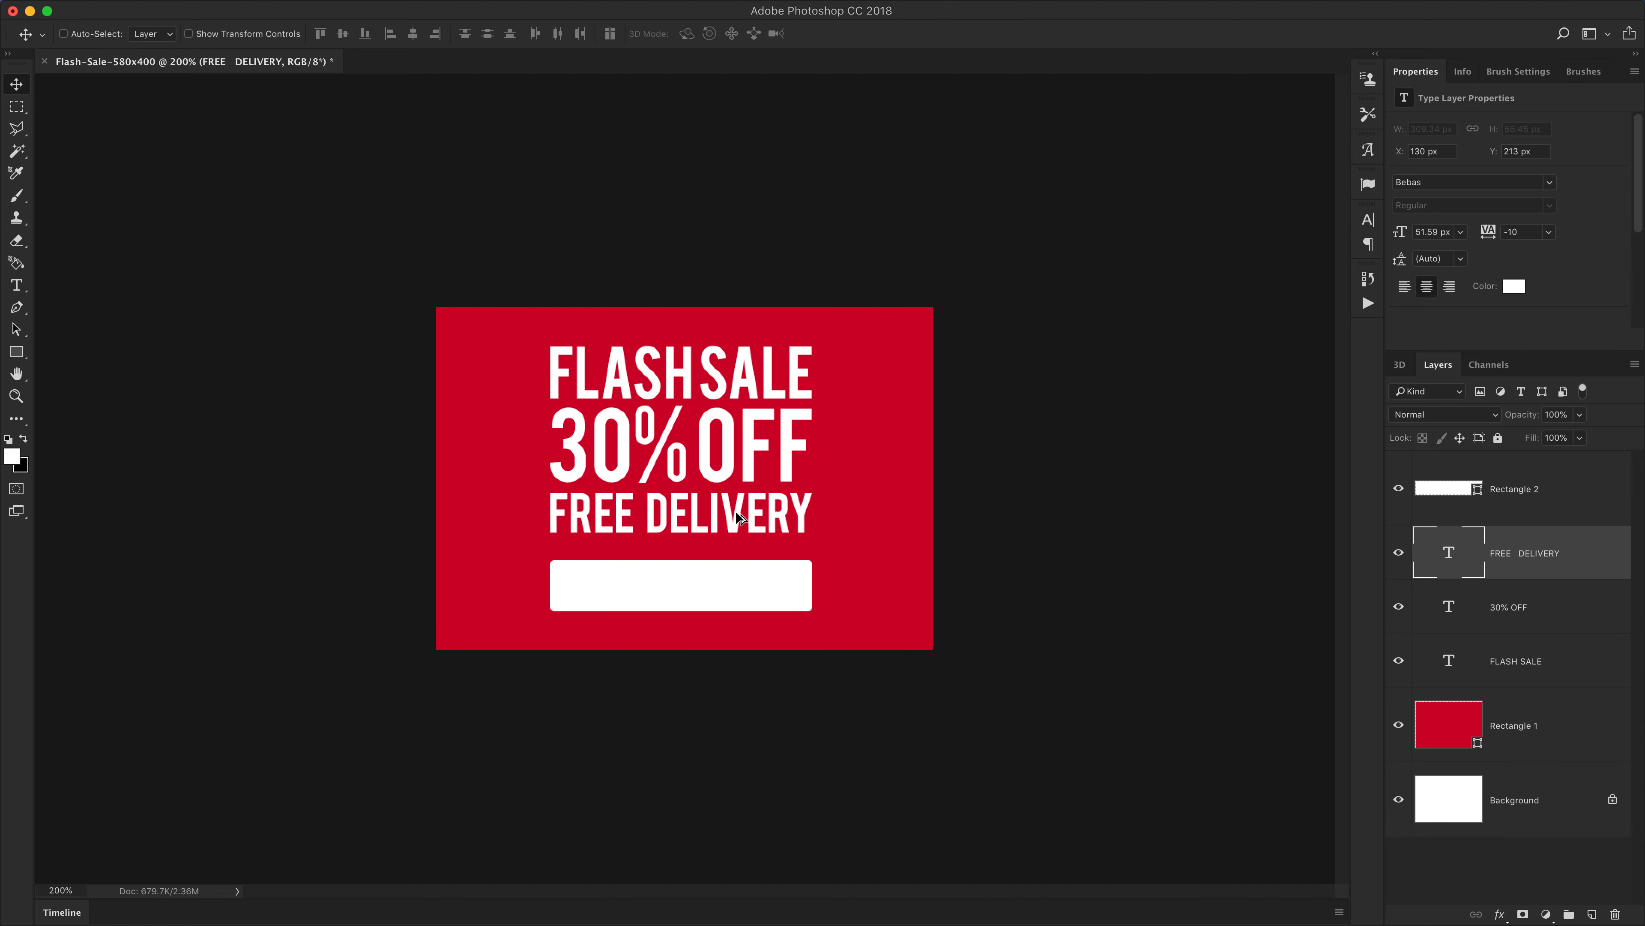
{"action": "left_click_drag", "start_coordinate": [741, 518], "coordinate": [735, 586]}
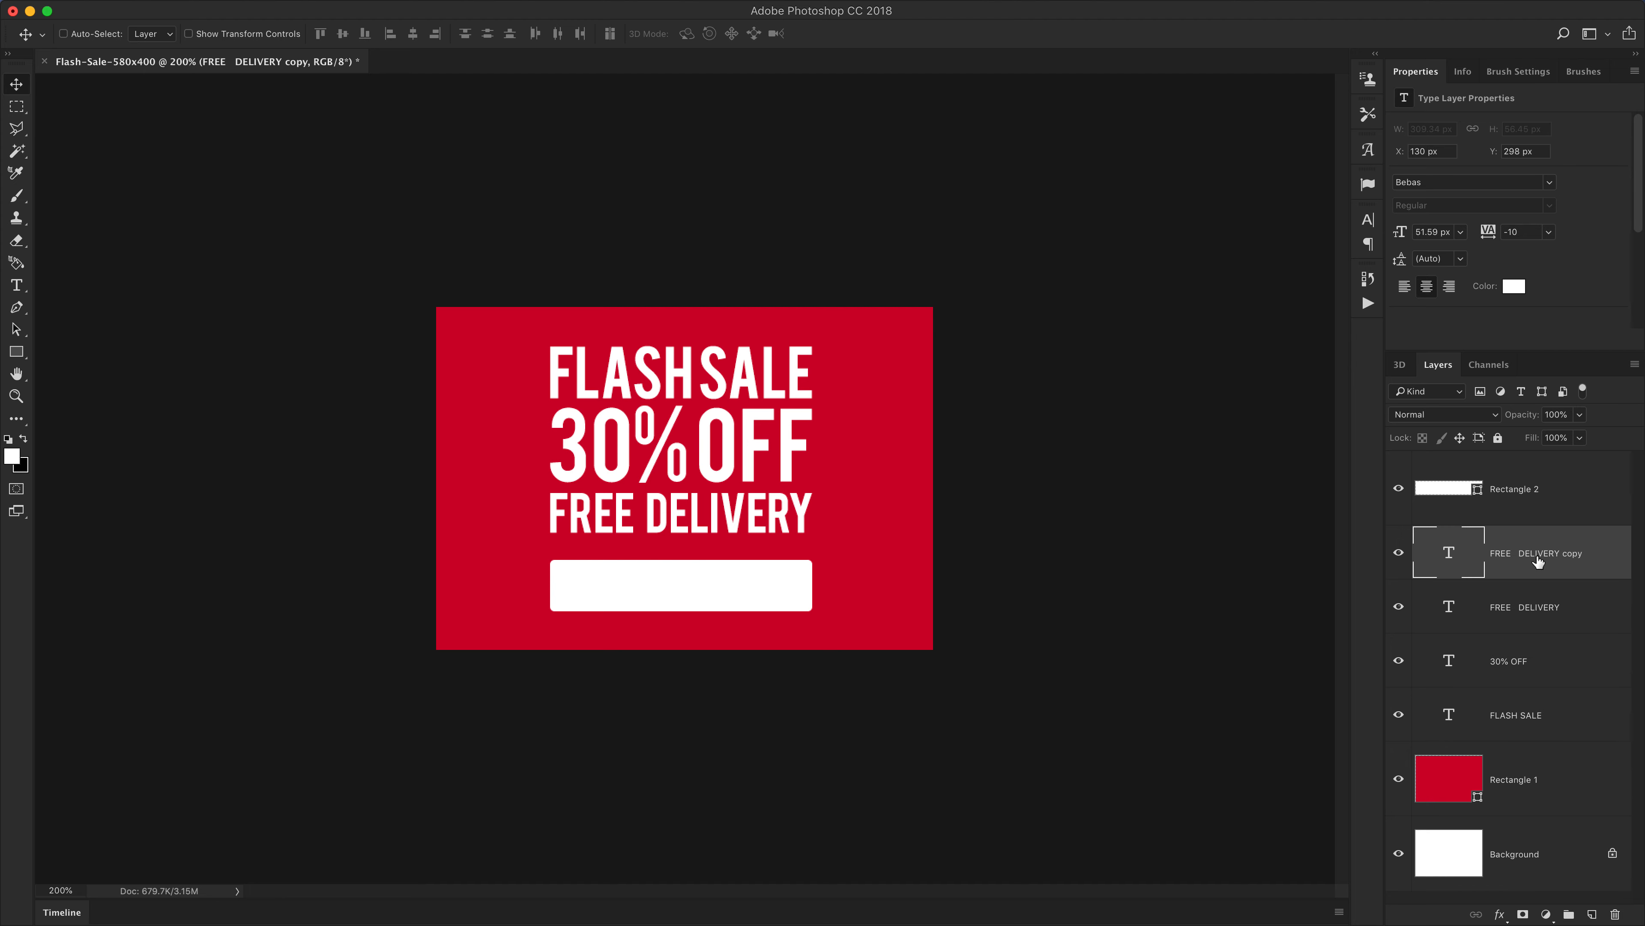
{"action": "left_click_drag", "start_coordinate": [1537, 558], "coordinate": [1523, 468]}
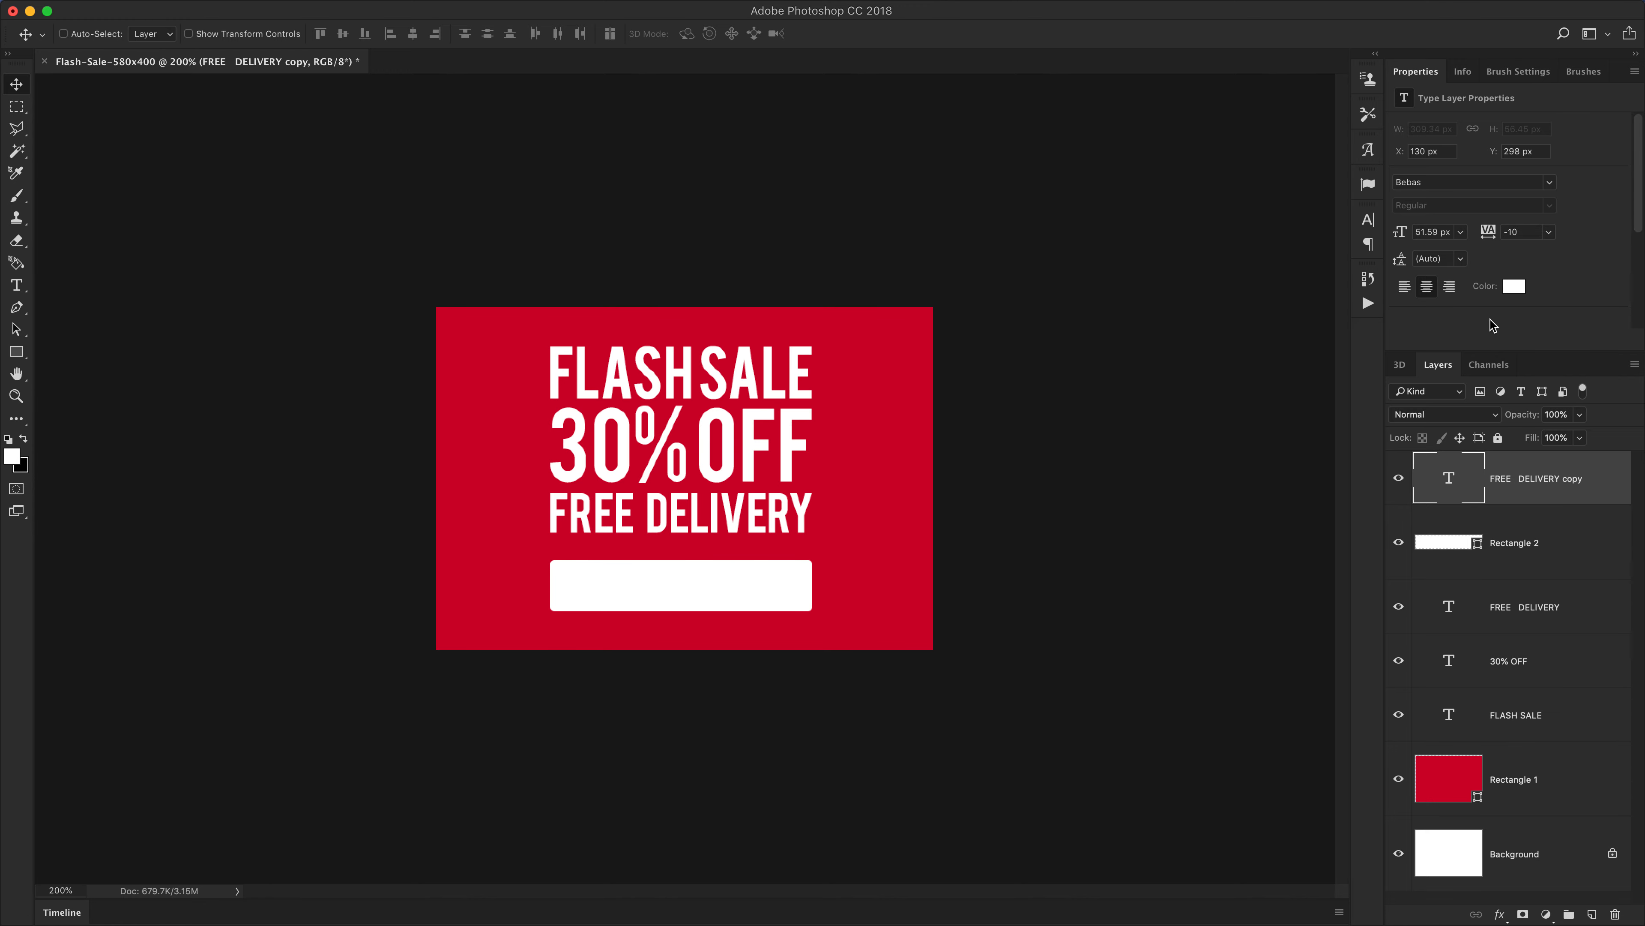
Recolor the copied text with the banner red sampled from the background and scale it down to fit inside the button
{"action": "left_click", "coordinate": [1514, 286]}
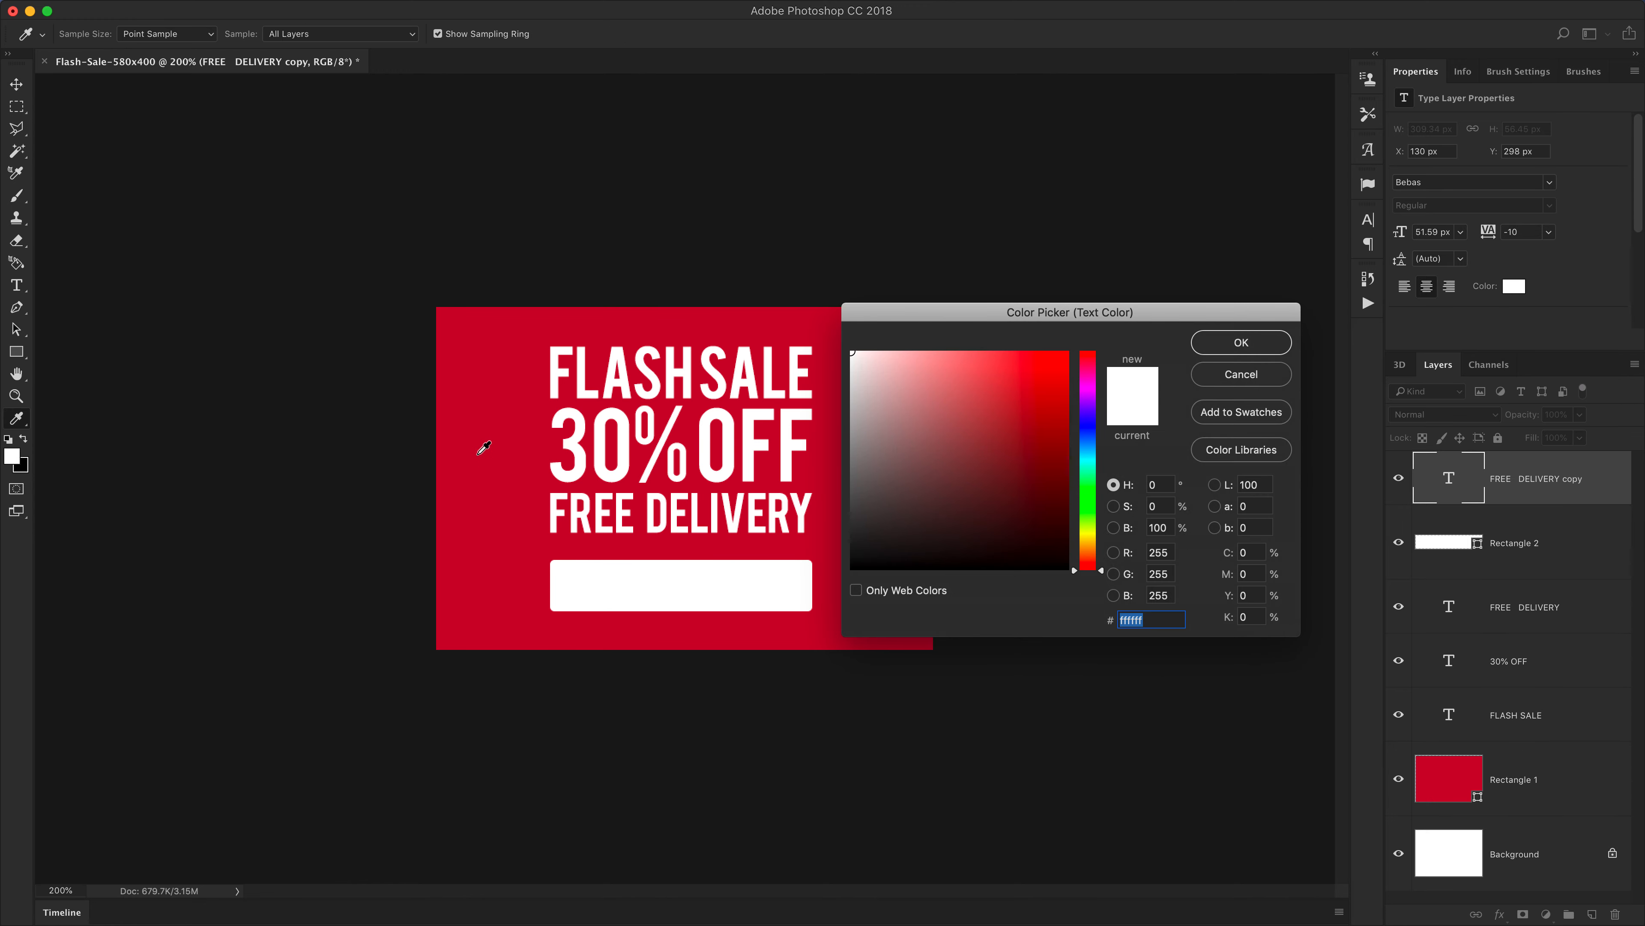
{"action": "left_click", "coordinate": [478, 452]}
{"action": "left_click", "coordinate": [1270, 350]}
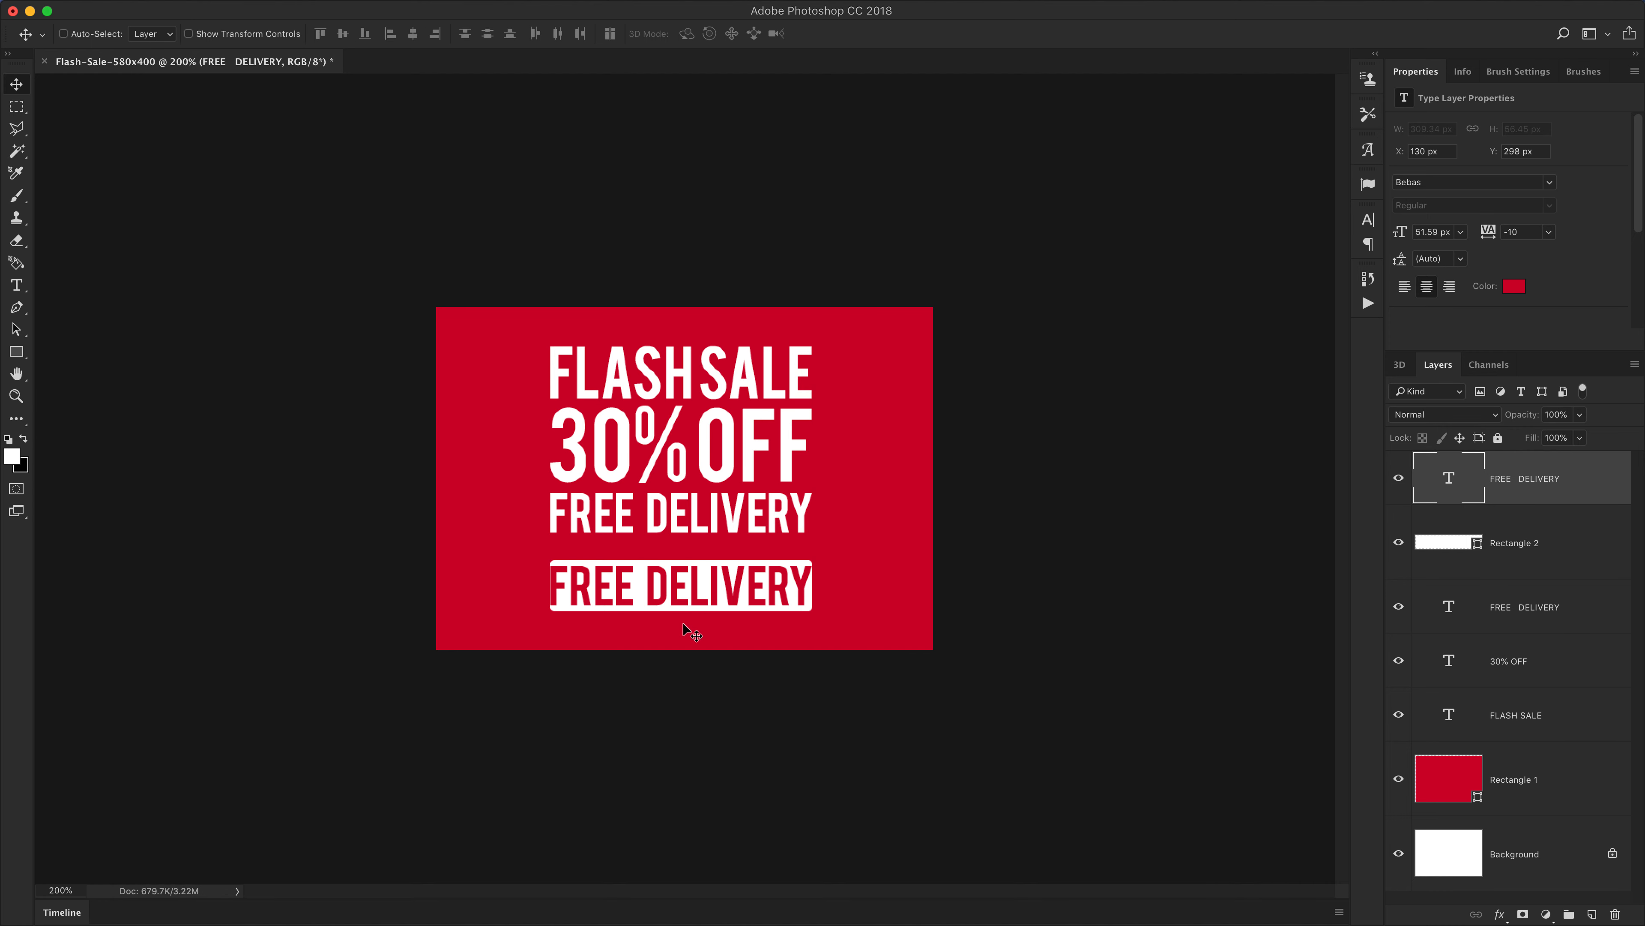
{"action": "key", "text": "super+t"}
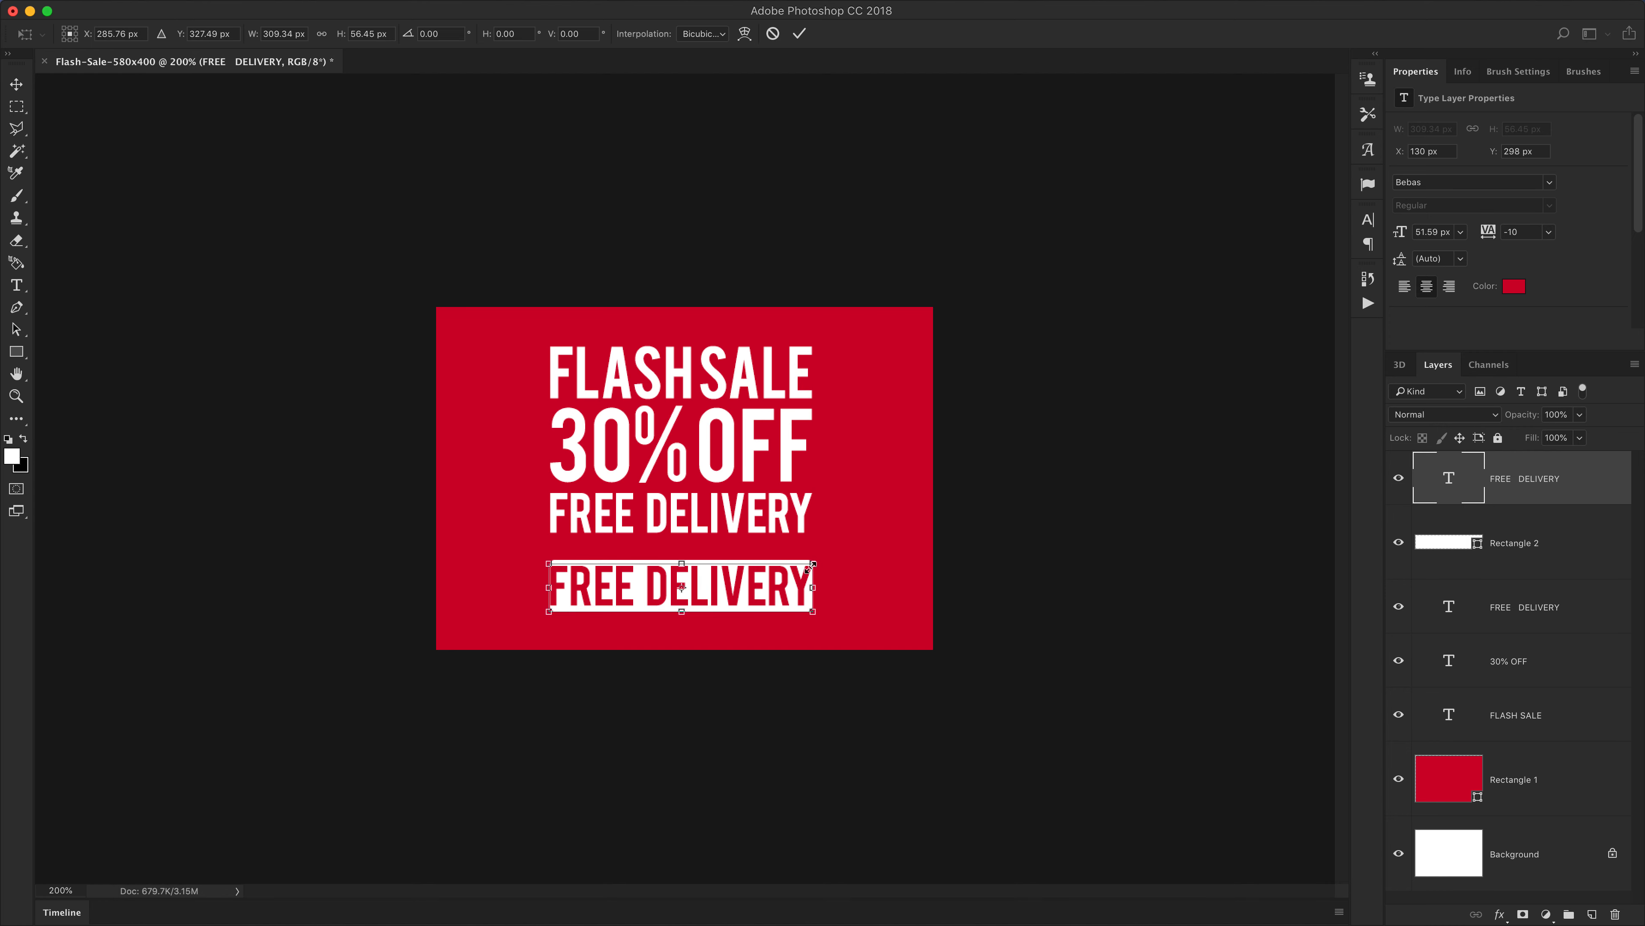
{"action": "left_click_drag", "start_coordinate": [811, 567], "coordinate": [796, 573]}
{"action": "key", "text": "Return"}
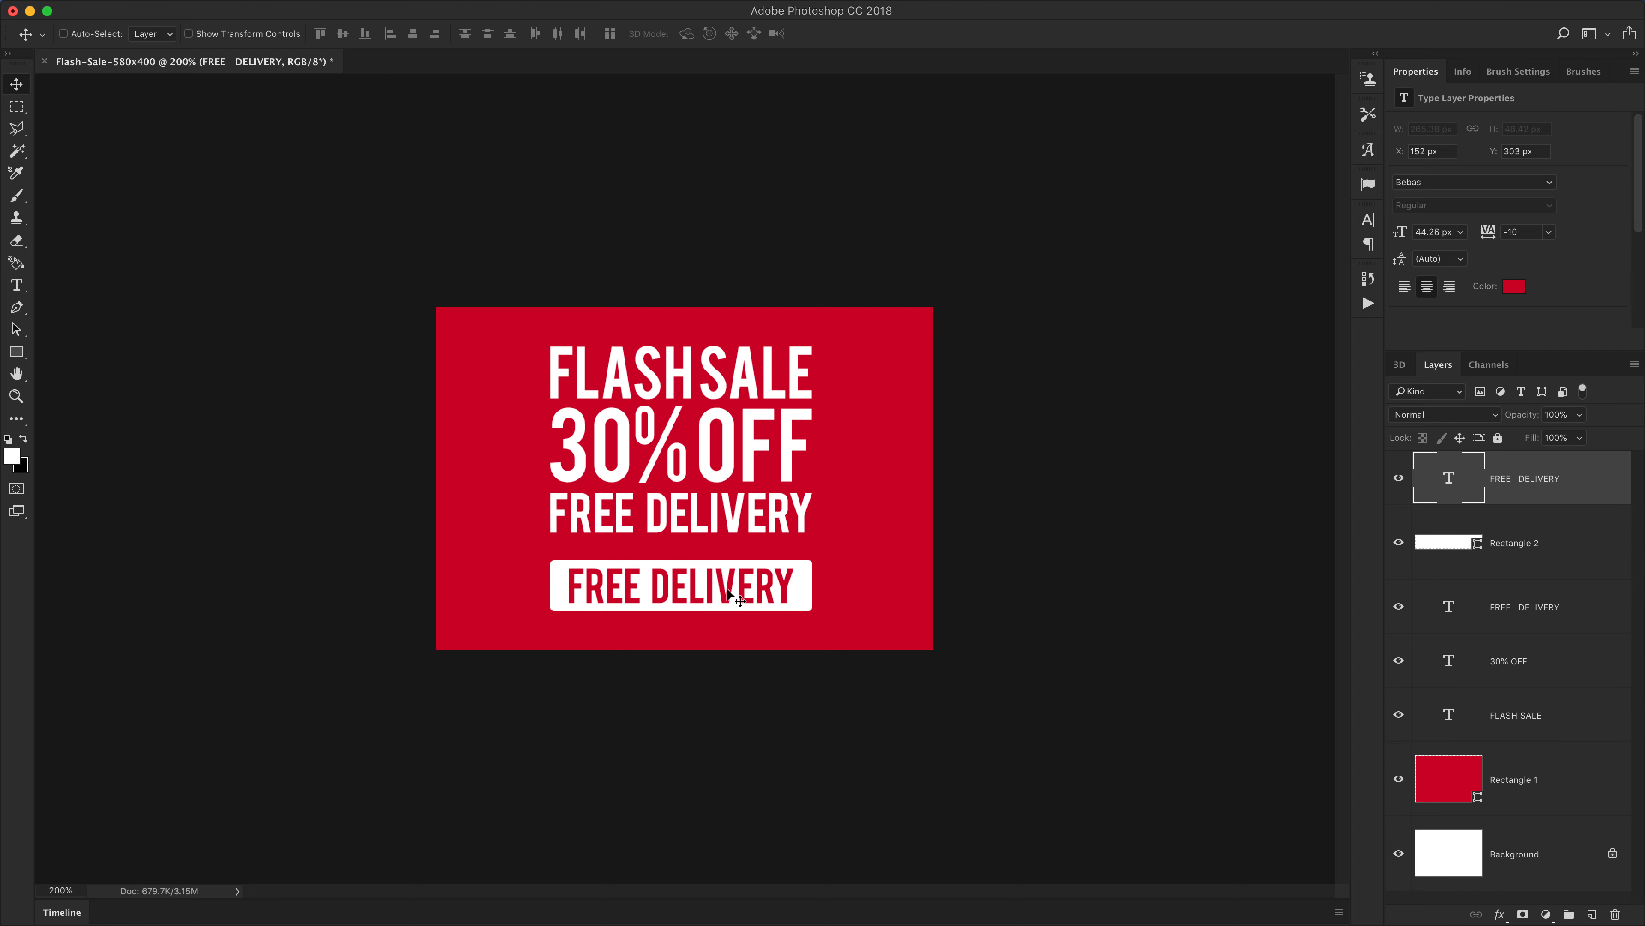
Replace the copied button text with SHOP NOW
{"action": "key", "text": "t"}
{"action": "triple_click", "coordinate": [711, 587]}
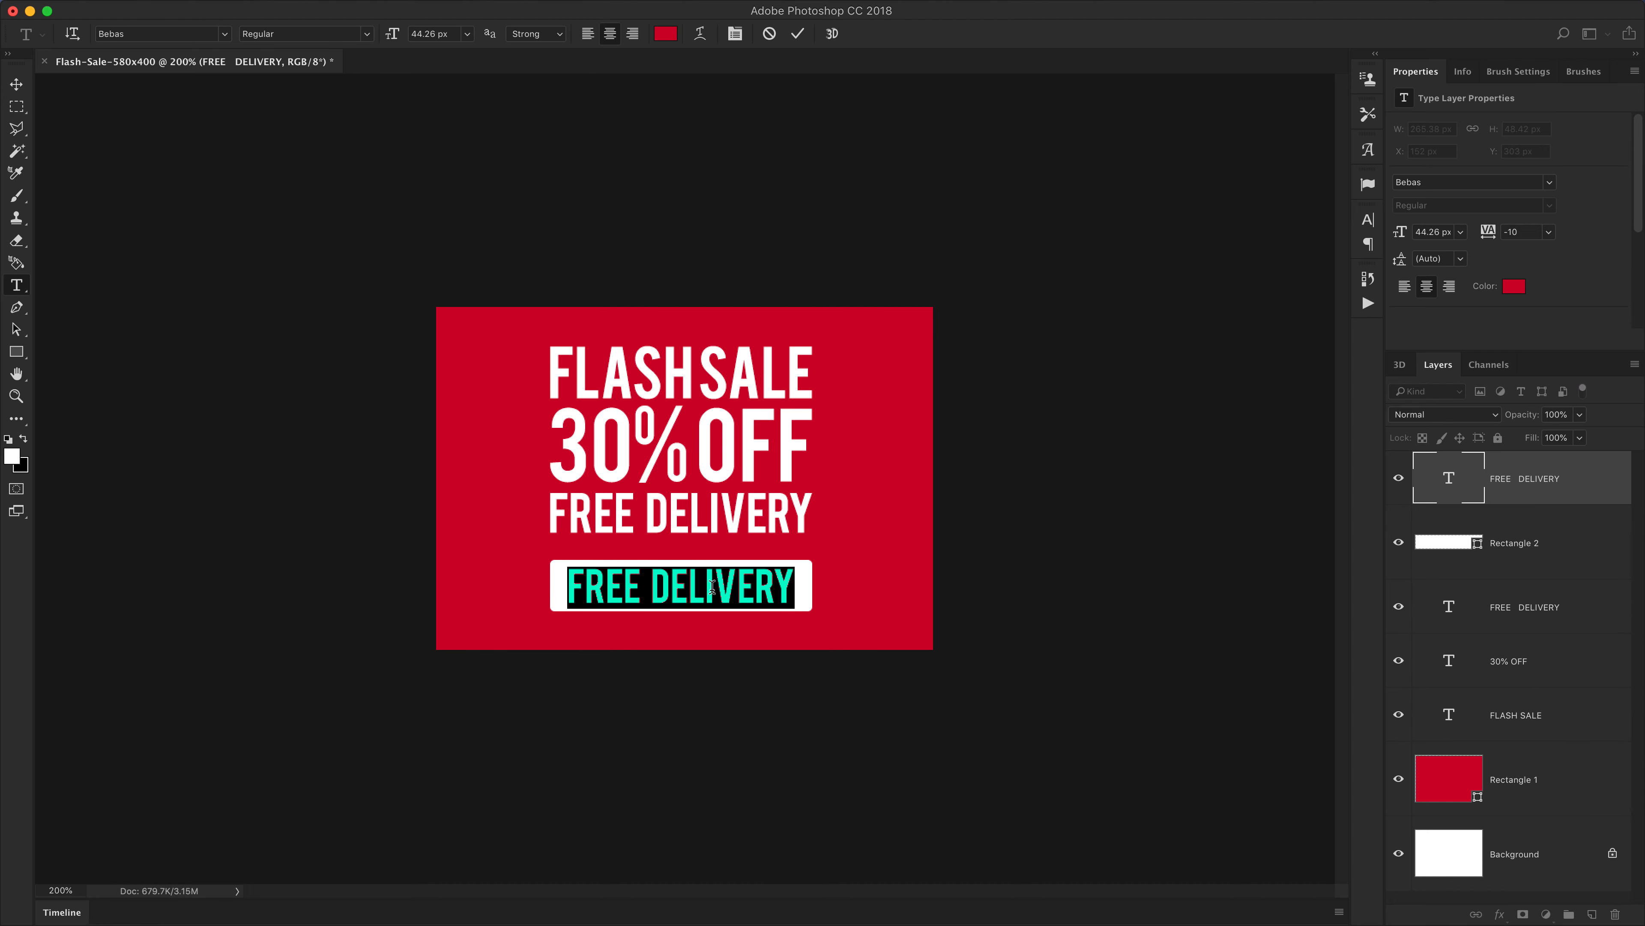
{"action": "type", "text": "SHOP NOW"}
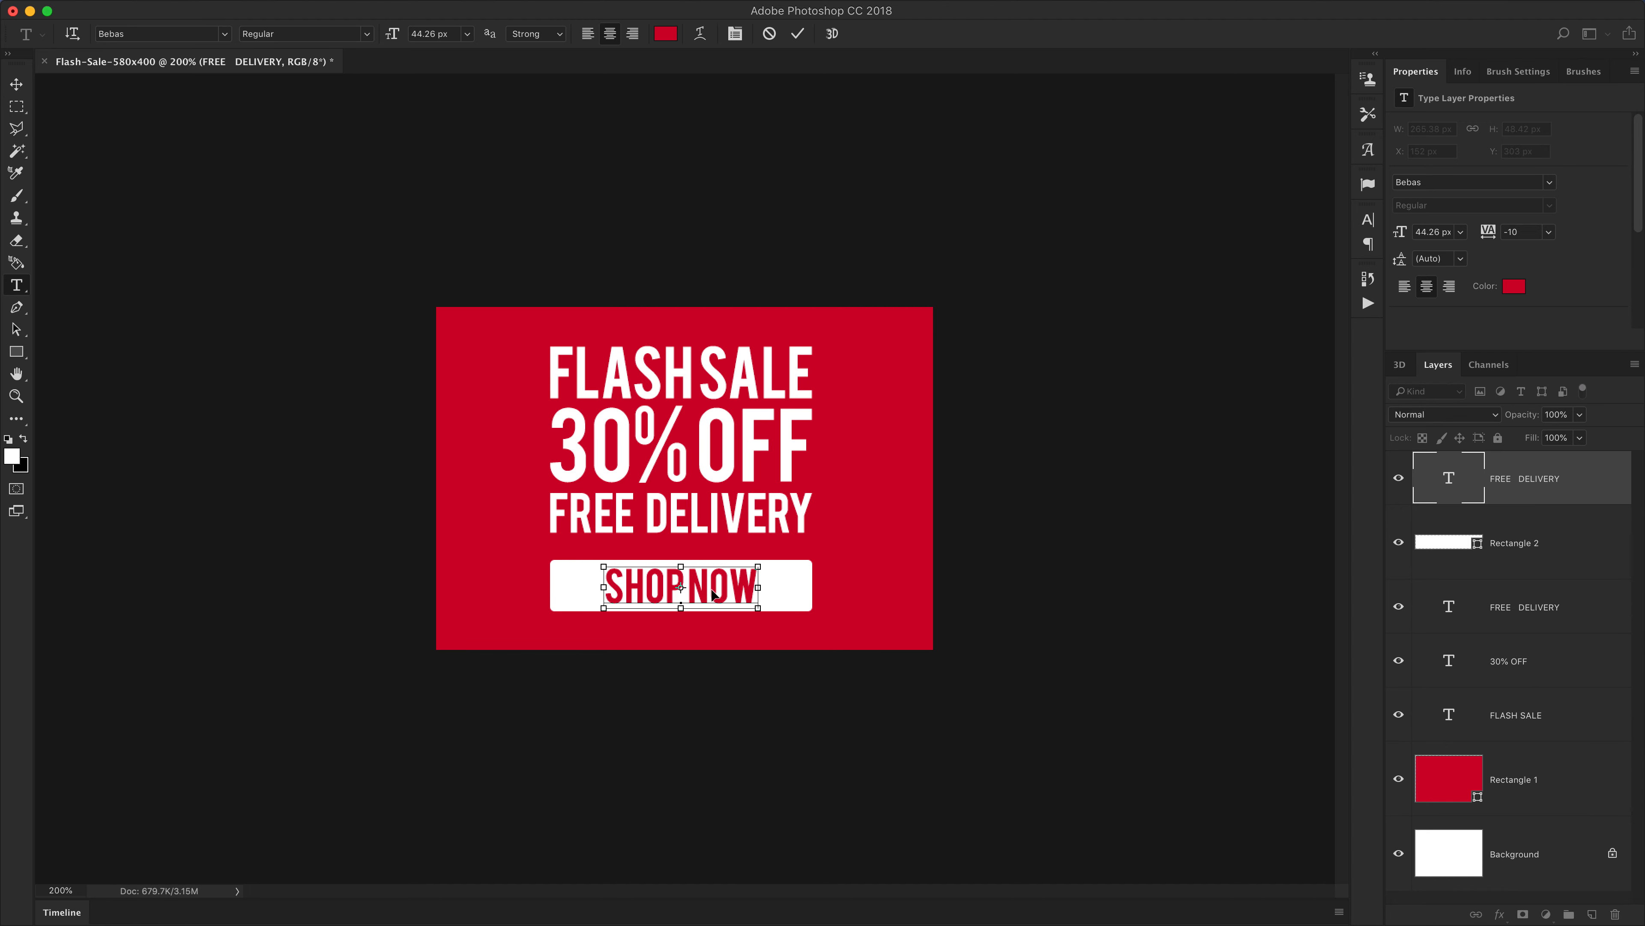
{"action": "key", "text": "super+Return"}
{"action": "key", "text": "v"}
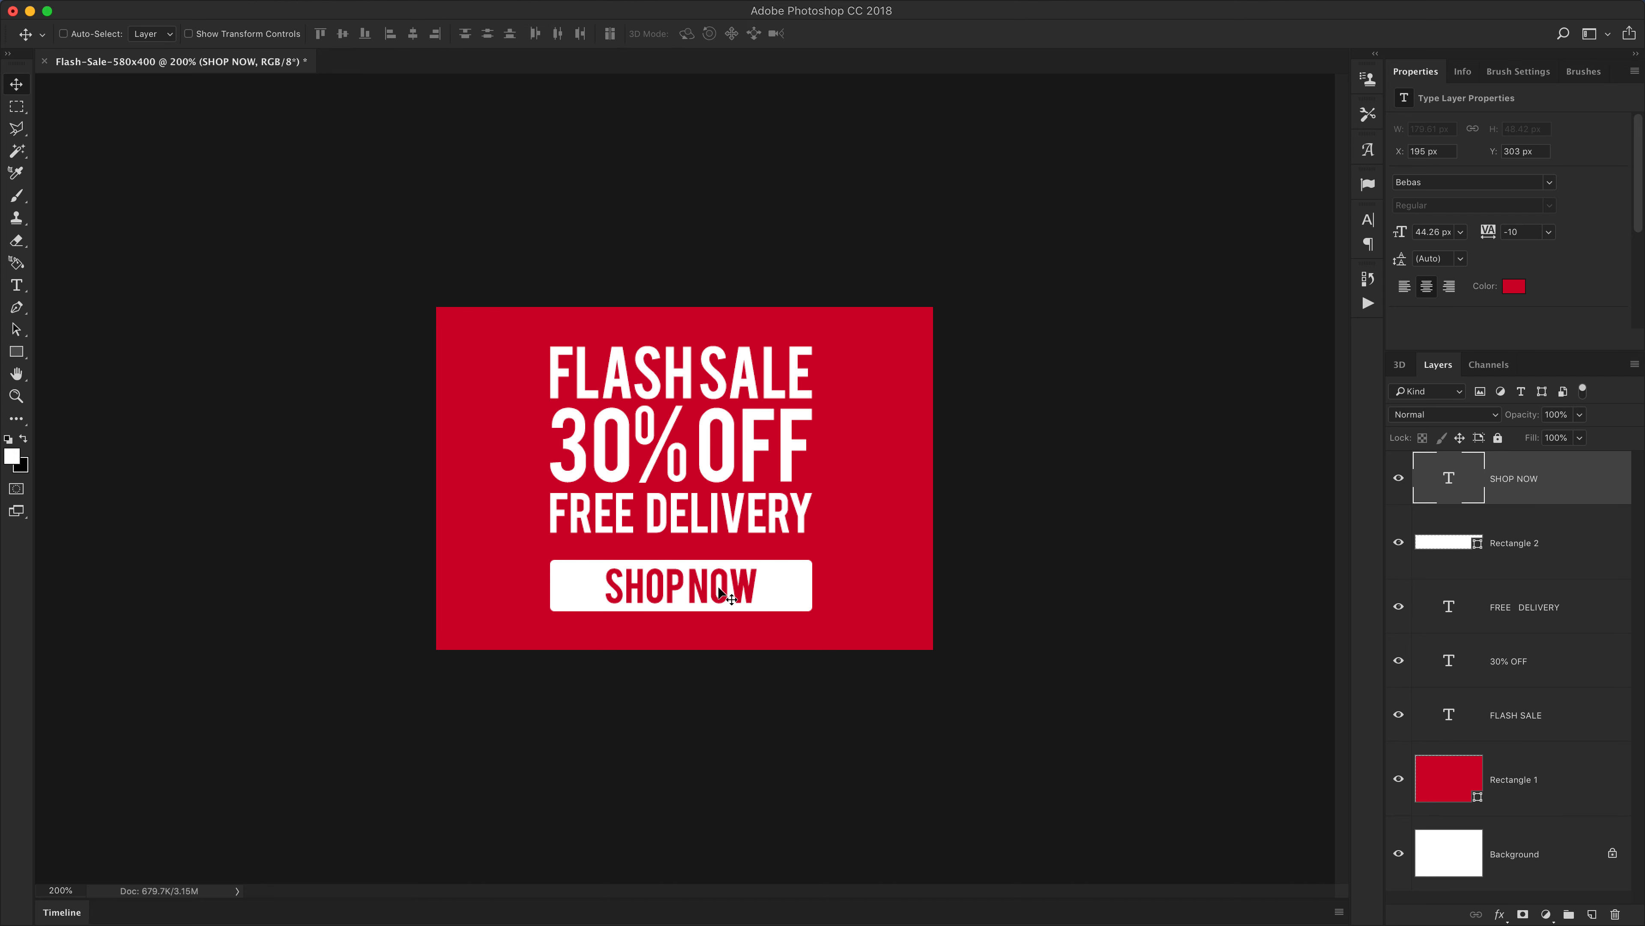
Change the SHOP NOW font to Open Sans Condensed Light
{"action": "left_click", "coordinate": [1436, 177]}
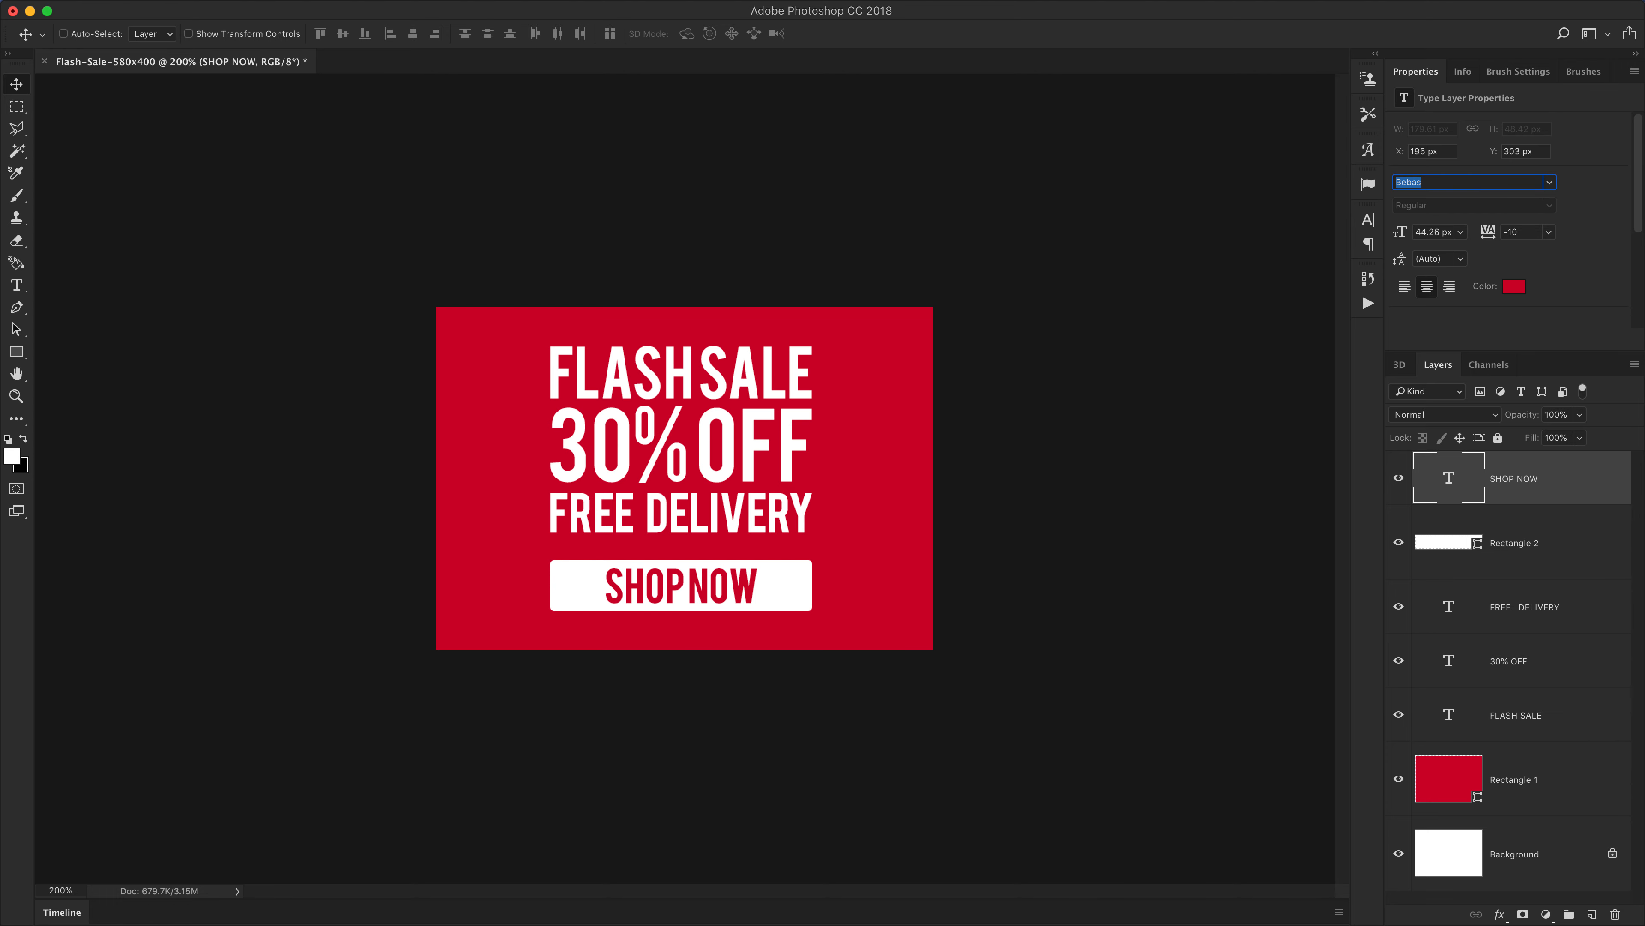
{"action": "type", "text": "open"}
{"action": "key", "text": "Down"}
{"action": "key", "text": "Down"}
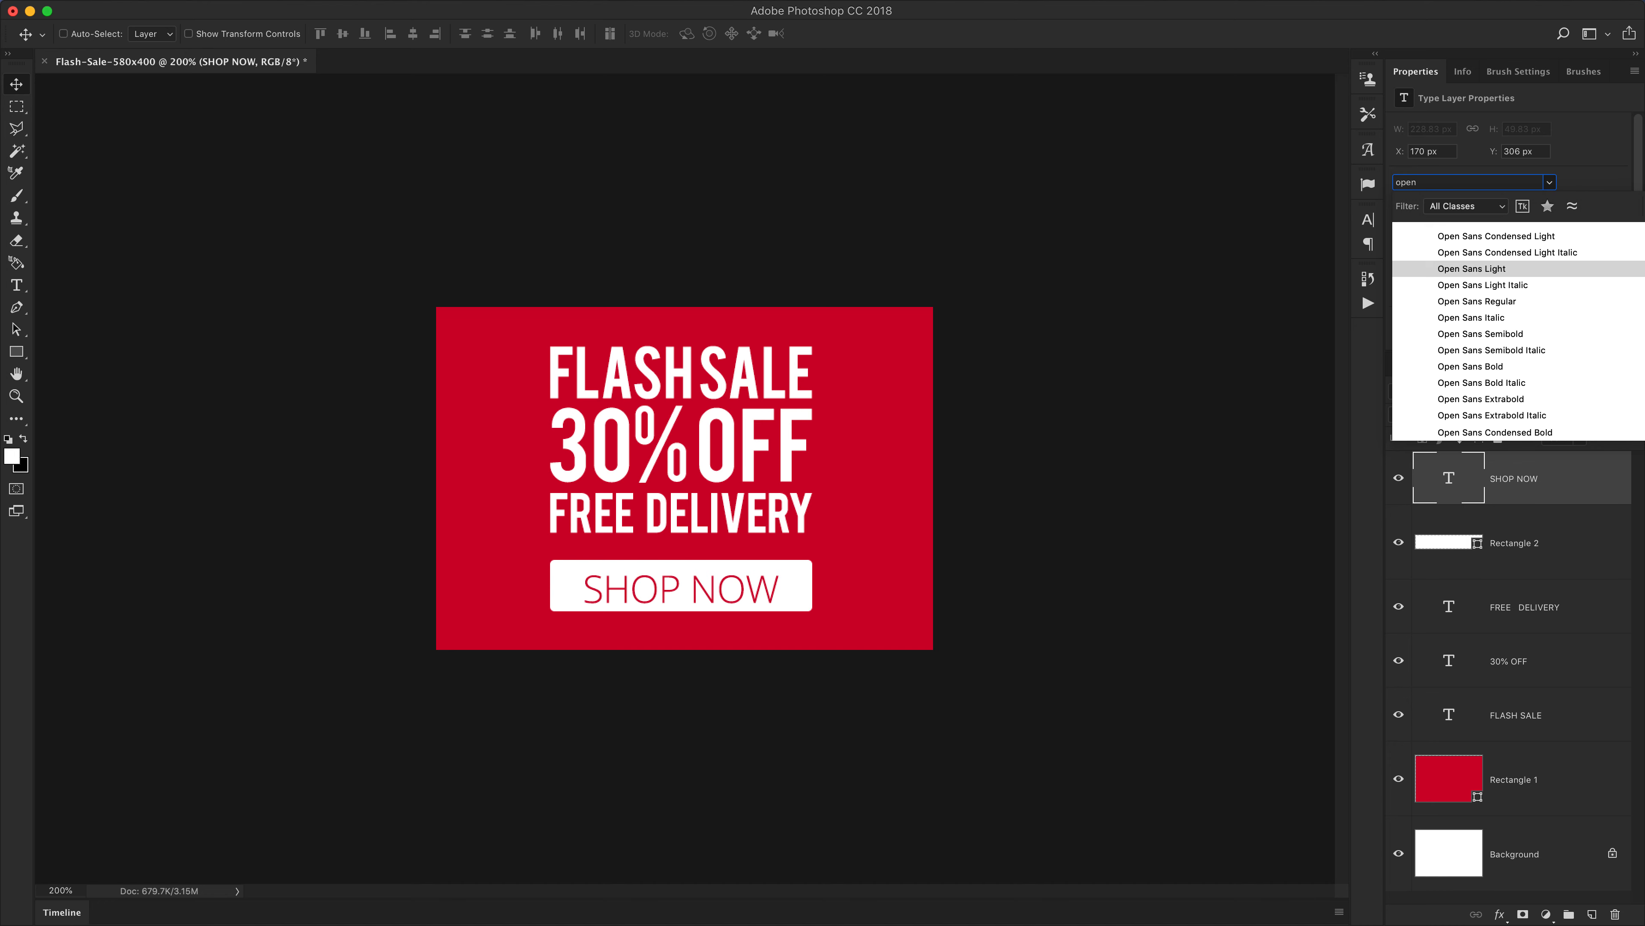
{"action": "key", "text": "Up"}
{"action": "key", "text": "Up"}
{"action": "key", "text": "Return"}
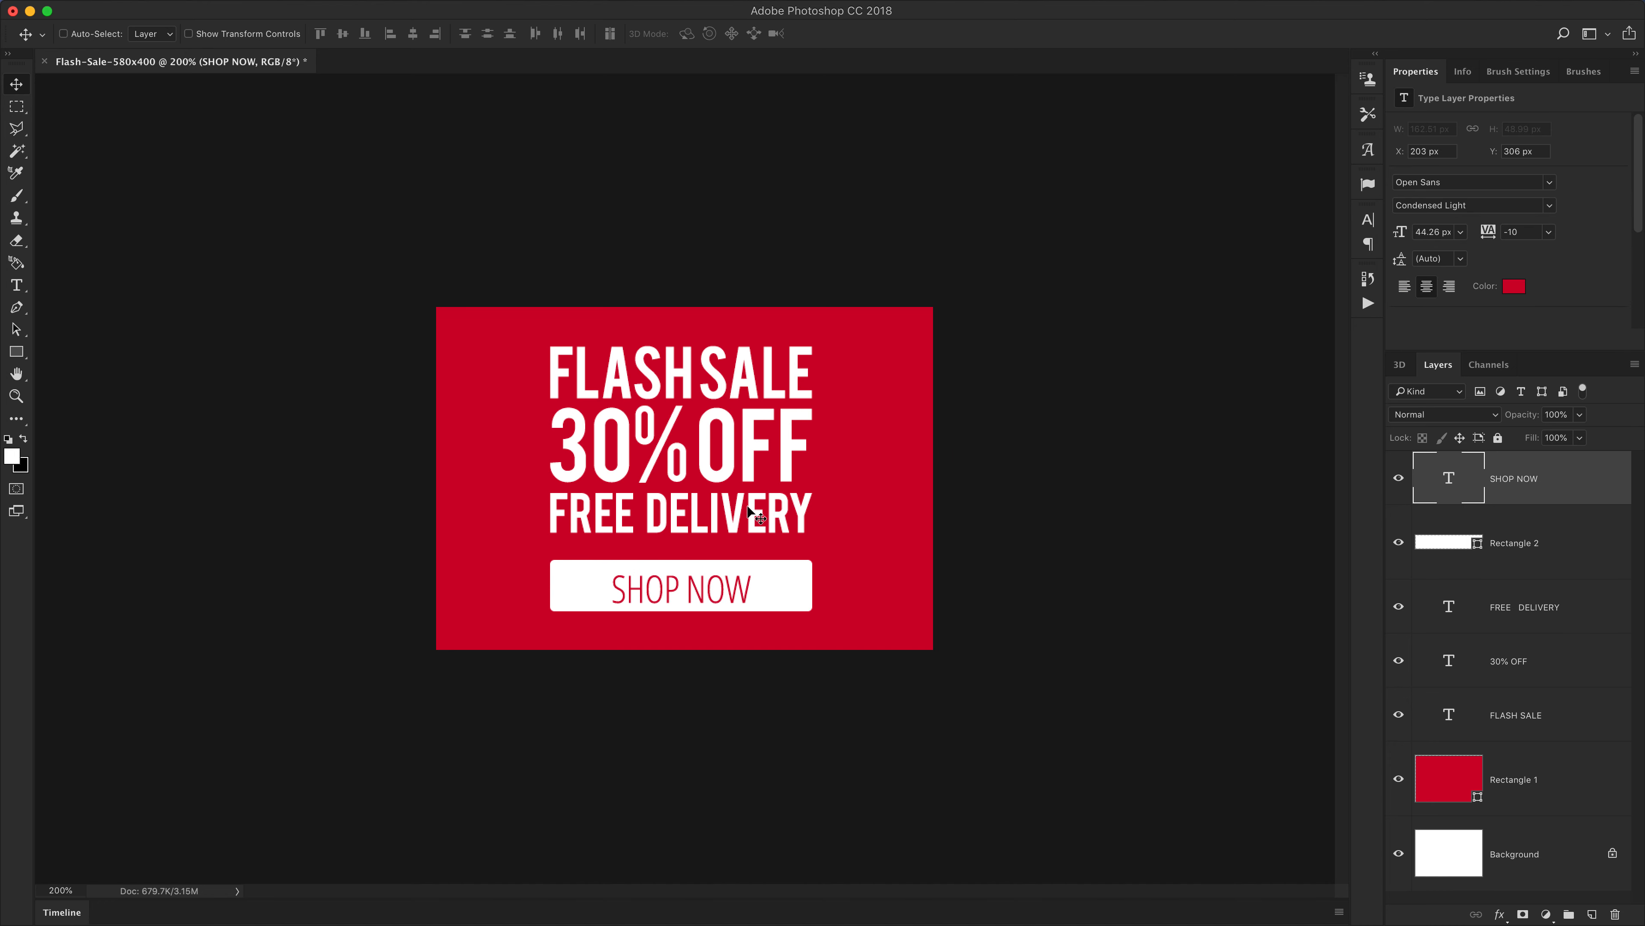
Nudge the SHOP NOW text up and left to center it within the button
{"action": "key", "text": "Up"}
{"action": "key", "text": "Up"}
{"action": "key", "text": "Up"}
{"action": "key", "text": "Up"}
{"action": "key", "text": "Up"}
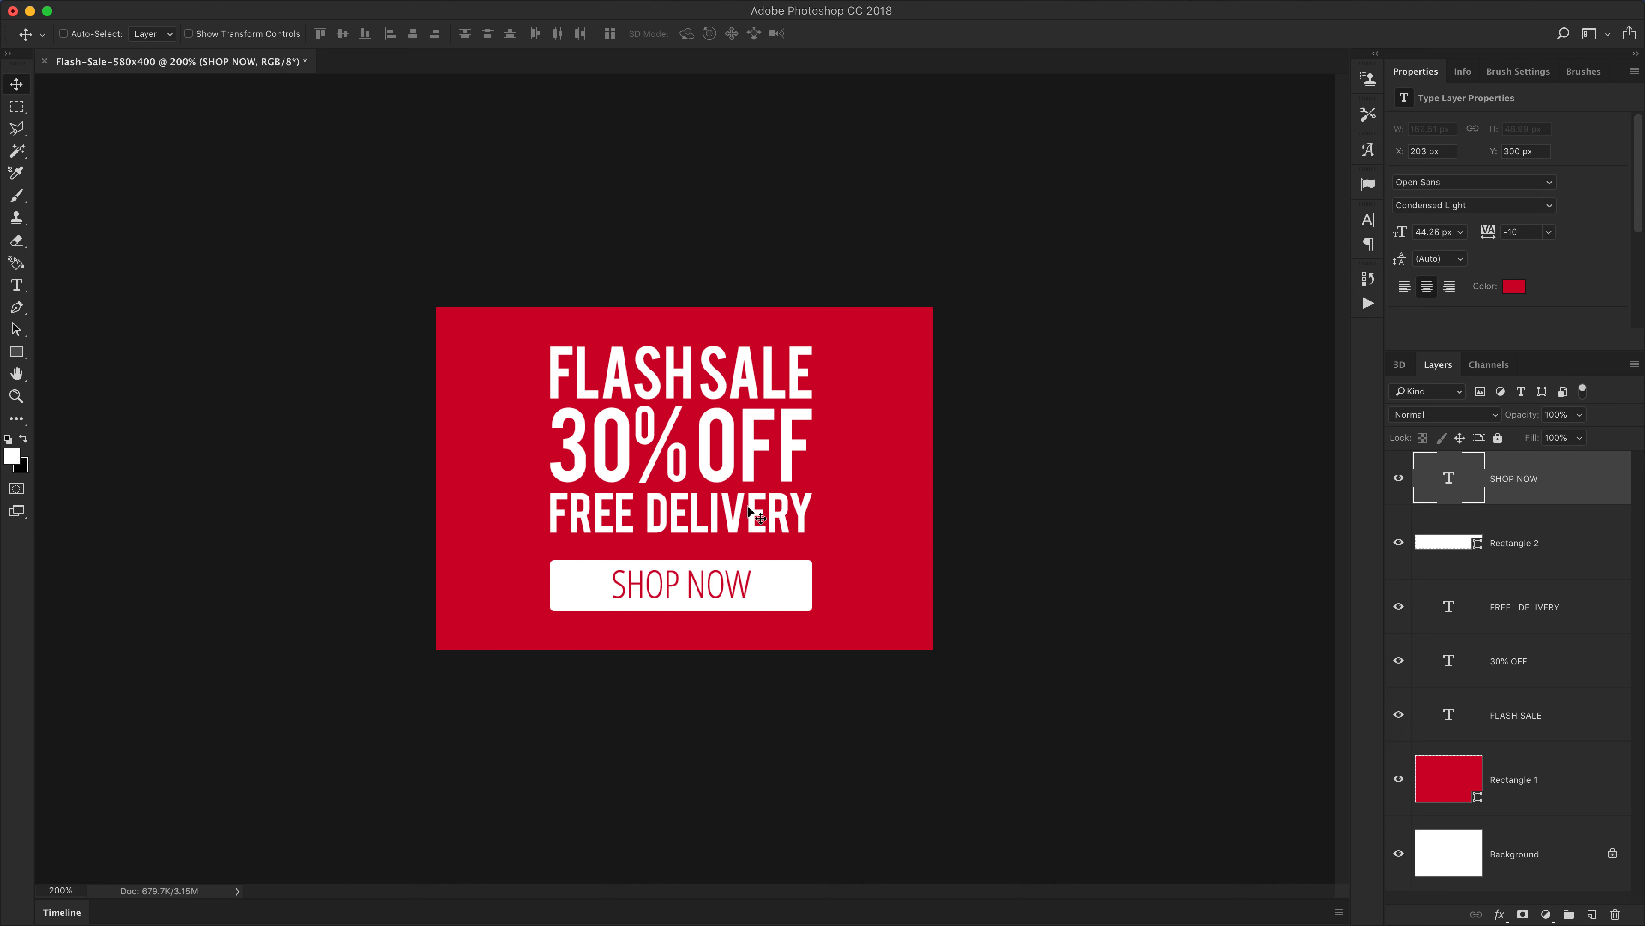
{"action": "key", "text": "shift+Left"}
{"action": "key", "text": "shift+Left"}
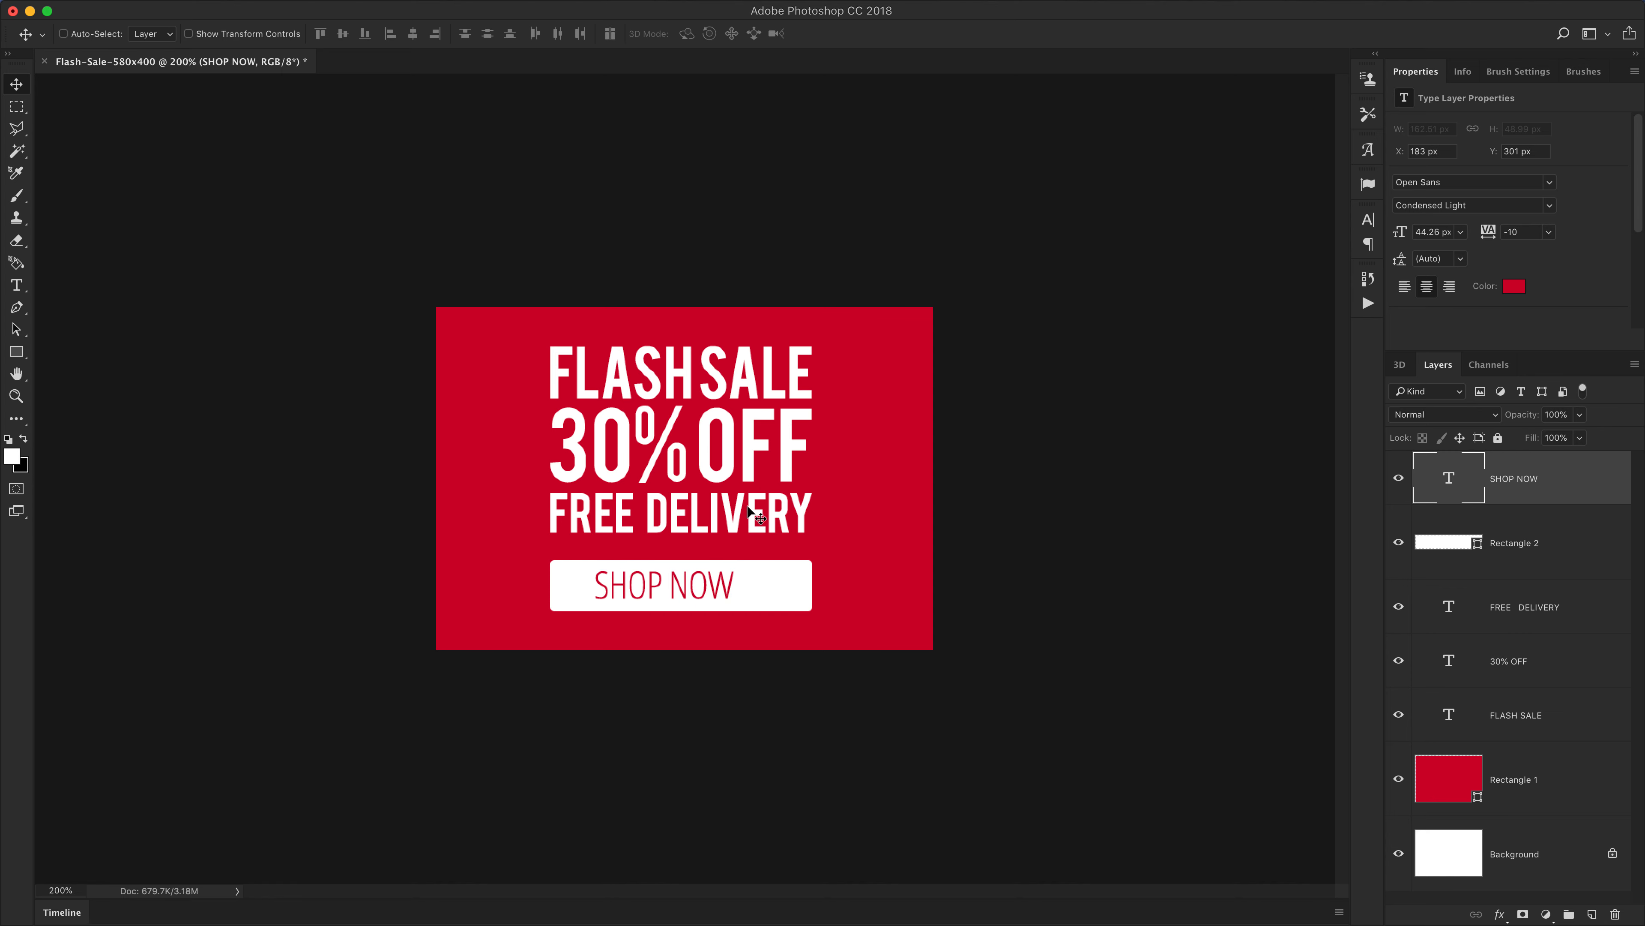
Shift the SHOP NOW text 10 px left within the button to leave room at its right end
{"action": "key", "text": "shift+Left"}
{"action": "key", "text": "shift+Left"}
{"action": "key", "text": "shift+Left"}
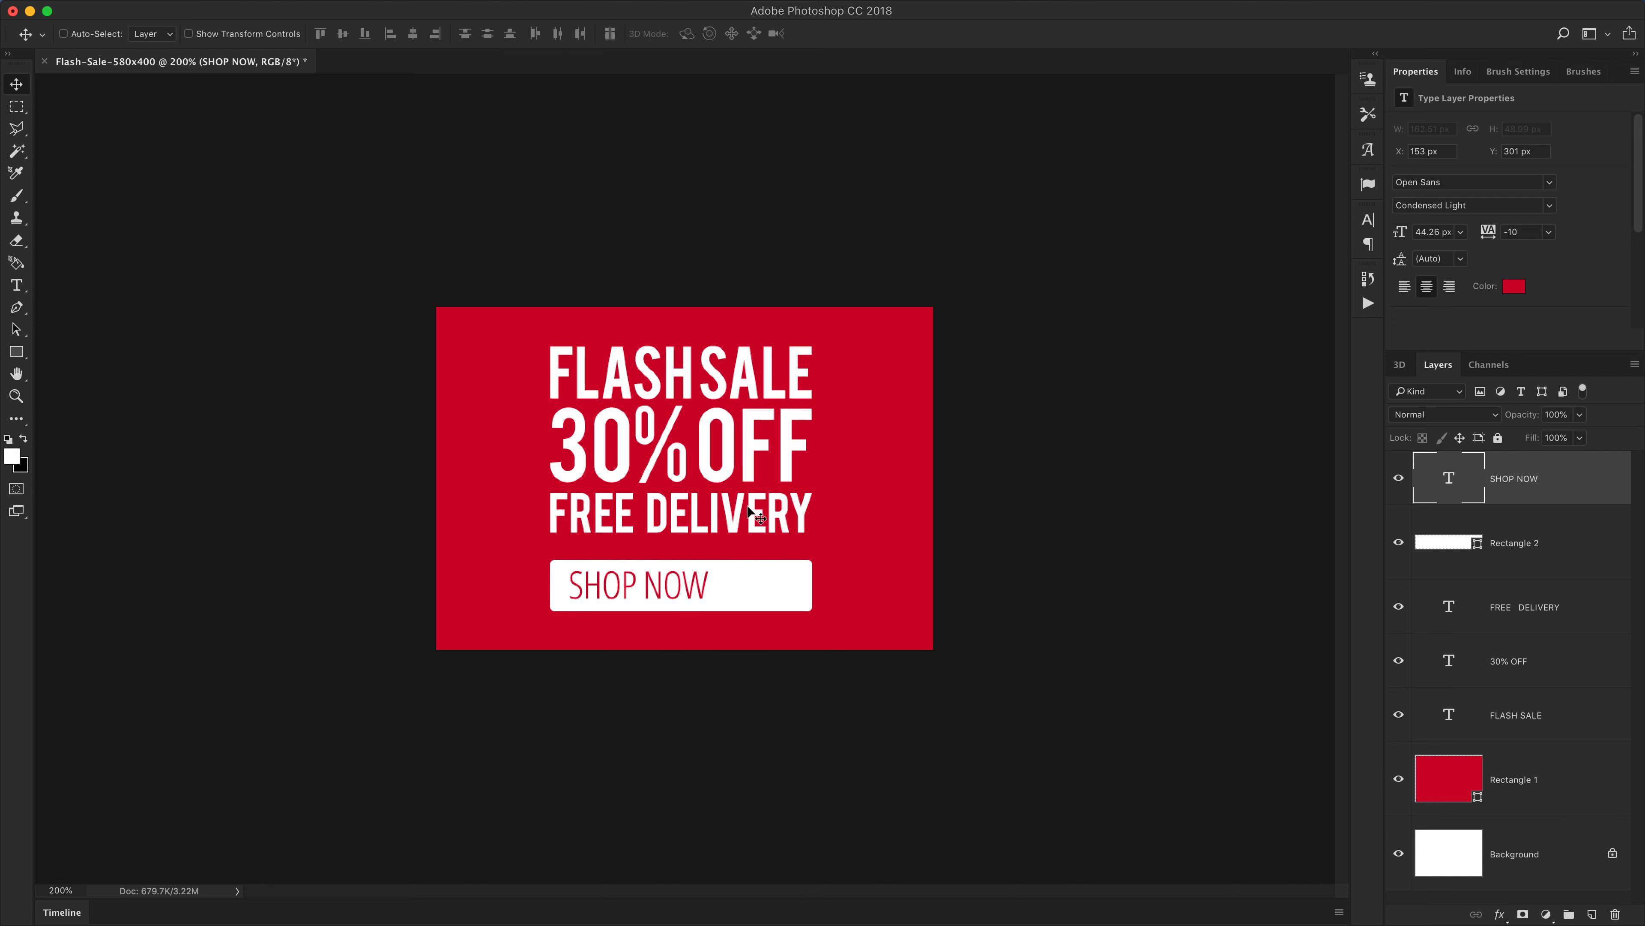
{"action": "key", "text": "shift+Right"}
{"action": "key", "text": "shift+Right"}
{"action": "key", "text": "shift+Right"}
{"action": "key", "text": "shift+Left"}
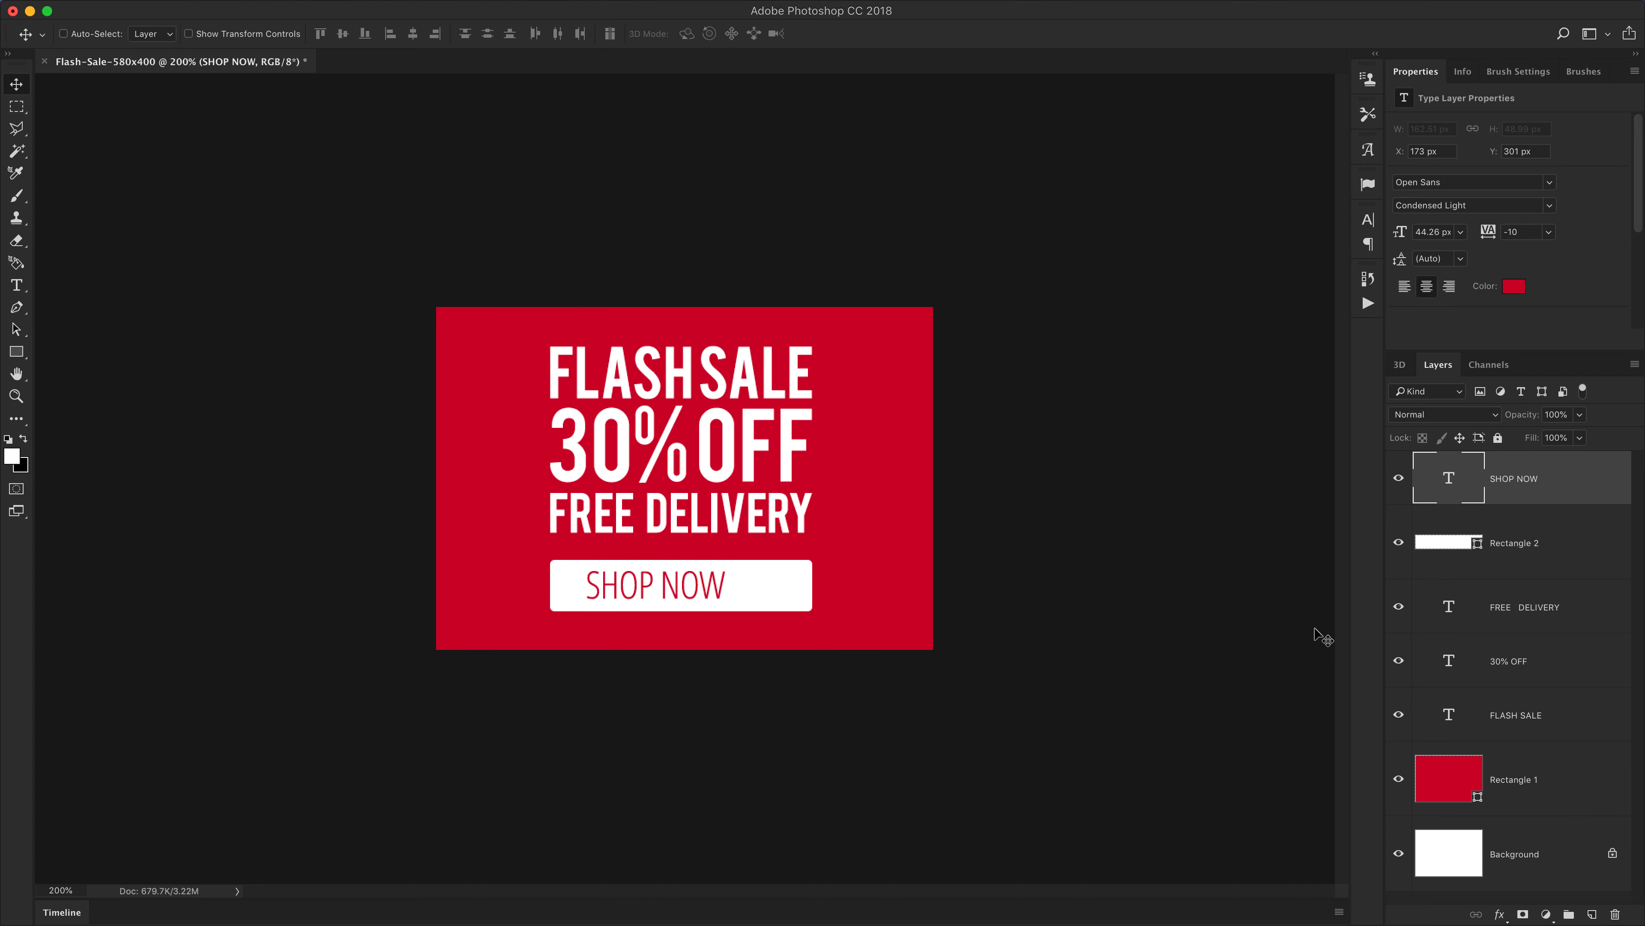
Add a new empty layer and set the Line tool's color to the banner red sampled from the background
{"action": "left_click", "coordinate": [1592, 914]}
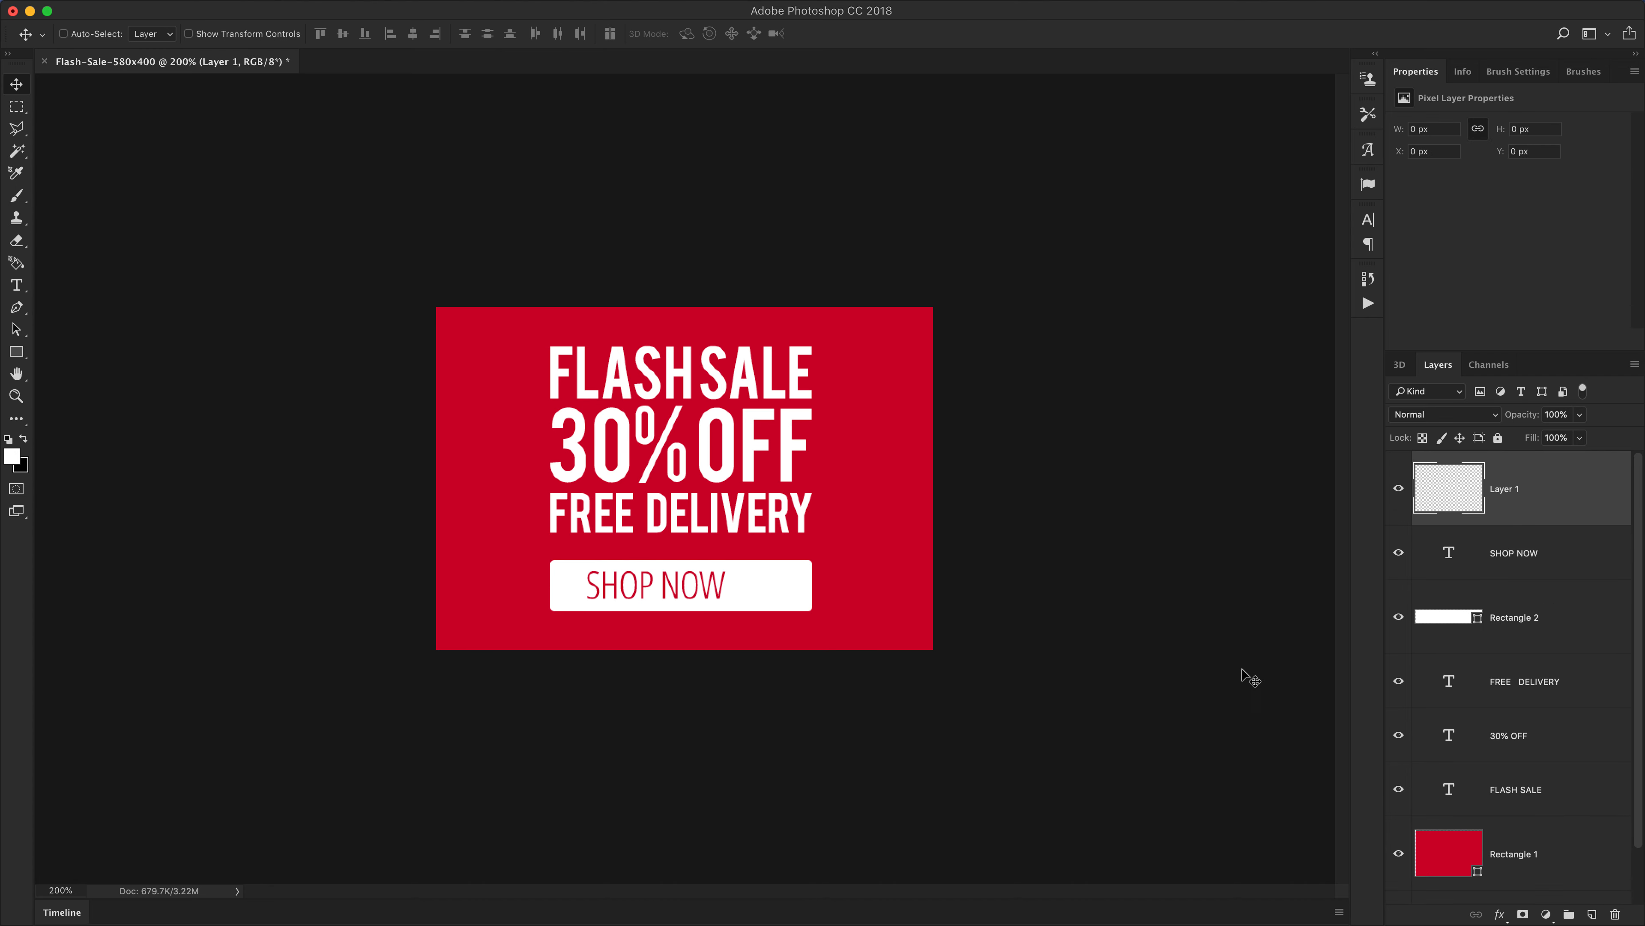
{"action": "left_click", "coordinate": [18, 353]}
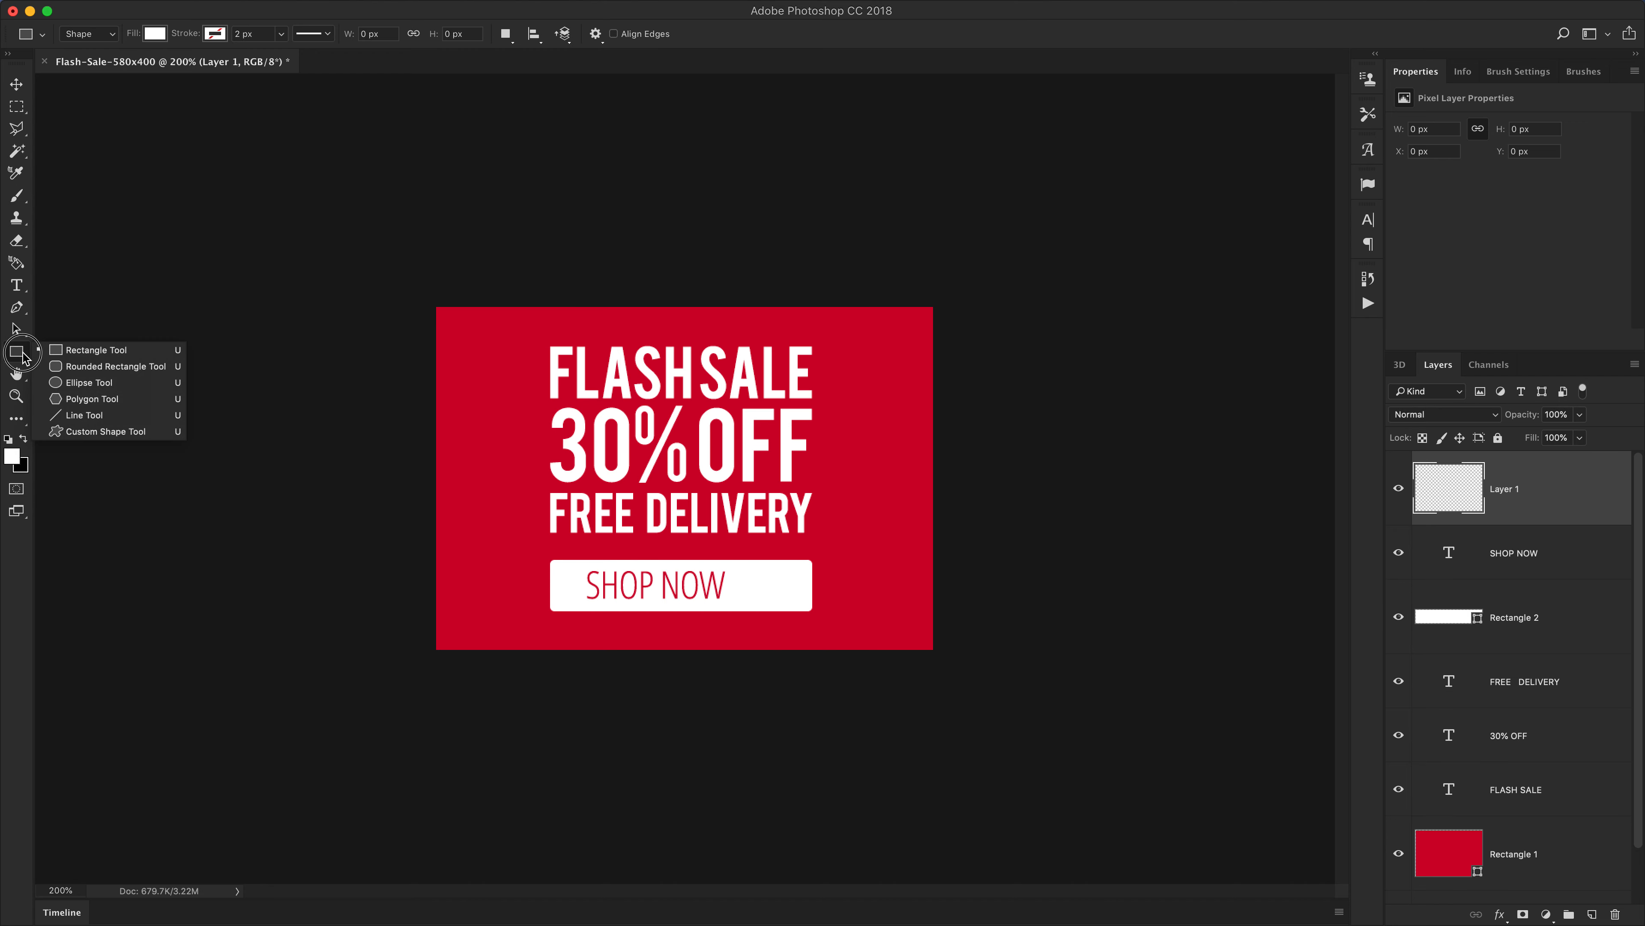
{"action": "left_click", "coordinate": [97, 416]}
{"action": "left_click_drag", "start_coordinate": [749, 581], "coordinate": [881, 643]}
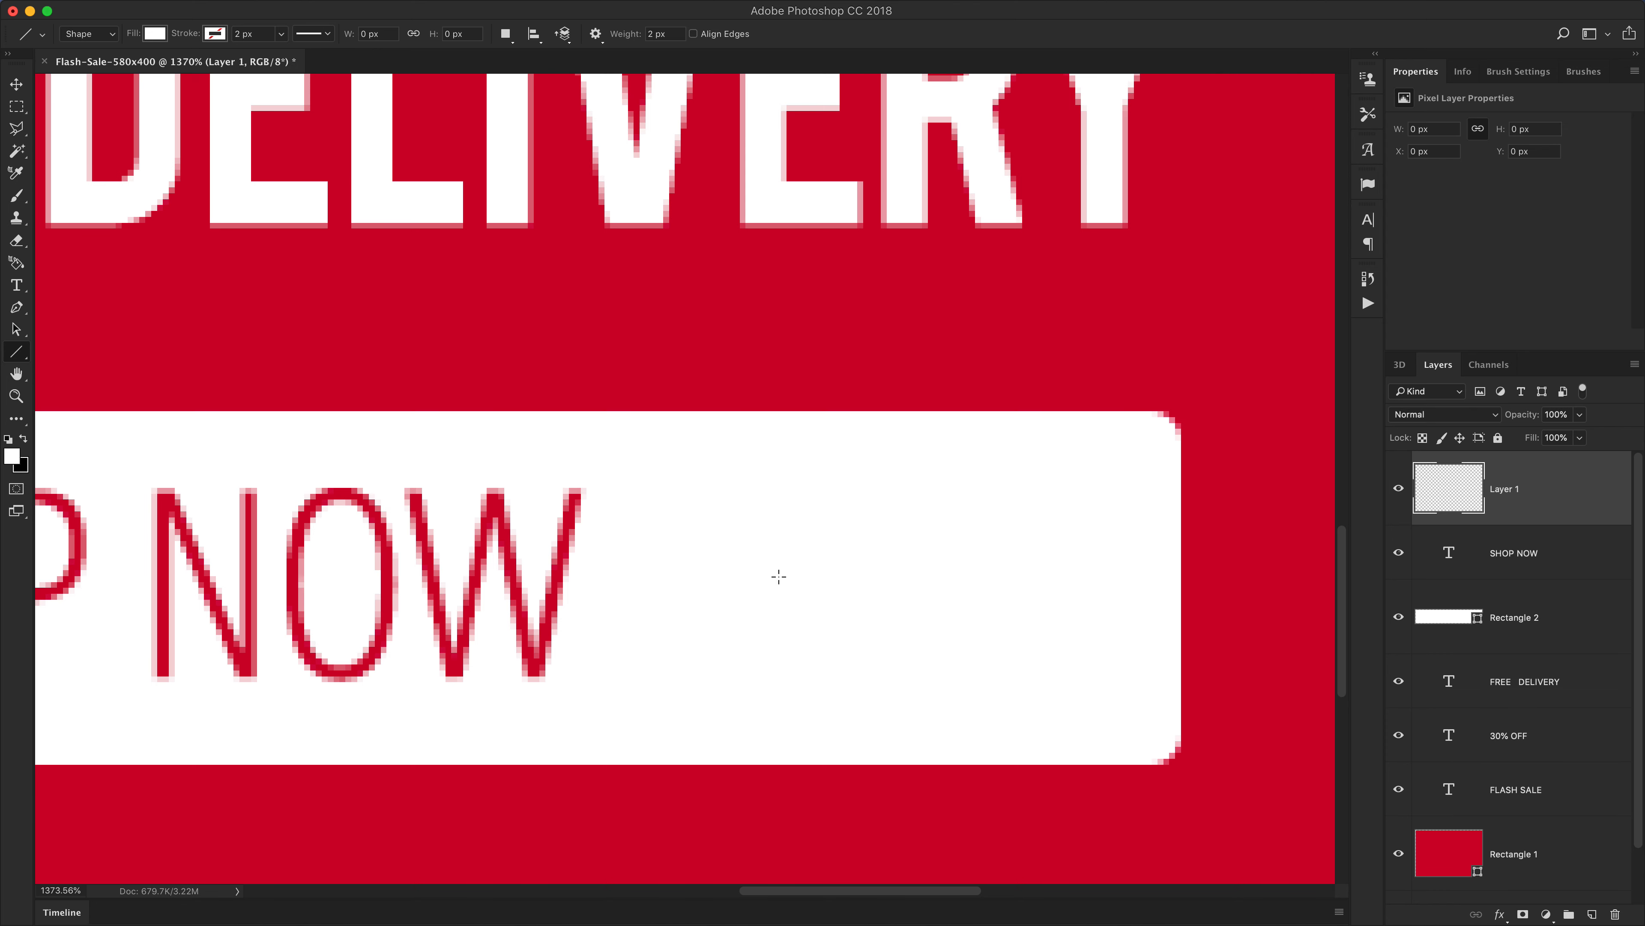
{"action": "key", "text": "z"}
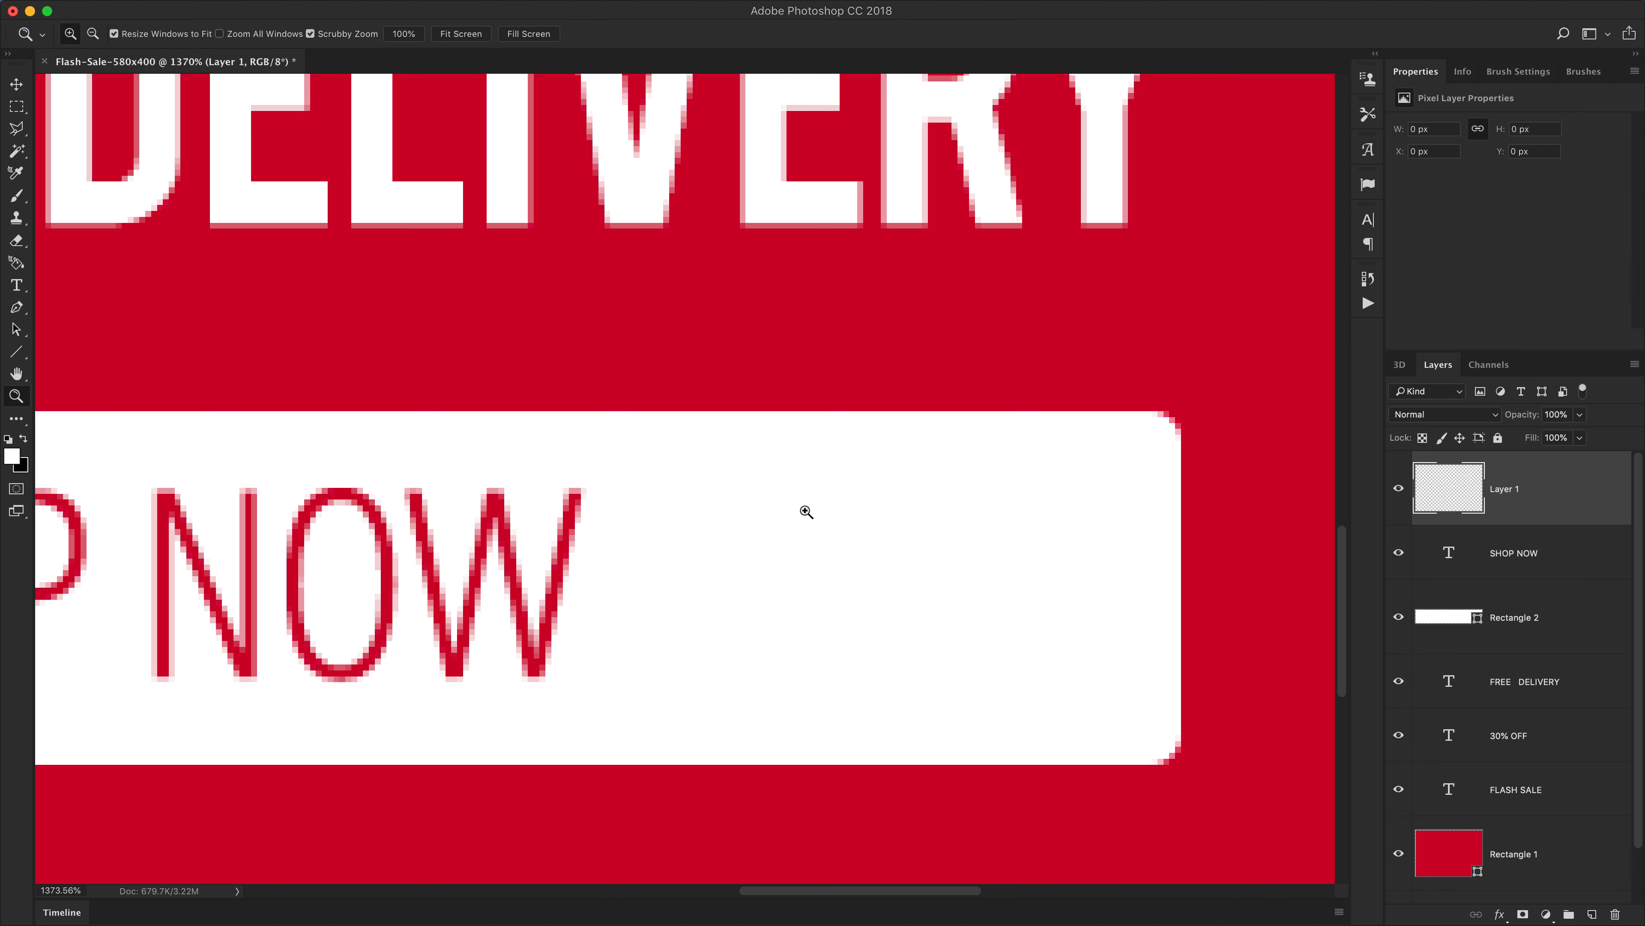
{"action": "key", "text": "v"}
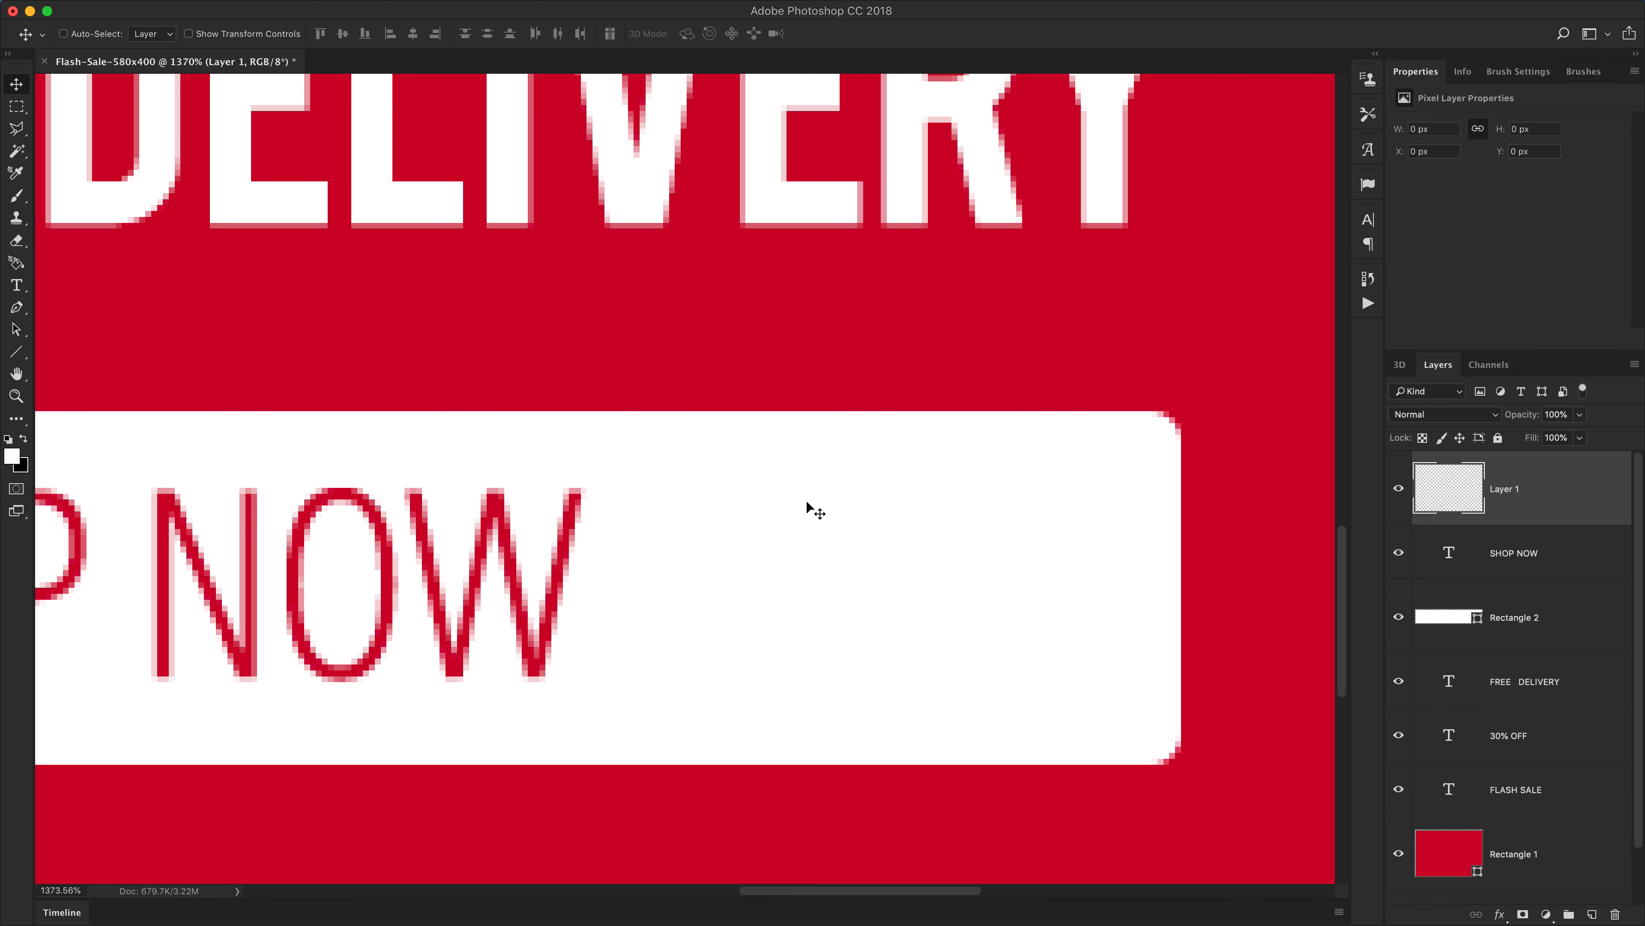
{"action": "key", "text": "super+space"}
{"action": "mouse_move", "coordinate": [742, 559]}
{"action": "left_mouse_down"}
{"action": "mouse_move", "coordinate": [711, 533]}
{"action": "mouse_move", "coordinate": [735, 555]}
{"action": "left_mouse_up"}
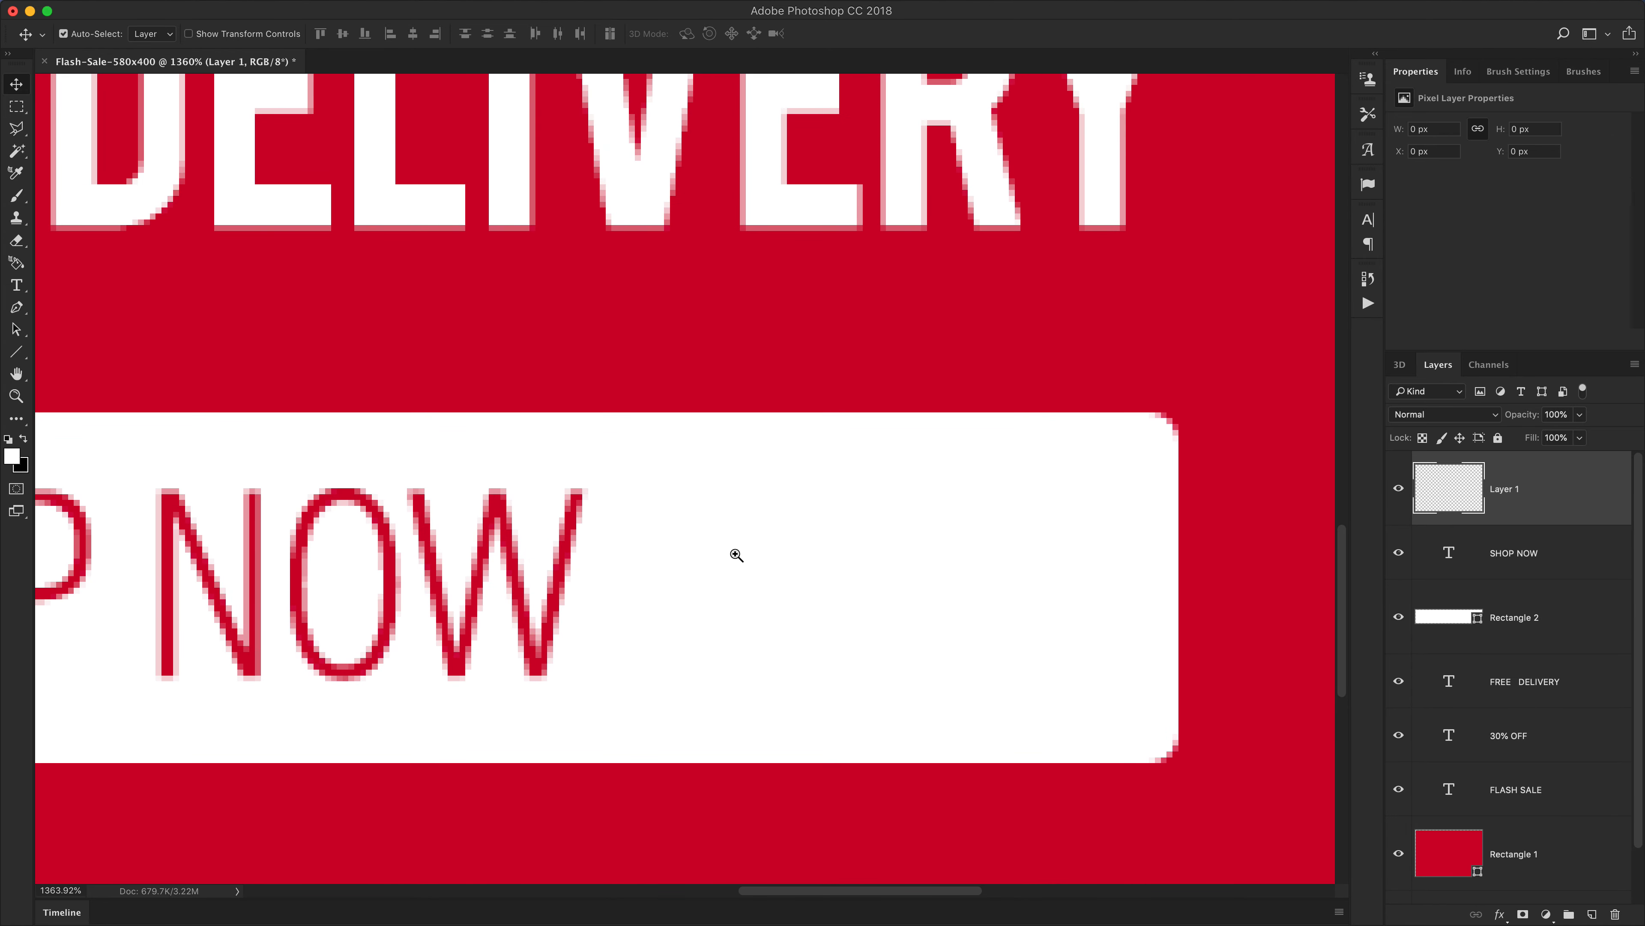
{"action": "left_click", "coordinate": [16, 353]}
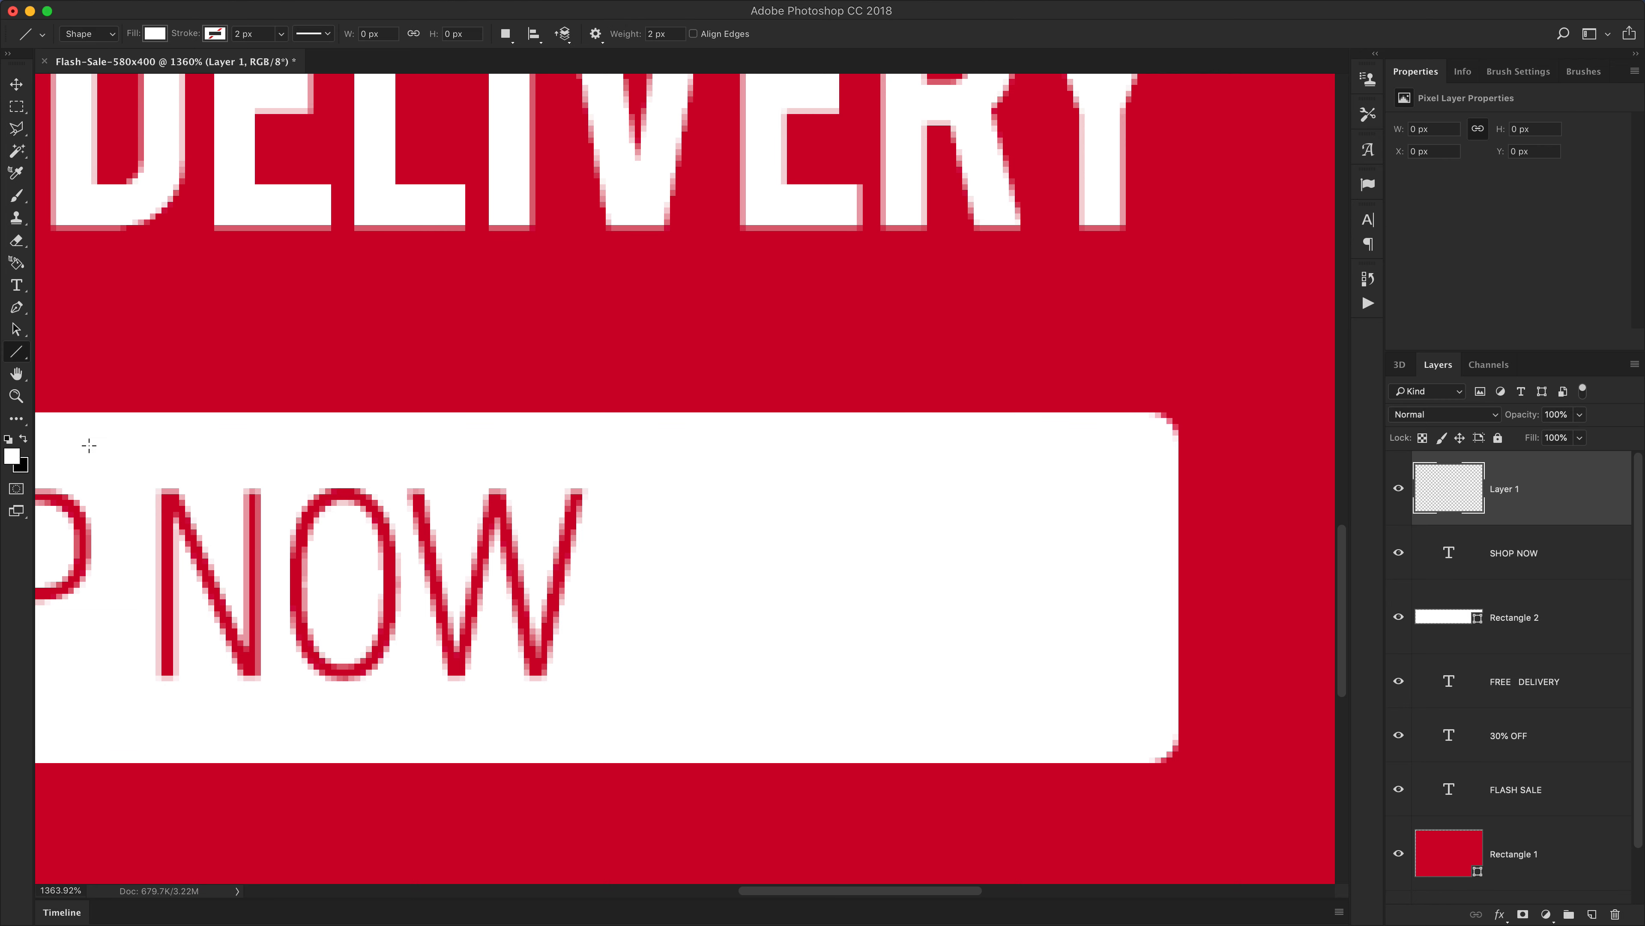
{"action": "left_click", "coordinate": [12, 457]}
{"action": "left_click", "coordinate": [525, 342]}
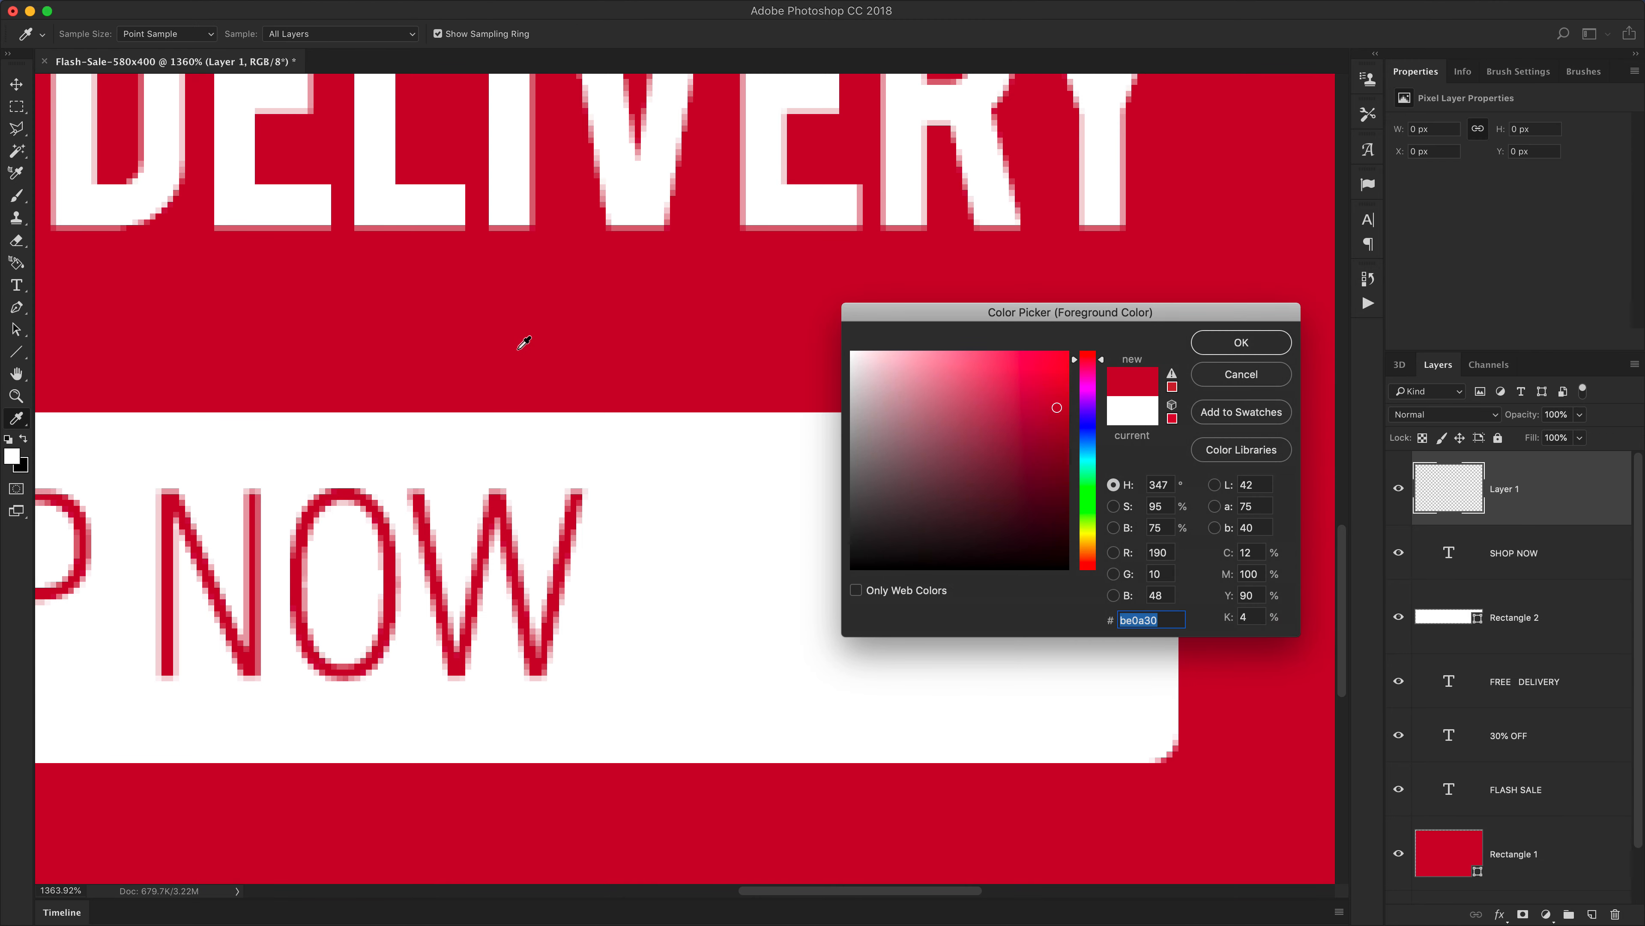
{"action": "left_click", "coordinate": [1260, 343]}
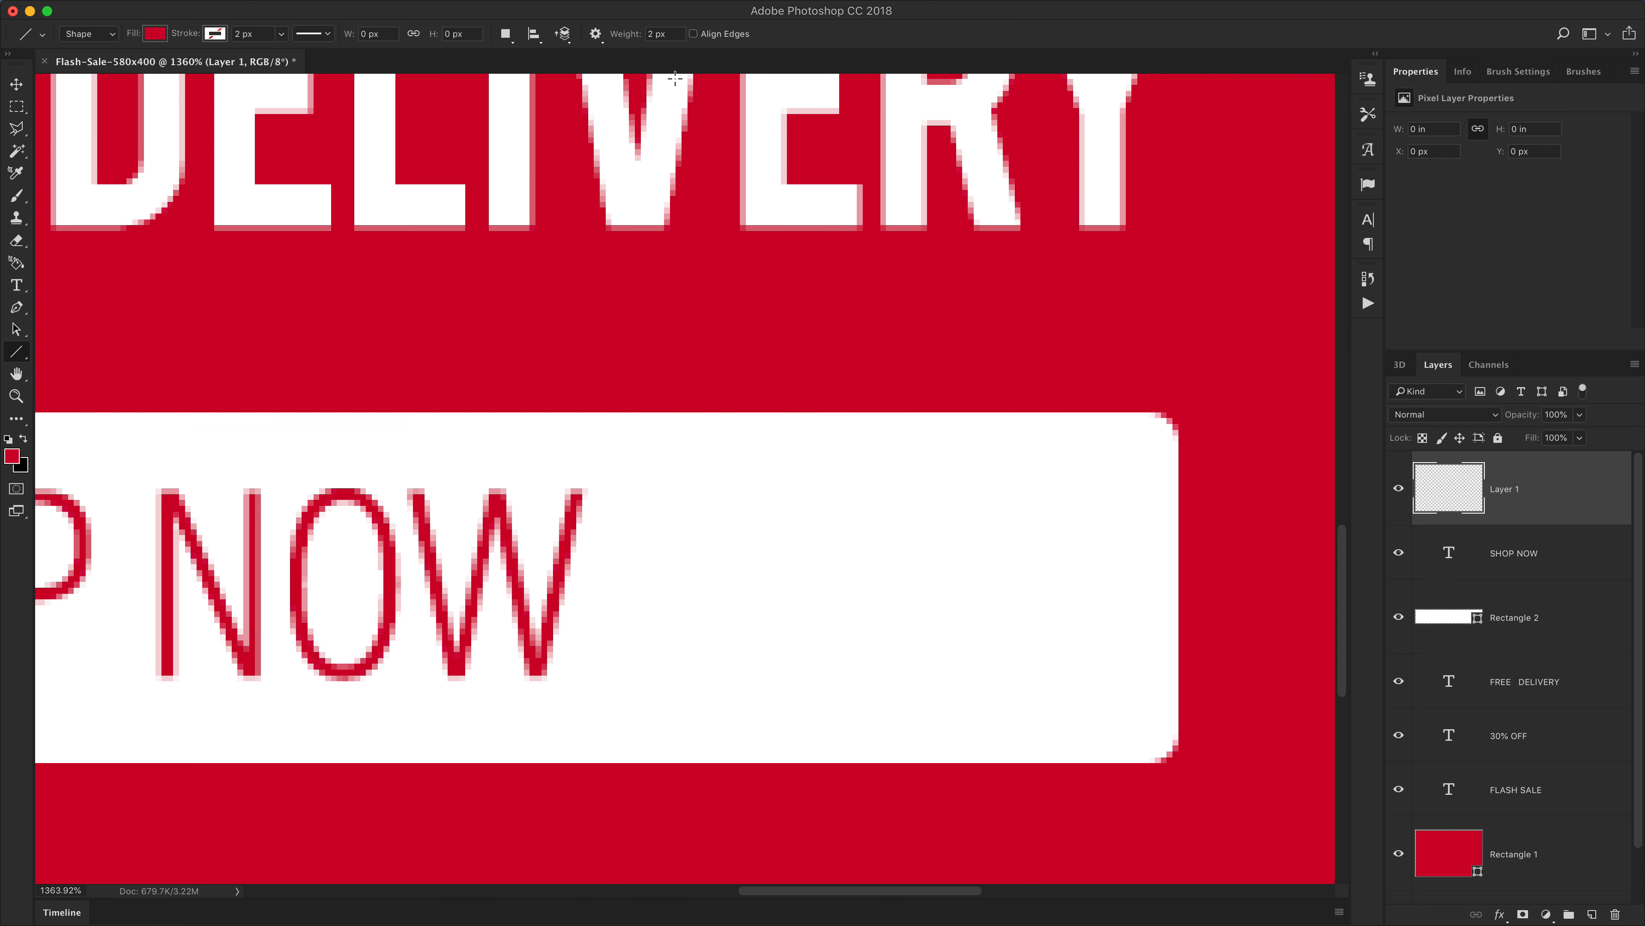
{"action": "double_click", "coordinate": [655, 37]}
{"action": "type", "text": "3"}
{"action": "left_click_drag", "start_coordinate": [753, 494], "coordinate": [848, 556]}
{"action": "key", "text": "Delete"}
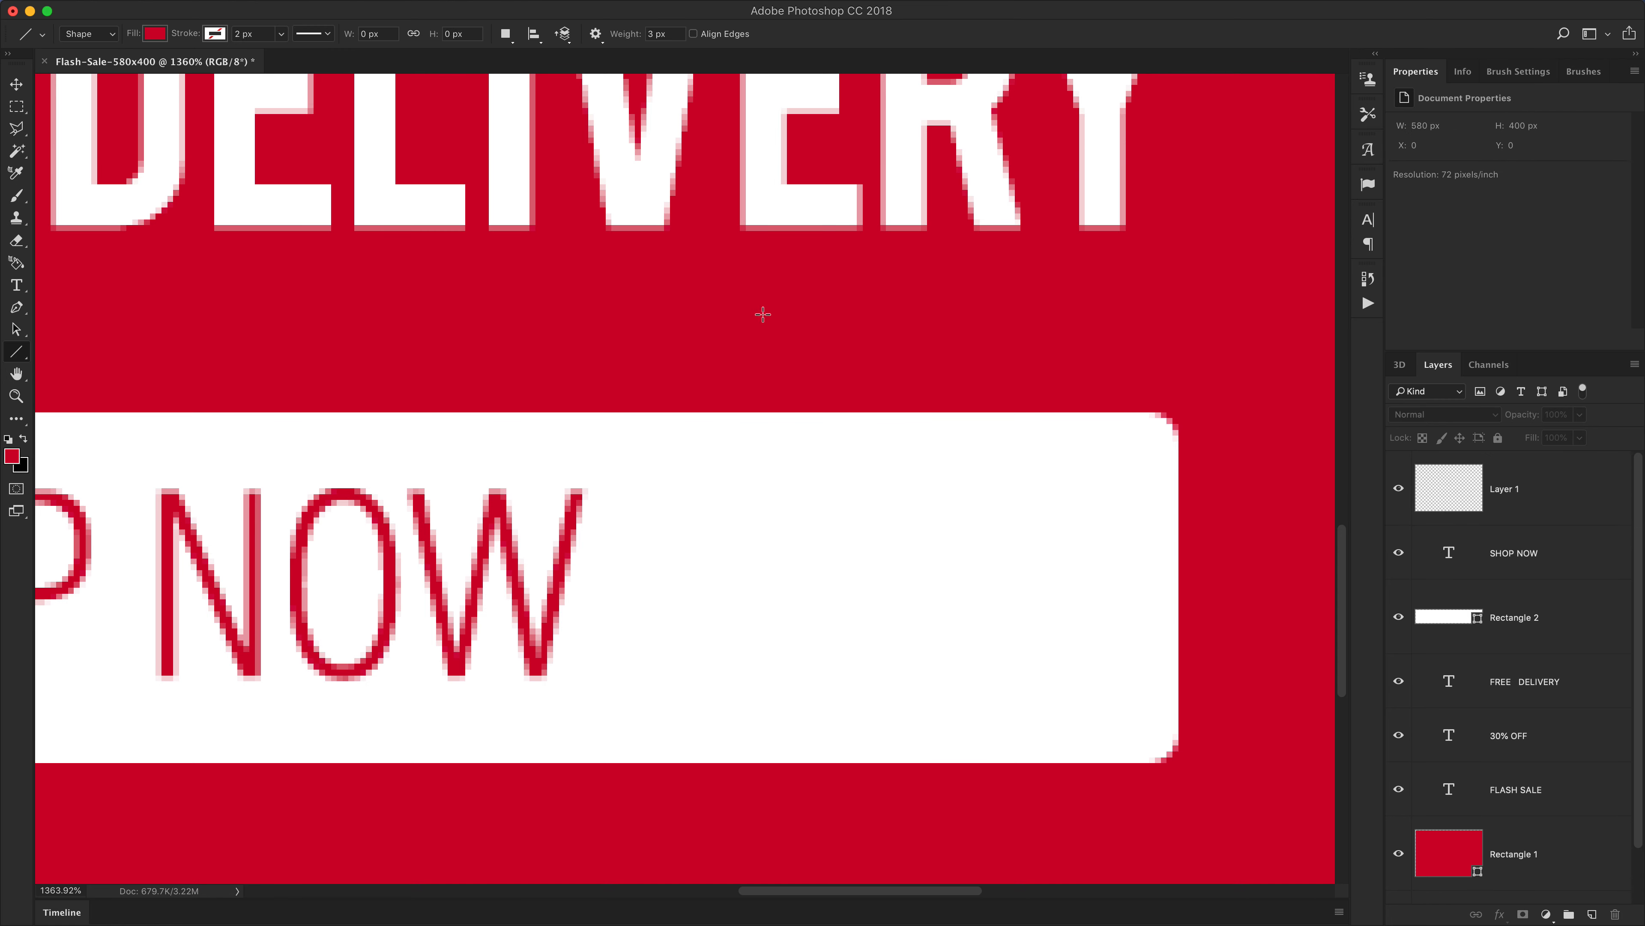
Draw a 2 px red diagonal line, about 14 px wide and tall, to the right of SHOP NOW
{"action": "double_click", "coordinate": [649, 34]}
{"action": "type", "text": "2"}
{"action": "left_click", "coordinate": [1511, 486]}
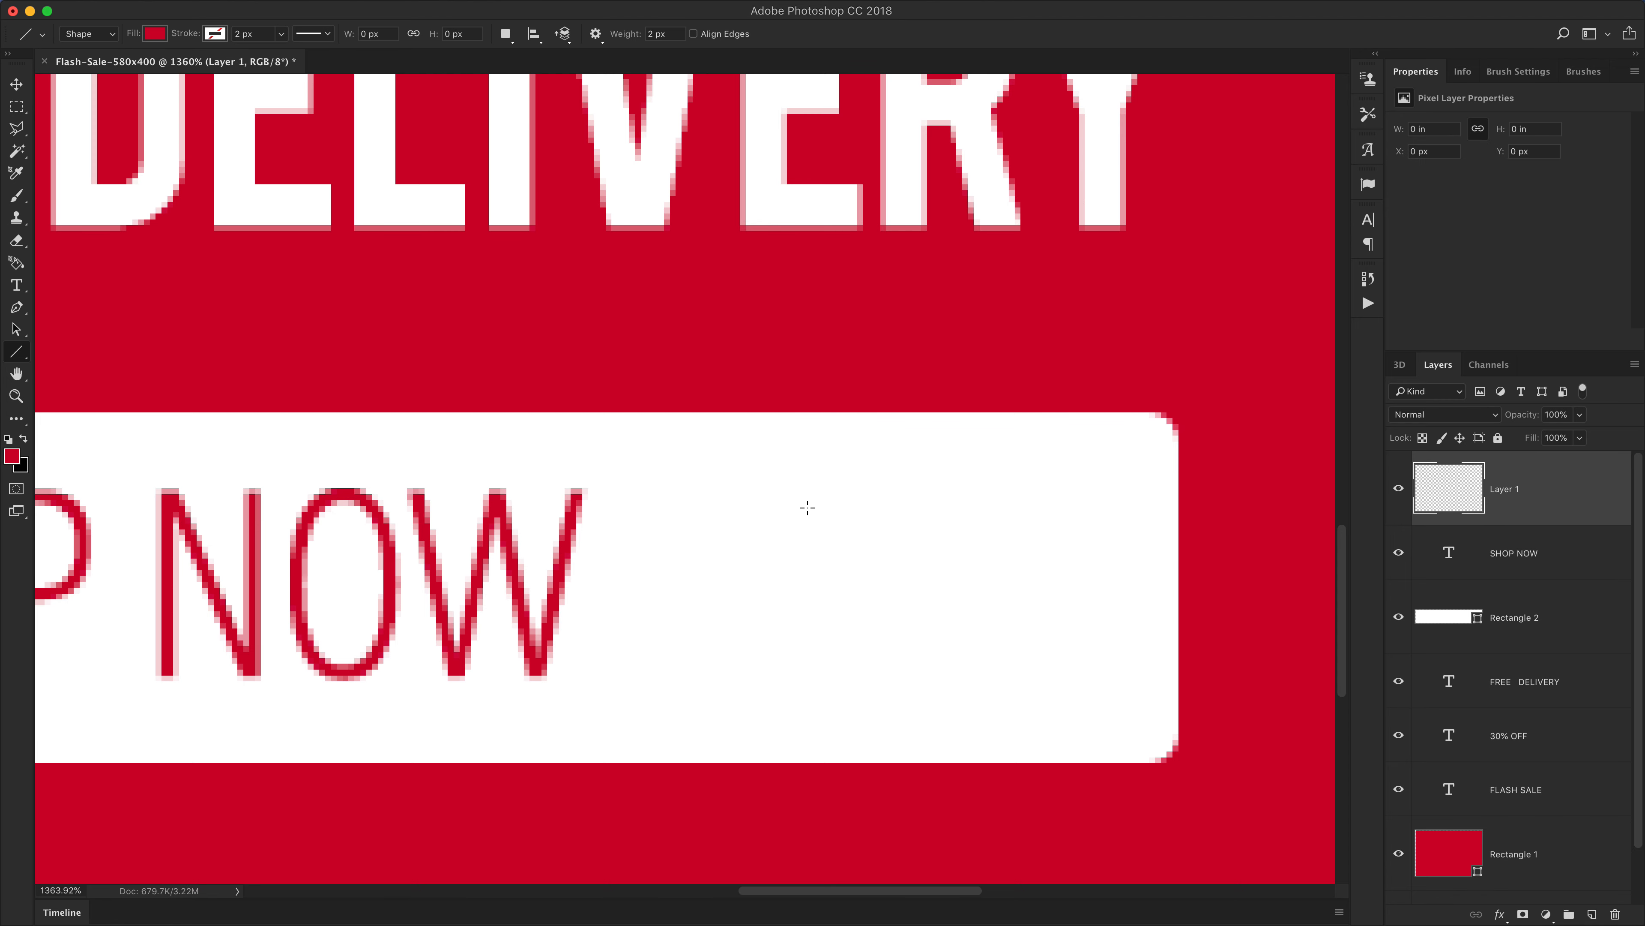
{"action": "left_click_drag", "start_coordinate": [757, 486], "coordinate": [819, 531]}
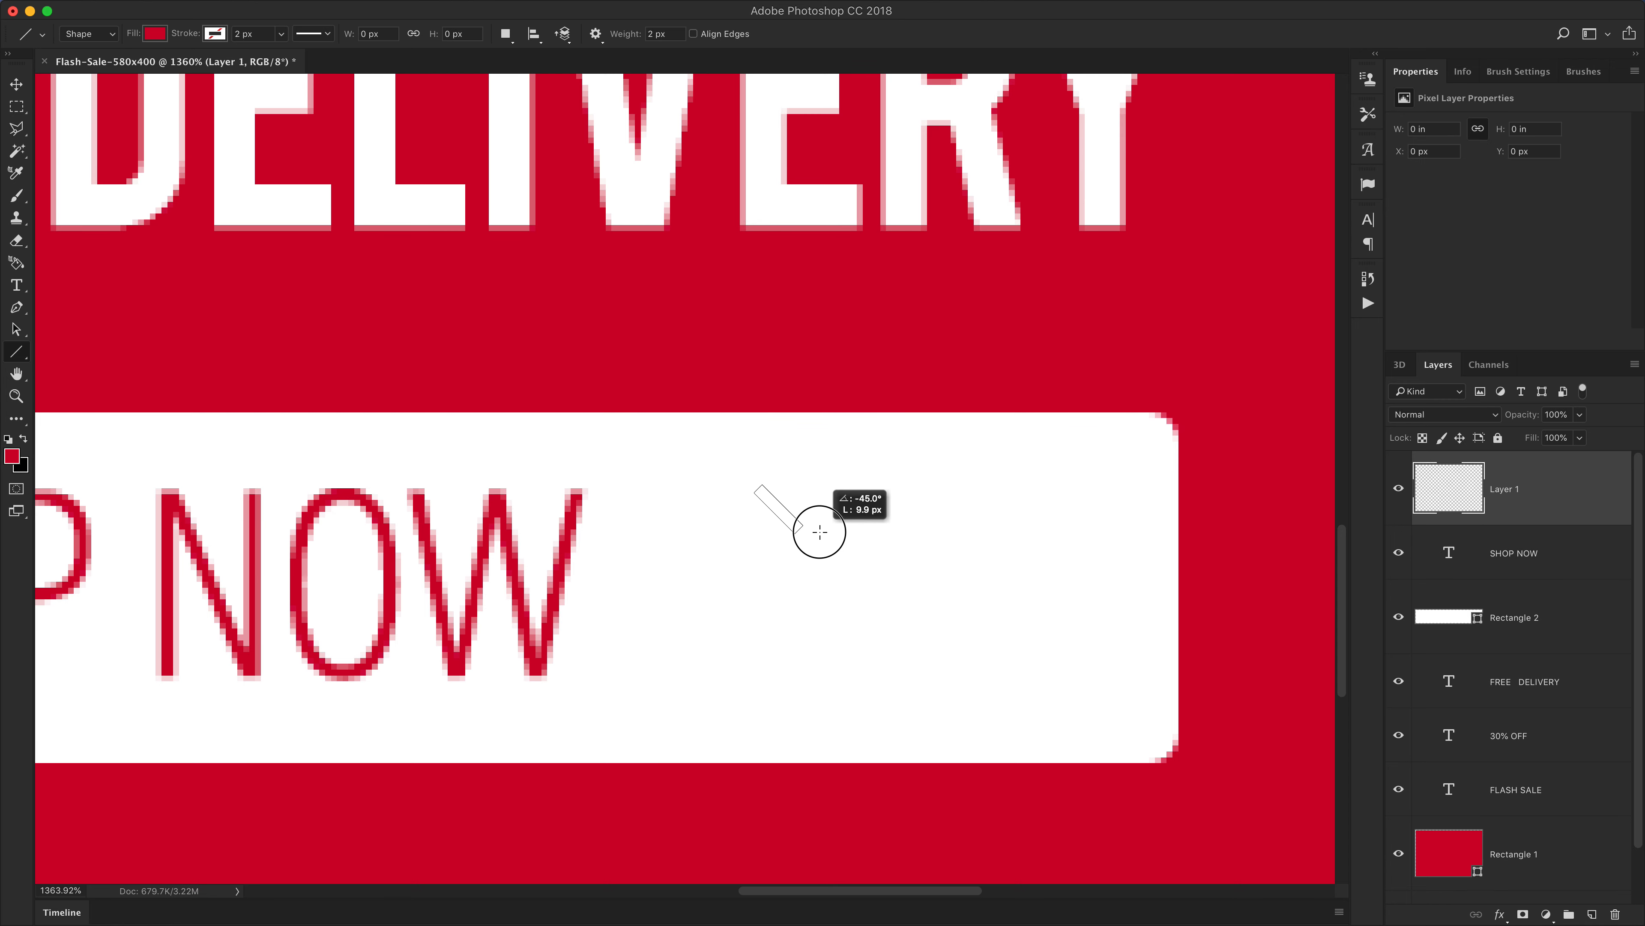
{"action": "left_click_drag", "start_coordinate": [821, 537], "coordinate": [857, 567]}
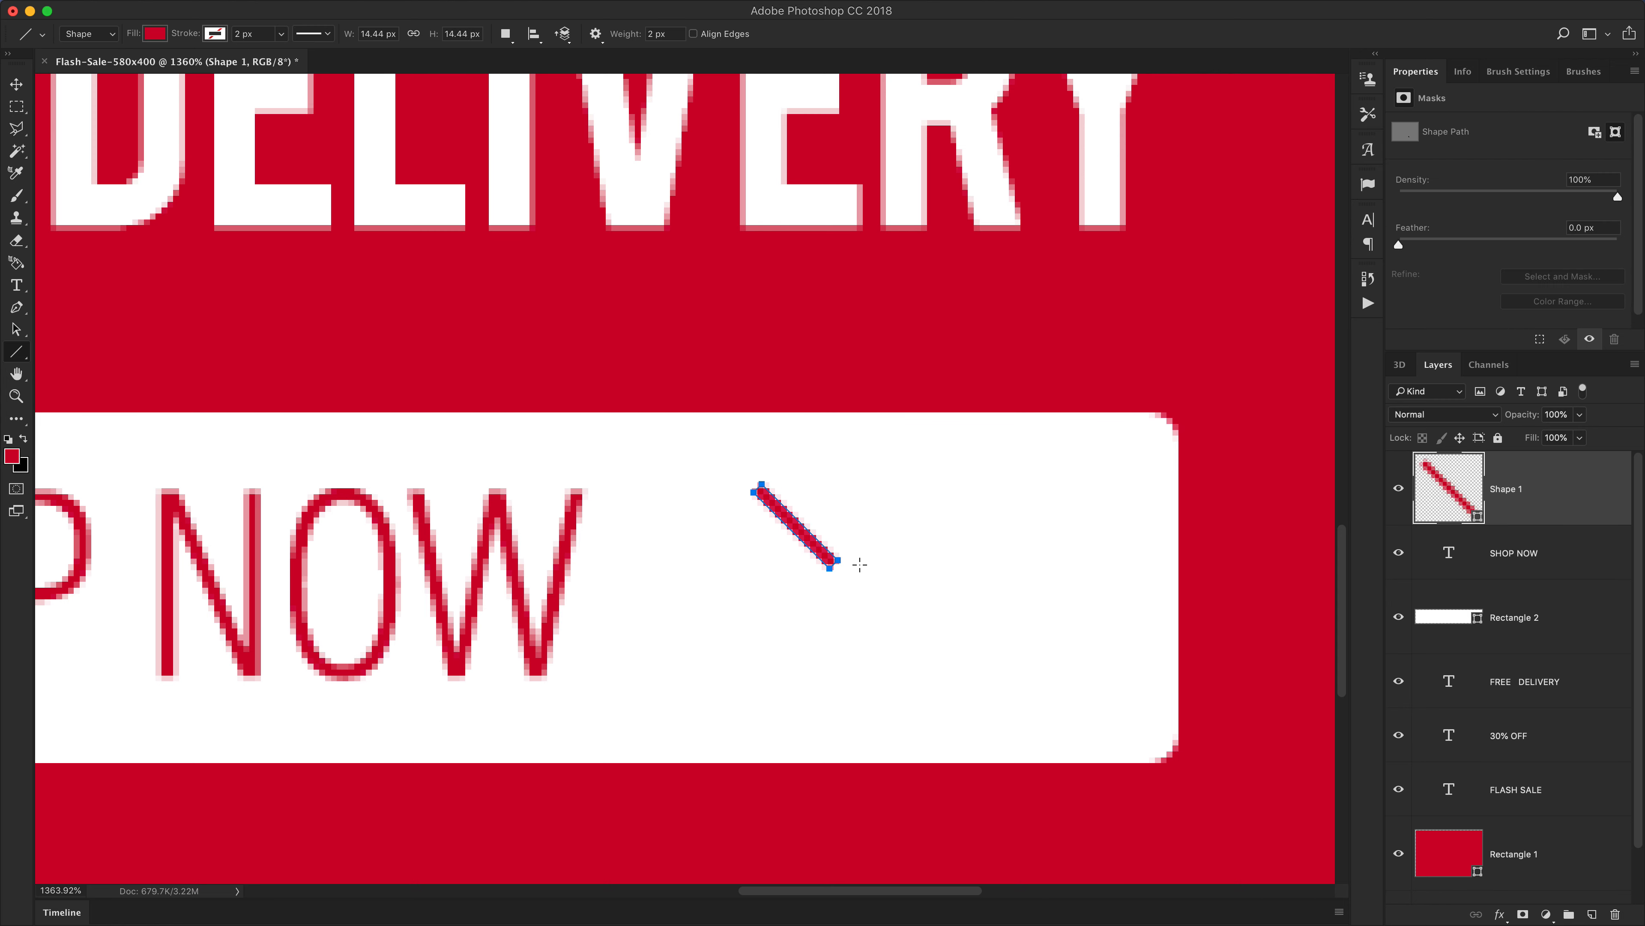
Duplicate the diagonal line's shape layer
{"action": "key", "text": "v"}
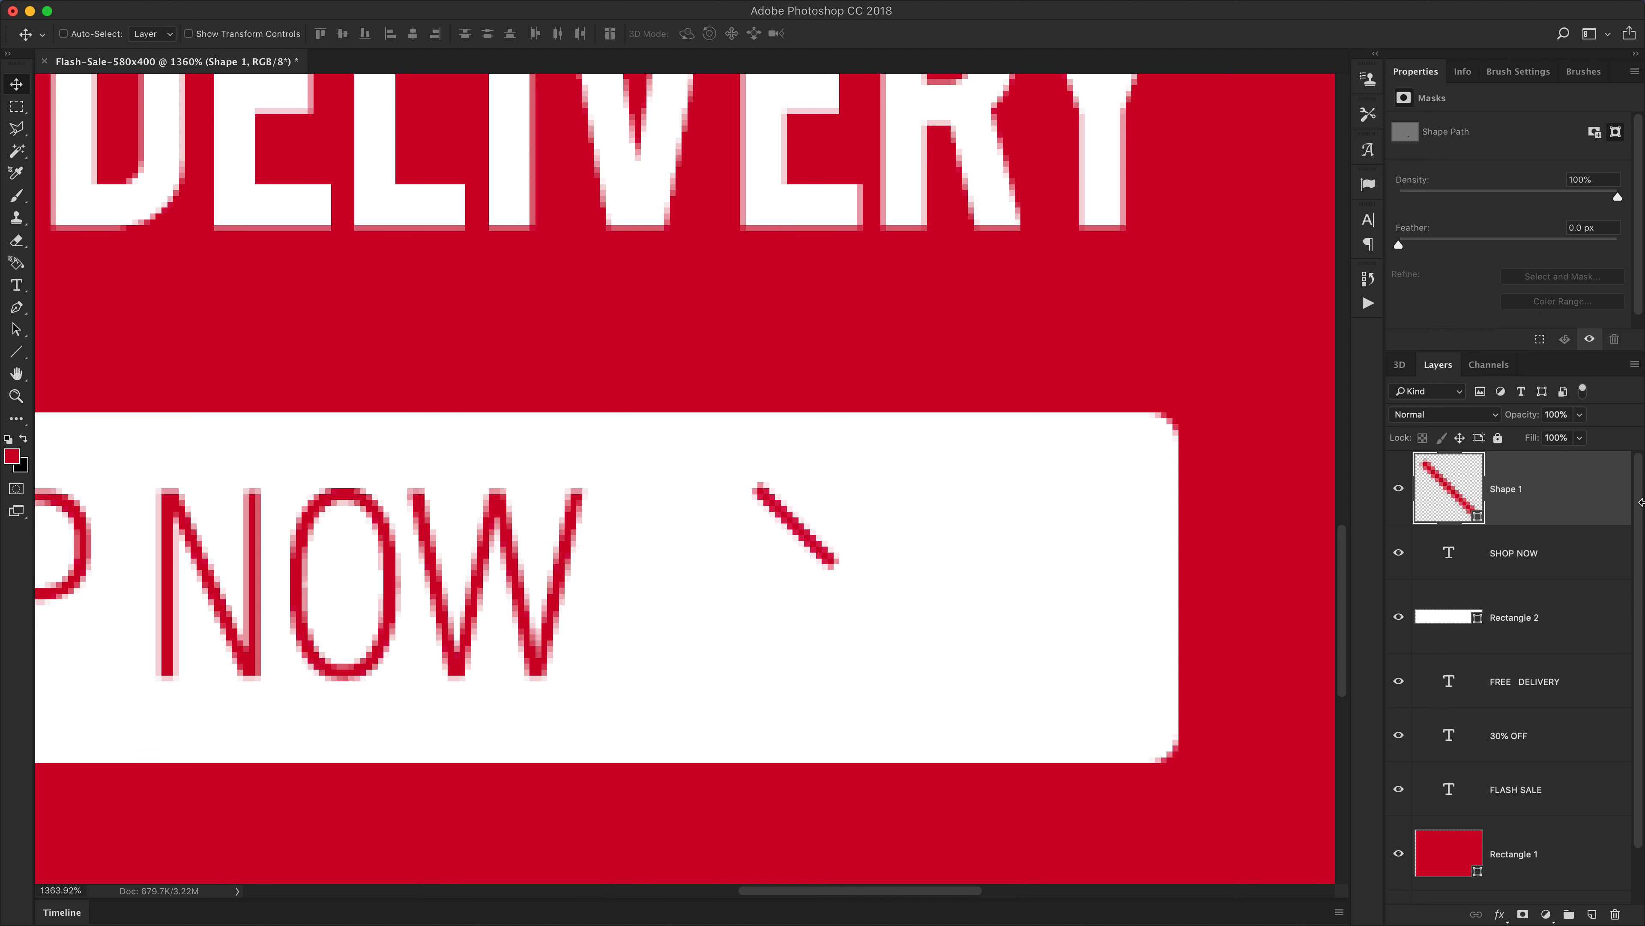
{"action": "right_click", "coordinate": [1552, 497]}
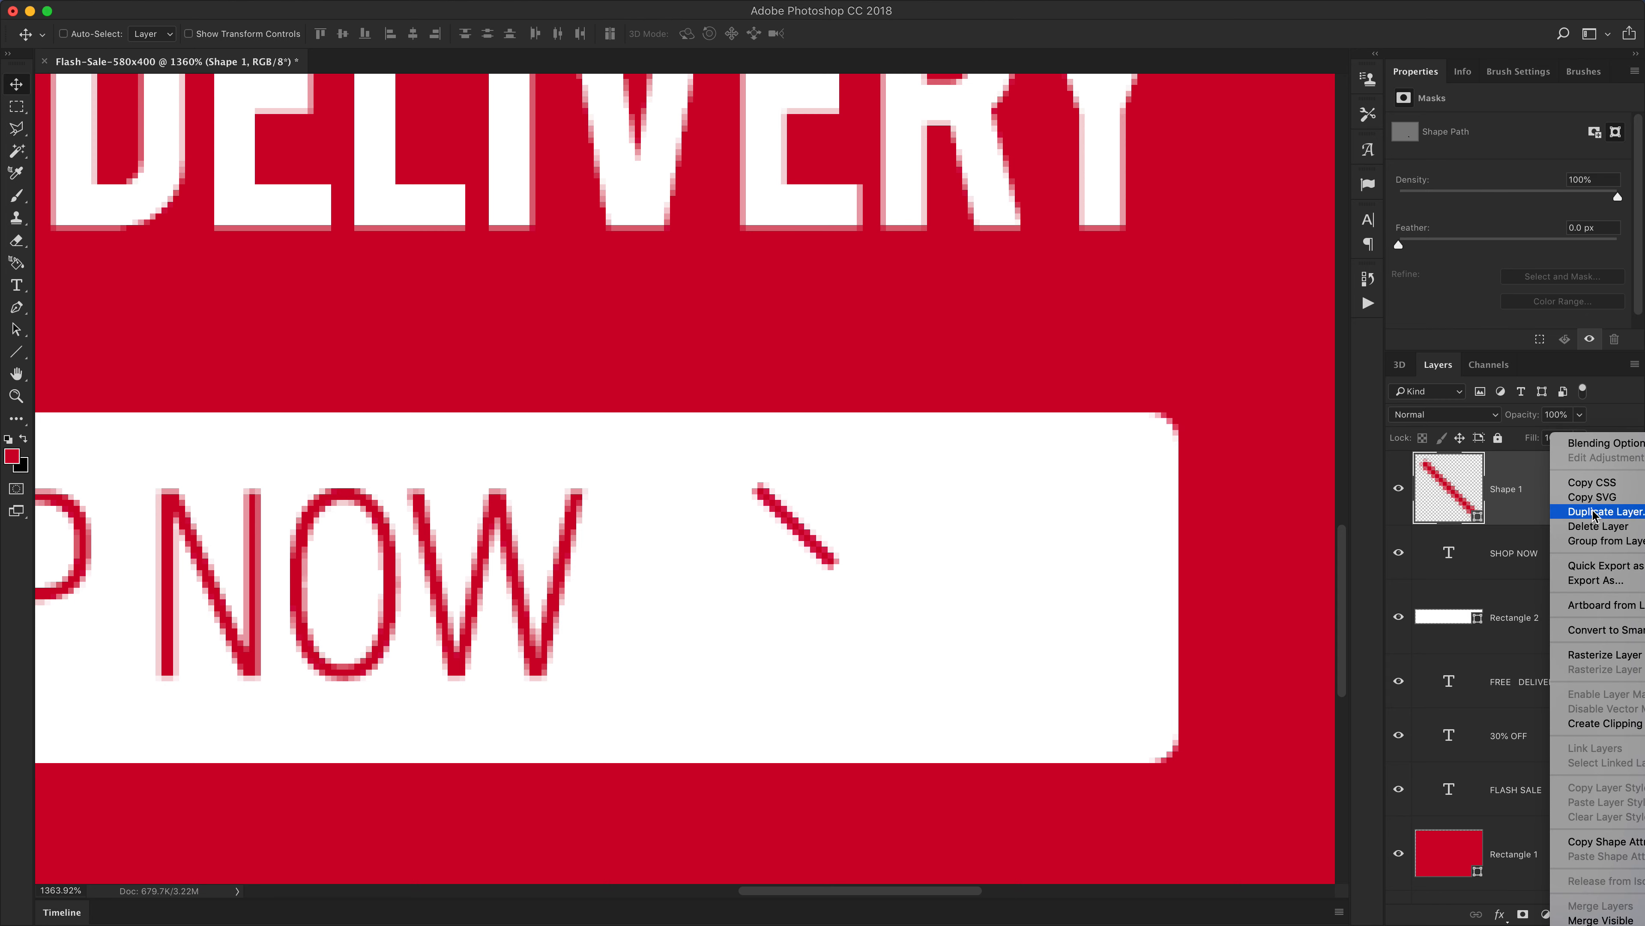
{"action": "right_click", "coordinate": [1446, 483]}
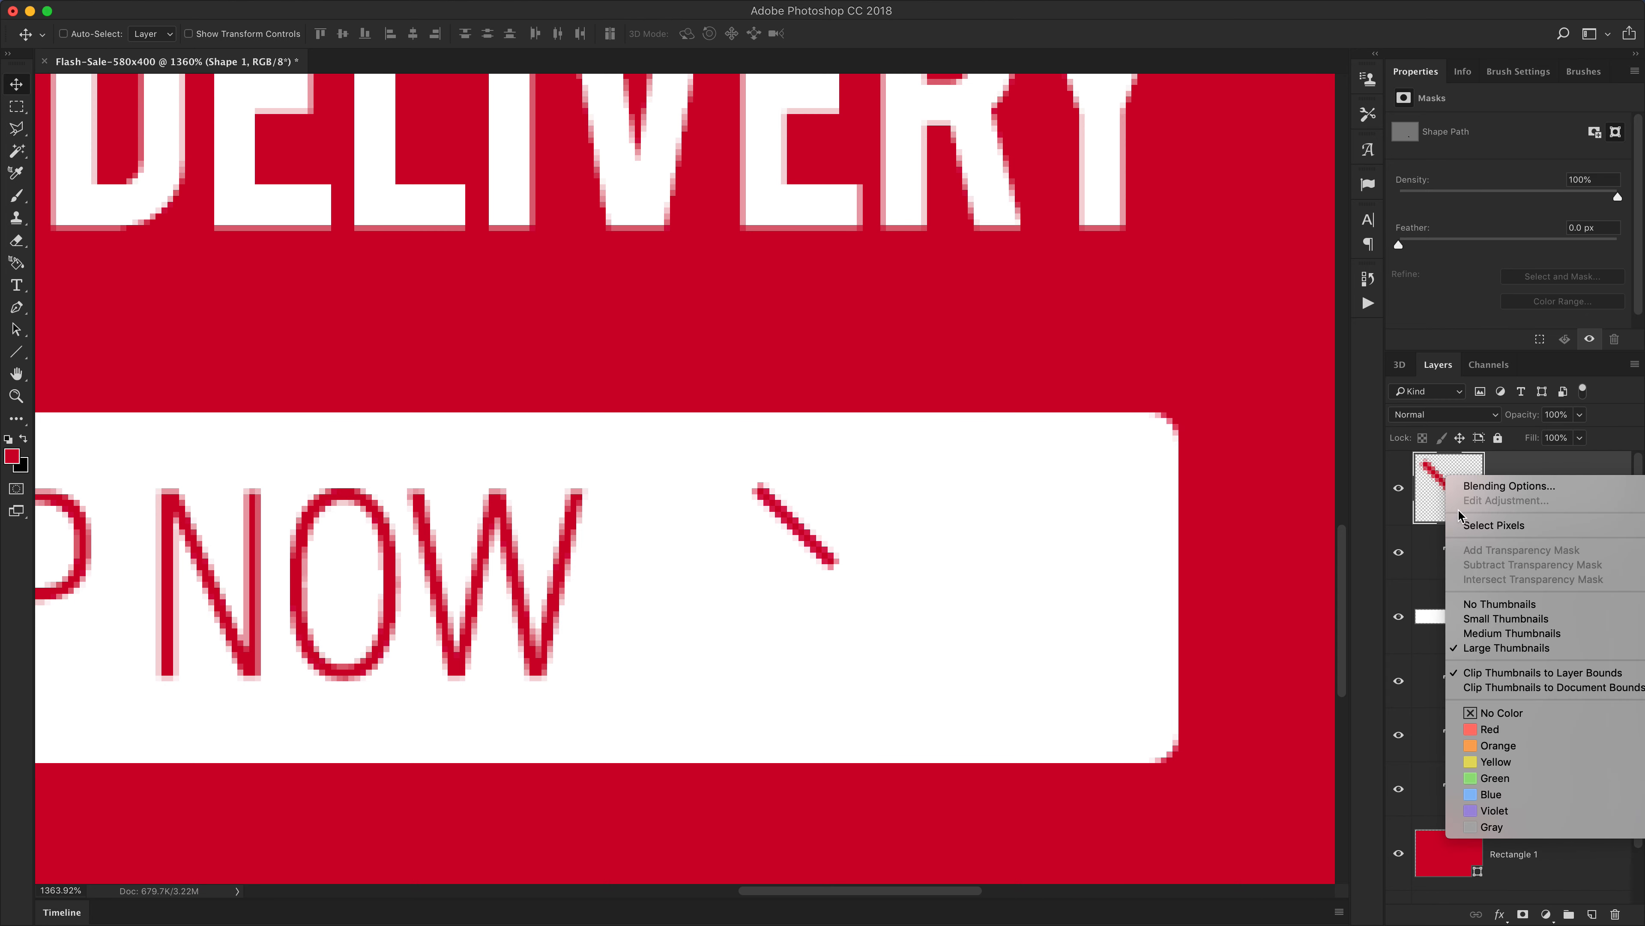
{"action": "right_click", "coordinate": [1512, 464]}
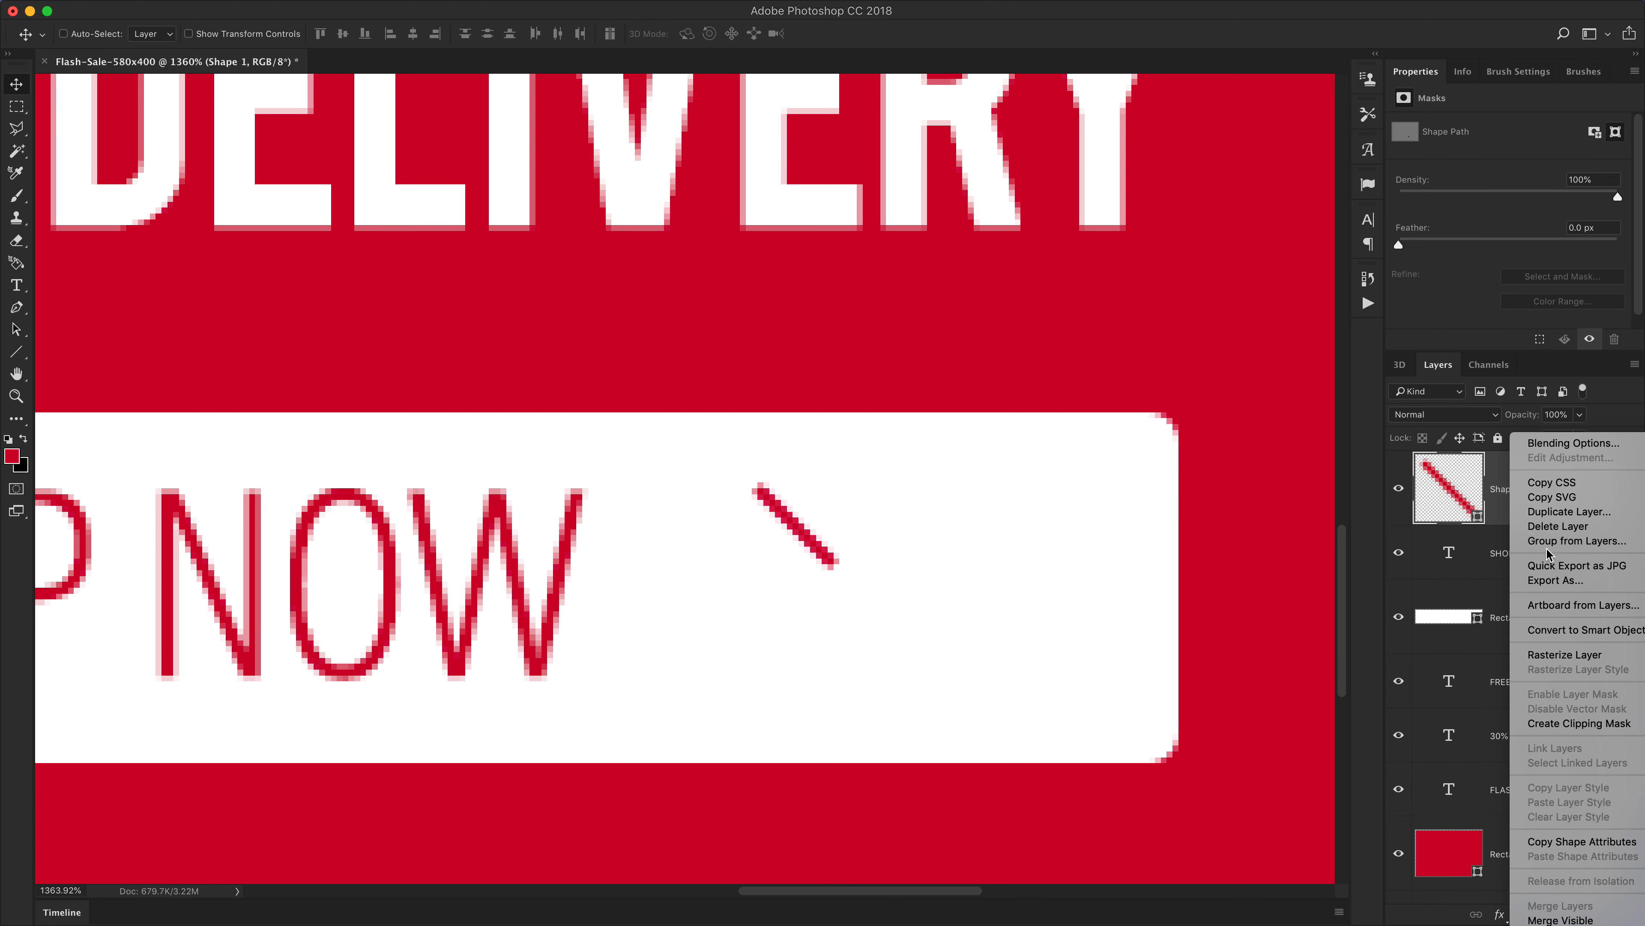
{"action": "left_click", "coordinate": [1568, 511]}
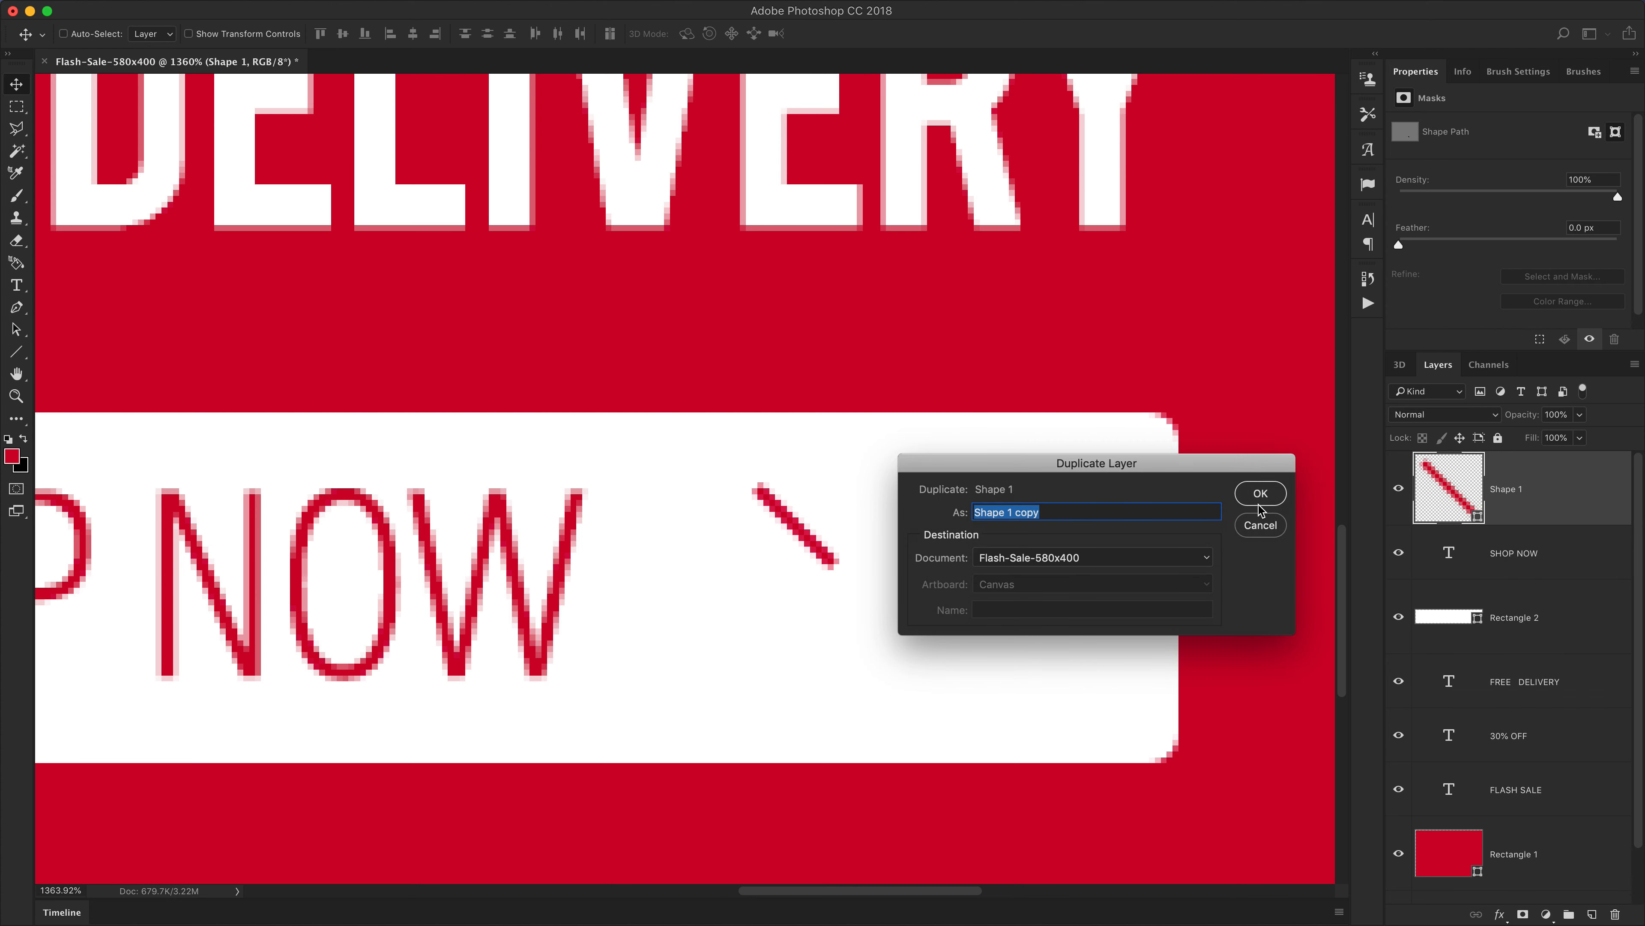
{"action": "left_click", "coordinate": [1260, 494]}
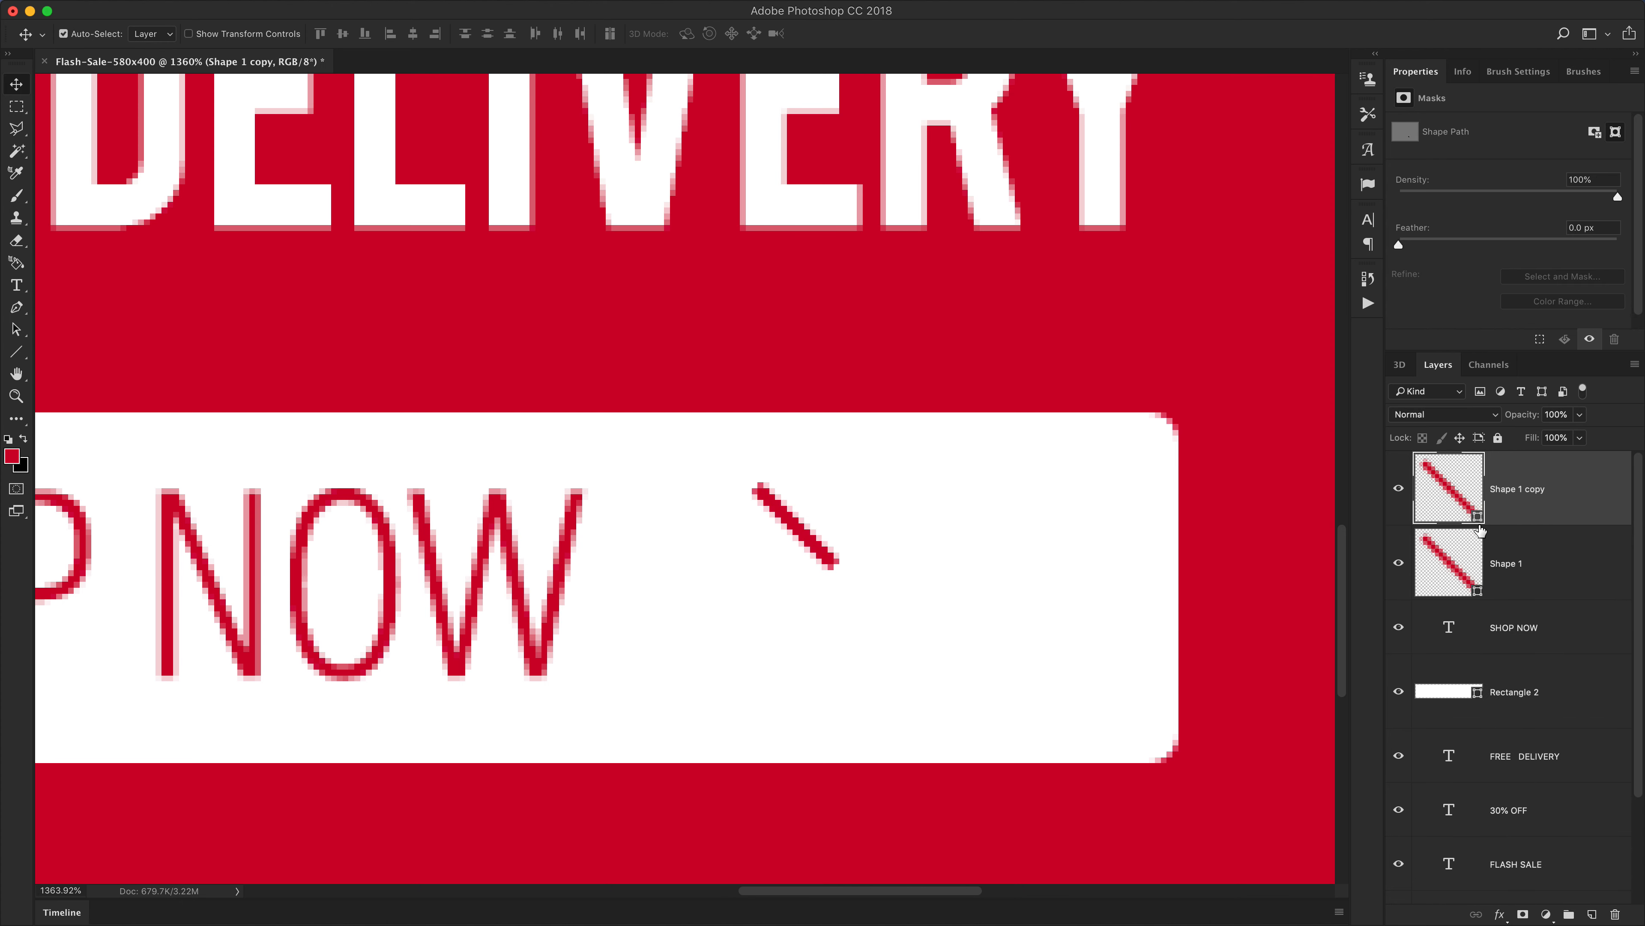
Flip the duplicated line horizontally with Free Transform
{"action": "key", "text": "ctrl+t"}
{"action": "right_click", "coordinate": [785, 508]}
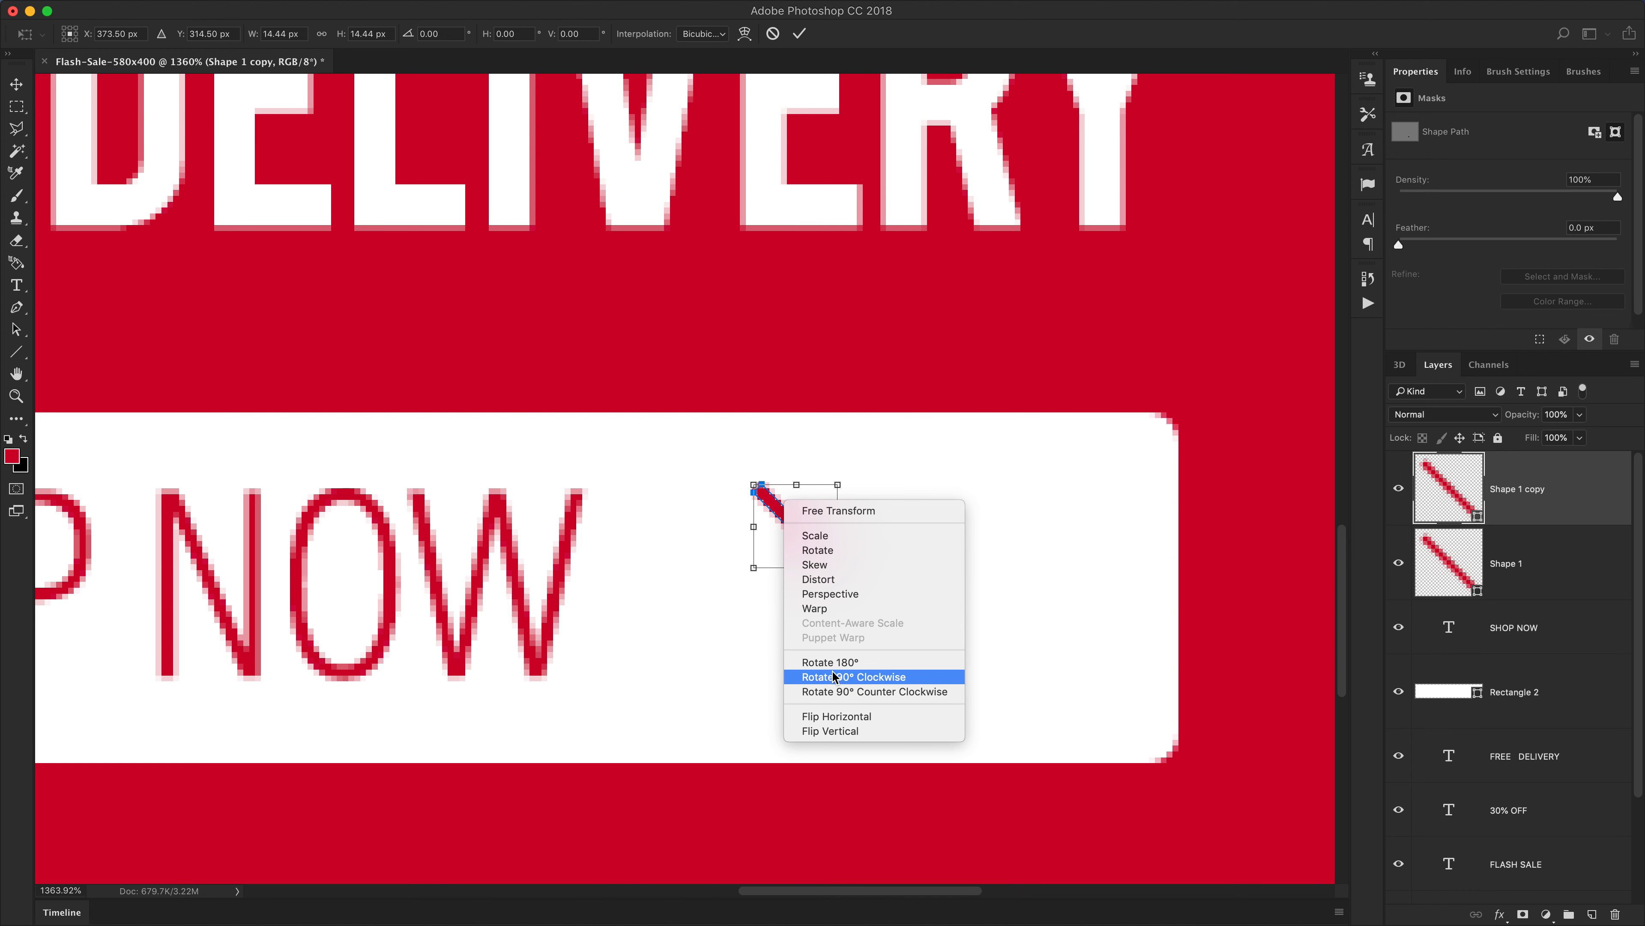
{"action": "left_click", "coordinate": [844, 727]}
{"action": "key", "text": "Return"}
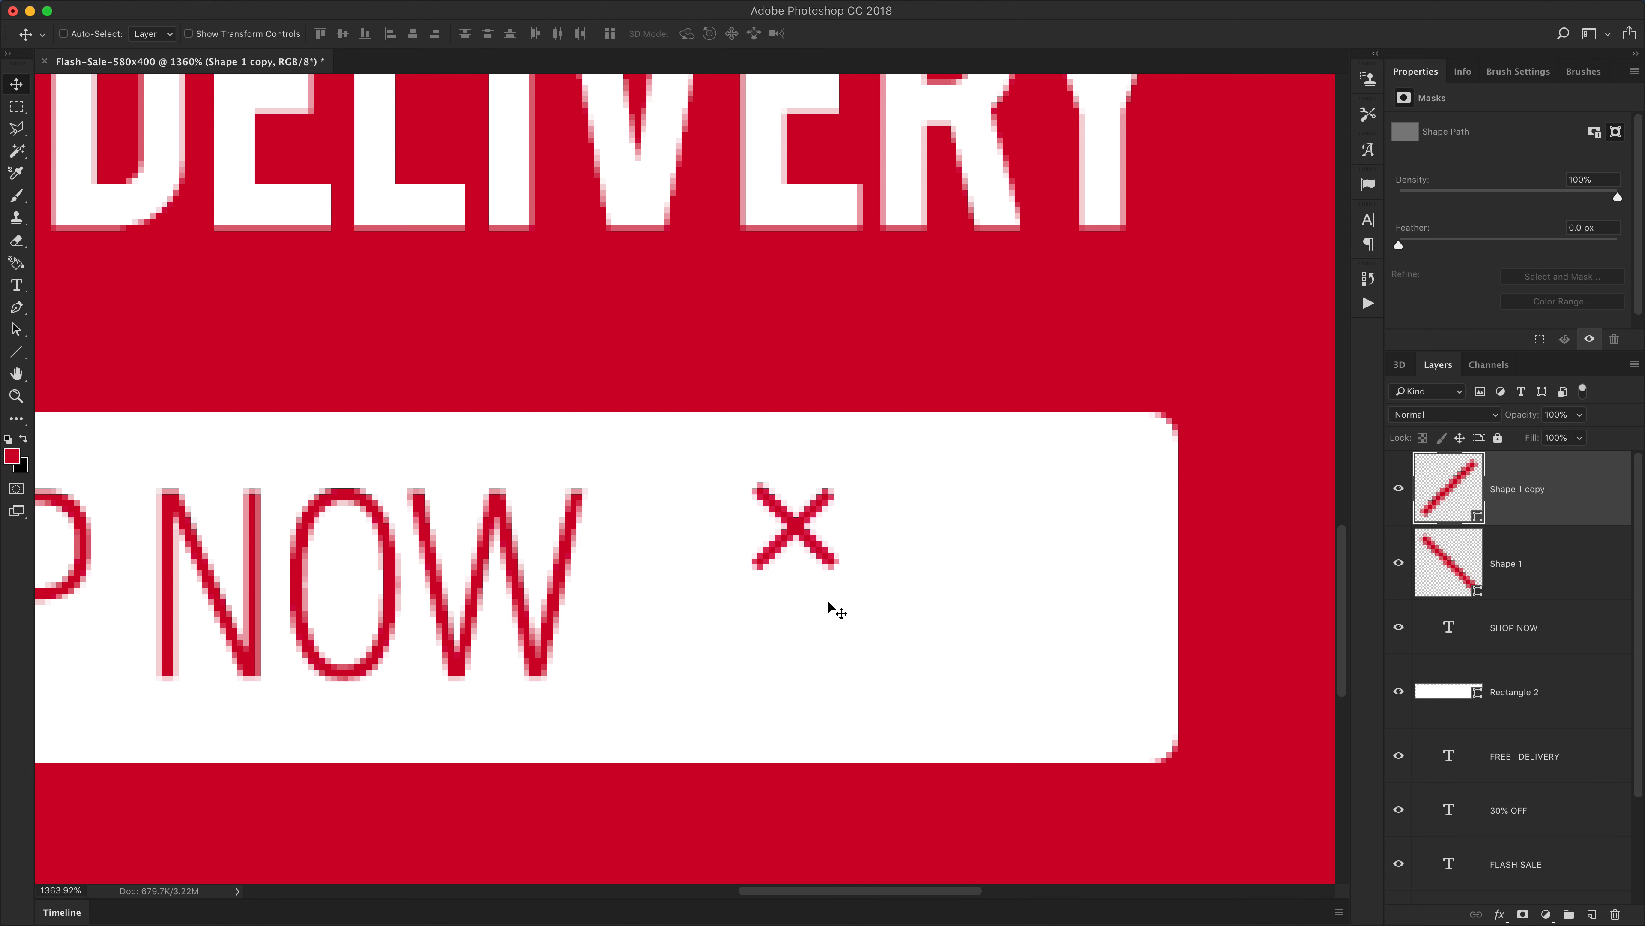
Nudge the flipped line down so both lines meet as a right-pointing arrow
{"action": "key", "text": "Down"}
{"action": "key", "text": "Down"}
{"action": "key", "text": "Down"}
{"action": "key", "text": "Down"}
{"action": "key", "text": "Down"}
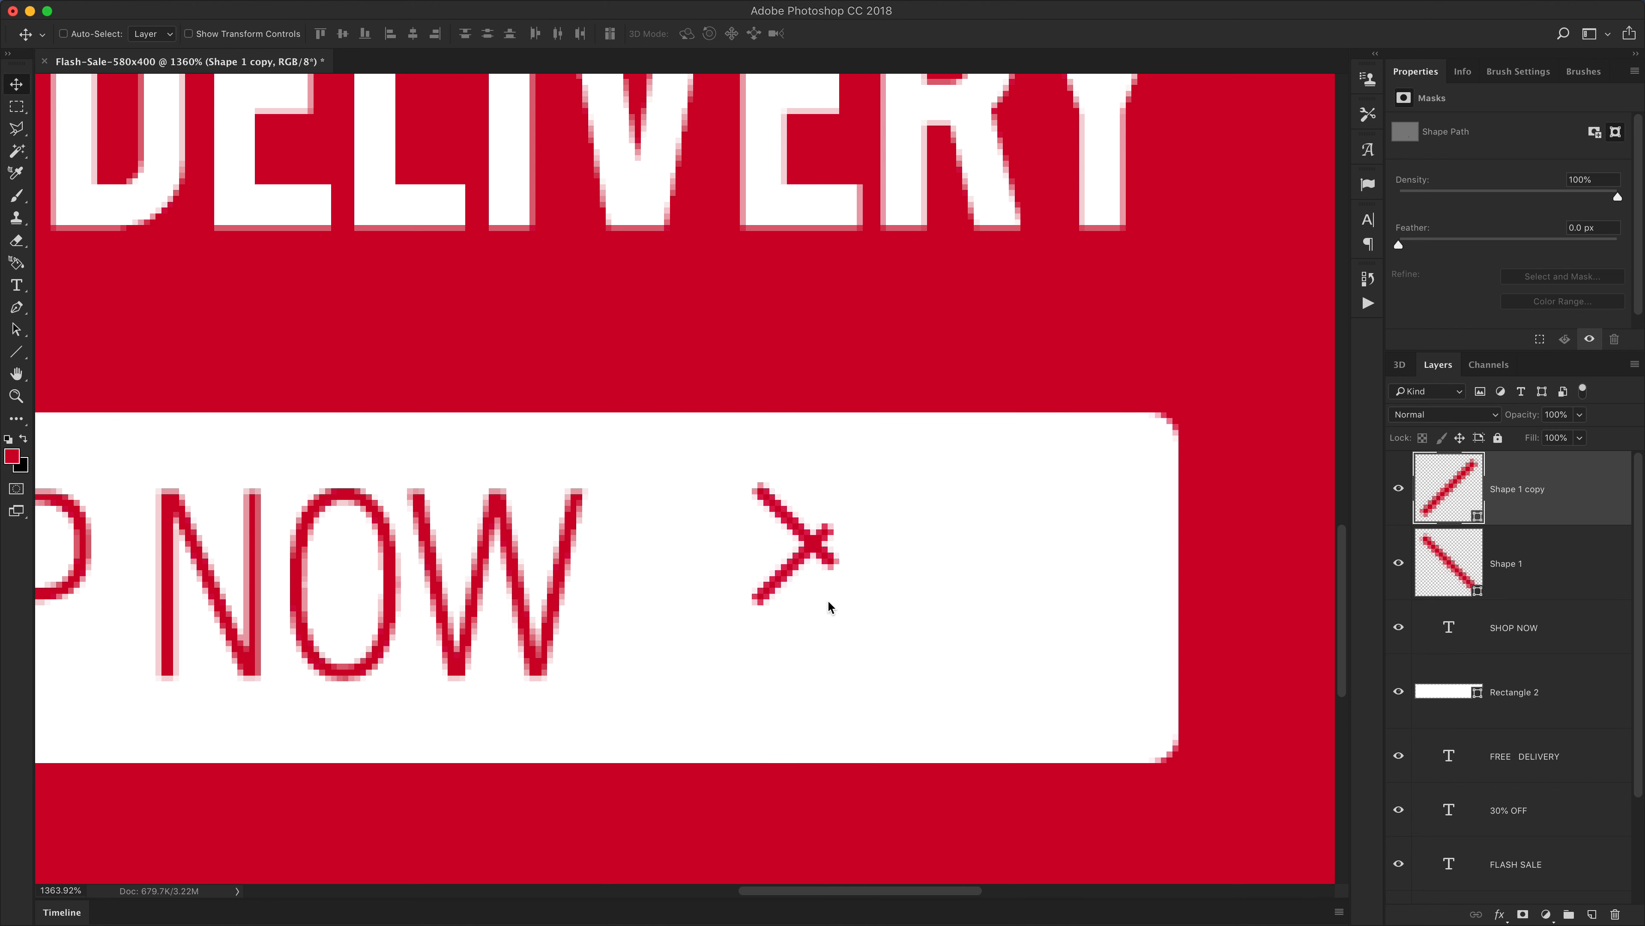
{"action": "key", "text": "Down"}
{"action": "key", "text": "Down"}
{"action": "key", "text": "Down"}
{"action": "key", "text": "Down"}
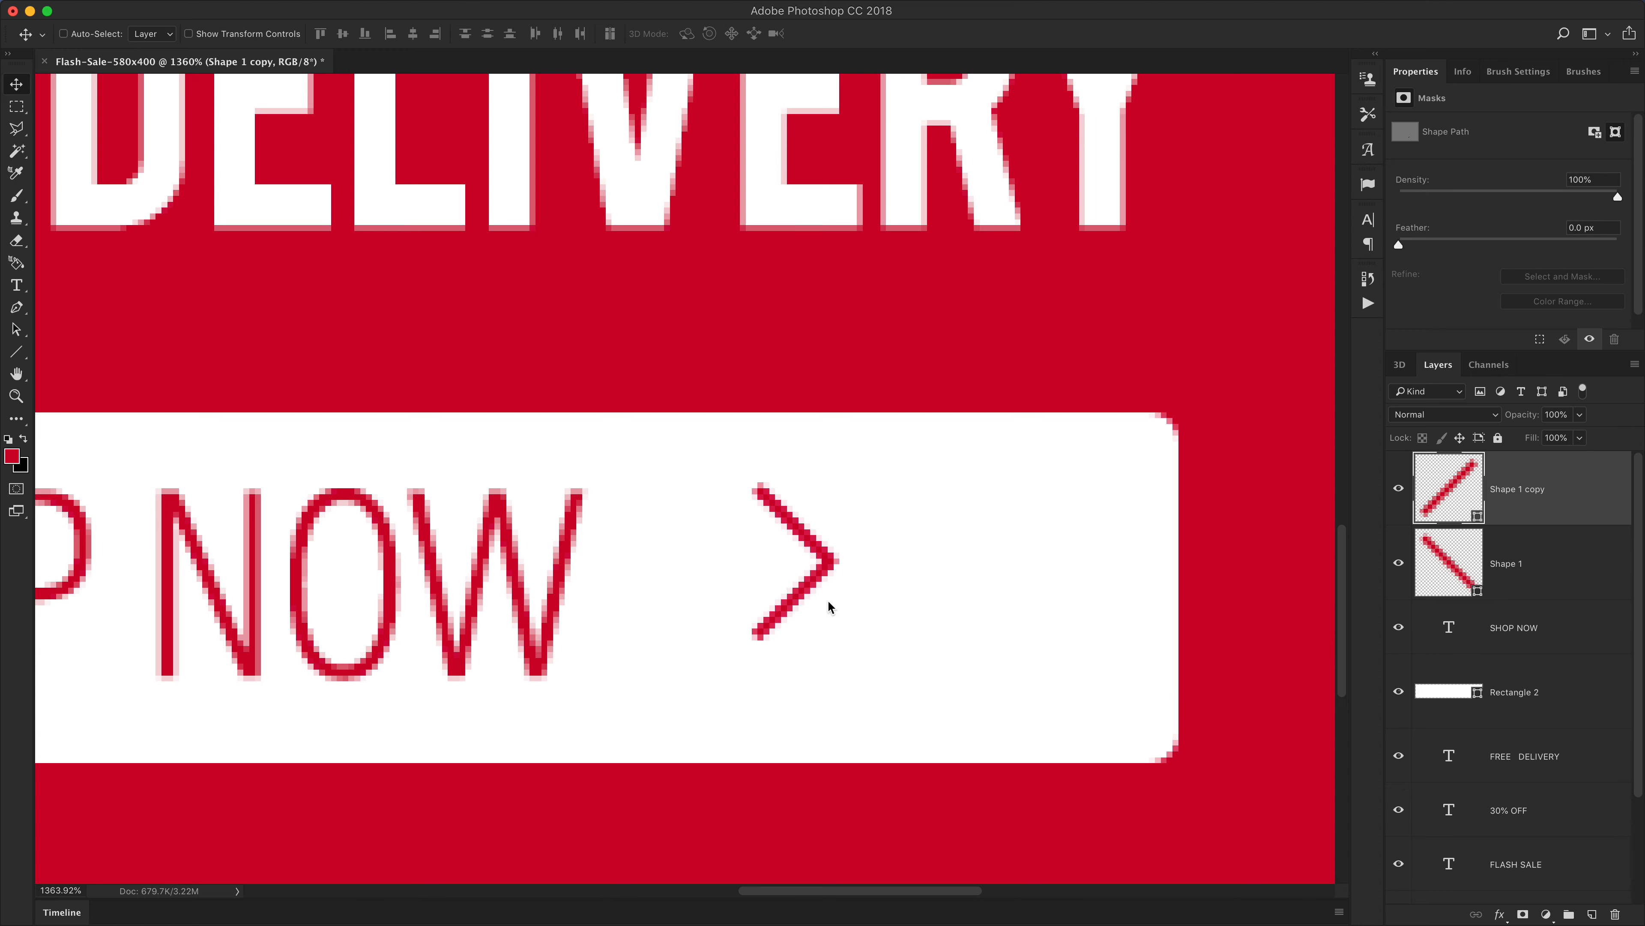
{"action": "key", "text": "Up"}
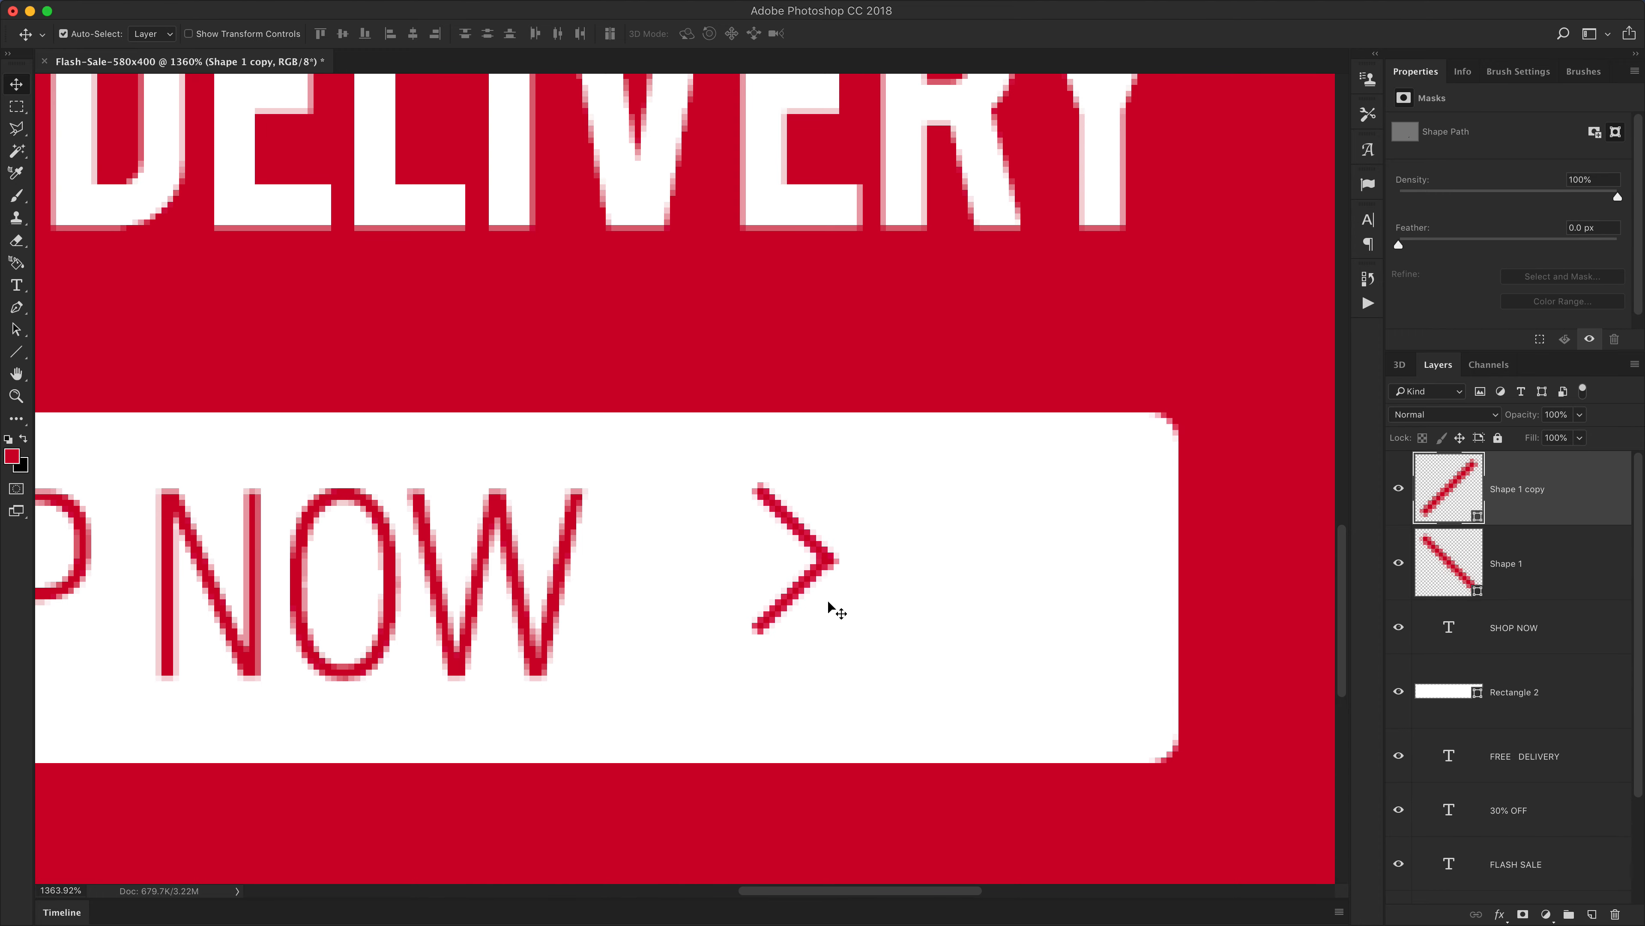
Nudge the flipped line one more pixel down to tighten the arrow's point
{"action": "key", "text": "super+1"}
{"action": "key", "text": "super+plus"}
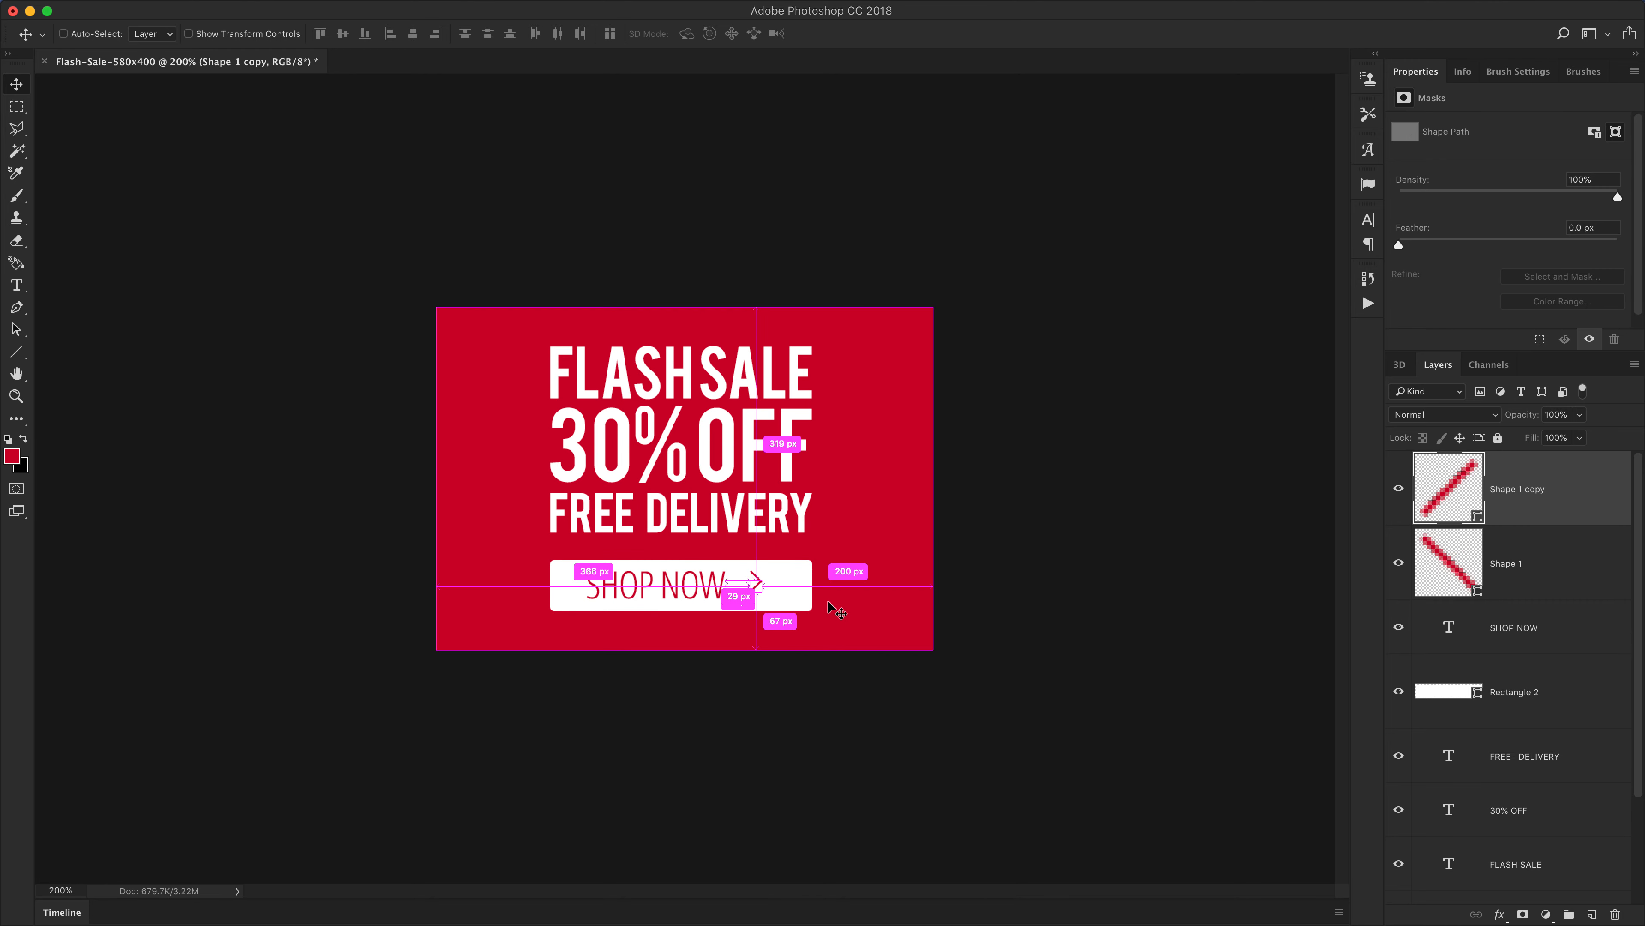
{"action": "left_click", "coordinate": [1531, 560]}
{"action": "left_click", "coordinate": [1537, 501], "text": "shift"}
{"action": "left_click_drag", "start_coordinate": [754, 601], "coordinate": [967, 651]}
{"action": "left_click", "coordinate": [1513, 562]}
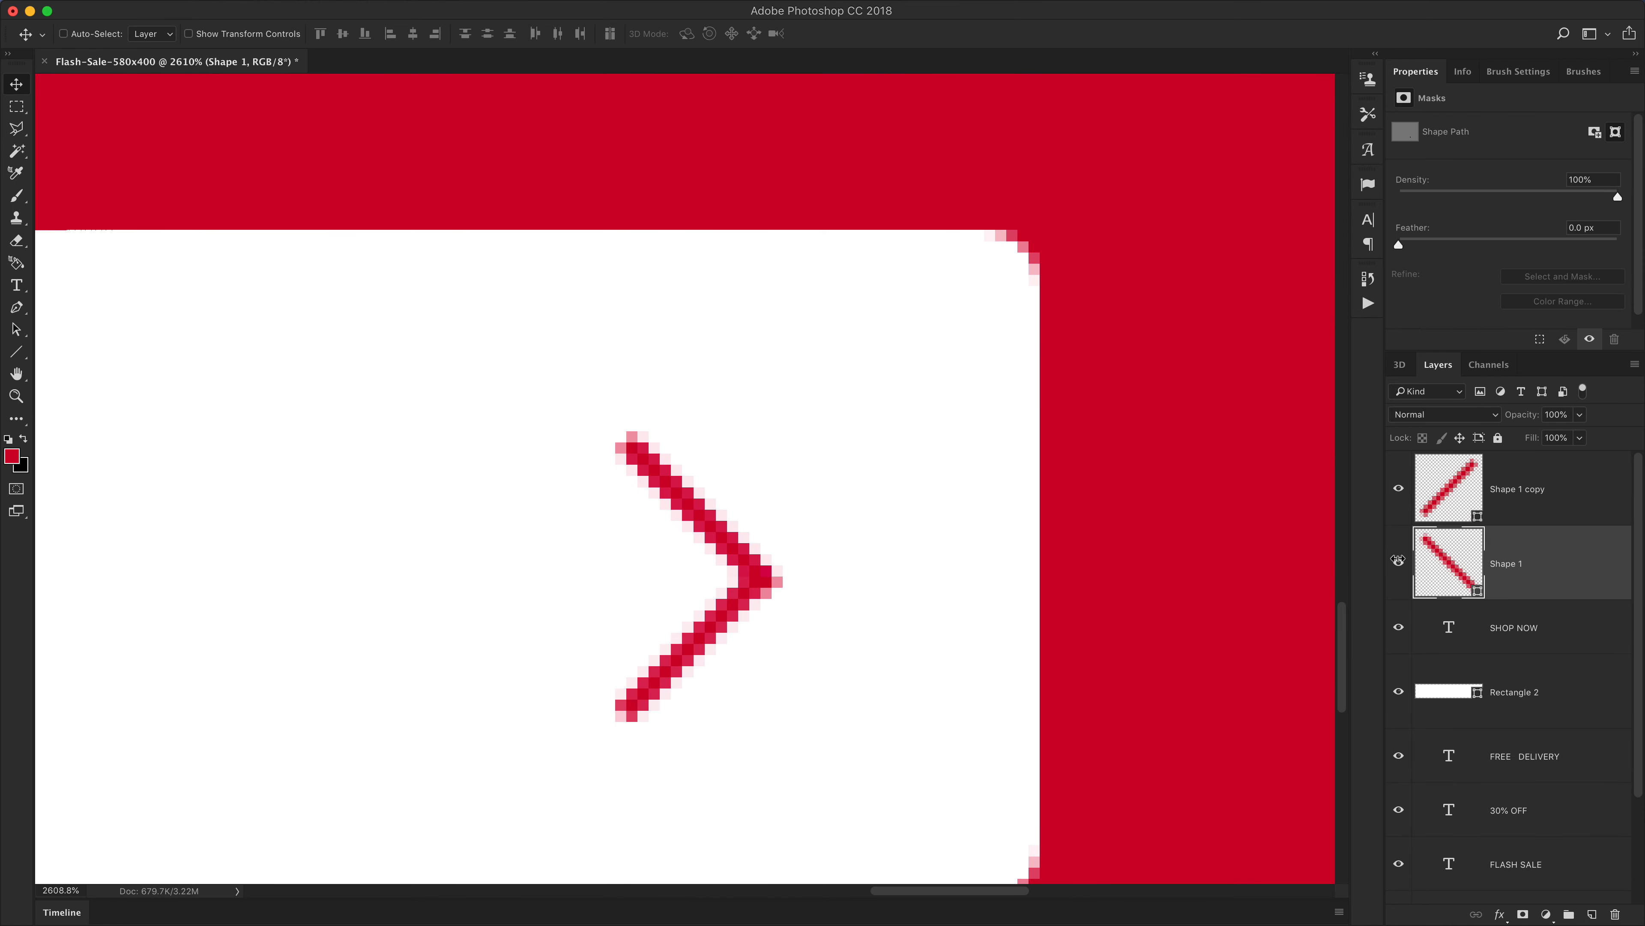
{"action": "left_click", "coordinate": [1524, 500]}
{"action": "key", "text": "Down"}
{"action": "key", "text": "Down"}
{"action": "key", "text": "Up"}
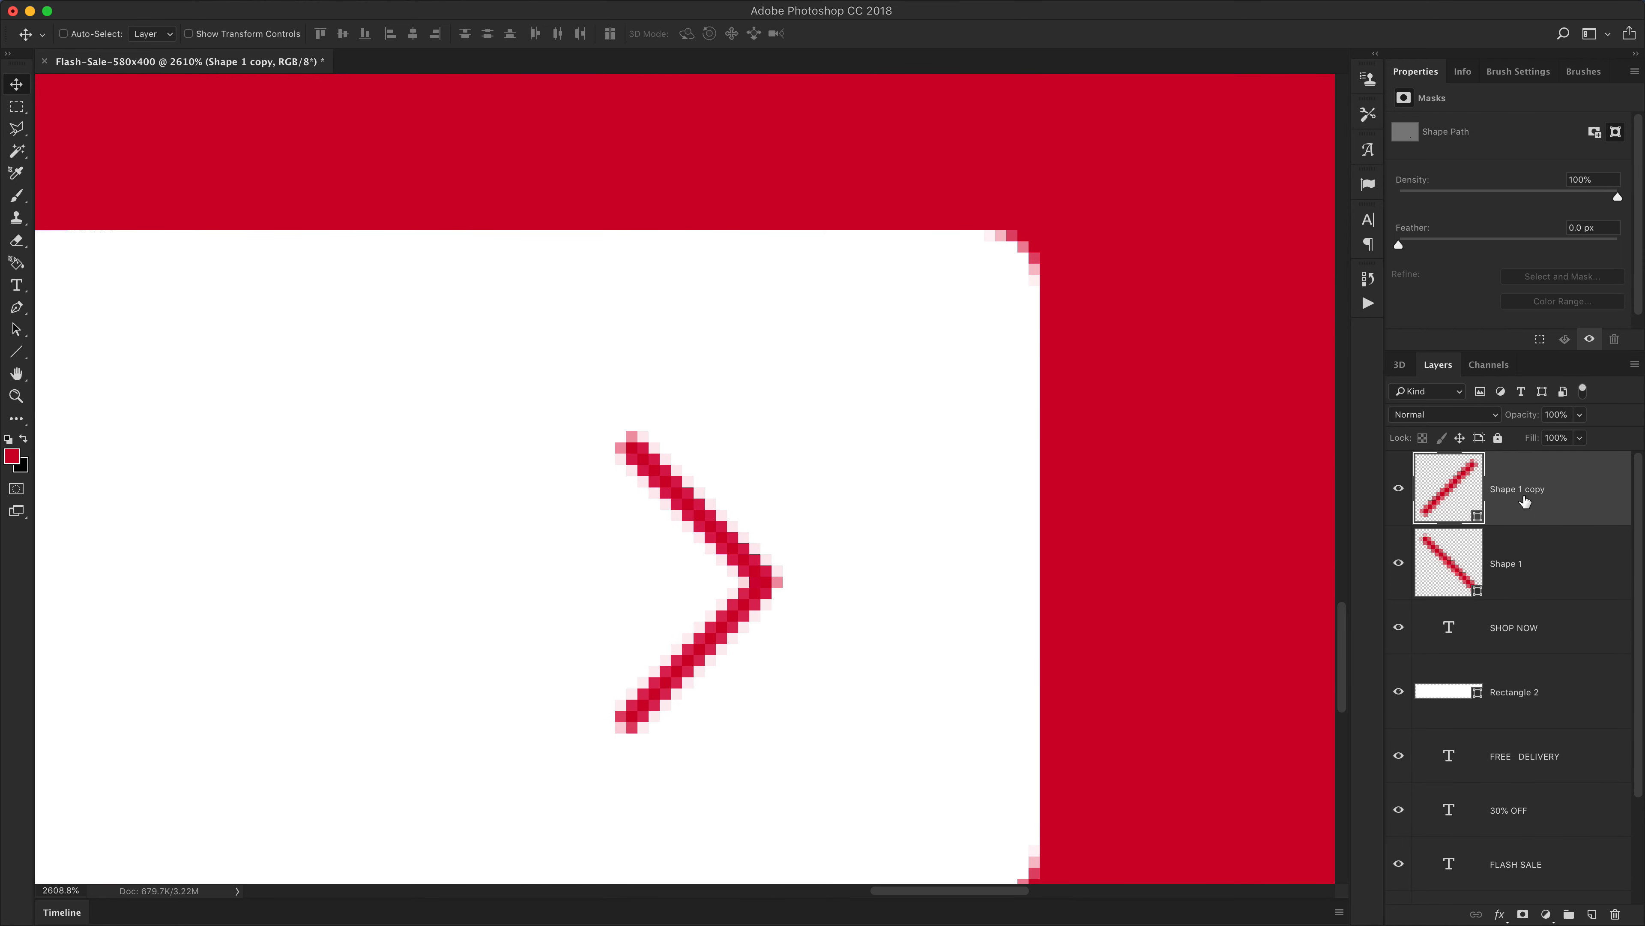
Shorten both arrow lines by moving their outer endpoints inward with the Direct Selection Tool
{"action": "key", "text": "super+1"}
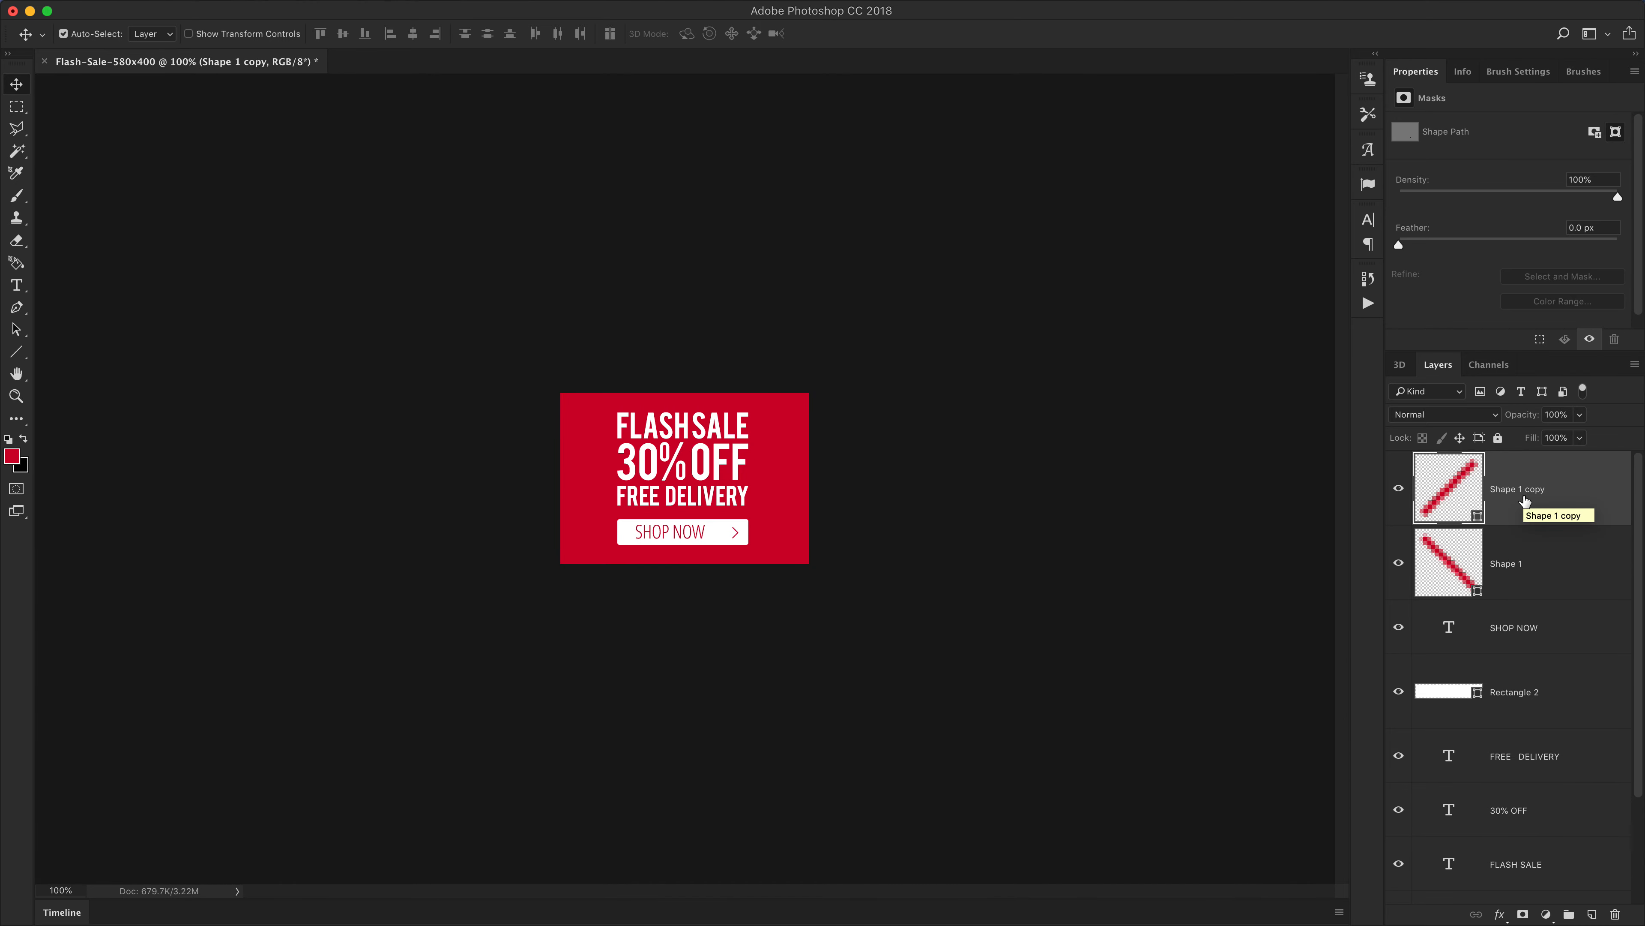
{"action": "key", "text": "super+equal"}
{"action": "left_click", "coordinate": [1516, 557], "text": "super"}
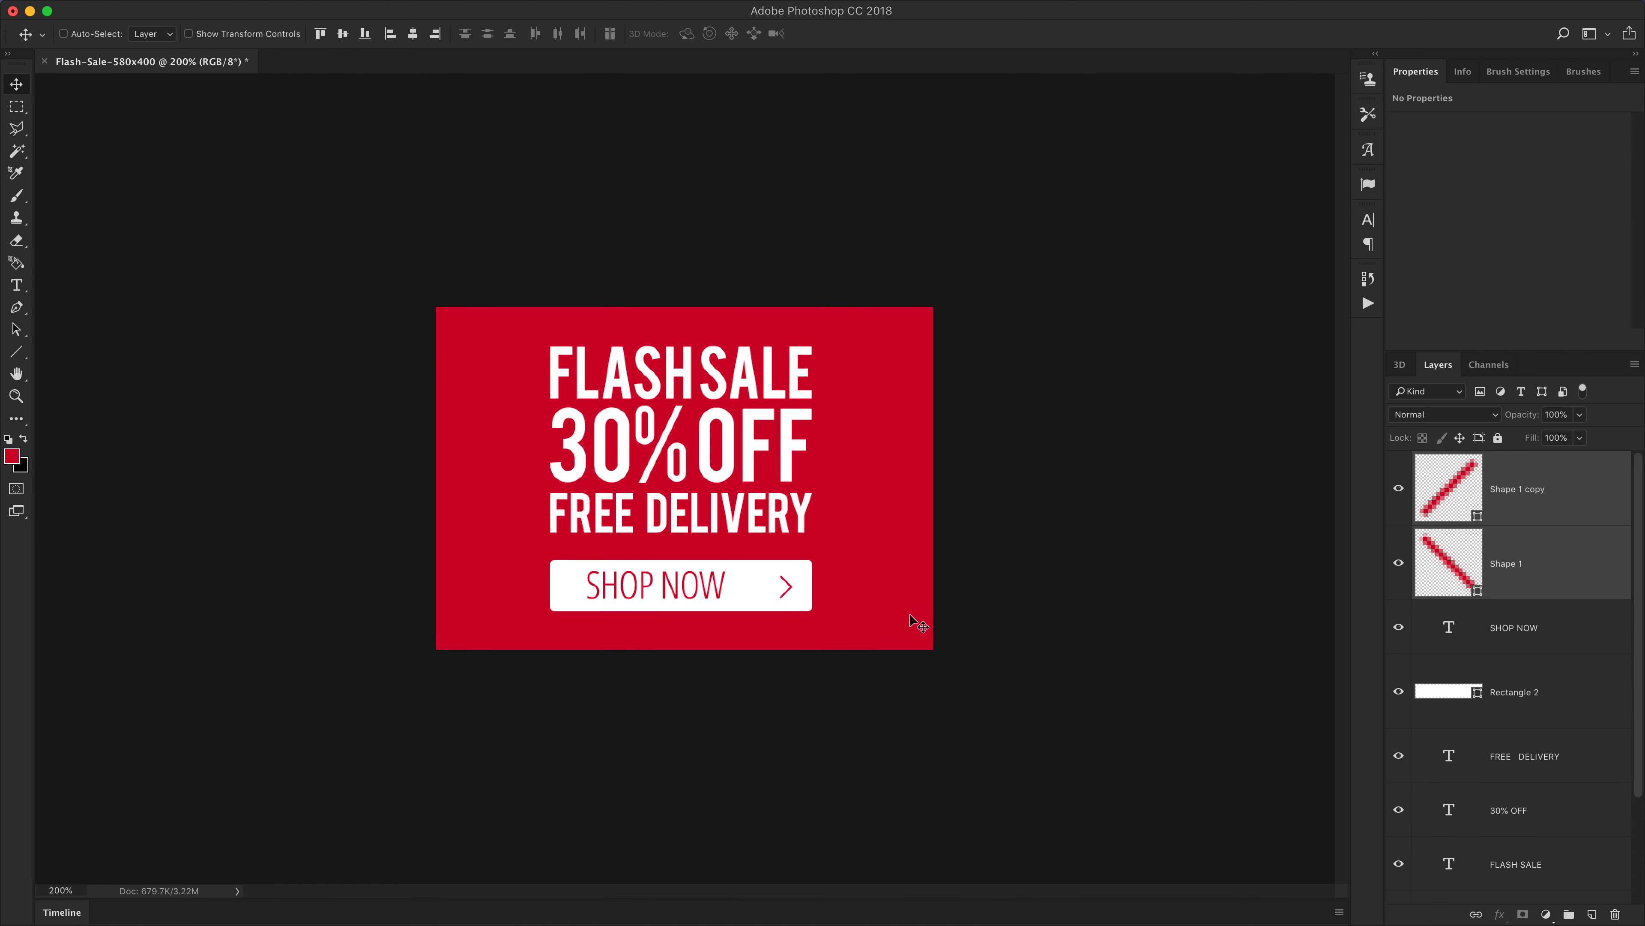
{"action": "mouse_move", "coordinate": [769, 597]}
{"action": "left_mouse_down"}
{"action": "mouse_move", "coordinate": [936, 613]}
{"action": "mouse_move", "coordinate": [883, 498]}
{"action": "left_mouse_up"}
{"action": "key", "text": "a"}
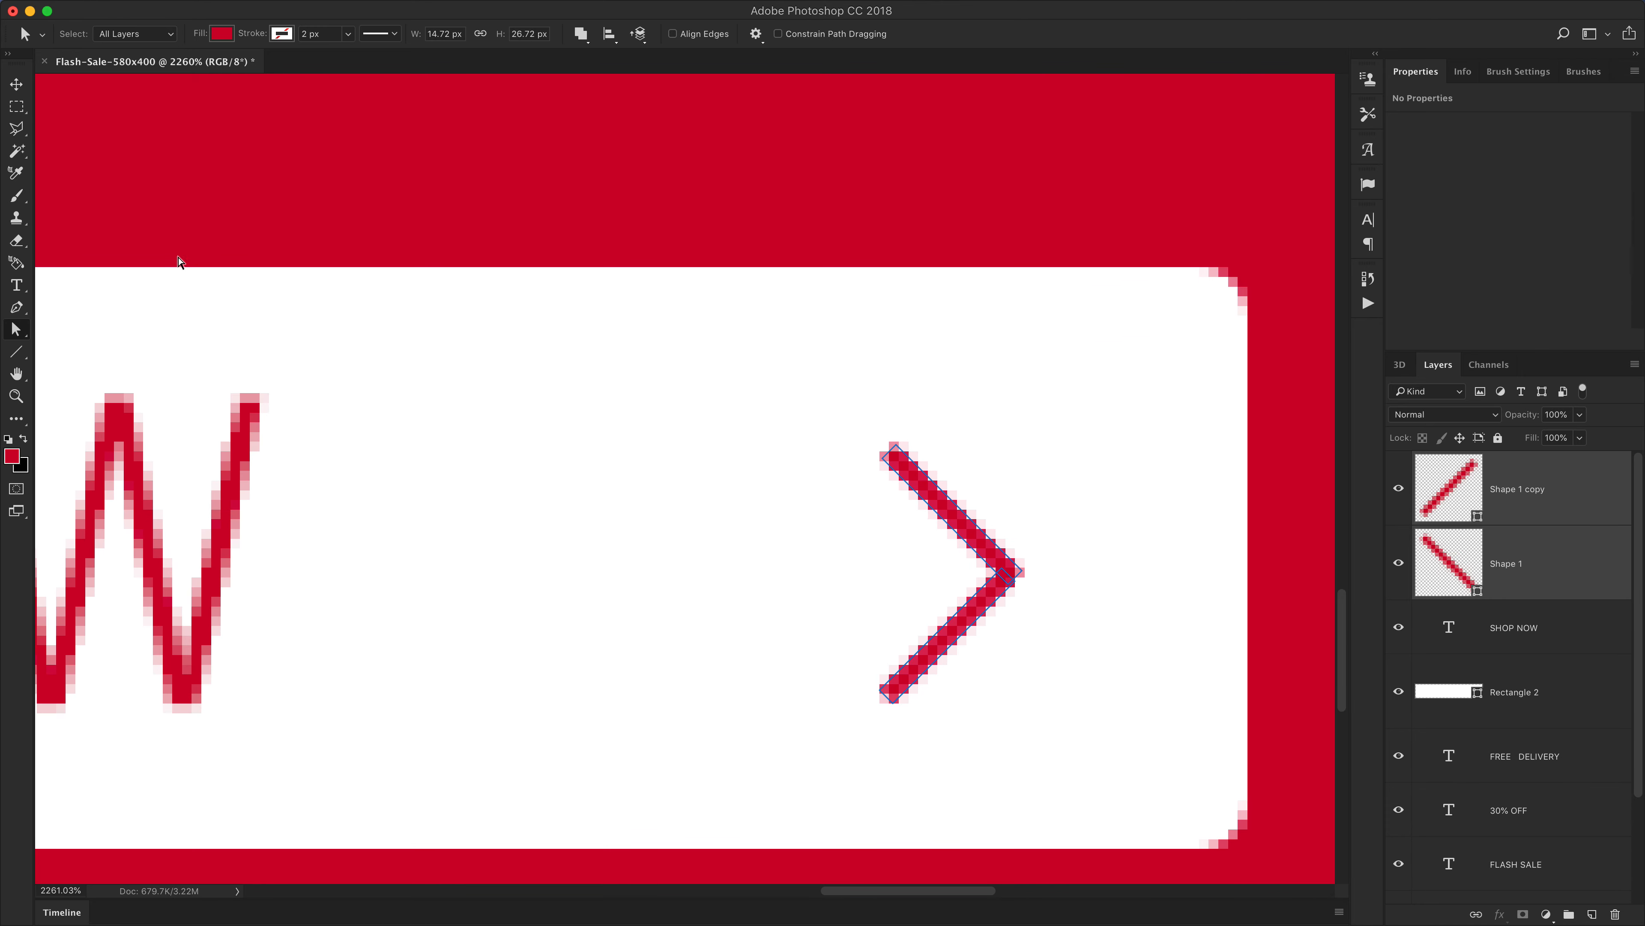
{"action": "left_click", "coordinate": [16, 329]}
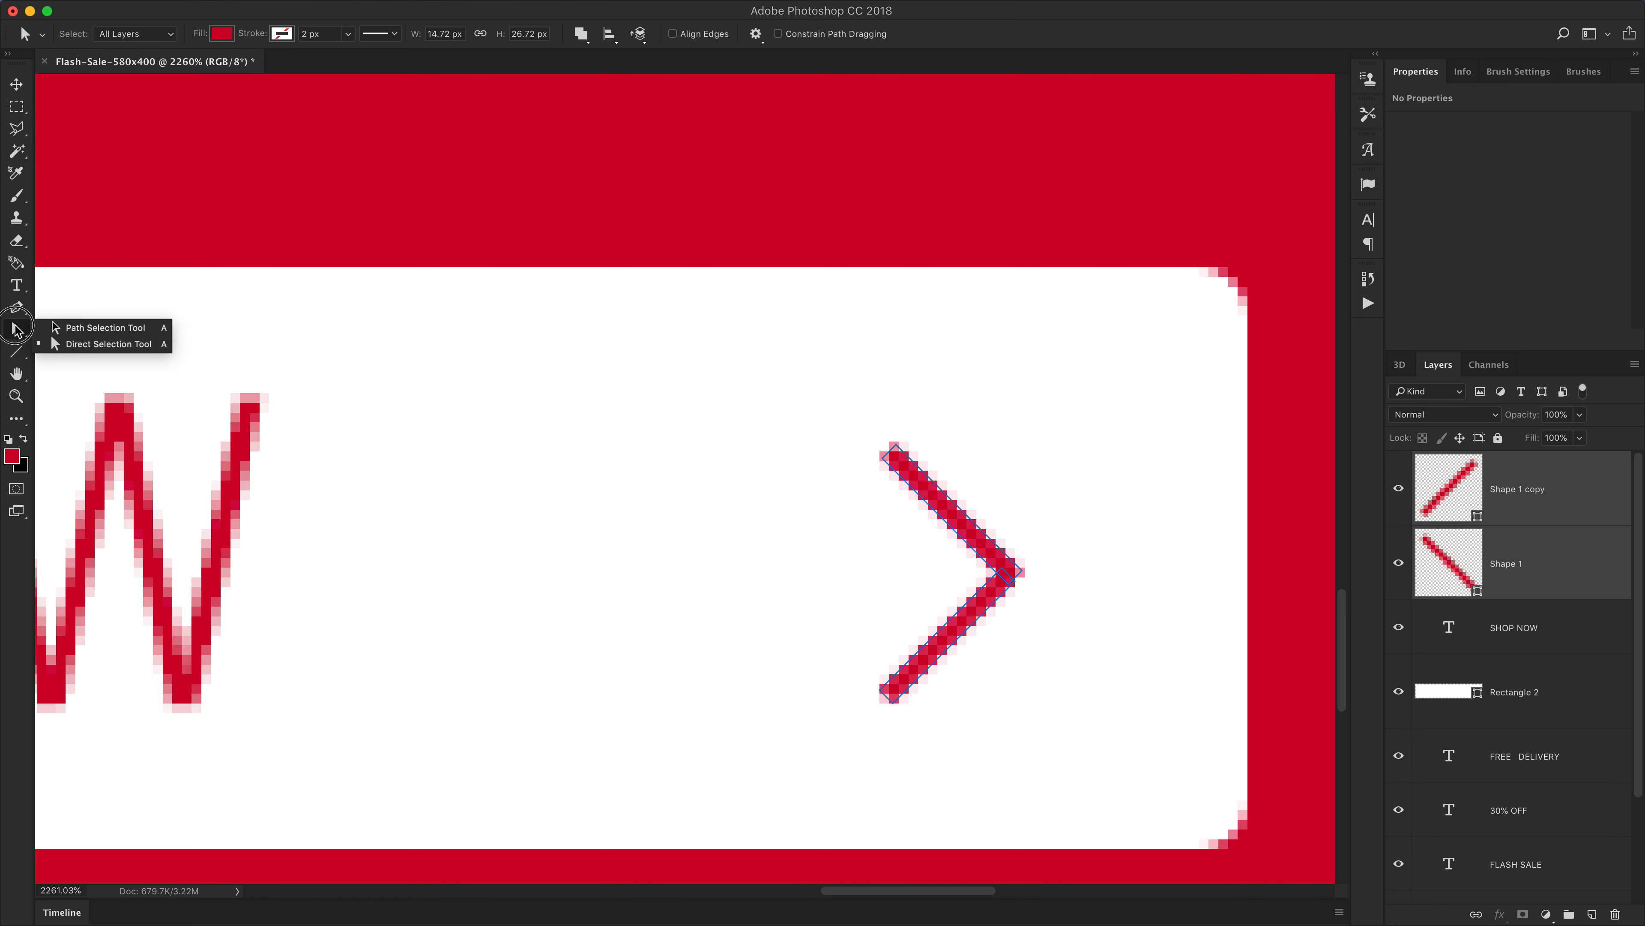
{"action": "left_click_drag", "start_coordinate": [16, 329], "coordinate": [73, 349]}
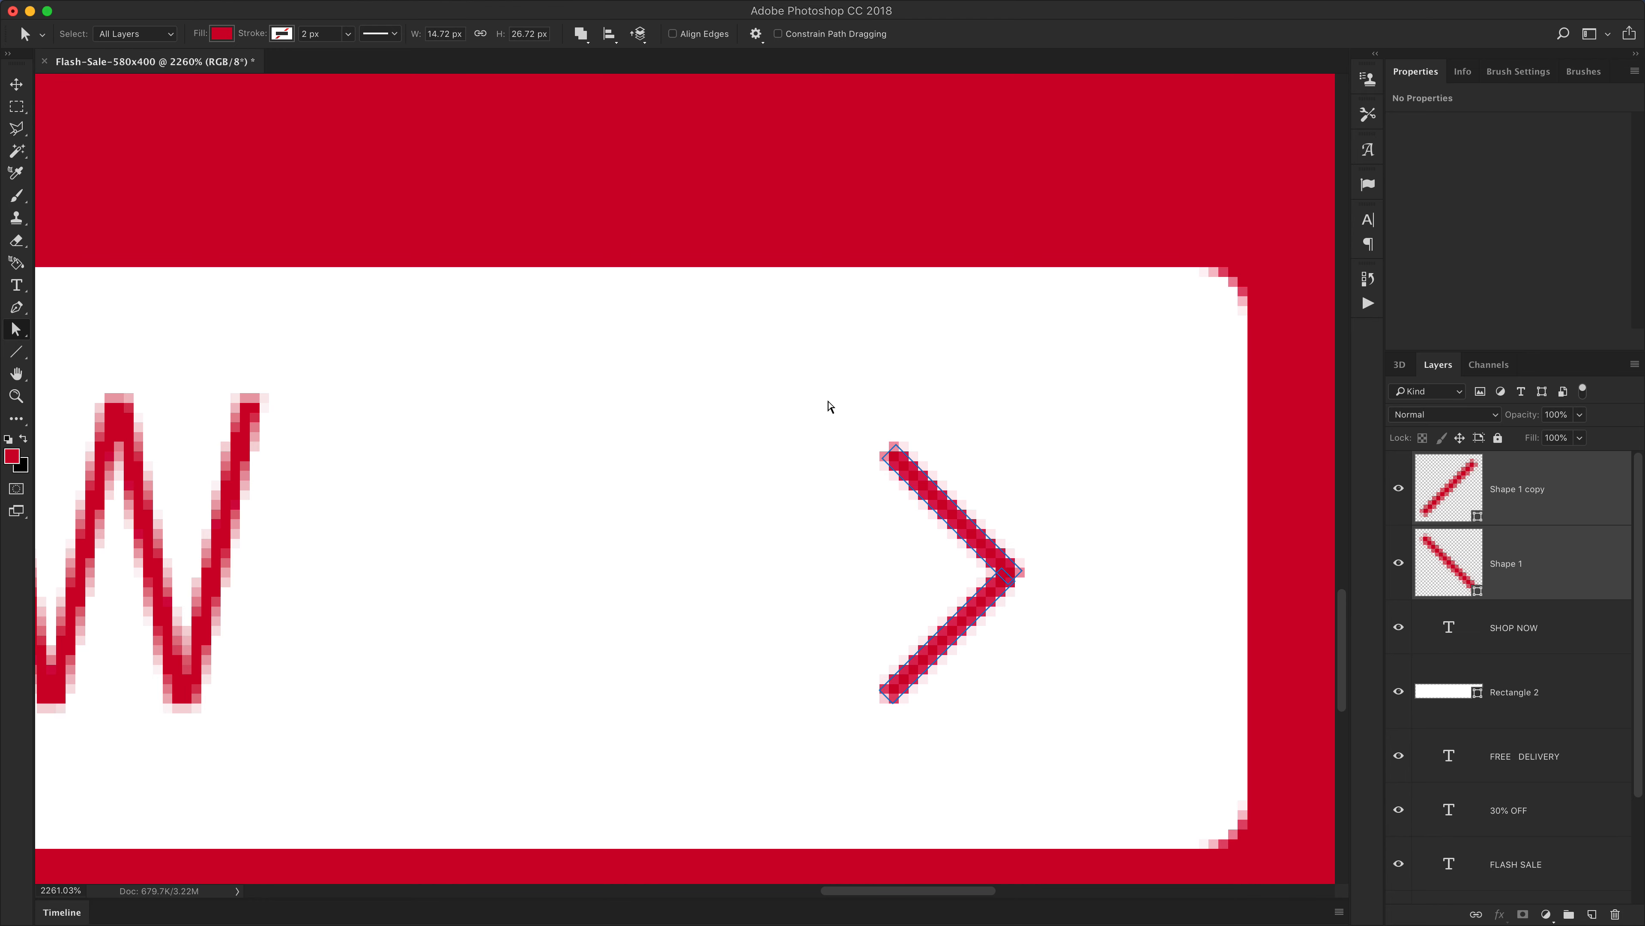
{"action": "left_click_drag", "start_coordinate": [827, 406], "coordinate": [934, 505]}
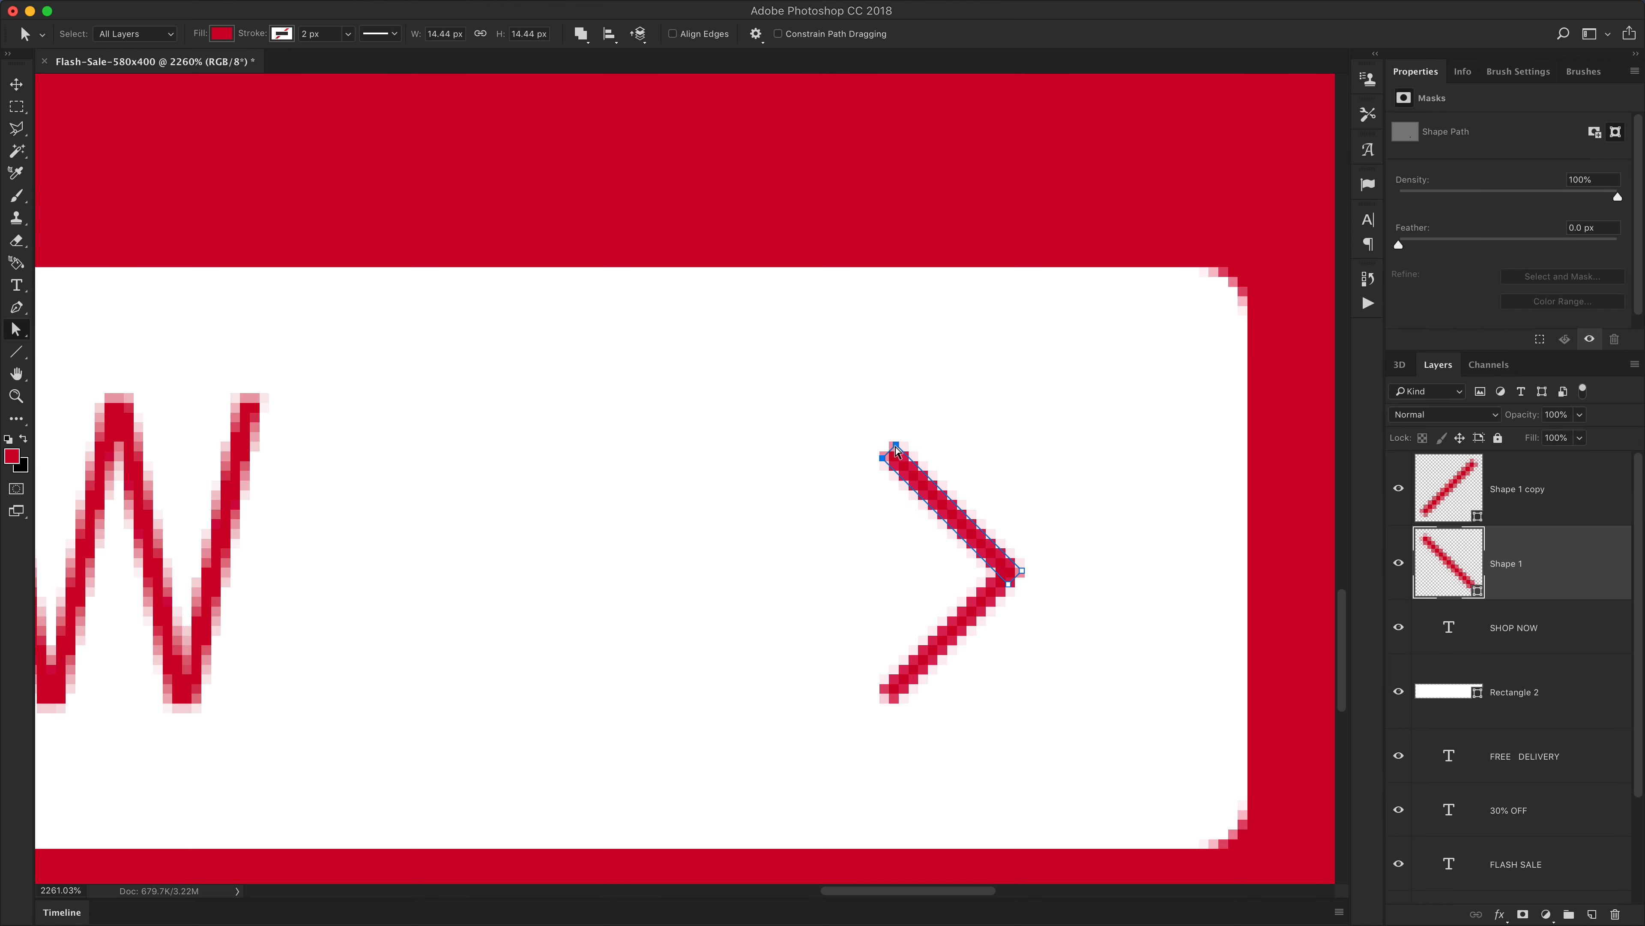
{"action": "left_click_drag", "start_coordinate": [883, 462], "coordinate": [909, 494]}
{"action": "mouse_move", "coordinate": [845, 716]}
{"action": "left_mouse_down"}
{"action": "mouse_move", "coordinate": [928, 682]}
{"action": "mouse_move", "coordinate": [938, 652]}
{"action": "left_mouse_up"}
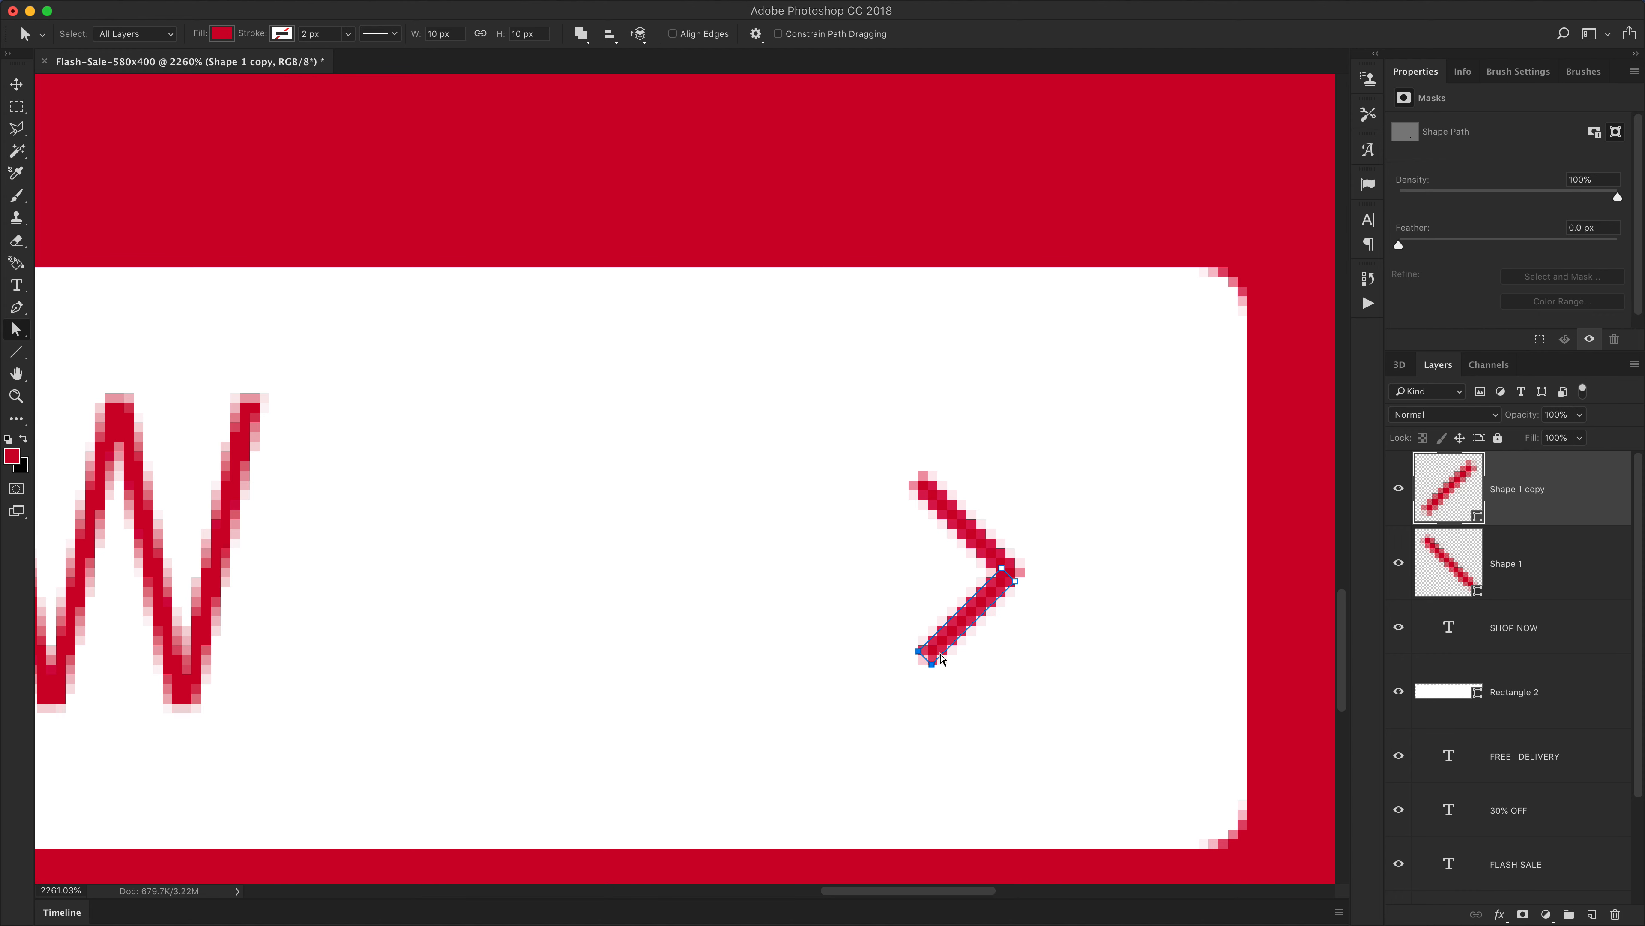
{"action": "key", "text": "m"}
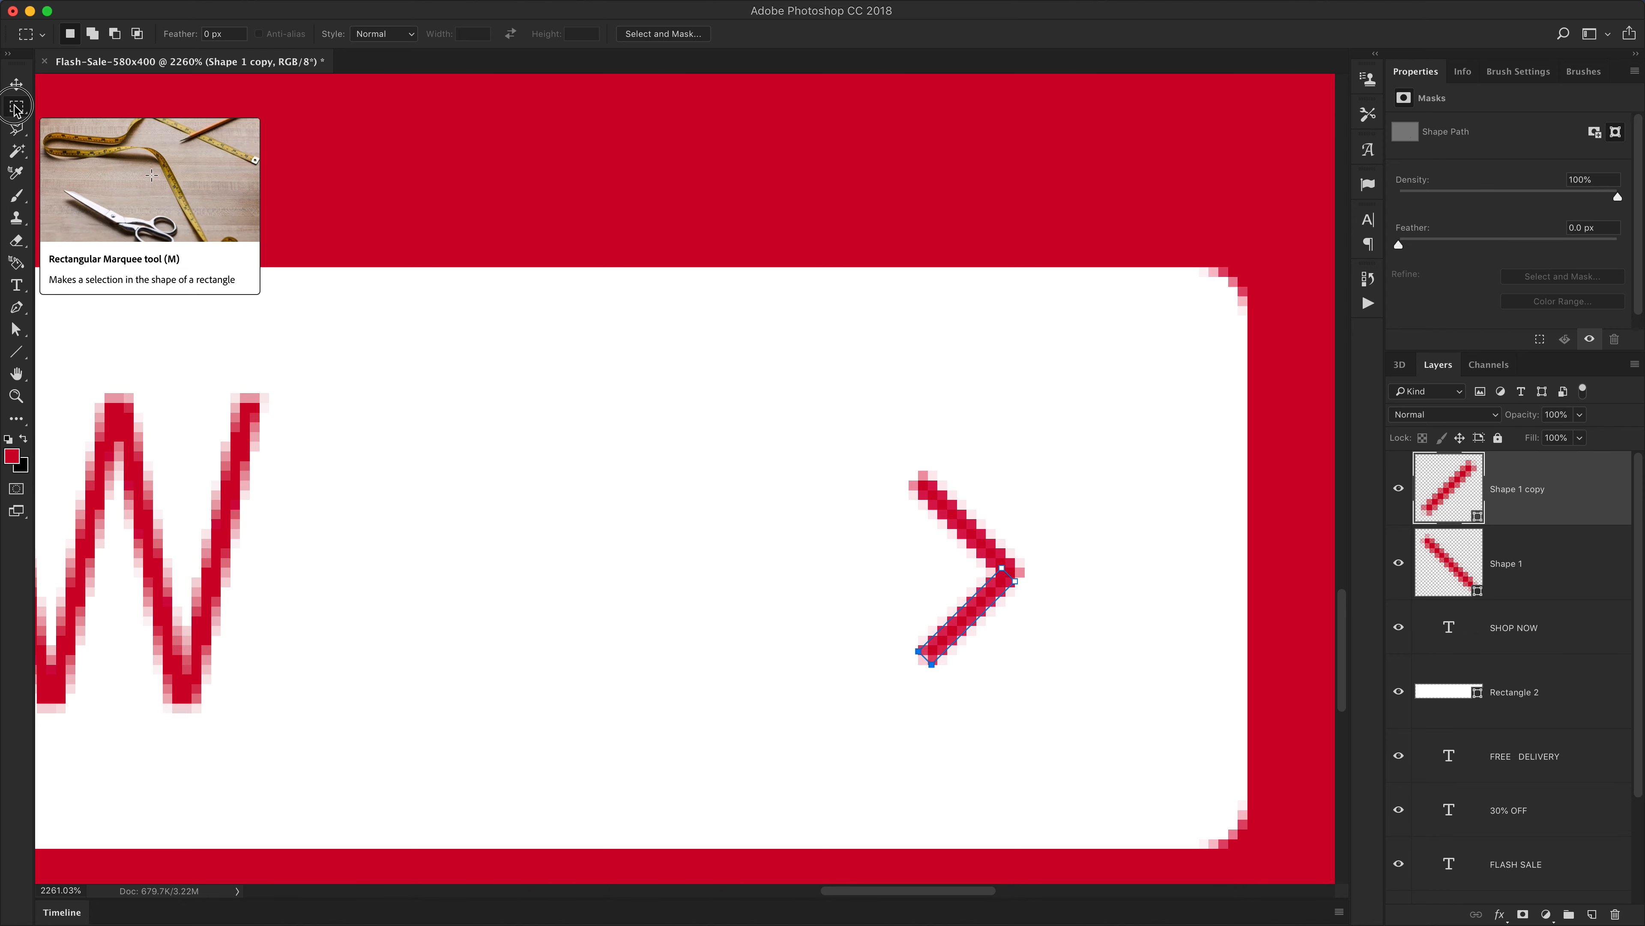
{"action": "left_click_drag", "start_coordinate": [16, 109], "coordinate": [74, 109]}
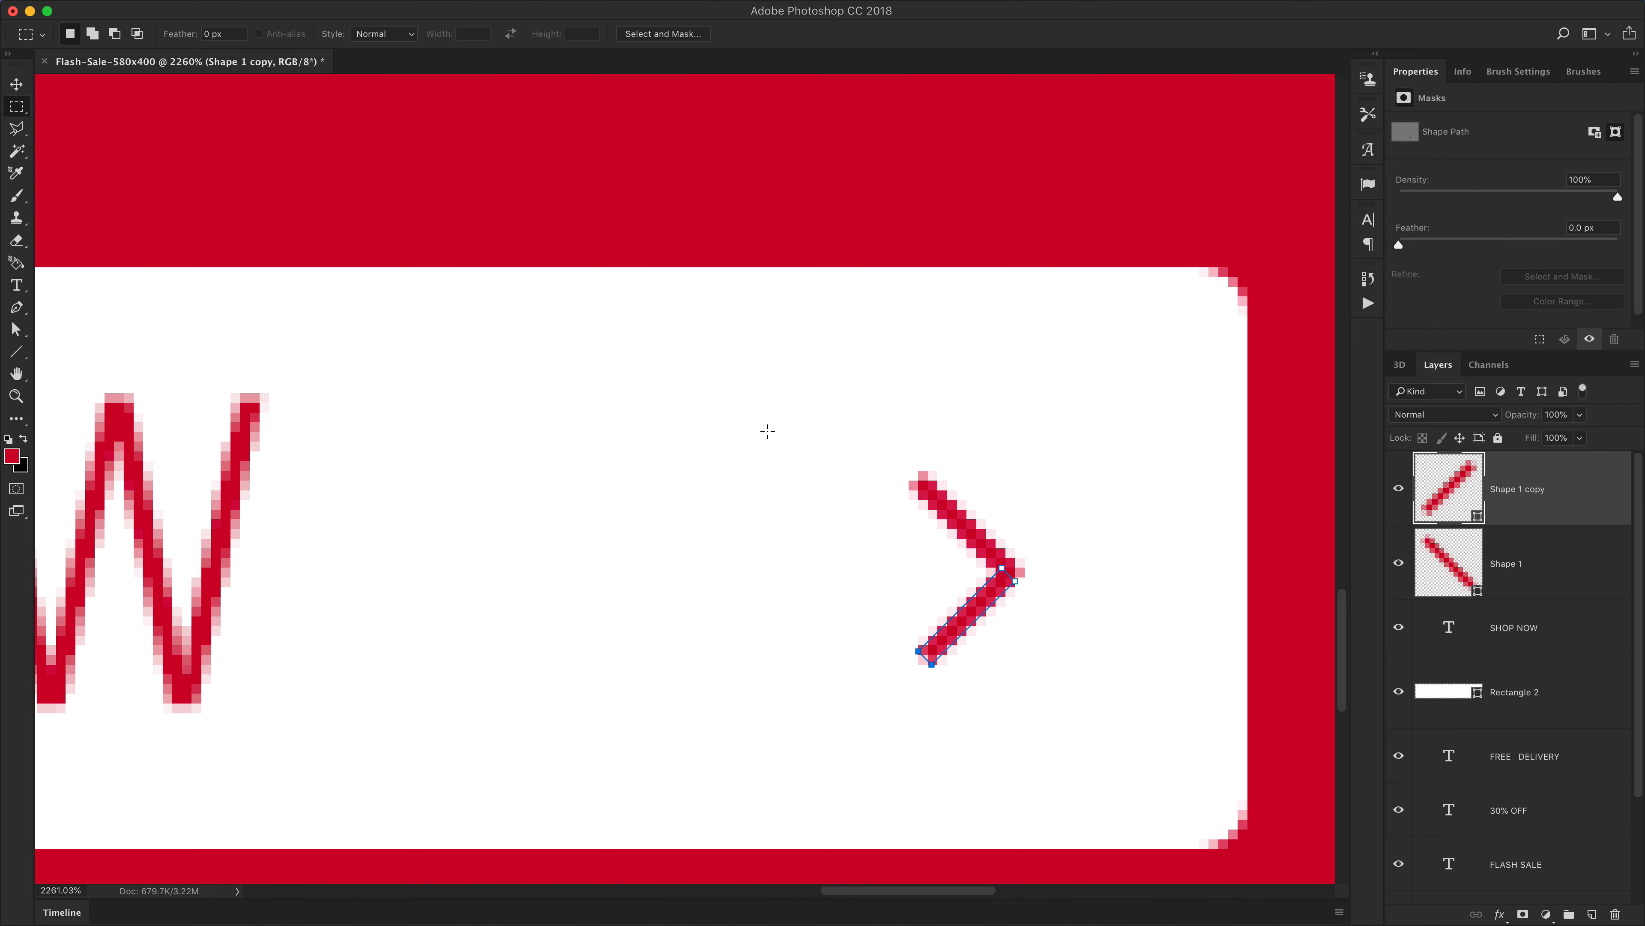
{"action": "left_click_drag", "start_coordinate": [609, 335], "coordinate": [909, 836]}
{"action": "key", "text": "super+d"}
{"action": "left_click", "coordinate": [16, 329]}
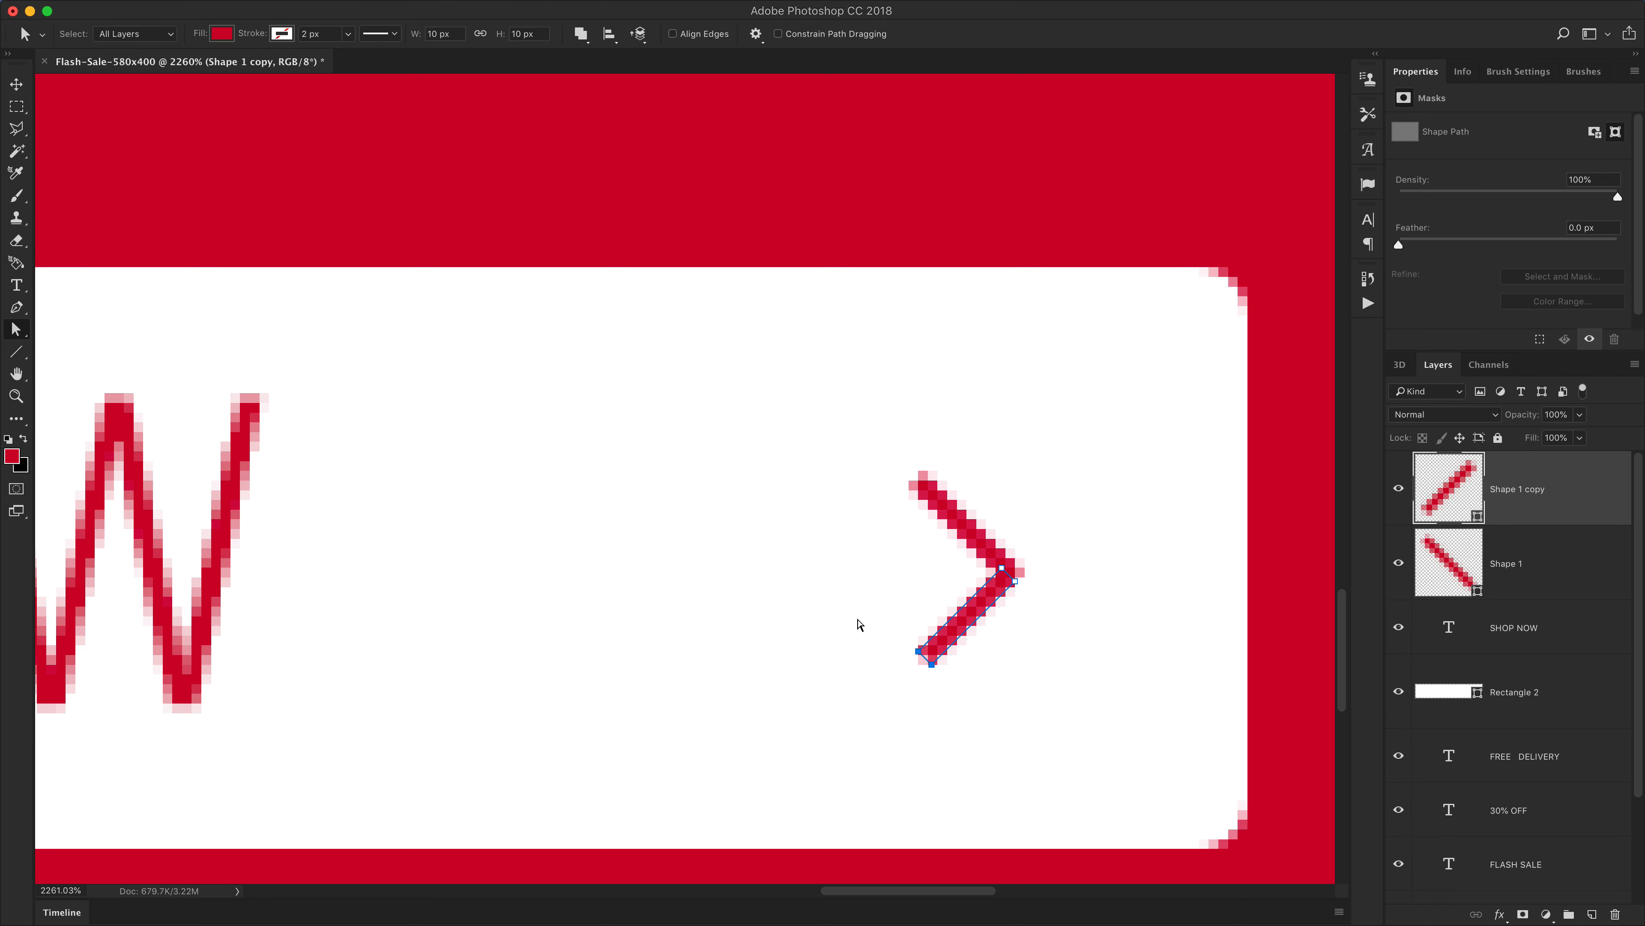
{"action": "left_click_drag", "start_coordinate": [860, 624], "coordinate": [923, 666]}
{"action": "key", "text": "v"}
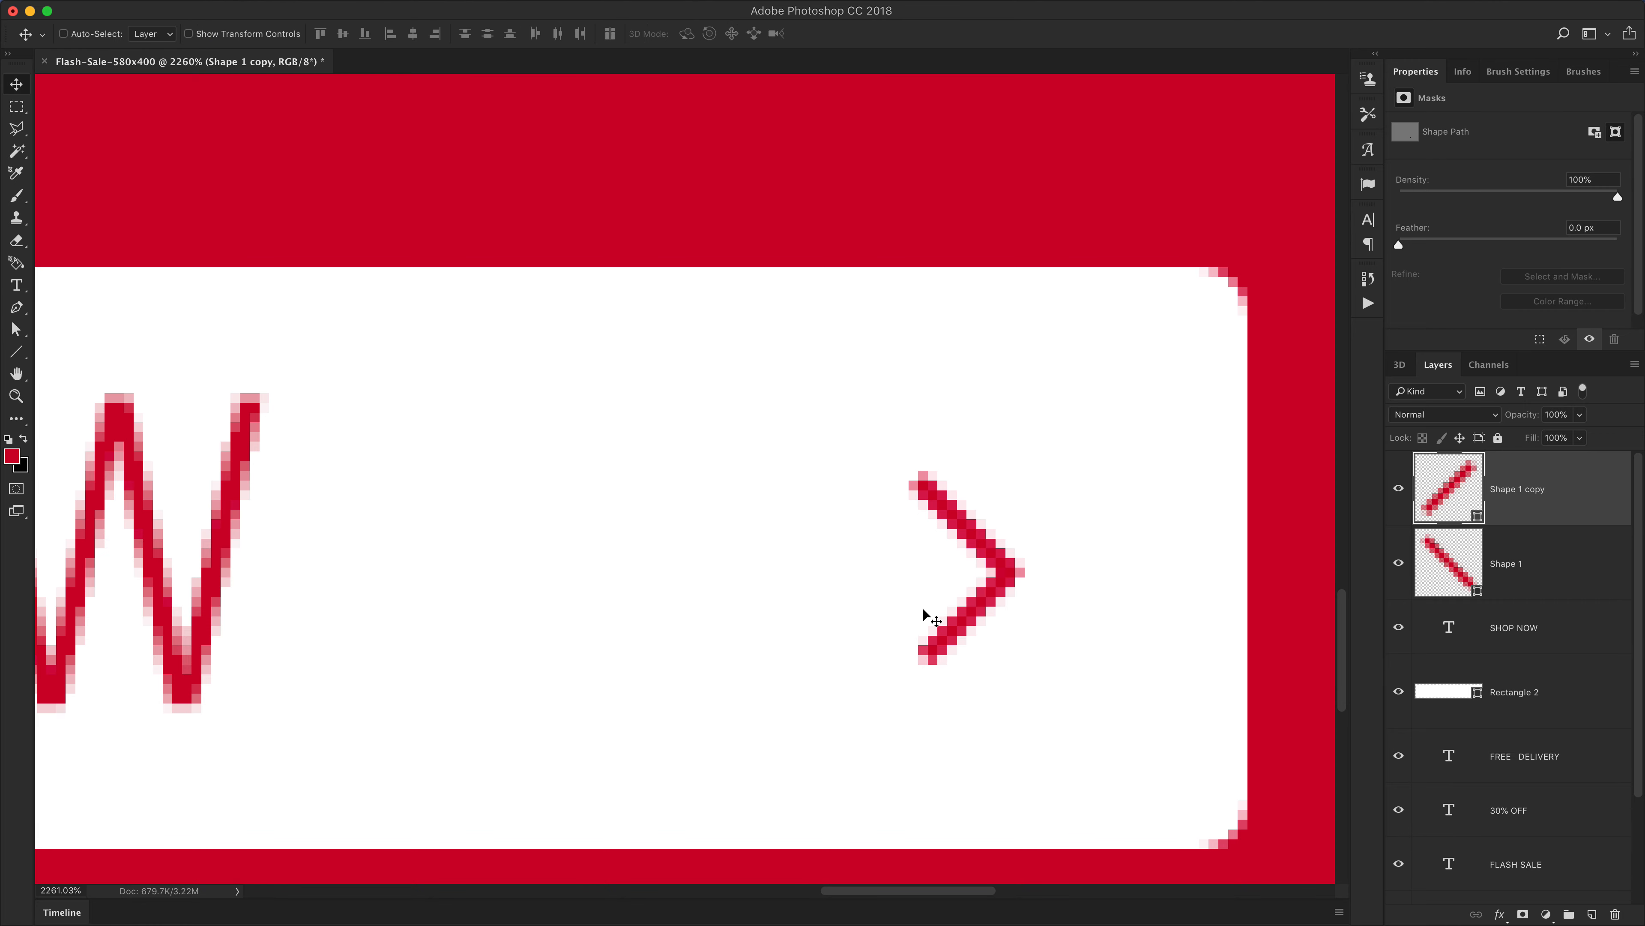
Nudge the SHOP NOW text layer 10 px to the right
{"action": "key", "text": "super+1"}
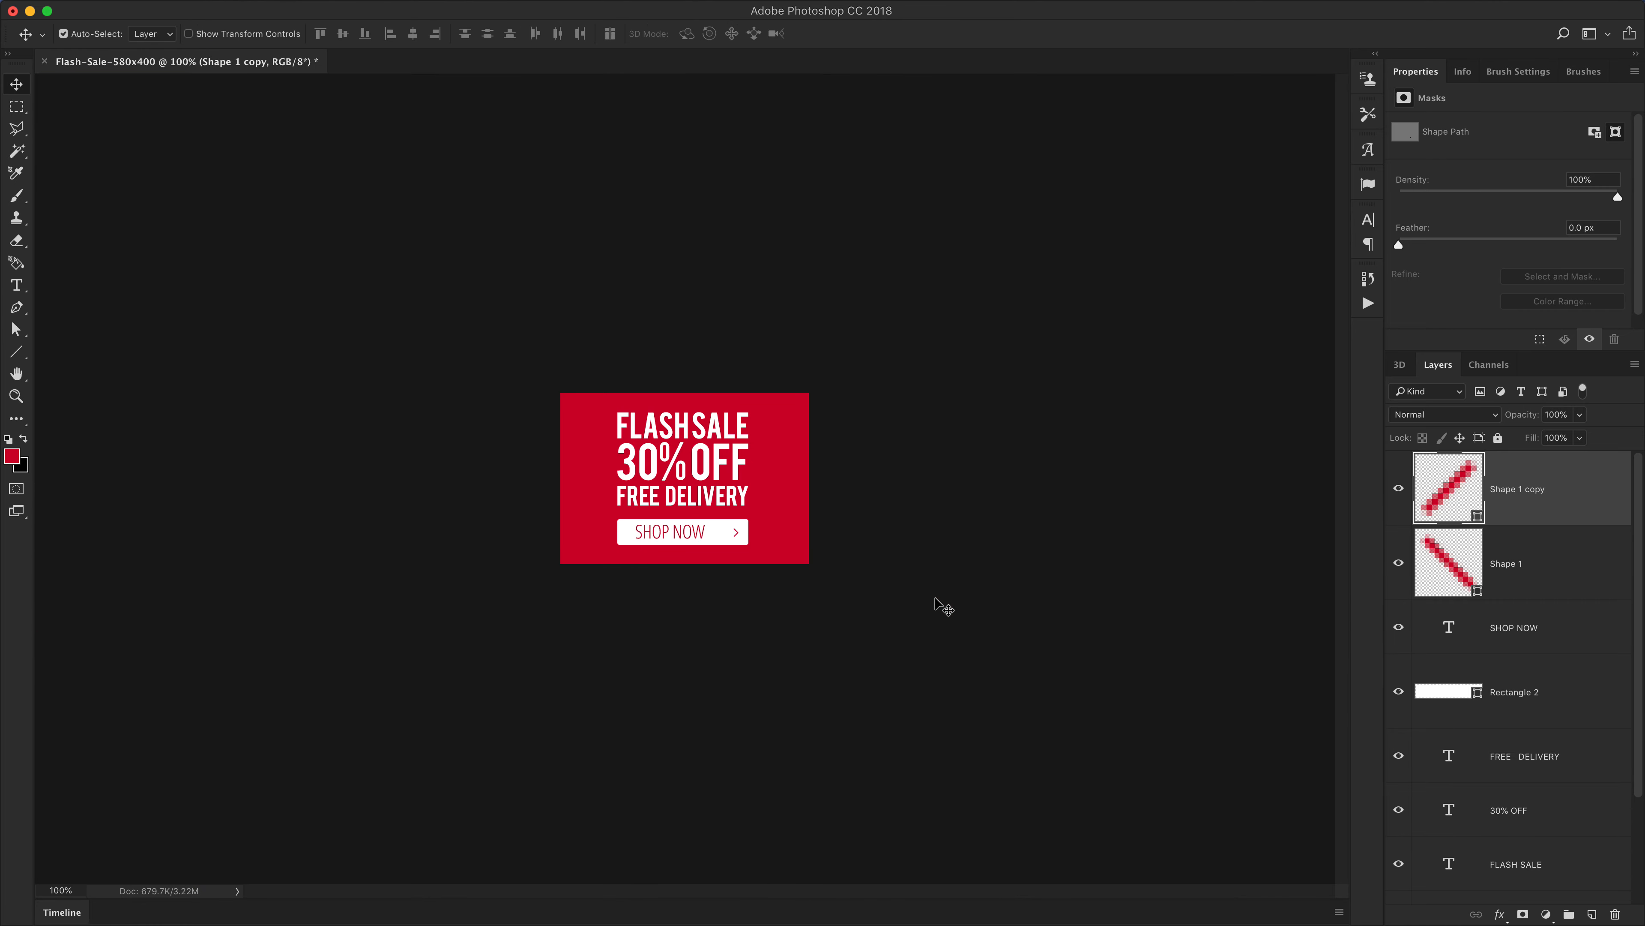
{"action": "key", "text": "super+equal"}
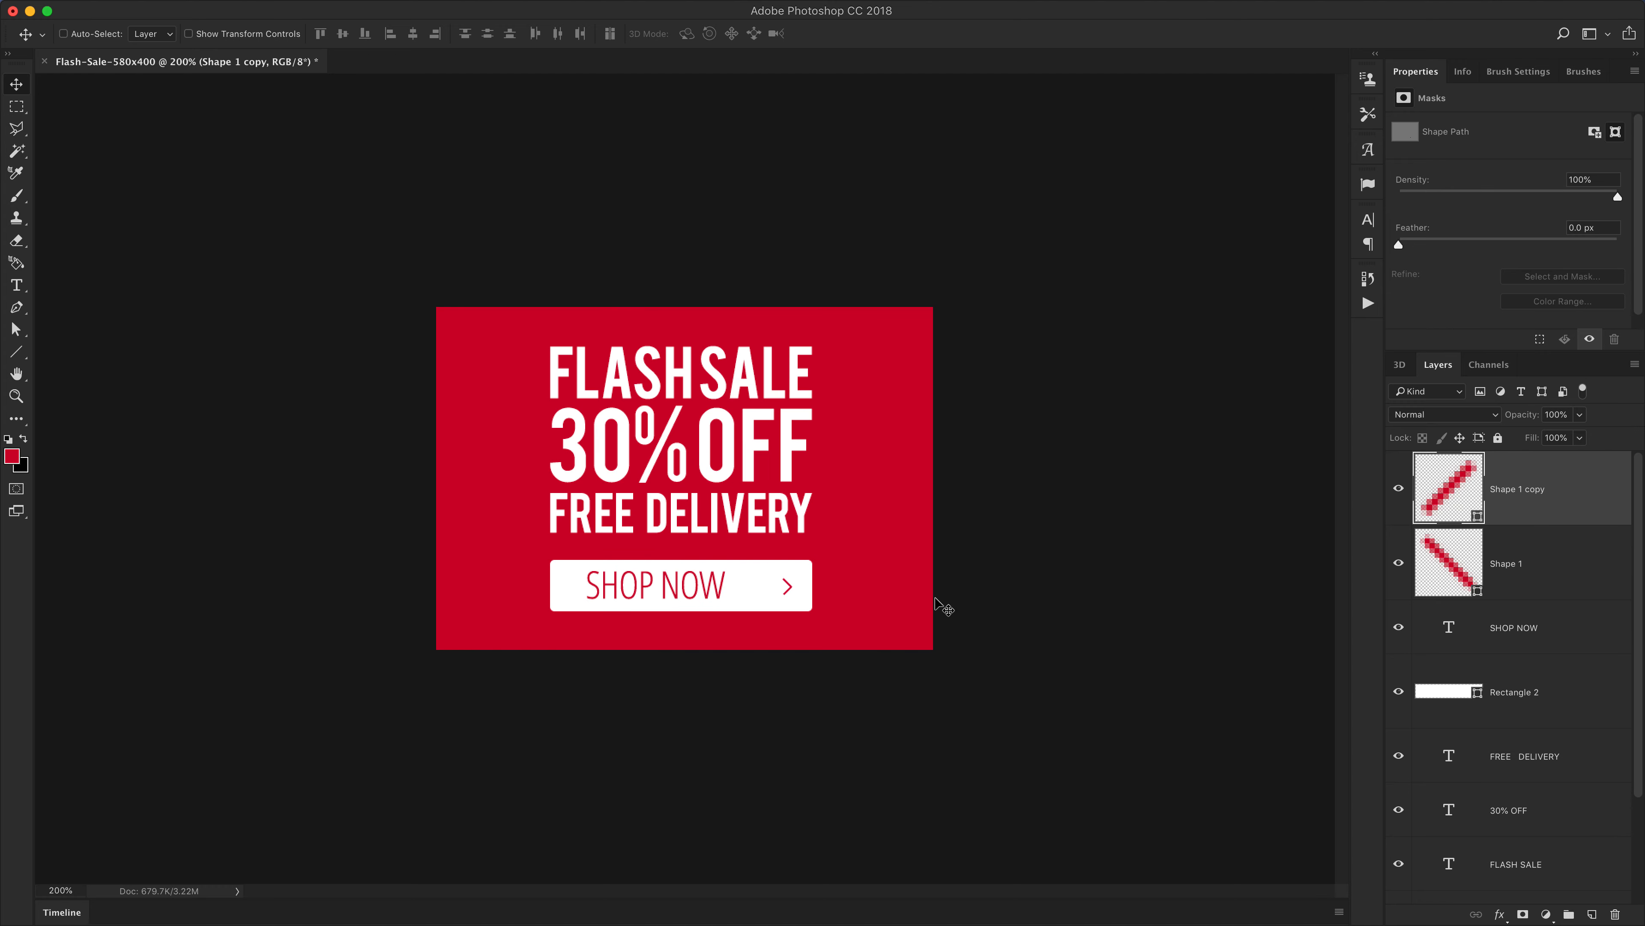
{"action": "key", "text": "super+minus"}
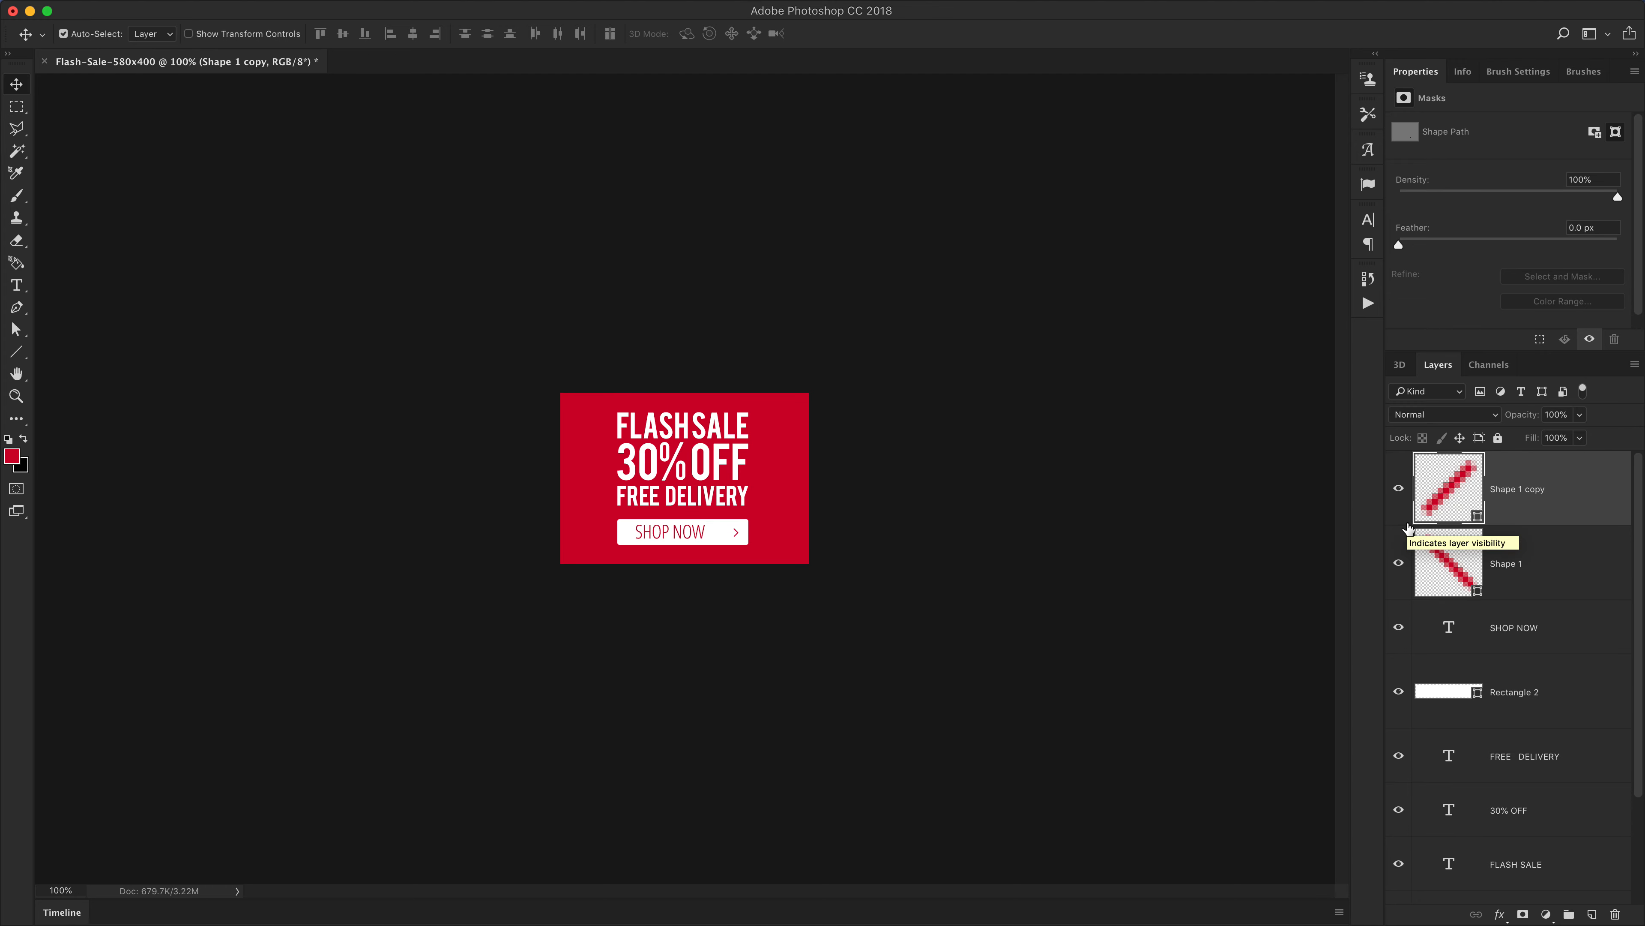
{"action": "left_click", "coordinate": [61, 890]}
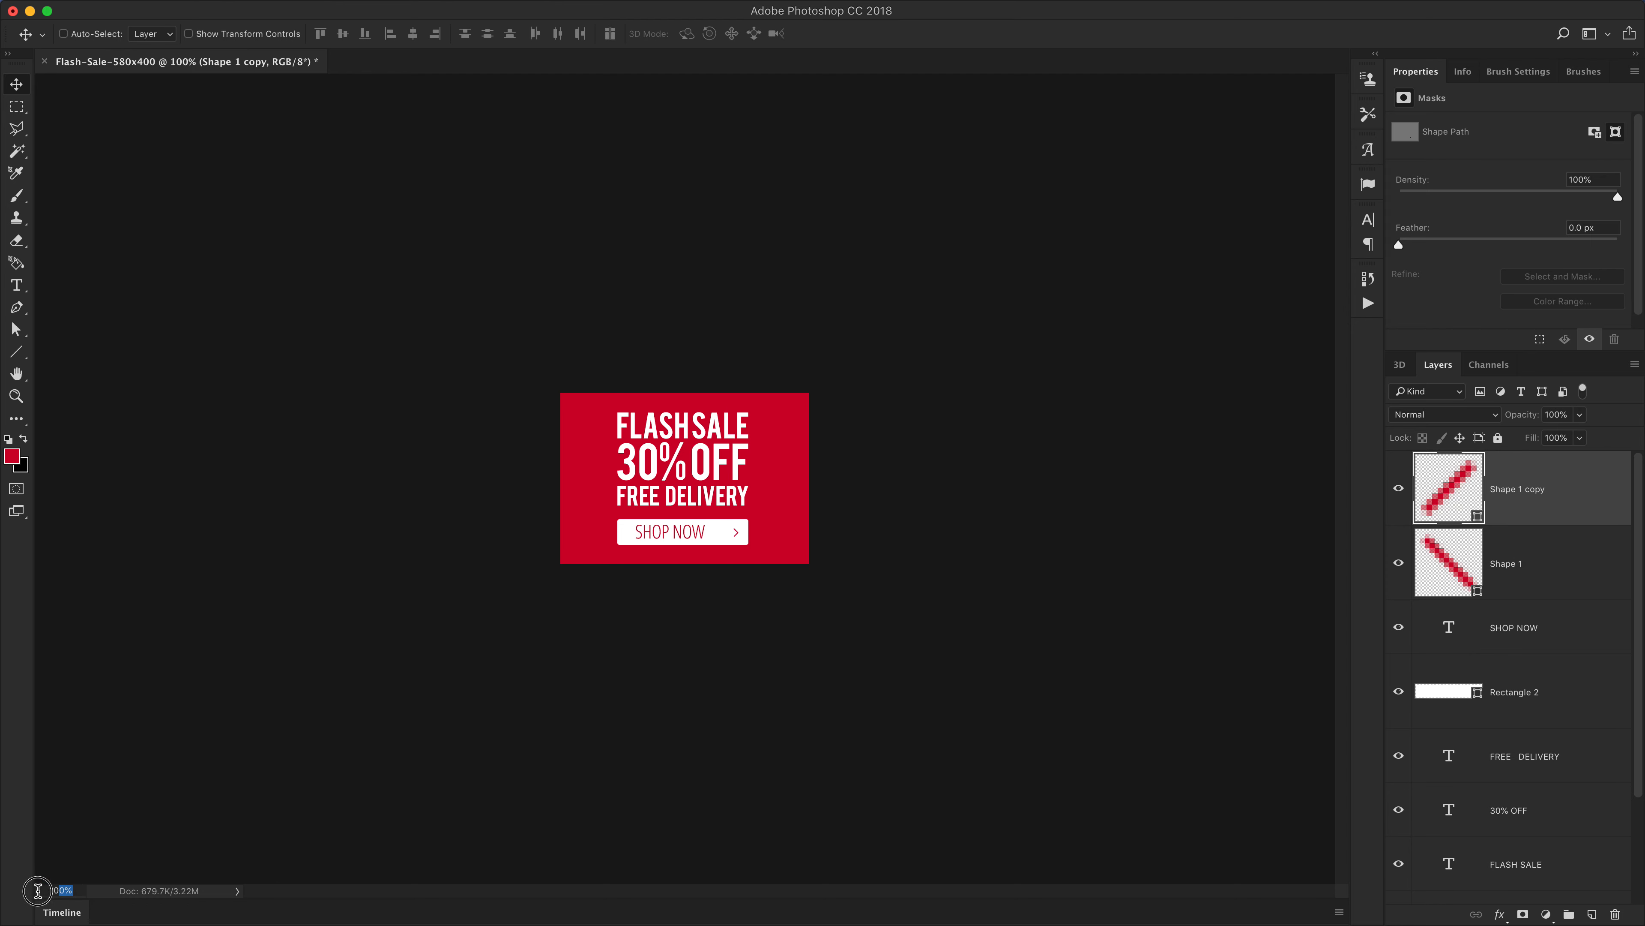
{"action": "left_click", "coordinate": [1555, 581]}
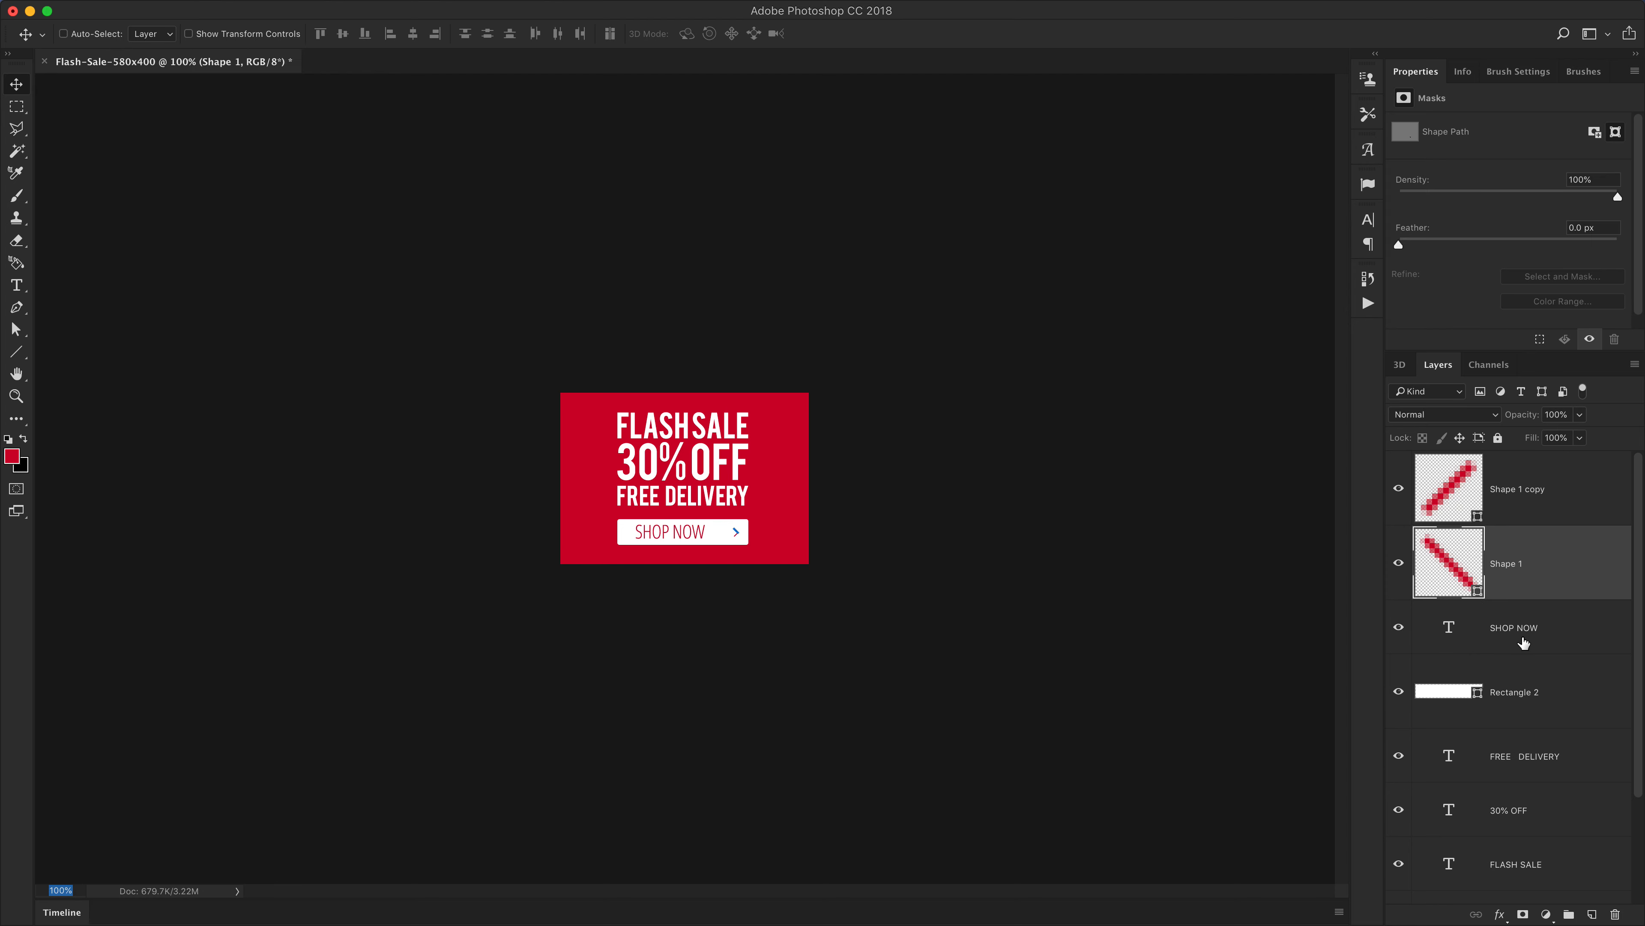
{"action": "left_click", "coordinate": [1524, 642]}
{"action": "key", "text": "Right"}
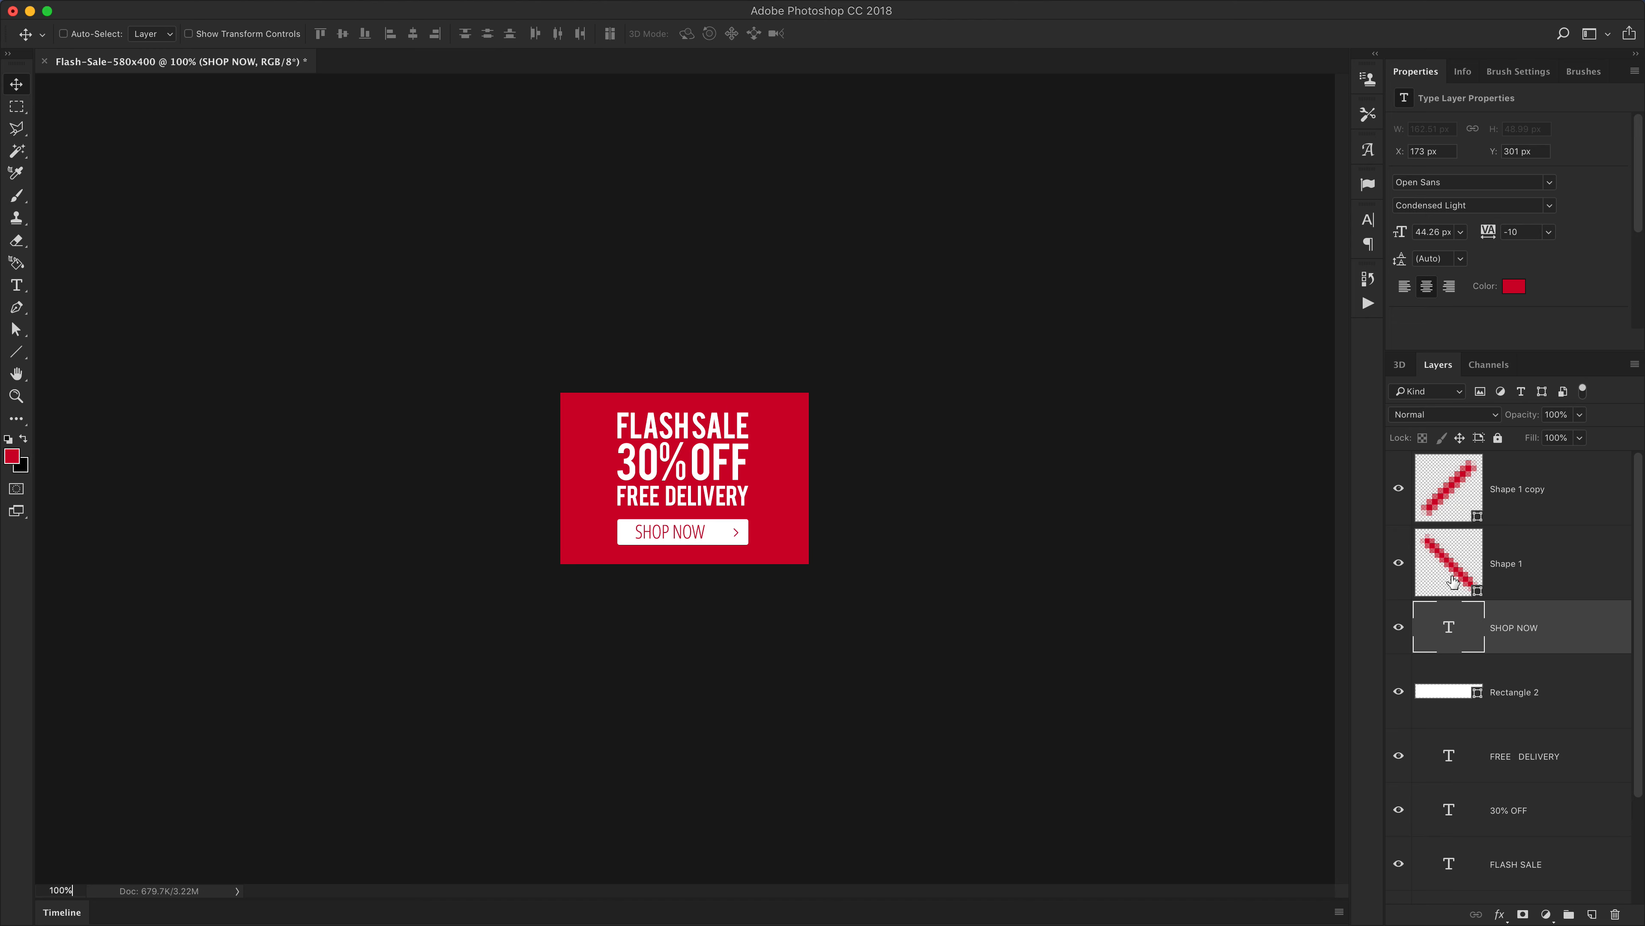
{"action": "left_click", "coordinate": [1451, 577]}
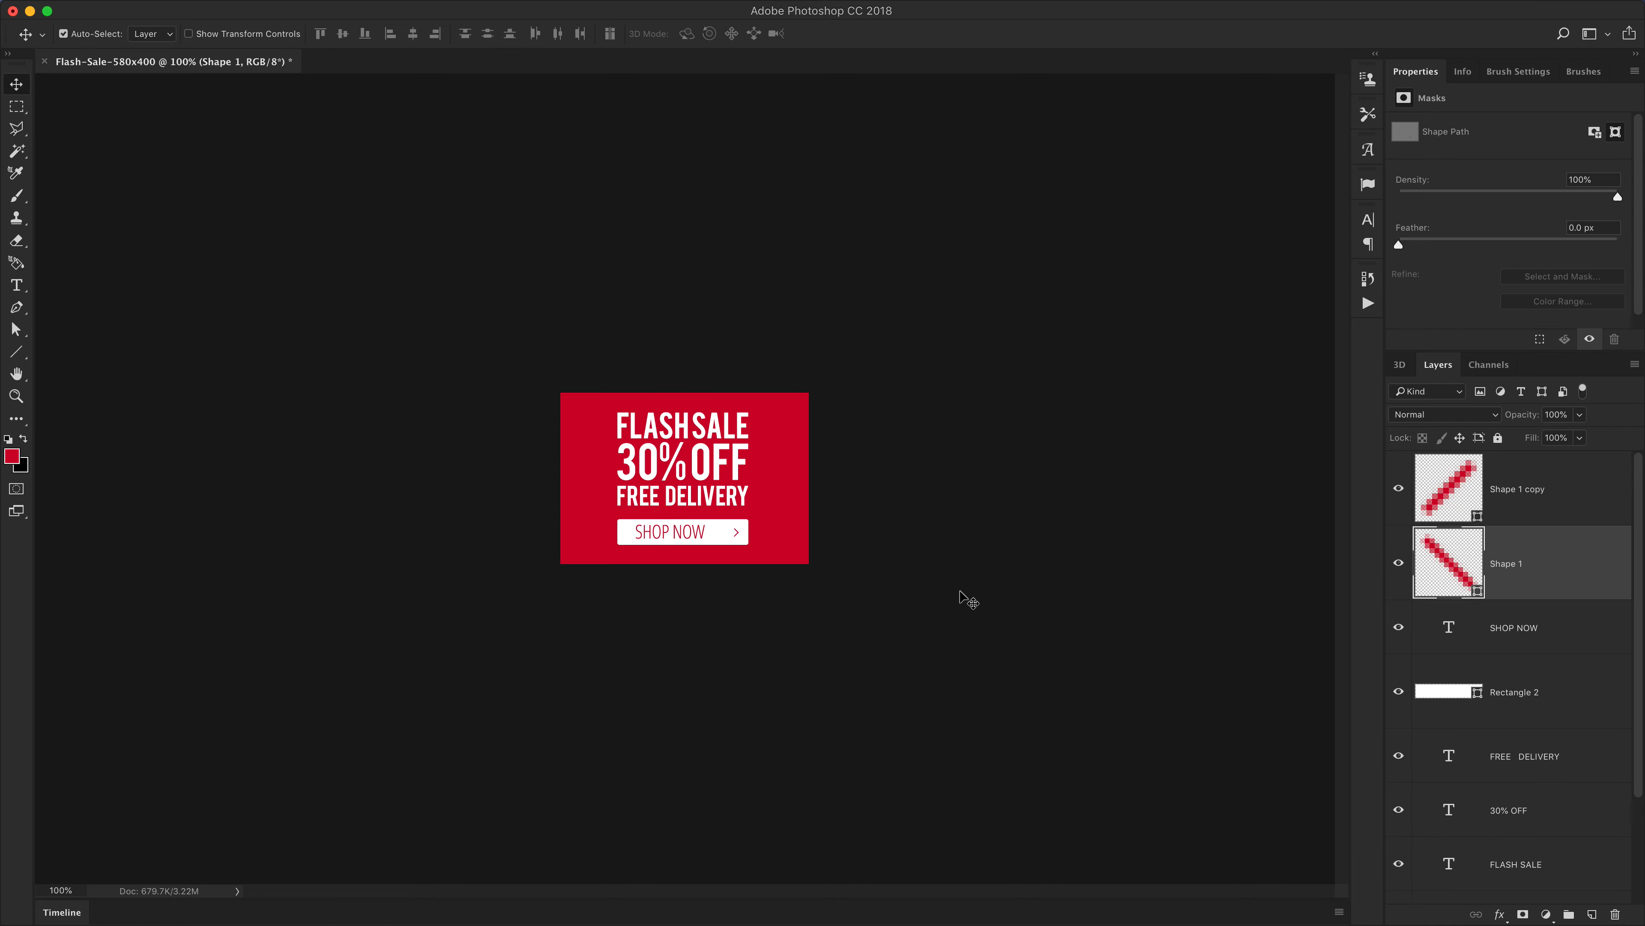
{"action": "left_click", "coordinate": [1532, 633]}
{"action": "key", "text": "shift+Right"}
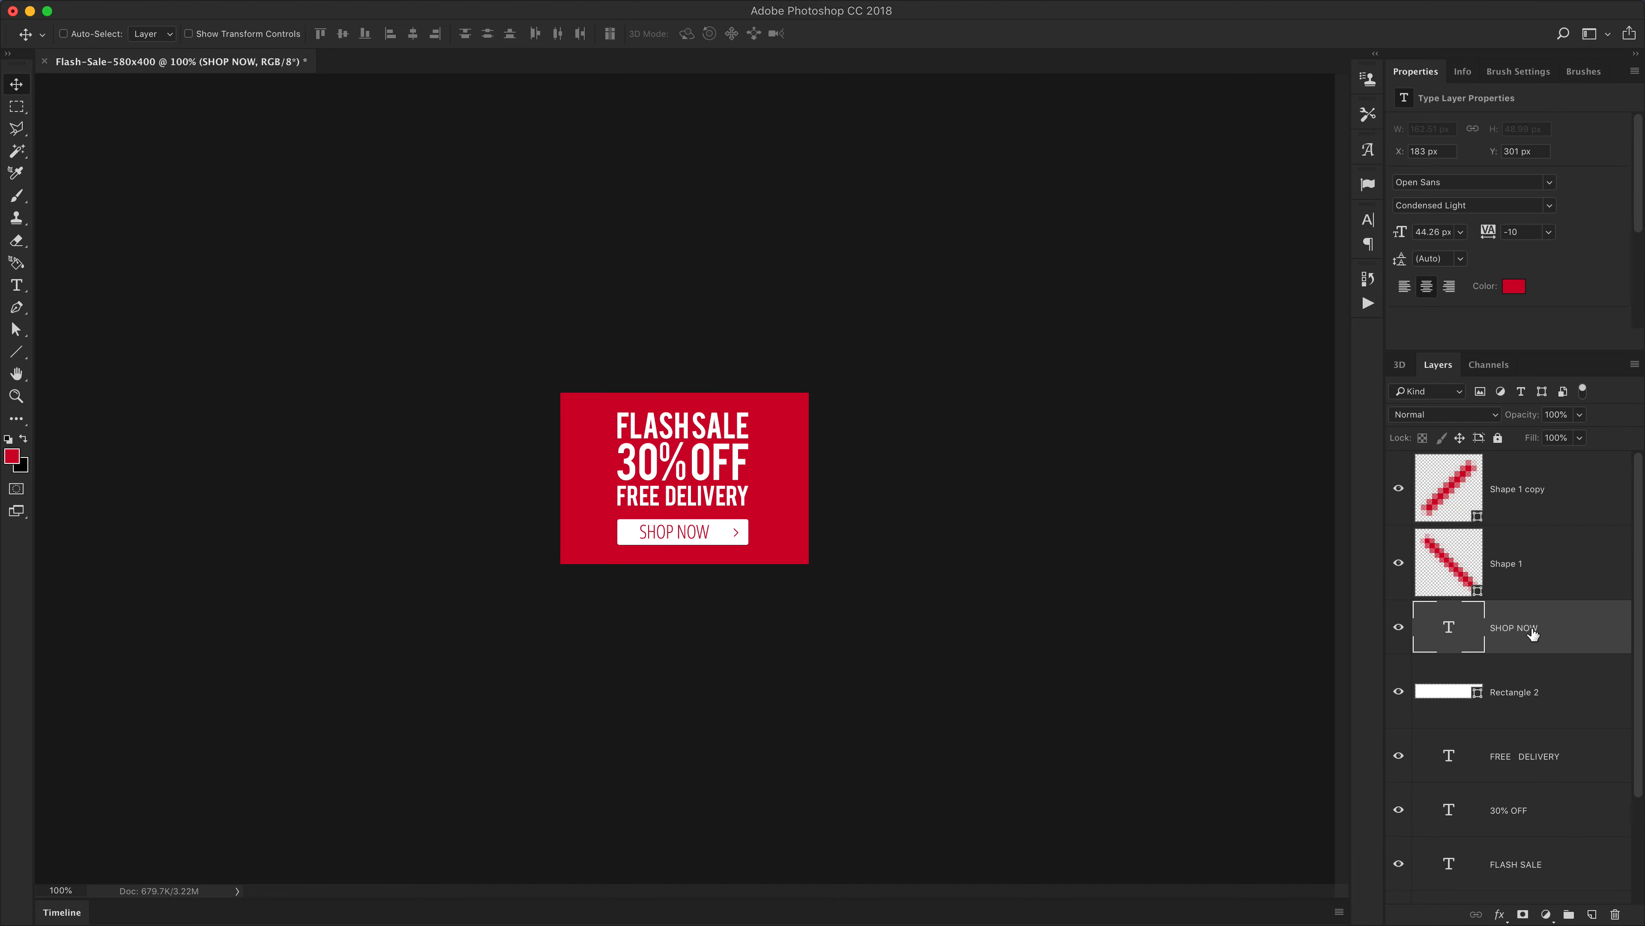
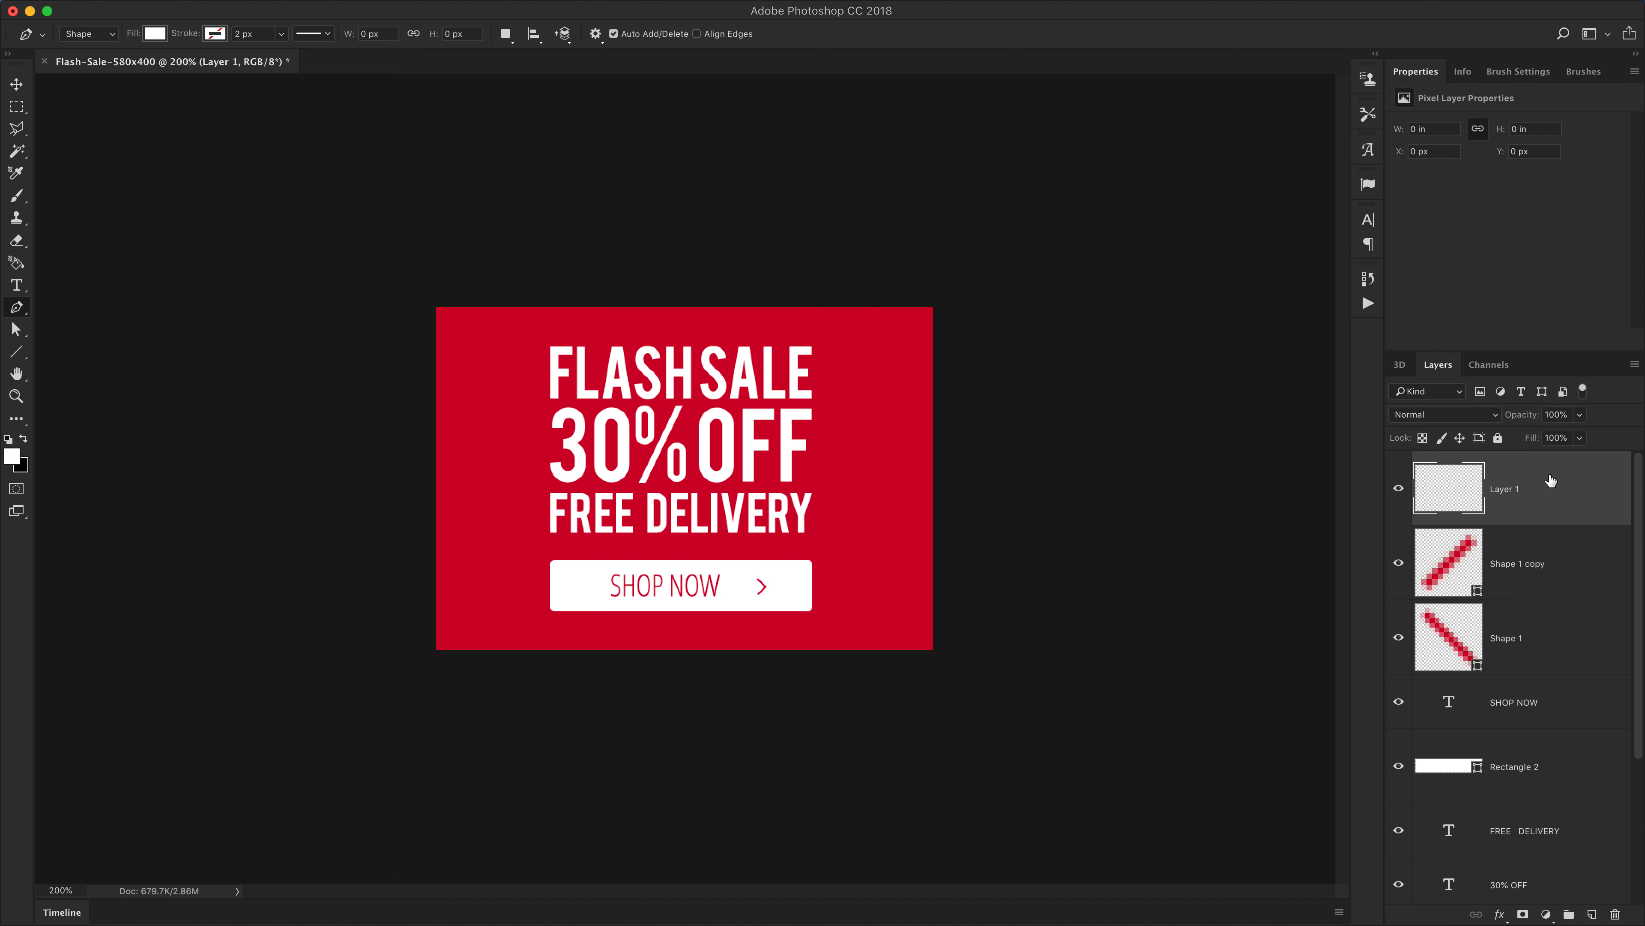
Draw a closed lightning-bolt shape with the Pen tool in the banner's upper-left area
{"action": "left_click", "coordinate": [484, 406], "text": "super"}
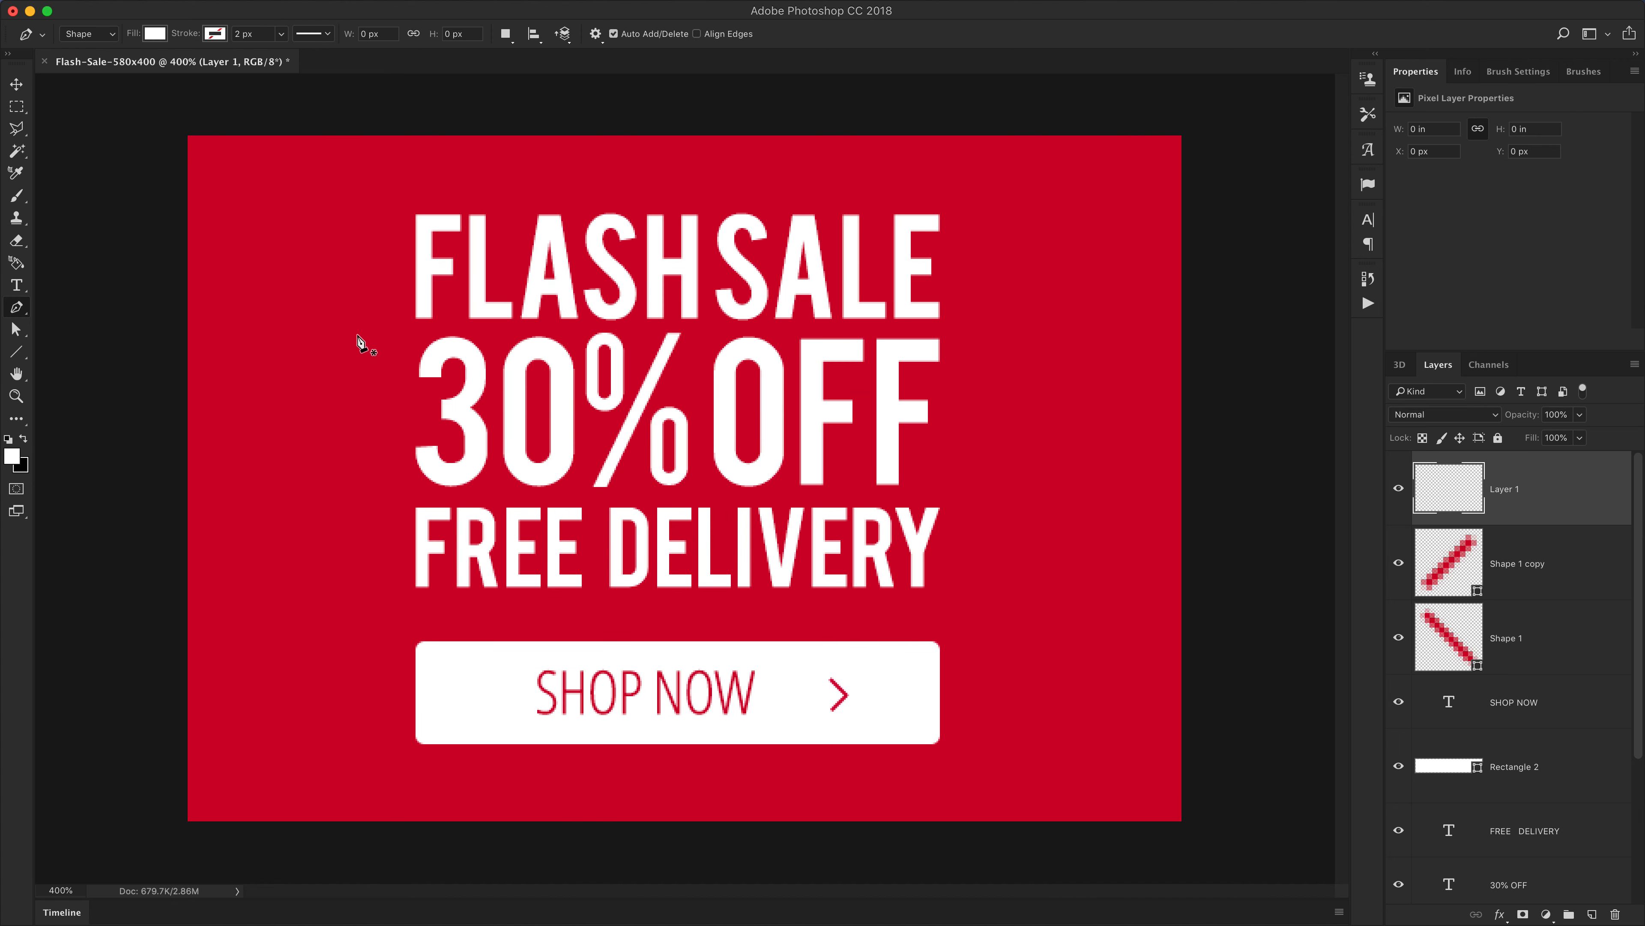
{"action": "left_click", "coordinate": [258, 276]}
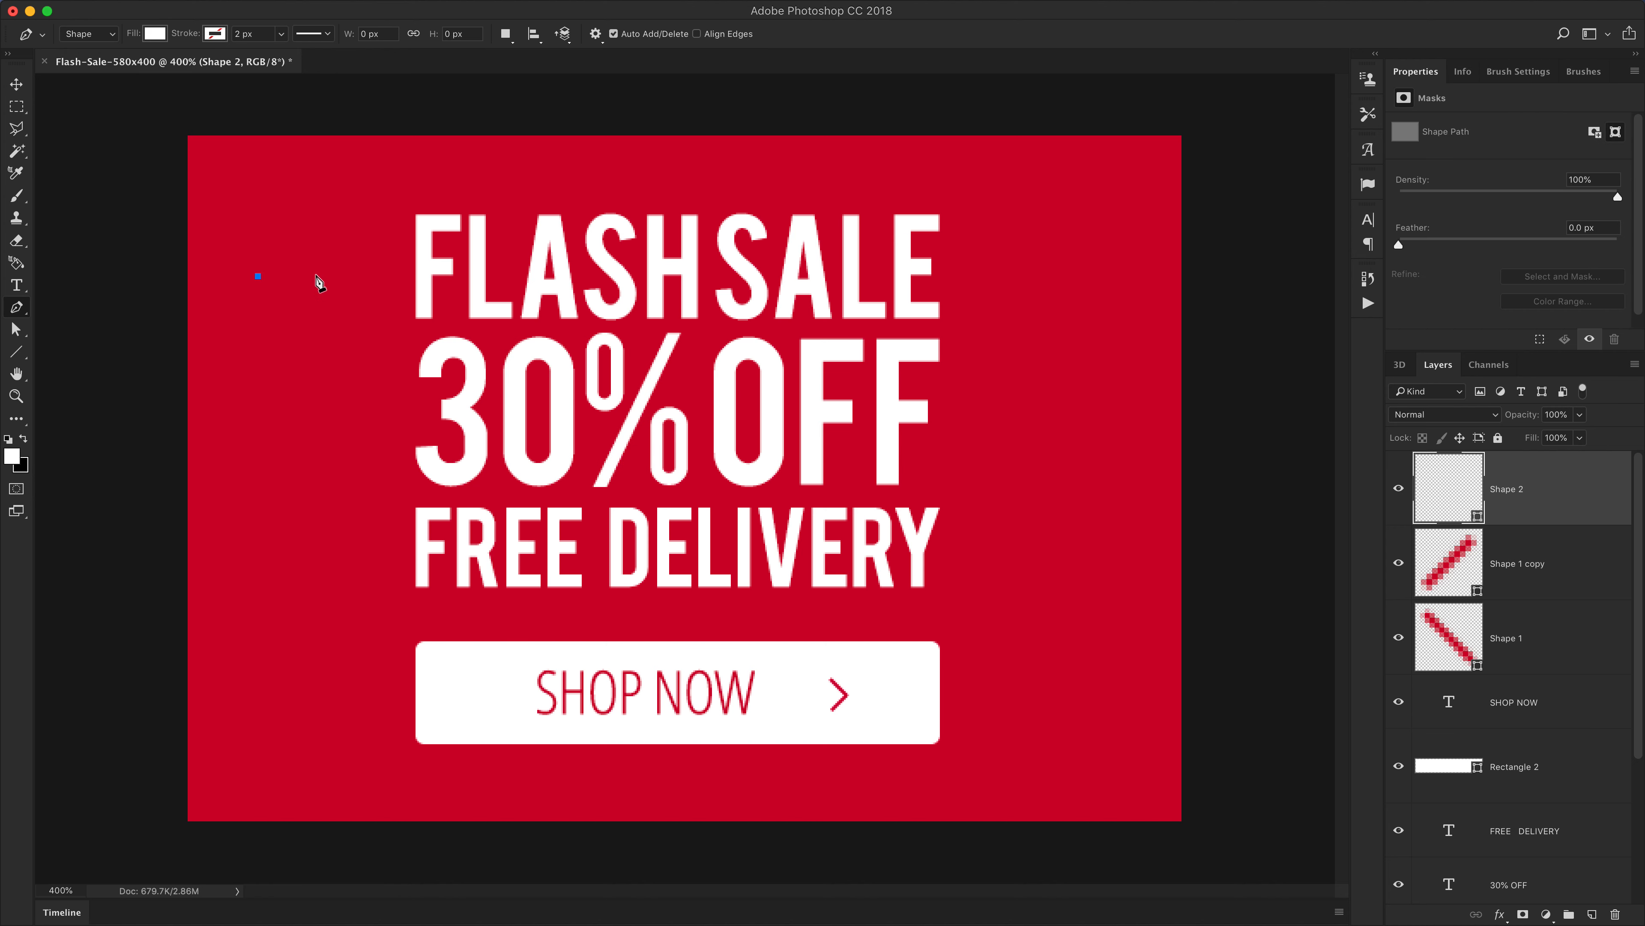
{"action": "left_click", "coordinate": [323, 276]}
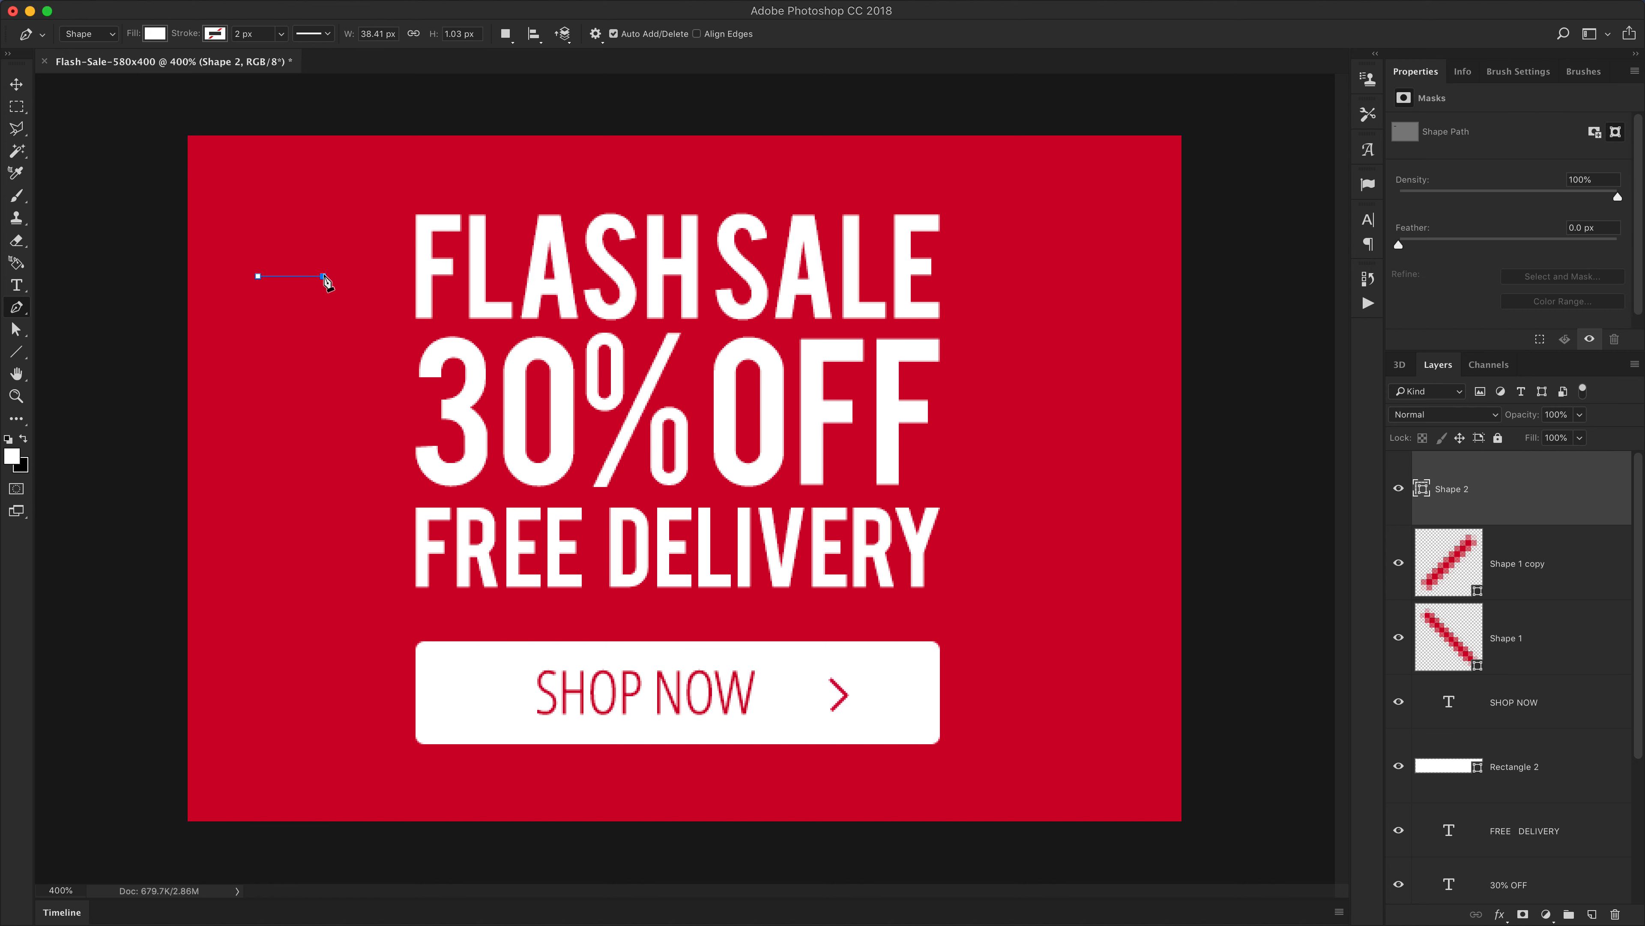
{"action": "left_click", "coordinate": [286, 407]}
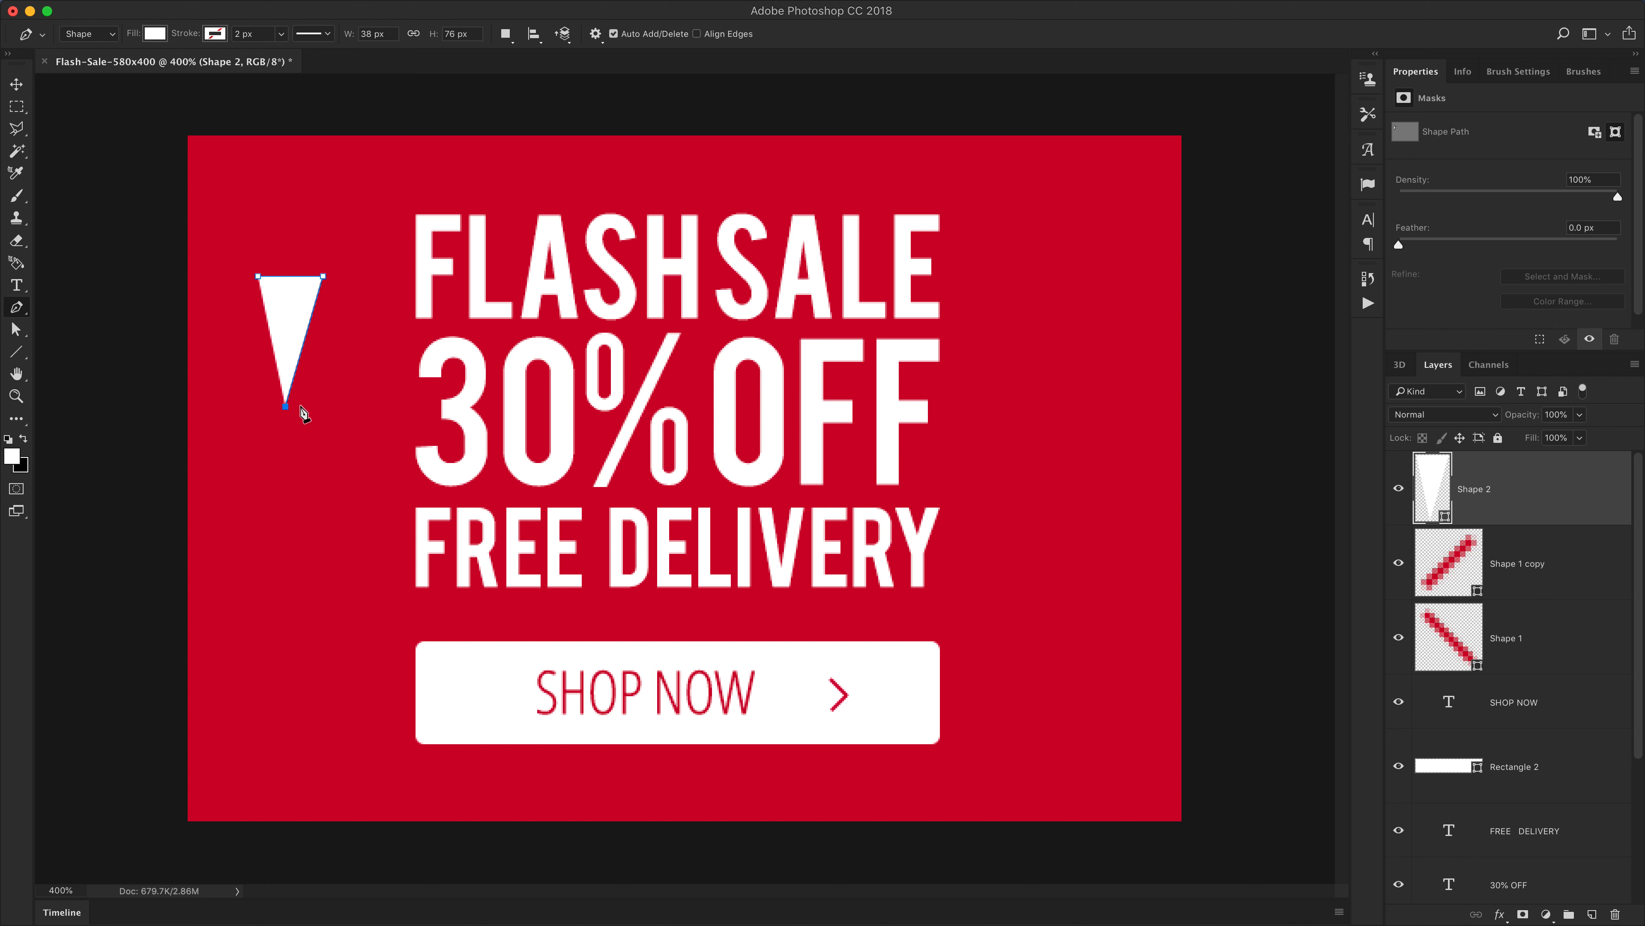
{"action": "left_click", "coordinate": [315, 406]}
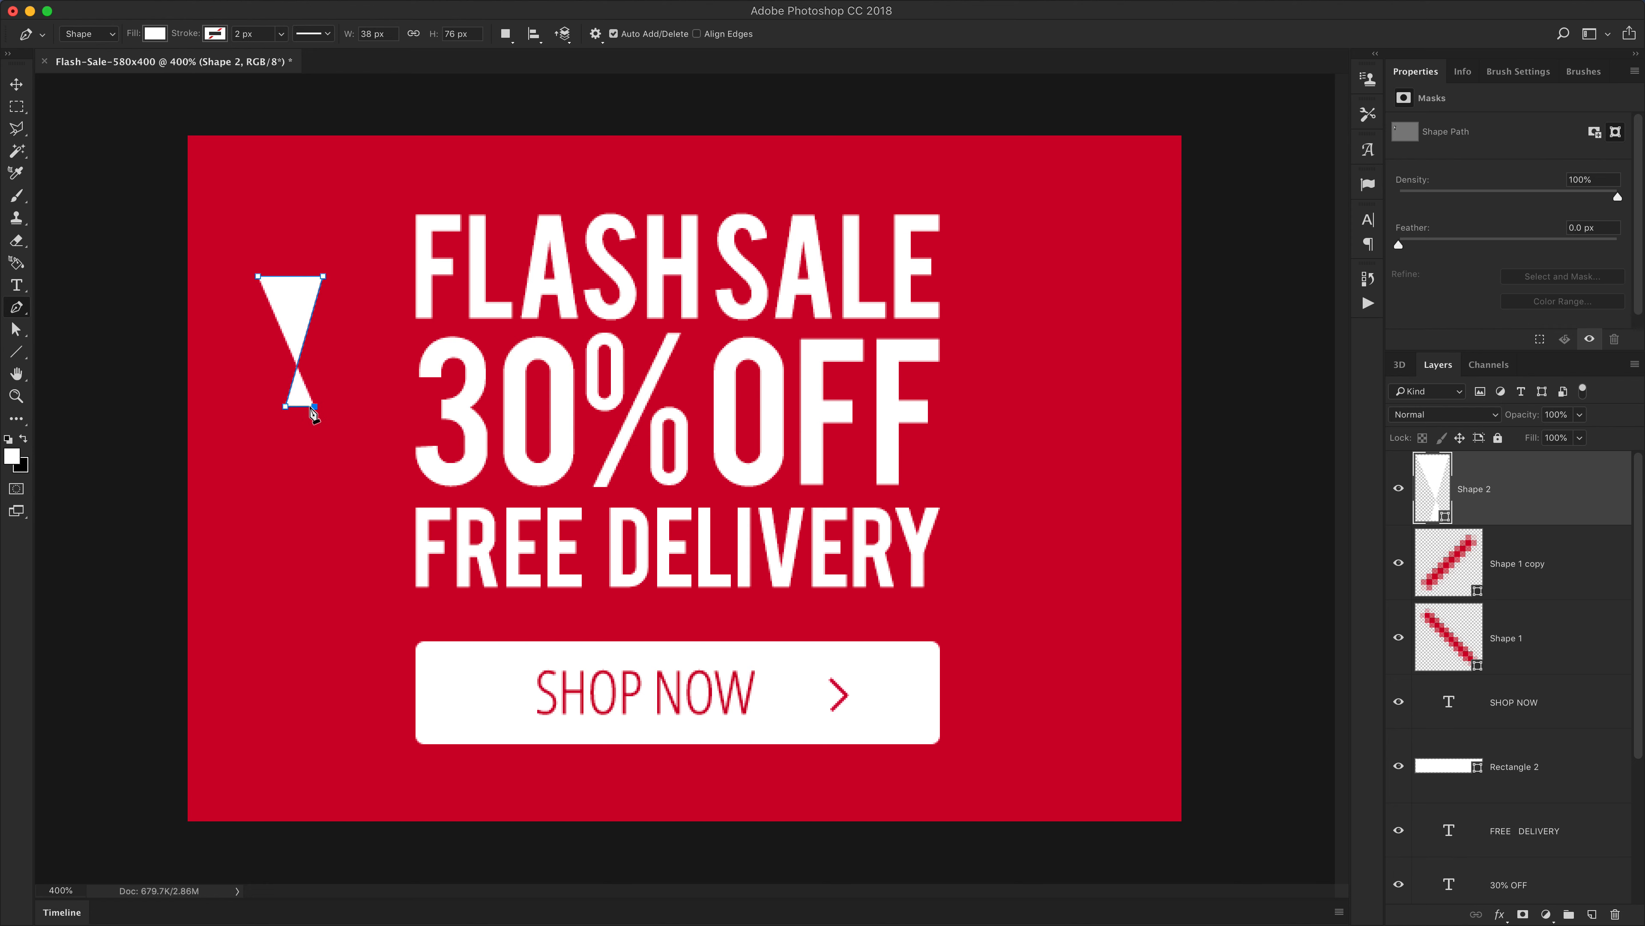
{"action": "left_click", "coordinate": [252, 537]}
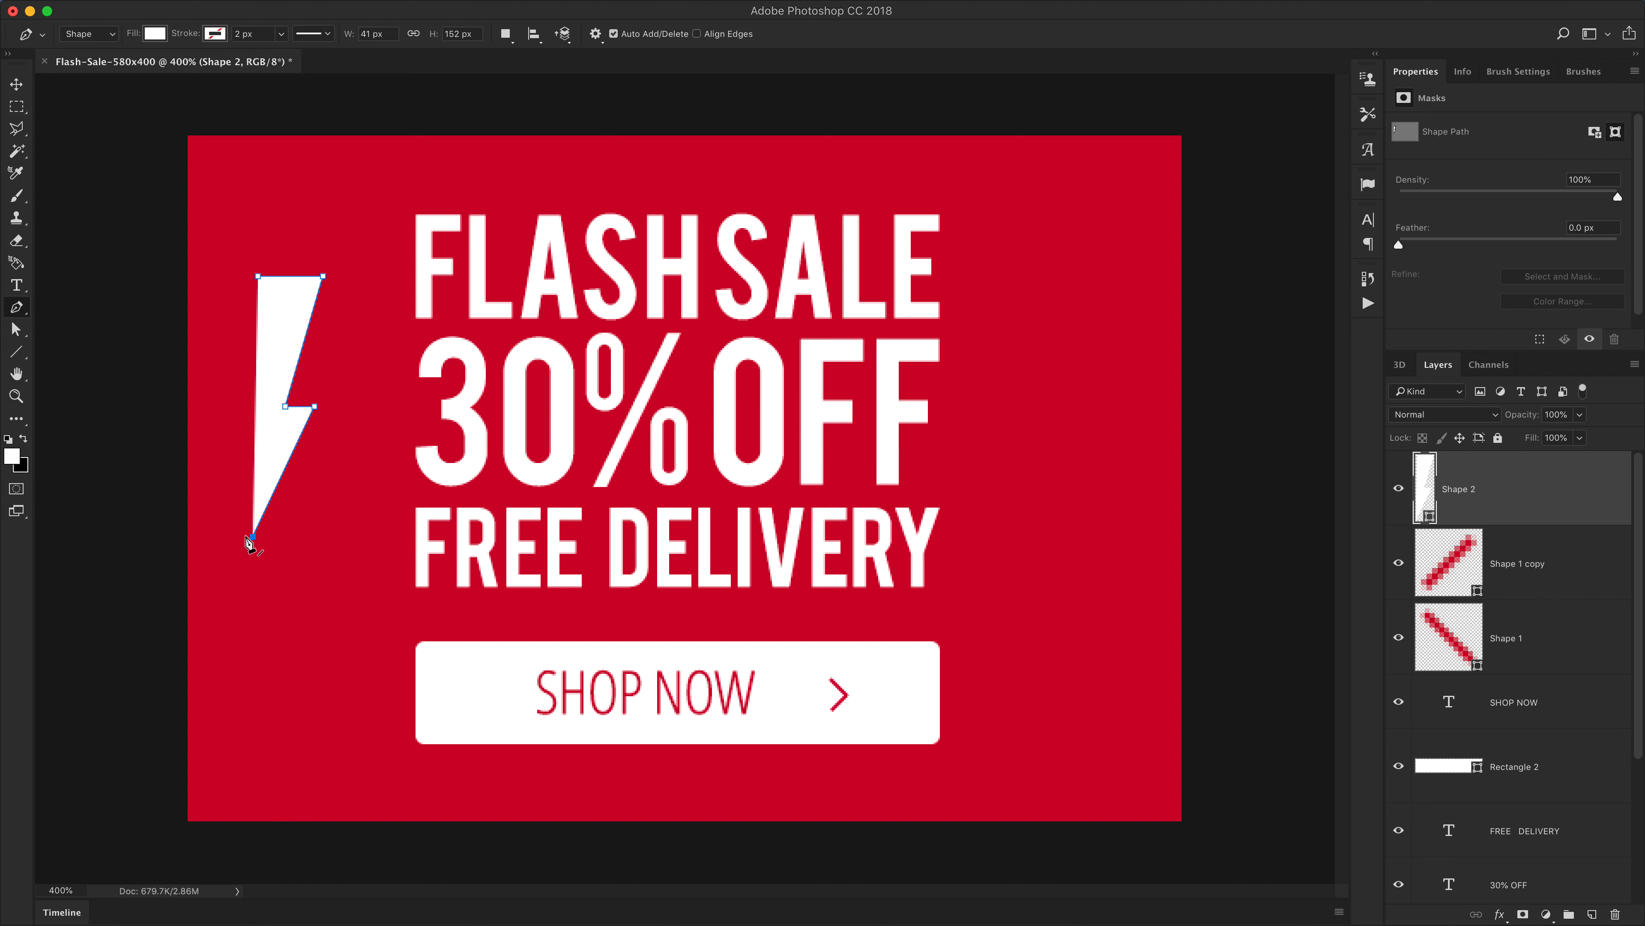
{"action": "left_click", "coordinate": [260, 425]}
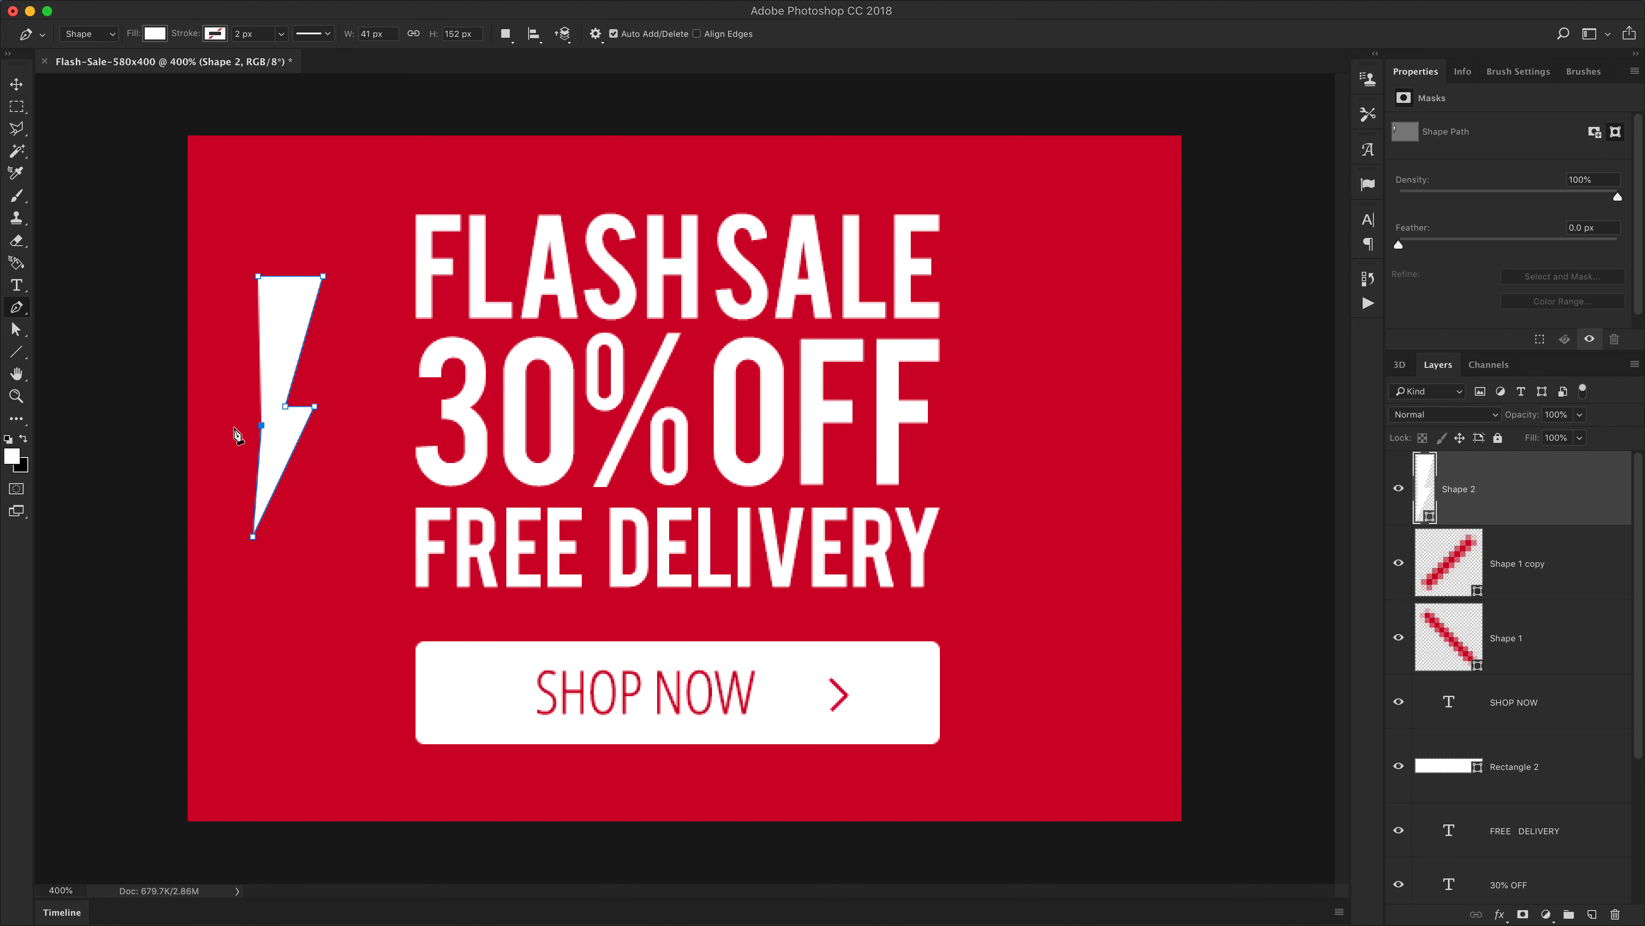
{"action": "left_click", "coordinate": [234, 425]}
{"action": "left_click", "coordinate": [258, 277]}
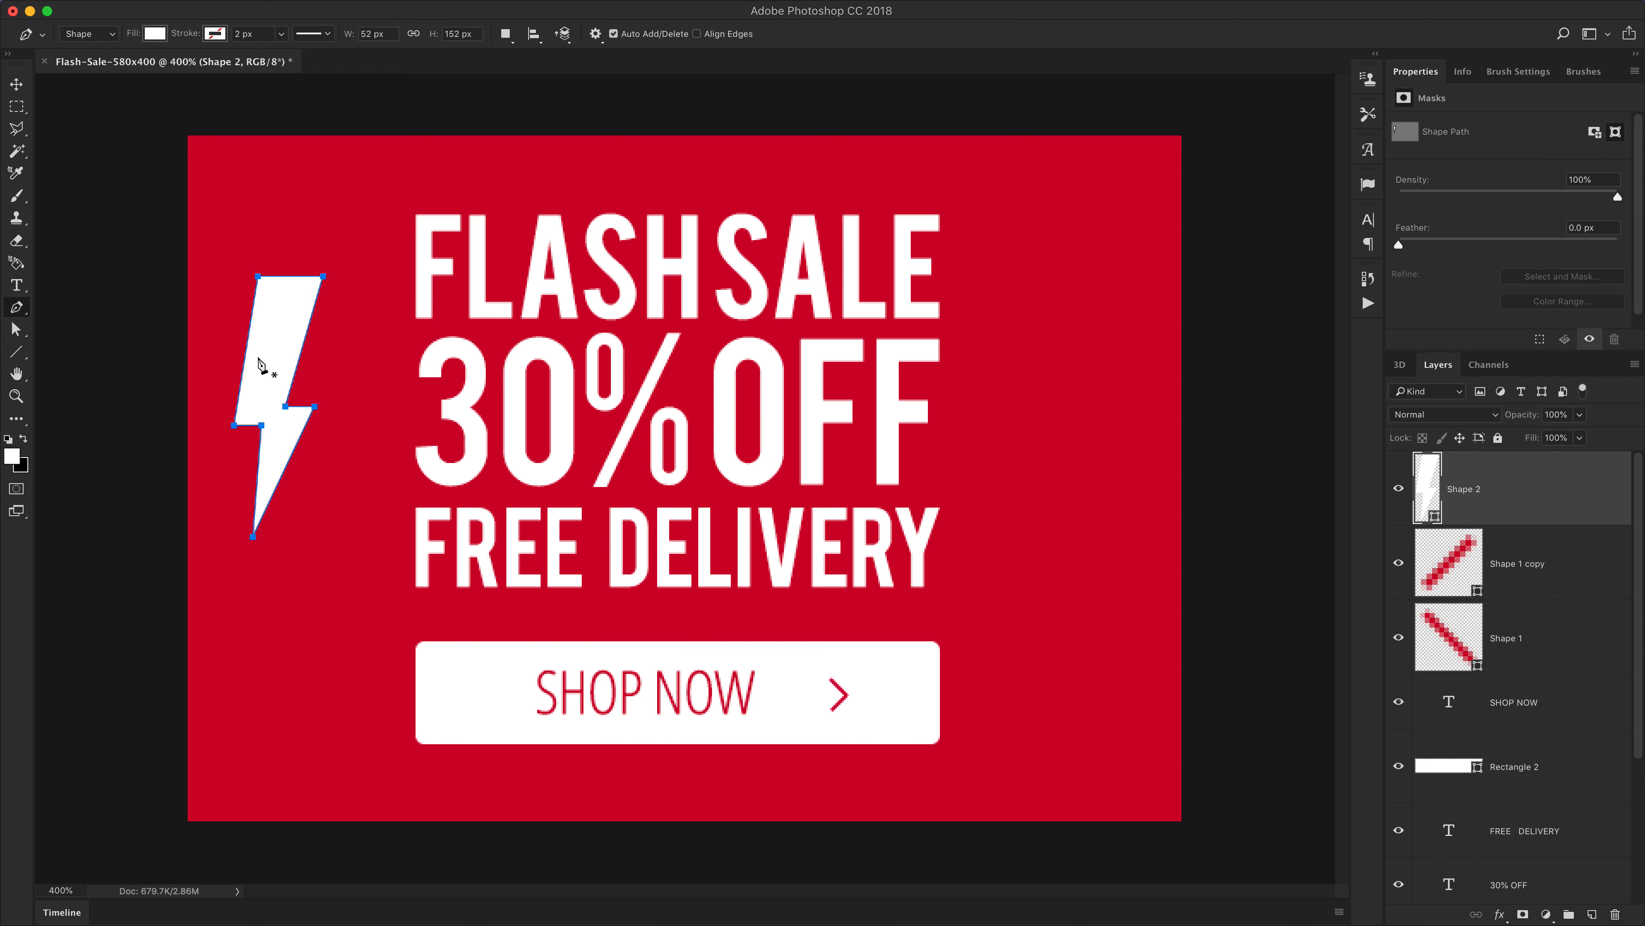
Reshape the bolt with Direct Selection, lowering its two top anchors and shifting the bottom point slightly left
{"action": "key", "text": "a"}
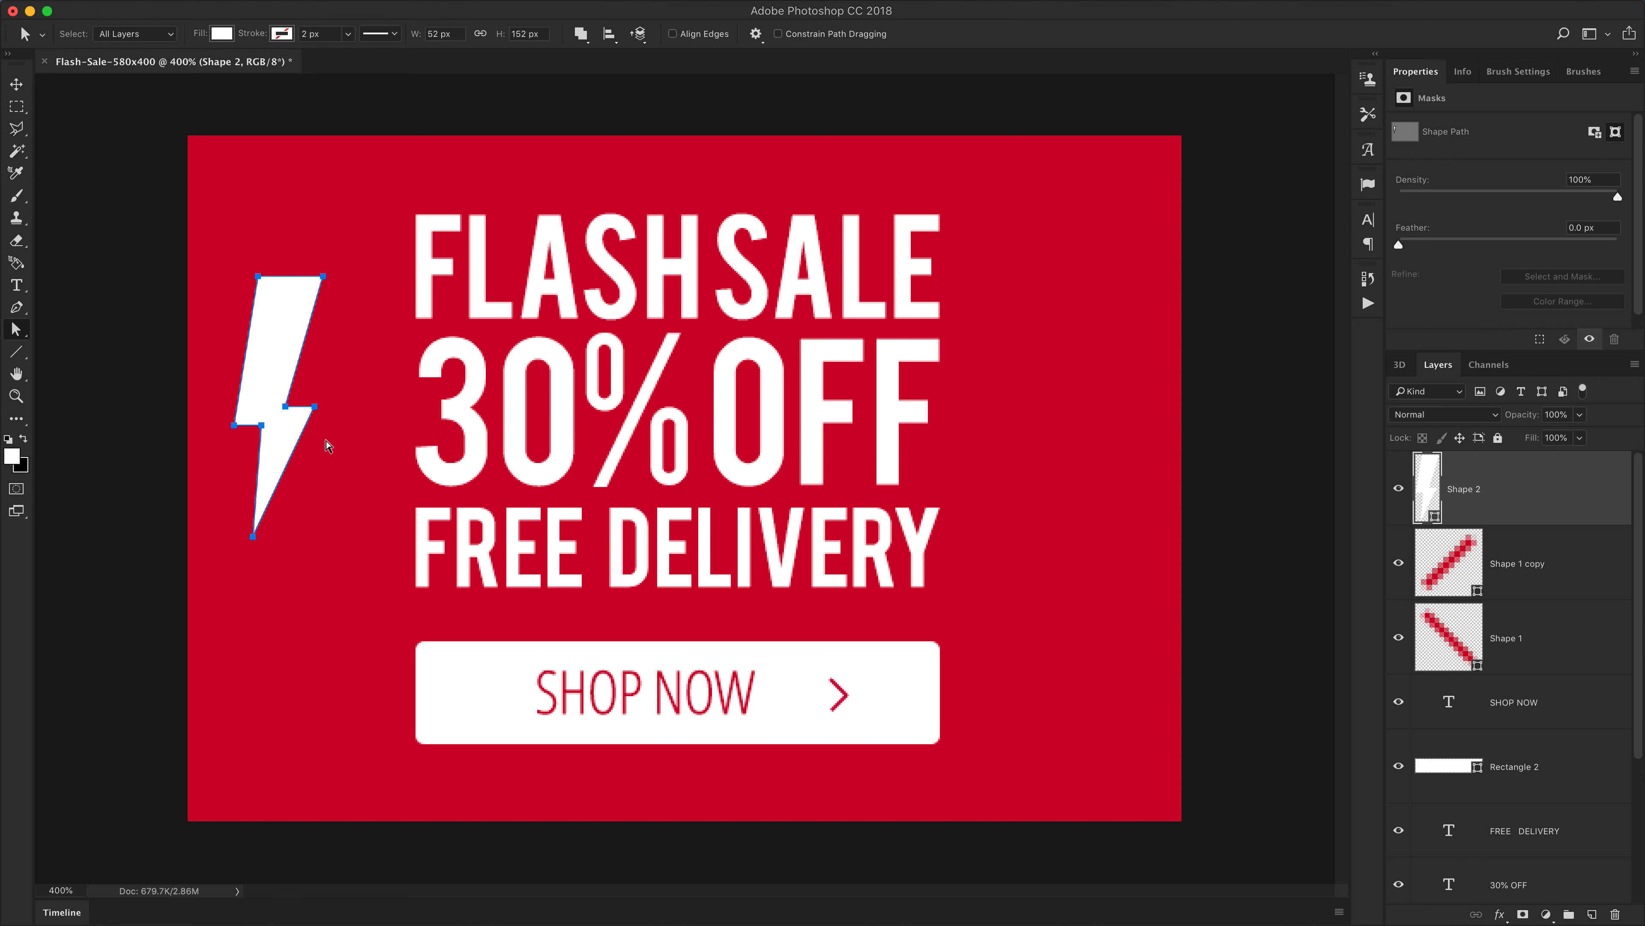
{"action": "key", "text": "Return"}
{"action": "key", "text": "v"}
{"action": "key", "text": "a"}
{"action": "left_click_drag", "start_coordinate": [253, 261], "coordinate": [323, 319]}
{"action": "key", "text": "Return"}
{"action": "left_click", "coordinate": [300, 340]}
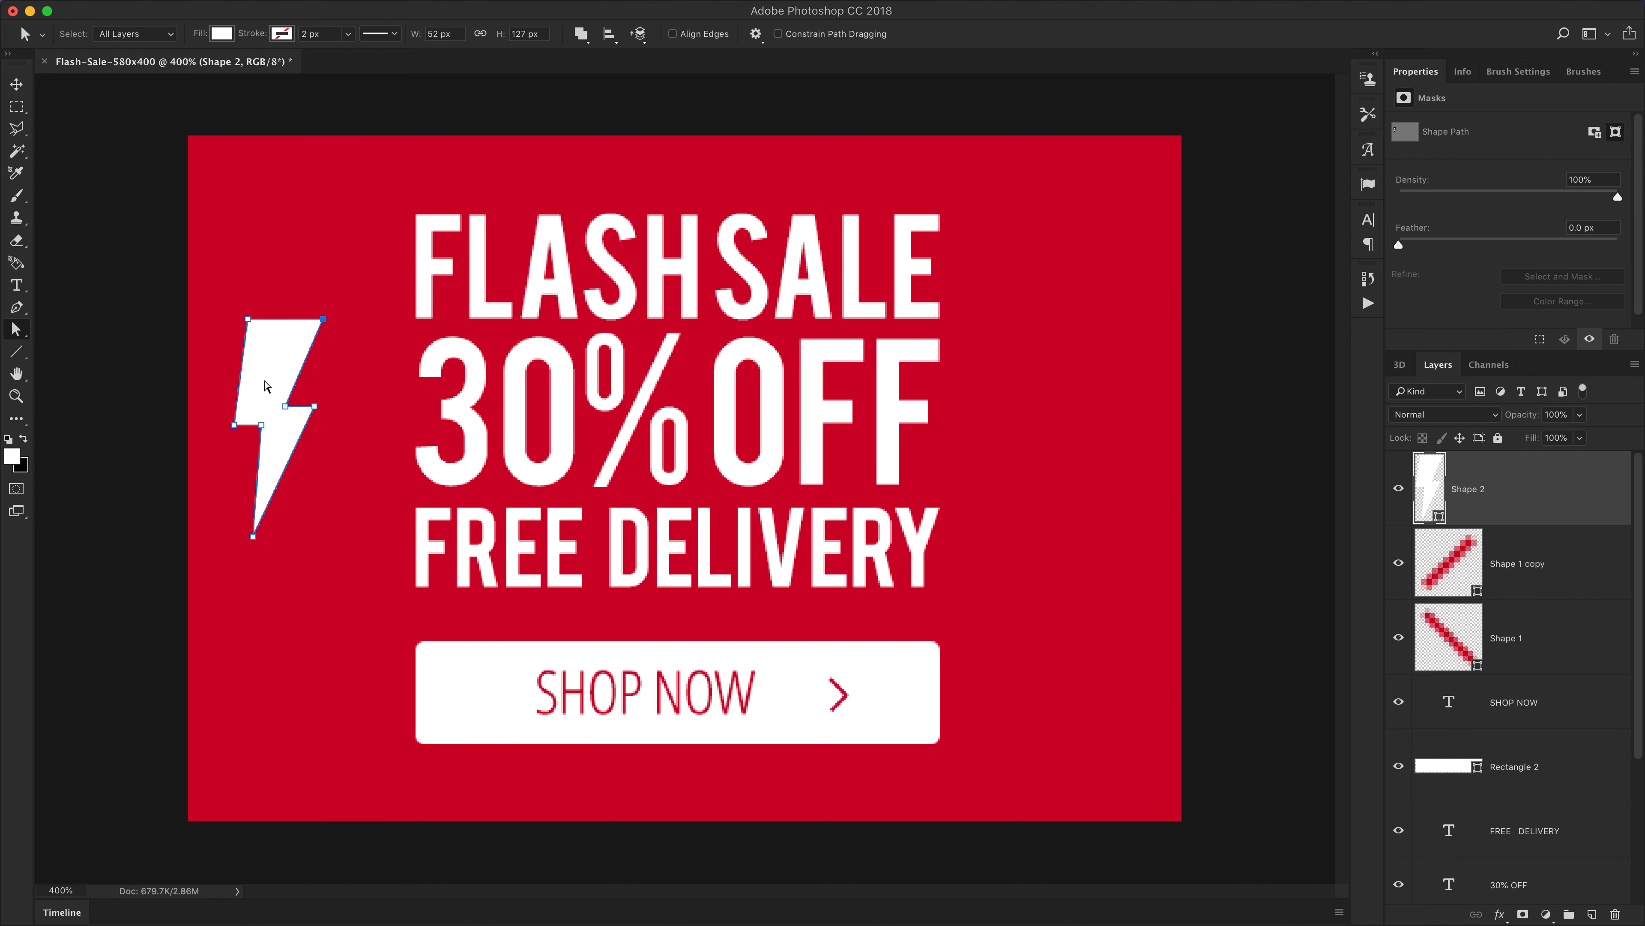
{"action": "left_click_drag", "start_coordinate": [253, 536], "coordinate": [242, 538]}
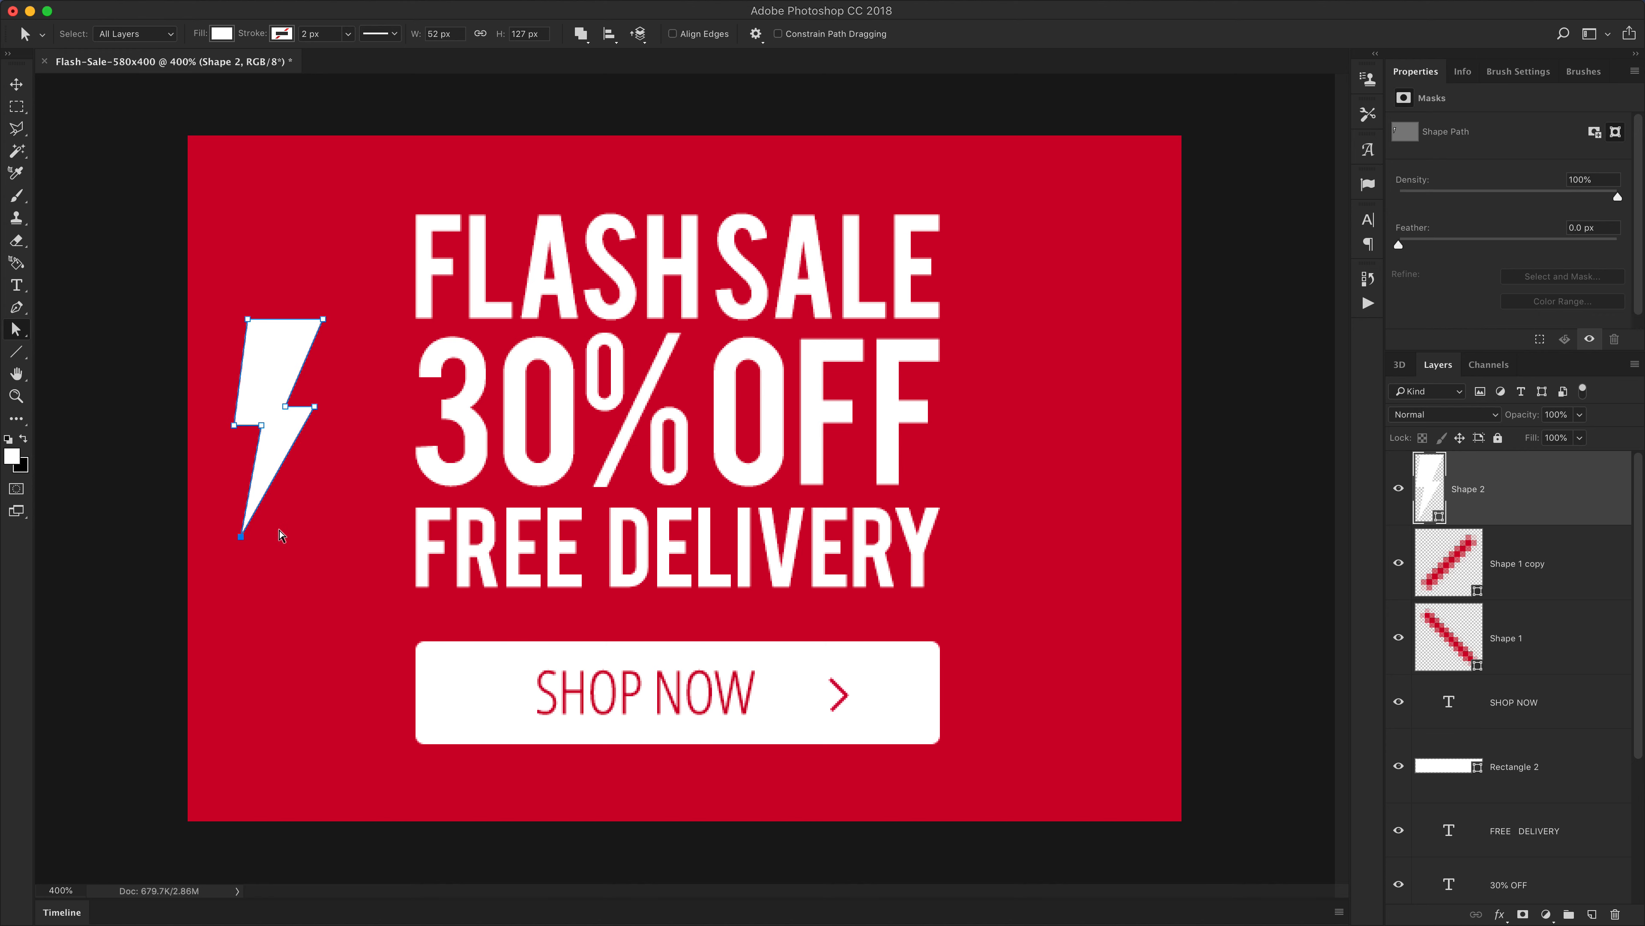
{"action": "key", "text": "Return"}
Move the bolt to the banner's upper-right corner and scale it larger with Free Transform
{"action": "key", "text": "v"}
{"action": "left_click_drag", "start_coordinate": [279, 467], "coordinate": [1100, 286]}
{"action": "key", "text": "ctrl+t"}
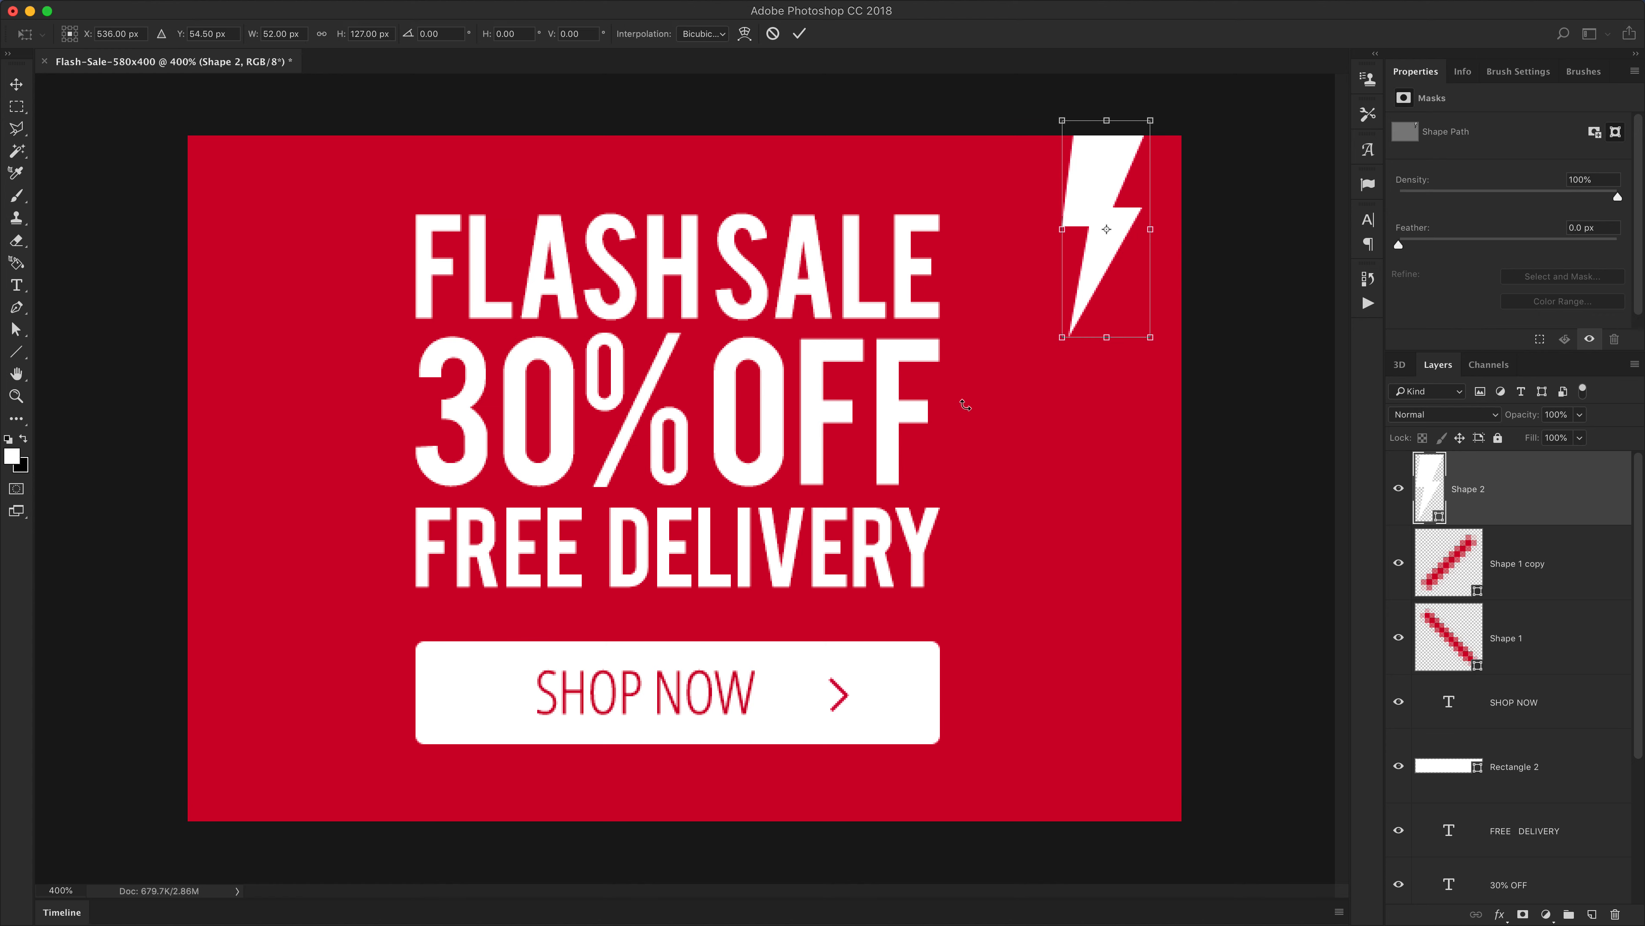
{"action": "left_click_drag", "start_coordinate": [1057, 338], "coordinate": [1083, 375]}
{"action": "key", "text": "Return"}
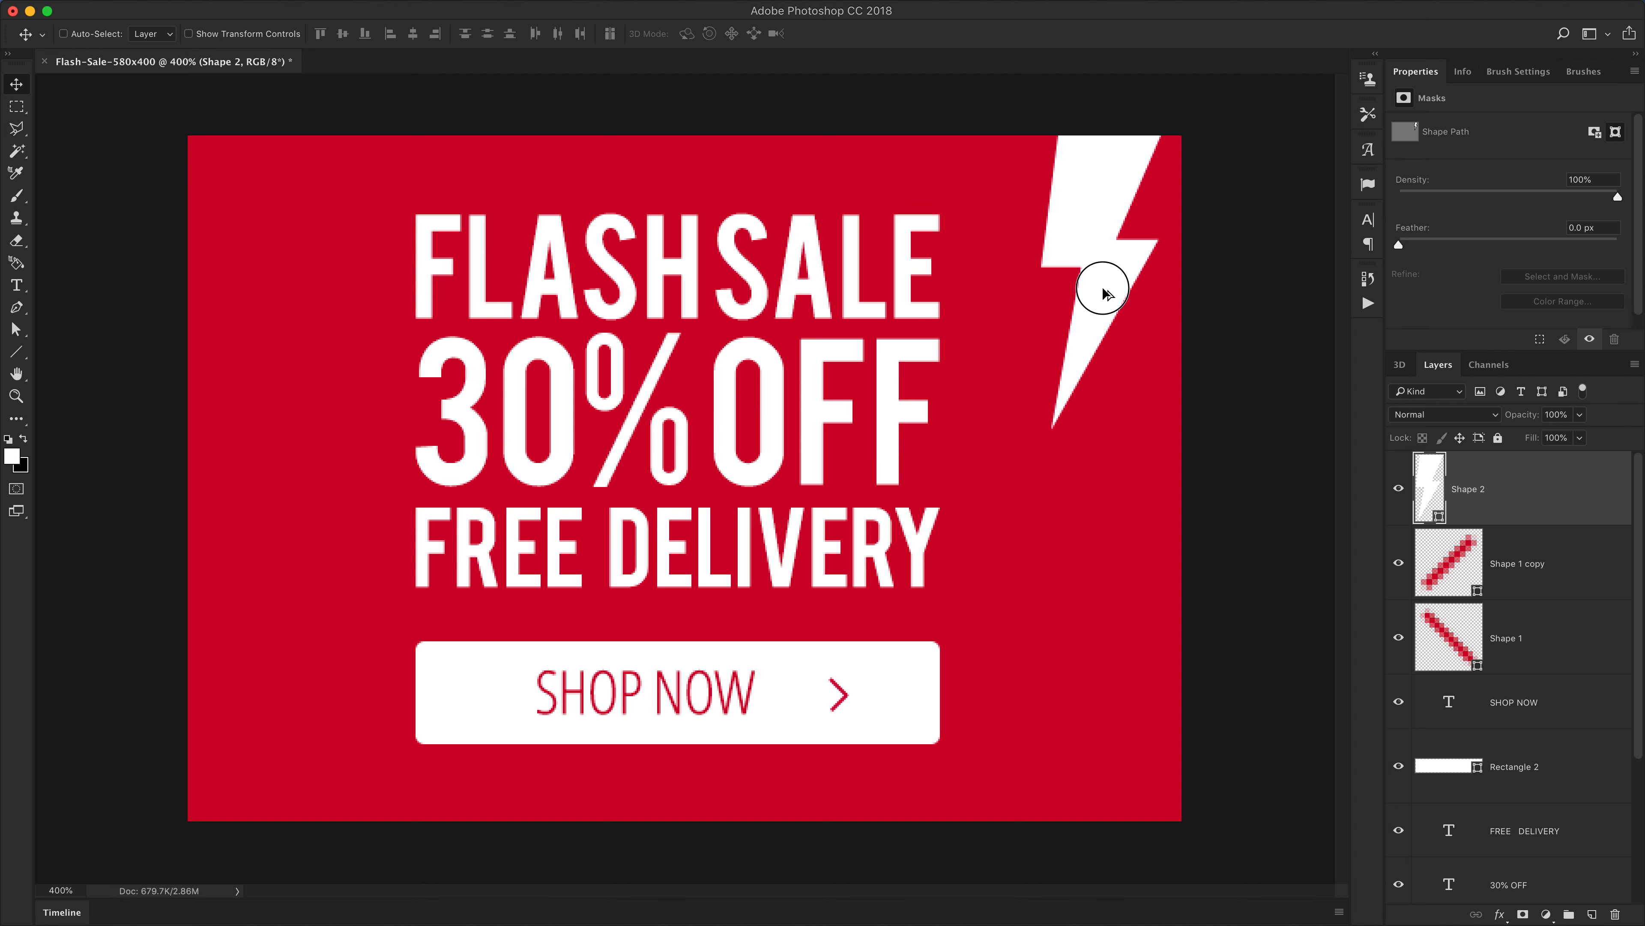
Duplicate the bolt toward the lower-left and flip the copy vertically
{"action": "left_click_drag", "start_coordinate": [1091, 286], "coordinate": [511, 504]}
{"action": "key", "text": "ctrl+t"}
{"action": "right_click", "coordinate": [533, 446]}
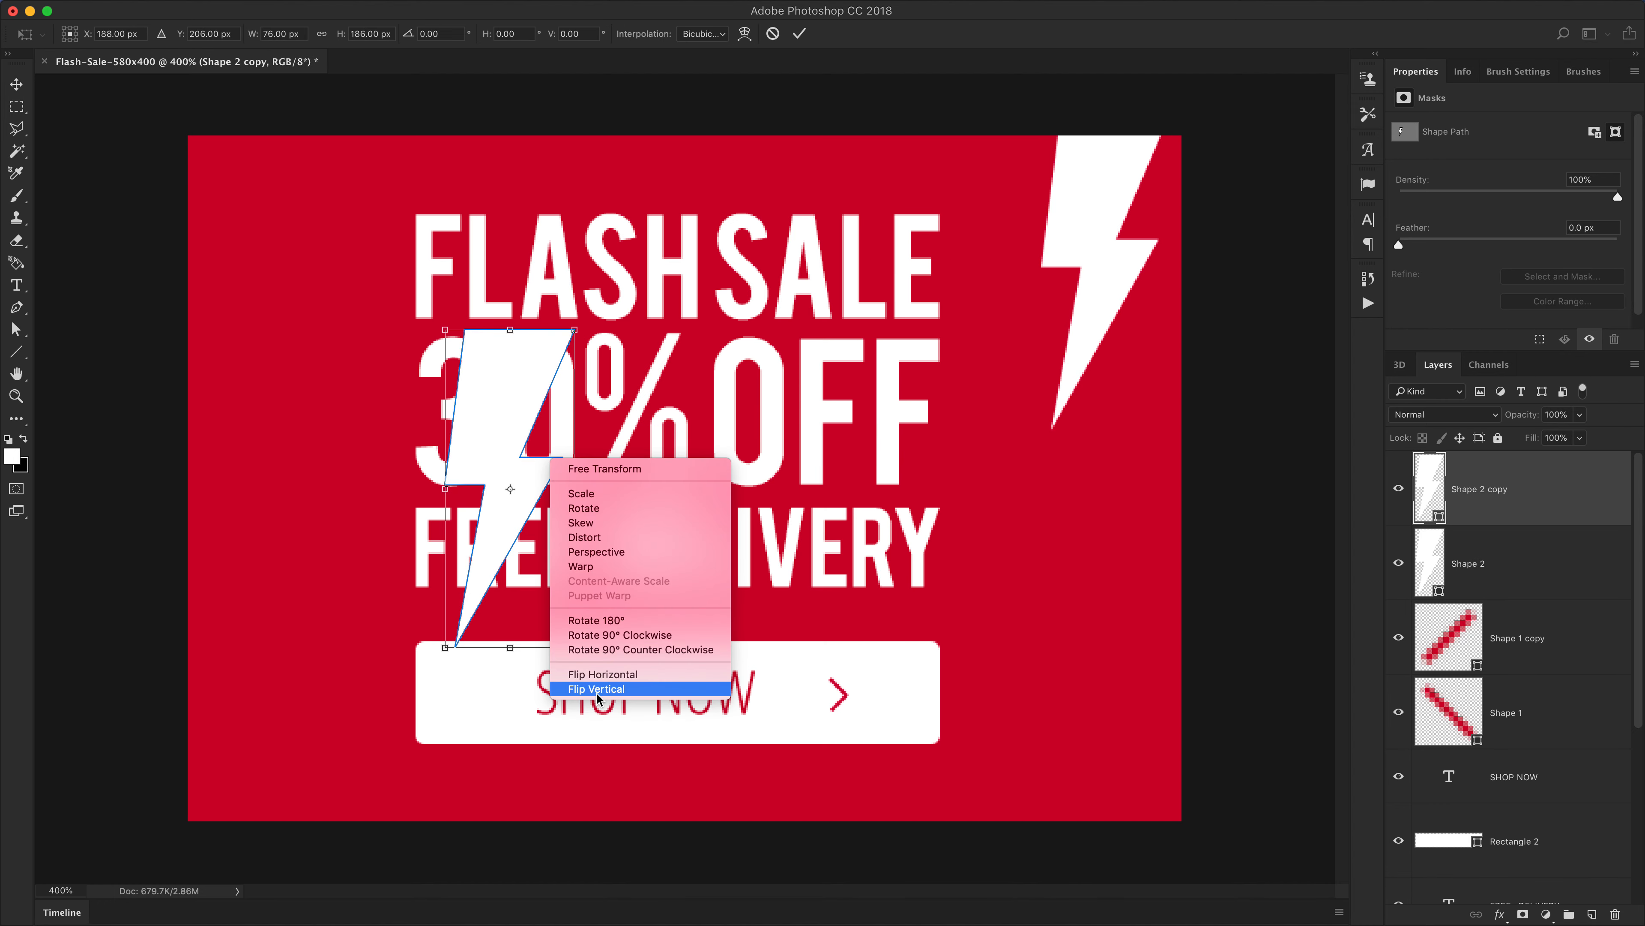
{"action": "left_click", "coordinate": [602, 692]}
{"action": "key", "text": "Return"}
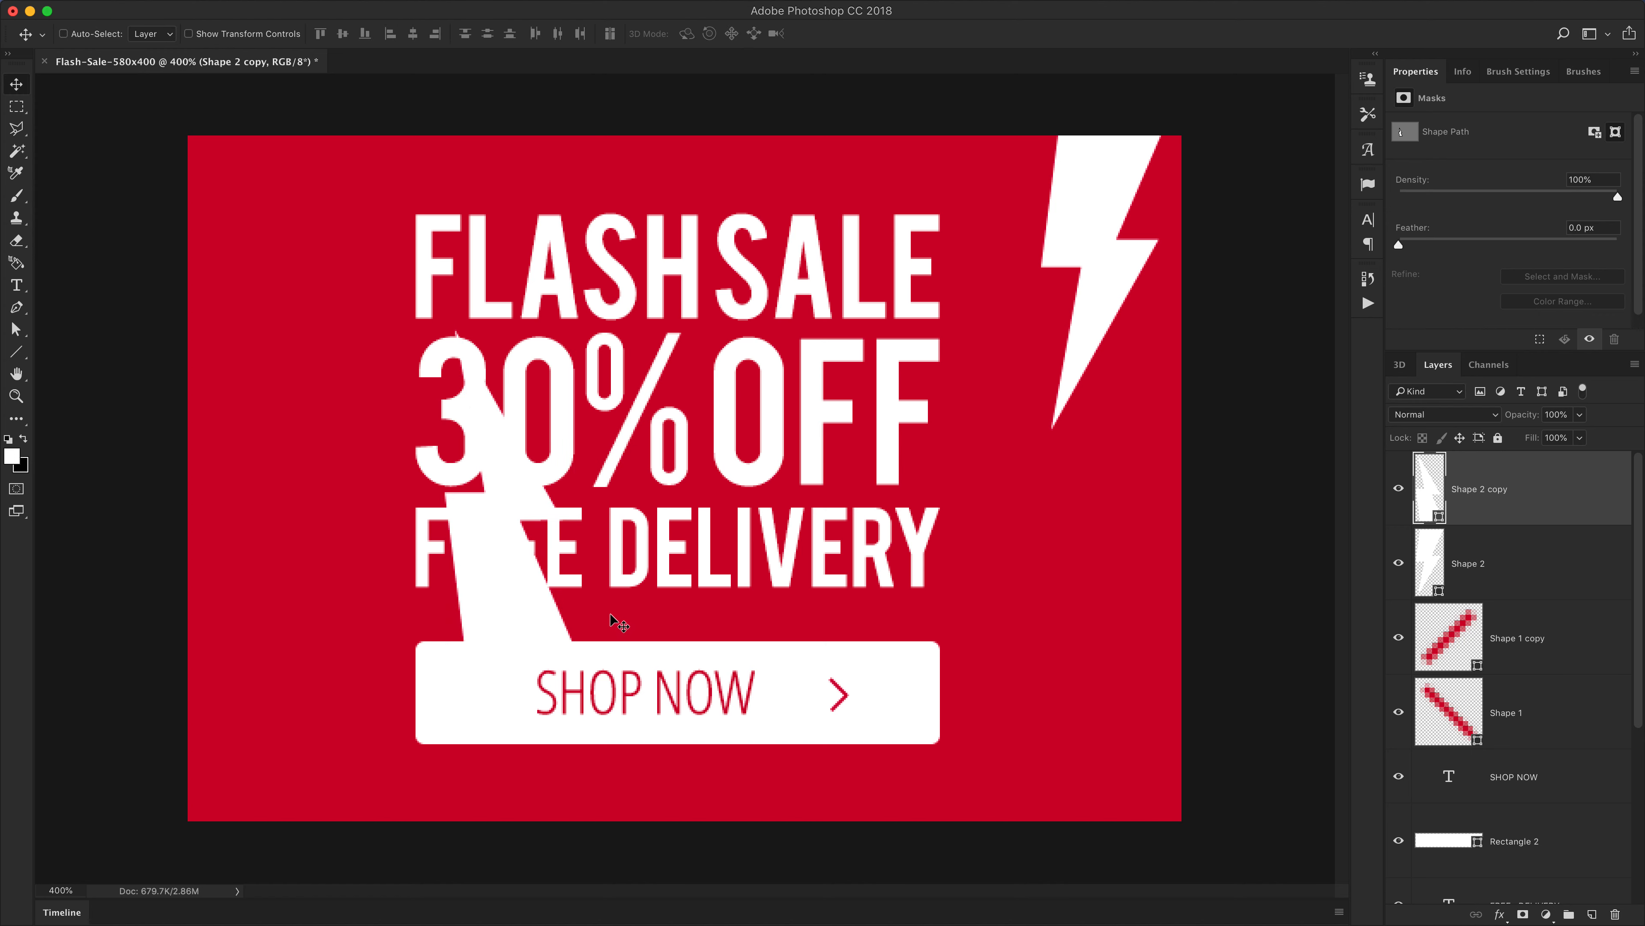
Flip the copied bolt horizontally as well
{"action": "key", "text": "super+t"}
{"action": "right_click", "coordinate": [554, 549]}
{"action": "left_click", "coordinate": [616, 765]}
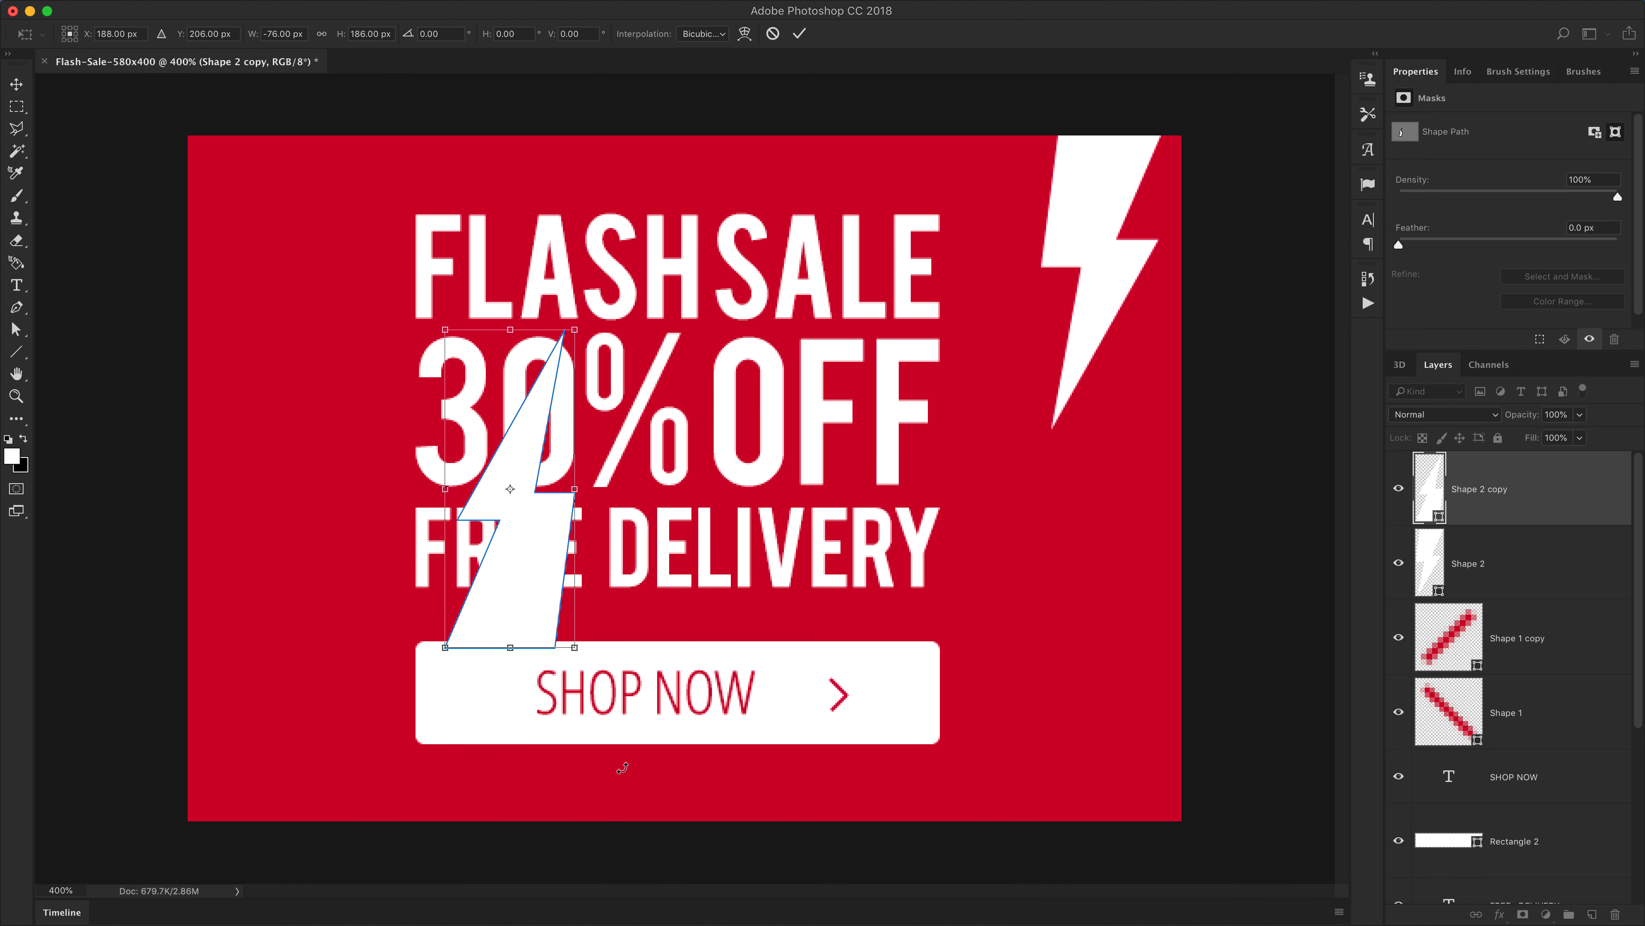
{"action": "key", "text": "Return"}
Move the copied bolt to the banner's lower-left corner and scale it down to a small size
{"action": "left_click_drag", "start_coordinate": [640, 544], "coordinate": [396, 718]}
{"action": "key", "text": "super+1"}
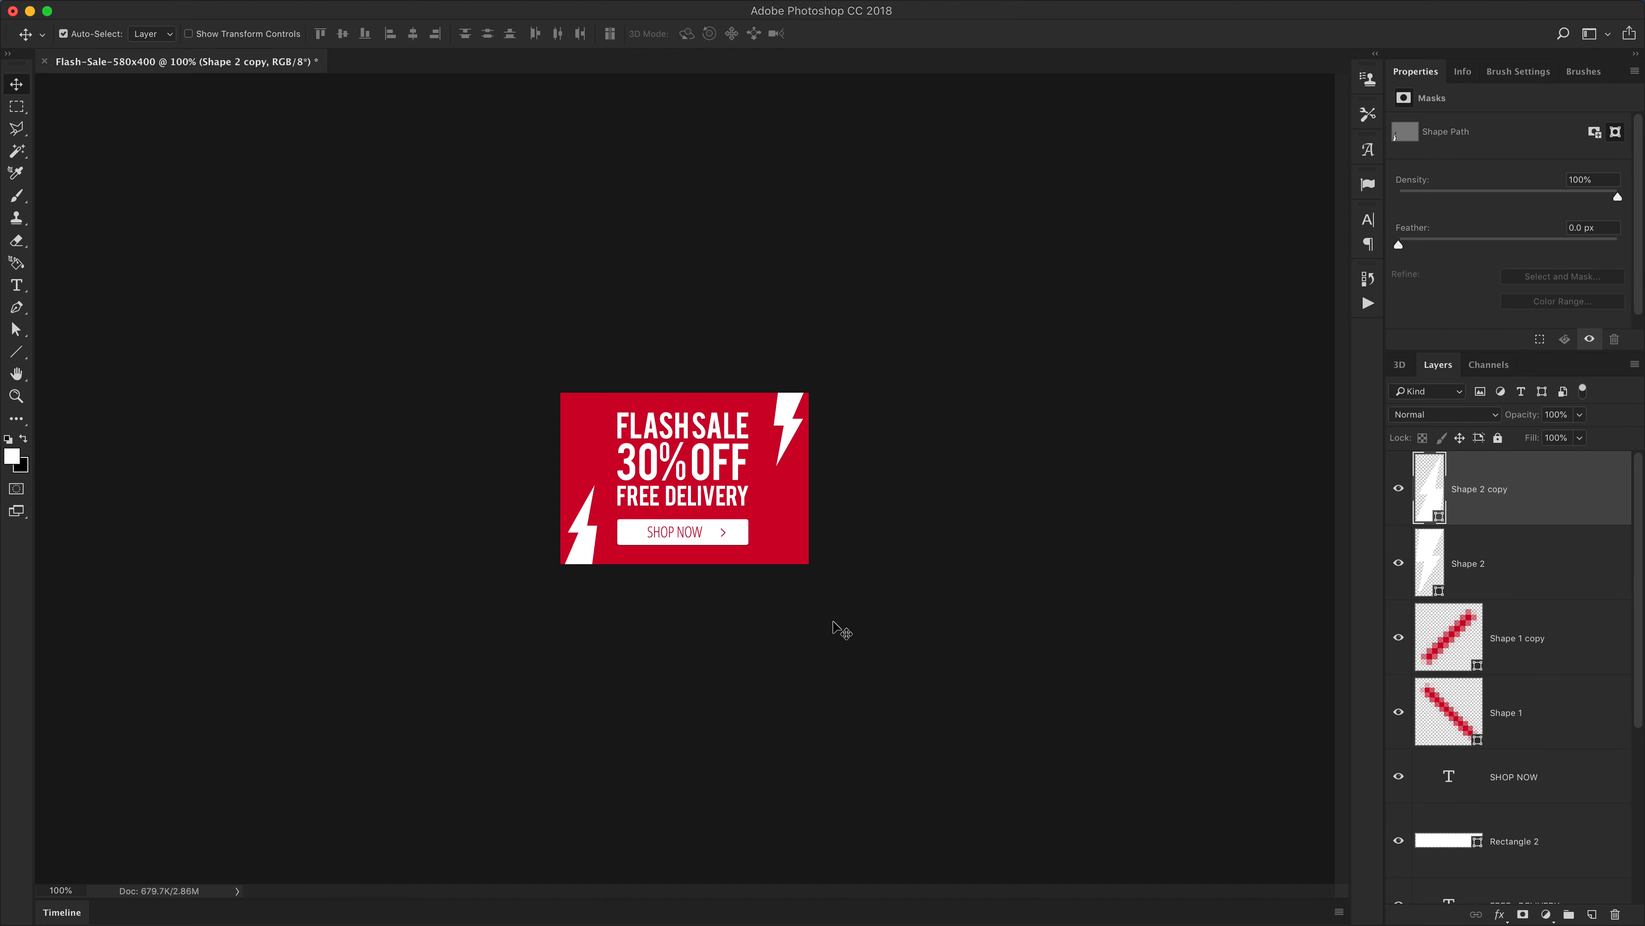
{"action": "key", "text": "super+equal"}
{"action": "key", "text": "super+equal"}
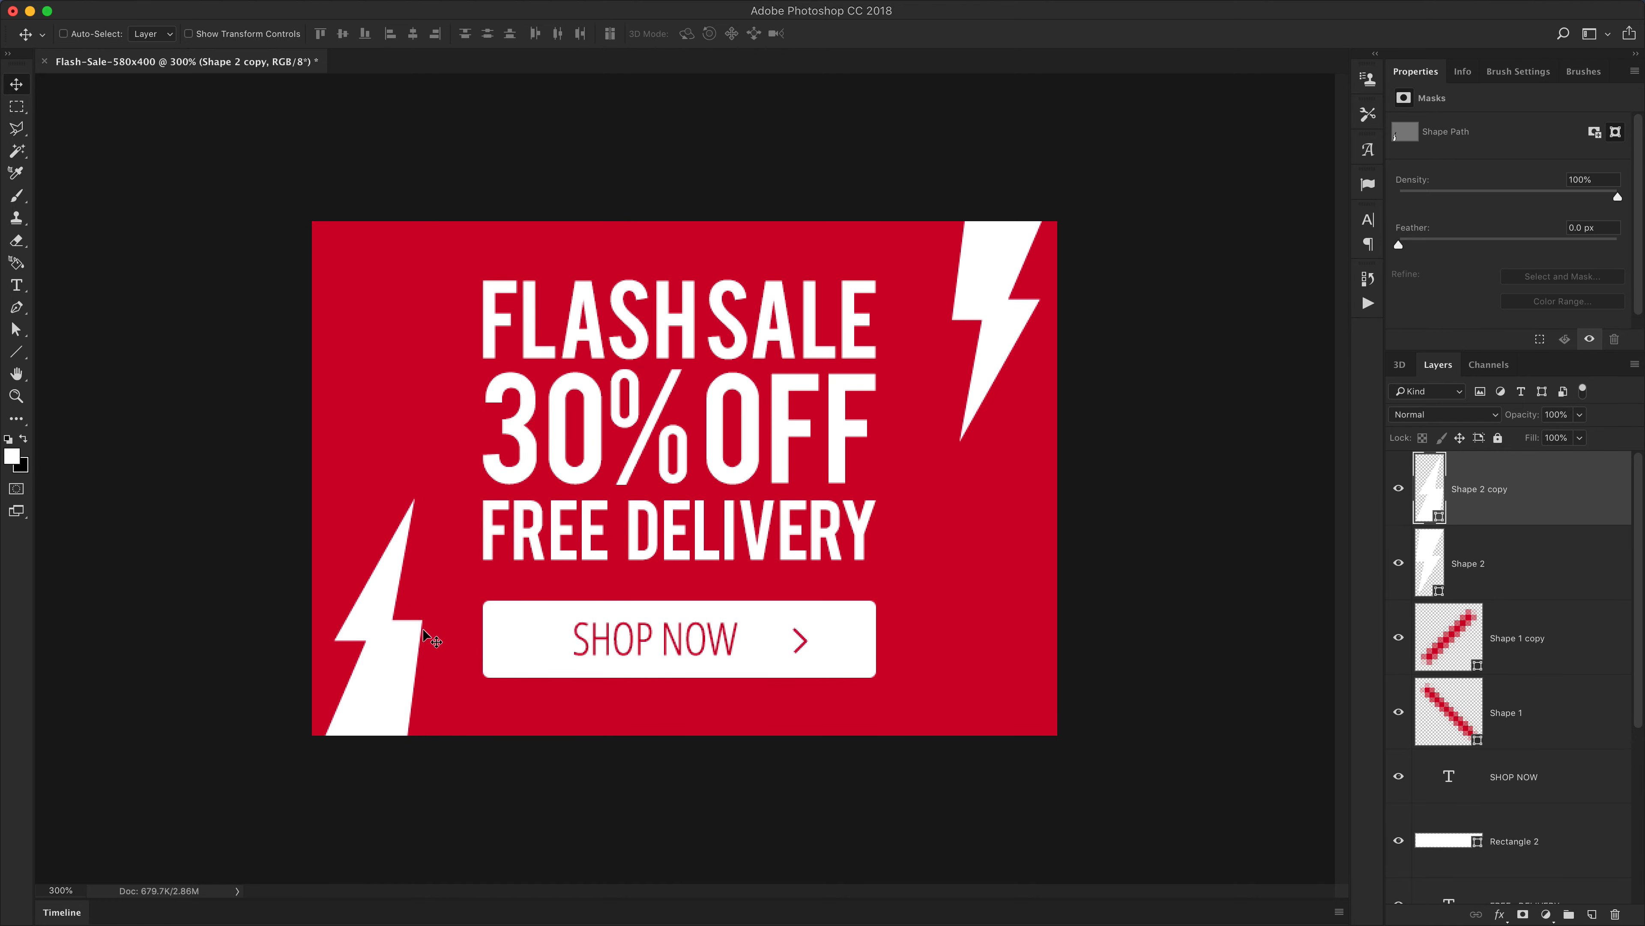
{"action": "key", "text": "super+t"}
{"action": "left_click_drag", "start_coordinate": [421, 499], "coordinate": [395, 656]}
{"action": "key", "text": "Return"}
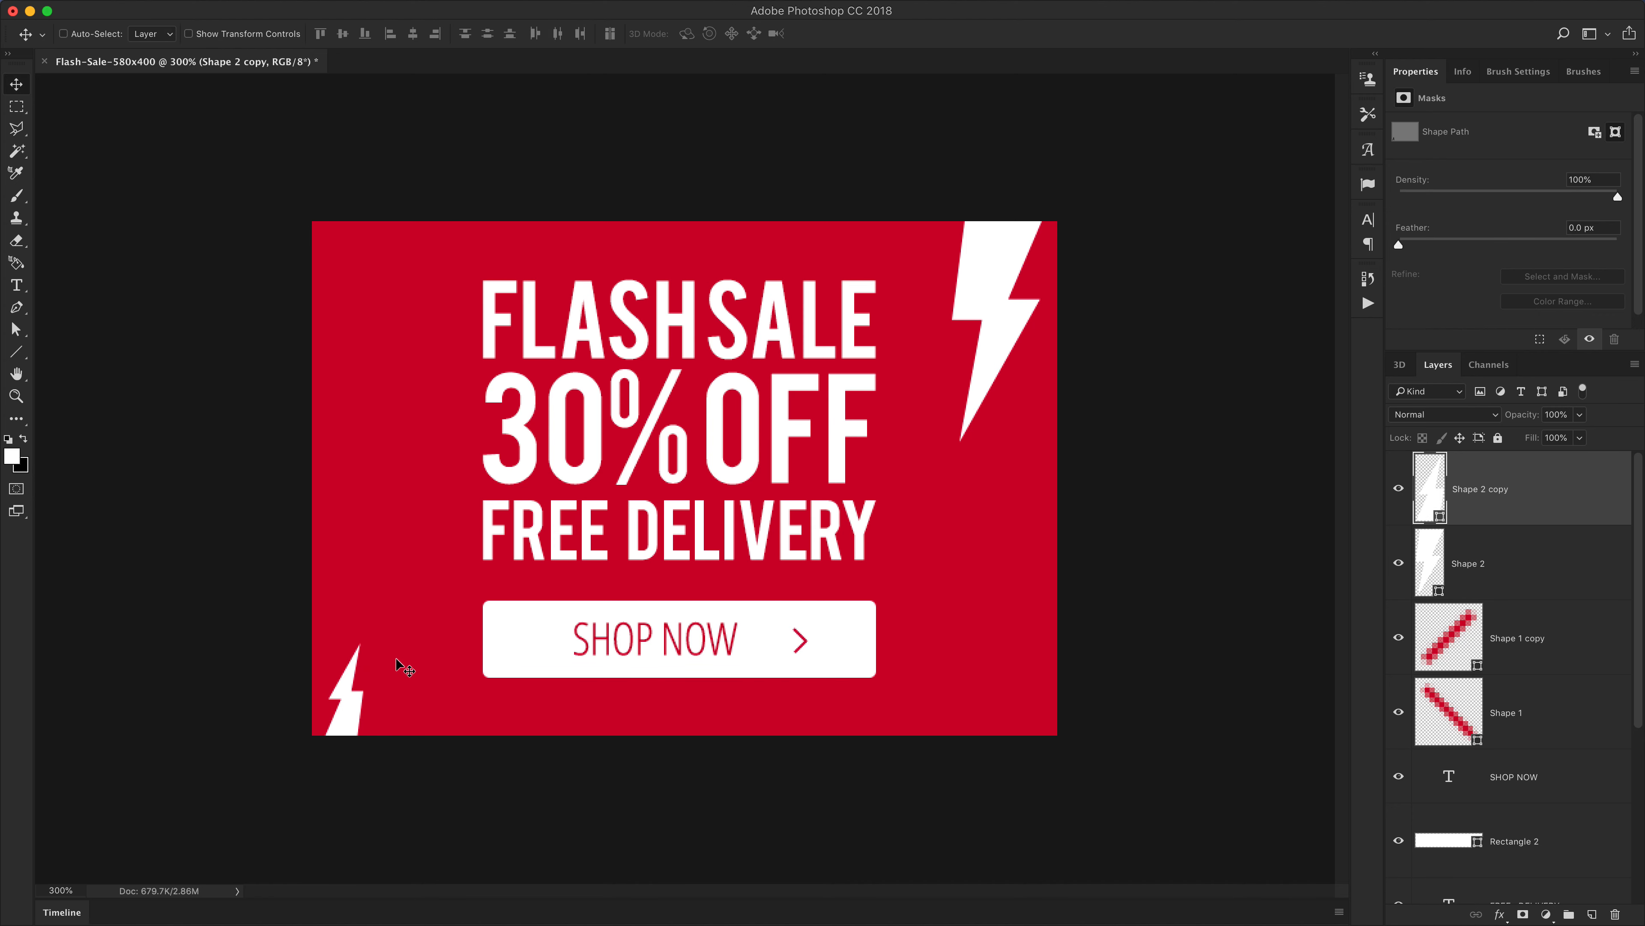
Move the small bolt up to the upper-left area and flip it vertically
{"action": "key", "text": "super+1"}
{"action": "left_click_drag", "start_coordinate": [619, 603], "coordinate": [628, 490]}
{"action": "key", "text": "super+t"}
{"action": "right_click", "coordinate": [630, 460]}
{"action": "left_click", "coordinate": [651, 697]}
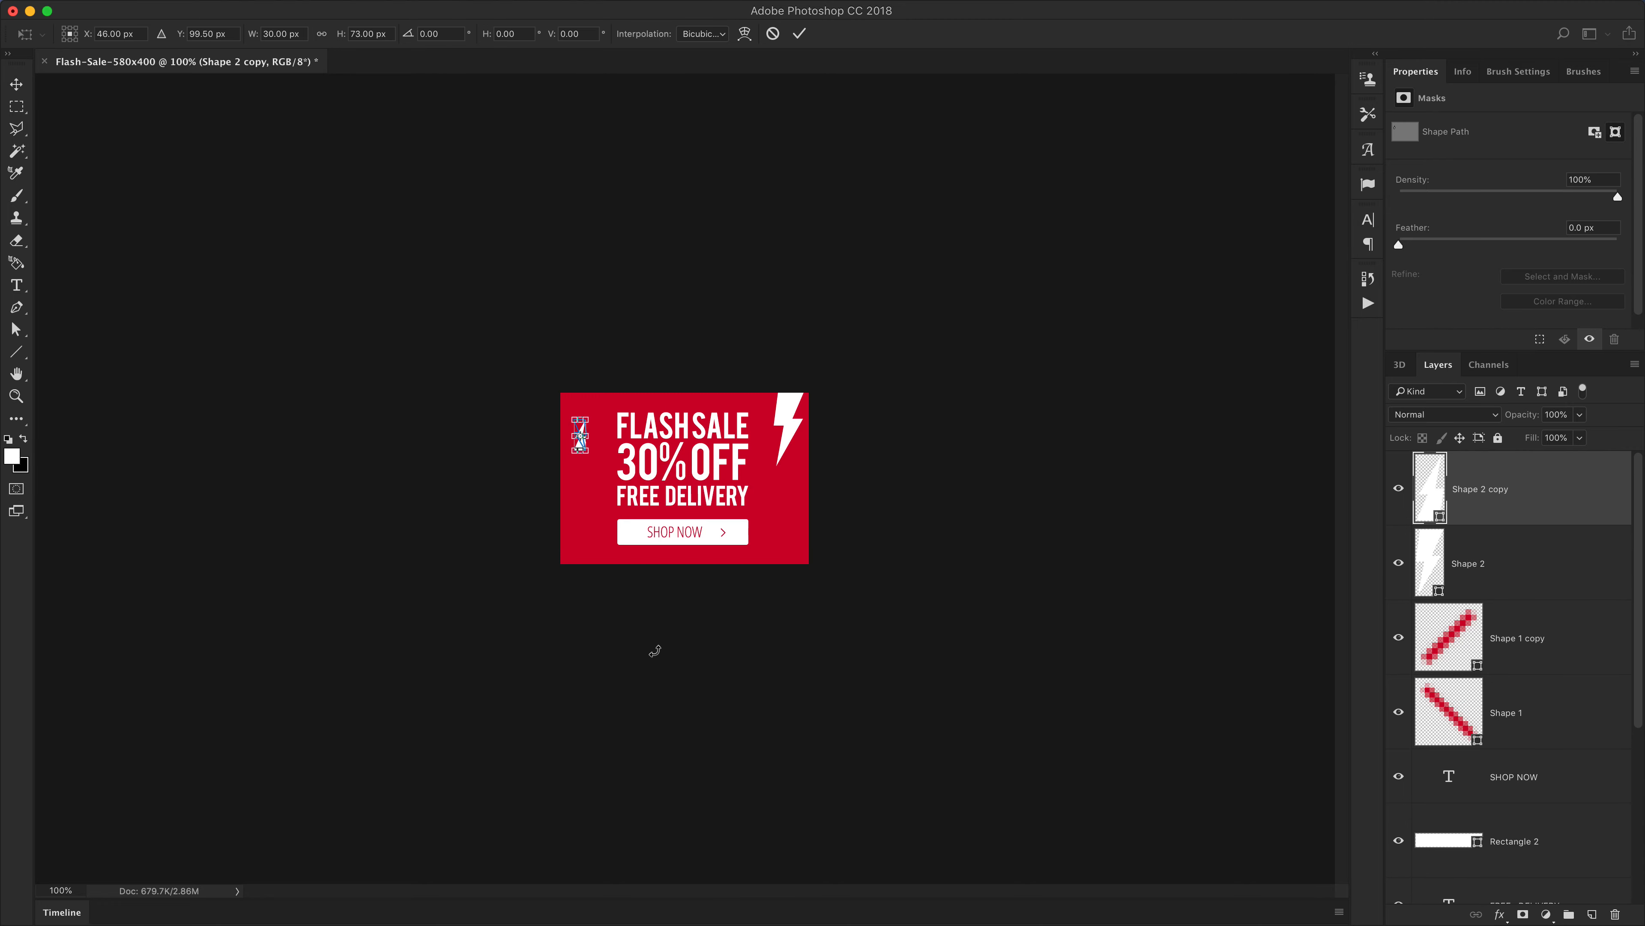
{"action": "key", "text": "Return"}
{"action": "key", "text": "super+0"}
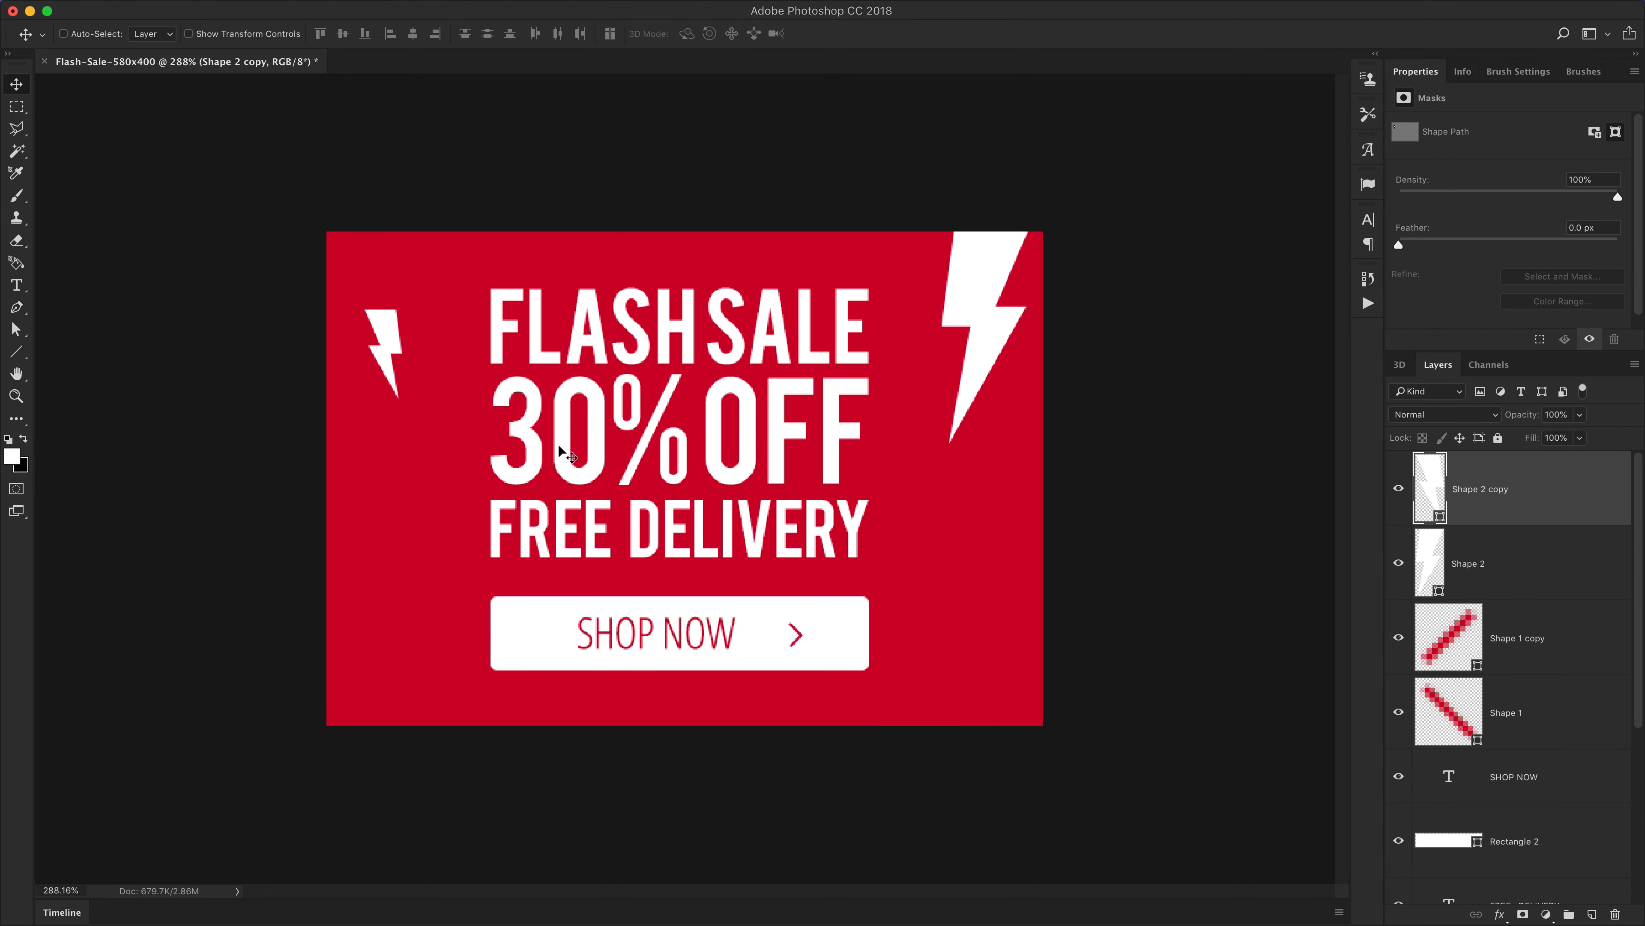
Position the small bolt against the banner's top edge near the left corner
{"action": "left_click_drag", "start_coordinate": [560, 446], "coordinate": [552, 364]}
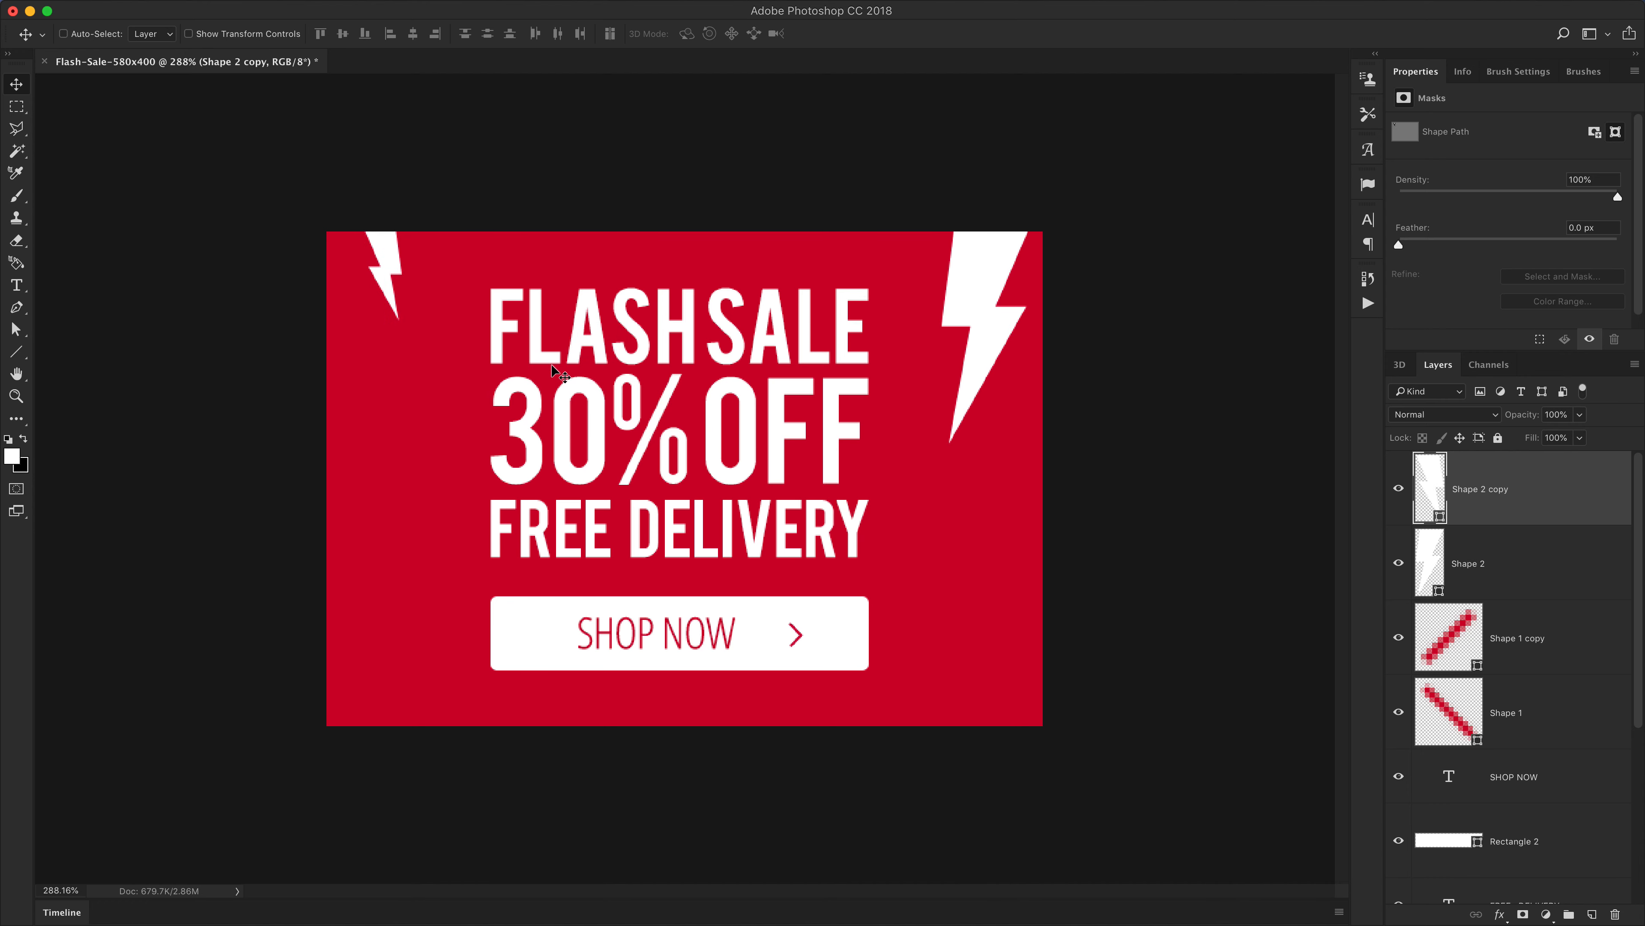
{"action": "key", "text": "Left"}
{"action": "key", "text": "Left"}
{"action": "key", "text": "Left"}
{"action": "key", "text": "Left"}
{"action": "key", "text": "Left"}
{"action": "key", "text": "Left"}
{"action": "key", "text": "Left"}
{"action": "key", "text": "Left"}
{"action": "key", "text": "Left"}
{"action": "key", "text": "Left"}
{"action": "key", "text": "Left"}
{"action": "key", "text": "Left"}
{"action": "key", "text": "Left"}
{"action": "key", "text": "Right"}
{"action": "key", "text": "Right"}
{"action": "key", "text": "Right"}
{"action": "key", "text": "Right"}
{"action": "key", "text": "Right"}
{"action": "key", "text": "Right"}
{"action": "key", "text": "Right"}
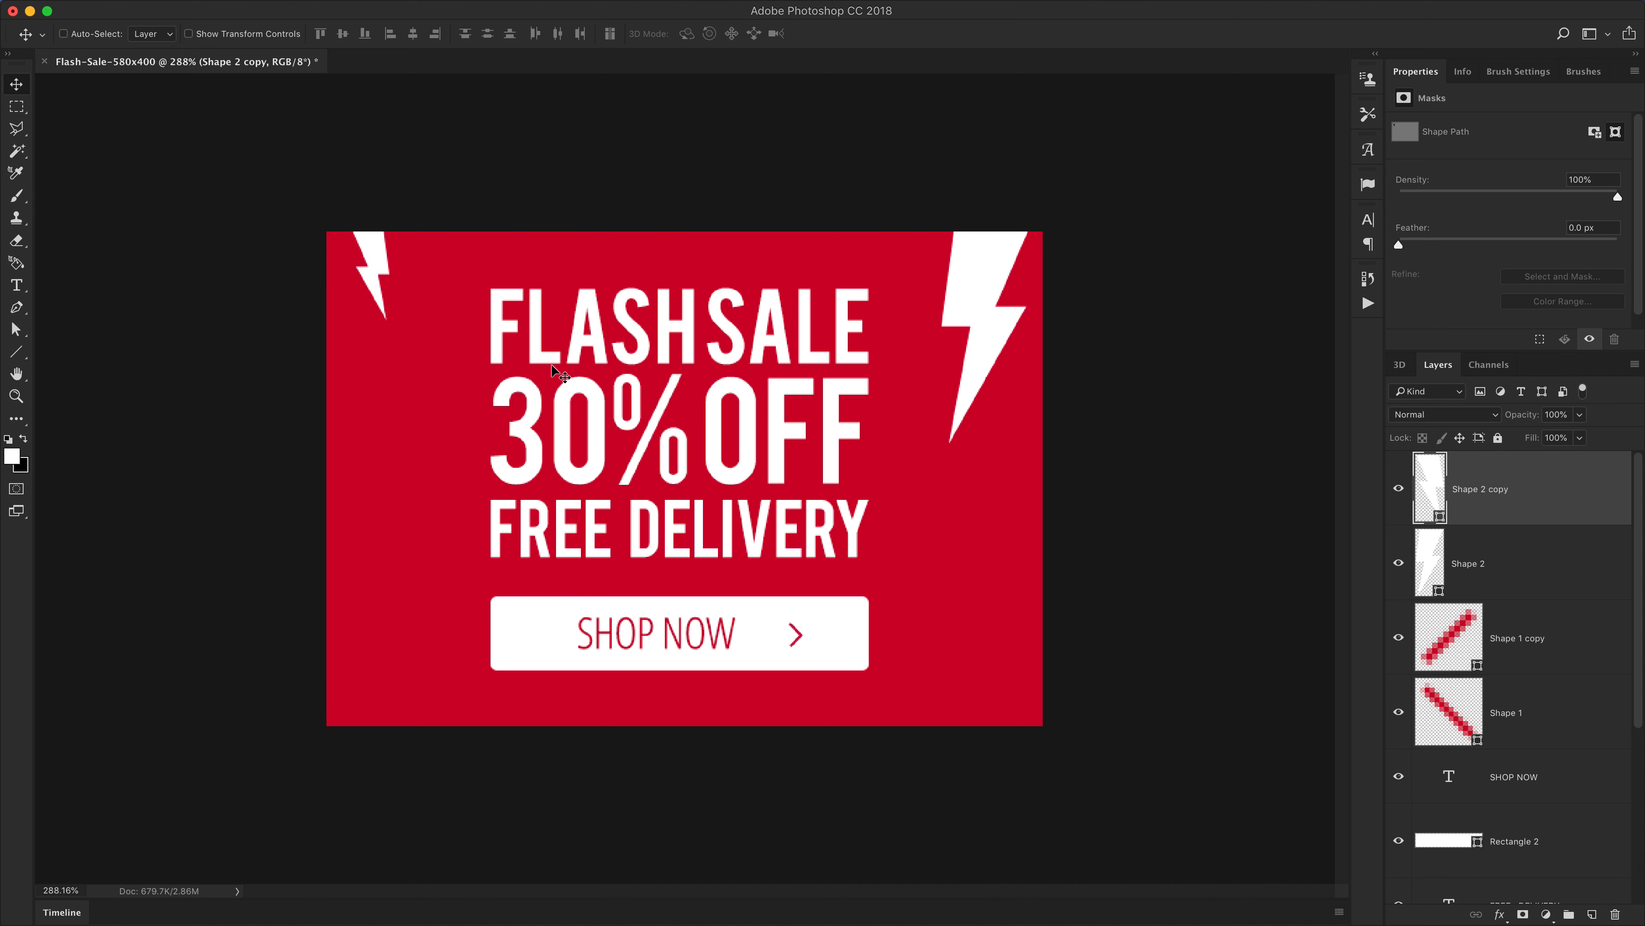
Select the large upper-right bolt and enlarge it slightly with Free Transform
{"action": "left_click", "coordinate": [976, 321], "text": "super"}
{"action": "key", "text": "super+y"}
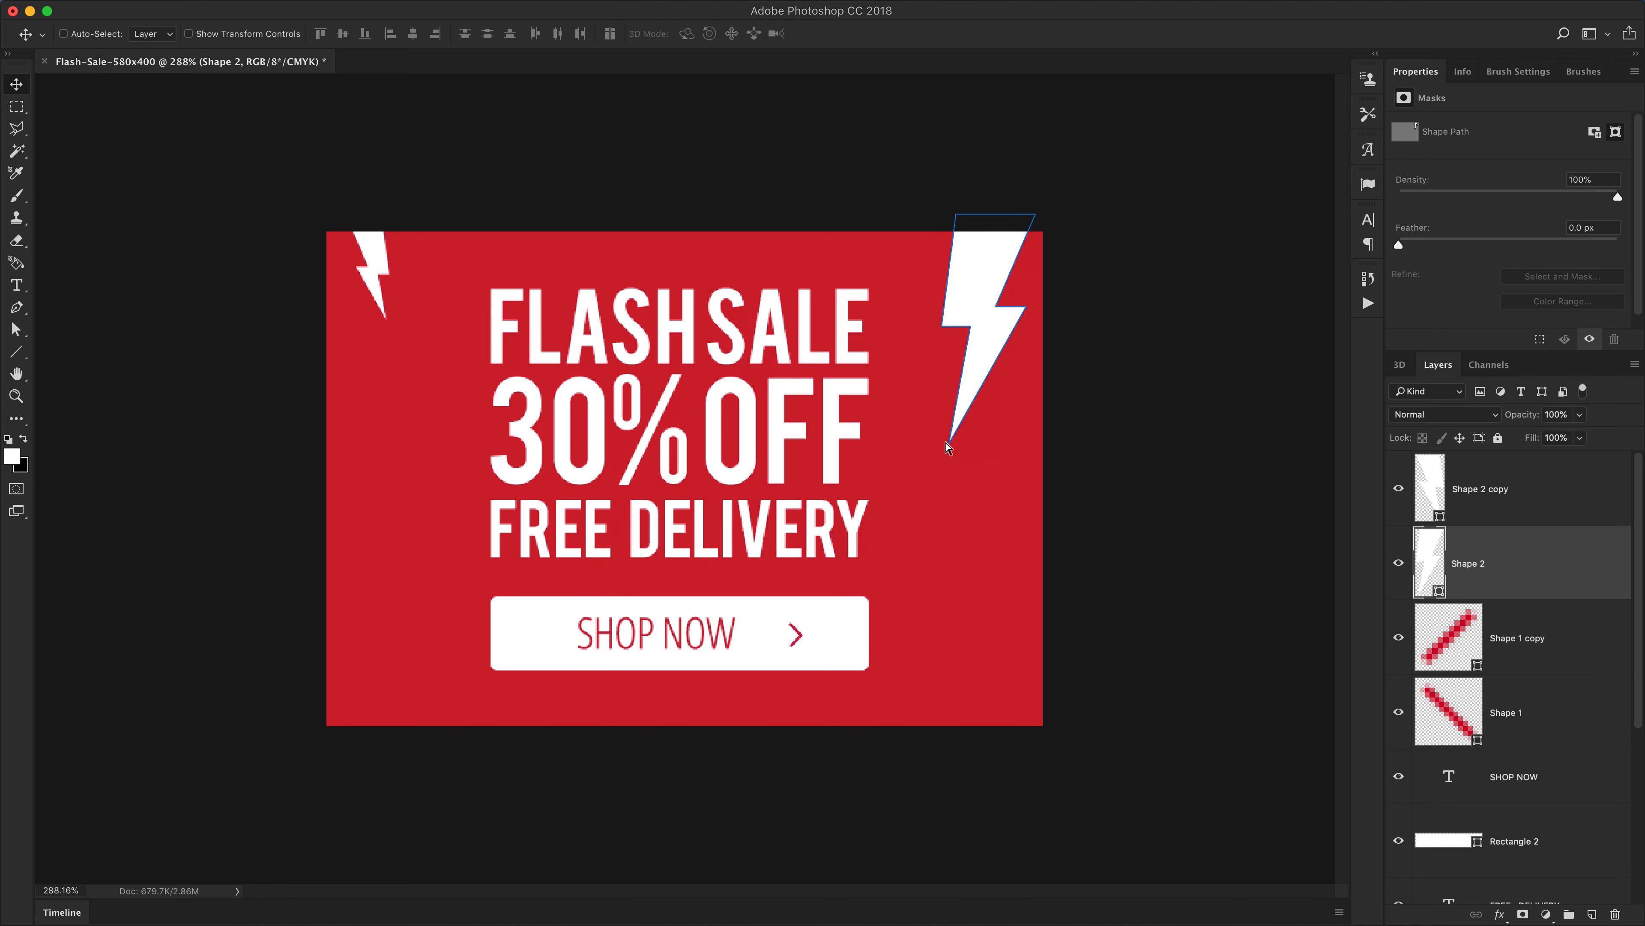
{"action": "key", "text": "super+t"}
{"action": "left_click_drag", "start_coordinate": [945, 452], "coordinate": [927, 480]}
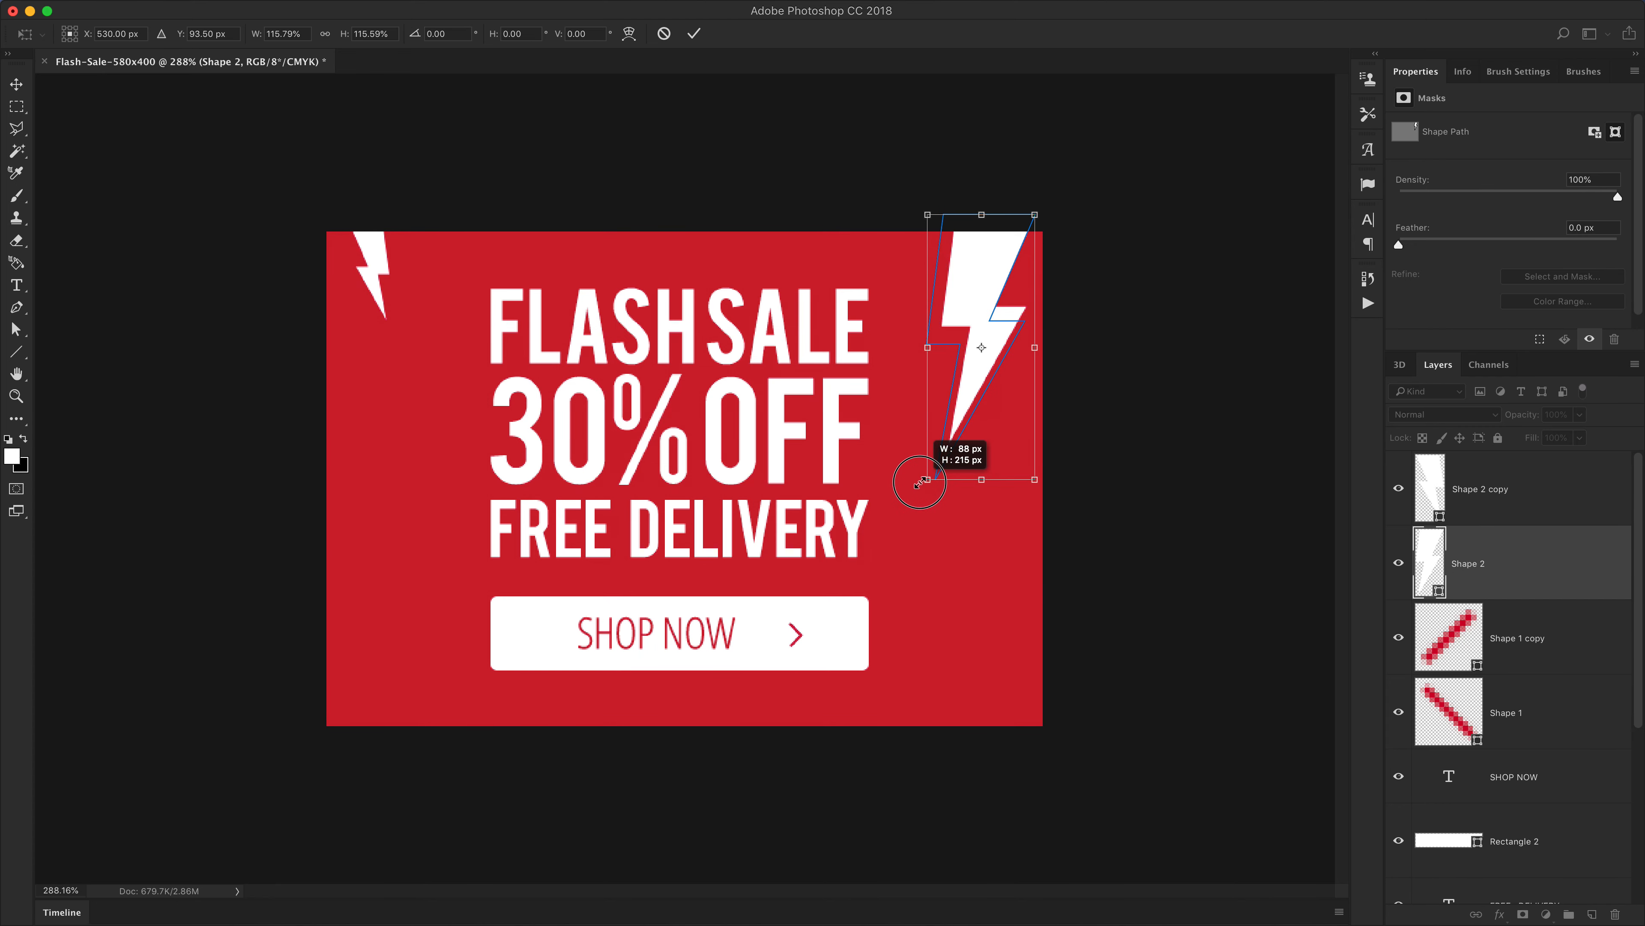
{"action": "key", "text": "Return"}
{"action": "key", "text": "a"}
{"action": "key", "text": "v"}
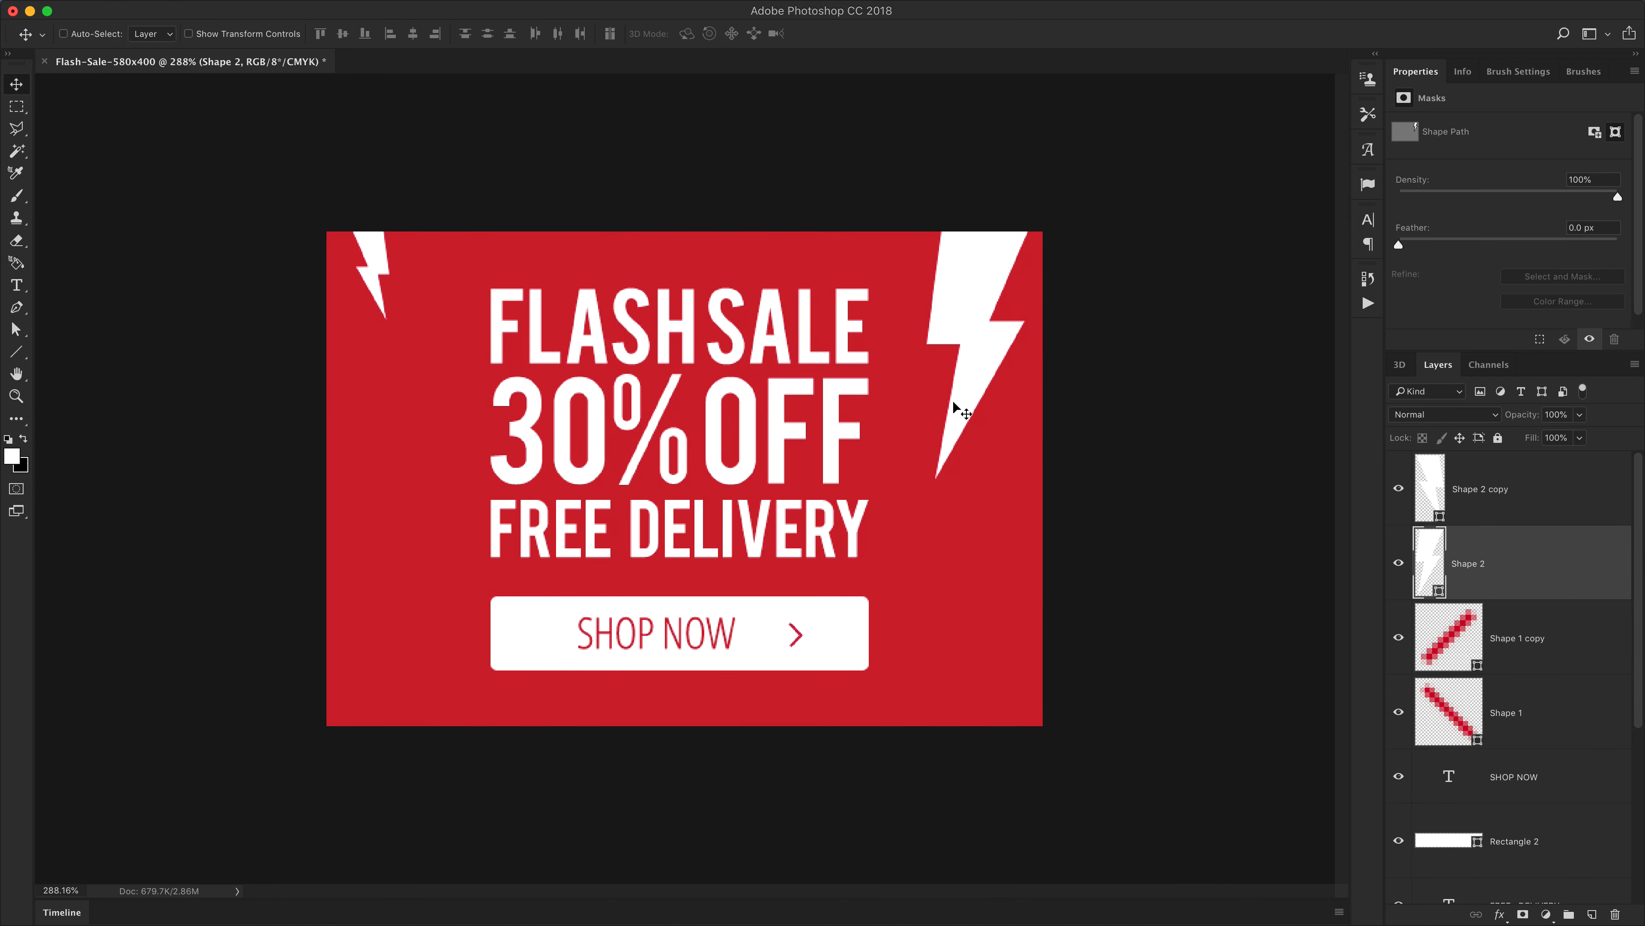
{"action": "key", "text": "super+1"}
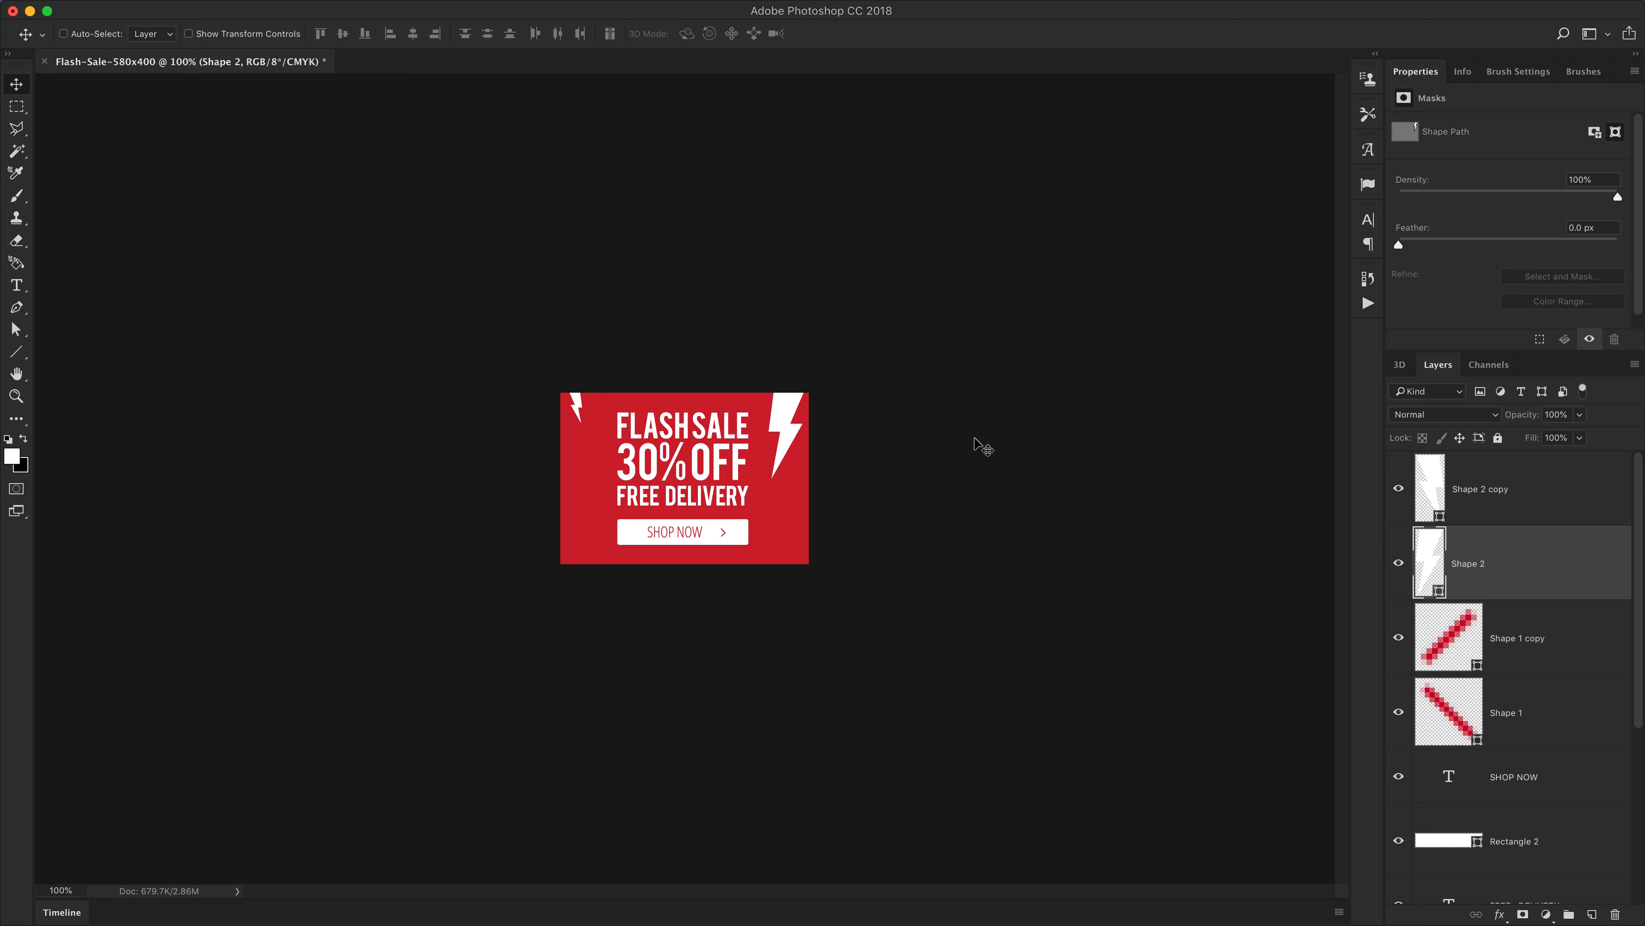
{"action": "key", "text": "super+y"}
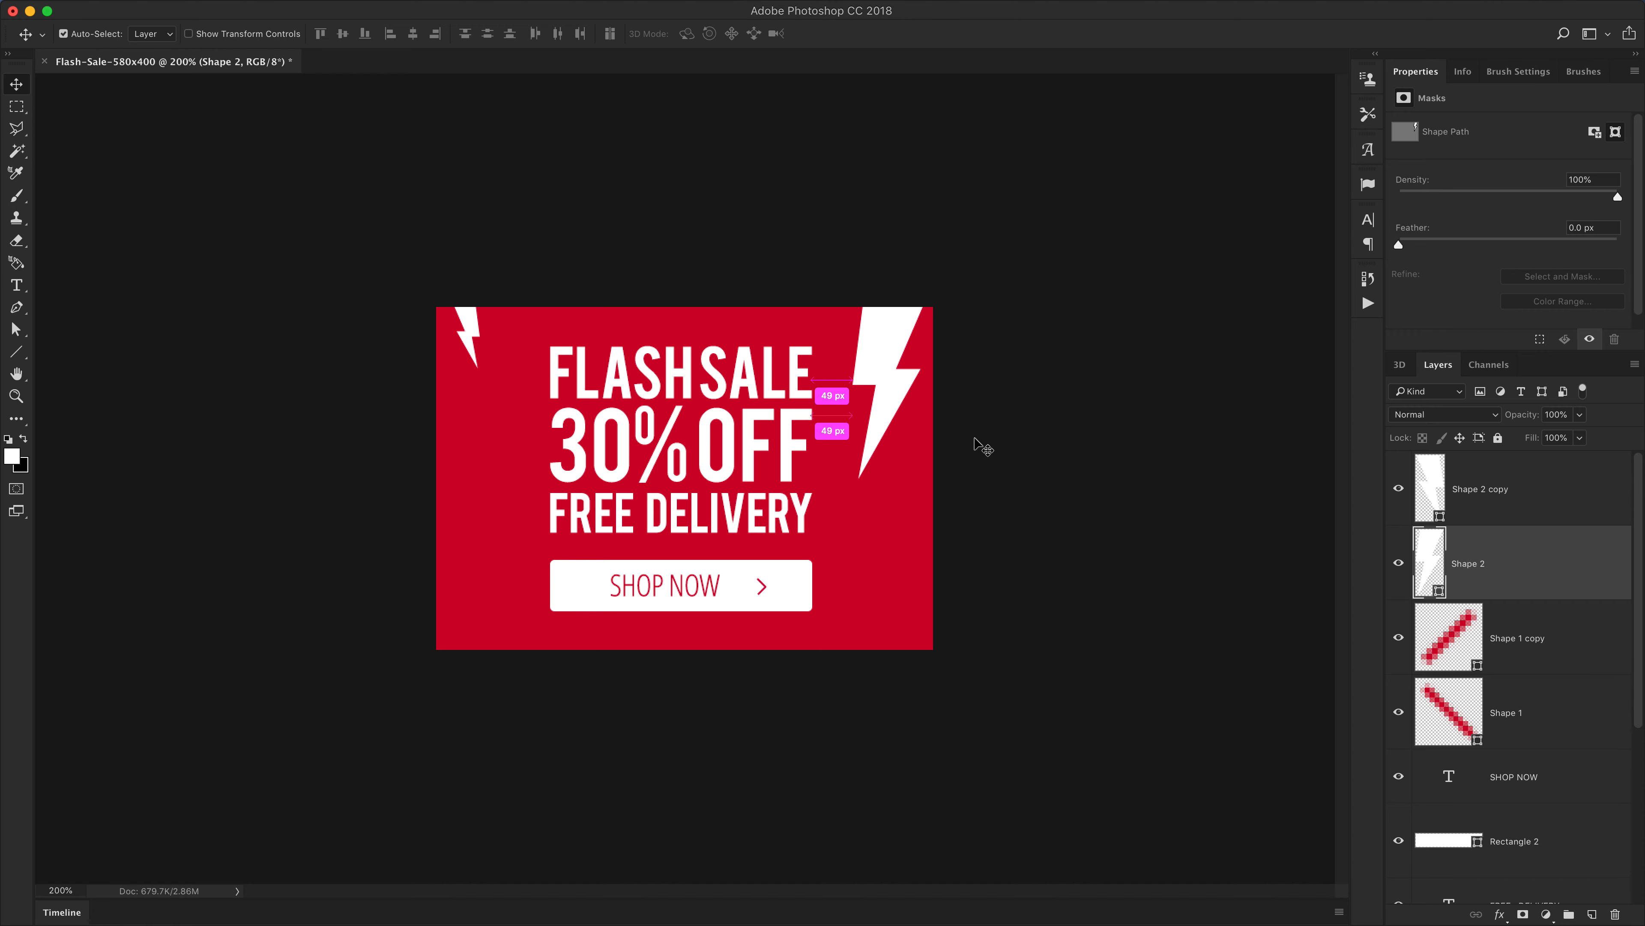
{"action": "key", "text": "super+equal"}
{"action": "key", "text": "super+equal"}
{"action": "key", "text": "super+1"}
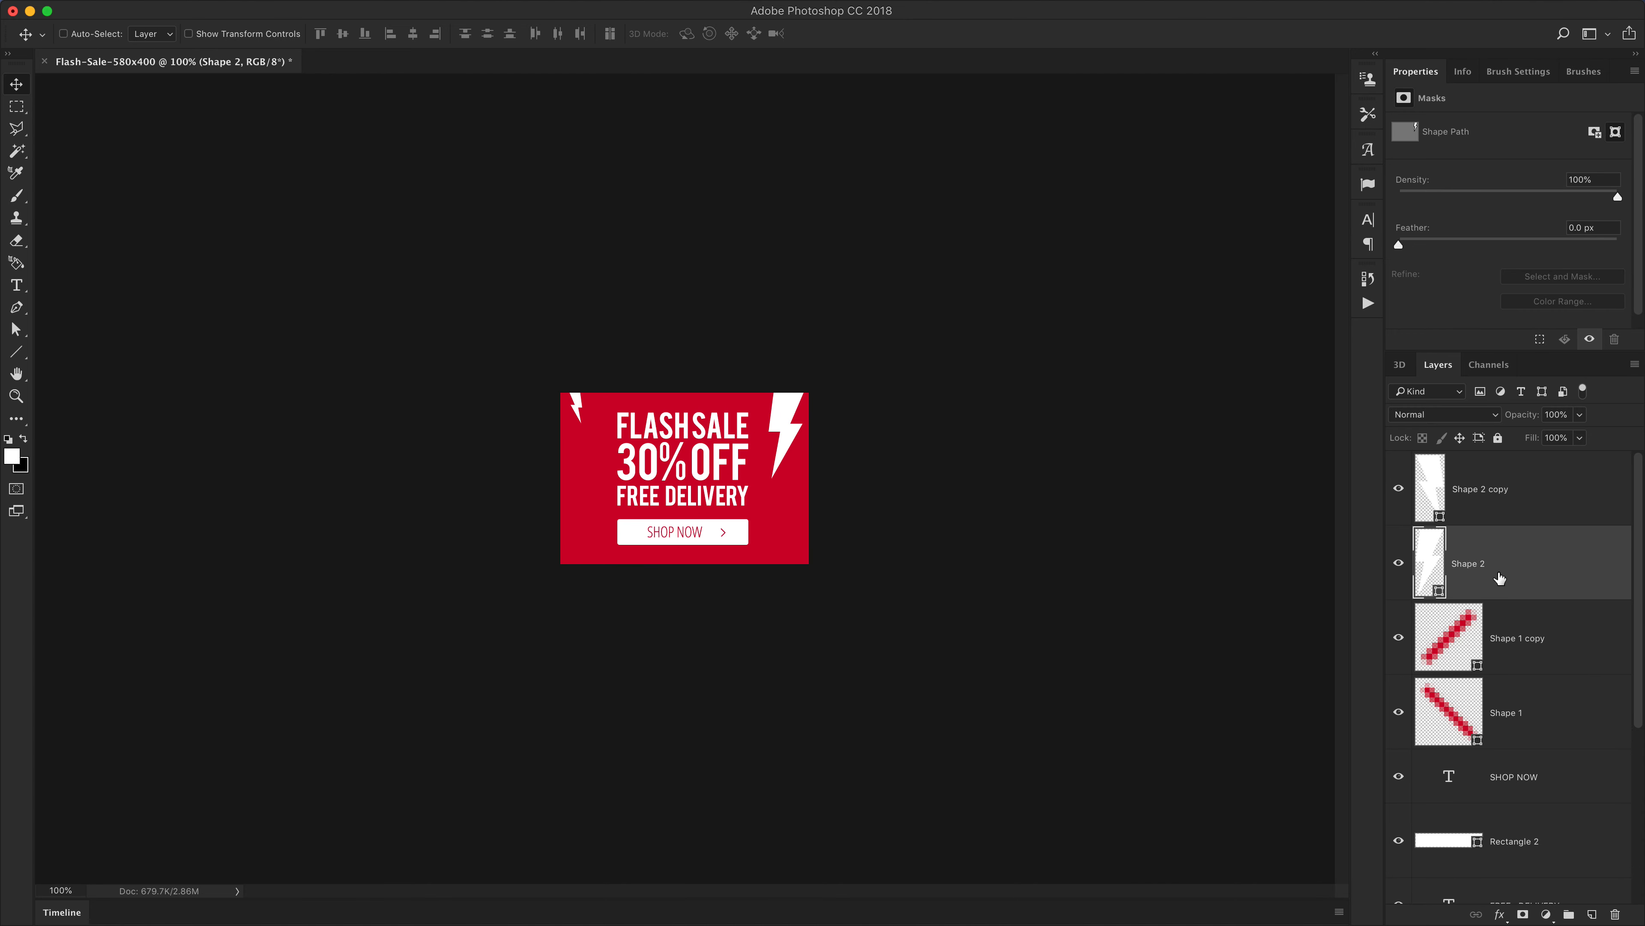
{"action": "scroll", "coordinate": [586, 431], "scroll_direction": "up", "scroll_amount": 5}
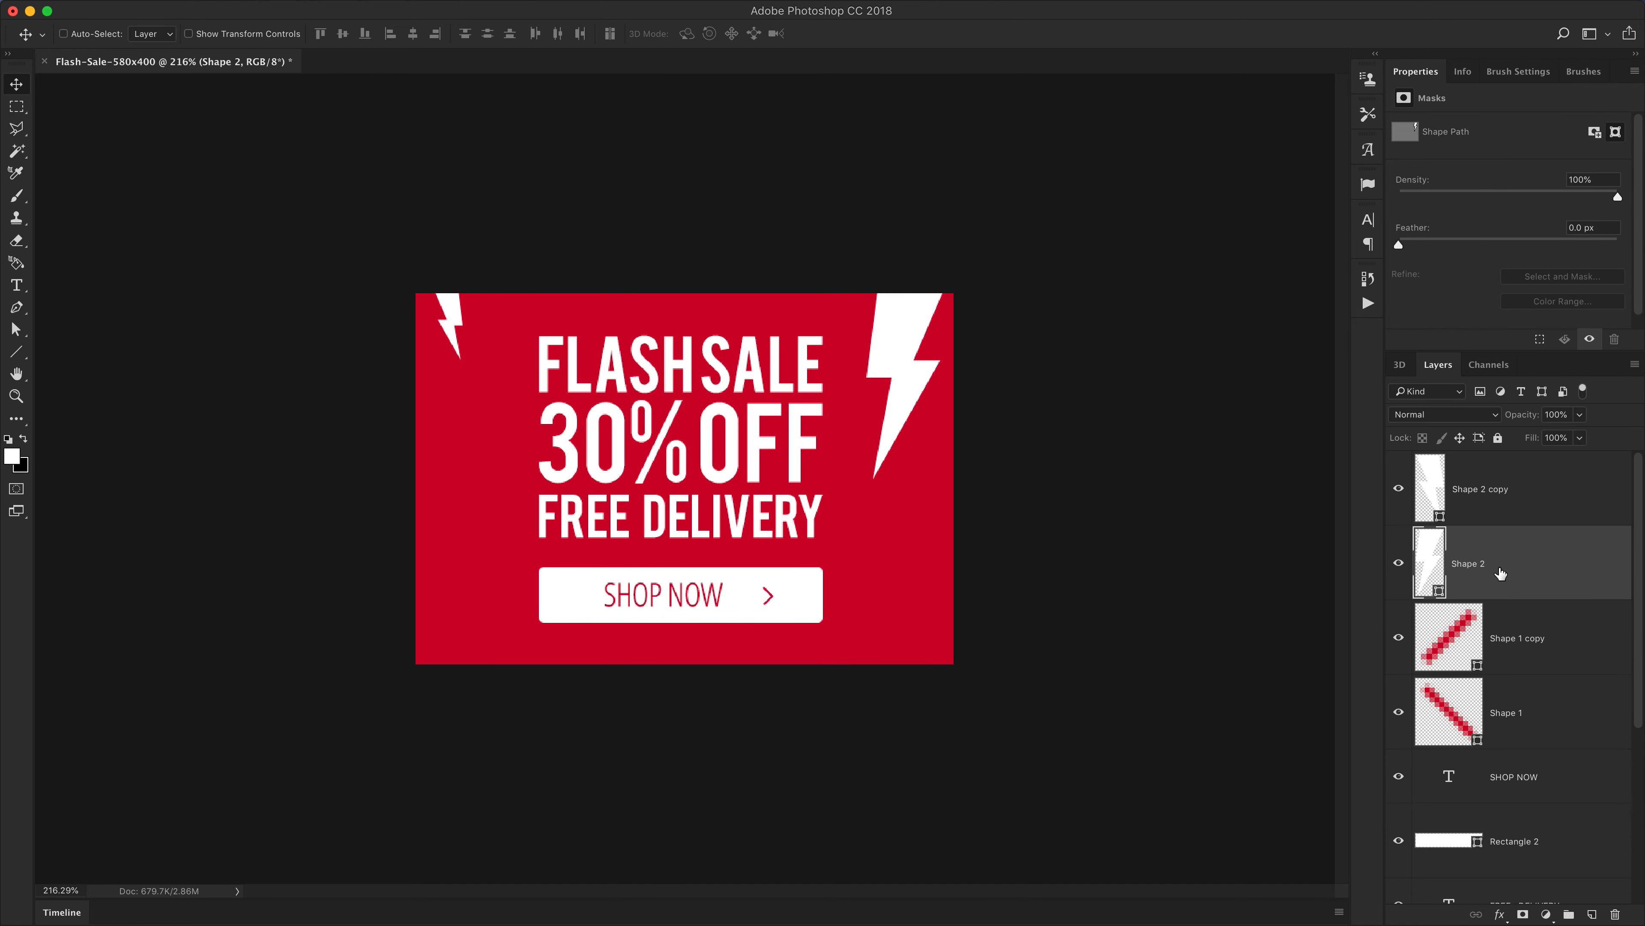
{"action": "left_click_drag", "start_coordinate": [469, 325], "coordinate": [475, 478]}
{"action": "key", "text": "super+z"}
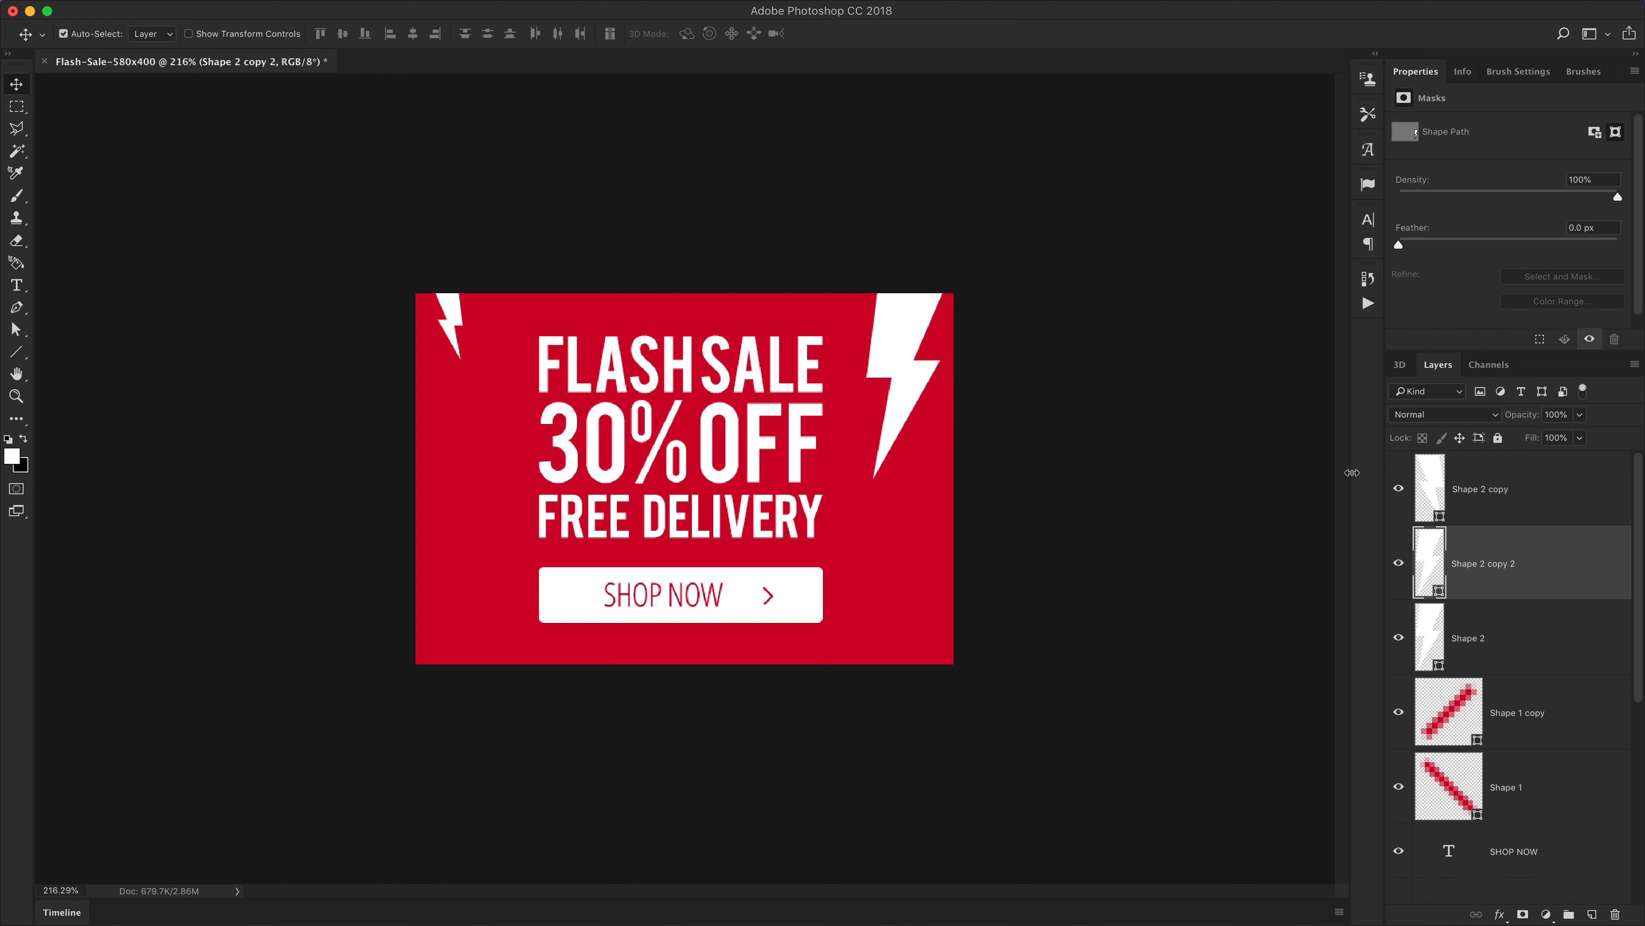
{"action": "key", "text": "super+z"}
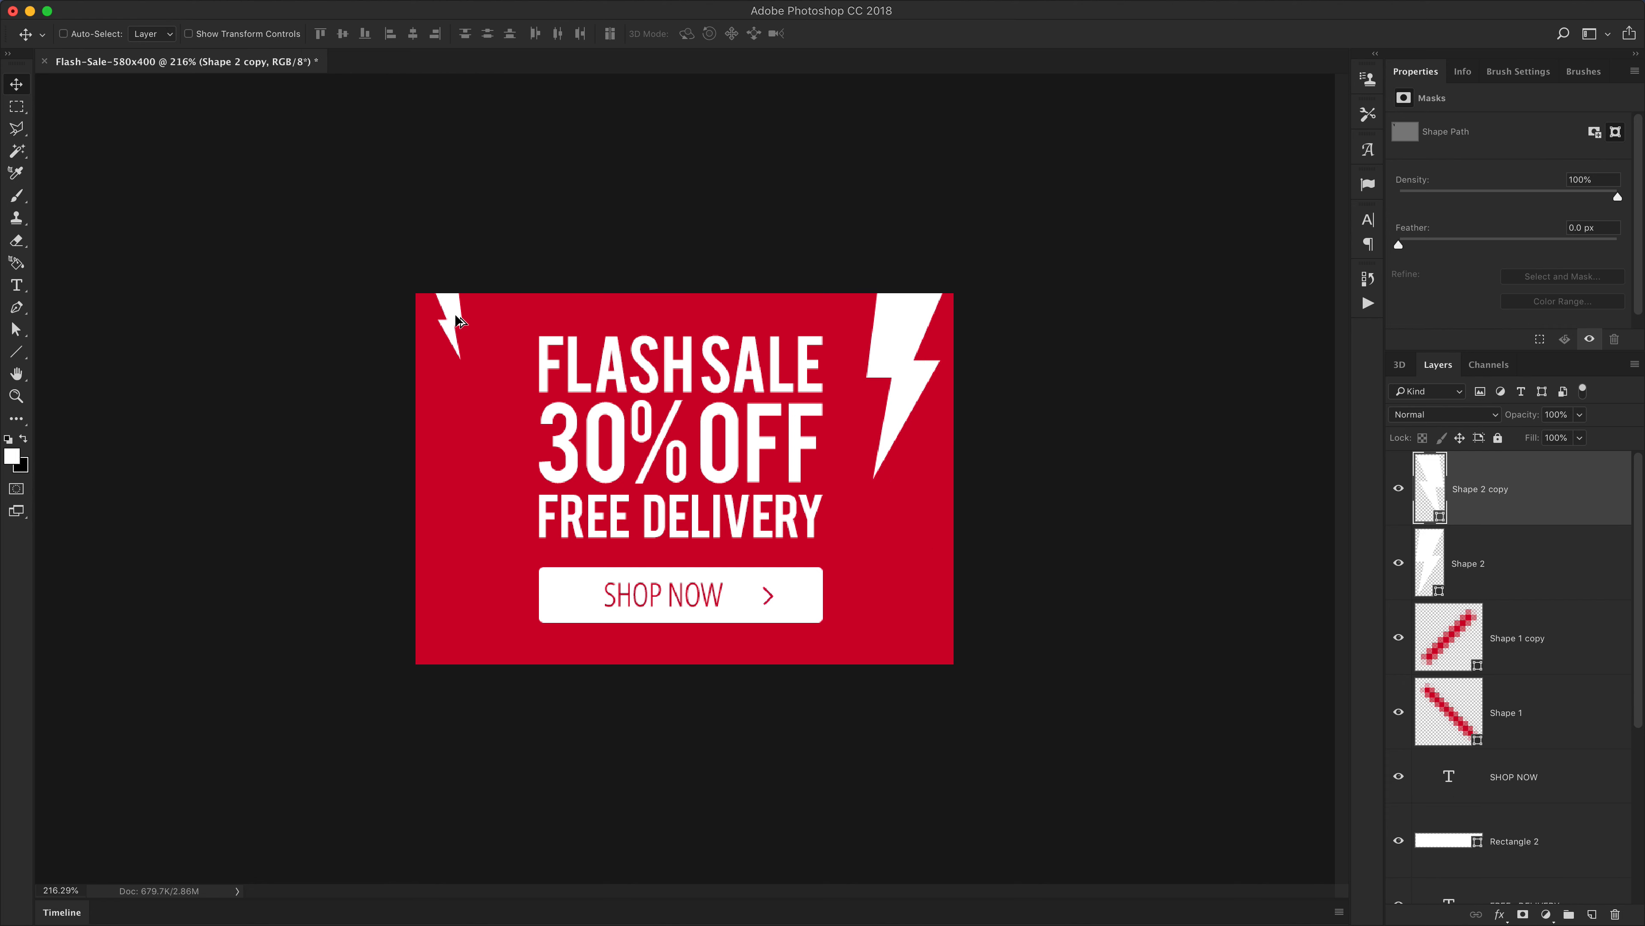
Duplicate the small bolt down beside the 30% OFF line and scale the copy smaller
{"action": "left_click_drag", "start_coordinate": [458, 319], "coordinate": [467, 468]}
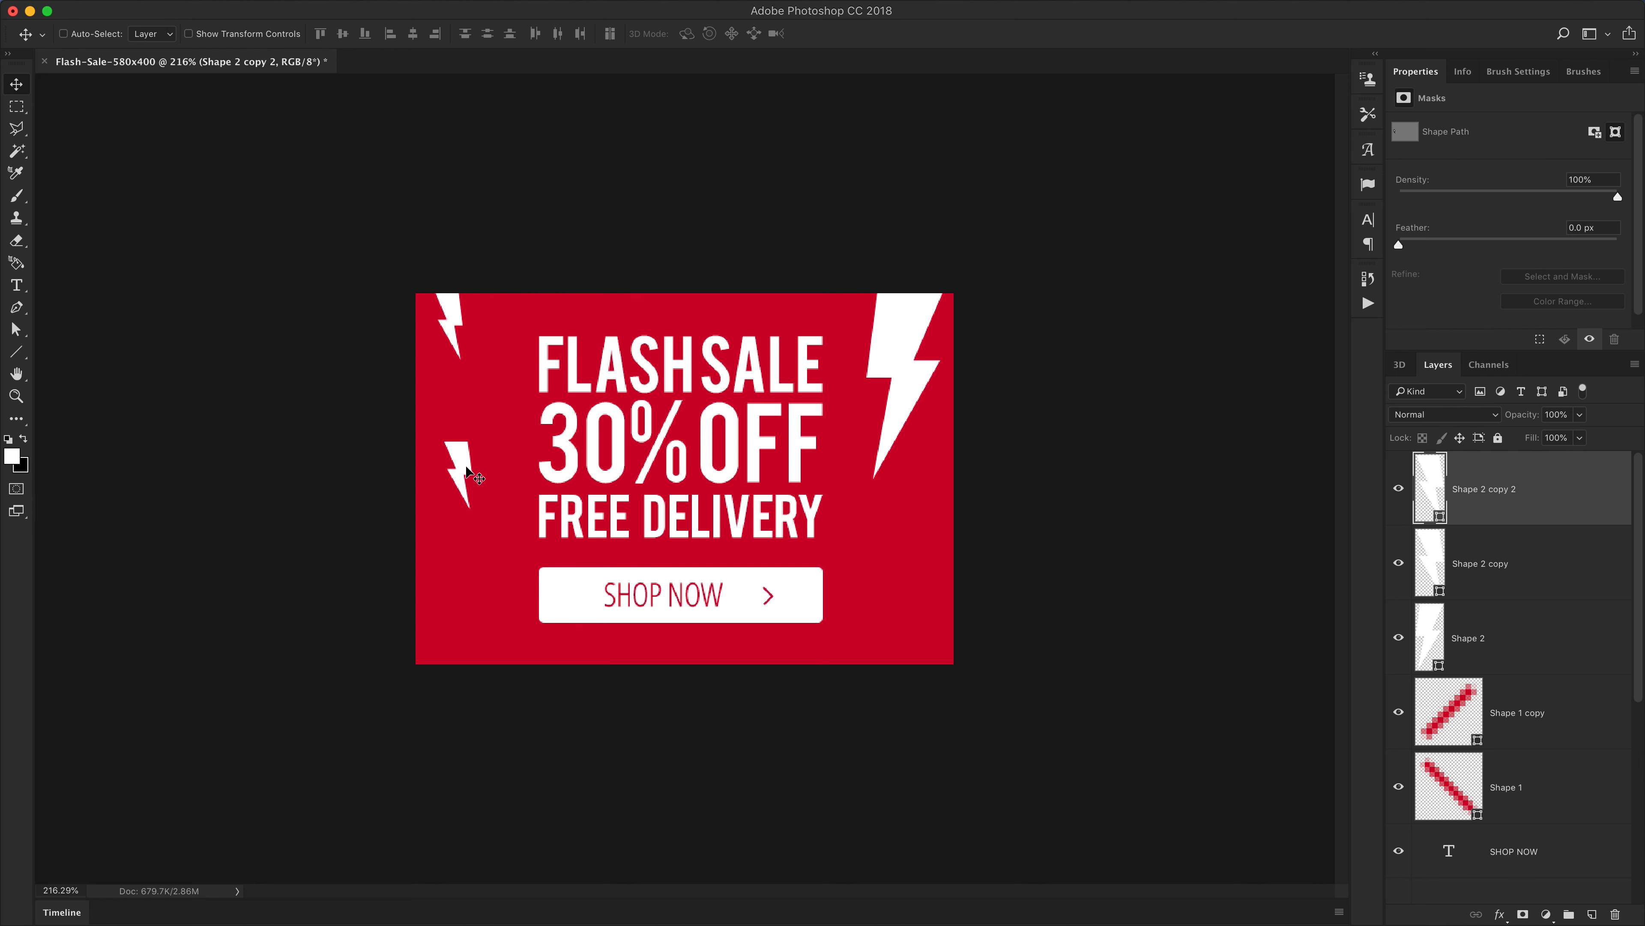
{"action": "mouse_move", "coordinate": [468, 475]}
{"action": "left_mouse_down"}
{"action": "mouse_move", "coordinate": [477, 494]}
{"action": "mouse_move", "coordinate": [466, 462]}
{"action": "left_mouse_up"}
{"action": "key", "text": "super+t"}
{"action": "key", "text": "Return"}
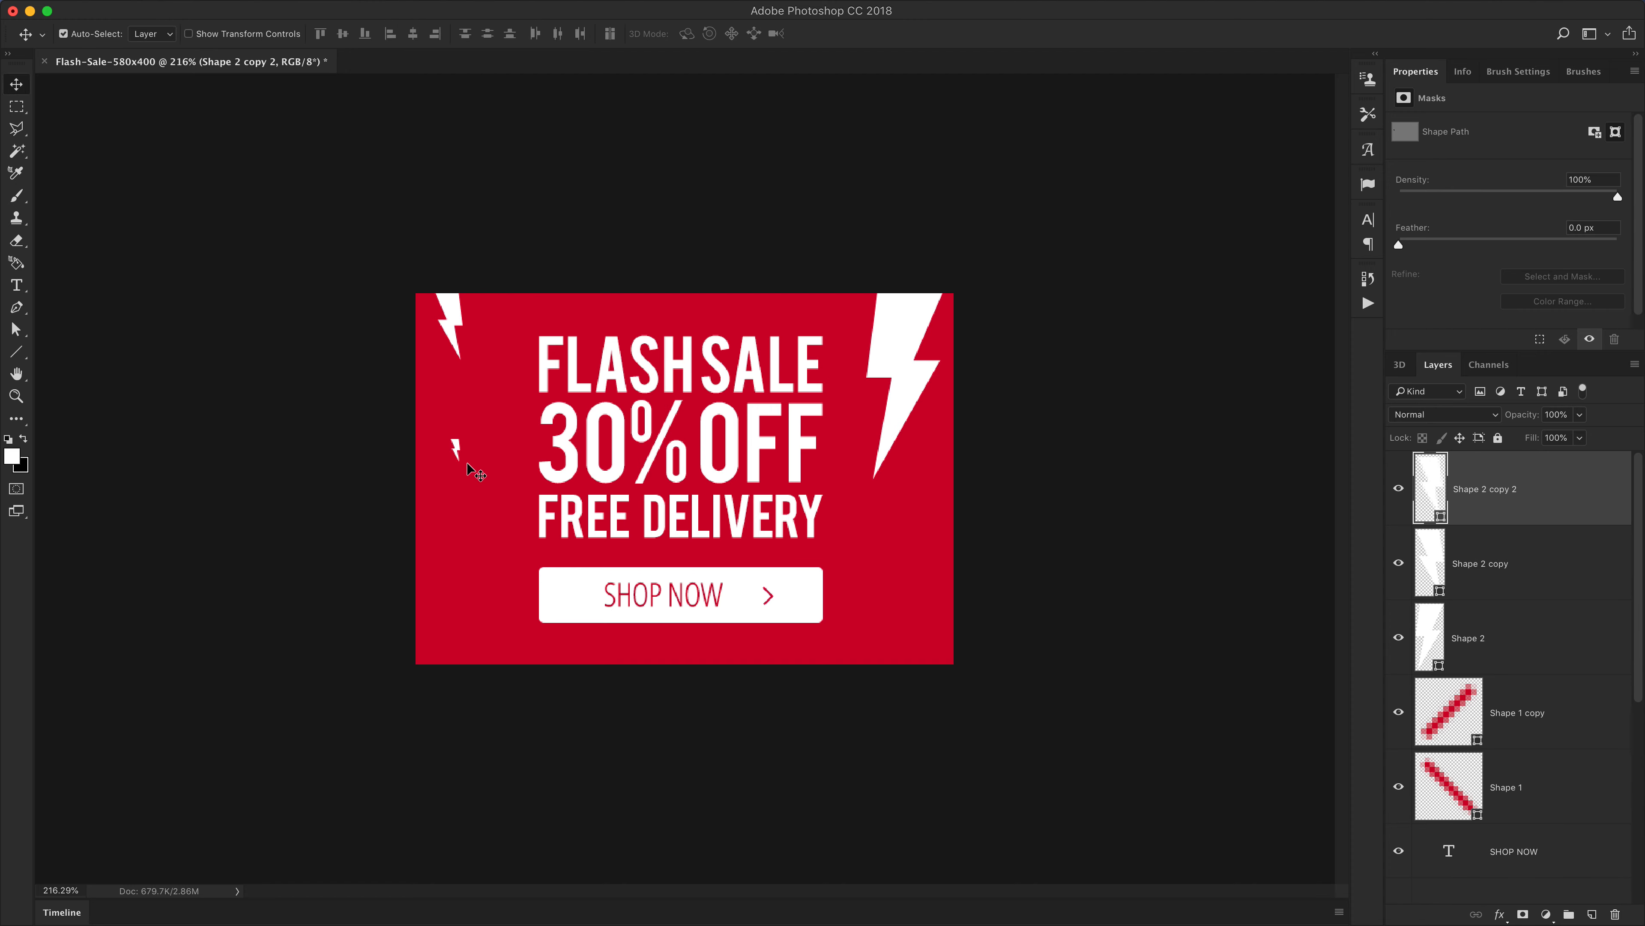
{"action": "key", "text": "super+equal"}
{"action": "key", "text": "super+equal"}
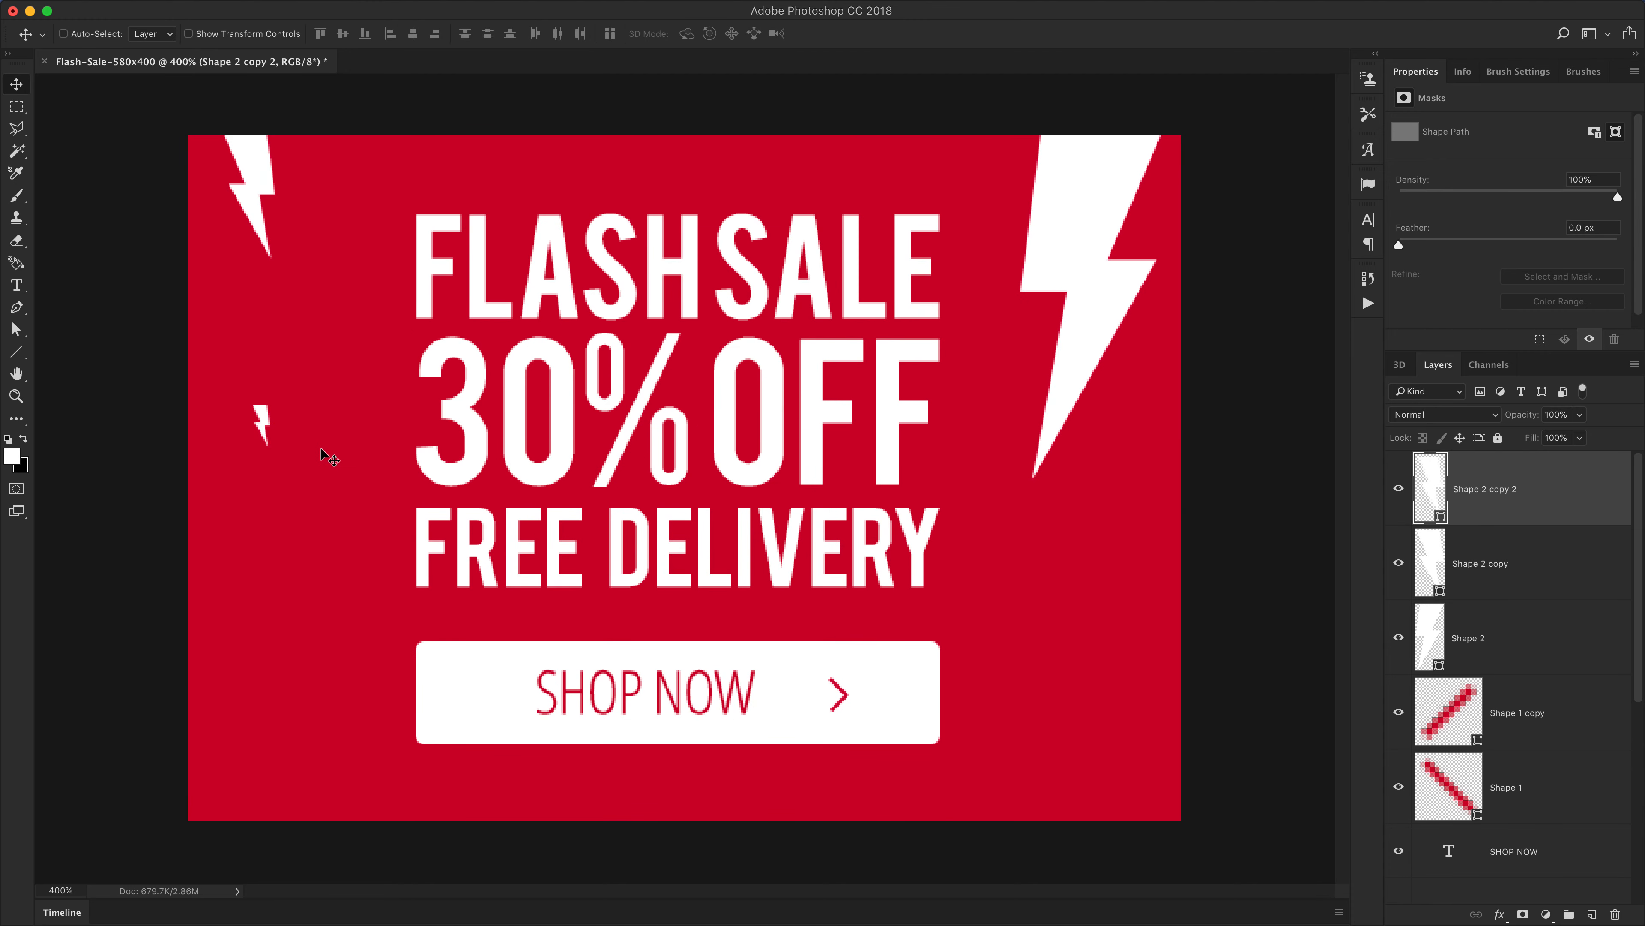
Place the small bolt copy into a new layer group
{"action": "left_click_drag", "start_coordinate": [327, 455], "coordinate": [245, 634]}
{"action": "key", "text": "super+z"}
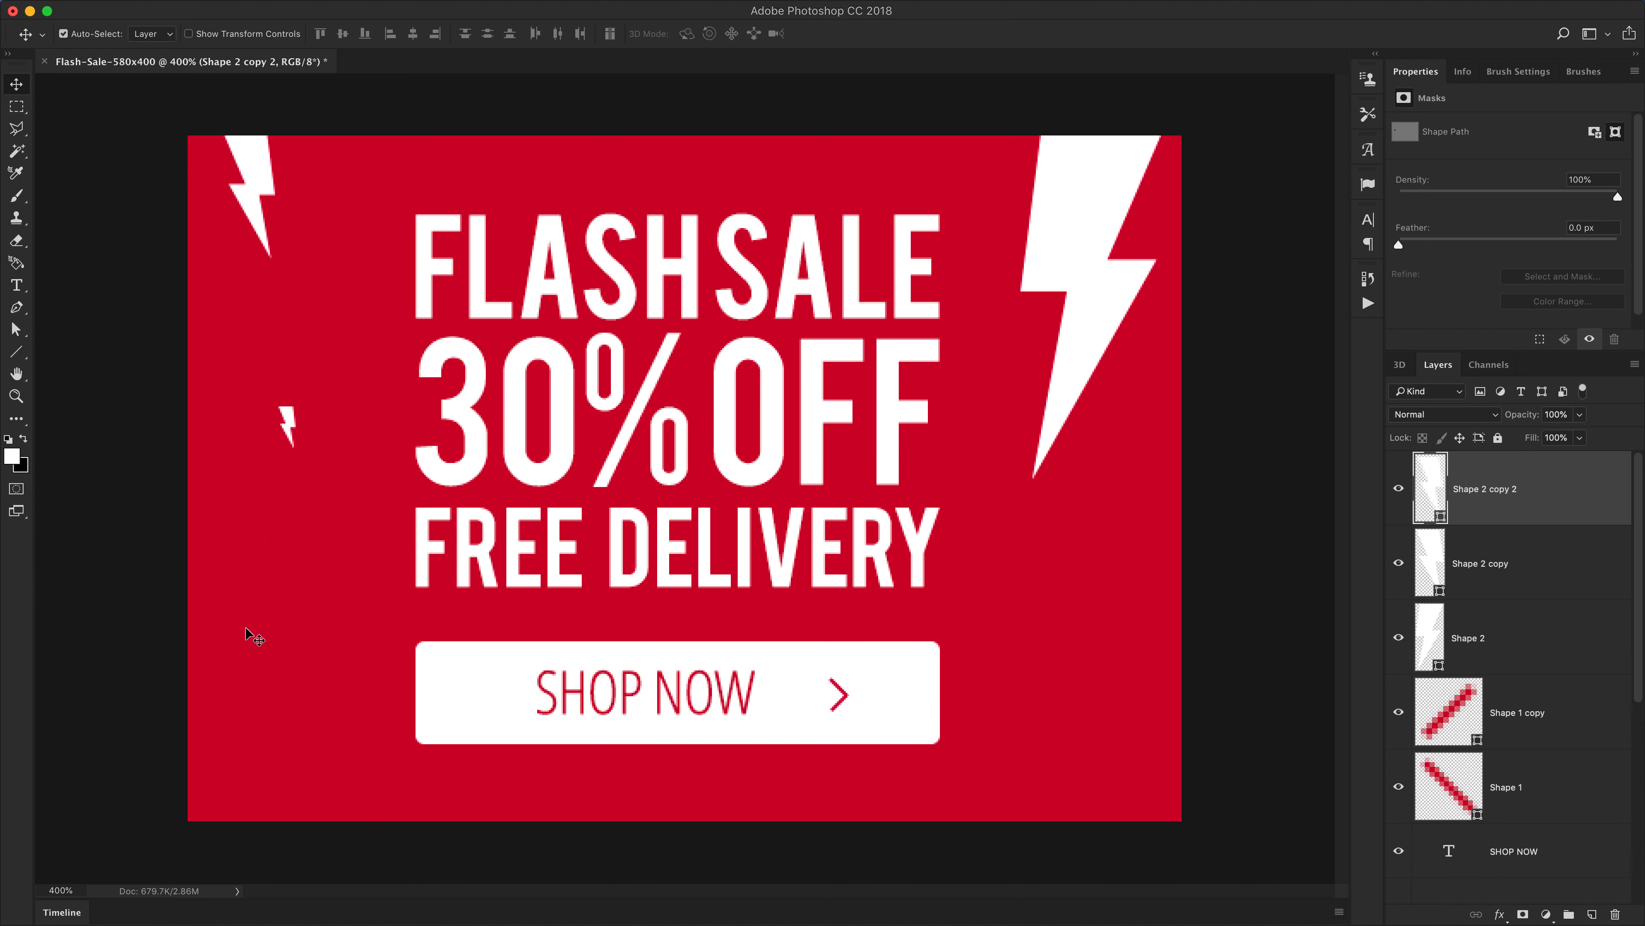
{"action": "left_click_drag", "start_coordinate": [1505, 488], "coordinate": [1570, 920]}
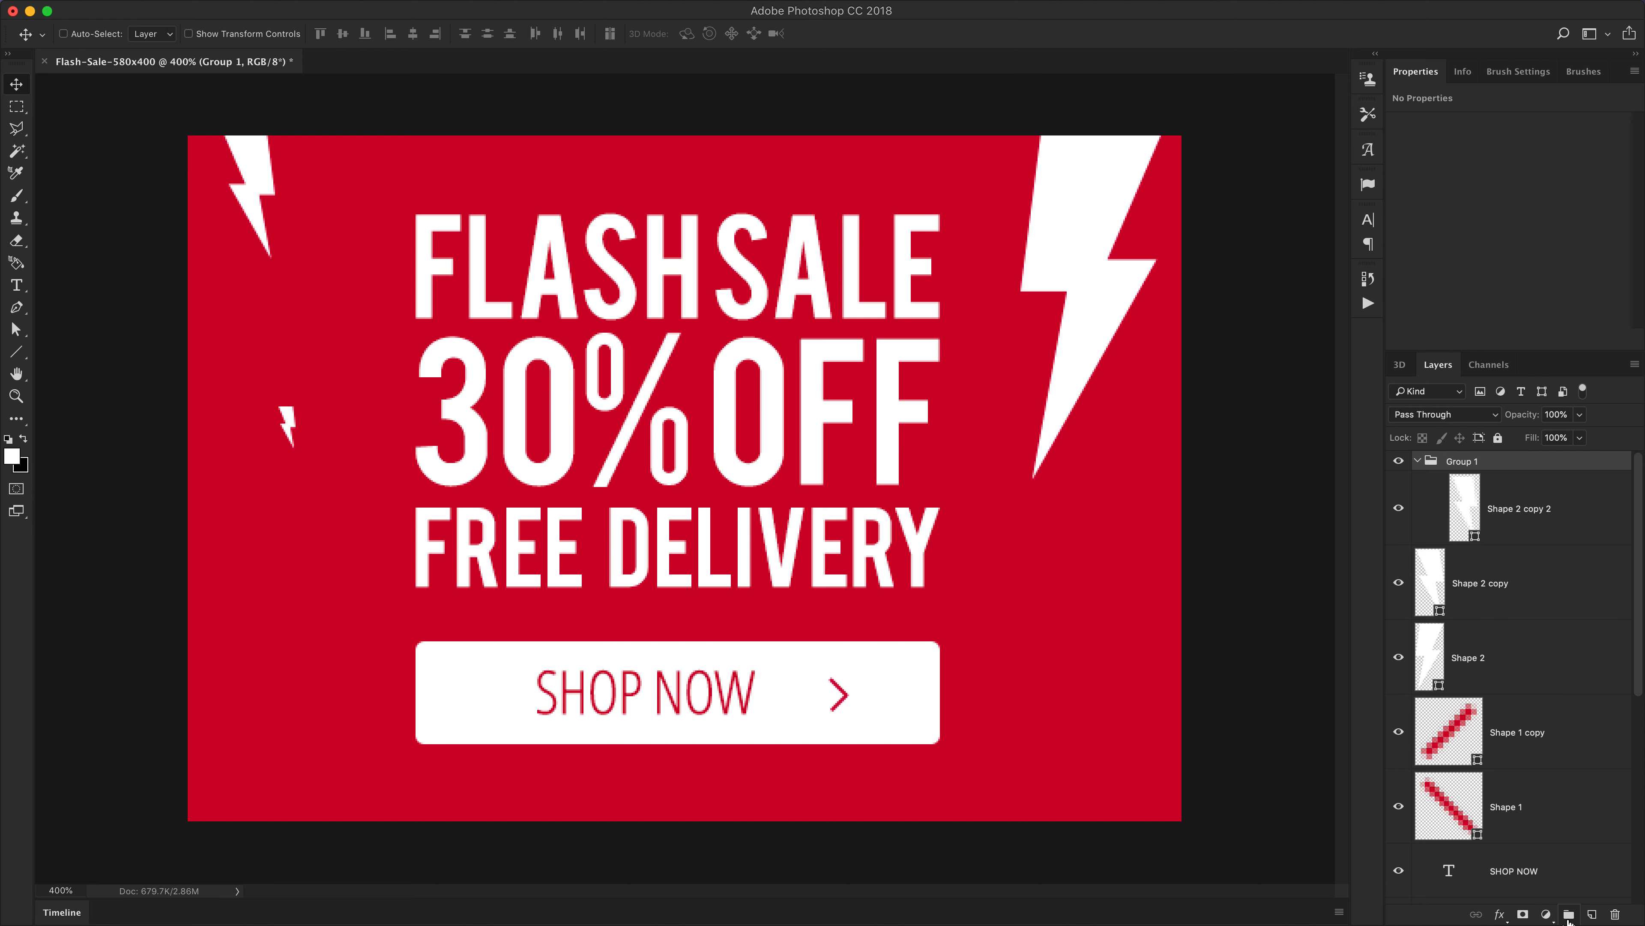
{"action": "left_click", "coordinate": [1512, 507]}
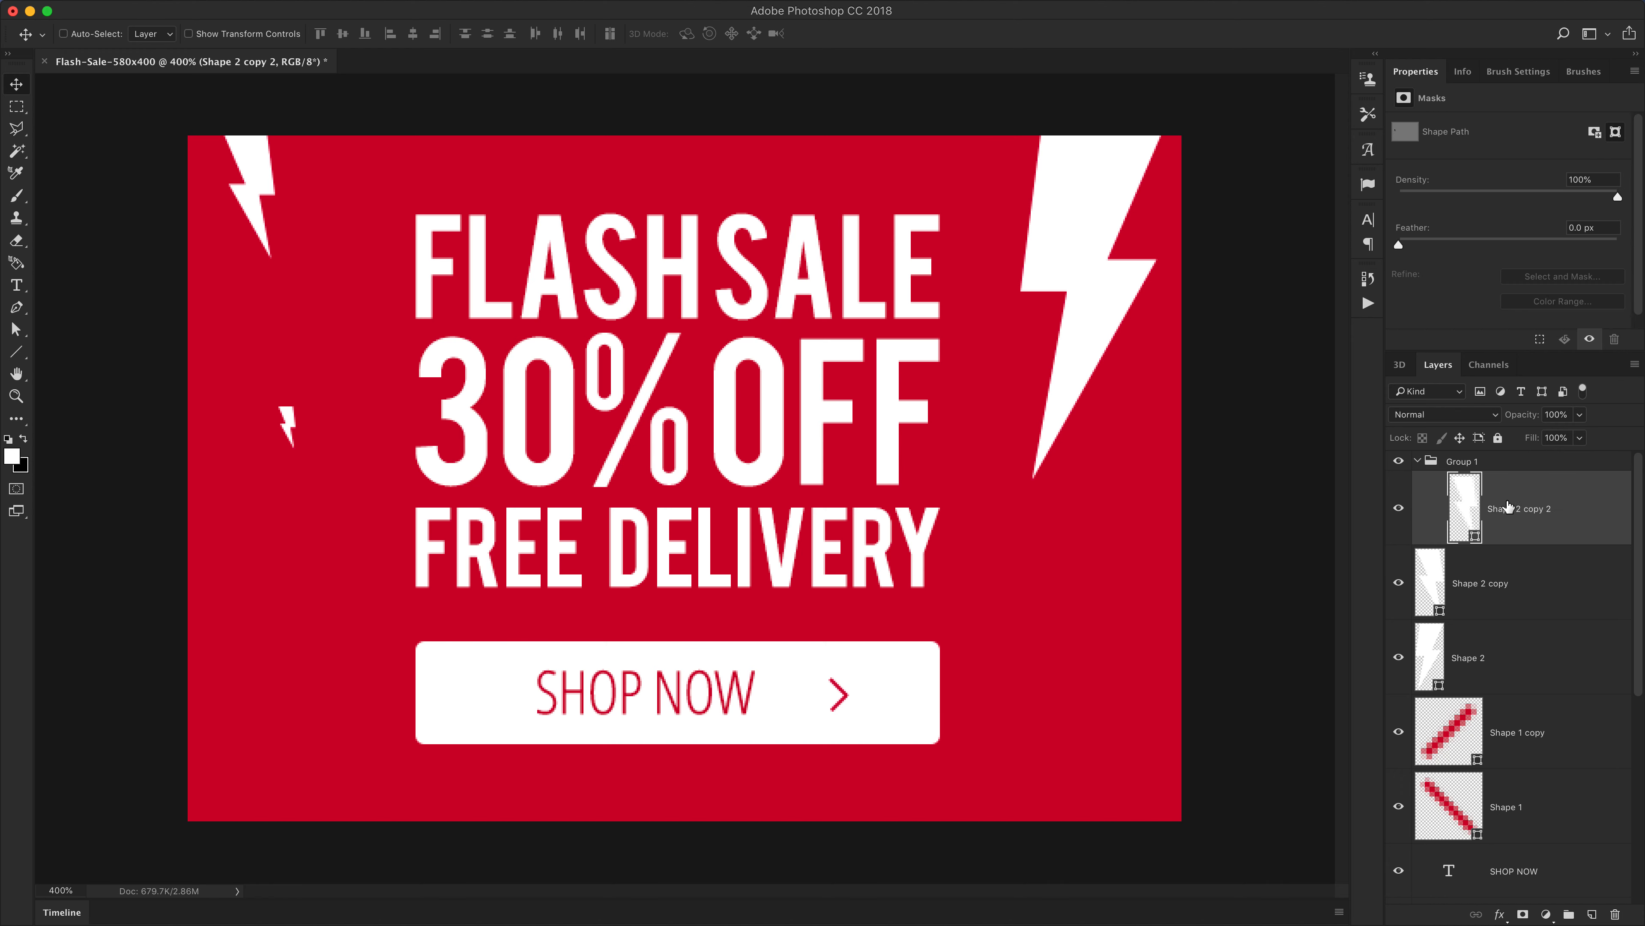
Duplicate the small bolt into scattered copies around the banner and set the group's opacity to 20%
{"action": "left_click_drag", "start_coordinate": [282, 413], "coordinate": [253, 725]}
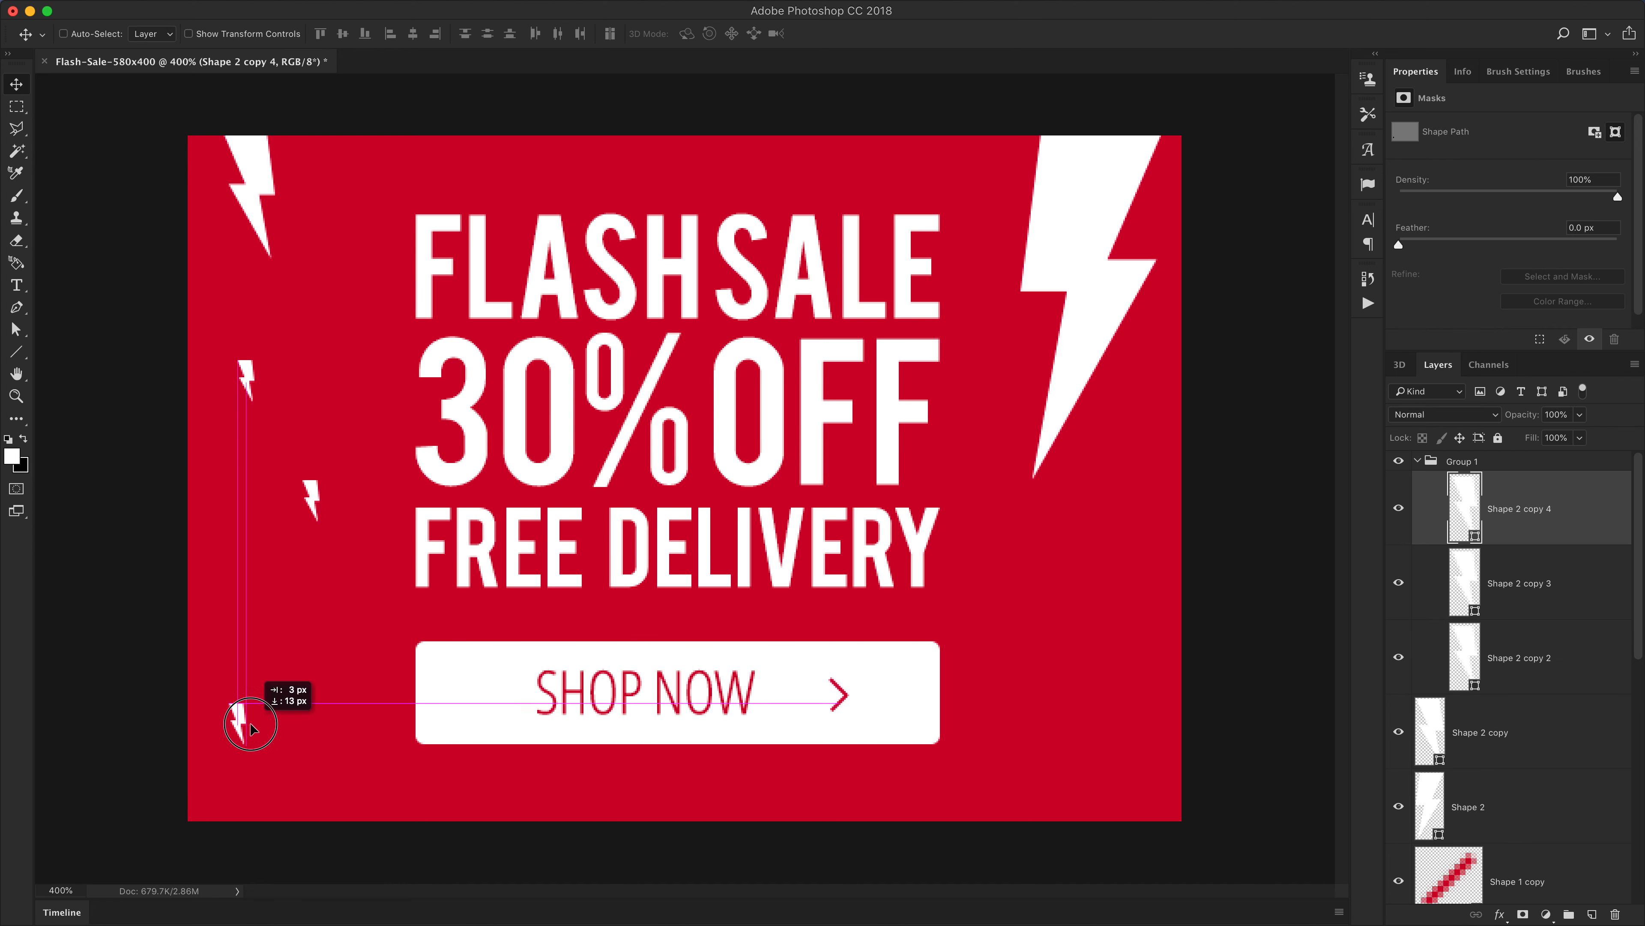
{"action": "left_click_drag", "start_coordinate": [316, 507], "coordinate": [438, 740]}
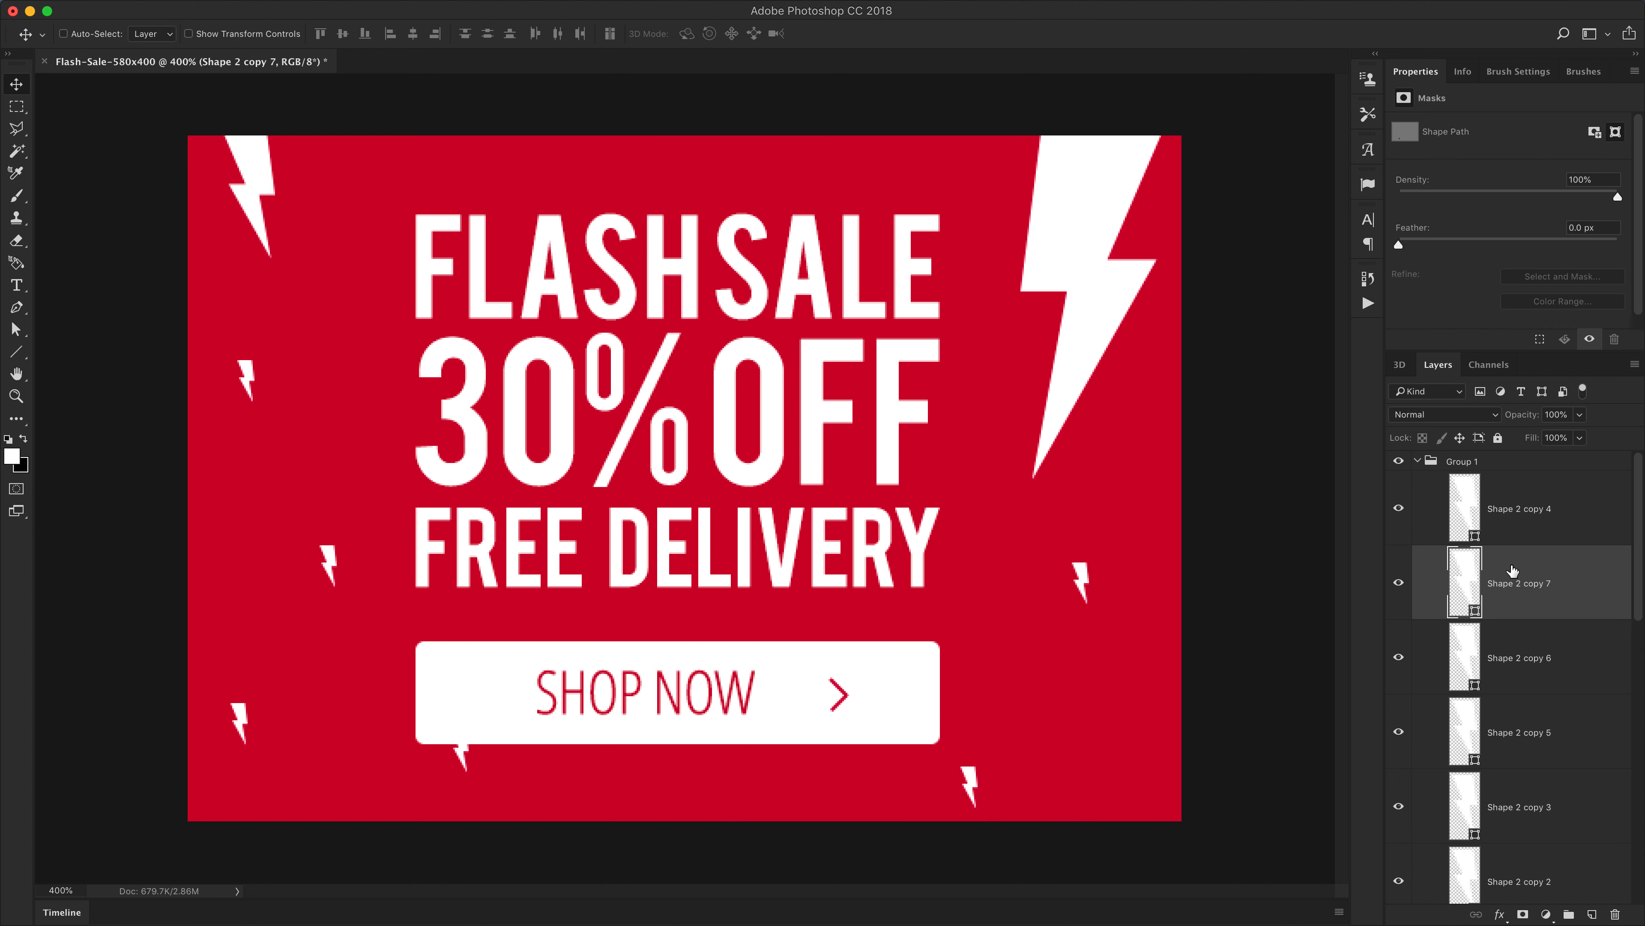
{"action": "left_click_drag", "start_coordinate": [698, 575], "coordinate": [792, 368]}
{"action": "left_click", "coordinate": [1477, 462]}
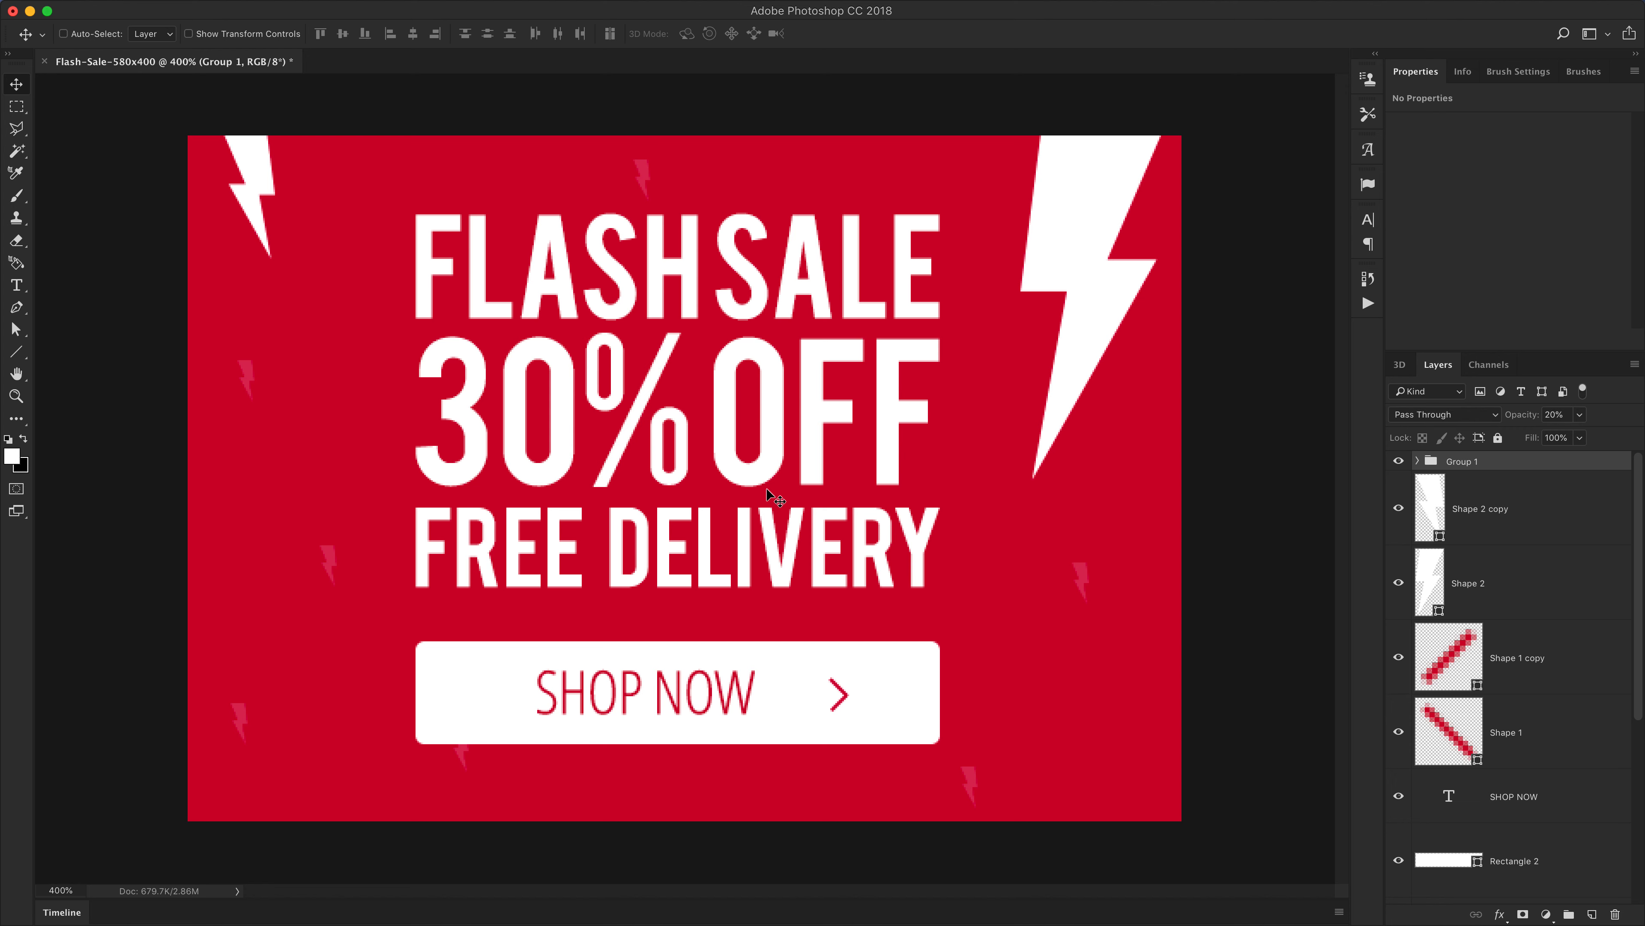
{"action": "key", "text": "super+1"}
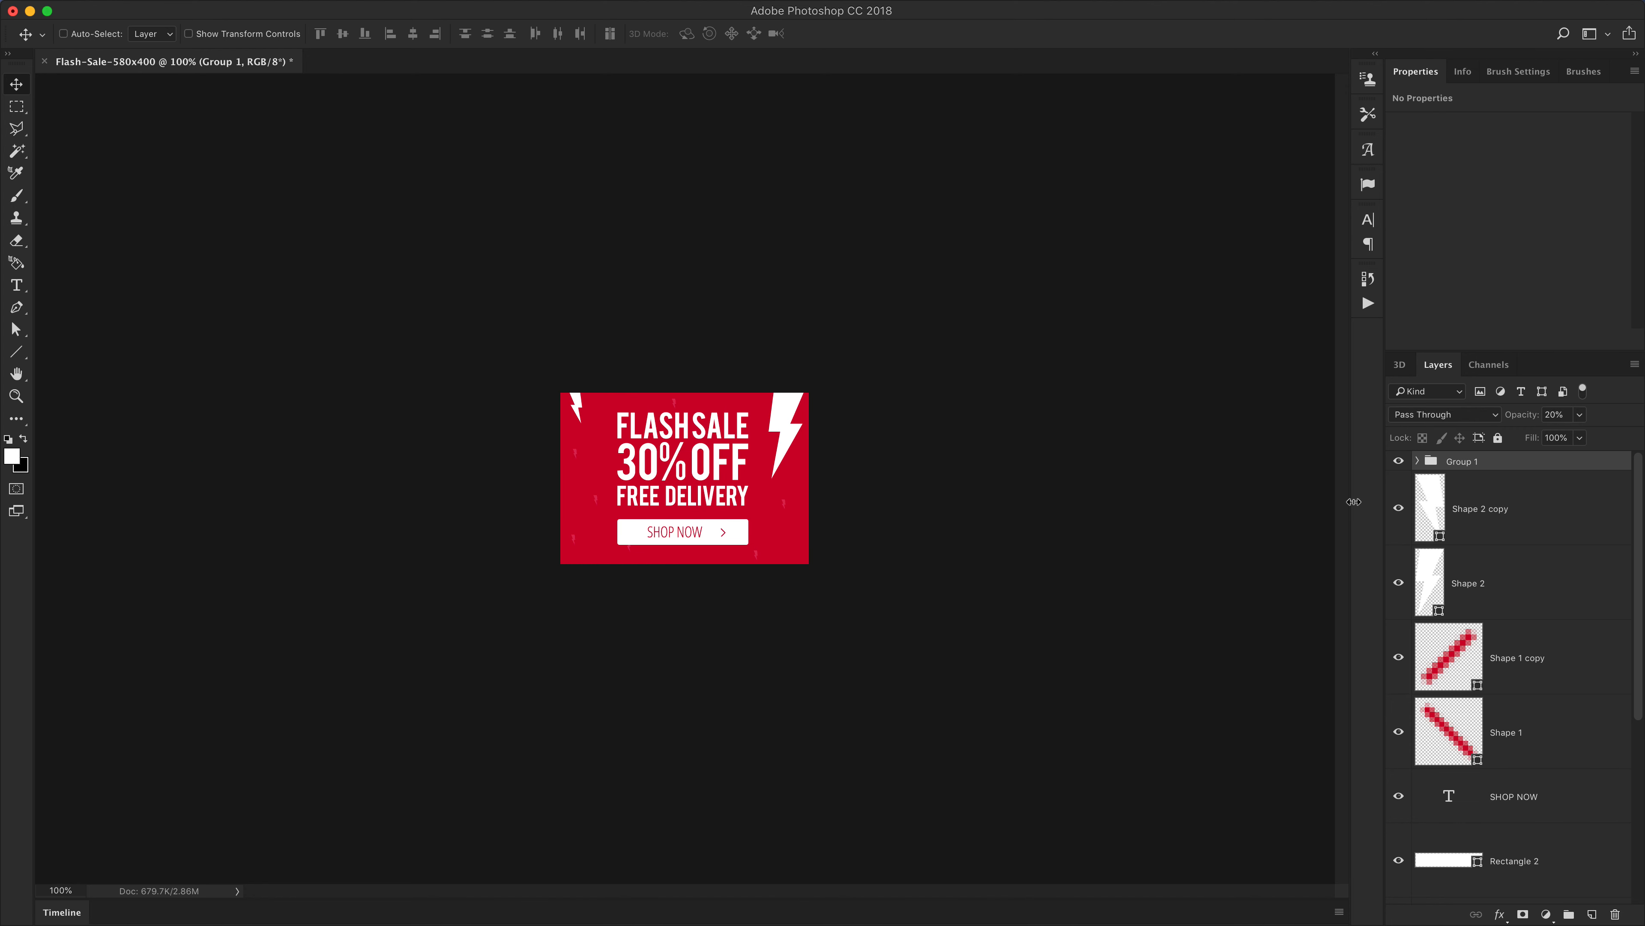
{"action": "key", "text": "super+shift+g"}
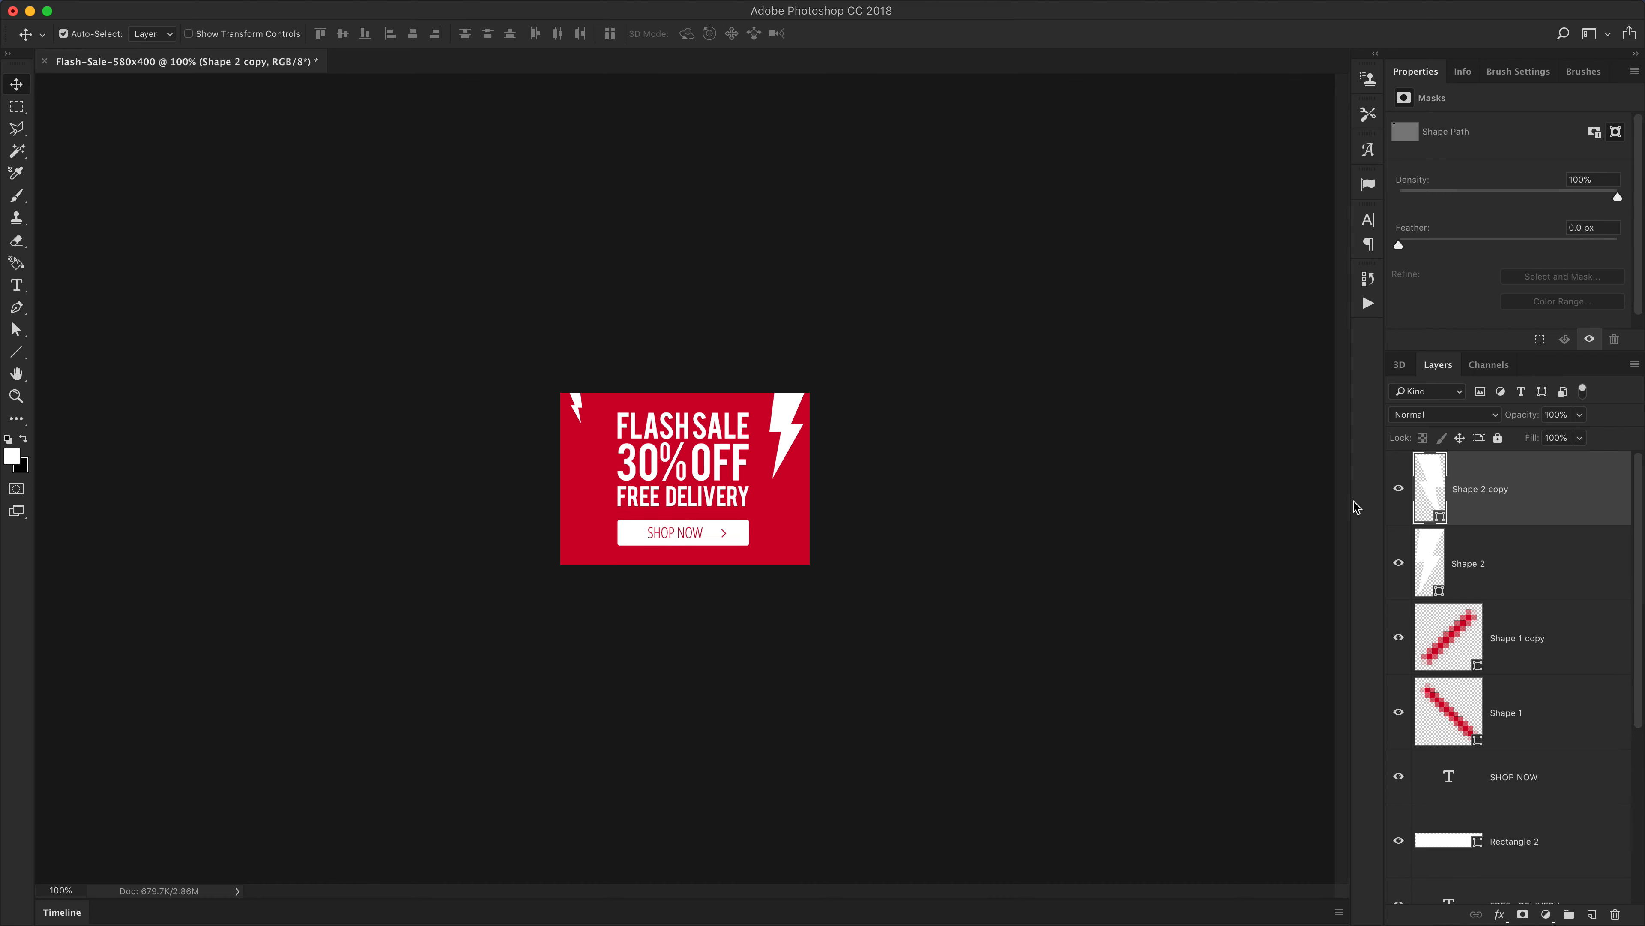
Duplicate the 30% OFF text layer and hide the original
{"action": "key", "text": "super+plus"}
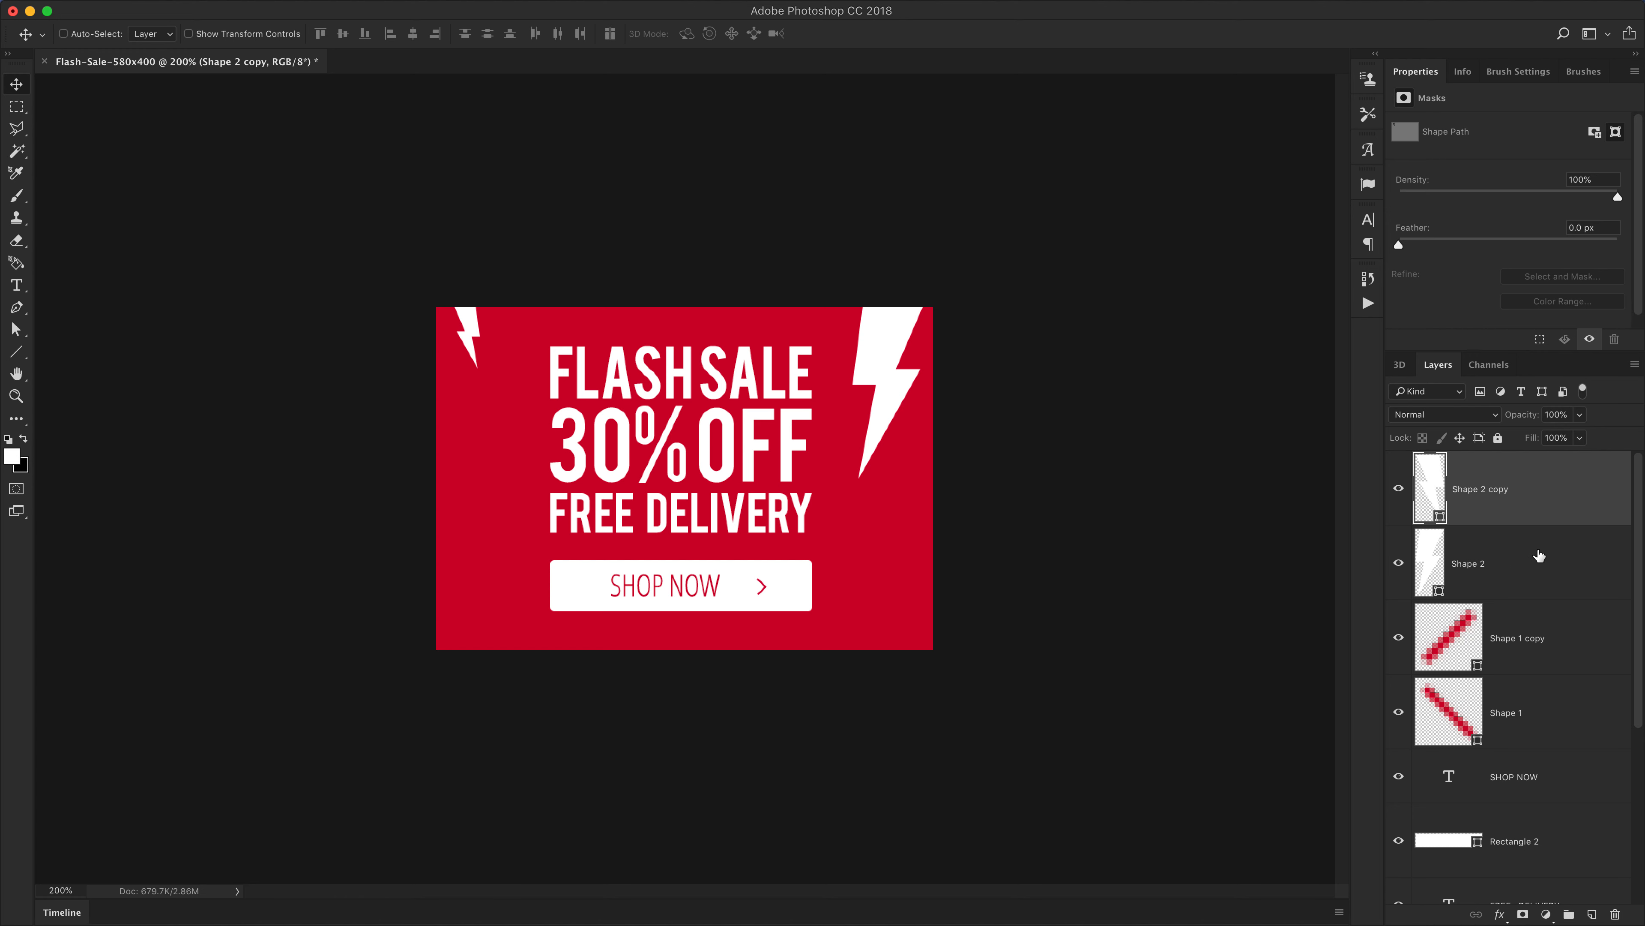
{"action": "scroll", "coordinate": [1539, 556], "scroll_direction": "down", "scroll_amount": 5}
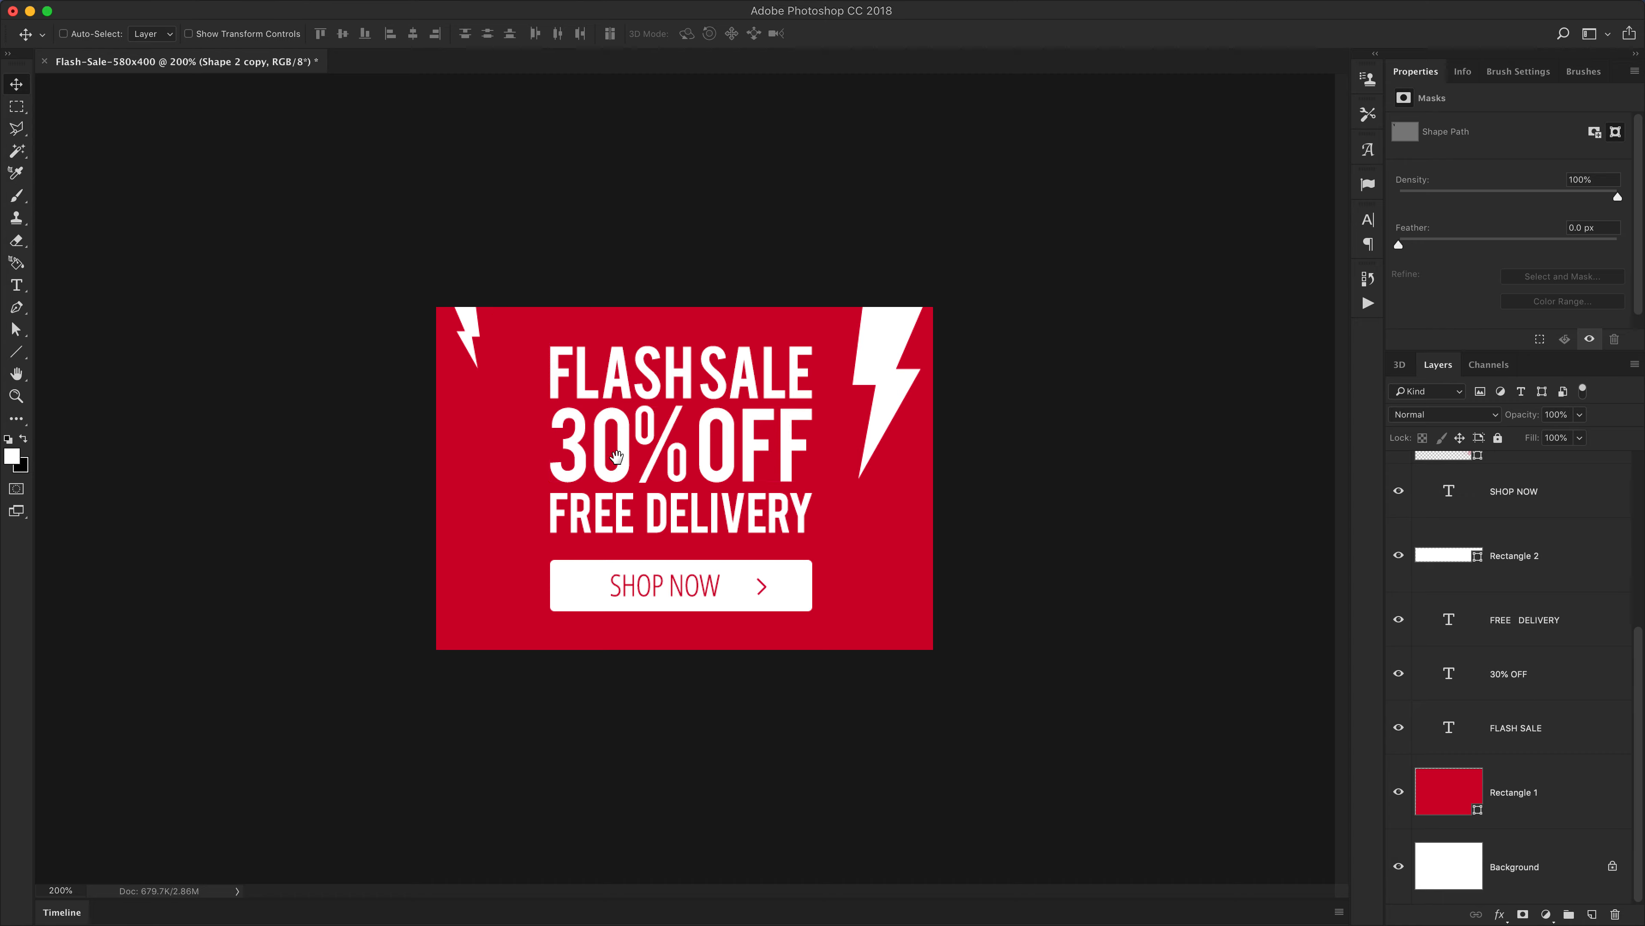
{"action": "left_click_drag", "start_coordinate": [588, 434], "coordinate": [647, 487]}
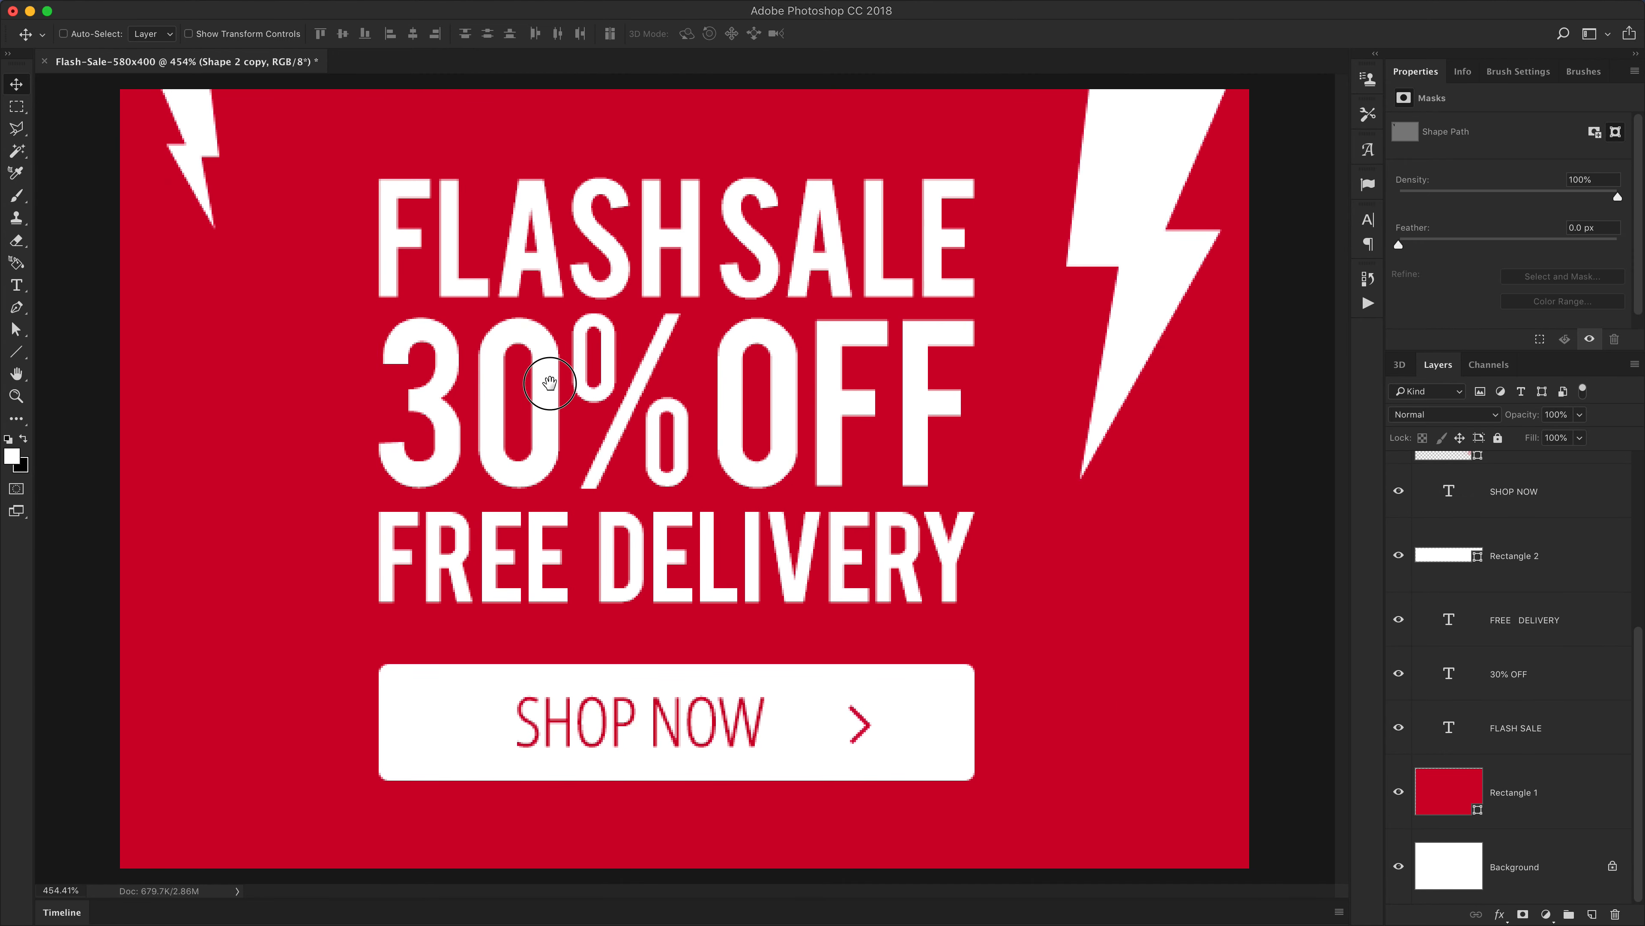
{"action": "key", "text": "super"}
{"action": "left_click", "coordinate": [540, 420], "text": "super"}
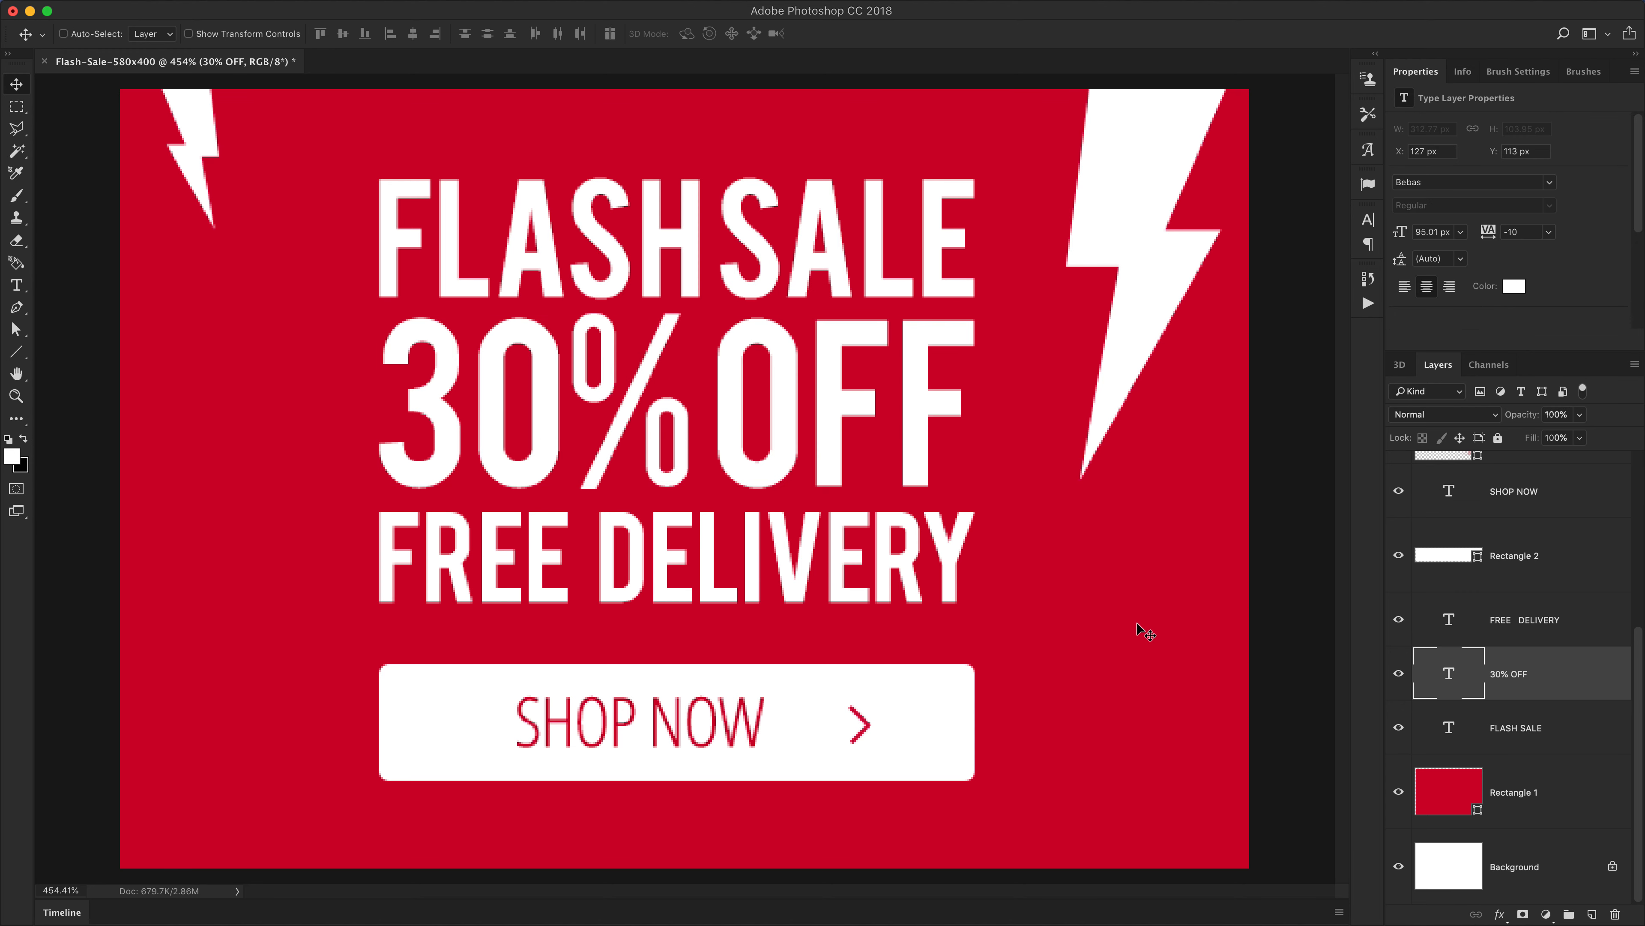
{"action": "key", "text": "t"}
{"action": "left_click_drag", "start_coordinate": [525, 383], "coordinate": [500, 394]}
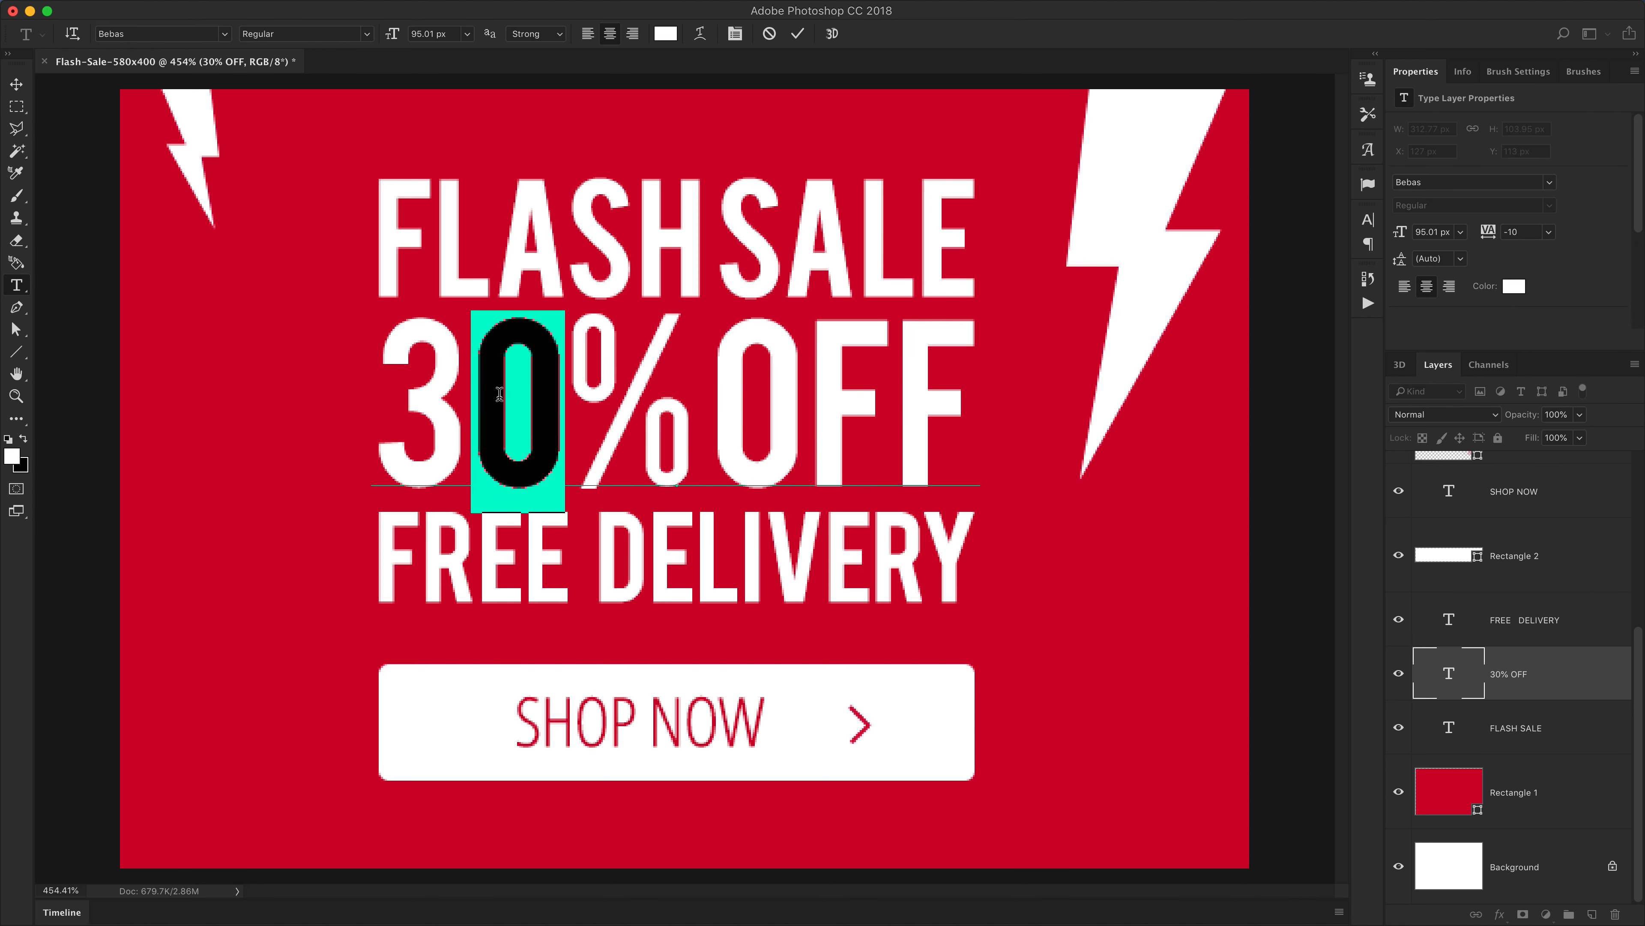
{"action": "key", "text": "super+Return"}
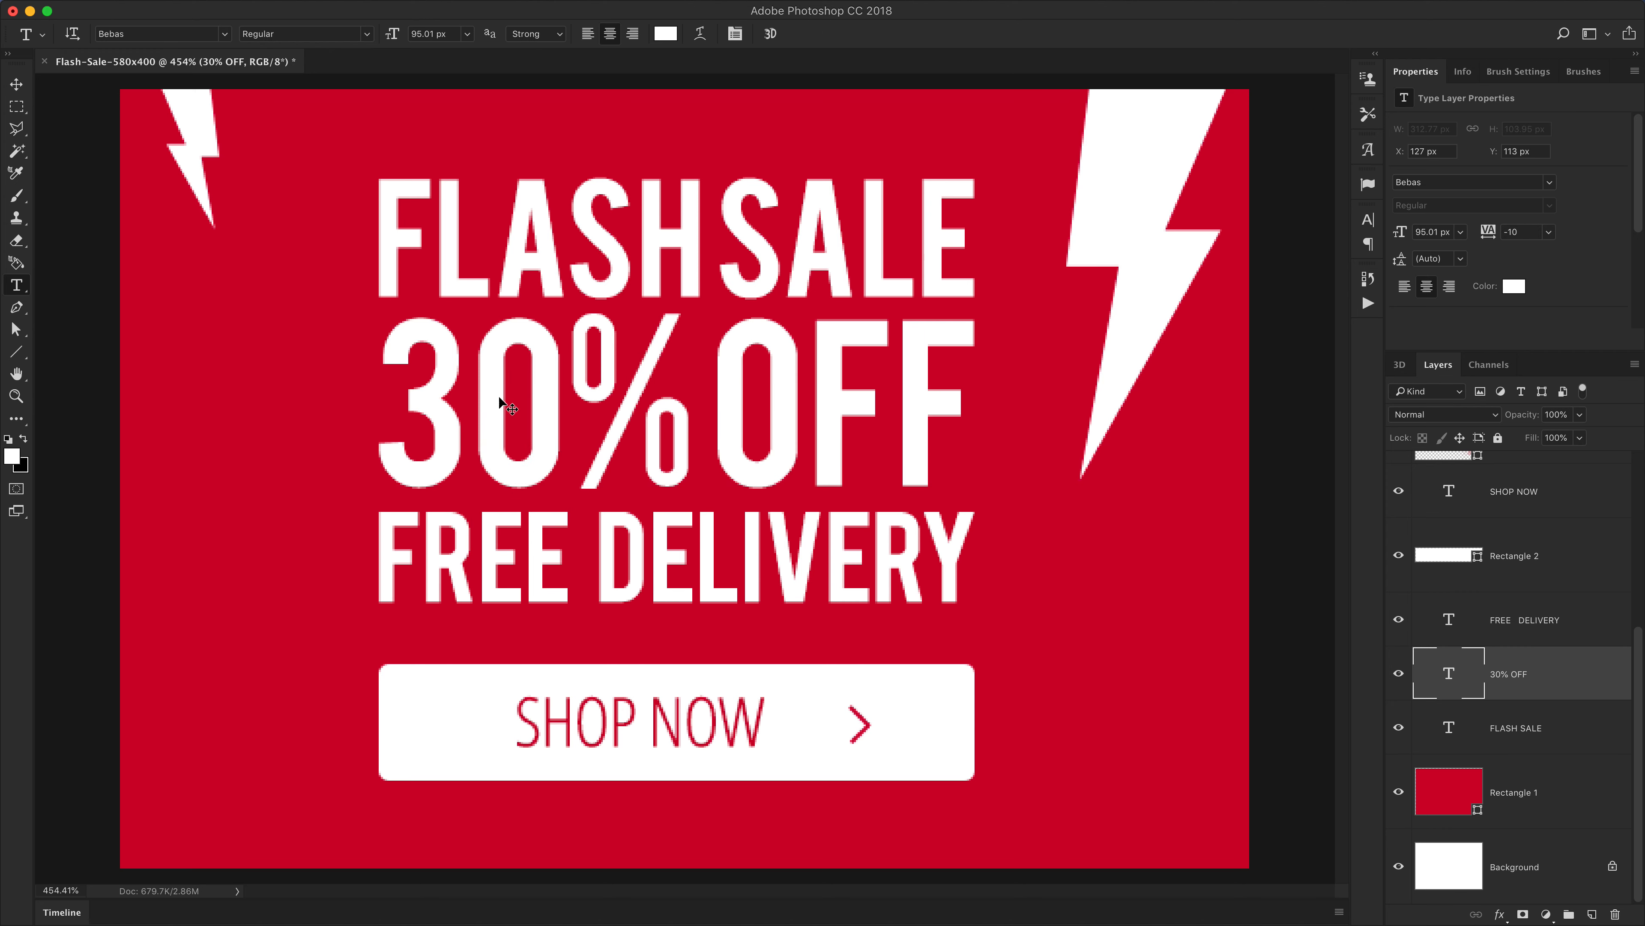
{"action": "key", "text": "super+j"}
{"action": "key", "text": "v"}
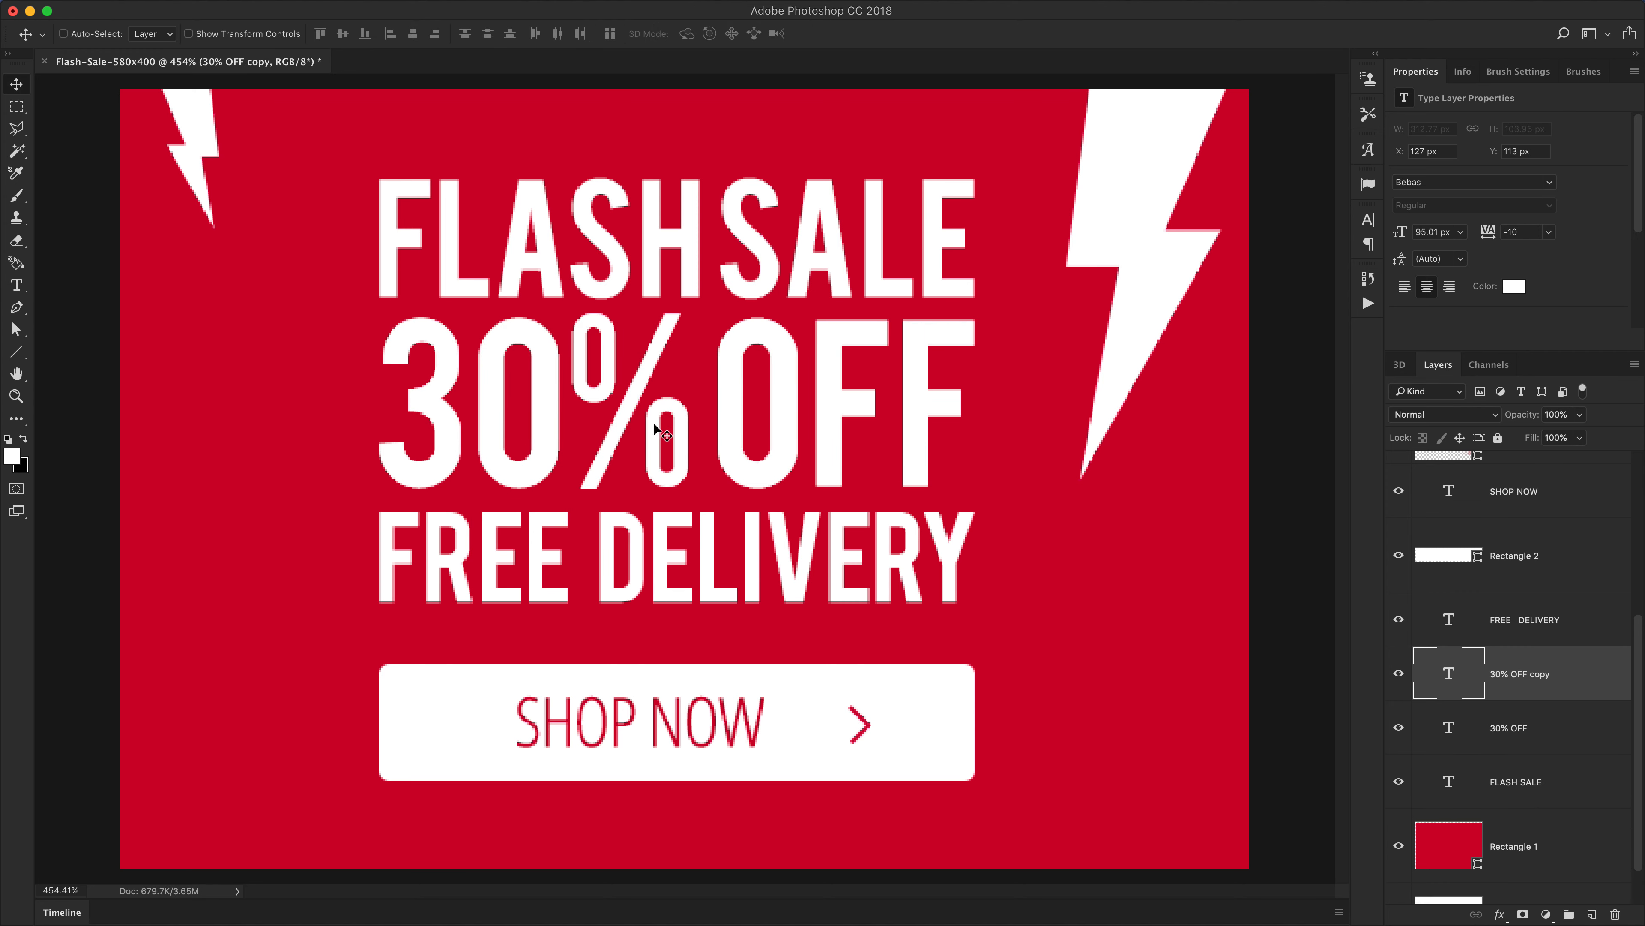
{"action": "left_click", "coordinate": [1399, 728]}
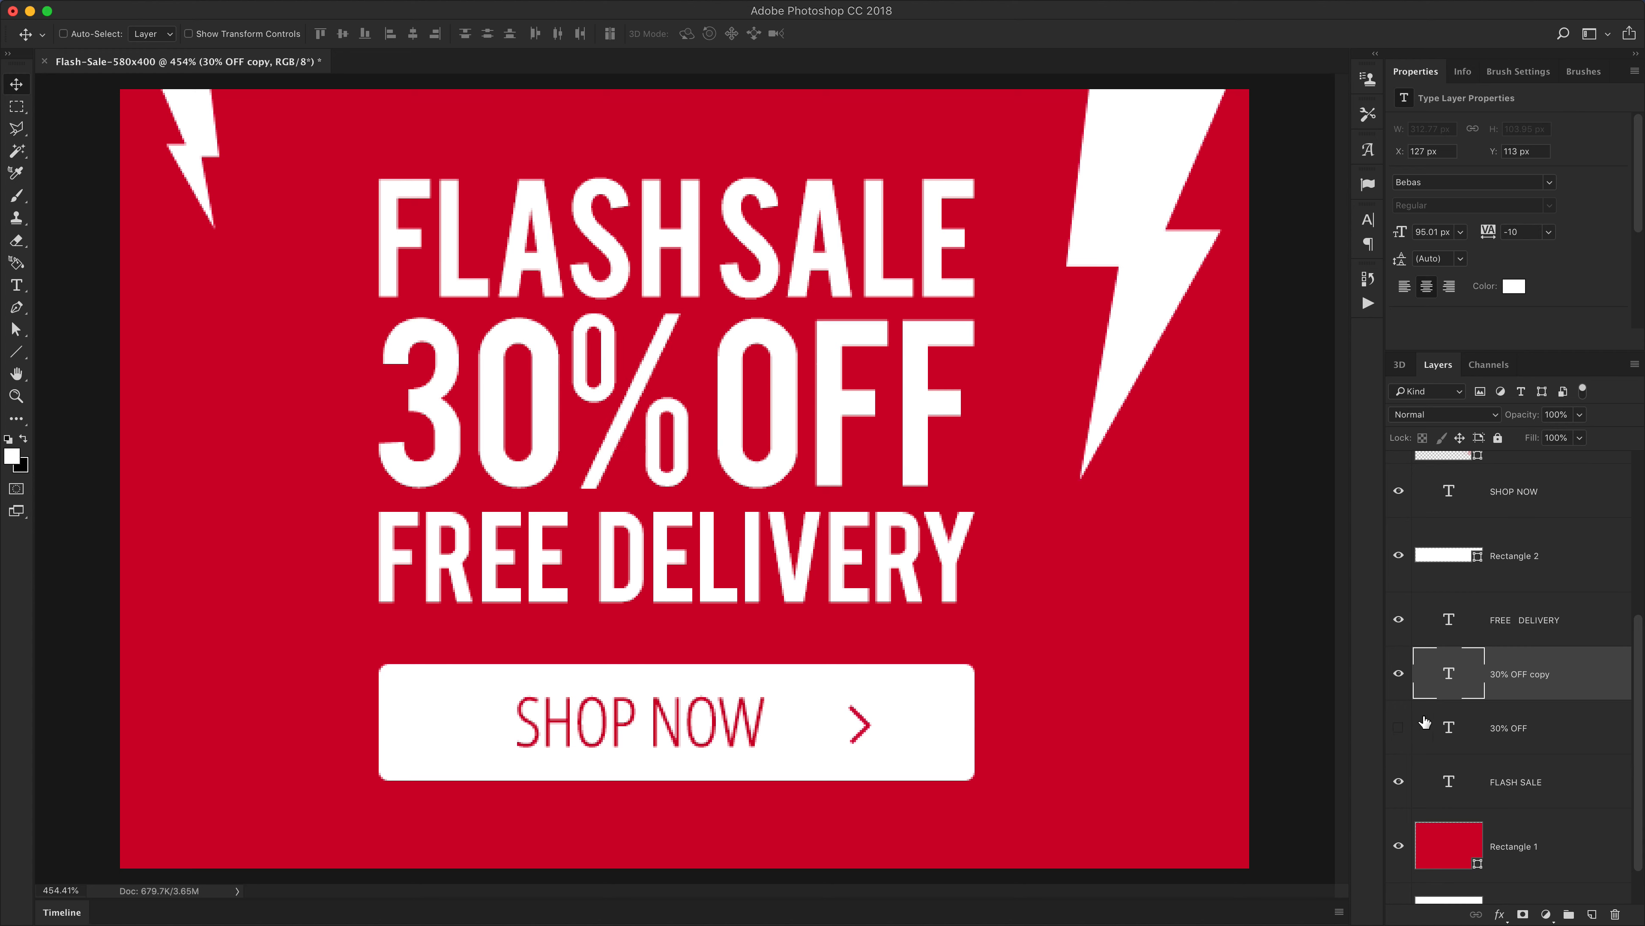
Delete every character except the 0 from the copied text layer
{"action": "key", "text": "t"}
{"action": "left_click_drag", "start_coordinate": [443, 400], "coordinate": [354, 404]}
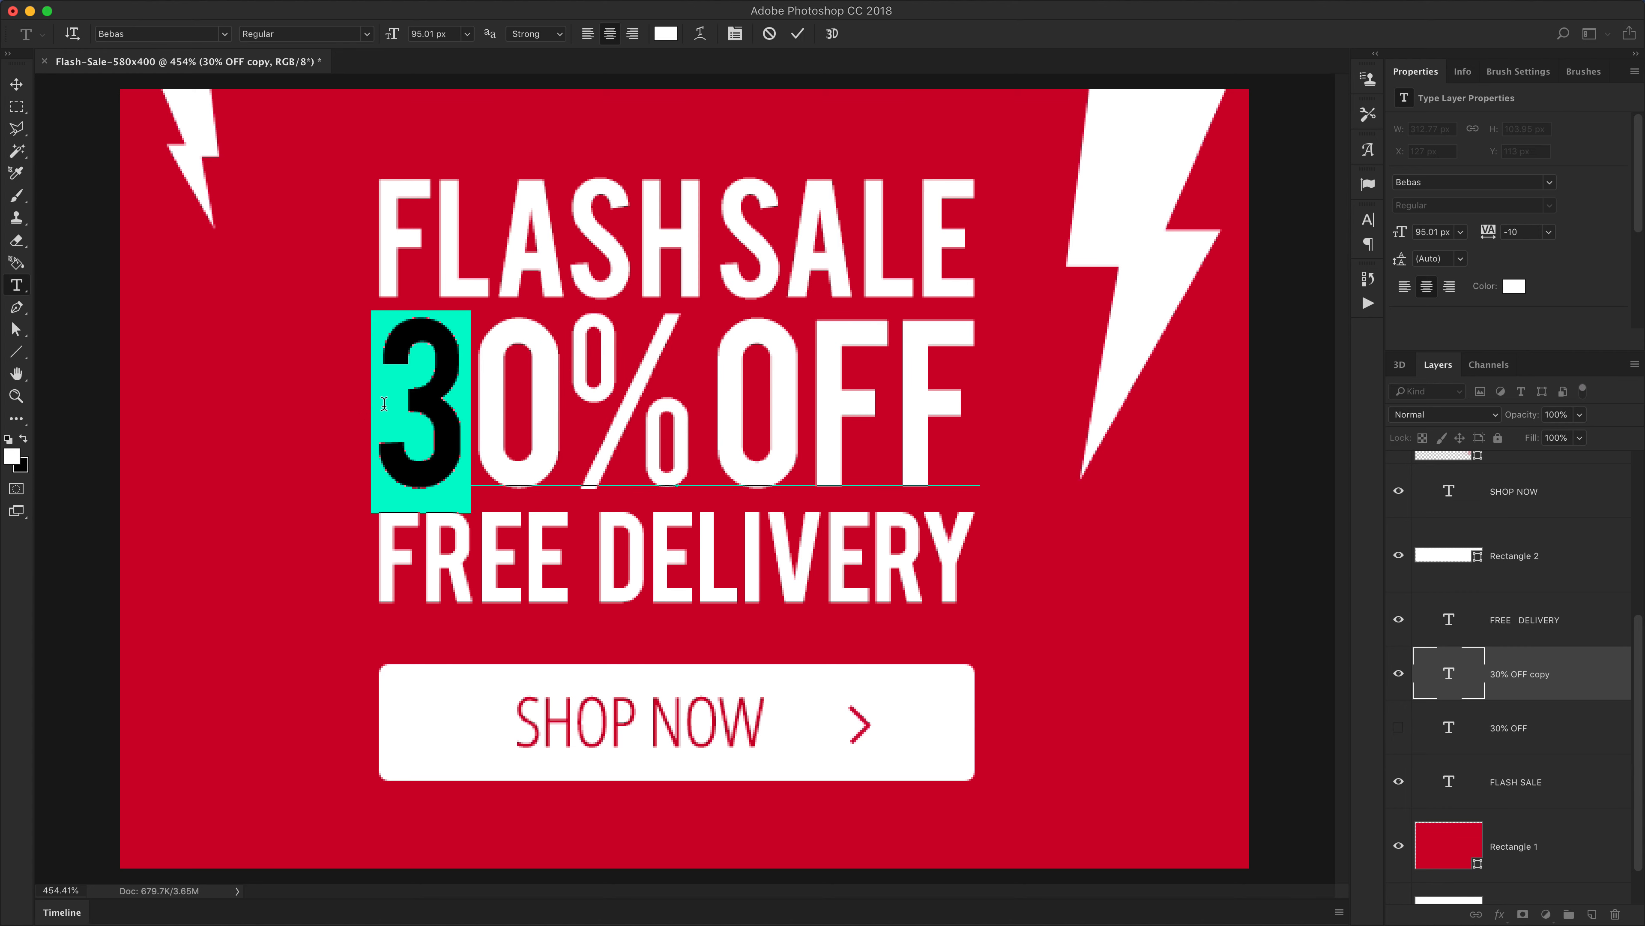
{"action": "key", "text": "BackSpace"}
{"action": "left_click_drag", "start_coordinate": [521, 394], "coordinate": [1046, 406]}
{"action": "key", "text": "BackSpace"}
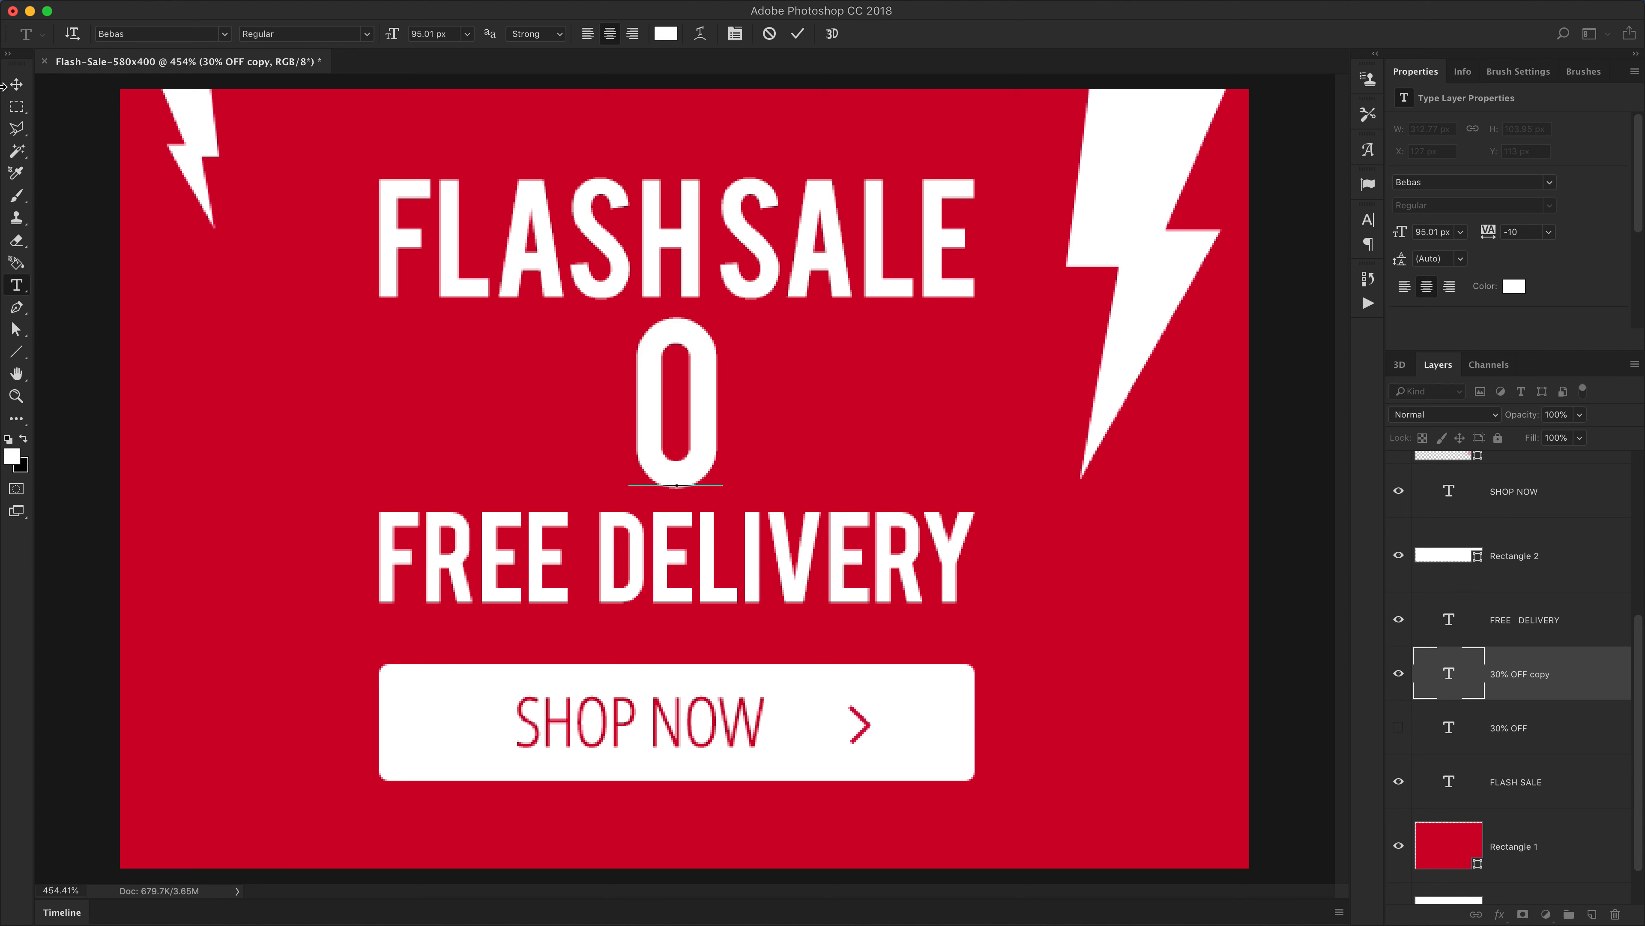
Show the original 30% OFF layer again and remove its 0, leaving a gap
{"action": "left_click", "coordinate": [16, 85]}
{"action": "left_click", "coordinate": [1399, 726]}
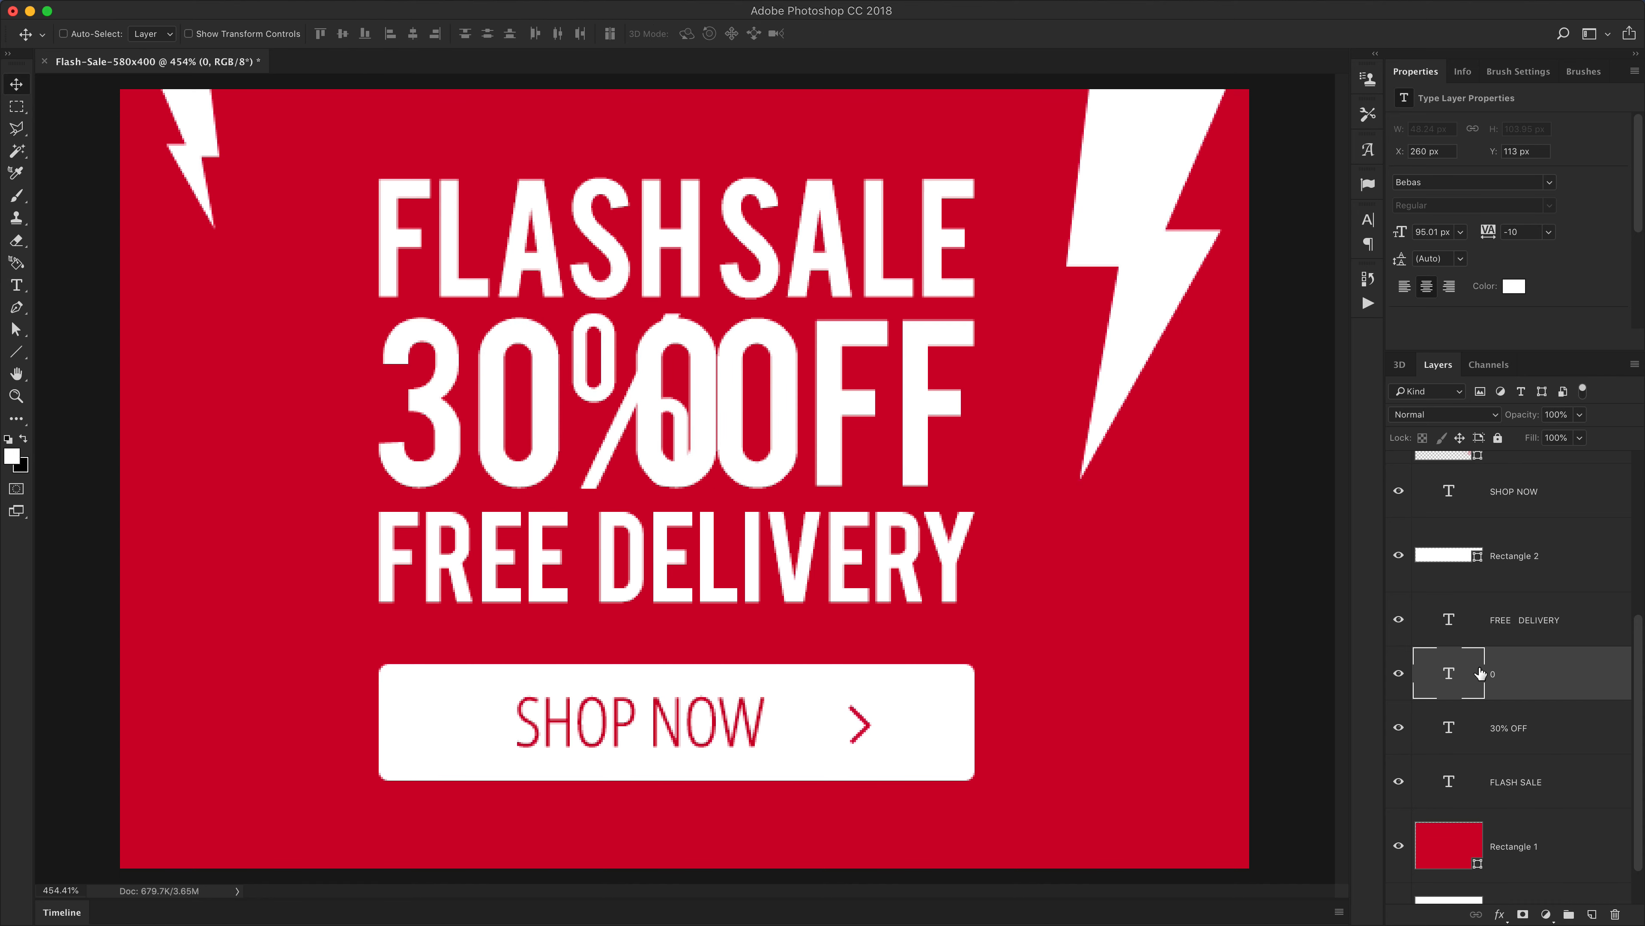
{"action": "double_click", "coordinate": [1448, 729]}
{"action": "left_click", "coordinate": [582, 434]}
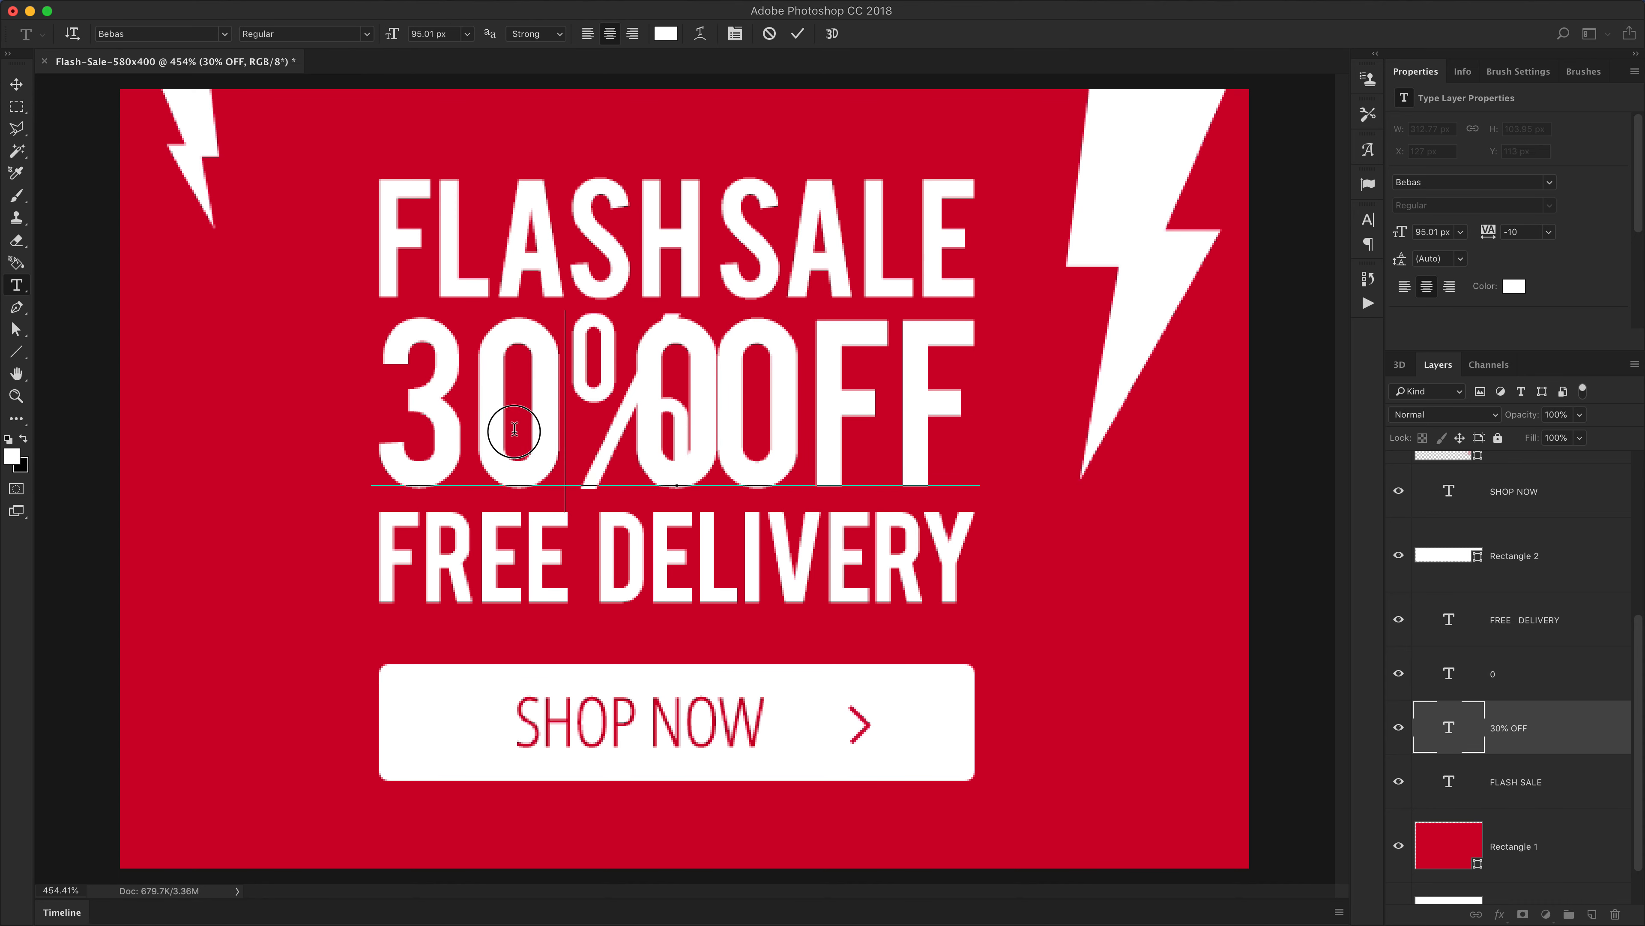
{"action": "key", "text": "shift+Left"}
{"action": "key", "text": "BackSpace"}
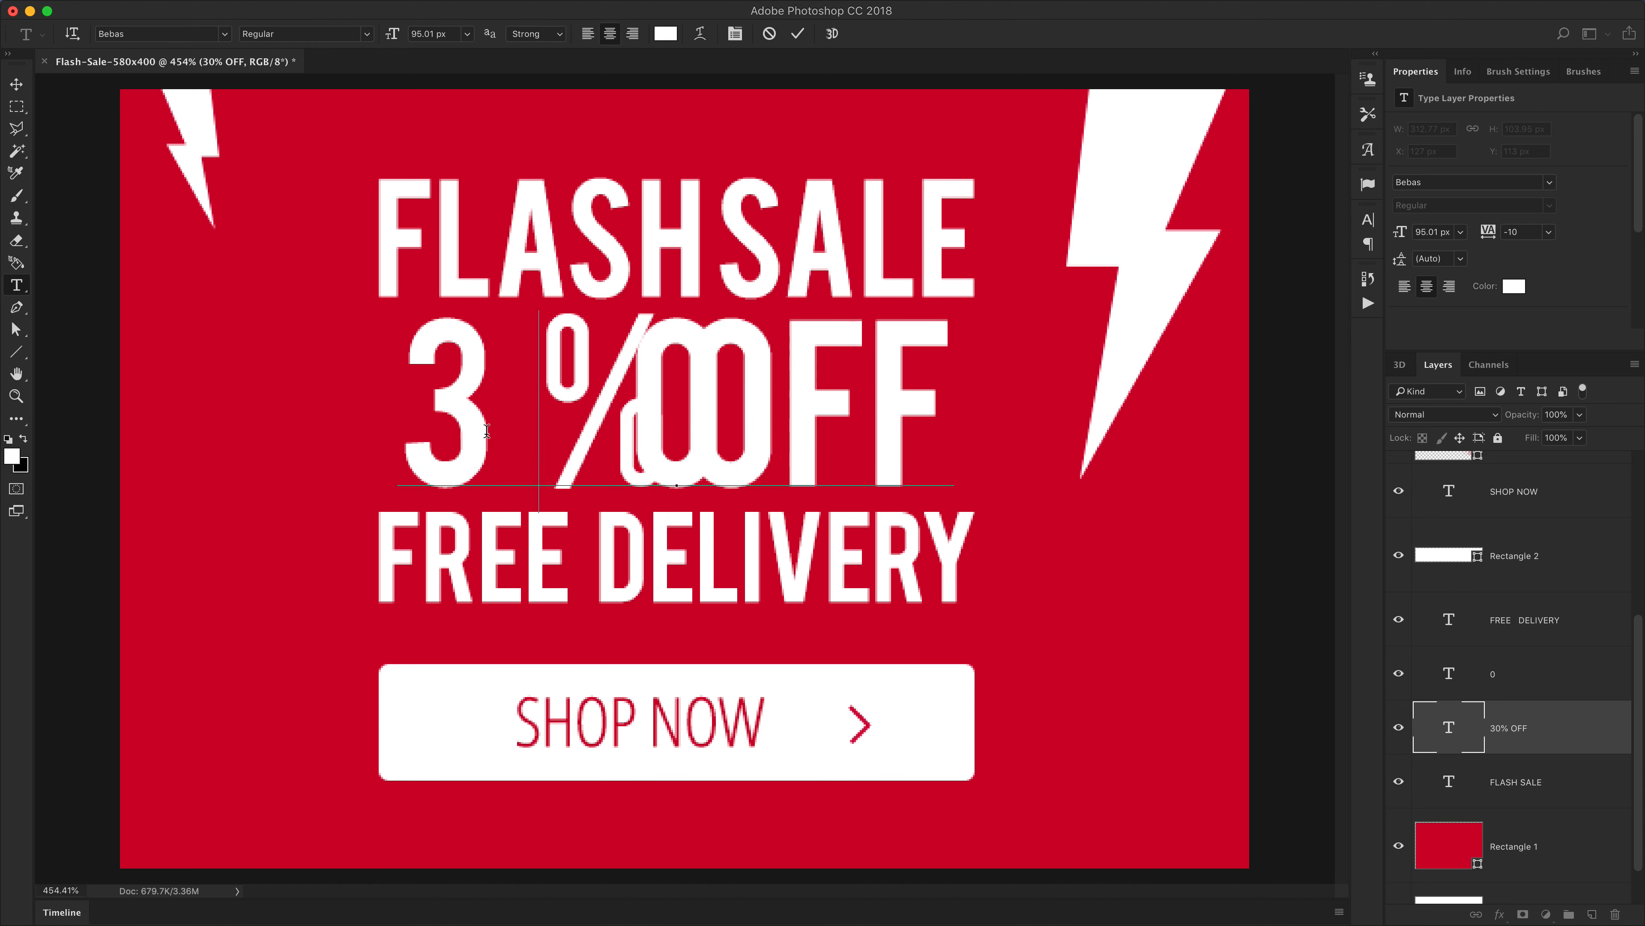
{"action": "key", "text": "super+Return"}
{"action": "key", "text": "v"}
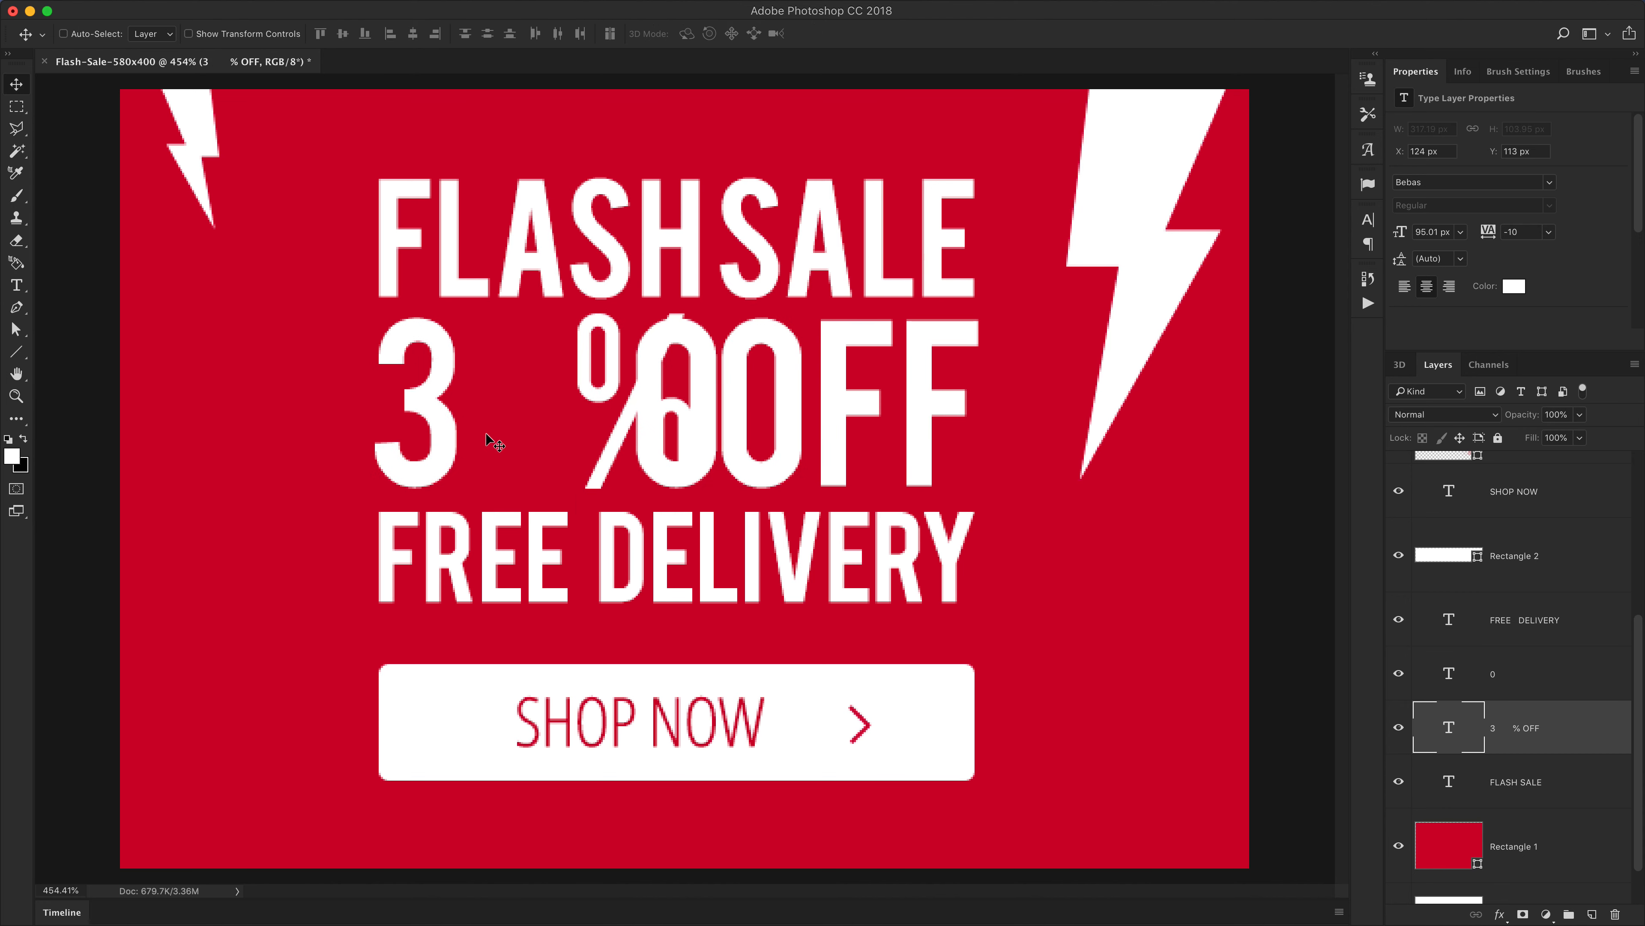
Move the separate 0 text layer back into the gap between the 3 and the %
{"action": "left_click", "coordinate": [1484, 681]}
{"action": "left_click_drag", "start_coordinate": [966, 544], "coordinate": [772, 551]}
{"action": "left_click", "coordinate": [1553, 668]}
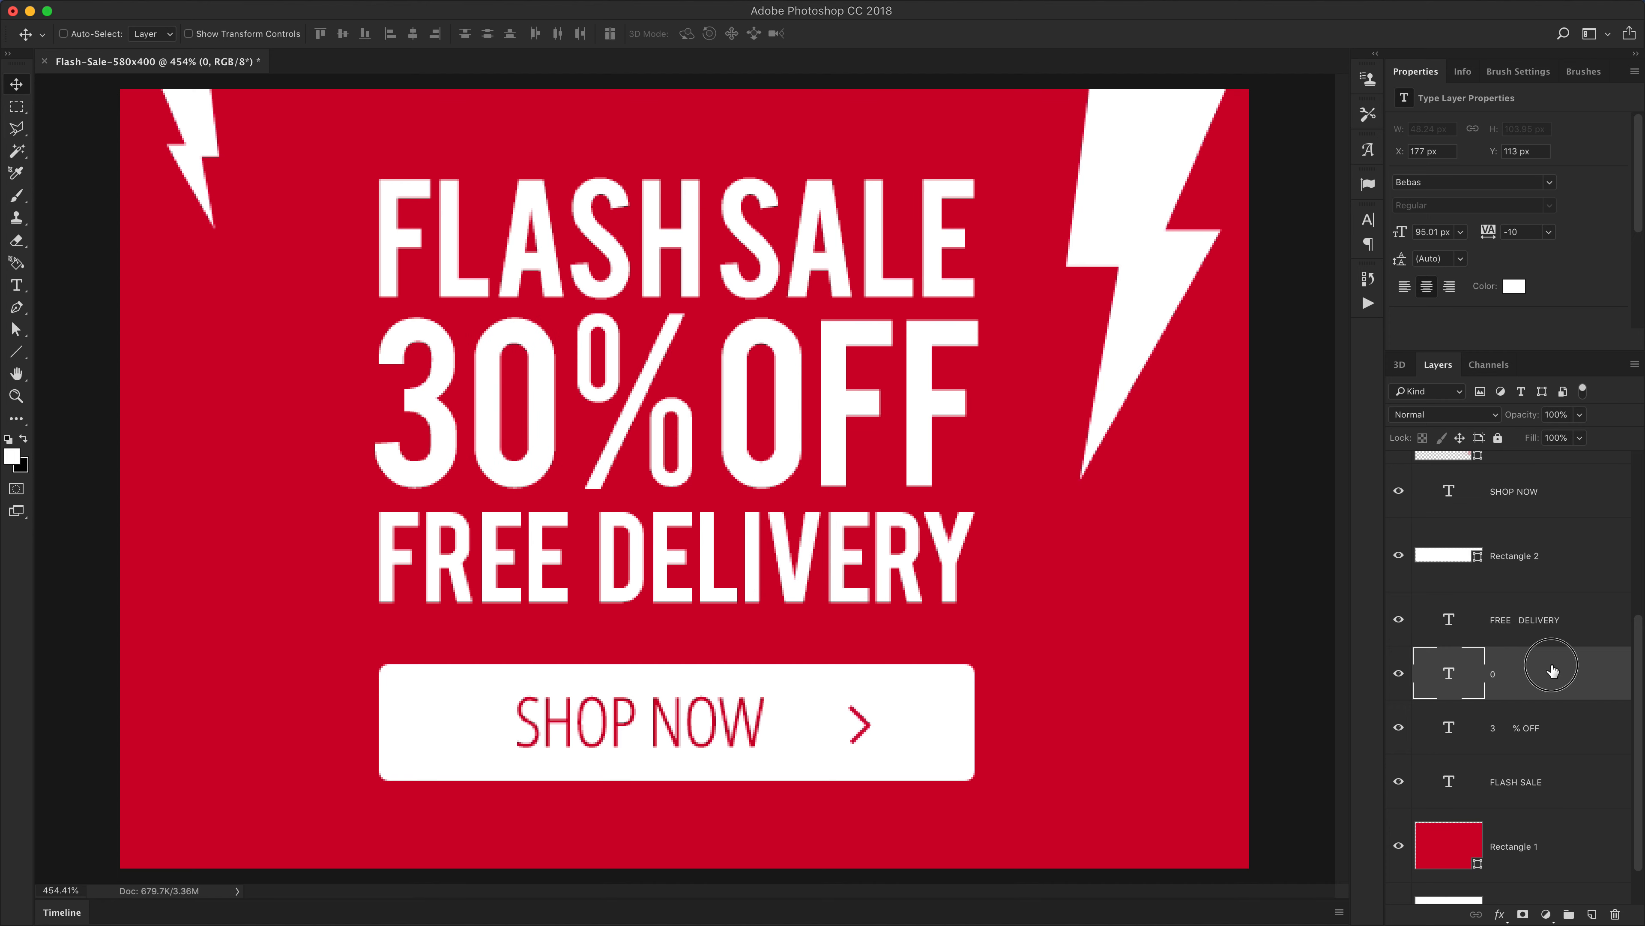
Convert the 0 text layer to a shape
{"action": "left_click_drag", "start_coordinate": [463, 336], "coordinate": [544, 393]}
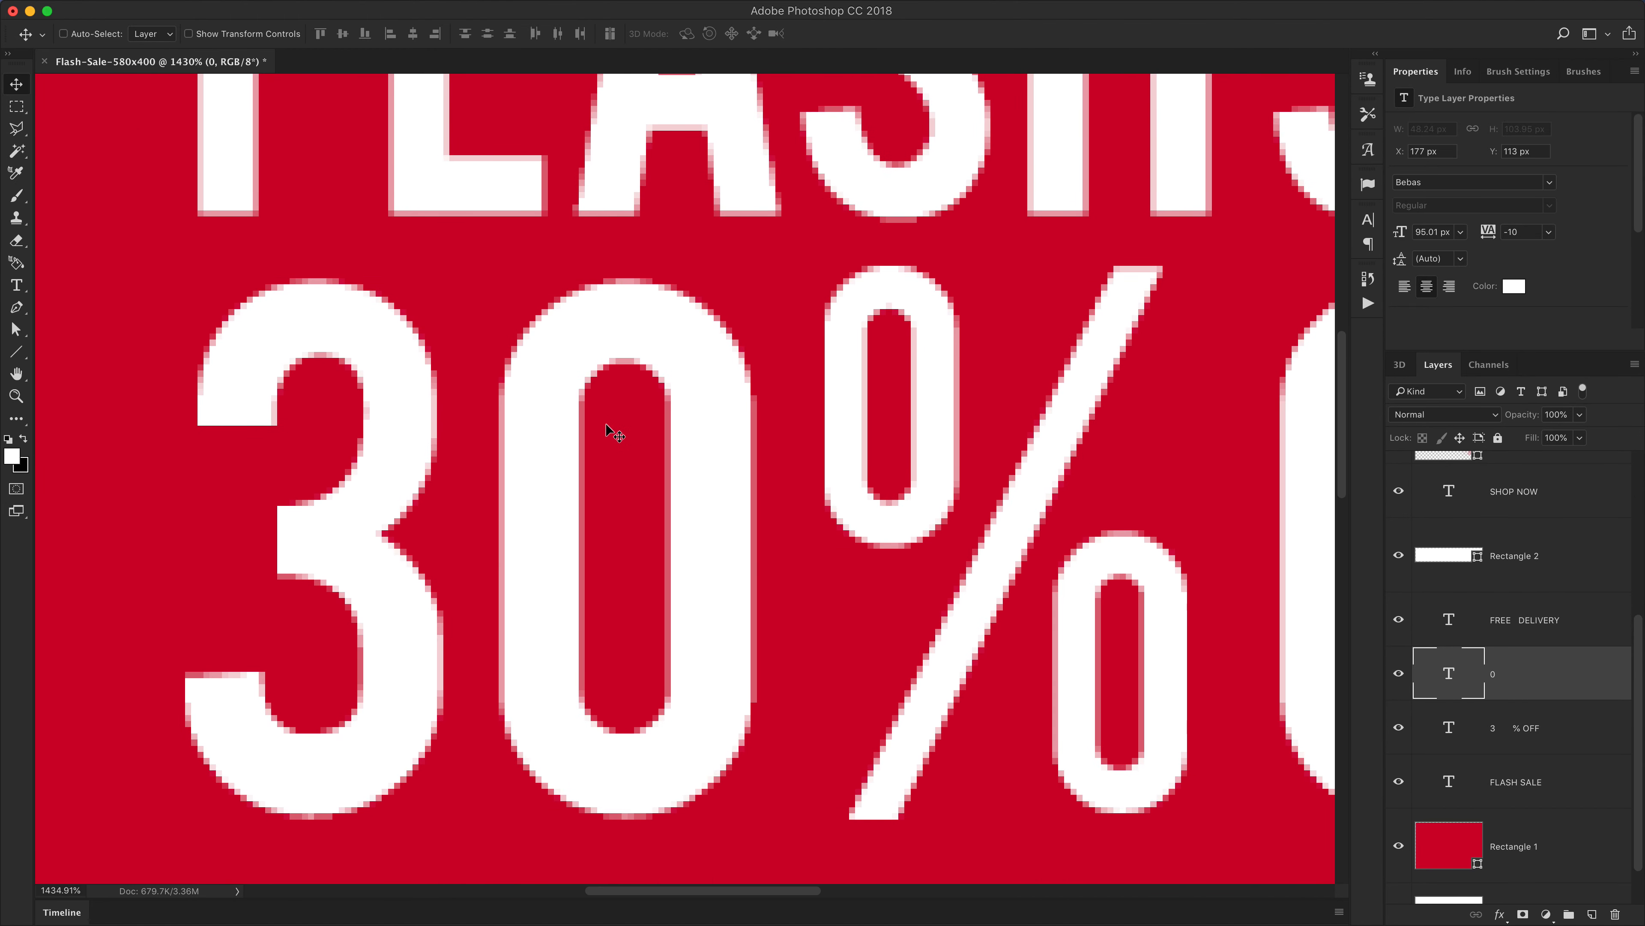
{"action": "right_click", "coordinate": [1515, 677]}
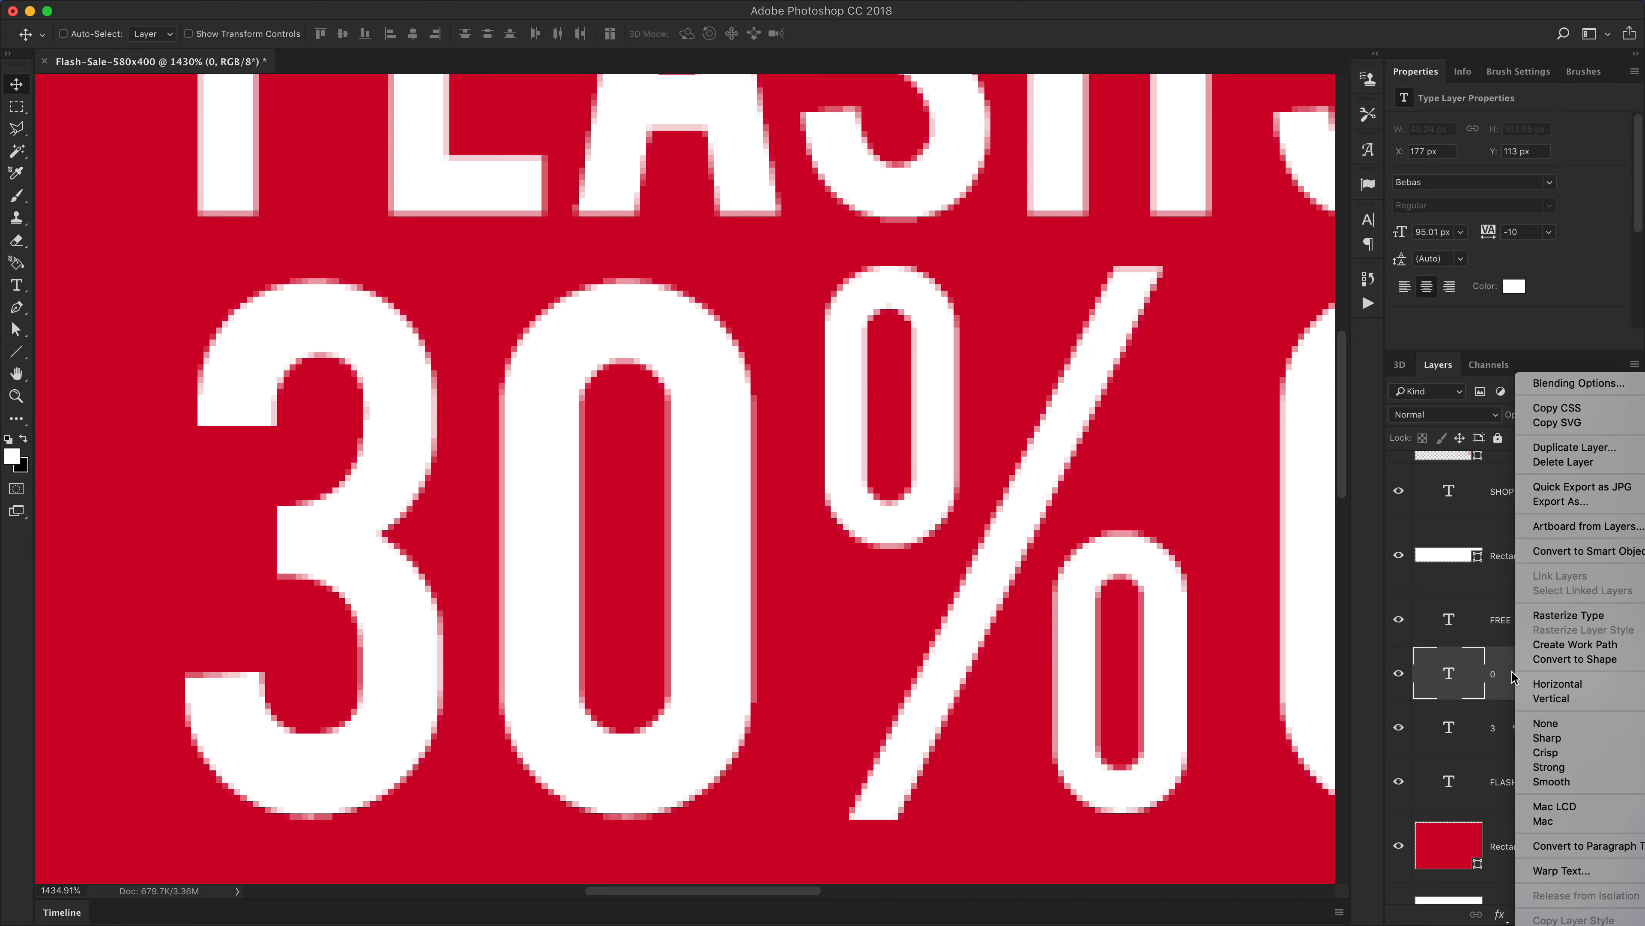
{"action": "left_click", "coordinate": [1570, 666]}
{"action": "key", "text": "super+1"}
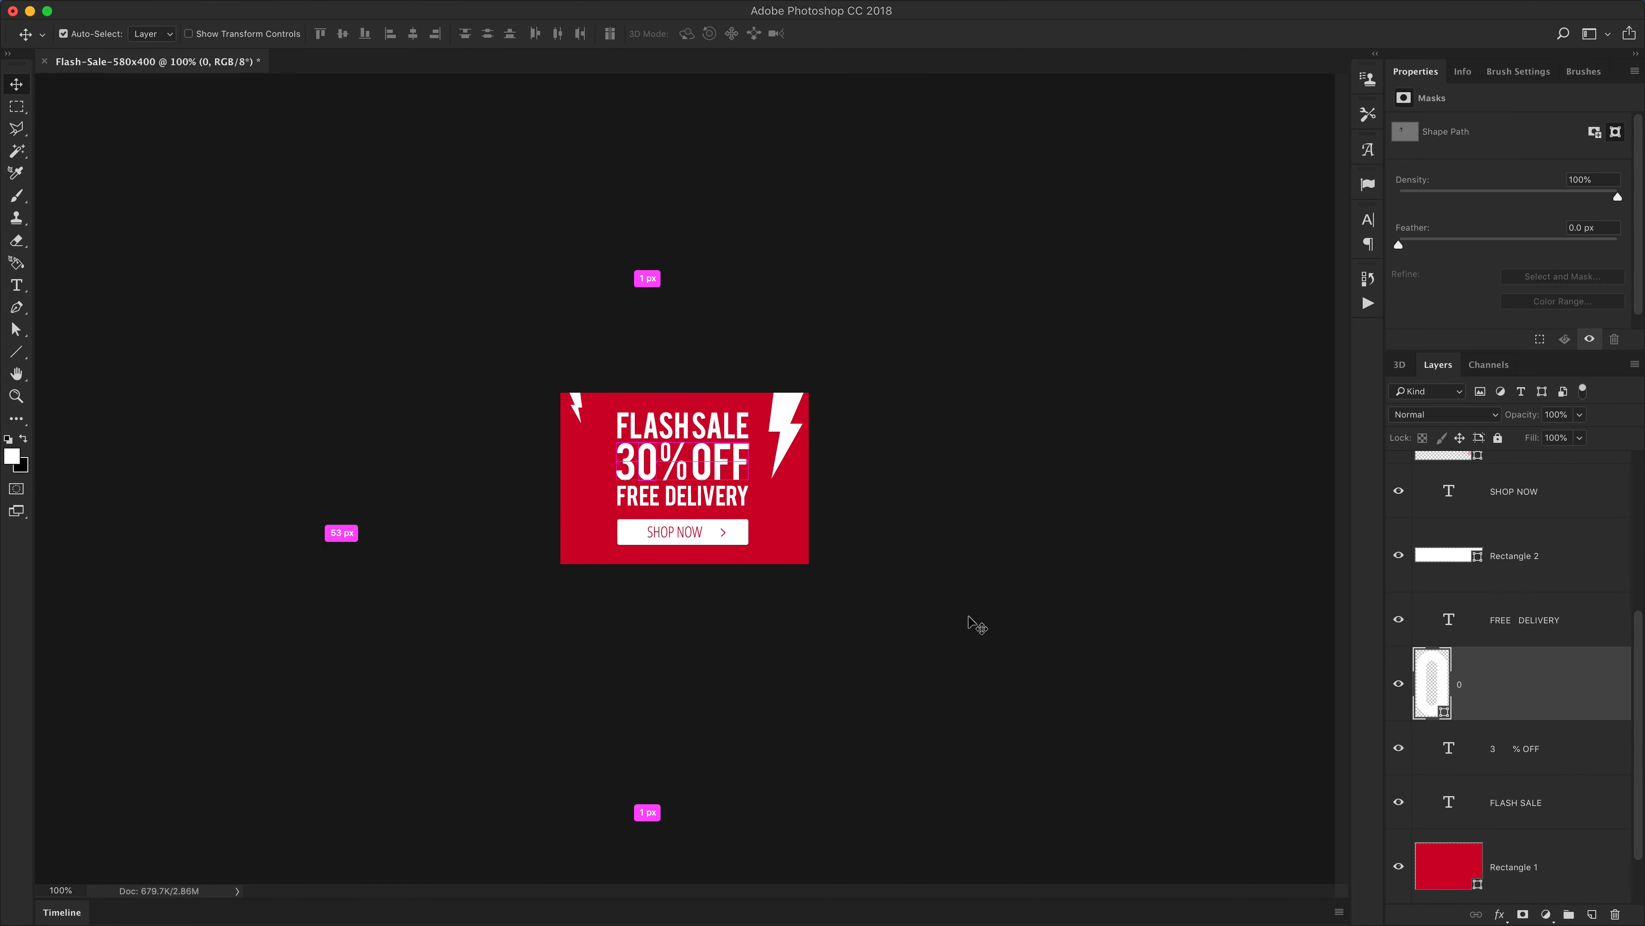
{"action": "key", "text": "super+0"}
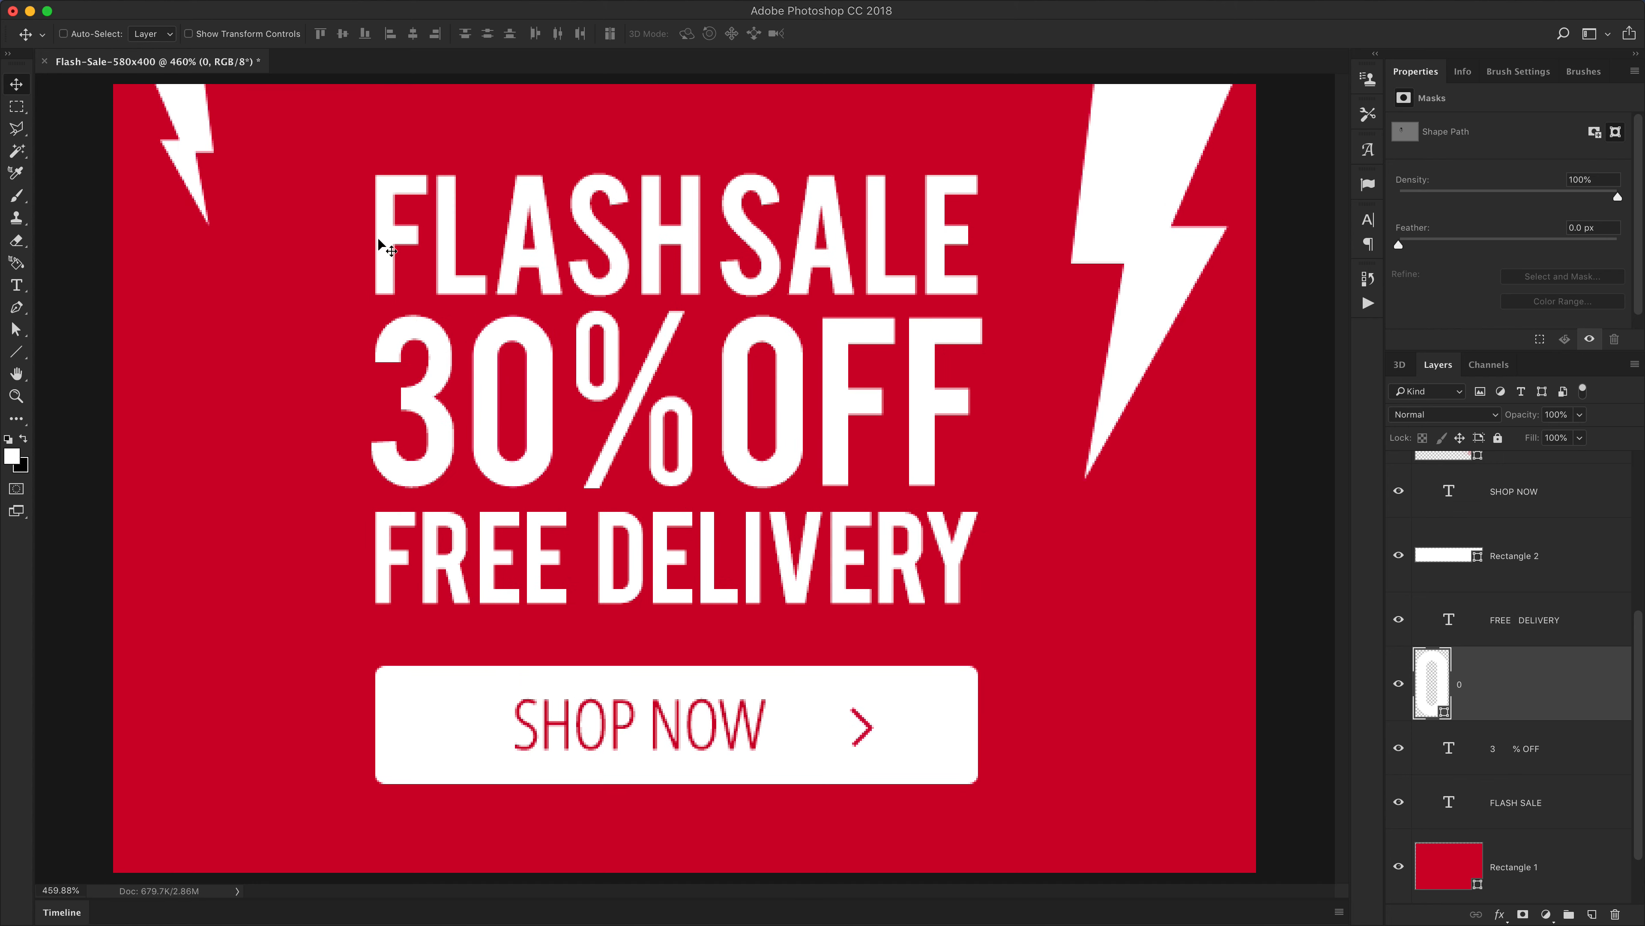
Select the bolt and 0 shape outlines with the Path Selection Tool
{"action": "key", "text": "a"}
{"action": "left_click", "coordinate": [182, 117]}
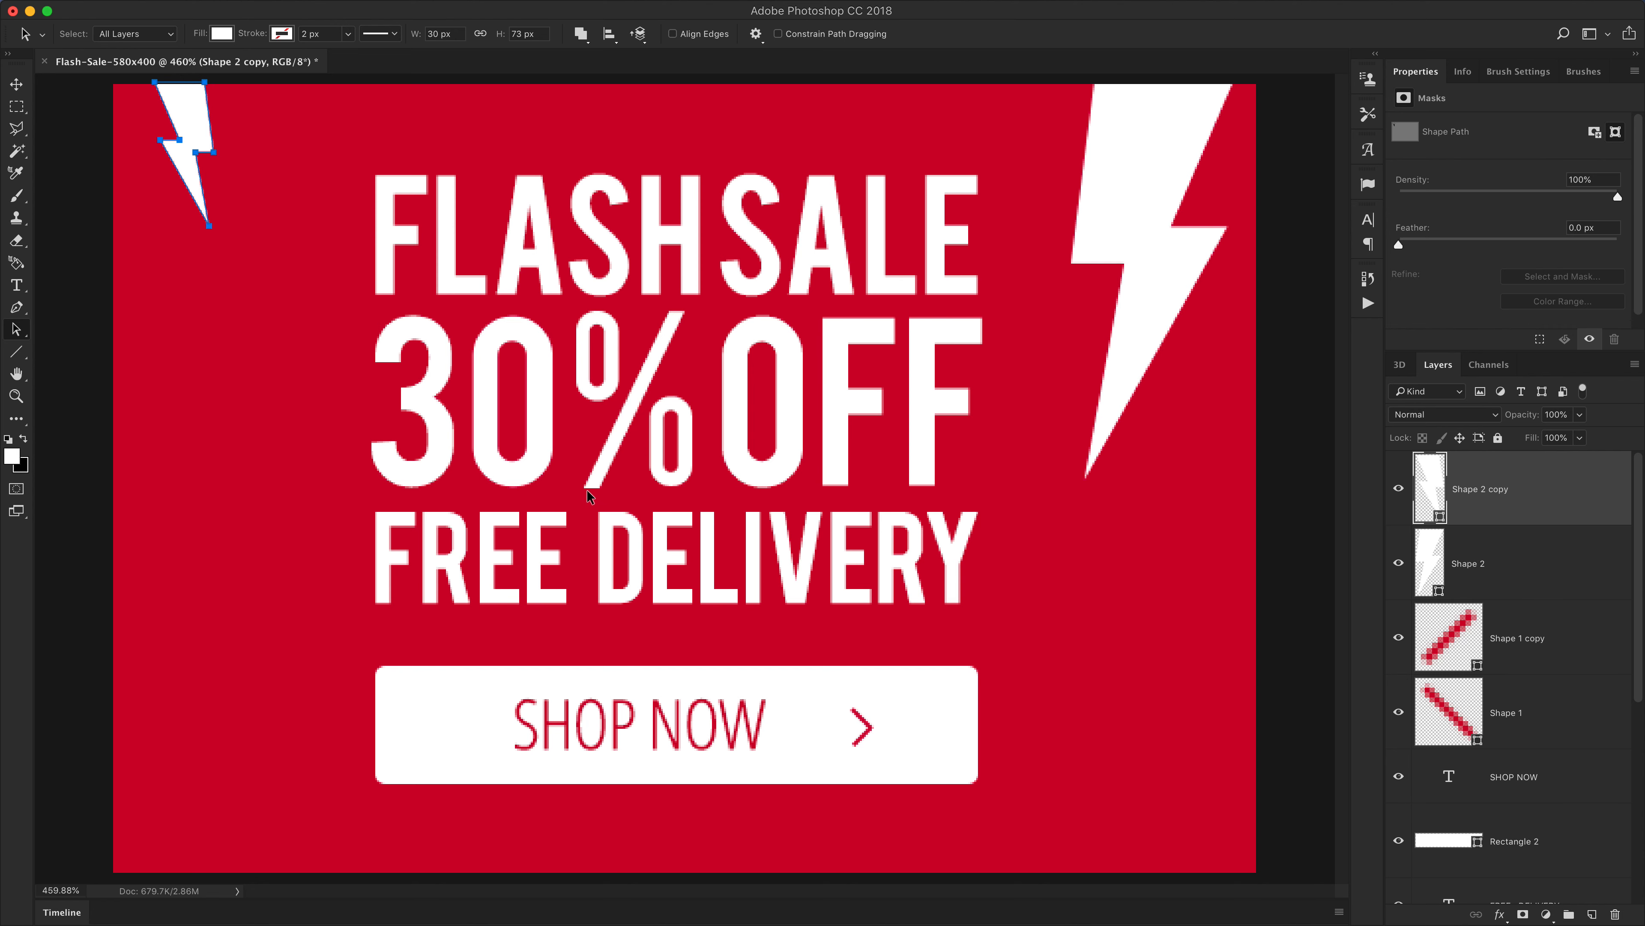
{"action": "key", "text": "v"}
{"action": "scroll", "coordinate": [1509, 759], "scroll_direction": "down", "scroll_amount": 10}
{"action": "left_click", "coordinate": [1474, 611]}
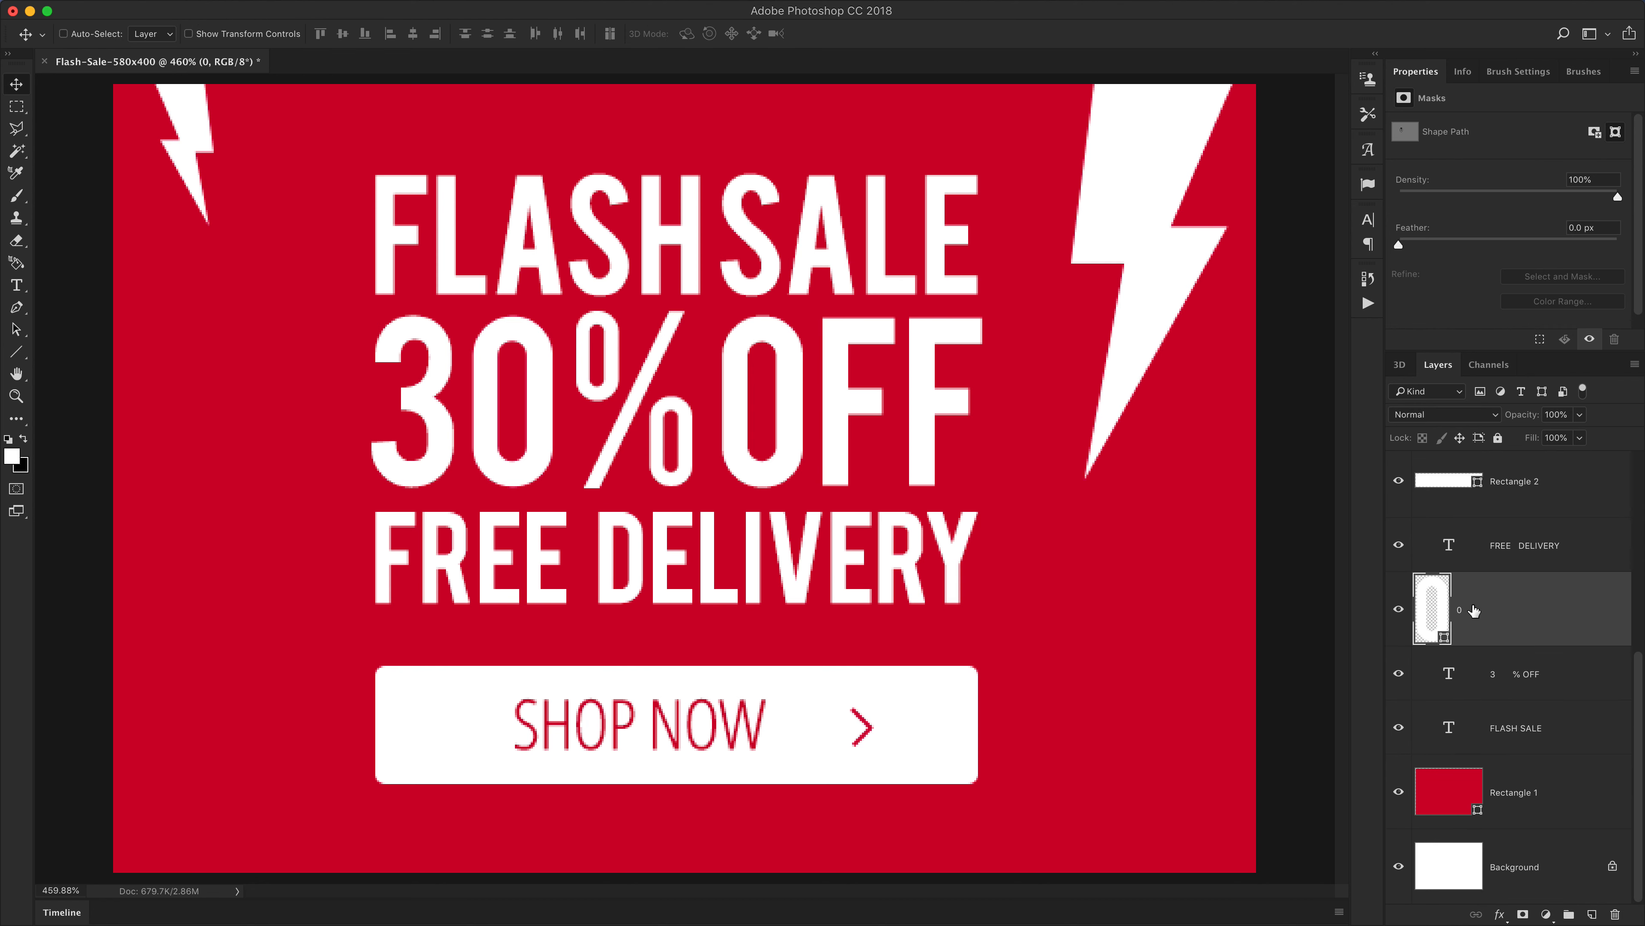
{"action": "key", "text": "a"}
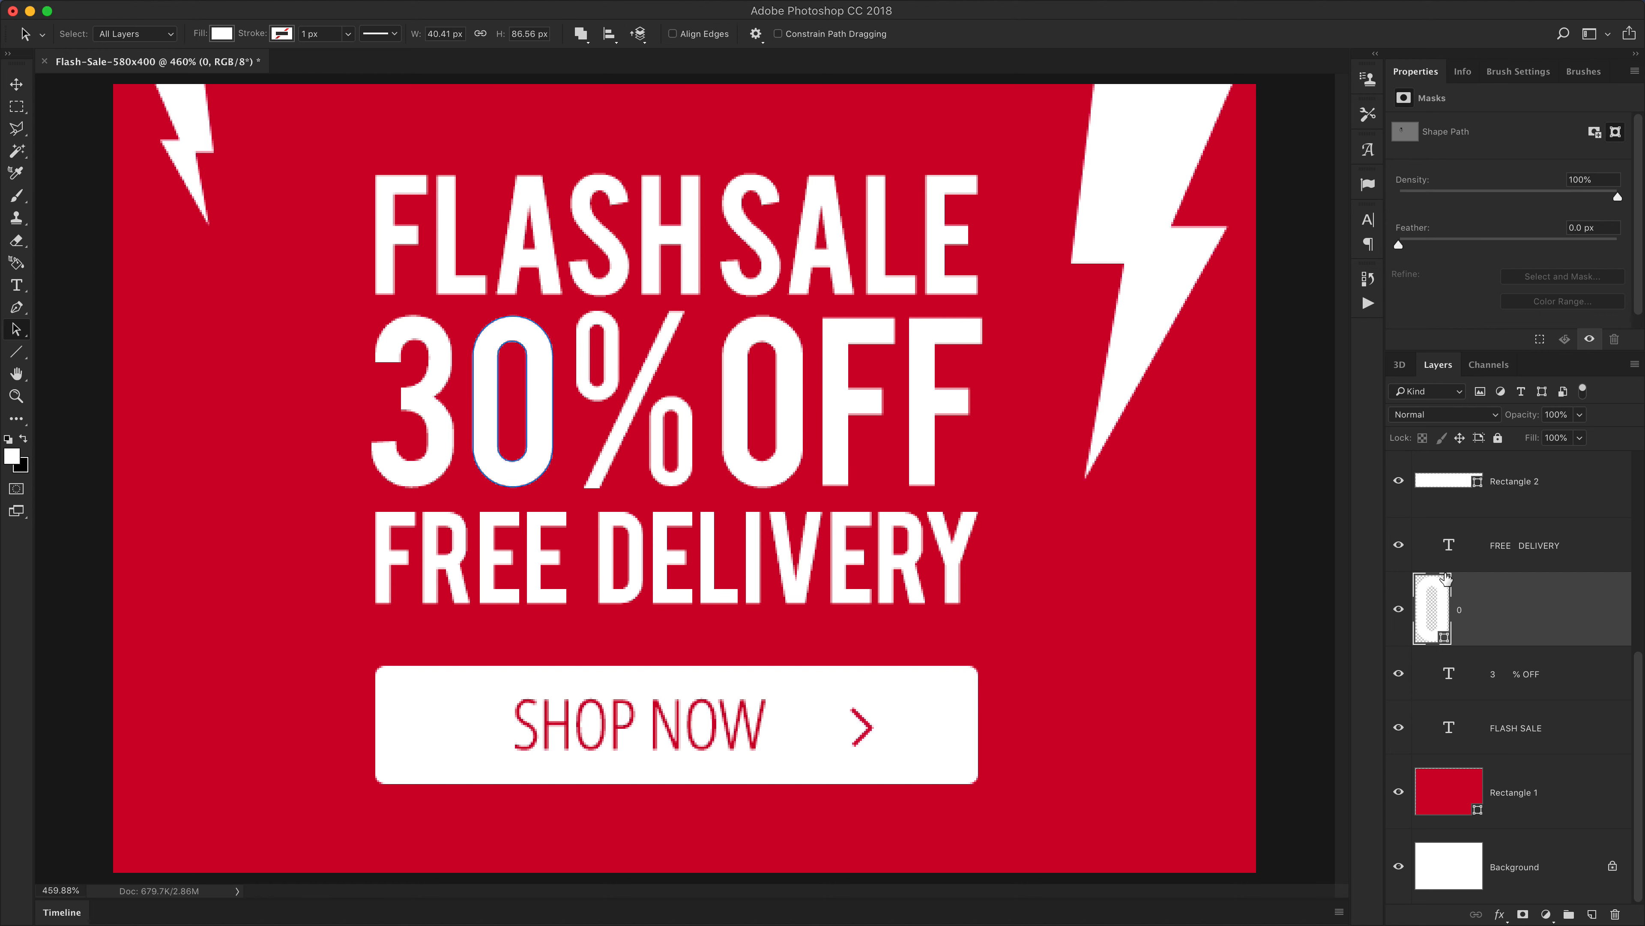
{"action": "left_click", "coordinate": [189, 120]}
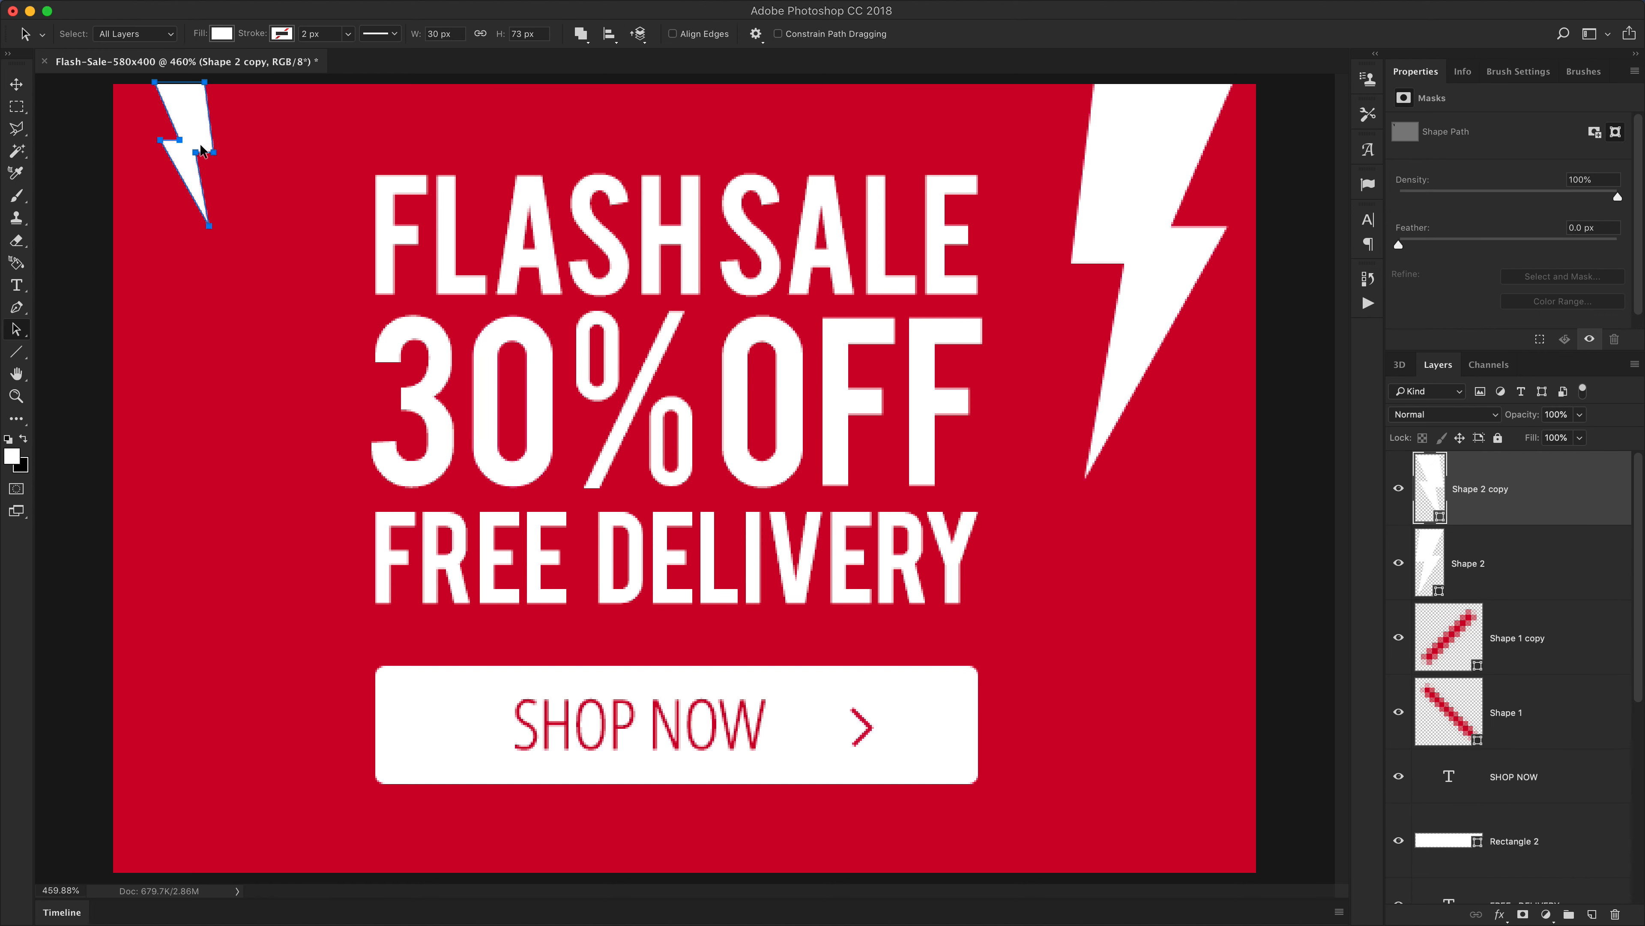
{"action": "left_click", "coordinate": [14, 331]}
{"action": "left_click", "coordinate": [102, 334]}
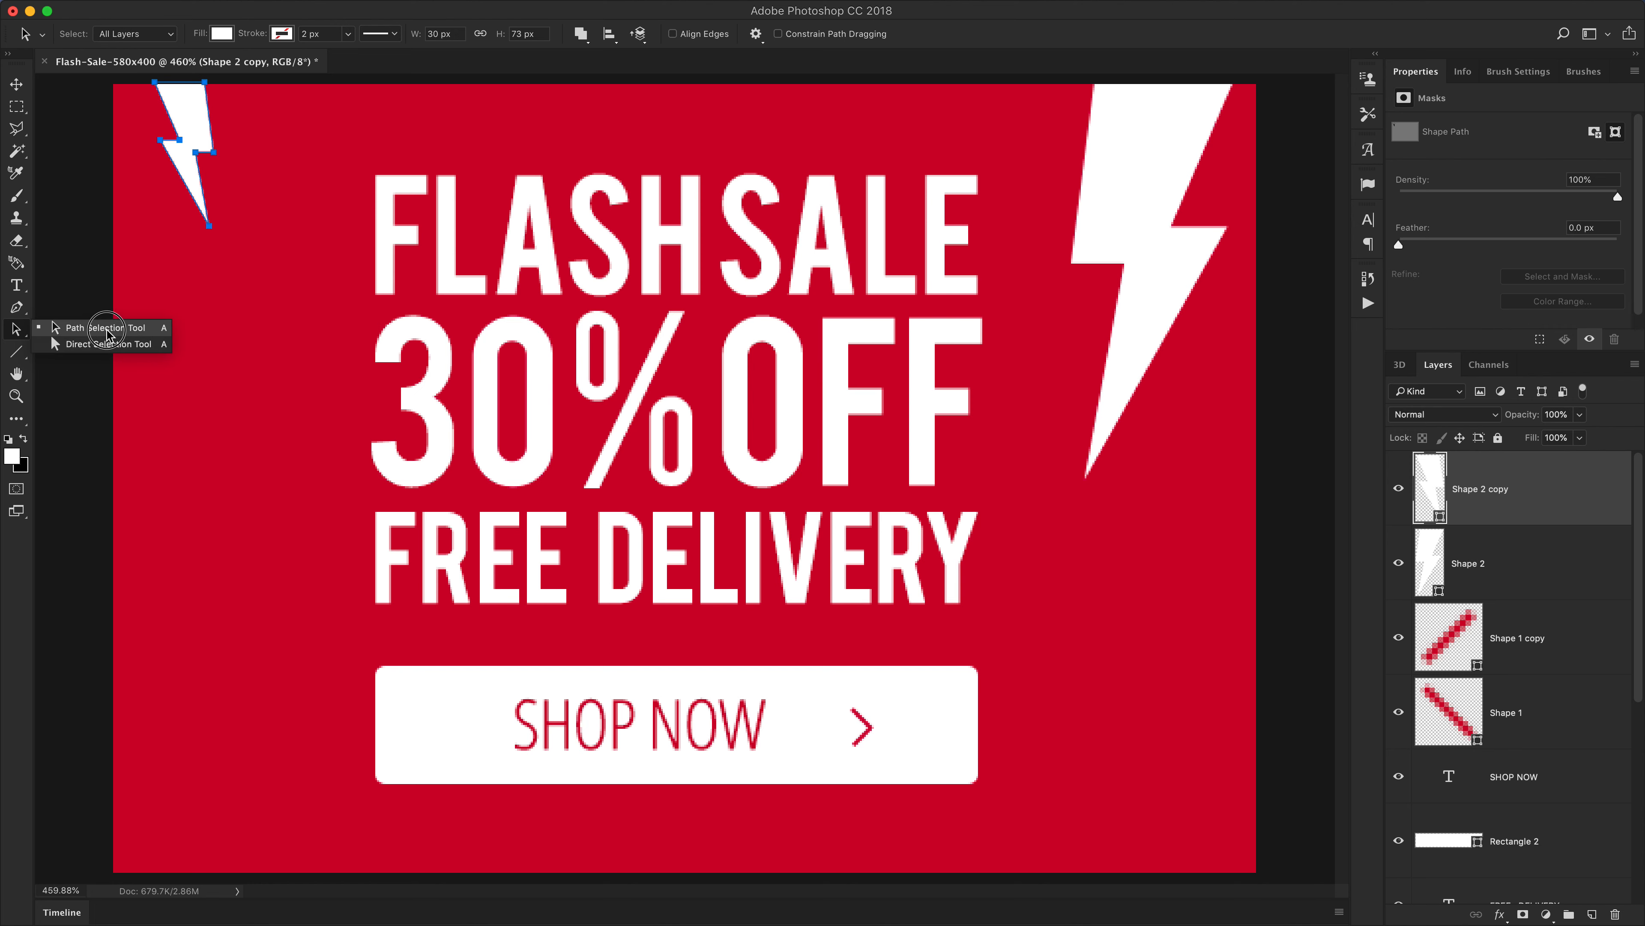
{"action": "left_click", "coordinate": [139, 329]}
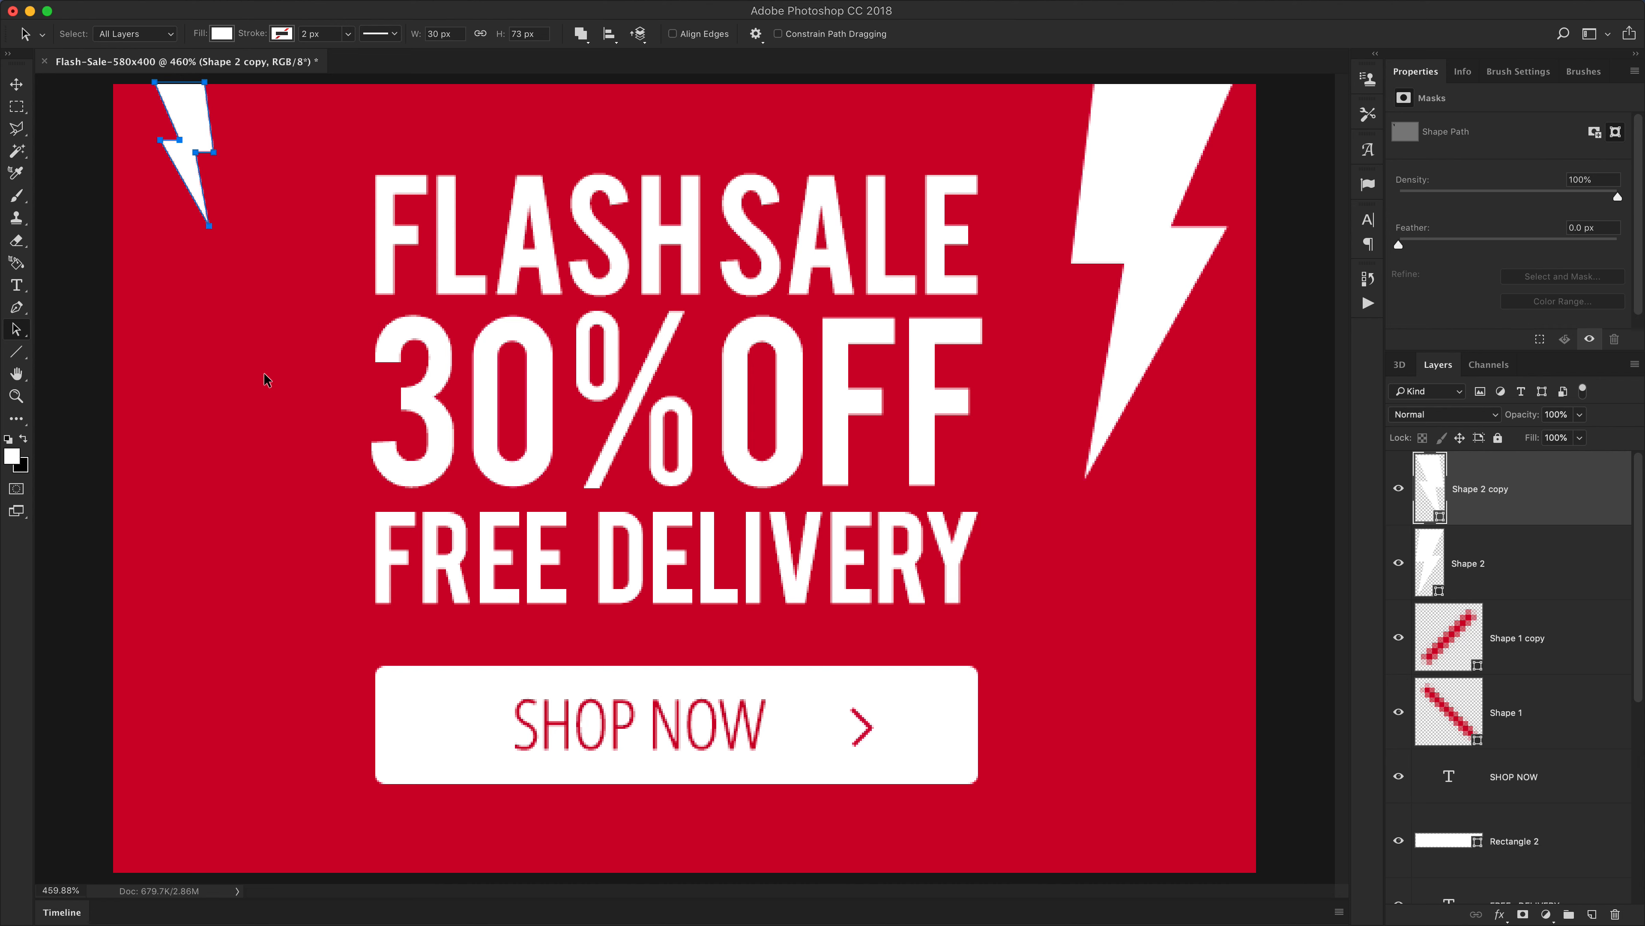
{"action": "key", "text": "shift+a"}
{"action": "key", "text": "shift+a"}
{"action": "key", "text": "shift+a"}
{"action": "key", "text": "shift+a"}
{"action": "key", "text": "shift+a"}
{"action": "key", "text": "shift+a"}
{"action": "key", "text": "shift+a"}
{"action": "key", "text": "shift+a"}
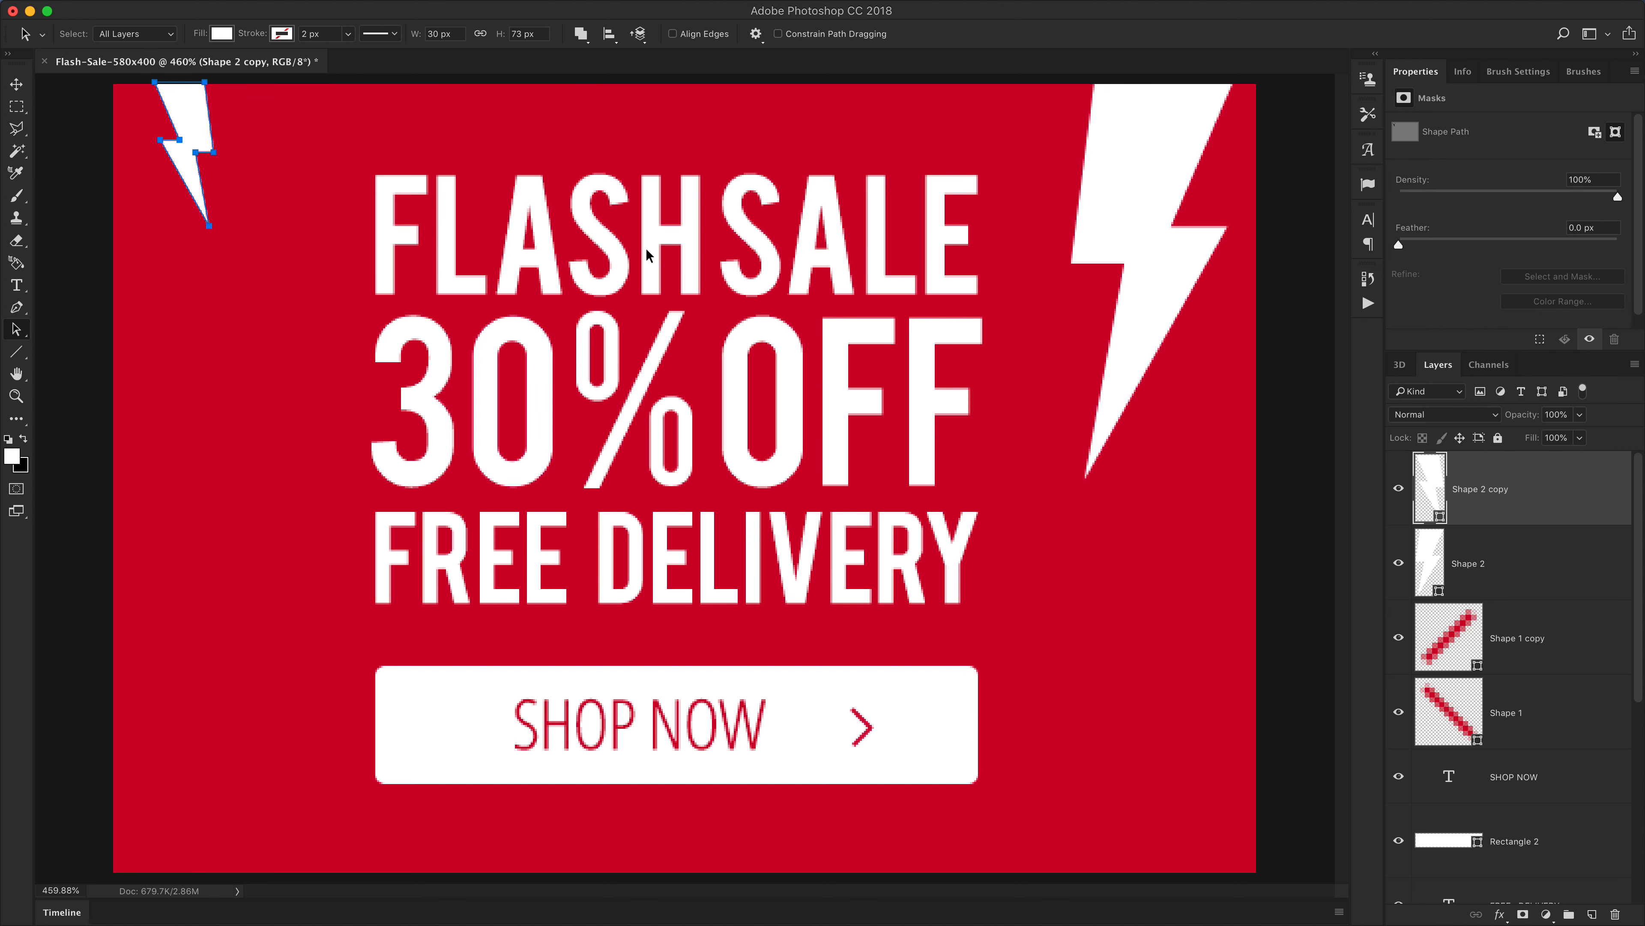
{"action": "scroll", "coordinate": [1538, 774], "scroll_direction": "down", "scroll_amount": 1}
{"action": "scroll", "coordinate": [1537, 773], "scroll_direction": "down", "scroll_amount": 5}
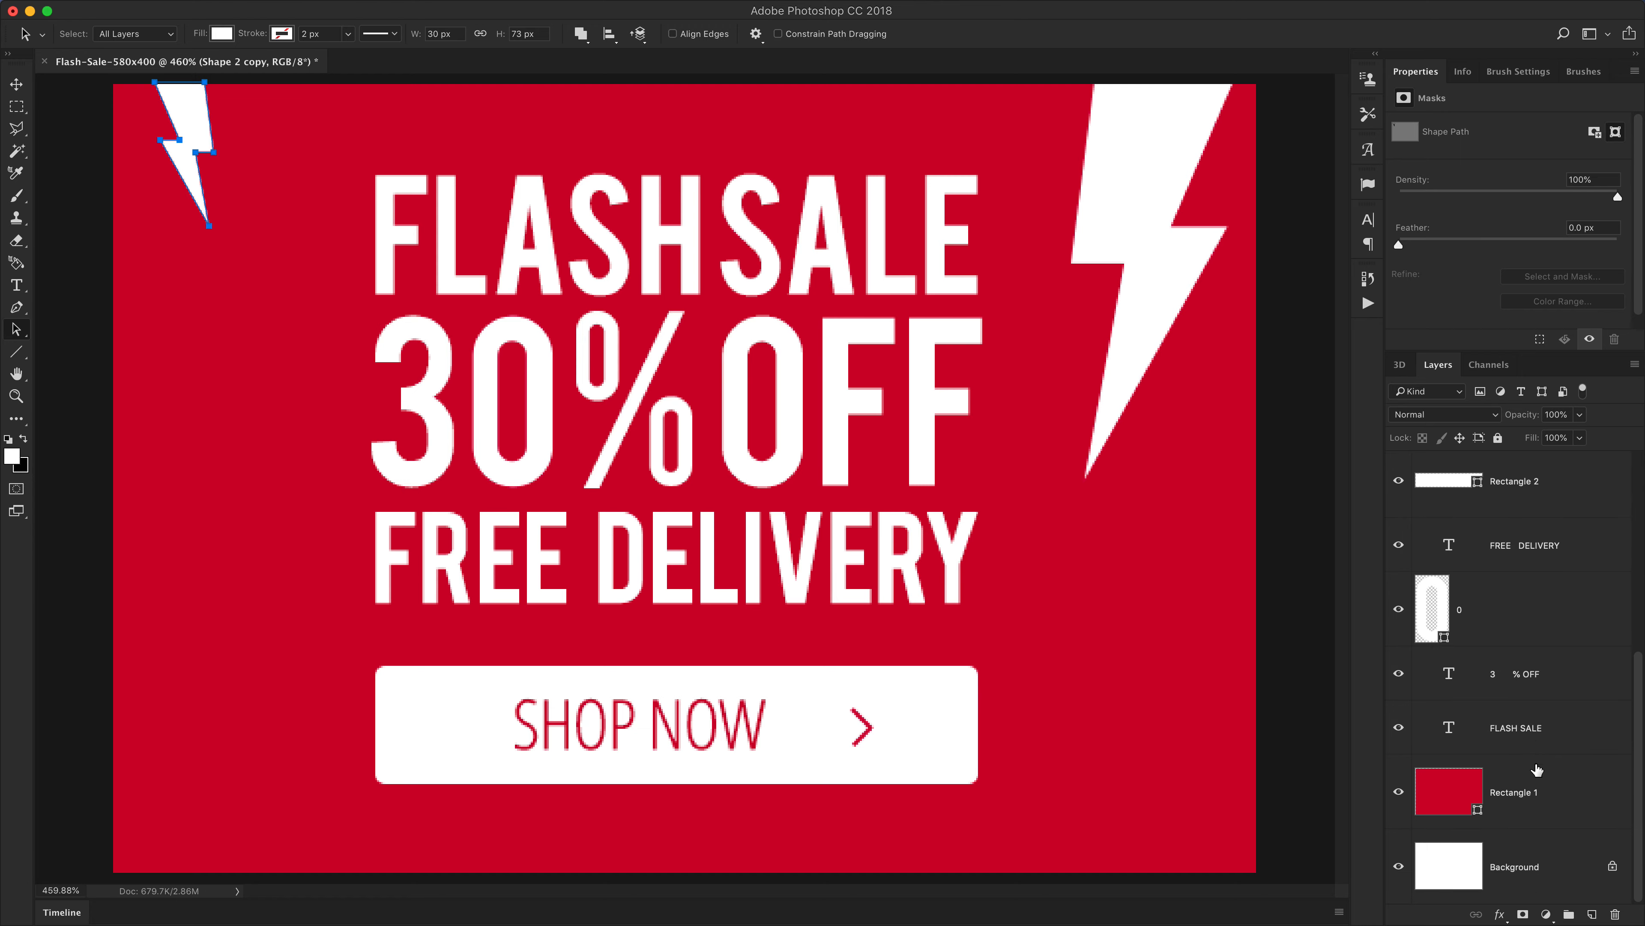
Paste the copied bolt outline into the 0 shape layer
{"action": "left_click", "coordinate": [1490, 610]}
{"action": "left_click_drag", "start_coordinate": [475, 386], "coordinate": [553, 464]}
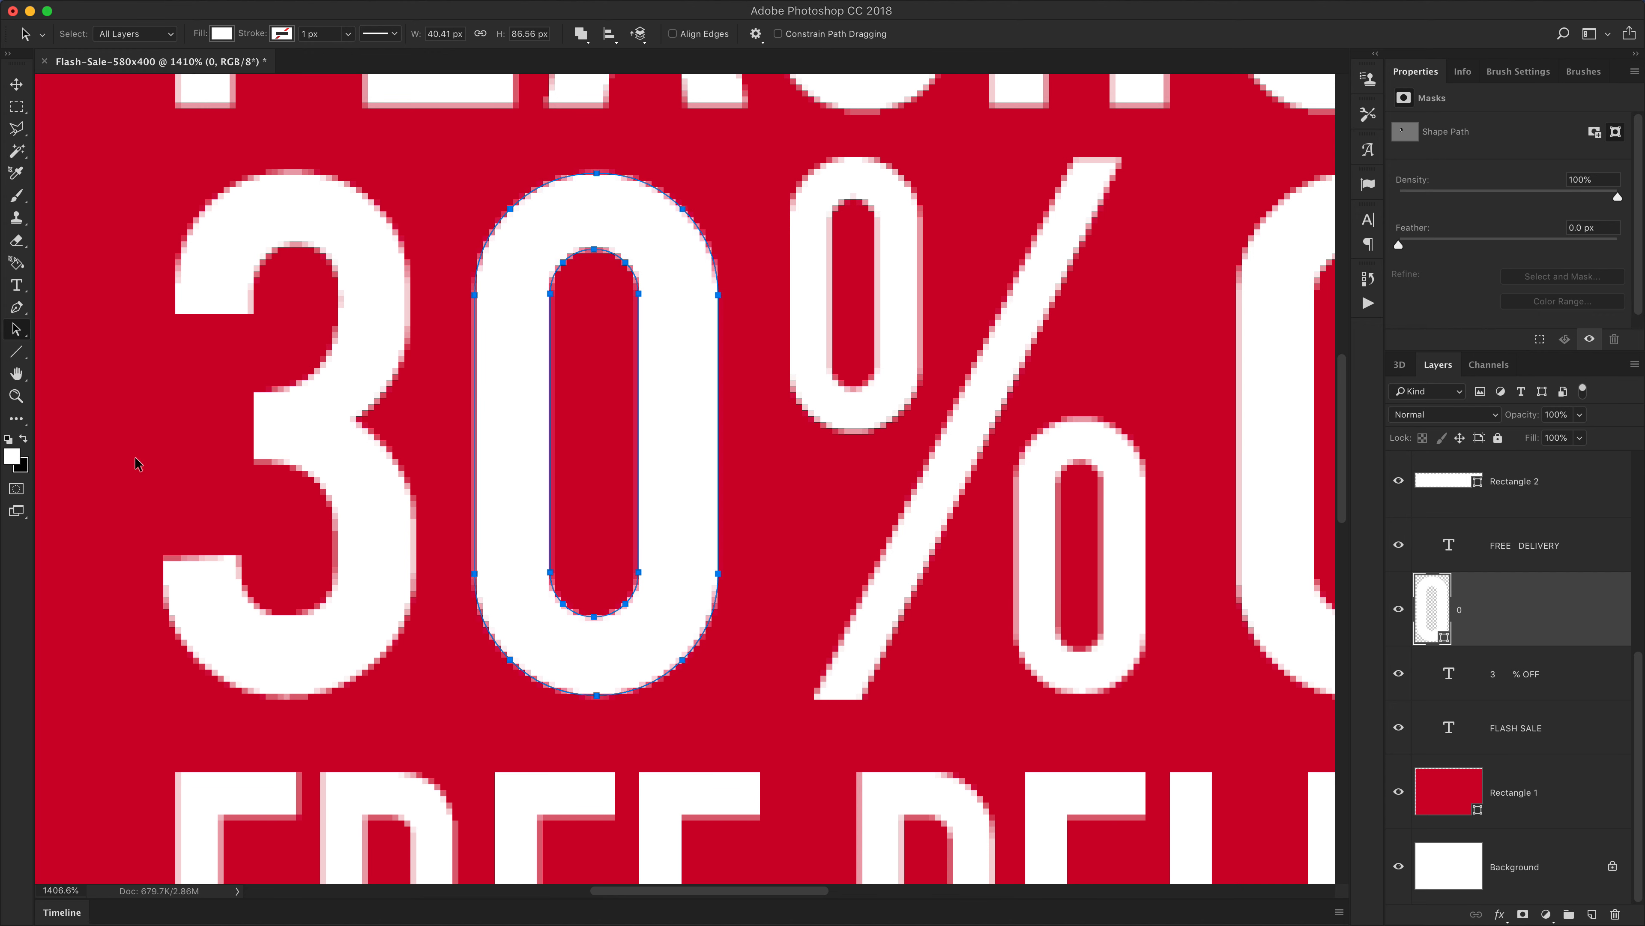
{"action": "left_click", "coordinate": [512, 356]}
{"action": "key", "text": "super+v"}
{"action": "key", "text": "super+1"}
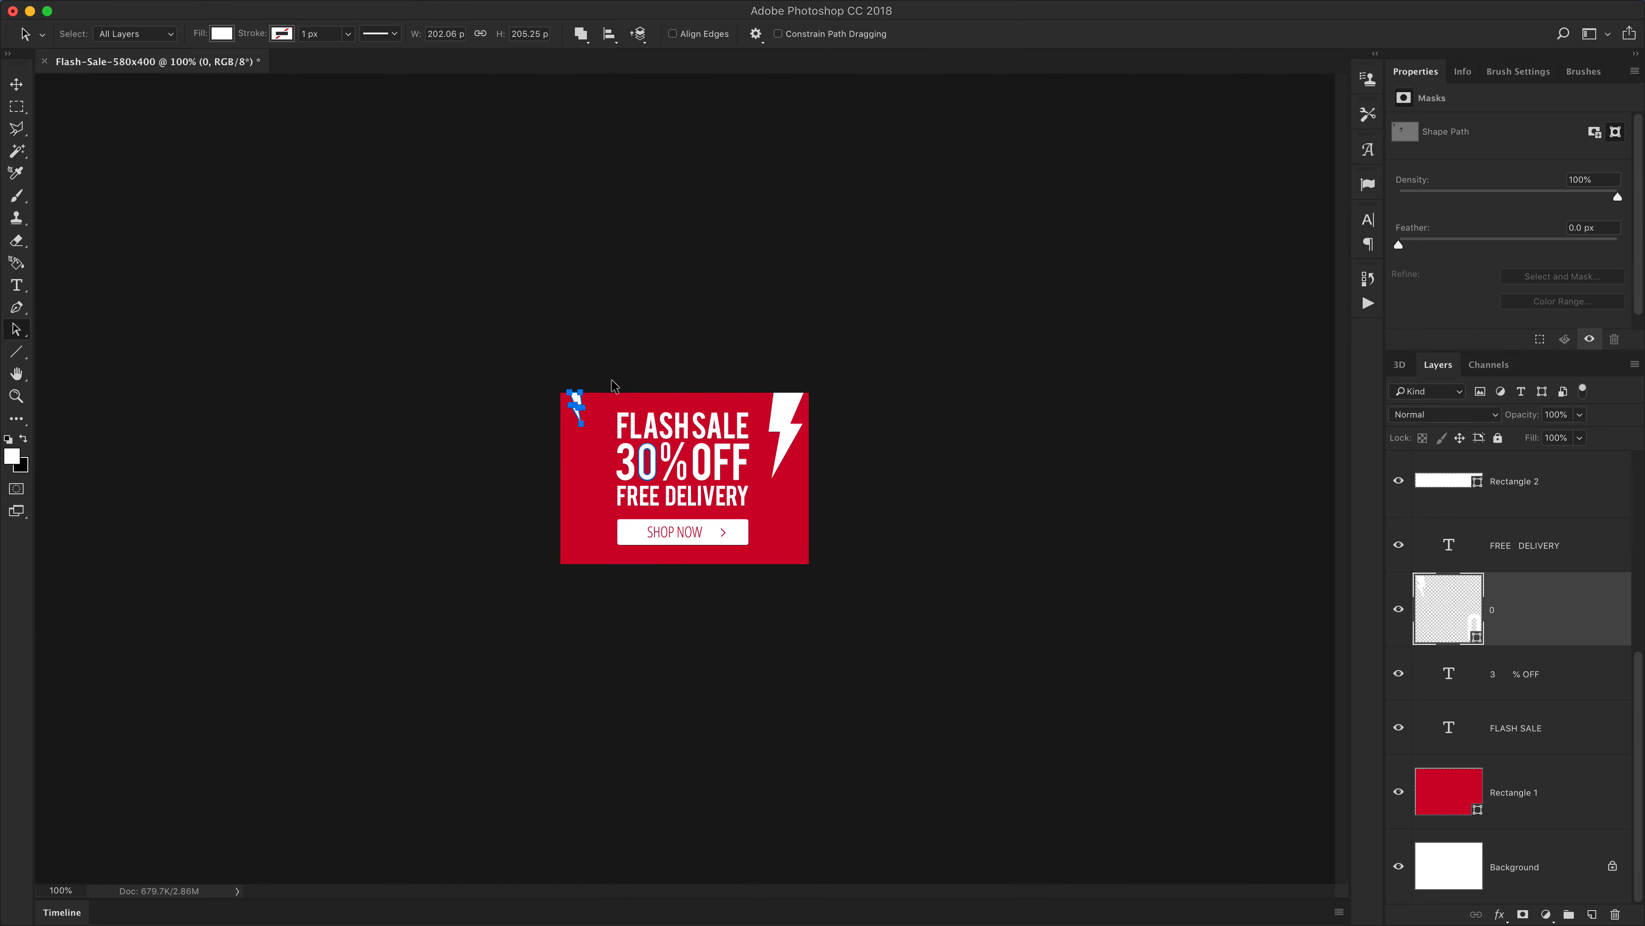
{"action": "key", "text": "super+0"}
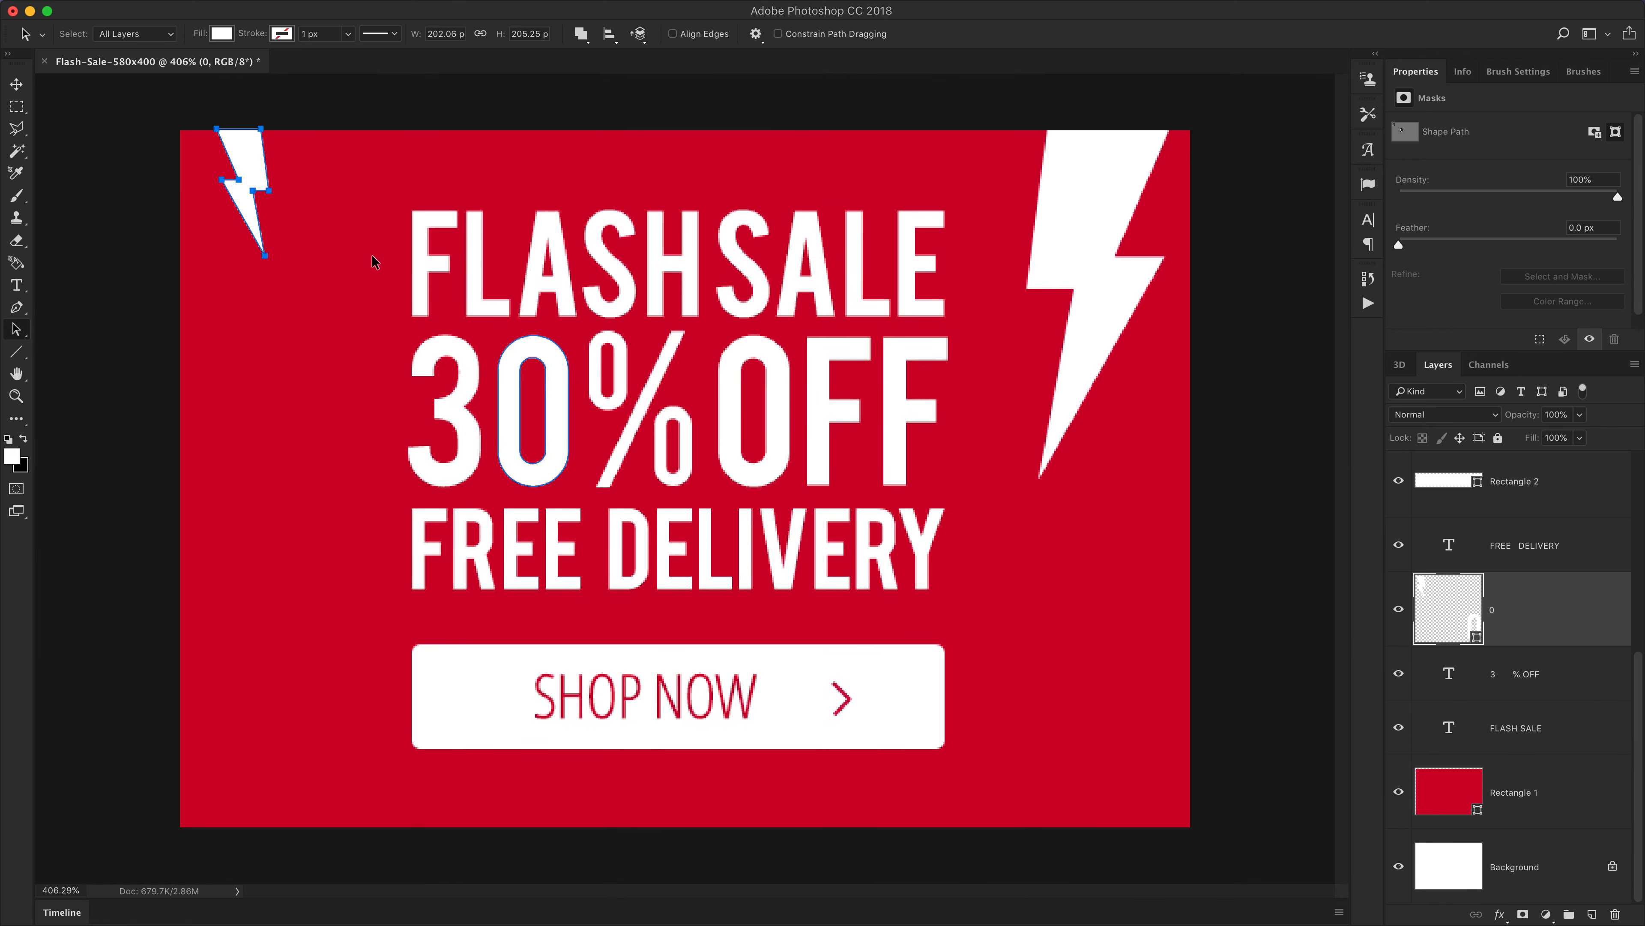
Move the pasted bolt over the 0, scale it to fit inside the digit and flip it horizontally
{"action": "left_click_drag", "start_coordinate": [257, 159], "coordinate": [613, 426]}
{"action": "key", "text": "super+t"}
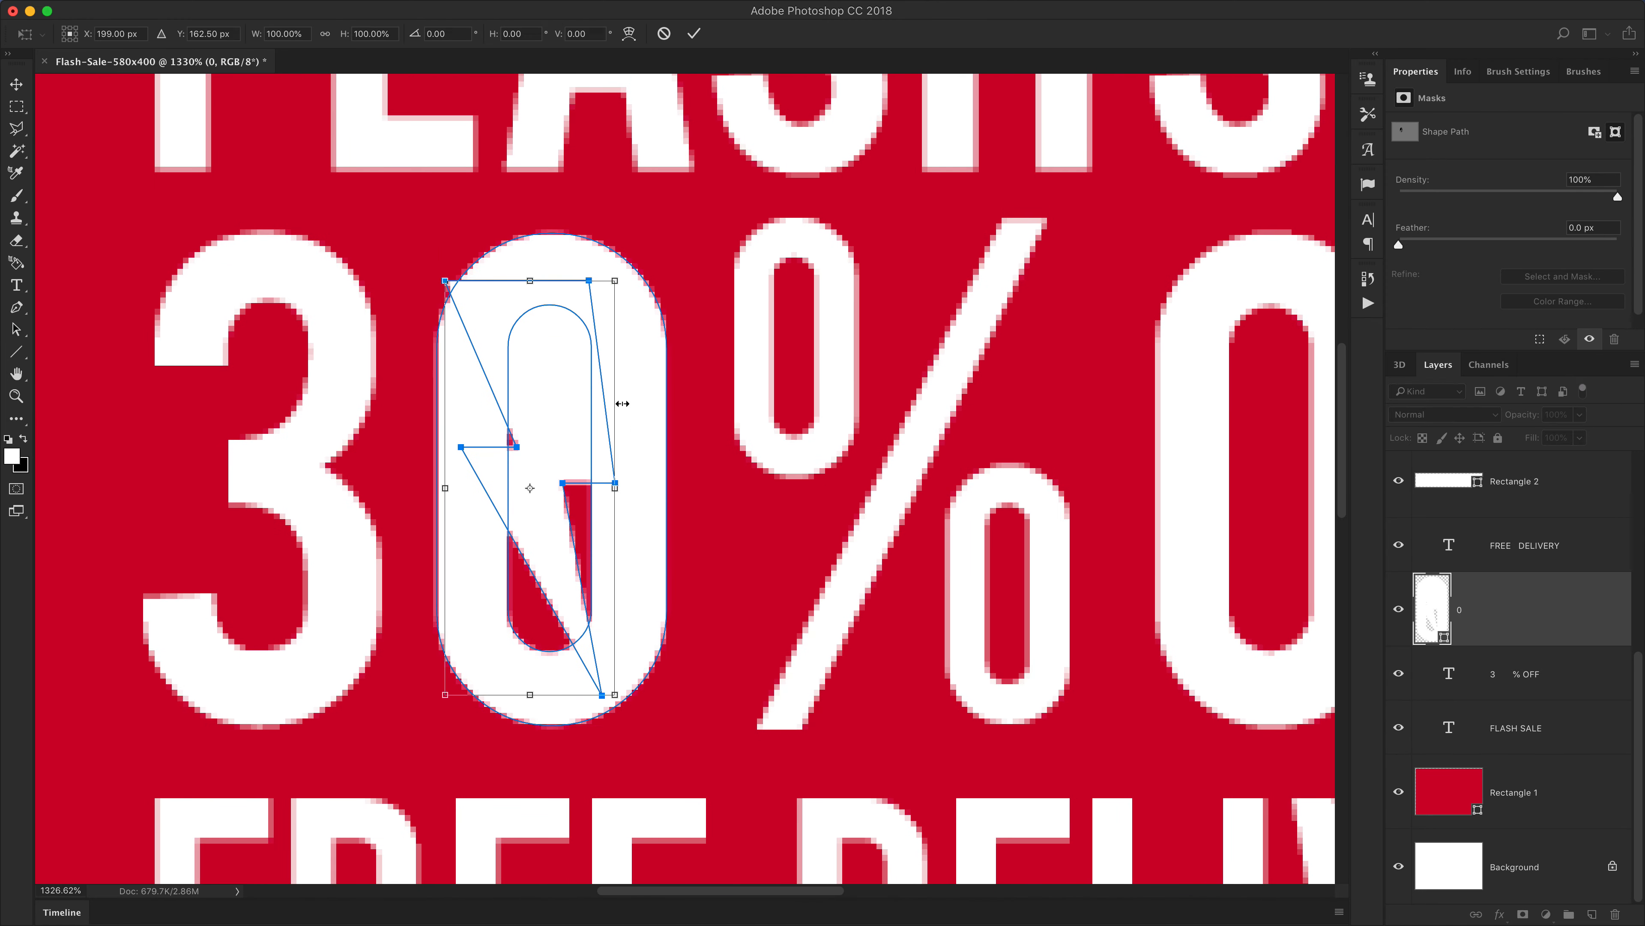
{"action": "left_click_drag", "start_coordinate": [614, 281], "coordinate": [591, 327]}
{"action": "right_click", "coordinate": [547, 368]}
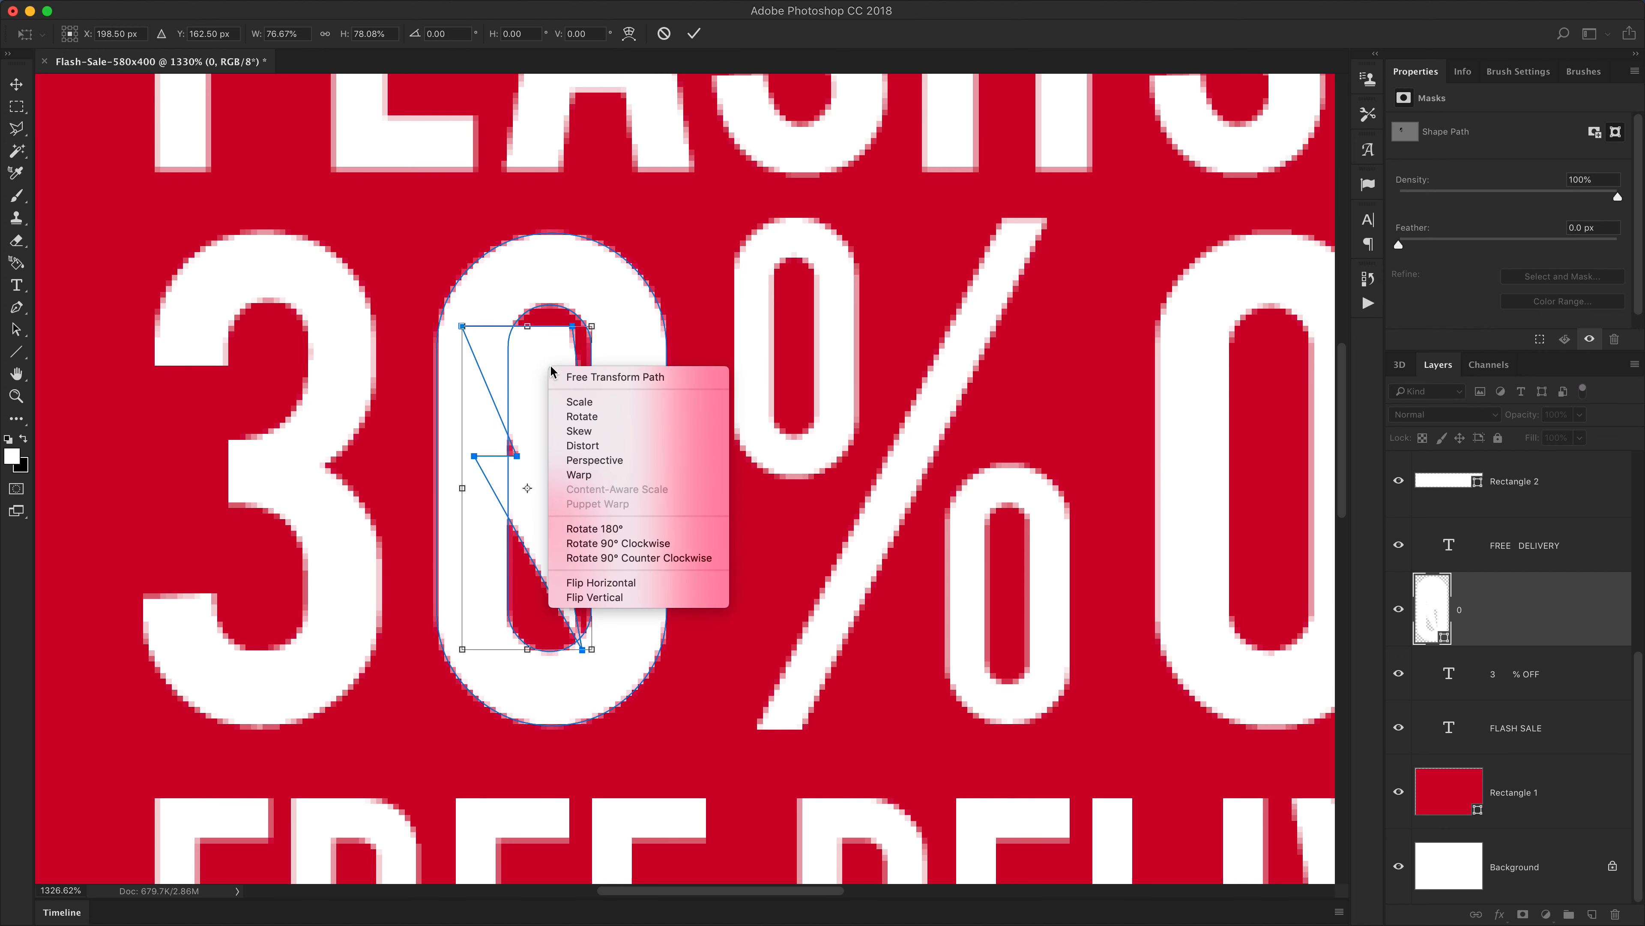
{"action": "left_click", "coordinate": [625, 576]}
{"action": "left_click_drag", "start_coordinate": [543, 481], "coordinate": [577, 481]}
{"action": "left_click_drag", "start_coordinate": [624, 330], "coordinate": [638, 286]}
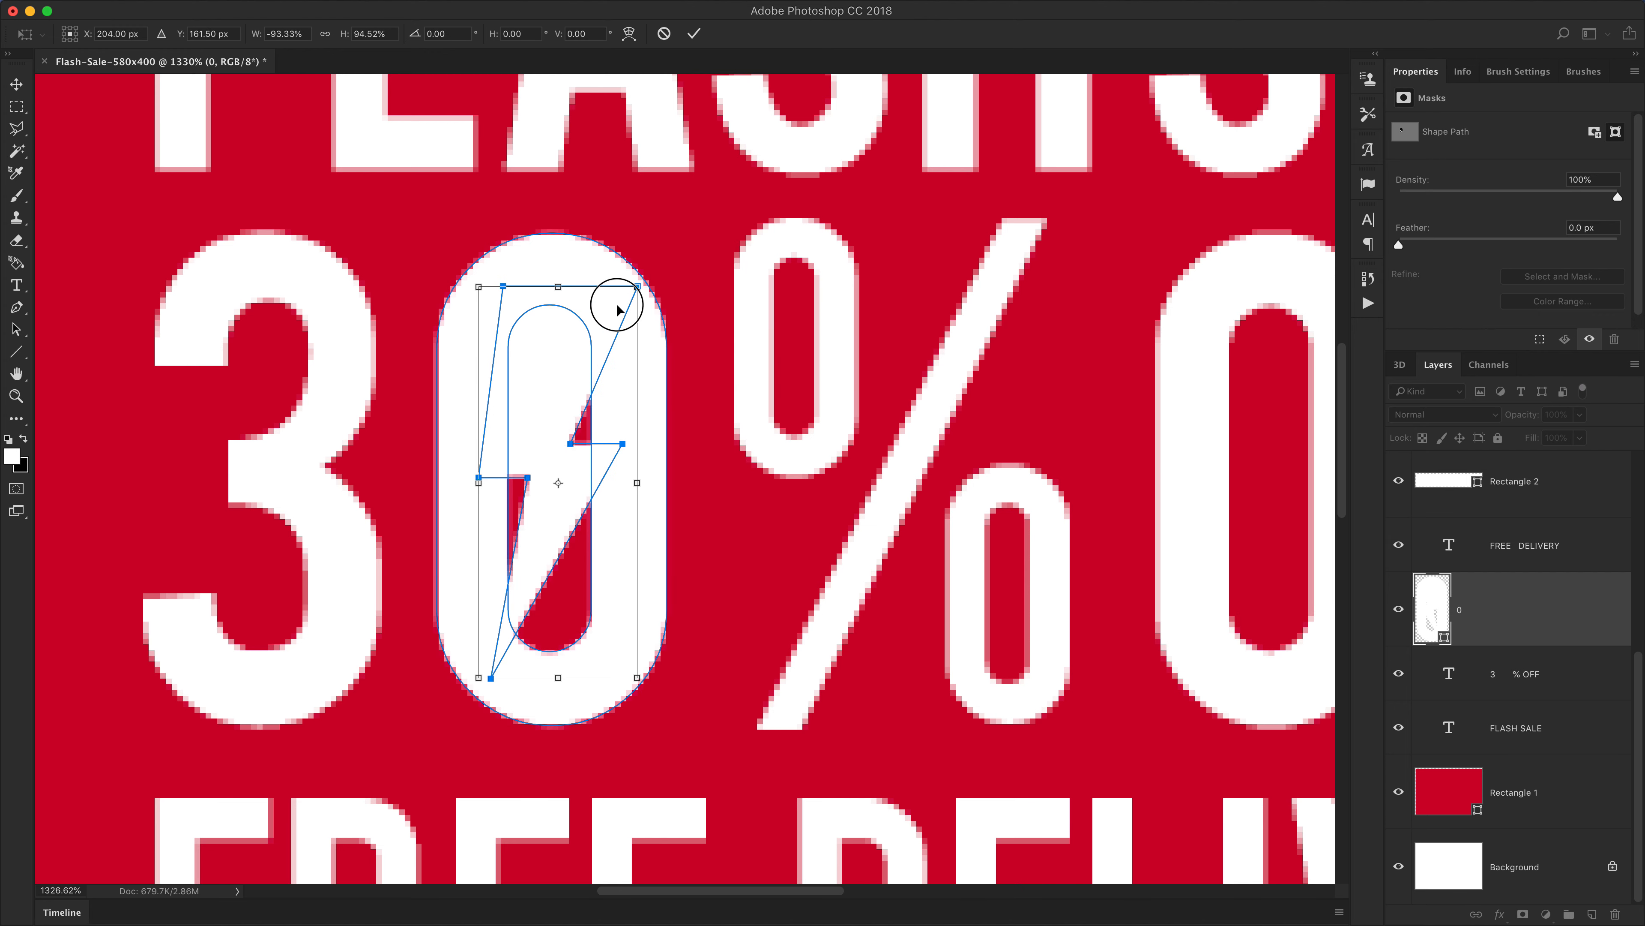
{"action": "key", "text": "Return"}
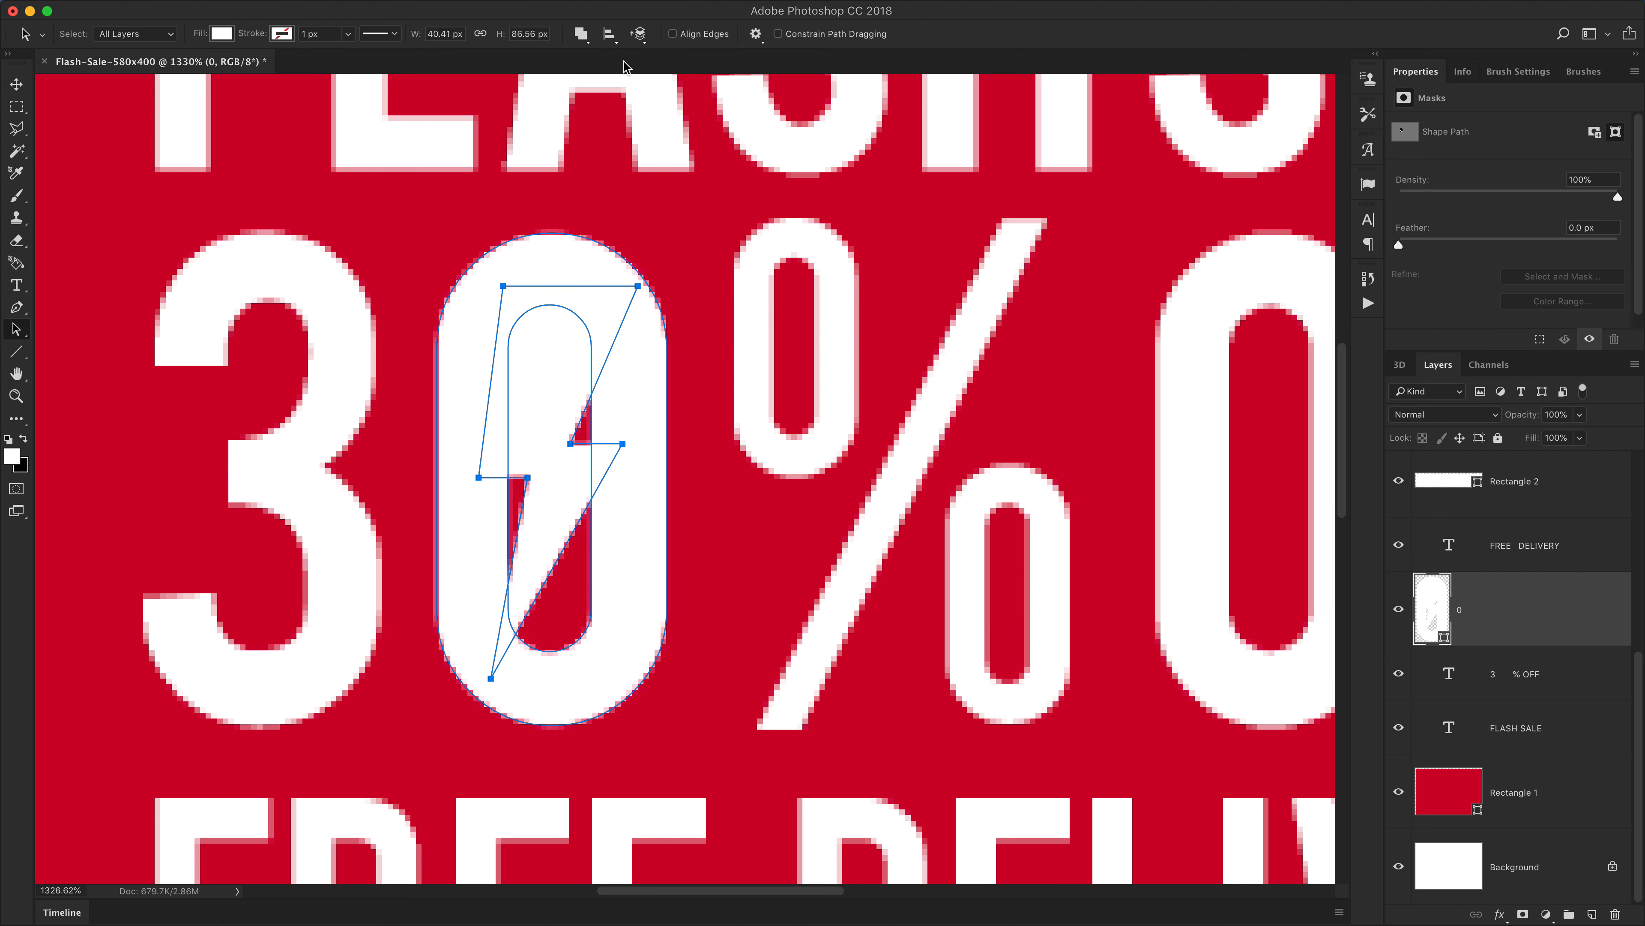
Set the bolt path to Subtract Front Shape so it cuts out of the 0
{"action": "left_click", "coordinate": [582, 34]}
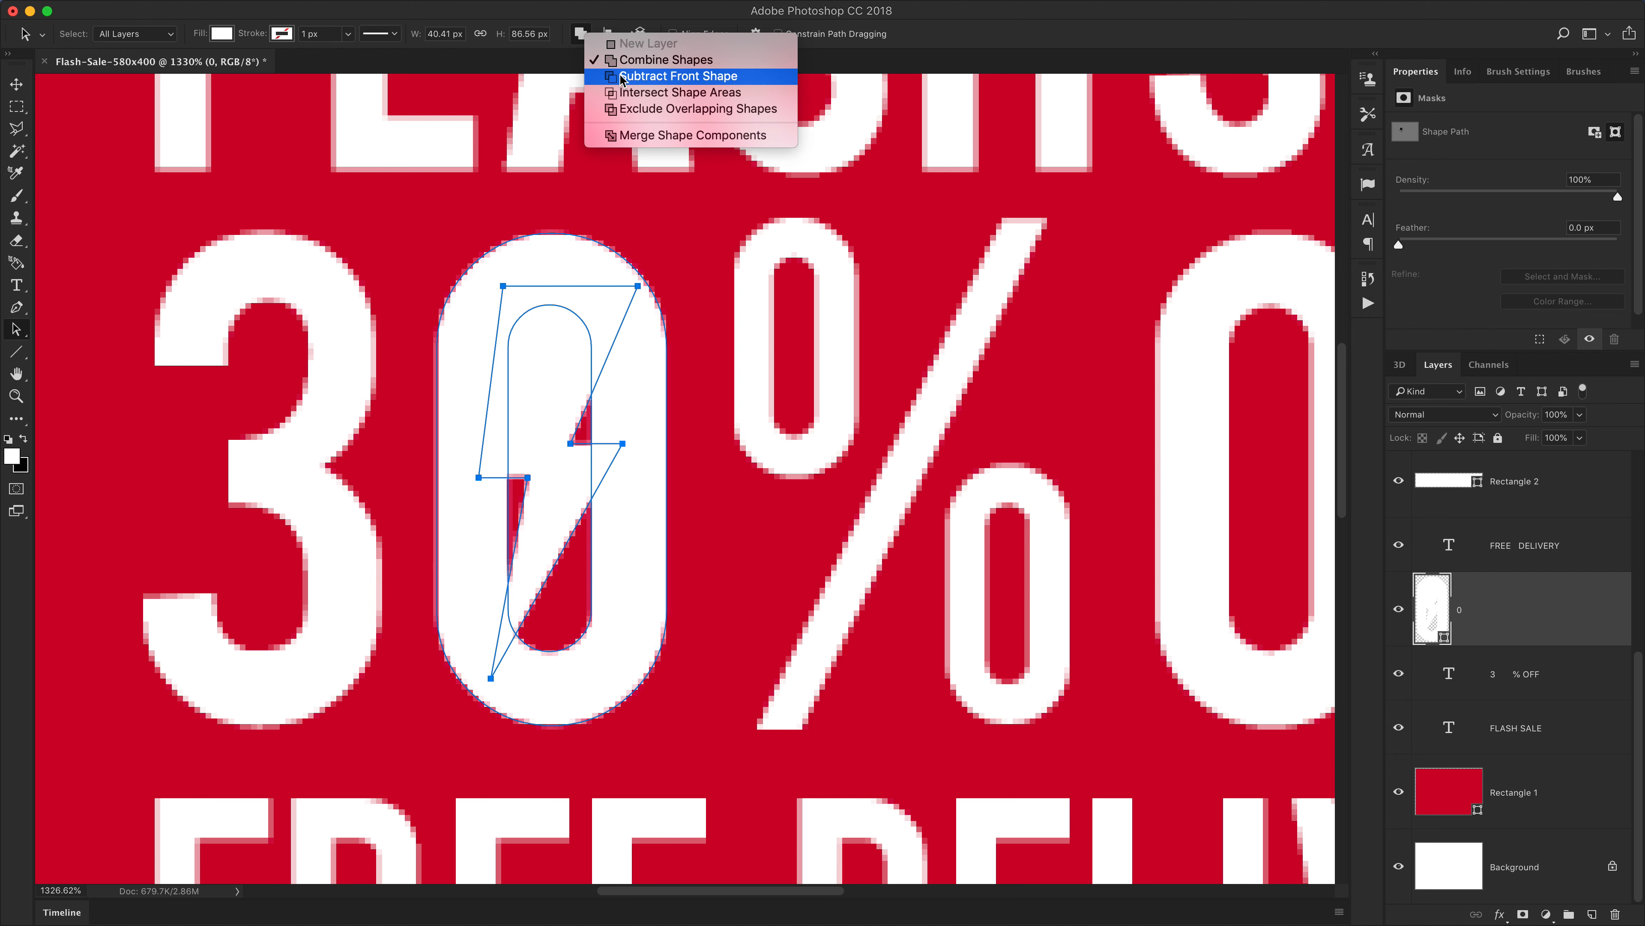
{"action": "left_click", "coordinate": [650, 78]}
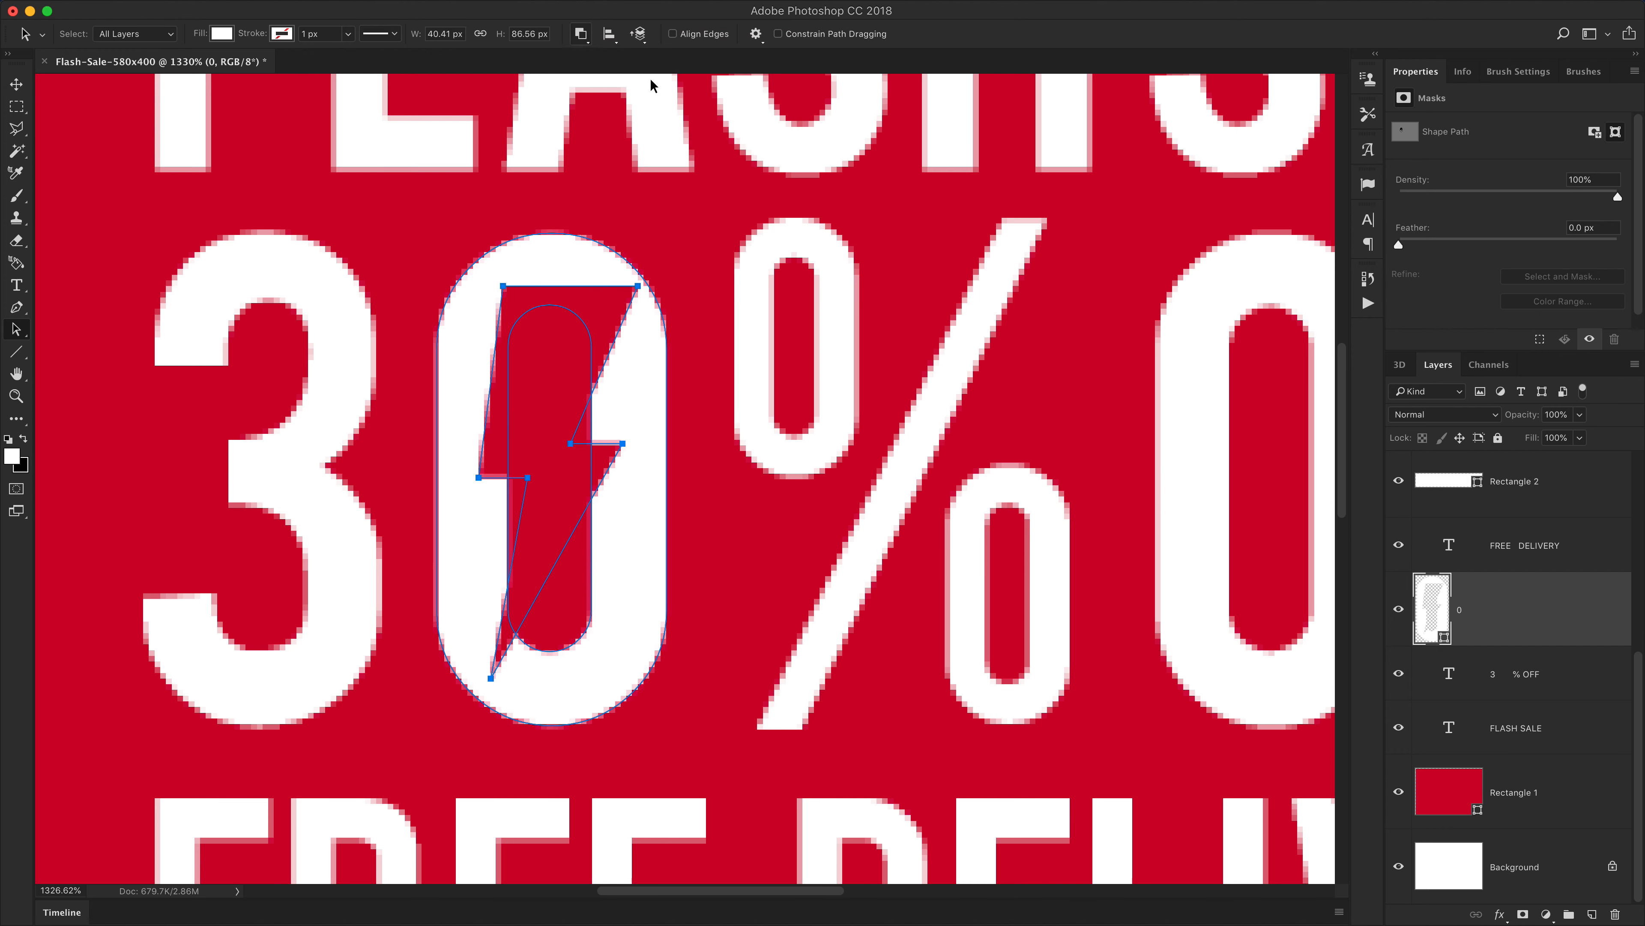
{"action": "left_click", "coordinate": [885, 207]}
Select all anchor points of the 0's inner counter and delete them, leaving only the bolt cutout
{"action": "scroll", "coordinate": [637, 549], "scroll_direction": "down", "scroll_amount": 2}
{"action": "scroll", "coordinate": [637, 549], "scroll_direction": "left", "scroll_amount": 3}
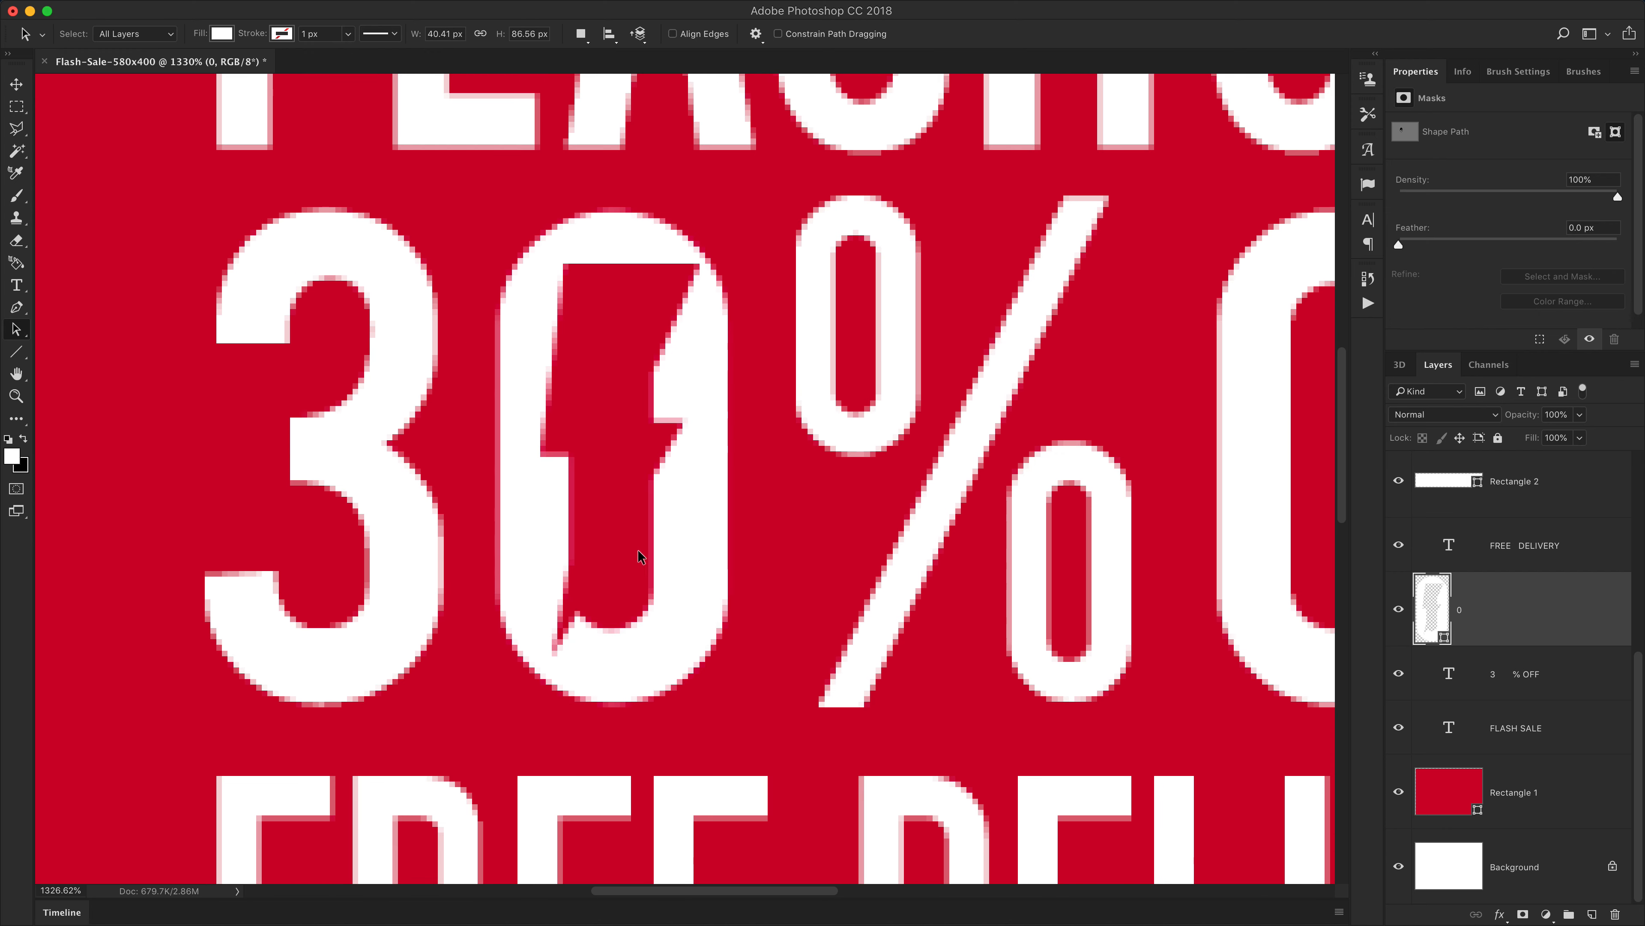
{"action": "left_click", "coordinate": [722, 536]}
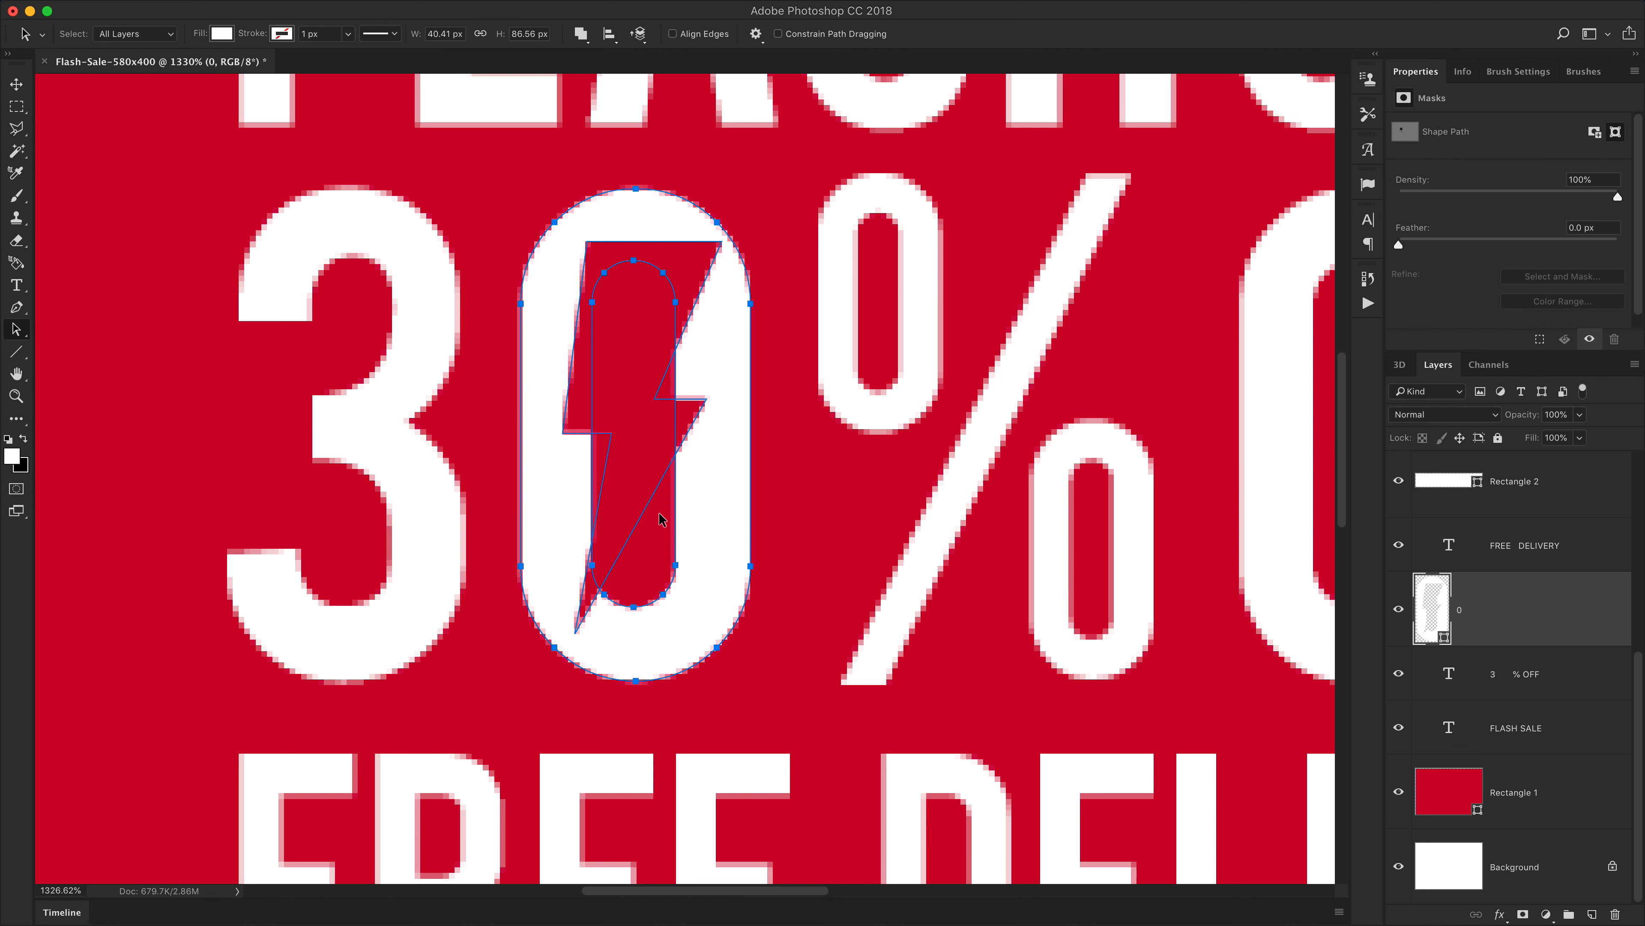
{"action": "left_click", "coordinate": [649, 503]}
{"action": "key", "text": "shift+a"}
{"action": "left_click", "coordinate": [676, 564]}
{"action": "left_click", "coordinate": [663, 594], "text": "shift"}
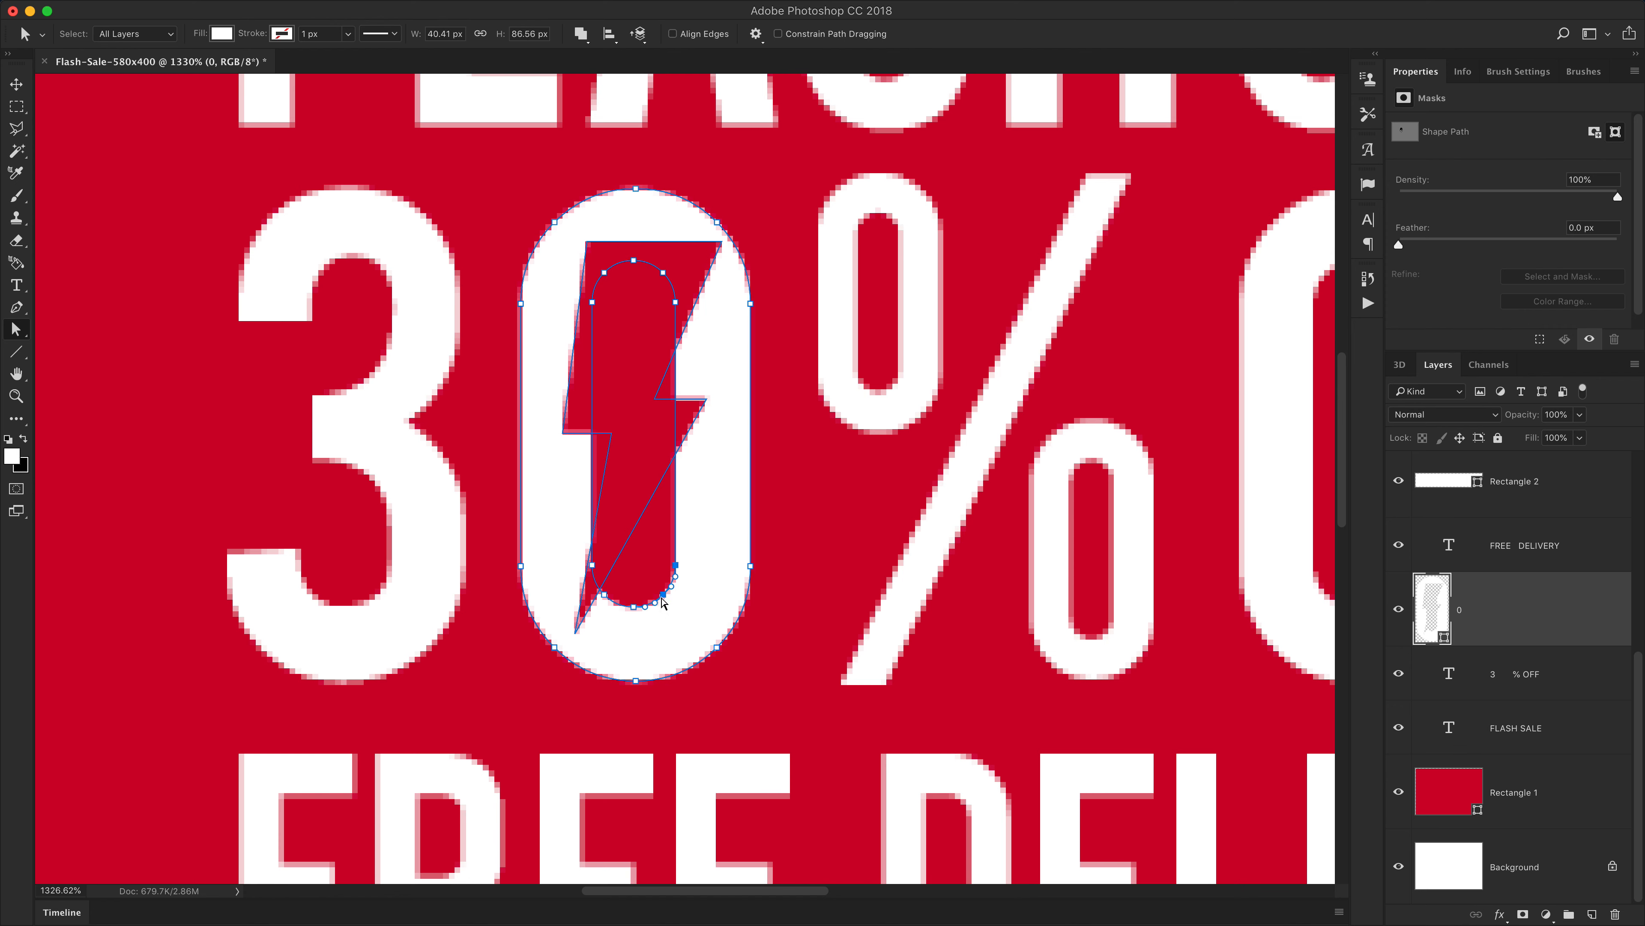
{"action": "left_click", "coordinate": [635, 607], "text": "shift"}
{"action": "left_click", "coordinate": [604, 595], "text": "shift"}
{"action": "left_click", "coordinate": [592, 566], "text": "shift"}
{"action": "left_click", "coordinate": [593, 302], "text": "shift"}
{"action": "left_click", "coordinate": [605, 272], "text": "shift"}
{"action": "left_click", "coordinate": [633, 261], "text": "shift"}
{"action": "left_click", "coordinate": [663, 272], "text": "shift"}
{"action": "key", "text": "BackSpace"}
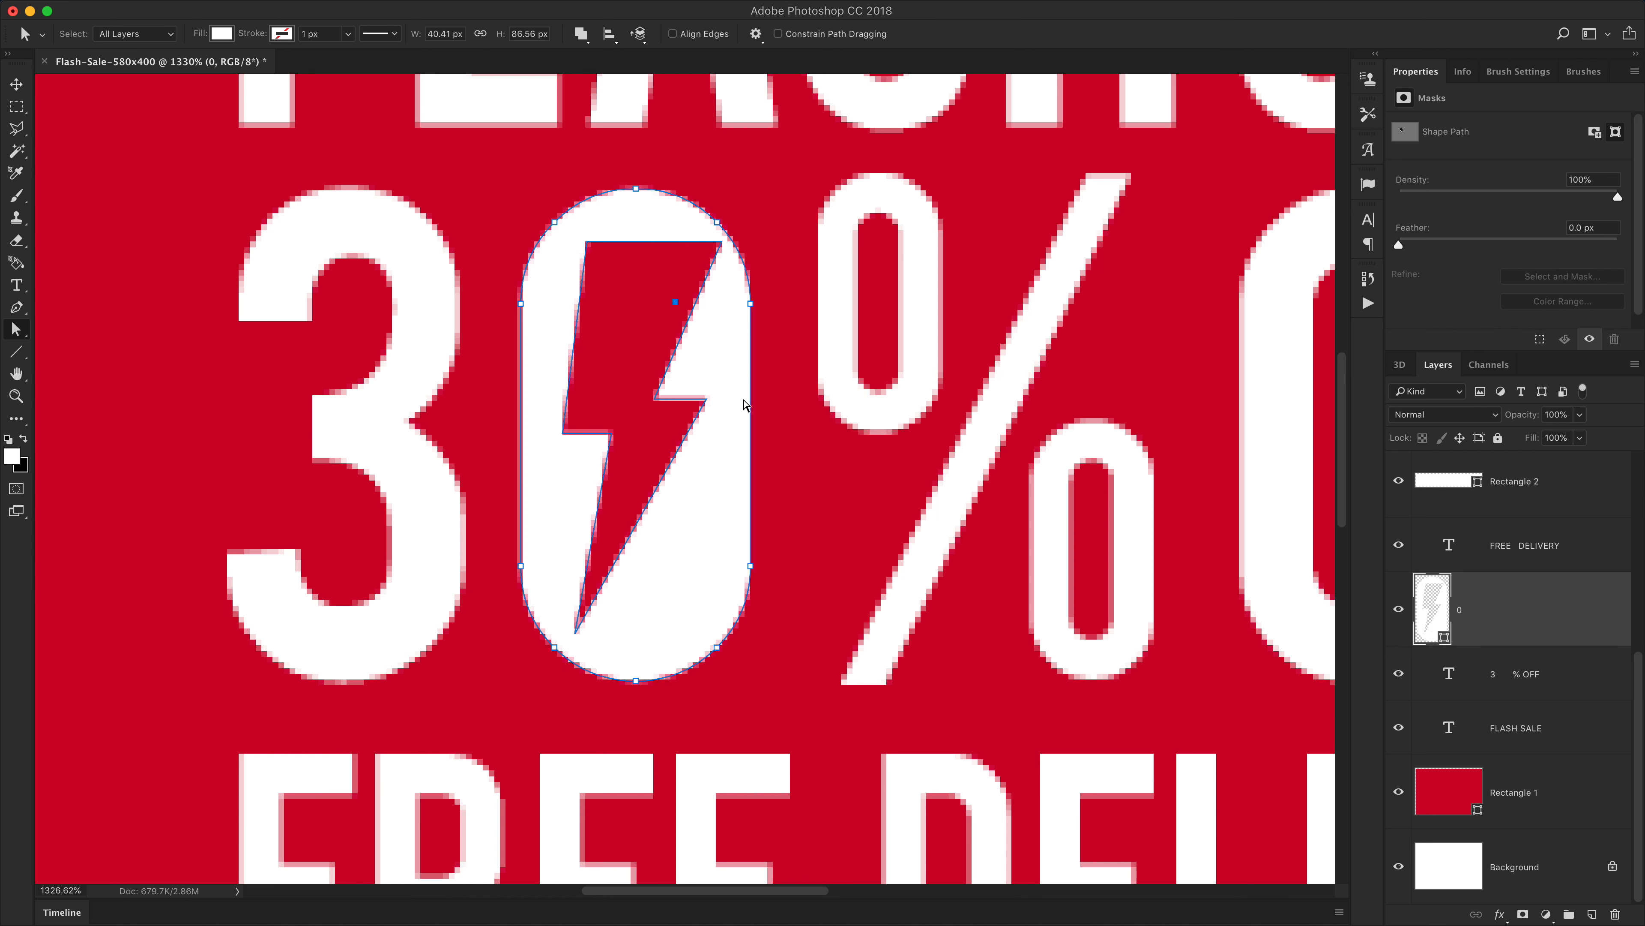
{"action": "left_click", "coordinate": [676, 302]}
{"action": "key", "text": "v"}
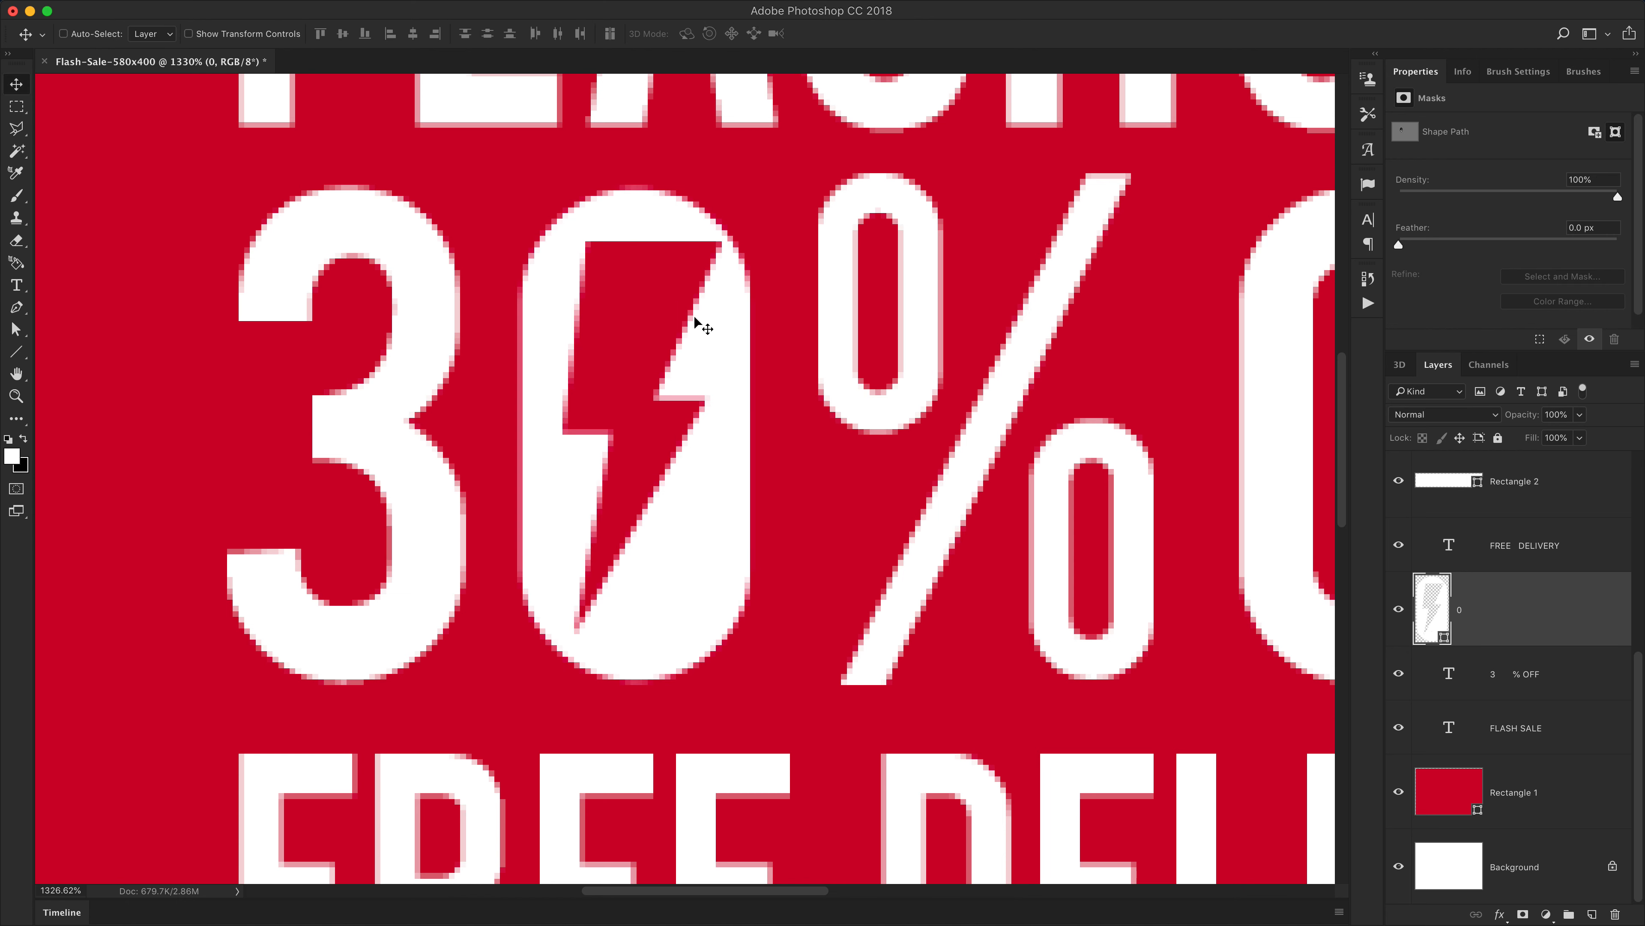
Add an anchor point in the middle of the bolt's top edge and nudge it upward to follow the 0's curve
{"action": "key", "text": "super+1"}
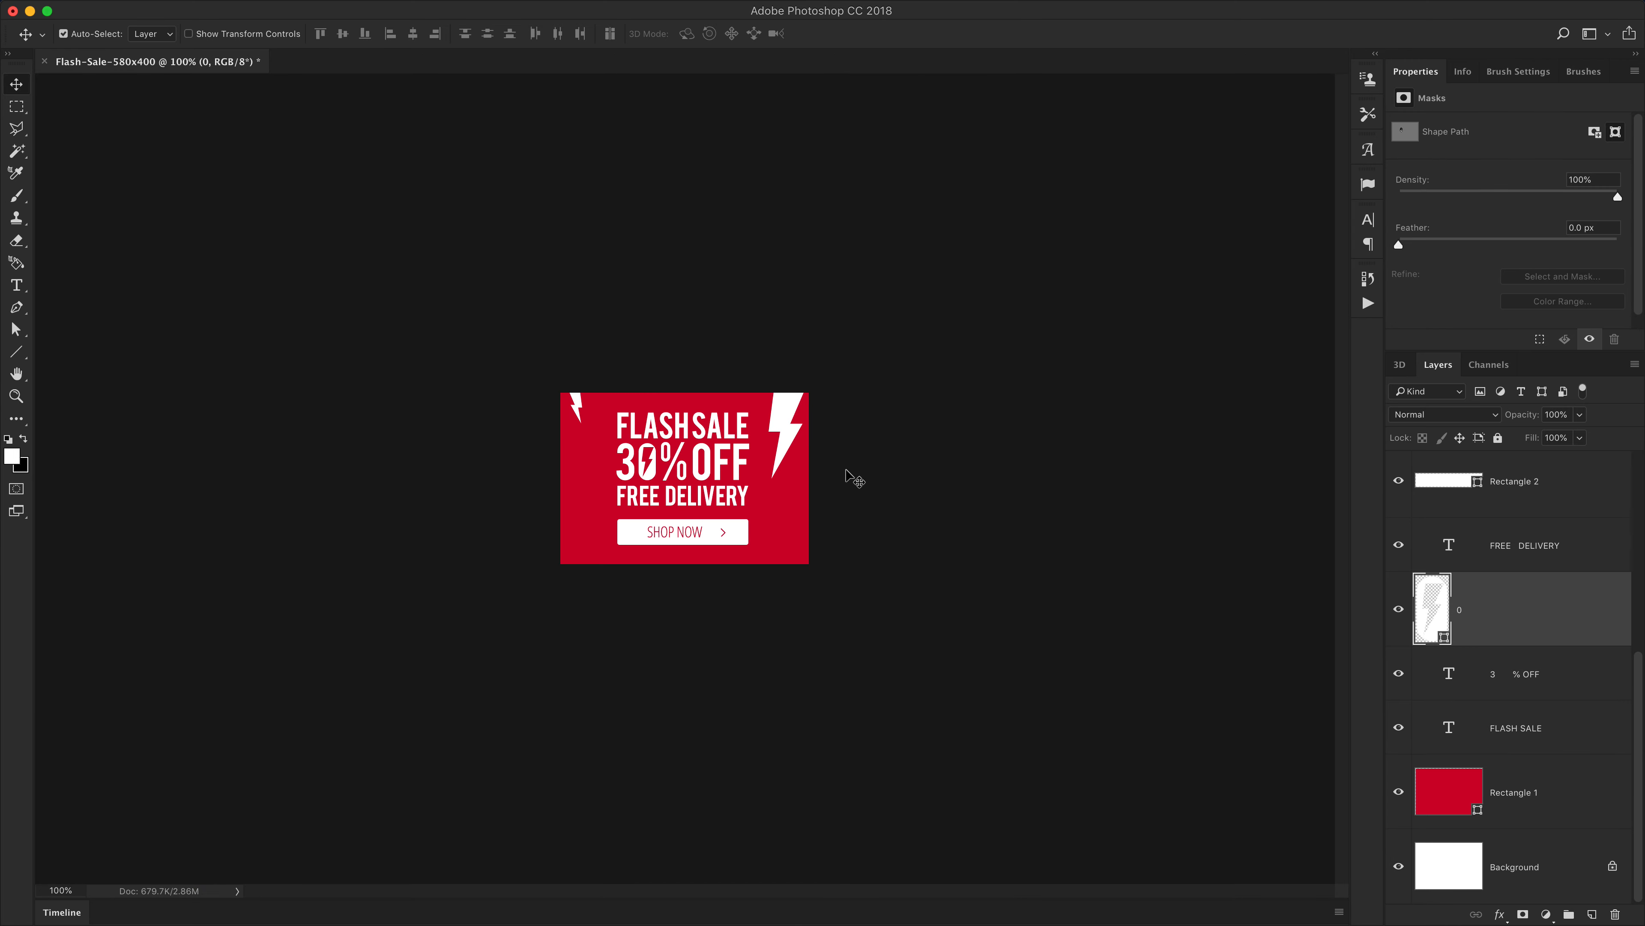
{"action": "key", "text": "super+equal"}
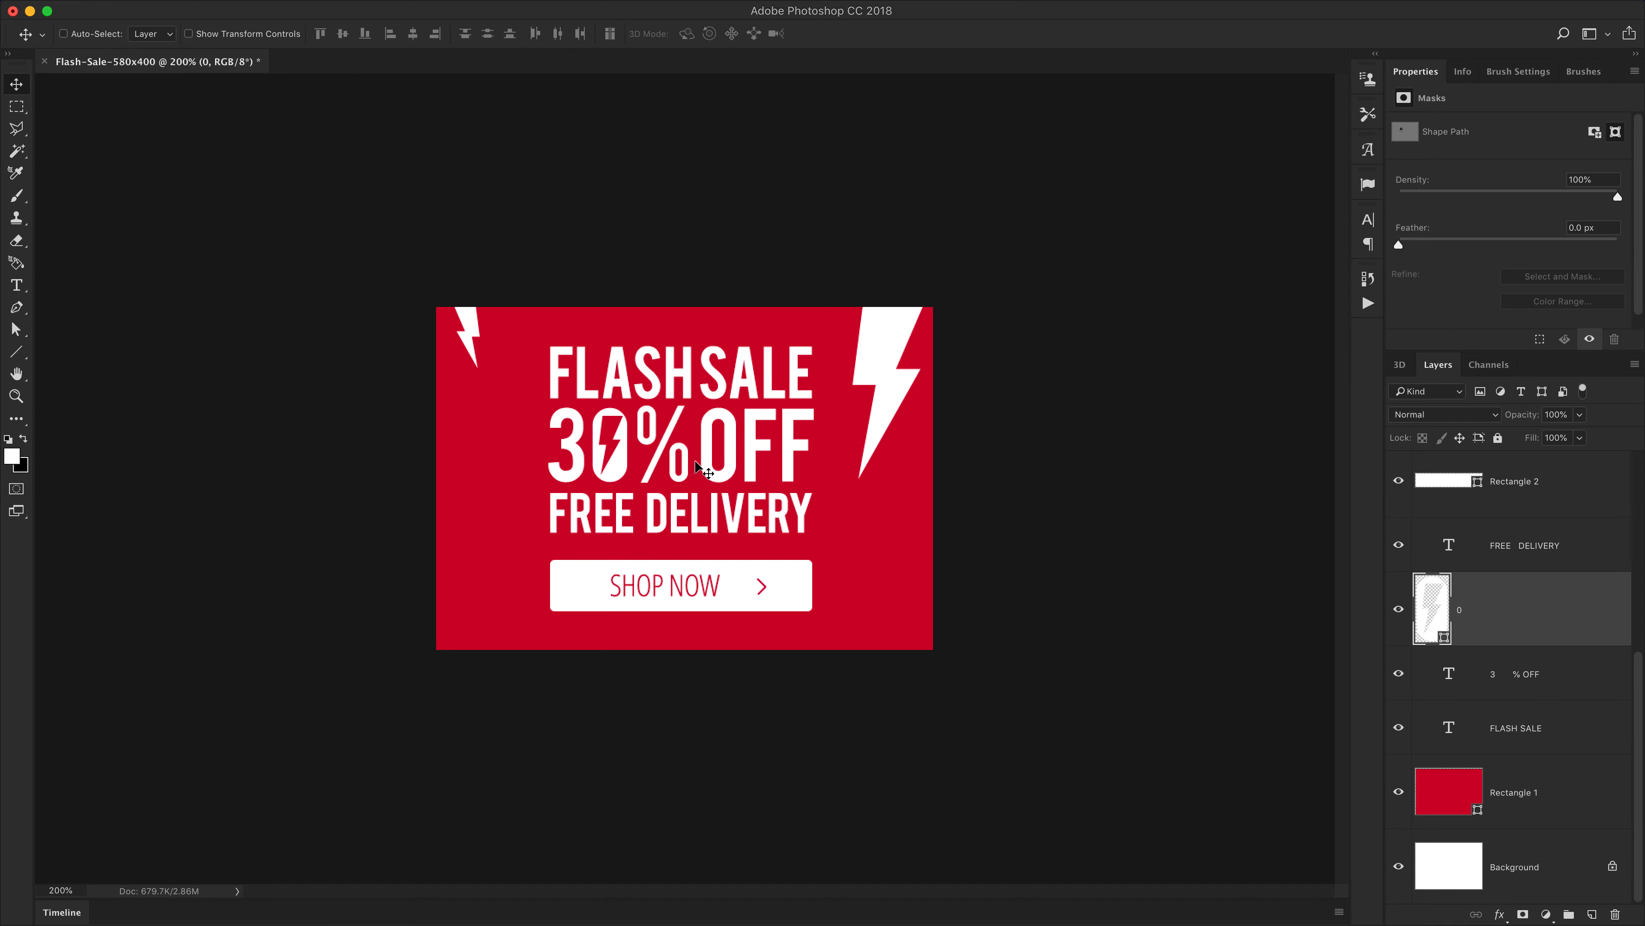
{"action": "scroll", "coordinate": [609, 427], "scroll_direction": "up", "scroll_amount": 10}
{"action": "key", "text": "a"}
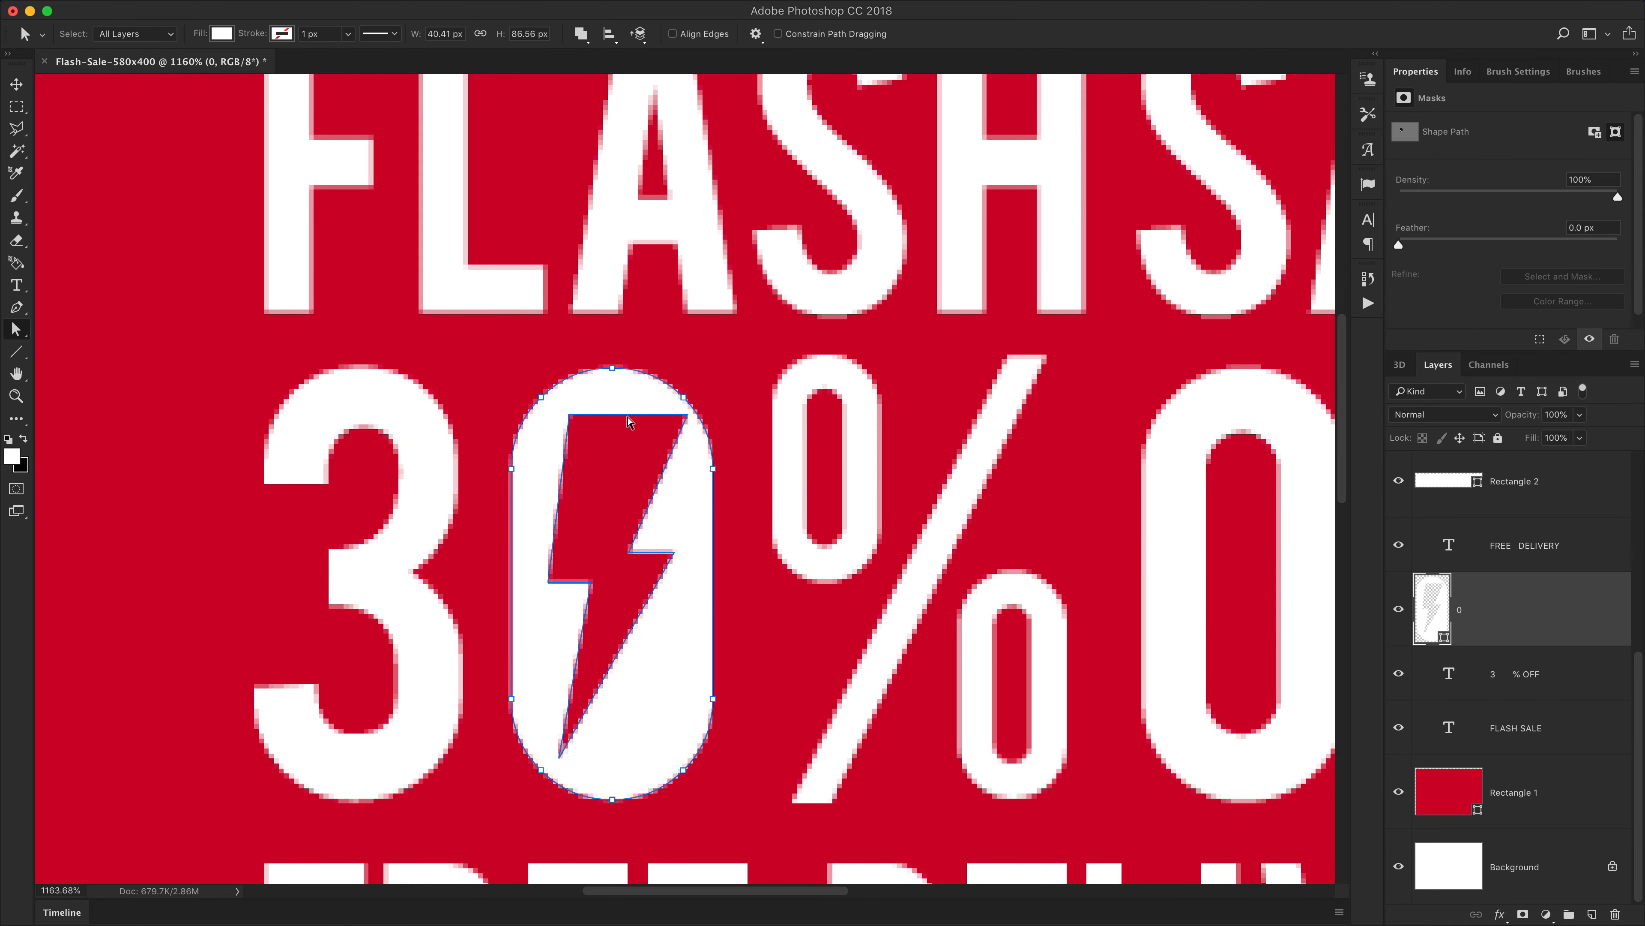
{"action": "left_click", "coordinate": [627, 417]}
{"action": "key", "text": "p"}
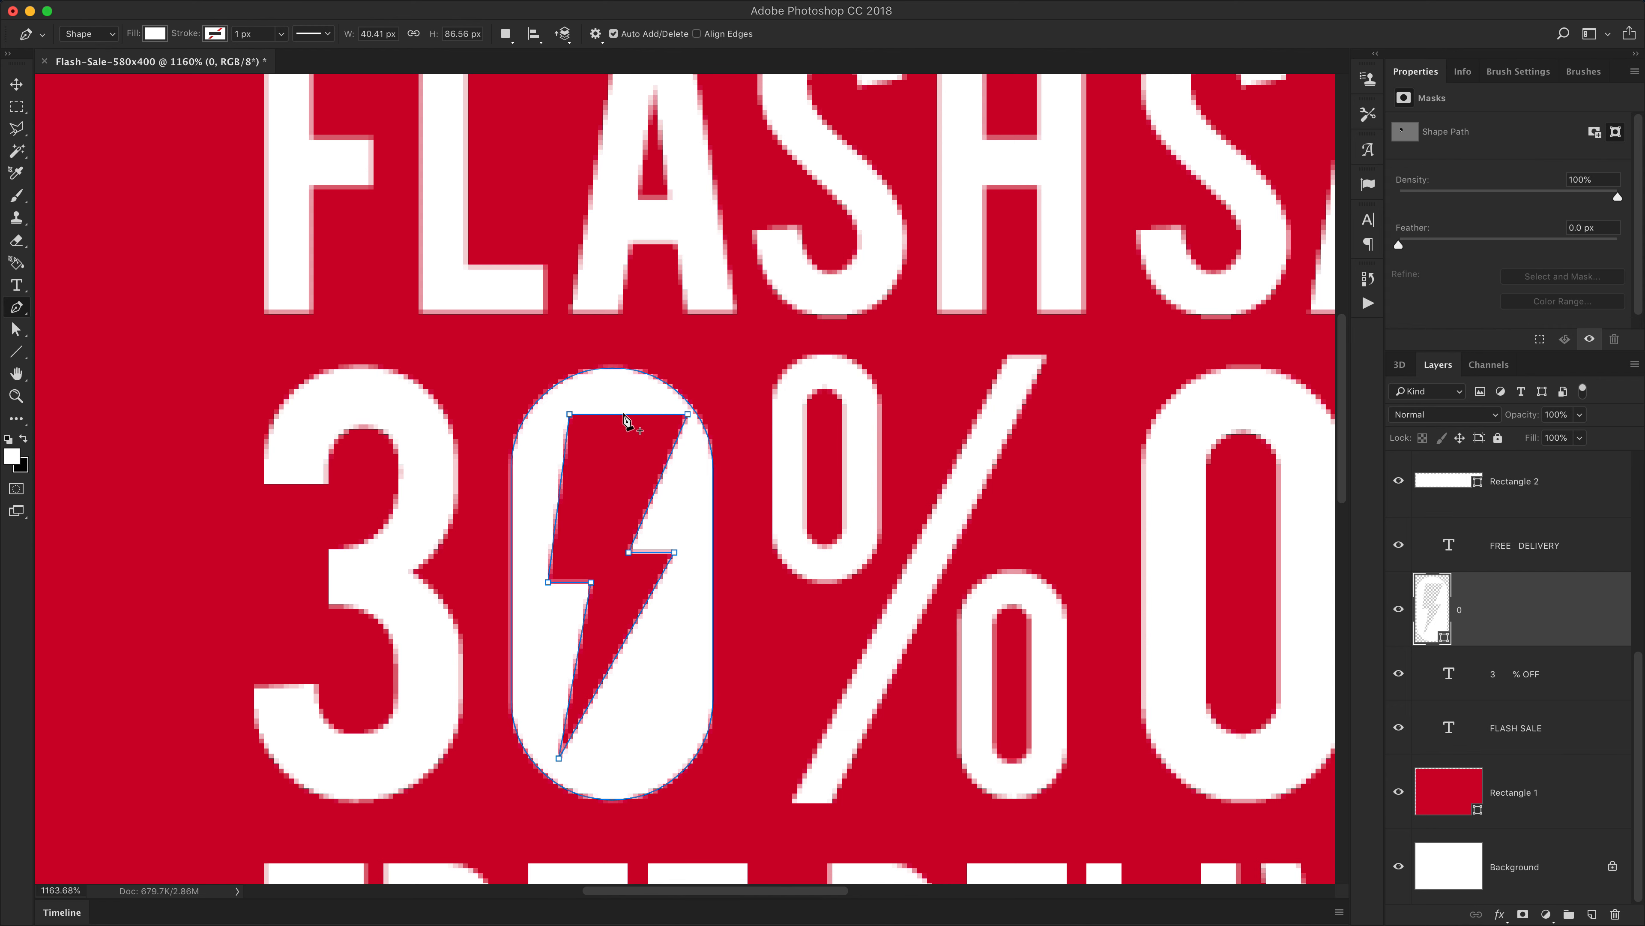
{"action": "left_click", "coordinate": [623, 415]}
{"action": "key", "text": "a"}
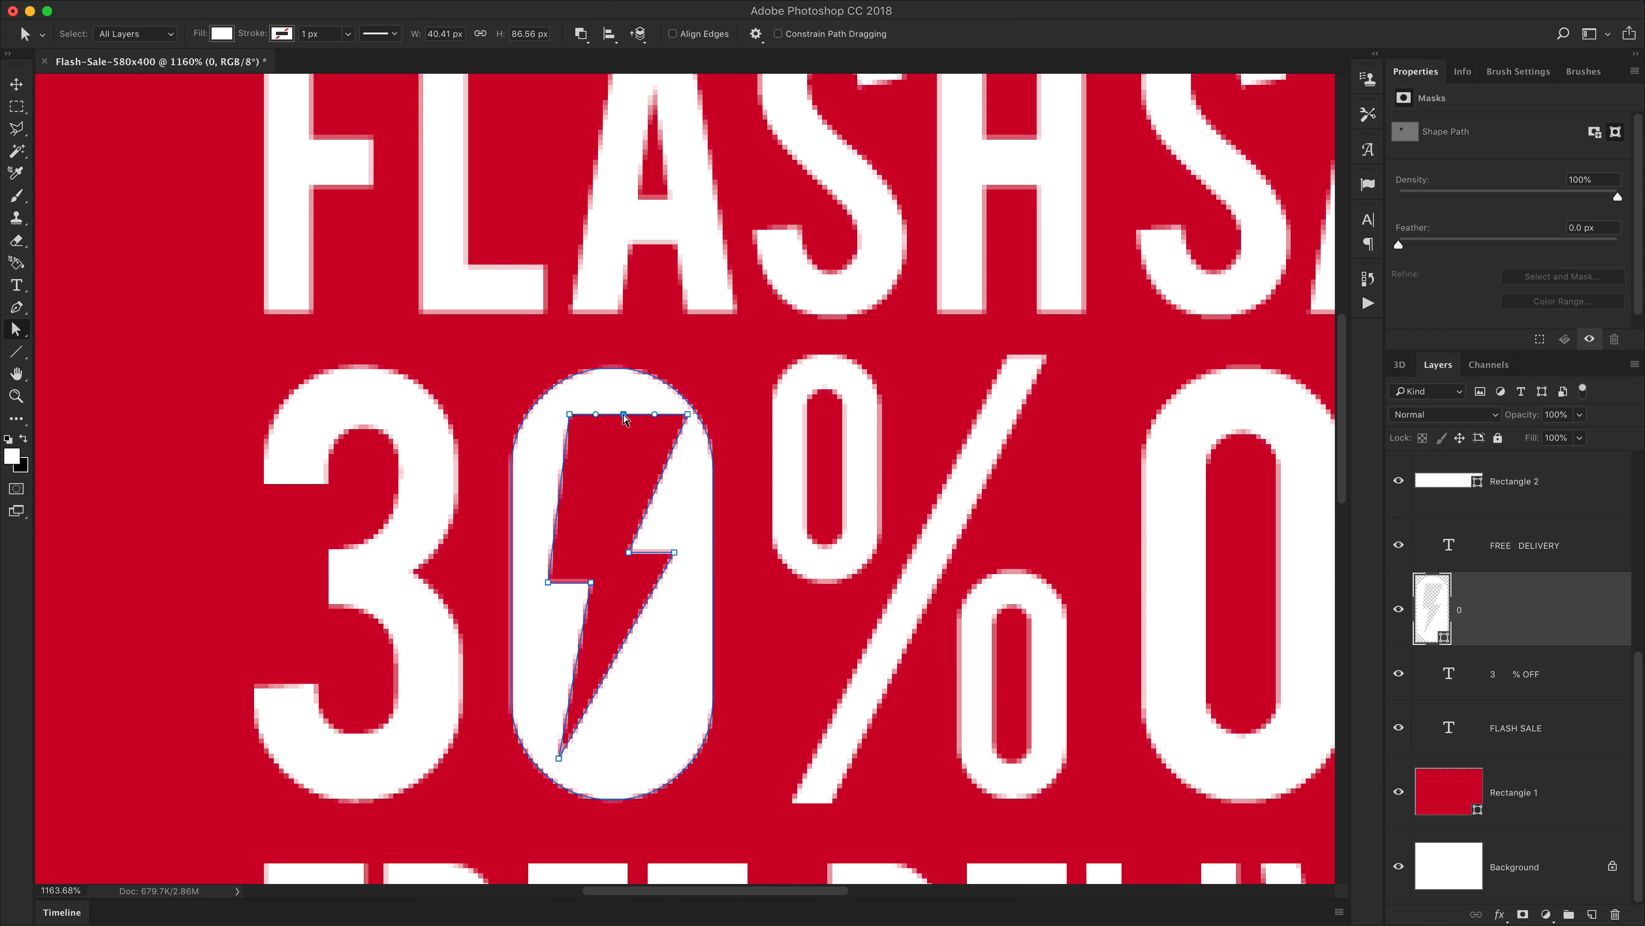
{"action": "key", "text": "Up"}
{"action": "key", "text": "Up"}
{"action": "key", "text": "Down"}
{"action": "key", "text": "Up"}
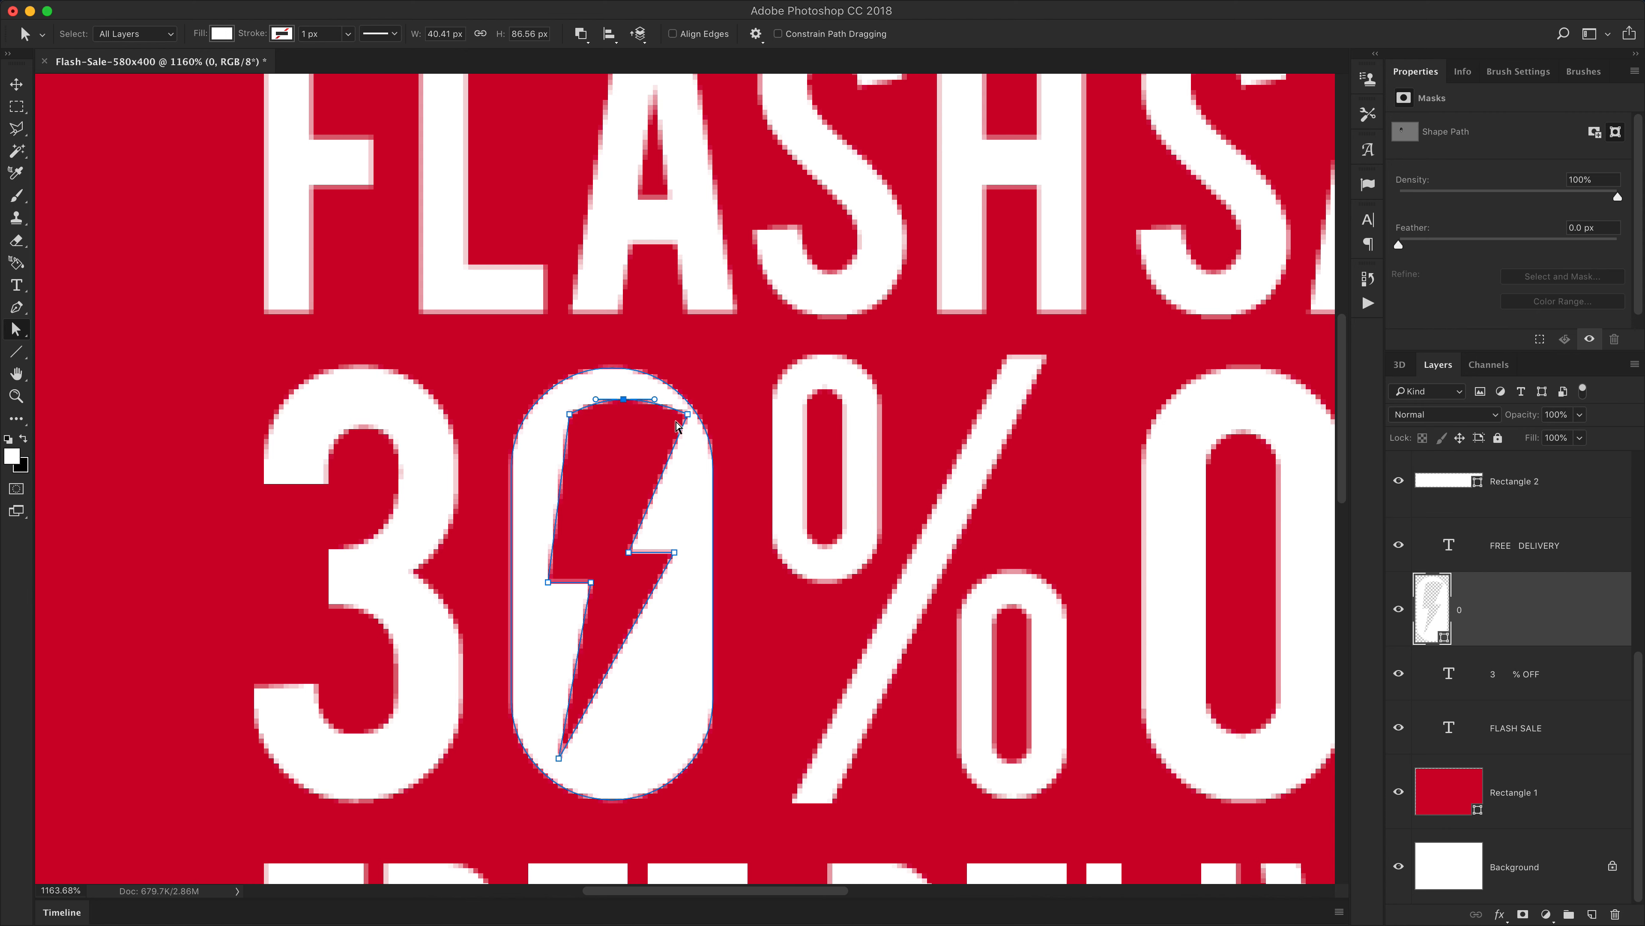
{"action": "key", "text": "Down"}
{"action": "key", "text": "Return"}
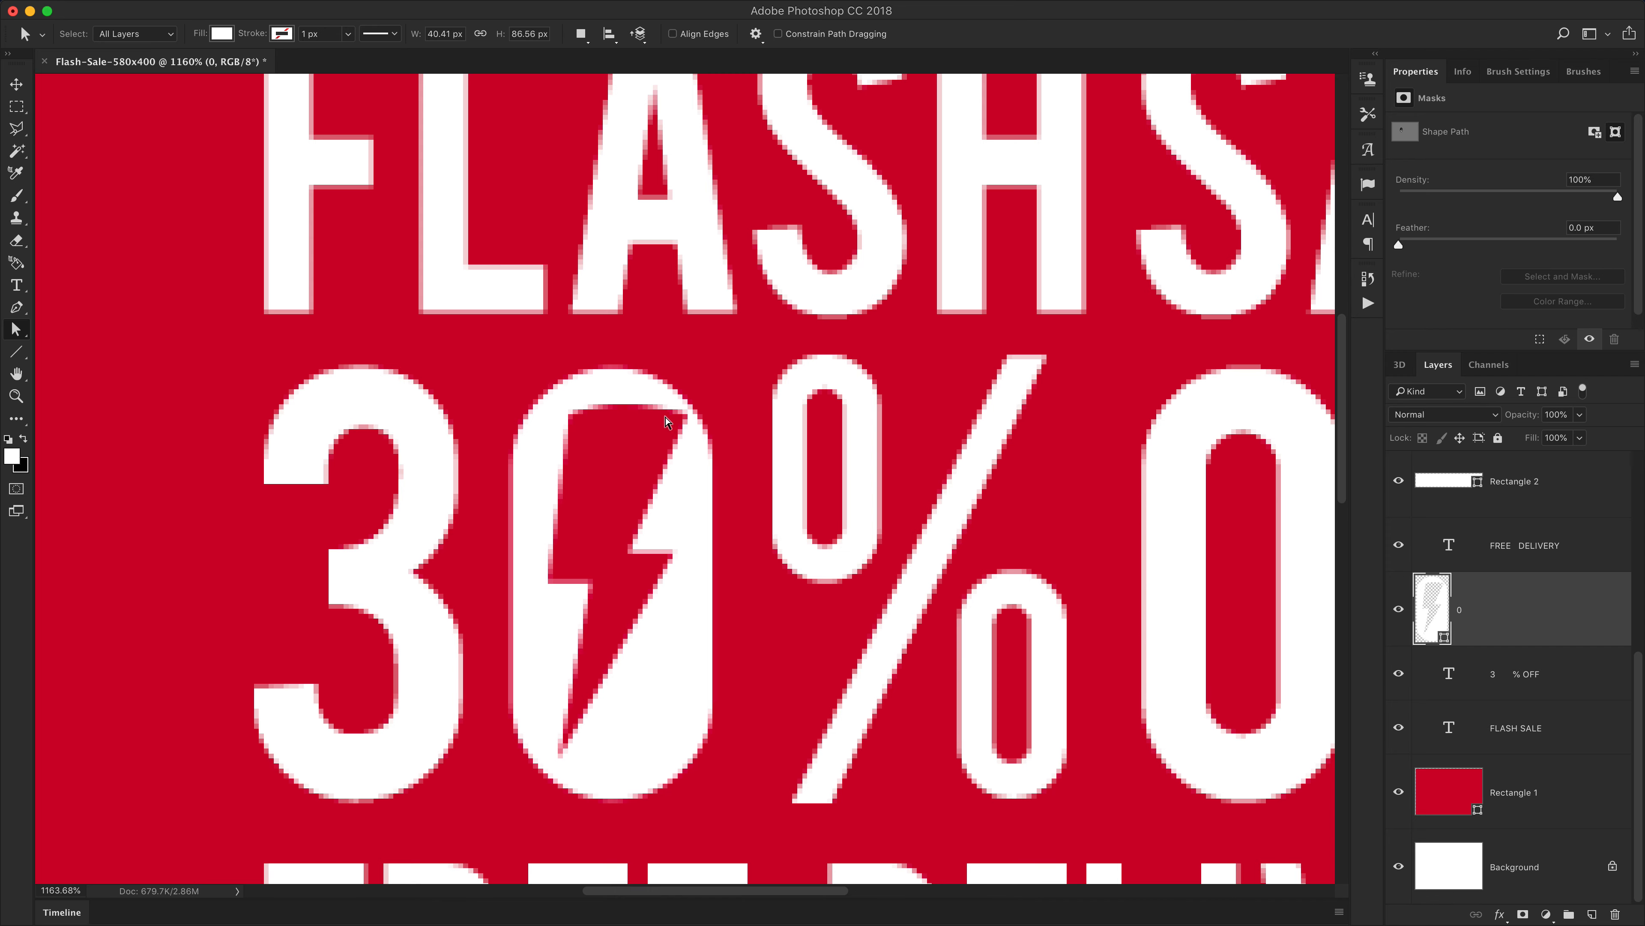
{"action": "left_click", "coordinate": [624, 406]}
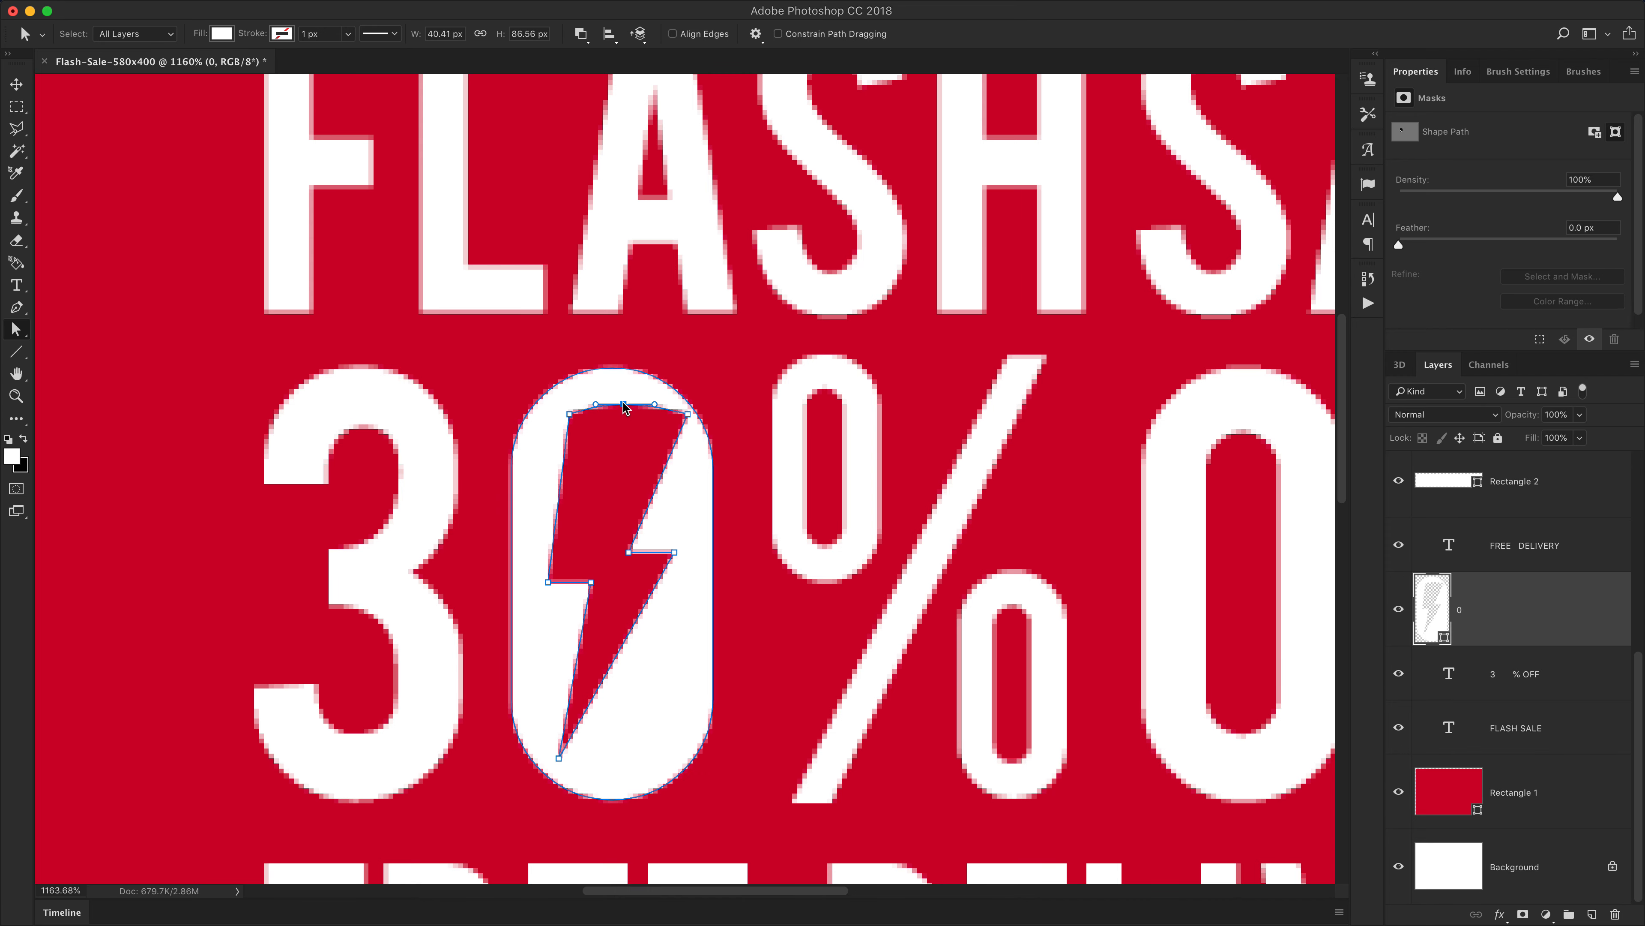
{"action": "key", "text": "Up"}
{"action": "key", "text": "Return"}
Pull the bolt cutout's upper right corner point slightly down inside the 0
{"action": "key", "text": "super+1"}
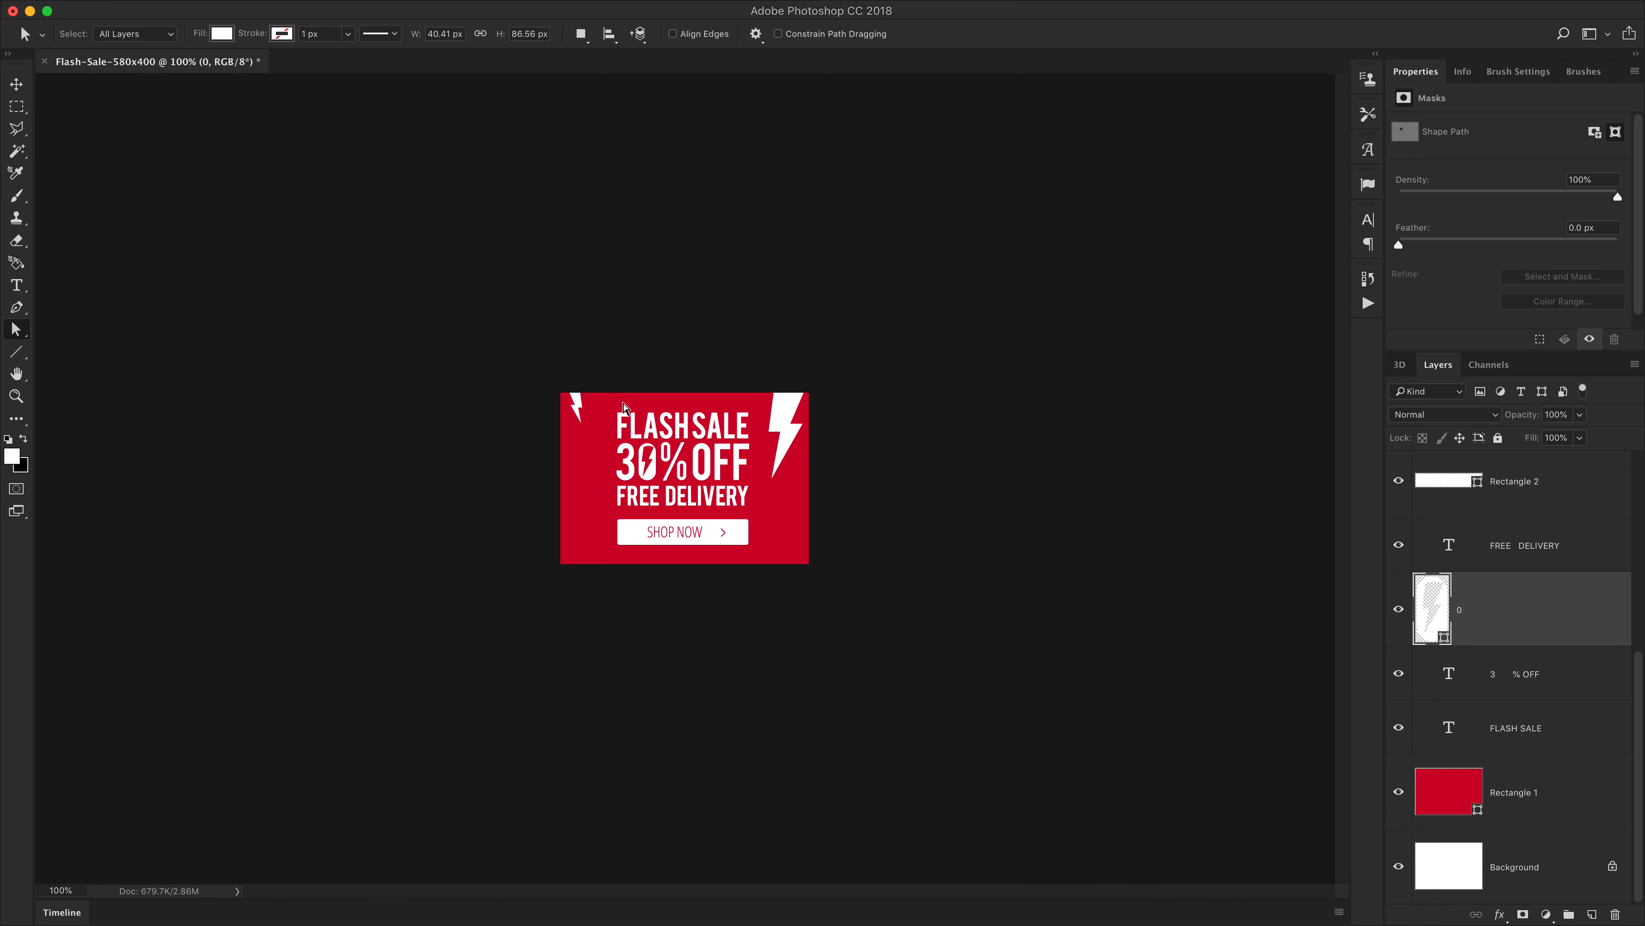
{"action": "key", "text": "v"}
{"action": "key", "text": "super+plus"}
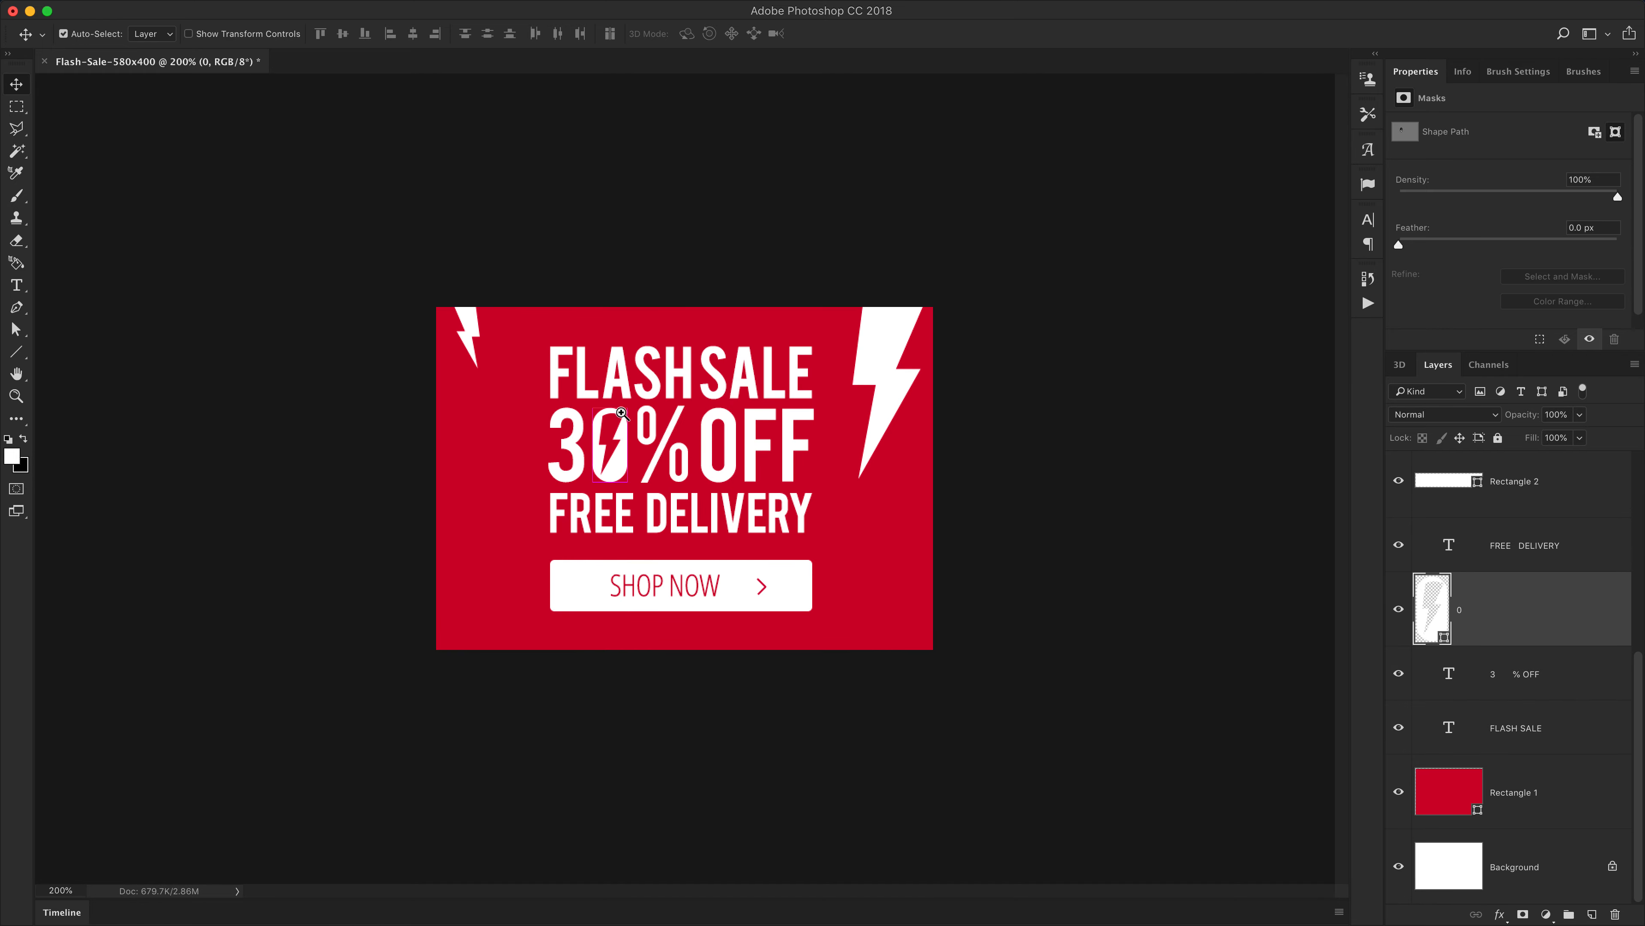
{"action": "scroll", "coordinate": [624, 406], "scroll_direction": "up", "scroll_amount": 10}
{"action": "key", "text": "a"}
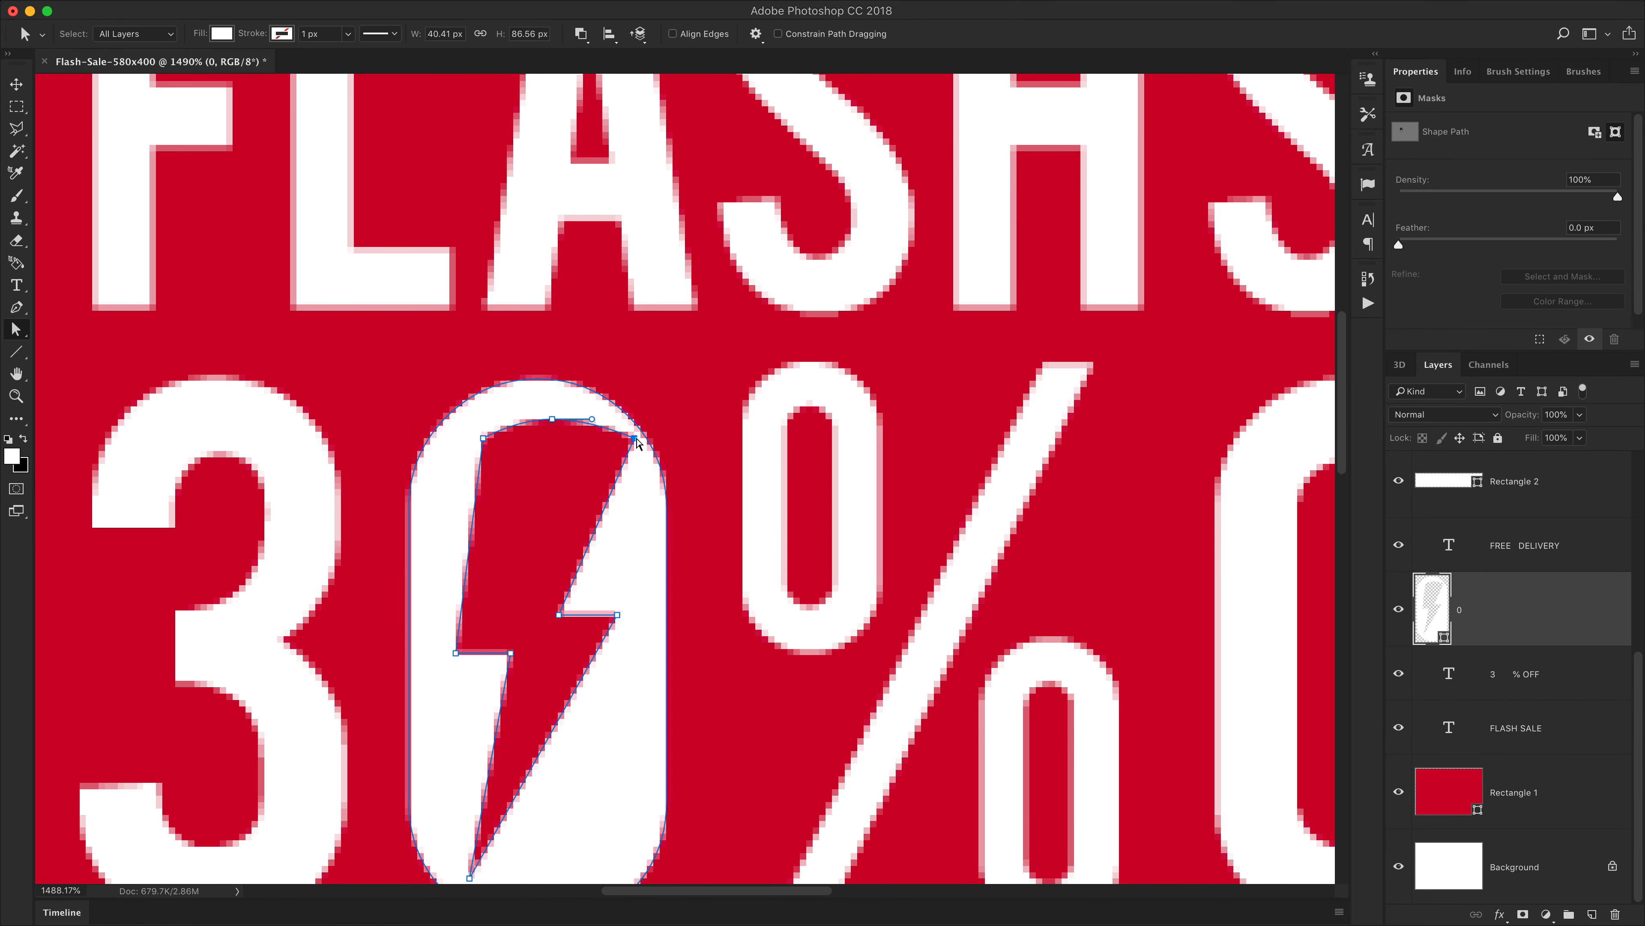
{"action": "left_click_drag", "start_coordinate": [633, 443], "coordinate": [629, 455]}
{"action": "key", "text": "Return"}
Select the Shape 1 copy and Shape 1 arrow layers and convert them into one smart object
{"action": "key", "text": "super+1"}
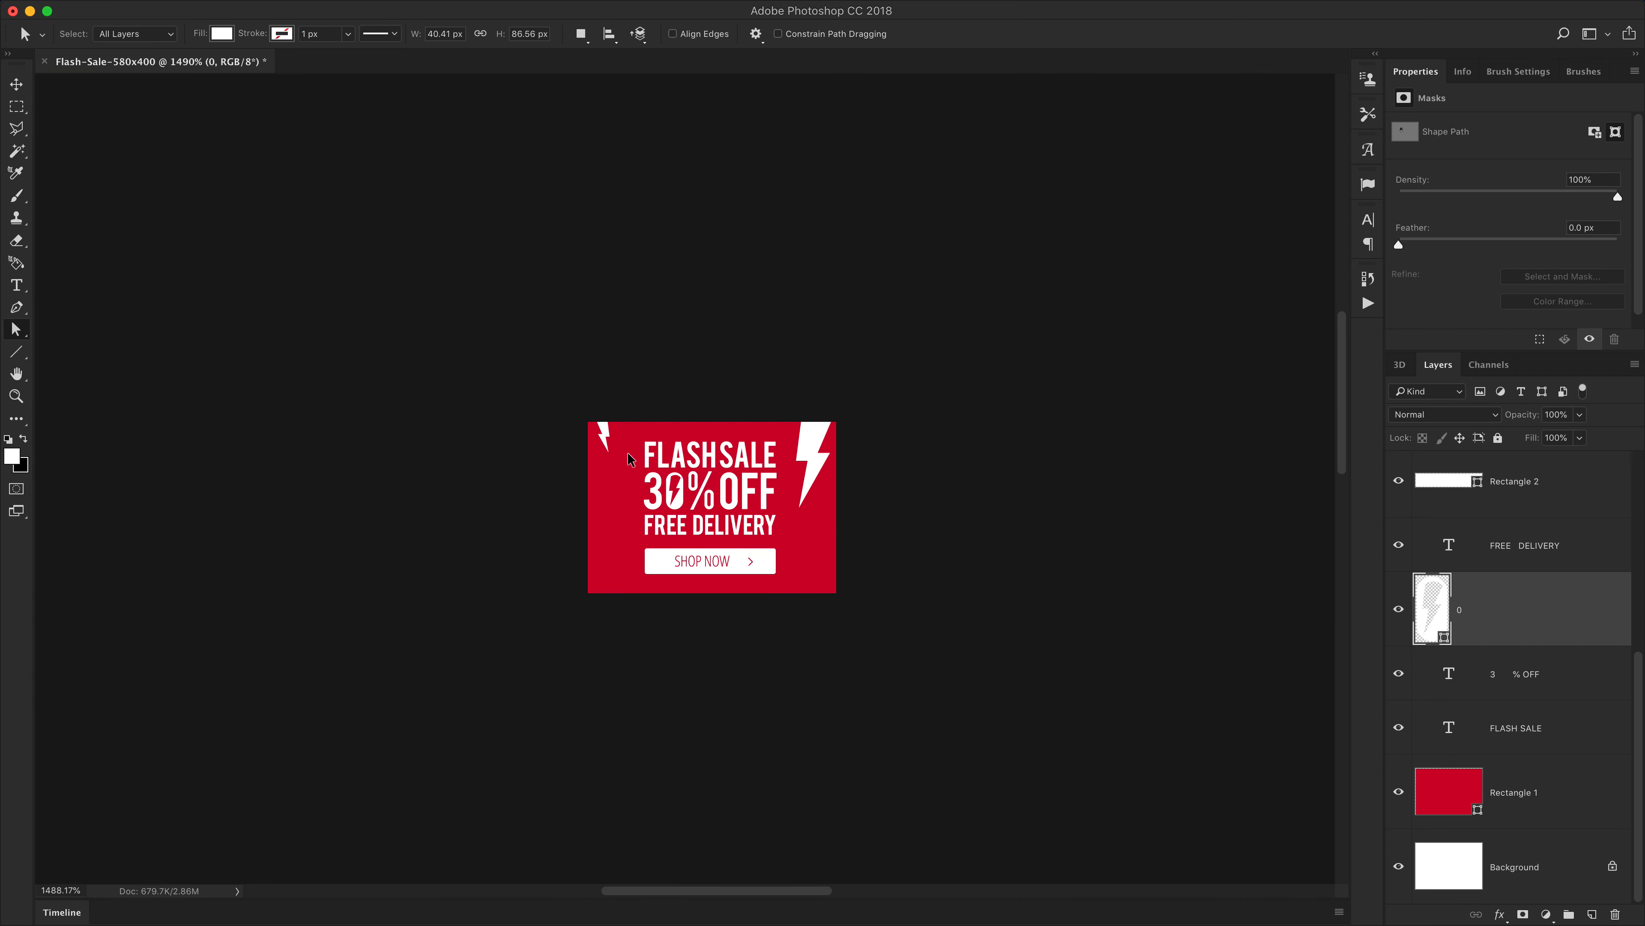
{"action": "key", "text": "v"}
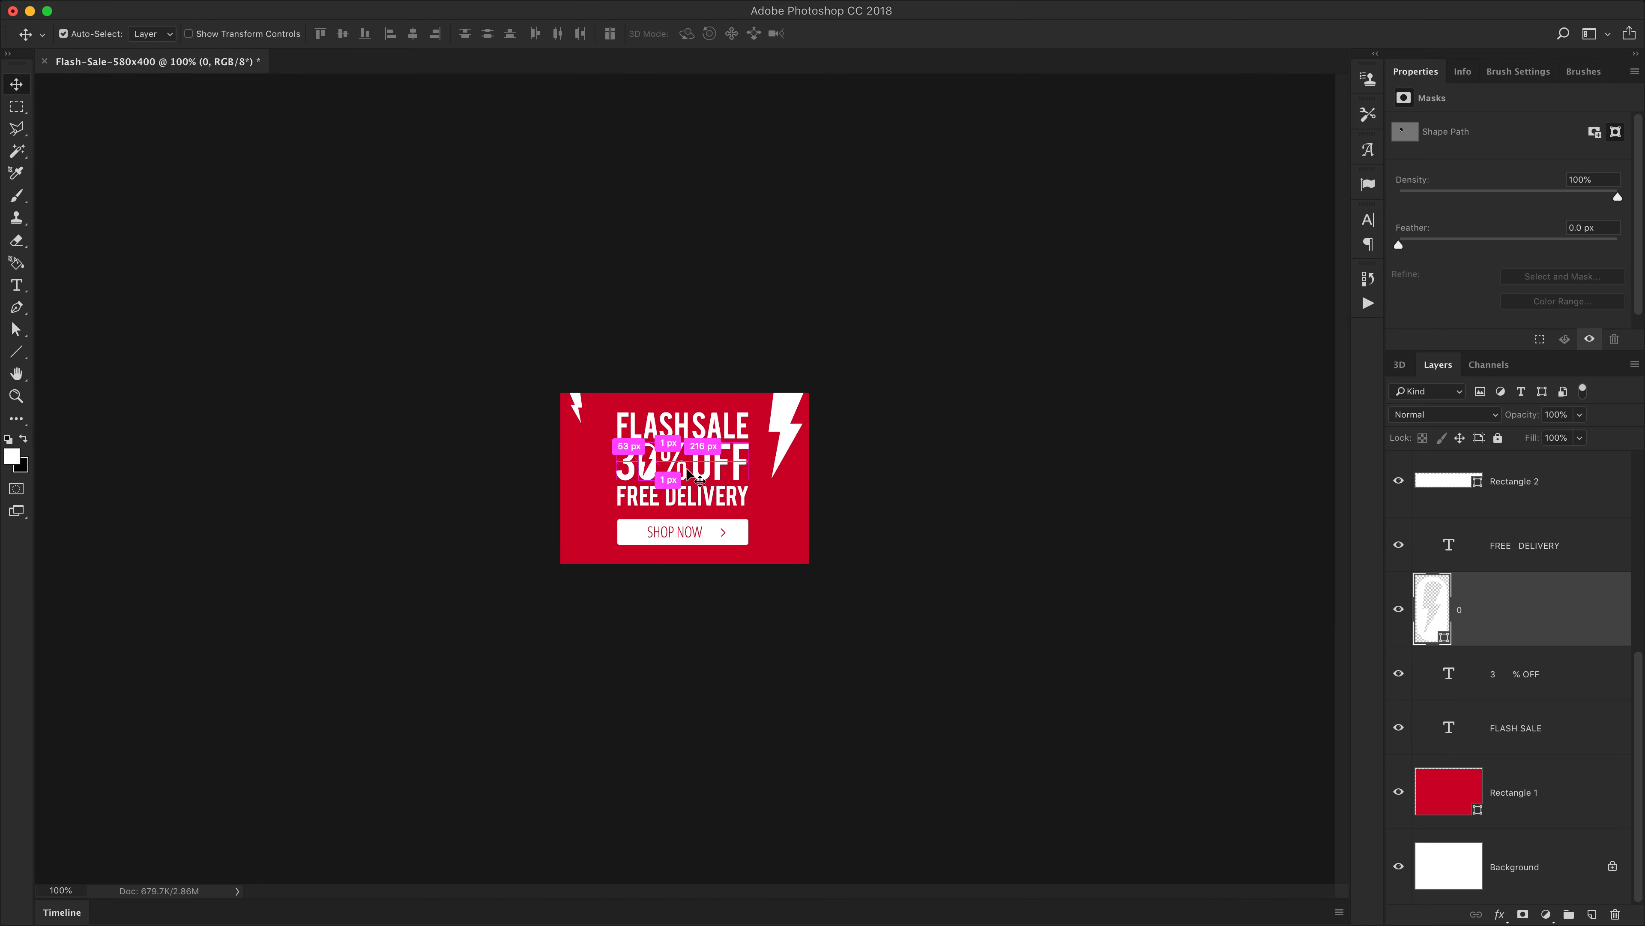
{"action": "key", "text": "super+plus"}
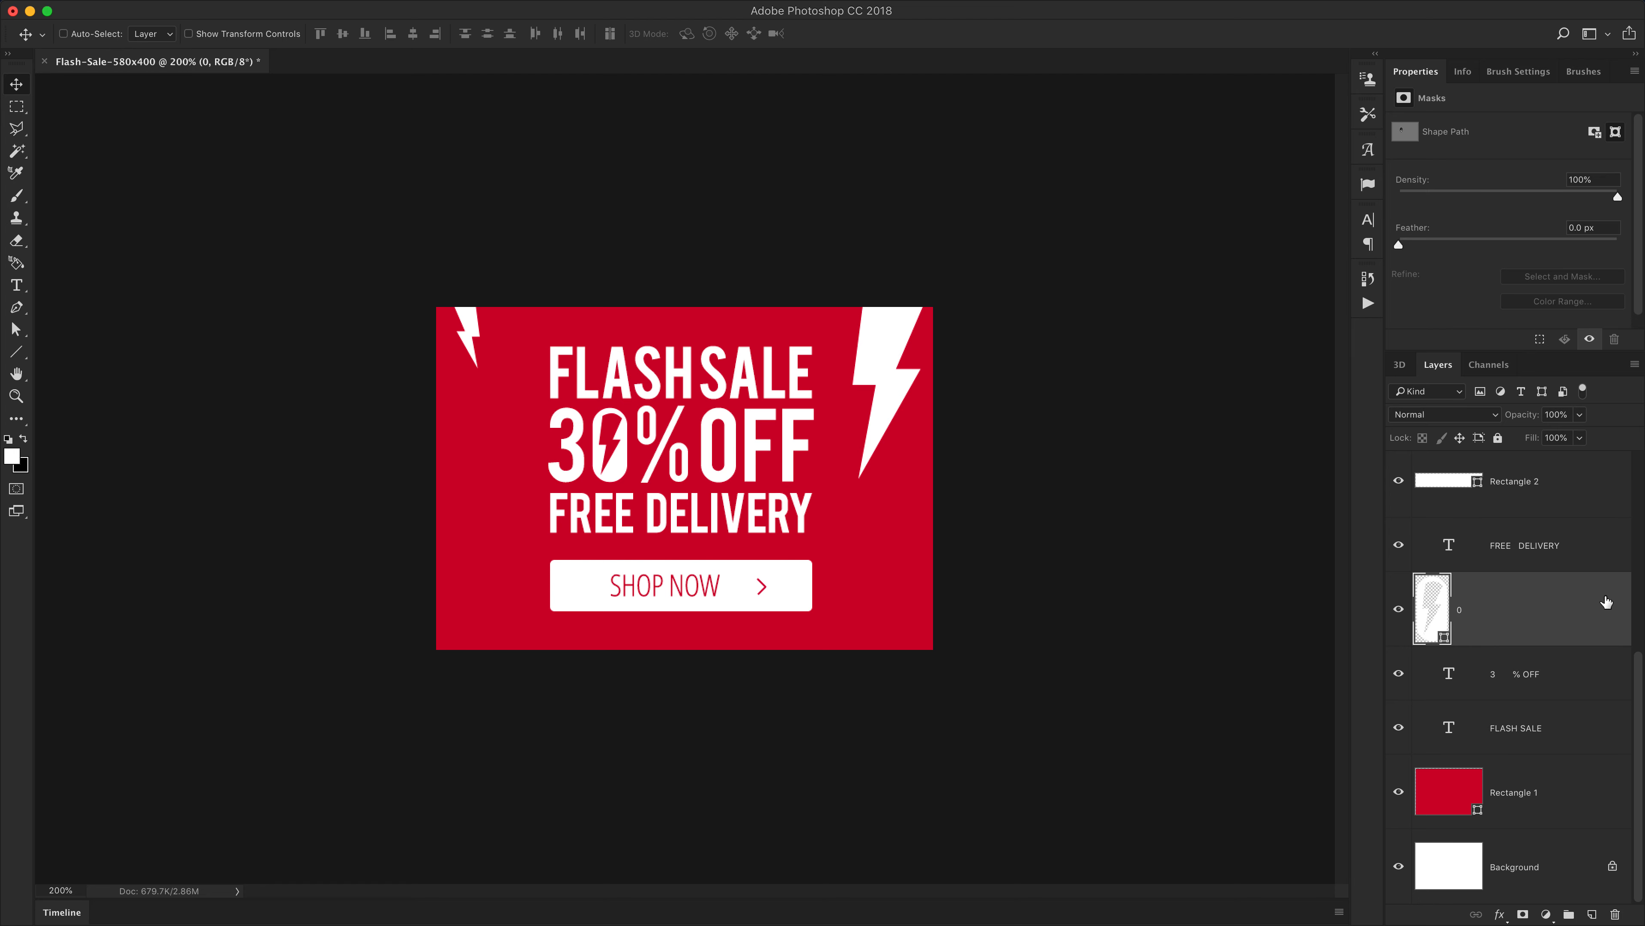
{"action": "scroll", "coordinate": [1564, 716], "scroll_direction": "up", "scroll_amount": 3}
{"action": "scroll", "coordinate": [1563, 716], "scroll_direction": "up", "scroll_amount": 4}
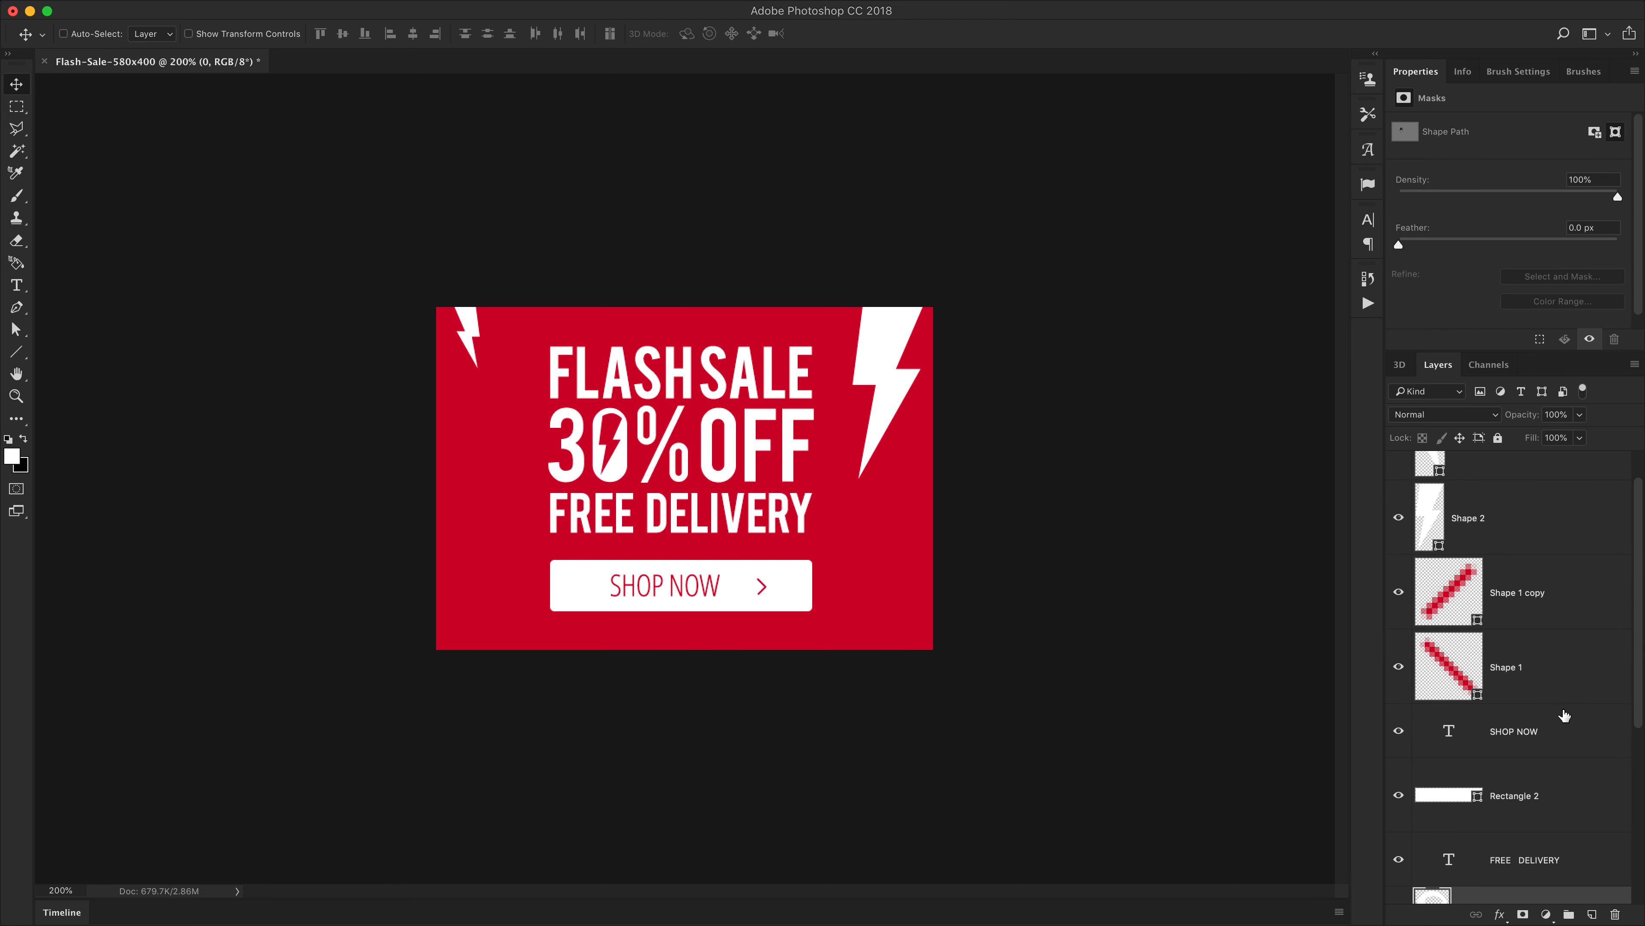
{"action": "left_click", "coordinate": [1507, 637]}
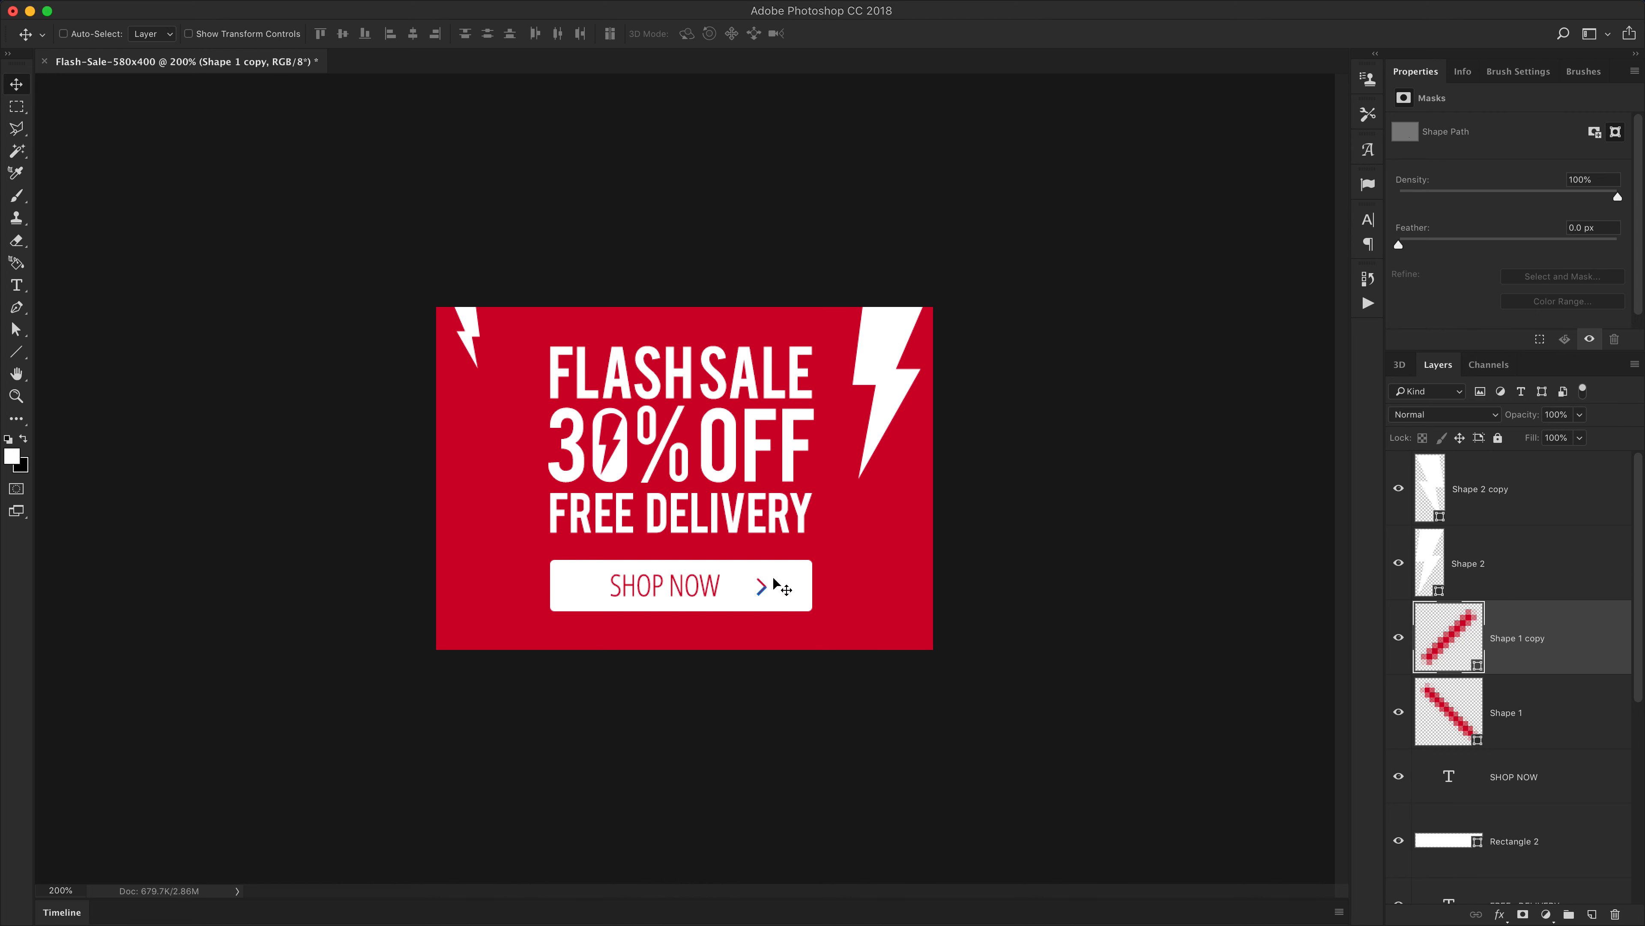
{"action": "left_click", "coordinate": [1532, 716], "text": "shift"}
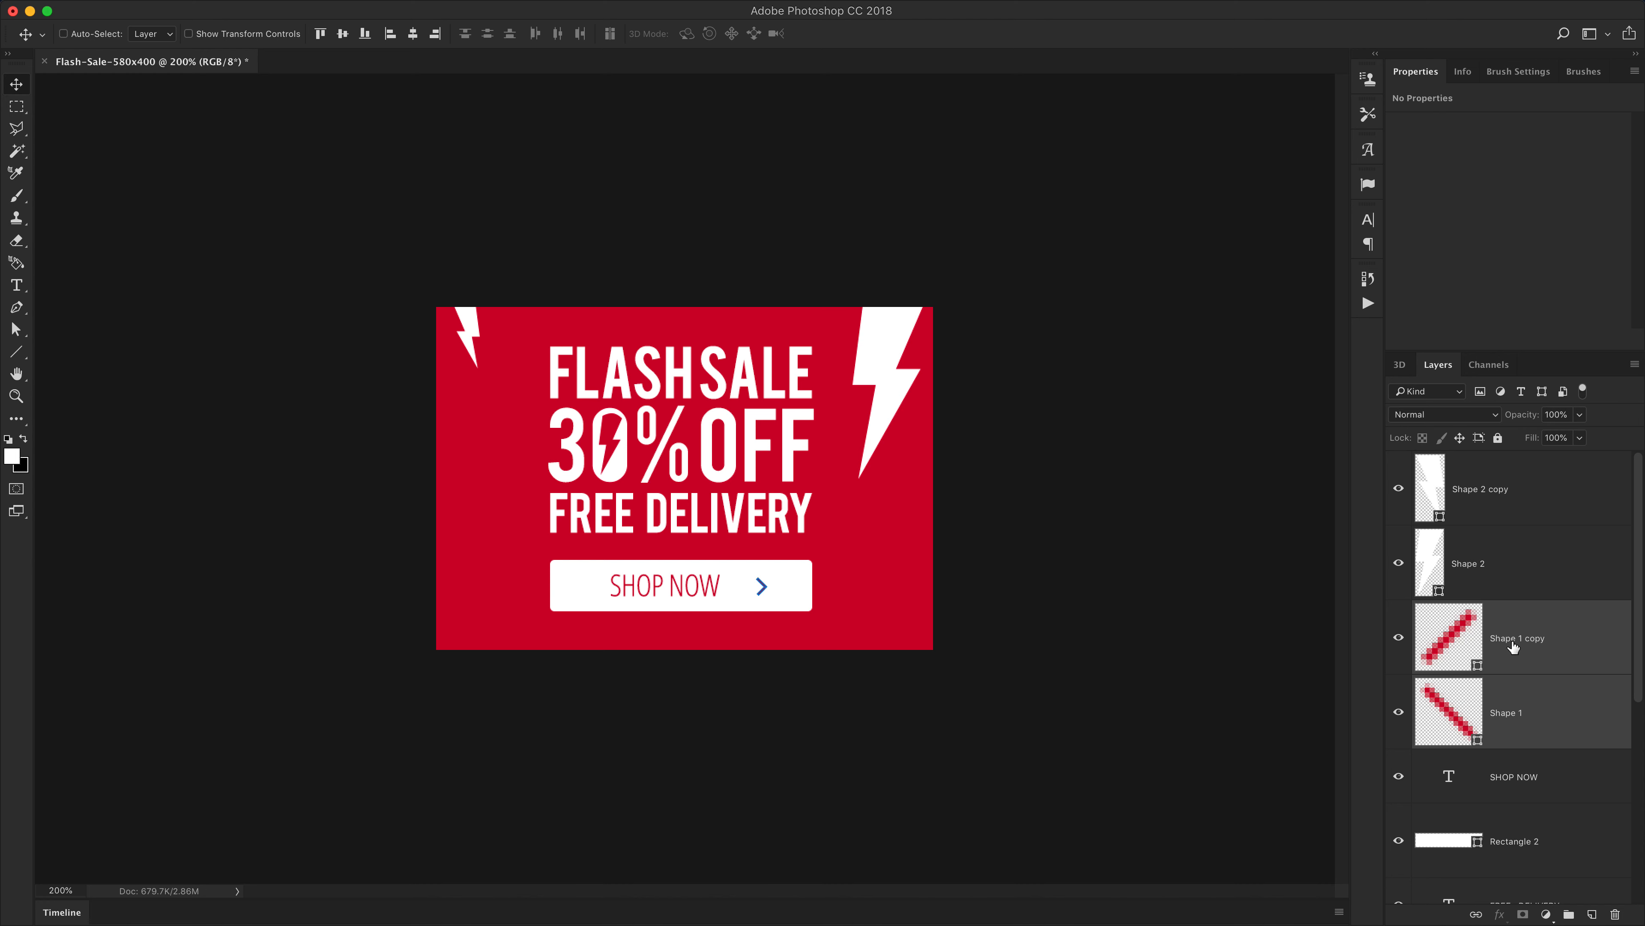
{"action": "left_click", "coordinate": [1533, 638]}
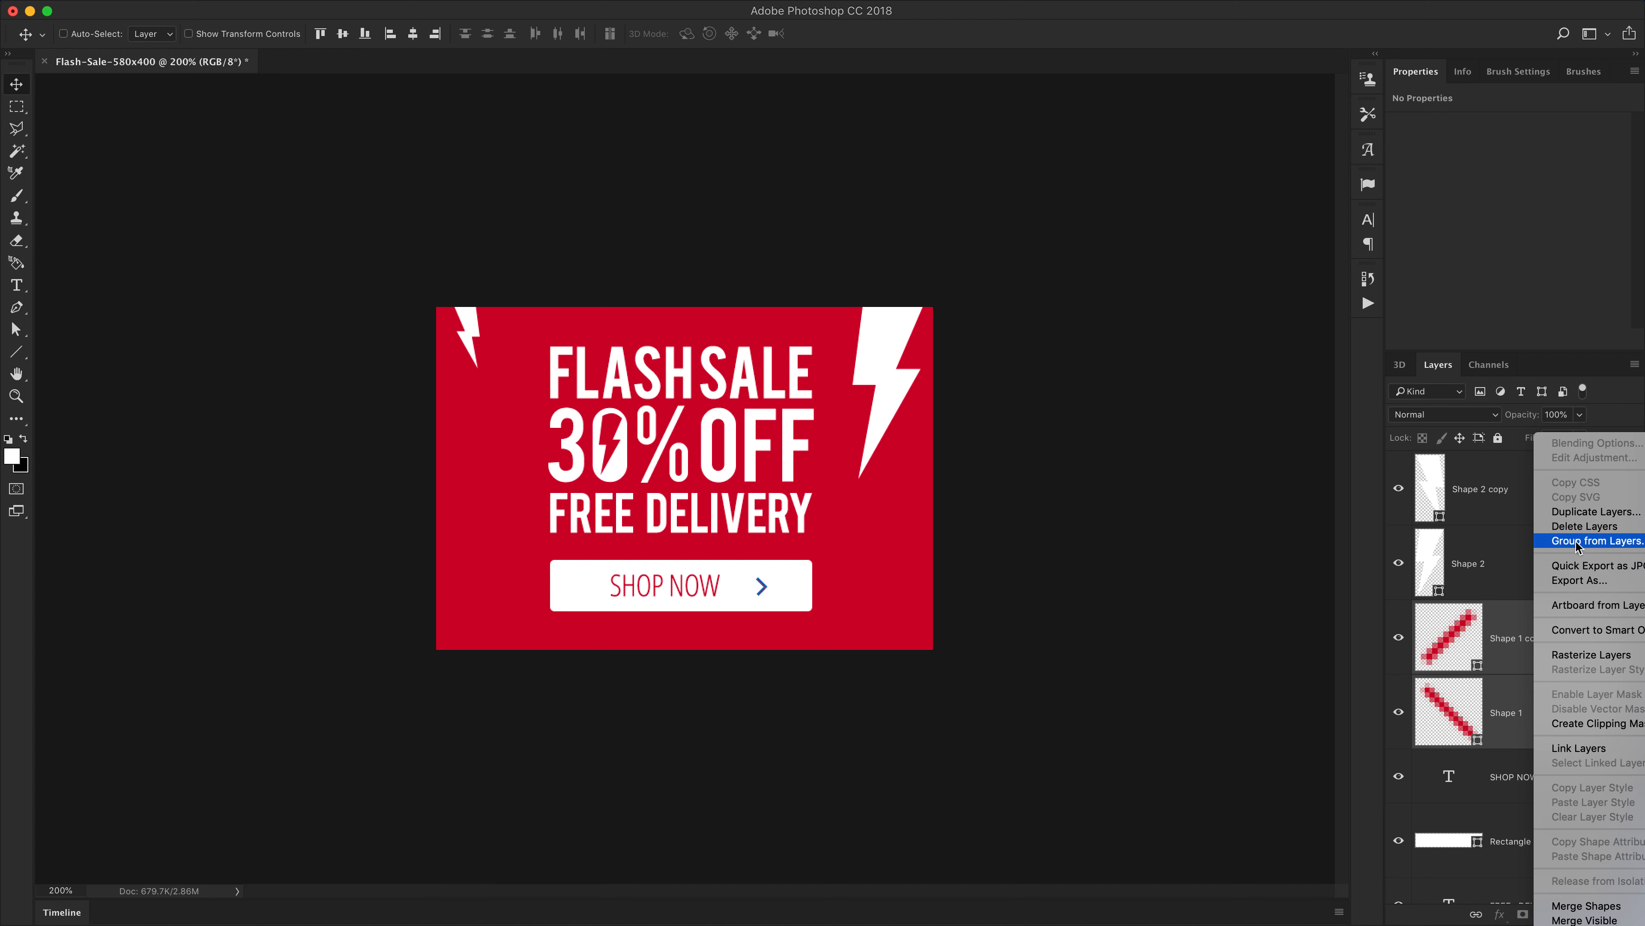
{"action": "left_click", "coordinate": [1467, 658]}
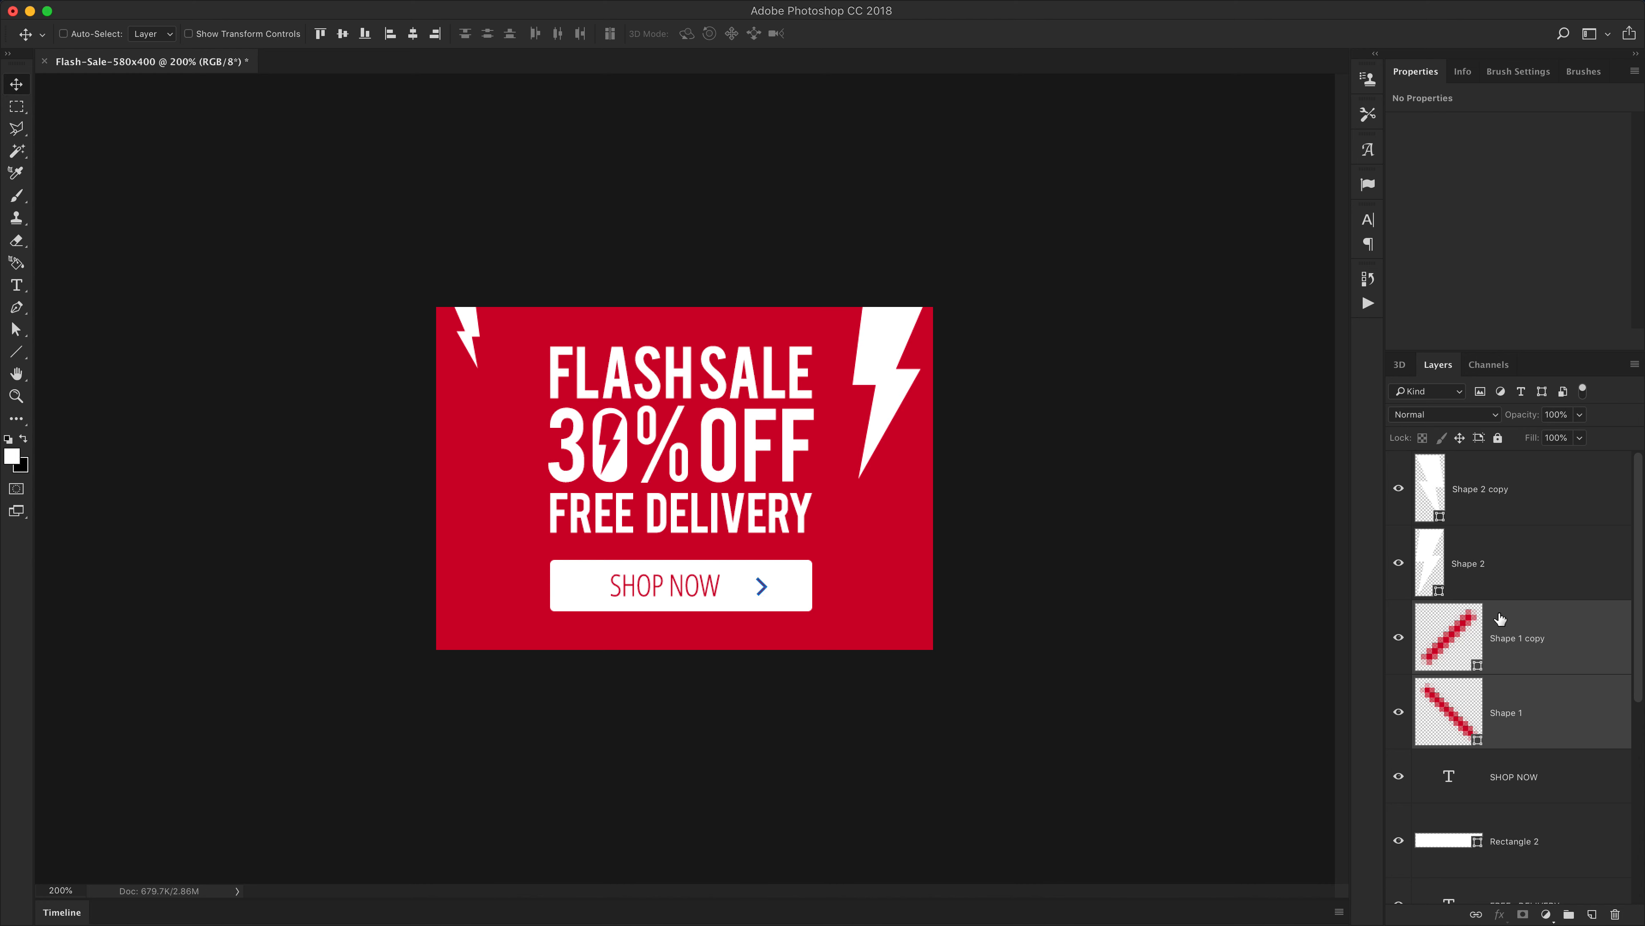
{"action": "right_click", "coordinate": [1492, 632]}
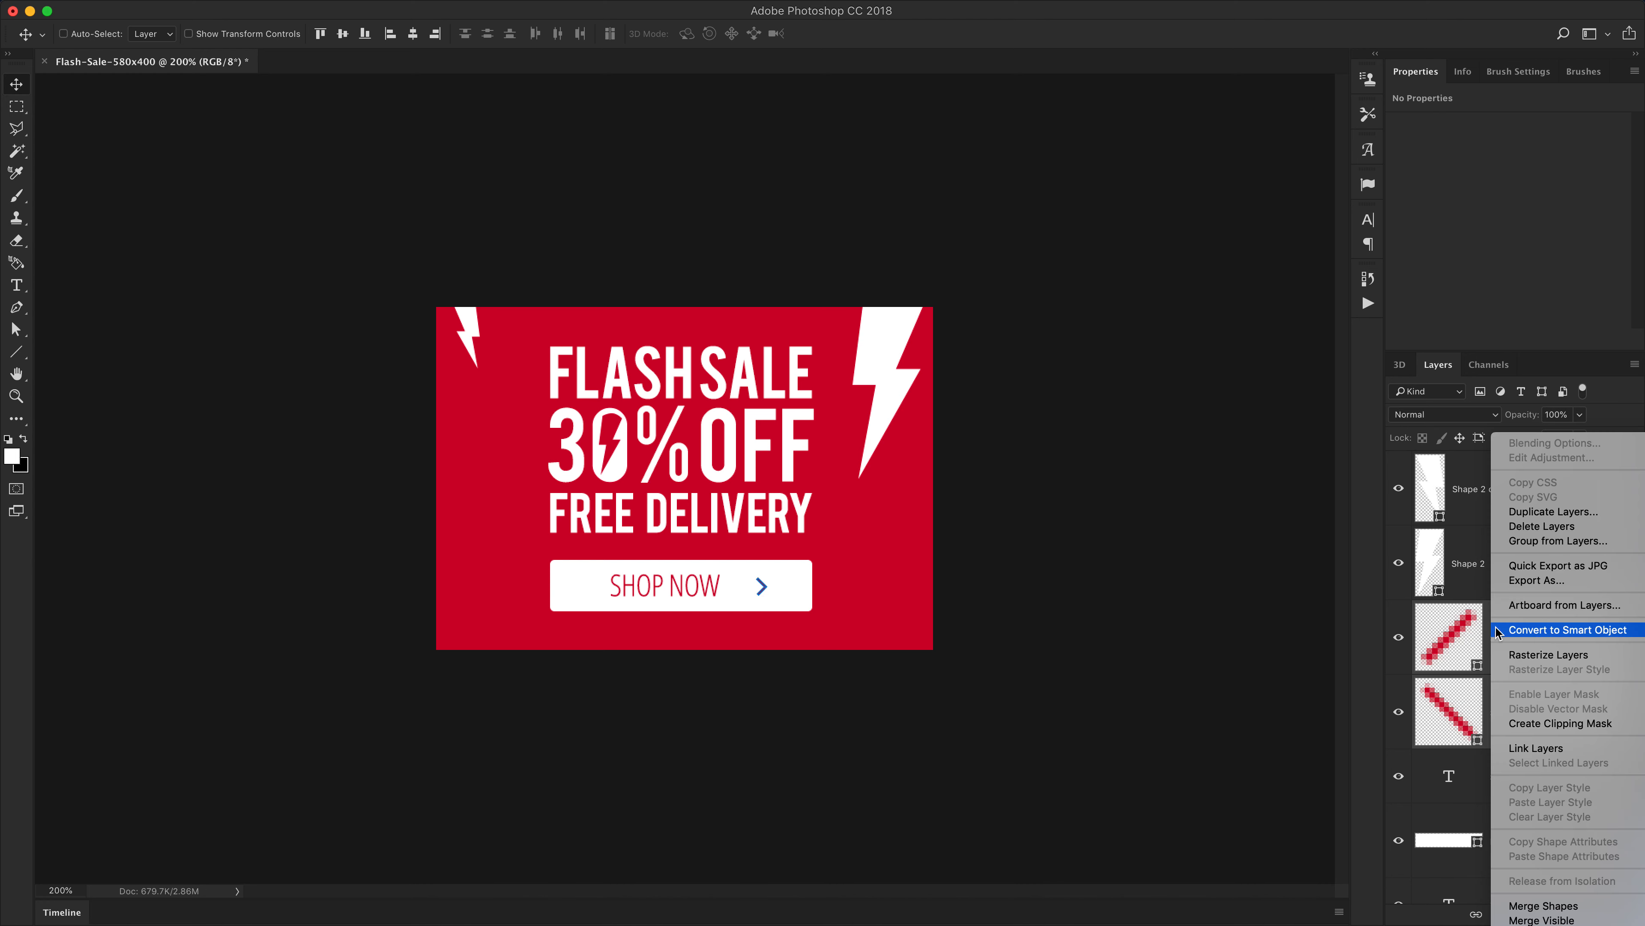
{"action": "left_click", "coordinate": [1545, 629]}
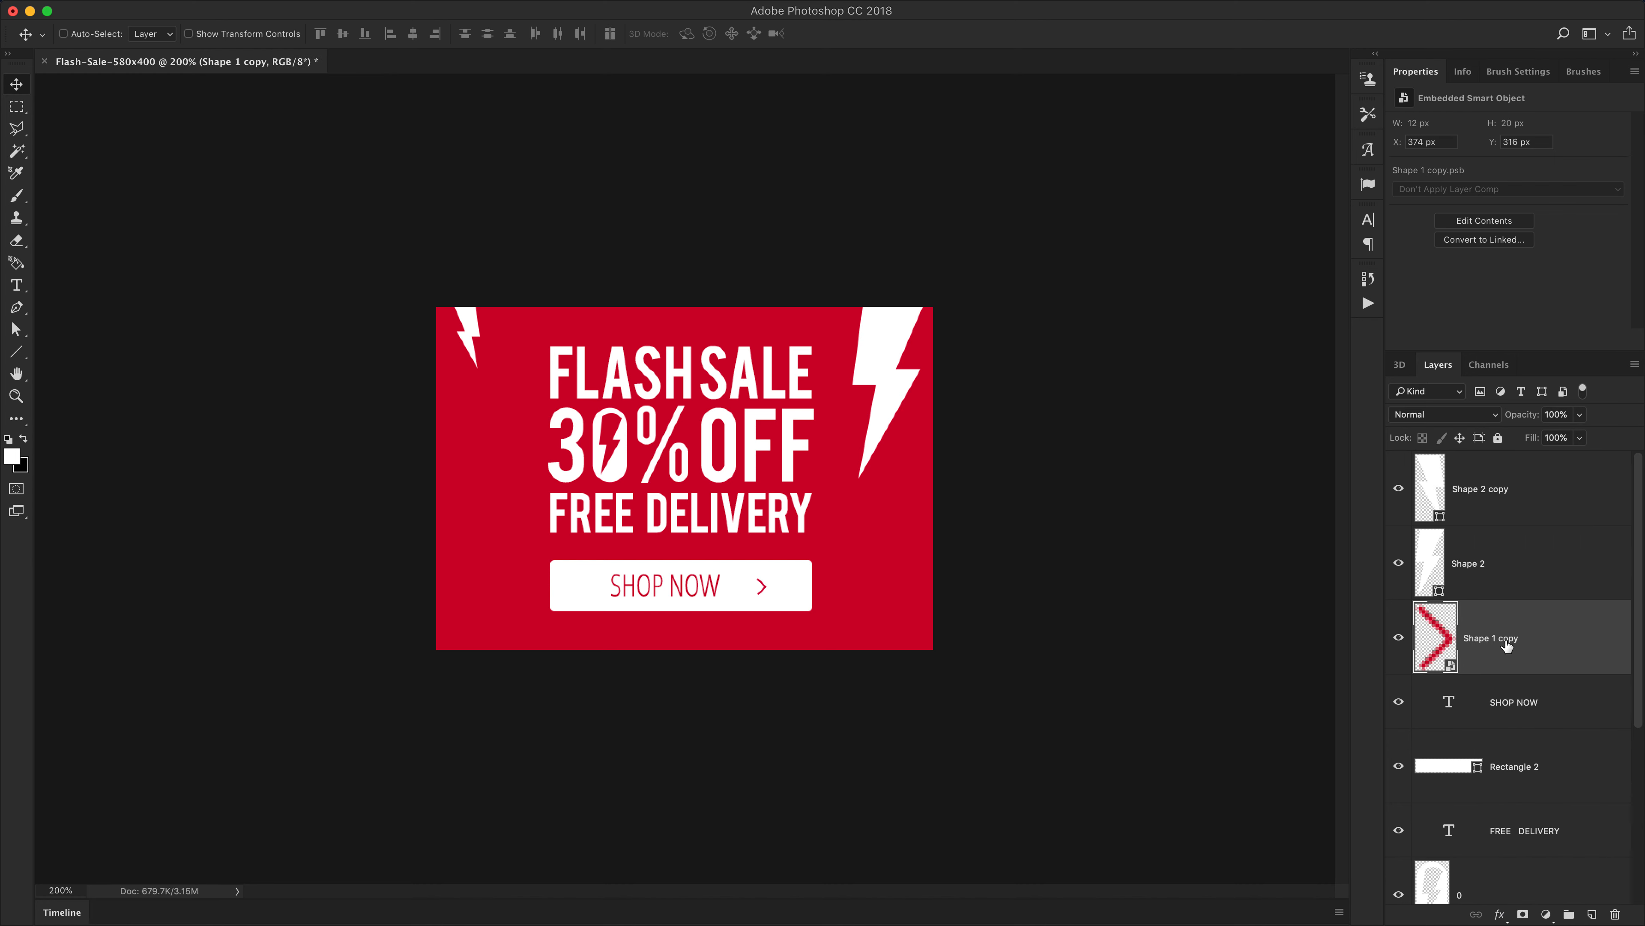
Rename the combined smart object layer to arrow
{"action": "double_click", "coordinate": [1505, 640]}
{"action": "type", "text": "arrow"}
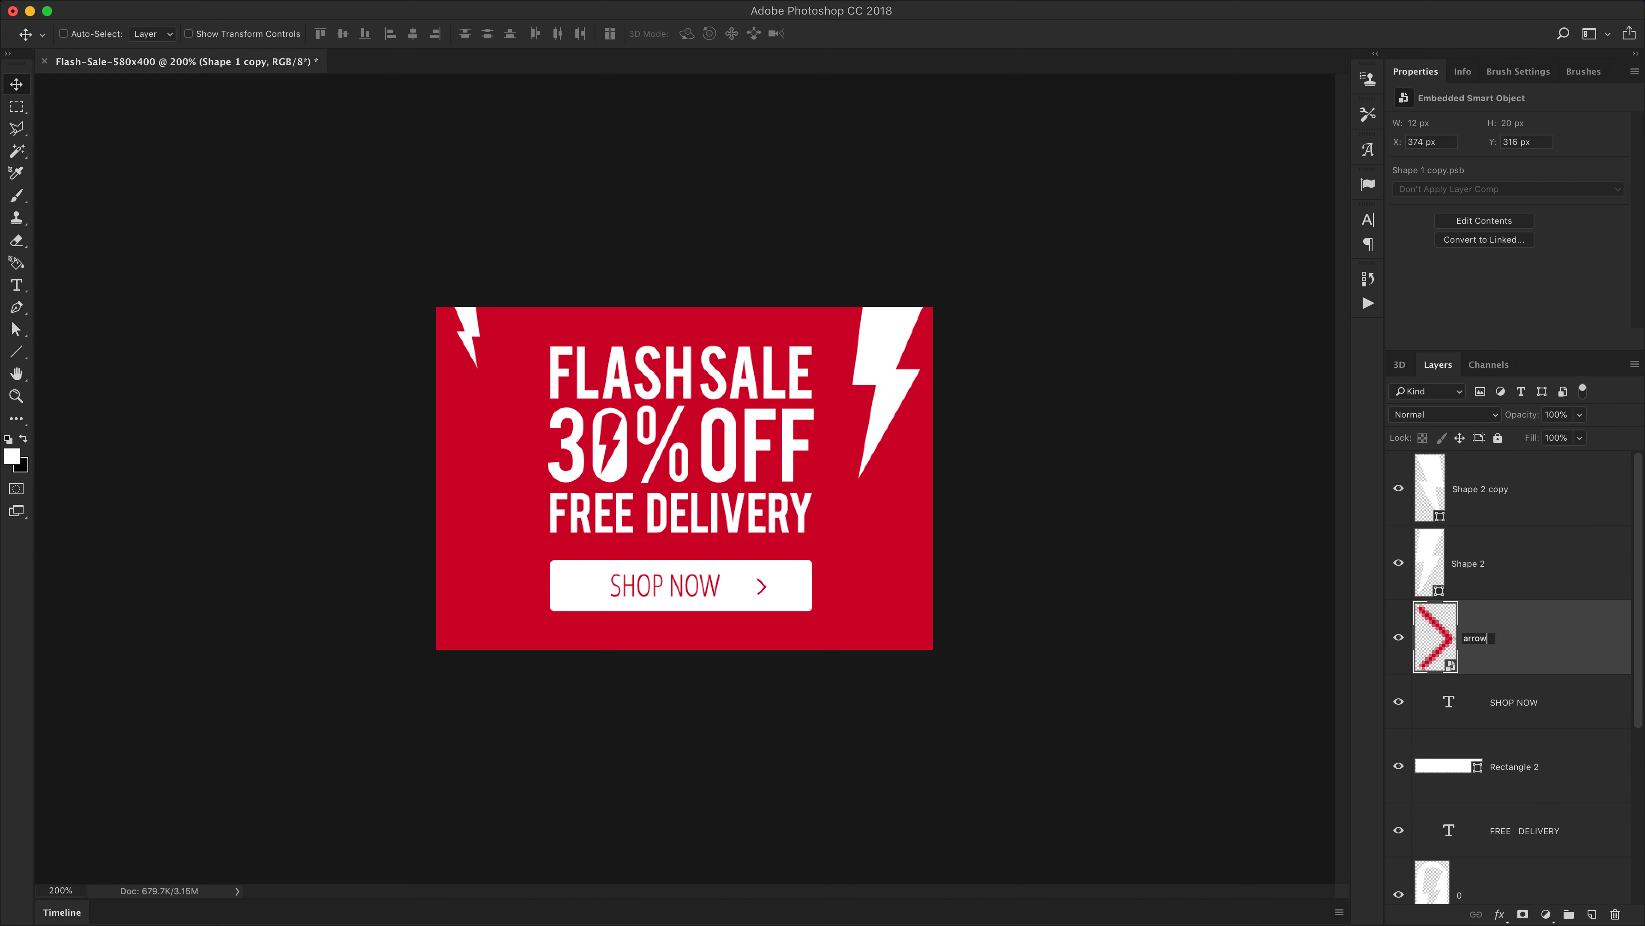
{"action": "key", "text": "Return"}
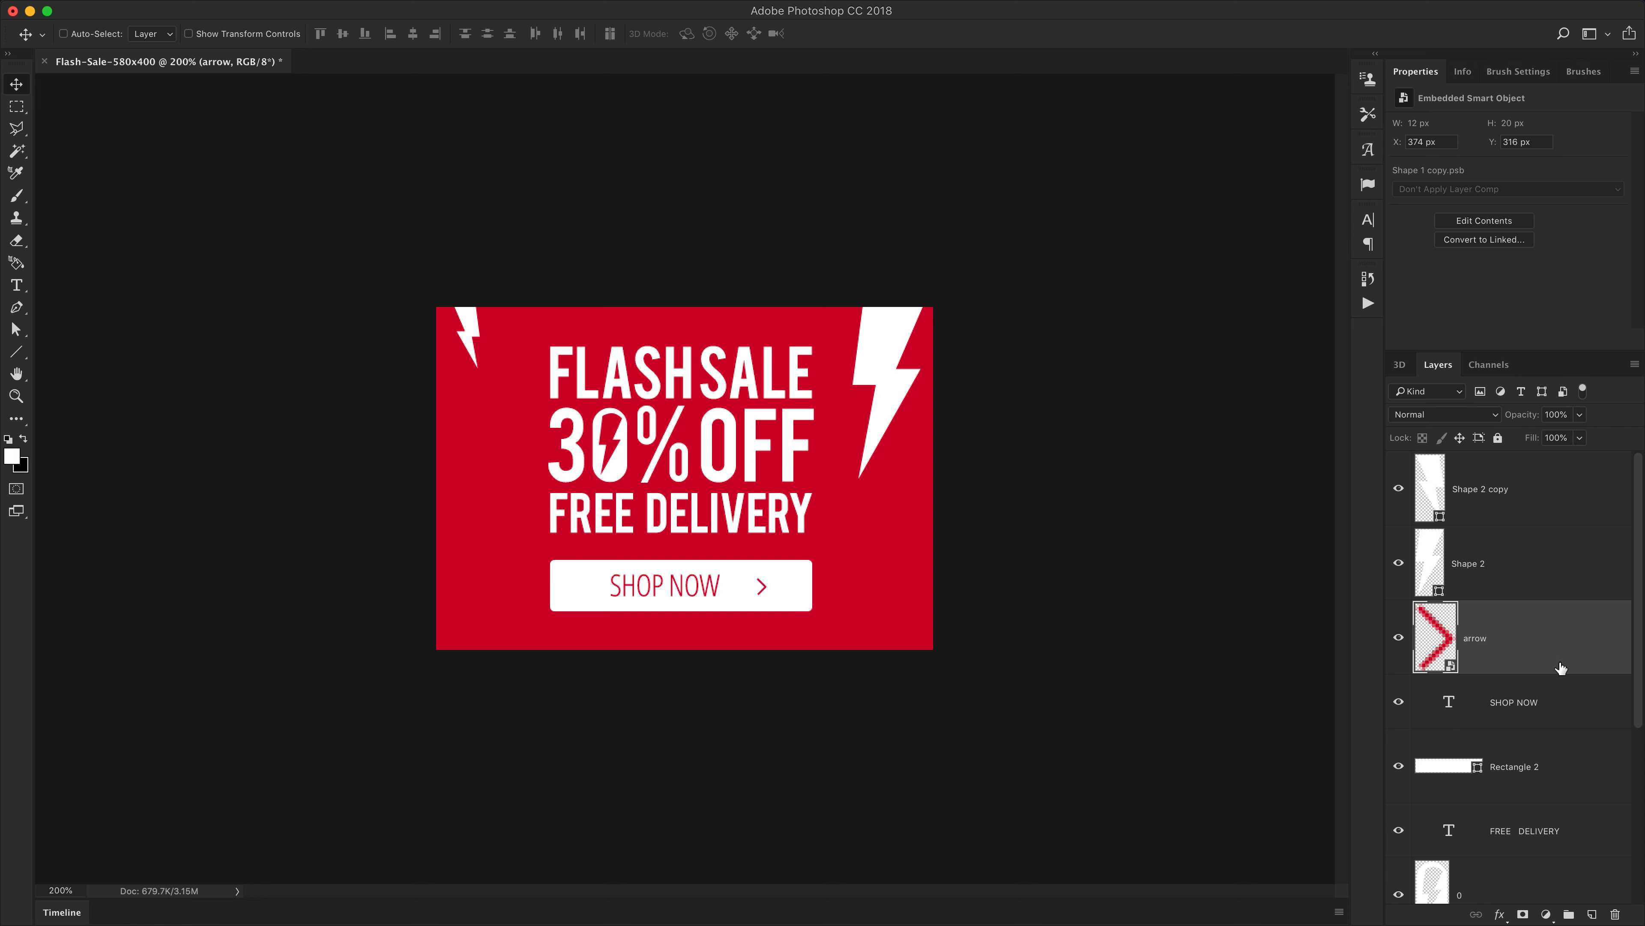
Convert the SHOP NOW text layer into a smart object
{"action": "left_click", "coordinate": [1512, 705]}
{"action": "scroll", "coordinate": [1514, 648], "scroll_direction": "down", "scroll_amount": 5}
{"action": "scroll", "coordinate": [1516, 566], "scroll_direction": "up", "scroll_amount": 2}
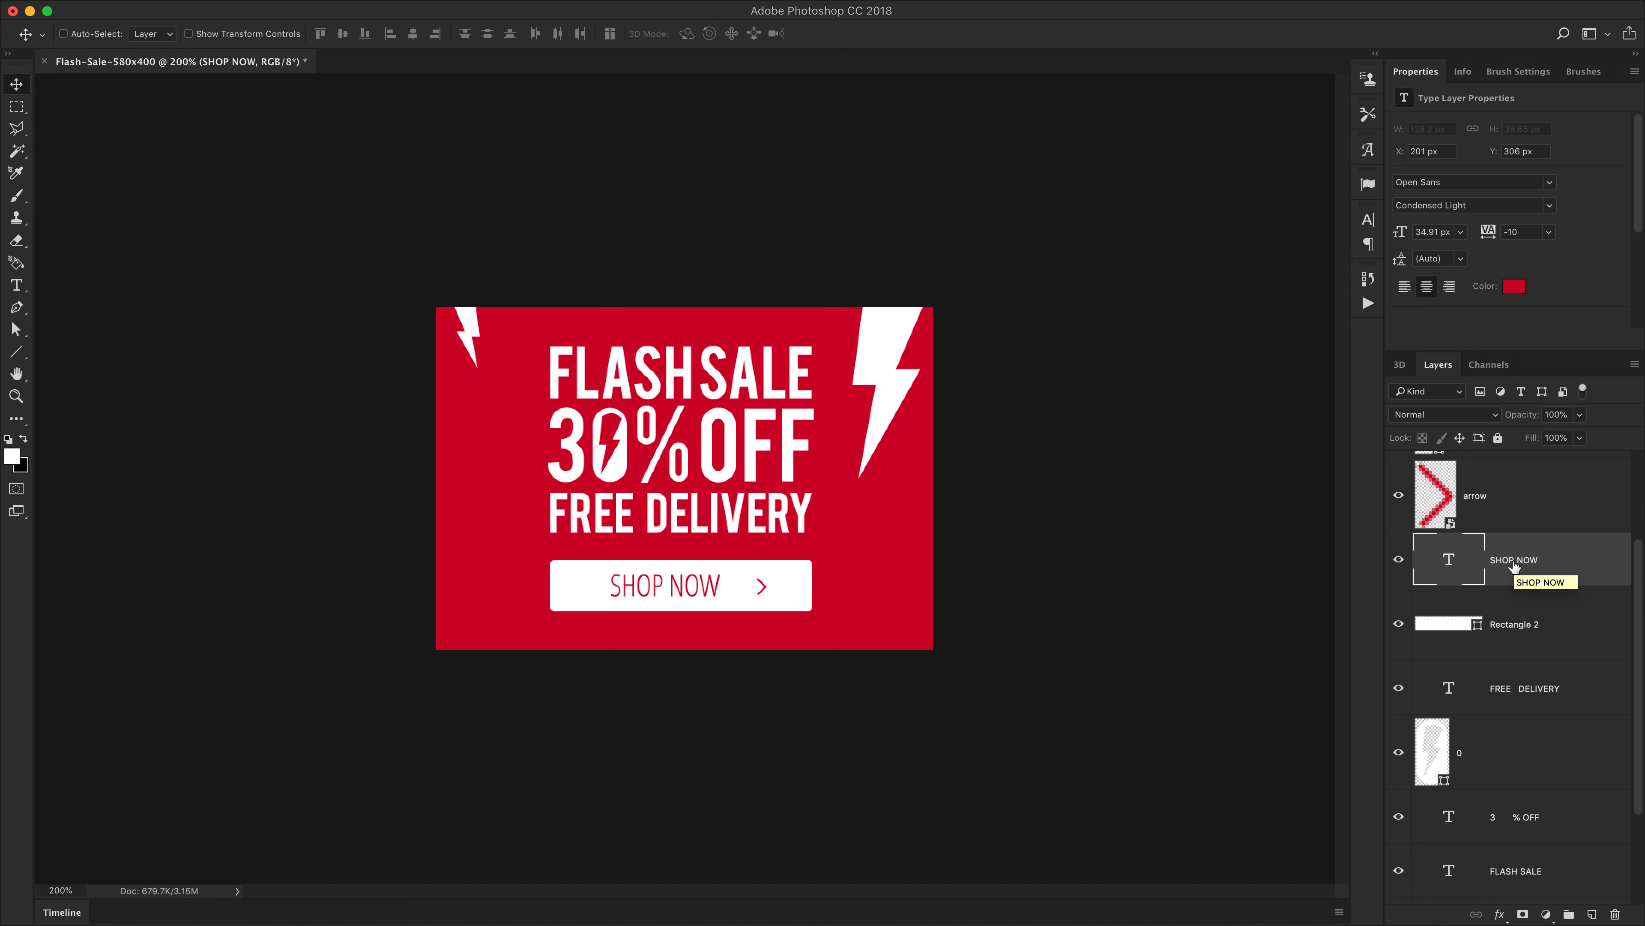
{"action": "right_click", "coordinate": [1514, 566]}
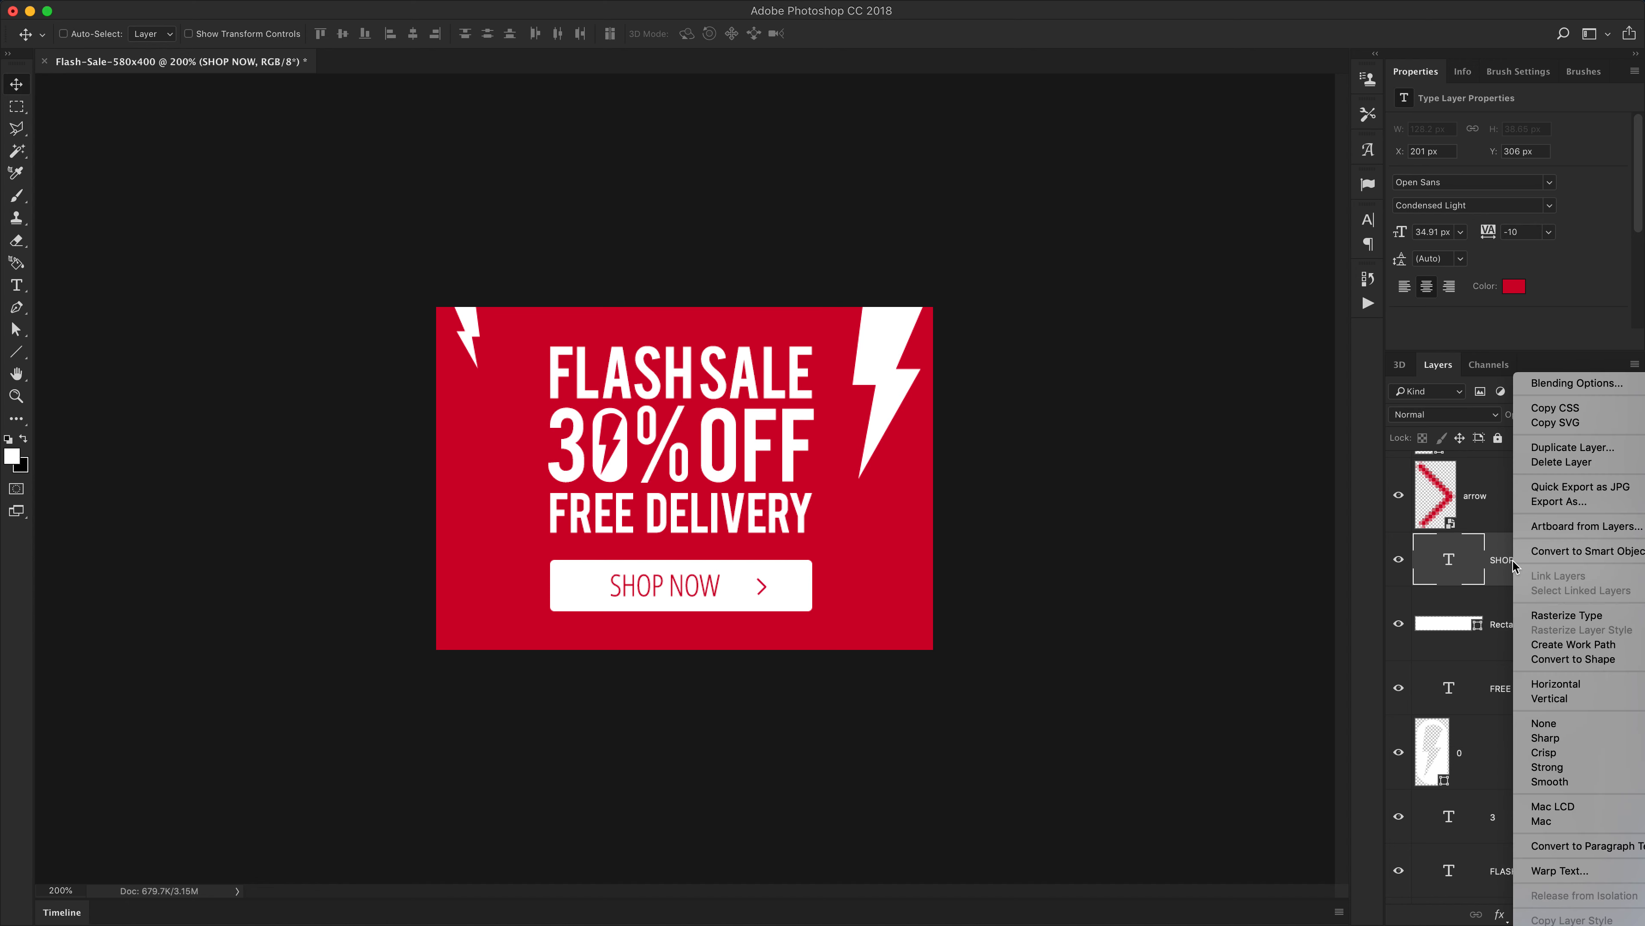
{"action": "left_click", "coordinate": [1562, 552]}
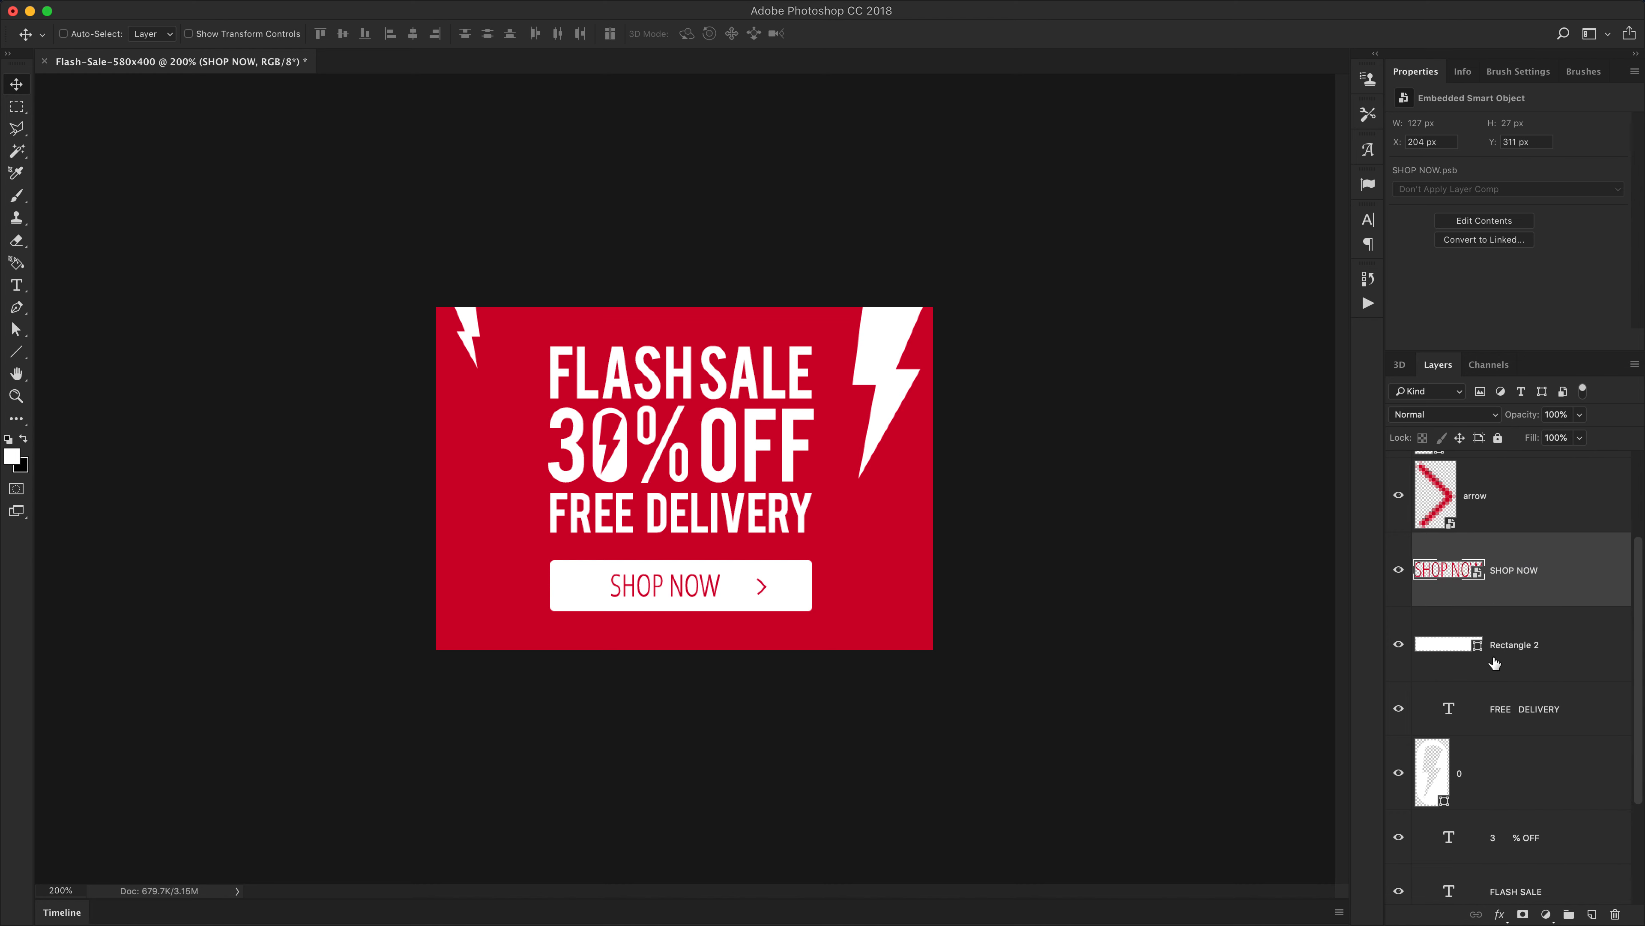
Convert the Rectangle 2 button shape layer into a smart object
{"action": "scroll", "coordinate": [1514, 650], "scroll_direction": "up", "scroll_amount": 1}
{"action": "left_click", "coordinate": [1509, 669]}
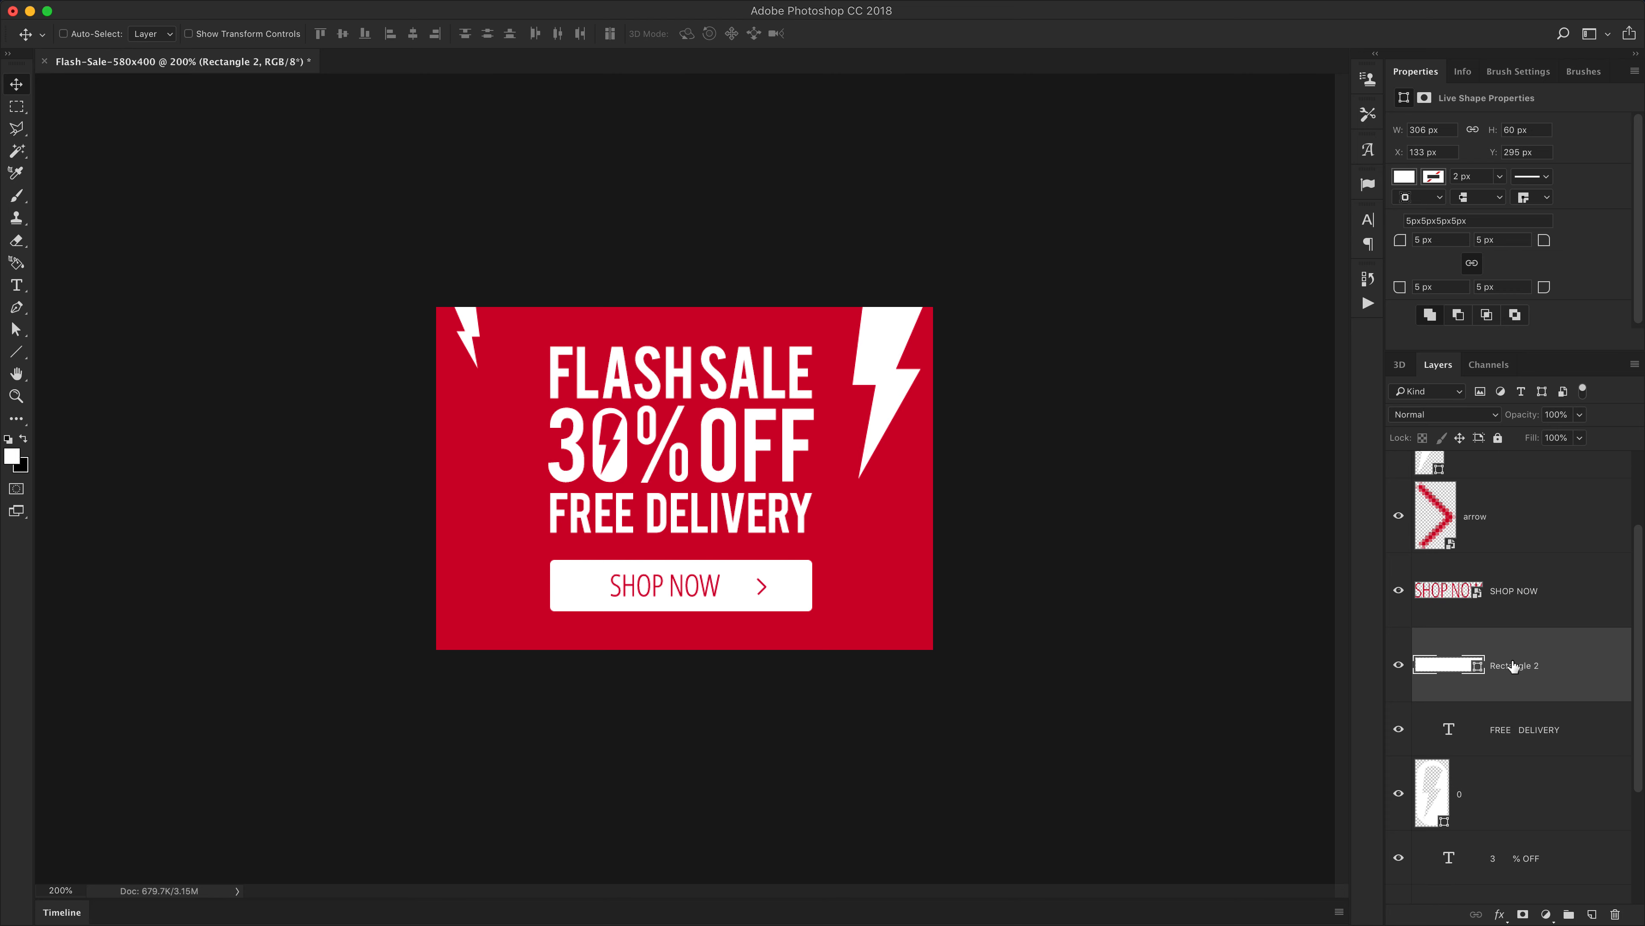
{"action": "right_click", "coordinate": [1512, 666]}
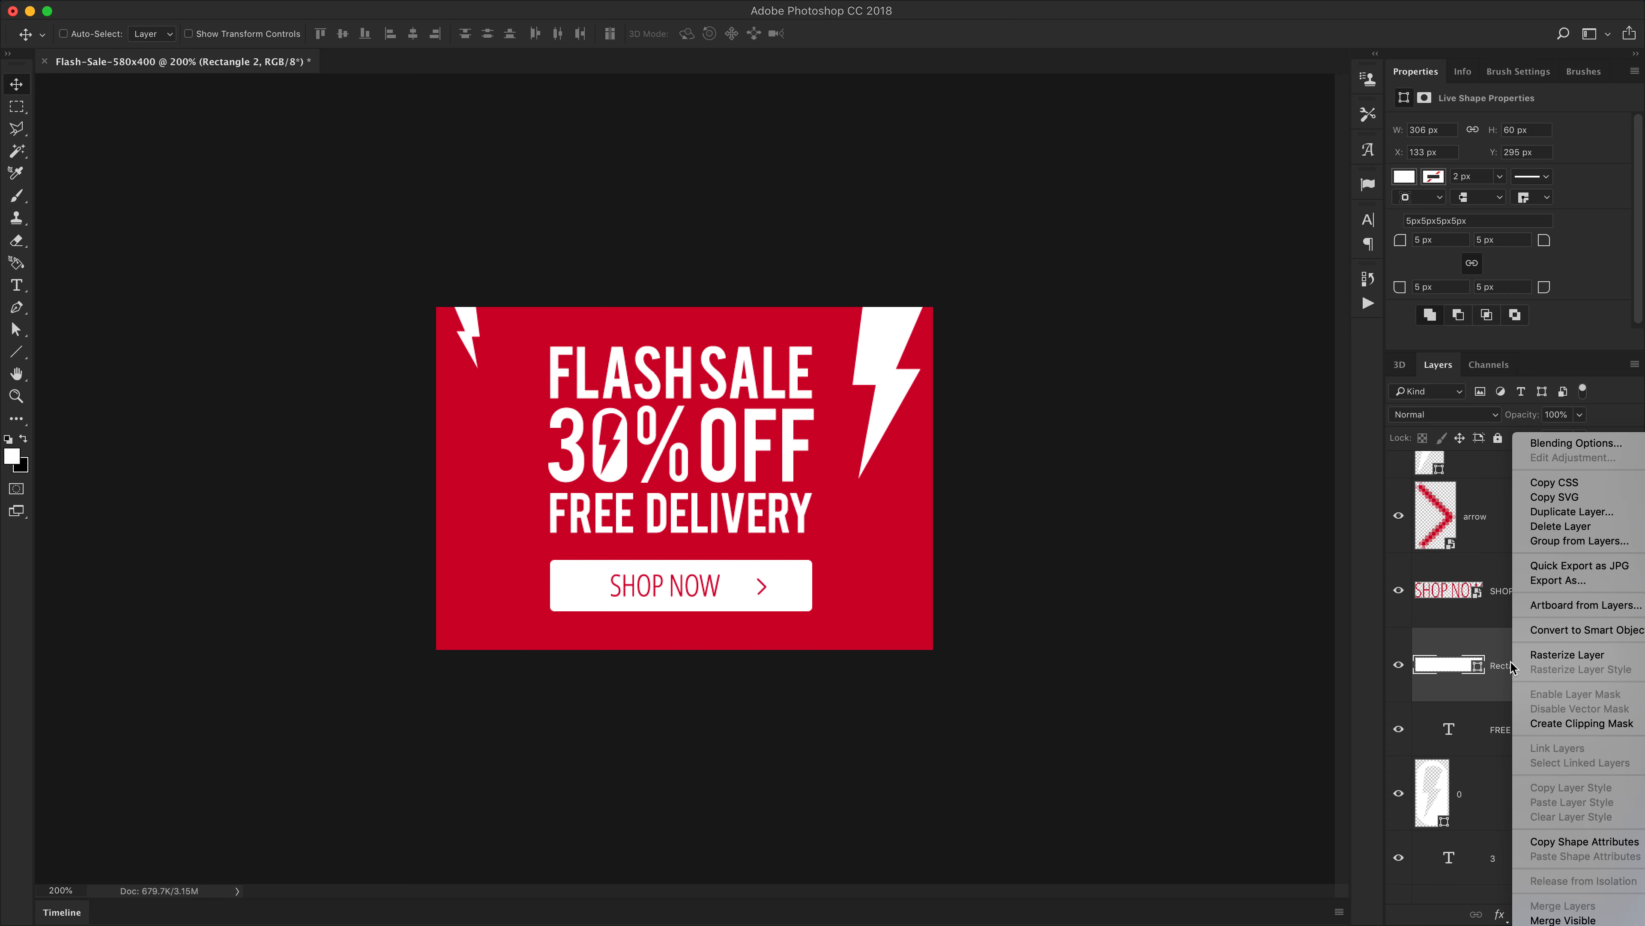
{"action": "left_click", "coordinate": [1547, 633]}
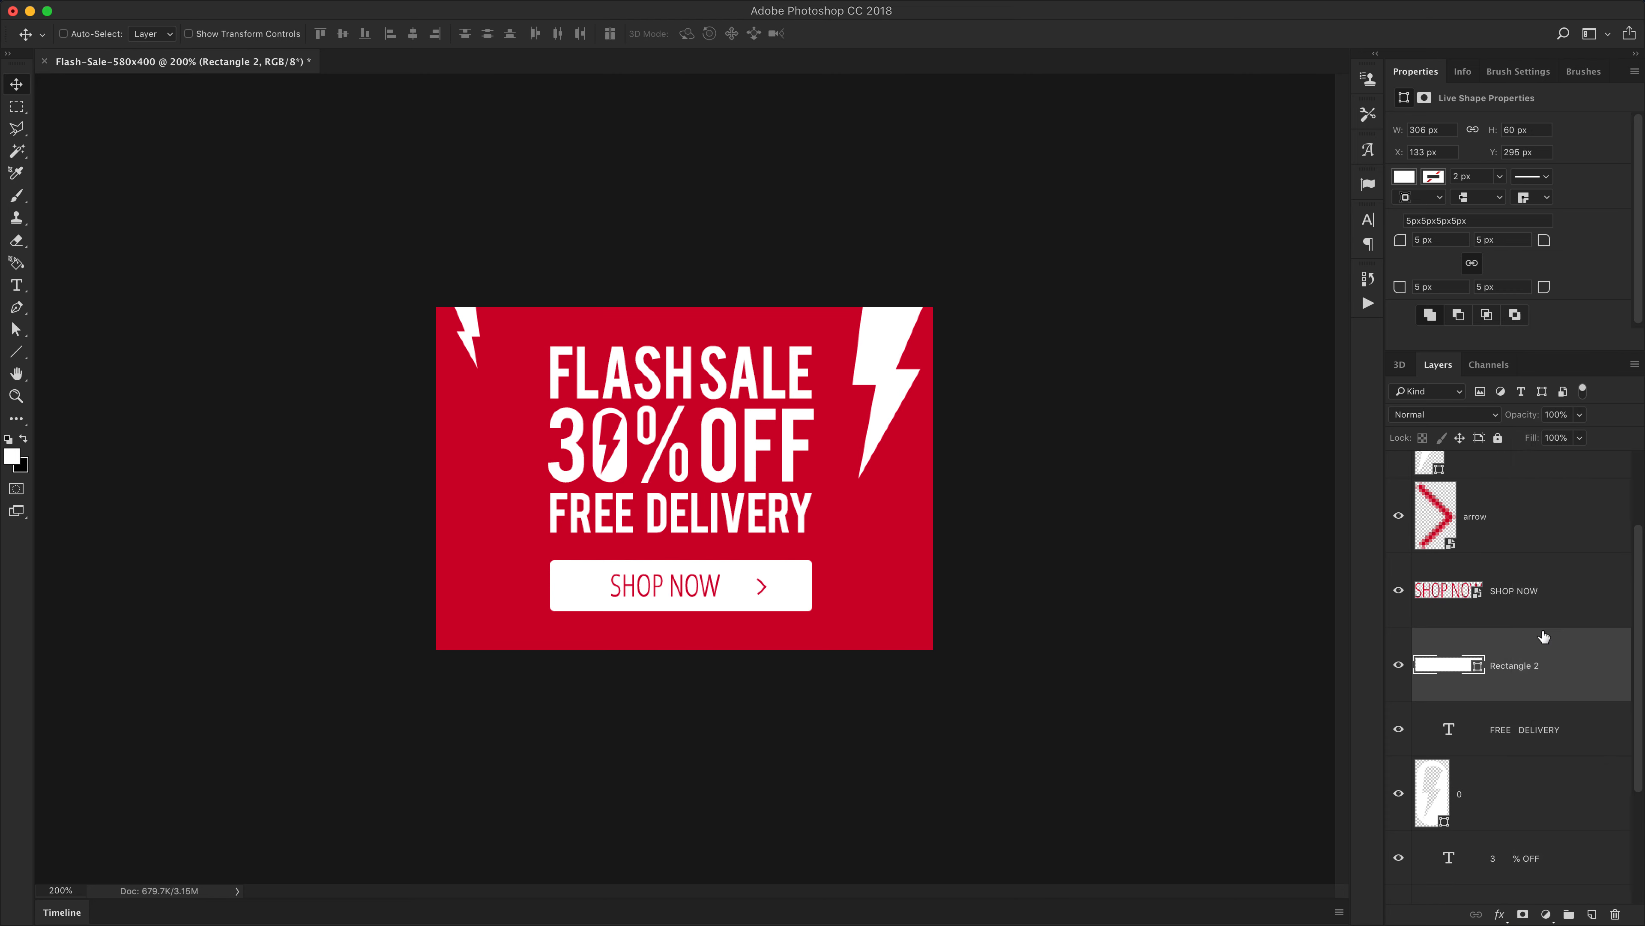
Convert the FREE DELIVERY text layer into a smart object
{"action": "left_click", "coordinate": [1509, 734]}
{"action": "right_click", "coordinate": [1500, 735]}
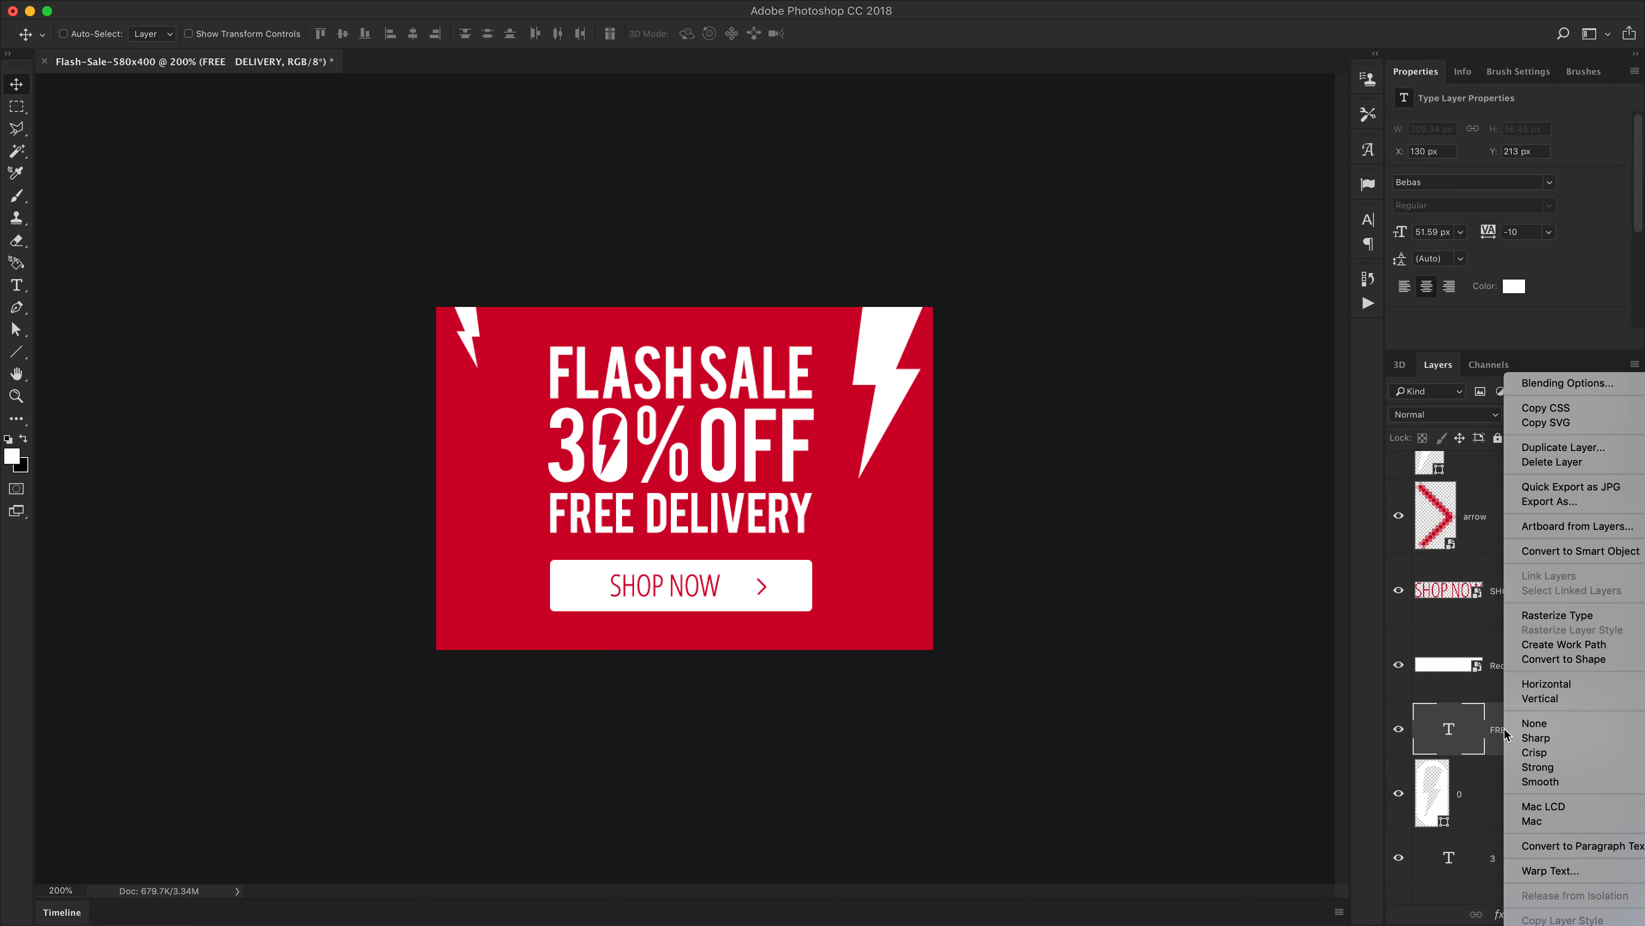
{"action": "left_click", "coordinate": [1571, 551]}
{"action": "scroll", "coordinate": [1539, 700], "scroll_direction": "up", "scroll_amount": 2}
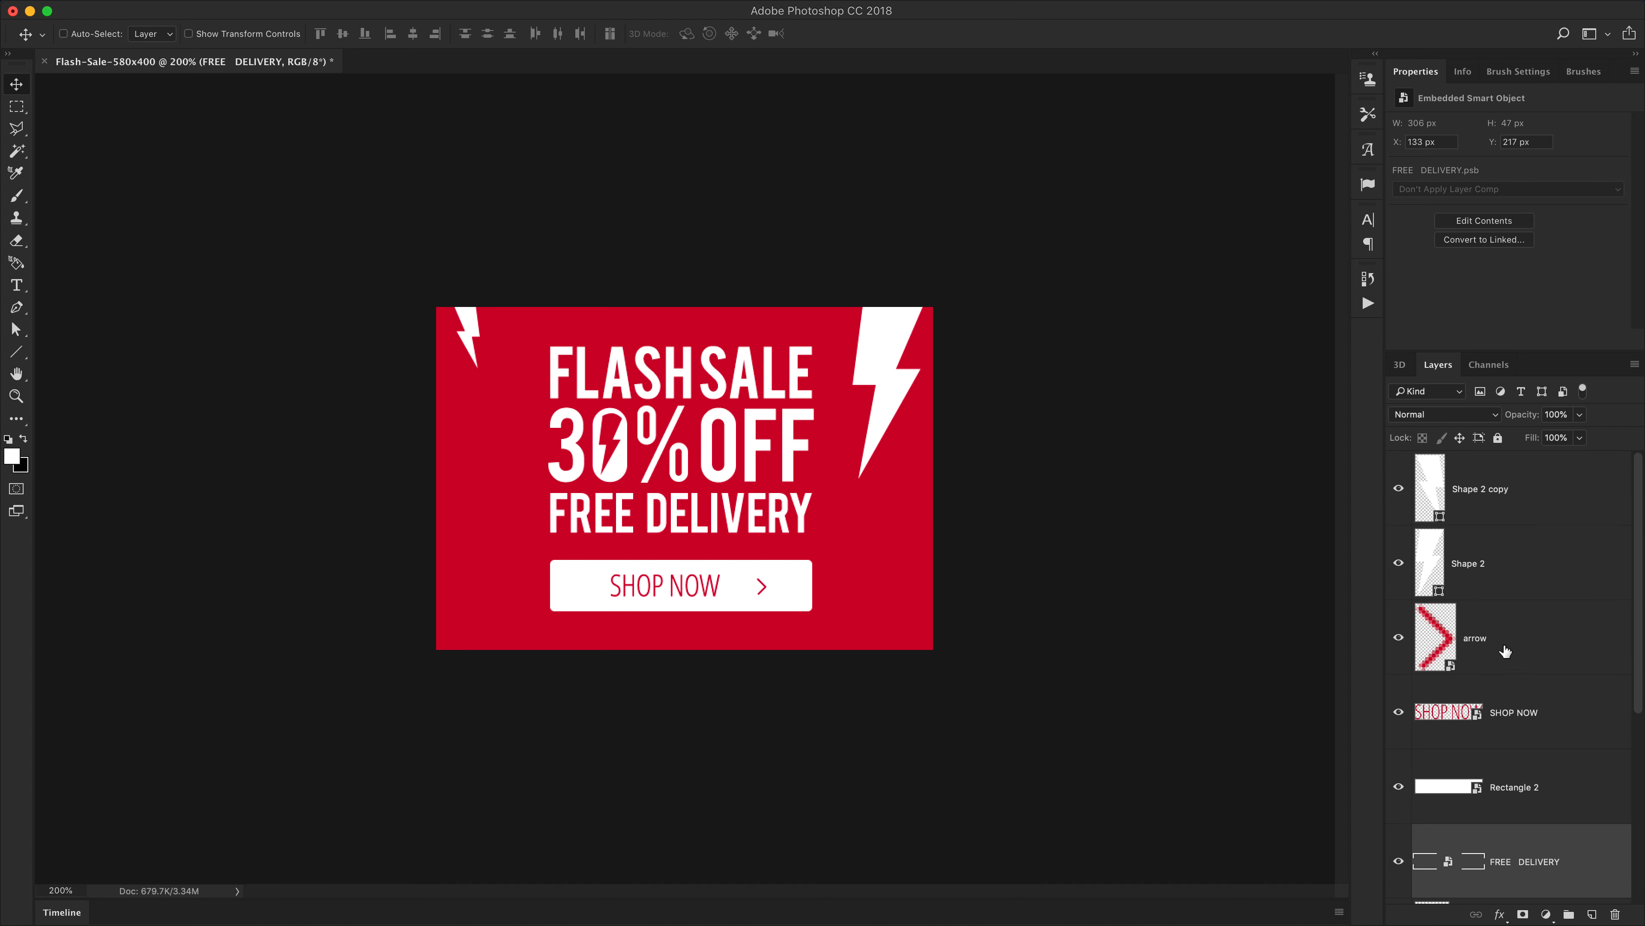
Rename the Shape 2 layer to right lighting
{"action": "left_click", "coordinate": [1490, 570]}
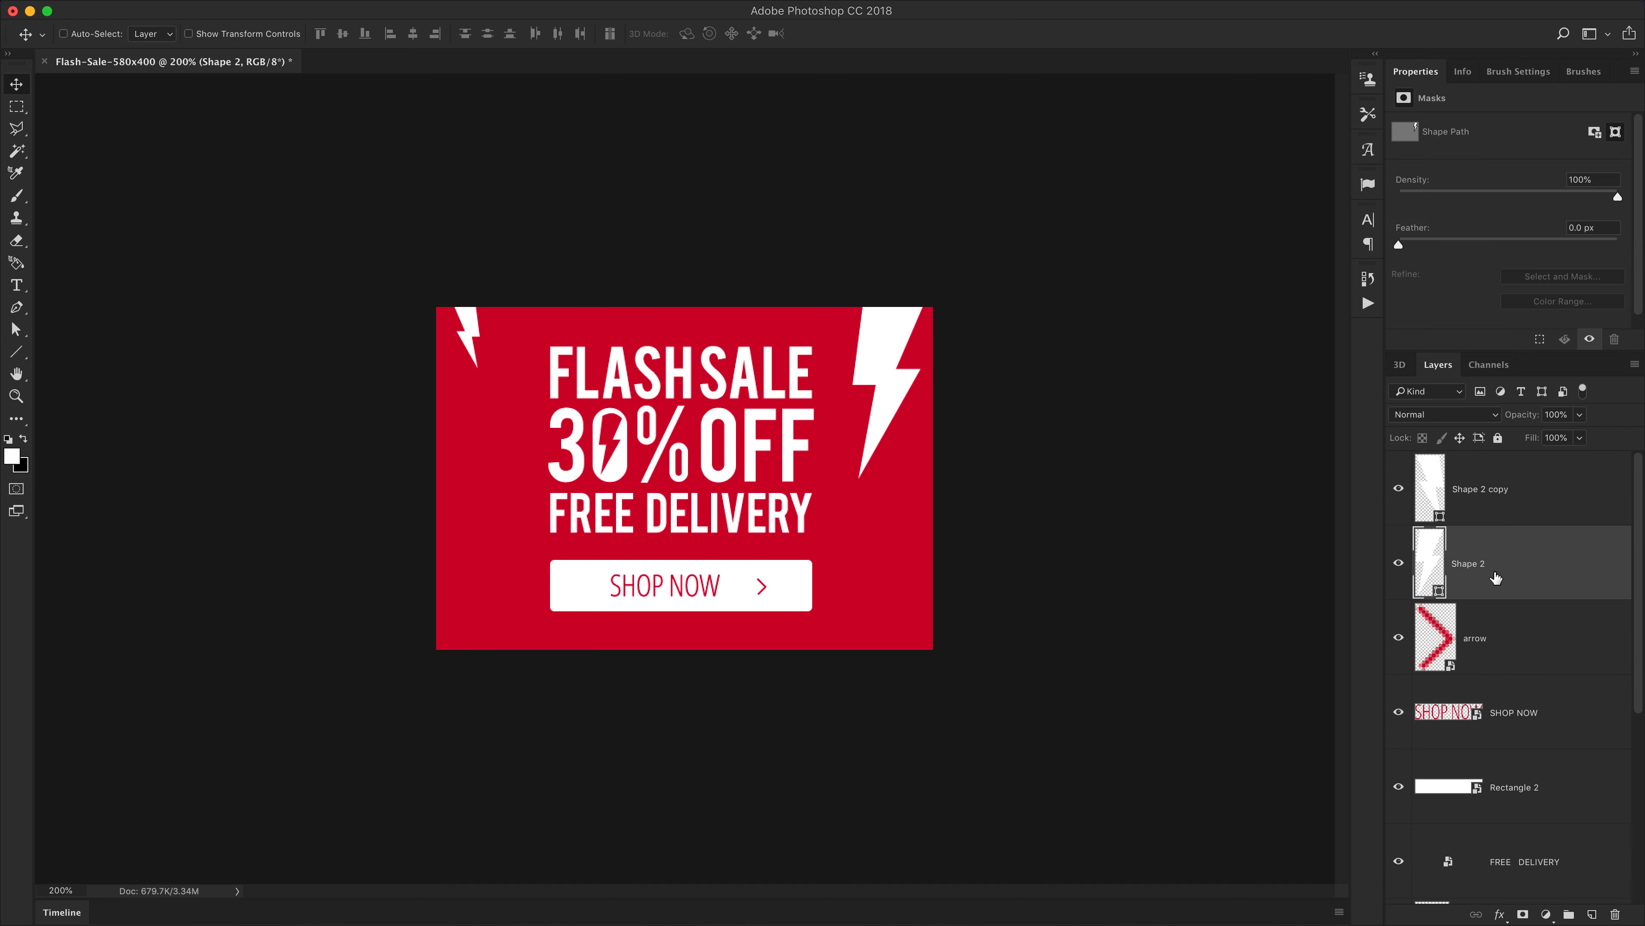
{"action": "left_click", "coordinate": [1398, 563]}
{"action": "left_click", "coordinate": [1398, 563]}
{"action": "double_click", "coordinate": [1465, 563]}
{"action": "type", "text": "right lighting"}
{"action": "key", "text": "super+a"}
{"action": "key", "text": "Return"}
Rename the Shape 2 copy layer to left lighting
{"action": "double_click", "coordinate": [1477, 490]}
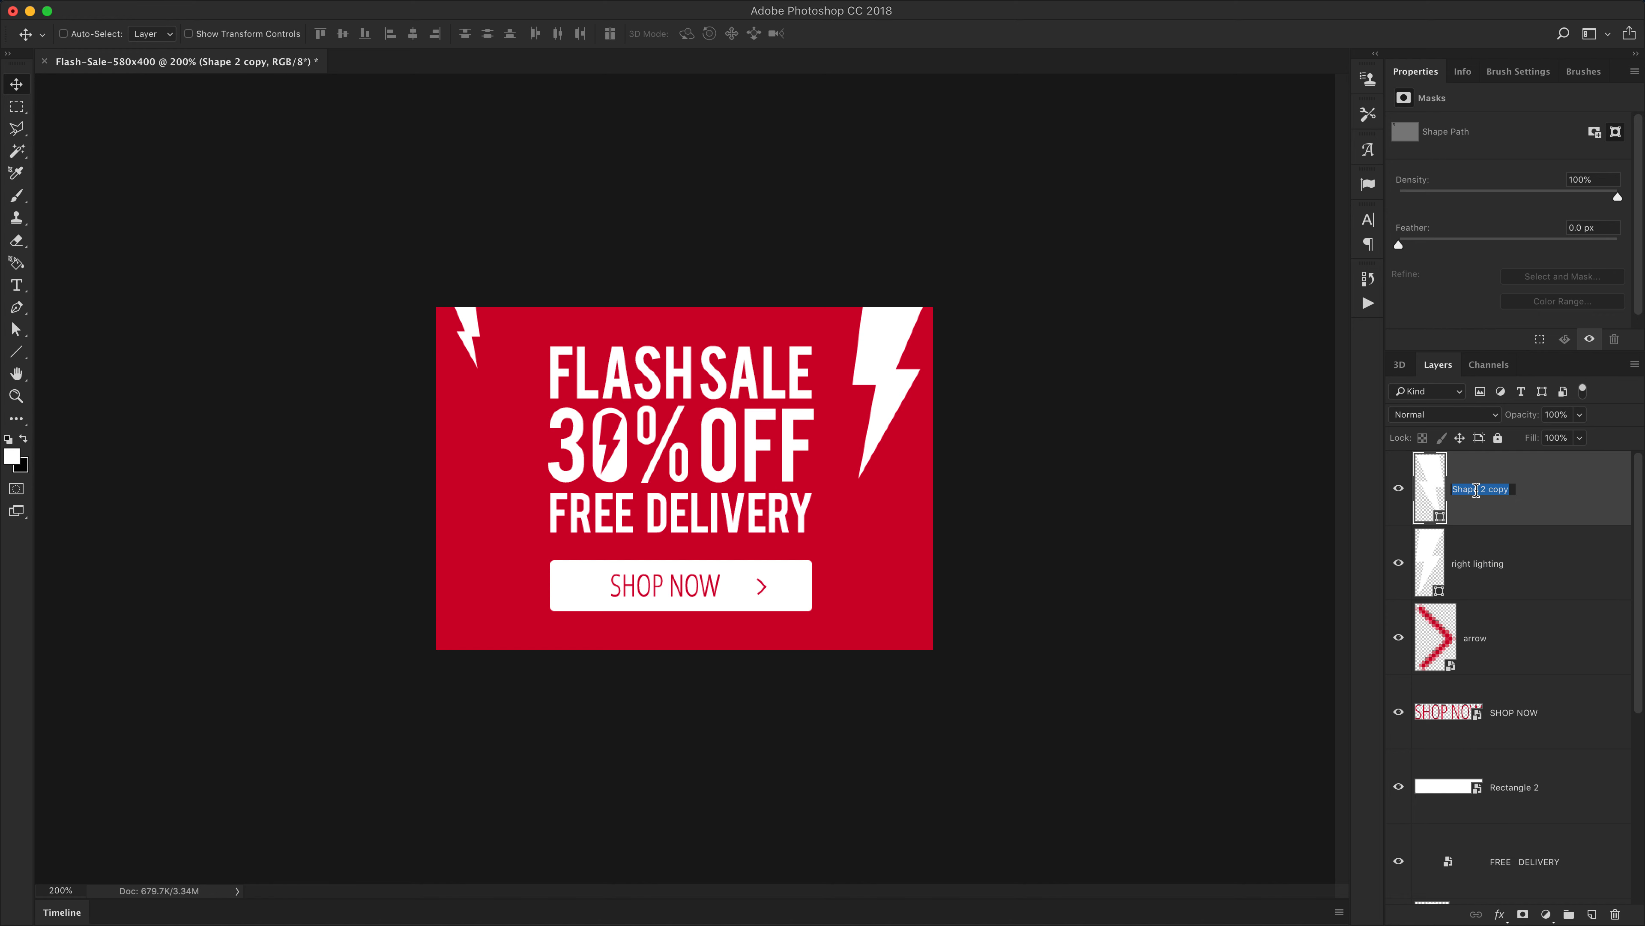
{"action": "key", "text": "super+v"}
{"action": "key", "text": "alt+shift+Left"}
{"action": "type", "text": "left"}
{"action": "key", "text": "Return"}
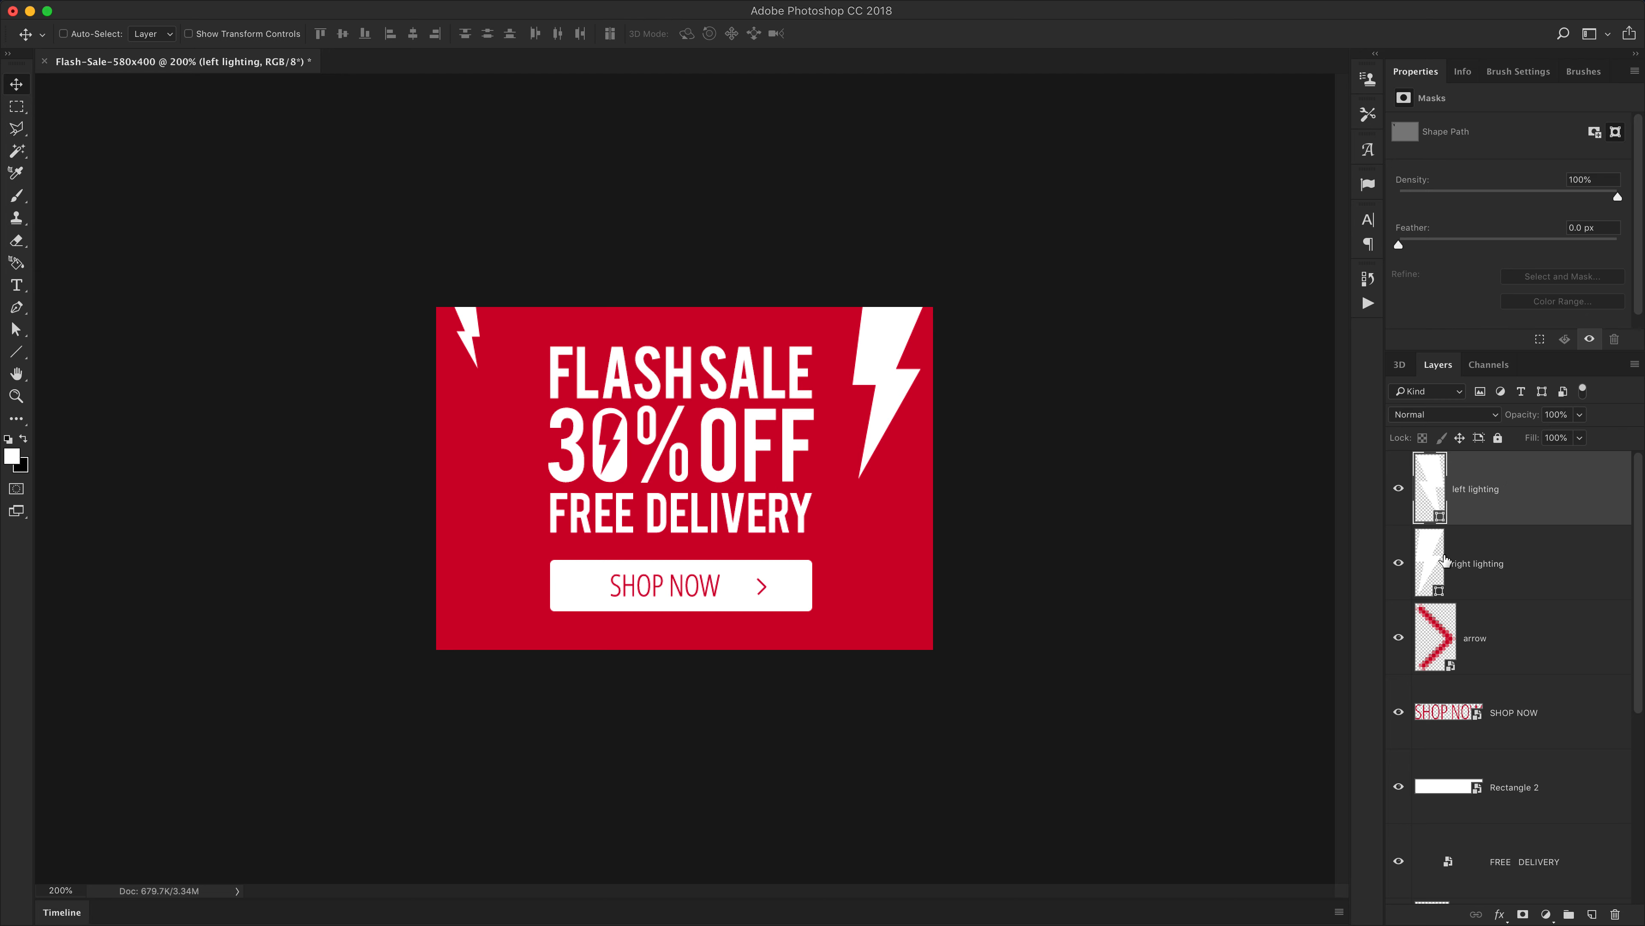
Convert the right lighting and left lighting layers into smart objects
{"action": "left_click", "coordinate": [1504, 564]}
{"action": "right_click", "coordinate": [1504, 568]}
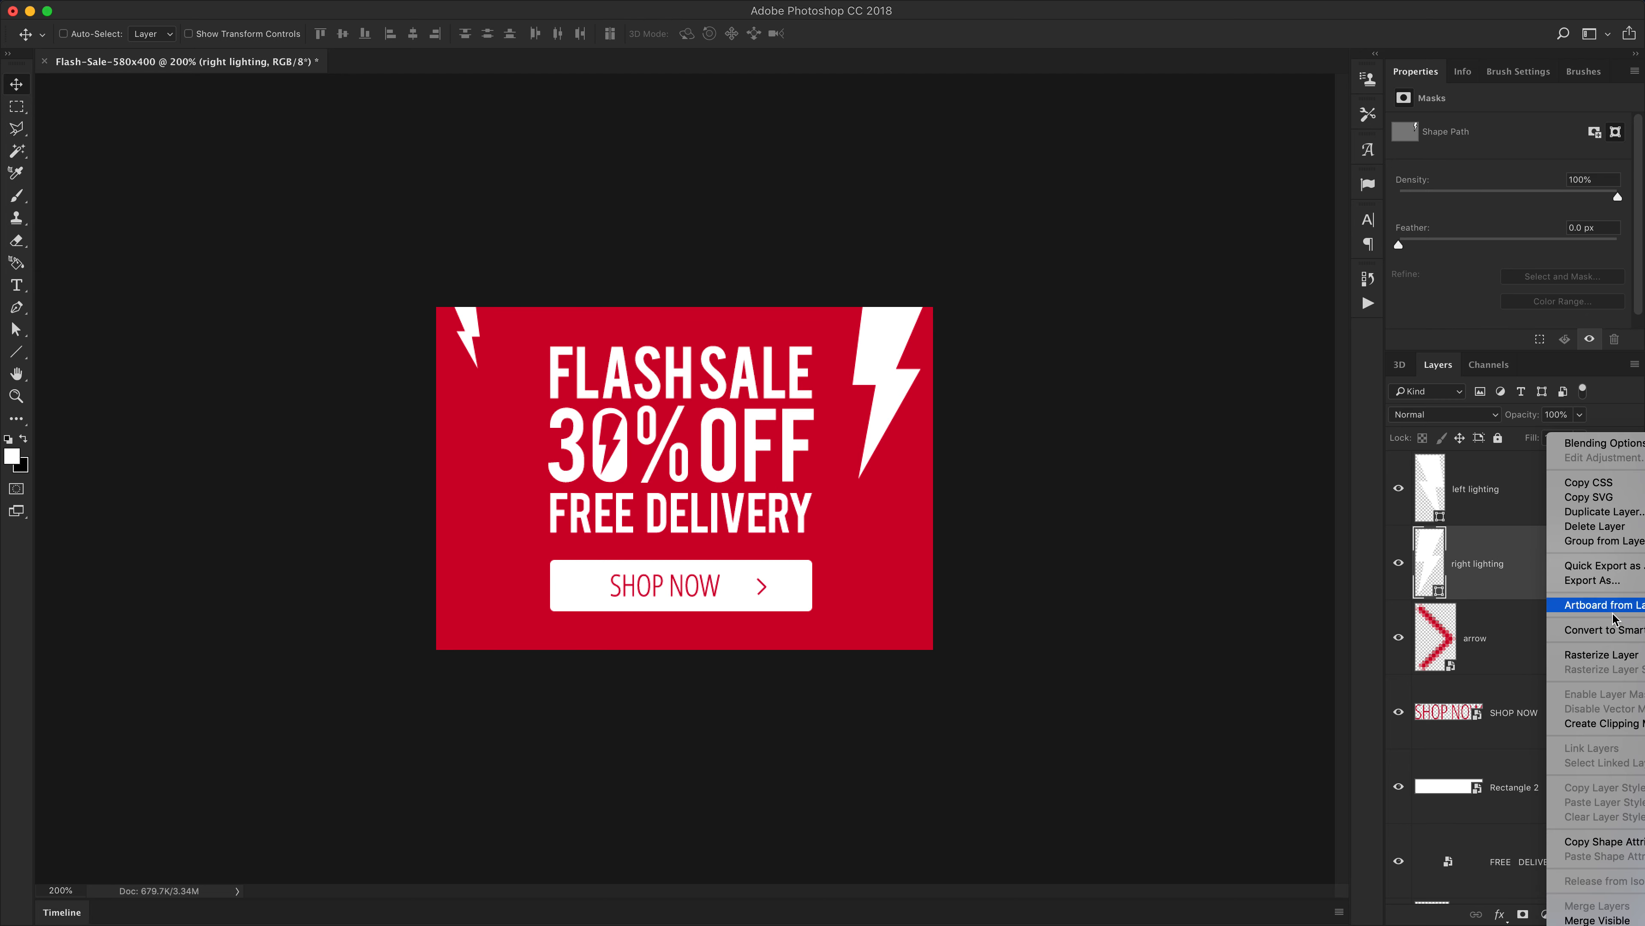
{"action": "left_click", "coordinate": [1575, 624]}
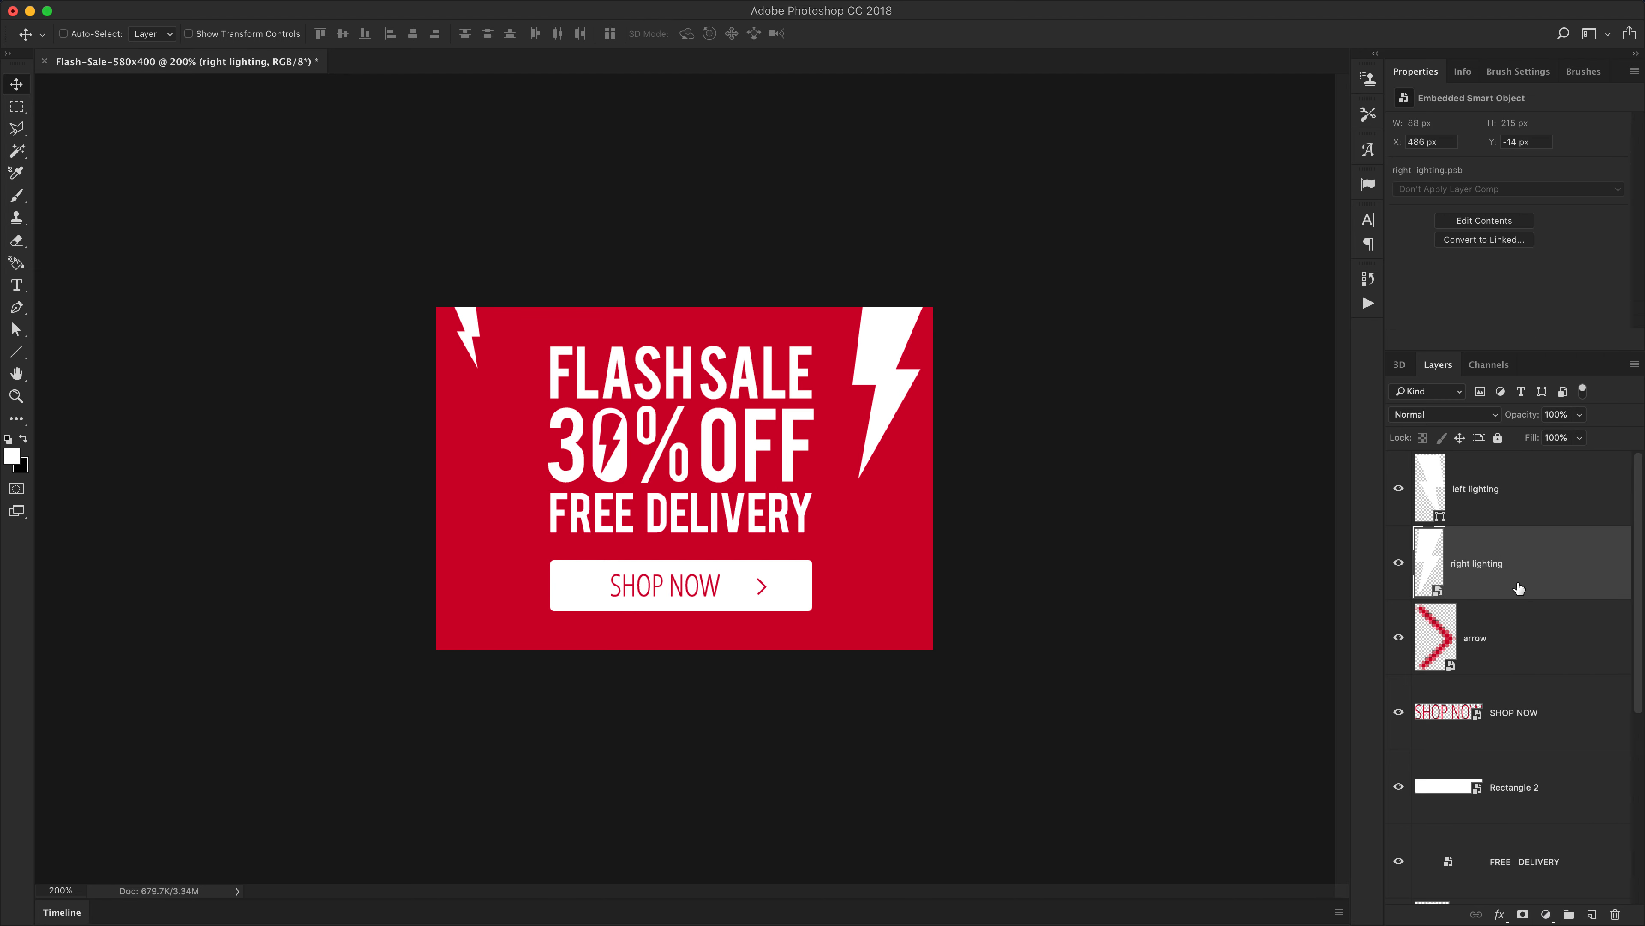
{"action": "right_click", "coordinate": [1486, 483]}
{"action": "left_click", "coordinate": [1571, 627]}
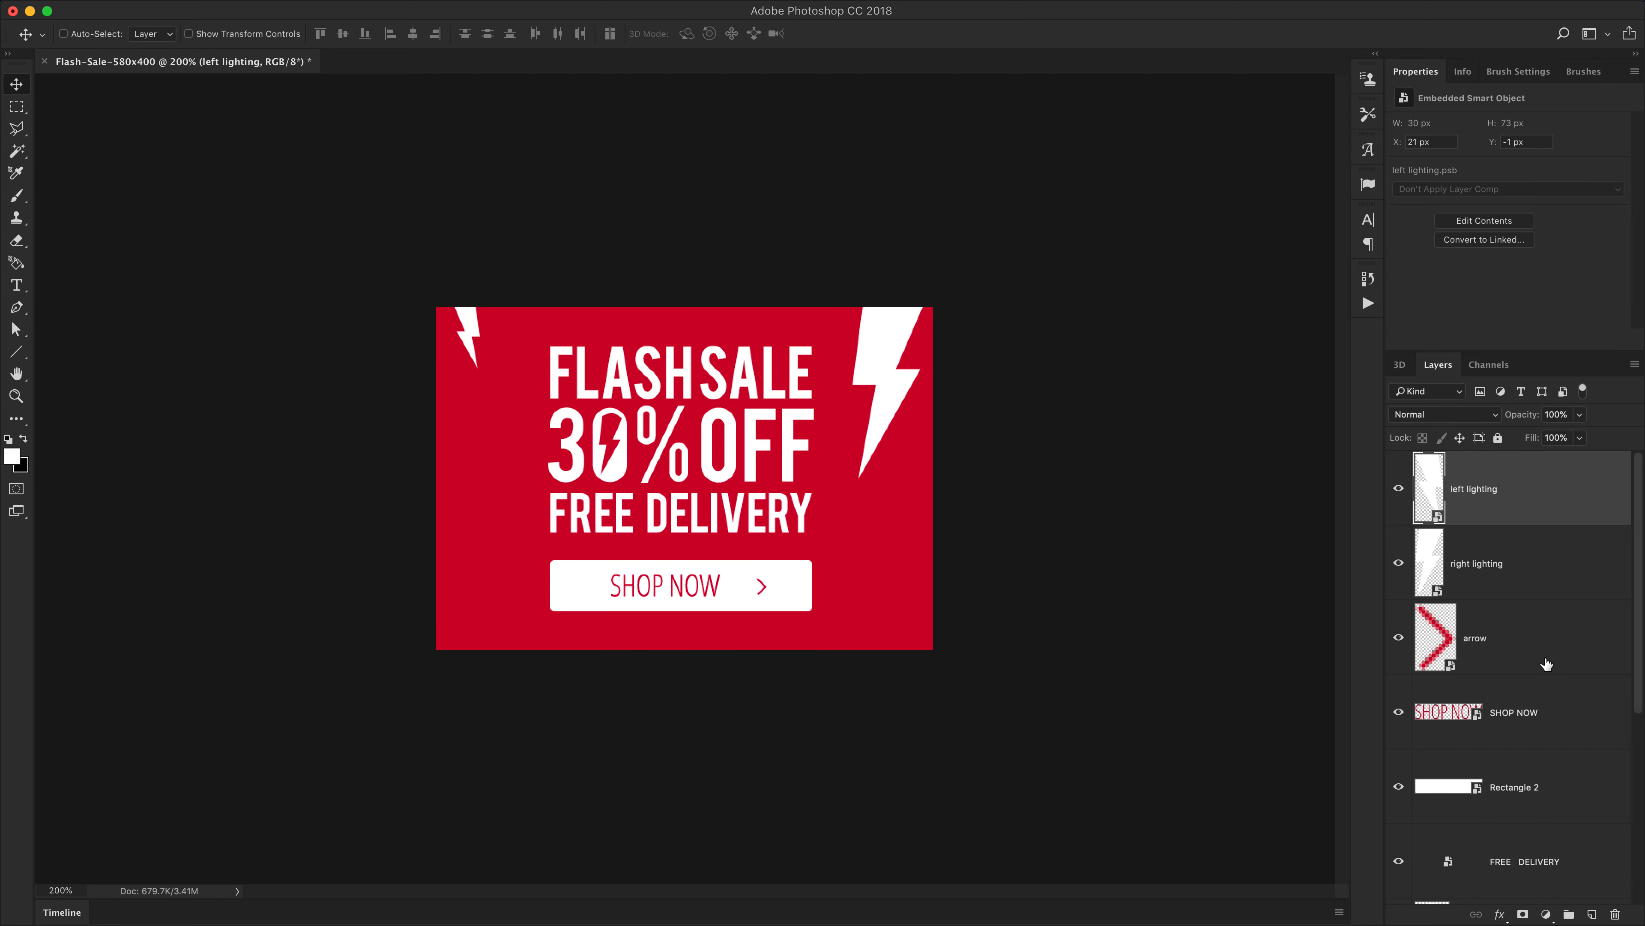
Select the 0 and 3 % OFF layers and convert them together into one smart object
{"action": "scroll", "coordinate": [1541, 661], "scroll_direction": "down", "scroll_amount": 5}
{"action": "left_click", "coordinate": [1490, 745]}
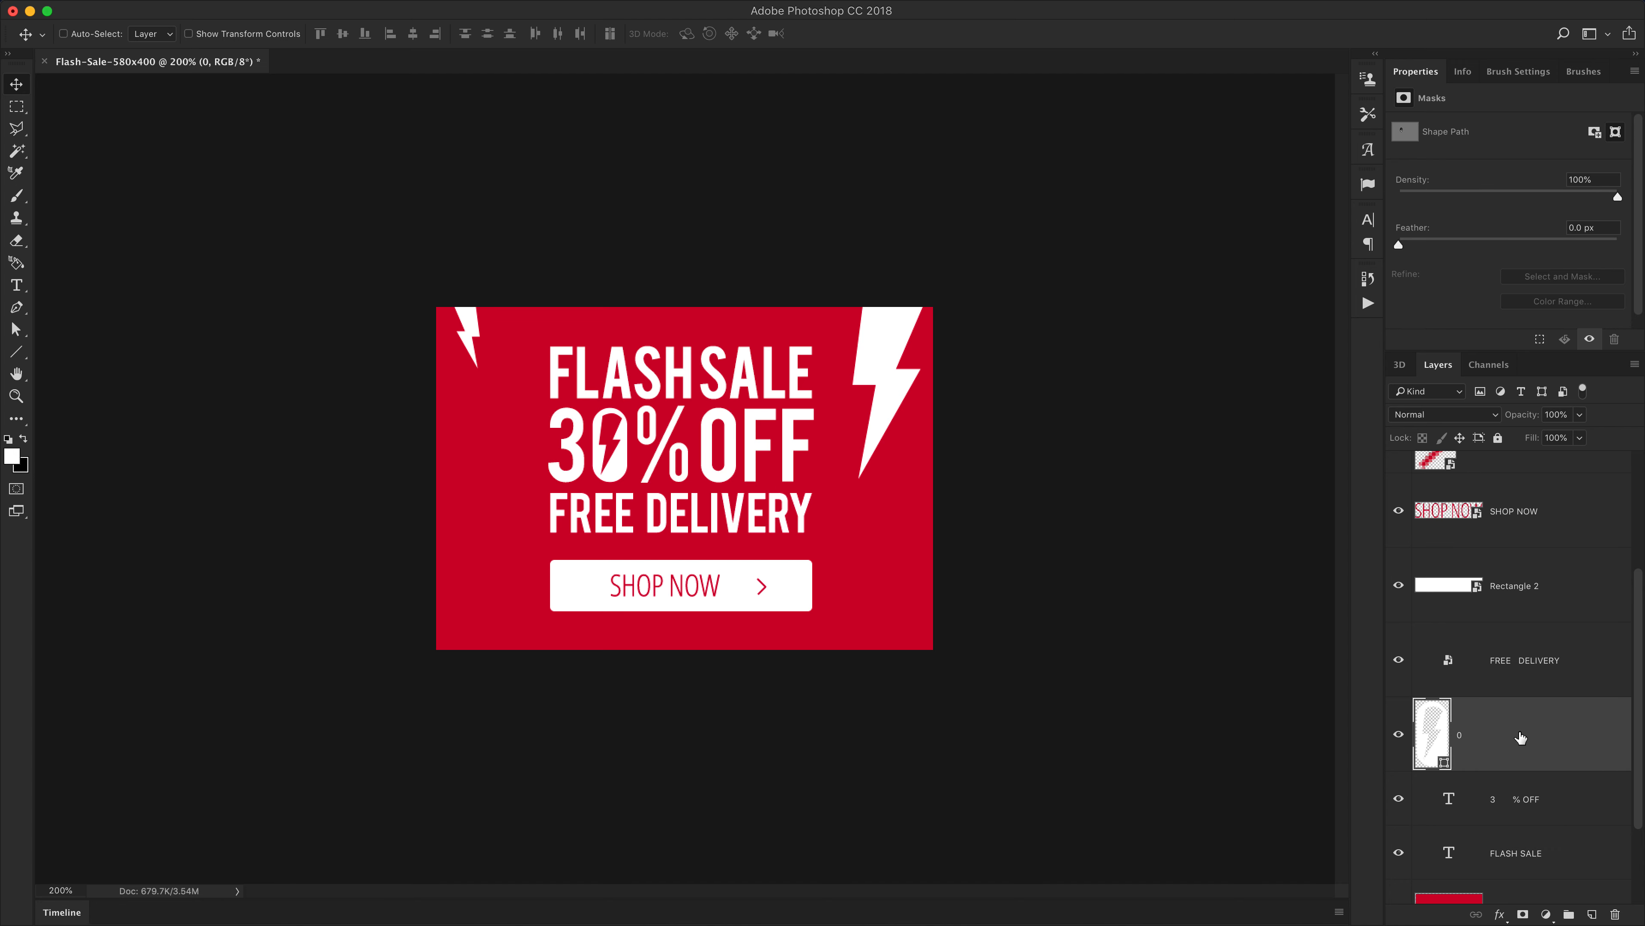
{"action": "left_click", "coordinate": [1546, 804], "text": "shift"}
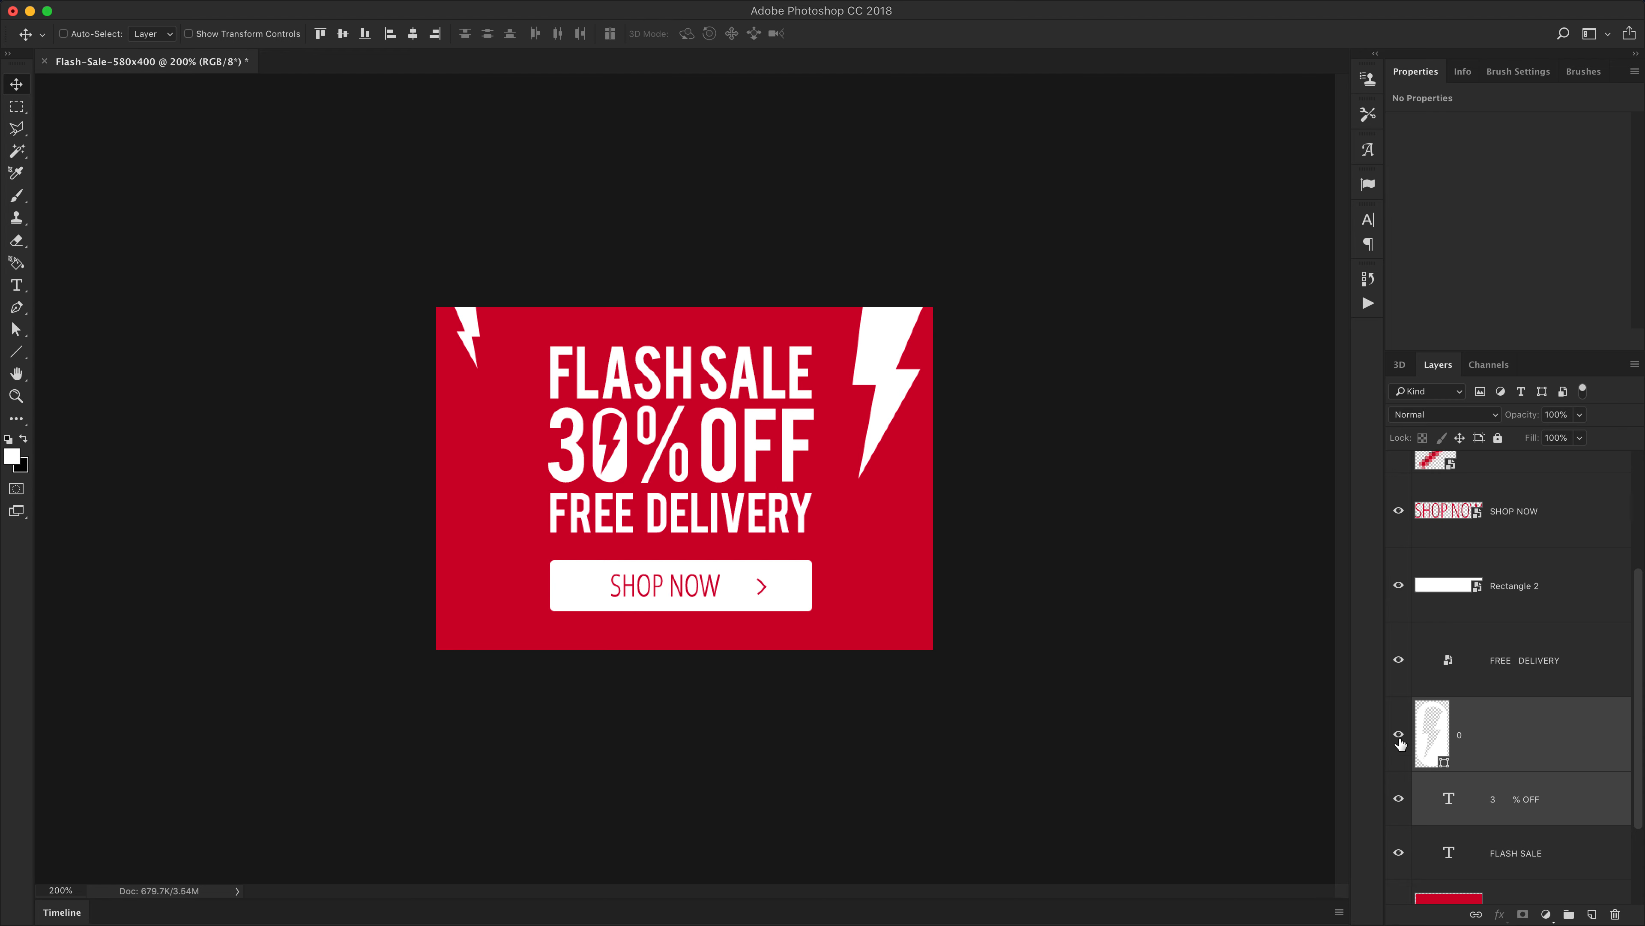
{"action": "mouse_move", "coordinate": [1399, 739]}
{"action": "left_mouse_down"}
{"action": "mouse_move", "coordinate": [1401, 802]}
{"action": "mouse_move", "coordinate": [1398, 736]}
{"action": "left_mouse_up"}
{"action": "right_click", "coordinate": [1529, 730]}
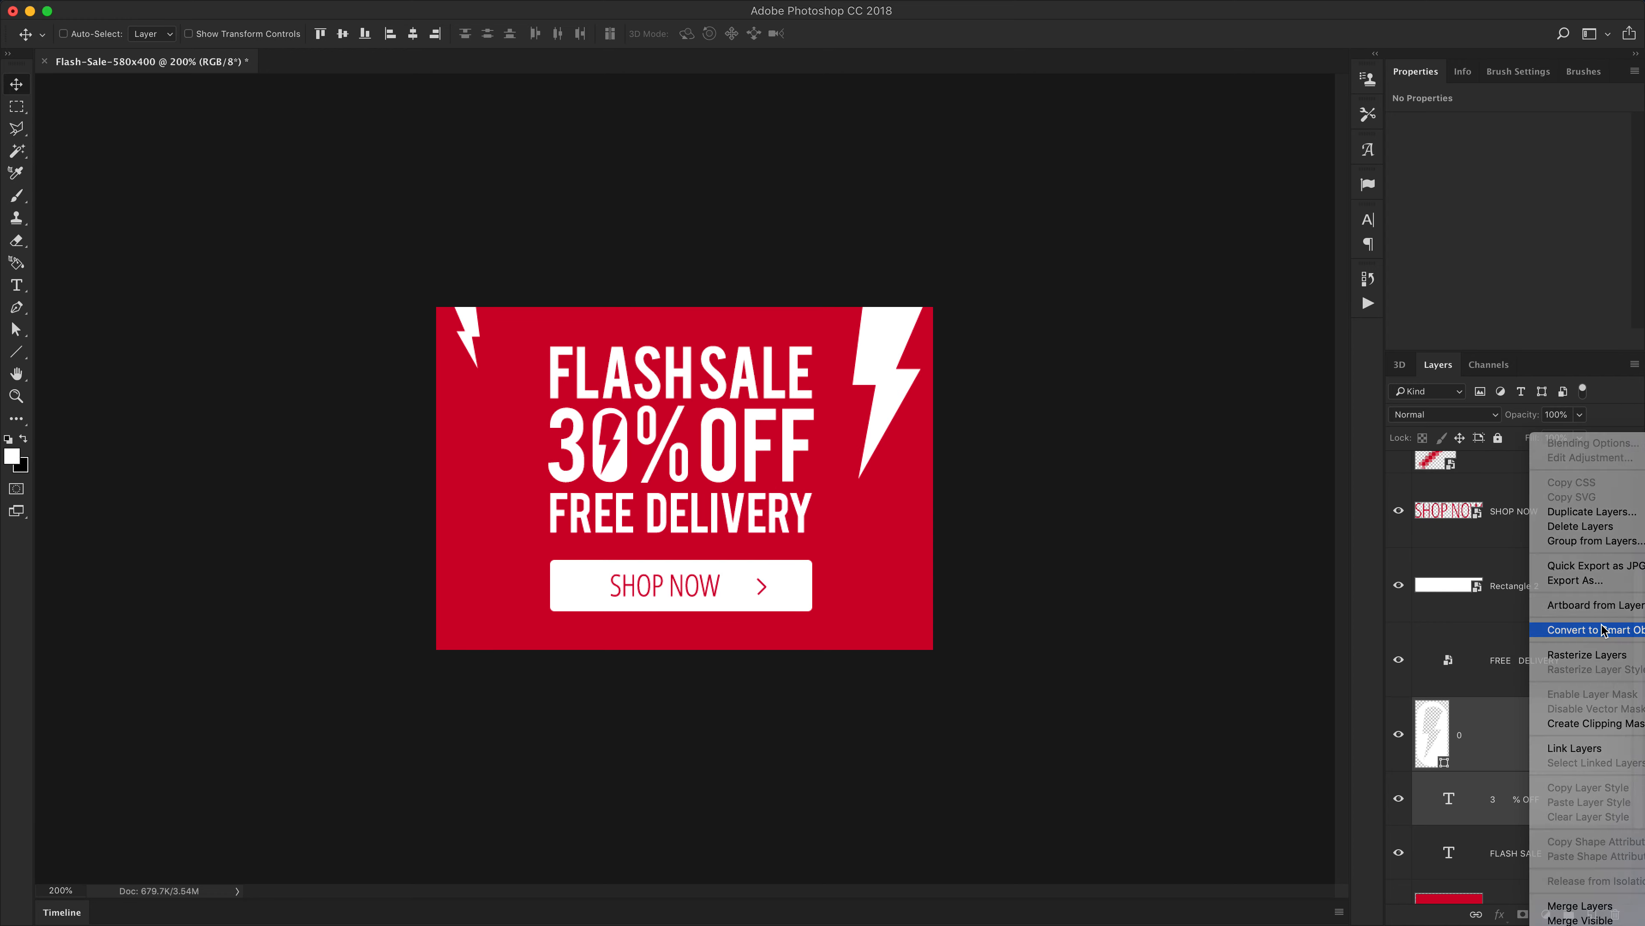
{"action": "left_click", "coordinate": [1604, 630]}
{"action": "left_click", "coordinate": [1399, 736]}
{"action": "left_click", "coordinate": [1399, 735]}
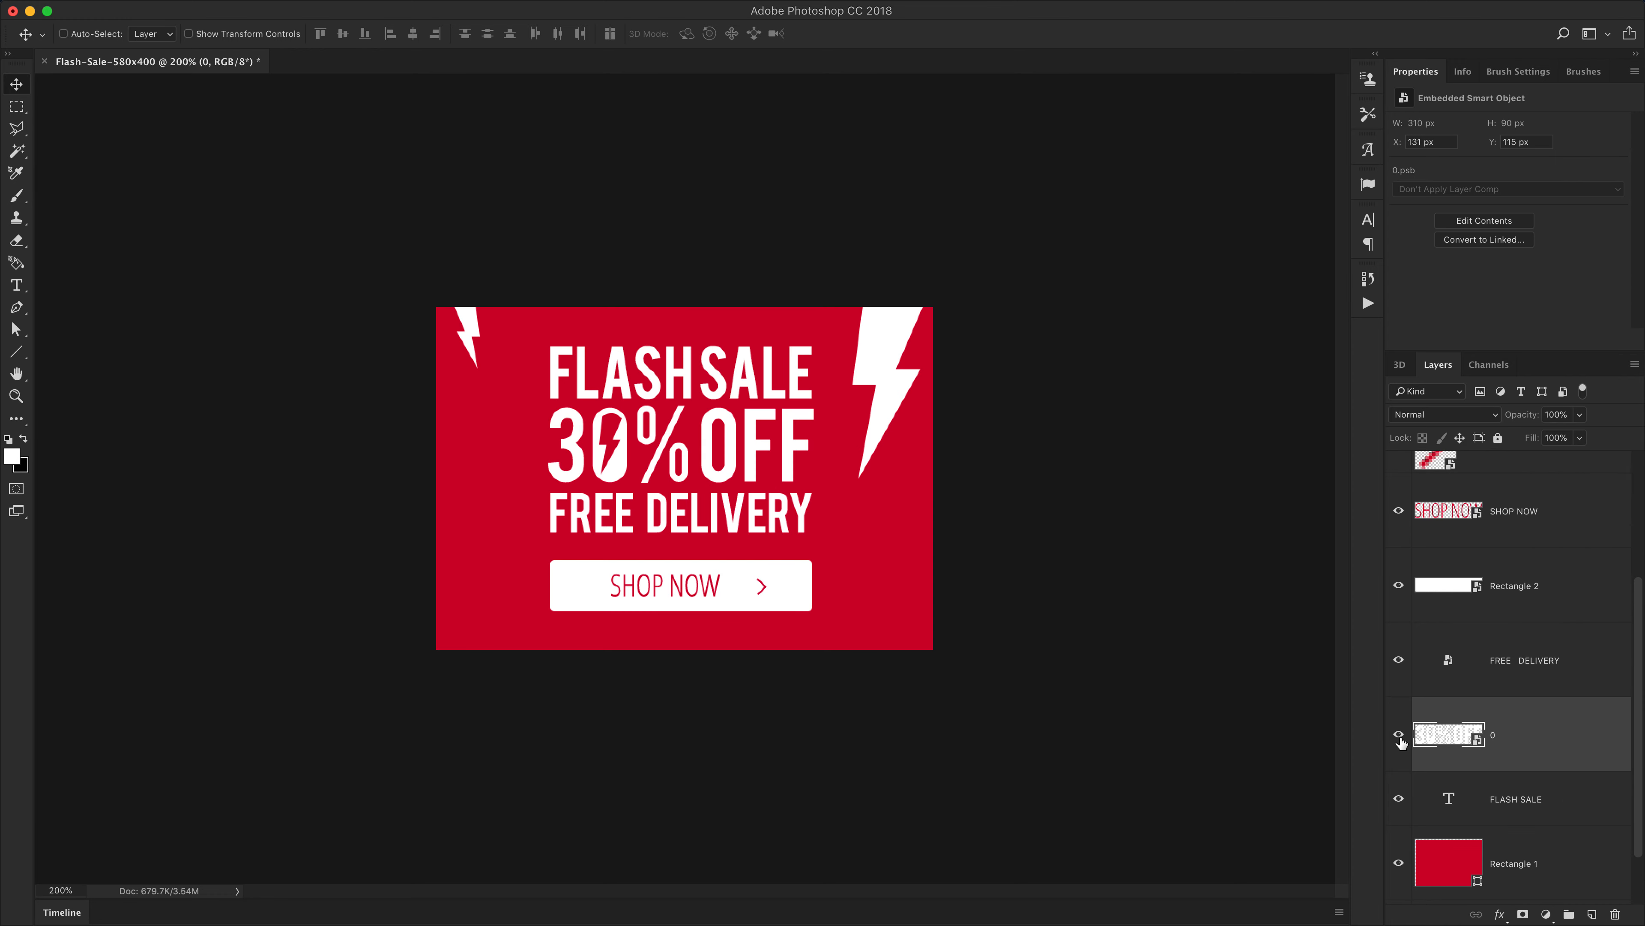
{"action": "left_click", "coordinate": [1538, 805]}
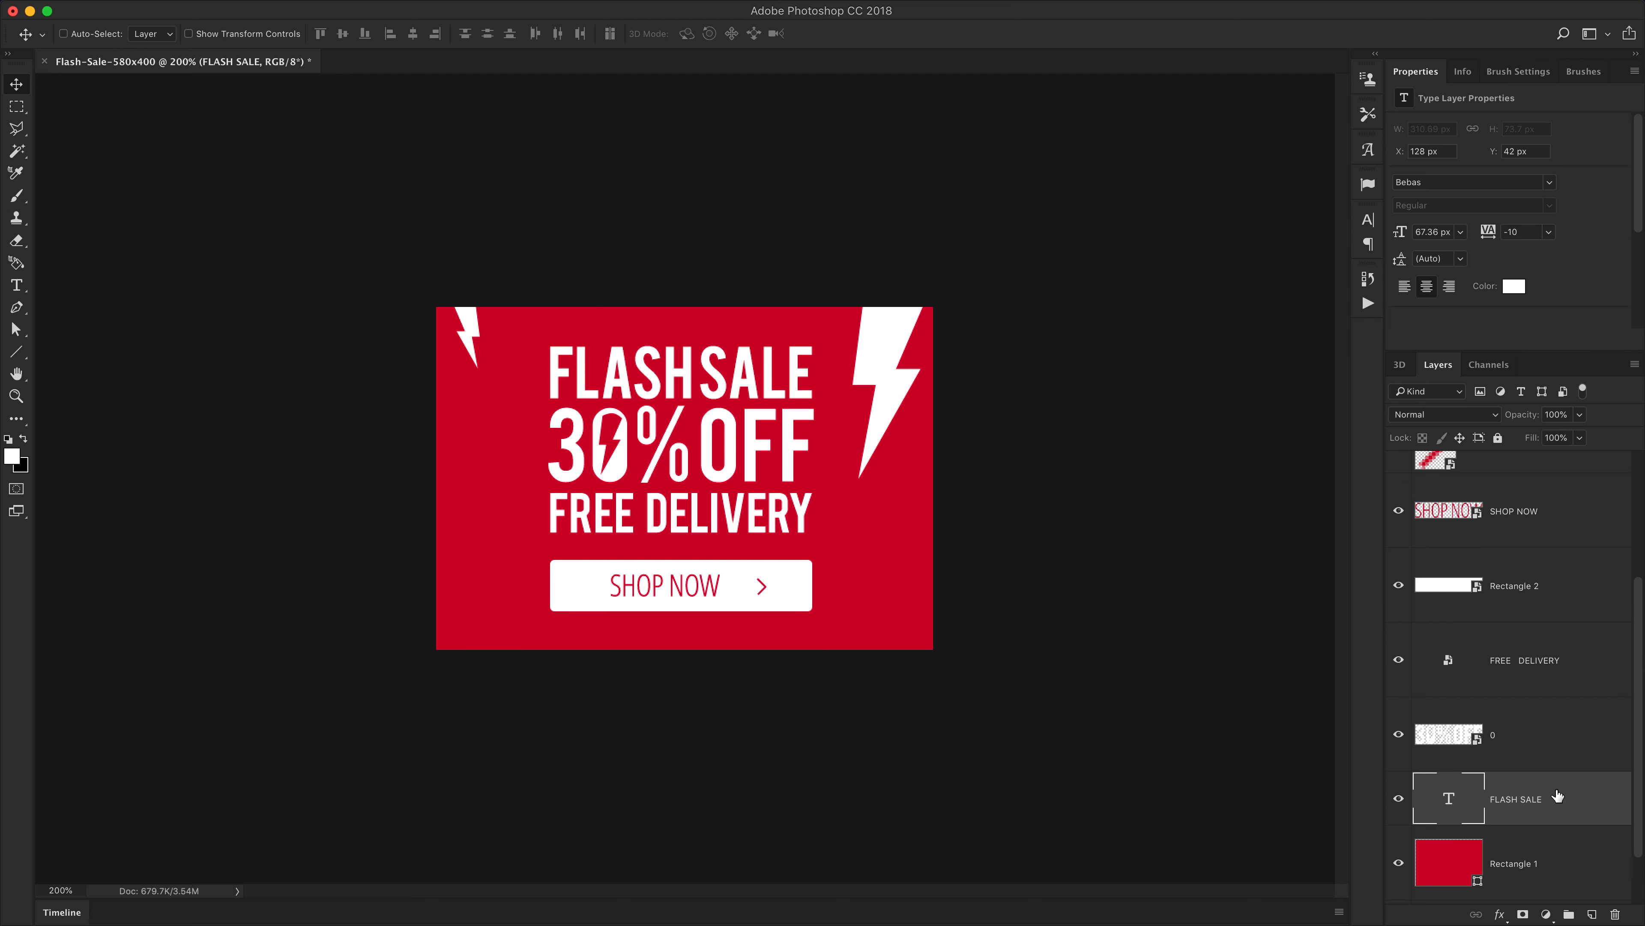
{"action": "double_click", "coordinate": [1588, 802]}
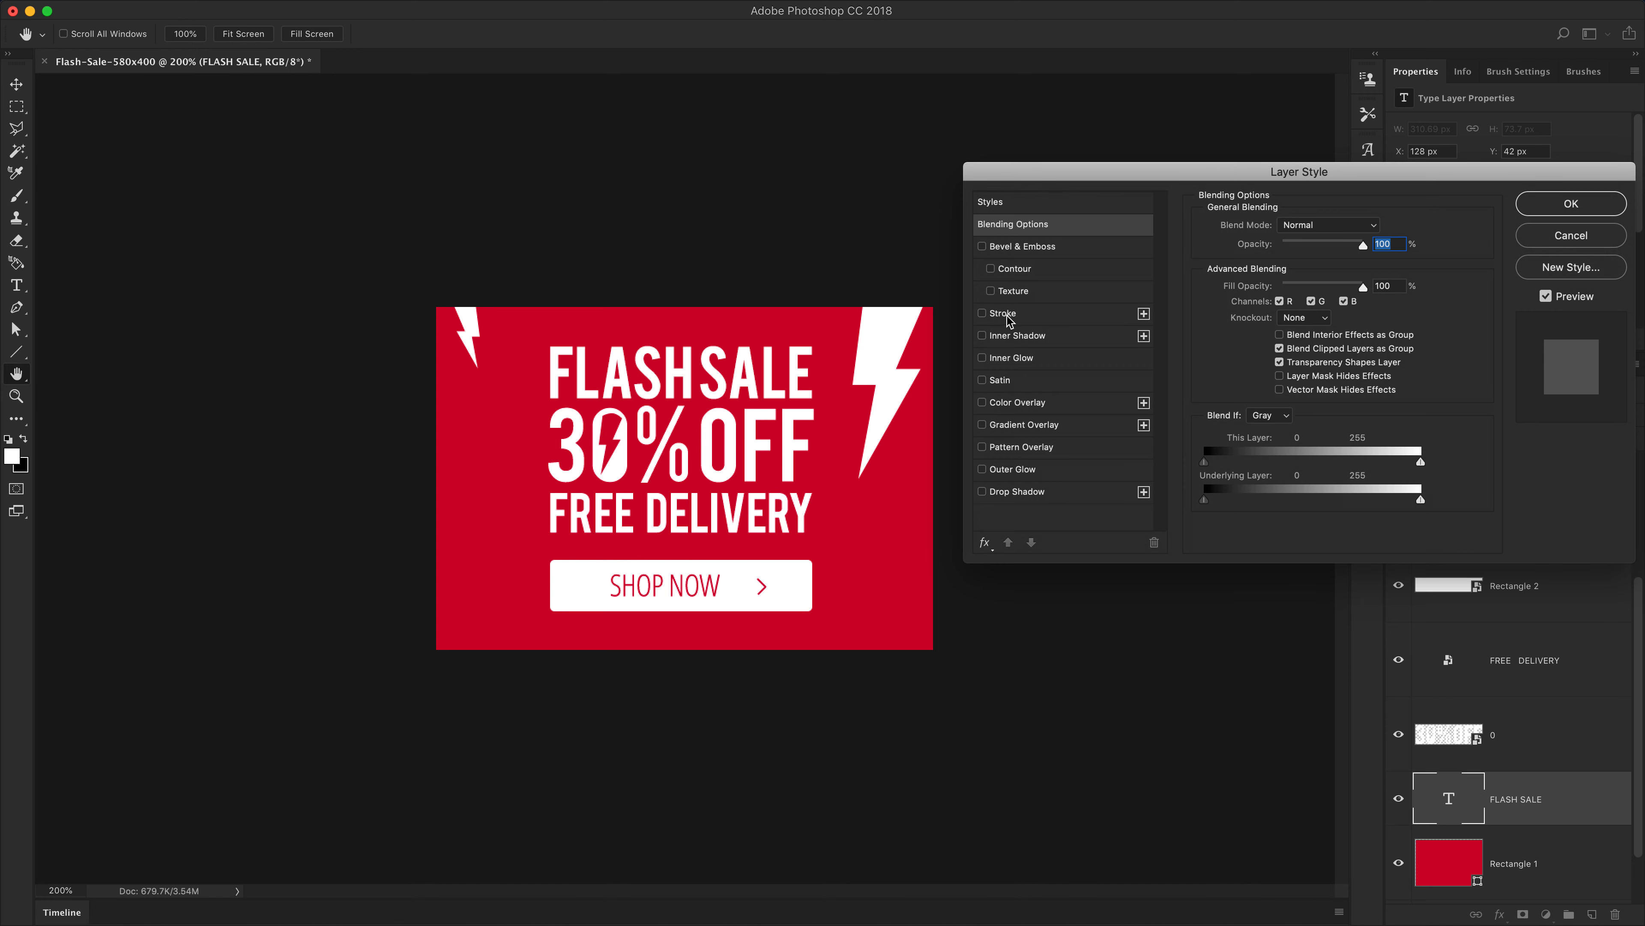
{"action": "left_click_drag", "start_coordinate": [1289, 286], "coordinate": [1172, 288]}
{"action": "left_click", "coordinate": [1024, 321]}
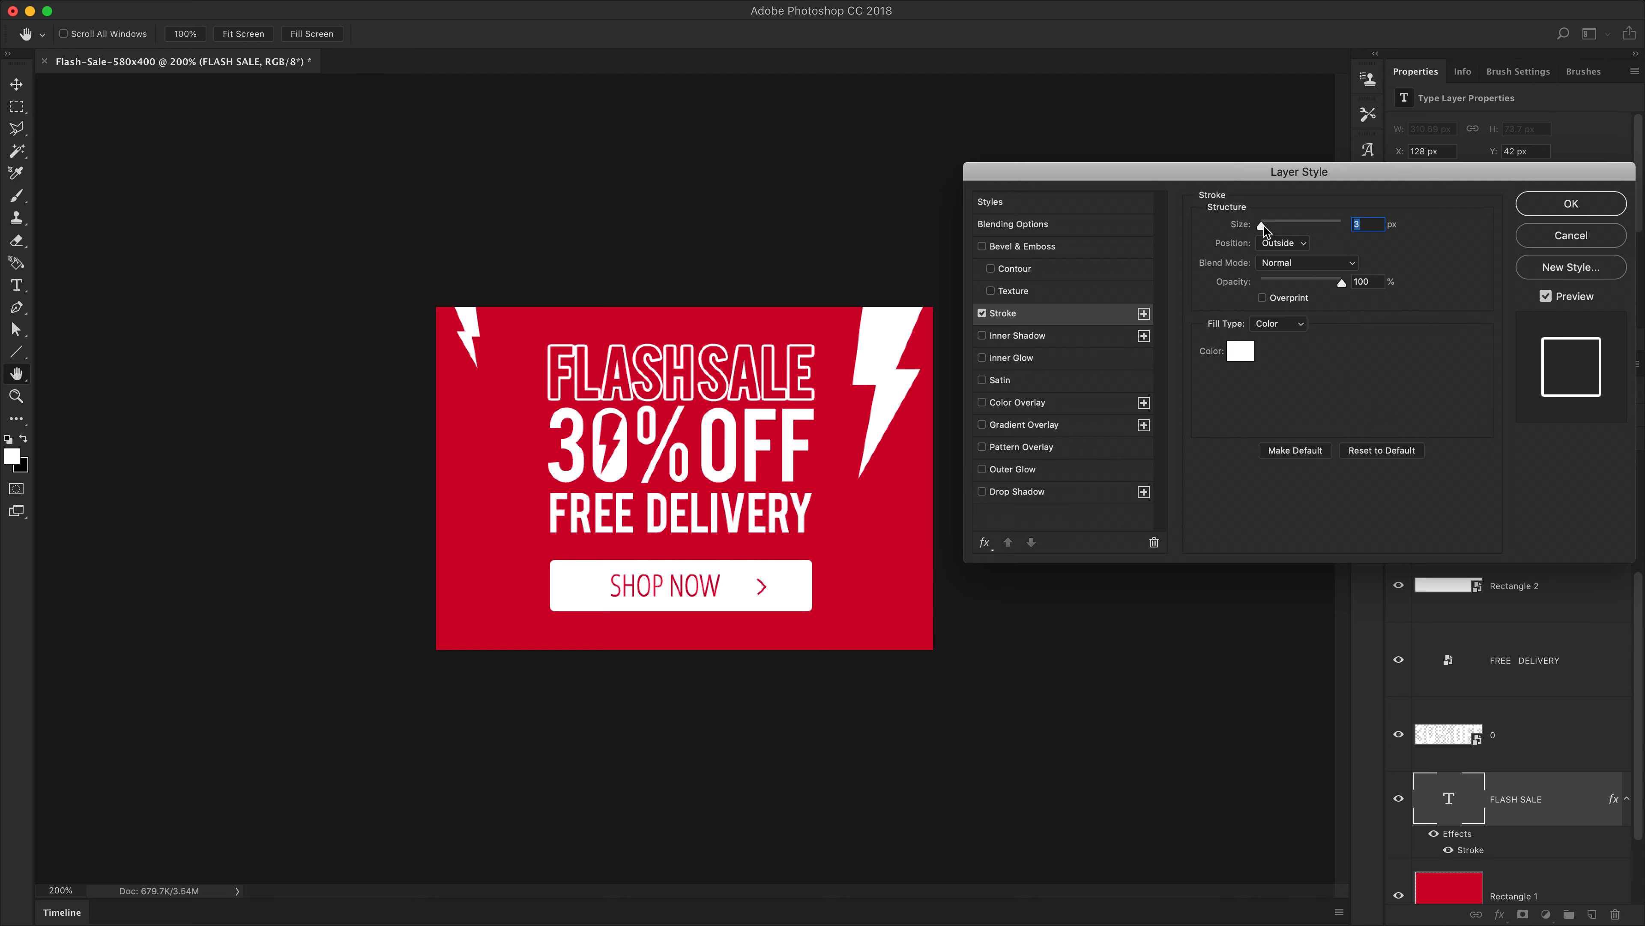
{"action": "left_click_drag", "start_coordinate": [1262, 225], "coordinate": [1259, 226]}
{"action": "key", "text": "Up"}
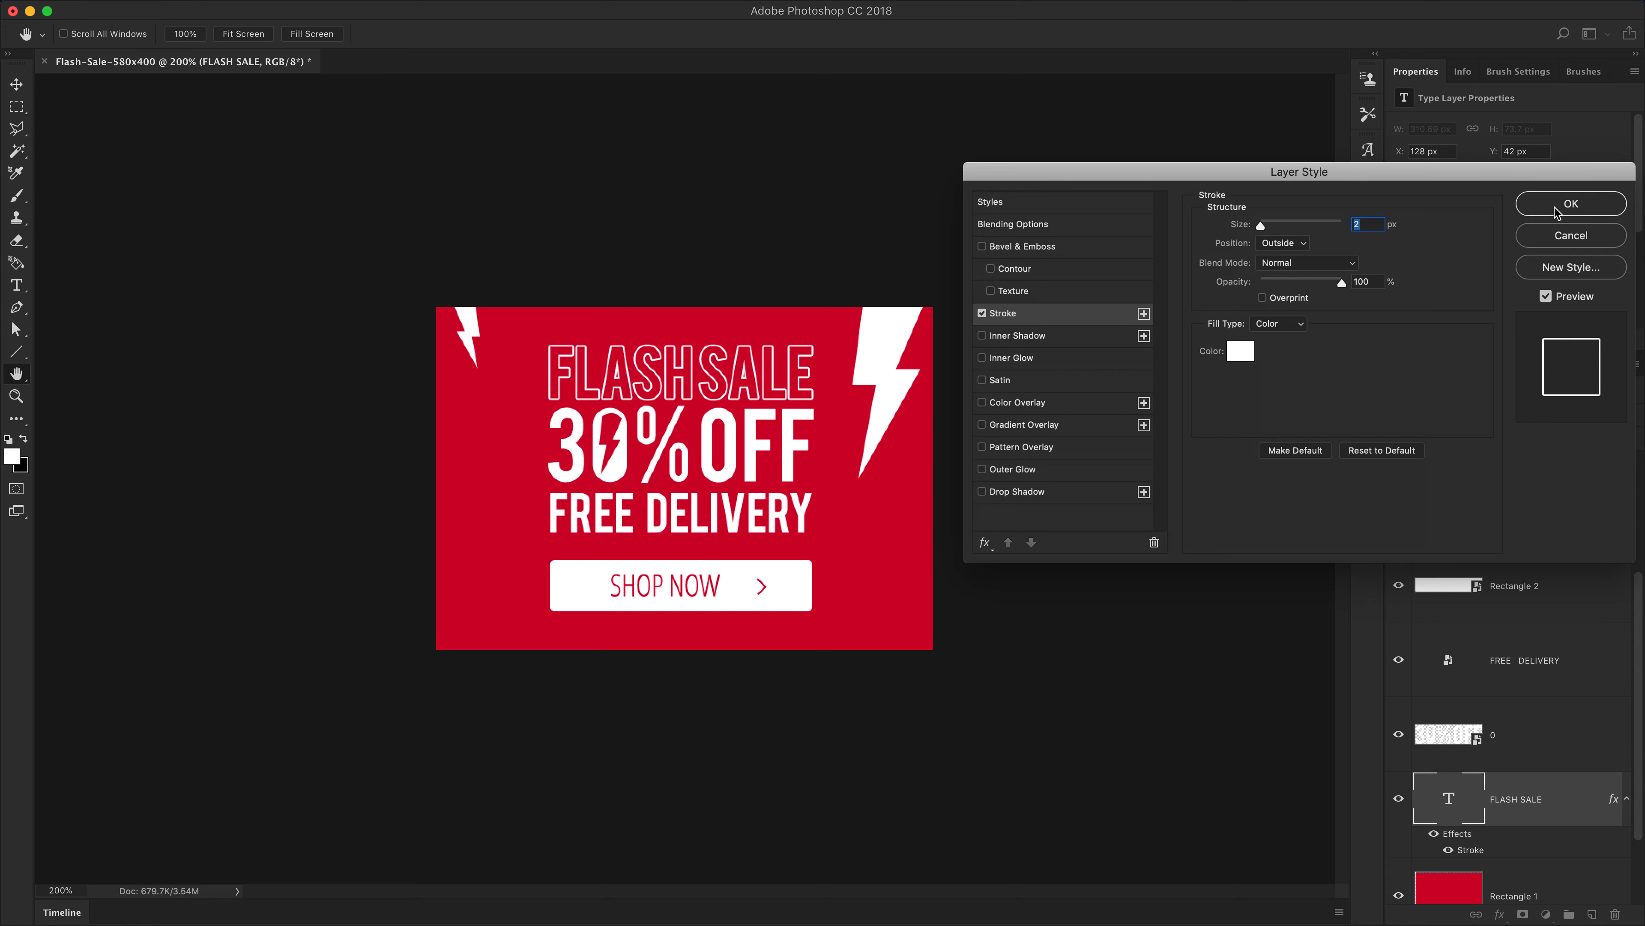
{"action": "left_click", "coordinate": [1556, 237]}
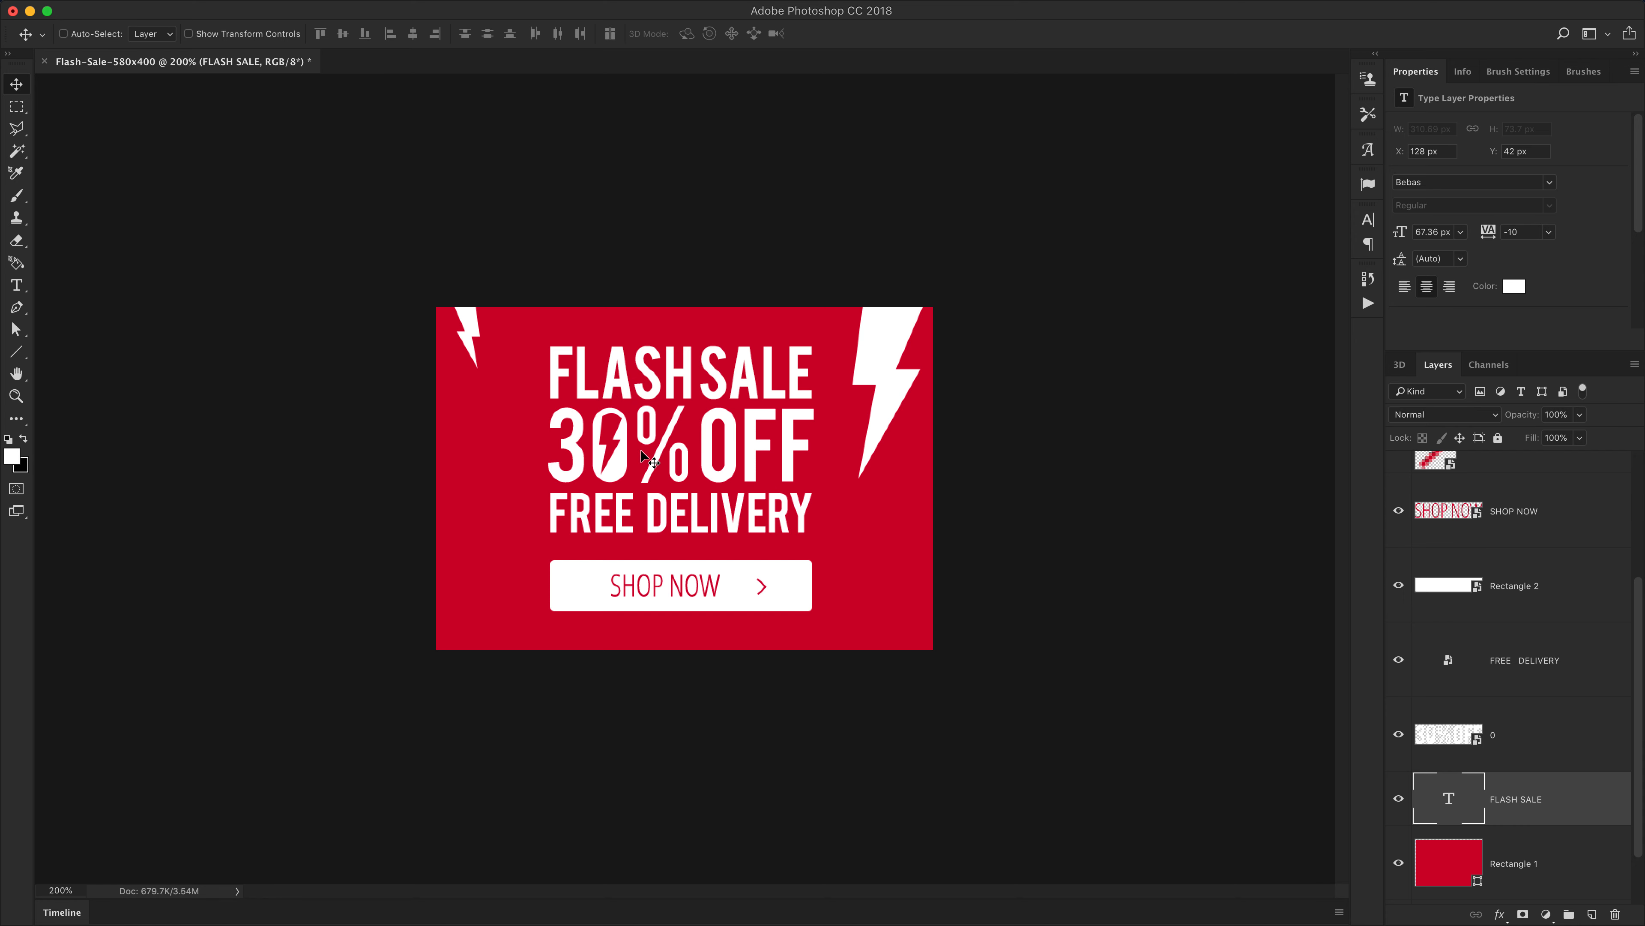
Convert the FLASH SALE text layer into a smart object
{"action": "left_click", "coordinate": [712, 525], "text": "super"}
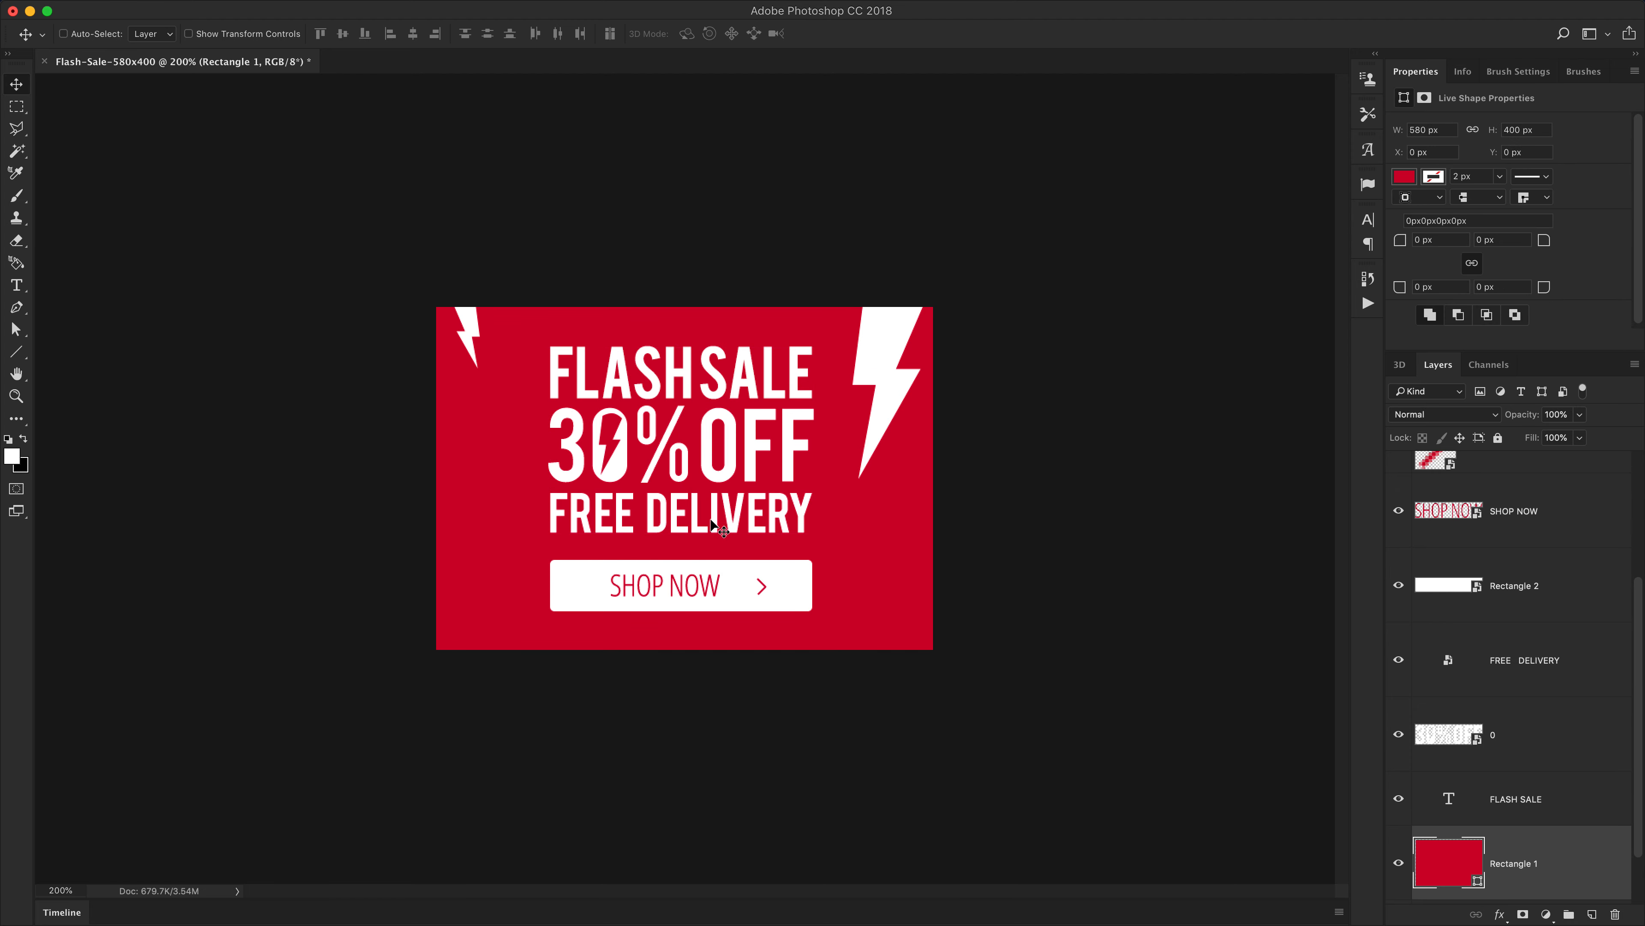
{"action": "left_click", "coordinate": [1523, 807]}
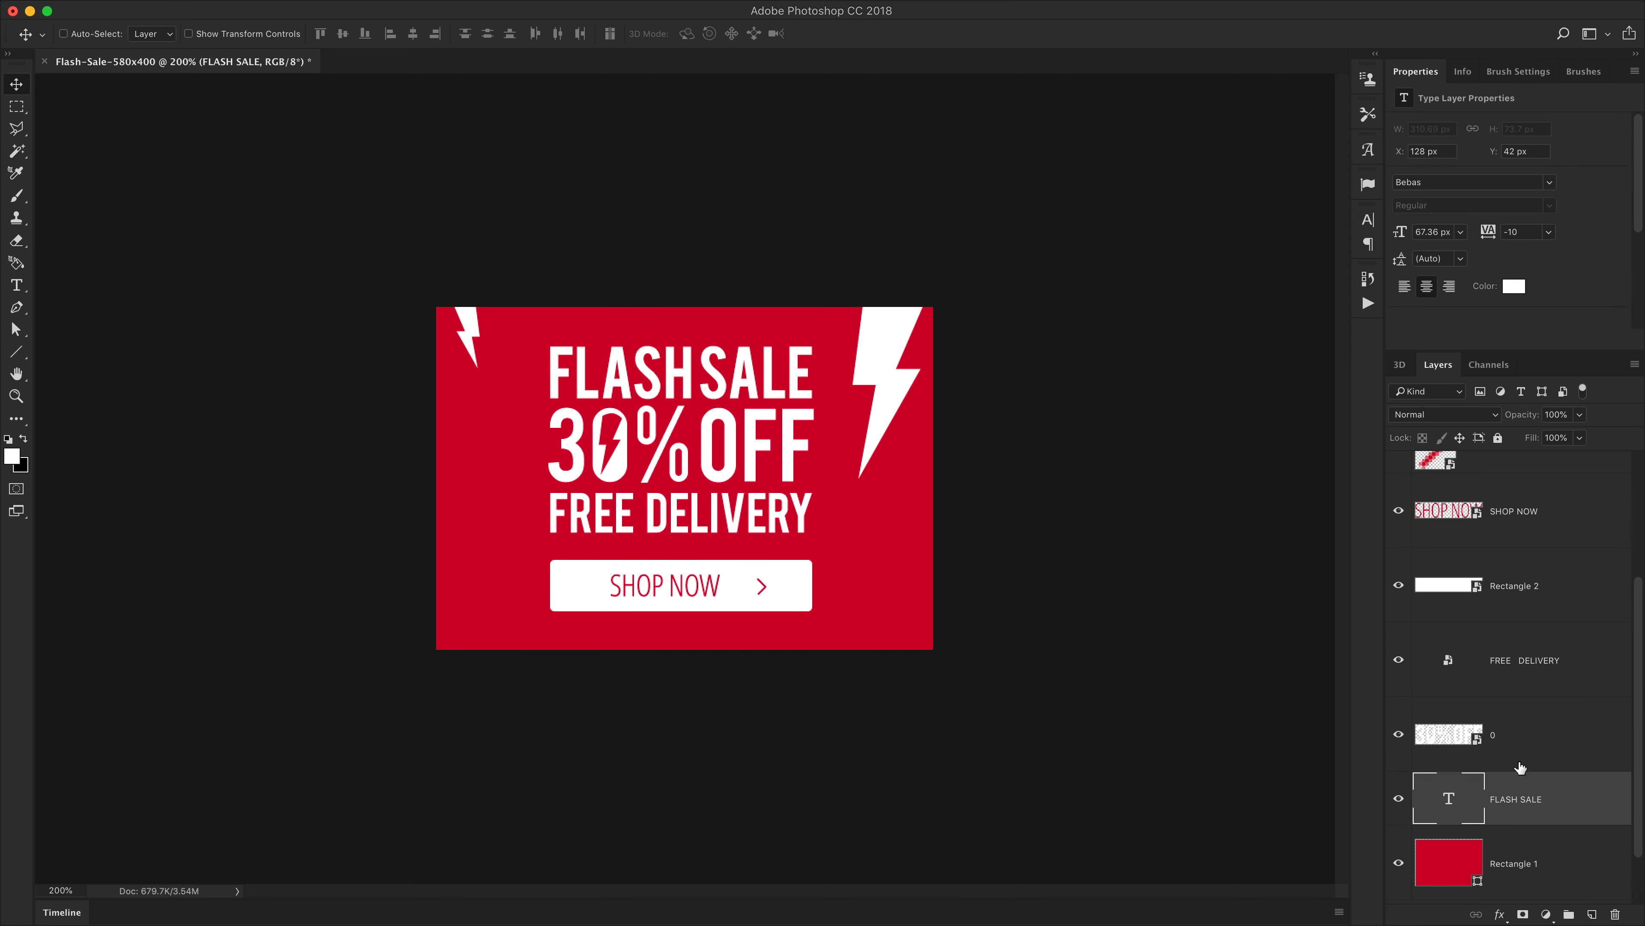
{"action": "right_click", "coordinate": [1520, 767]}
{"action": "left_click", "coordinate": [1570, 551]}
Nudge the FREE DELIVERY smart object down 12 px
{"action": "left_click", "coordinate": [1525, 665]}
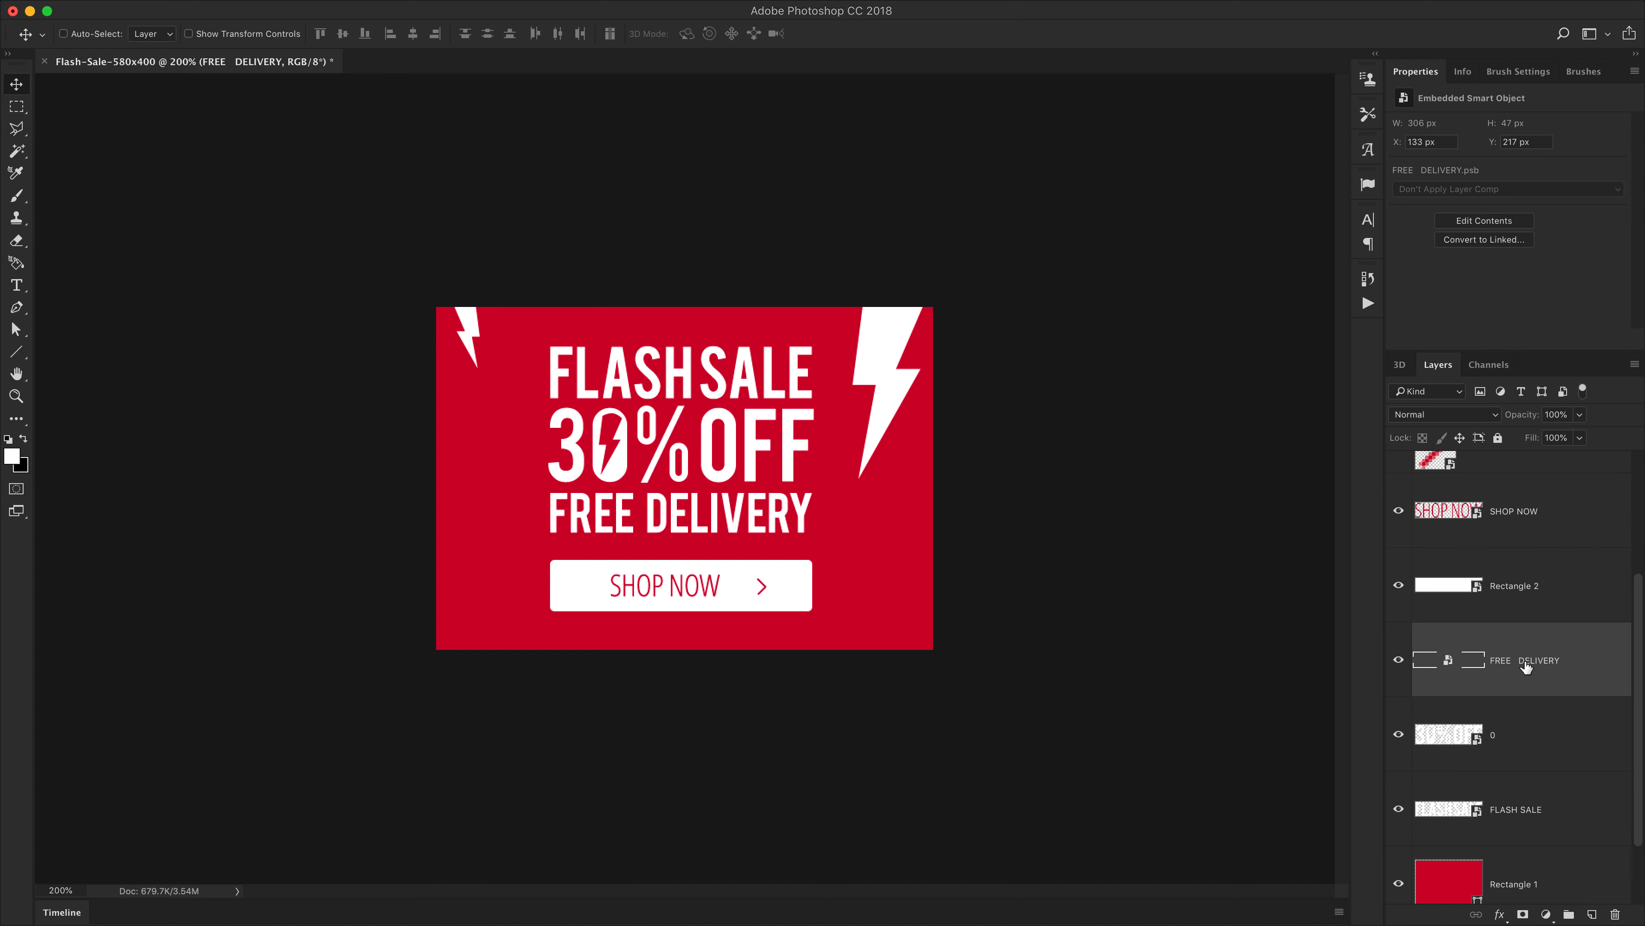
{"action": "key", "text": "shift+Down"}
{"action": "key", "text": "Down"}
{"action": "key", "text": "Down"}
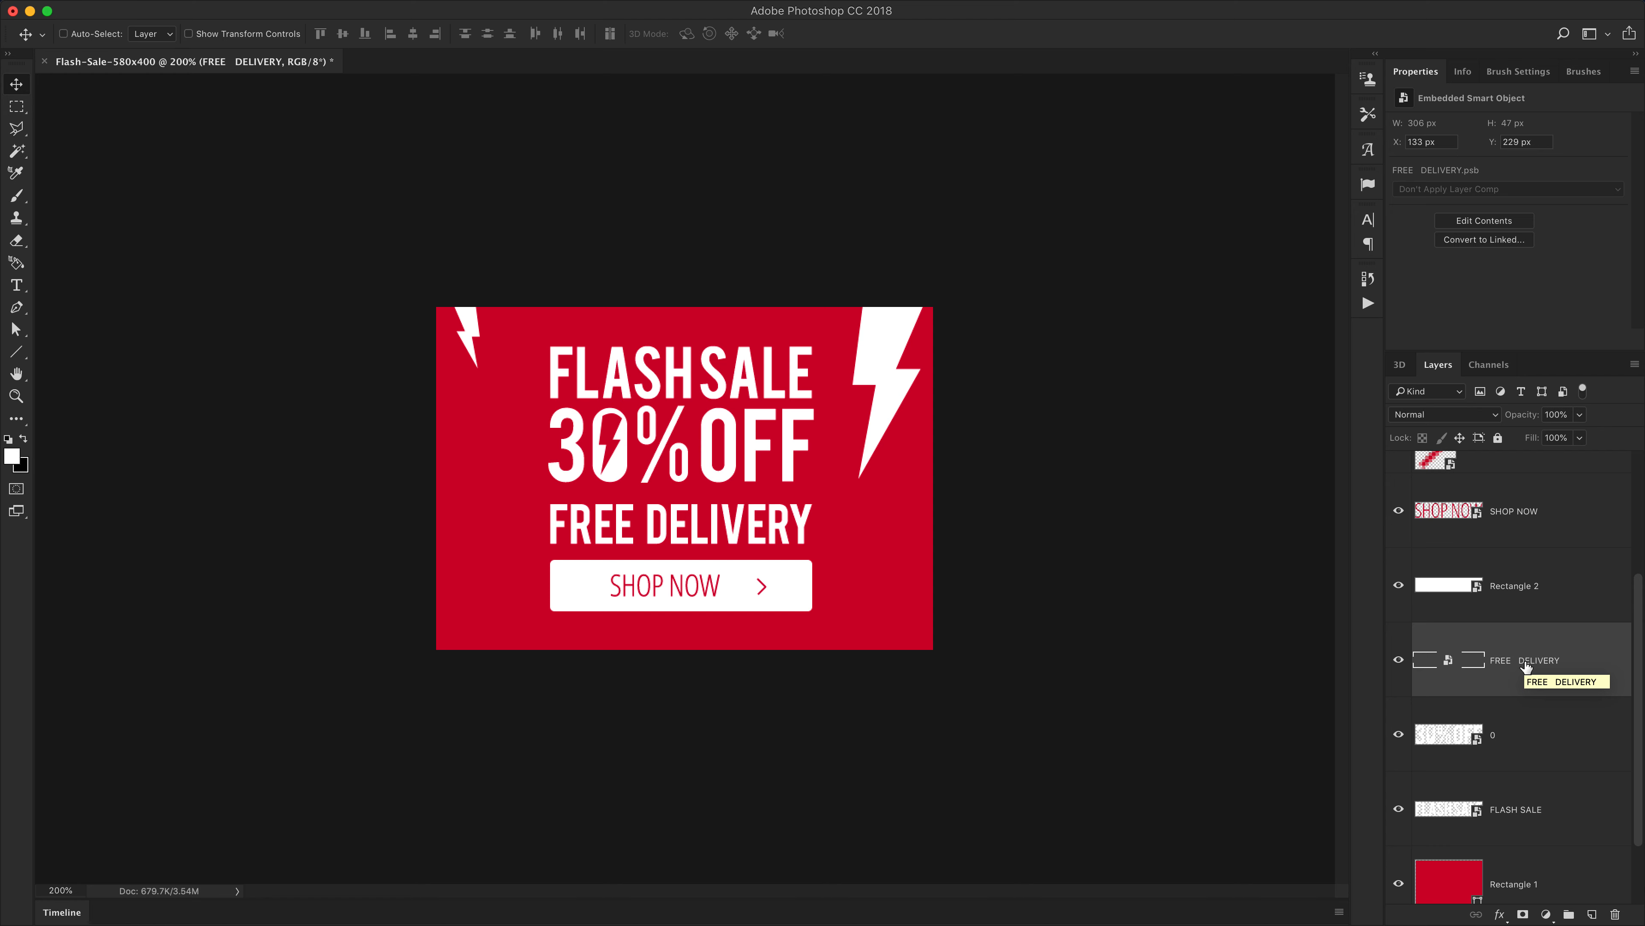
Rename the combined 0 smart object layer to 30% off
{"action": "left_click", "coordinate": [1525, 739]}
{"action": "double_click", "coordinate": [1493, 735]}
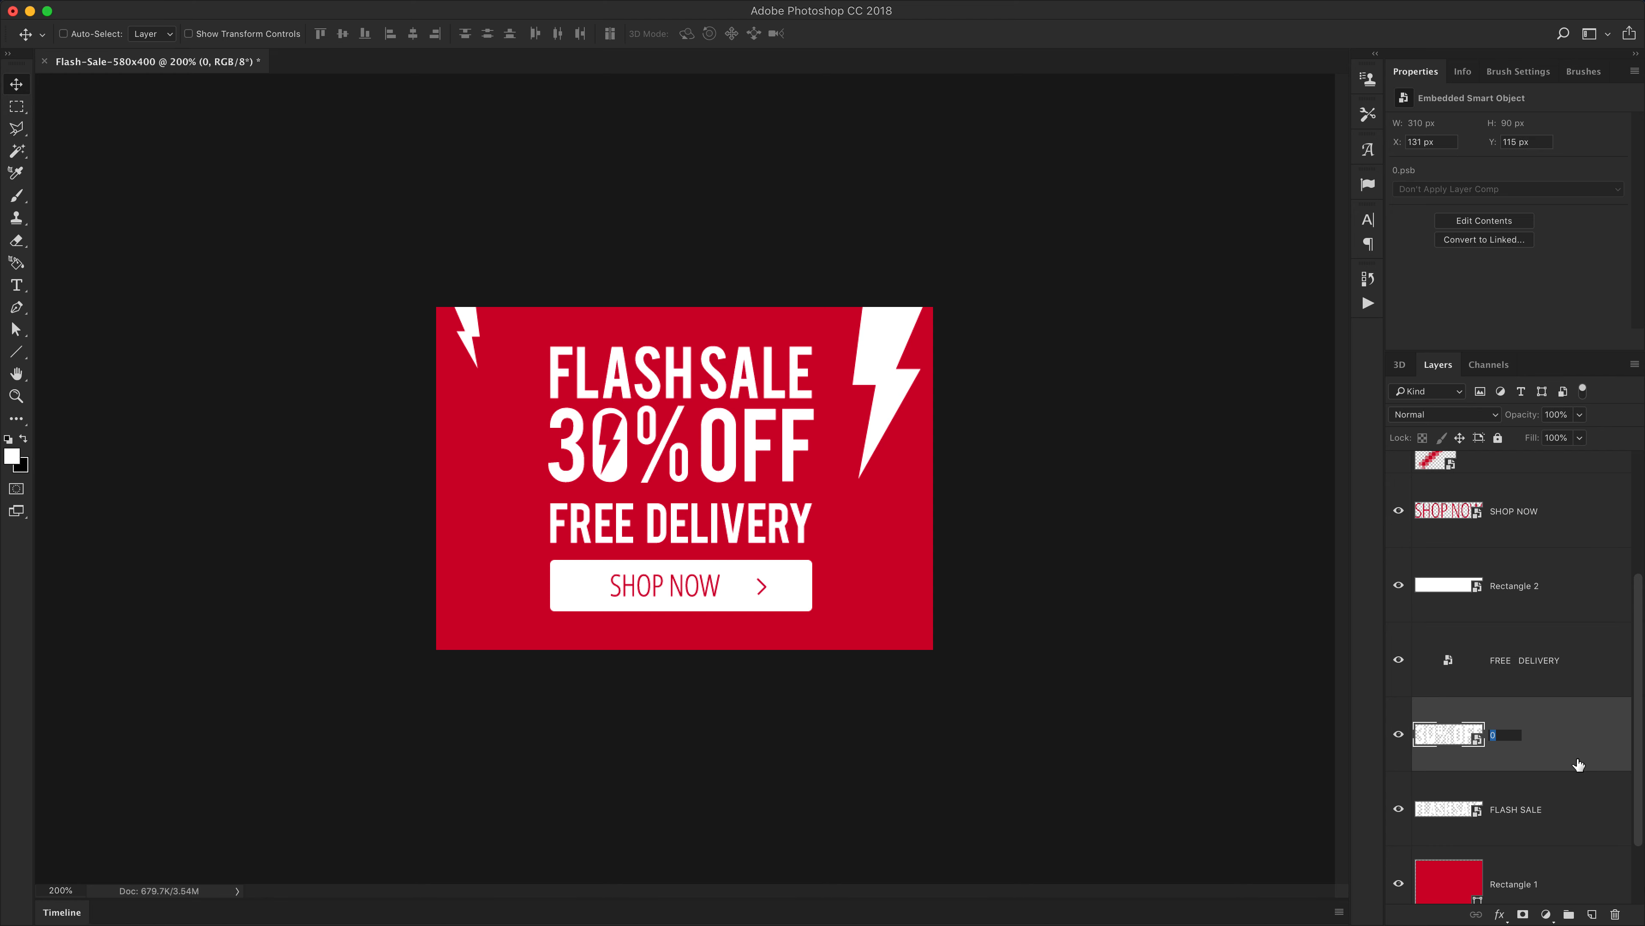
{"action": "type", "text": "30% off"}
{"action": "key", "text": "Return"}
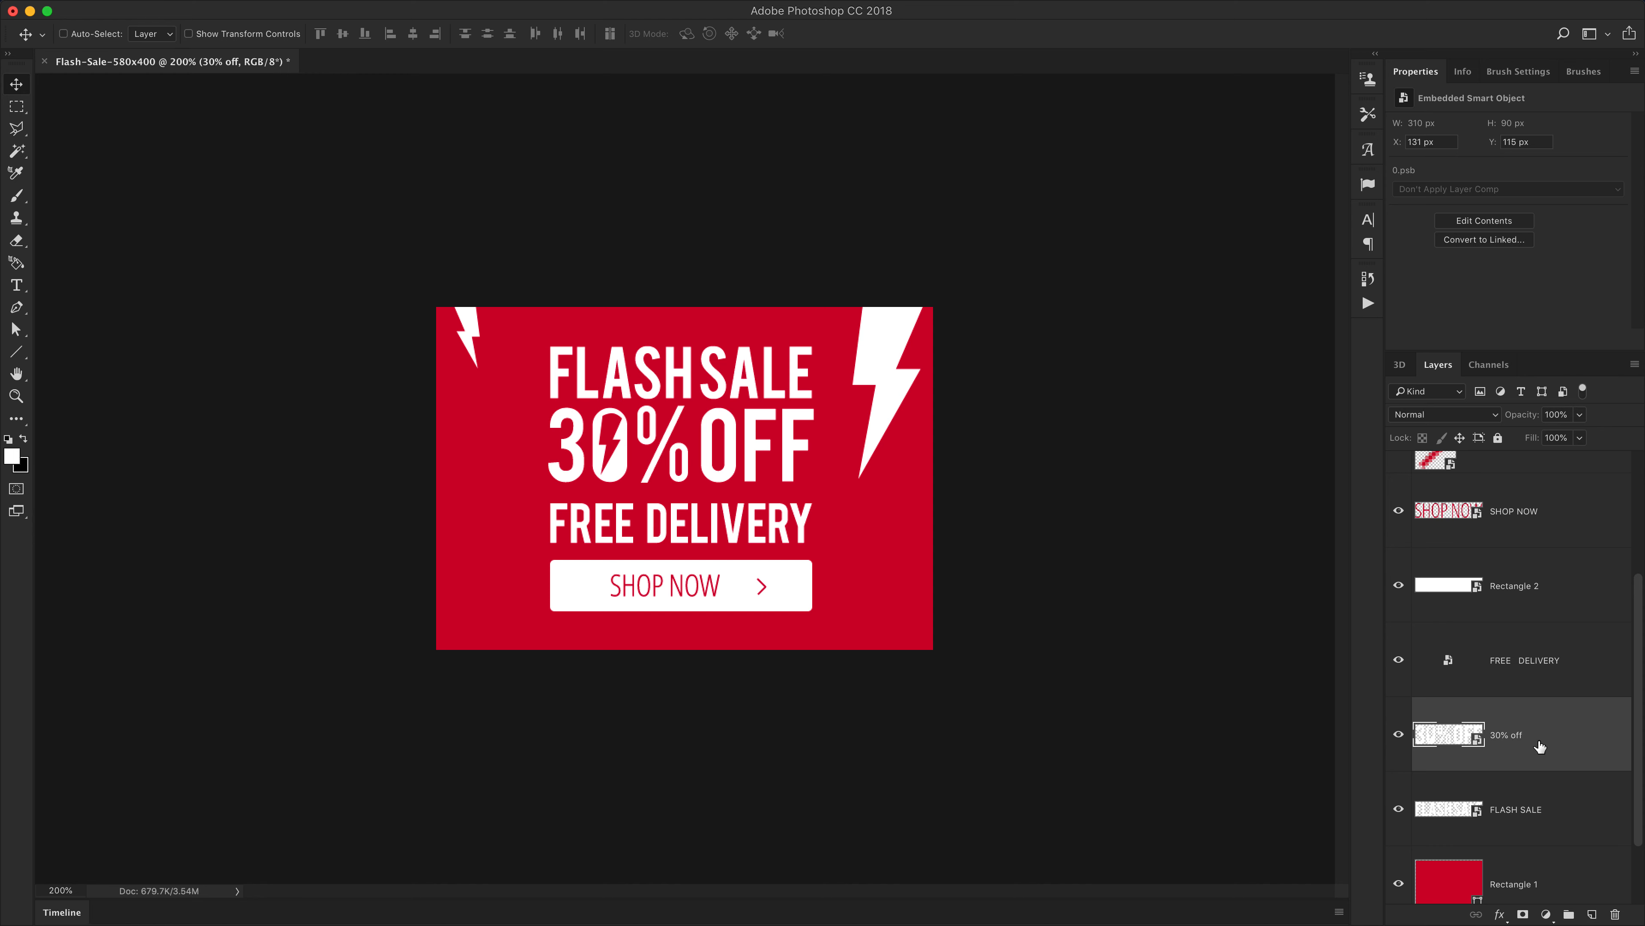
Rename the Rectangle 2 smart object layer to button bg
{"action": "left_click", "coordinate": [1522, 807]}
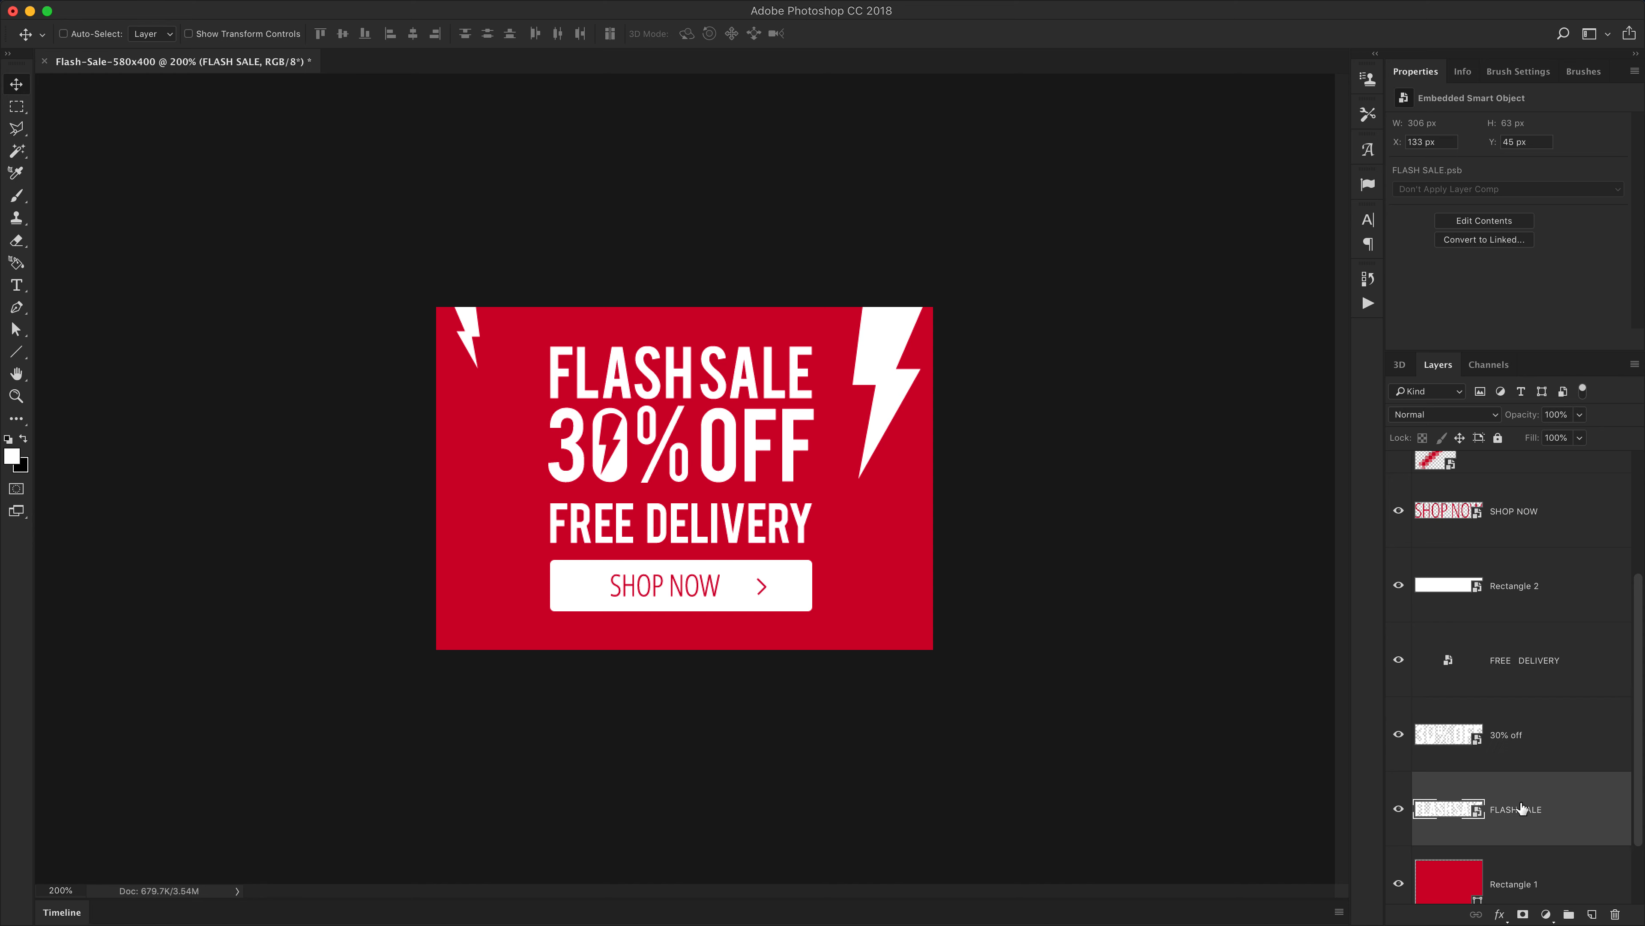
{"action": "left_click", "coordinate": [1526, 745]}
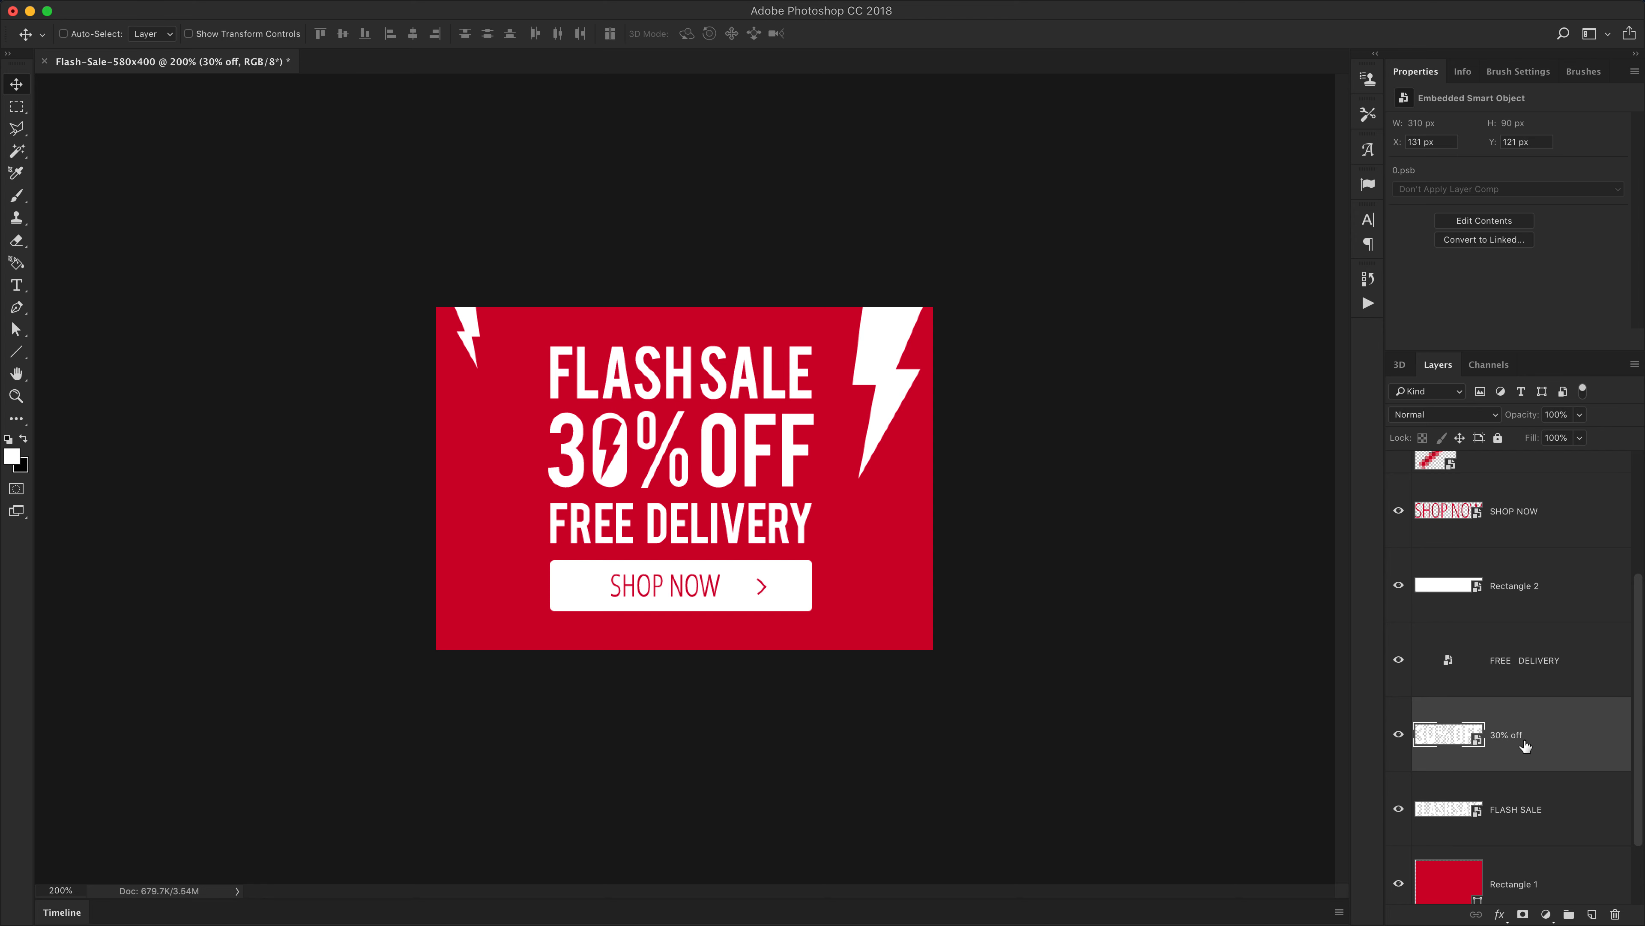
{"action": "double_click", "coordinate": [1519, 585]}
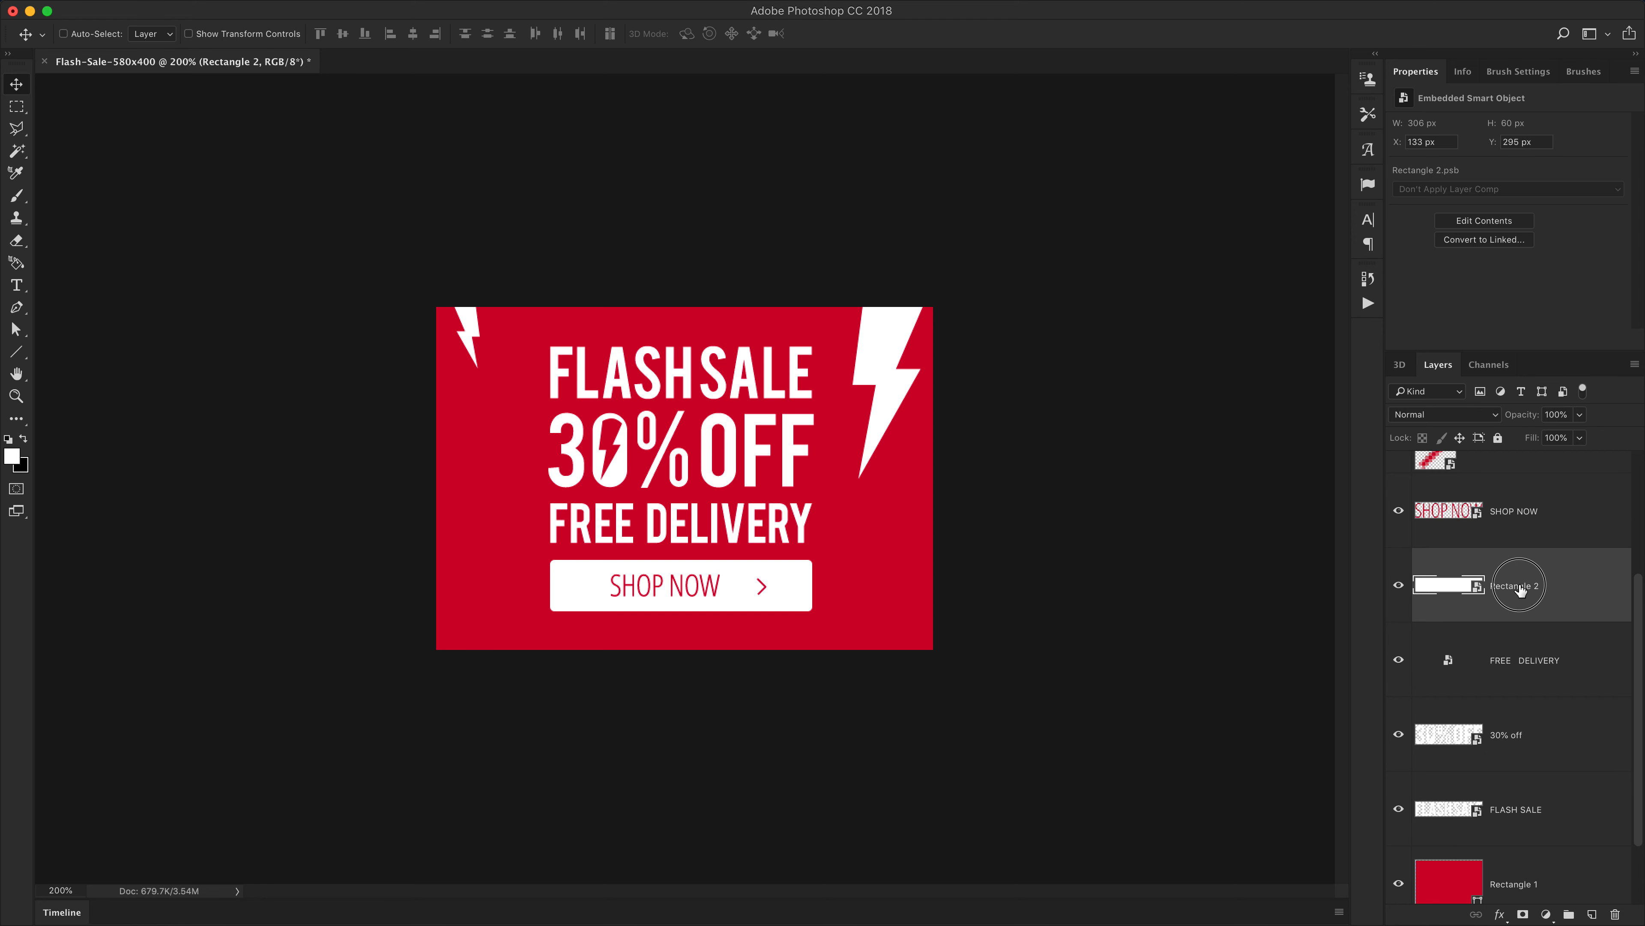
{"action": "type", "text": "button bg"}
{"action": "key", "text": "Return"}
{"action": "scroll", "coordinate": [1512, 614], "scroll_direction": "up", "scroll_amount": 3}
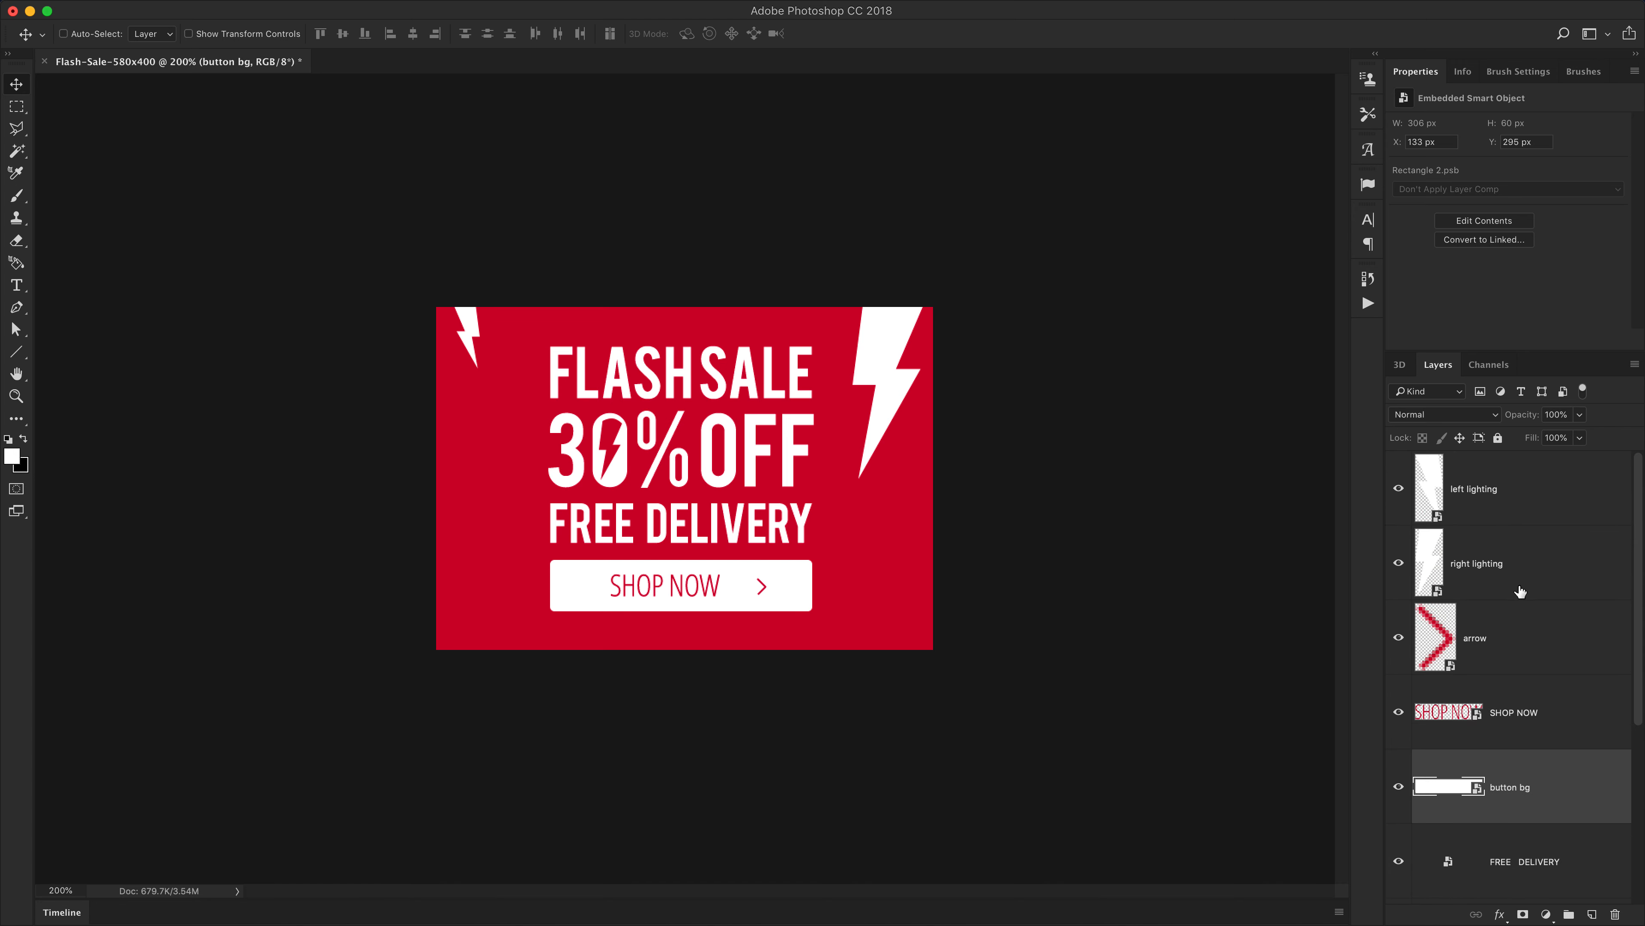
Delete the white Background layer
{"action": "left_click", "coordinate": [1494, 647]}
{"action": "left_click", "coordinate": [1497, 570]}
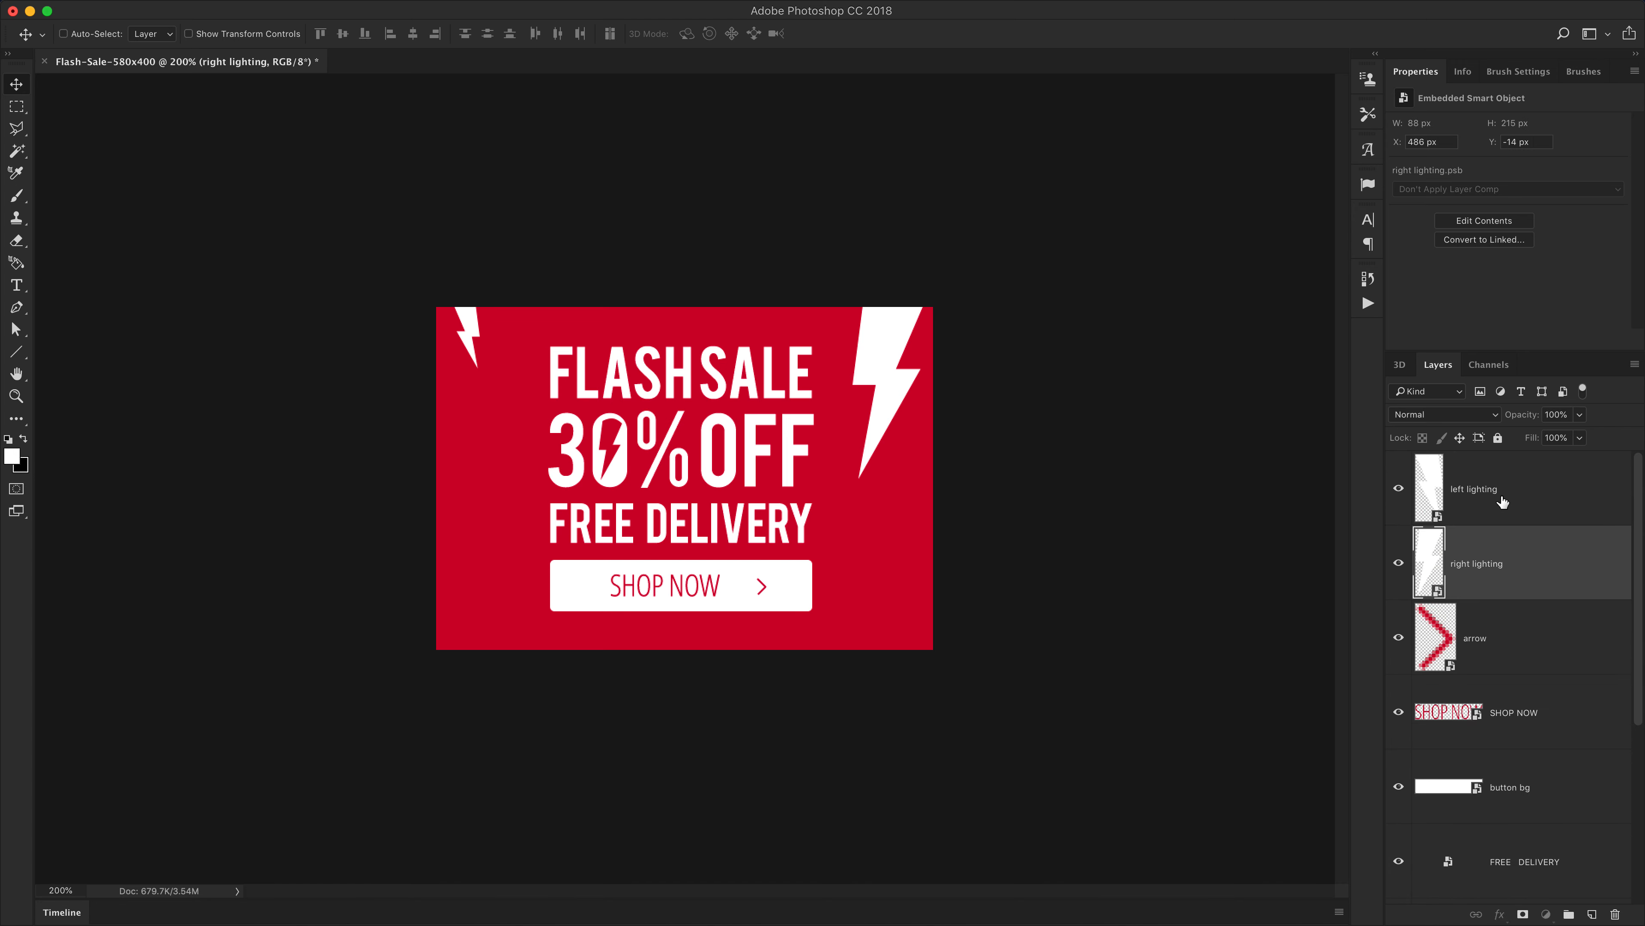
{"action": "left_click", "coordinate": [1504, 499]}
{"action": "scroll", "coordinate": [1524, 679], "scroll_direction": "down", "scroll_amount": 5}
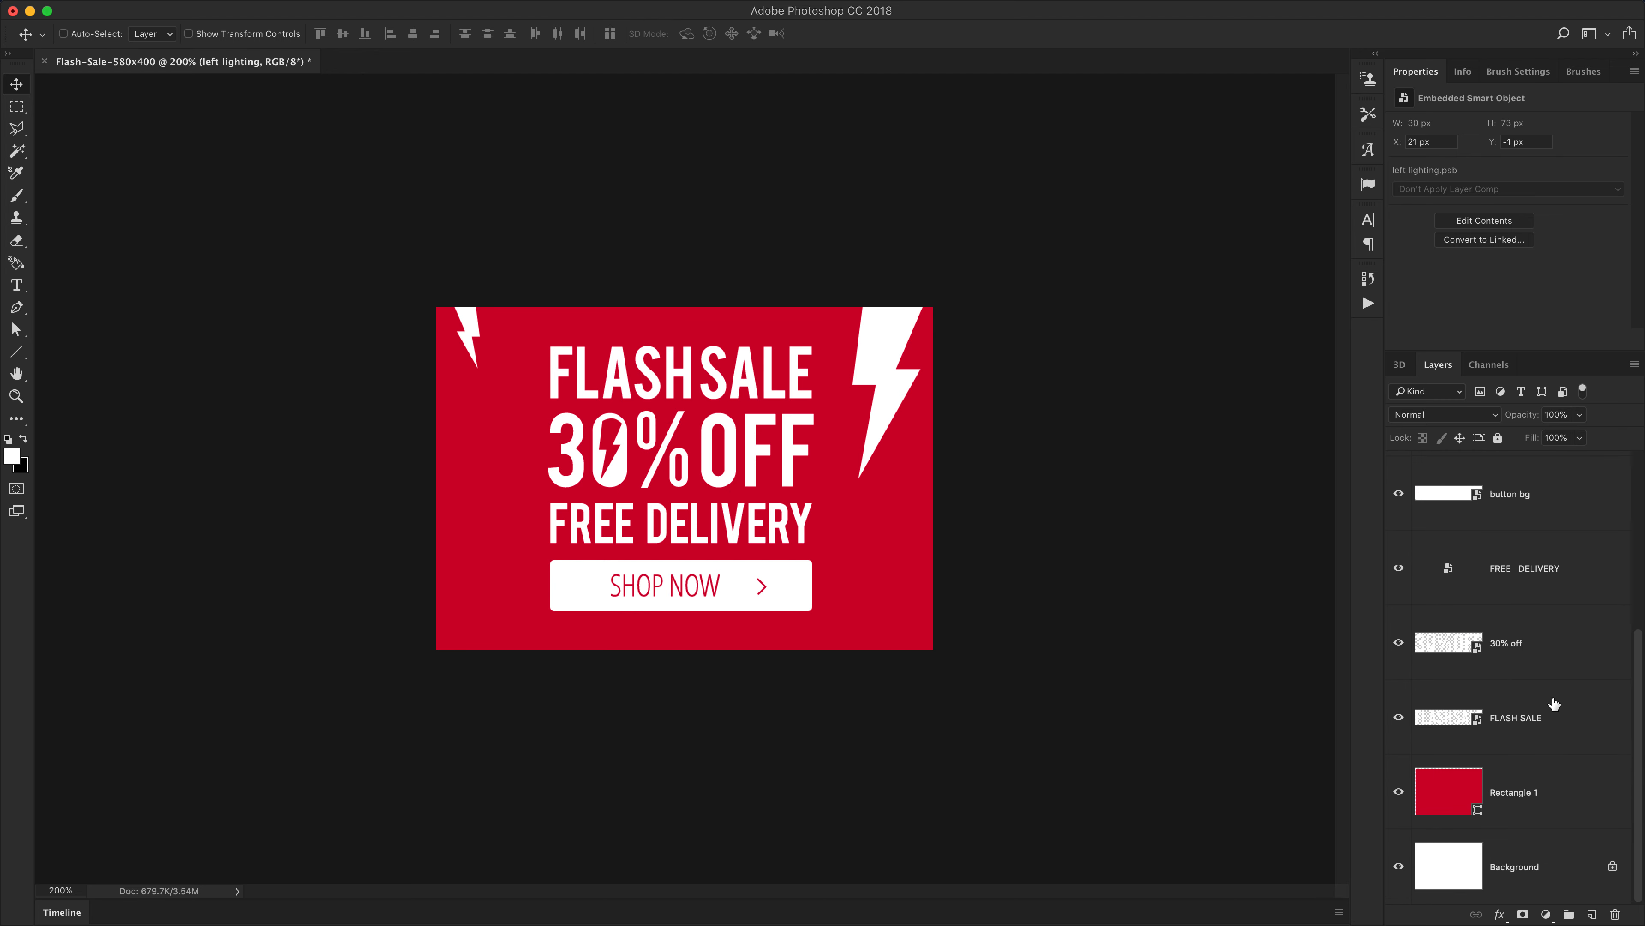
{"action": "left_click", "coordinate": [1527, 864]}
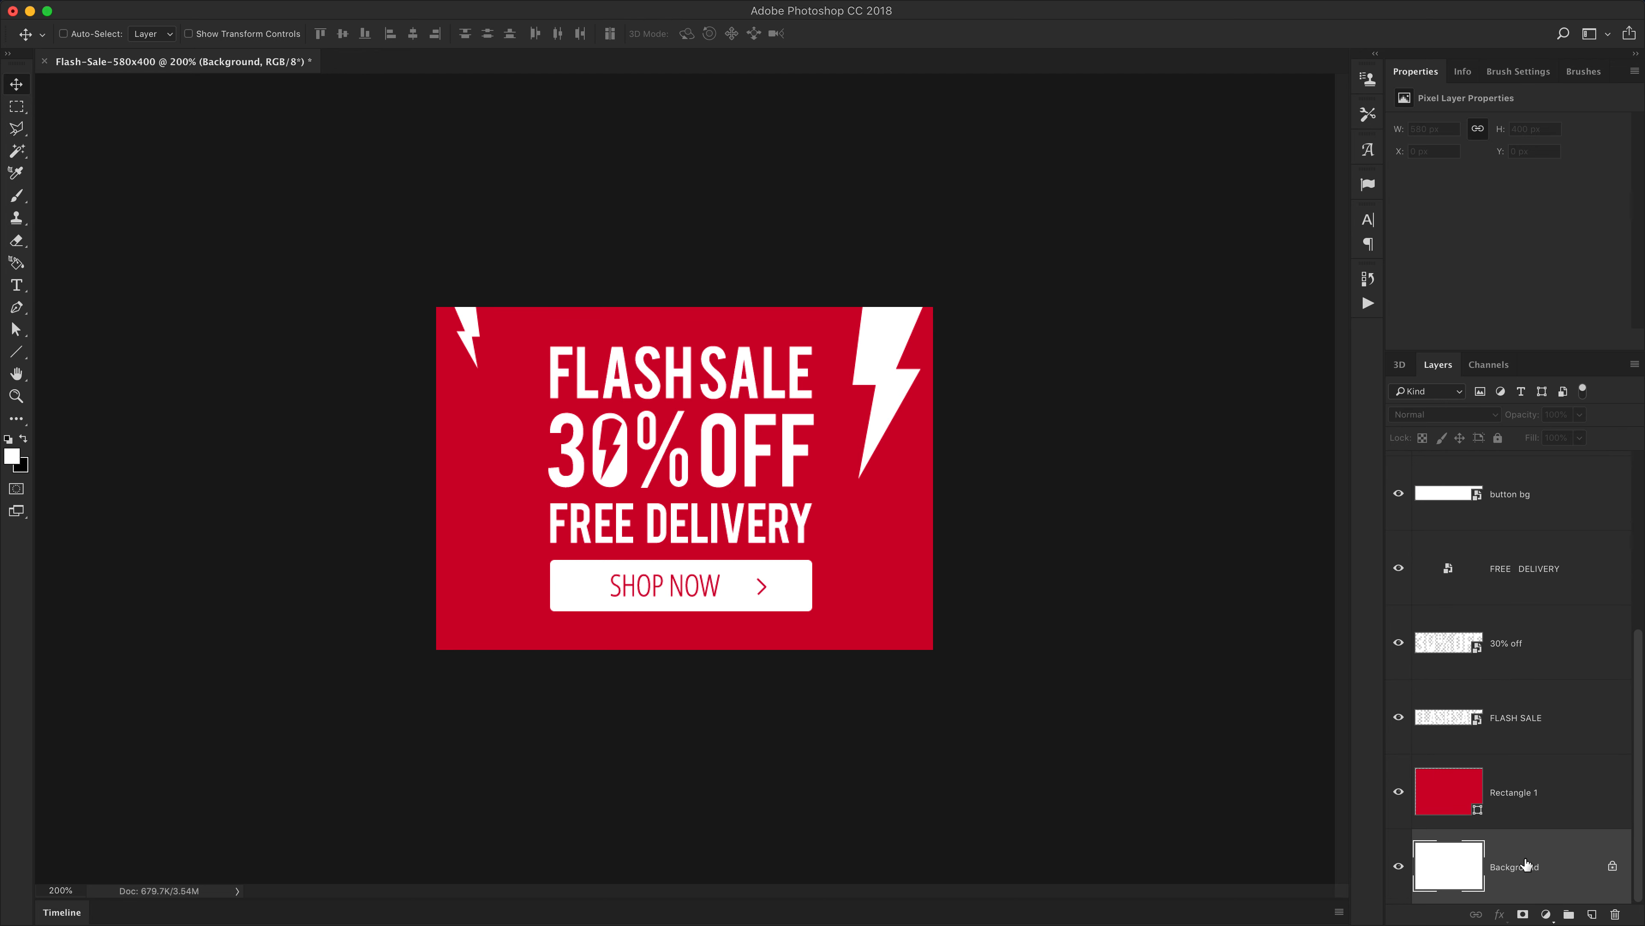
{"action": "key", "text": "Delete"}
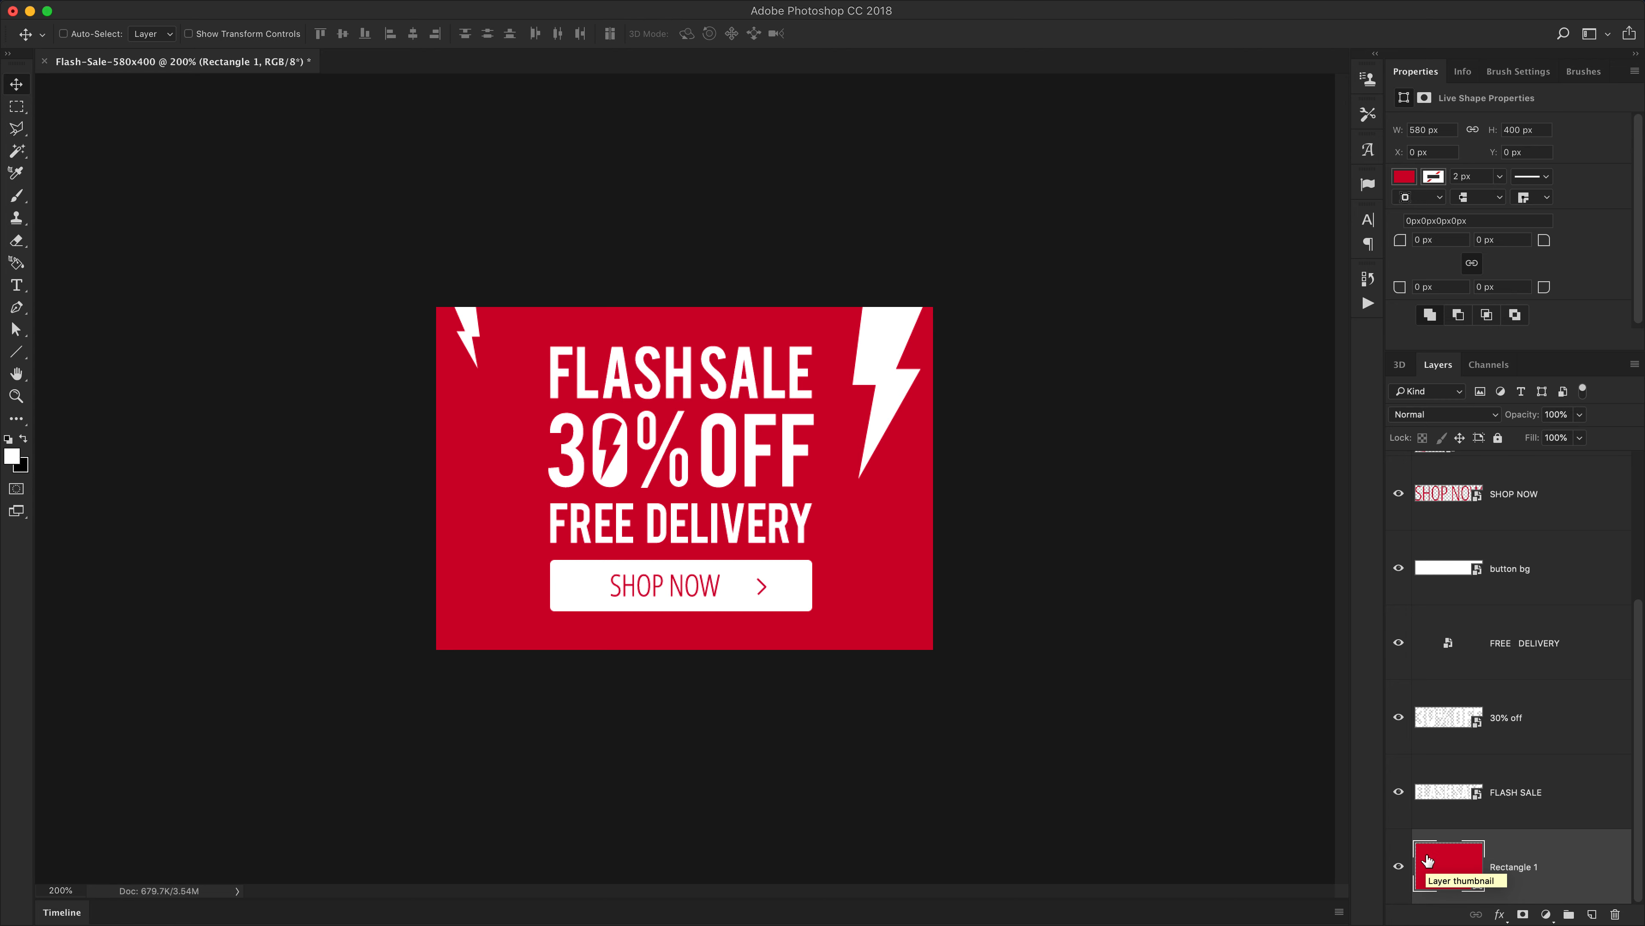
Open the Timeline panel, create a video timeline, and enlarge the panel
{"action": "left_click", "coordinate": [1398, 867]}
{"action": "left_click", "coordinate": [1400, 867]}
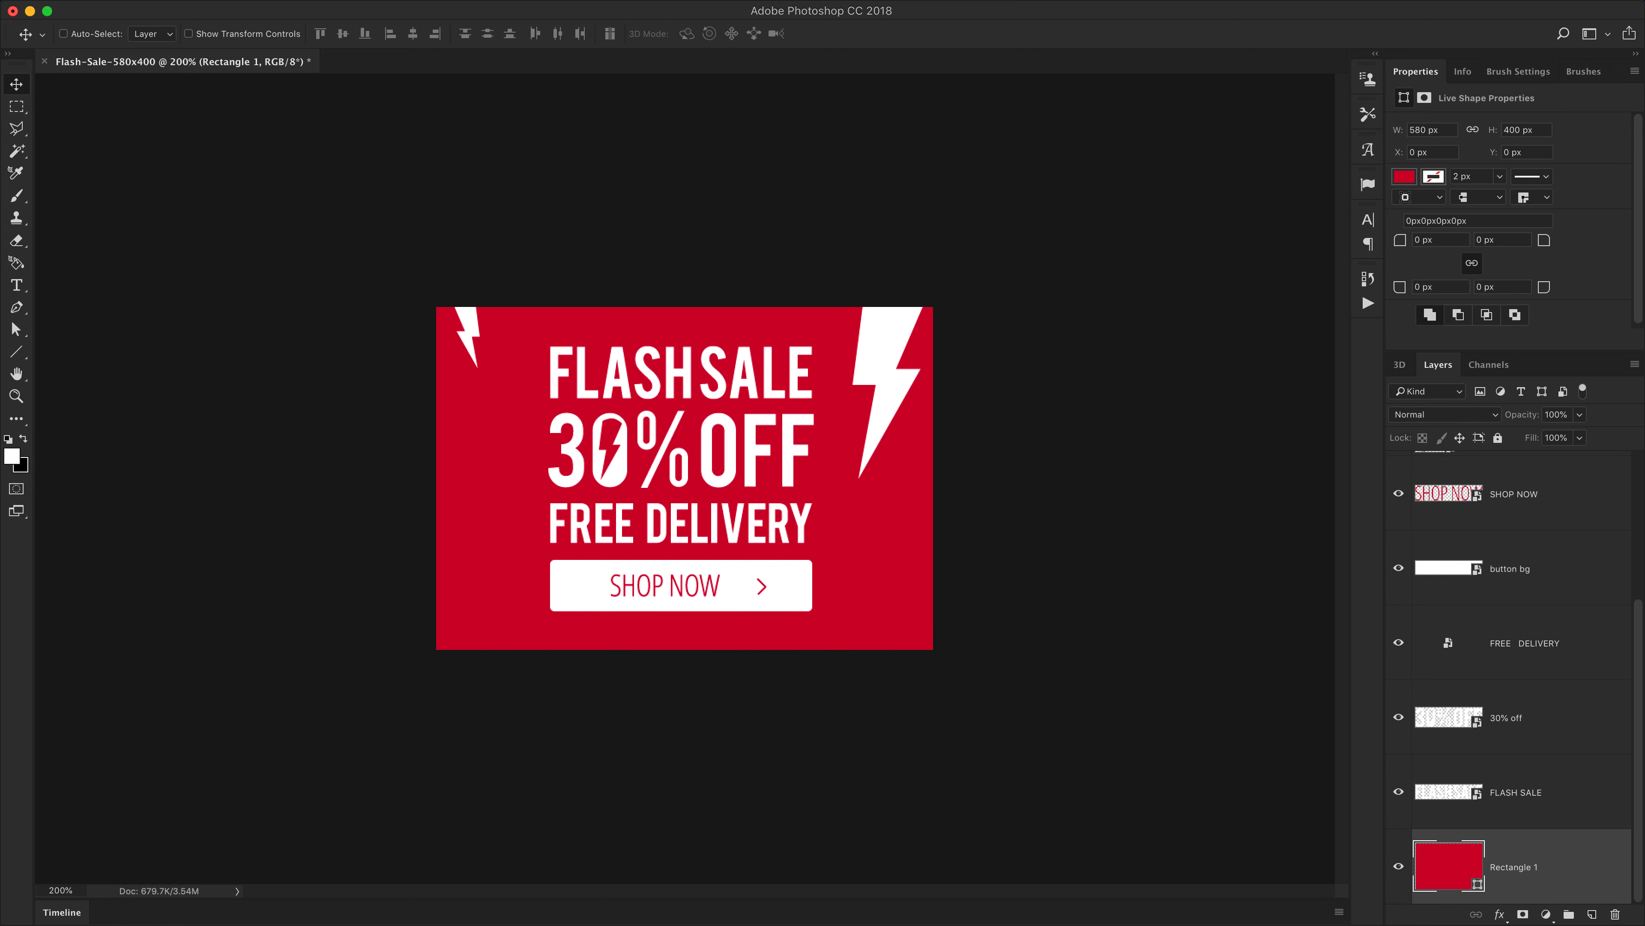
{"action": "left_click", "coordinate": [543, 1]}
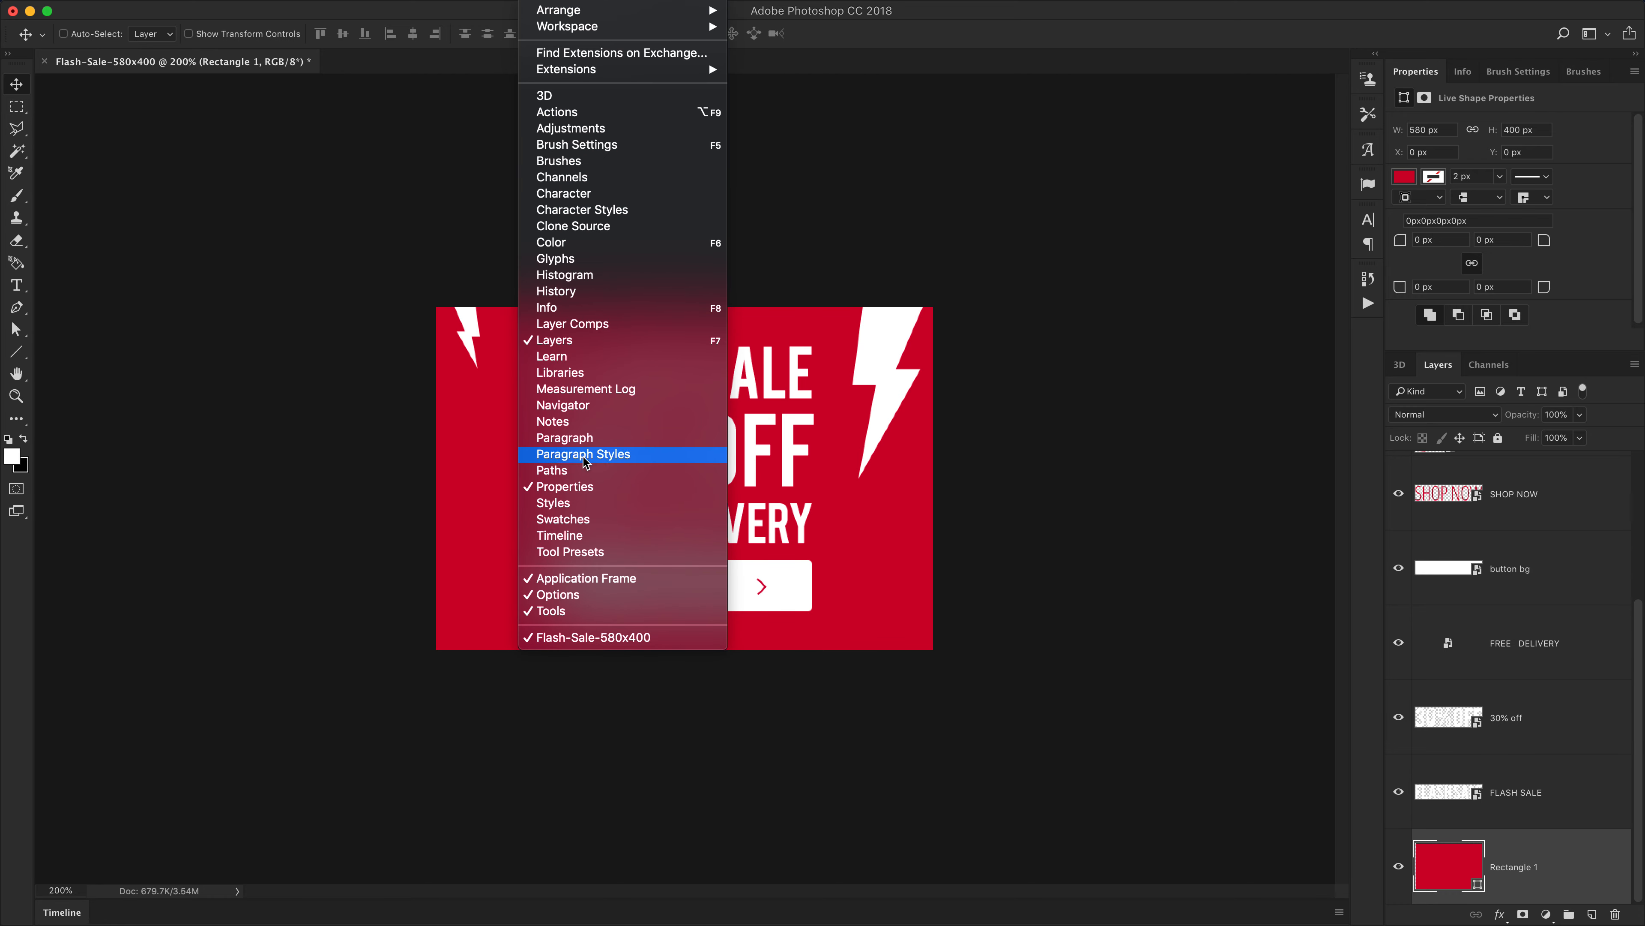
{"action": "left_click", "coordinate": [572, 535]}
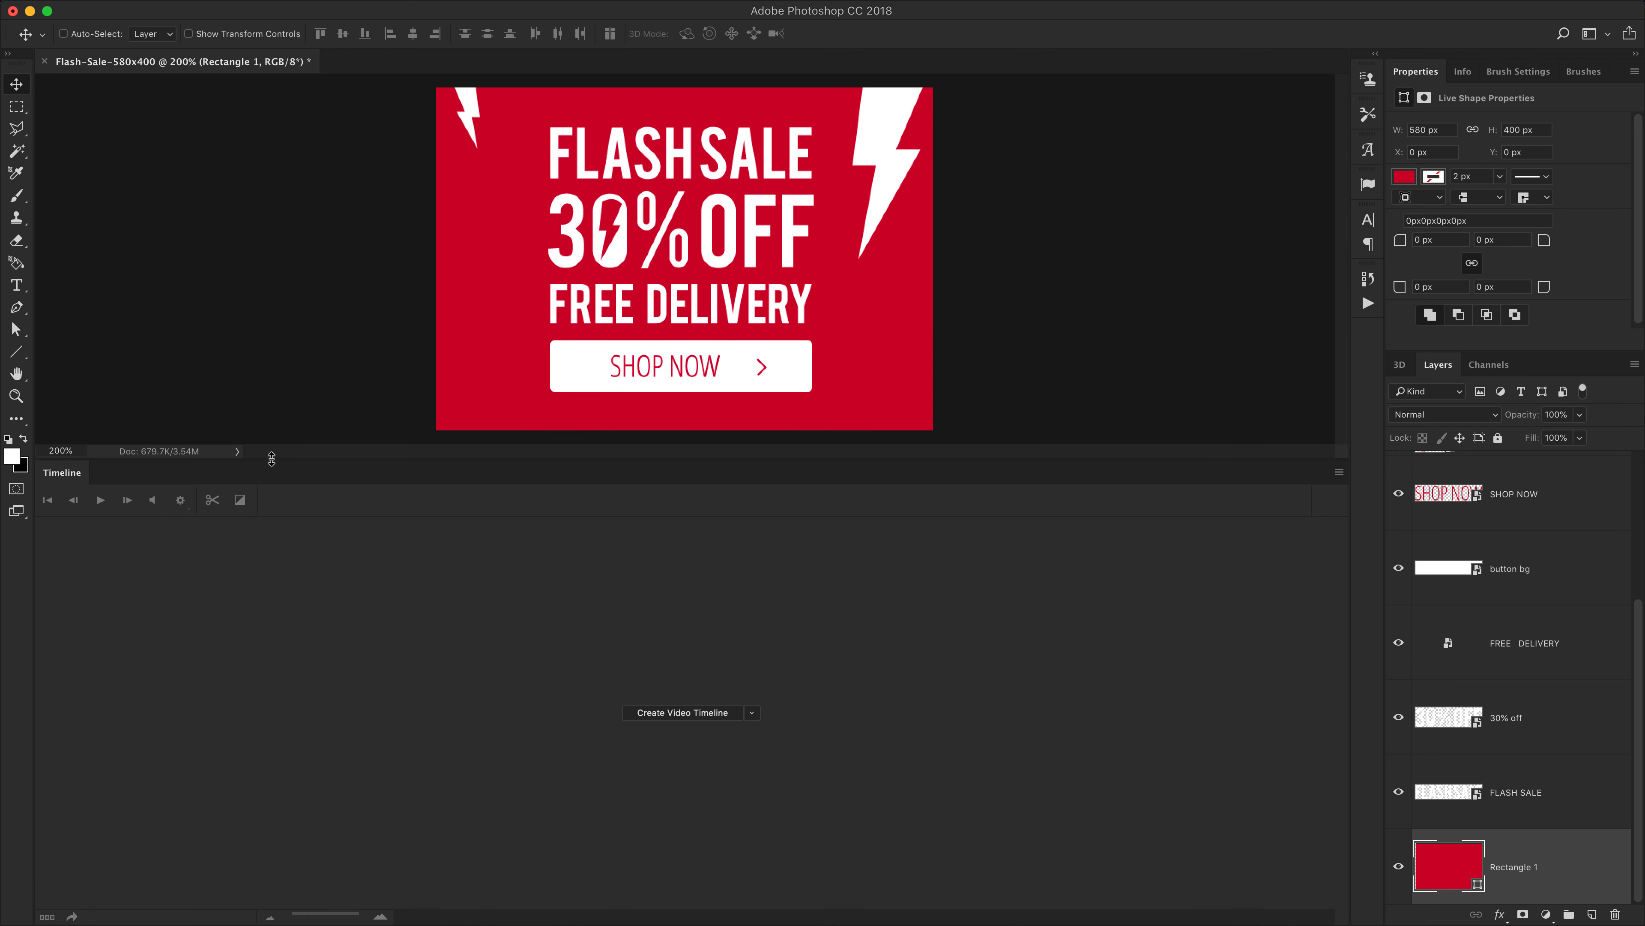
{"action": "left_click_drag", "start_coordinate": [272, 458], "coordinate": [281, 569]}
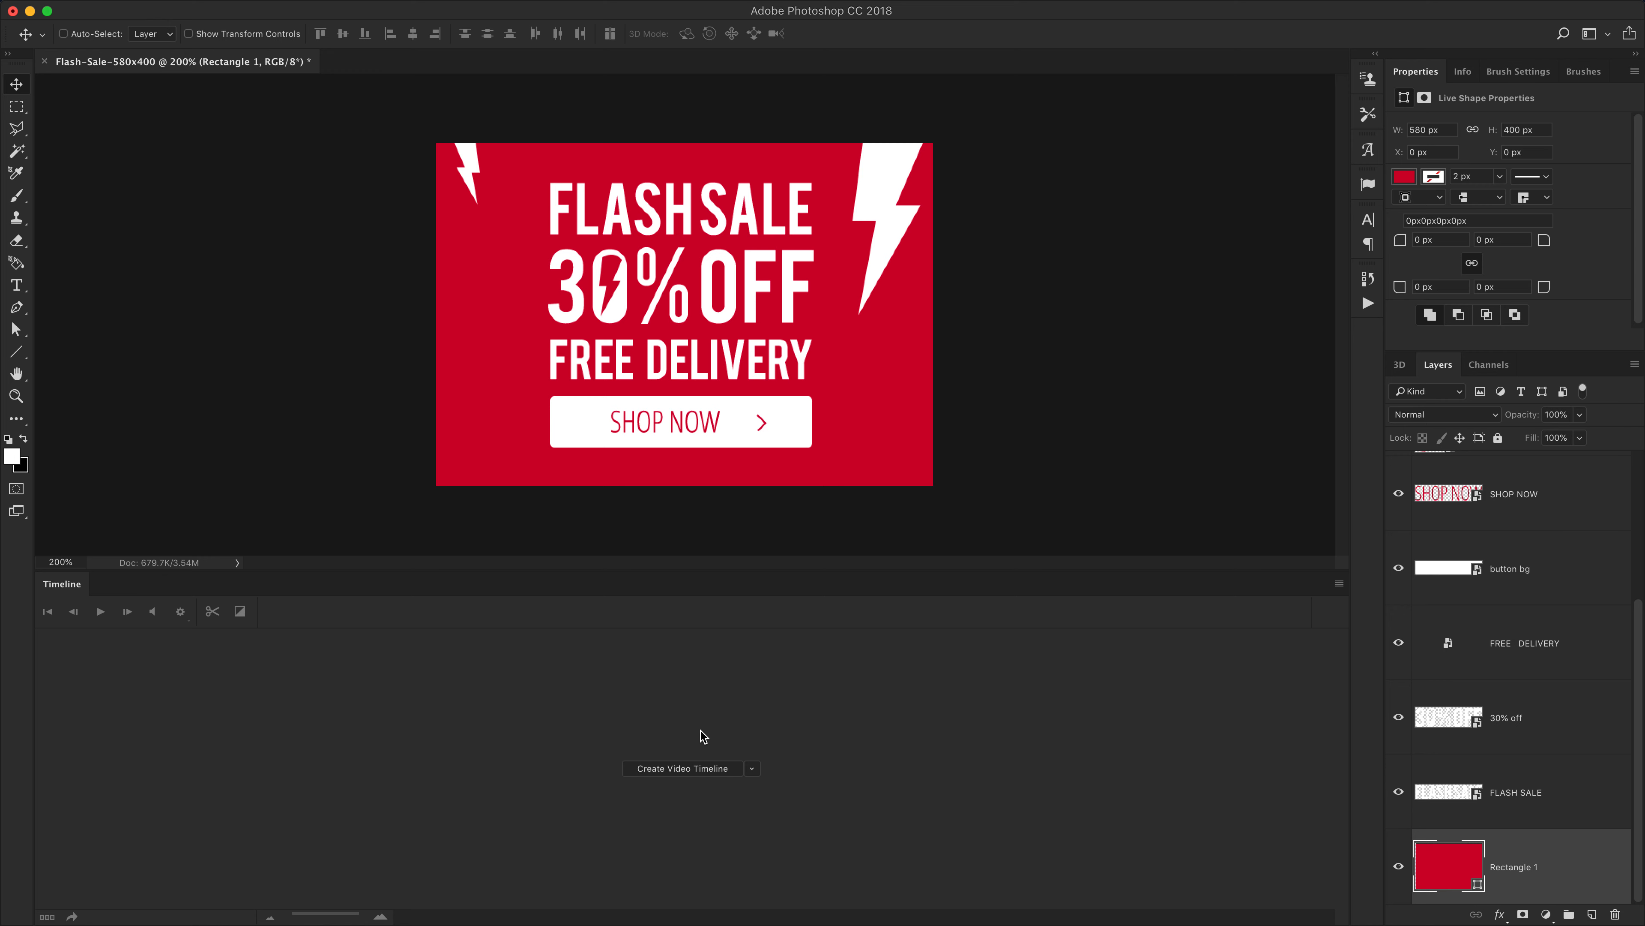
{"action": "left_click", "coordinate": [753, 769]}
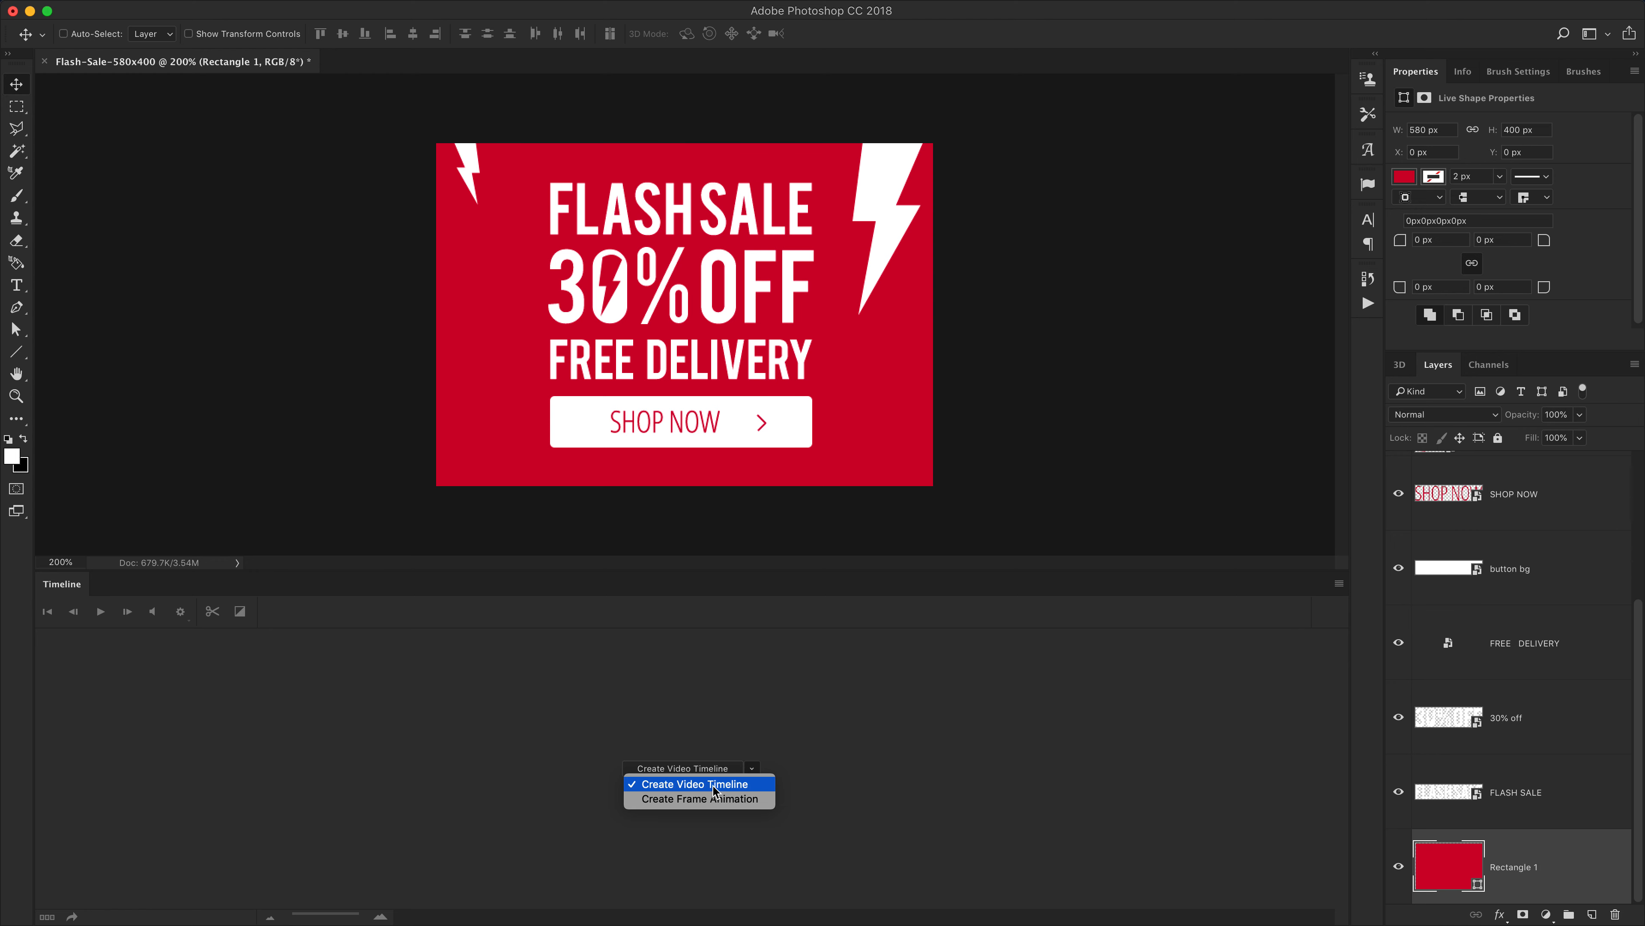
{"action": "left_click", "coordinate": [681, 785]}
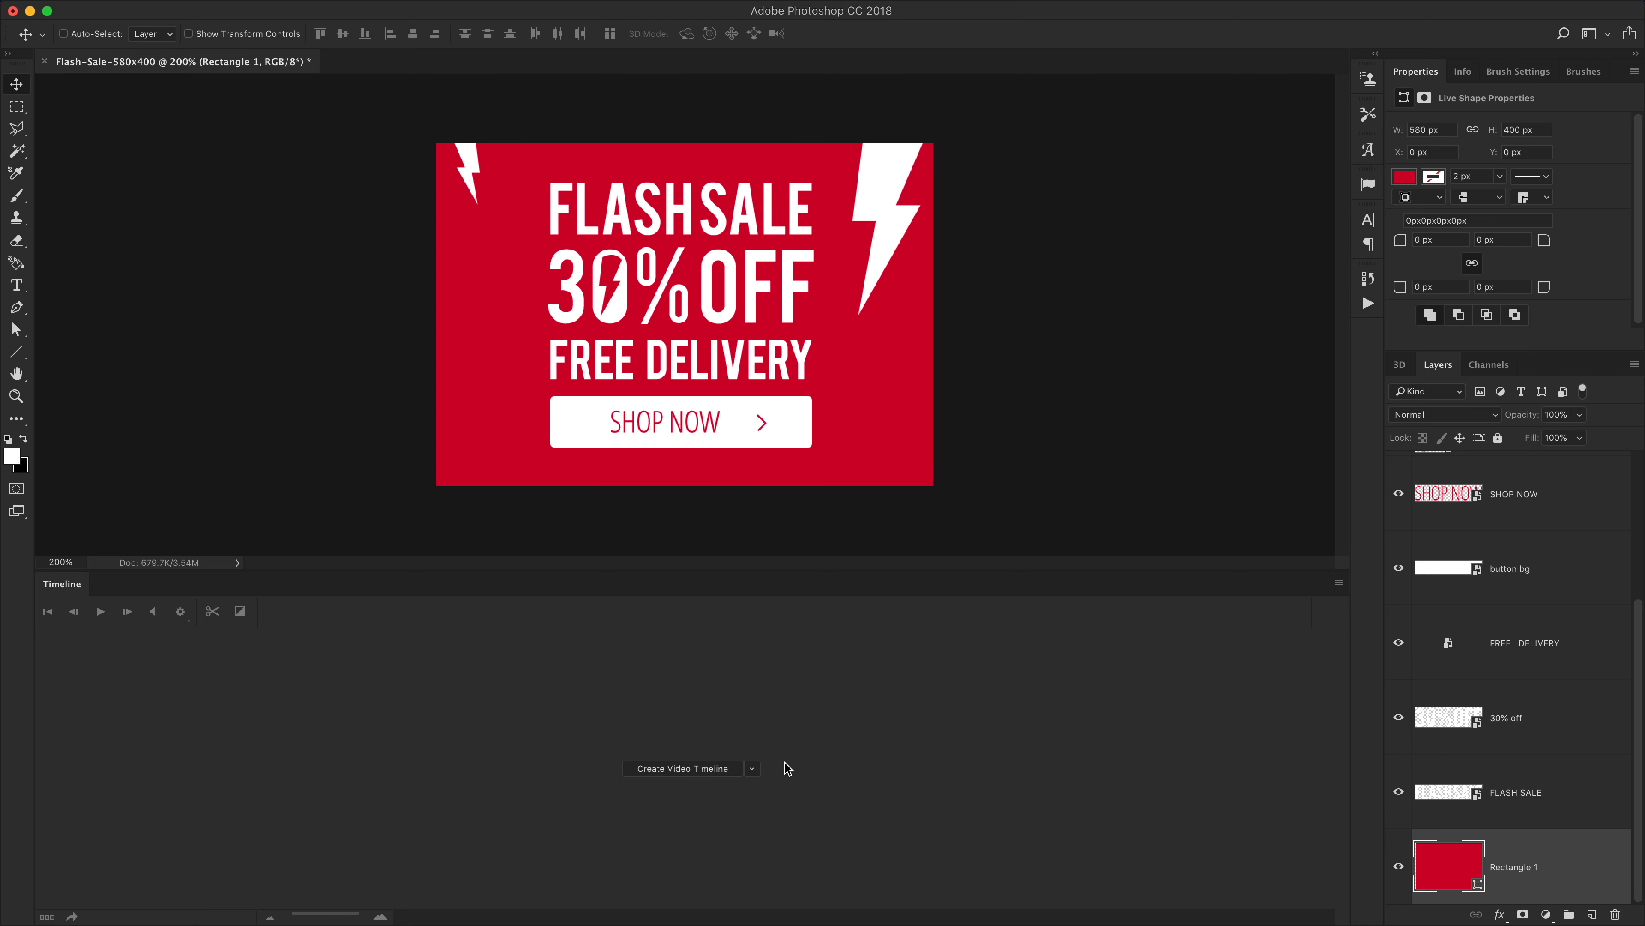
{"action": "left_click", "coordinate": [676, 773]}
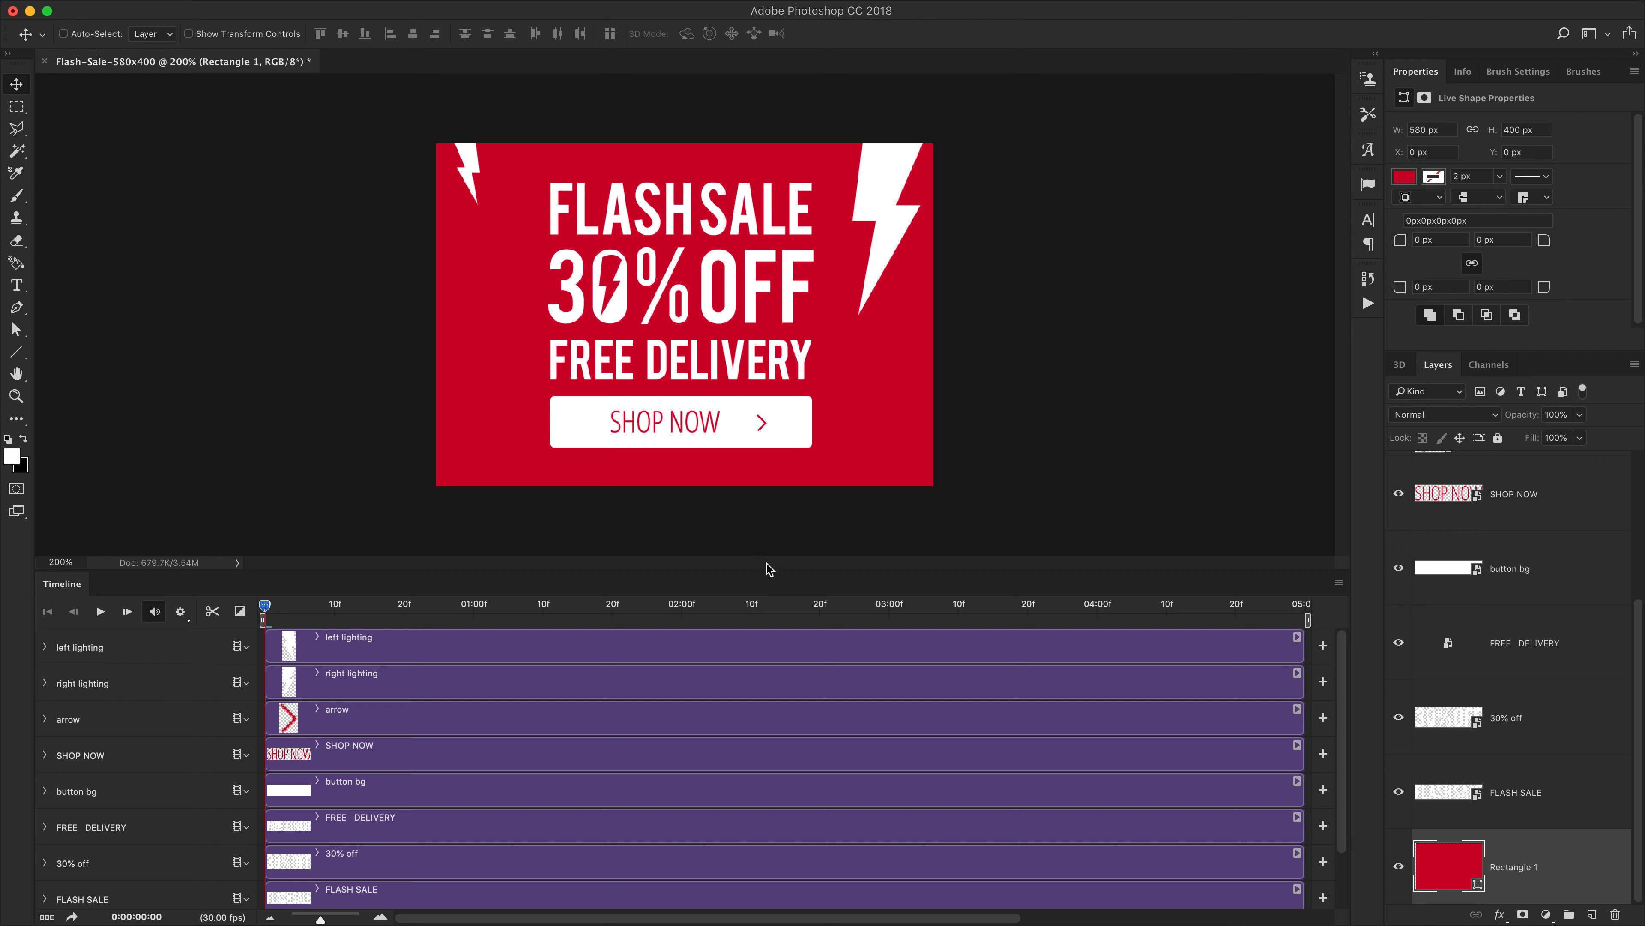
{"action": "left_click_drag", "start_coordinate": [755, 570], "coordinate": [757, 518]}
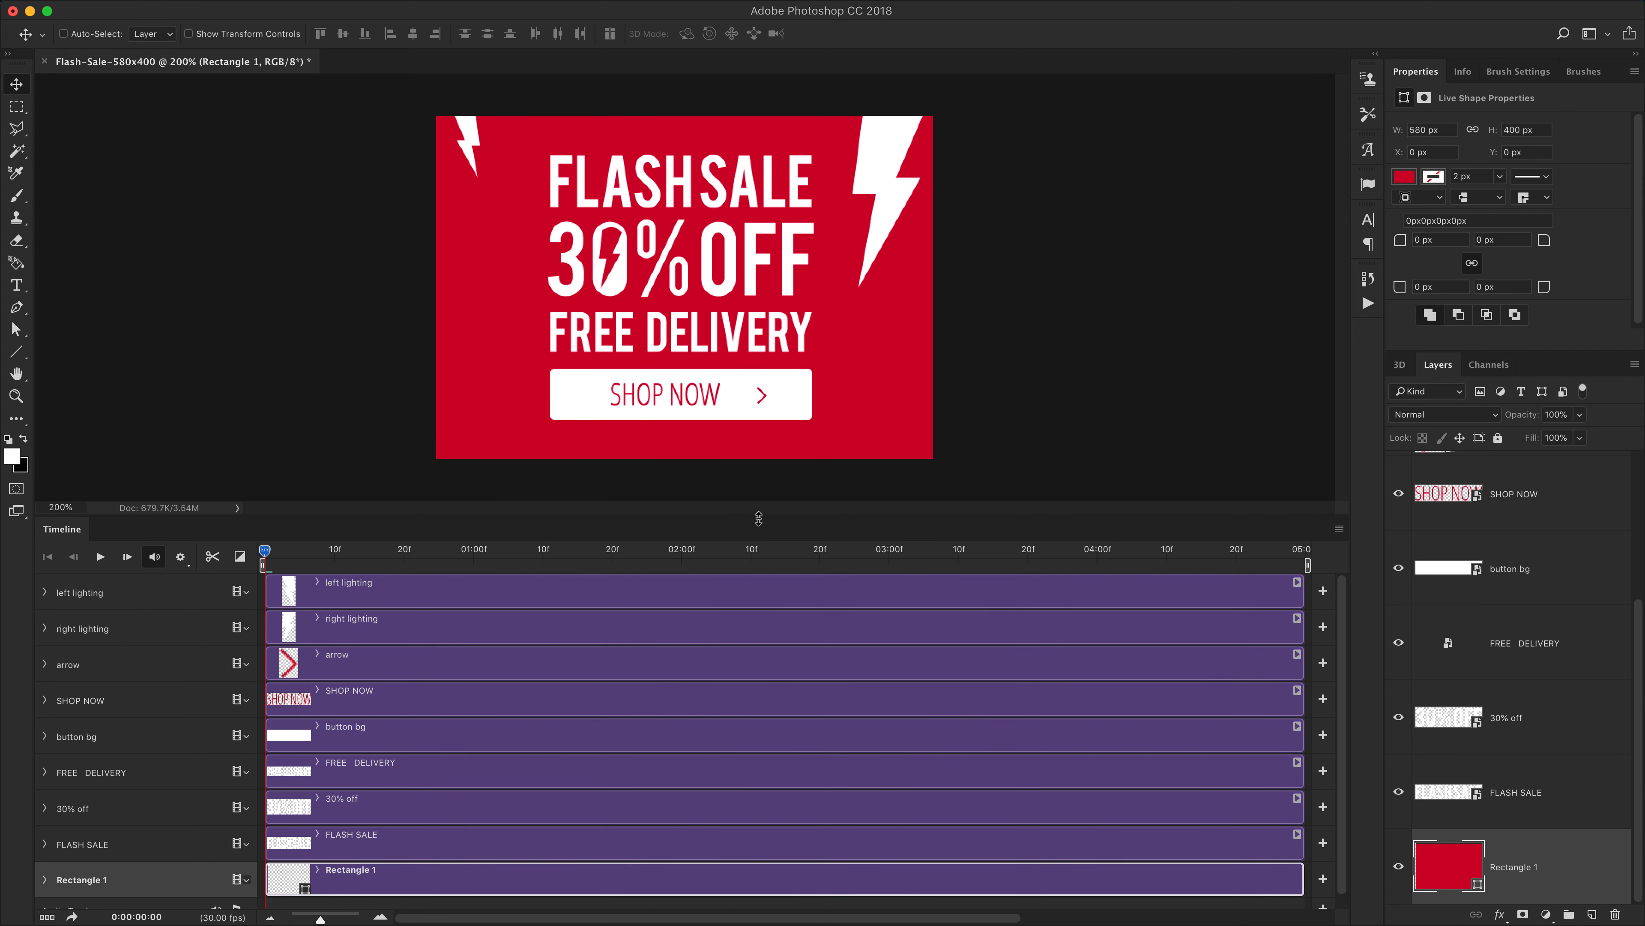
{"action": "scroll", "coordinate": [417, 703], "scroll_direction": "down", "scroll_amount": 1}
{"action": "scroll", "coordinate": [421, 702], "scroll_direction": "up", "scroll_amount": 1}
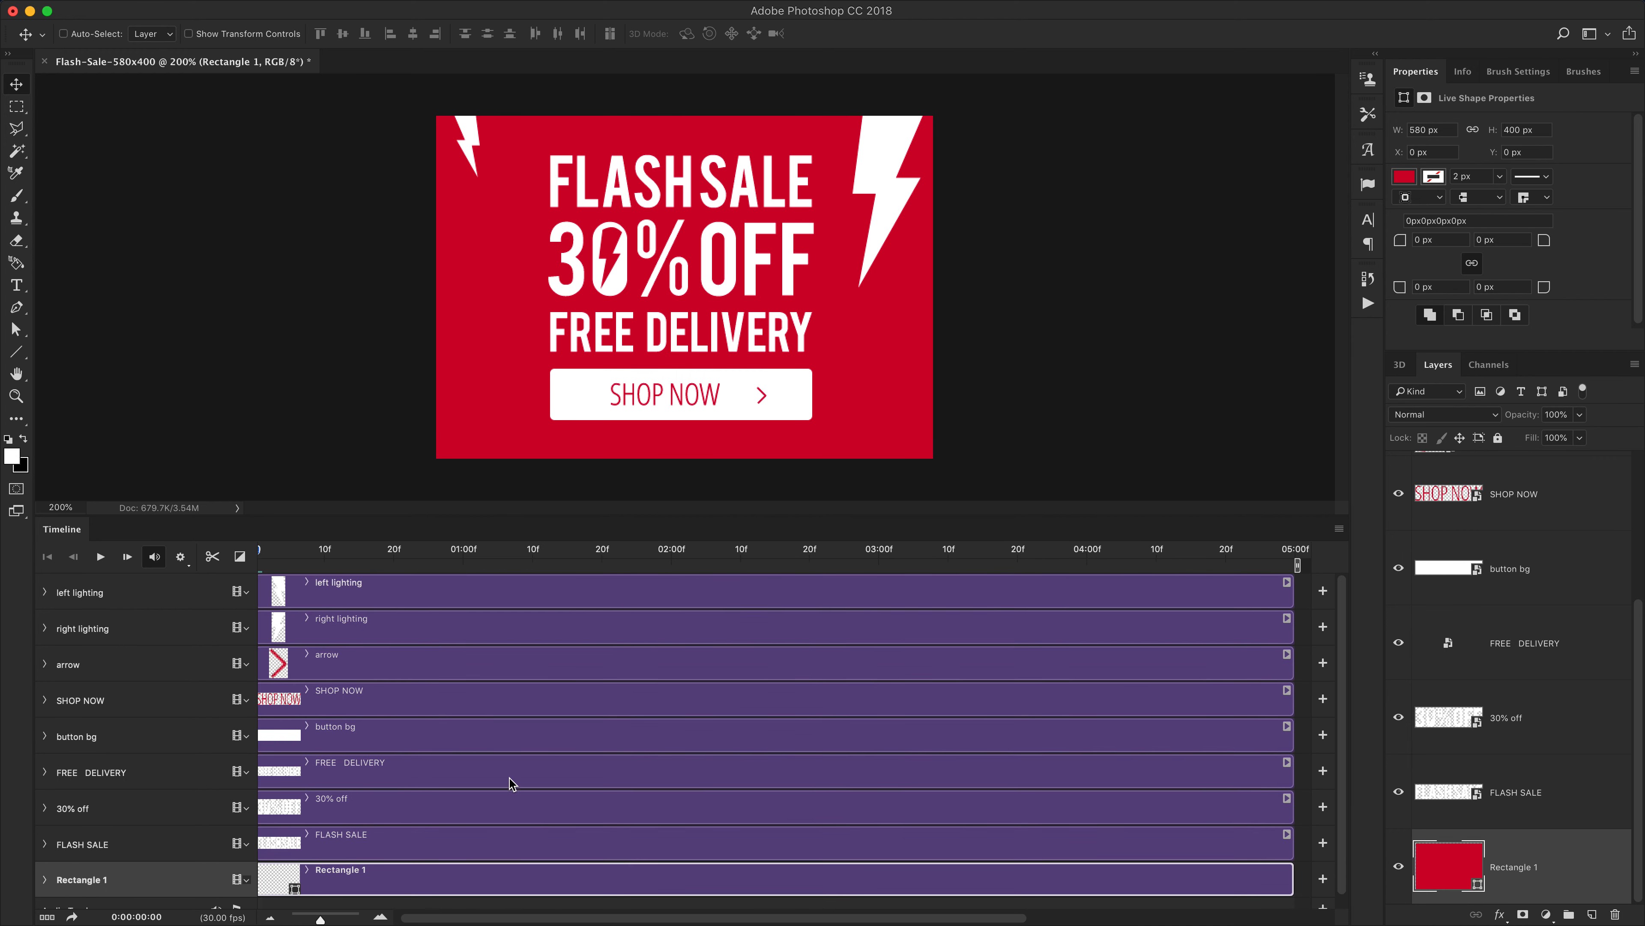
{"action": "right_click", "coordinate": [1563, 869]}
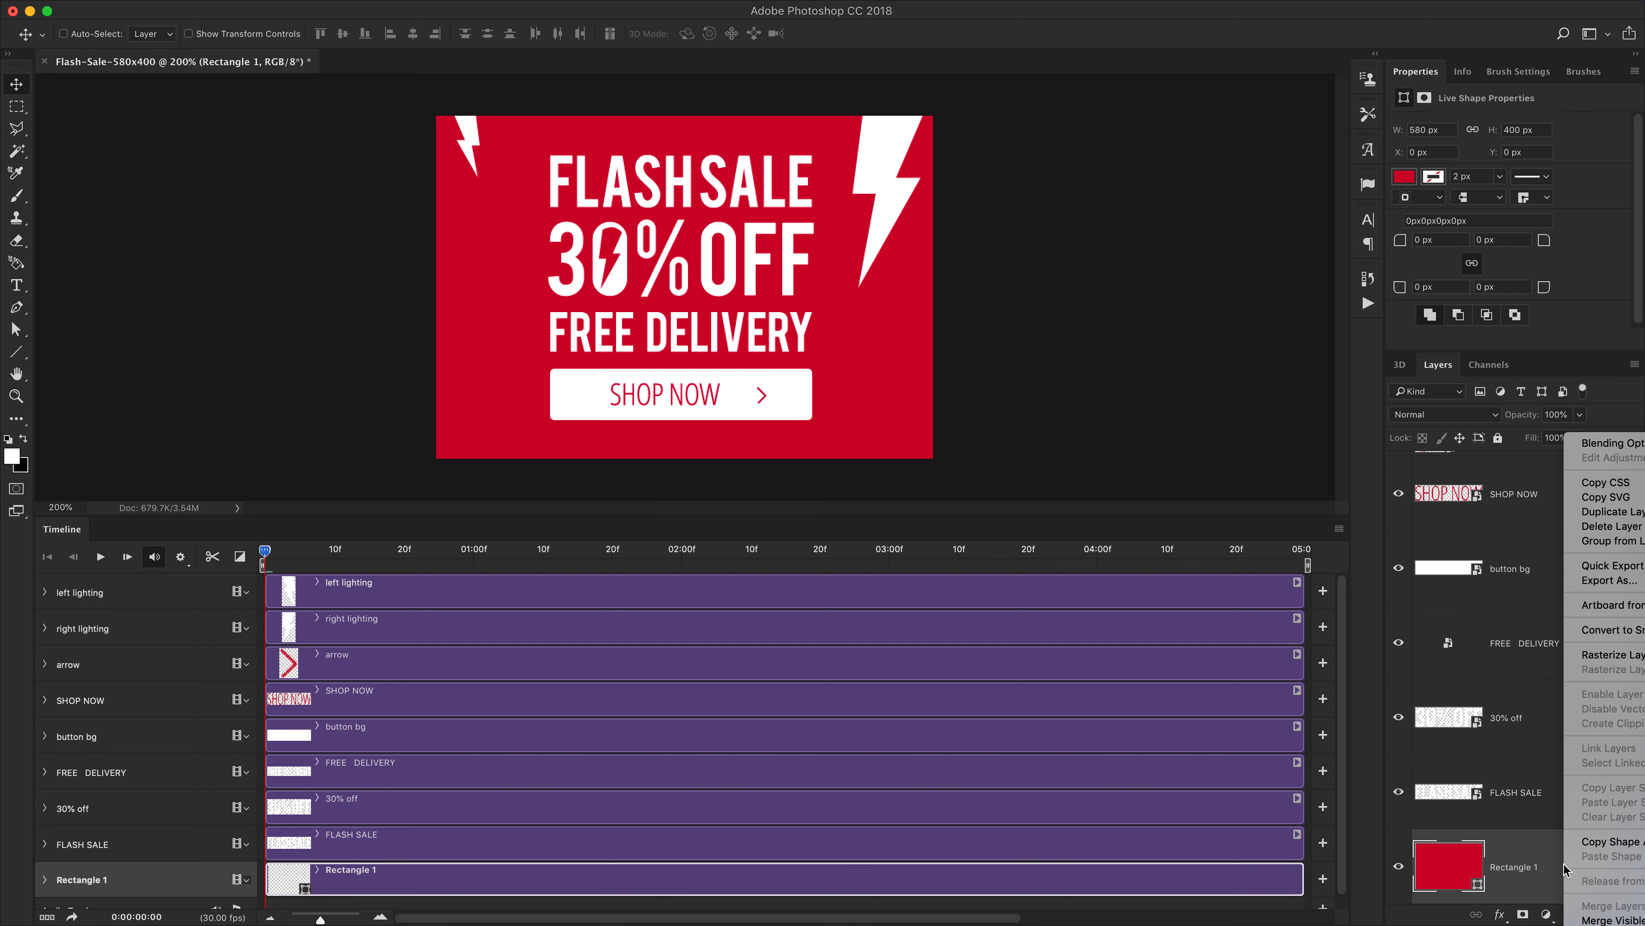
{"action": "left_click", "coordinate": [1605, 630]}
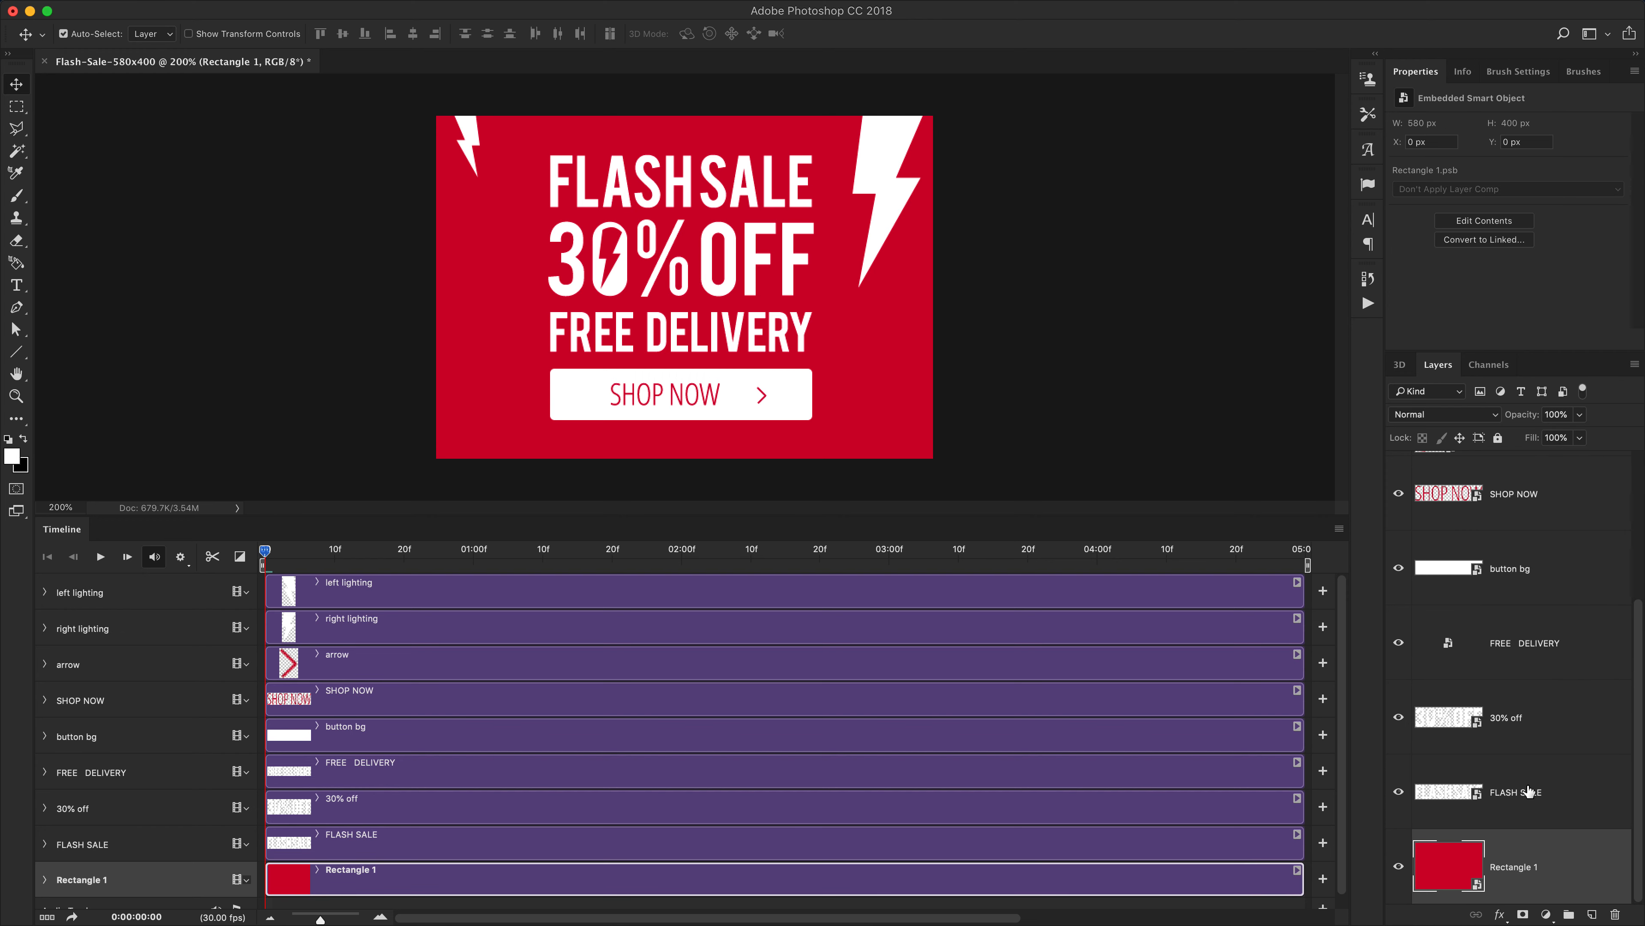
{"action": "key", "text": "super+z"}
{"action": "scroll", "coordinate": [1545, 716], "scroll_direction": "down", "scroll_amount": 4}
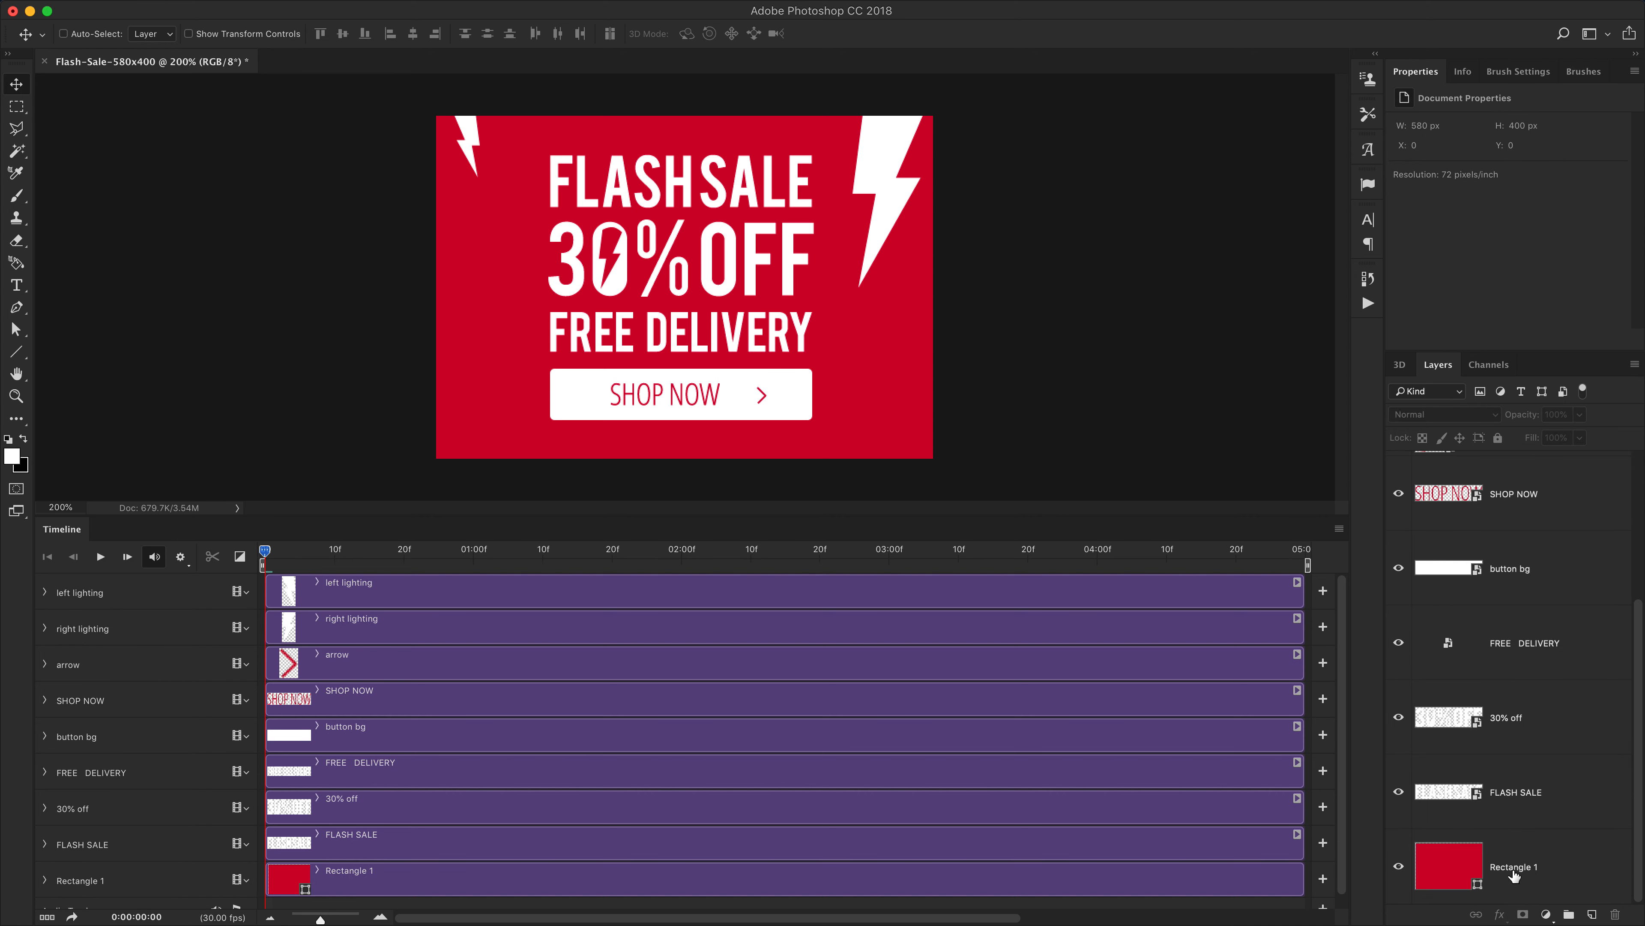
{"action": "left_click", "coordinate": [1510, 869]}
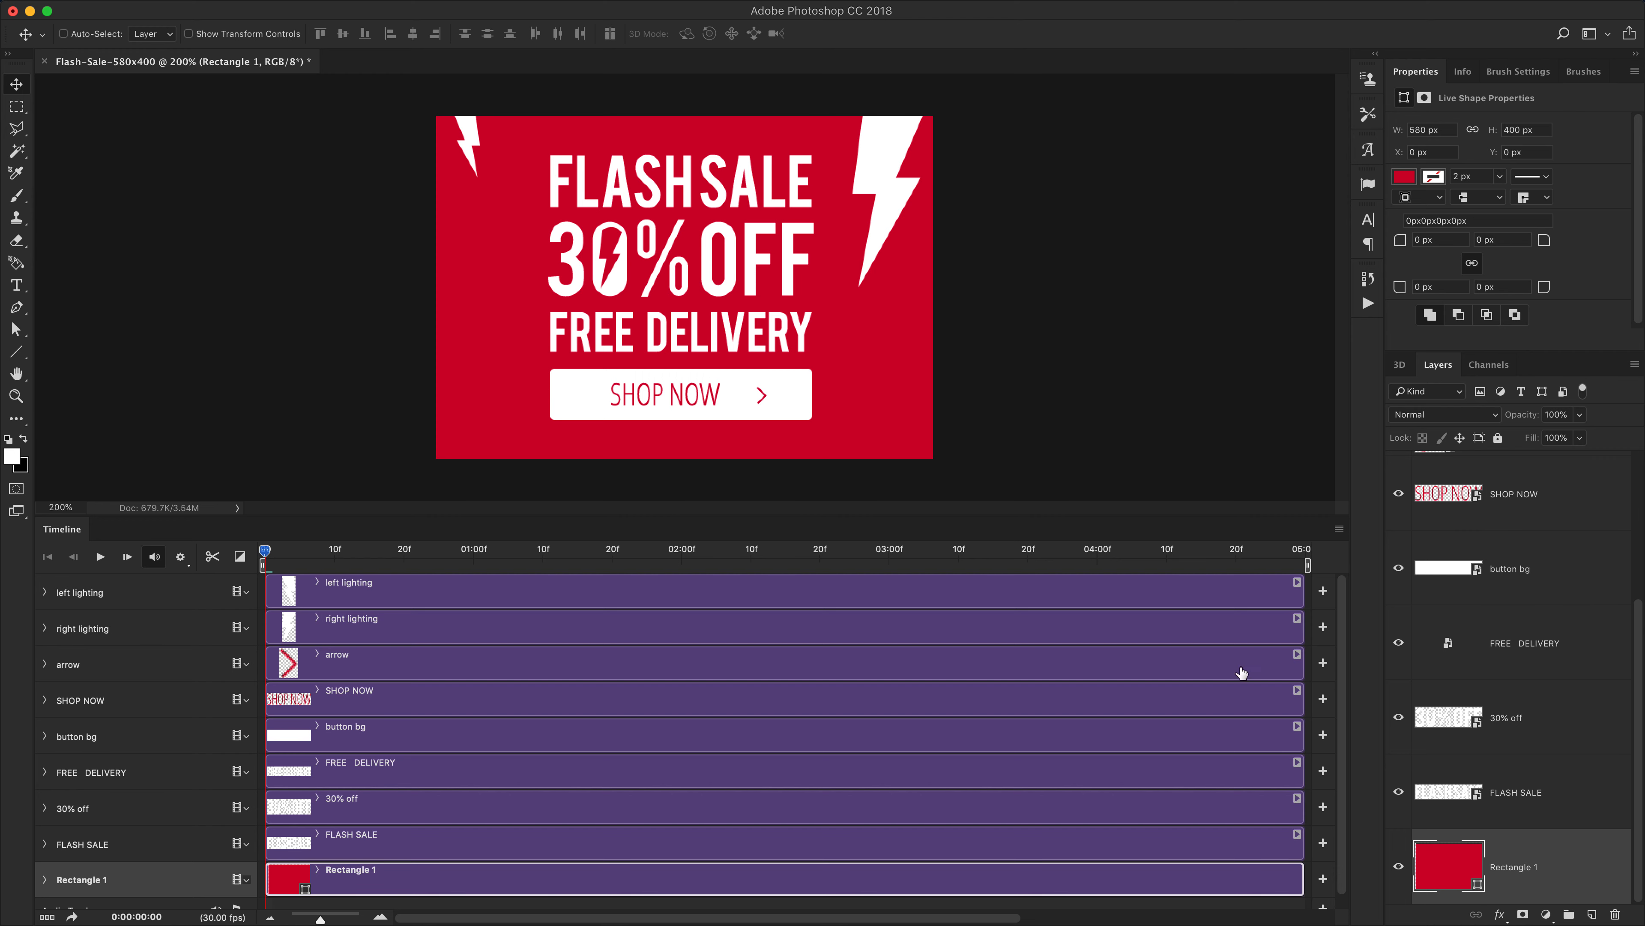
{"action": "key", "text": "a"}
{"action": "left_click", "coordinate": [887, 384]}
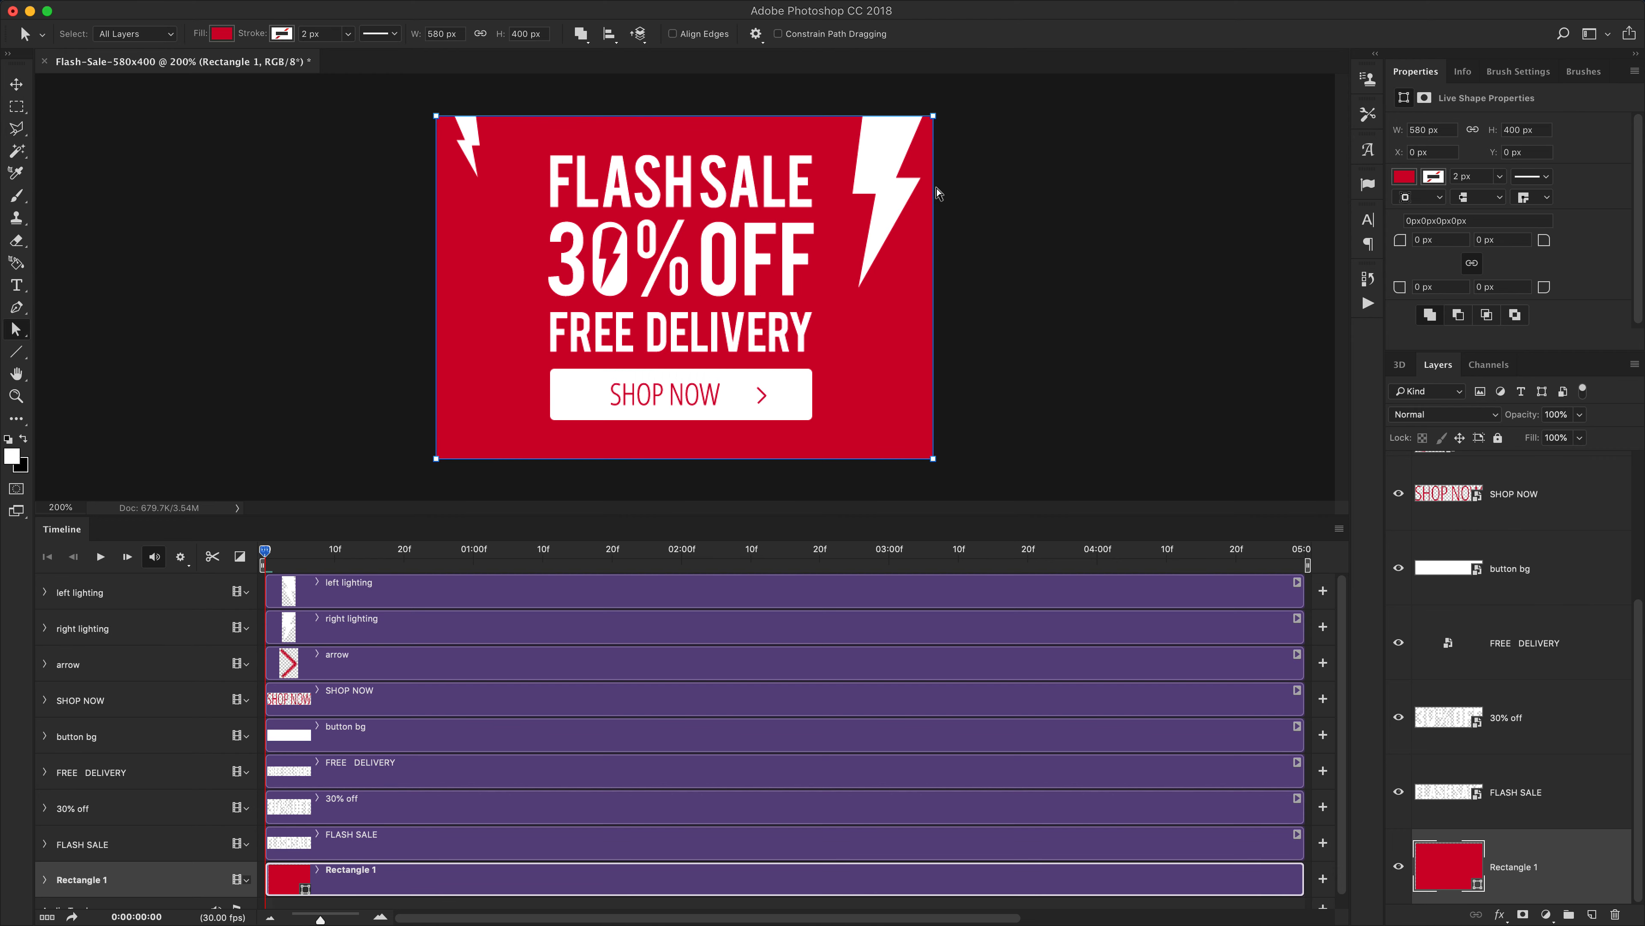
{"action": "left_click_drag", "start_coordinate": [932, 457], "coordinate": [869, 404]}
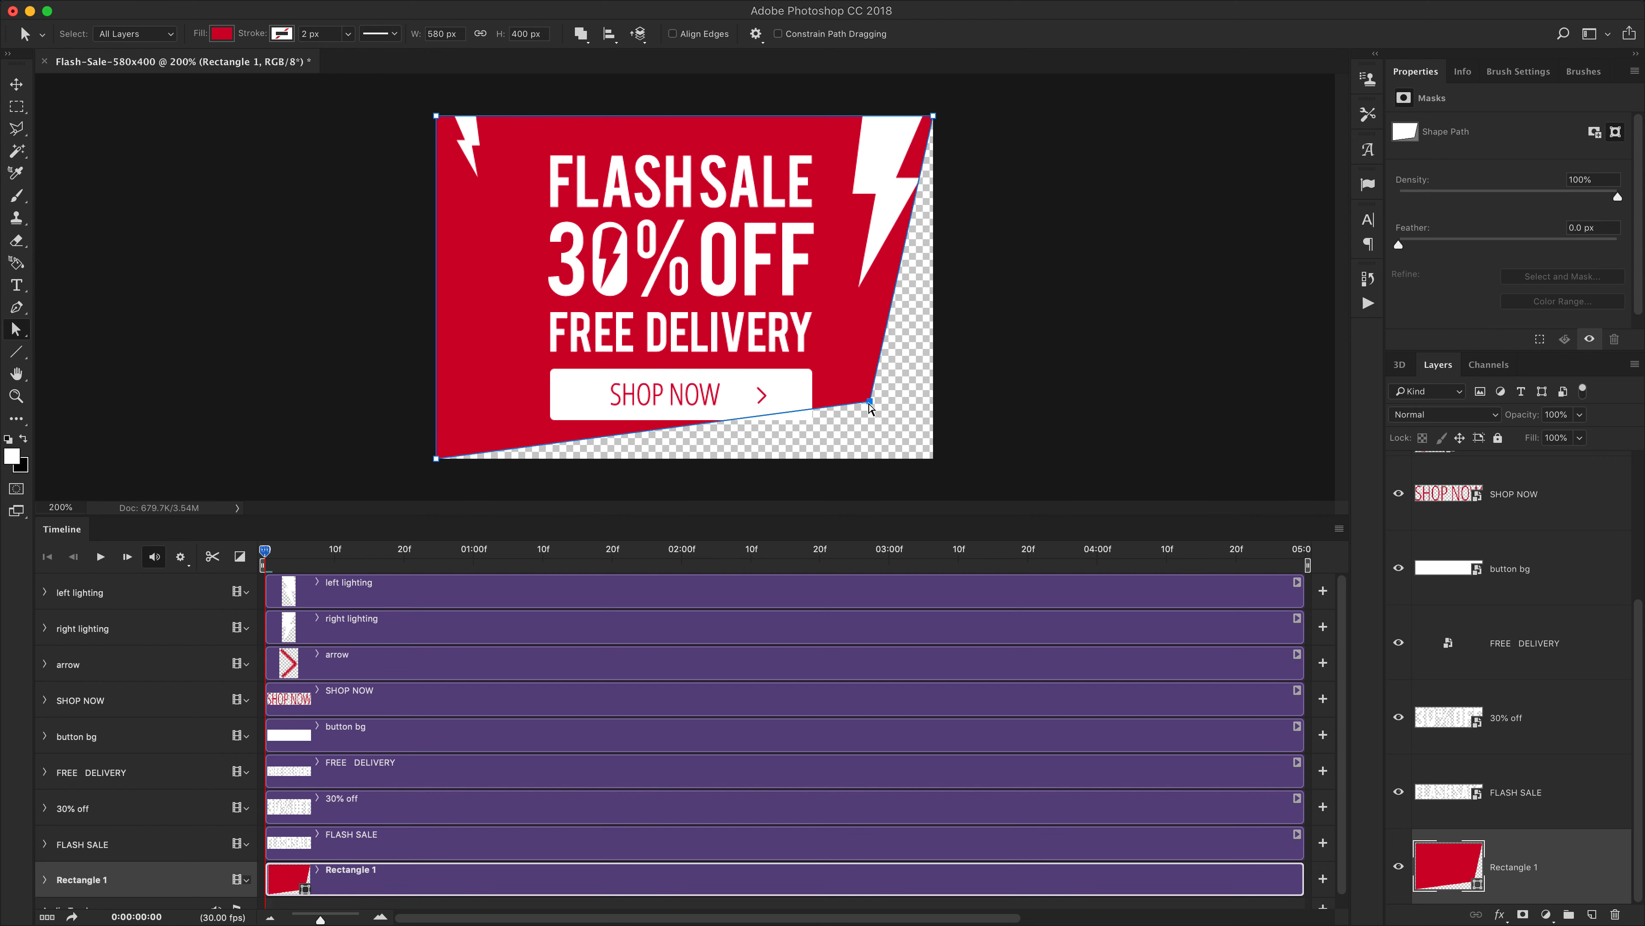
{"action": "left_click_drag", "start_coordinate": [870, 403], "coordinate": [906, 435]}
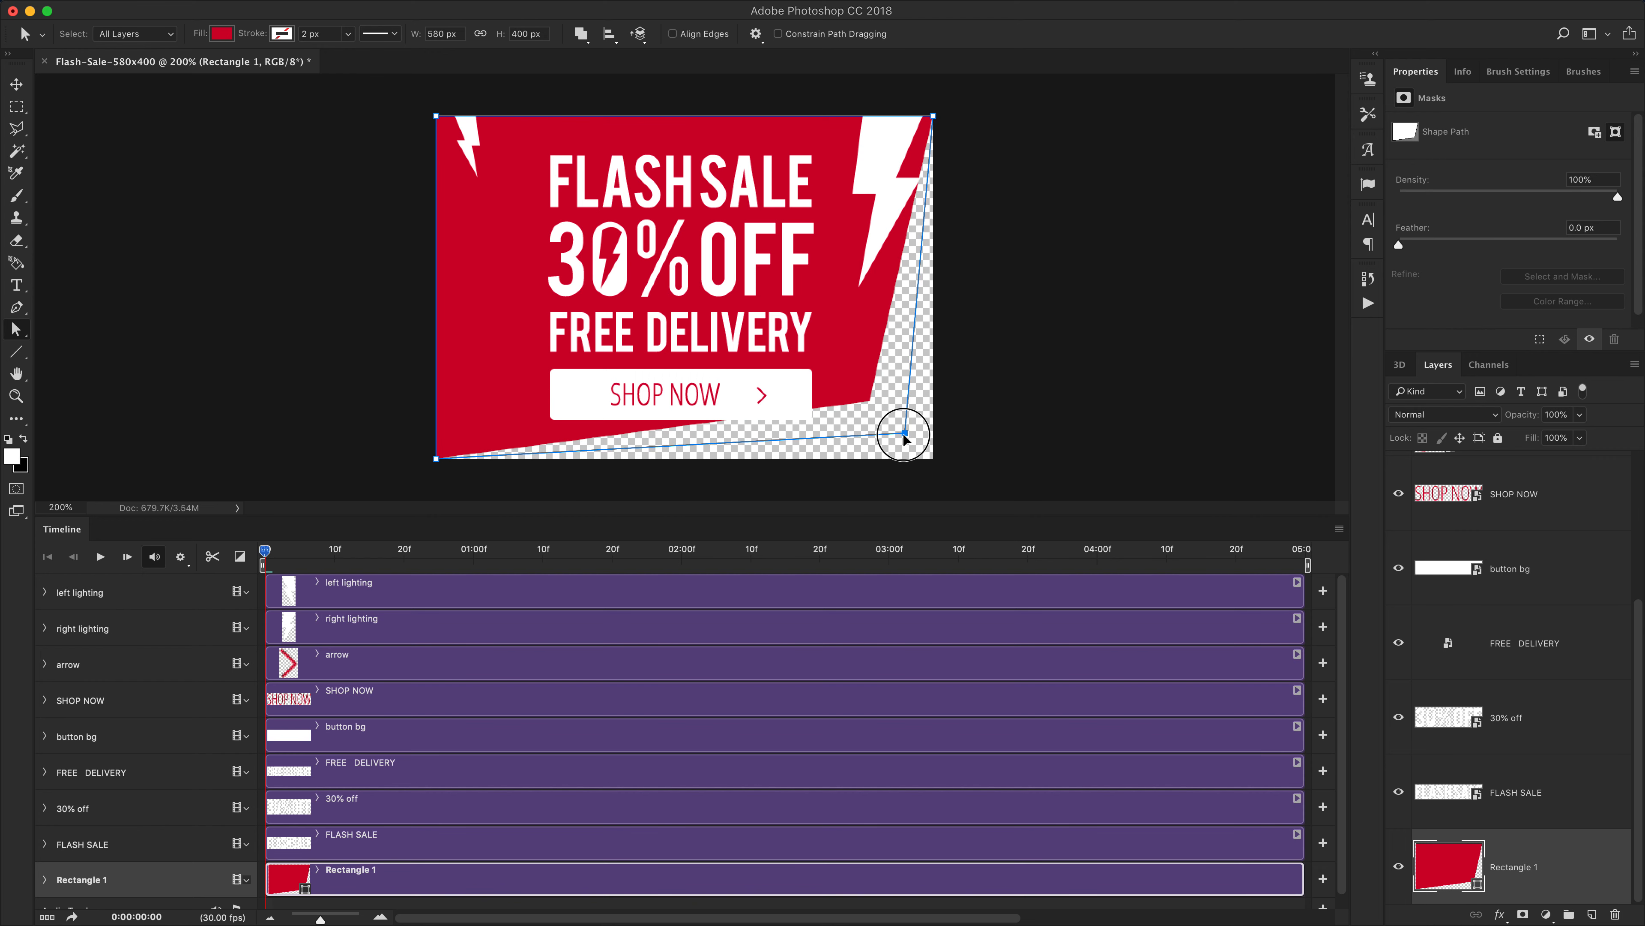
{"action": "key", "text": "super+alt+z"}
{"action": "key", "text": "super+alt+z"}
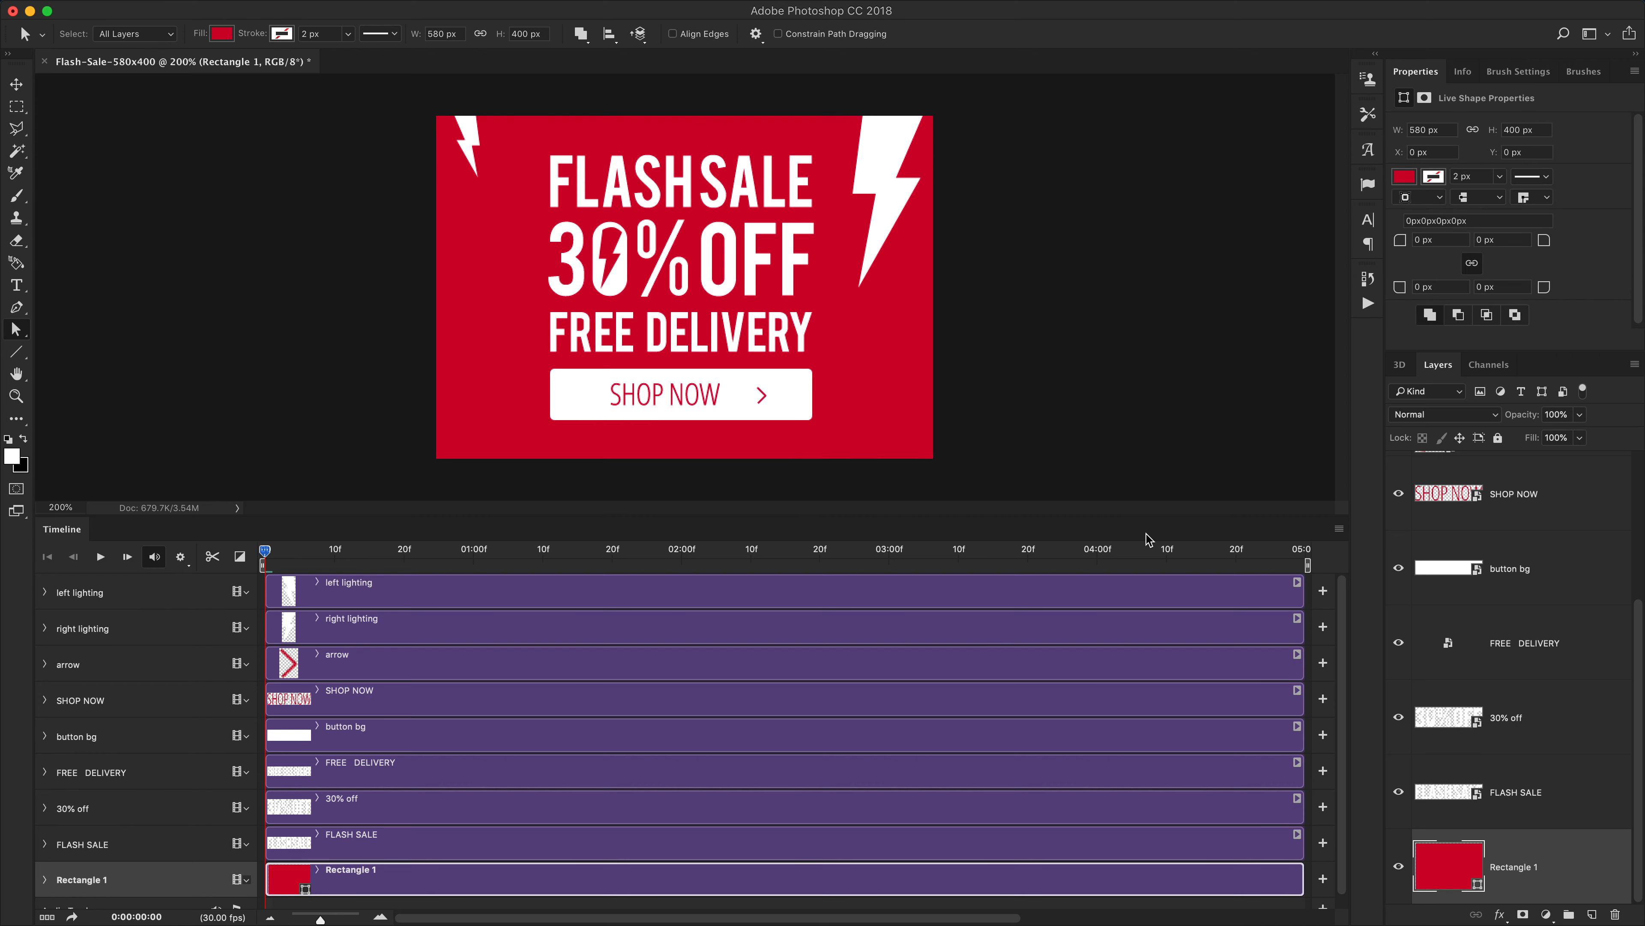
{"action": "key", "text": "v"}
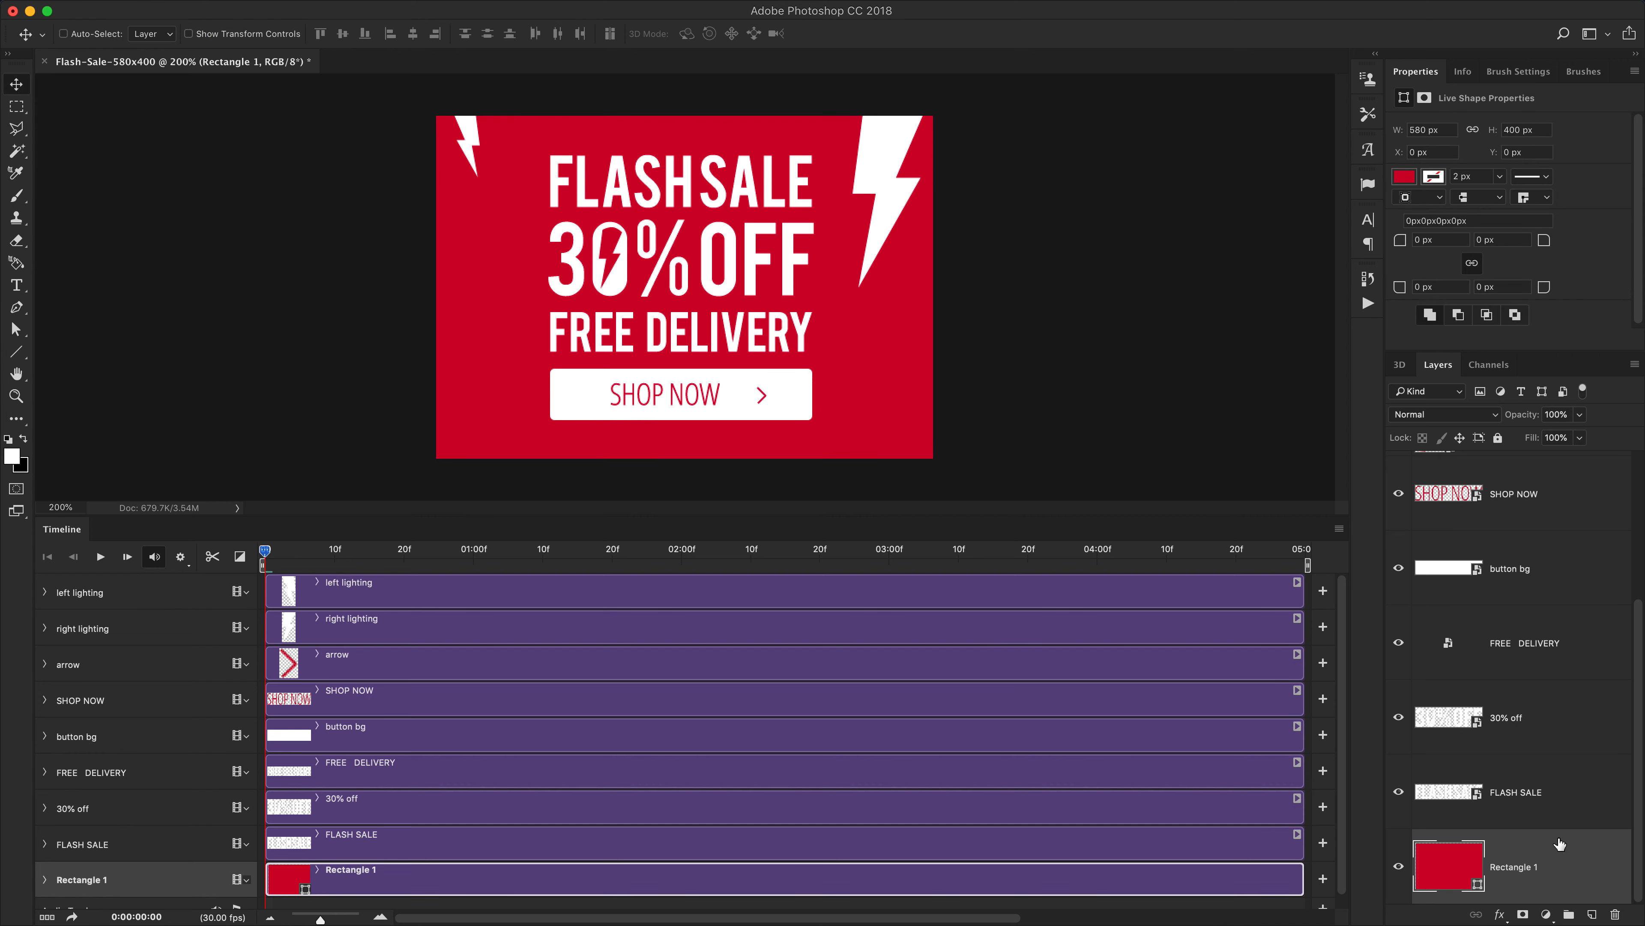
Convert the Rectangle 1 background shape layer into a smart object
{"action": "left_click", "coordinate": [1506, 799]}
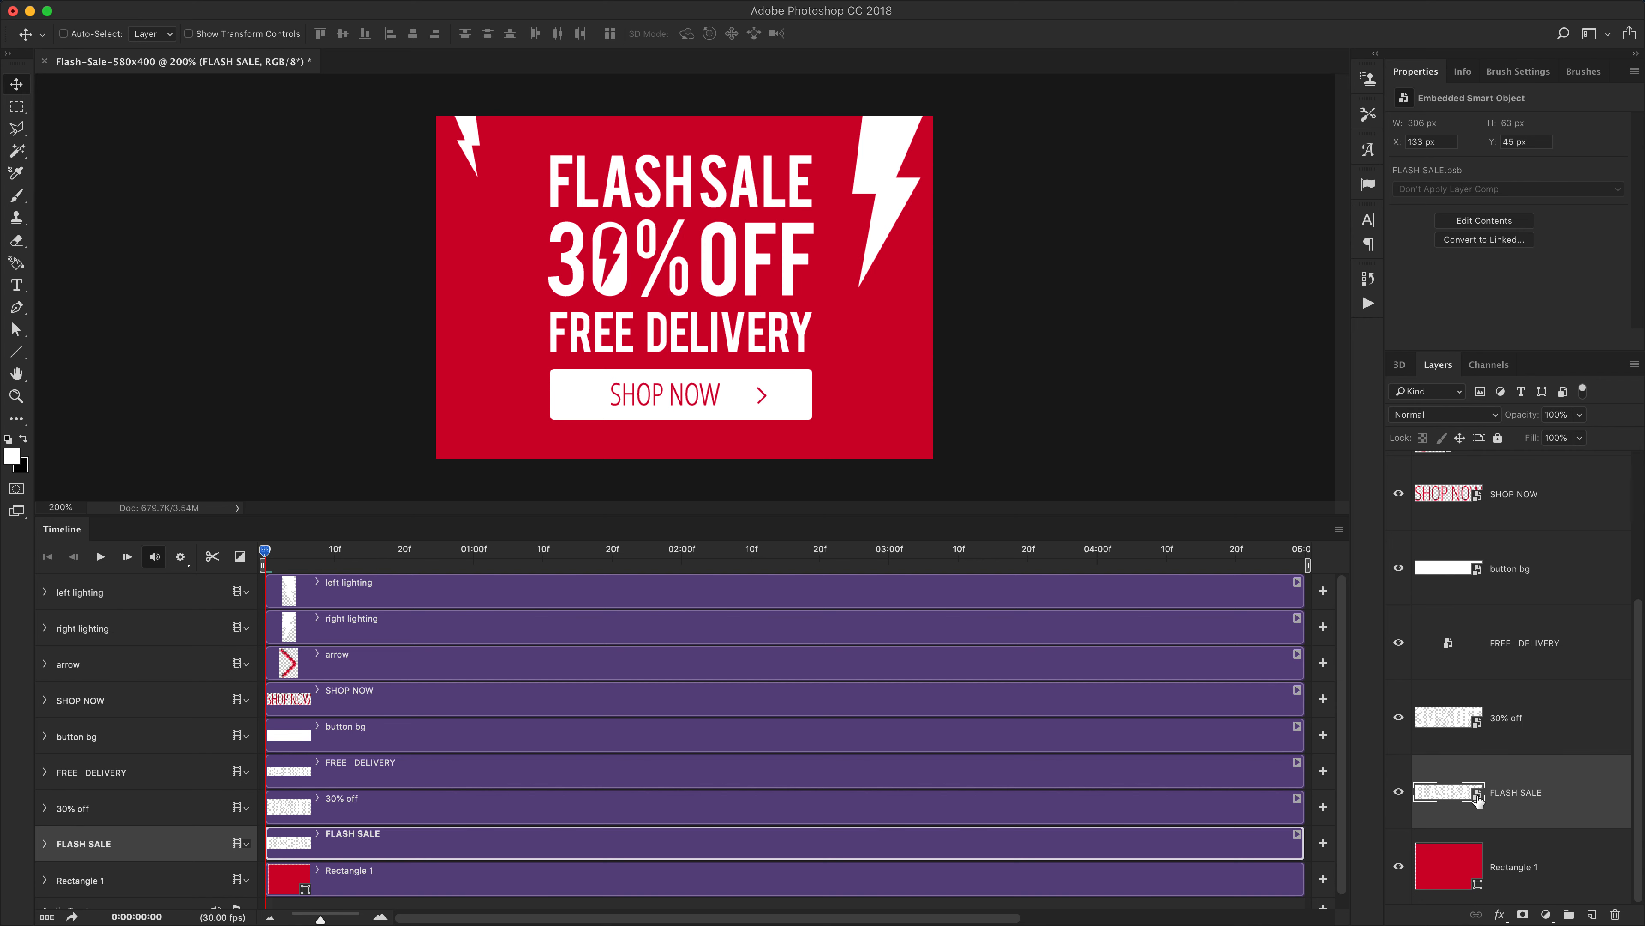
{"action": "left_click", "coordinate": [1513, 872]}
{"action": "right_click", "coordinate": [1521, 875]}
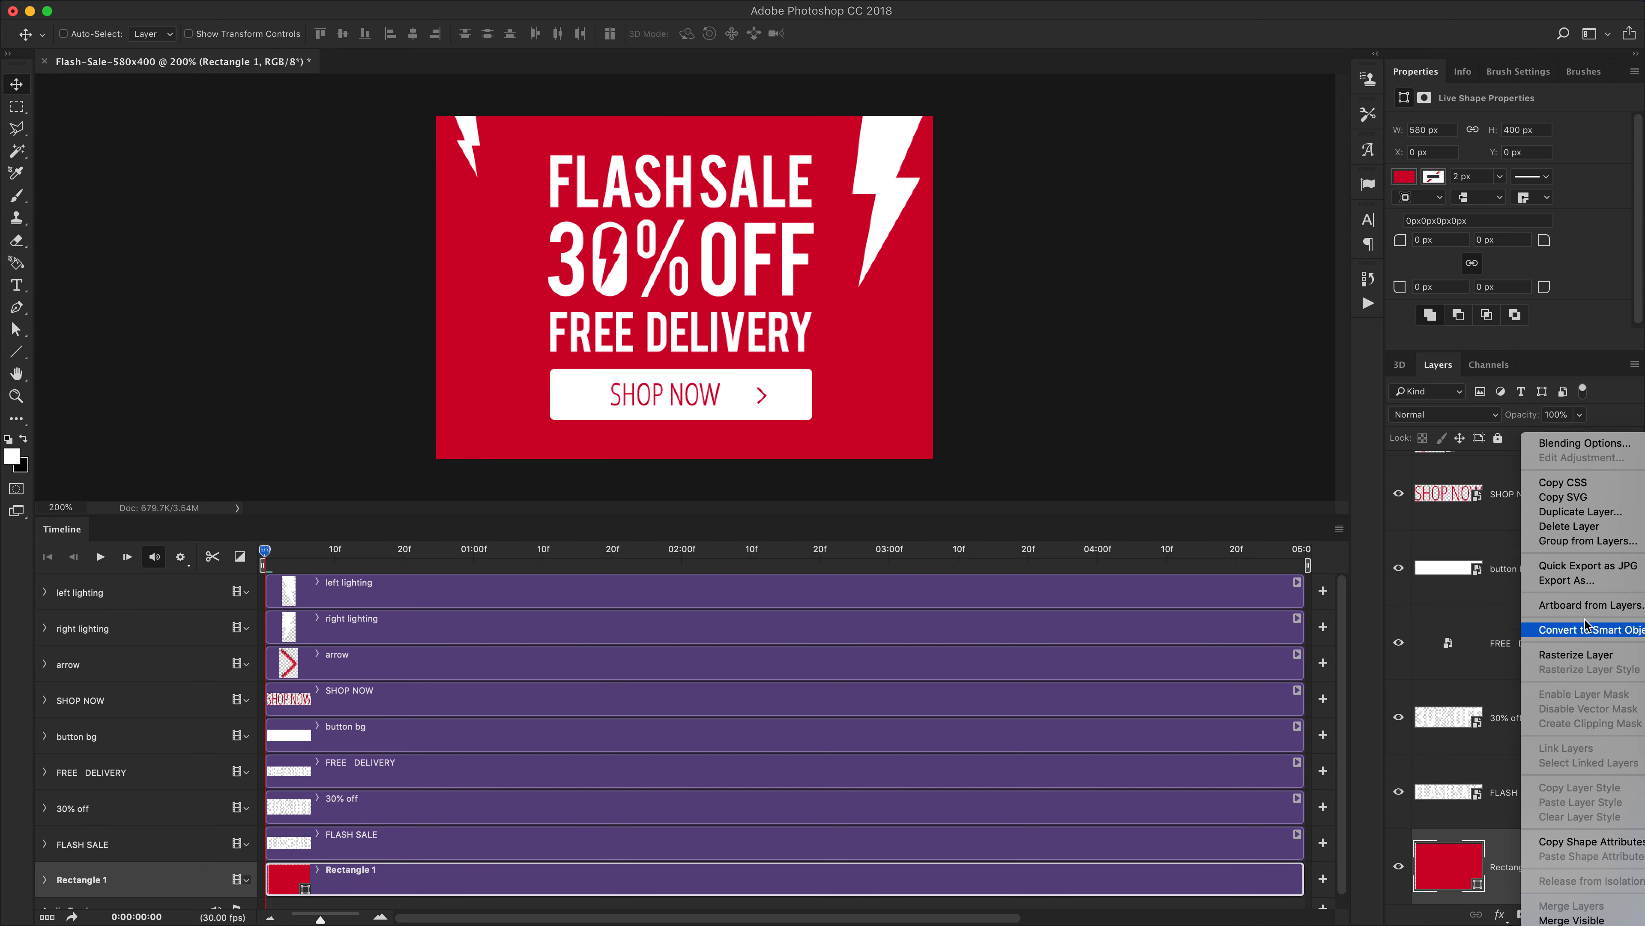
{"action": "left_click", "coordinate": [1561, 632]}
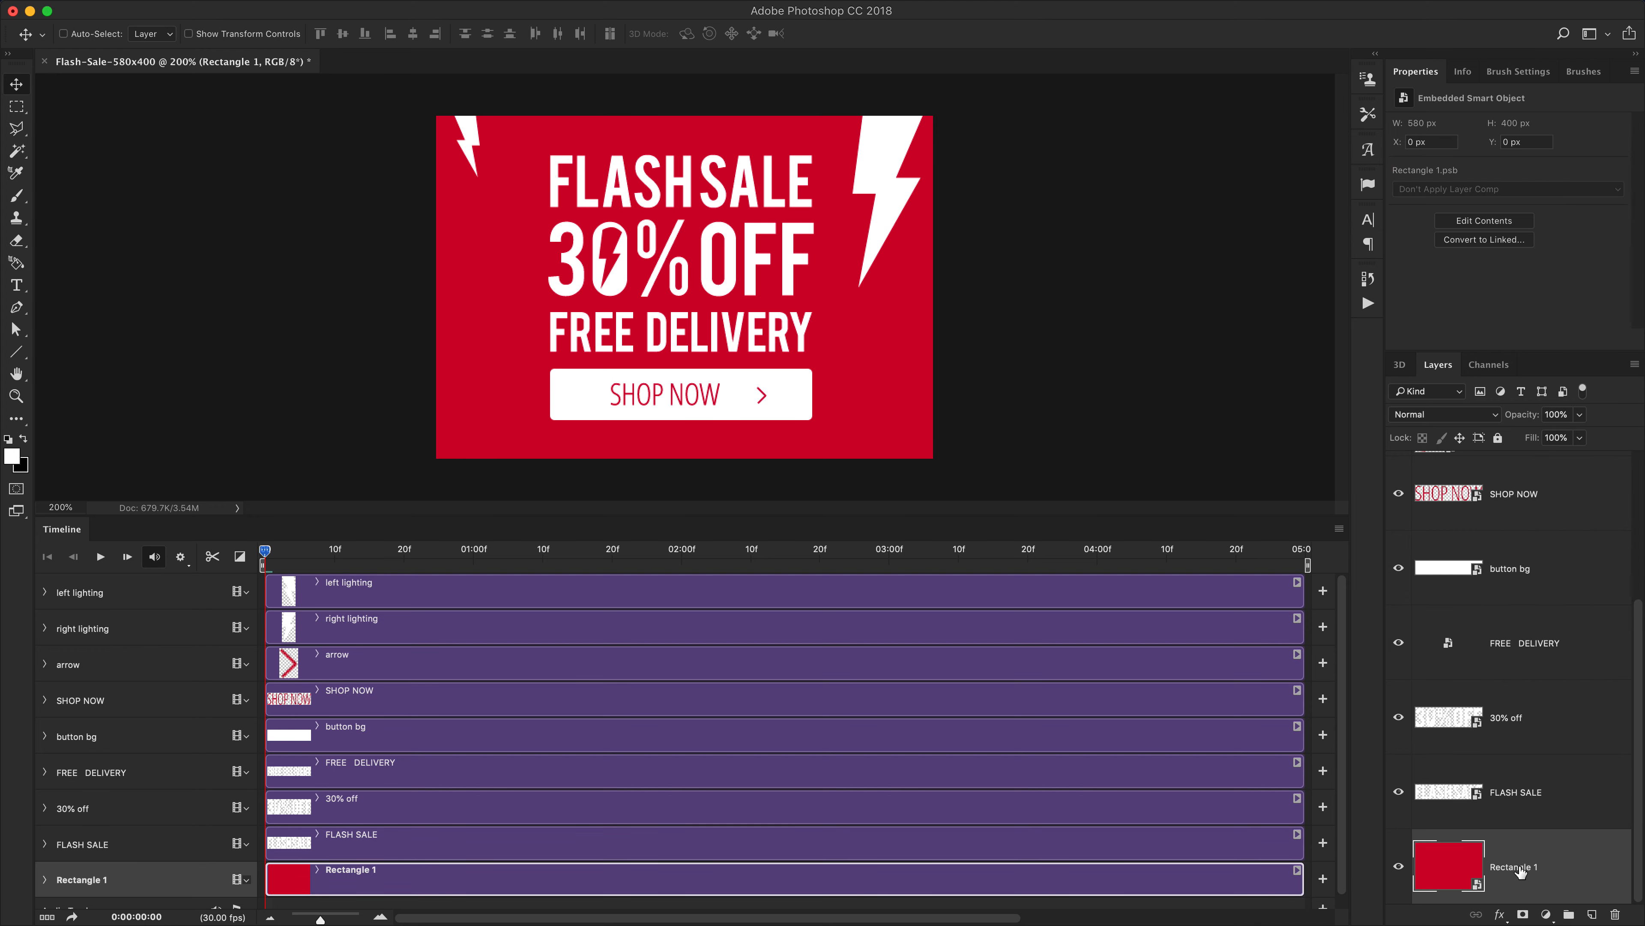
Switch the layer thumbnails to Medium Thumbnails and enlarge the Layers panel to show every layer
{"action": "scroll", "coordinate": [1551, 819], "scroll_direction": "up", "scroll_amount": 3}
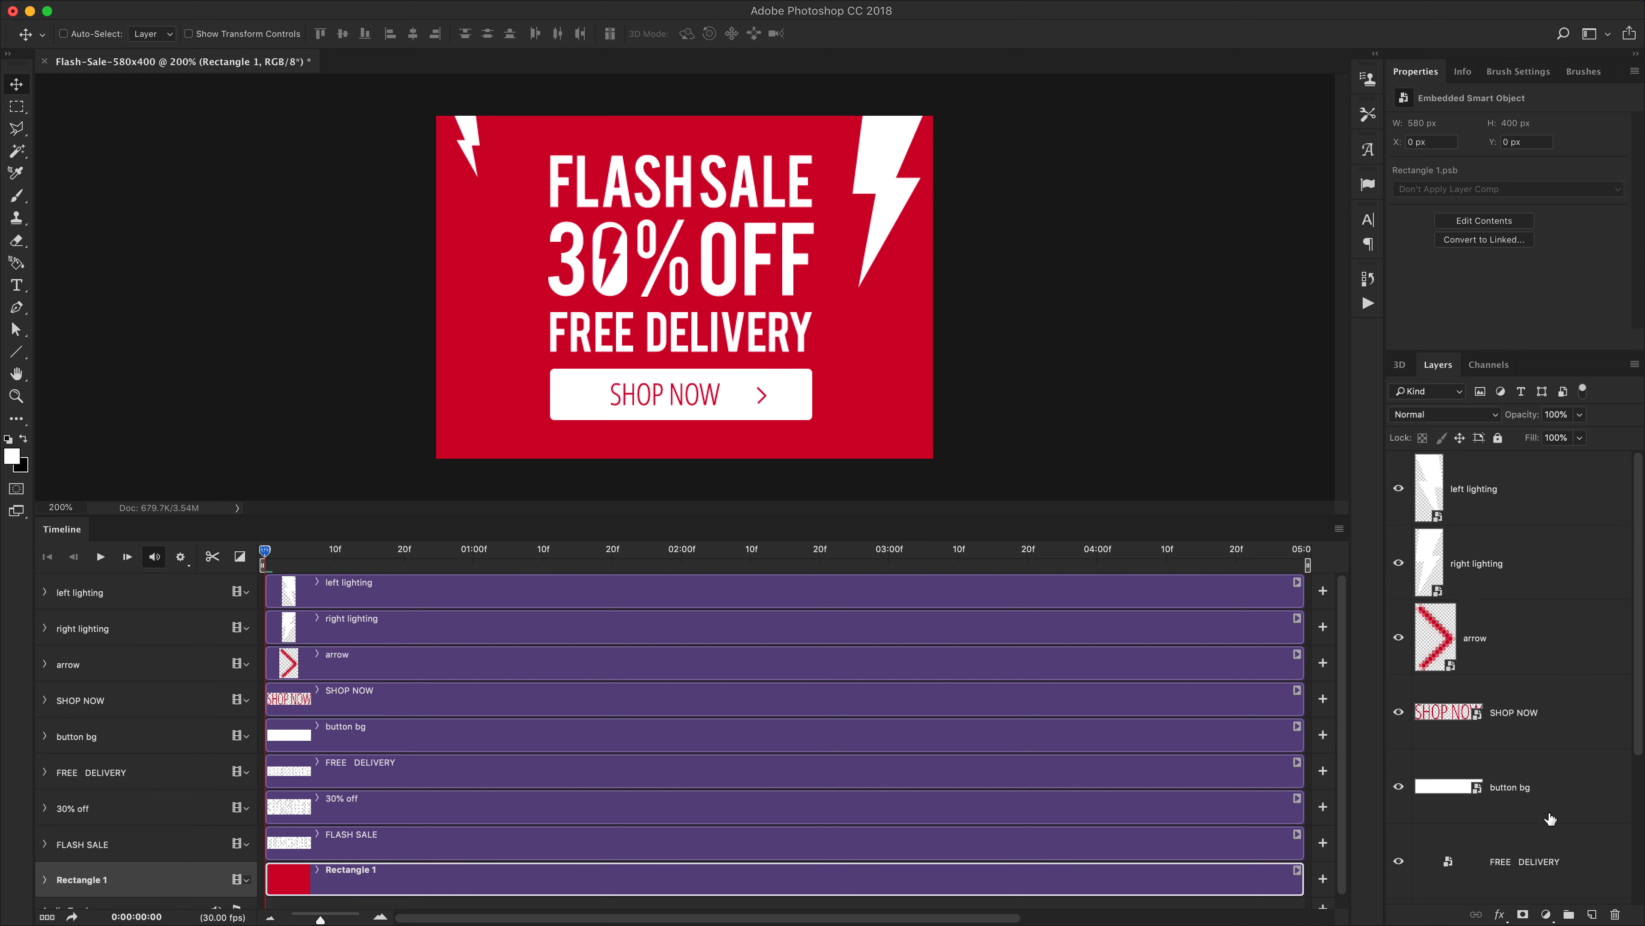
{"action": "scroll", "coordinate": [1548, 806], "scroll_direction": "down", "scroll_amount": 1}
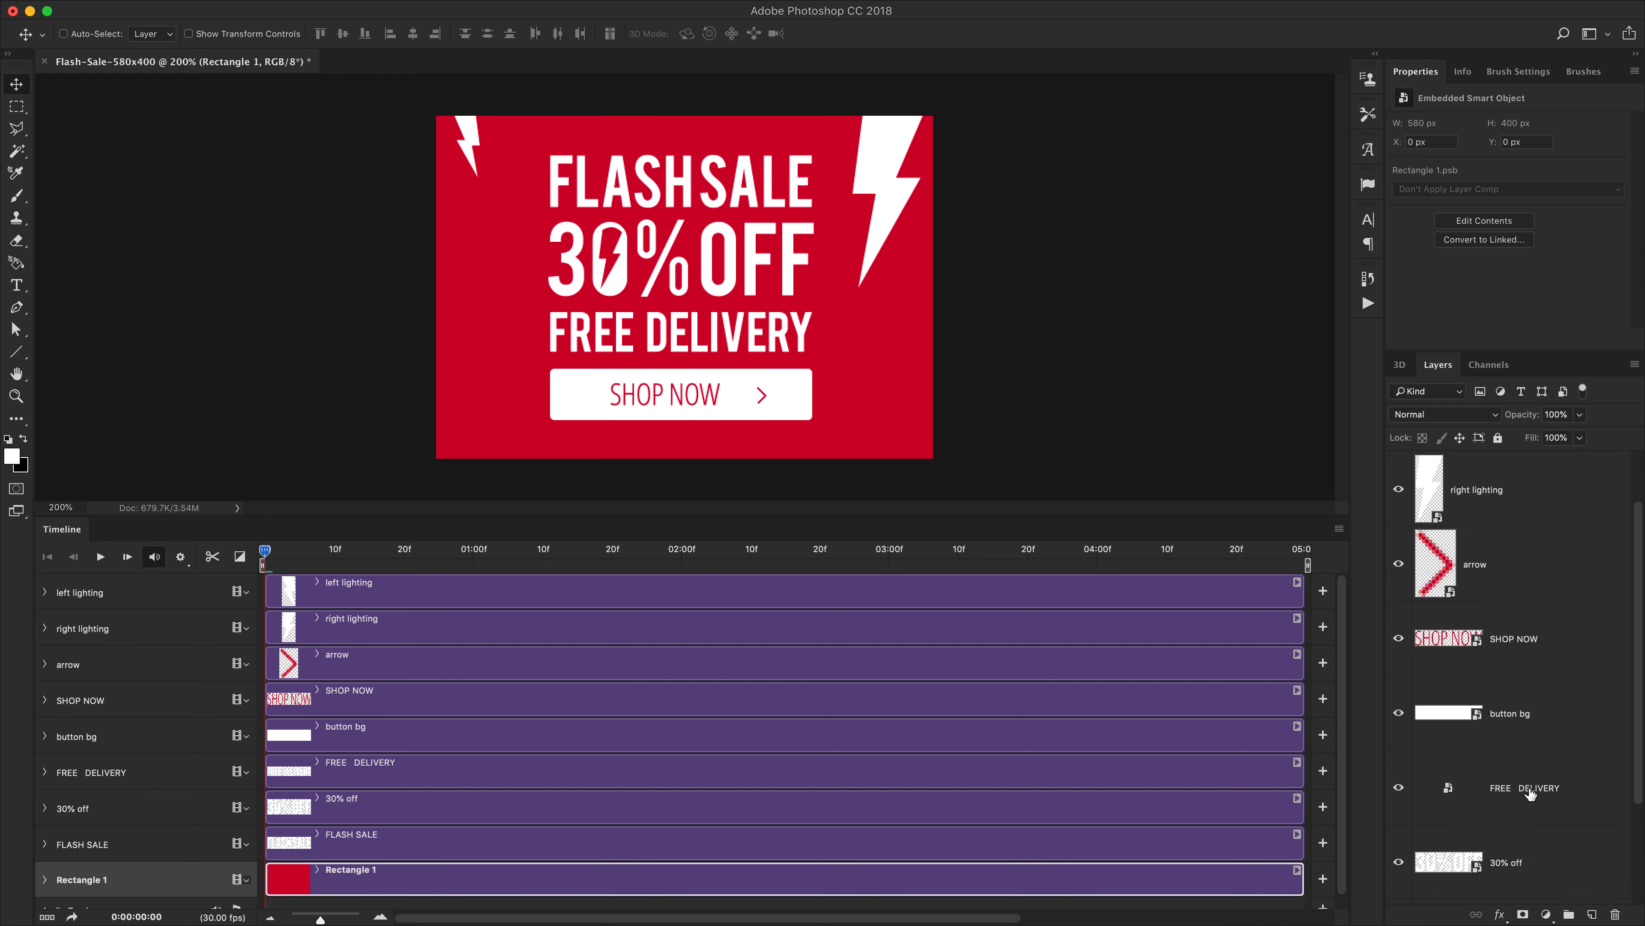
{"action": "scroll", "coordinate": [1529, 794], "scroll_direction": "up", "scroll_amount": 1}
{"action": "right_click", "coordinate": [1432, 562]}
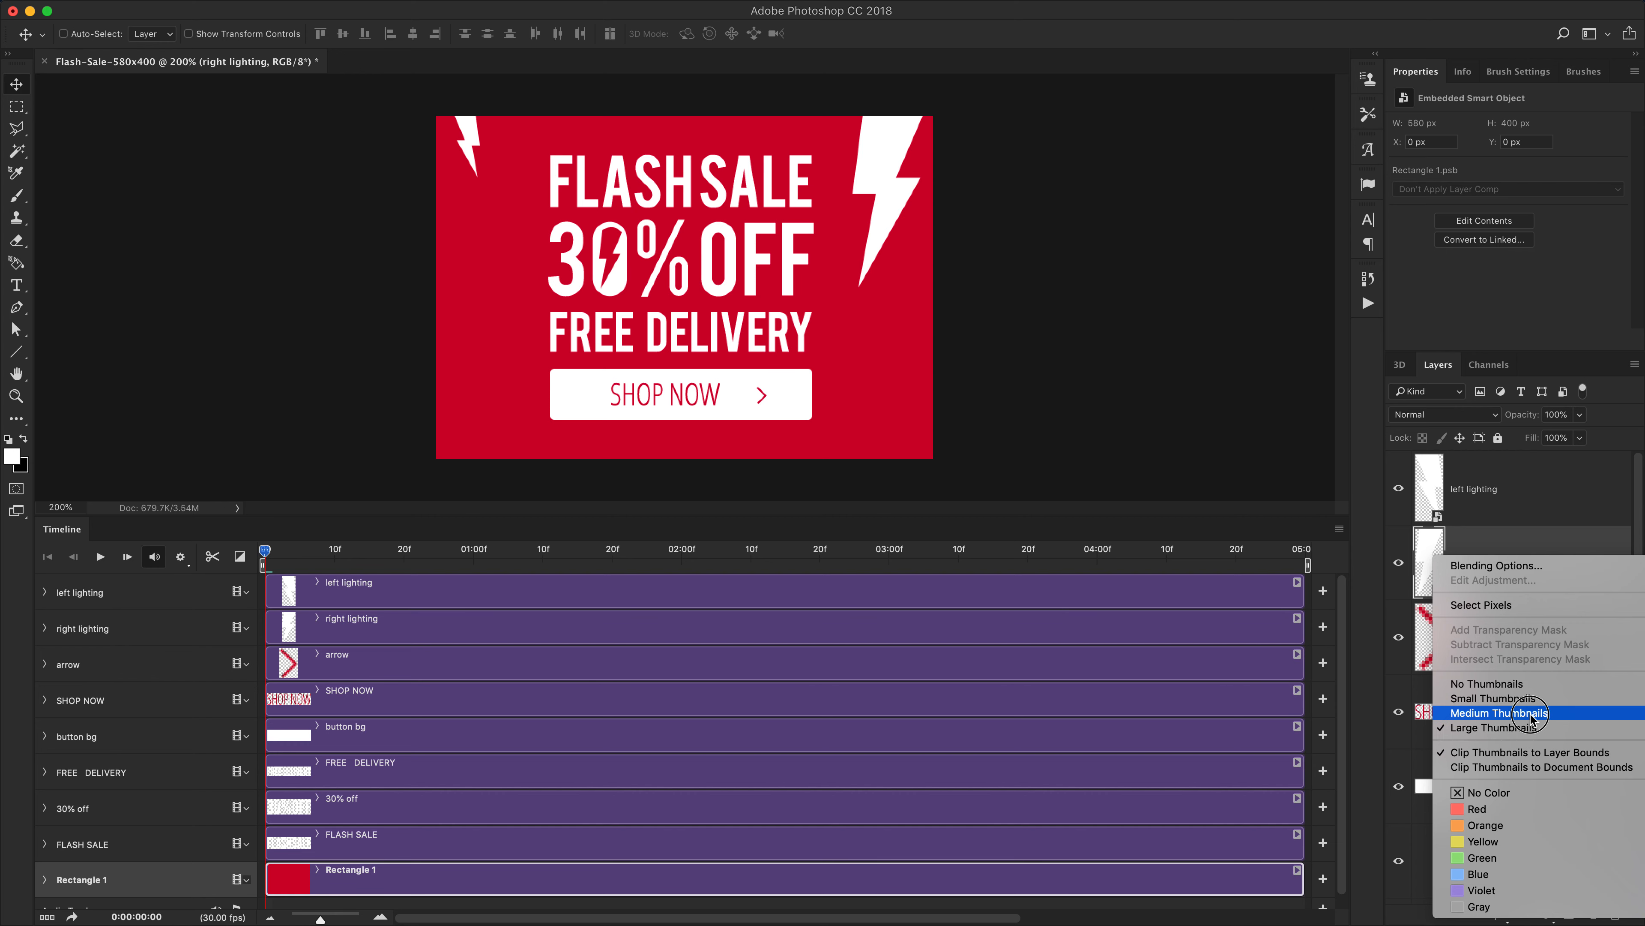
{"action": "left_click", "coordinate": [1480, 714]}
{"action": "scroll", "coordinate": [1535, 723], "scroll_direction": "down", "scroll_amount": 1}
{"action": "scroll", "coordinate": [1535, 723], "scroll_direction": "up", "scroll_amount": 1}
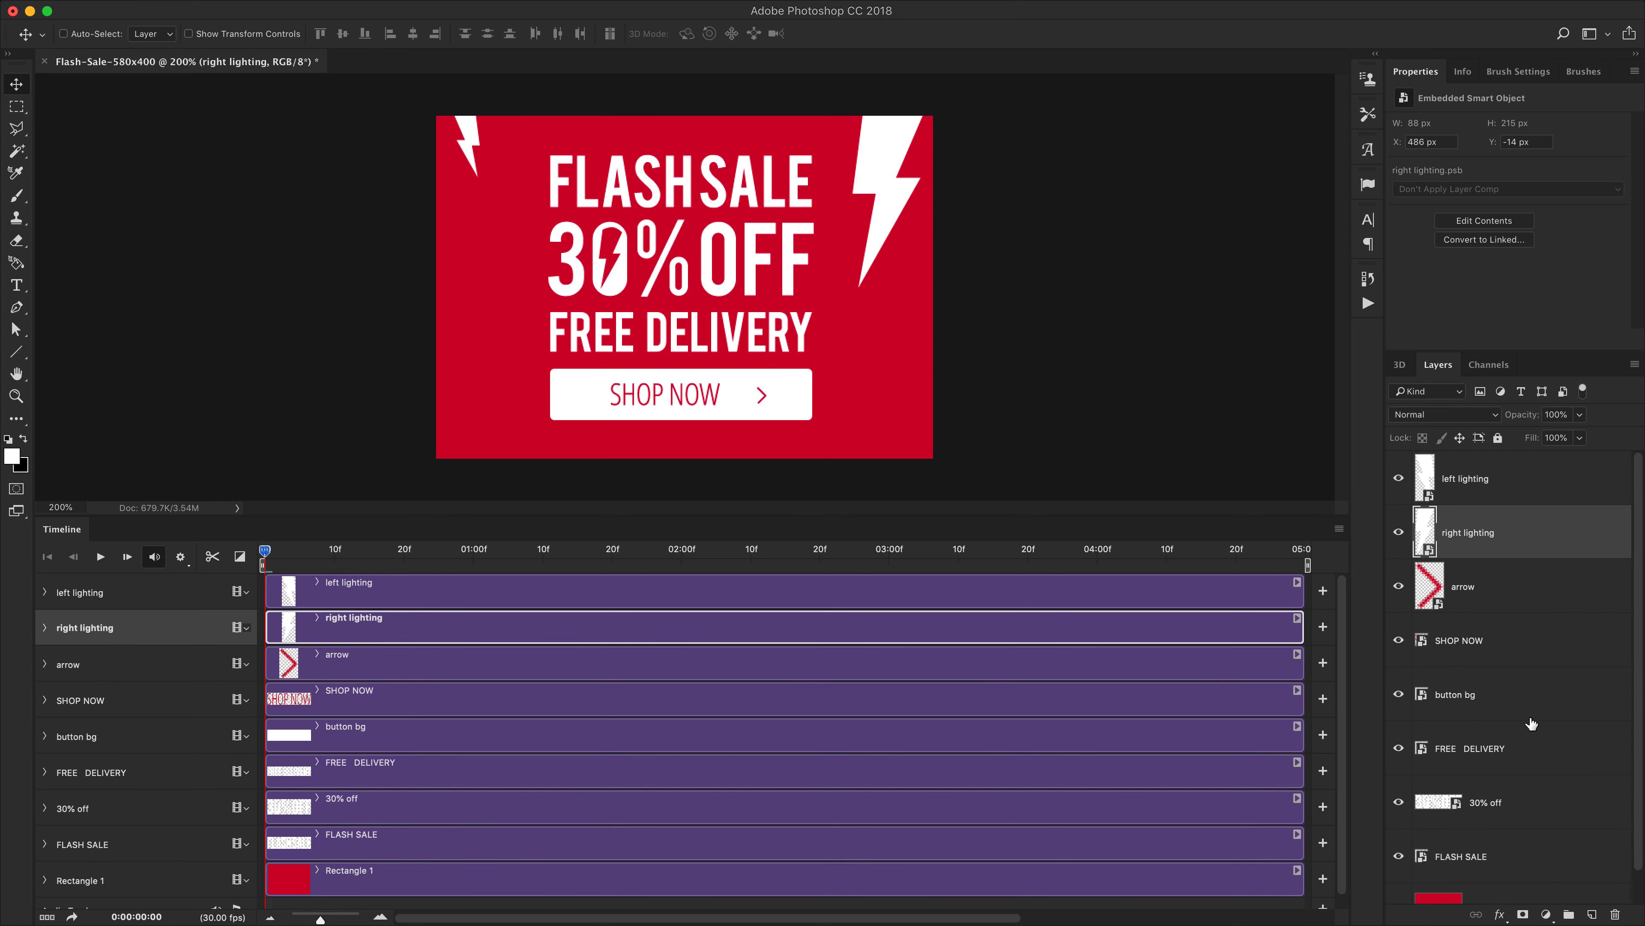
{"action": "scroll", "coordinate": [1519, 694], "scroll_direction": "down", "scroll_amount": 1}
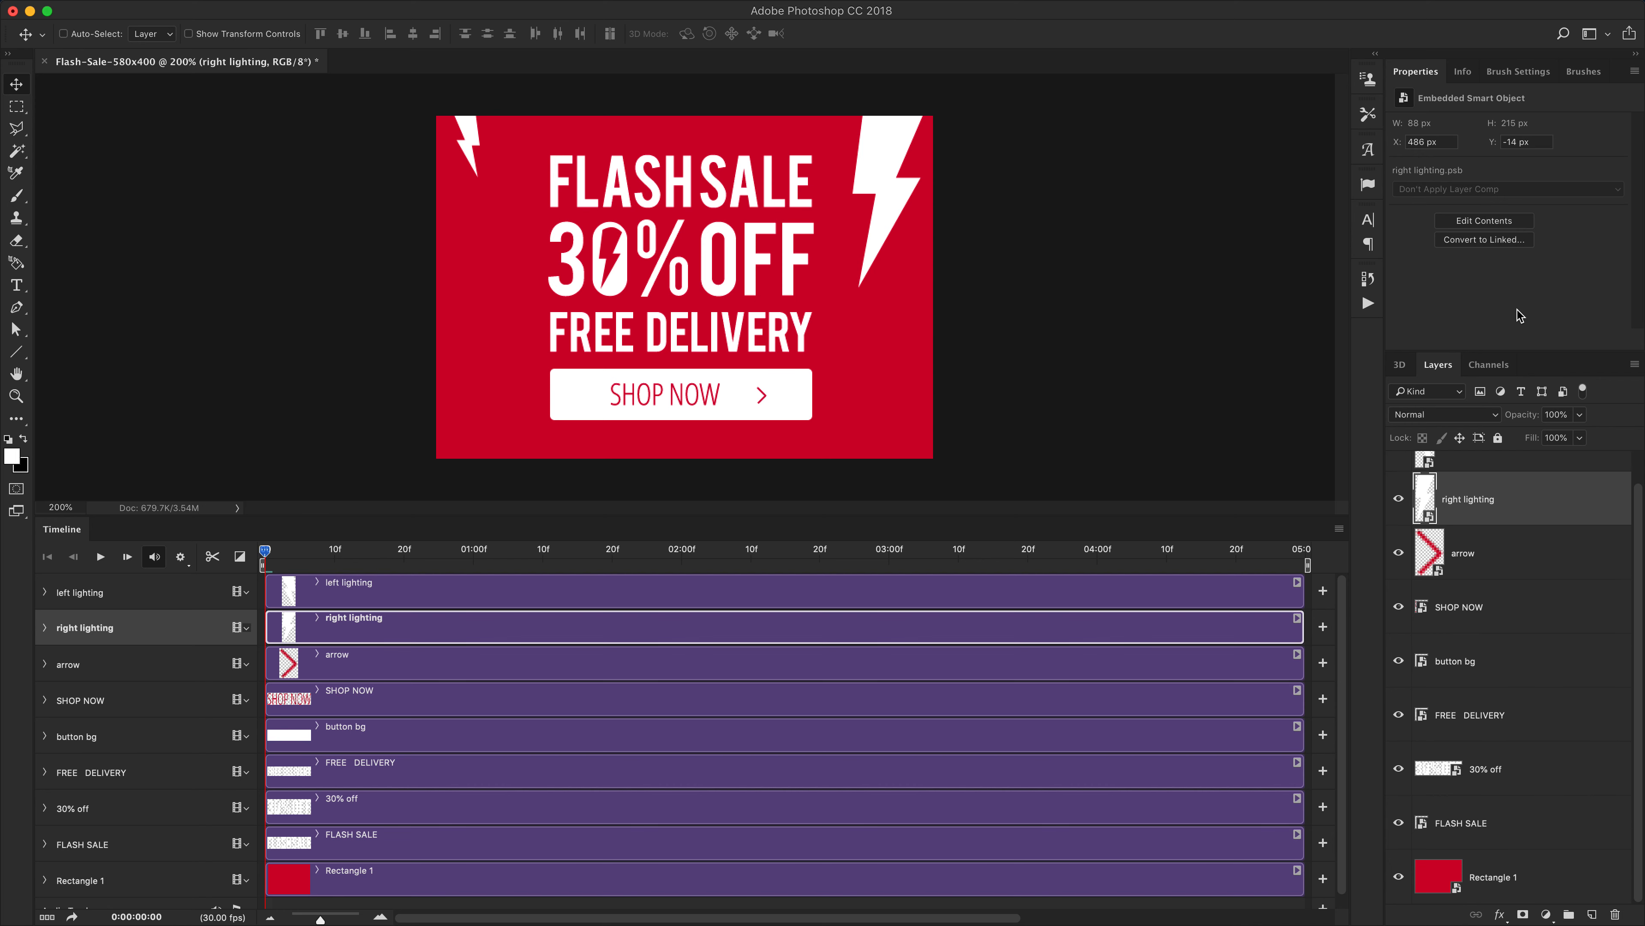
{"action": "left_click_drag", "start_coordinate": [1516, 351], "coordinate": [1517, 270]}
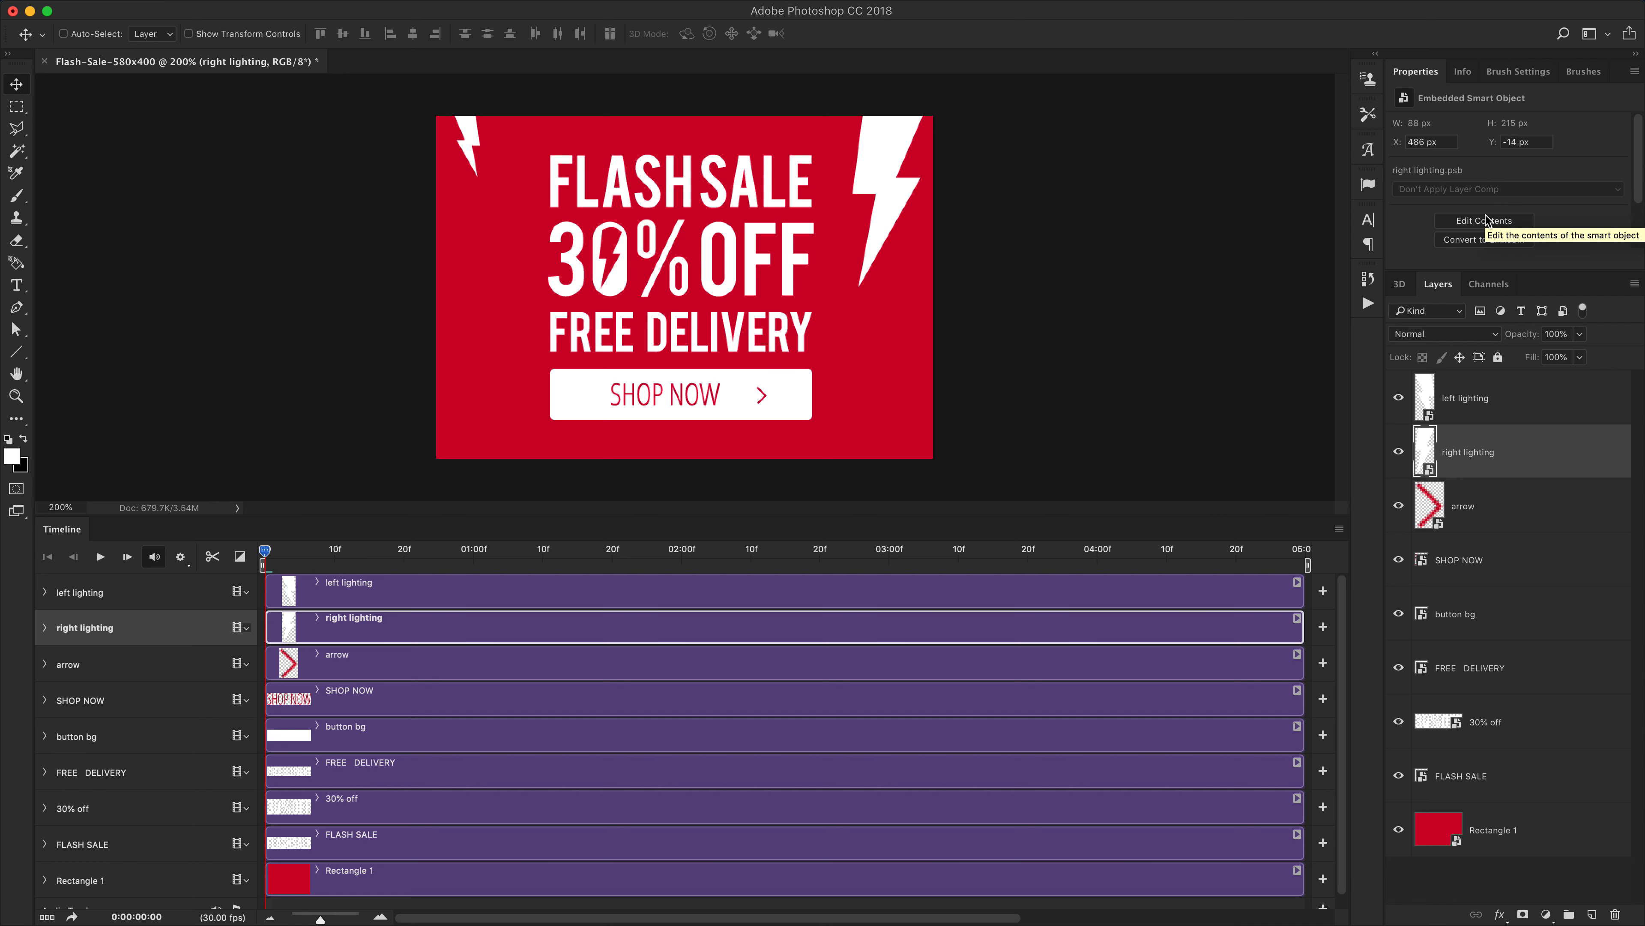
Hide every layer except Rectangle 1 and right lighting
{"action": "left_click", "coordinate": [1519, 782]}
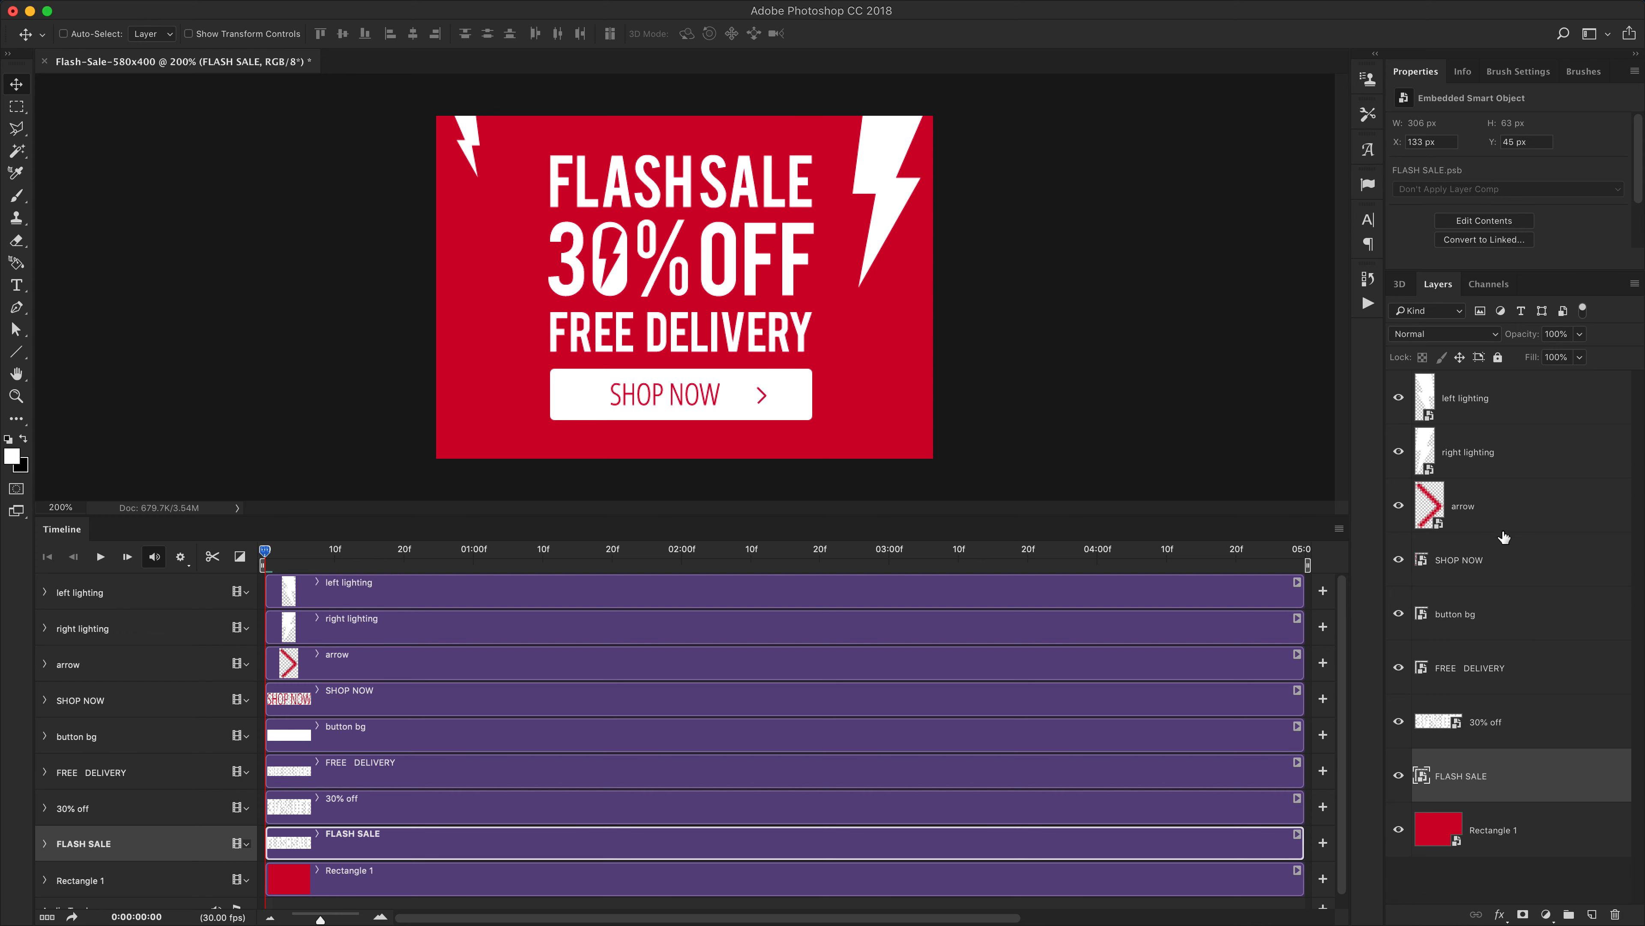
{"action": "left_click_drag", "start_coordinate": [1397, 401], "coordinate": [1393, 716]}
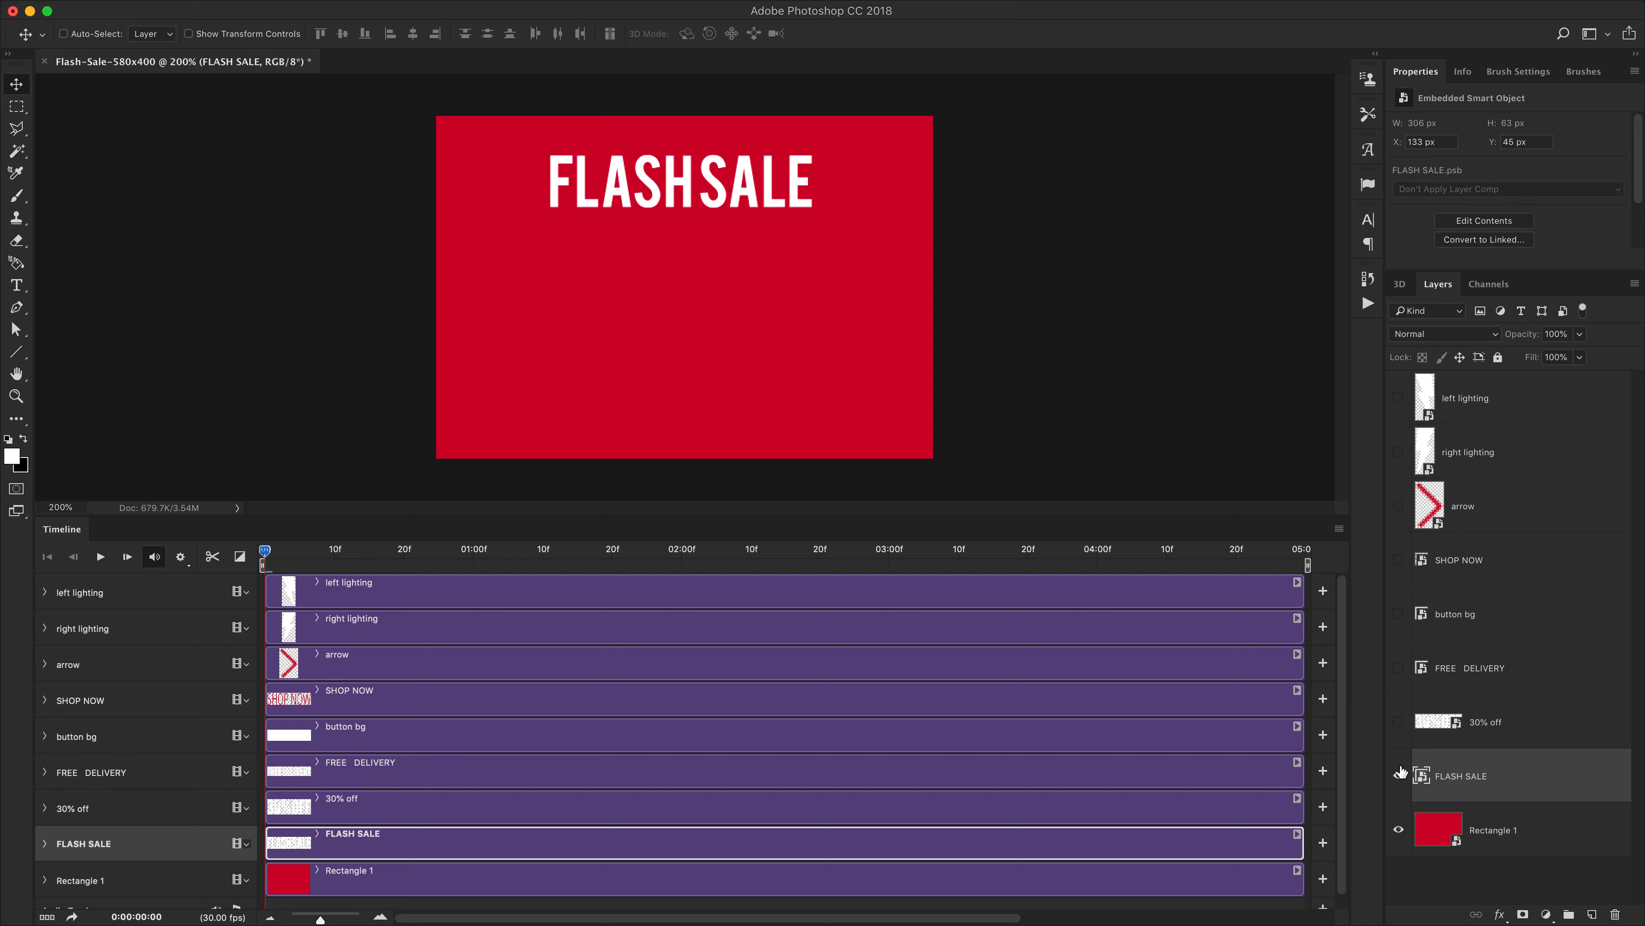
{"action": "left_click", "coordinate": [1398, 776]}
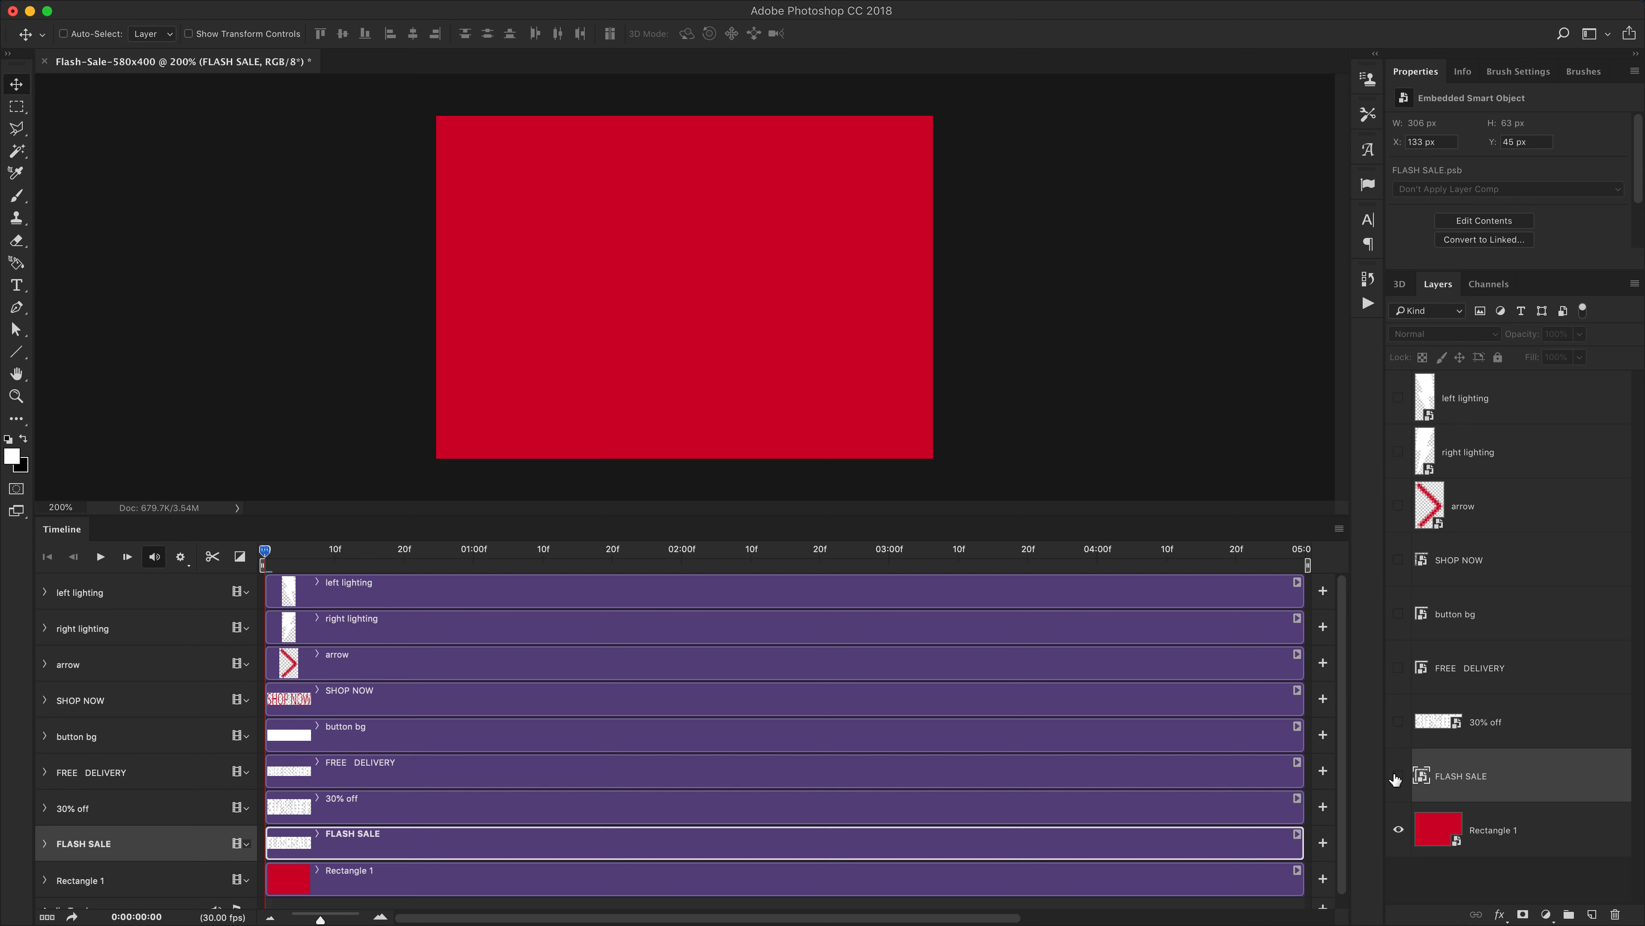
{"action": "left_click", "coordinate": [1398, 451]}
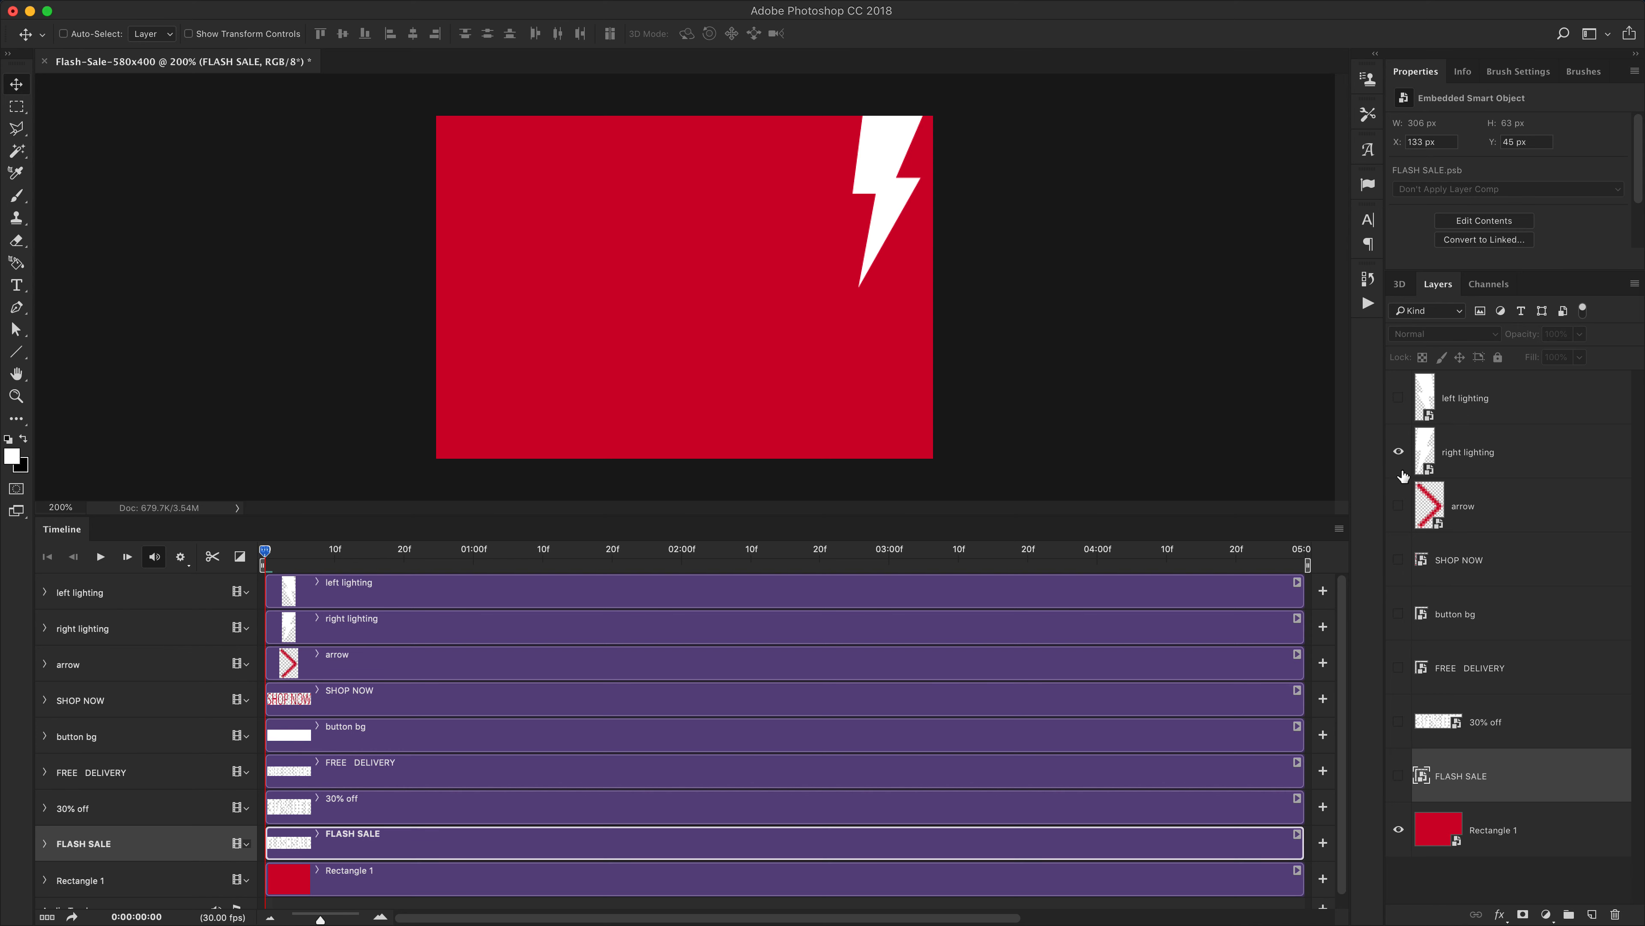
Show the left lighting layer and select the right lighting layer
{"action": "left_click", "coordinate": [1398, 398]}
{"action": "left_click", "coordinate": [1502, 455]}
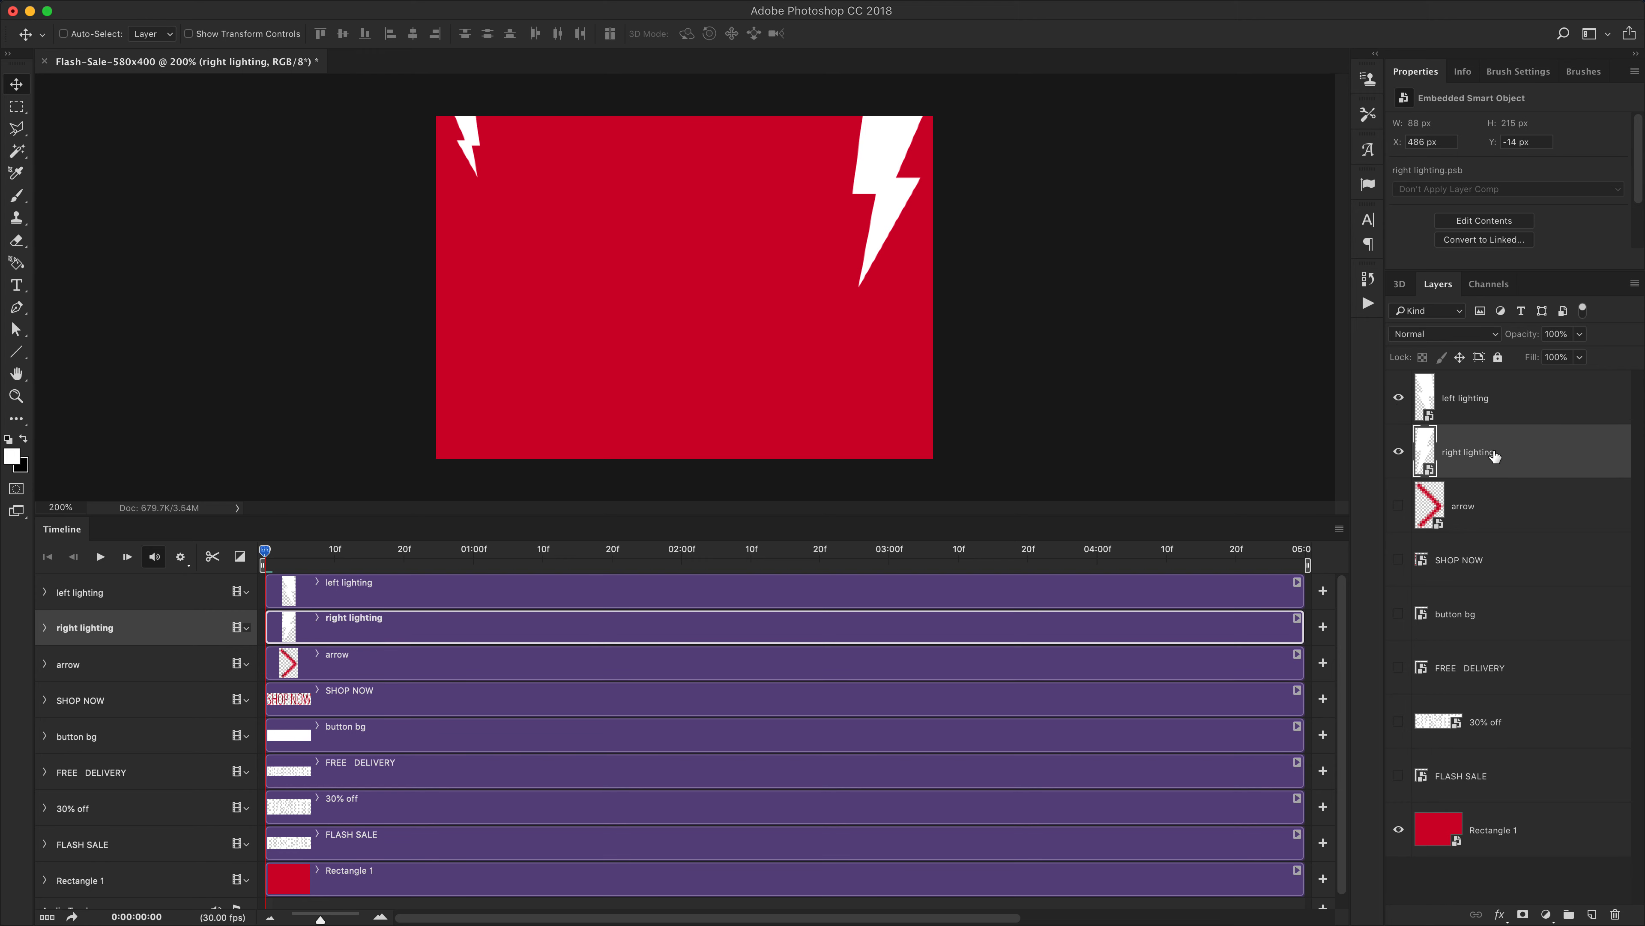
{"action": "left_click", "coordinate": [1399, 400]}
{"action": "left_click", "coordinate": [1398, 400]}
Expand the lighting tracks, start the right lighting clip about 2 frames later and trim it to about 10 frames
{"action": "left_click", "coordinate": [44, 627]}
{"action": "left_click", "coordinate": [46, 590]}
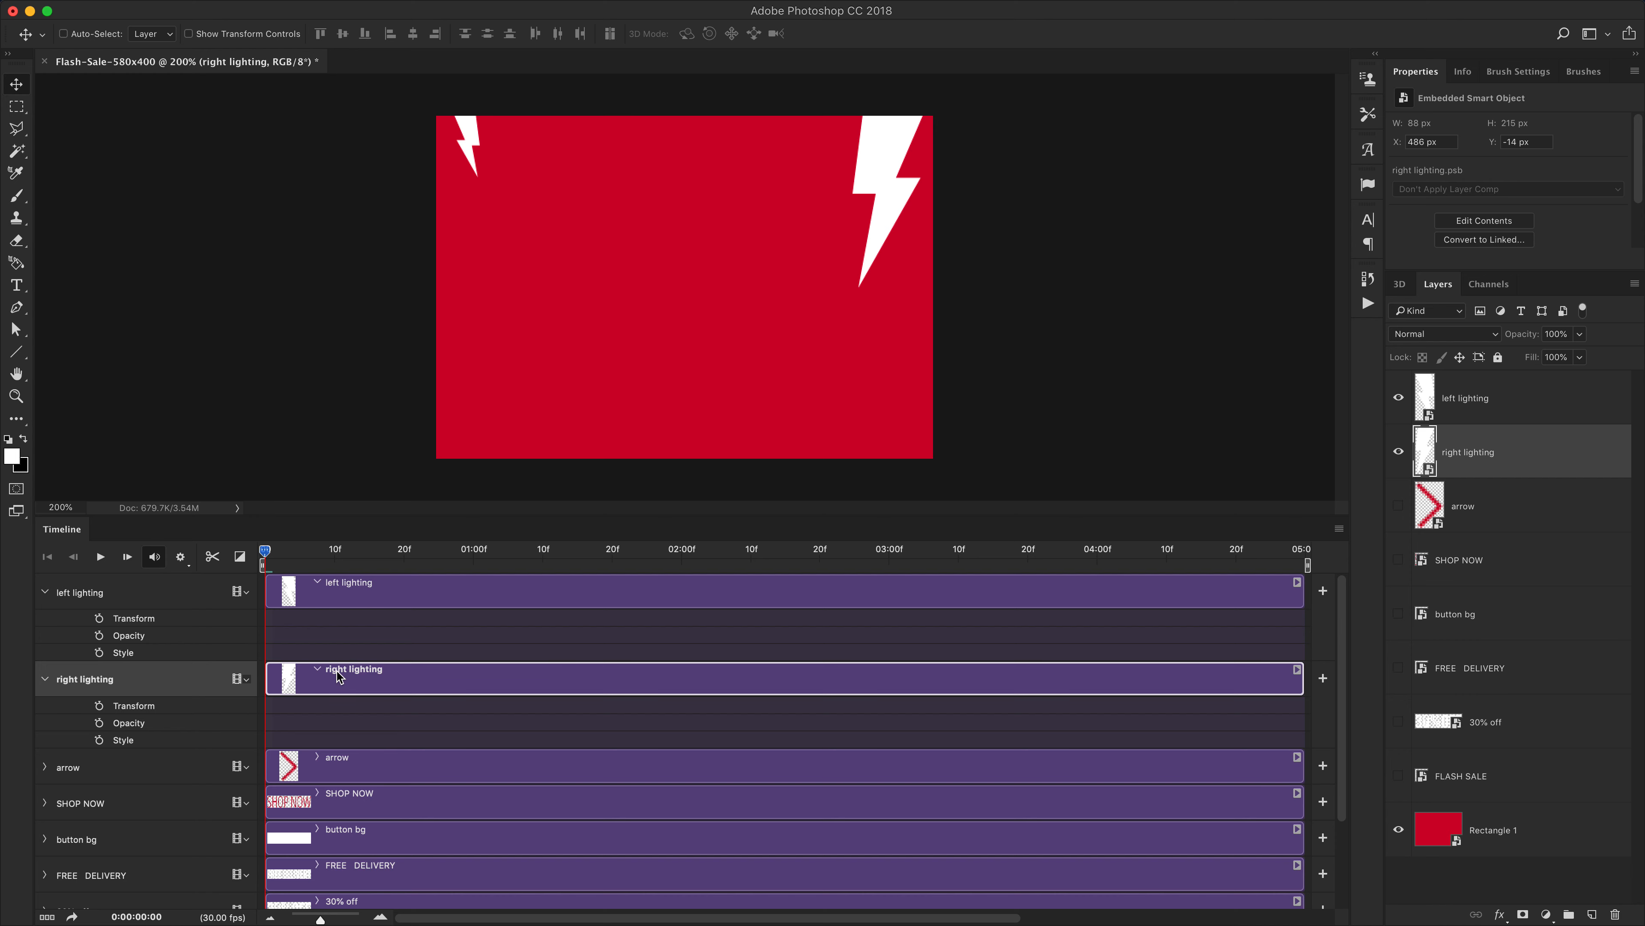
{"action": "mouse_move", "coordinate": [267, 681]}
{"action": "left_mouse_down"}
{"action": "mouse_move", "coordinate": [300, 686]}
{"action": "mouse_move", "coordinate": [282, 685]}
{"action": "left_mouse_up"}
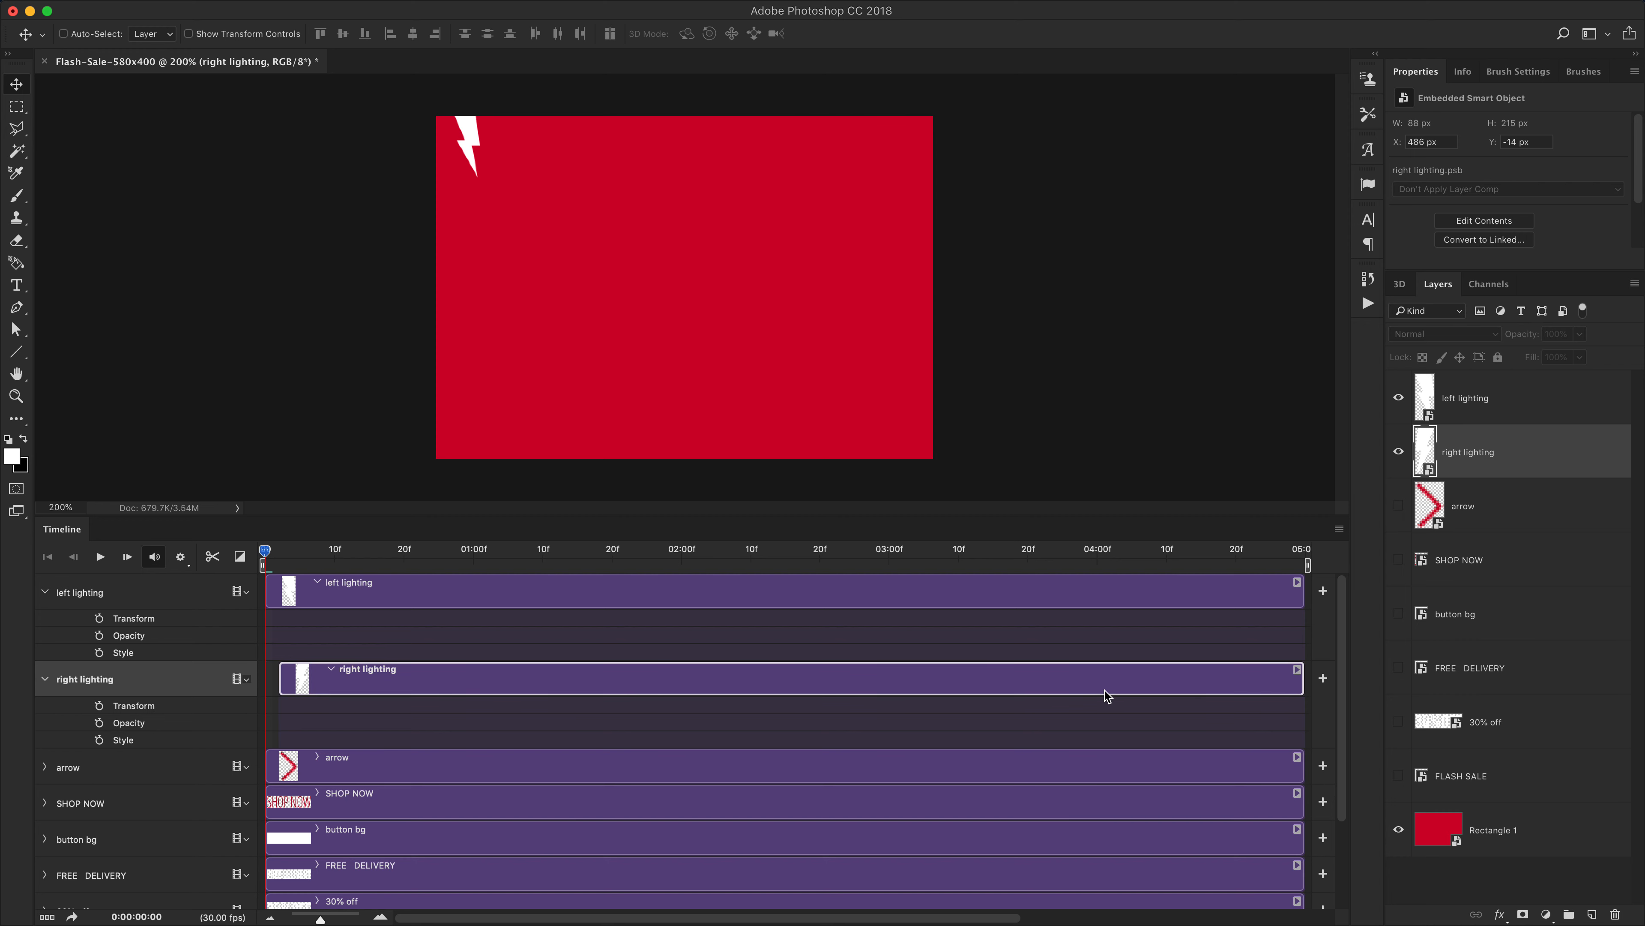
{"action": "left_click_drag", "start_coordinate": [1302, 686], "coordinate": [346, 685]}
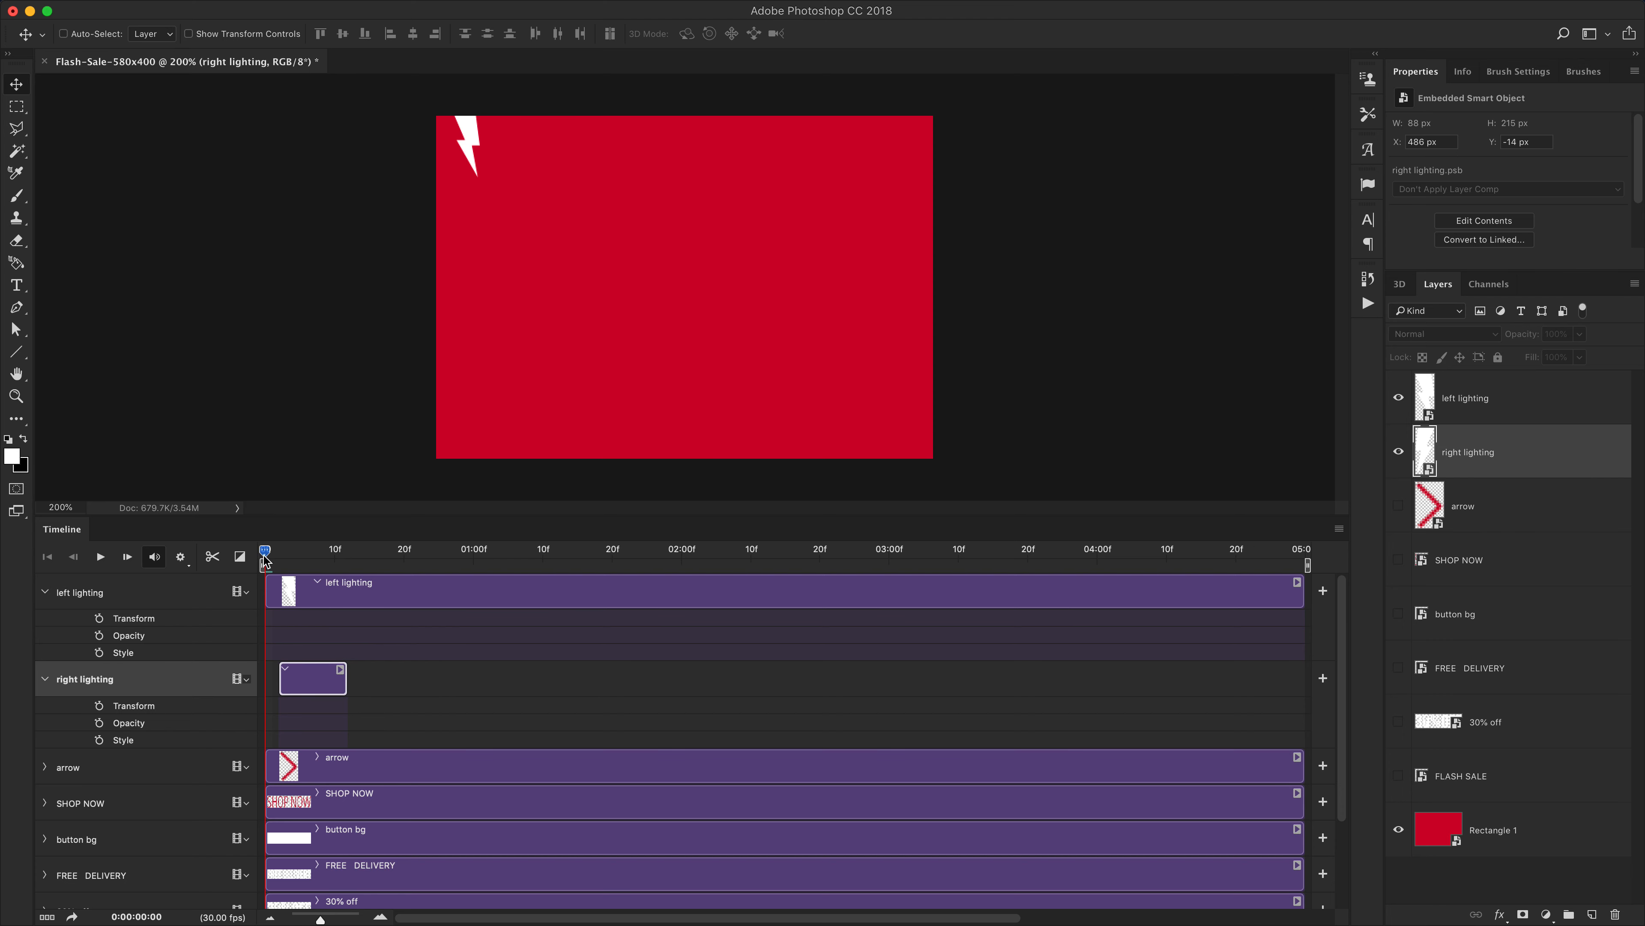
Move the playhead to frame 2 and hide the left lighting layer
{"action": "mouse_move", "coordinate": [264, 552]}
{"action": "left_mouse_down"}
{"action": "mouse_move", "coordinate": [311, 553]}
{"action": "mouse_move", "coordinate": [264, 558]}
{"action": "mouse_move", "coordinate": [311, 552]}
{"action": "mouse_move", "coordinate": [281, 556]}
{"action": "left_mouse_up"}
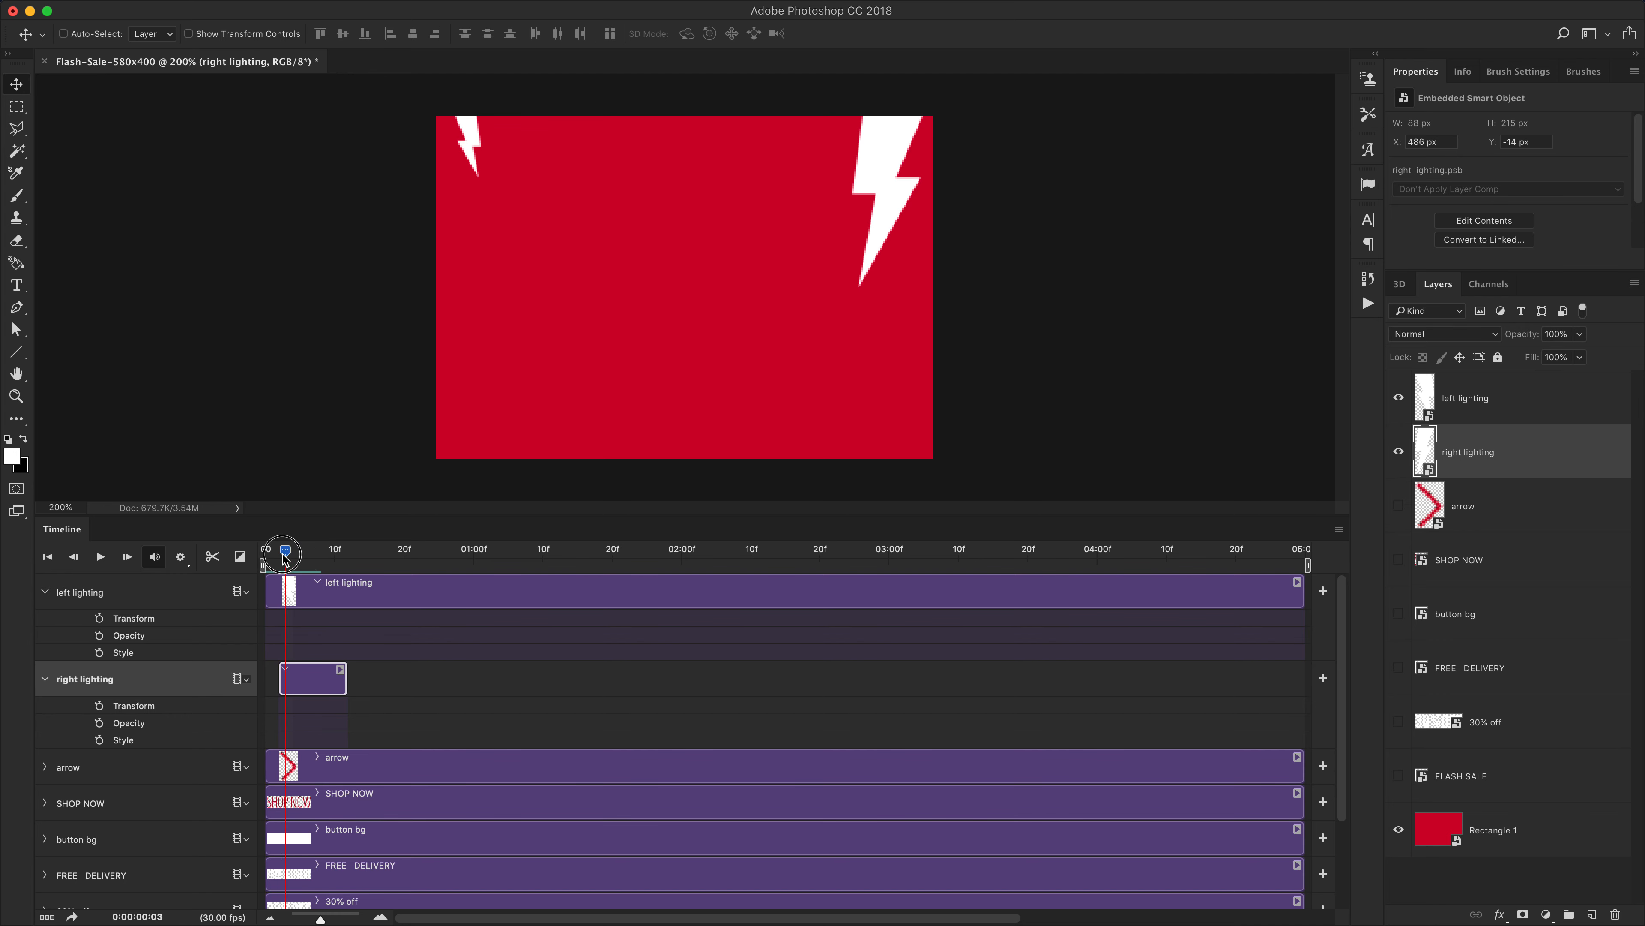
{"action": "left_click", "coordinate": [1398, 398]}
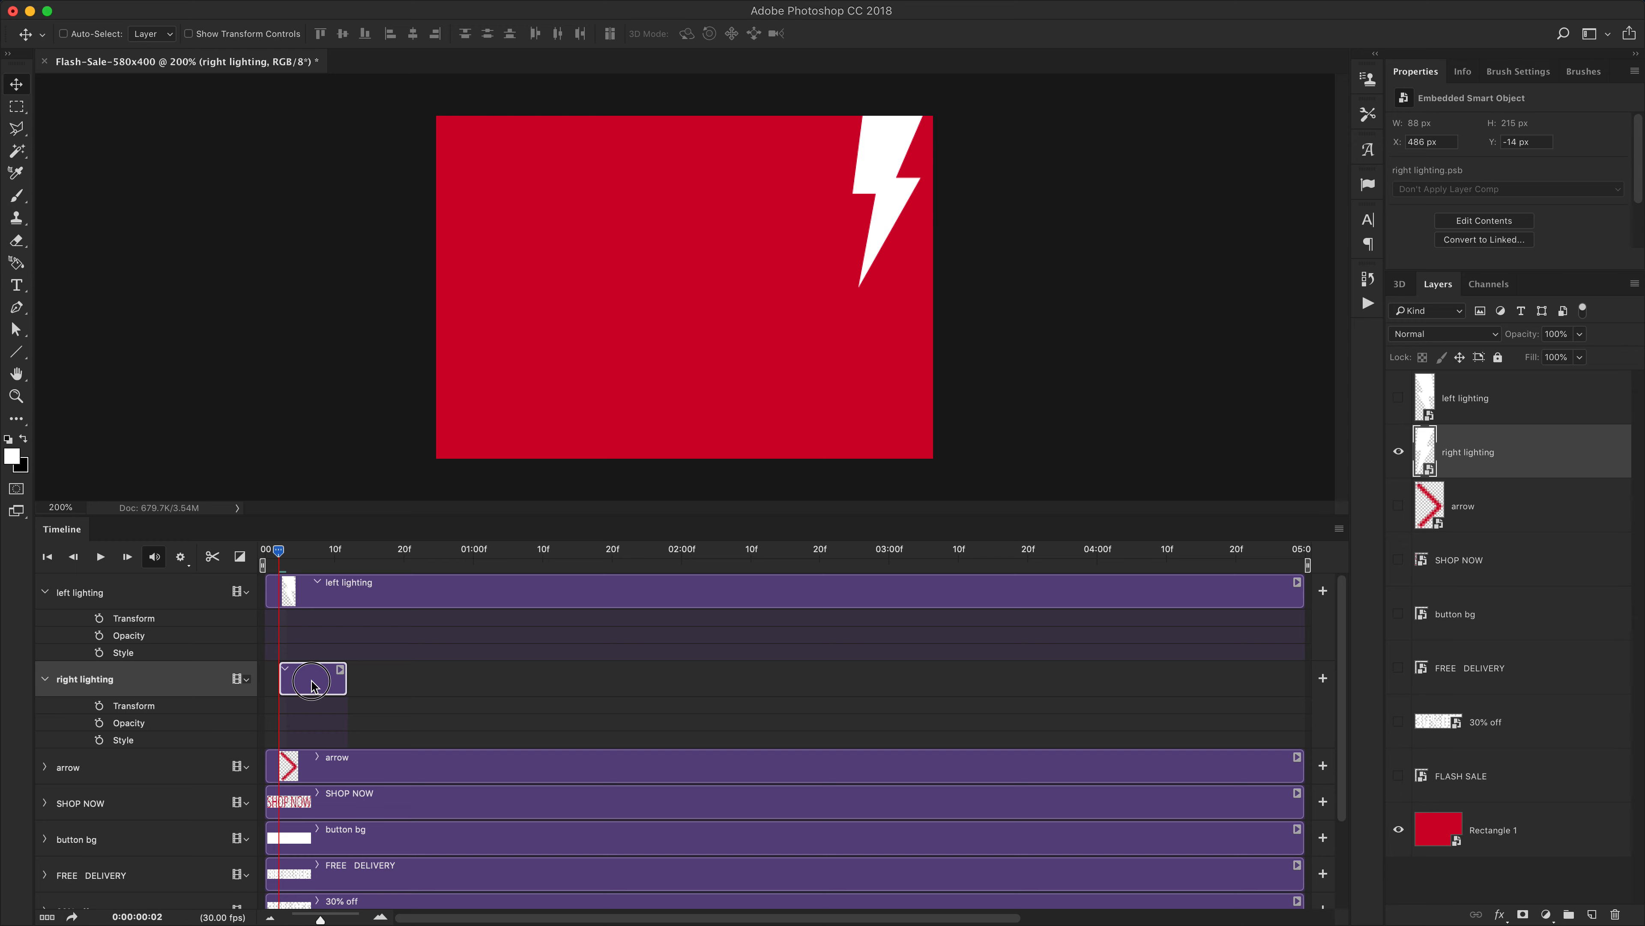
{"action": "left_click", "coordinate": [1321, 679]}
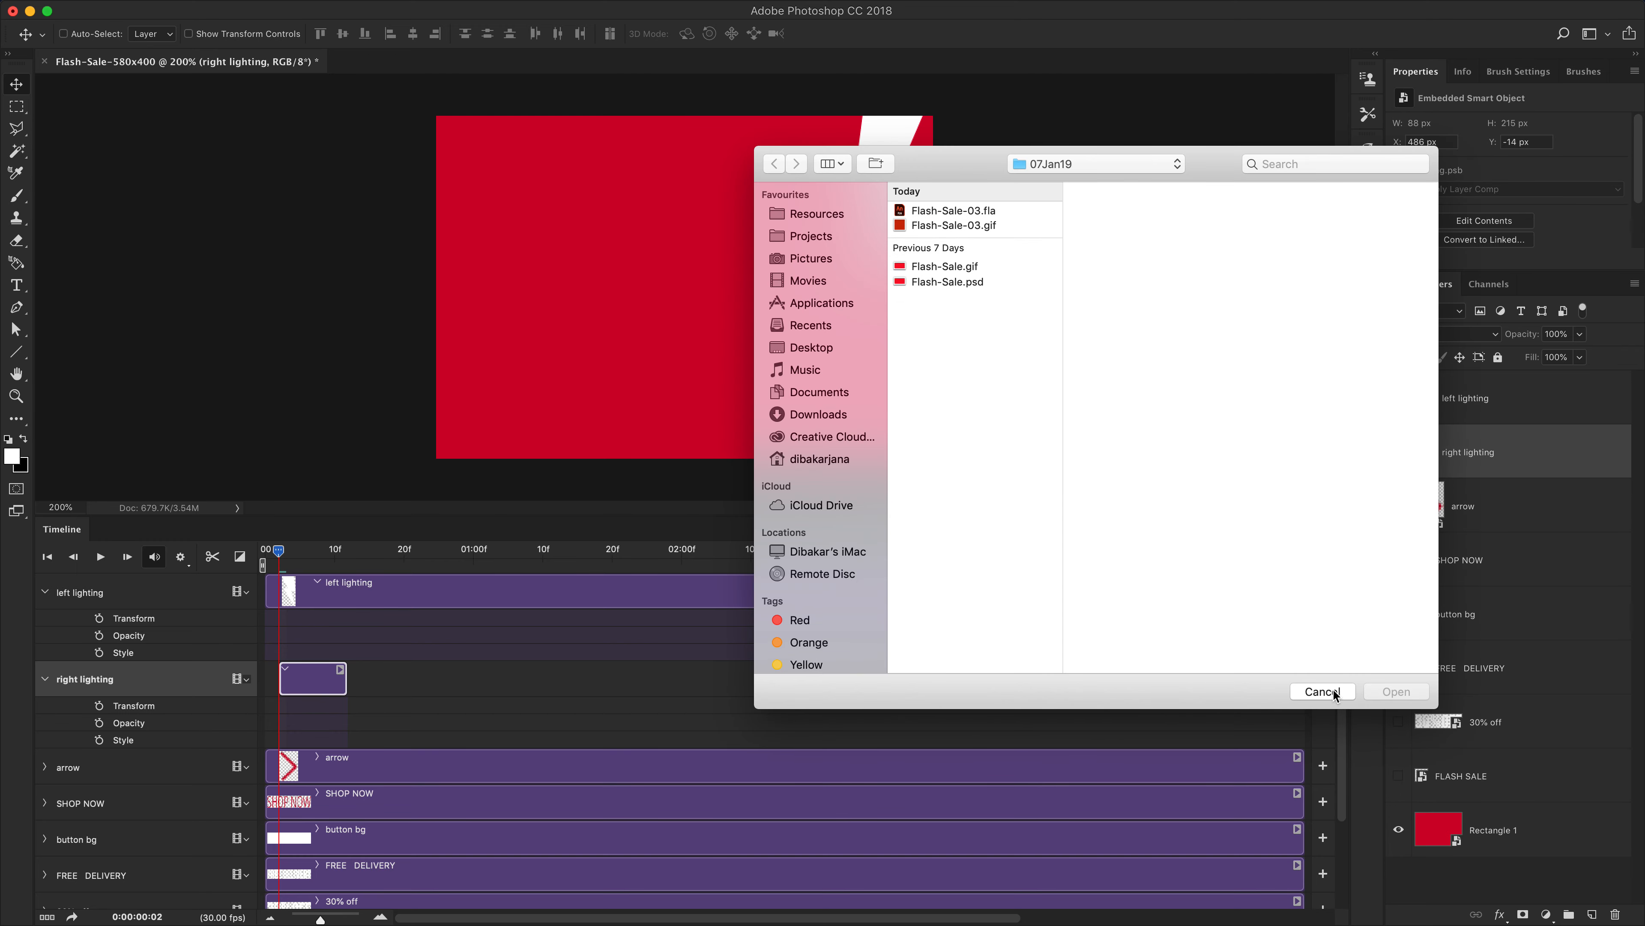
{"action": "left_click", "coordinate": [1324, 691]}
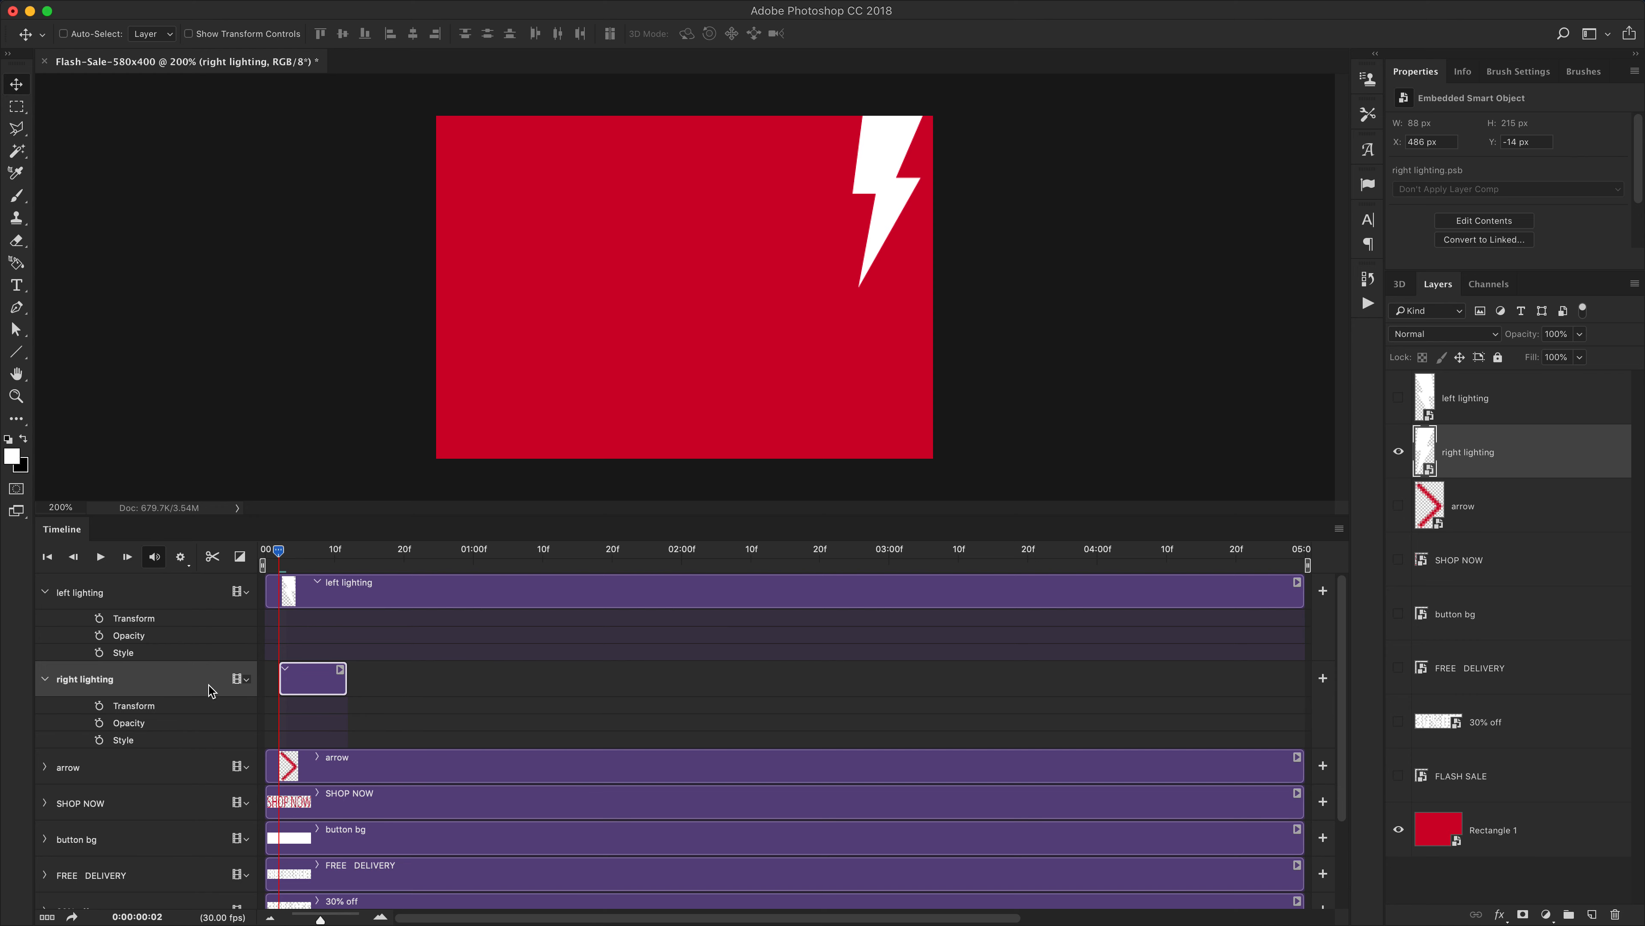
{"action": "right_click", "coordinate": [305, 687]}
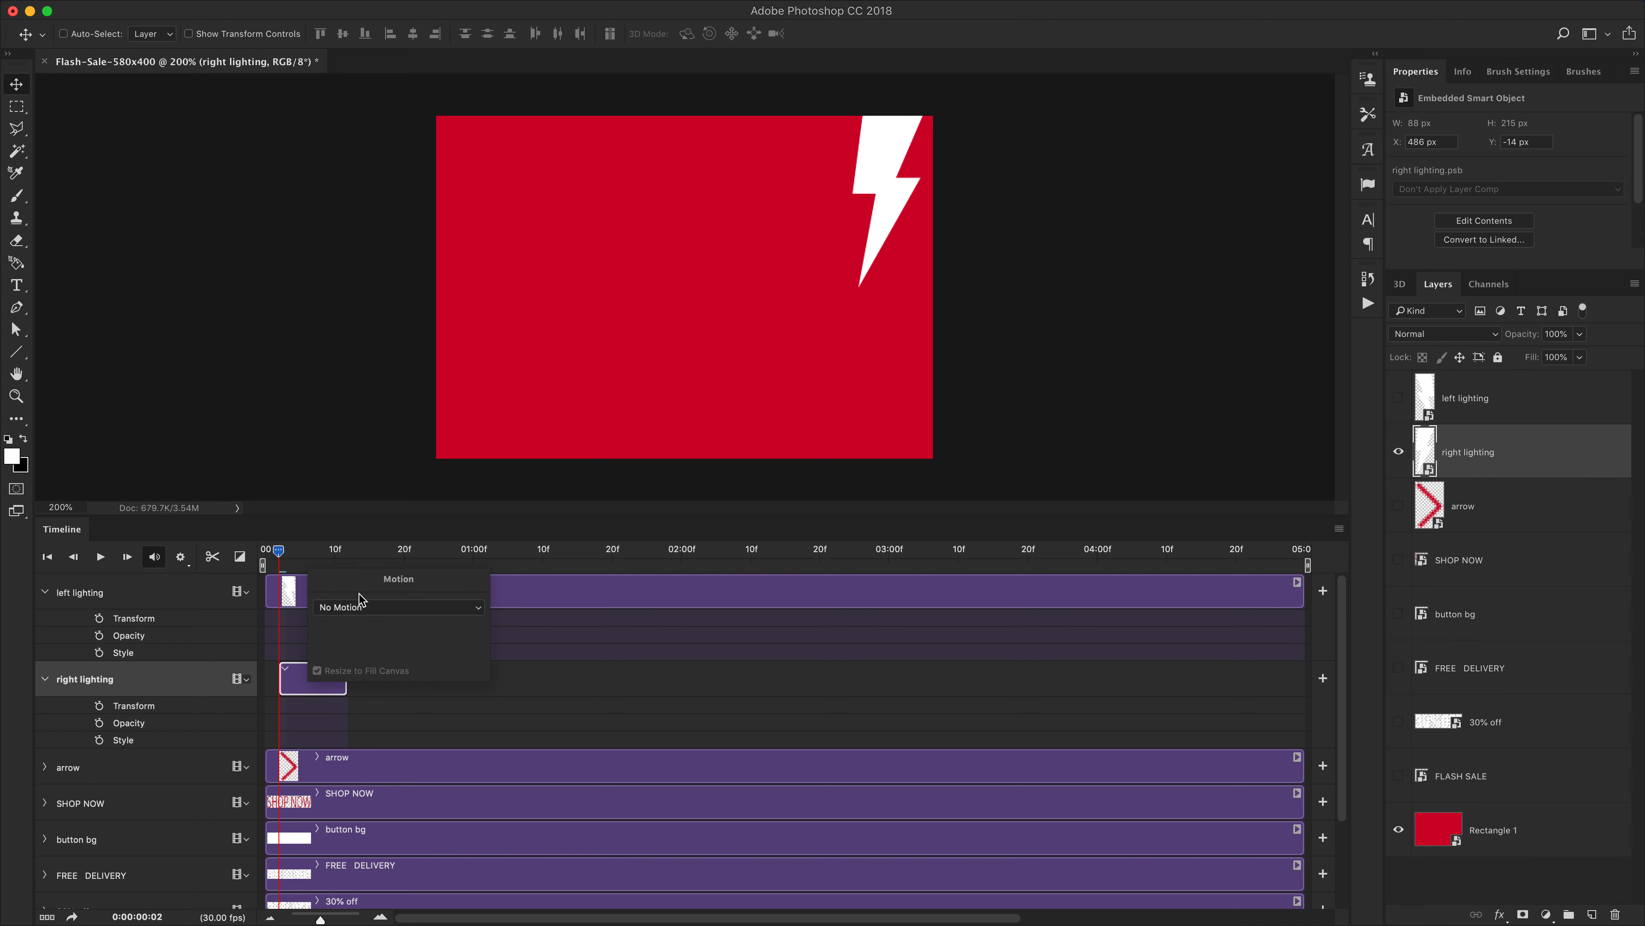
{"action": "left_click", "coordinate": [356, 606]}
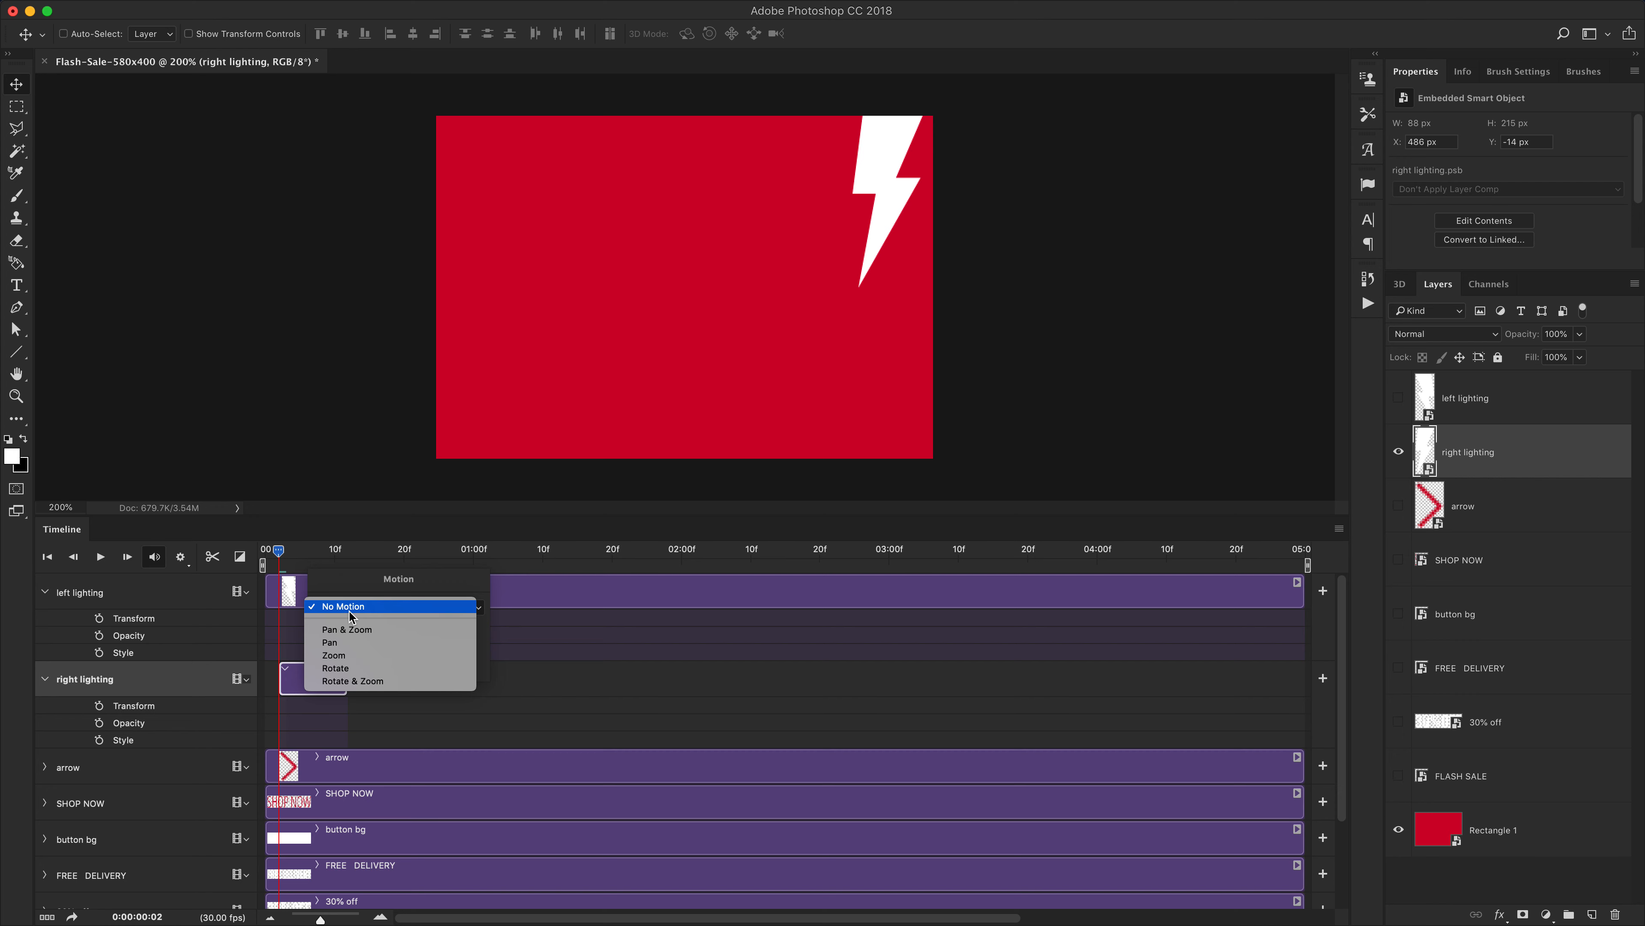
{"action": "left_click", "coordinate": [543, 679]}
{"action": "left_click", "coordinate": [299, 686]}
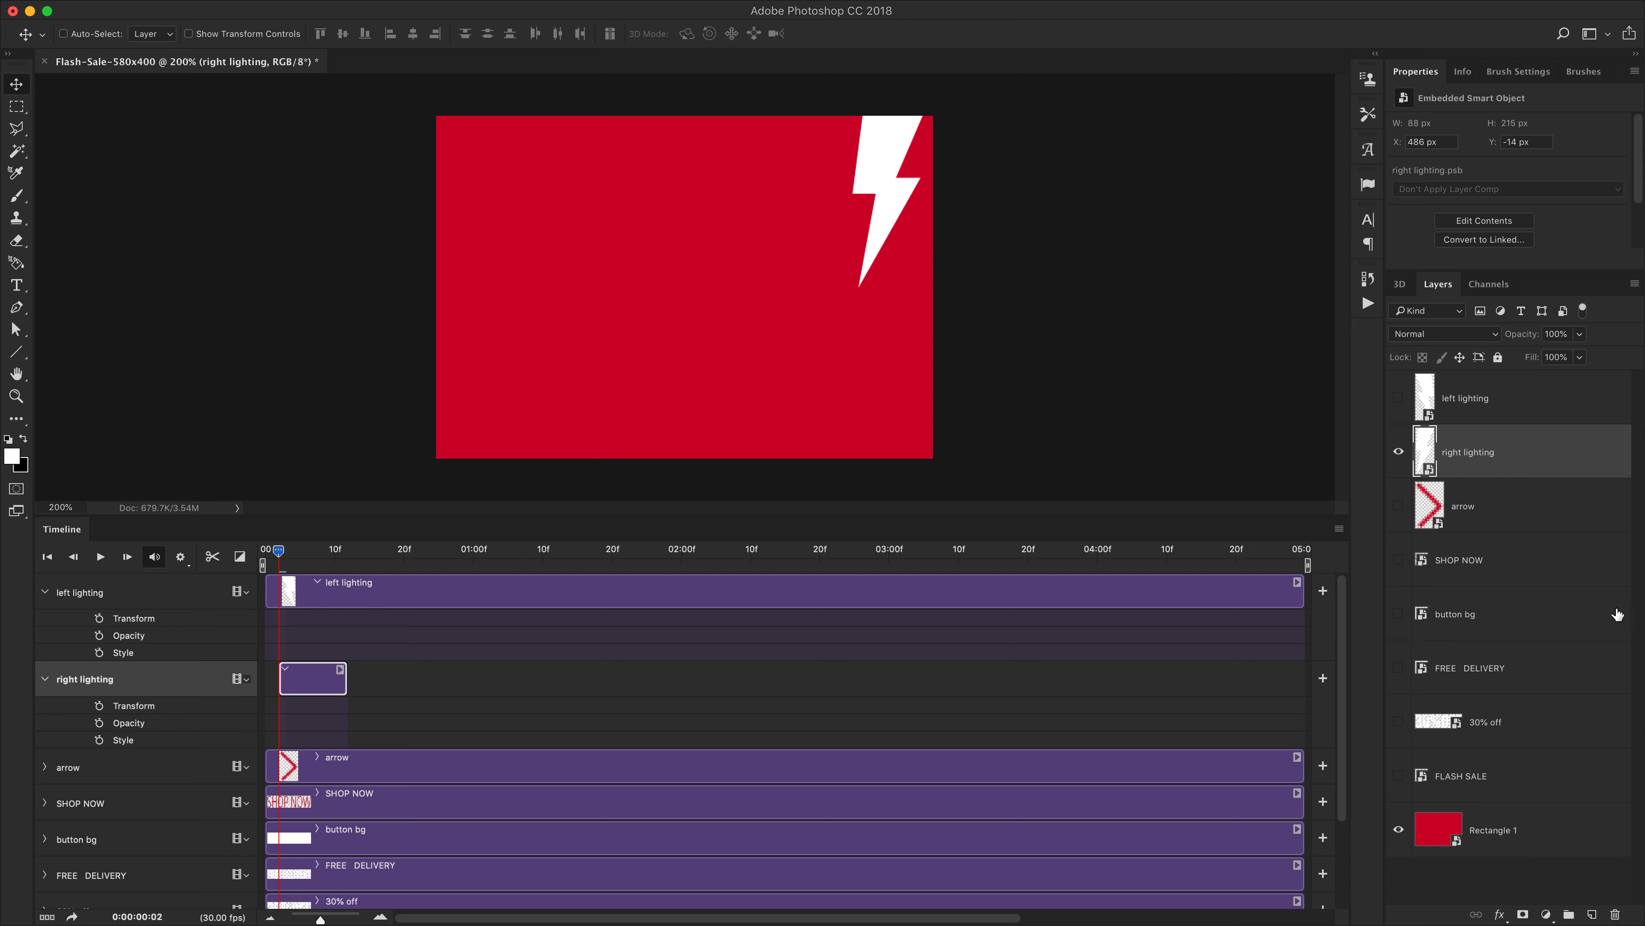
Try placing the right lighting track in a new video group, then undo it
{"action": "left_click", "coordinate": [1504, 460]}
{"action": "left_click", "coordinate": [45, 680]}
{"action": "left_click", "coordinate": [44, 681]}
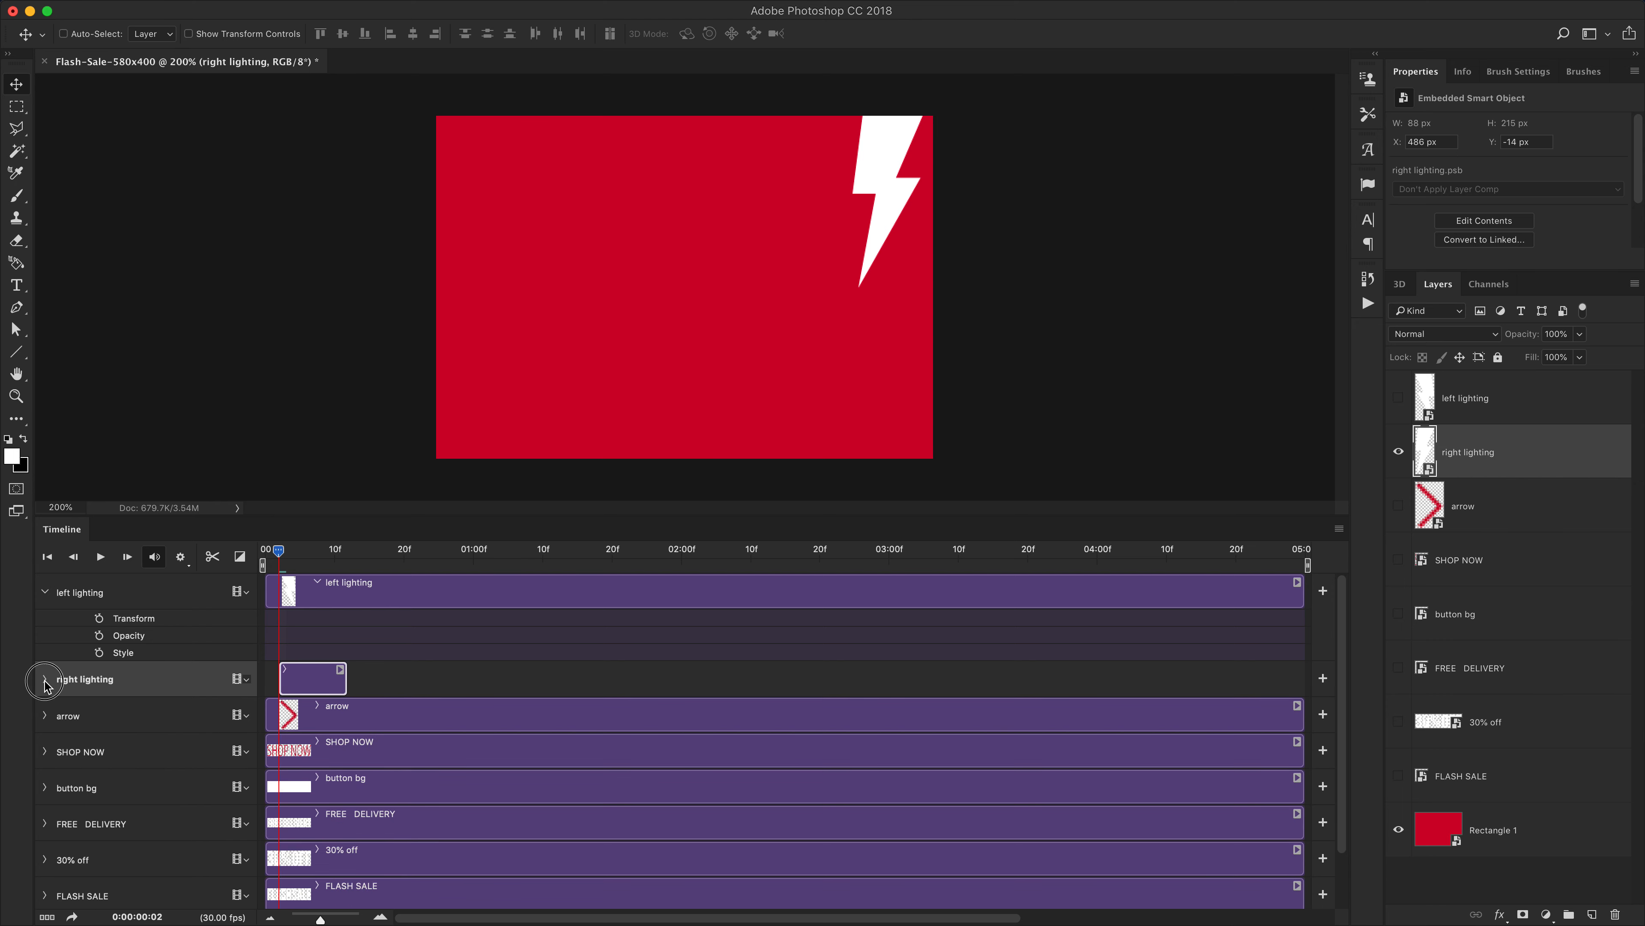
{"action": "left_click", "coordinate": [245, 679]}
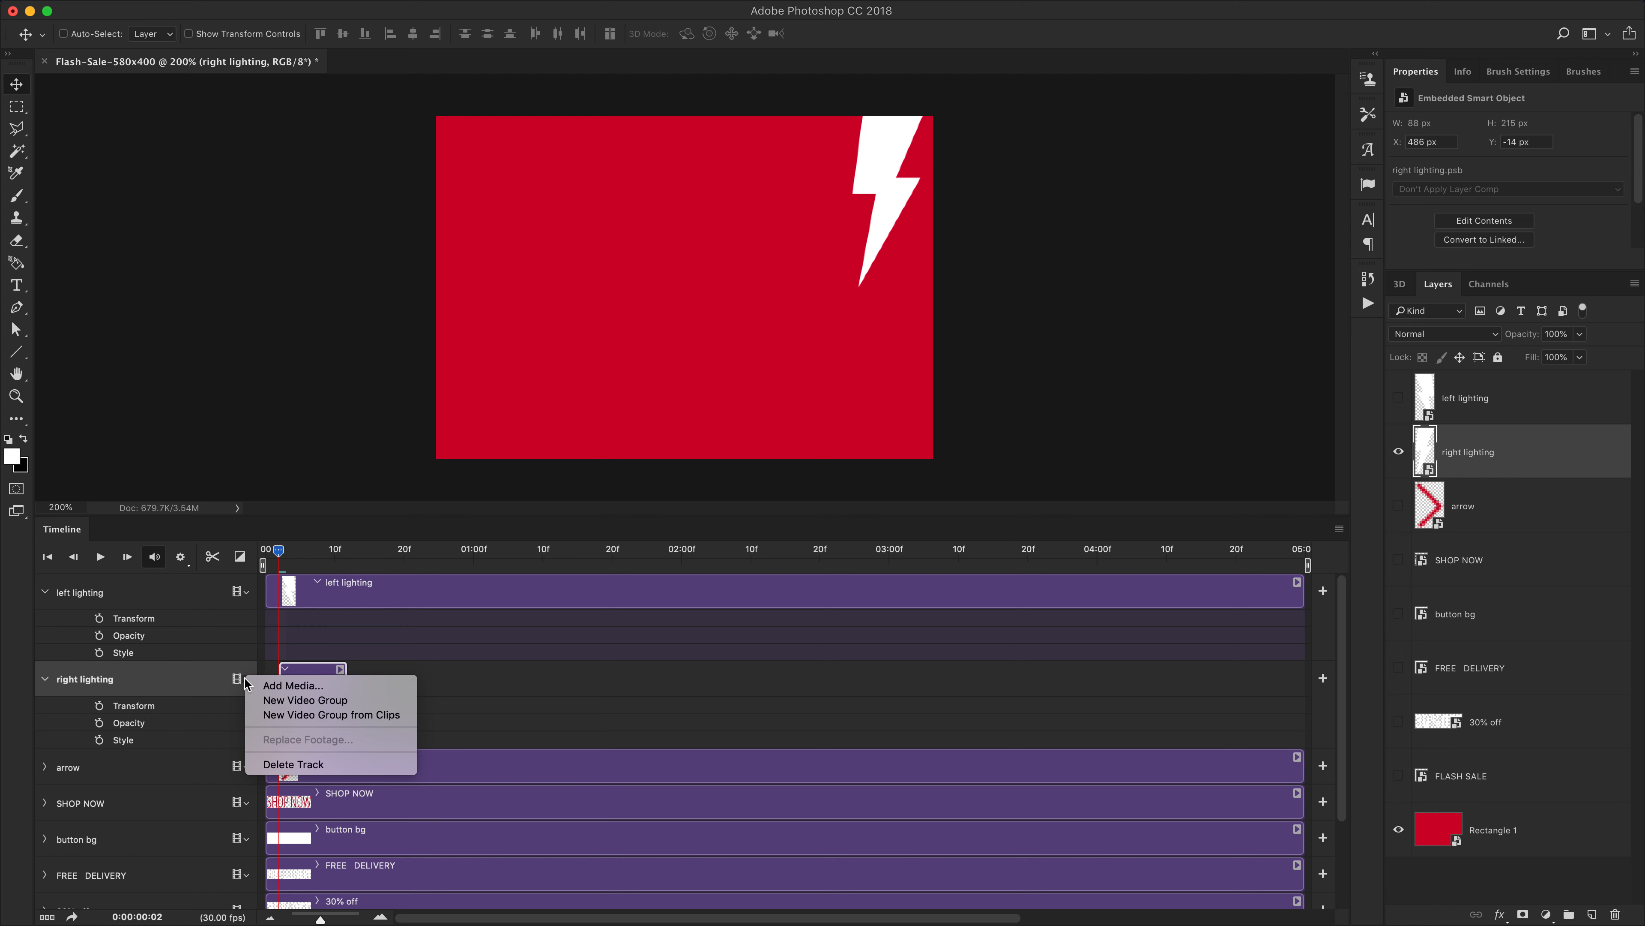
{"action": "left_click", "coordinate": [272, 700]}
{"action": "left_click", "coordinate": [82, 720]}
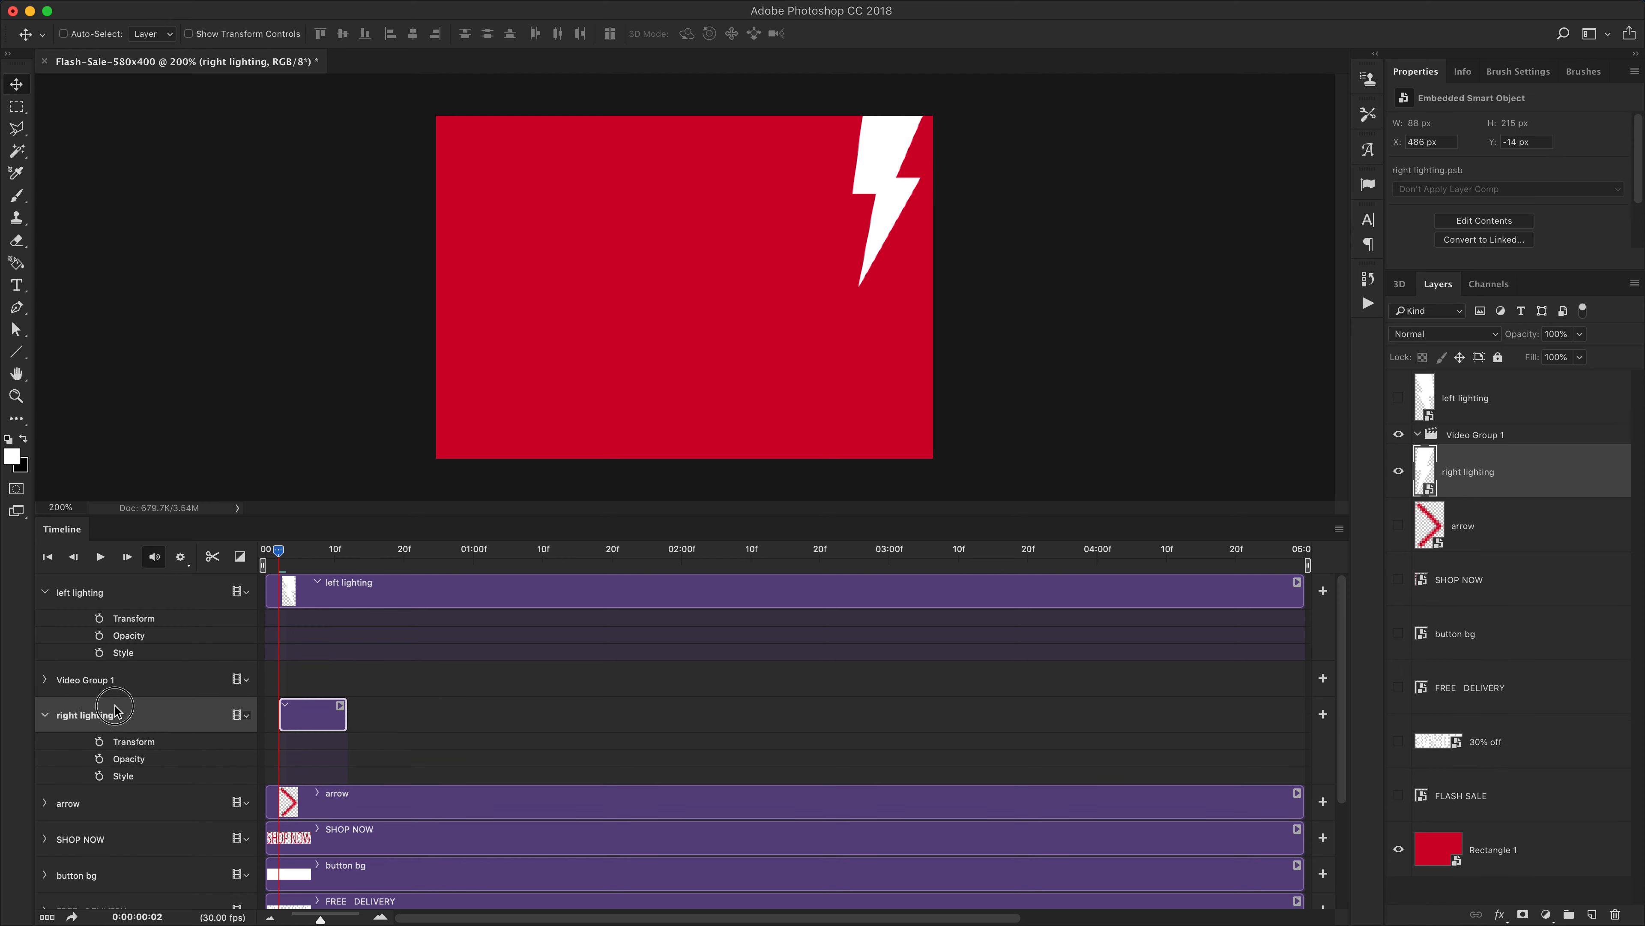
{"action": "left_click_drag", "start_coordinate": [251, 688], "coordinate": [91, 678]}
{"action": "key", "text": "super+z"}
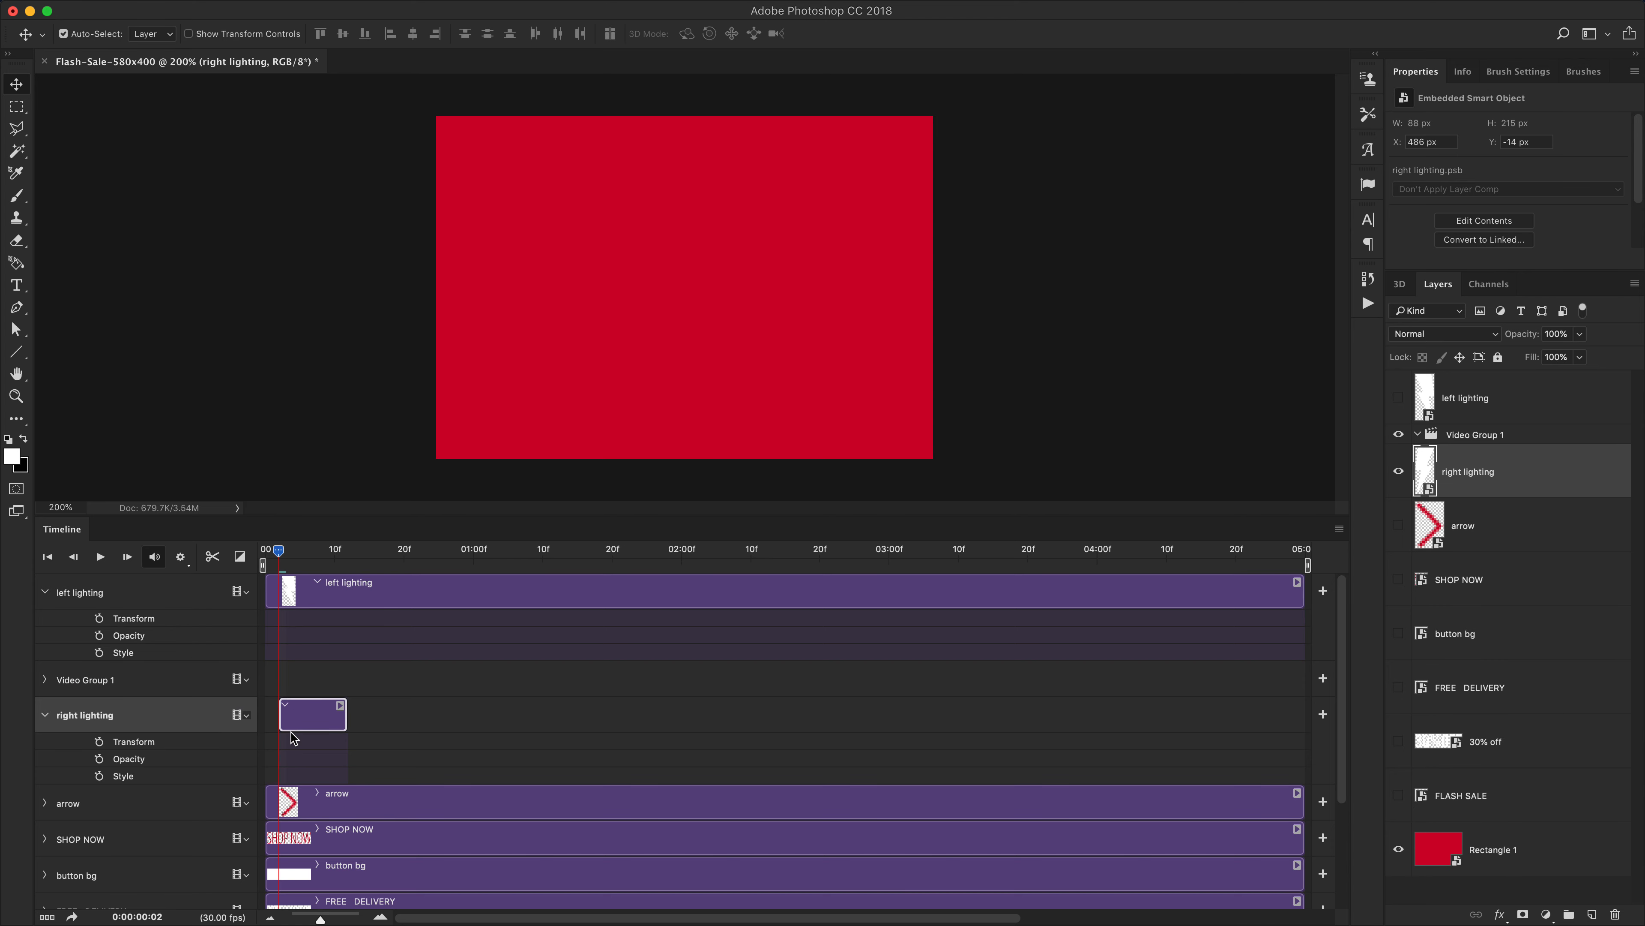
Extend the right lighting clip to about 1 second 26 frames and split it at frame 13
{"action": "right_click", "coordinate": [1546, 457]}
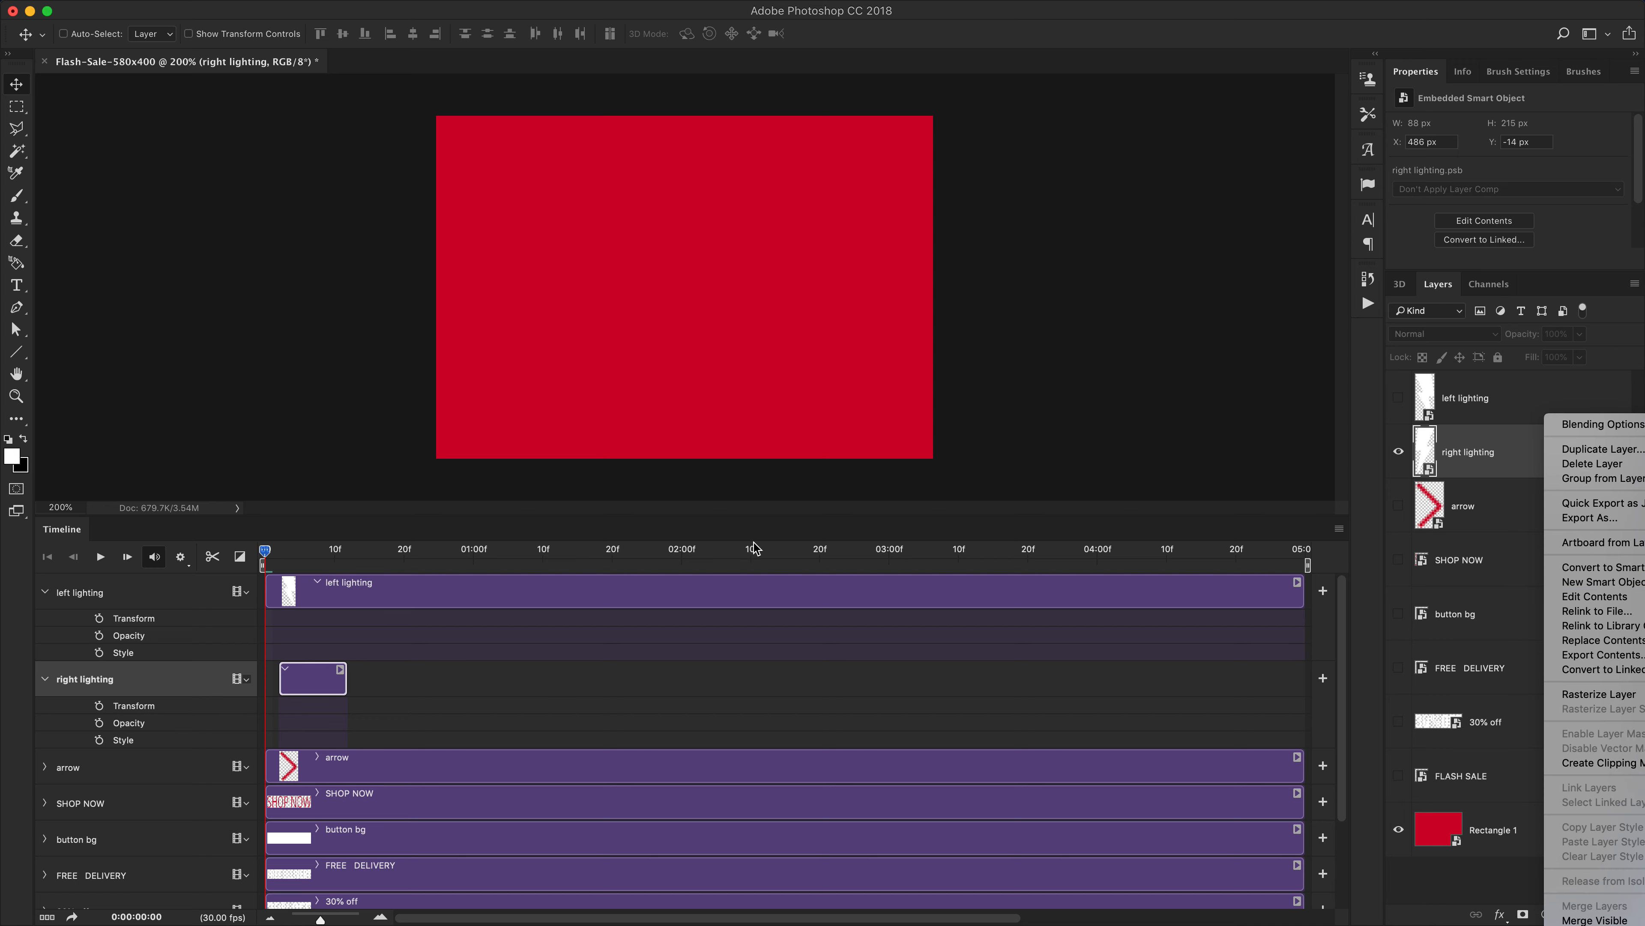
{"action": "left_click", "coordinate": [723, 529]}
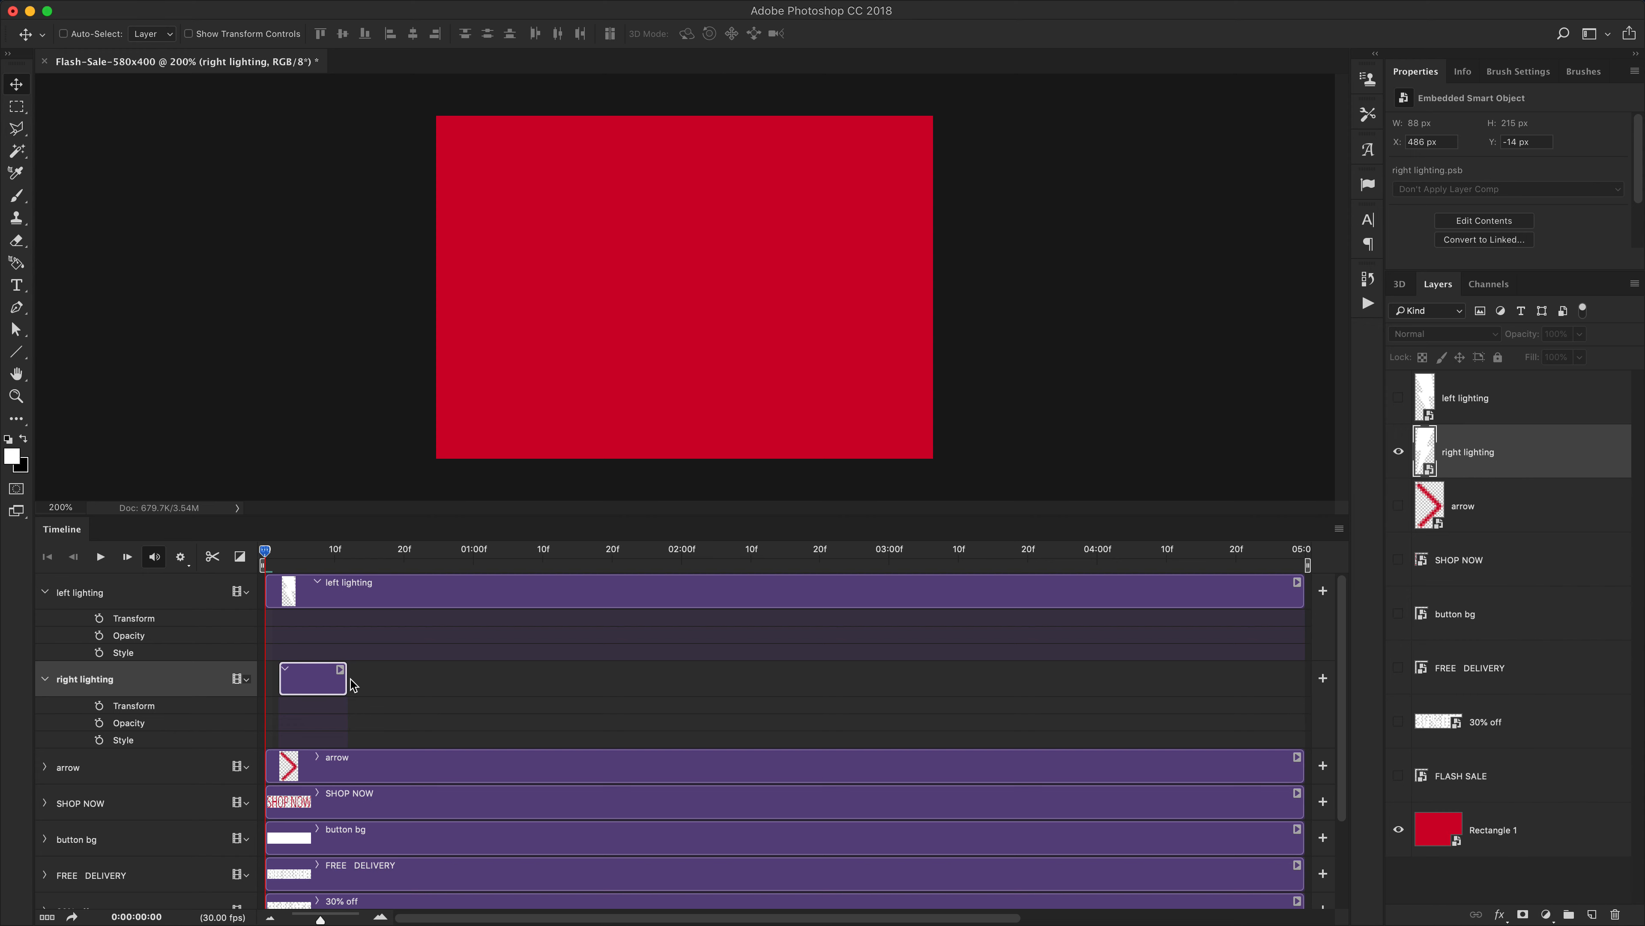
{"action": "left_click_drag", "start_coordinate": [347, 682], "coordinate": [652, 681]}
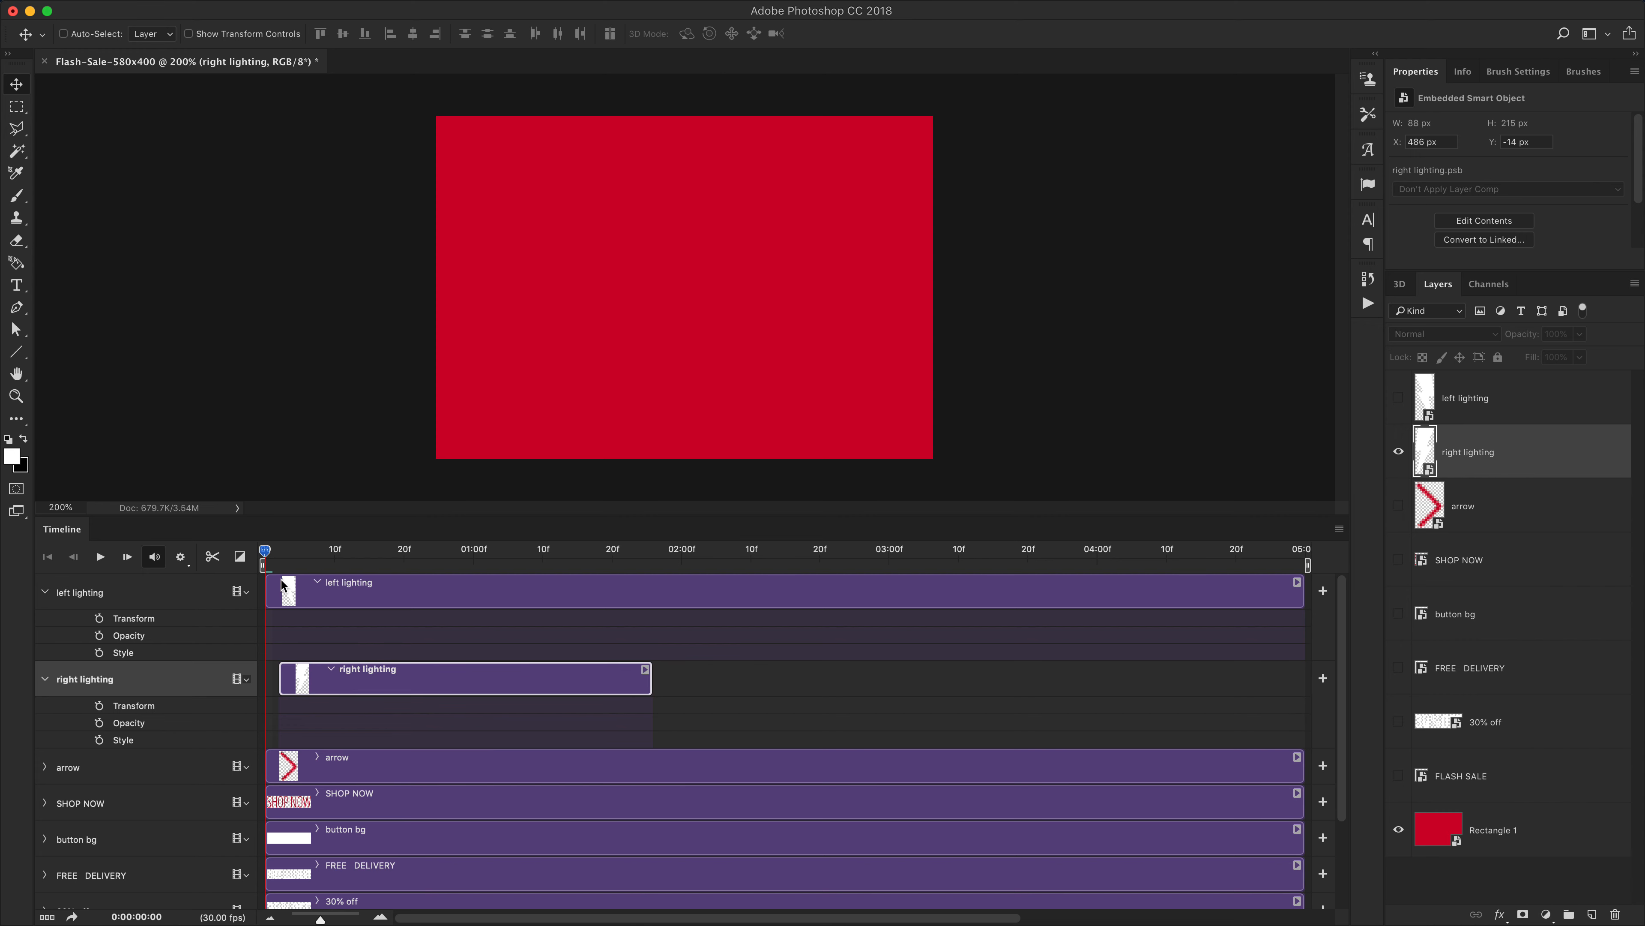
{"action": "left_click_drag", "start_coordinate": [268, 557], "coordinate": [355, 556]}
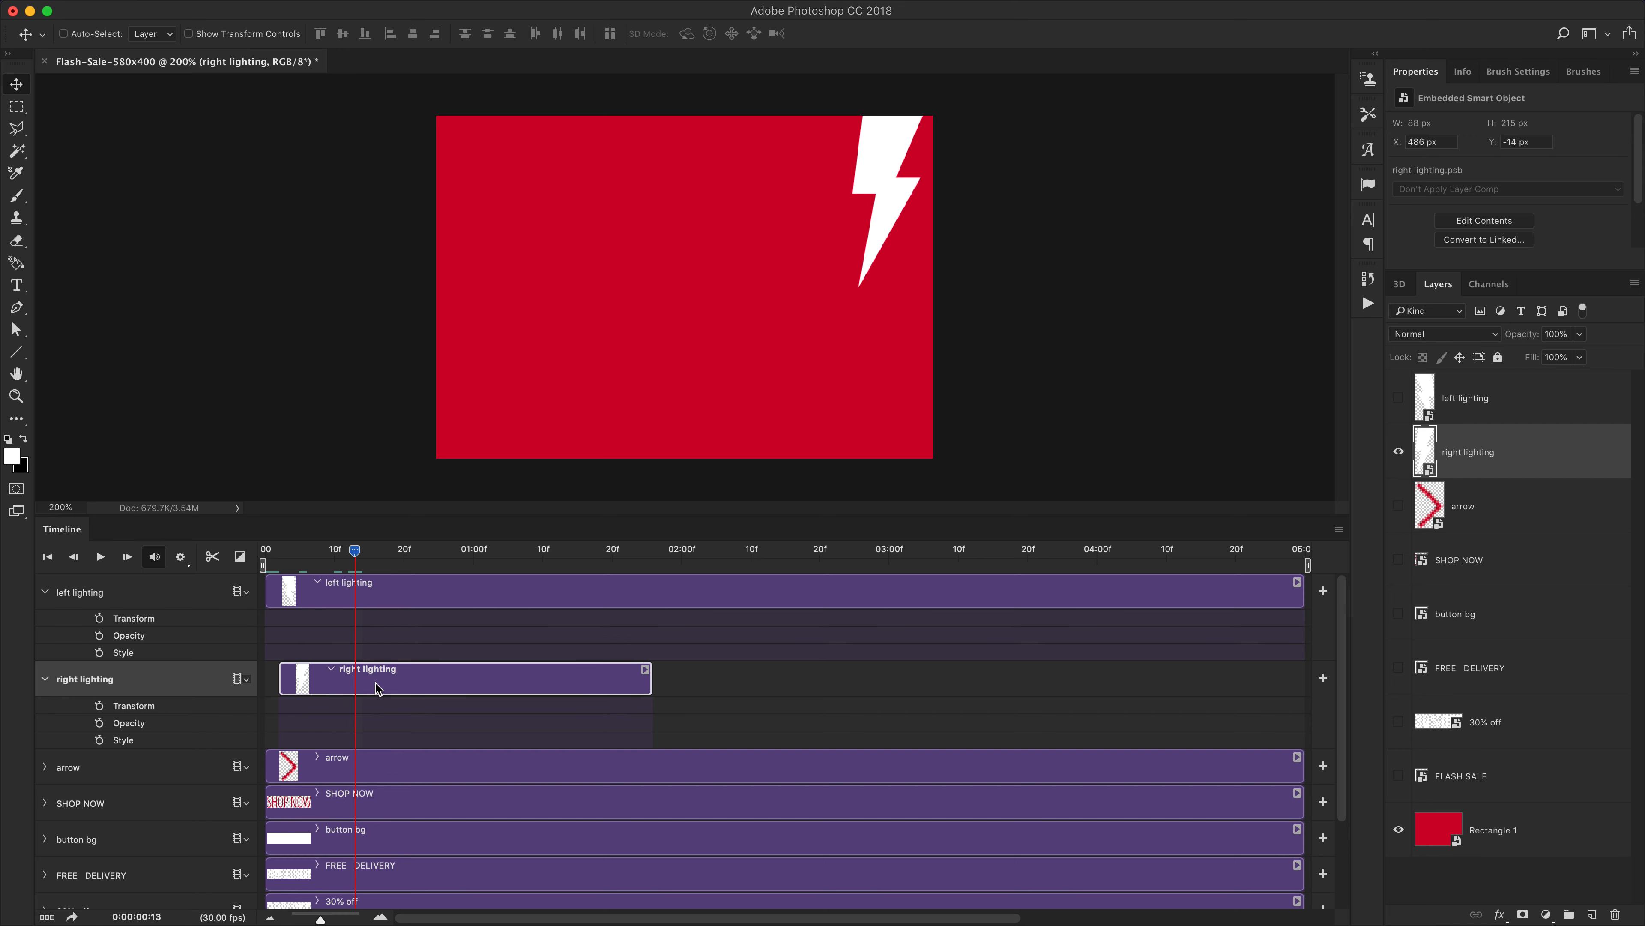
{"action": "left_click", "coordinate": [213, 558]}
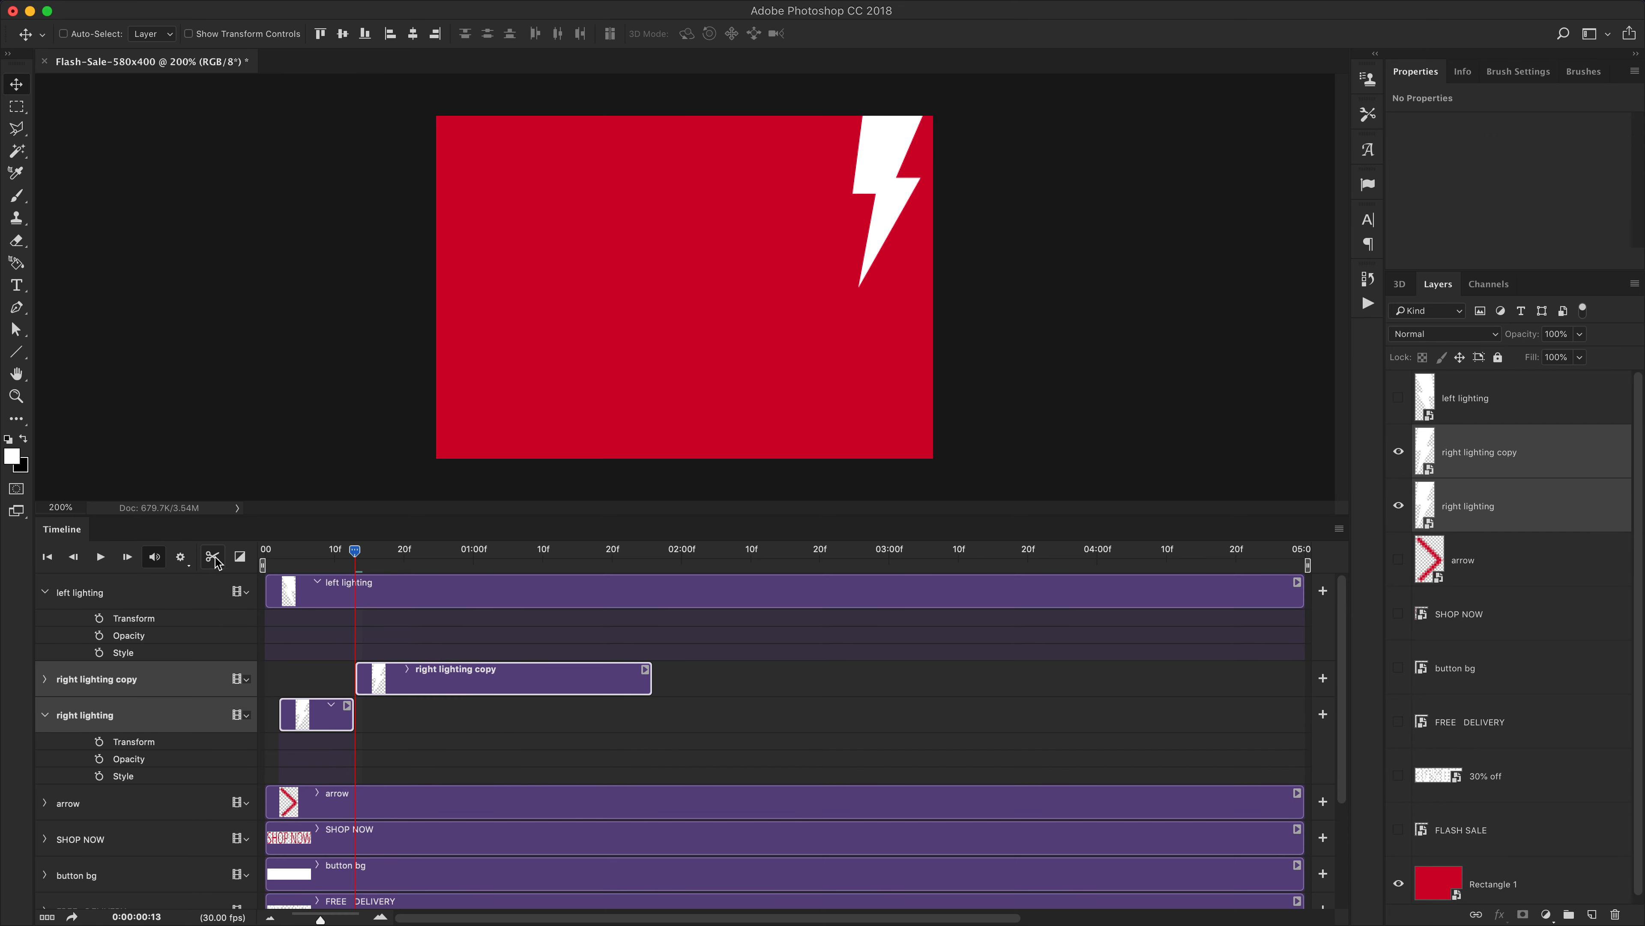
Move the right lighting copy clip onto the right lighting track so both clips share one video group
{"action": "left_click_drag", "start_coordinate": [300, 726], "coordinate": [434, 685]}
{"action": "left_click", "coordinate": [426, 721]}
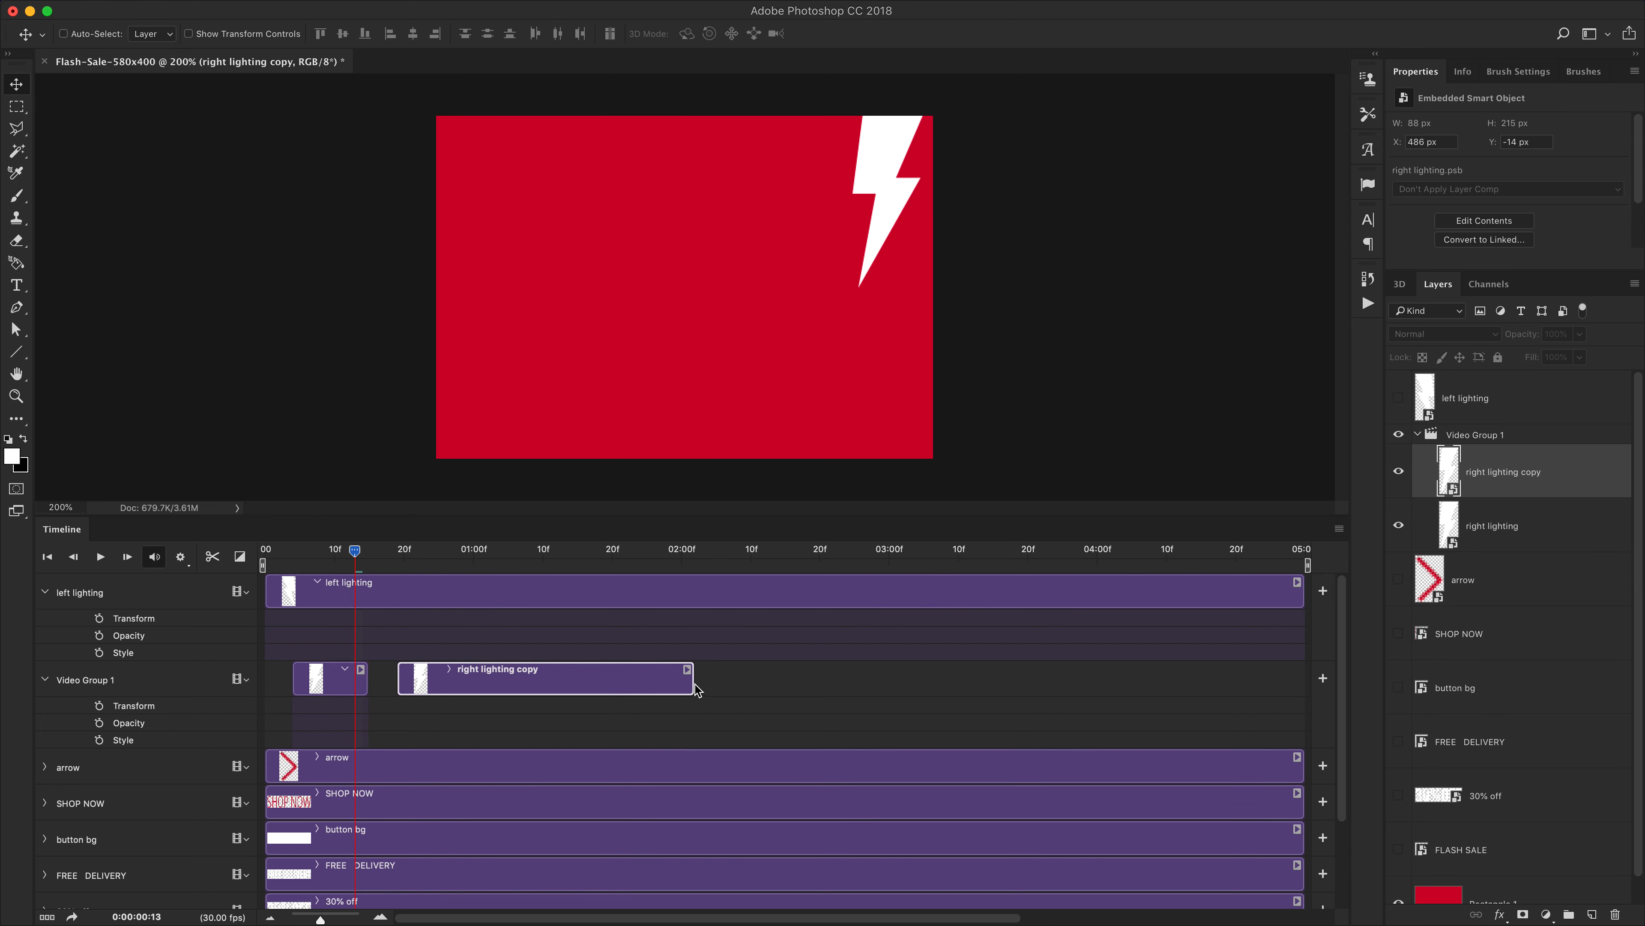
Shorten the right lighting copy clip to about 11 frames
{"action": "left_click_drag", "start_coordinate": [691, 678], "coordinate": [472, 680]}
{"action": "left_click", "coordinate": [350, 678]}
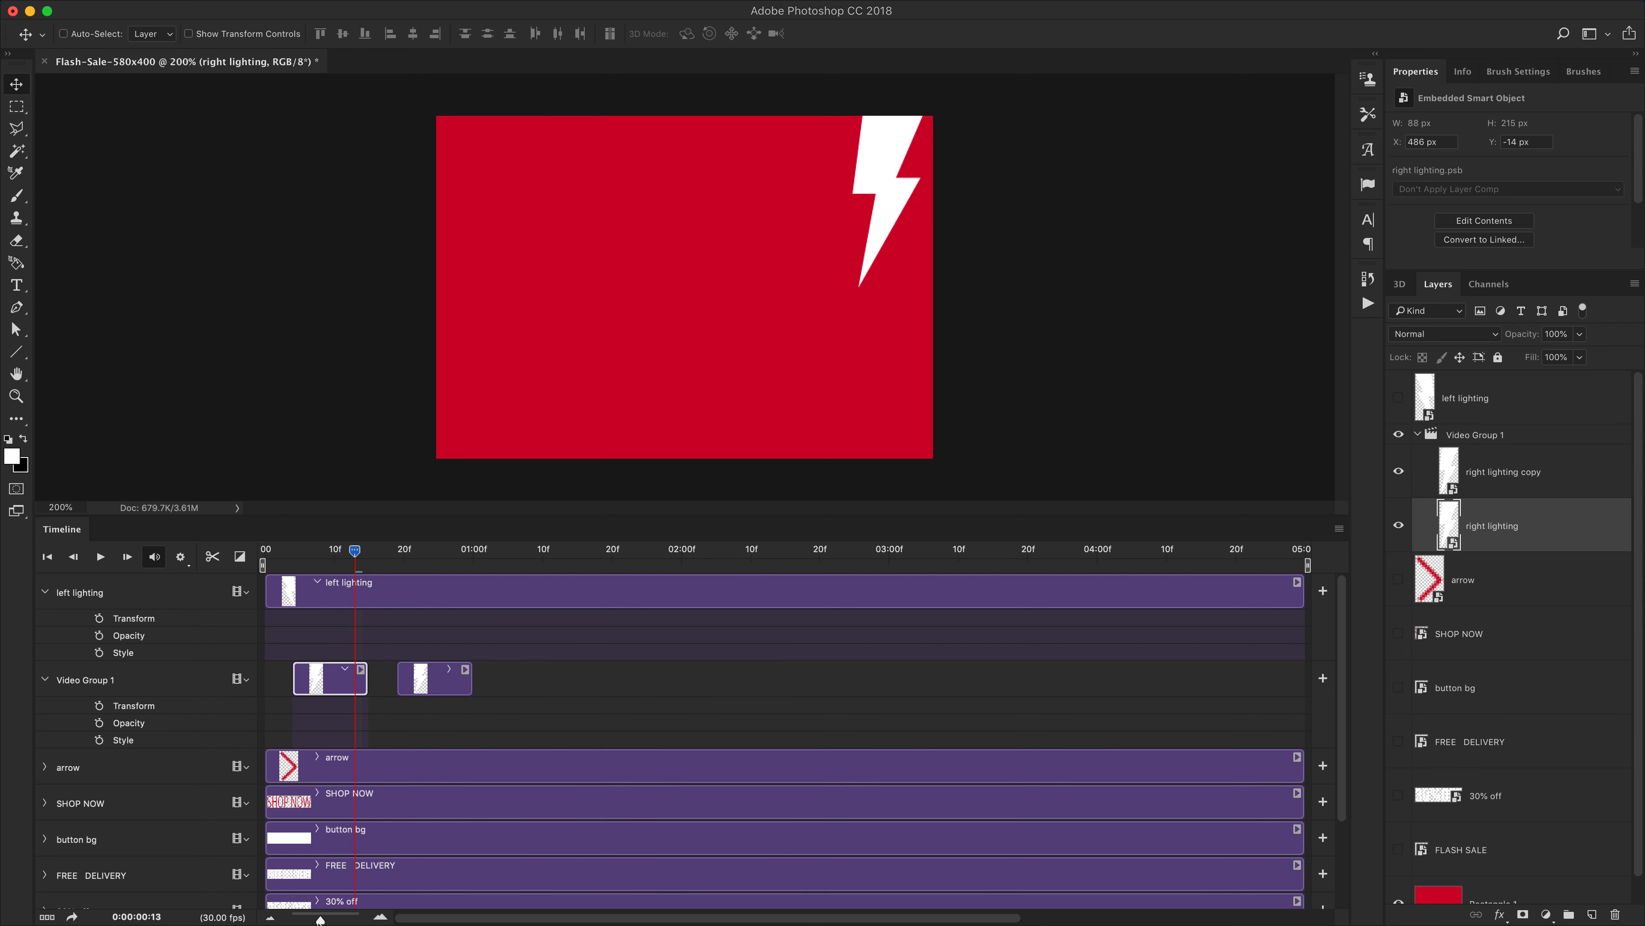
Set the timeline frame rate to 15 fps
{"action": "left_click_drag", "start_coordinate": [322, 919], "coordinate": [319, 920]}
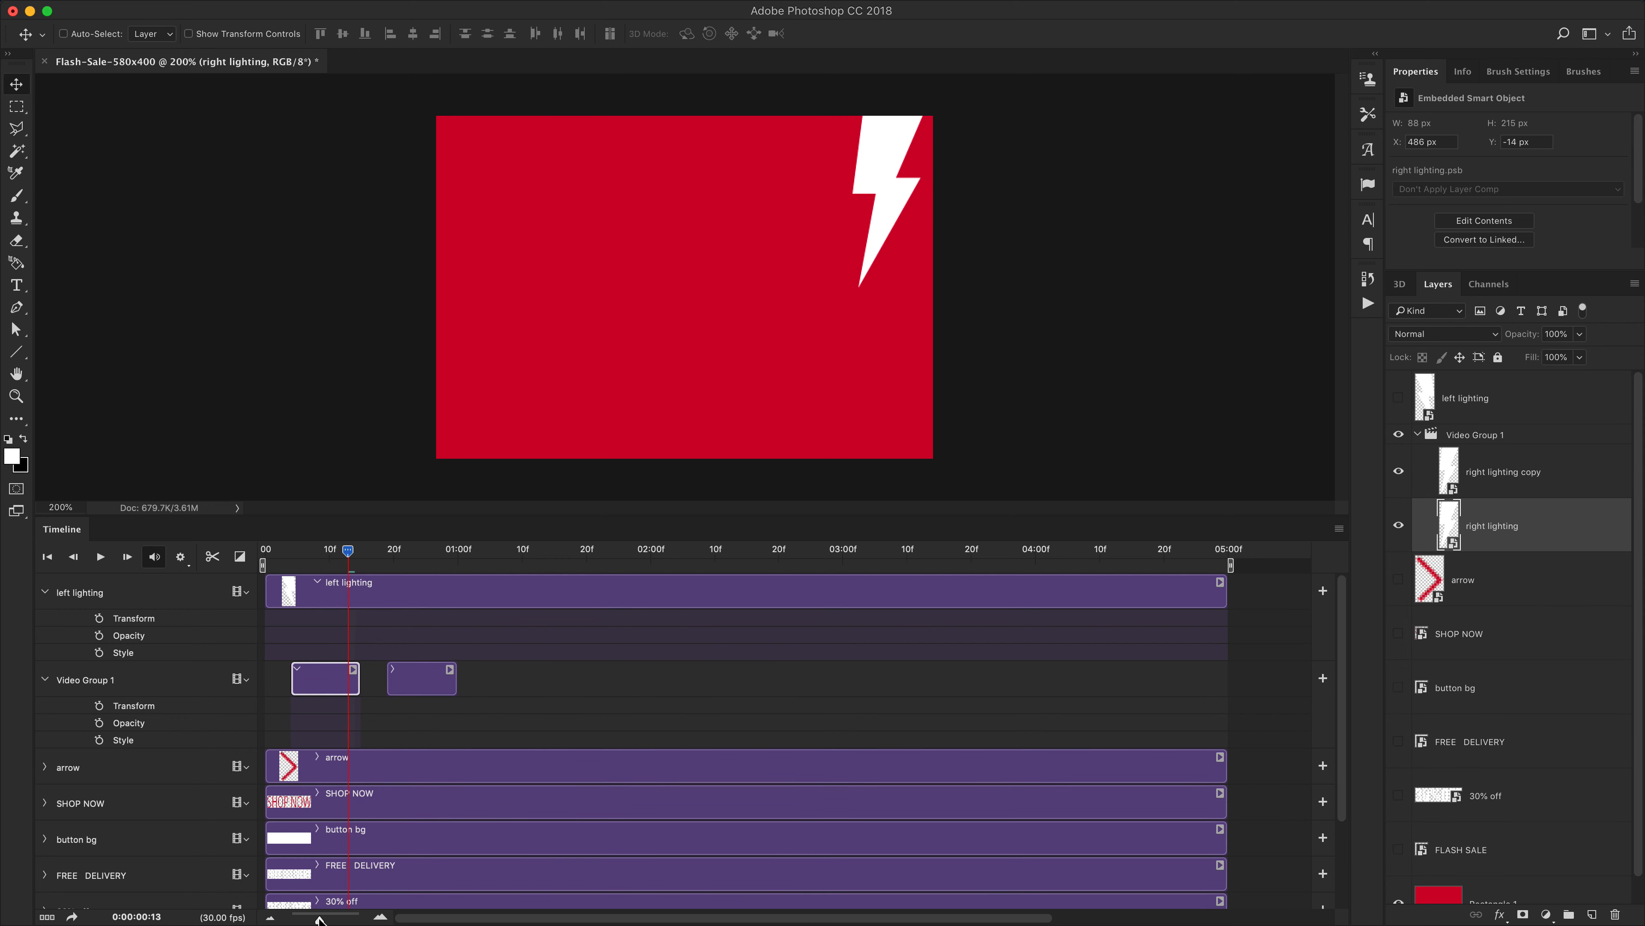
{"action": "left_click", "coordinate": [1339, 528]}
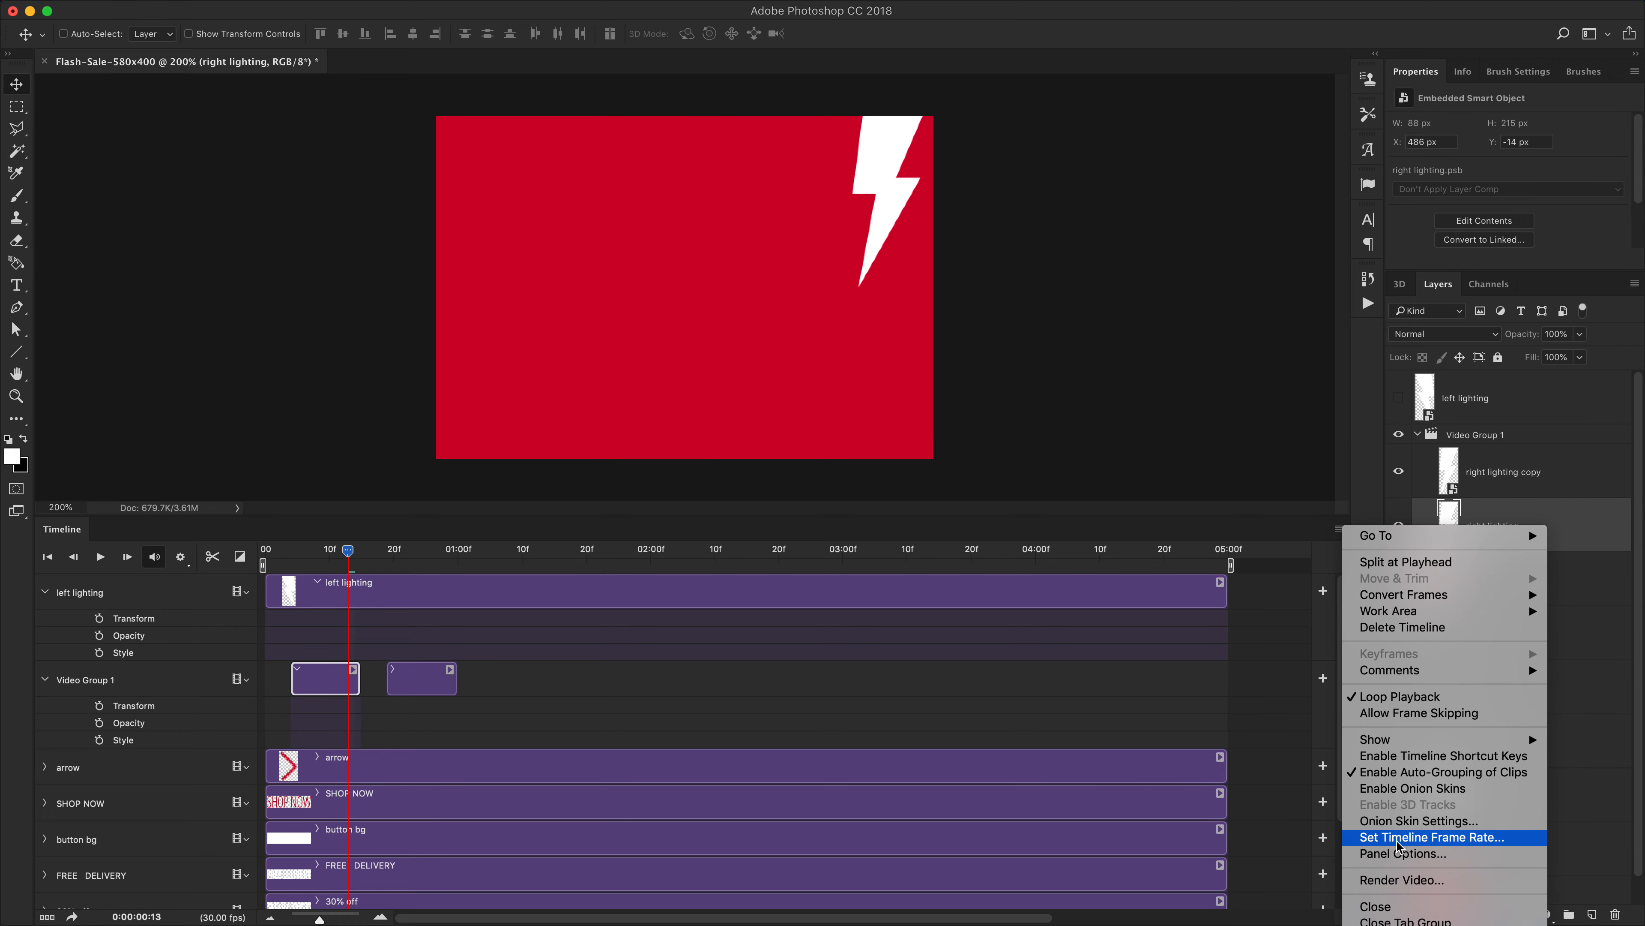
{"action": "left_click", "coordinate": [1289, 536]}
{"action": "left_click", "coordinate": [1336, 530]}
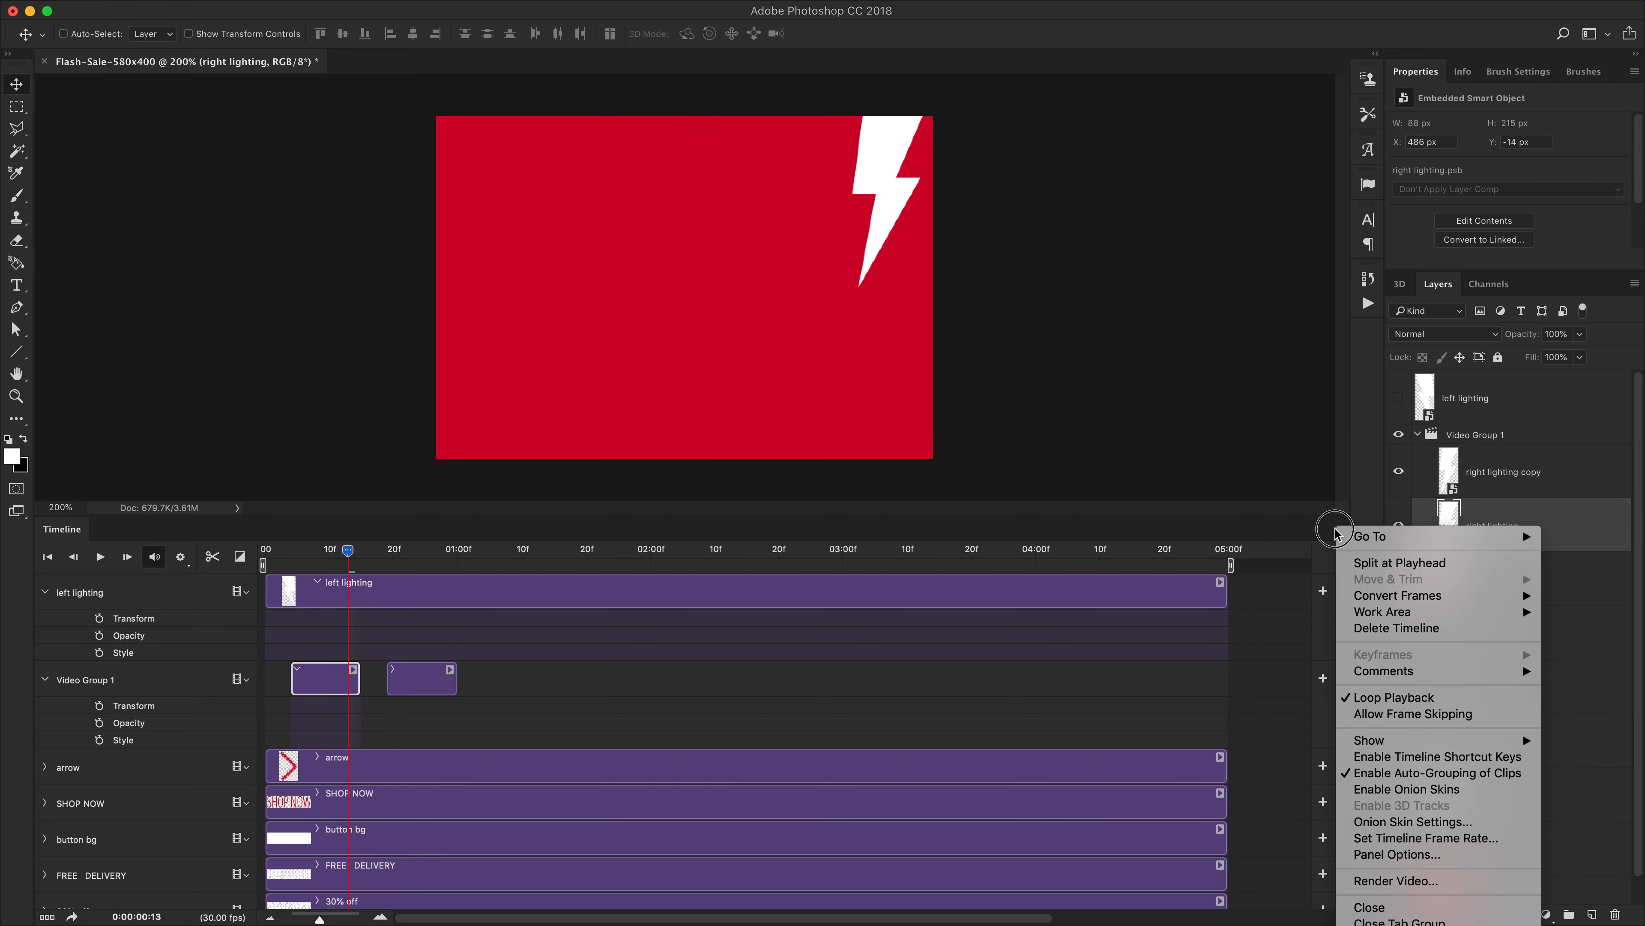
{"action": "left_click", "coordinate": [1337, 528]}
{"action": "left_click", "coordinate": [1338, 528]}
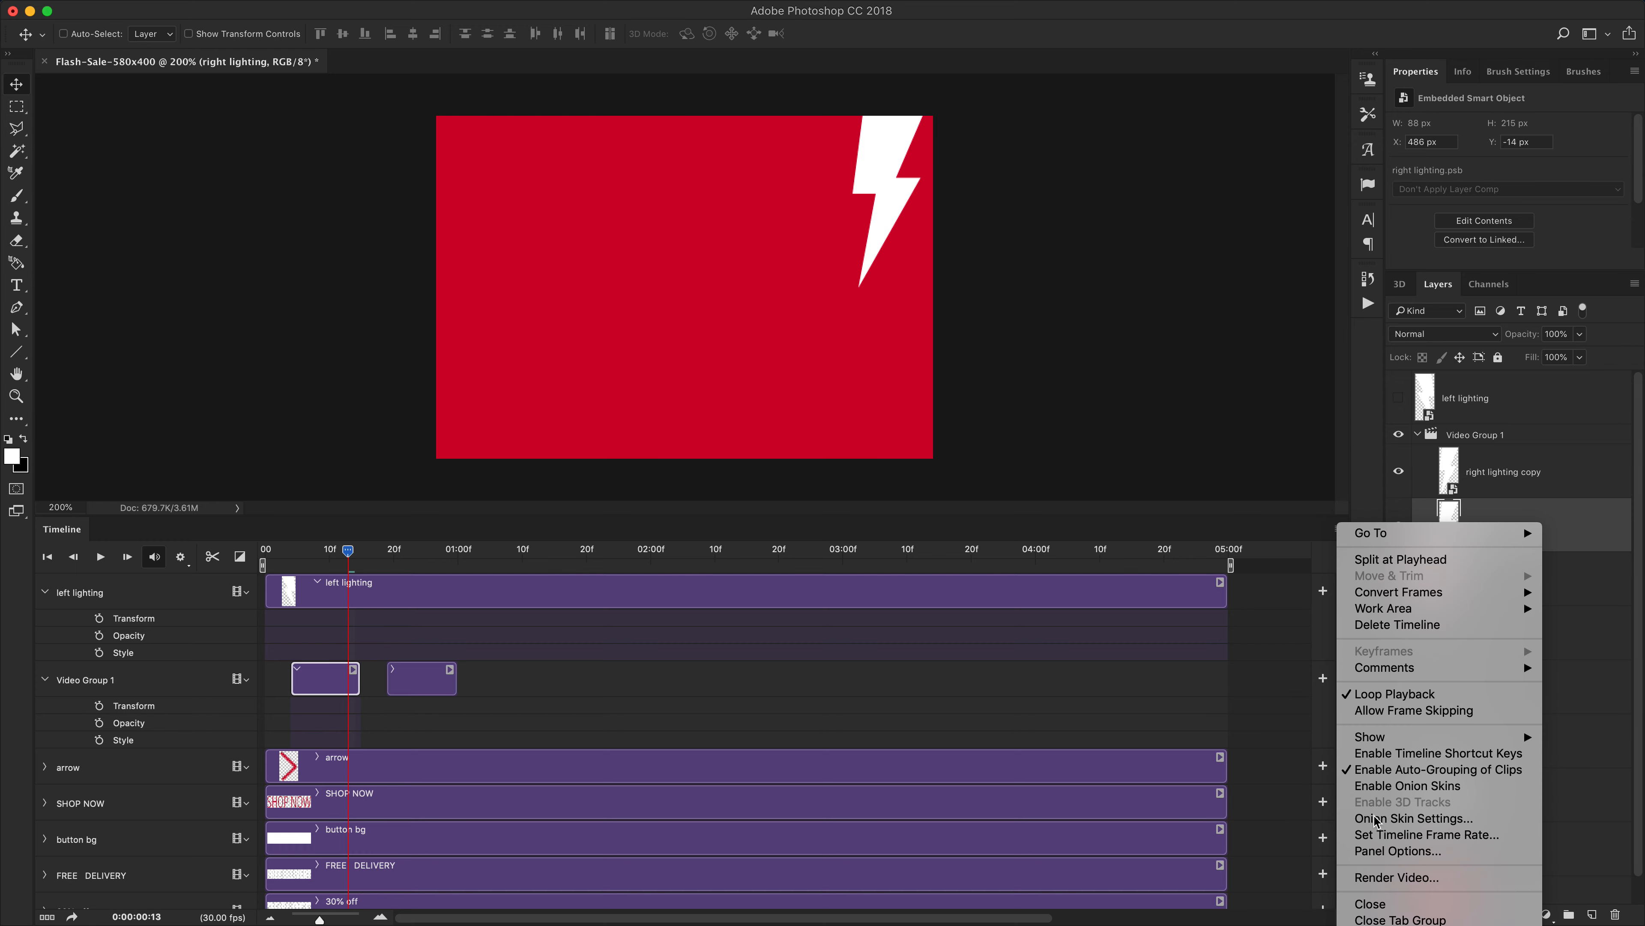
{"action": "left_click", "coordinate": [1417, 834]}
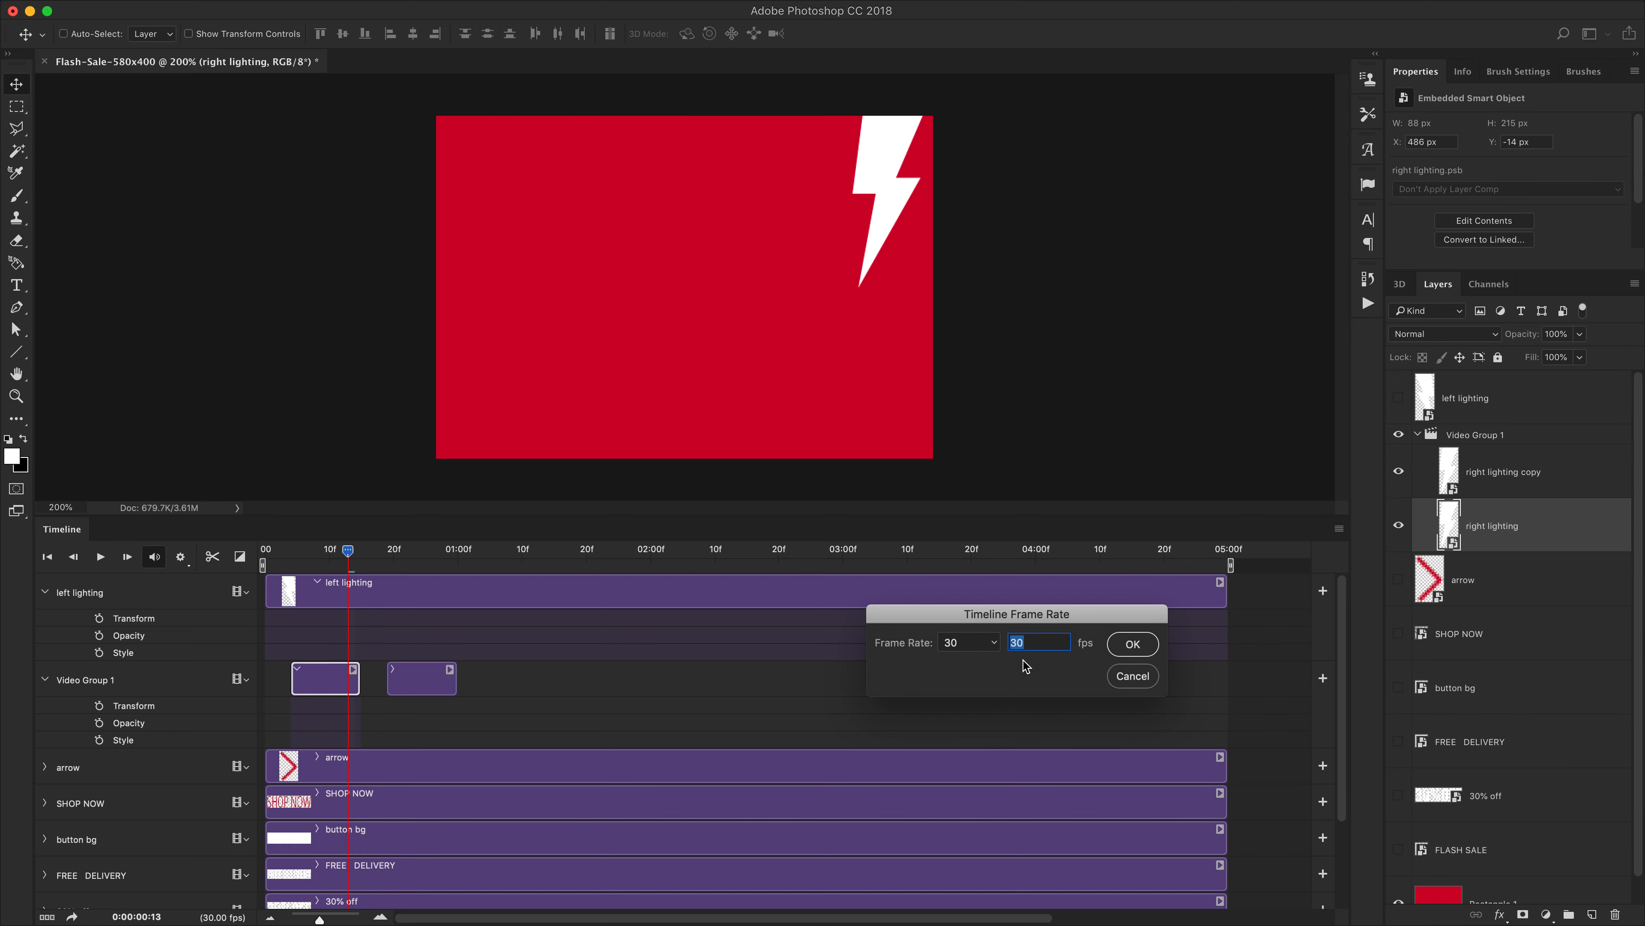
{"action": "type", "text": "15"}
{"action": "left_click", "coordinate": [1129, 644]}
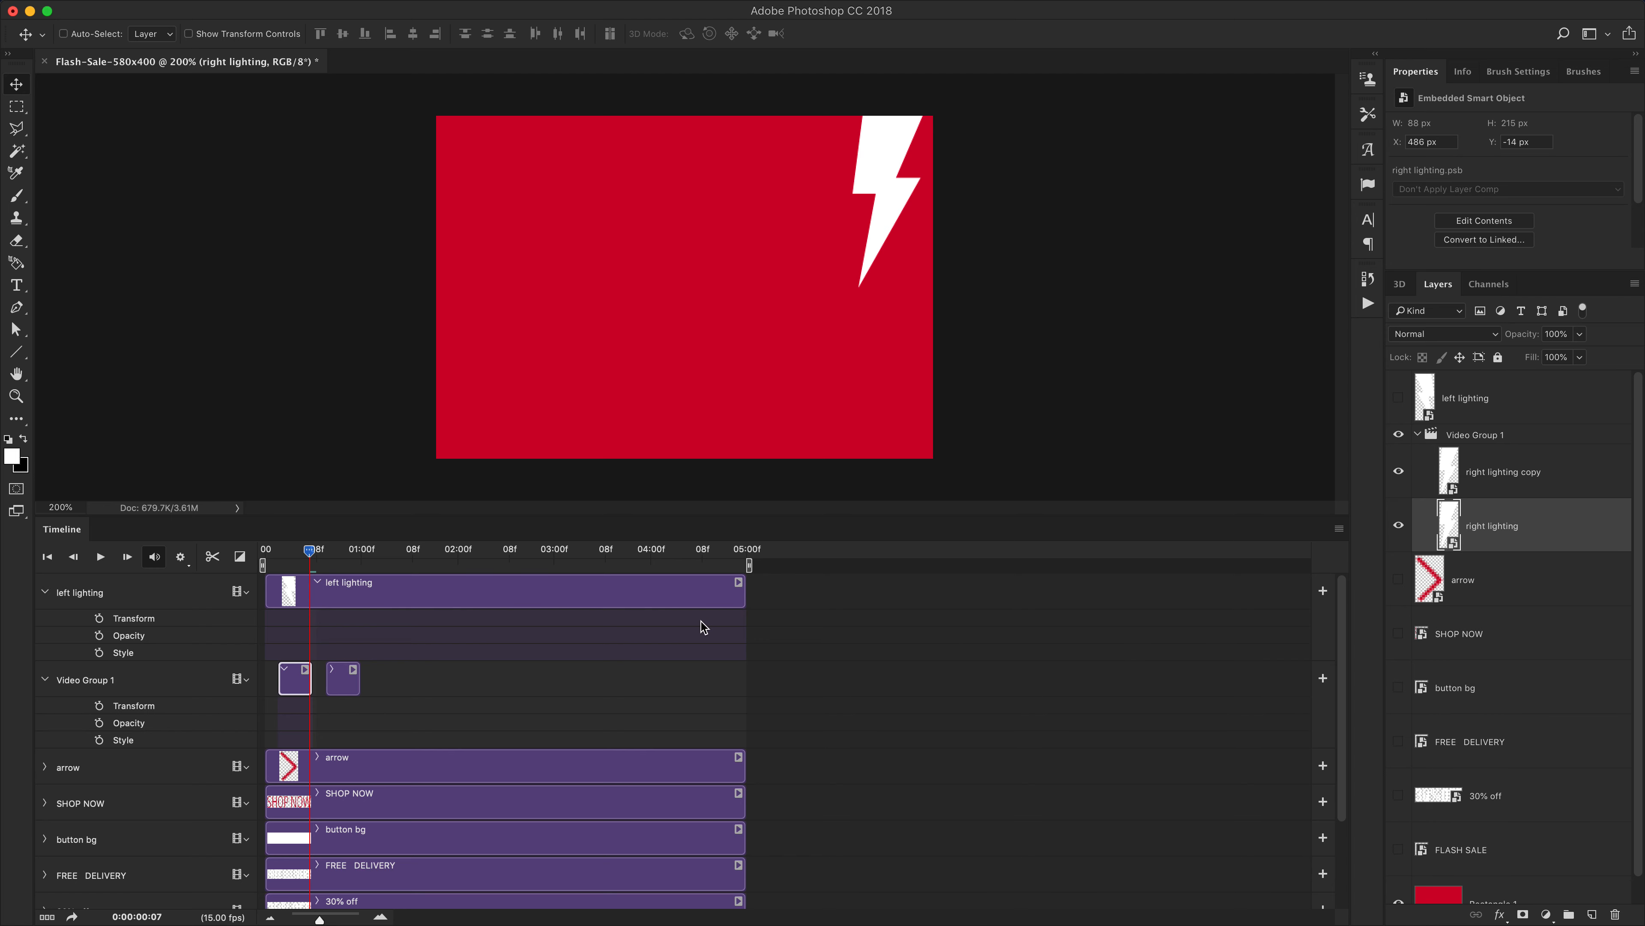
Shorten the first right lighting clip to about 3 frames
{"action": "left_click_drag", "start_coordinate": [313, 918], "coordinate": [338, 919]}
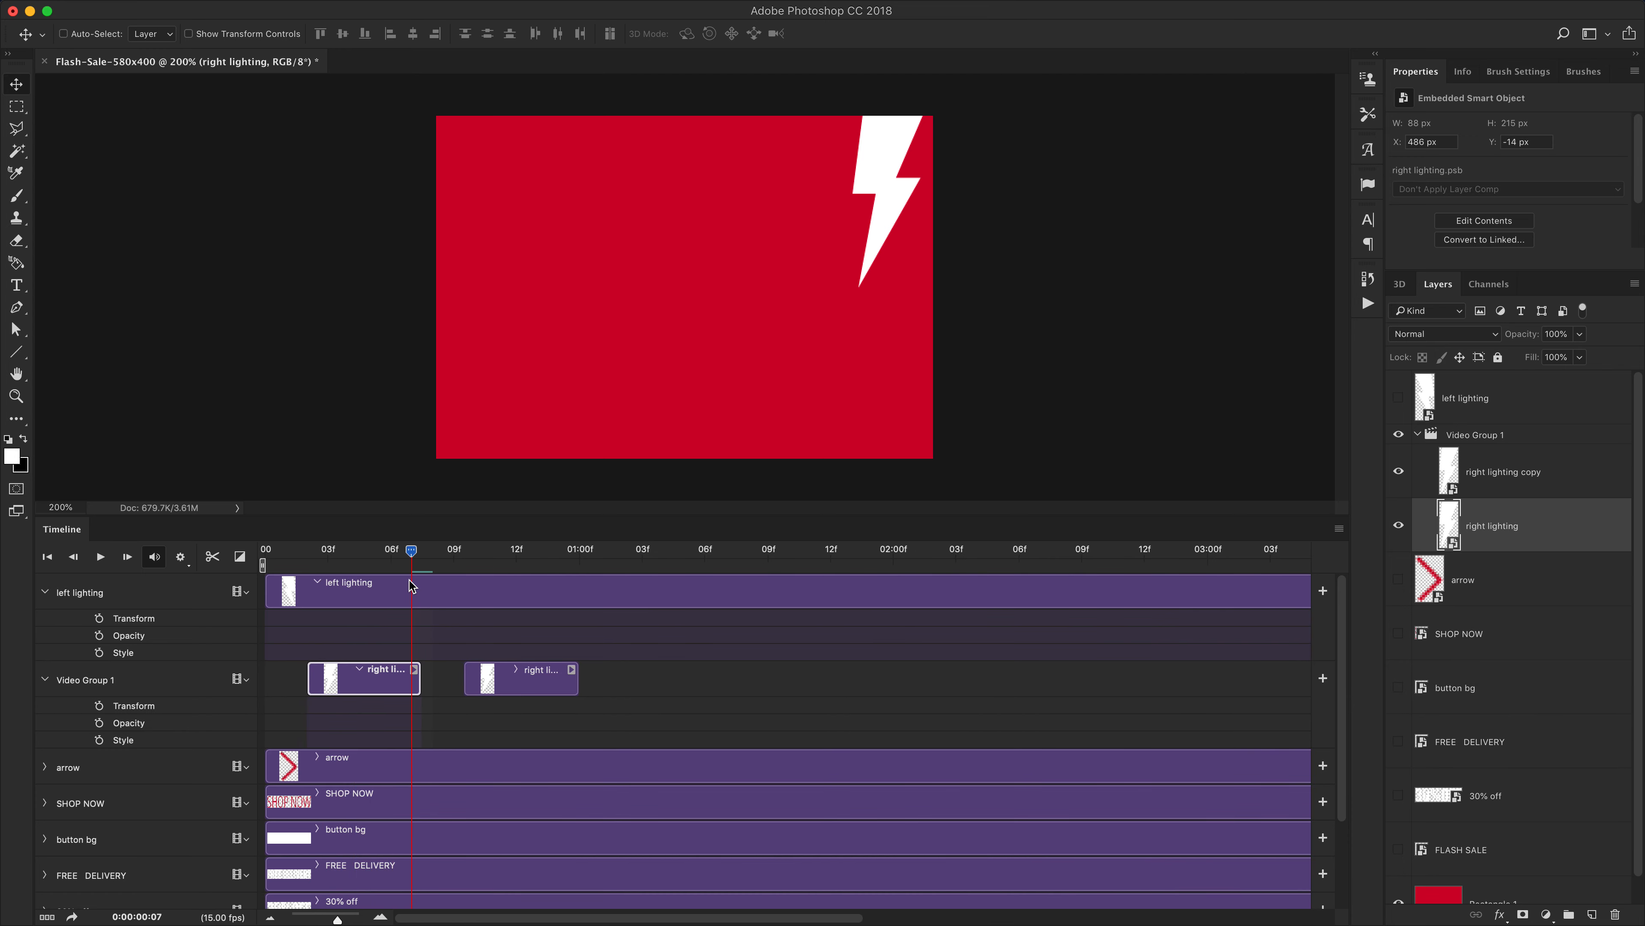
{"action": "left_click_drag", "start_coordinate": [410, 559], "coordinate": [327, 562]}
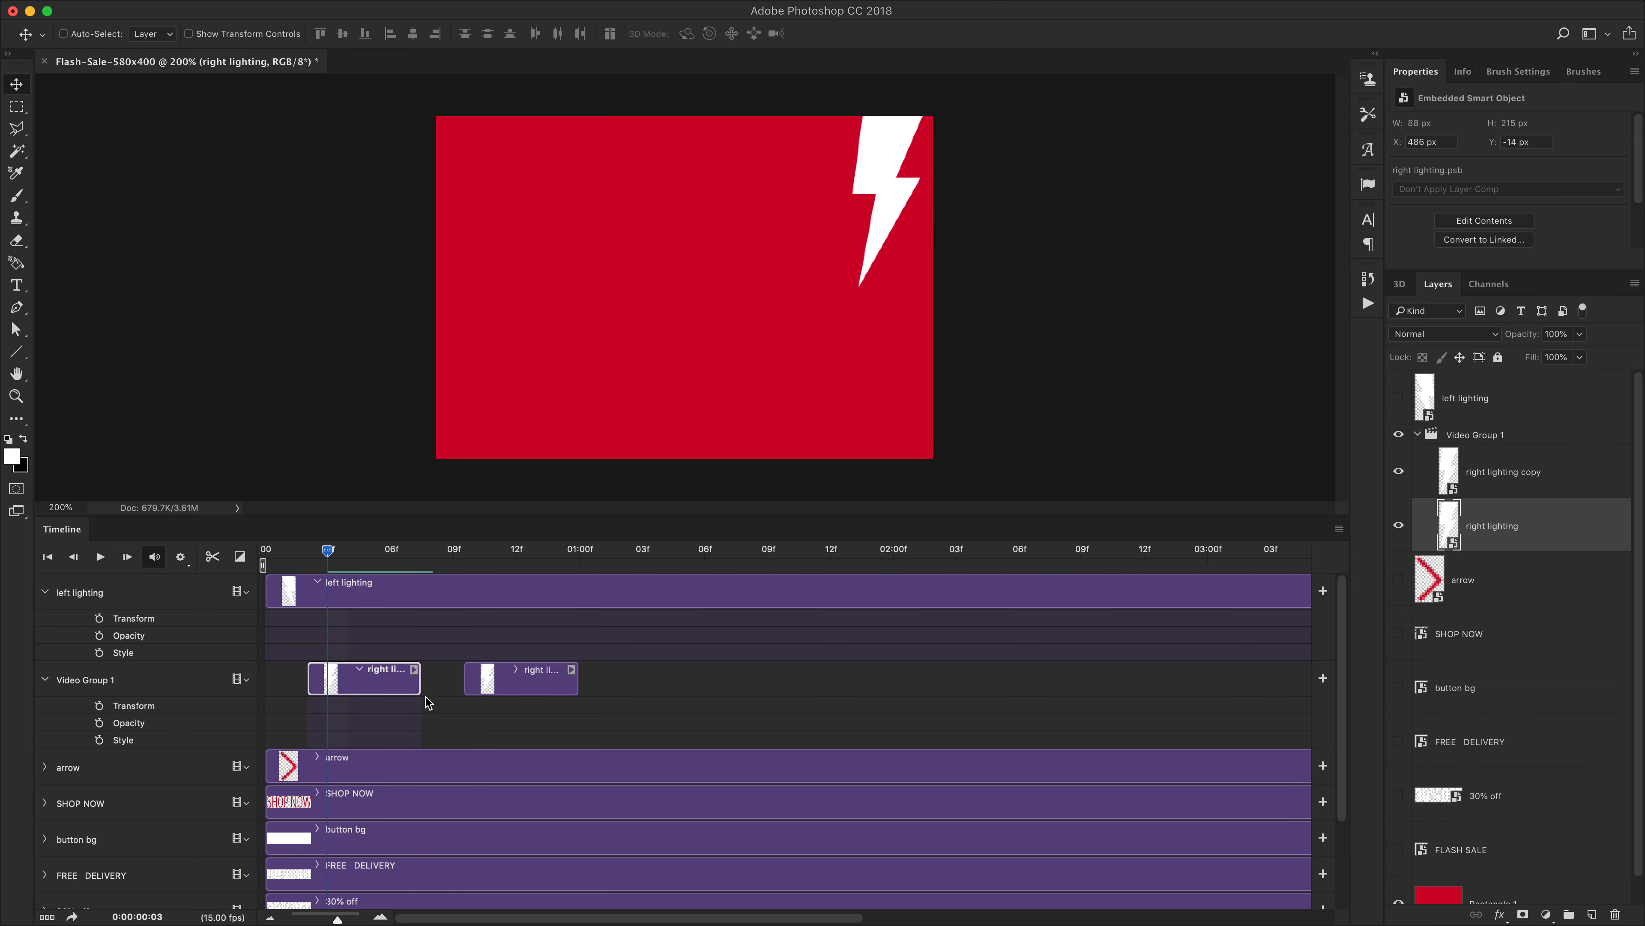
{"action": "left_click_drag", "start_coordinate": [338, 919], "coordinate": [341, 919]}
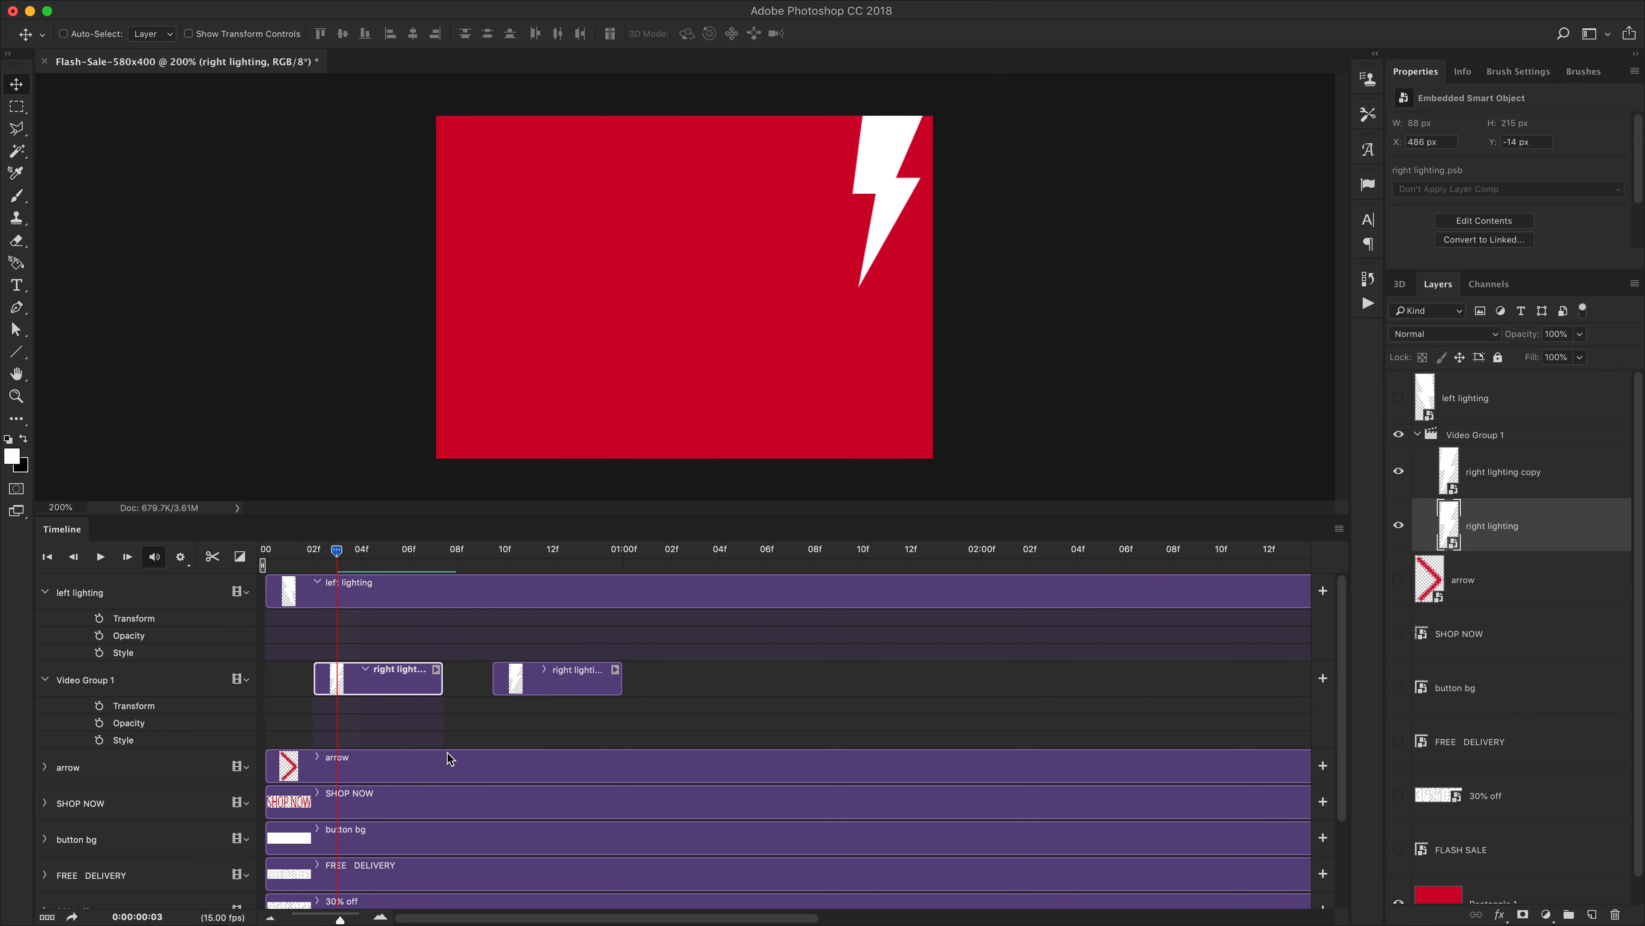
{"action": "left_click", "coordinate": [440, 692]}
{"action": "left_click_drag", "start_coordinate": [440, 691], "coordinate": [395, 690]}
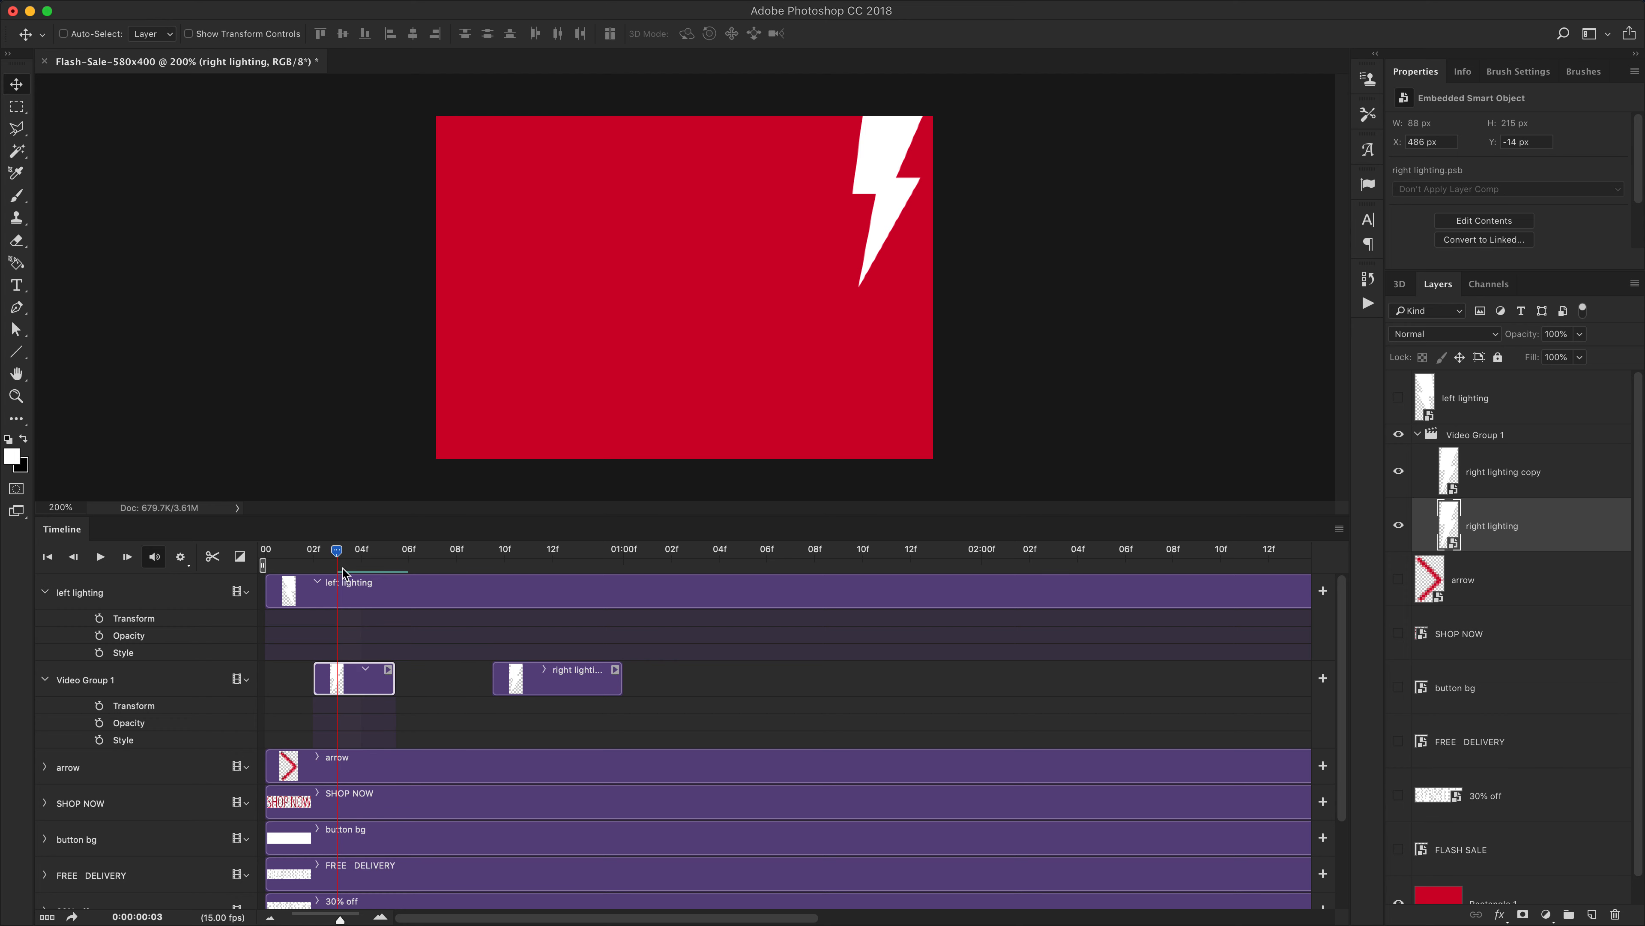
Move the first right lighting clip to start near frame 1 and the copy clip to start near frame 4
{"action": "left_click_drag", "start_coordinate": [337, 551], "coordinate": [408, 551]}
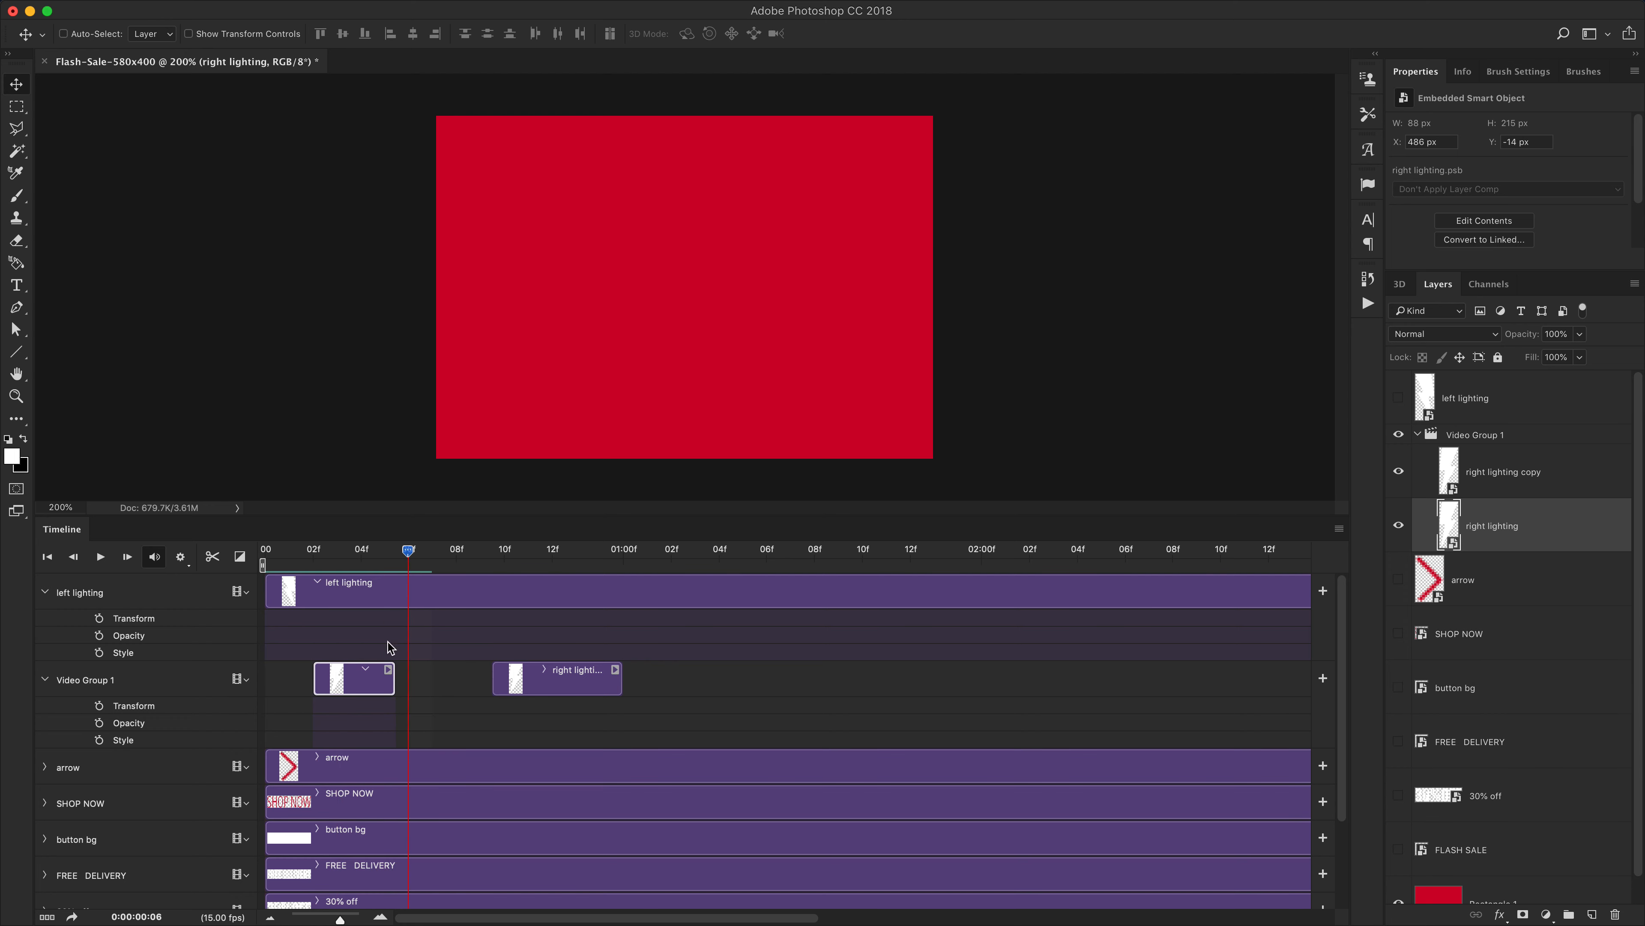
{"action": "left_click", "coordinate": [366, 689]}
{"action": "left_click_drag", "start_coordinate": [366, 689], "coordinate": [315, 684]}
{"action": "left_click_drag", "start_coordinate": [570, 687], "coordinate": [431, 692]}
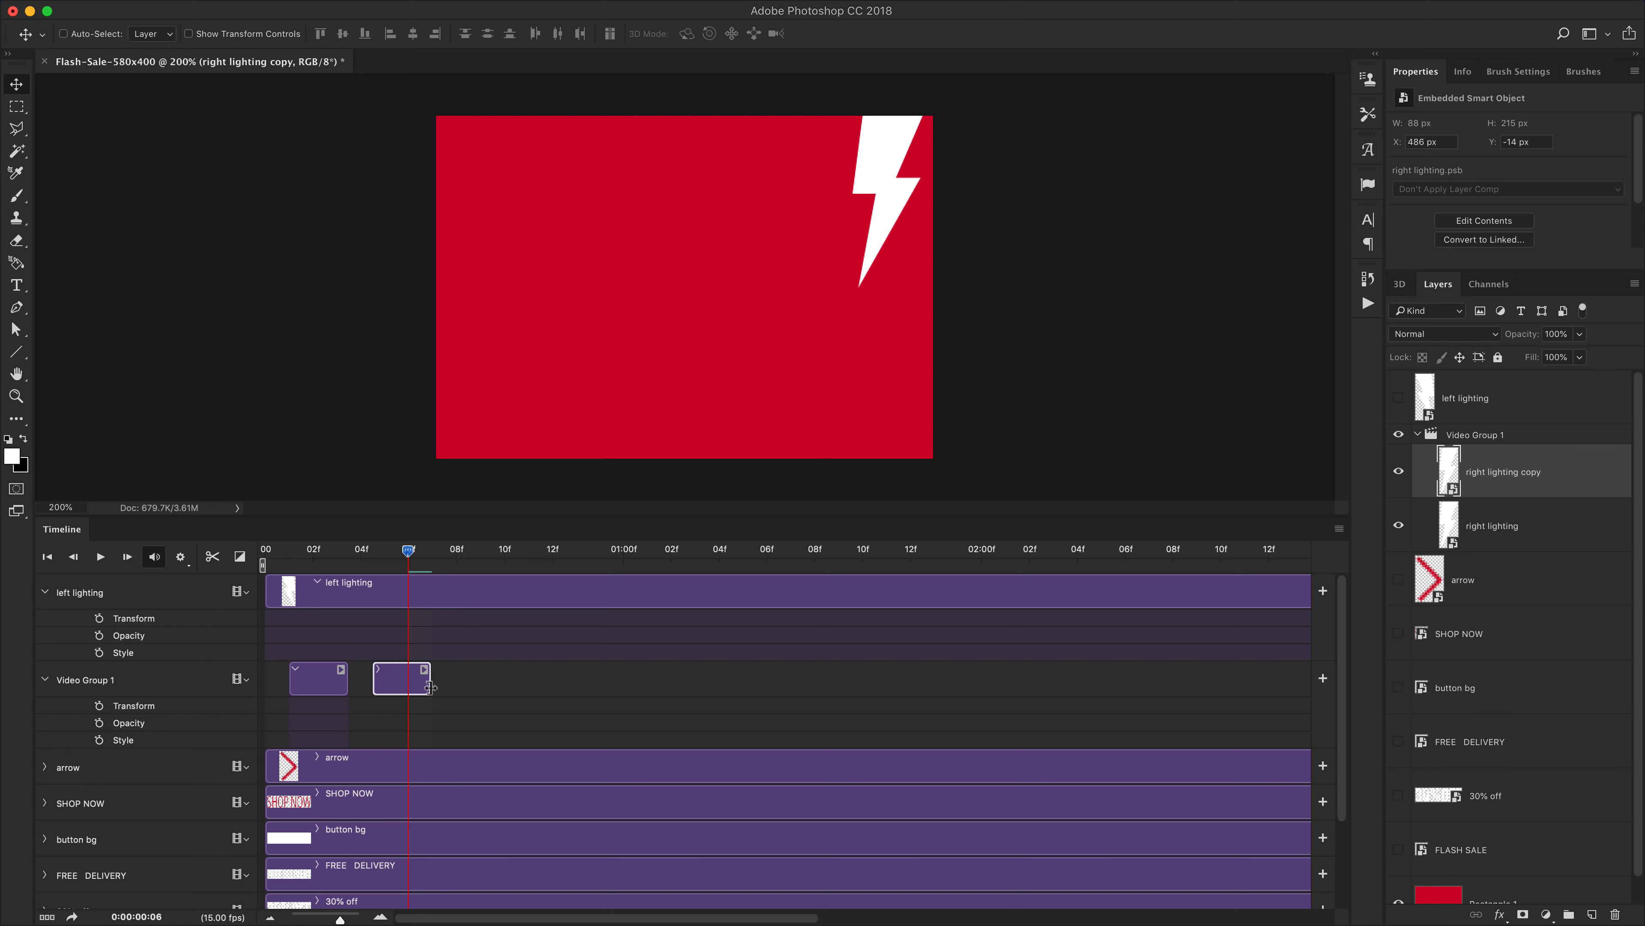
Split the right lighting copy clip at about frame 11 and extend the new copy 2 clip toward the timeline's end
{"action": "left_click_drag", "start_coordinate": [430, 687], "coordinate": [670, 709]}
{"action": "left_click", "coordinate": [528, 550]}
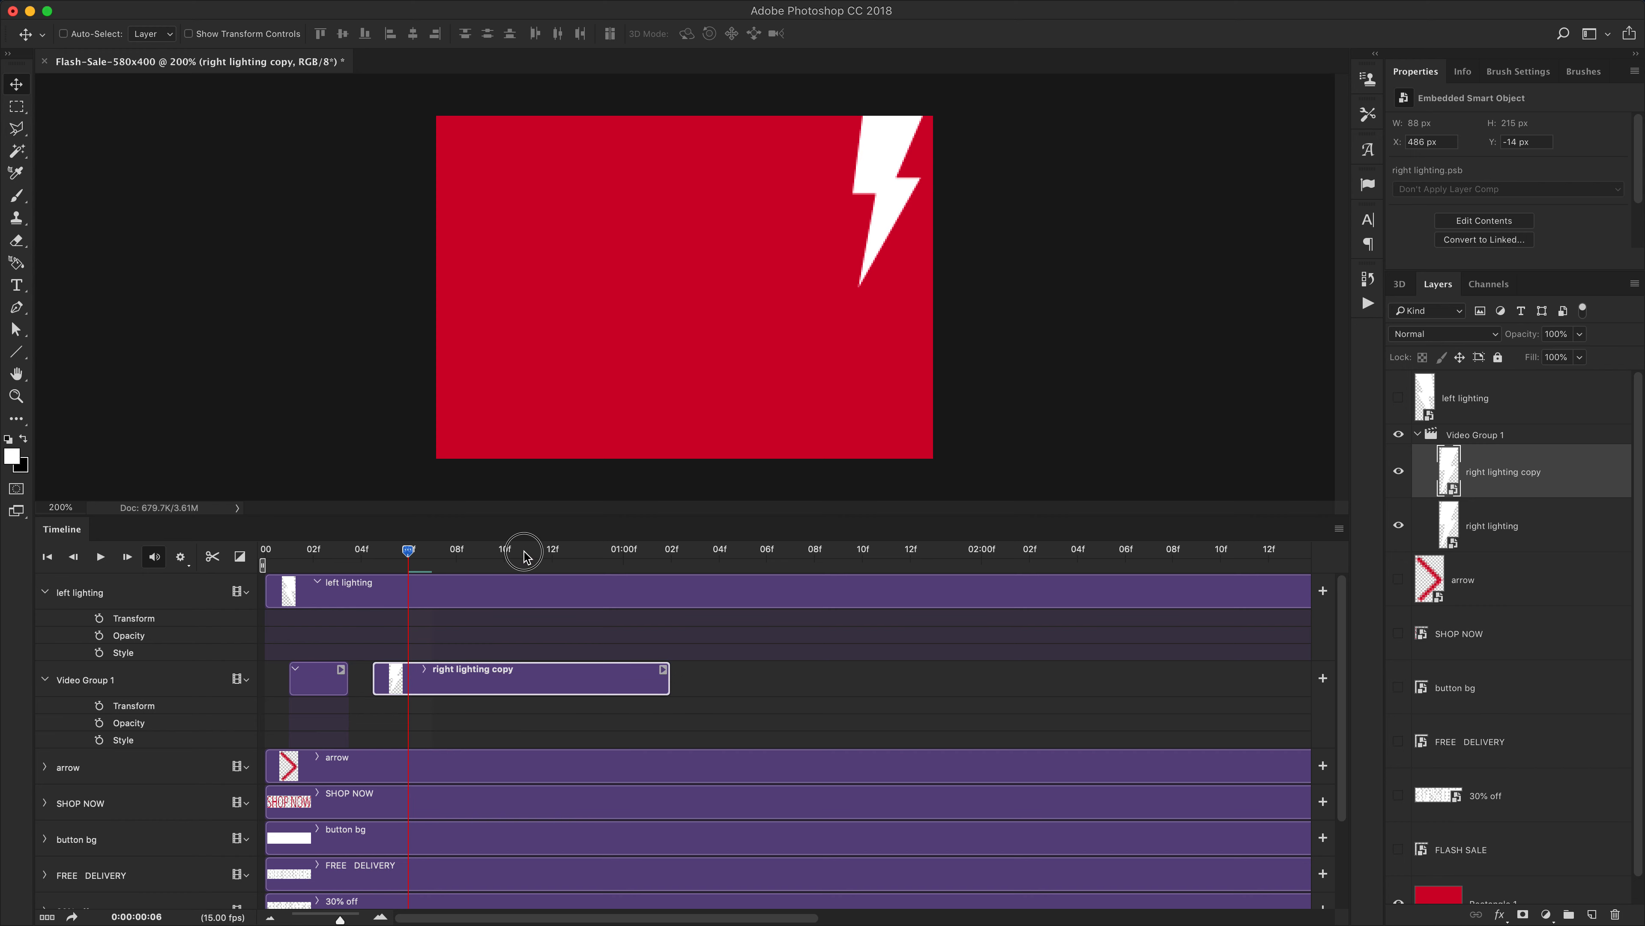
{"action": "left_click", "coordinate": [213, 559]}
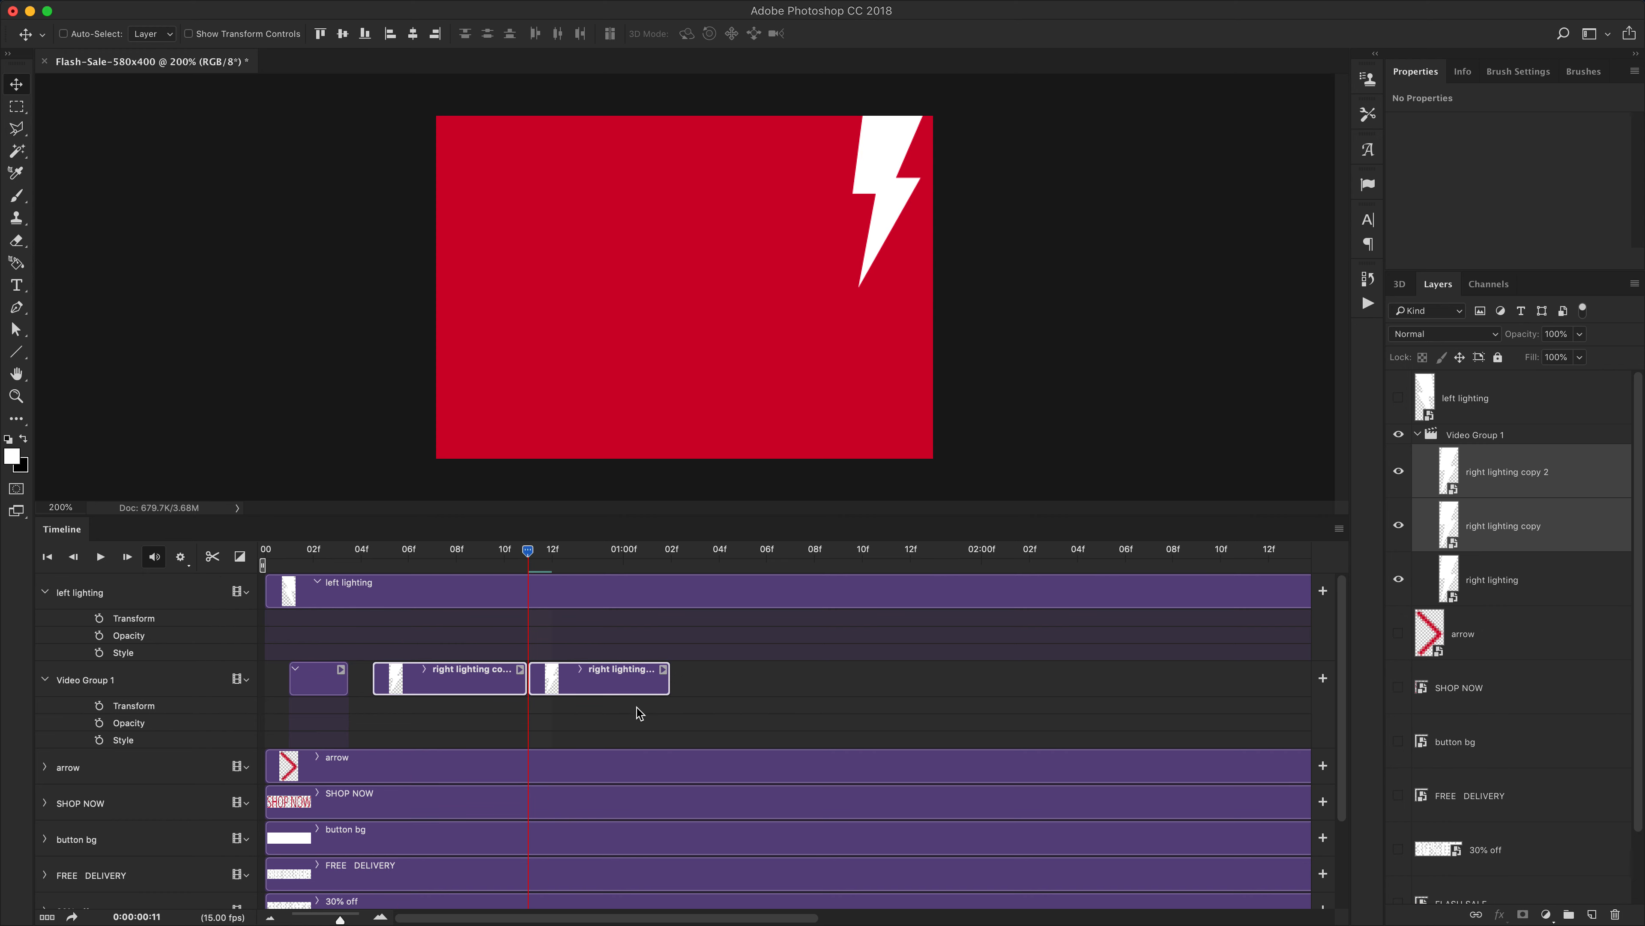
{"action": "left_click_drag", "start_coordinate": [523, 685], "coordinate": [1121, 688]}
{"action": "left_click", "coordinate": [645, 677]}
{"action": "left_click", "coordinate": [501, 682]}
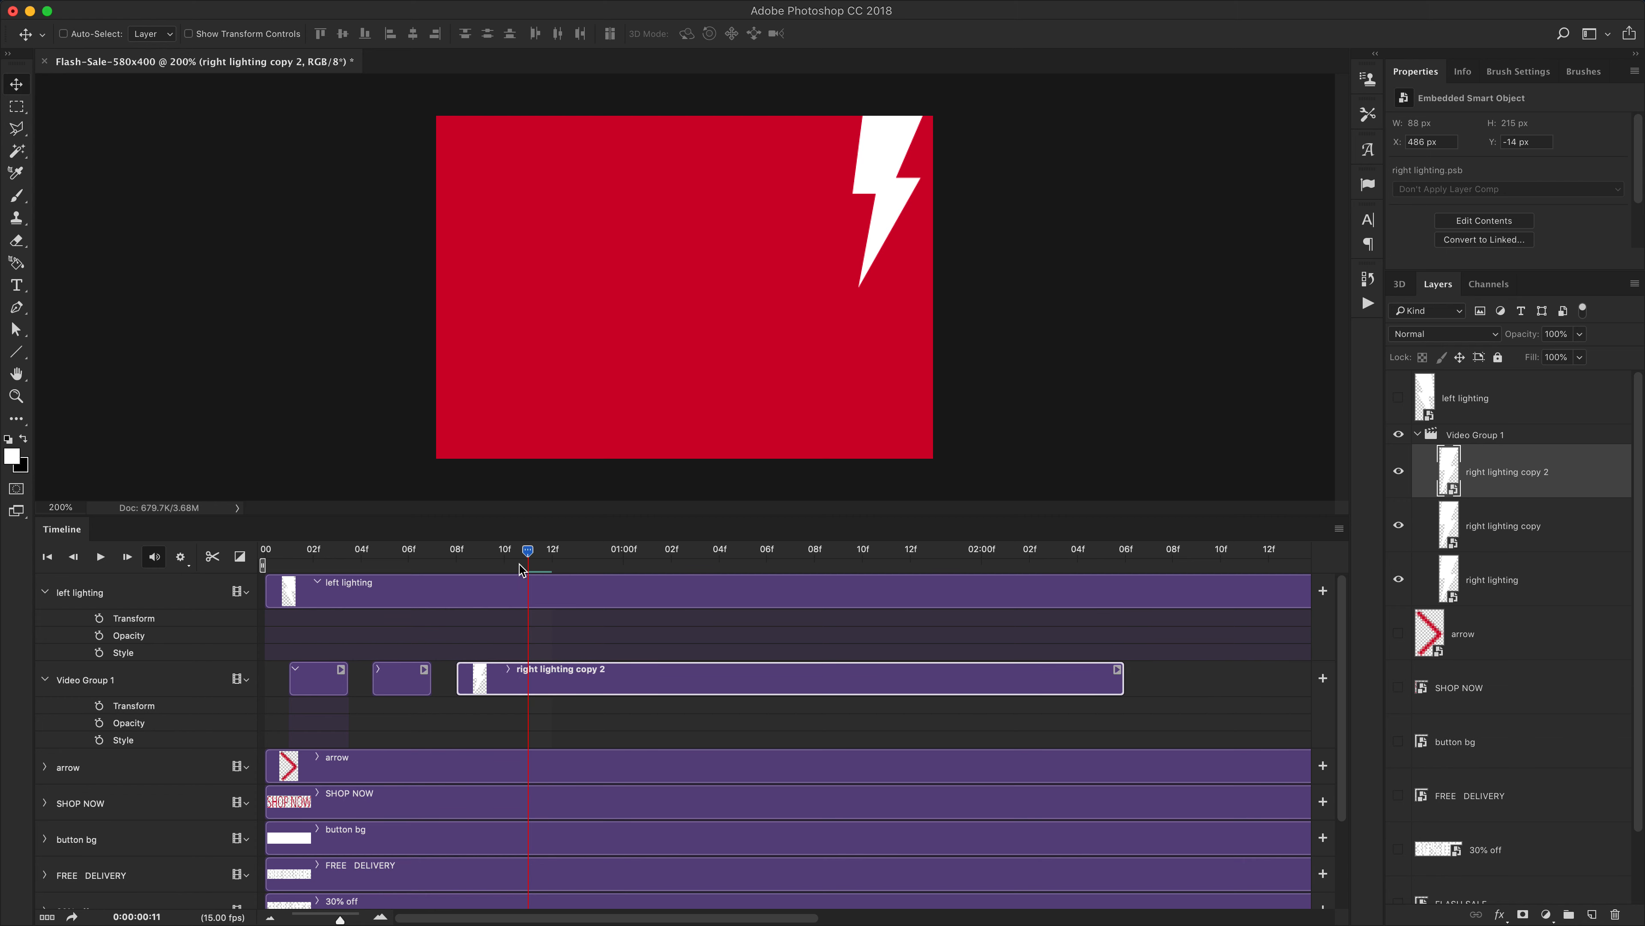
Play the timeline from the start to preview the lightning flashes
{"action": "left_click_drag", "start_coordinate": [471, 557], "coordinate": [249, 570]}
{"action": "left_click", "coordinate": [101, 557]}
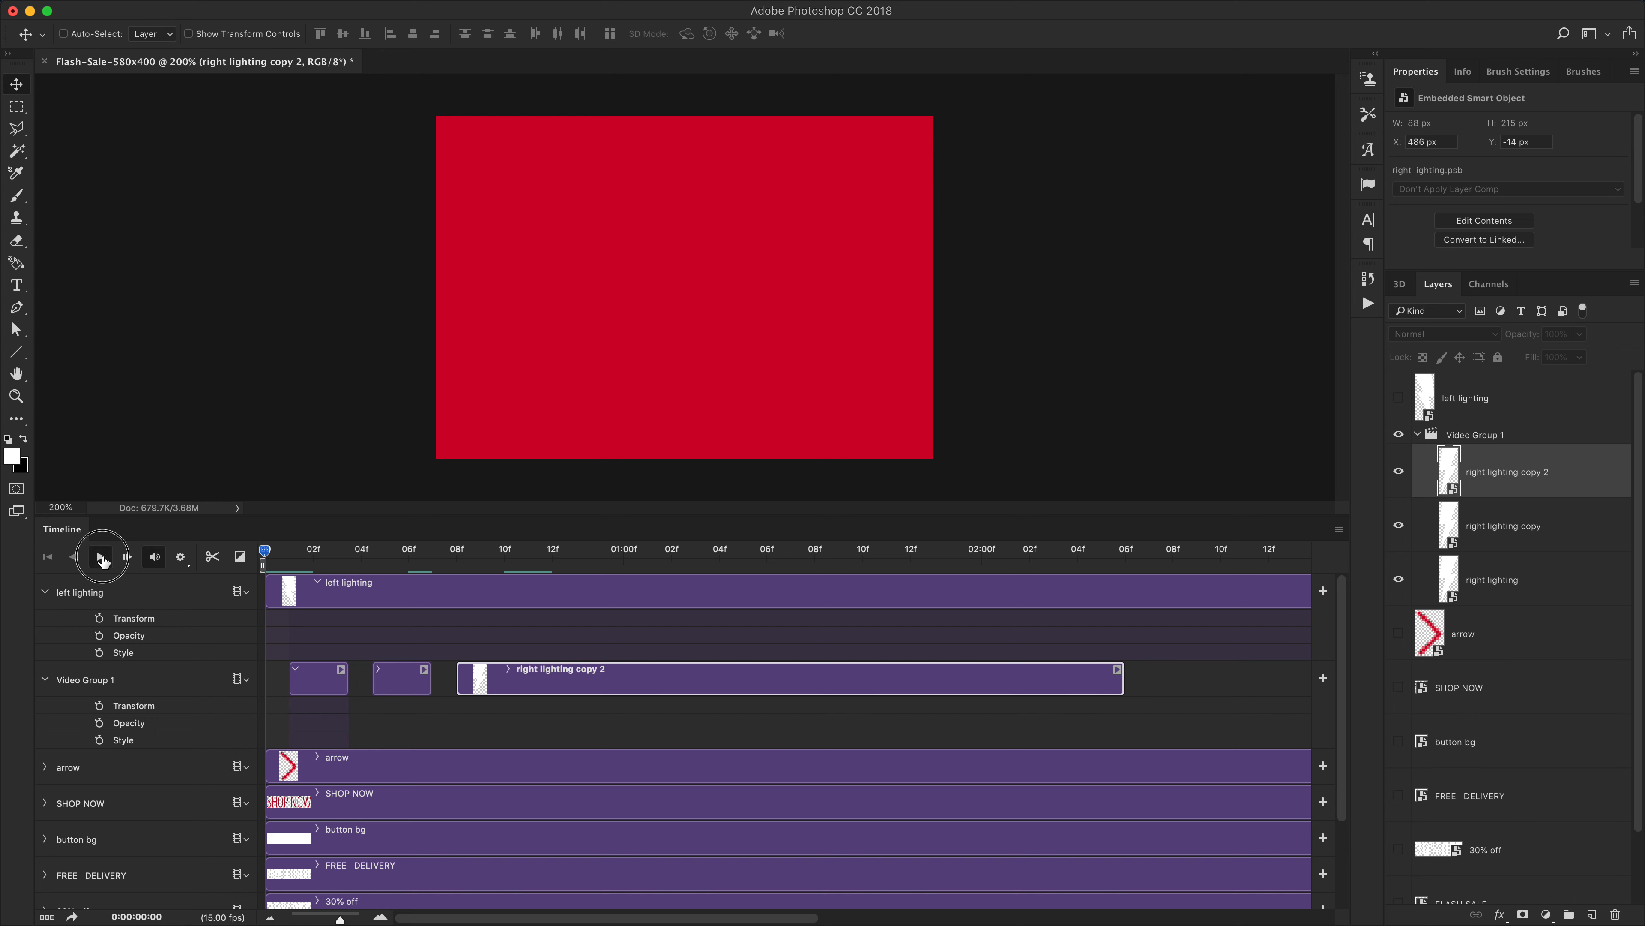
{"action": "left_click", "coordinate": [102, 559]}
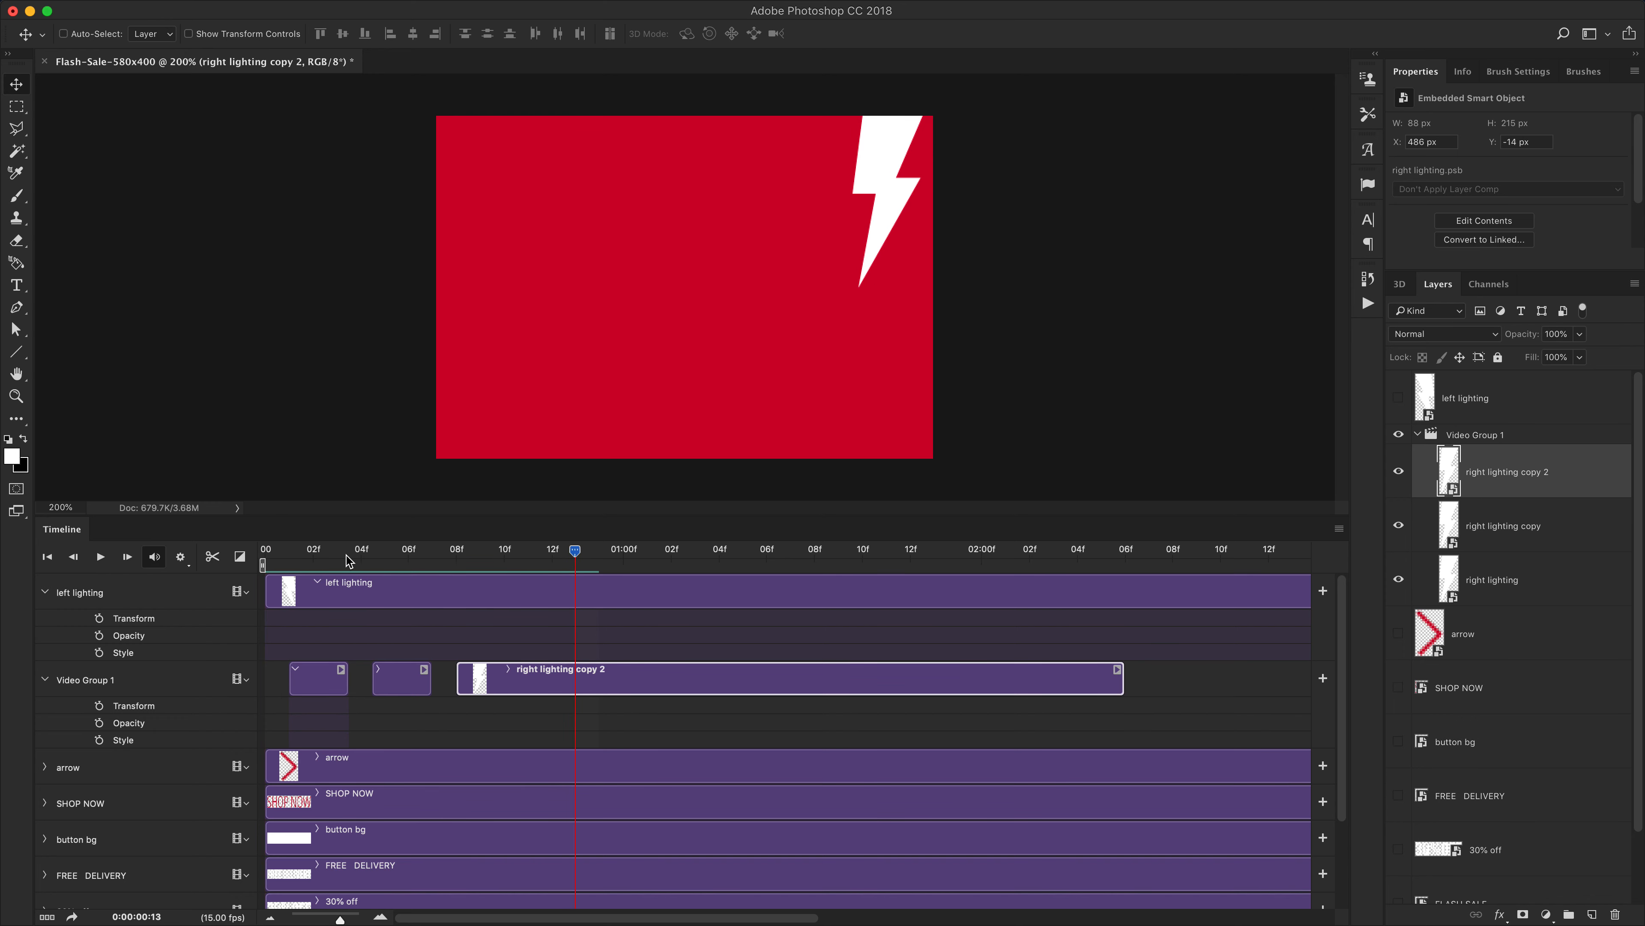
{"action": "left_click", "coordinate": [269, 552]}
{"action": "left_click", "coordinate": [241, 558]}
{"action": "left_click", "coordinate": [305, 552]}
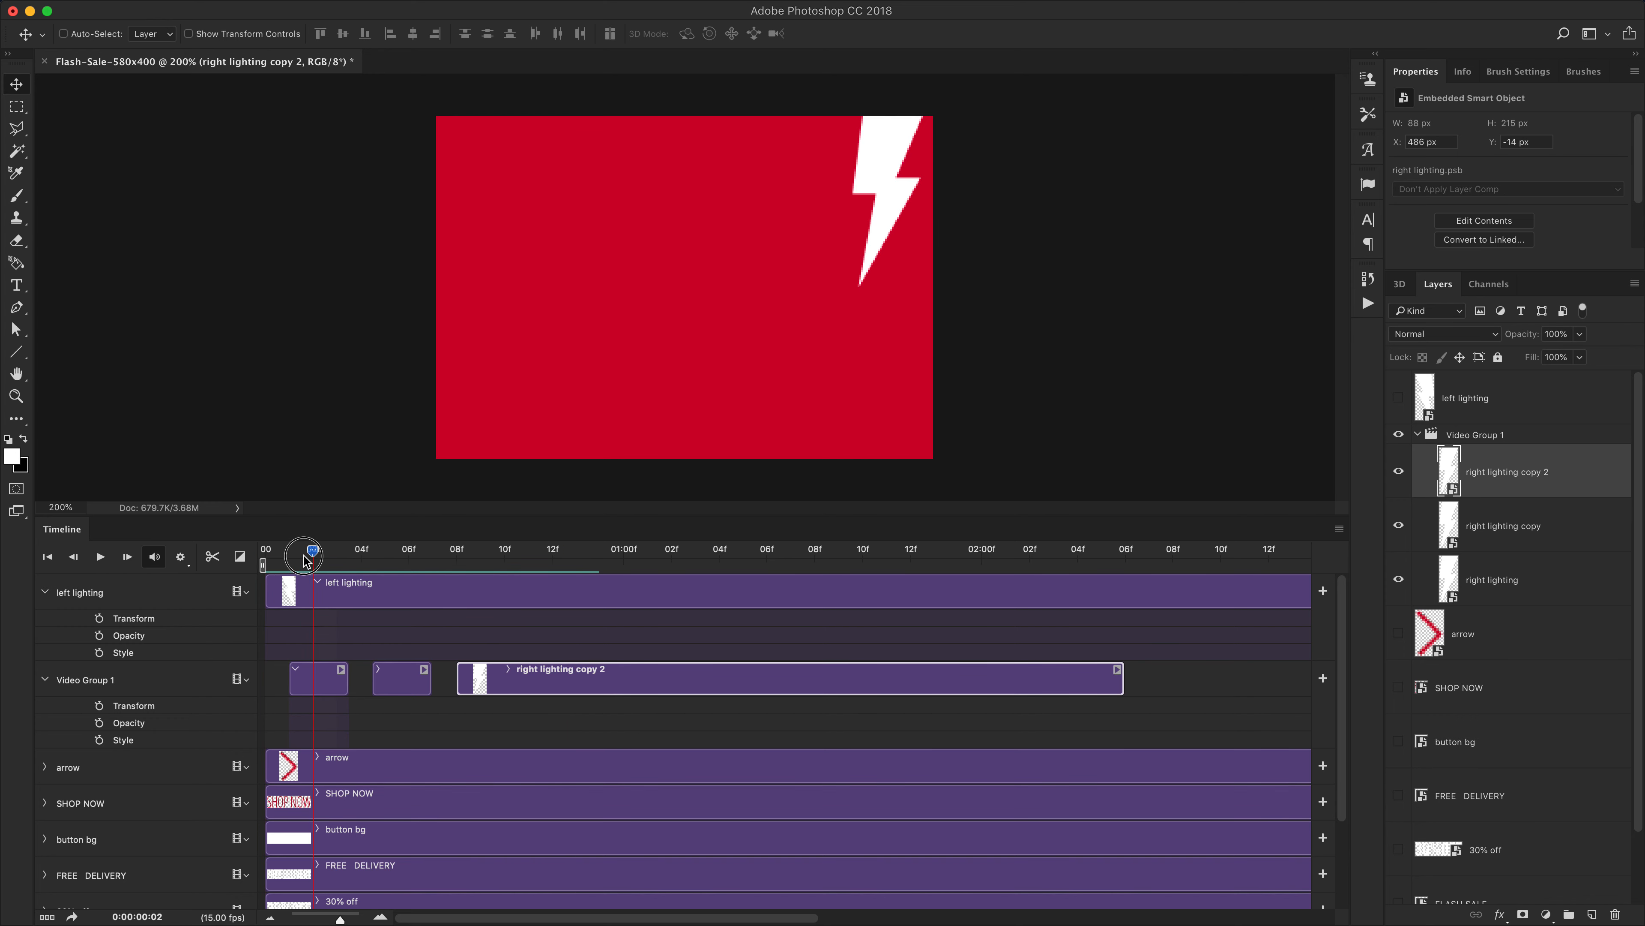
{"action": "left_click", "coordinate": [266, 564]}
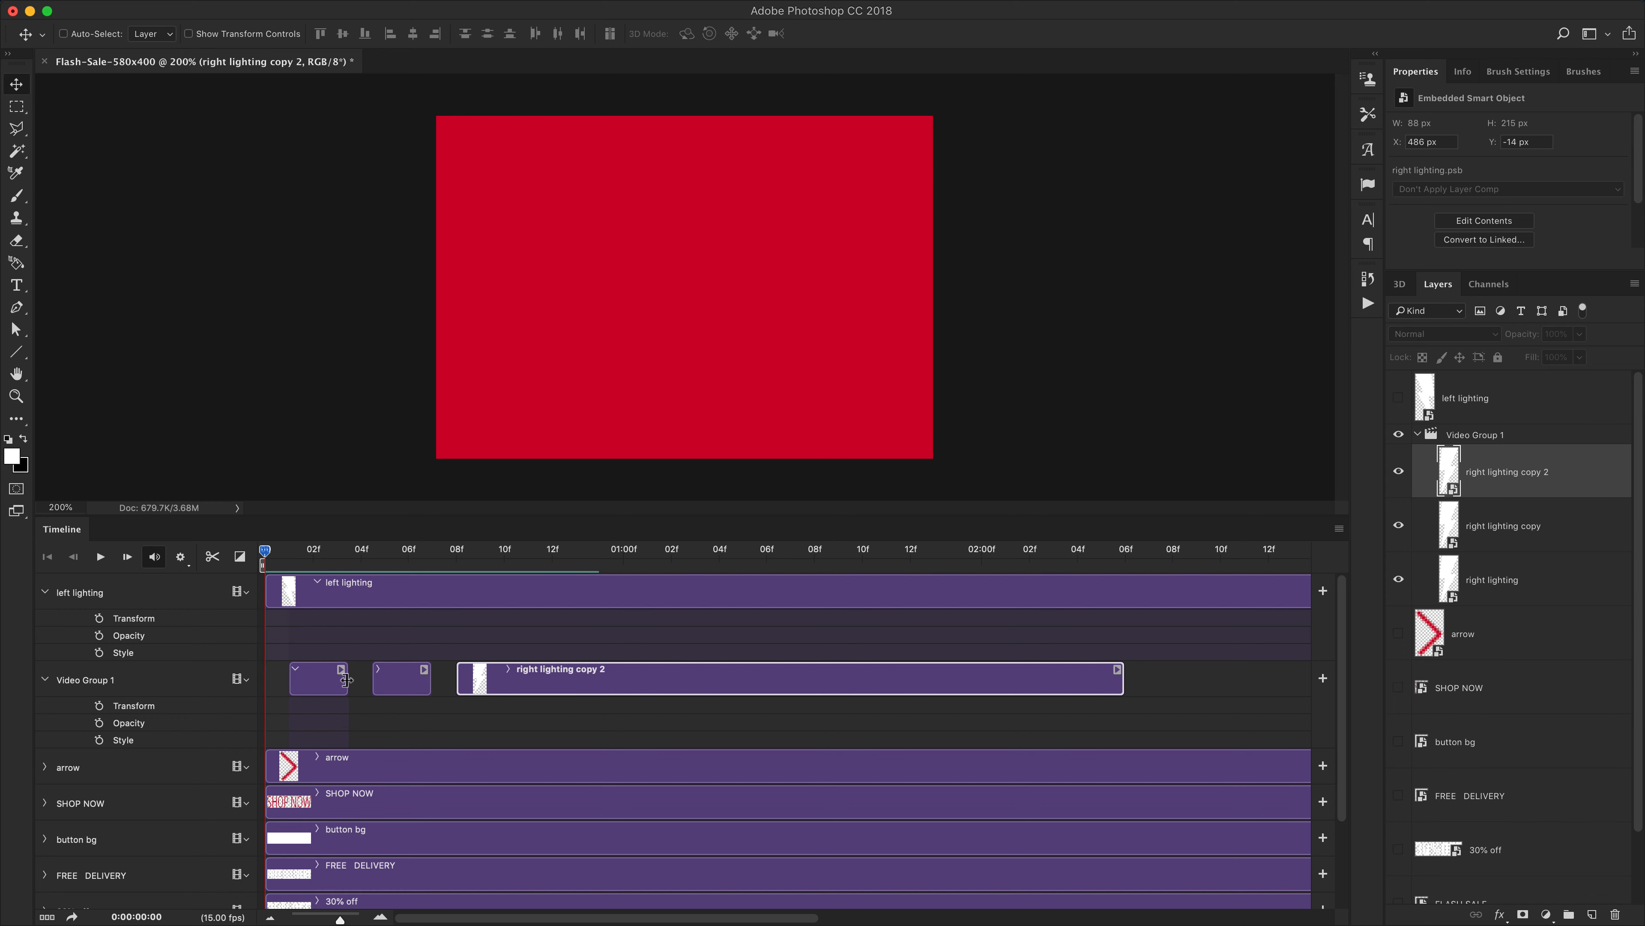
Shorten the first right lighting clip to about one frame and move both copy clips earlier
{"action": "left_click_drag", "start_coordinate": [347, 679], "coordinate": [324, 681]}
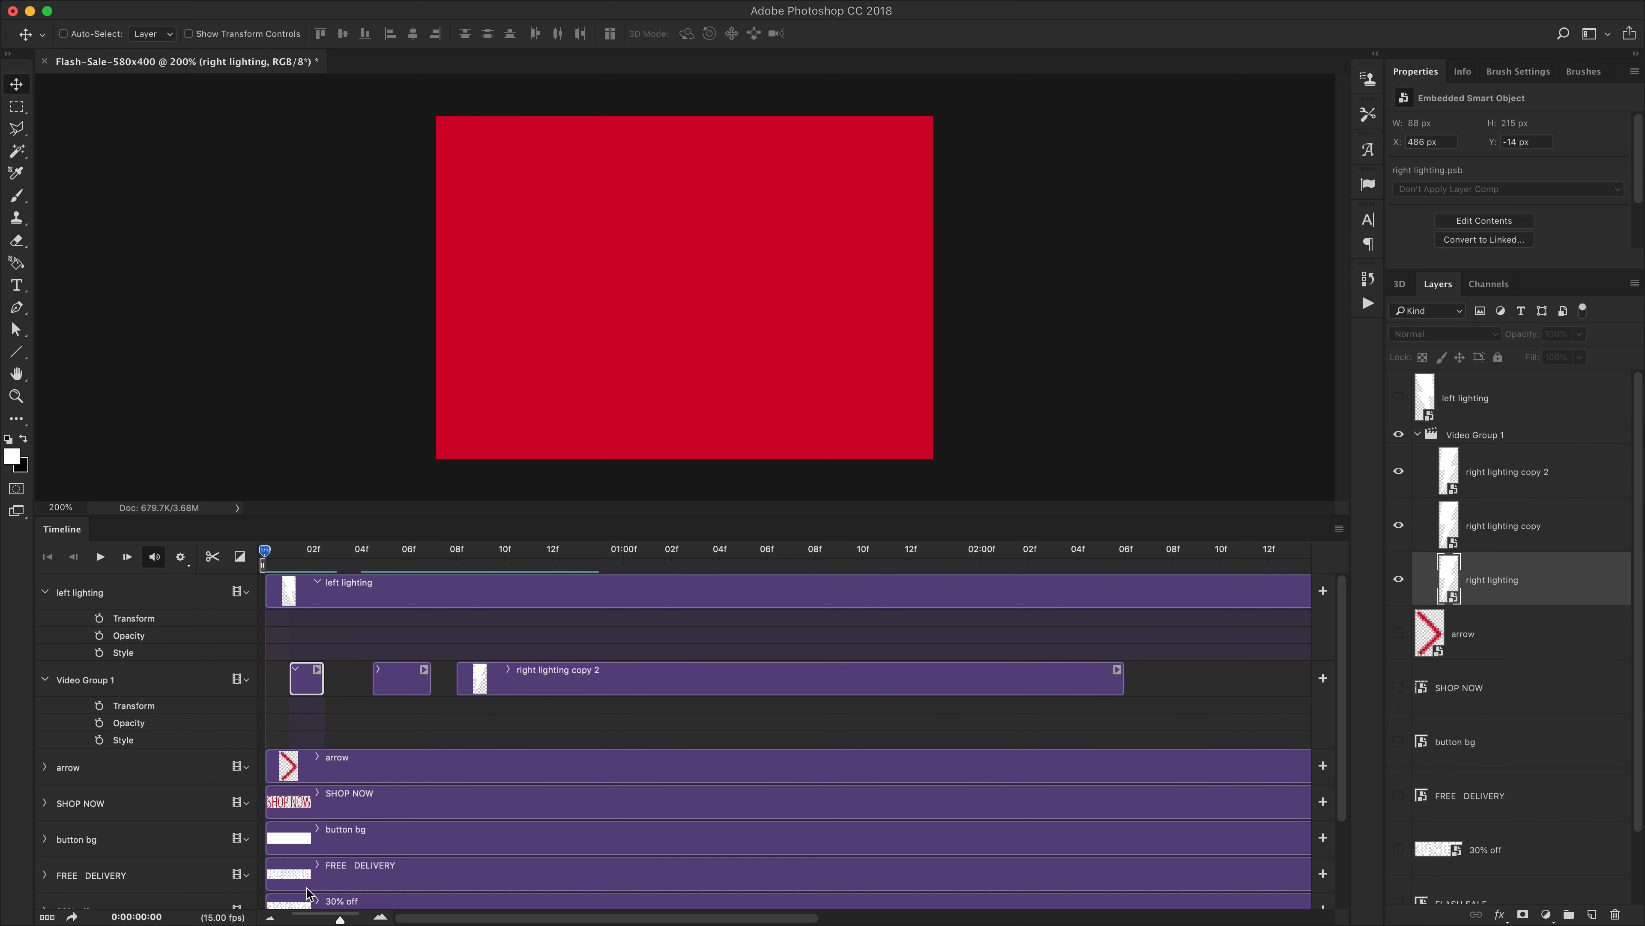
{"action": "left_click", "coordinate": [380, 917]}
{"action": "left_click", "coordinate": [383, 917]}
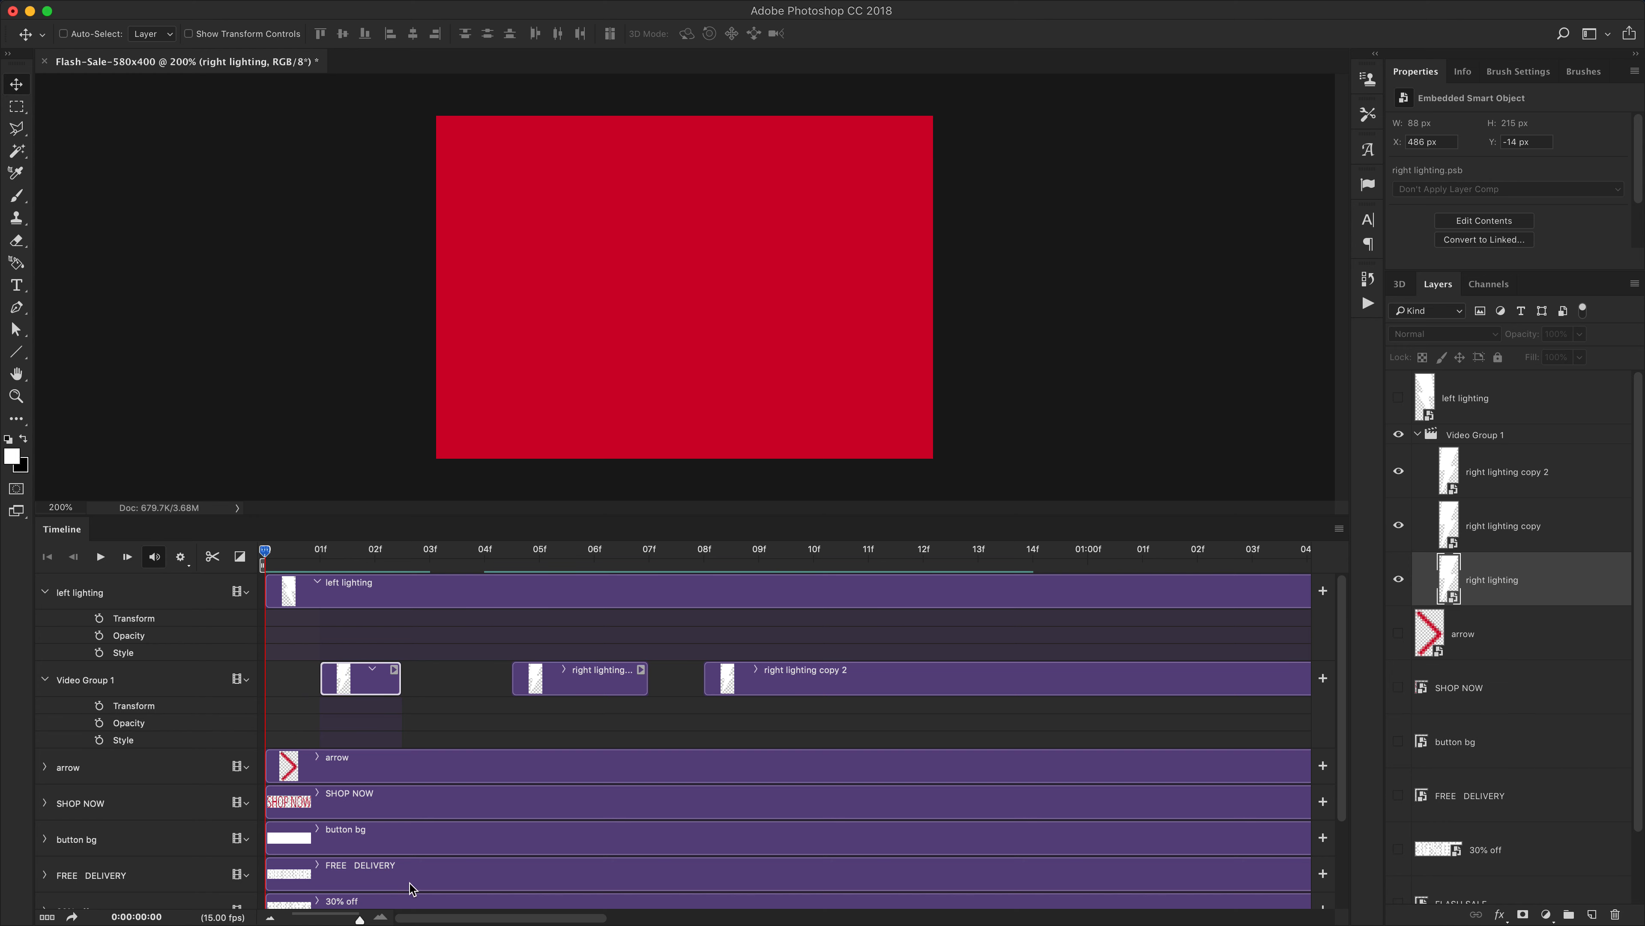
{"action": "mouse_move", "coordinate": [397, 680]}
{"action": "left_mouse_down"}
{"action": "mouse_move", "coordinate": [360, 678]}
{"action": "mouse_move", "coordinate": [374, 681]}
{"action": "left_mouse_up"}
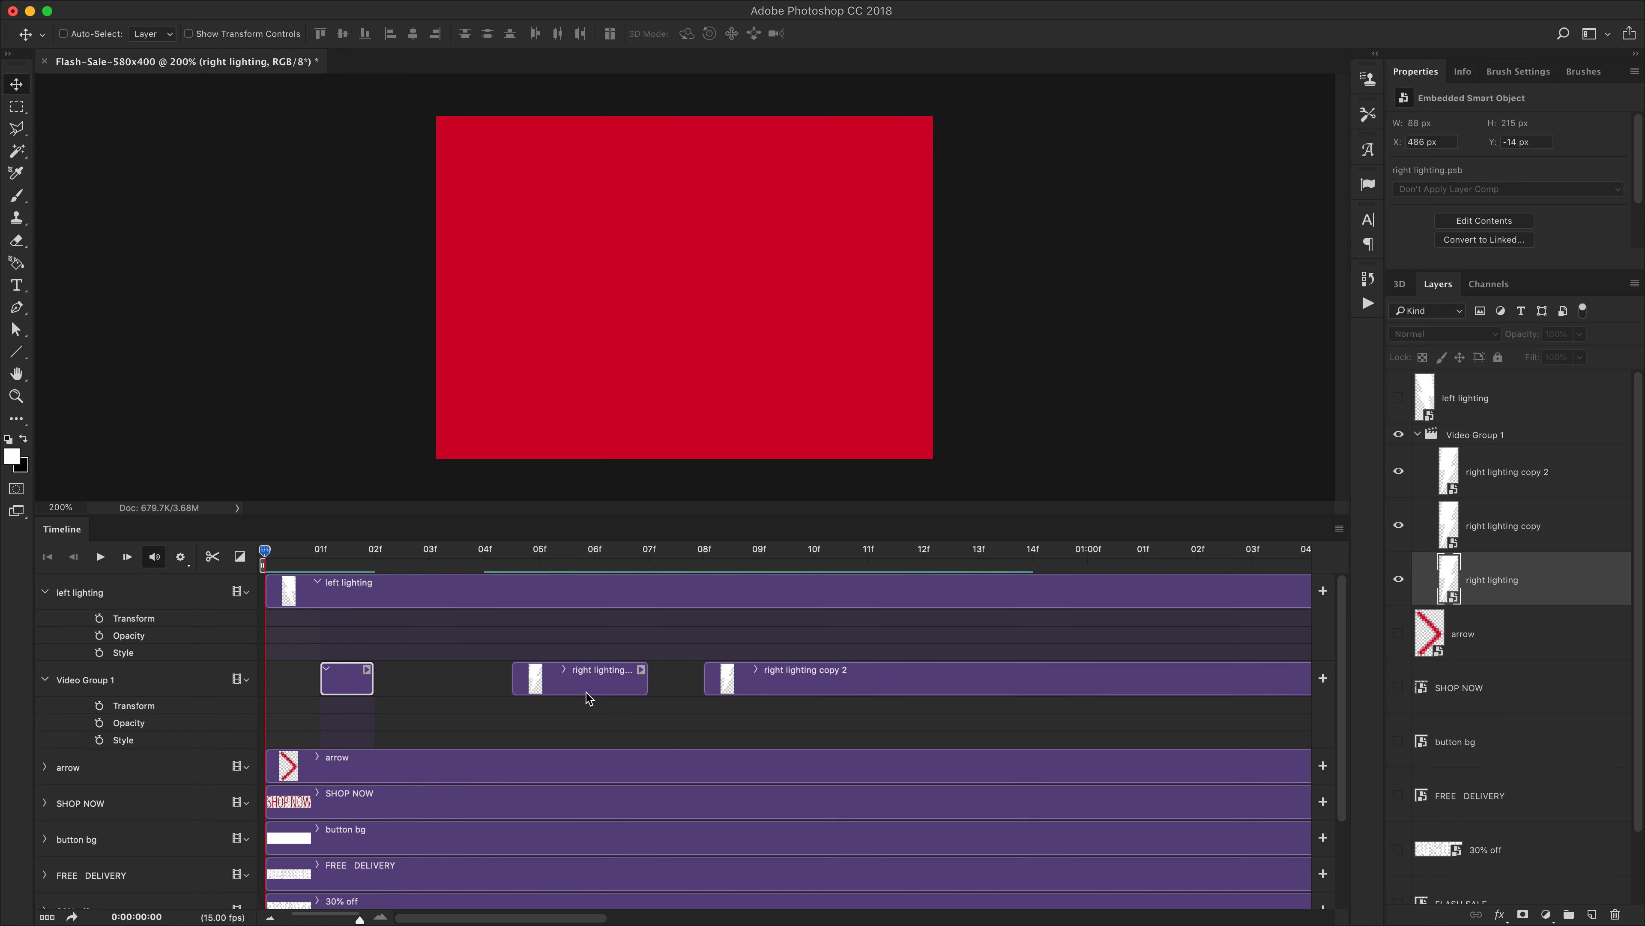
{"action": "left_click_drag", "start_coordinate": [551, 681], "coordinate": [455, 683]}
{"action": "left_click_drag", "start_coordinate": [774, 675], "coordinate": [555, 675]}
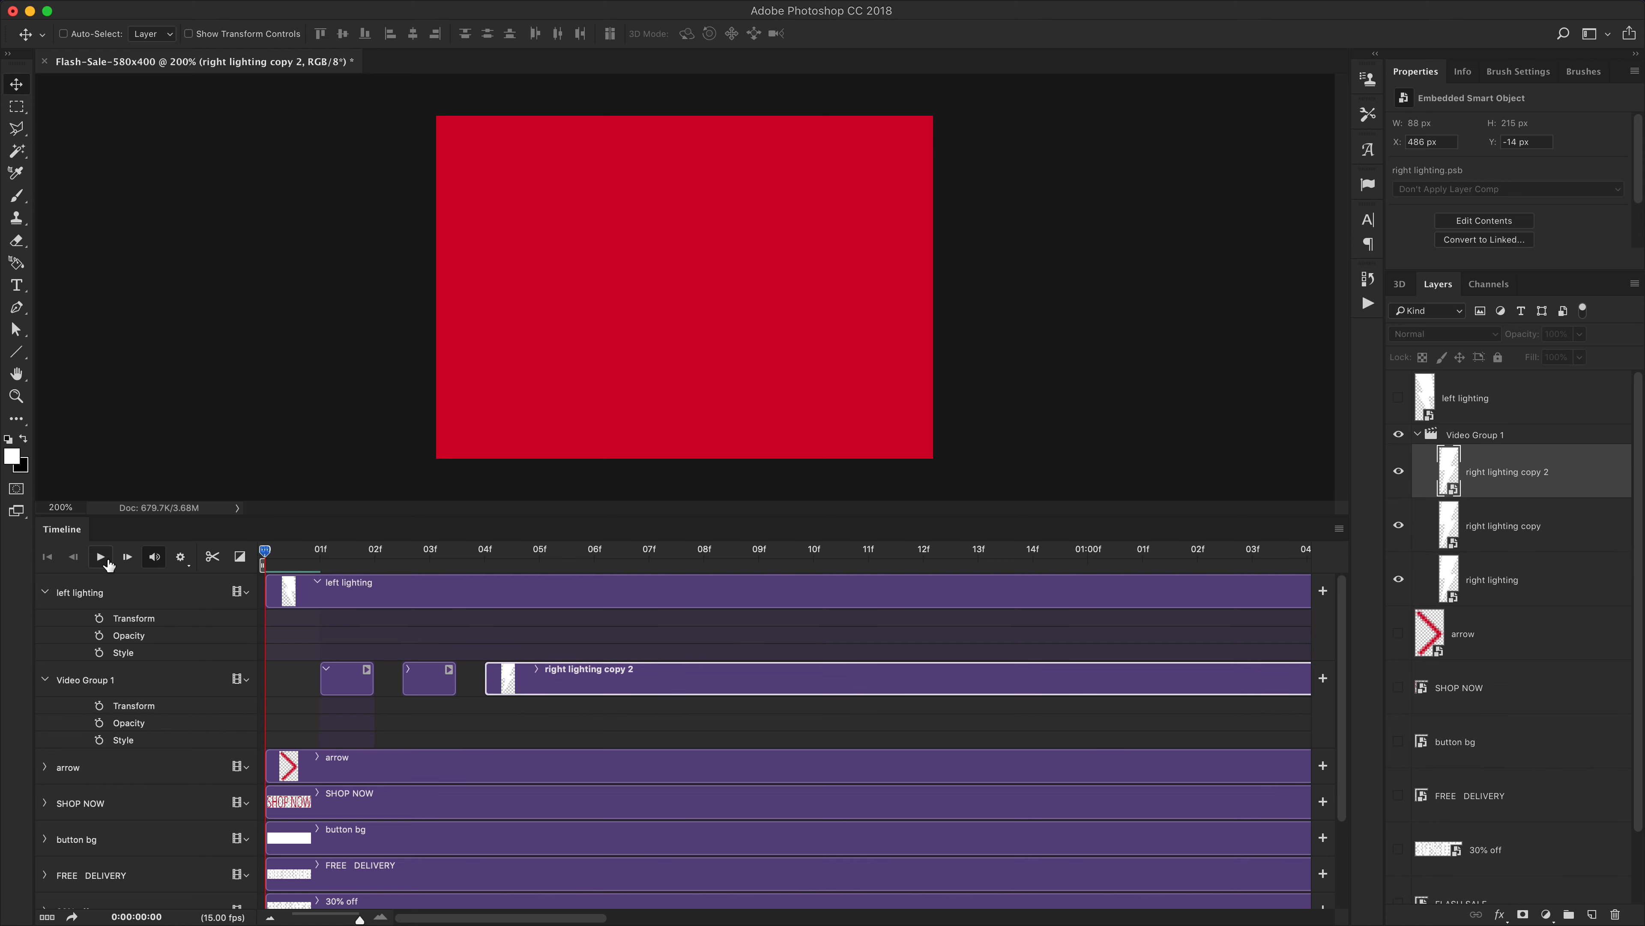
Reposition the copy clip to start near frame 4 and the copy 2 clip near frame 6
{"action": "left_click", "coordinate": [106, 561]}
{"action": "left_click", "coordinate": [105, 560]}
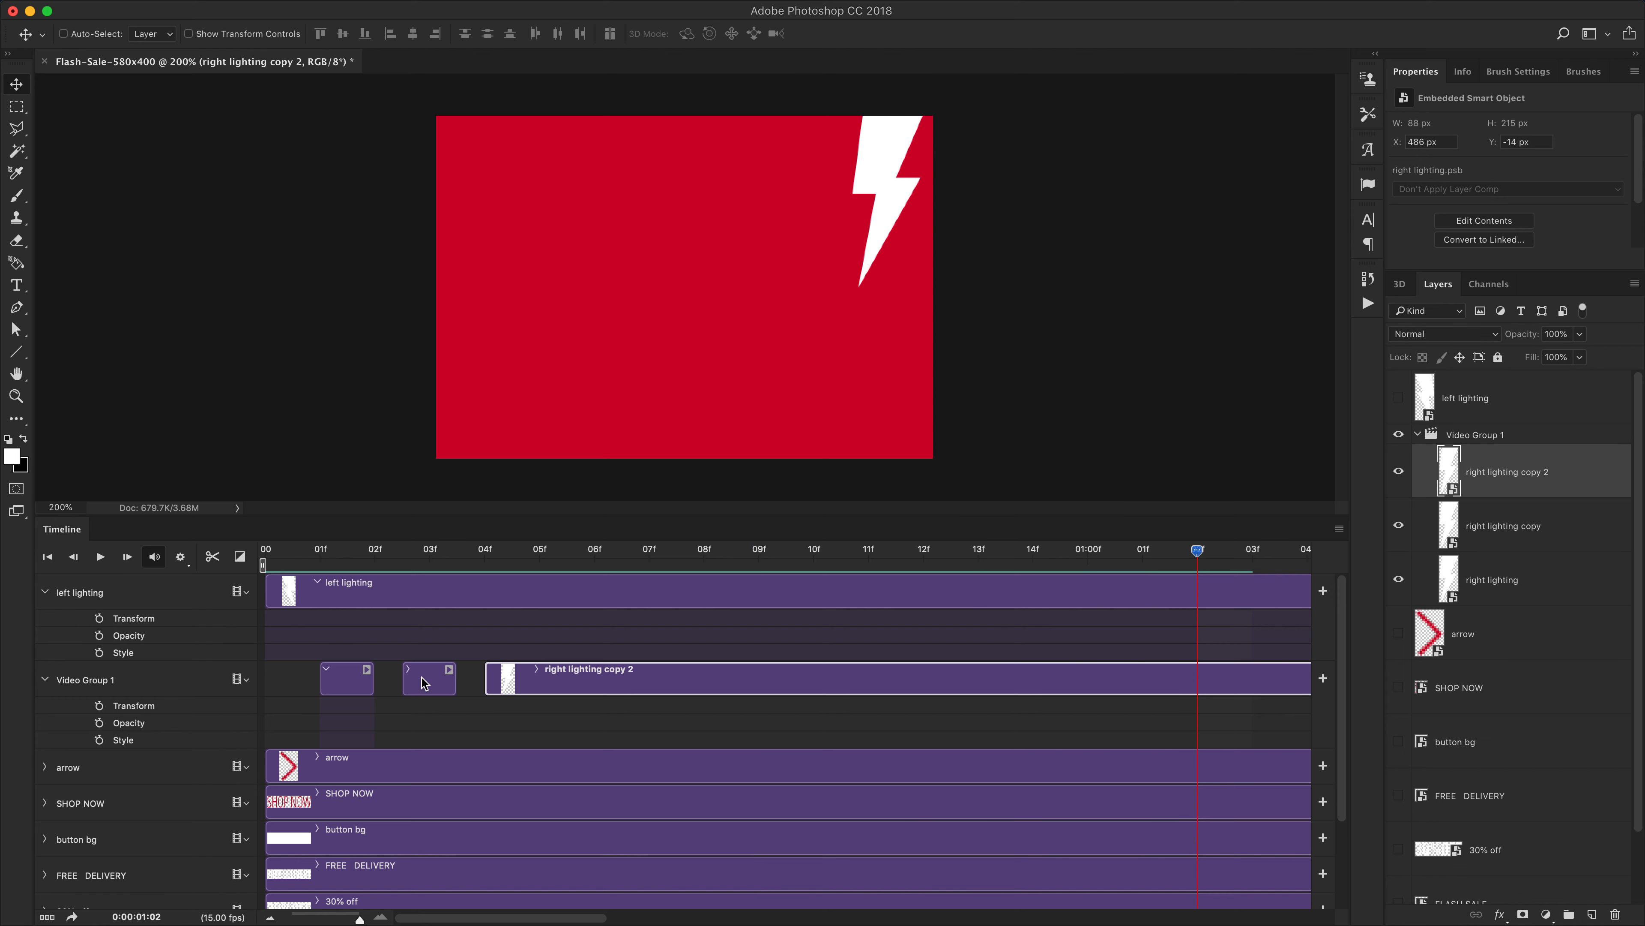
{"action": "left_click_drag", "start_coordinate": [550, 683], "coordinate": [606, 684]}
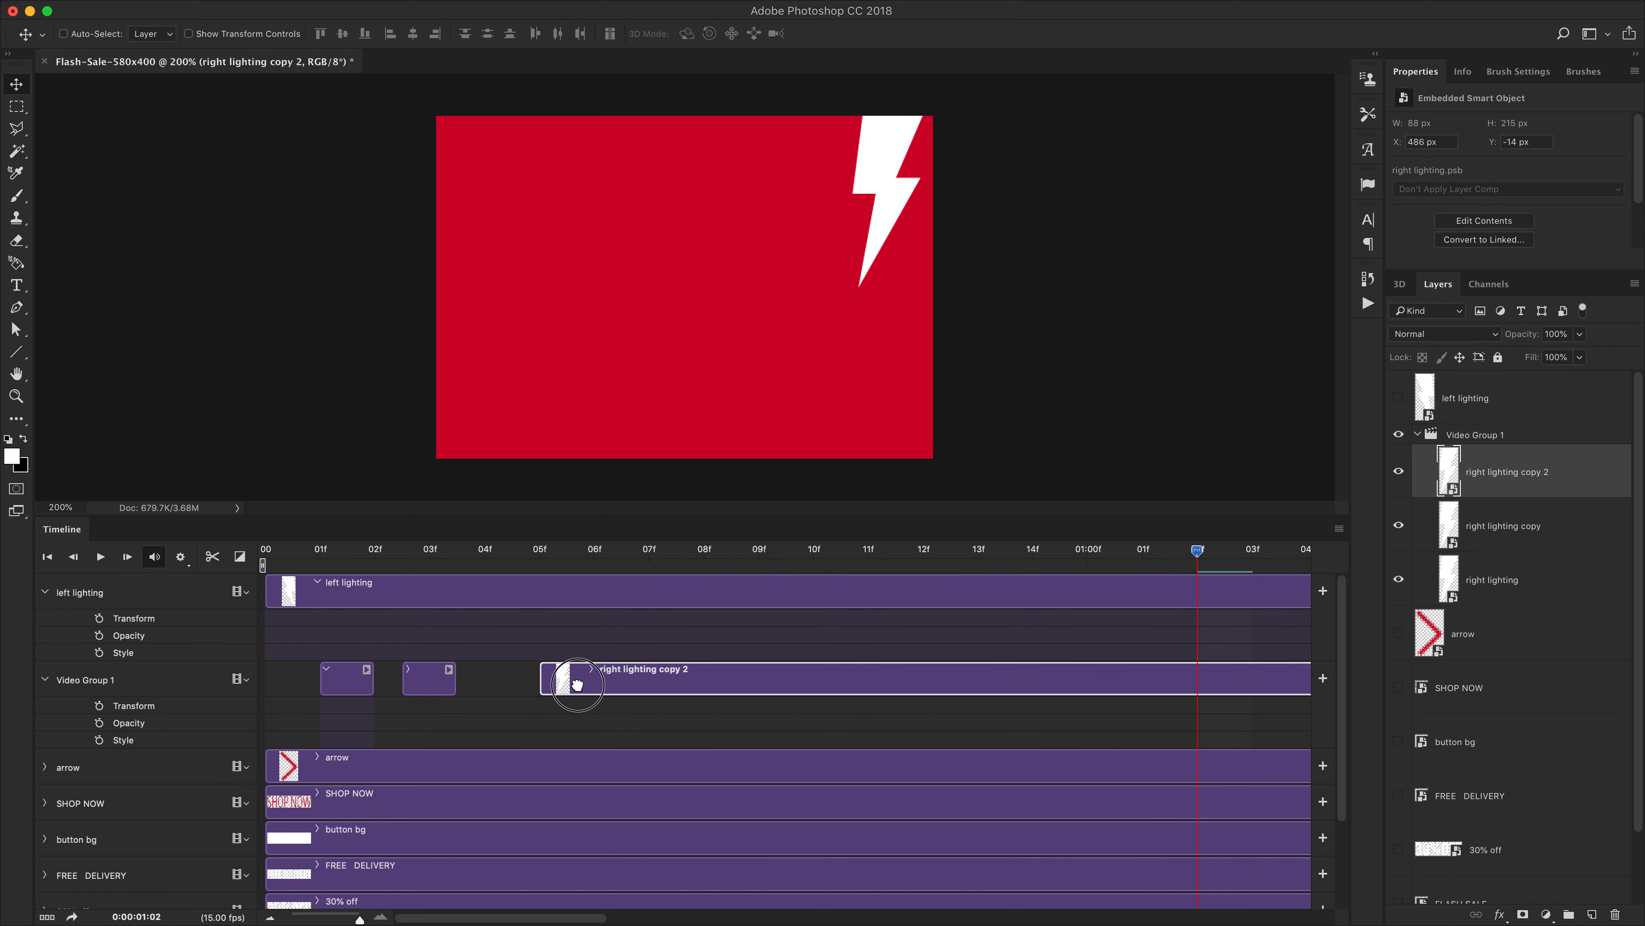
{"action": "left_click", "coordinate": [452, 689]}
{"action": "left_click_drag", "start_coordinate": [428, 681], "coordinate": [482, 680]}
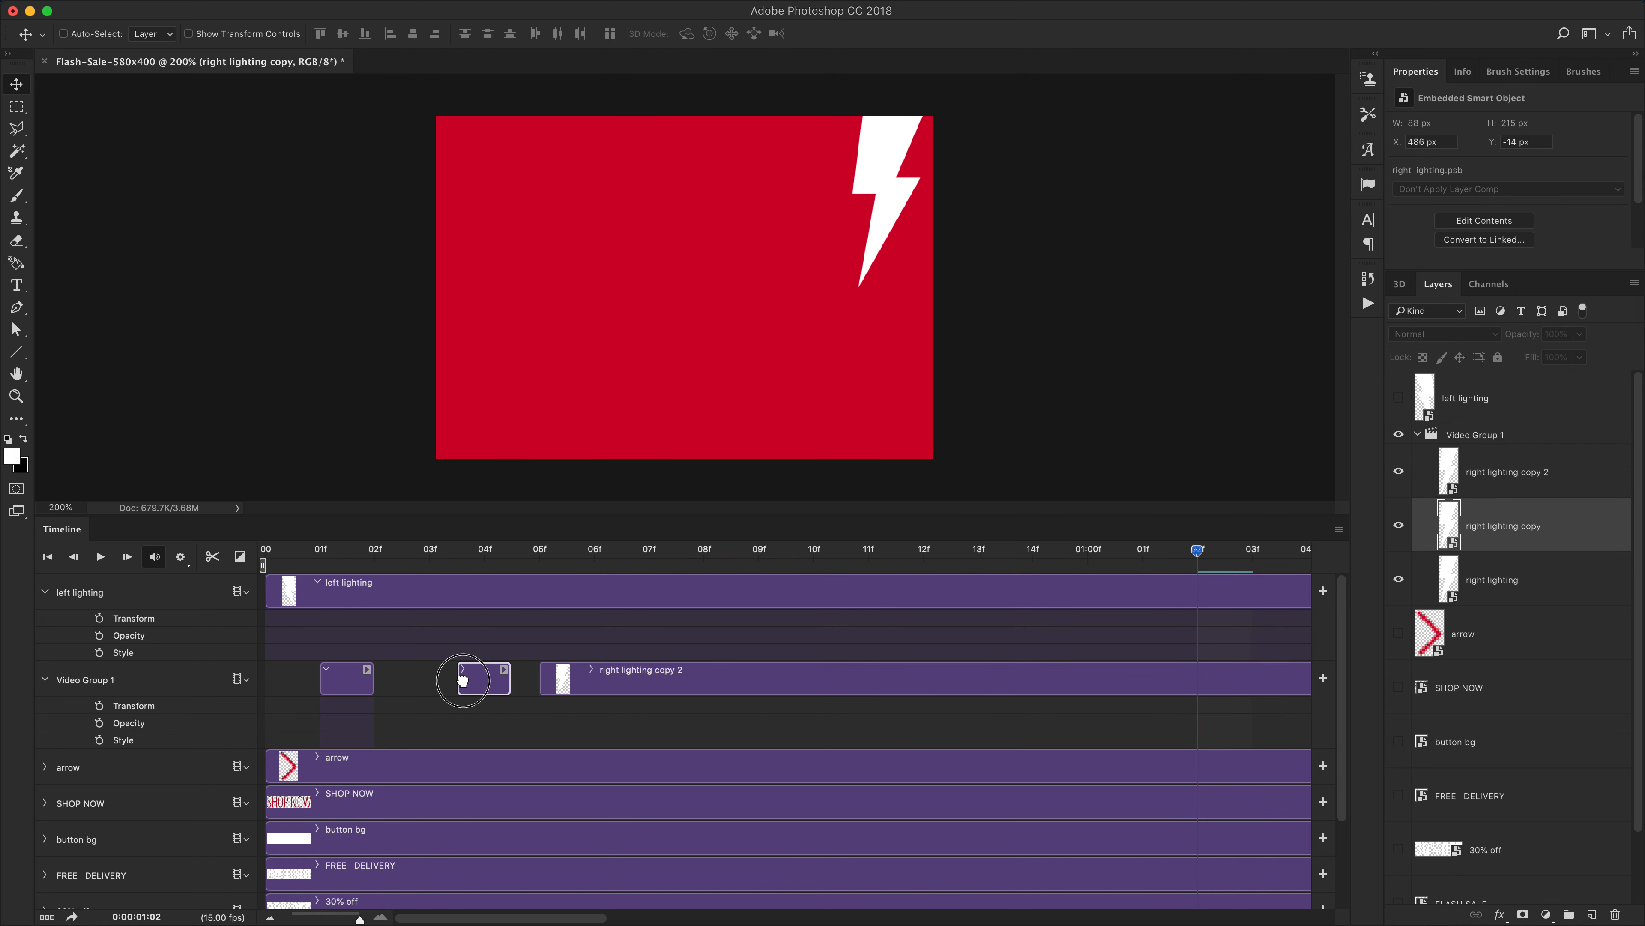
{"action": "left_click", "coordinate": [594, 679]}
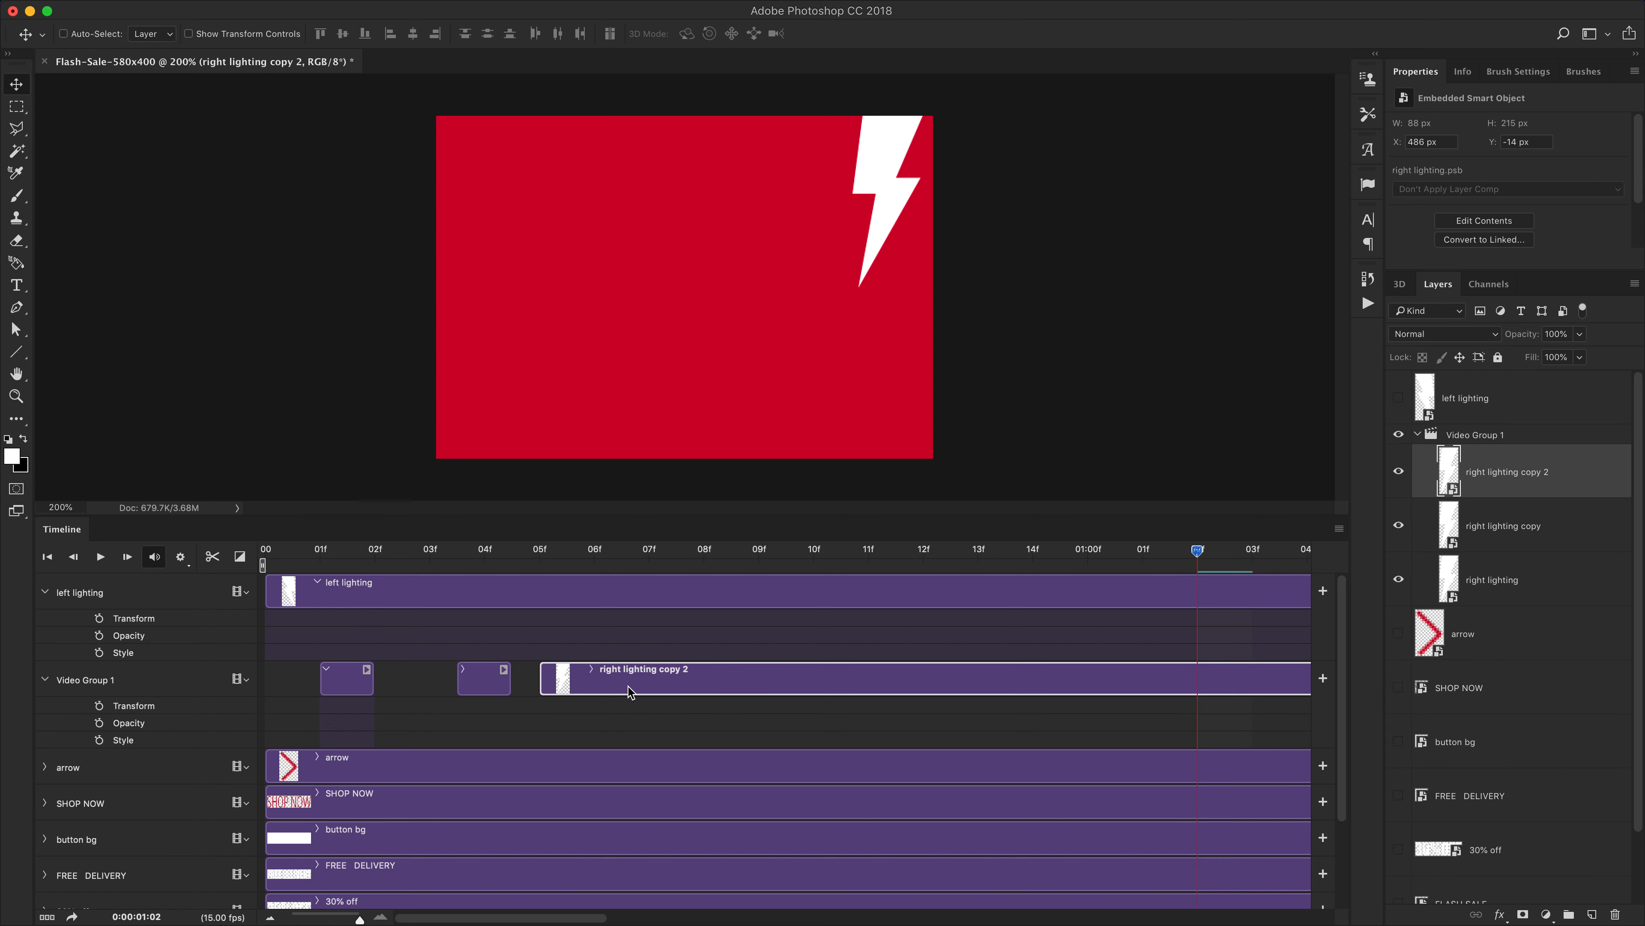
{"action": "left_click_drag", "start_coordinate": [628, 687], "coordinate": [698, 678]}
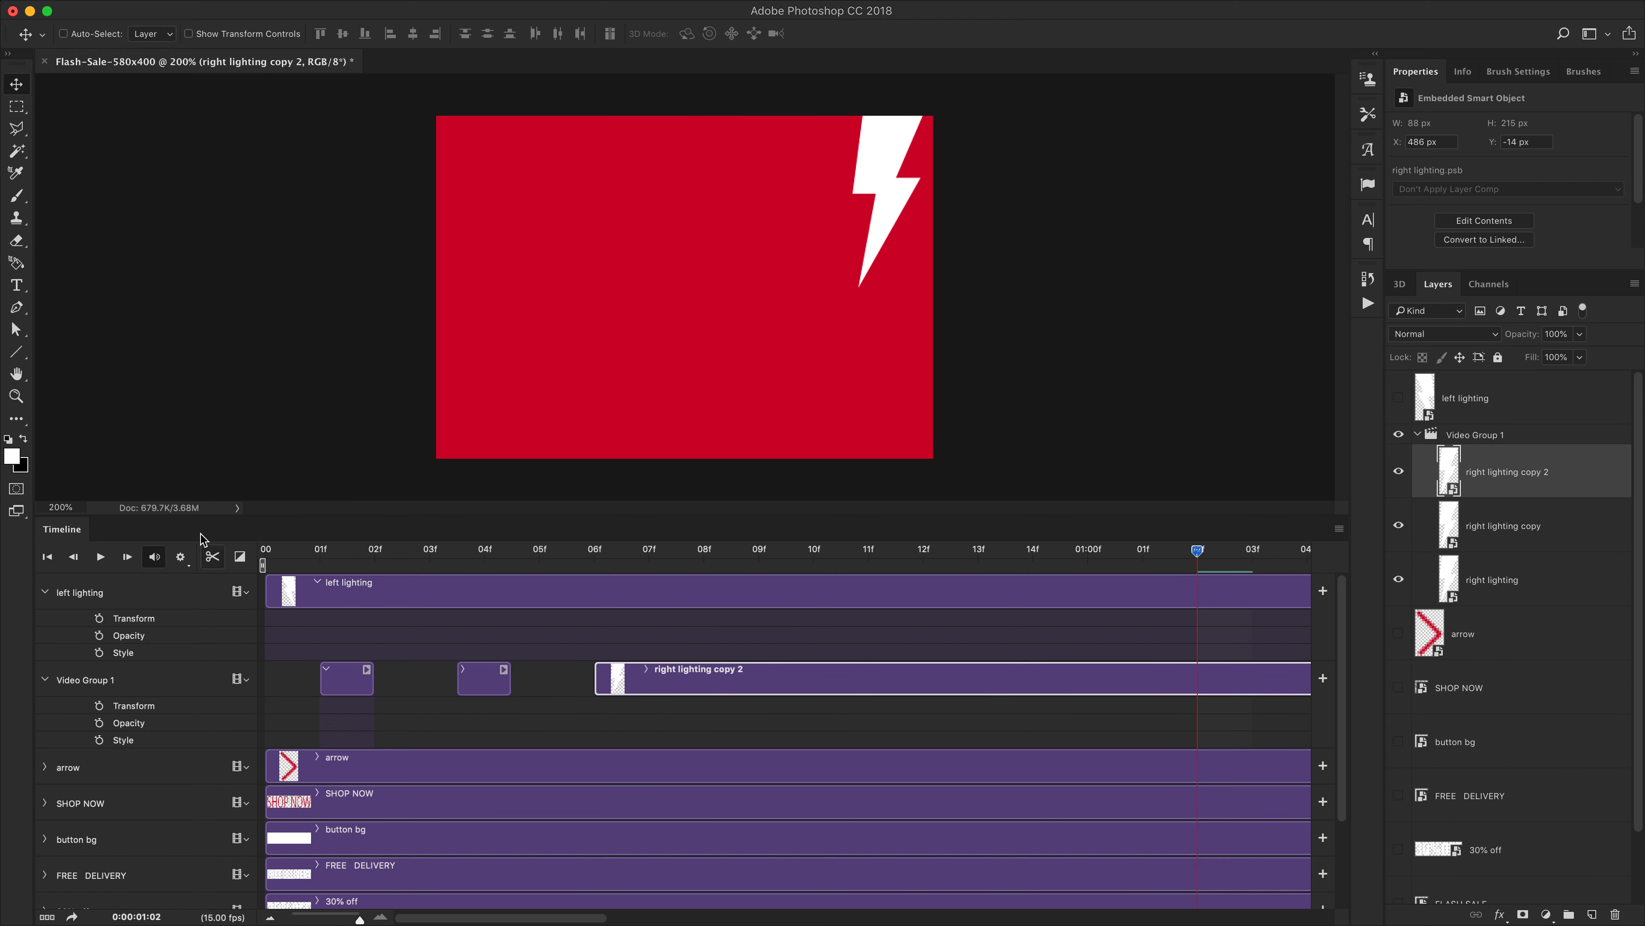
Replay the animation from the first frame to check the flash timing
{"action": "left_click", "coordinate": [319, 558]}
{"action": "left_click_drag", "start_coordinate": [316, 551], "coordinate": [199, 549]}
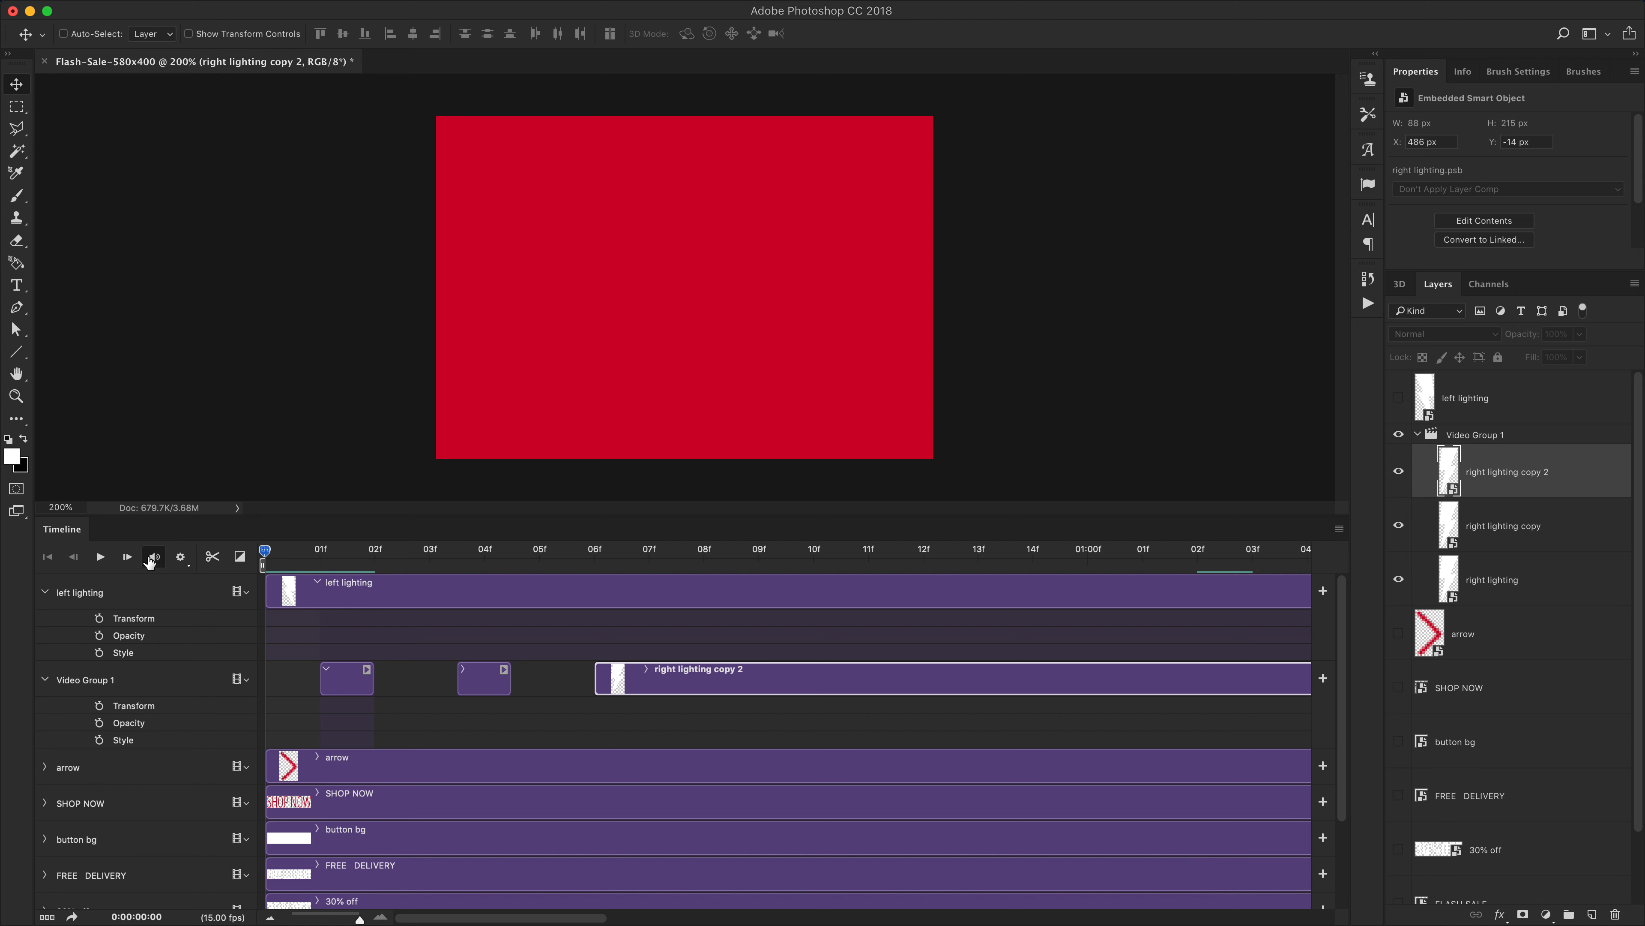
{"action": "left_click", "coordinate": [99, 557]}
{"action": "left_click", "coordinate": [99, 557]}
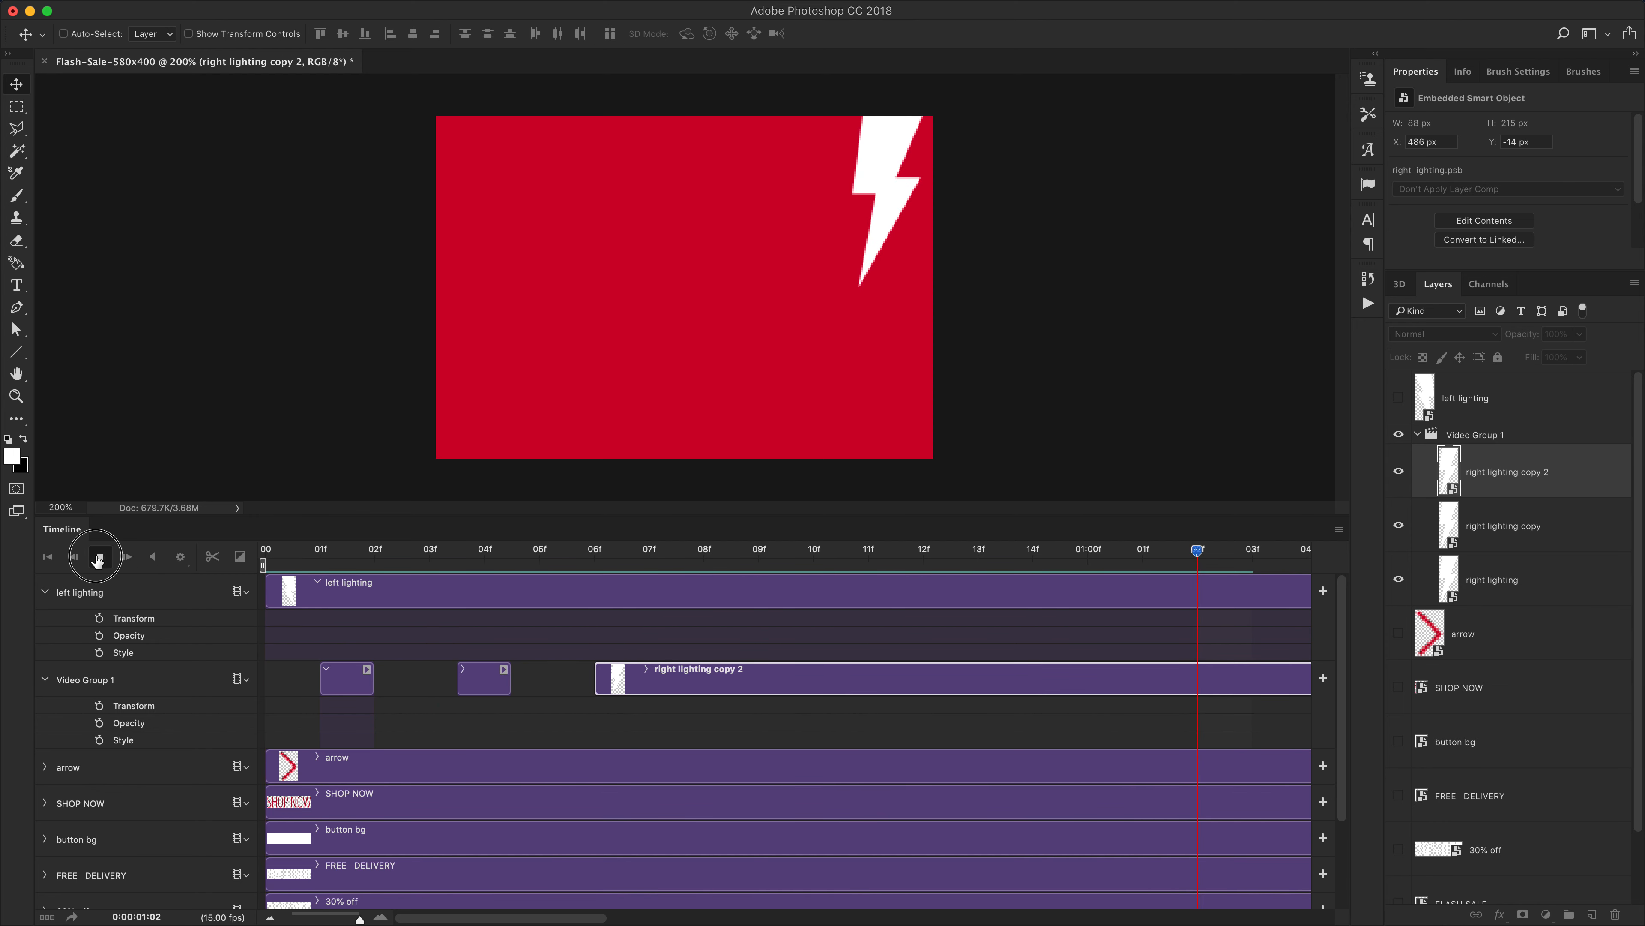
{"action": "left_click", "coordinate": [319, 557]}
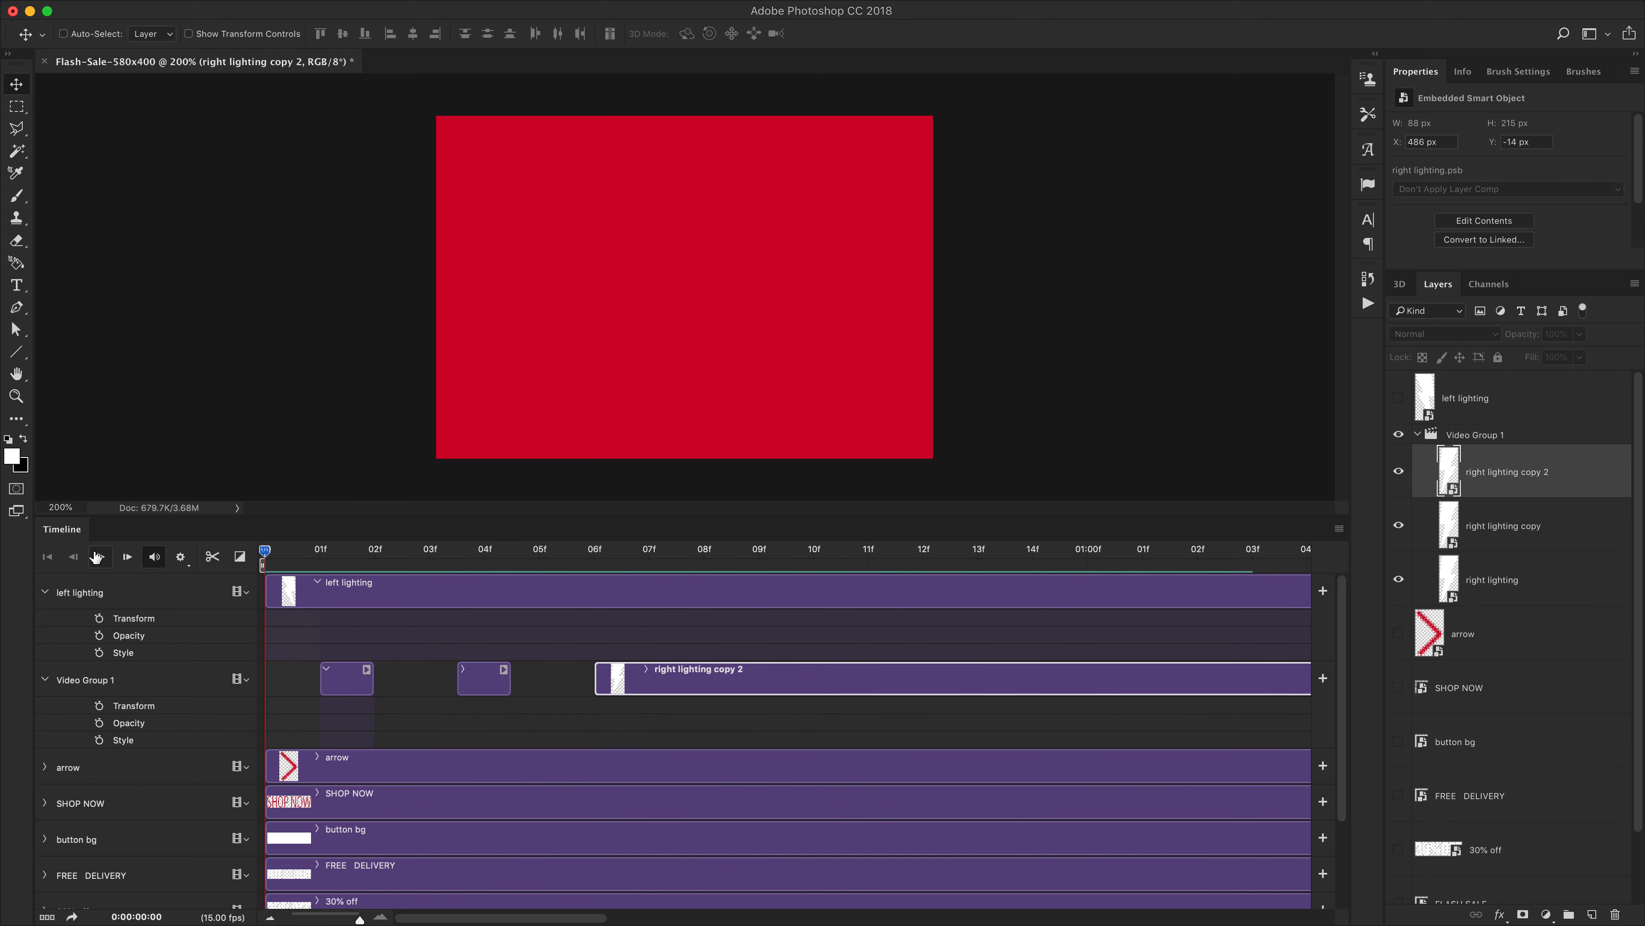
{"action": "left_click", "coordinate": [99, 556]}
{"action": "left_click", "coordinate": [98, 558]}
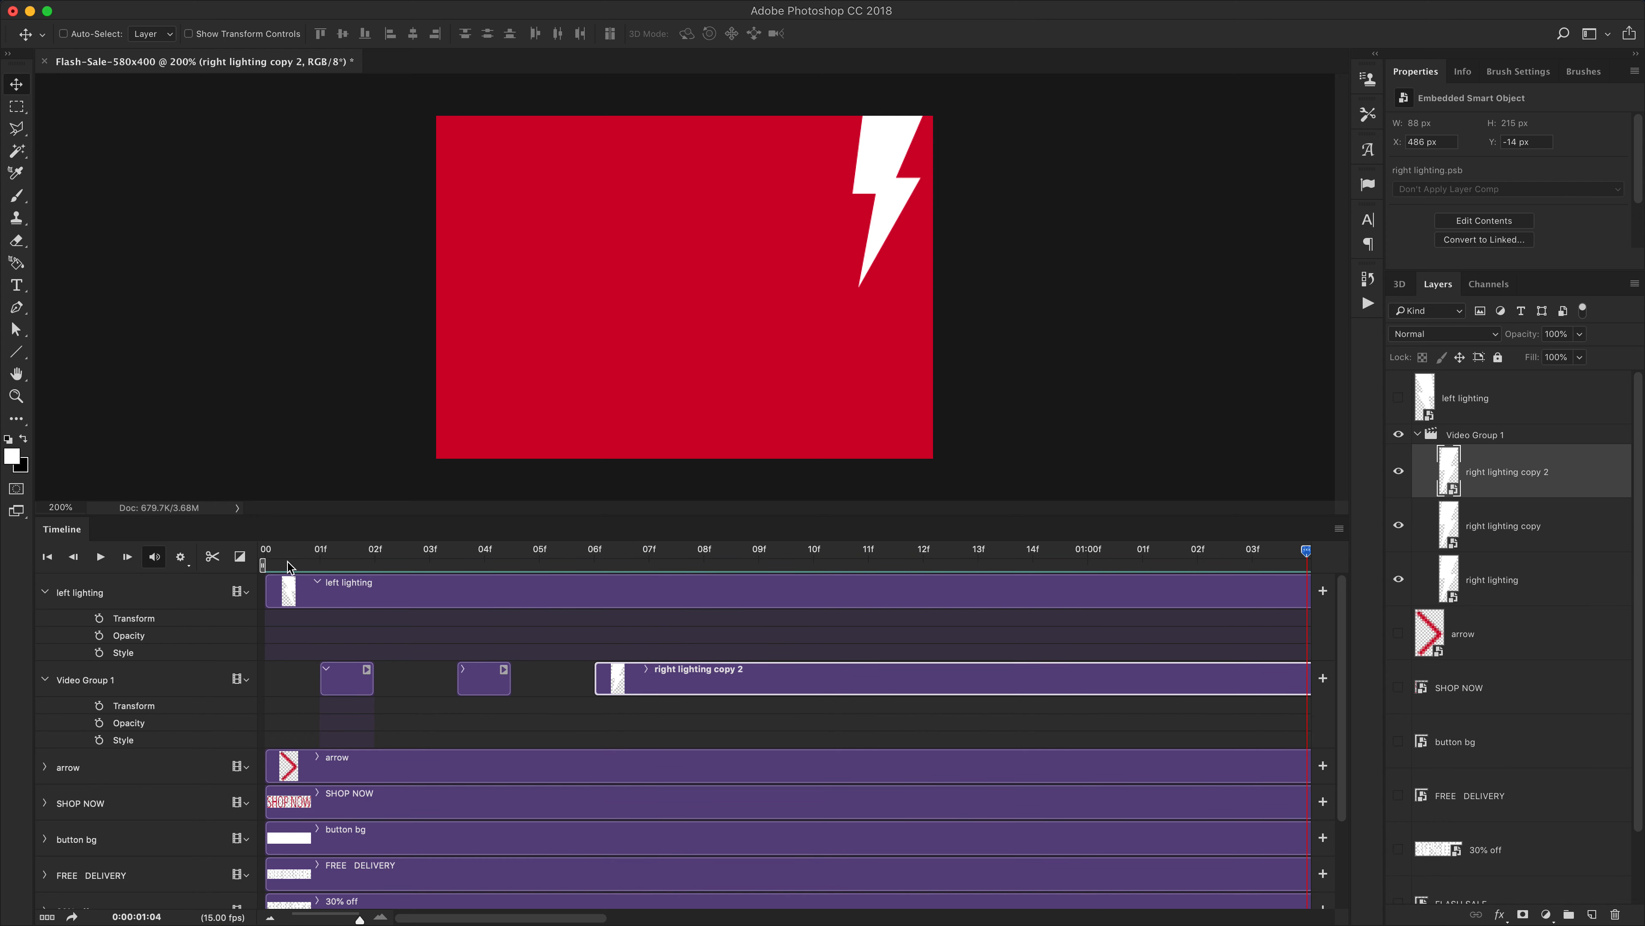
{"action": "left_click", "coordinate": [322, 553]}
{"action": "left_click", "coordinate": [250, 556]}
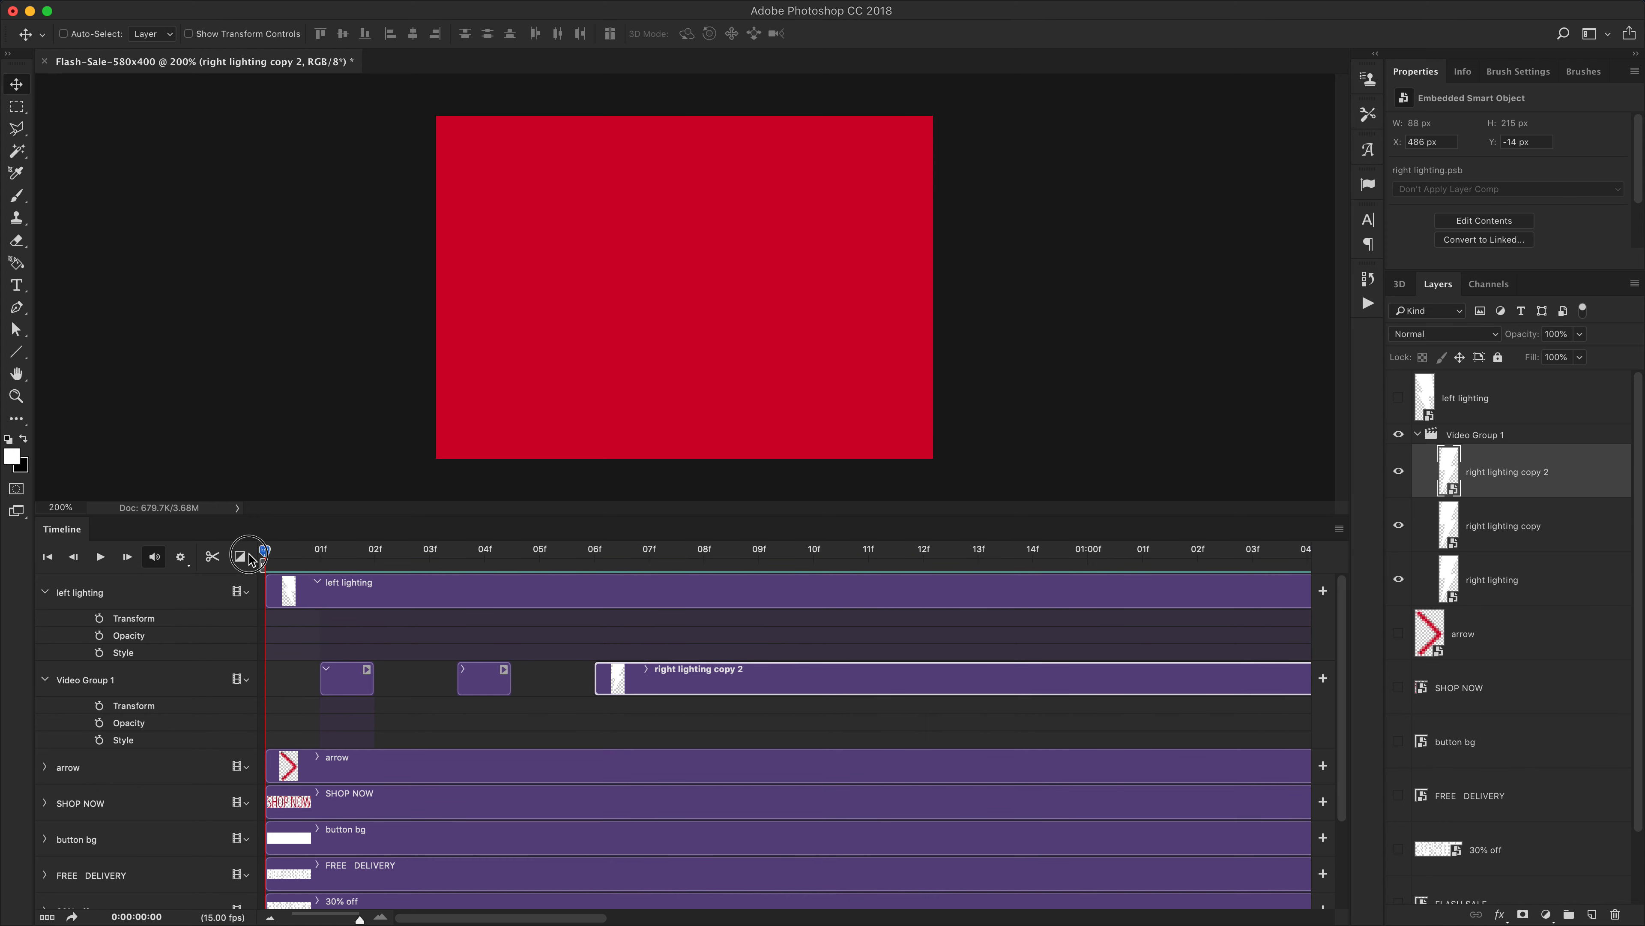
{"action": "left_click", "coordinate": [337, 676]}
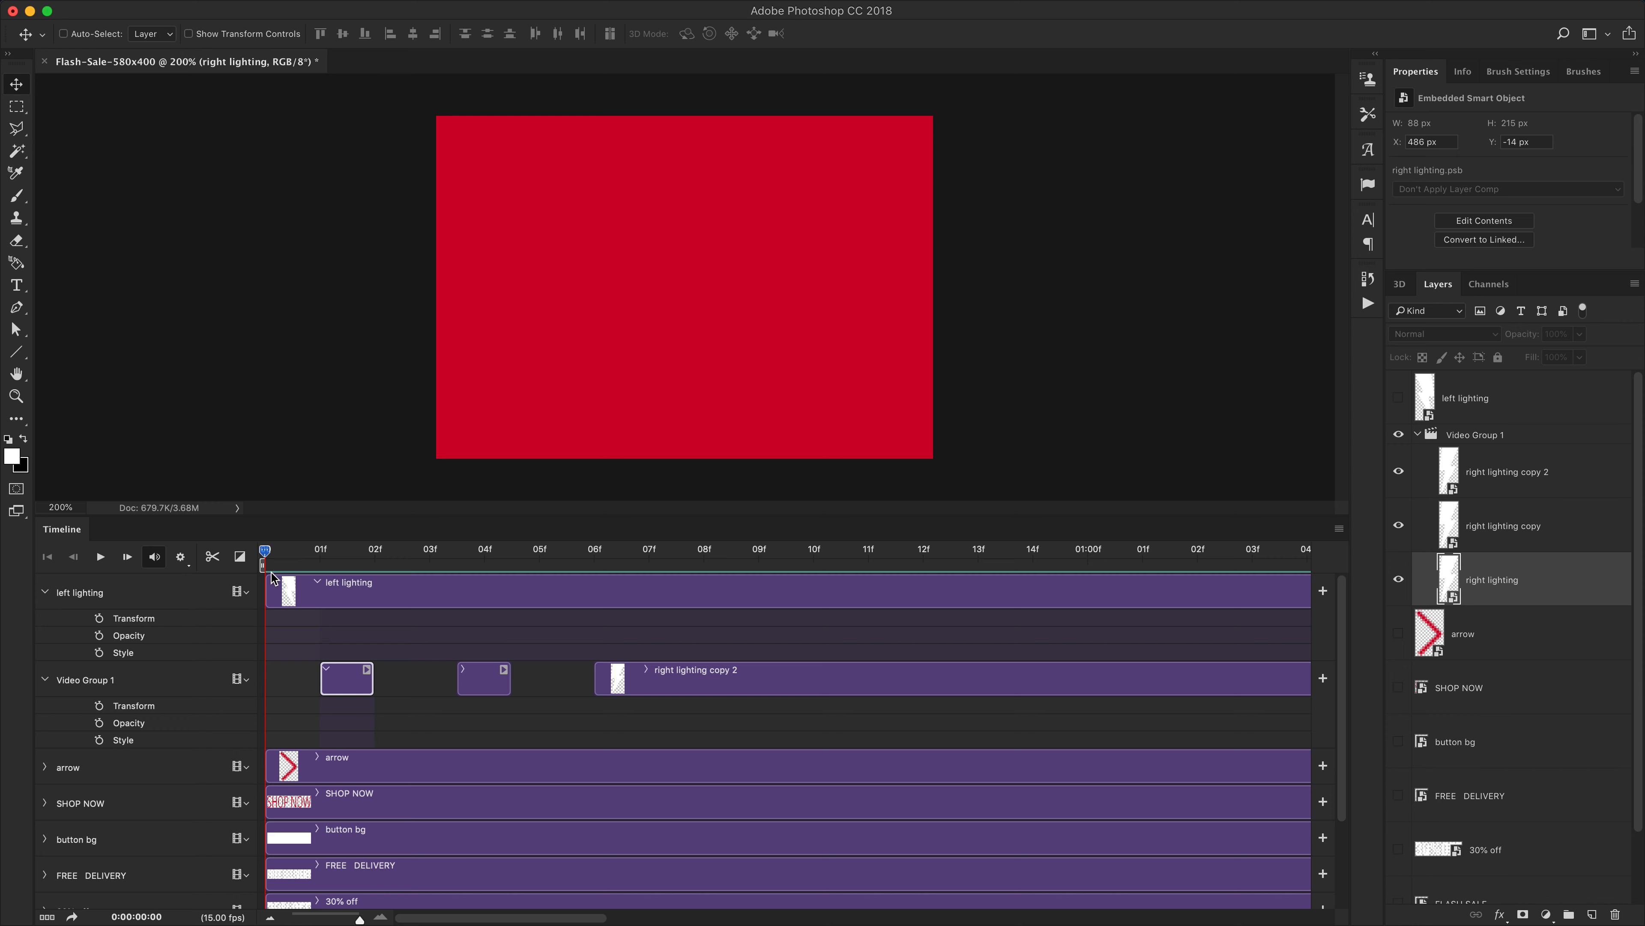
{"action": "left_click_drag", "start_coordinate": [264, 551], "coordinate": [321, 553]}
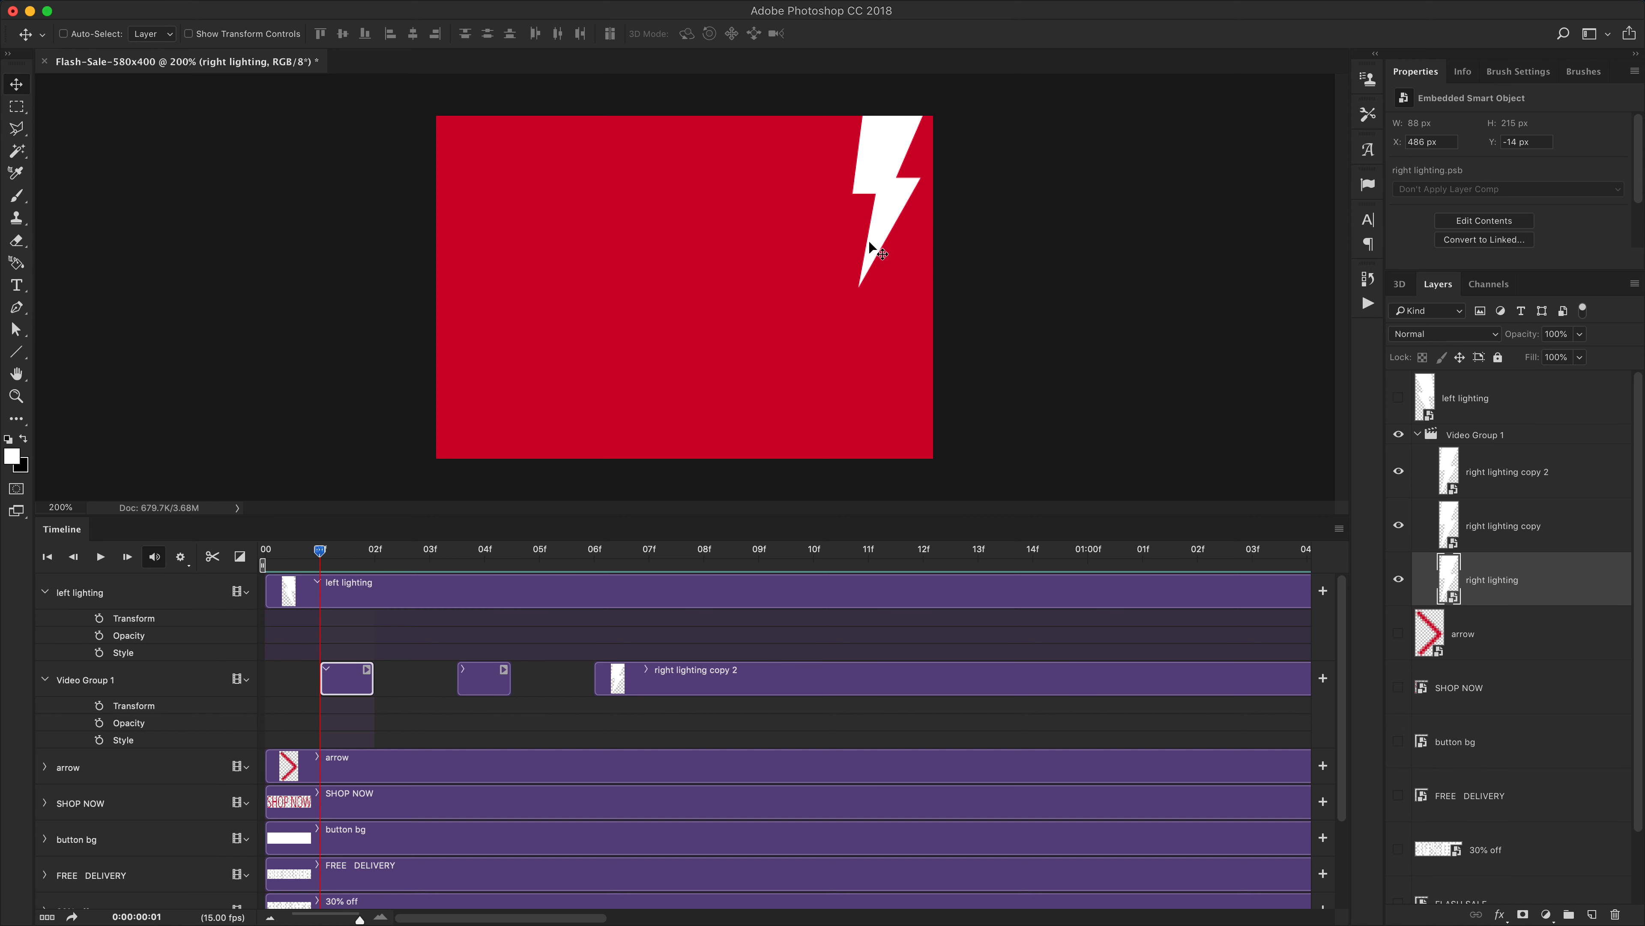
Move the first right lighting bolt upward so only its tip shows at the canvas's top edge
{"action": "left_click_drag", "start_coordinate": [875, 249], "coordinate": [884, 116]}
{"action": "left_click_drag", "start_coordinate": [317, 565], "coordinate": [485, 564]}
{"action": "left_click_drag", "start_coordinate": [874, 271], "coordinate": [880, 203]}
{"action": "key", "text": "super+z"}
Move the right lighting copy bolt slightly up, to a Y of about -62 px
{"action": "left_click", "coordinate": [480, 690]}
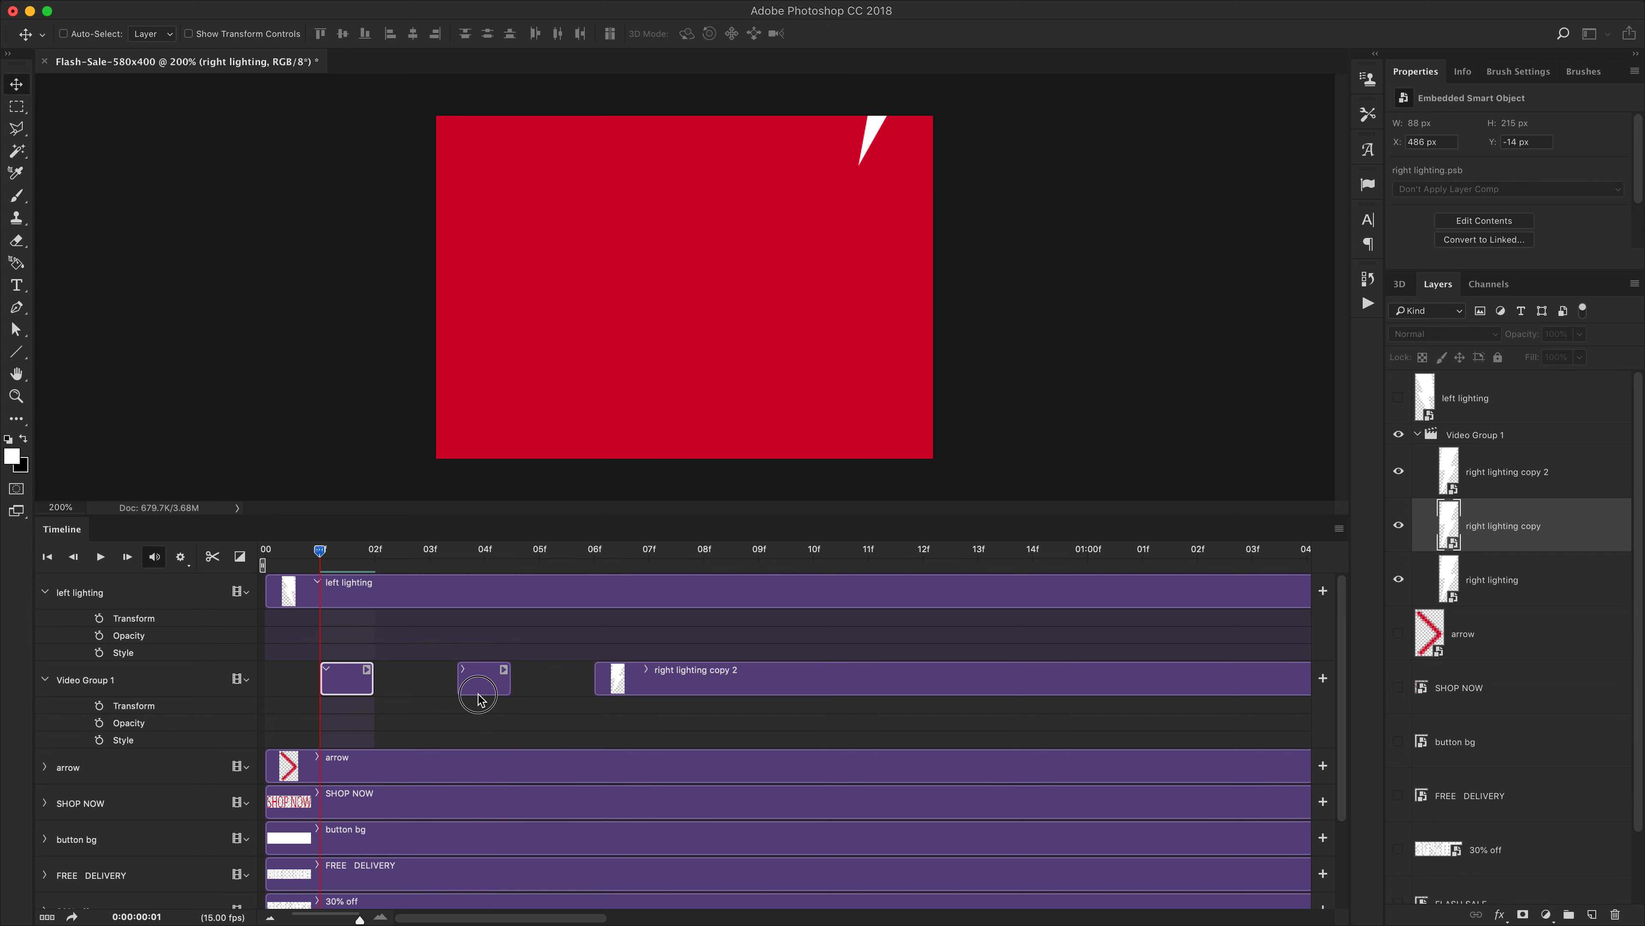
{"action": "left_click_drag", "start_coordinate": [375, 551], "coordinate": [484, 551]}
{"action": "left_click_drag", "start_coordinate": [933, 303], "coordinate": [930, 263]}
{"action": "left_click", "coordinate": [483, 551]}
{"action": "left_click_drag", "start_coordinate": [482, 551], "coordinate": [539, 551]}
Play the animation to preview the repositioned bolts
{"action": "key", "text": "space"}
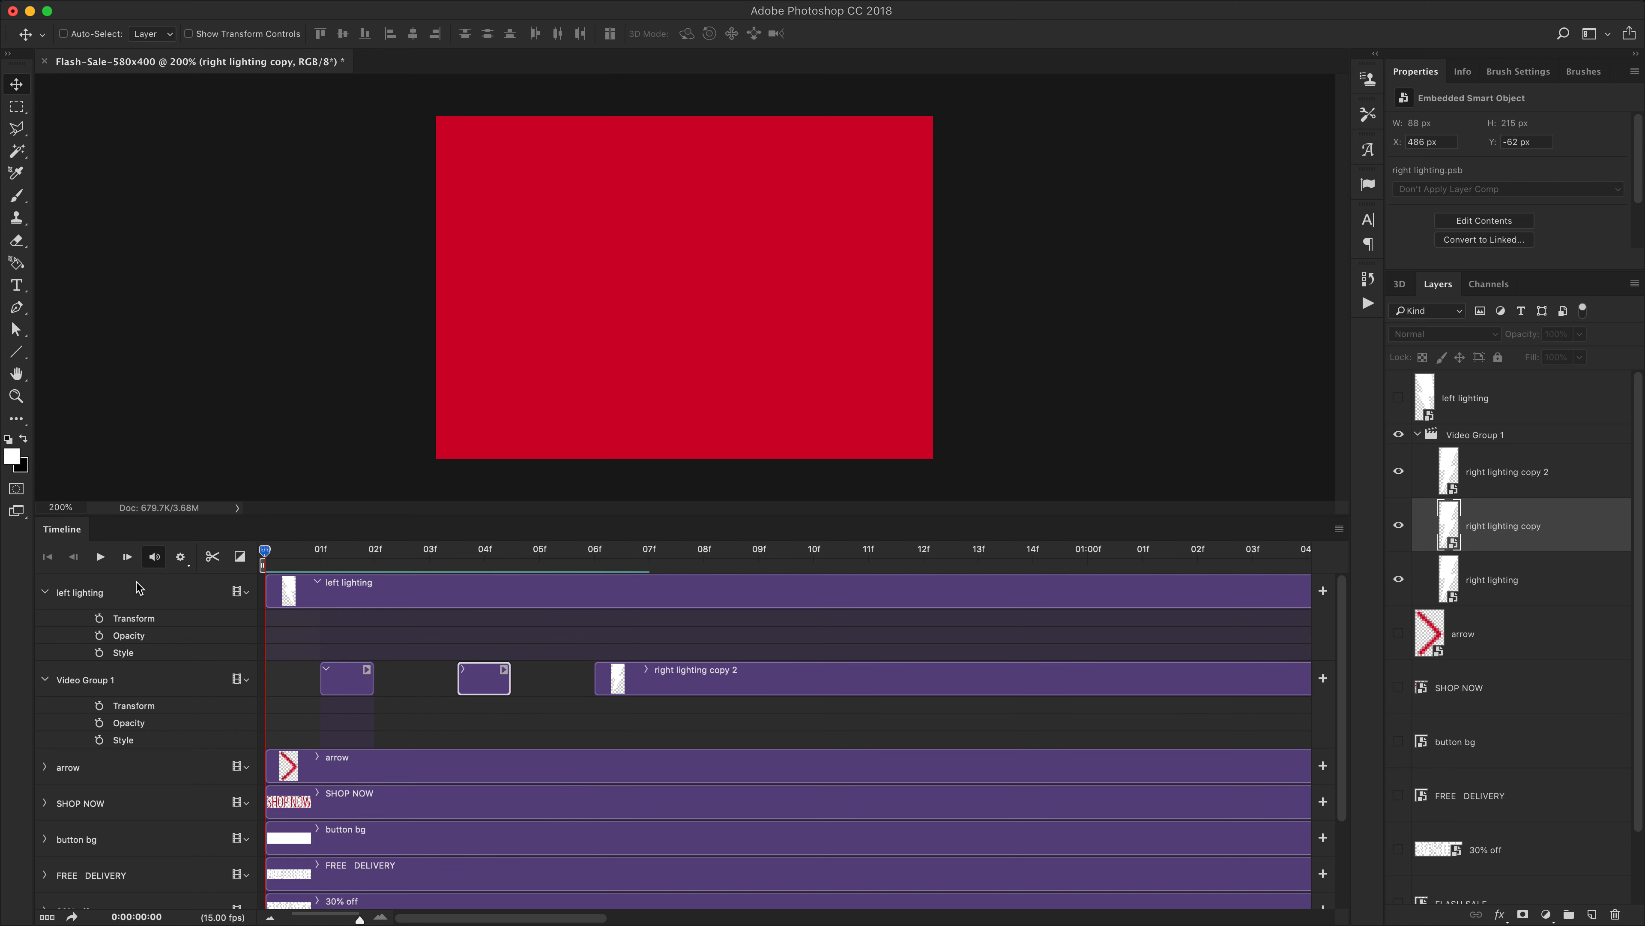
{"action": "left_click_drag", "start_coordinate": [335, 551], "coordinate": [230, 551]}
{"action": "key", "text": "space"}
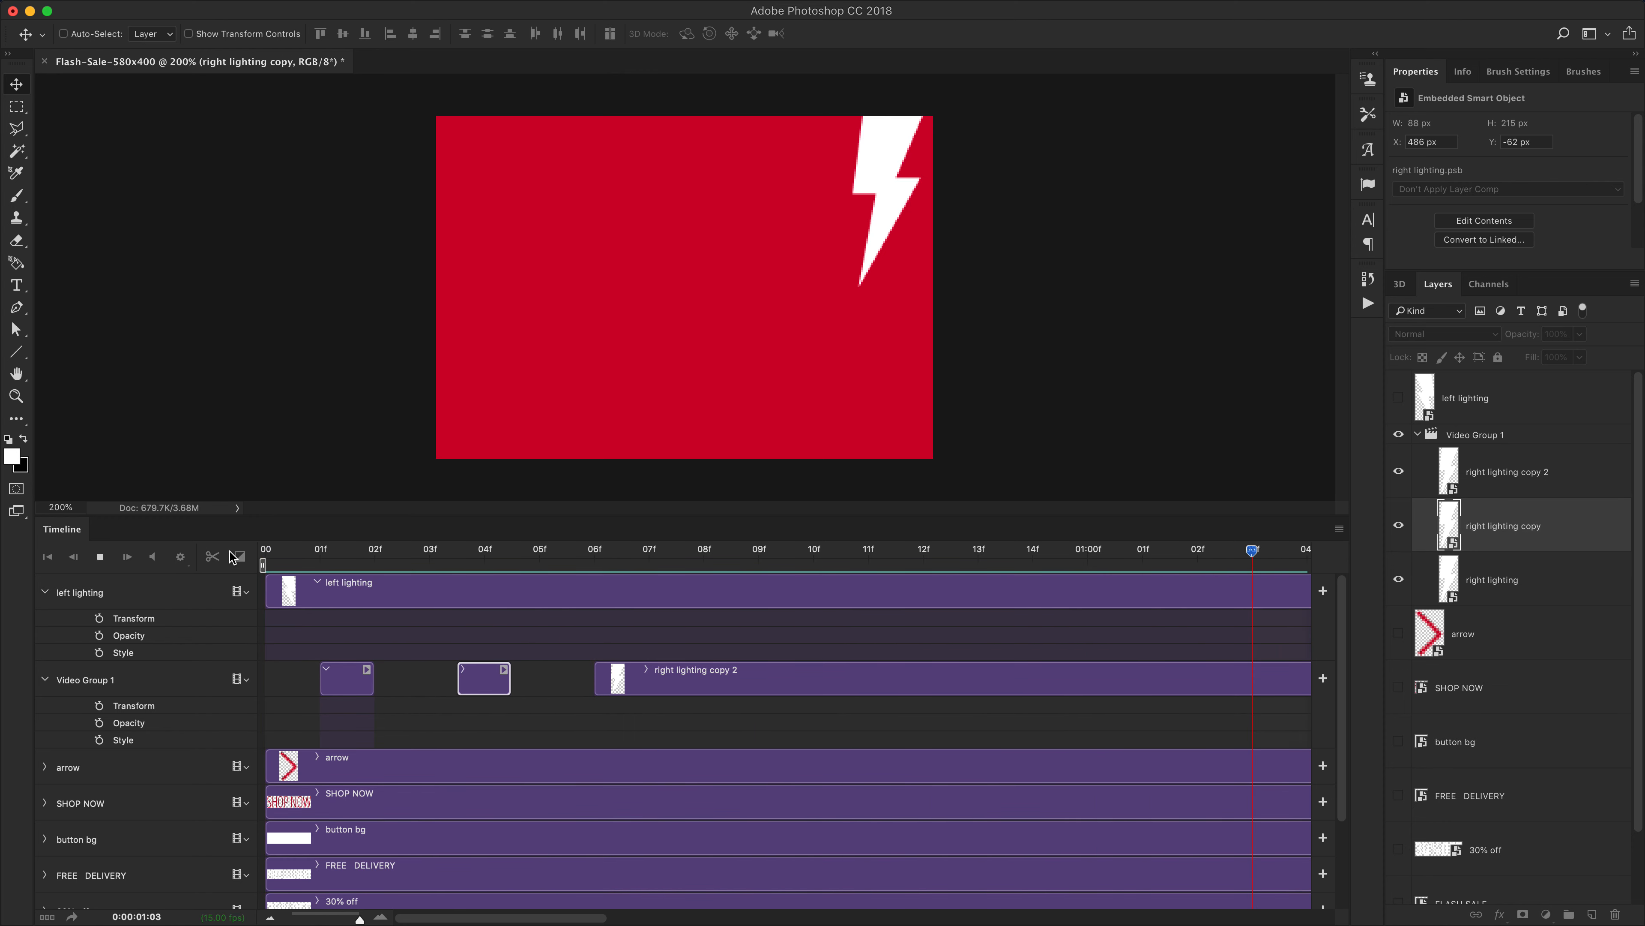
{"action": "key", "text": "space"}
{"action": "left_click_drag", "start_coordinate": [342, 551], "coordinate": [209, 584]}
{"action": "key", "text": "space"}
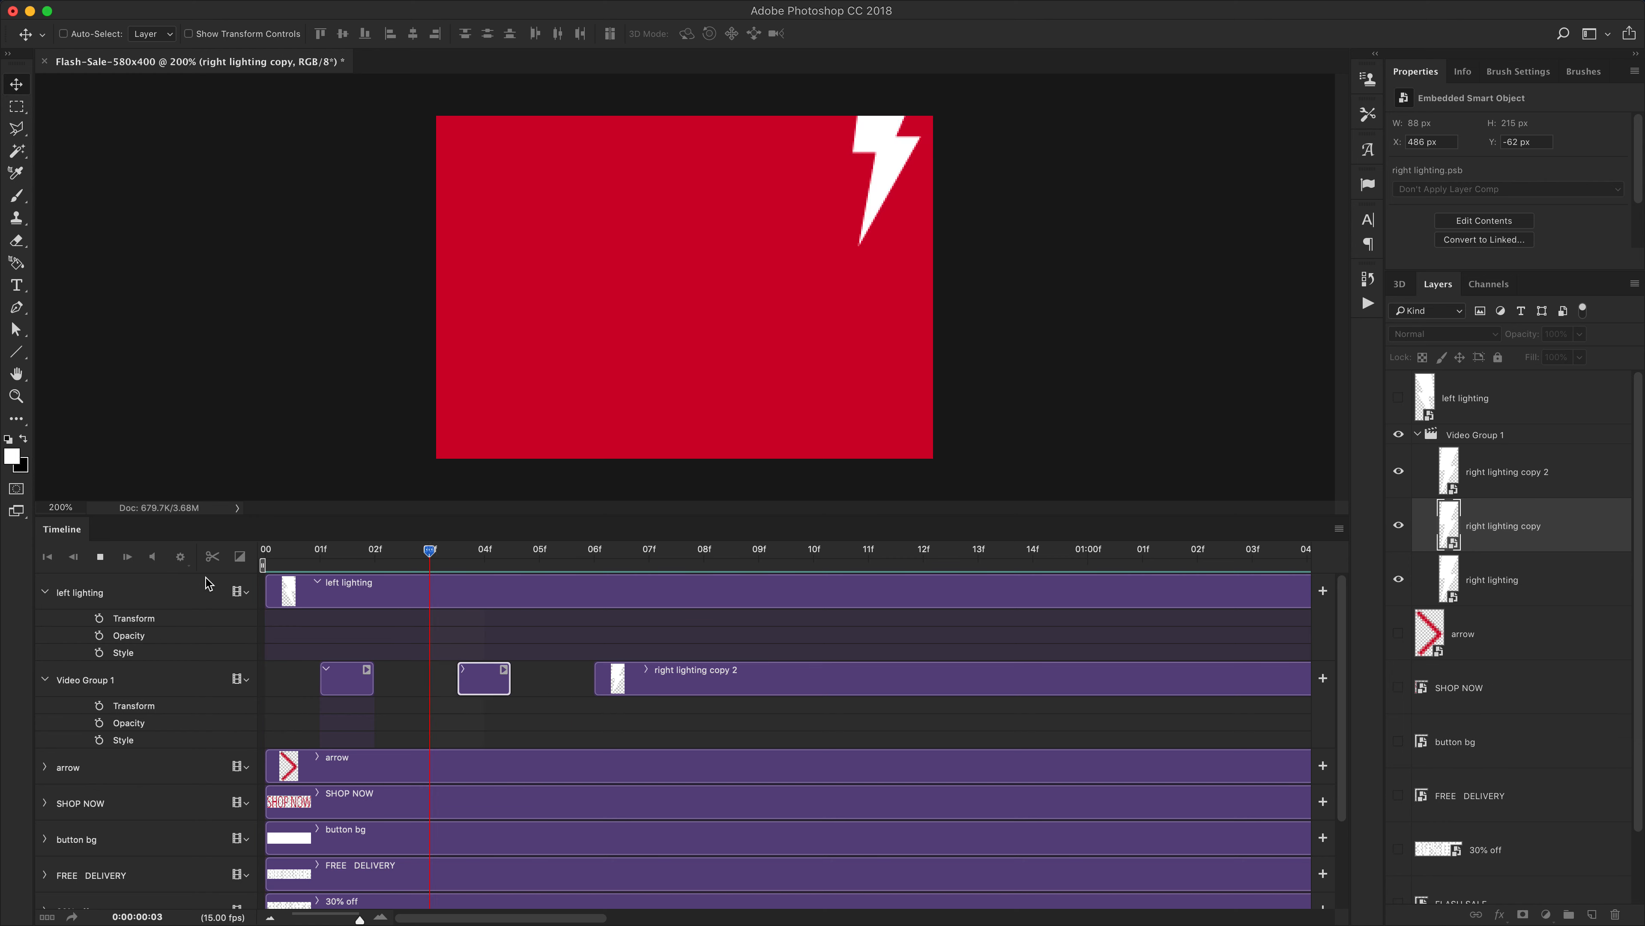
Move the copy clip to start near frame 5 and the copy 2 clip near frame 8
{"action": "left_click", "coordinate": [324, 556]}
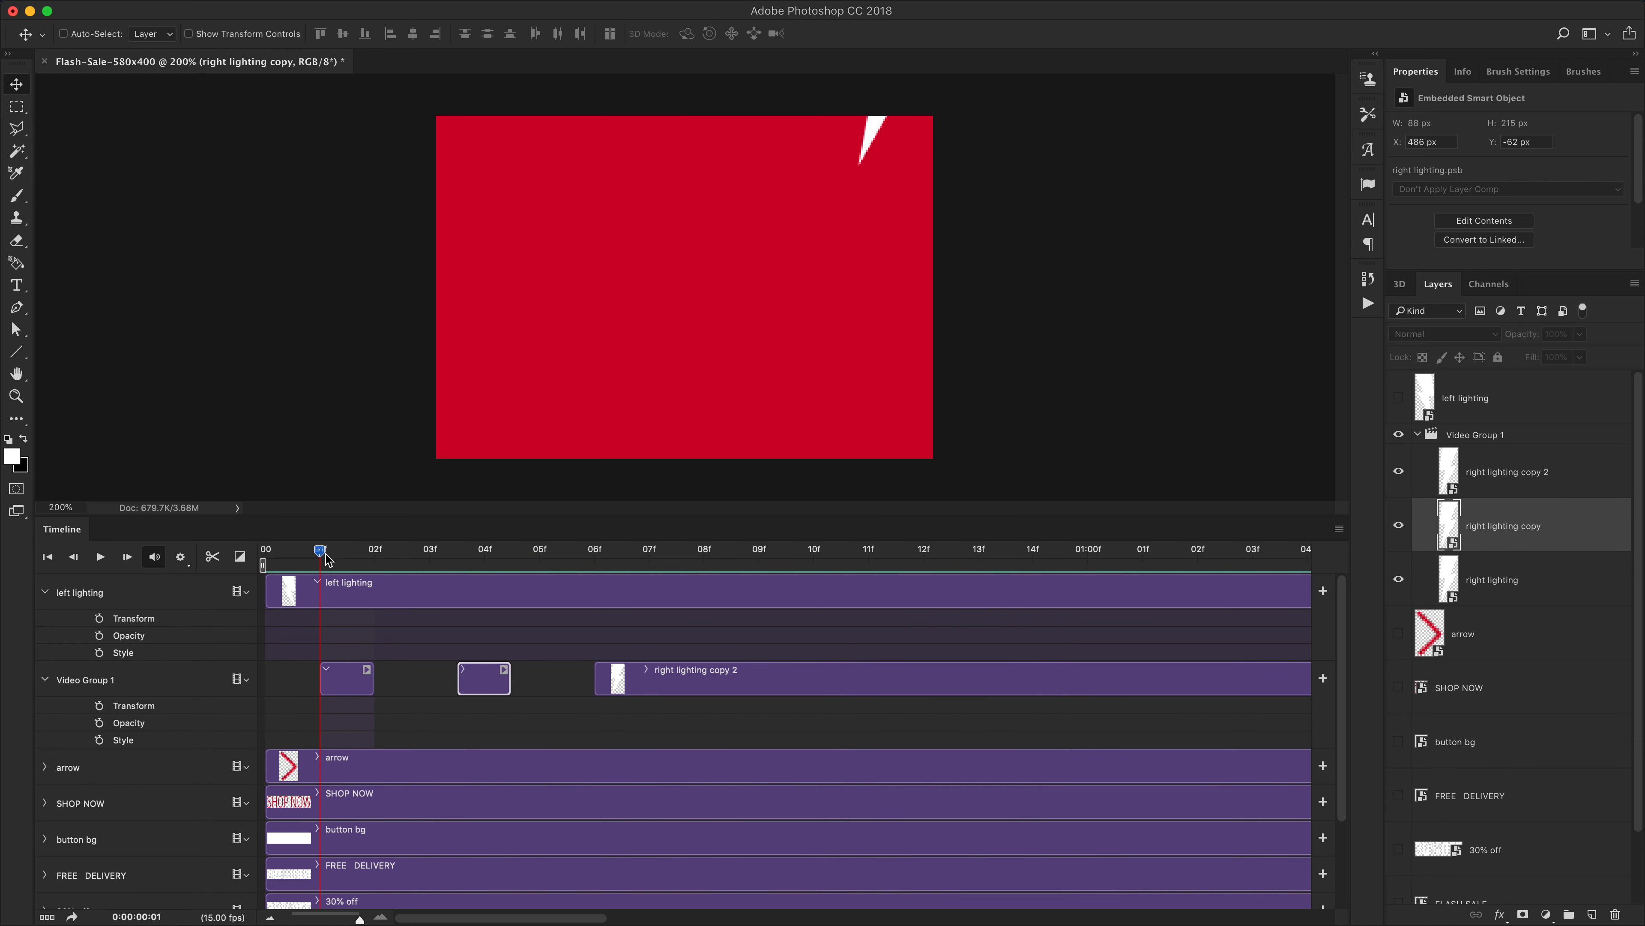
{"action": "left_click", "coordinate": [366, 680]}
{"action": "left_click", "coordinate": [487, 686]}
{"action": "left_click_drag", "start_coordinate": [487, 686], "coordinate": [532, 677]}
{"action": "left_click_drag", "start_coordinate": [654, 677], "coordinate": [741, 677]}
{"action": "key", "text": "space"}
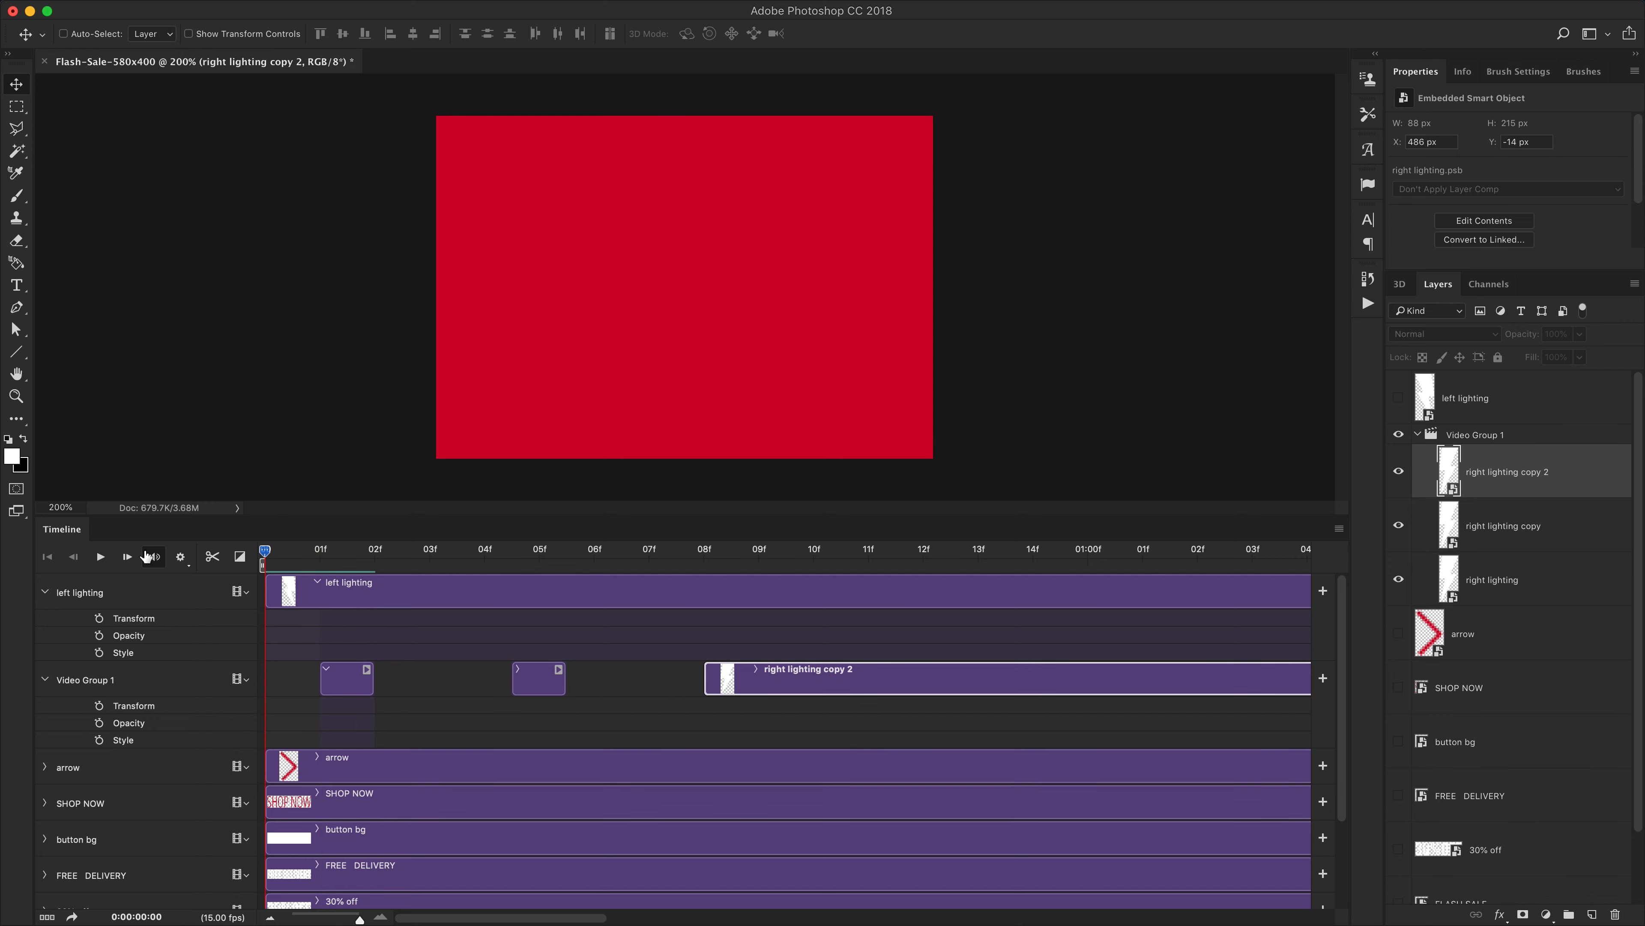
Lengthen the first right lighting clip and the copy clip by about one frame each
{"action": "left_click_drag", "start_coordinate": [334, 552], "coordinate": [375, 559]}
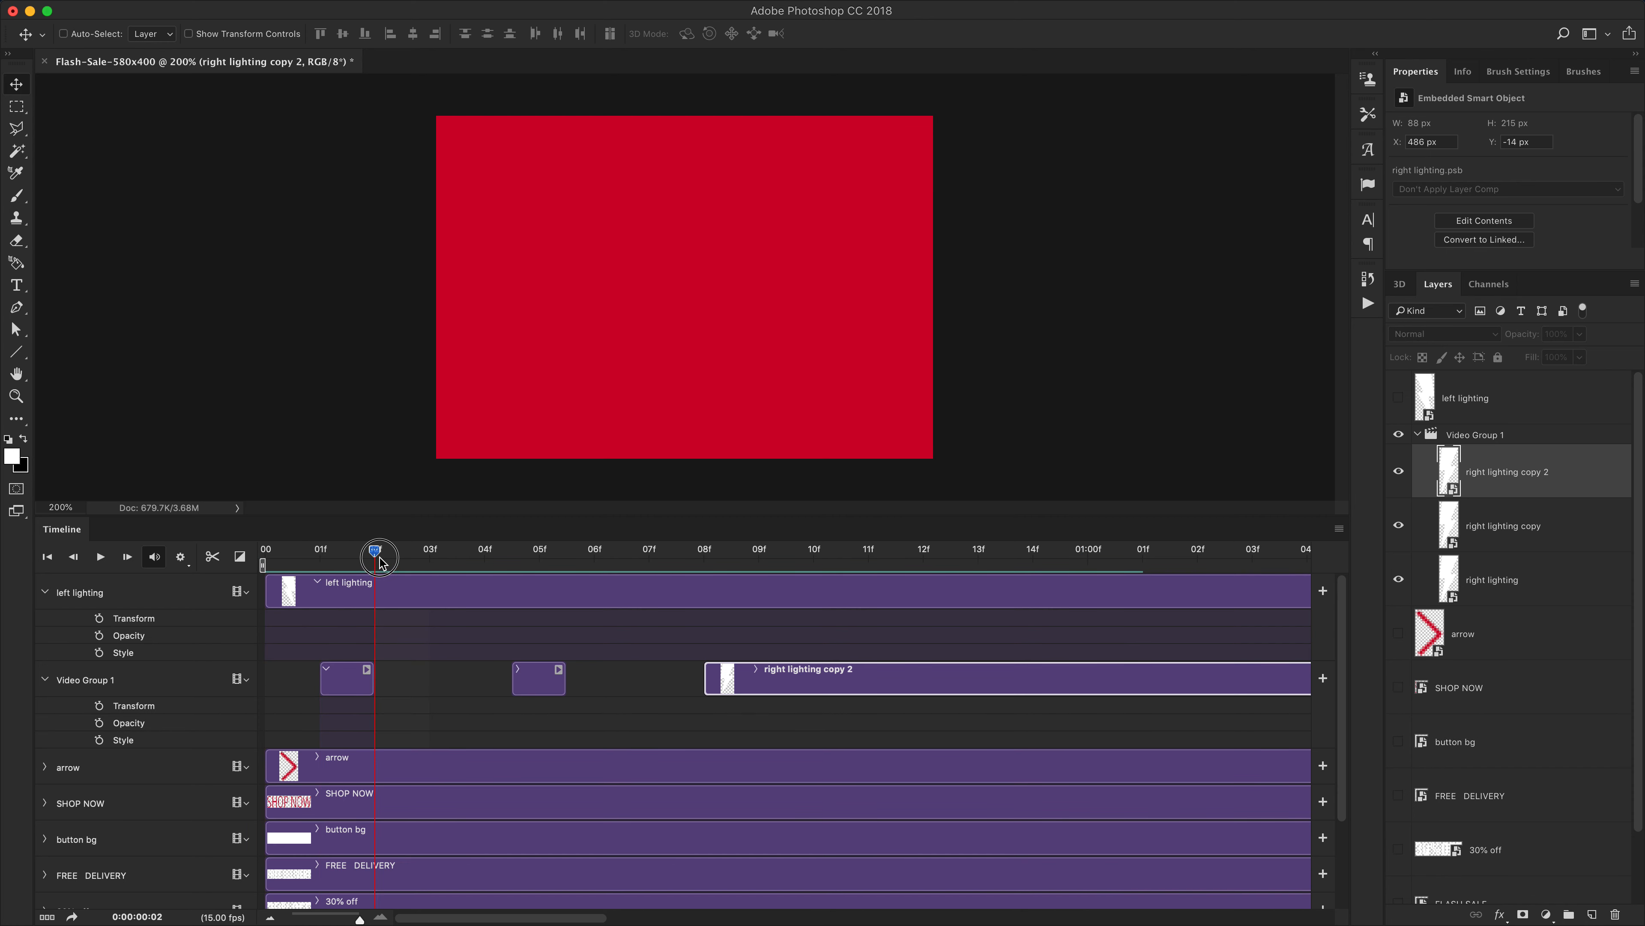
{"action": "left_click", "coordinate": [371, 679]}
{"action": "left_click_drag", "start_coordinate": [390, 679], "coordinate": [428, 679]}
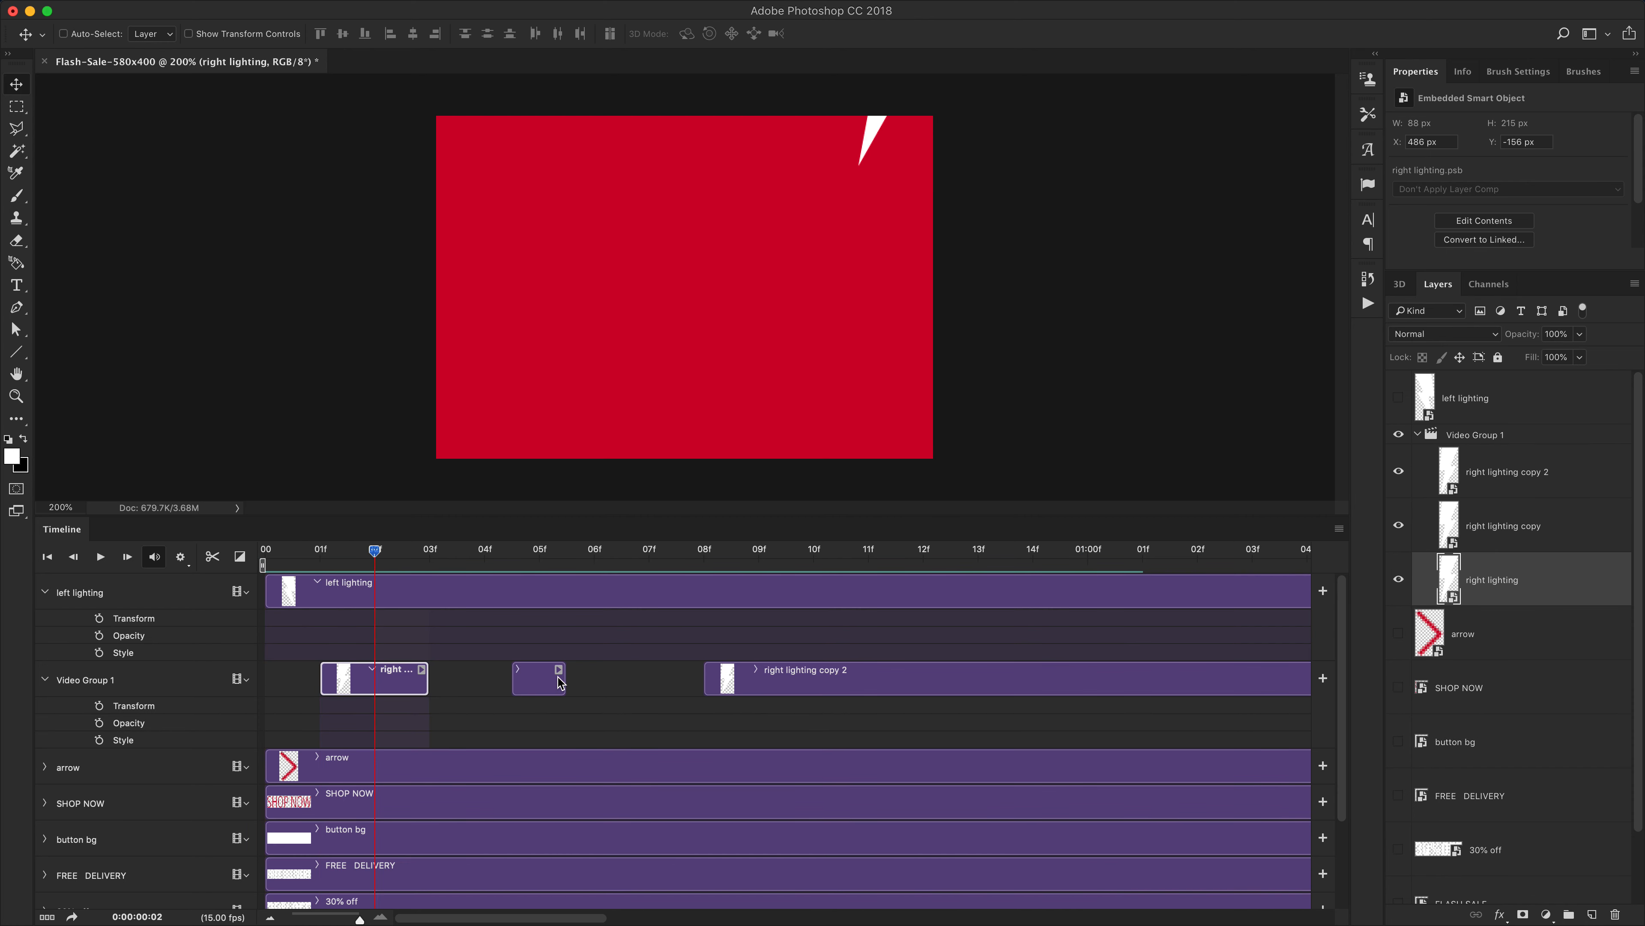
{"action": "left_click_drag", "start_coordinate": [563, 679], "coordinate": [612, 677]}
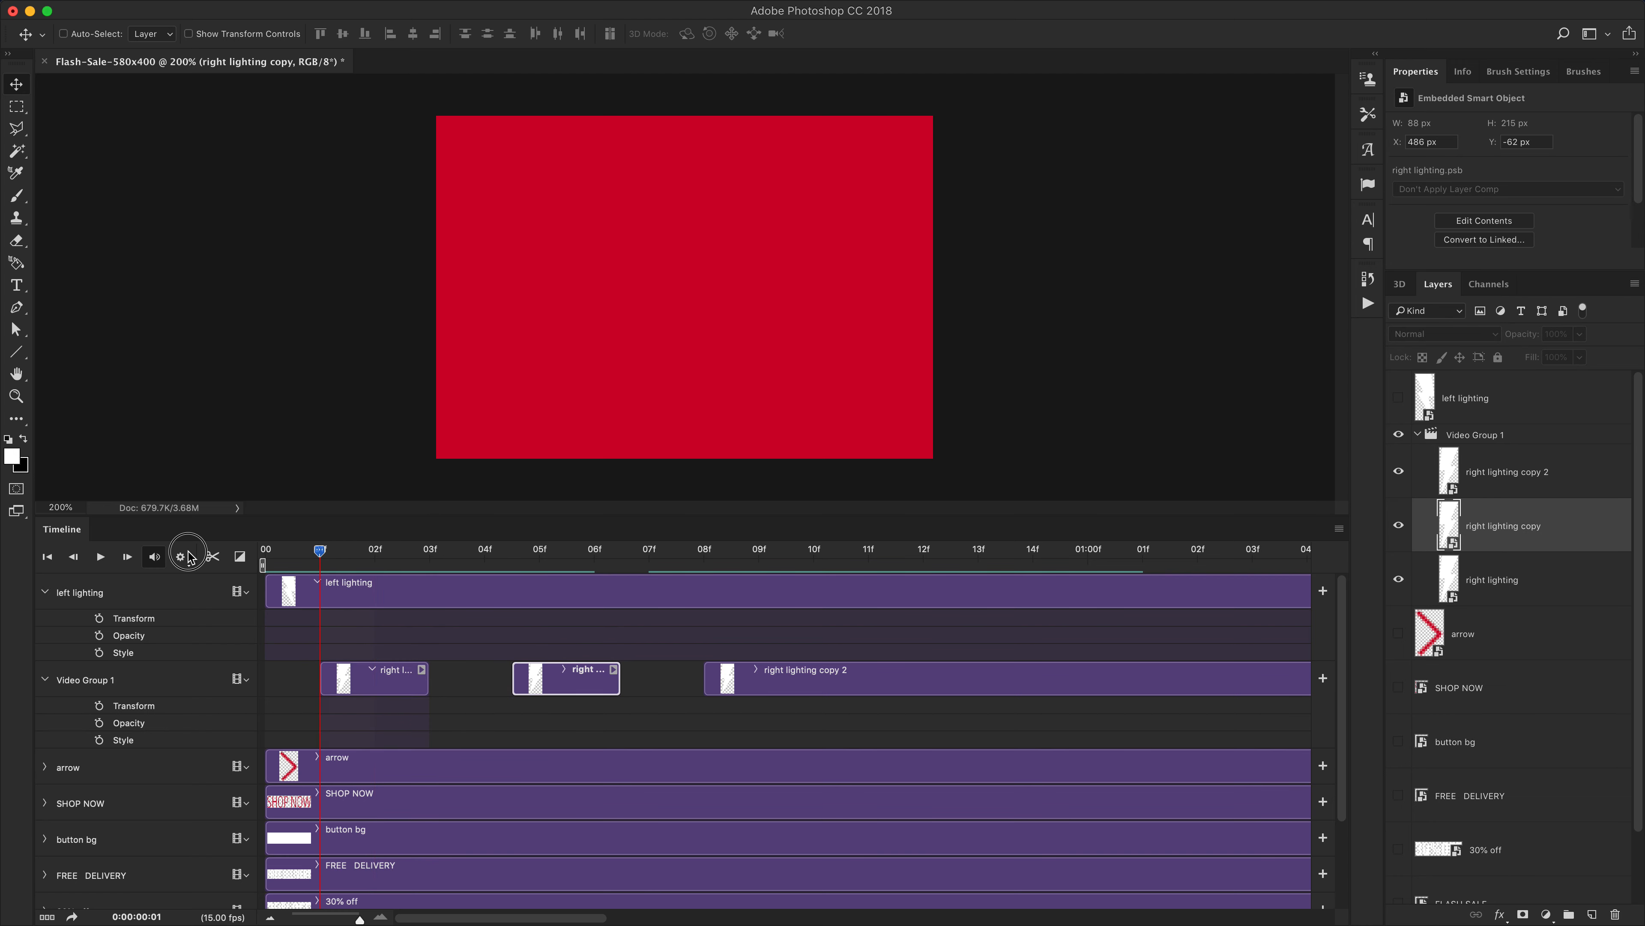
Play the animation from the start and inspect the right lighting clips
{"action": "key", "text": "space"}
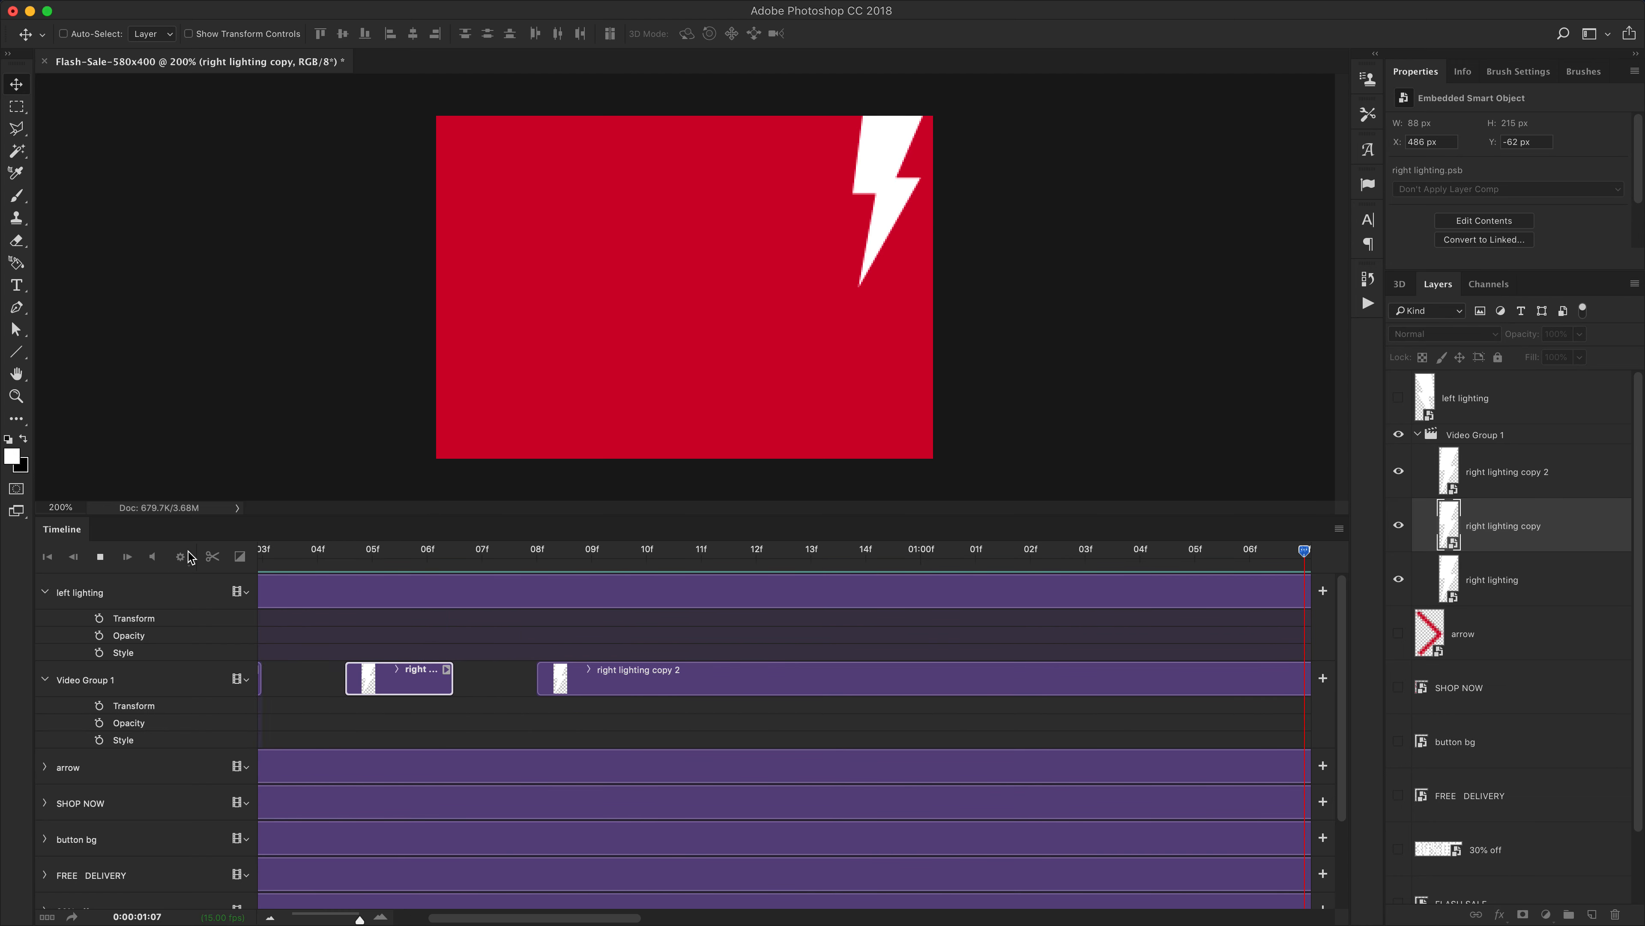
{"action": "left_click", "coordinate": [47, 556]}
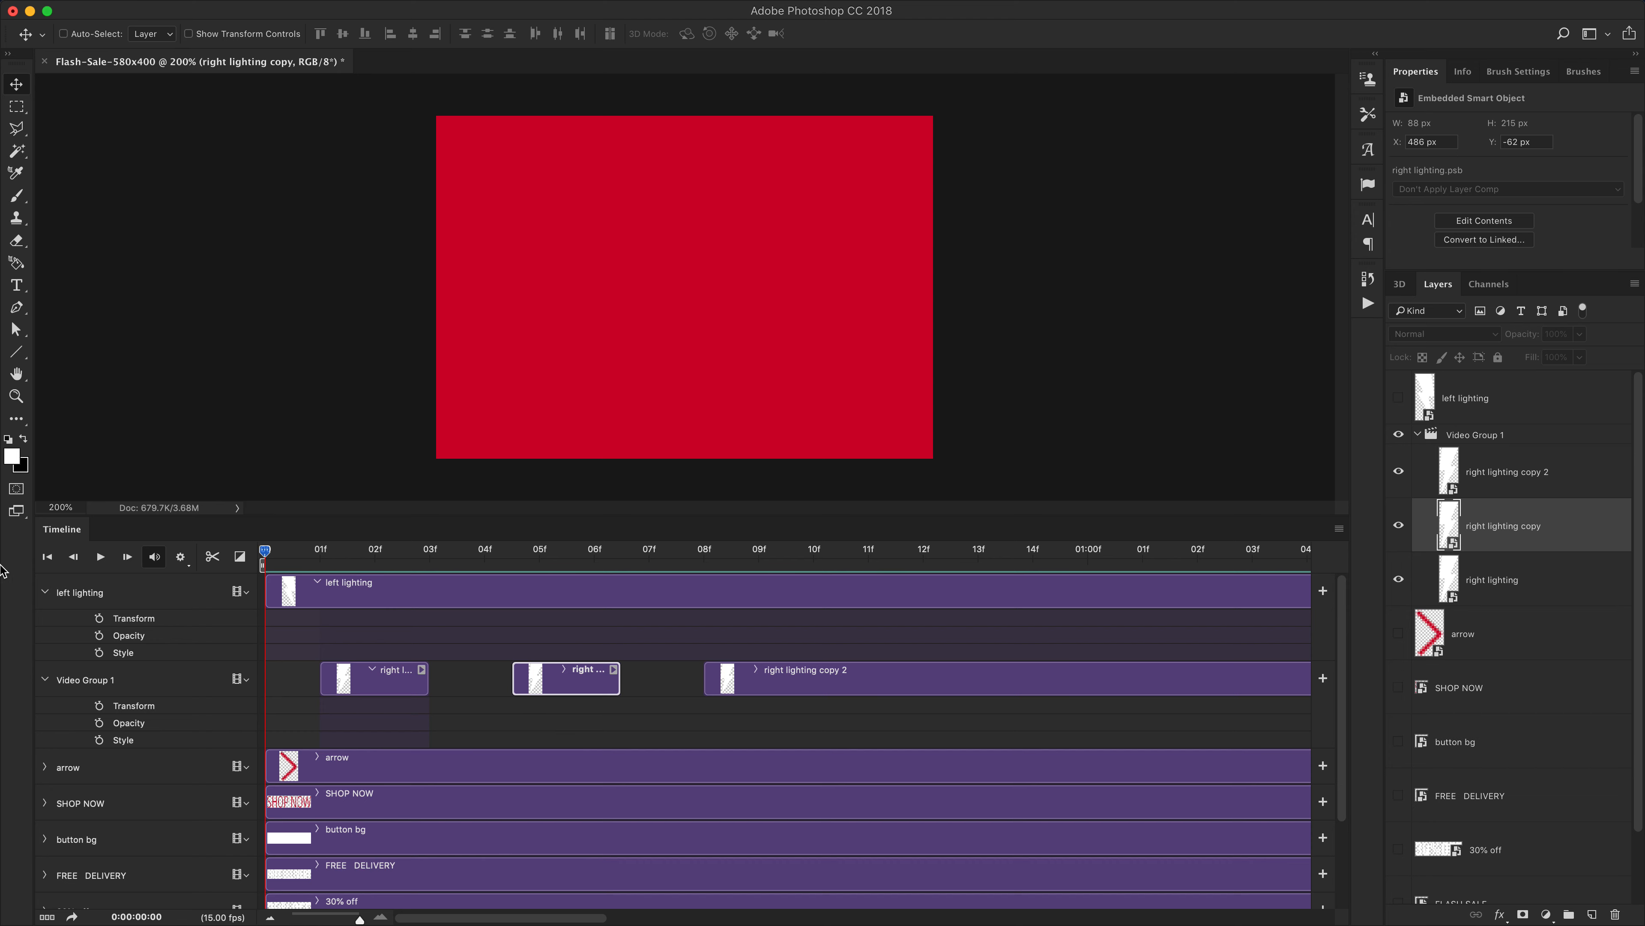
{"action": "key", "text": "space"}
{"action": "left_click_drag", "start_coordinate": [266, 560], "coordinate": [375, 582]}
{"action": "left_click", "coordinate": [379, 688]}
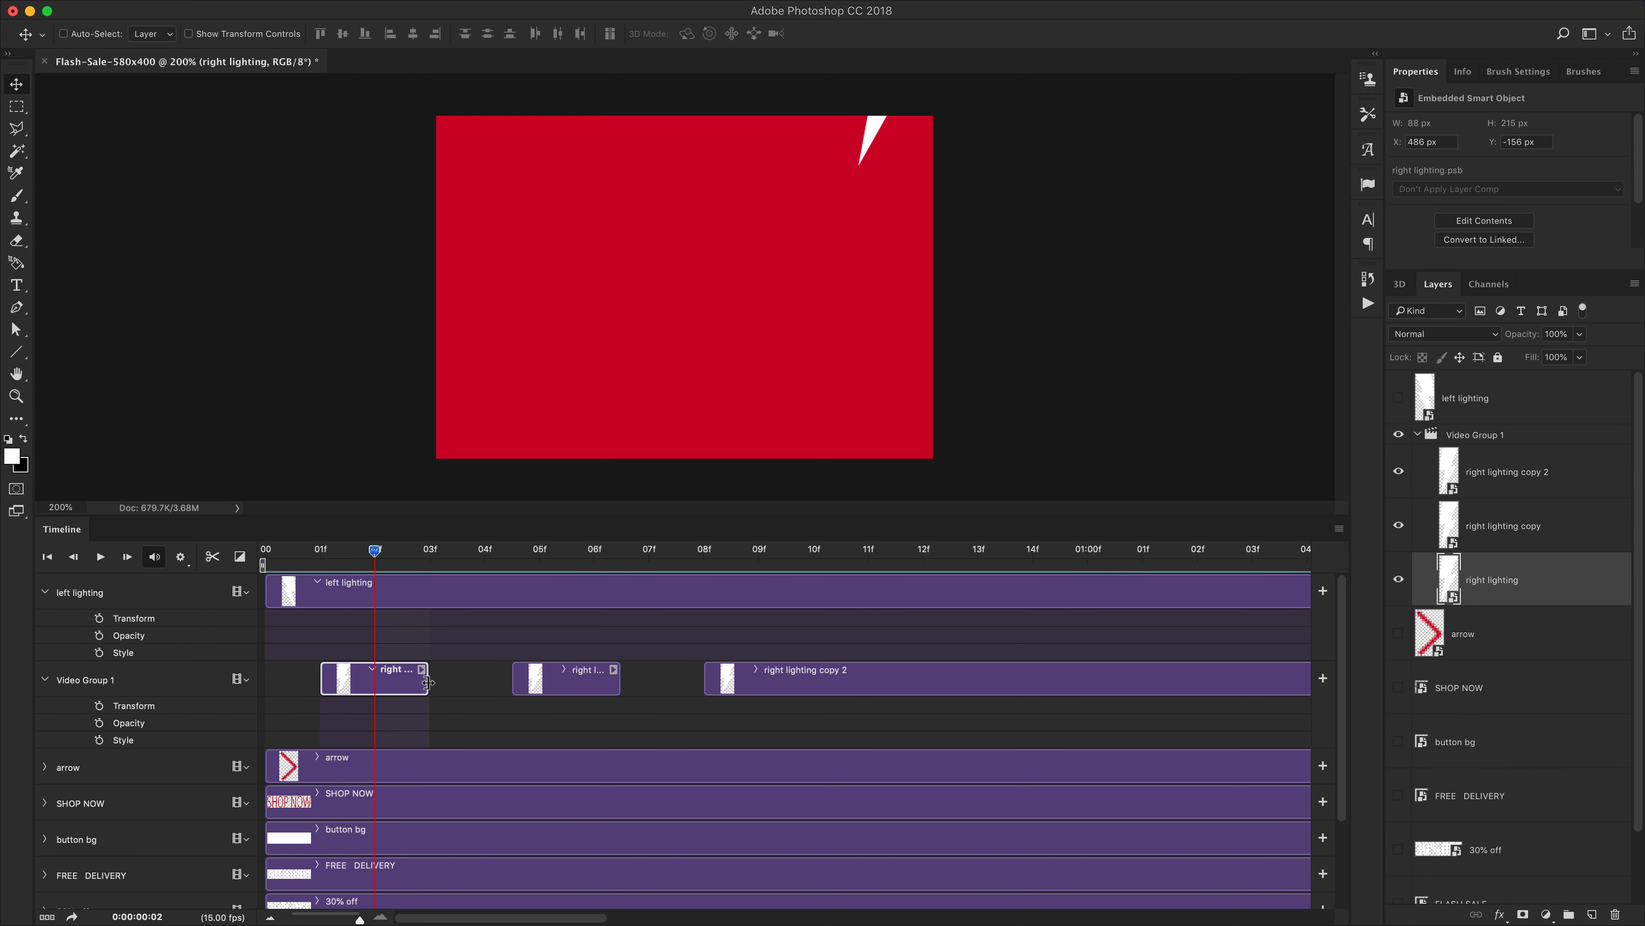
{"action": "left_click", "coordinate": [578, 685]}
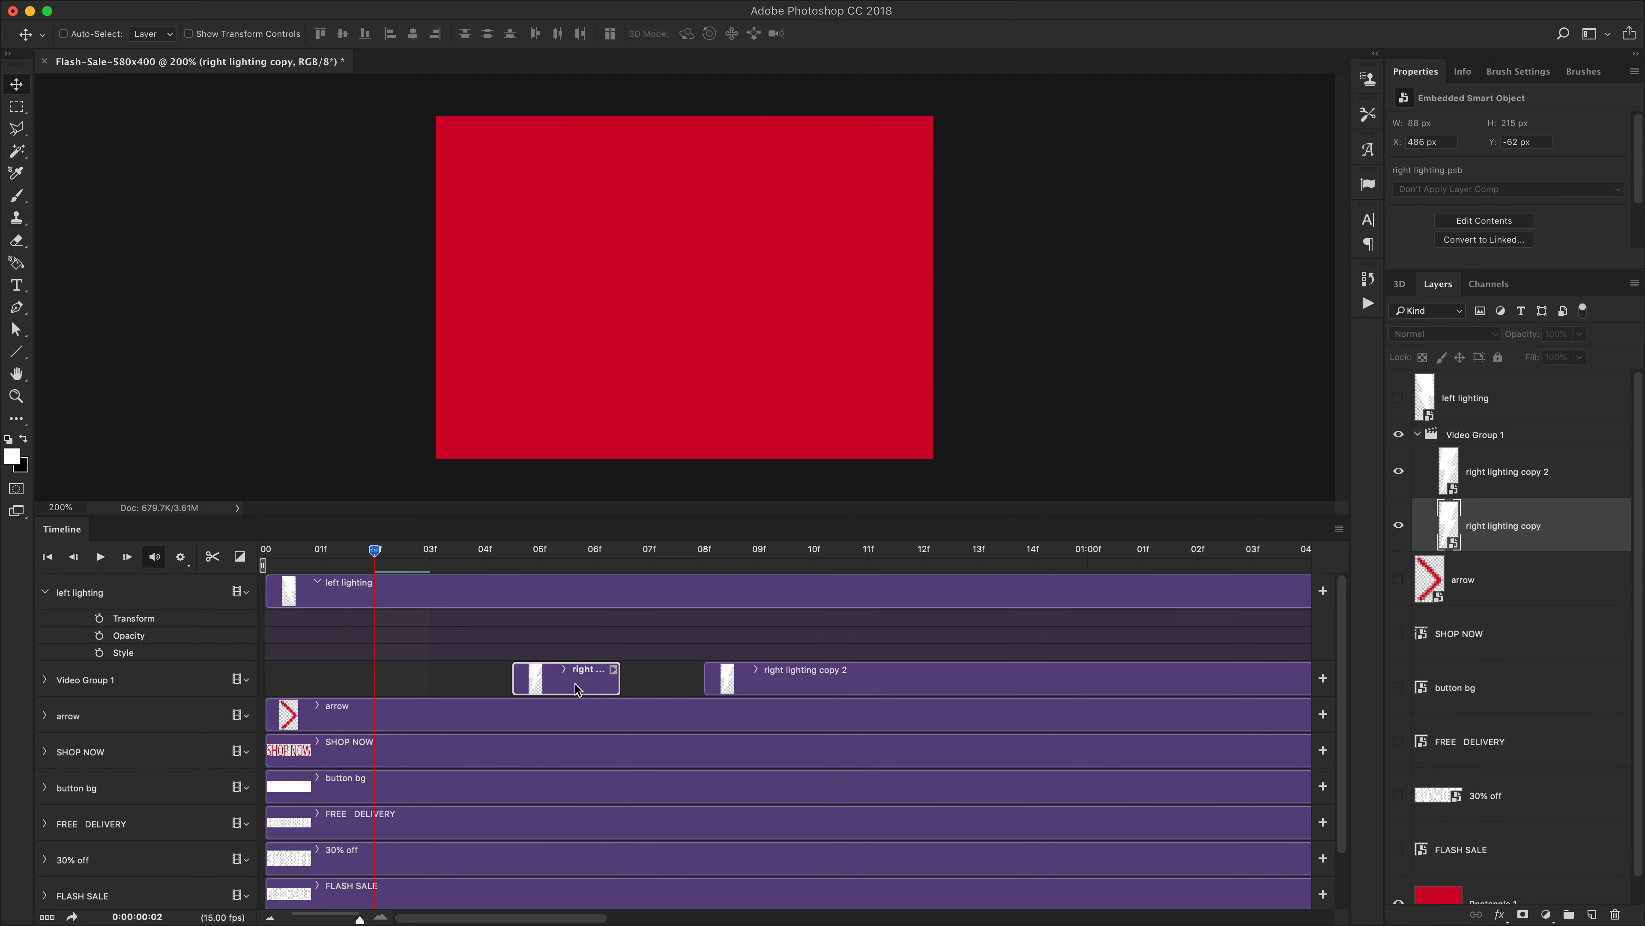
Delete the right lighting copy clip and move the right lighting copy 2 clip to the start of the timeline
{"action": "key", "text": "Delete"}
{"action": "left_click_drag", "start_coordinate": [742, 680], "coordinate": [378, 683]}
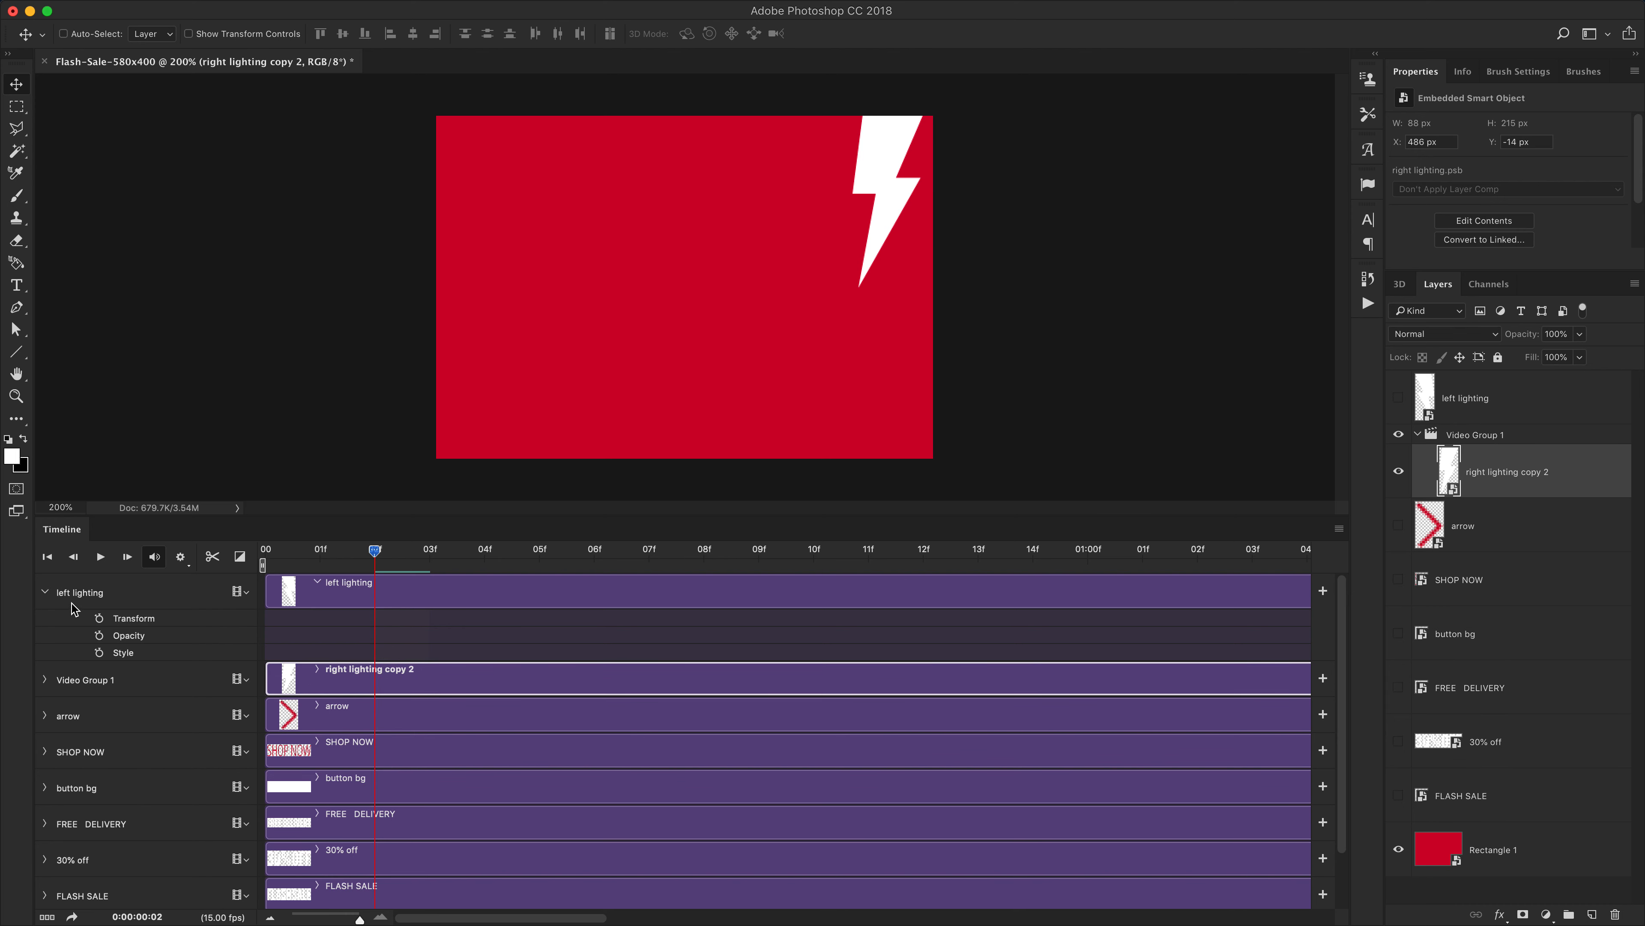
Keyframe right lighting copy 2's Transform so its bolt sits above the canvas at frame 1 and in place at frame 3
{"action": "left_click", "coordinate": [366, 595]}
{"action": "left_click", "coordinate": [285, 684]}
{"action": "left_click", "coordinate": [46, 680]}
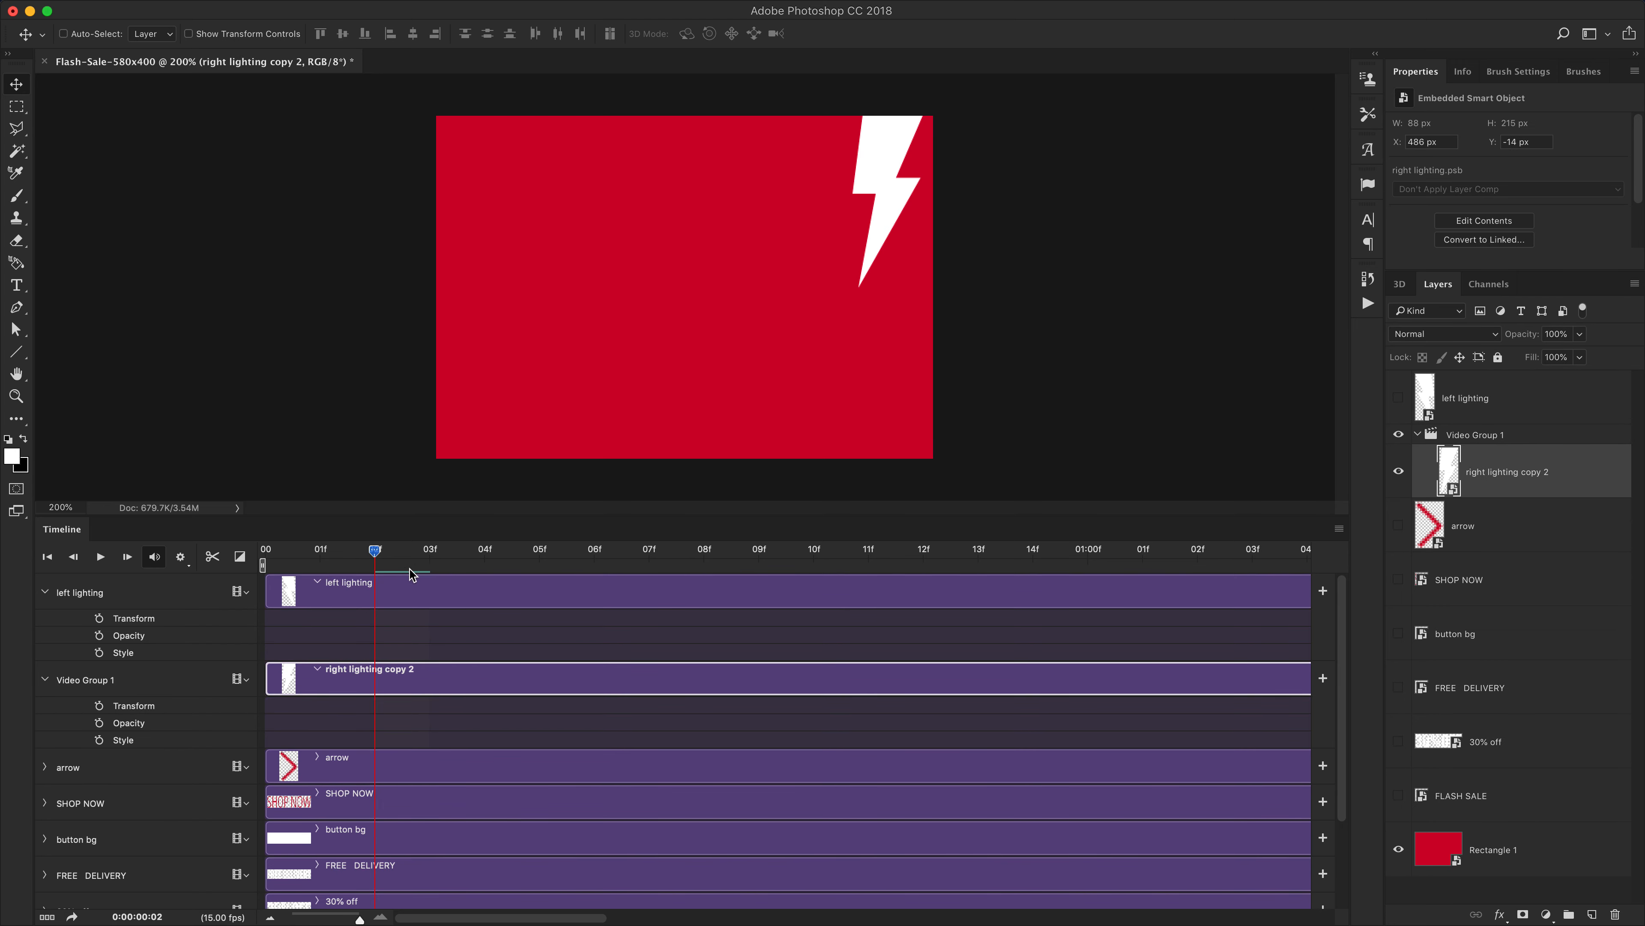
{"action": "left_click_drag", "start_coordinate": [369, 551], "coordinate": [409, 562]}
{"action": "left_click", "coordinate": [98, 706]}
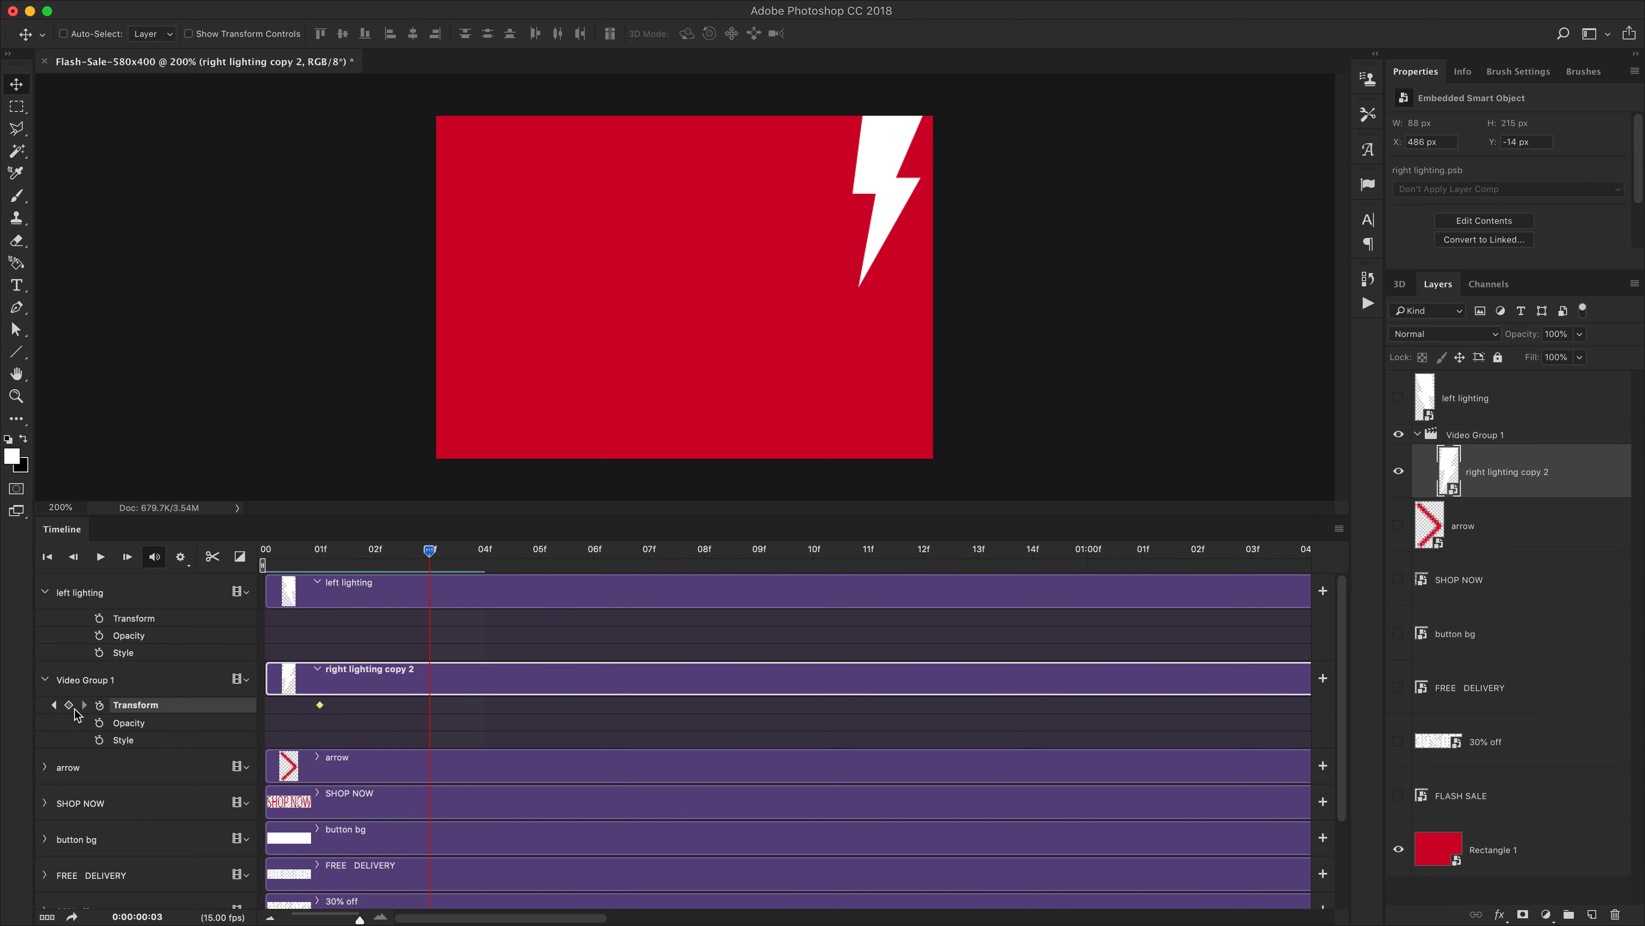
{"action": "left_click", "coordinate": [53, 704]}
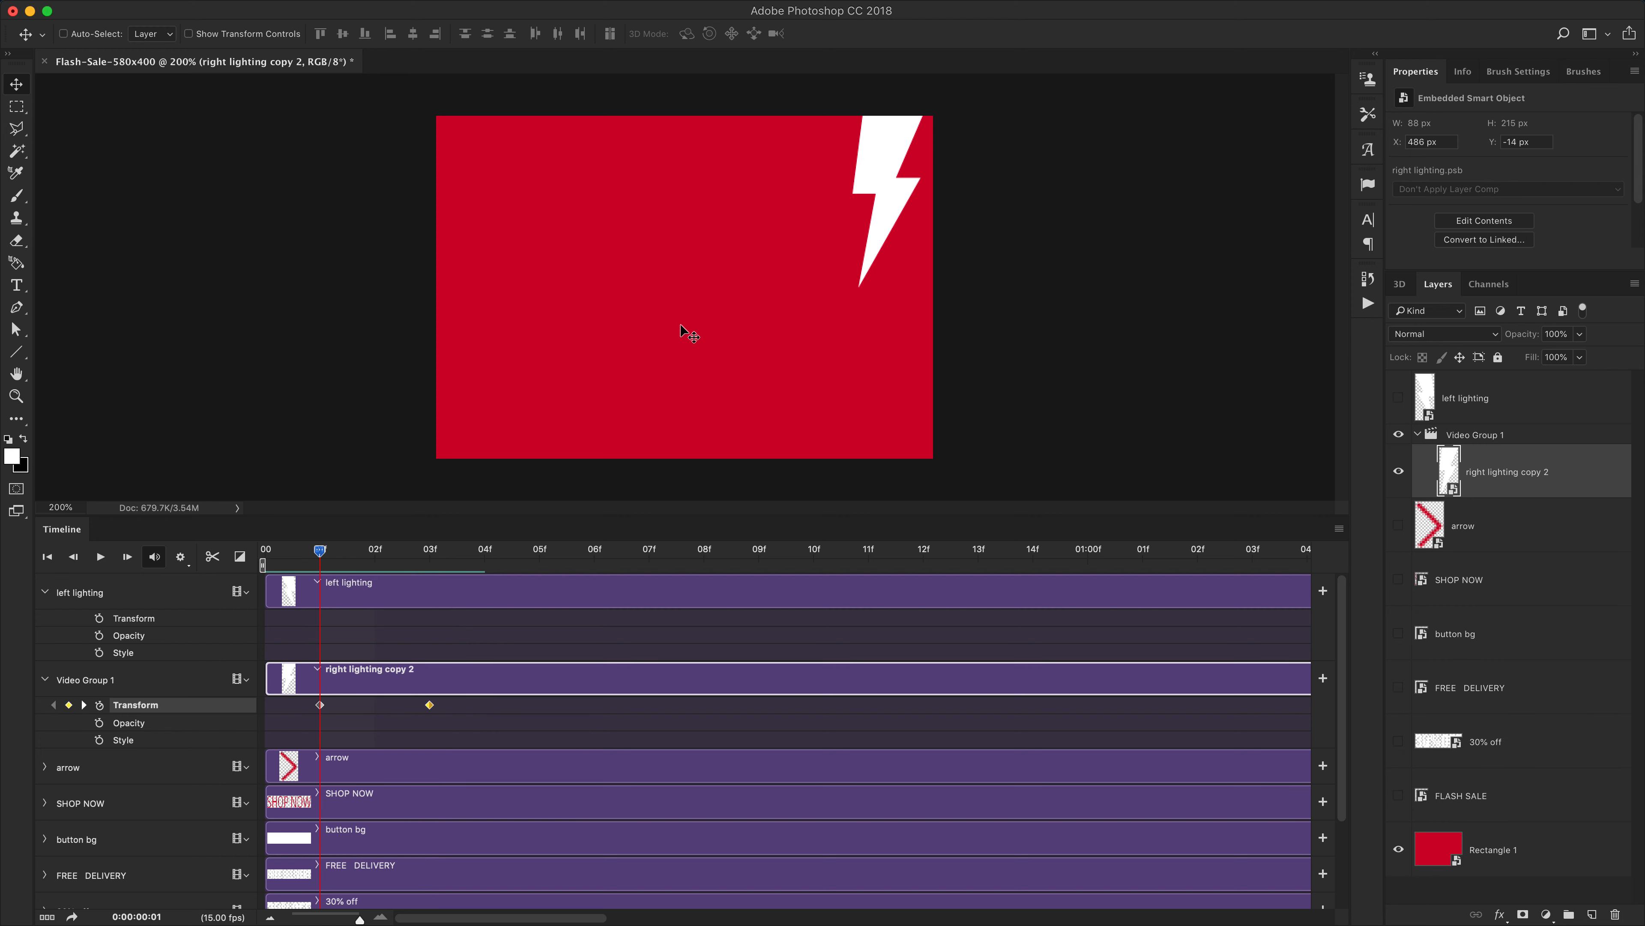
{"action": "left_click_drag", "start_coordinate": [905, 263], "coordinate": [900, 68]}
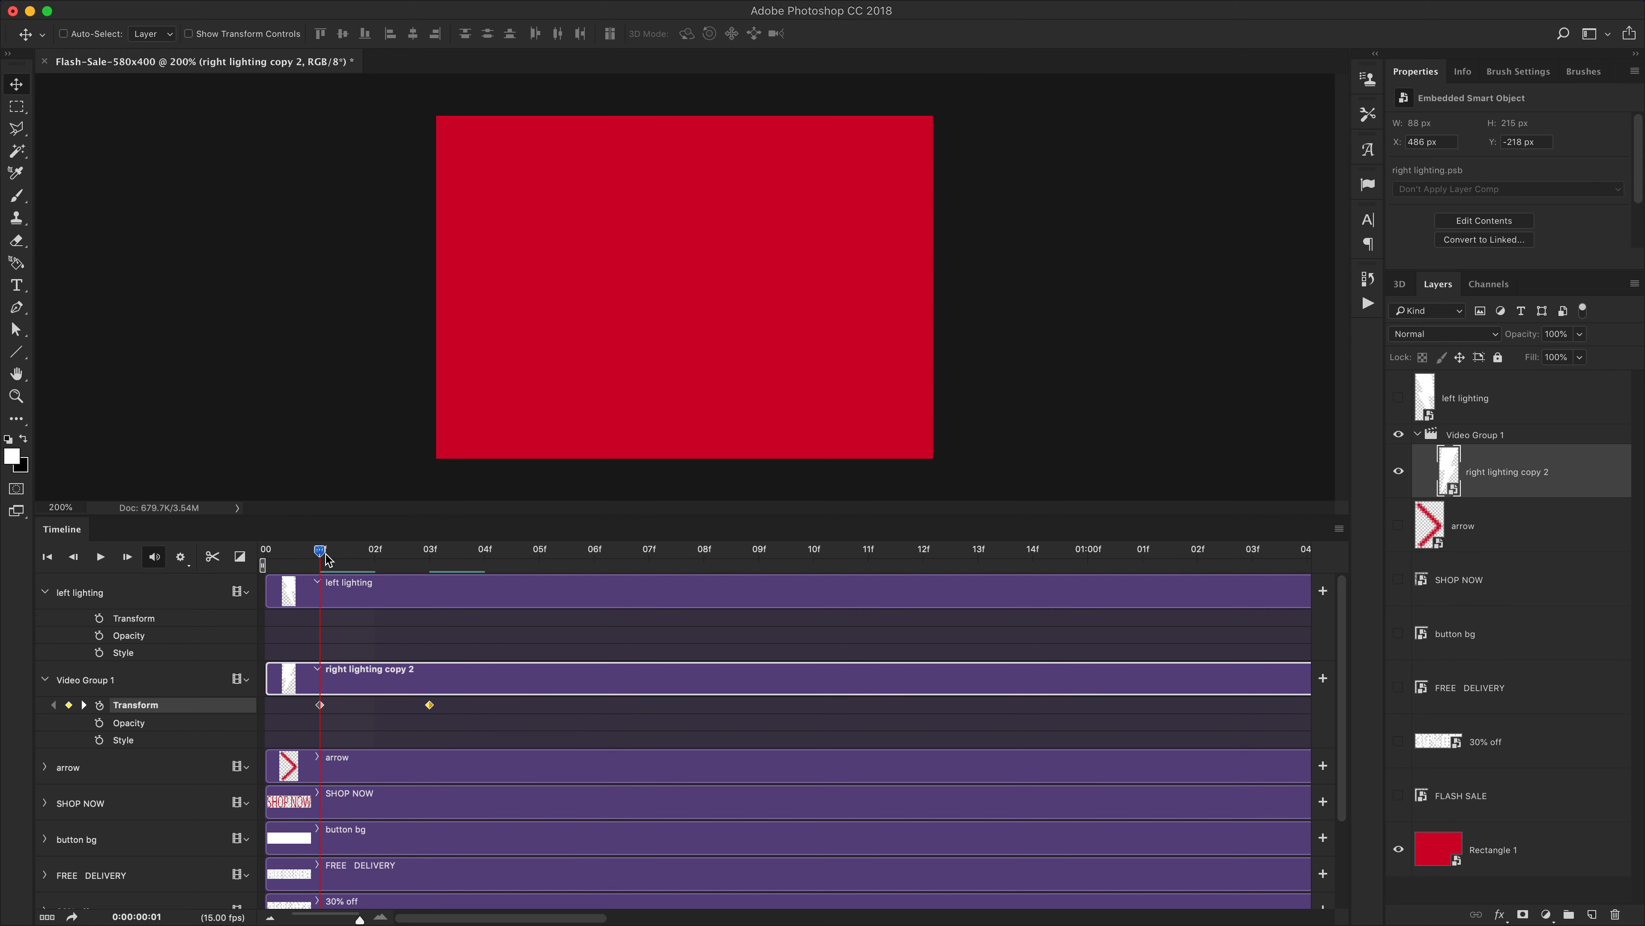
Start Transform keyframes on the left lighting clip at frame 1 and turn on the left lighting layer's visibility
{"action": "left_click", "coordinate": [99, 617]}
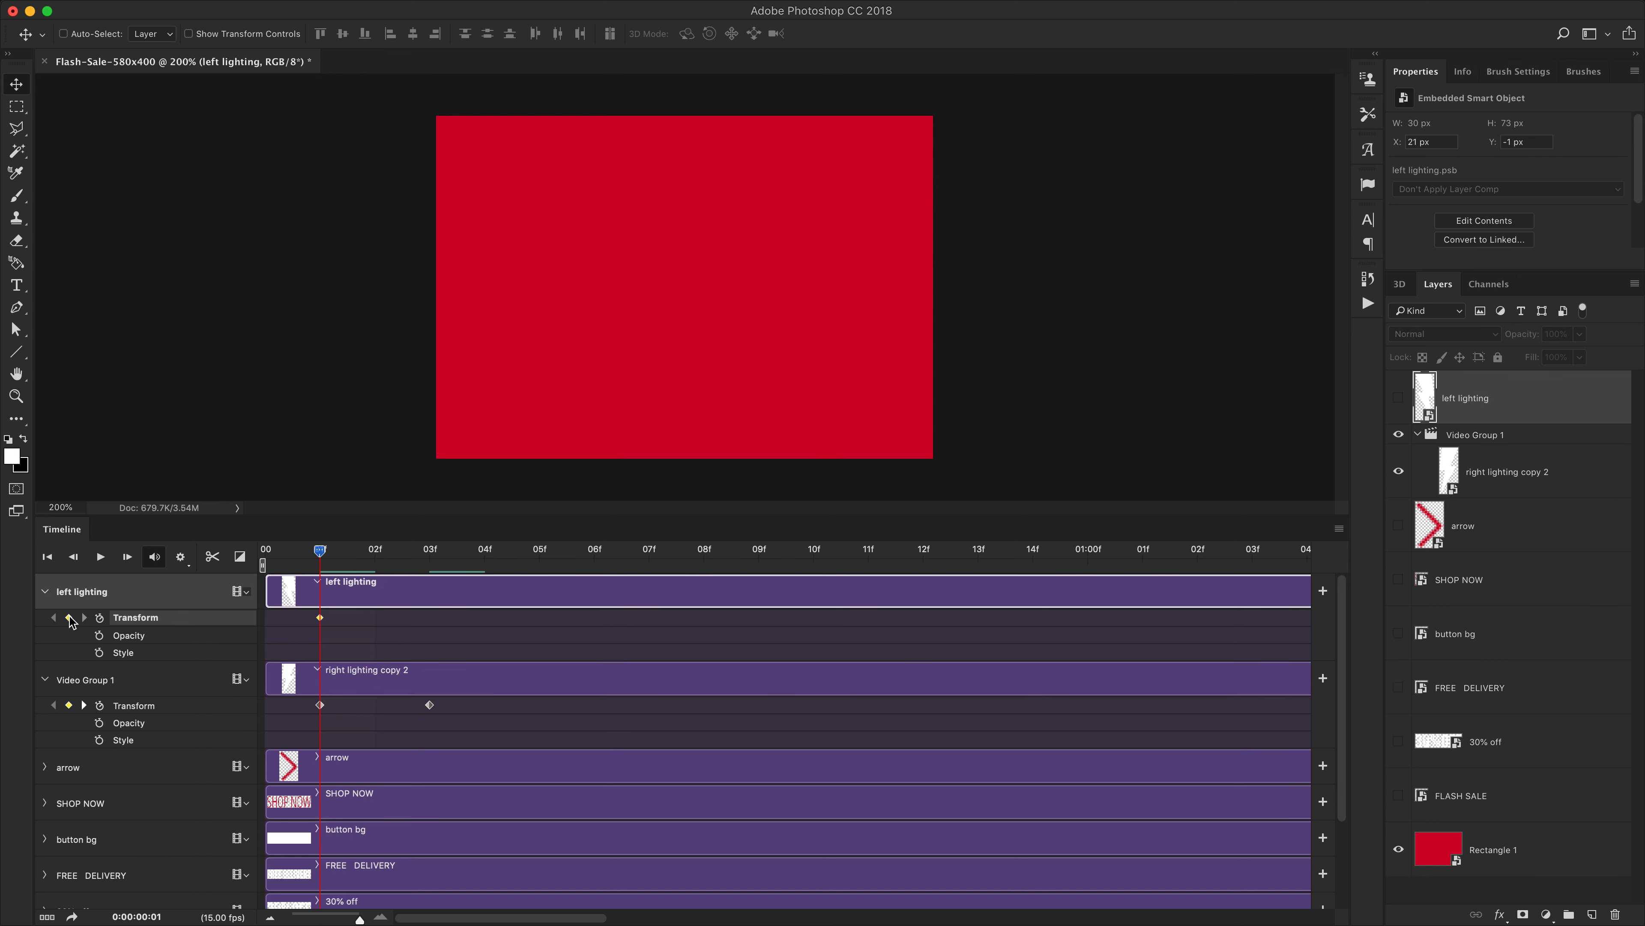
{"action": "left_click_drag", "start_coordinate": [321, 558], "coordinate": [430, 555]}
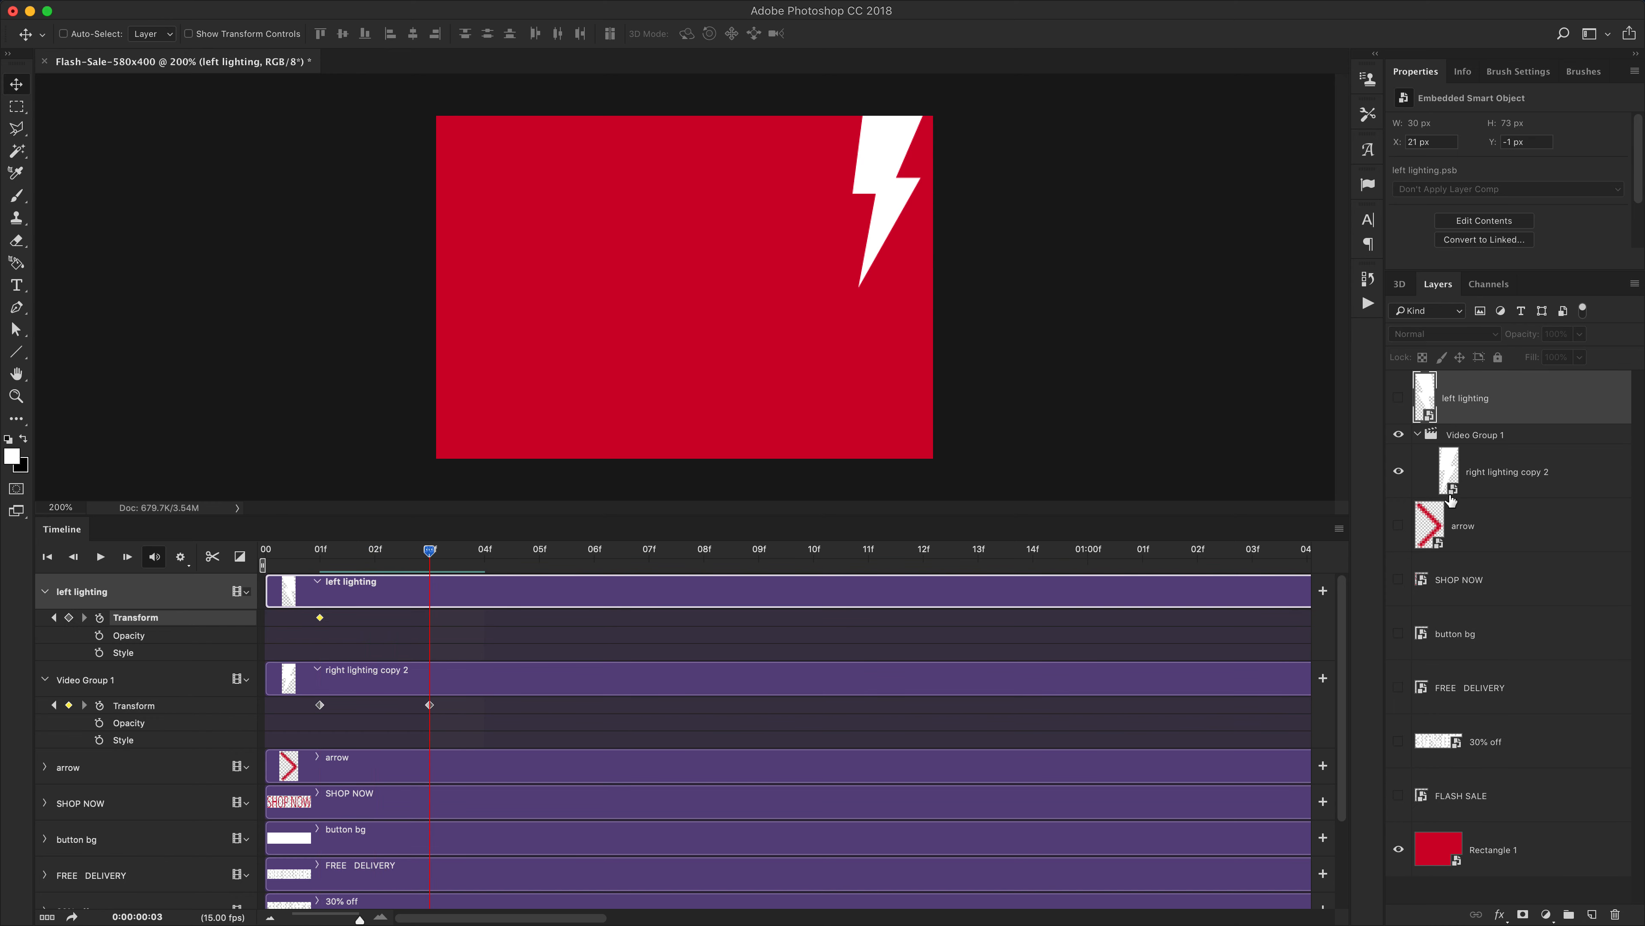
{"action": "left_click", "coordinate": [1399, 398]}
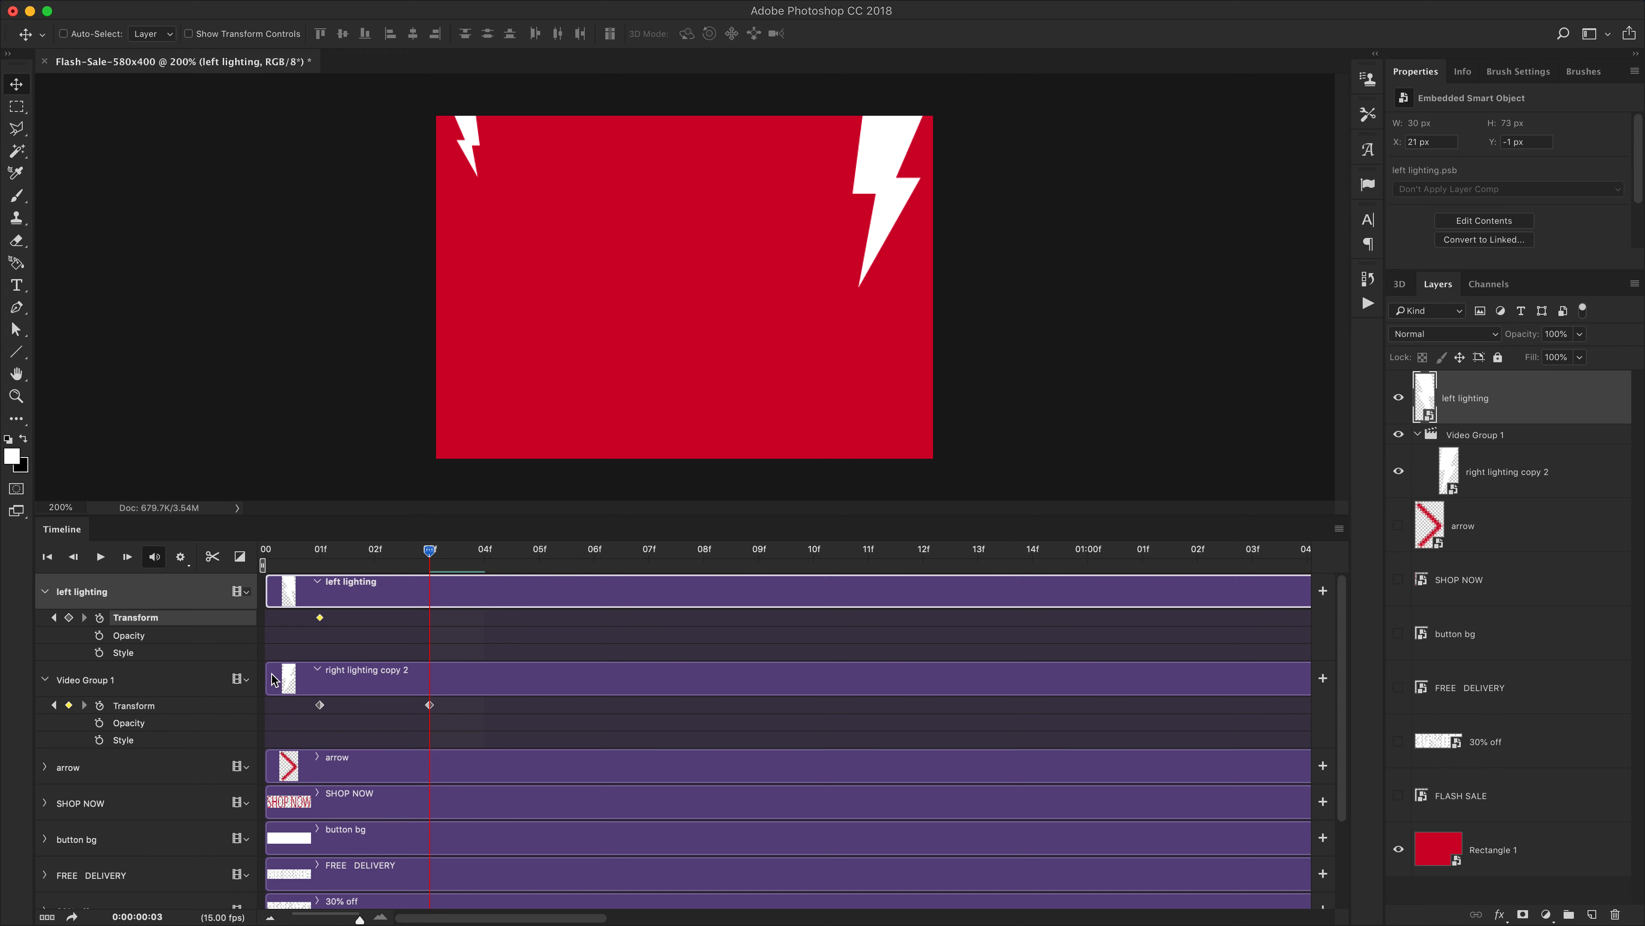
Move right lighting copy 2 out of Video Group 1 and delete the now empty video group
{"action": "left_click_drag", "start_coordinate": [1531, 471], "coordinate": [1494, 437]}
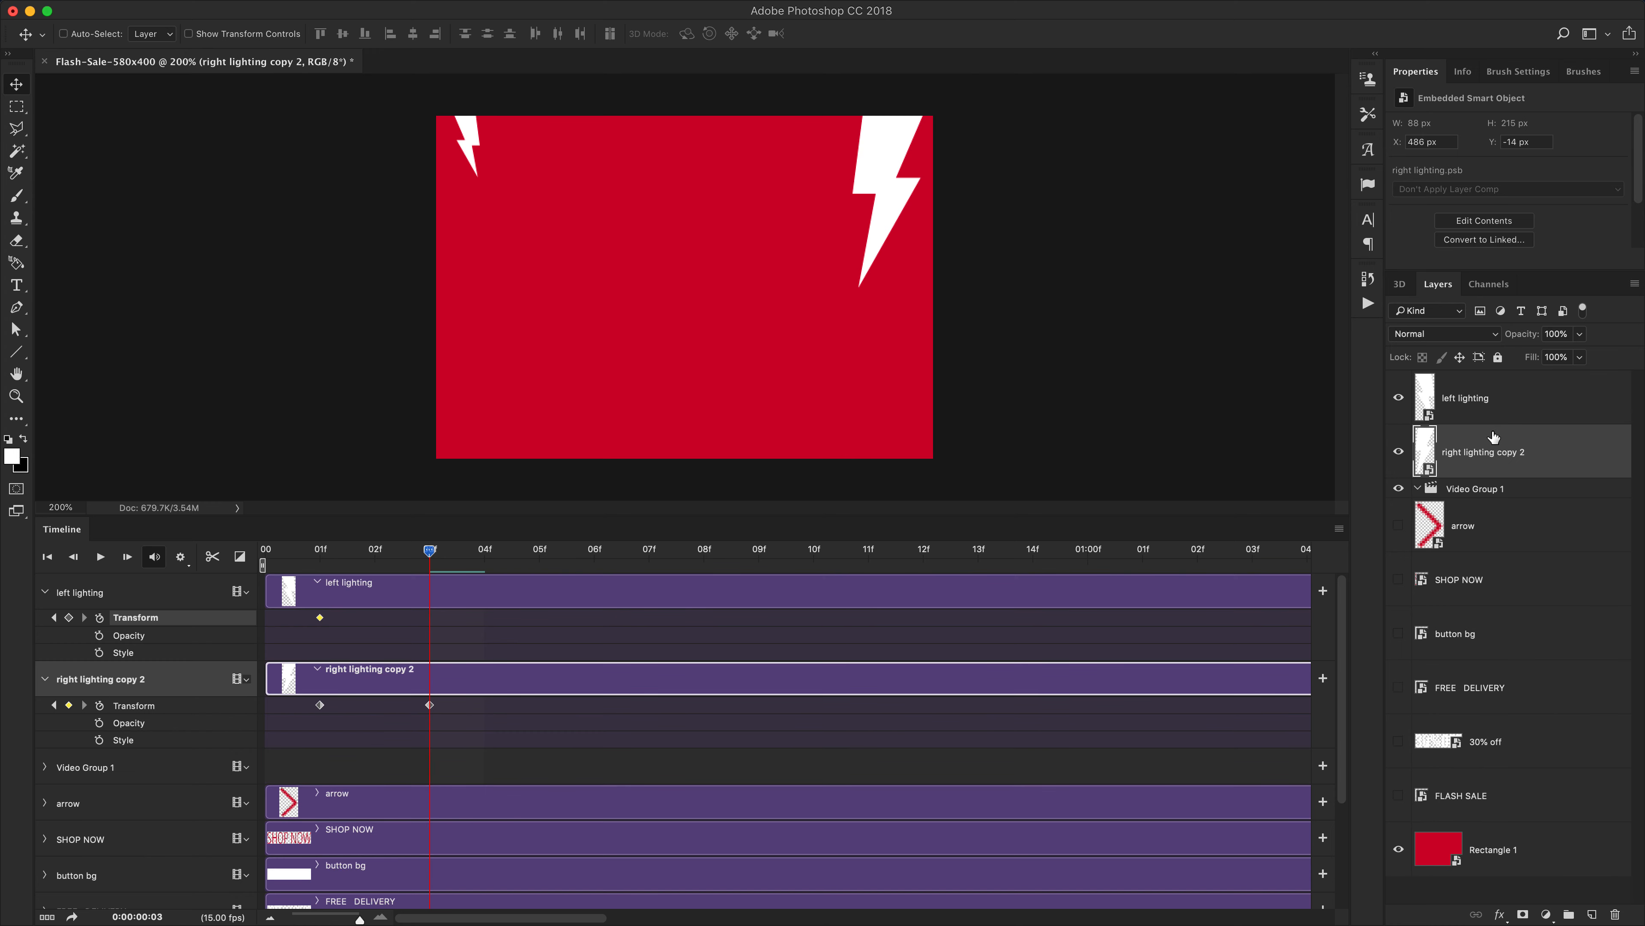
{"action": "left_click", "coordinate": [1504, 499]}
{"action": "key", "text": "Delete"}
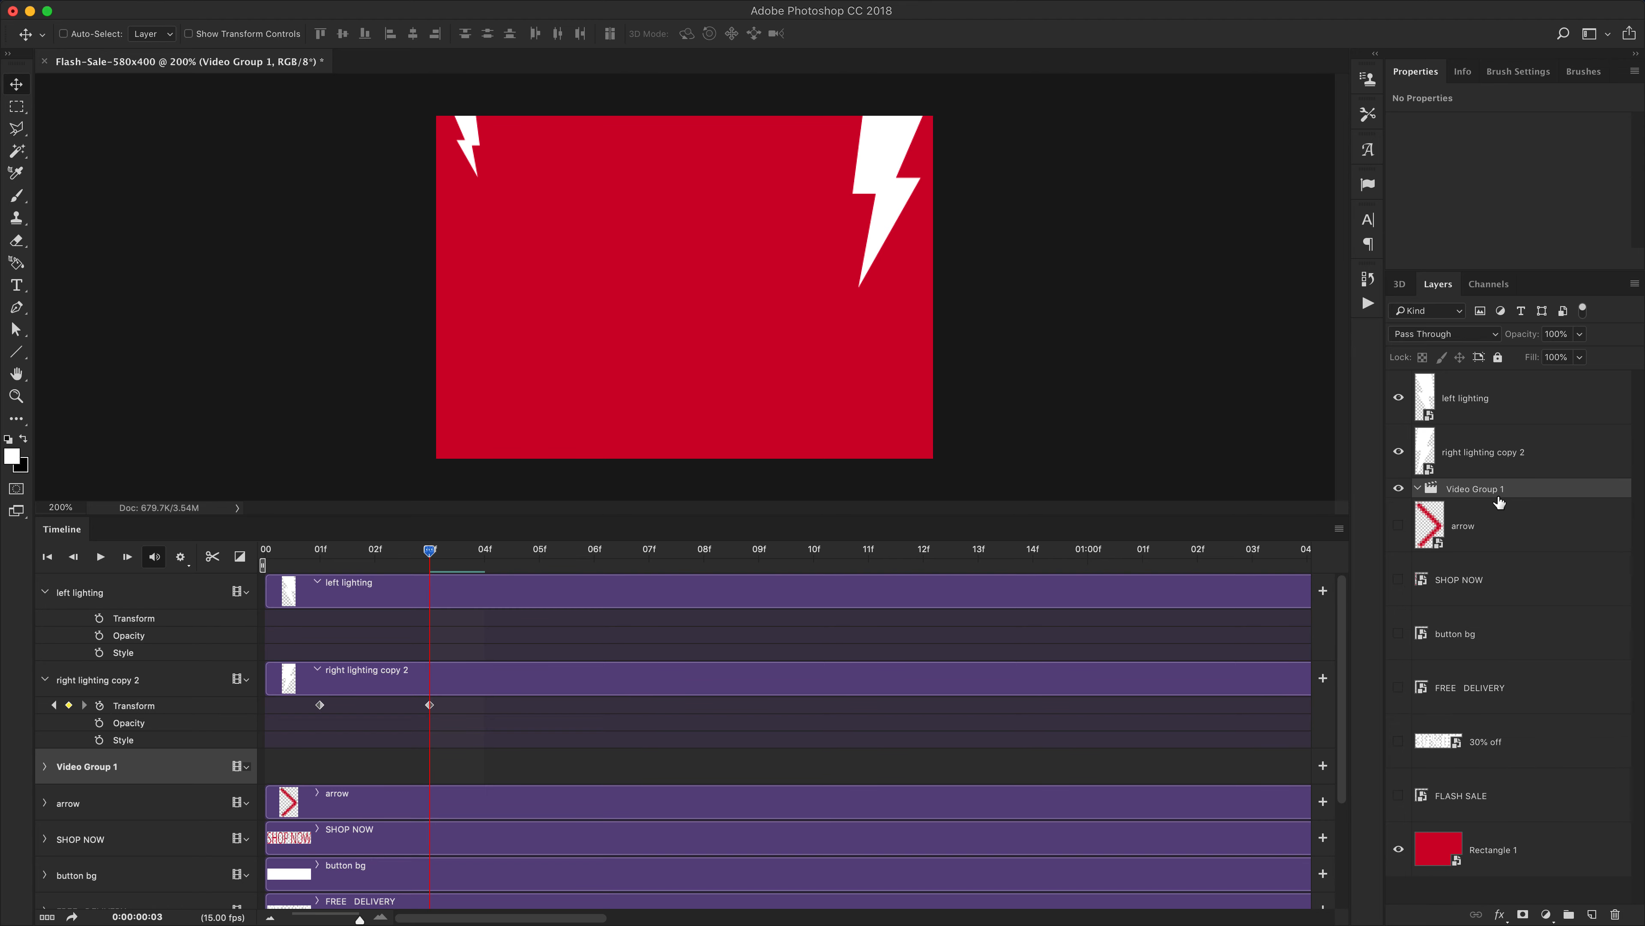
{"action": "key", "text": "ctrl+z"}
{"action": "left_click_drag", "start_coordinate": [1494, 497], "coordinate": [1613, 914]}
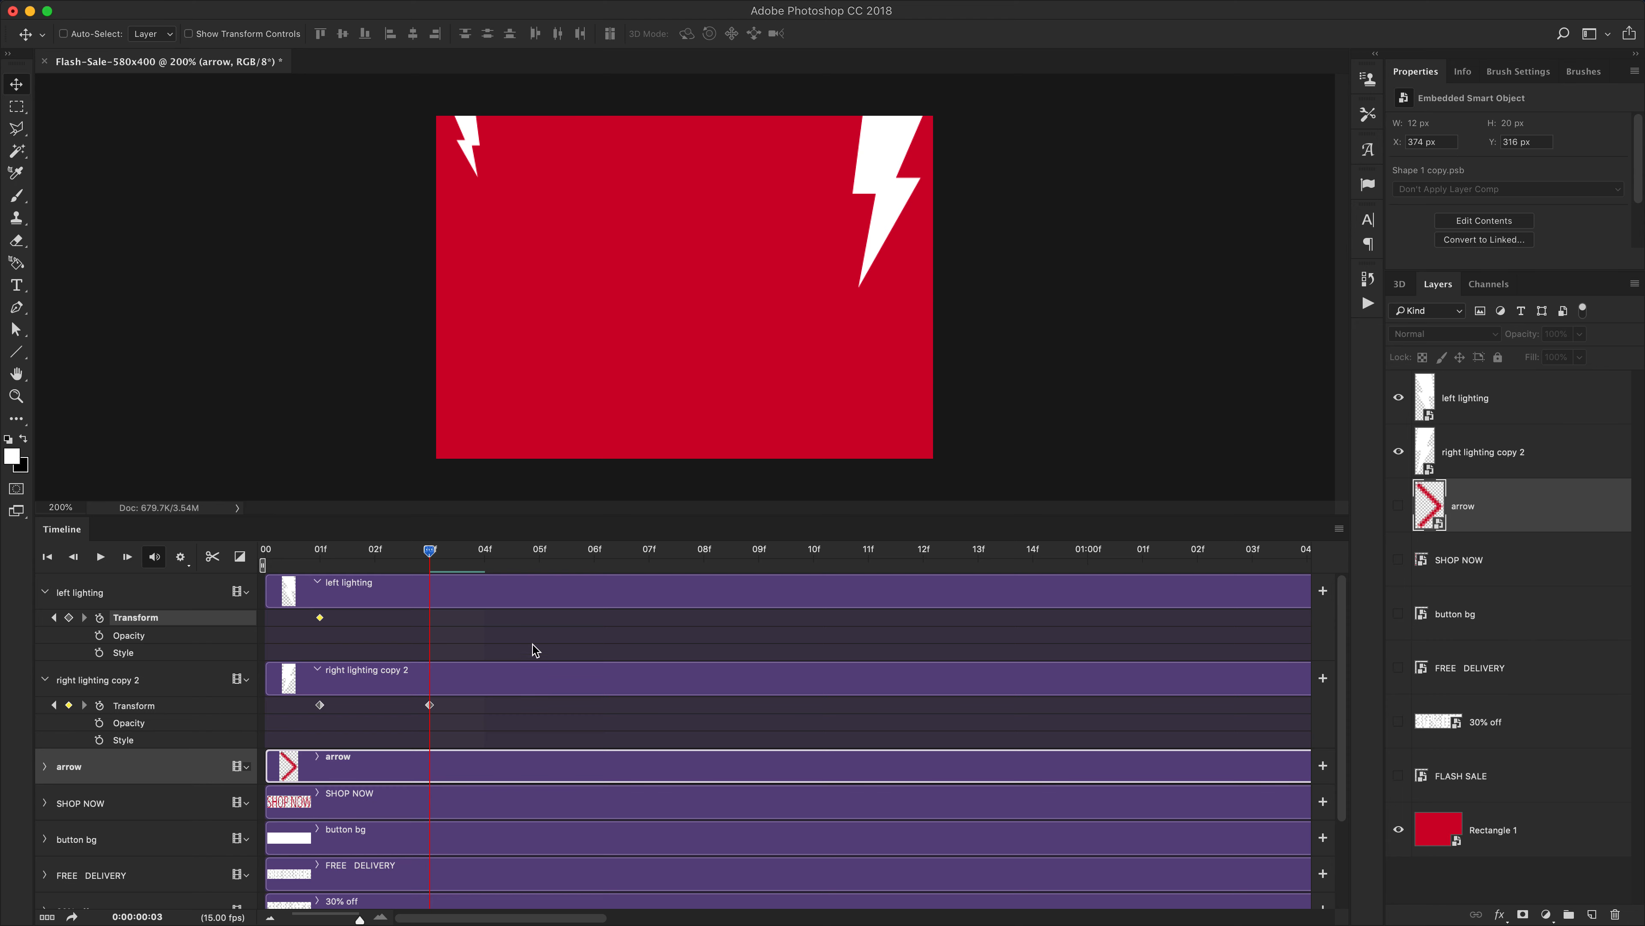
Add a left lighting keyframe at frame 3, raise the left bolt above the canvas at frame 1, and play it
{"action": "left_click", "coordinate": [532, 645]}
{"action": "left_click", "coordinate": [69, 618]}
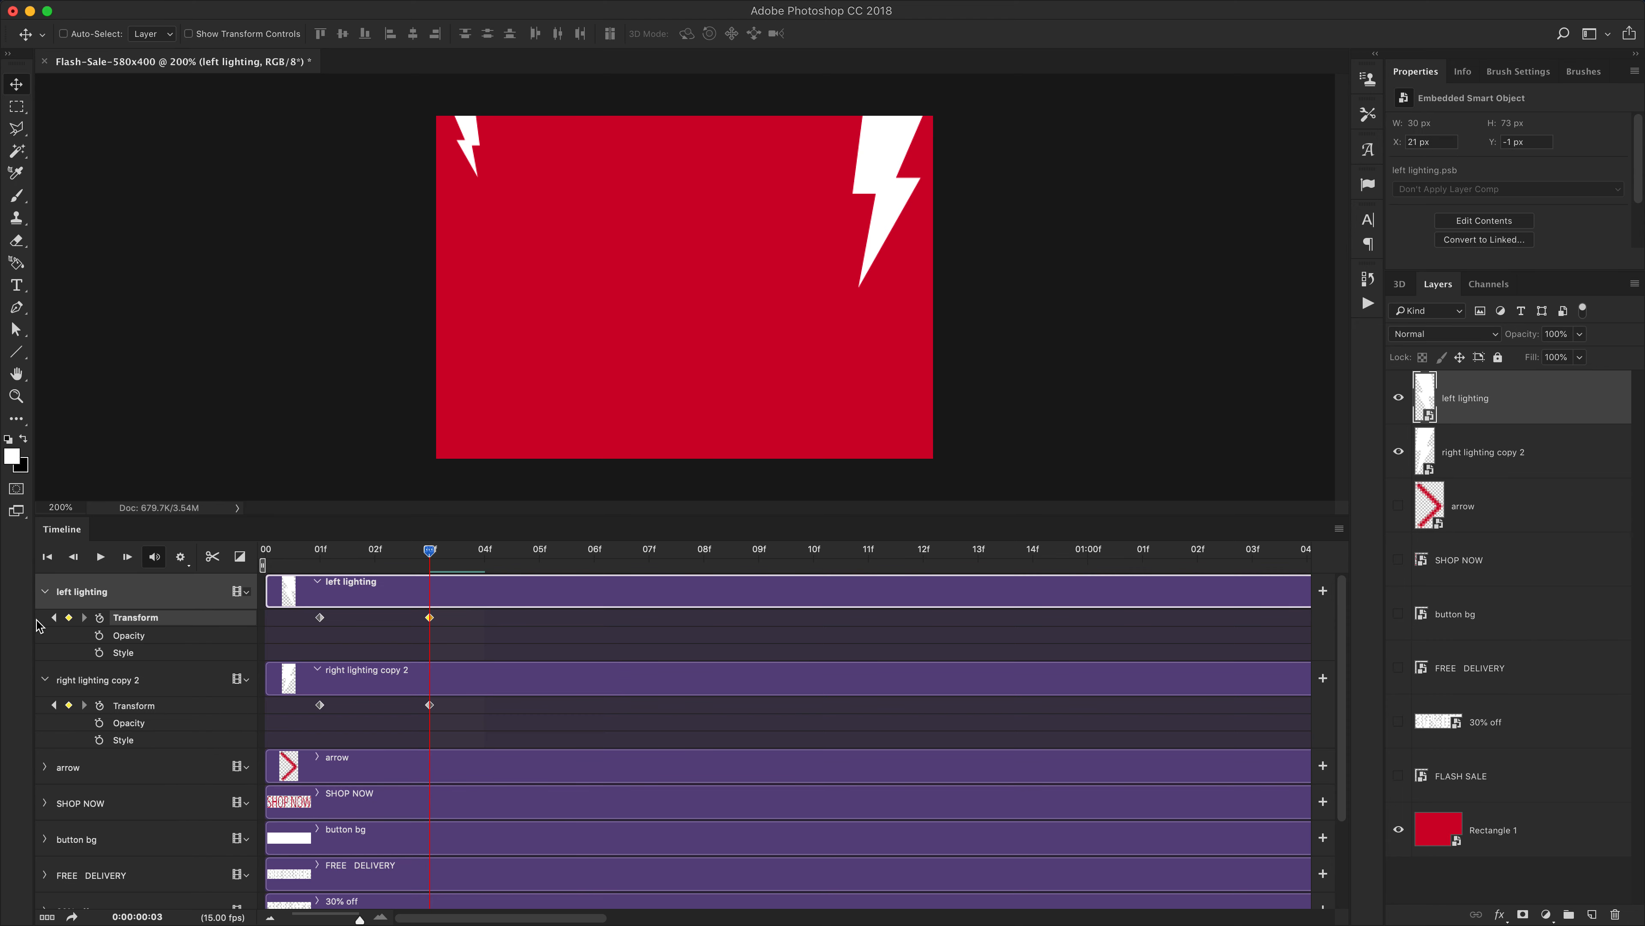
{"action": "left_click", "coordinate": [54, 617]}
{"action": "left_click_drag", "start_coordinate": [528, 311], "coordinate": [526, 234]}
{"action": "left_click_drag", "start_coordinate": [316, 550], "coordinate": [215, 565]}
{"action": "left_click", "coordinate": [100, 556]}
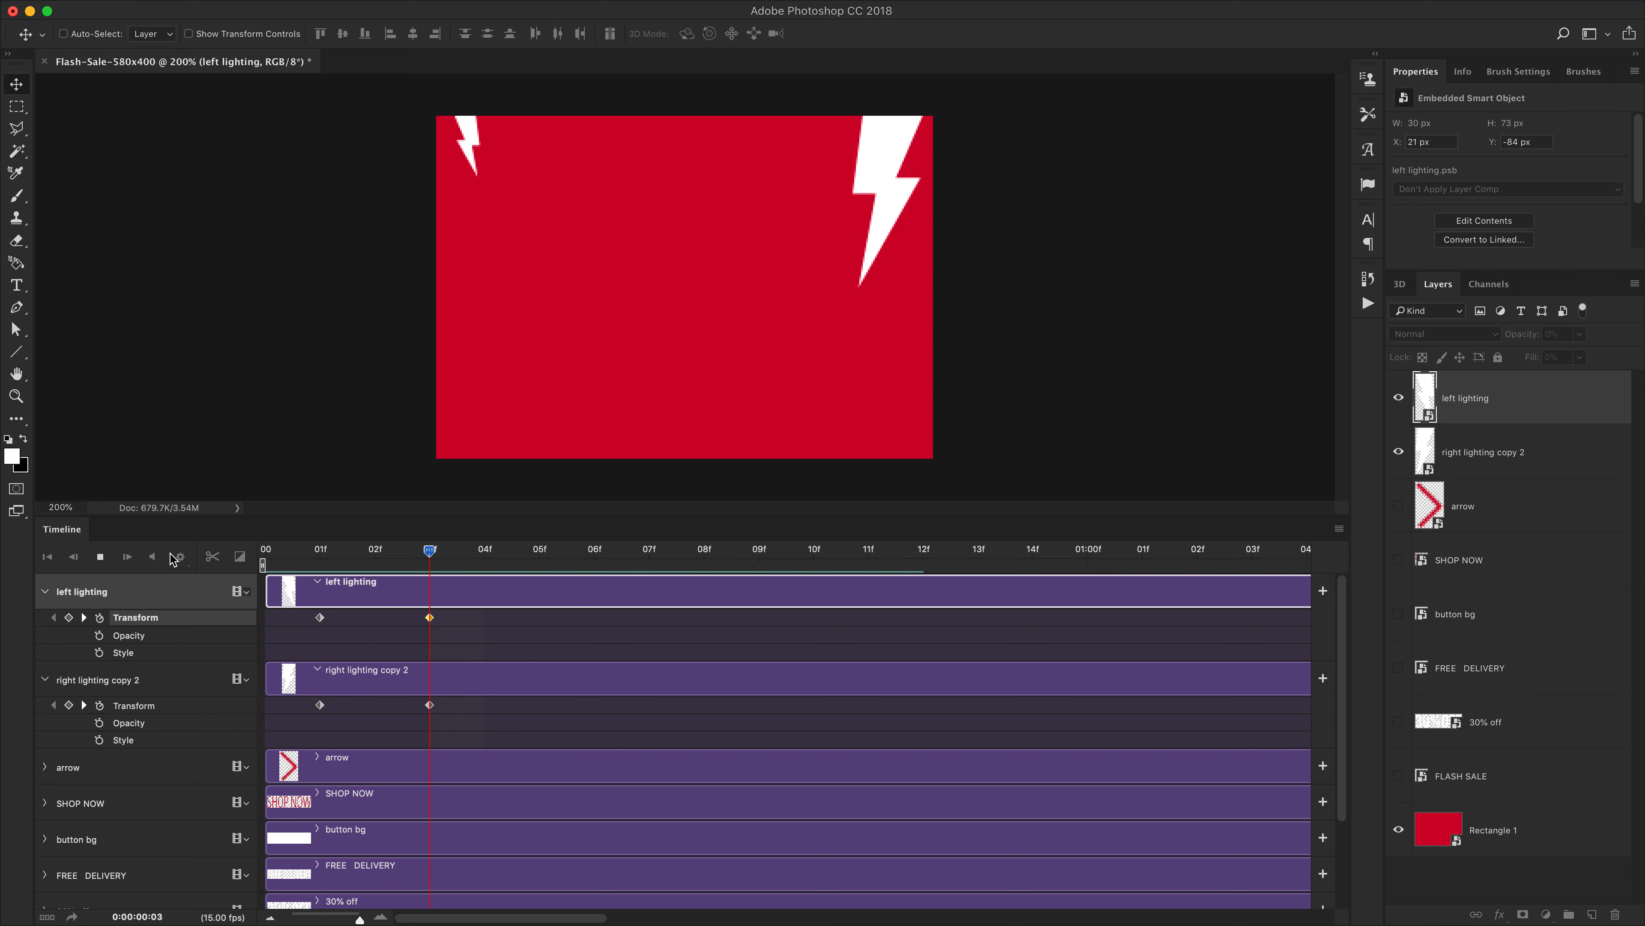
Drag a left lighting Transform keyframe later along the timeline
{"action": "left_click", "coordinate": [320, 550]}
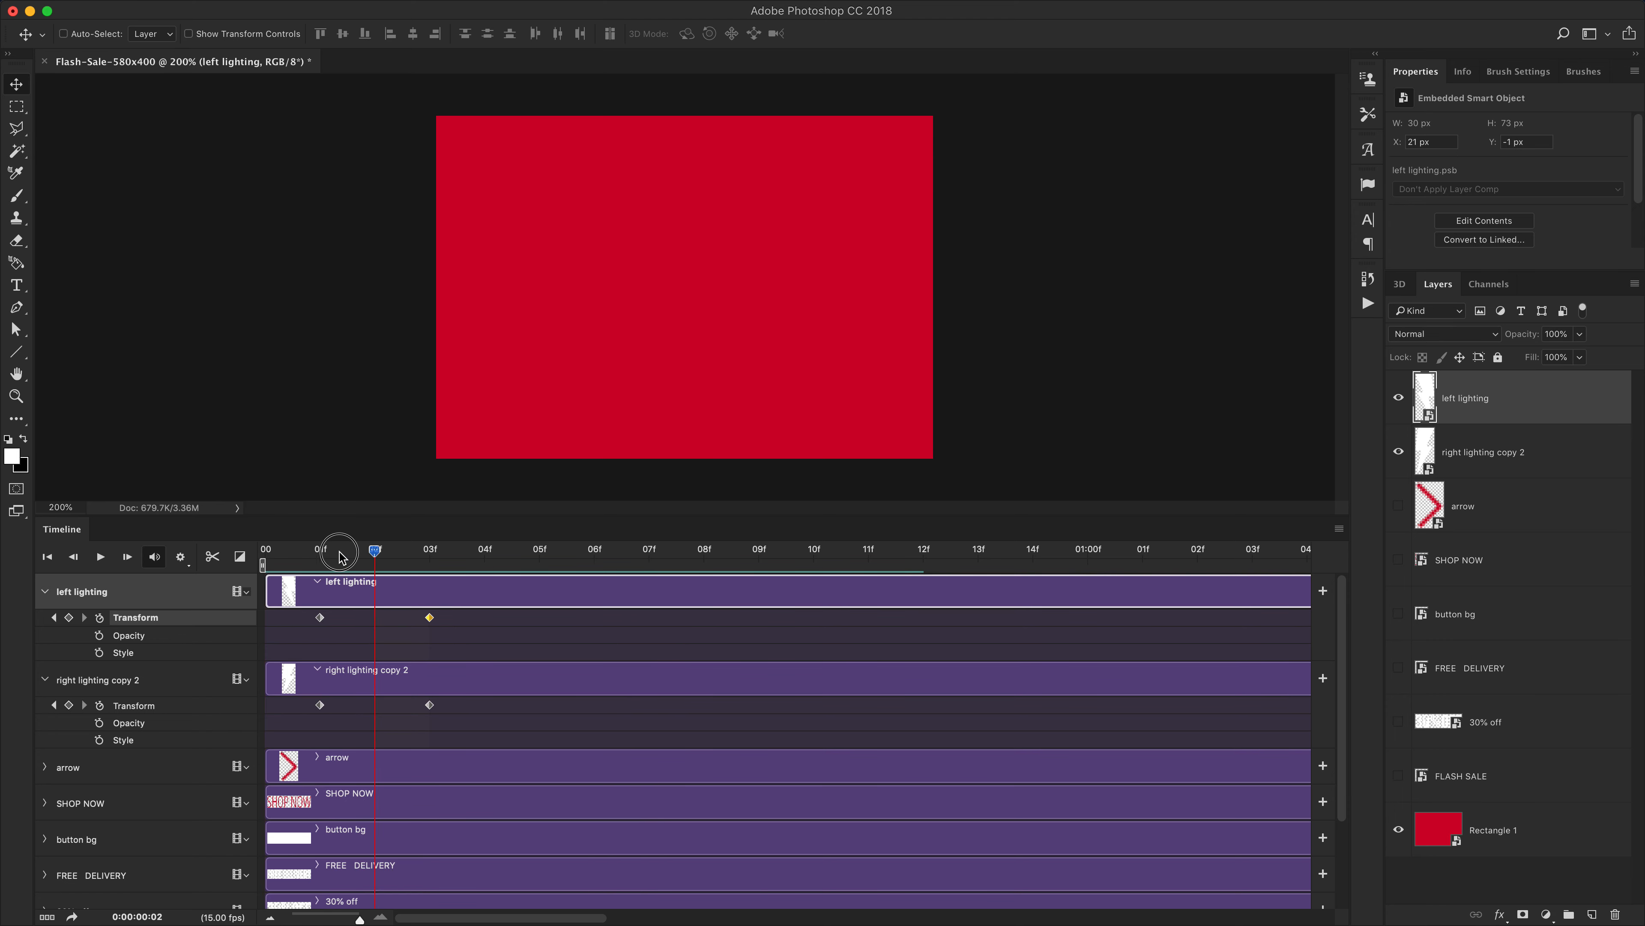
{"action": "left_click", "coordinate": [324, 623]}
{"action": "left_click_drag", "start_coordinate": [324, 623], "coordinate": [486, 620]}
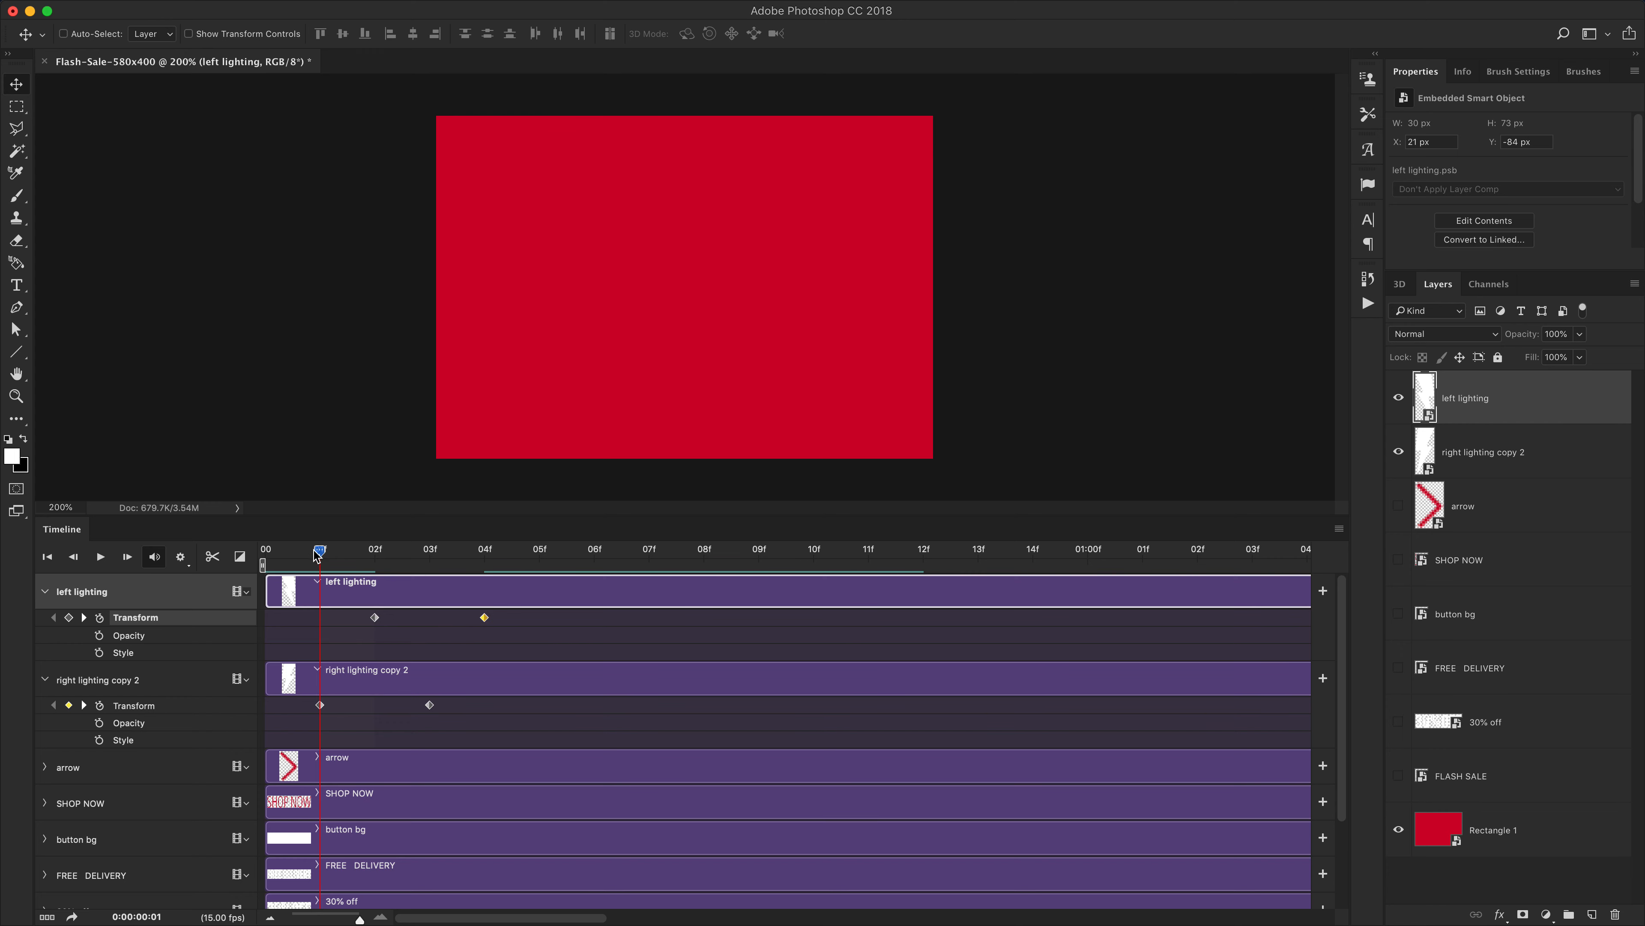
Collapse the lighting tracks and play the animation to preview the bolt drops
{"action": "left_click_drag", "start_coordinate": [320, 550], "coordinate": [353, 561]}
{"action": "key", "text": "space"}
{"action": "left_click", "coordinate": [283, 556]}
{"action": "left_click", "coordinate": [44, 592]}
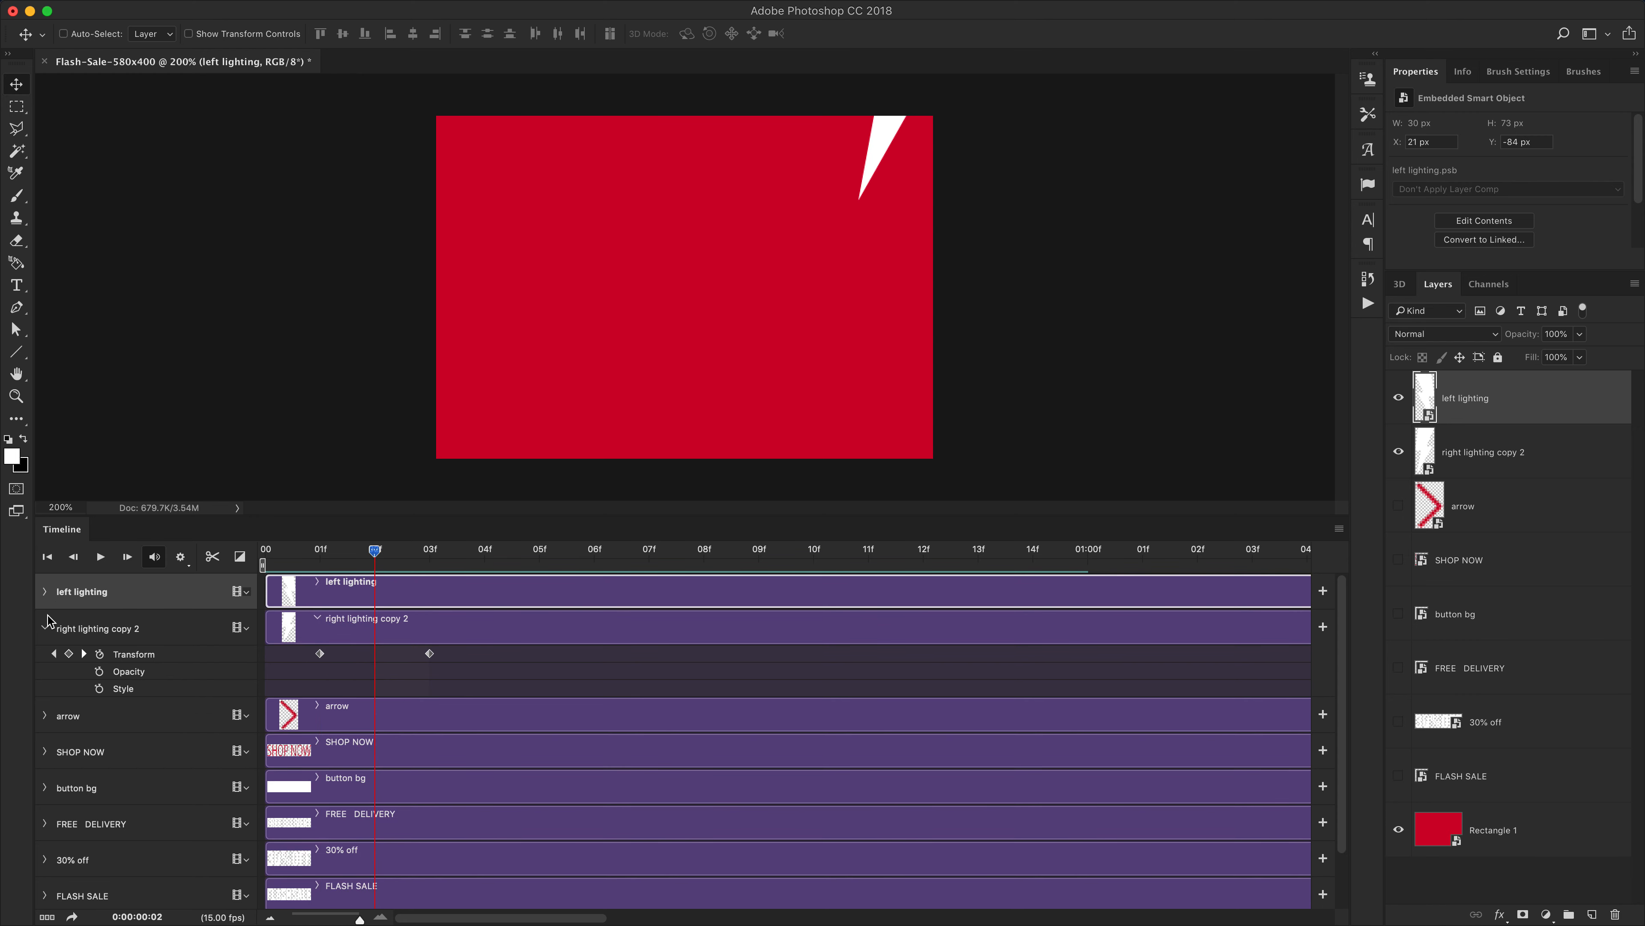
{"action": "left_click", "coordinate": [45, 628]}
{"action": "left_click_drag", "start_coordinate": [373, 550], "coordinate": [231, 551]}
{"action": "key", "text": "space"}
{"action": "key", "text": "space"}
{"action": "key", "text": "space"}
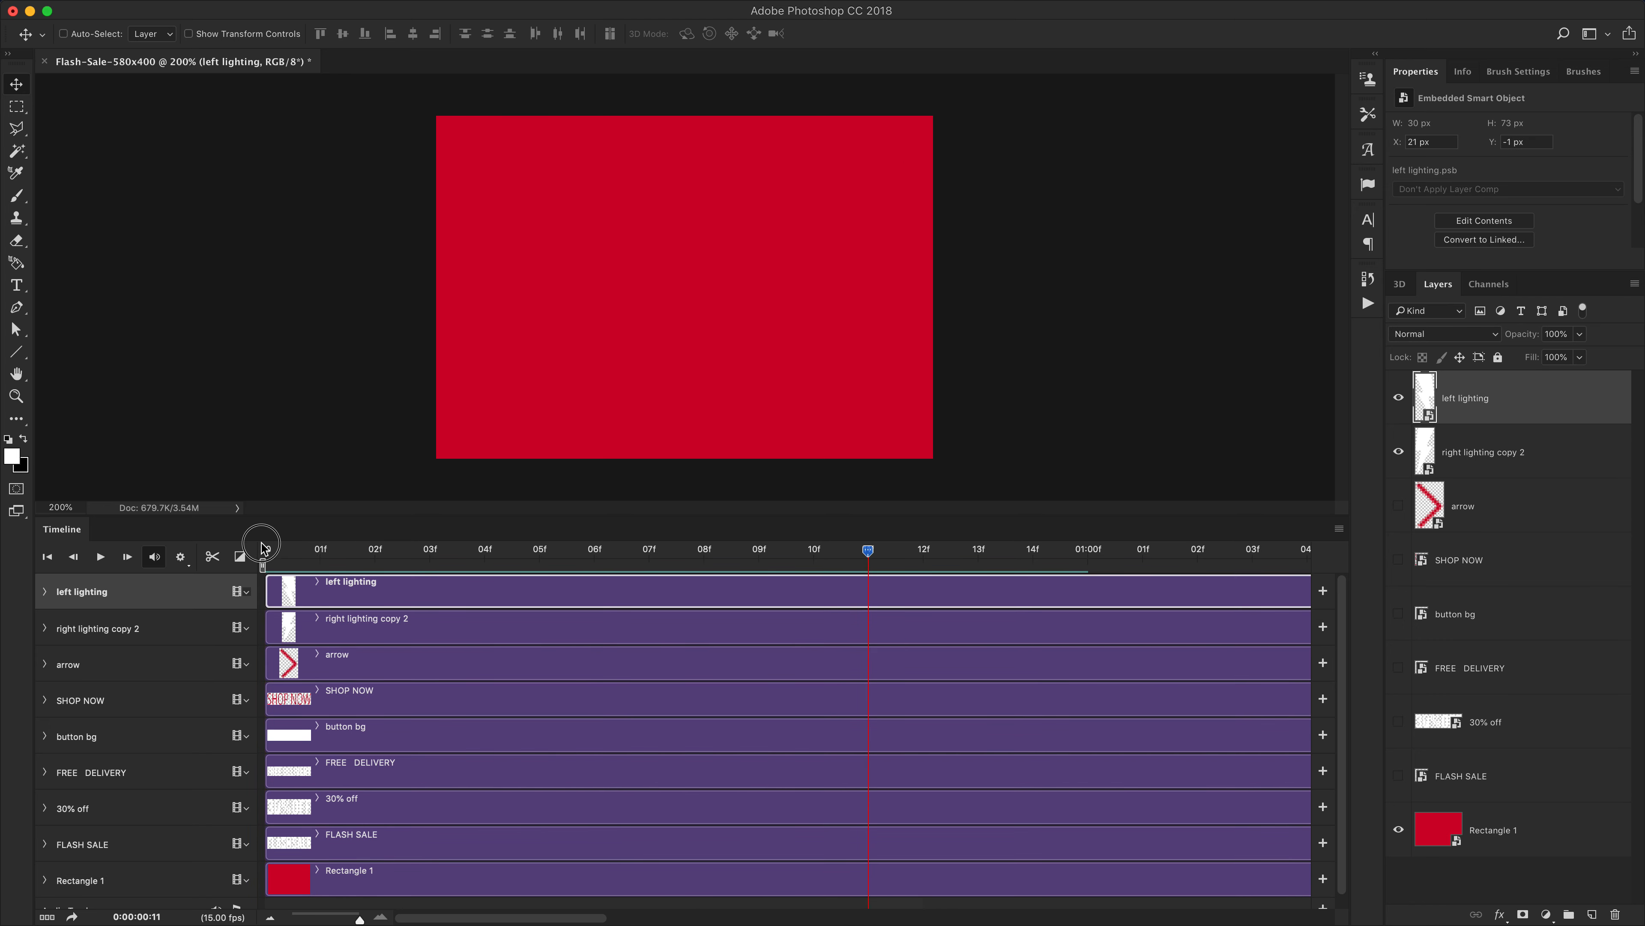
{"action": "key", "text": "space"}
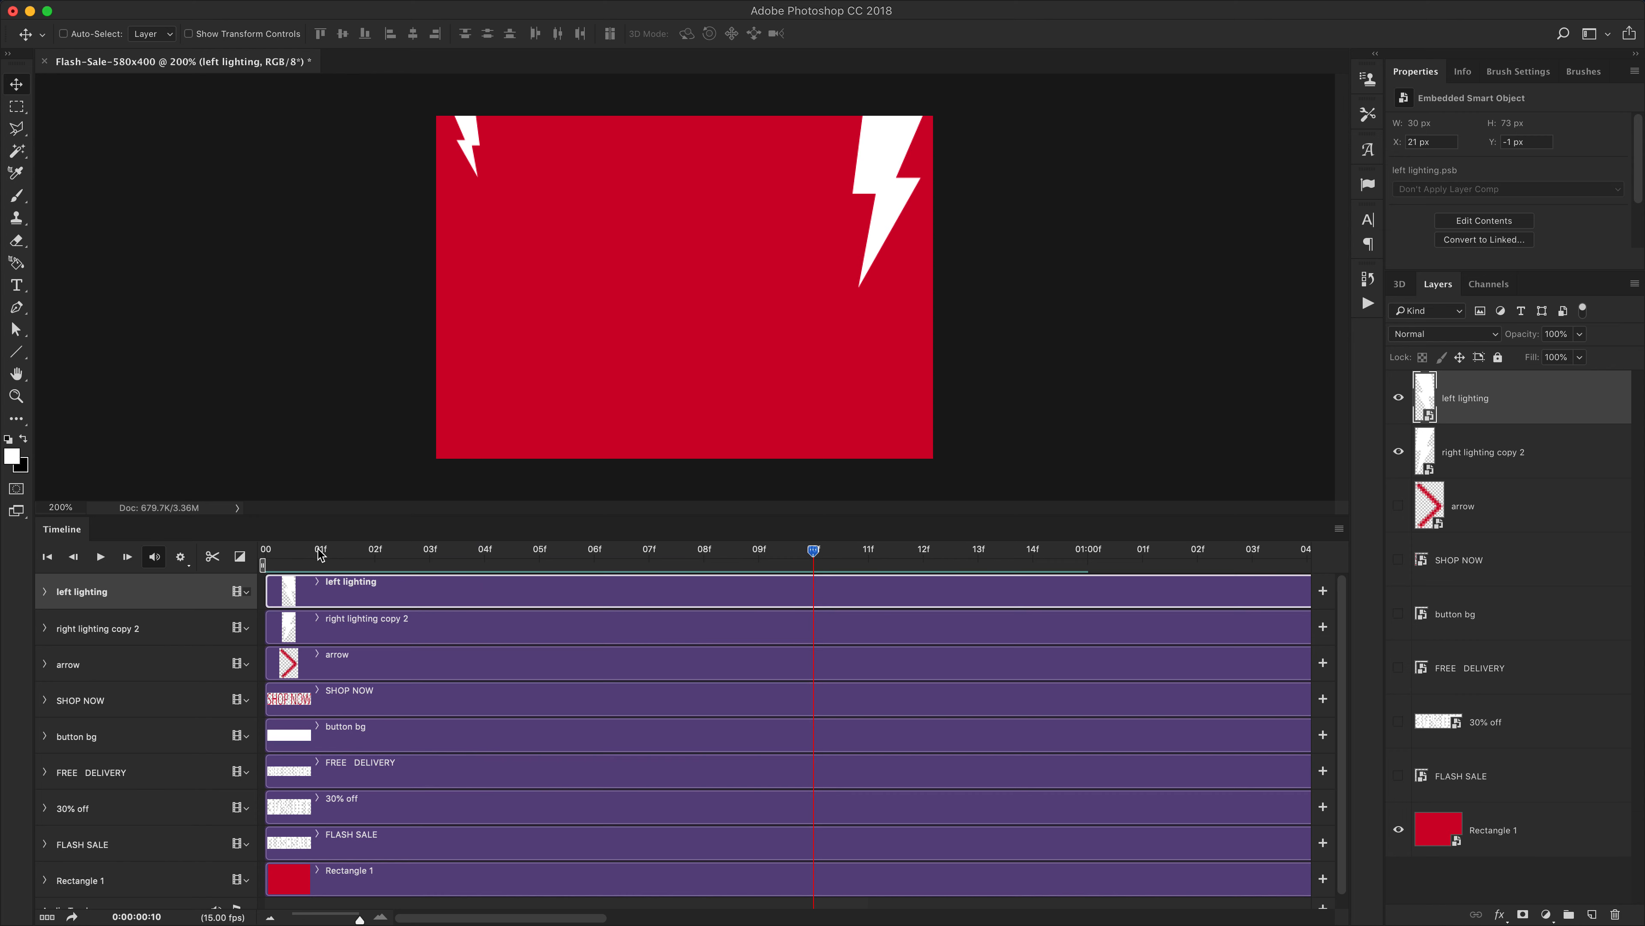
Replay the animation from the start and stop the playhead at frame 3
{"action": "left_click_drag", "start_coordinate": [319, 552], "coordinate": [224, 549]}
{"action": "left_click", "coordinate": [100, 559]}
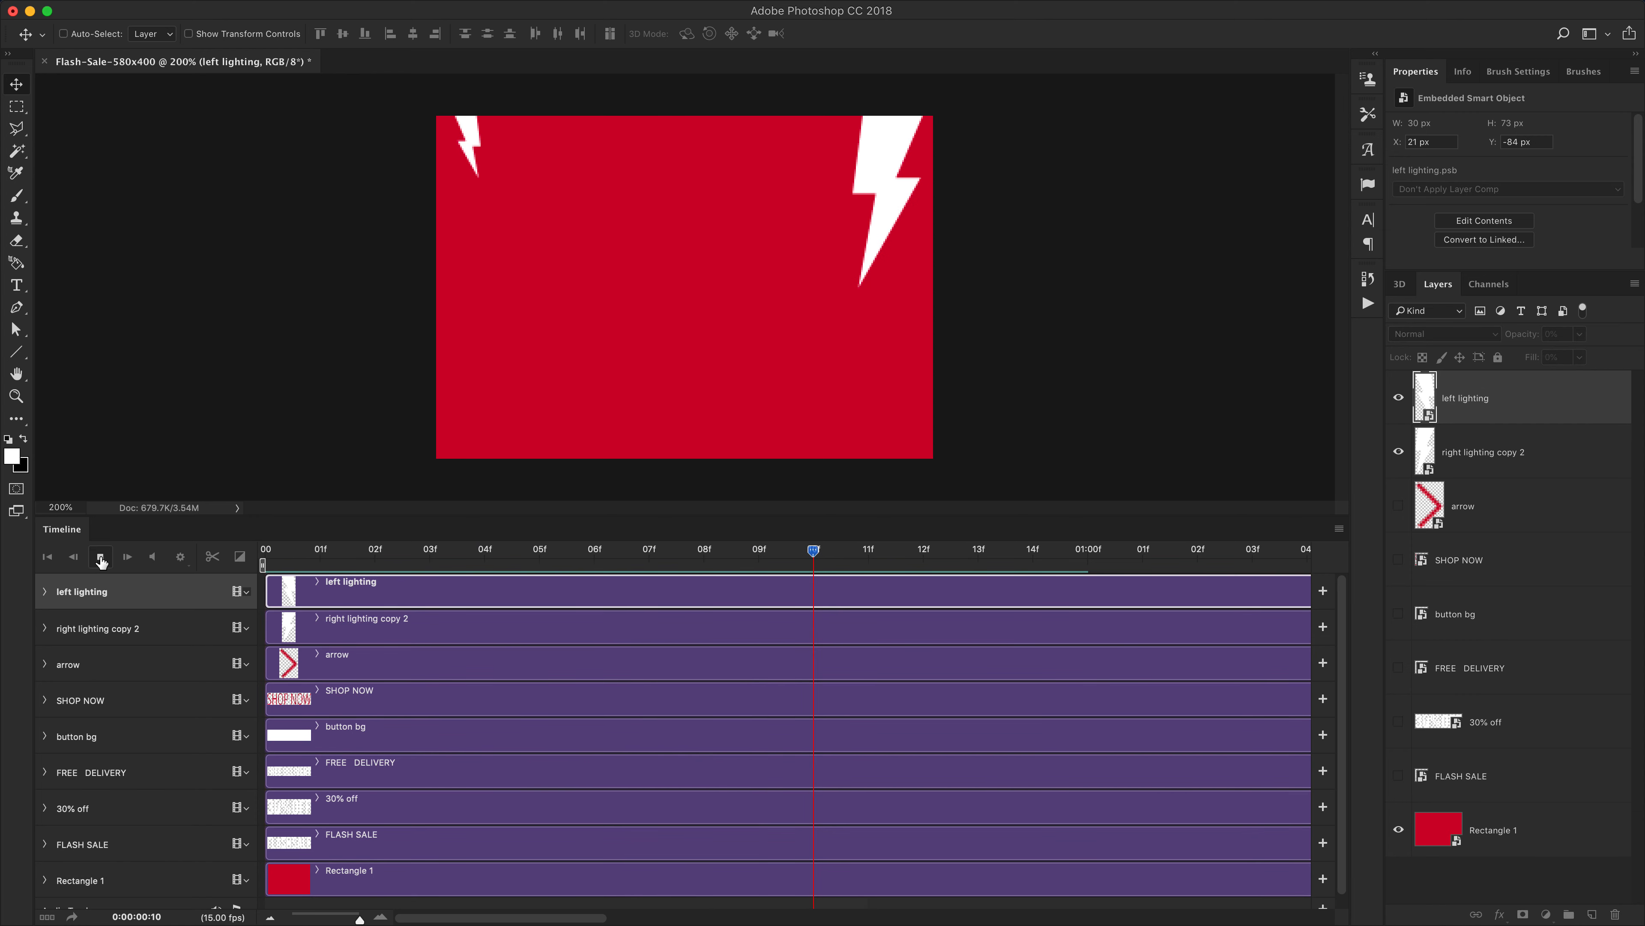
{"action": "left_click_drag", "start_coordinate": [324, 550], "coordinate": [264, 550]}
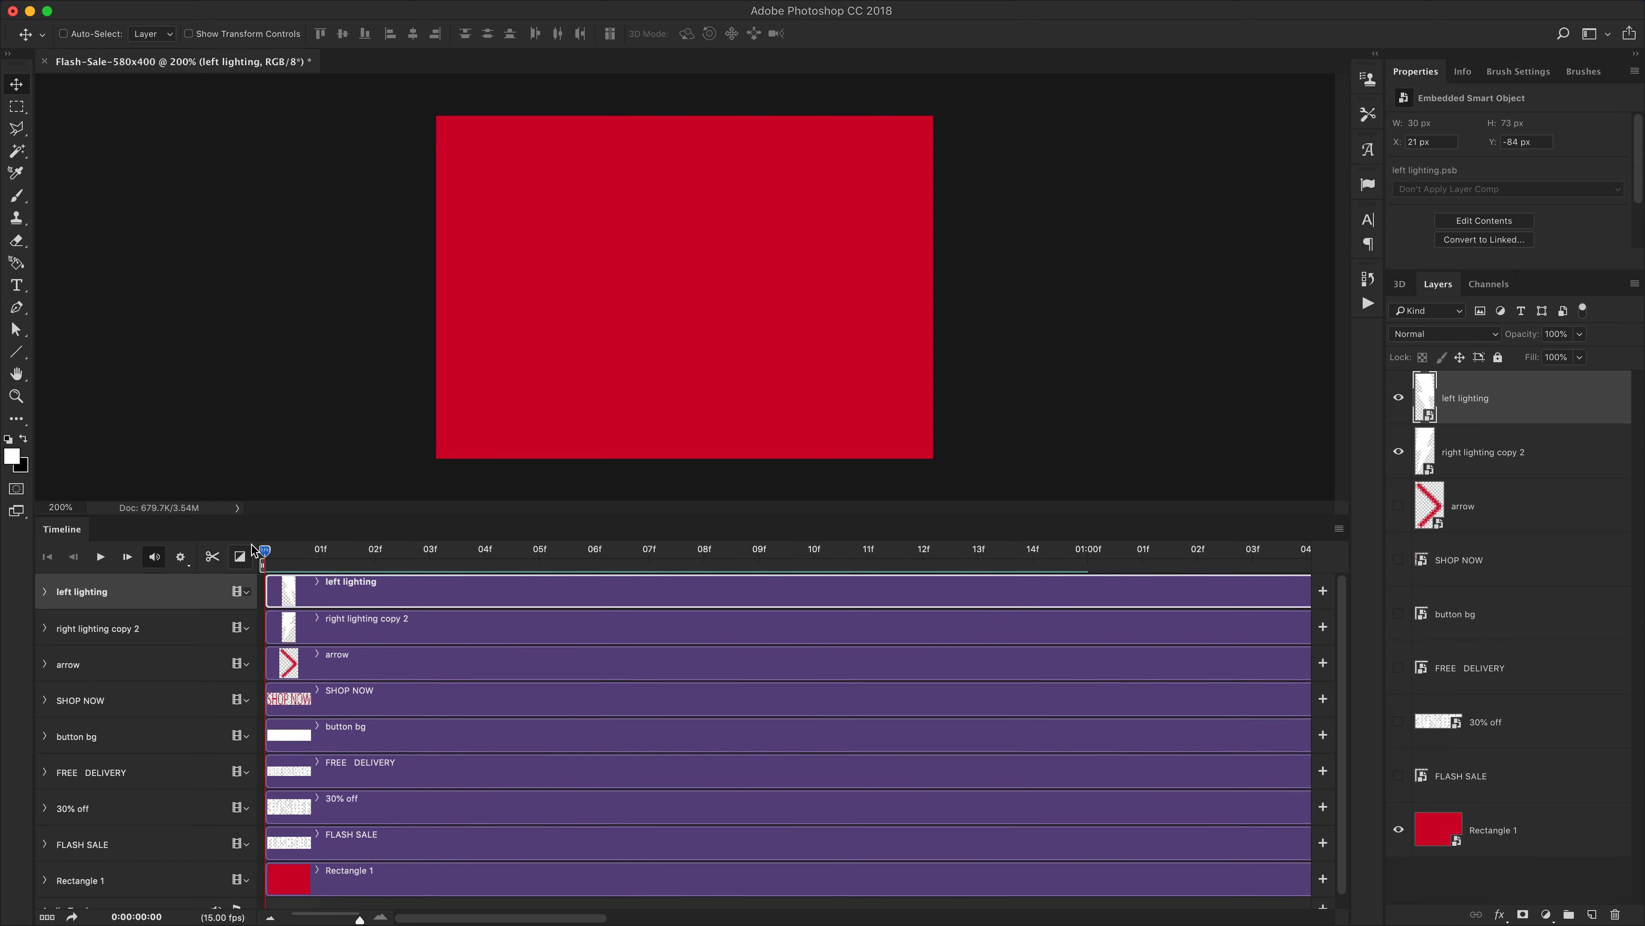
{"action": "key", "text": "space"}
{"action": "left_click", "coordinate": [321, 551]}
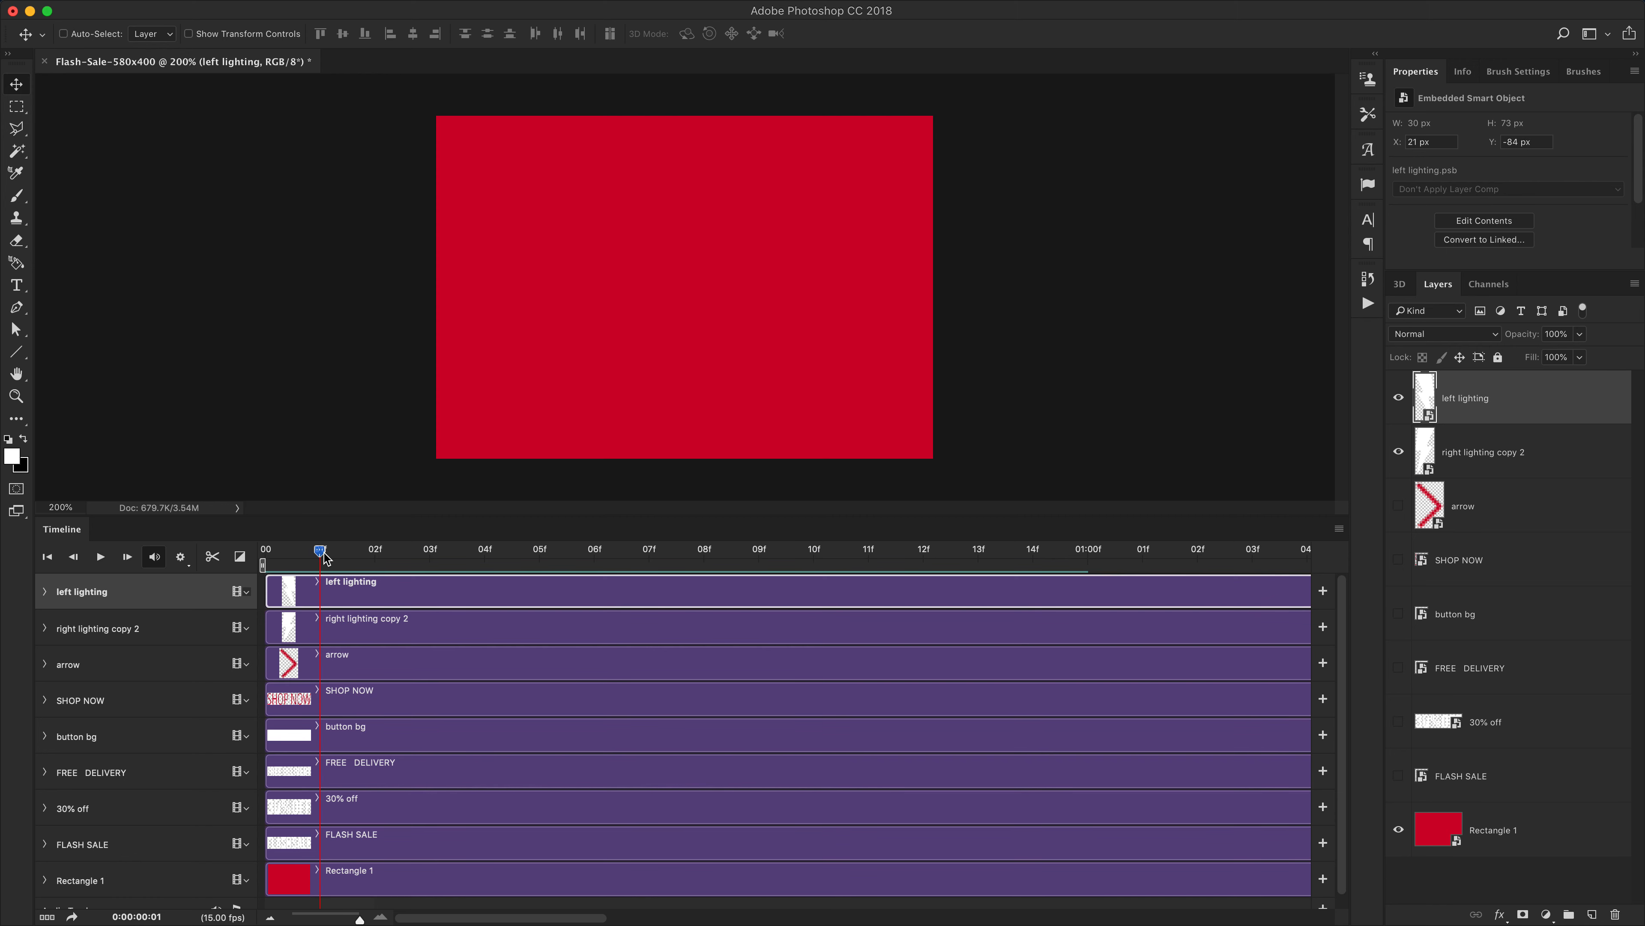
{"action": "left_click_drag", "start_coordinate": [320, 557], "coordinate": [407, 561]}
{"action": "key", "text": "space"}
{"action": "key", "text": "space"}
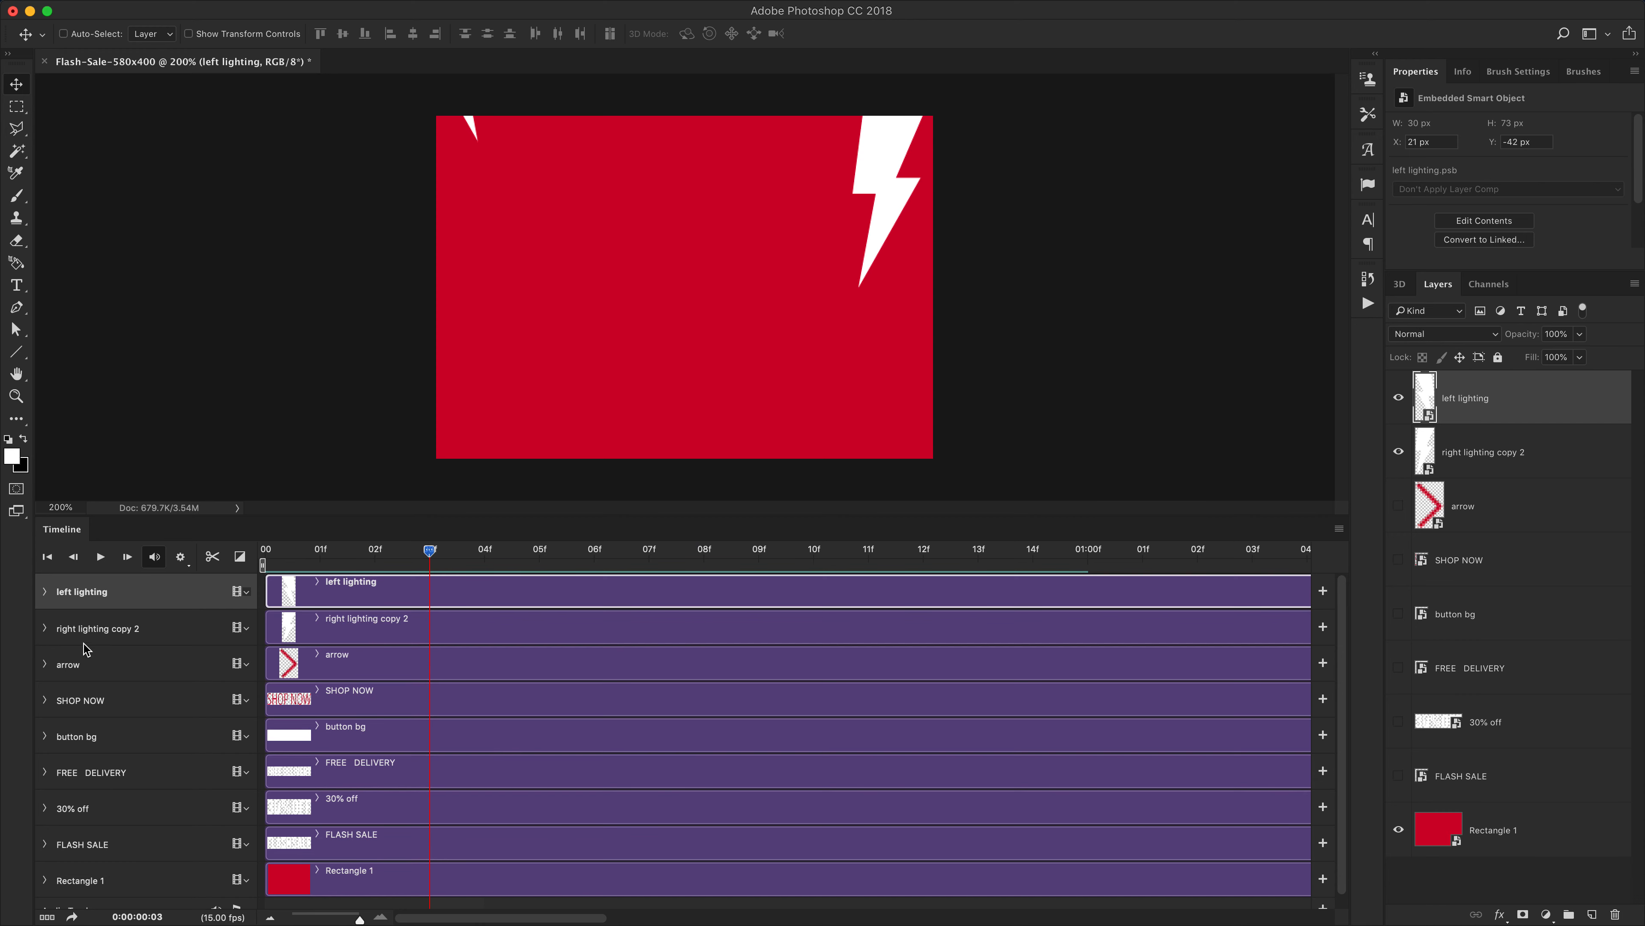
Select the FLASH SALE layer and make it visible
{"action": "left_click", "coordinate": [85, 671]}
{"action": "scroll", "coordinate": [399, 697], "scroll_direction": "down", "scroll_amount": 1}
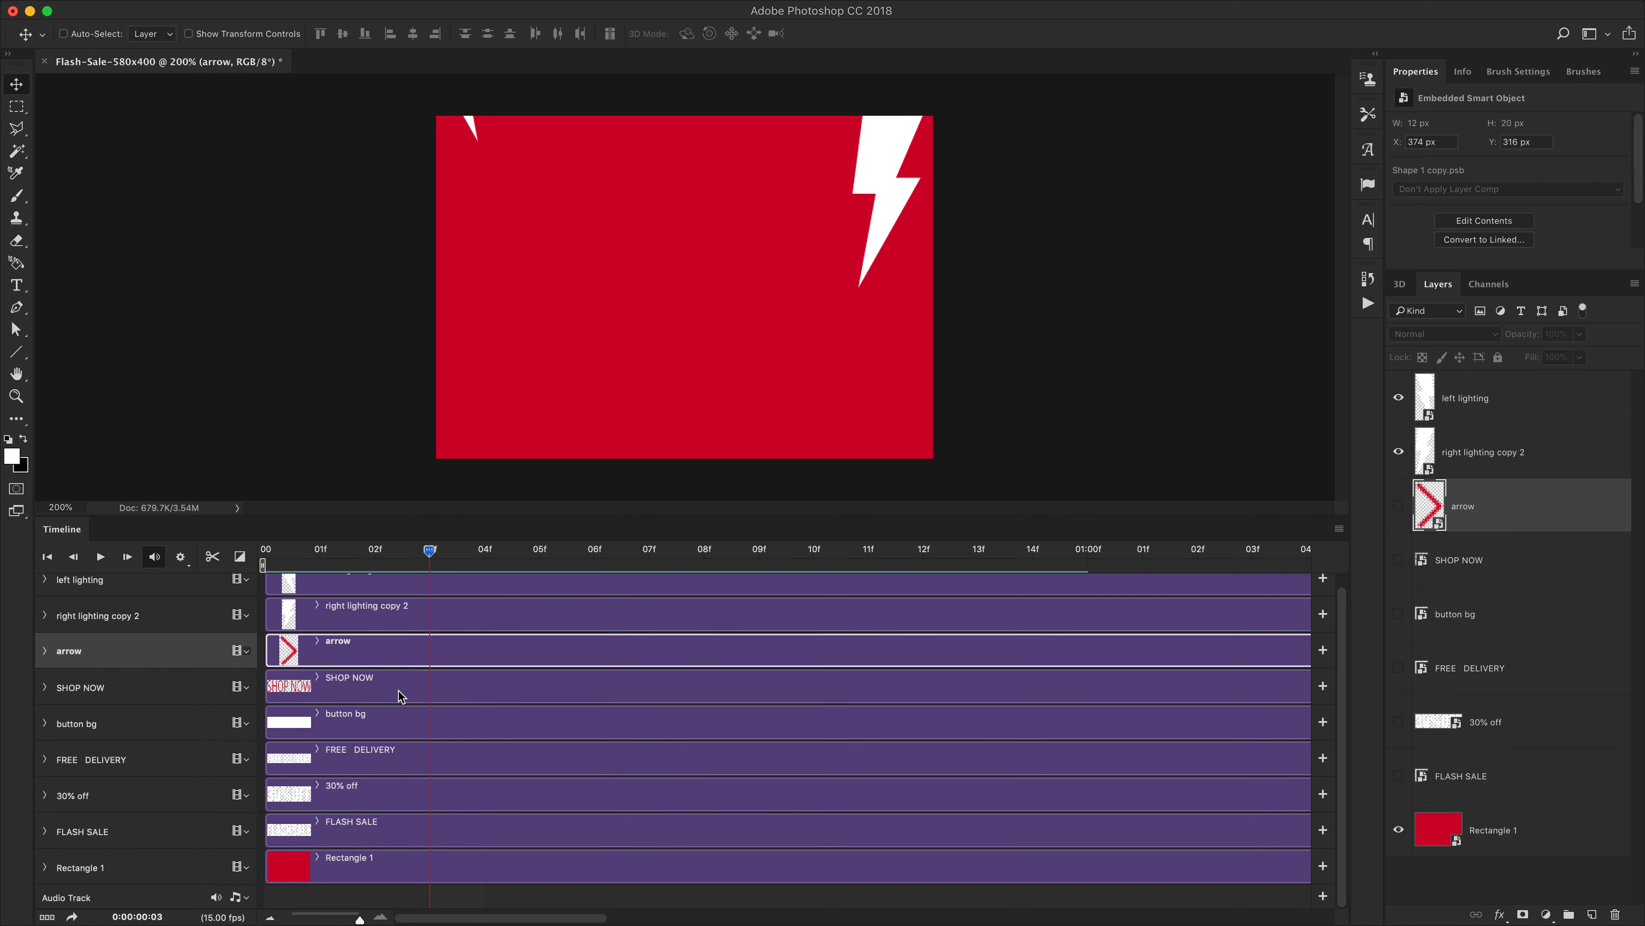
{"action": "left_click", "coordinate": [1490, 783]}
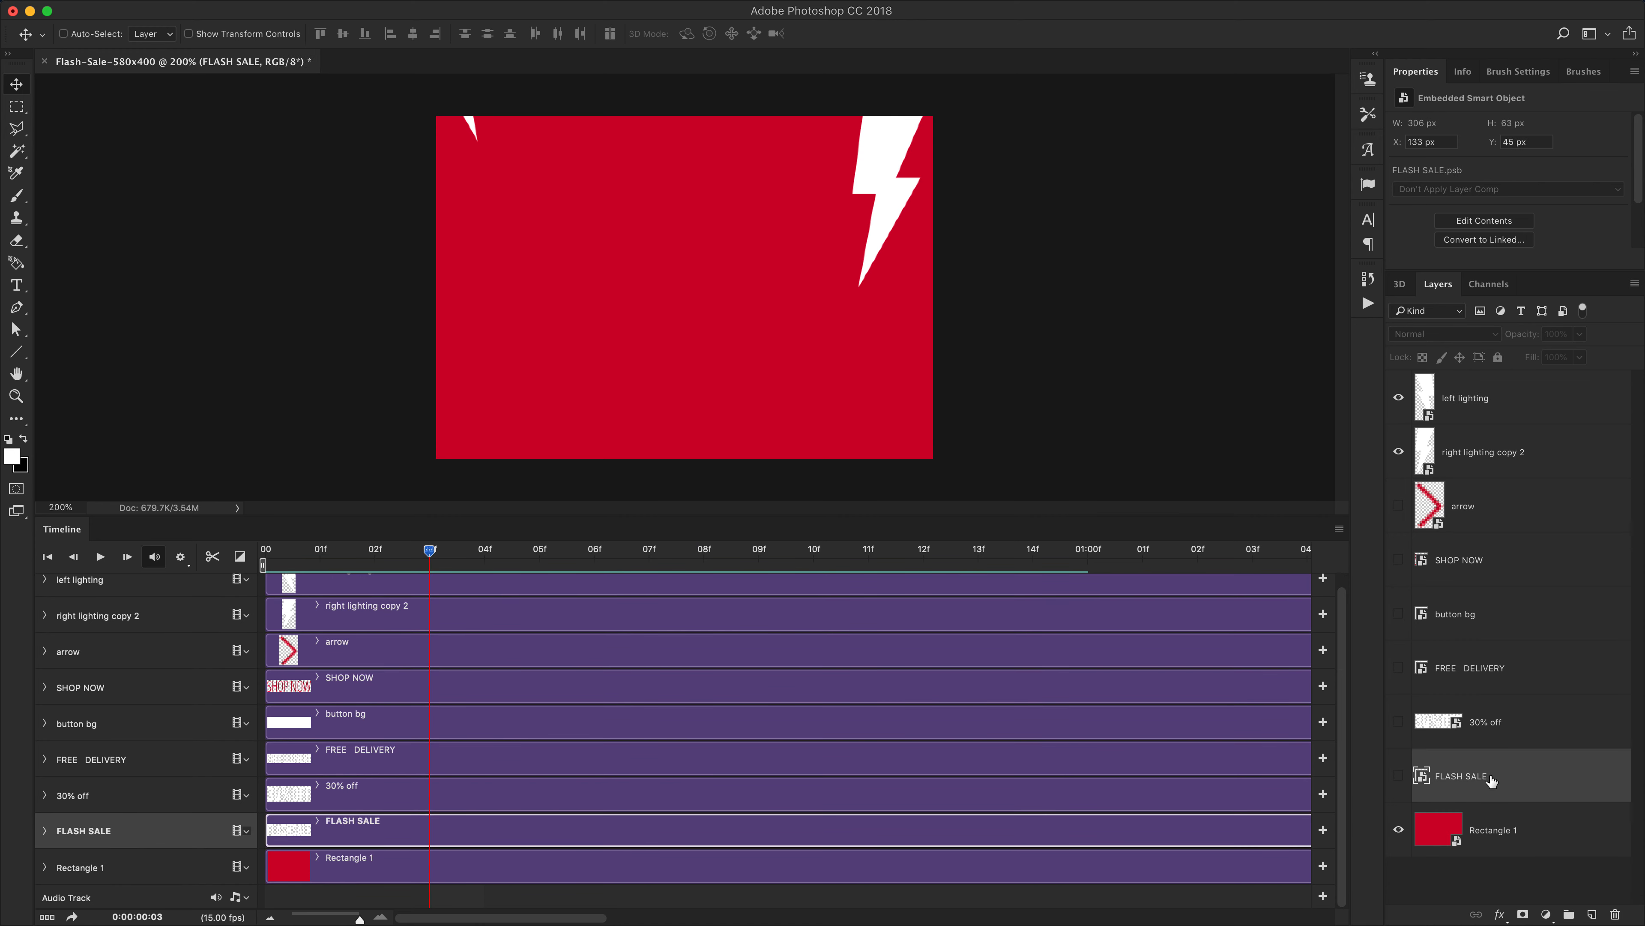
{"action": "left_click", "coordinate": [1399, 777]}
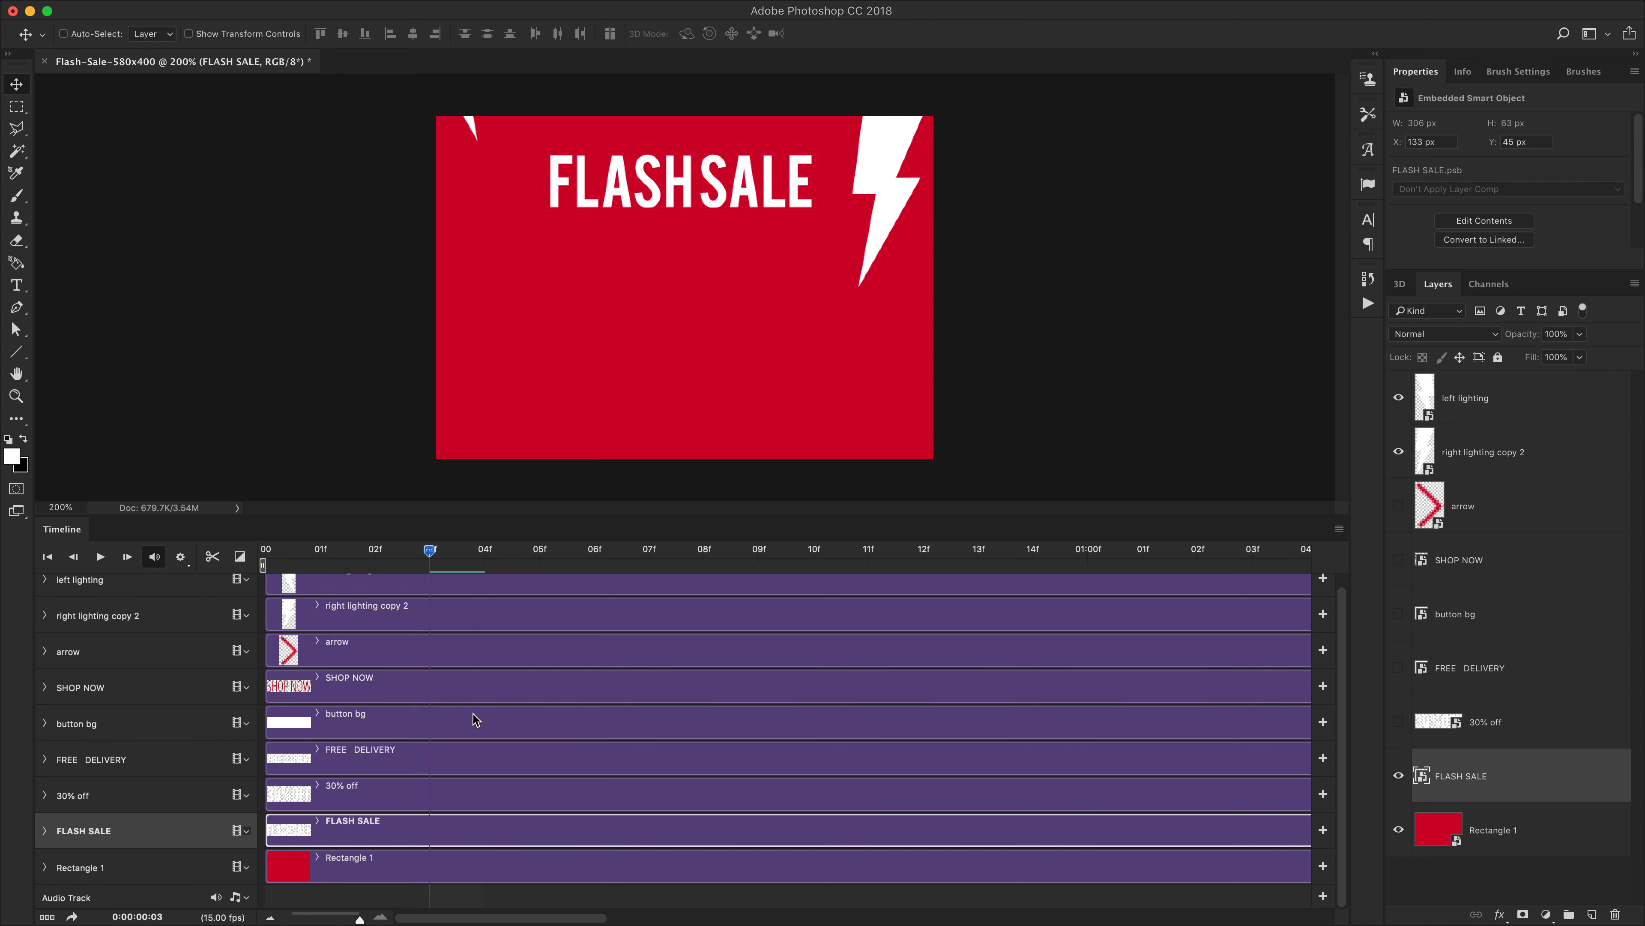
Move the FLASH SALE clip so it starts at frame 3
{"action": "mouse_move", "coordinate": [427, 567]}
{"action": "left_mouse_down"}
{"action": "mouse_move", "coordinate": [327, 571]}
{"action": "mouse_move", "coordinate": [429, 575]}
{"action": "left_mouse_up"}
{"action": "left_click", "coordinate": [46, 832]}
{"action": "scroll", "coordinate": [536, 759], "scroll_direction": "down", "scroll_amount": 2}
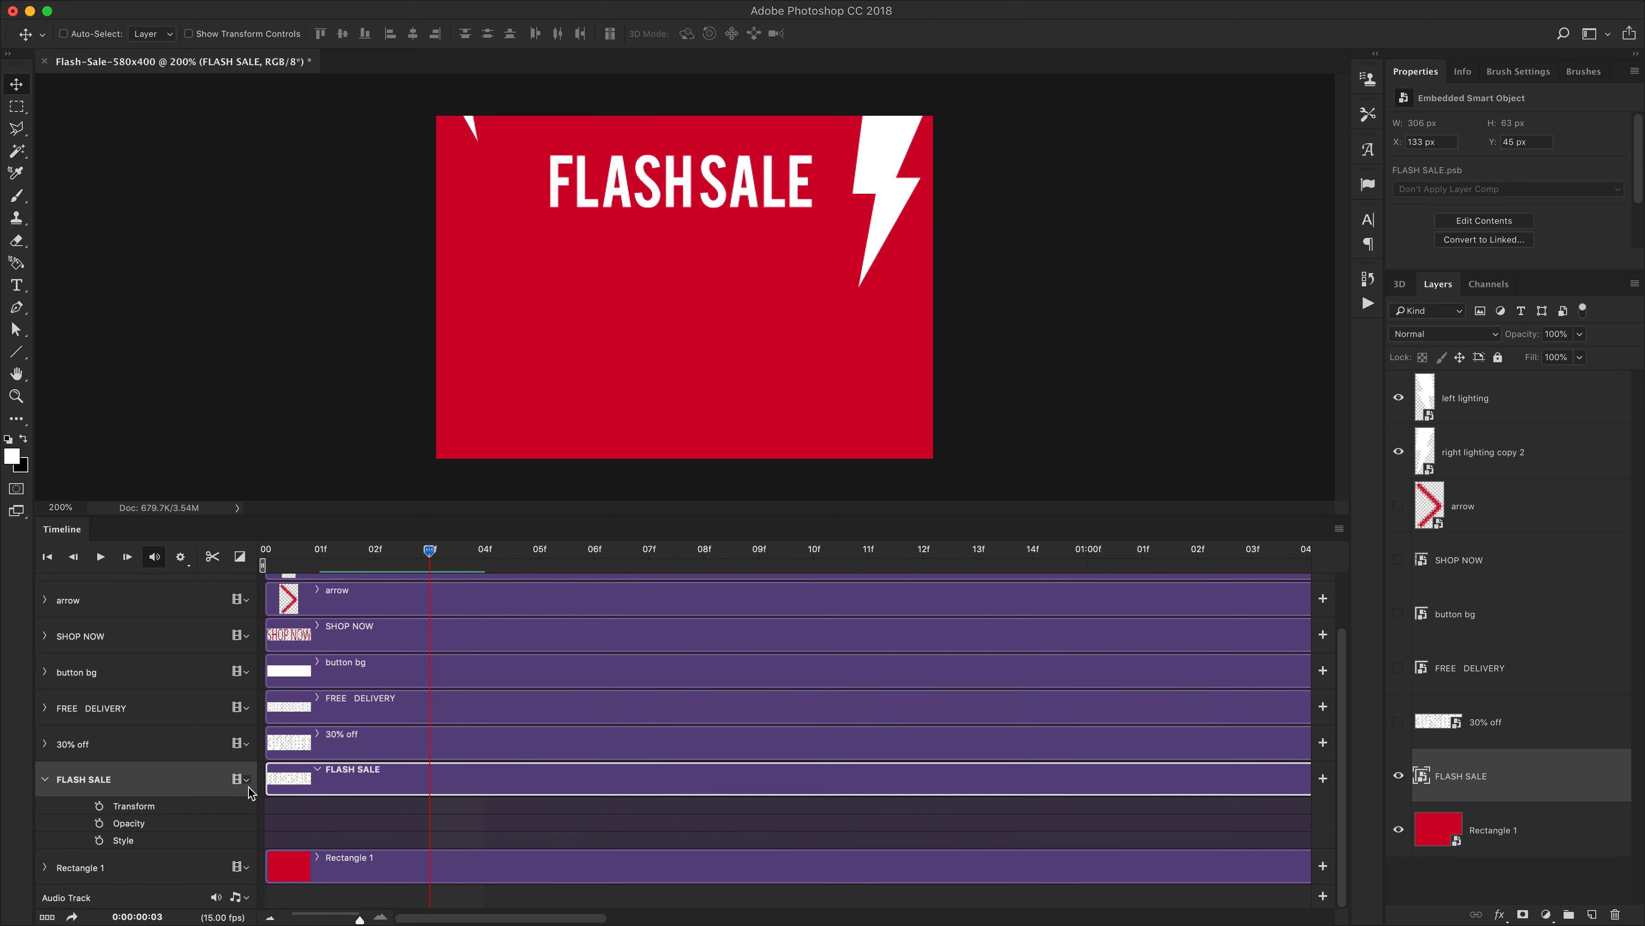
{"action": "left_click_drag", "start_coordinate": [269, 777], "coordinate": [433, 778]}
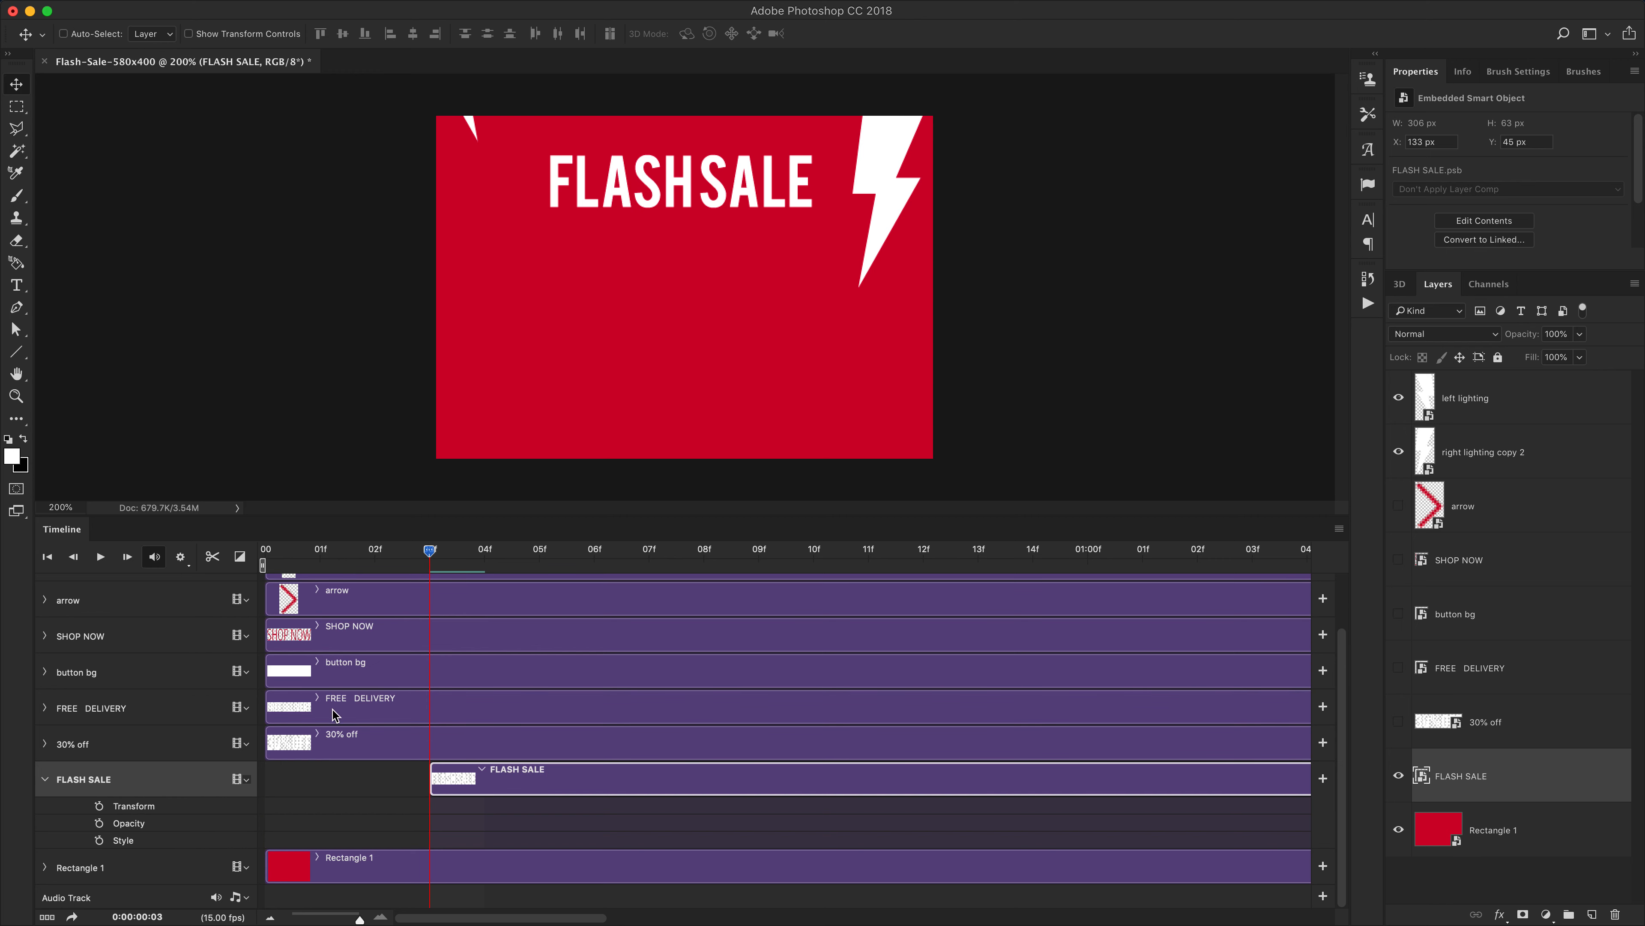
Add FLASH SALE Transform keyframes at frames 3, 5 and 6
{"action": "left_click_drag", "start_coordinate": [429, 556], "coordinate": [587, 559]}
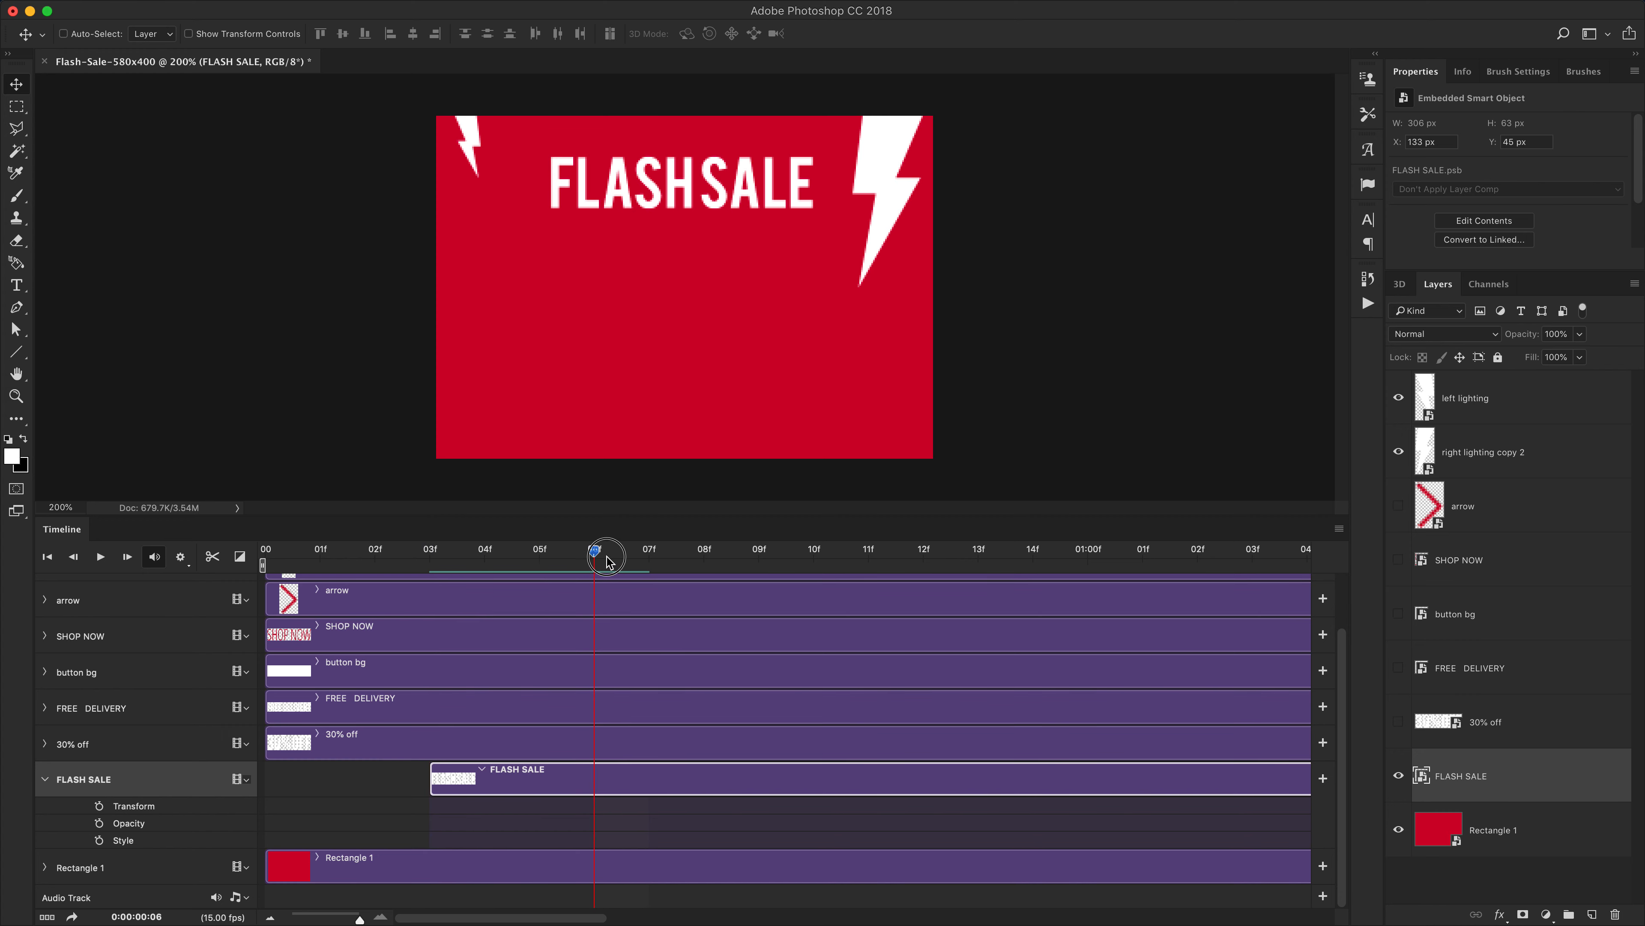
{"action": "left_click", "coordinate": [99, 805]}
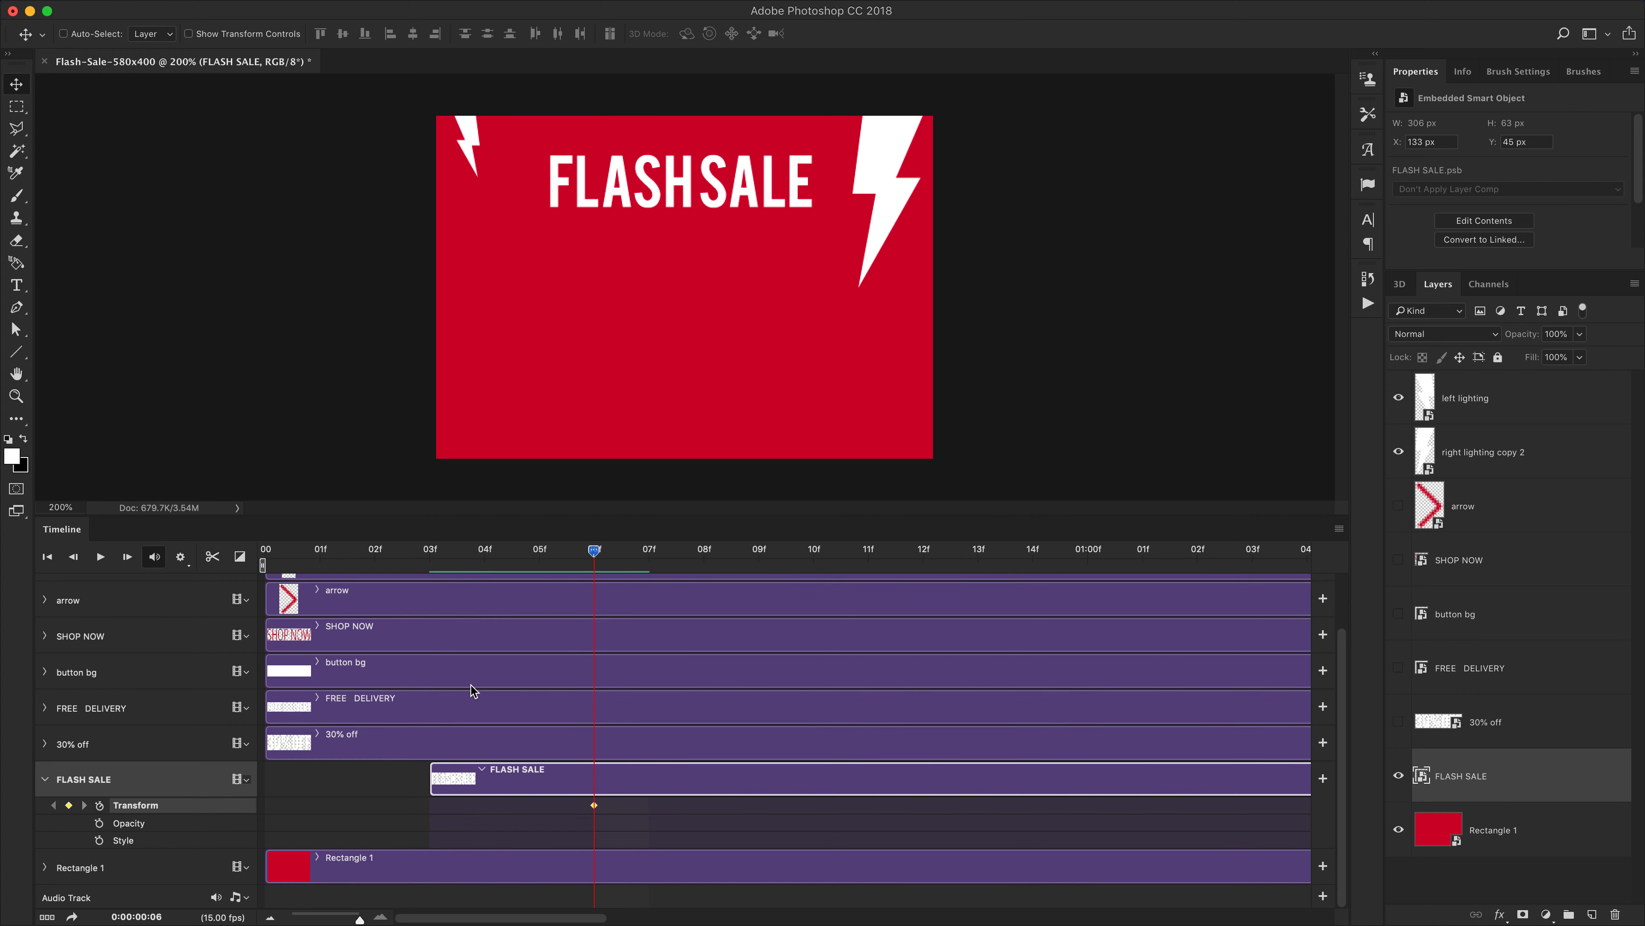
{"action": "left_click_drag", "start_coordinate": [541, 552], "coordinate": [431, 558]}
{"action": "left_click", "coordinate": [69, 805]}
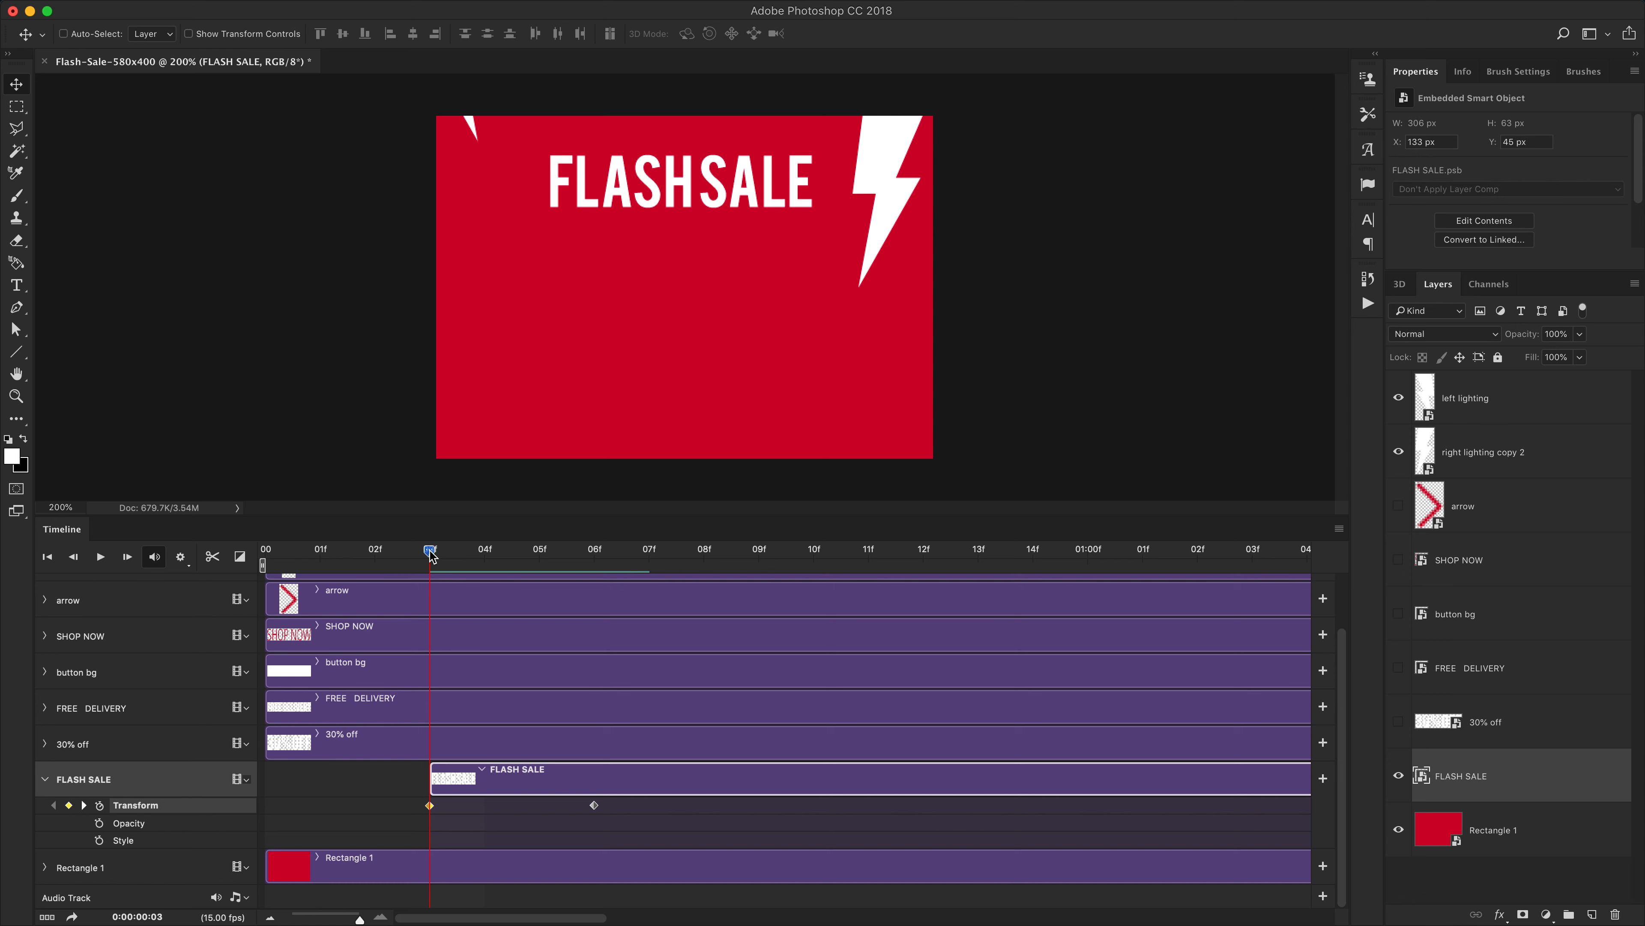
{"action": "left_click_drag", "start_coordinate": [431, 556], "coordinate": [539, 553]}
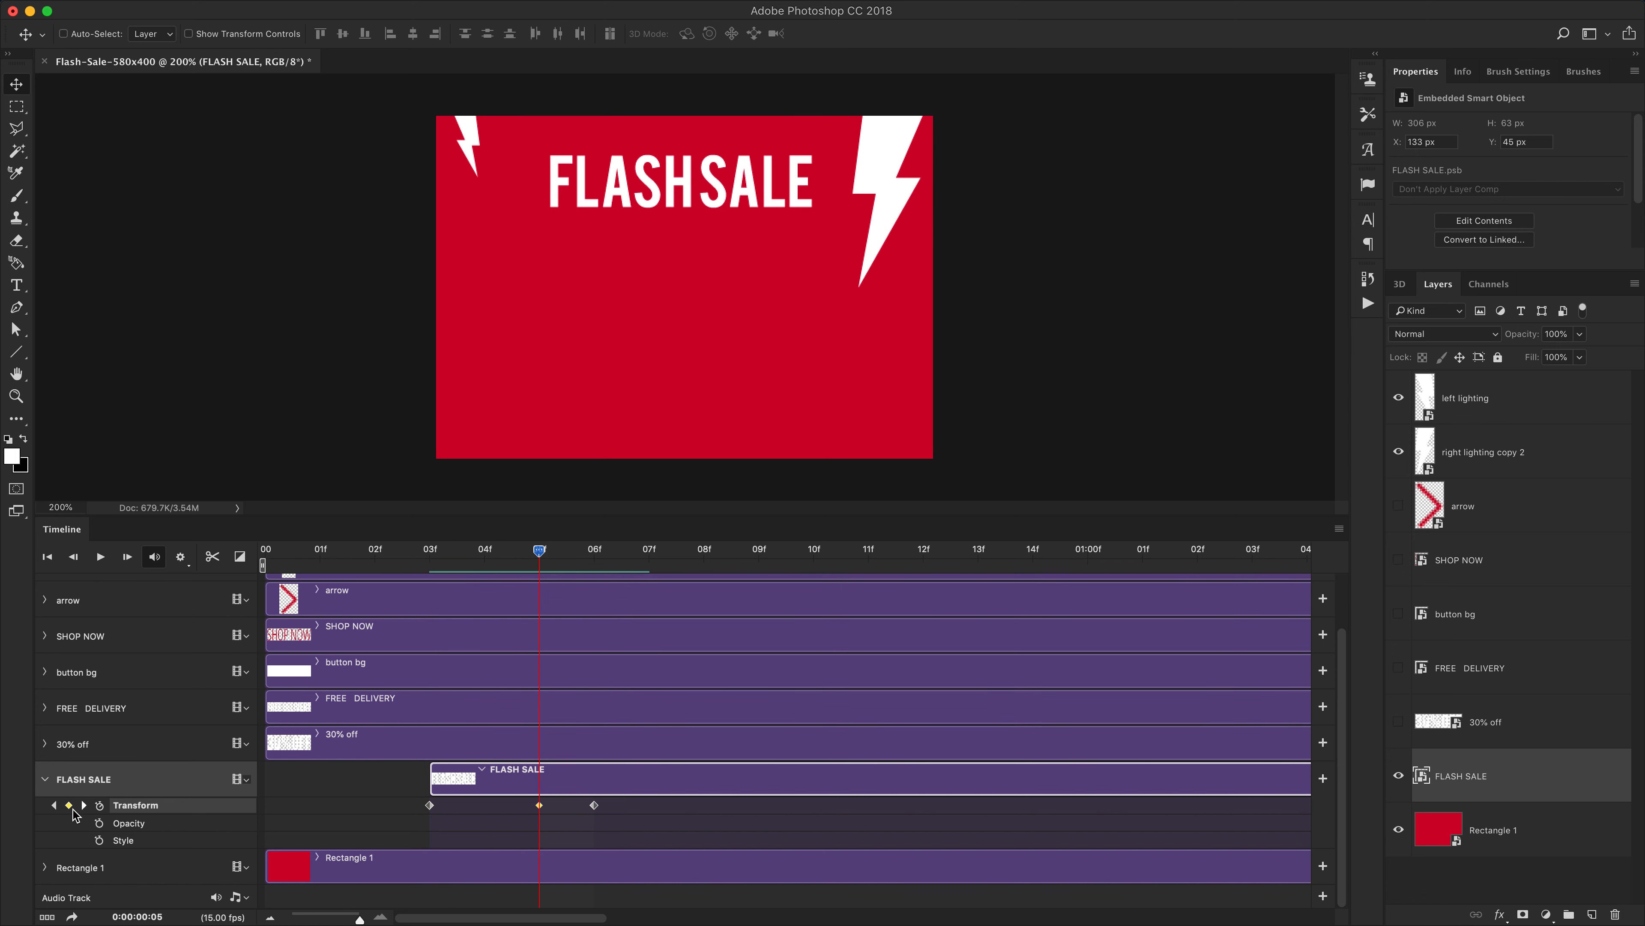
{"action": "left_click_drag", "start_coordinate": [532, 553], "coordinate": [429, 554]}
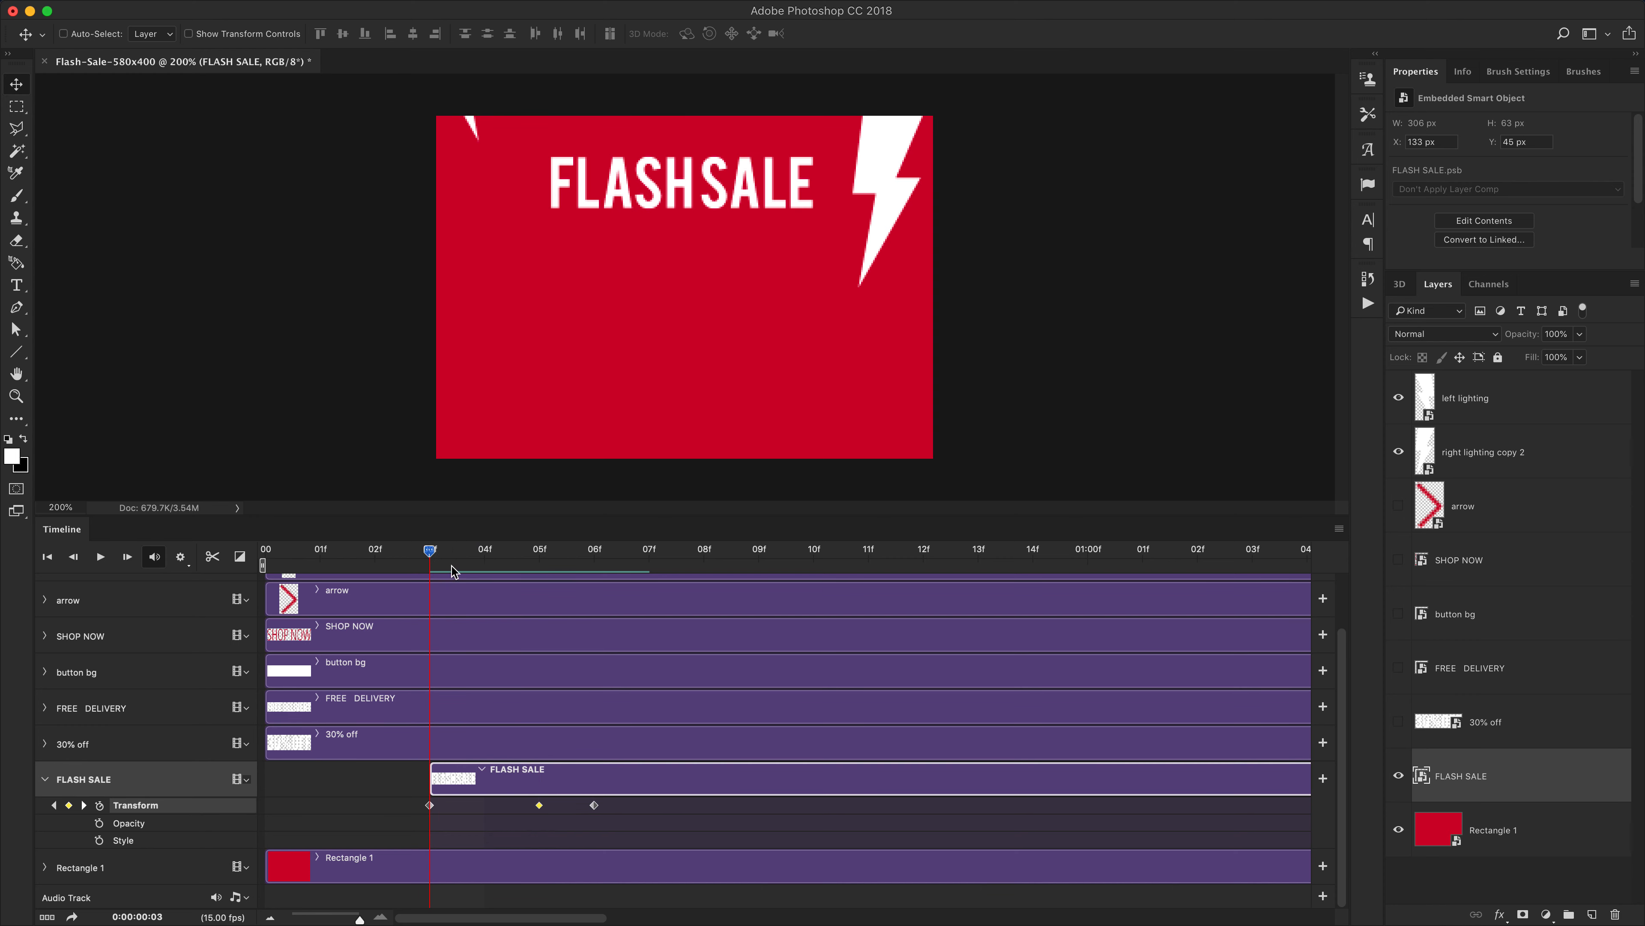
Drag the later FLASH SALE keyframes further along the timeline
{"action": "left_click_drag", "start_coordinate": [358, 917], "coordinate": [337, 918]}
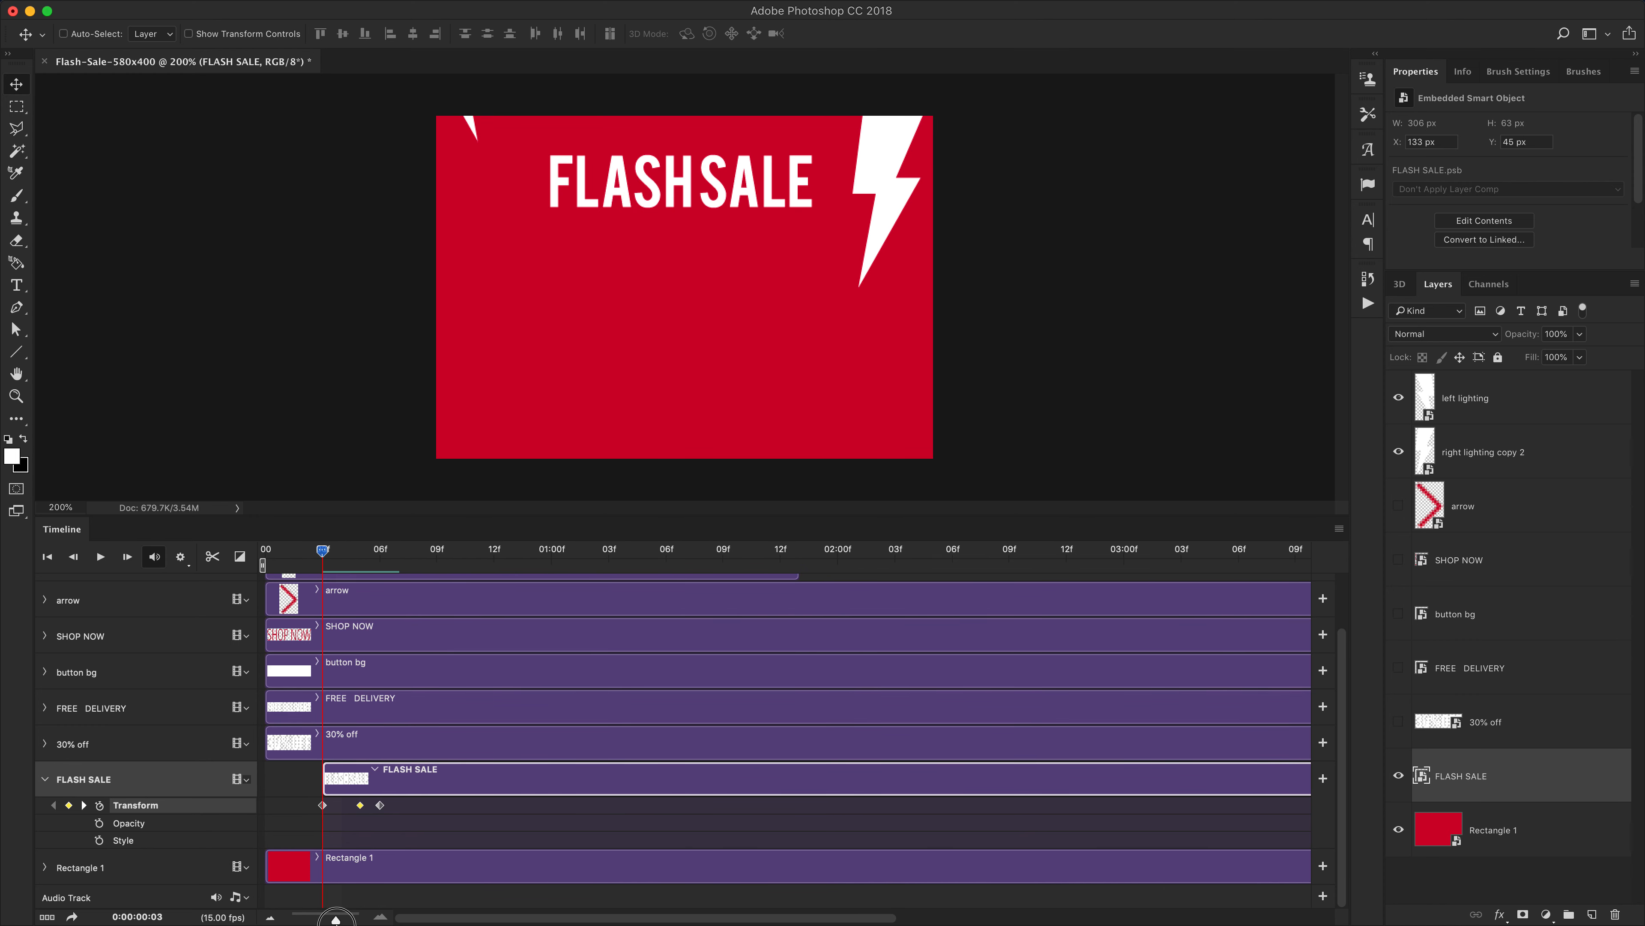
{"action": "mouse_move", "coordinate": [386, 807]}
{"action": "left_mouse_down"}
{"action": "mouse_move", "coordinate": [441, 809]}
{"action": "mouse_move", "coordinate": [382, 808]}
{"action": "mouse_move", "coordinate": [406, 808]}
{"action": "left_mouse_up"}
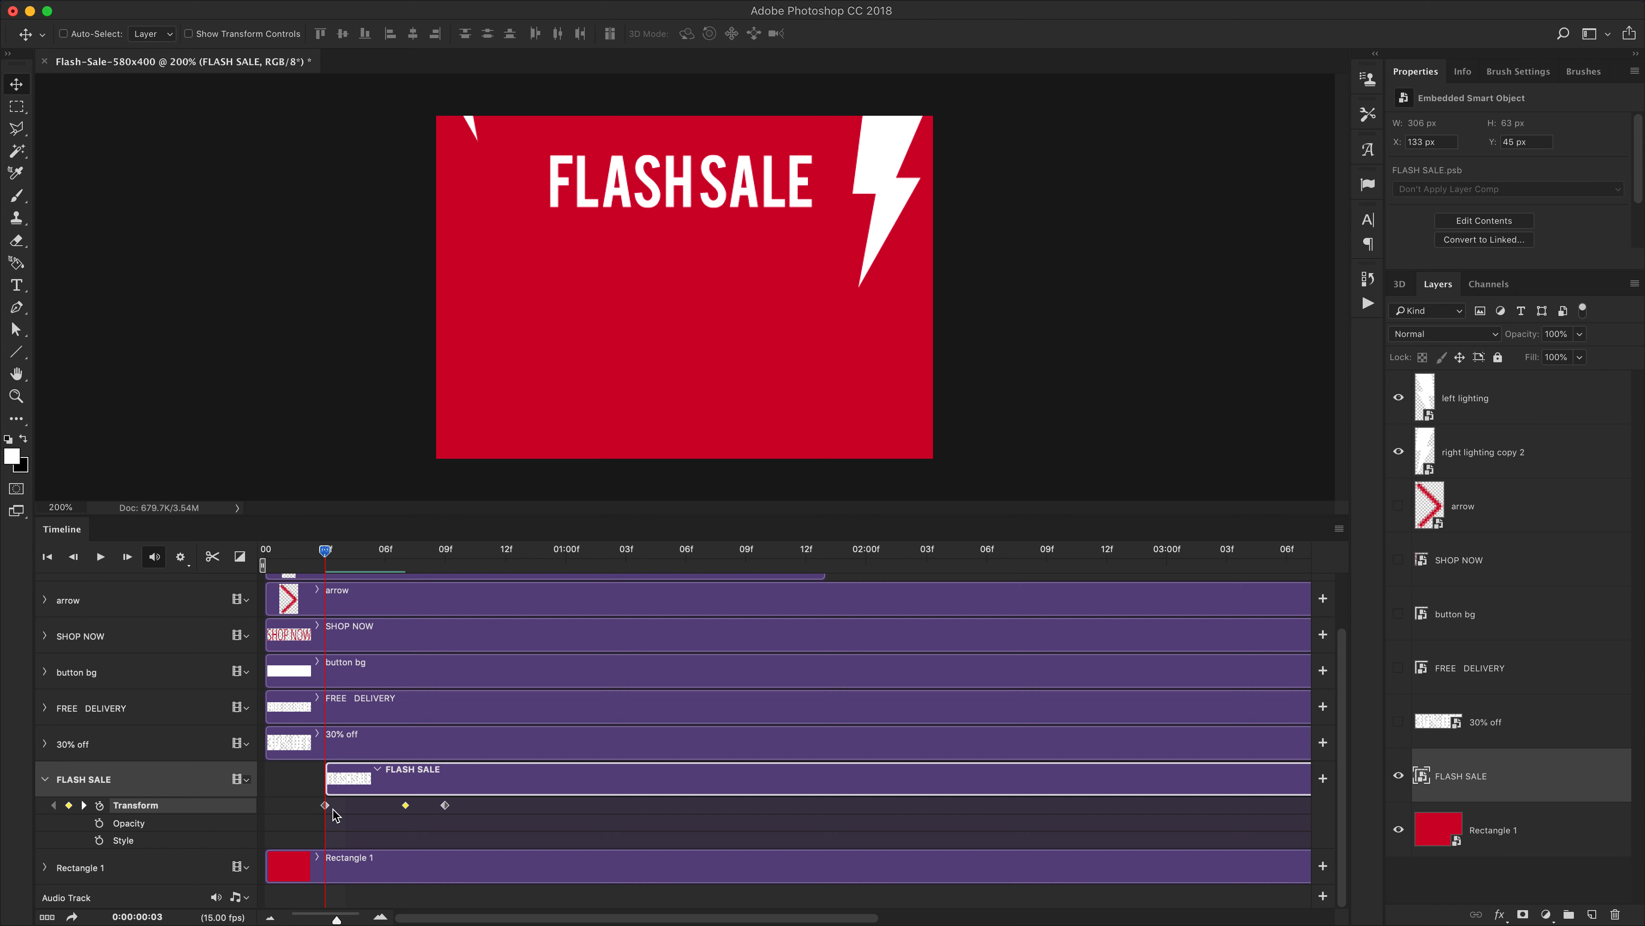
Scale the FLASH SALE text down to about 19% at its first keyframe, then step to the next keyframe to check it
{"action": "left_click", "coordinate": [326, 805]}
{"action": "key", "text": "super"}
{"action": "key", "text": "super+t"}
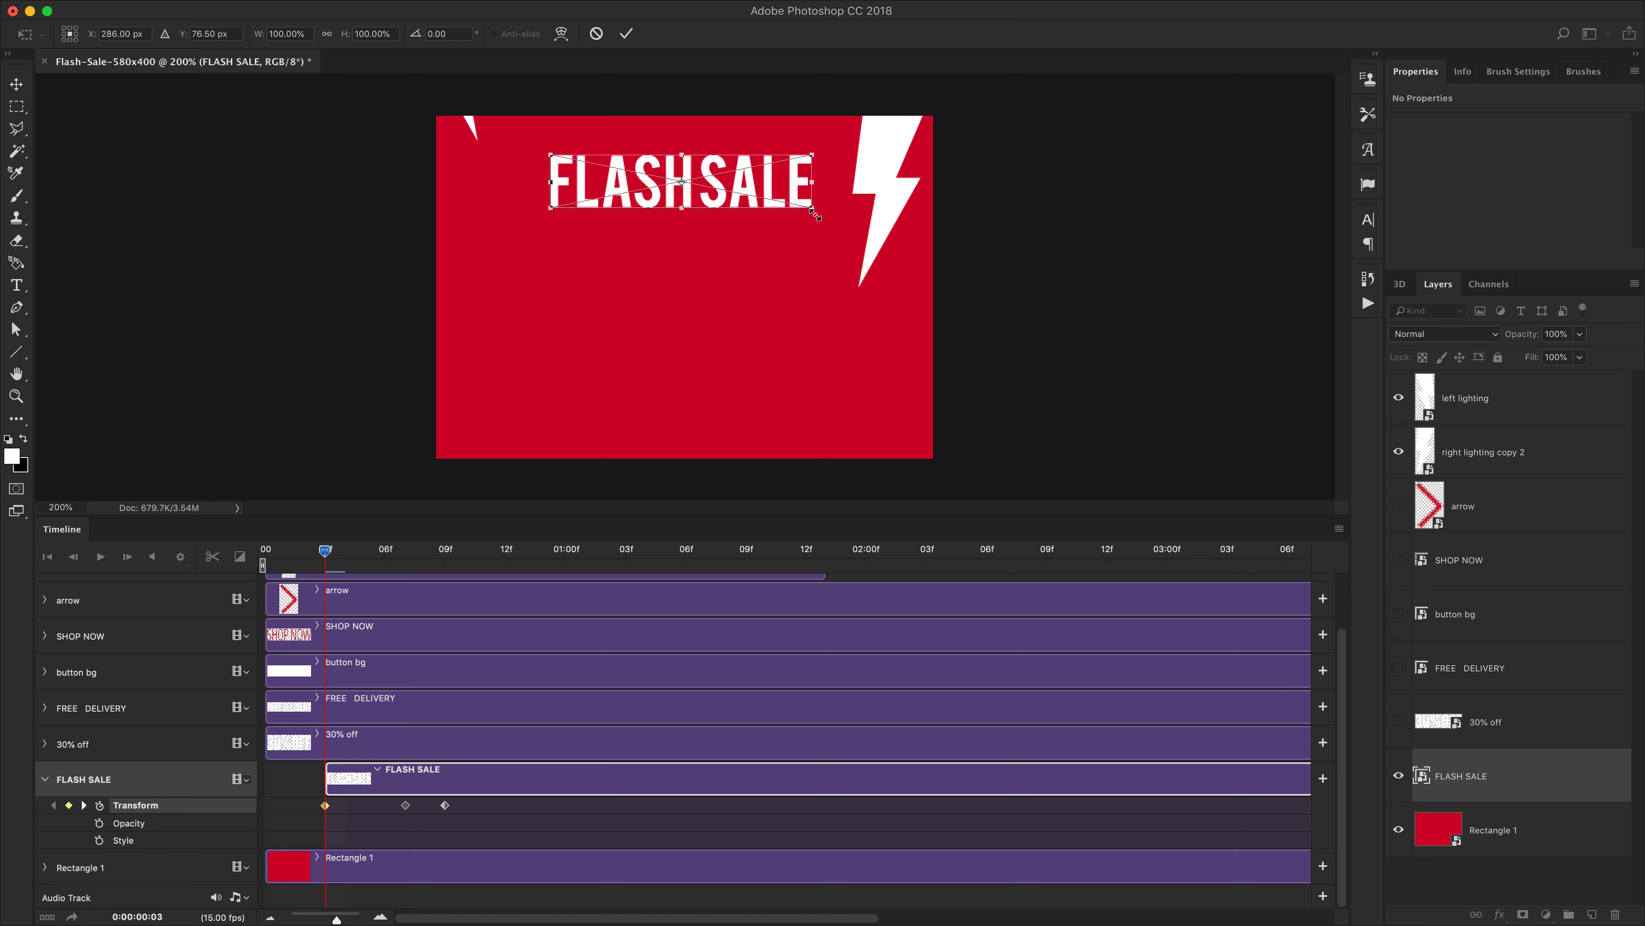
{"action": "left_click_drag", "start_coordinate": [815, 214], "coordinate": [708, 189]}
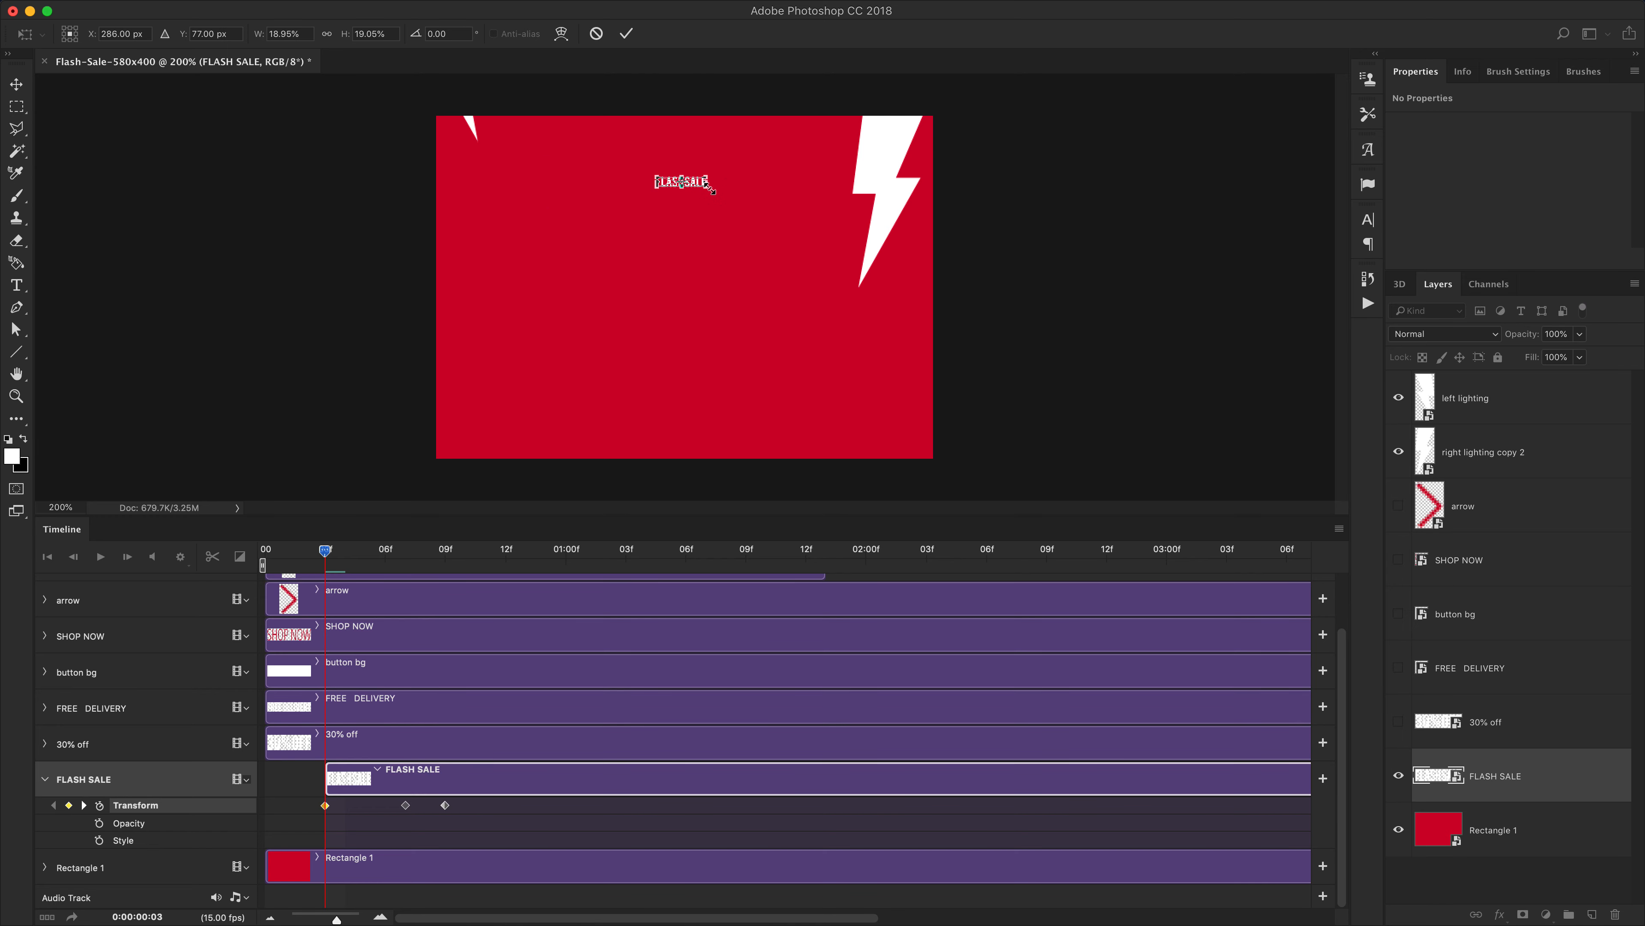
{"action": "key", "text": "Return"}
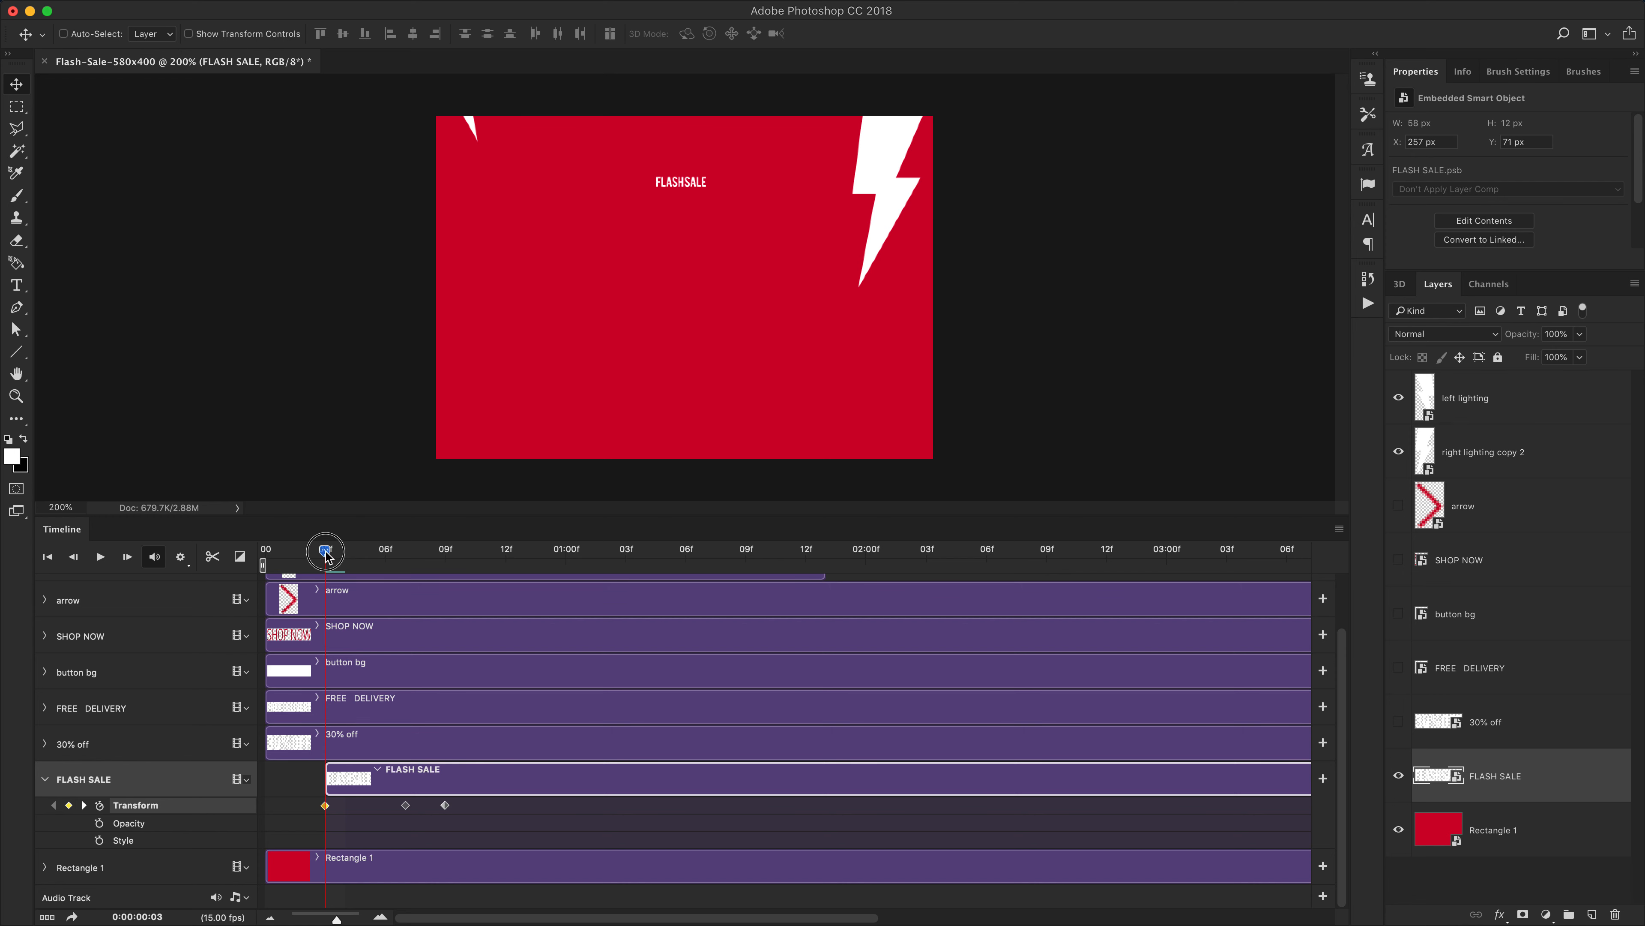
{"action": "left_click", "coordinate": [336, 569]}
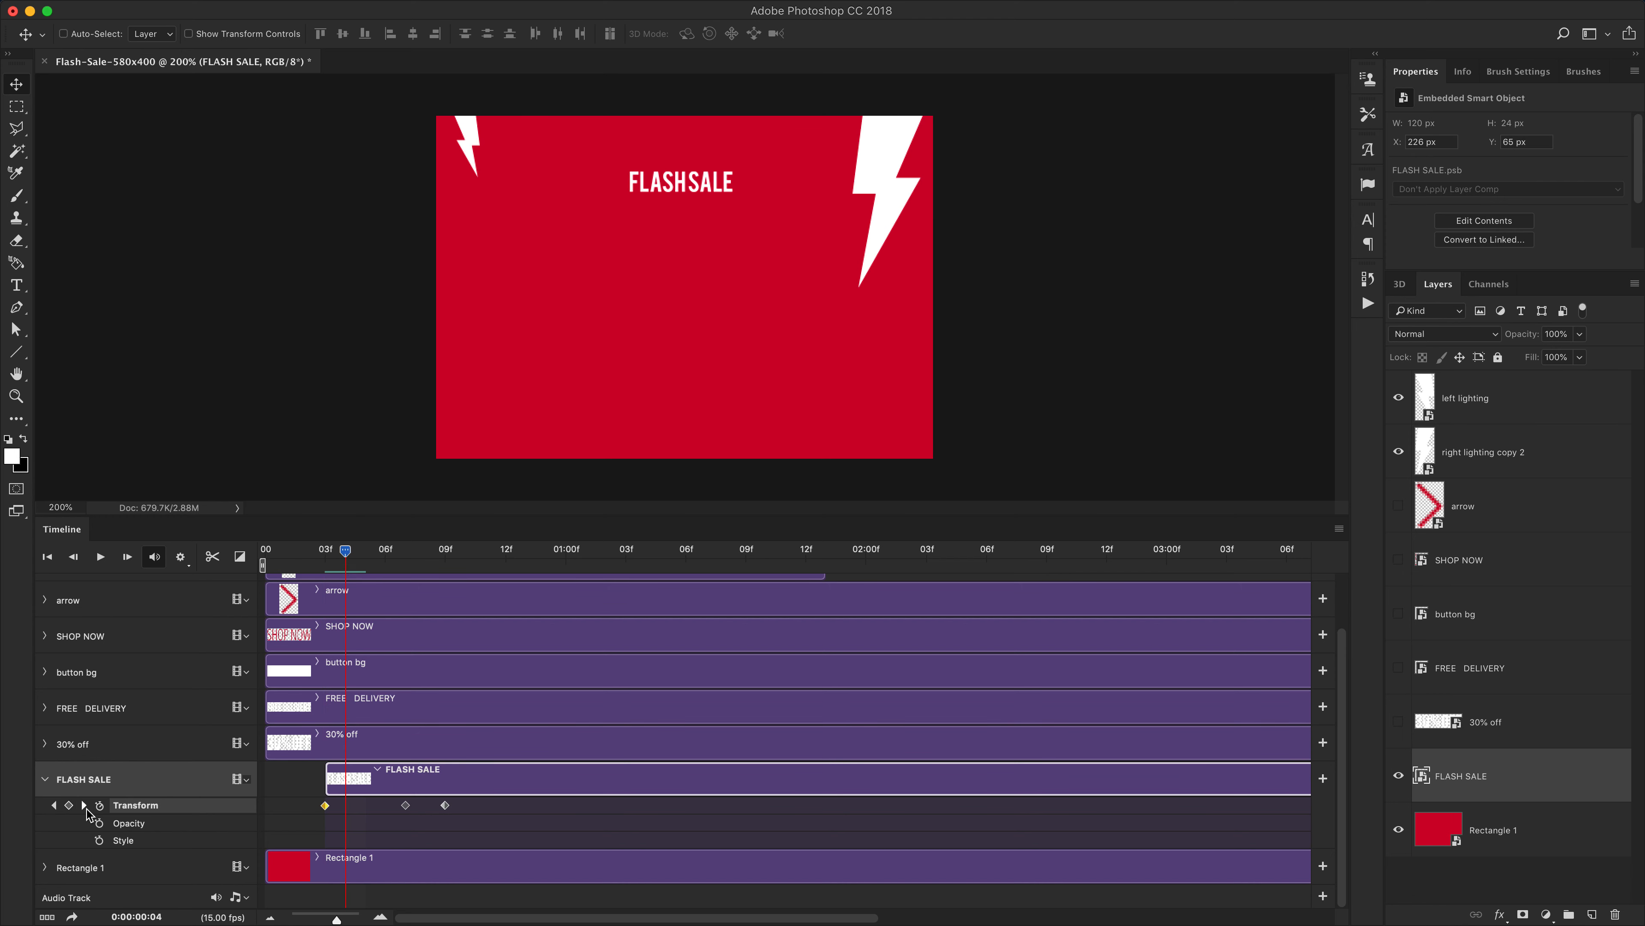
{"action": "left_click", "coordinate": [84, 806]}
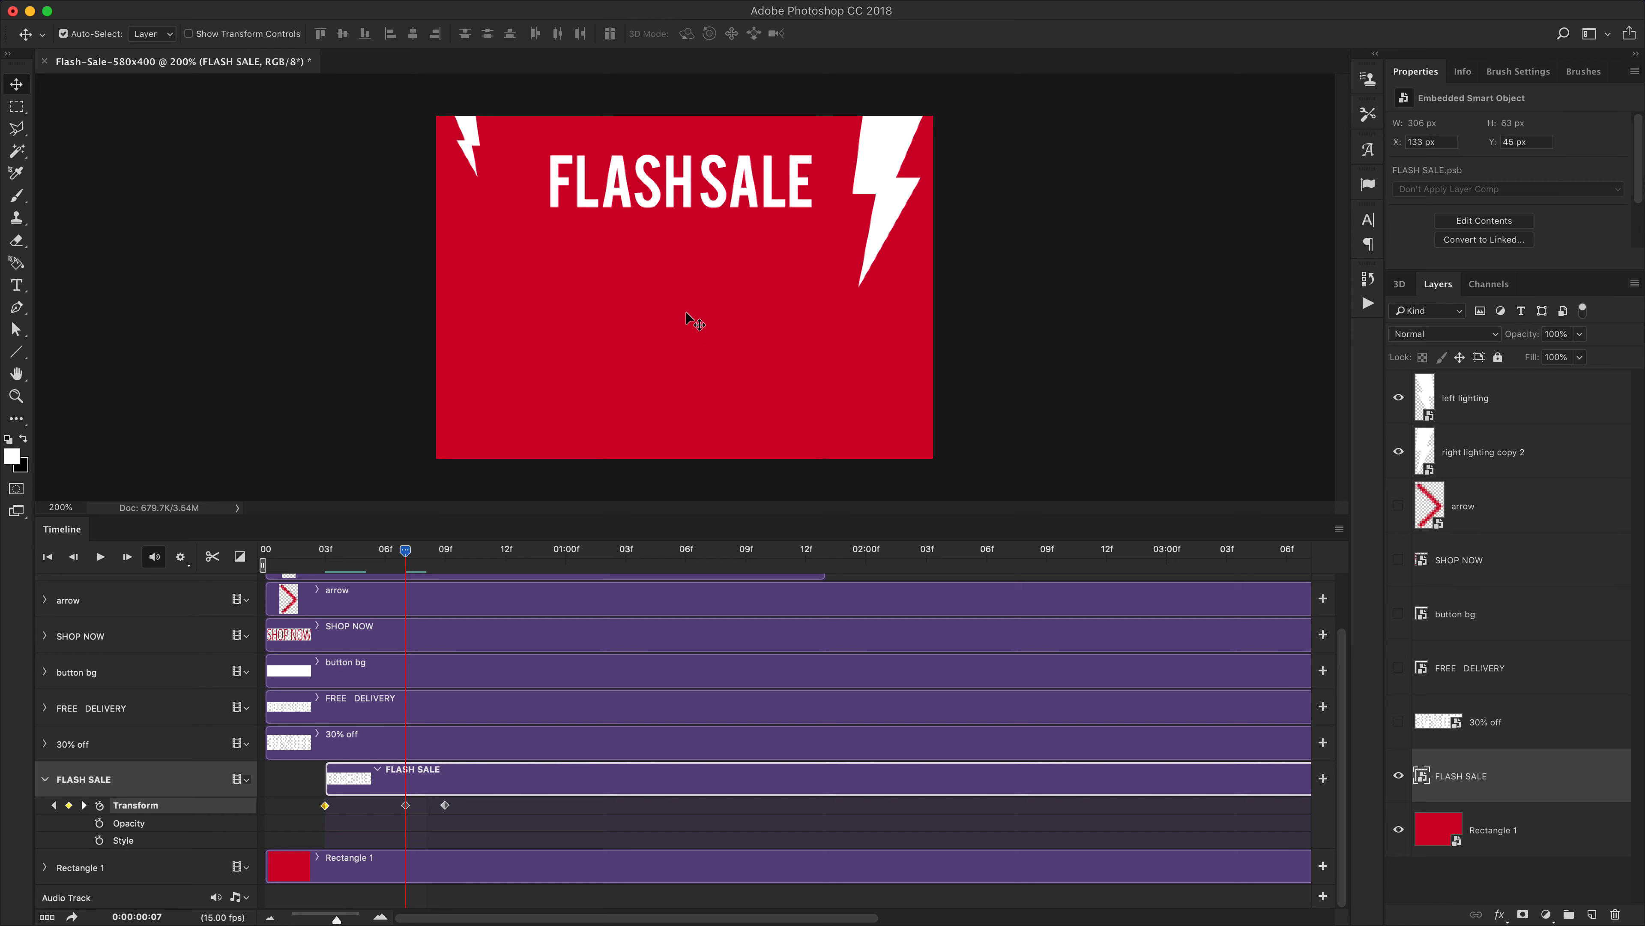
Scale the FLASH SALE text up slightly at its frame 7 keyframe with Free Transform
{"action": "key", "text": "super+t"}
{"action": "left_click_drag", "start_coordinate": [810, 153], "coordinate": [846, 144]}
{"action": "key", "text": "Return"}
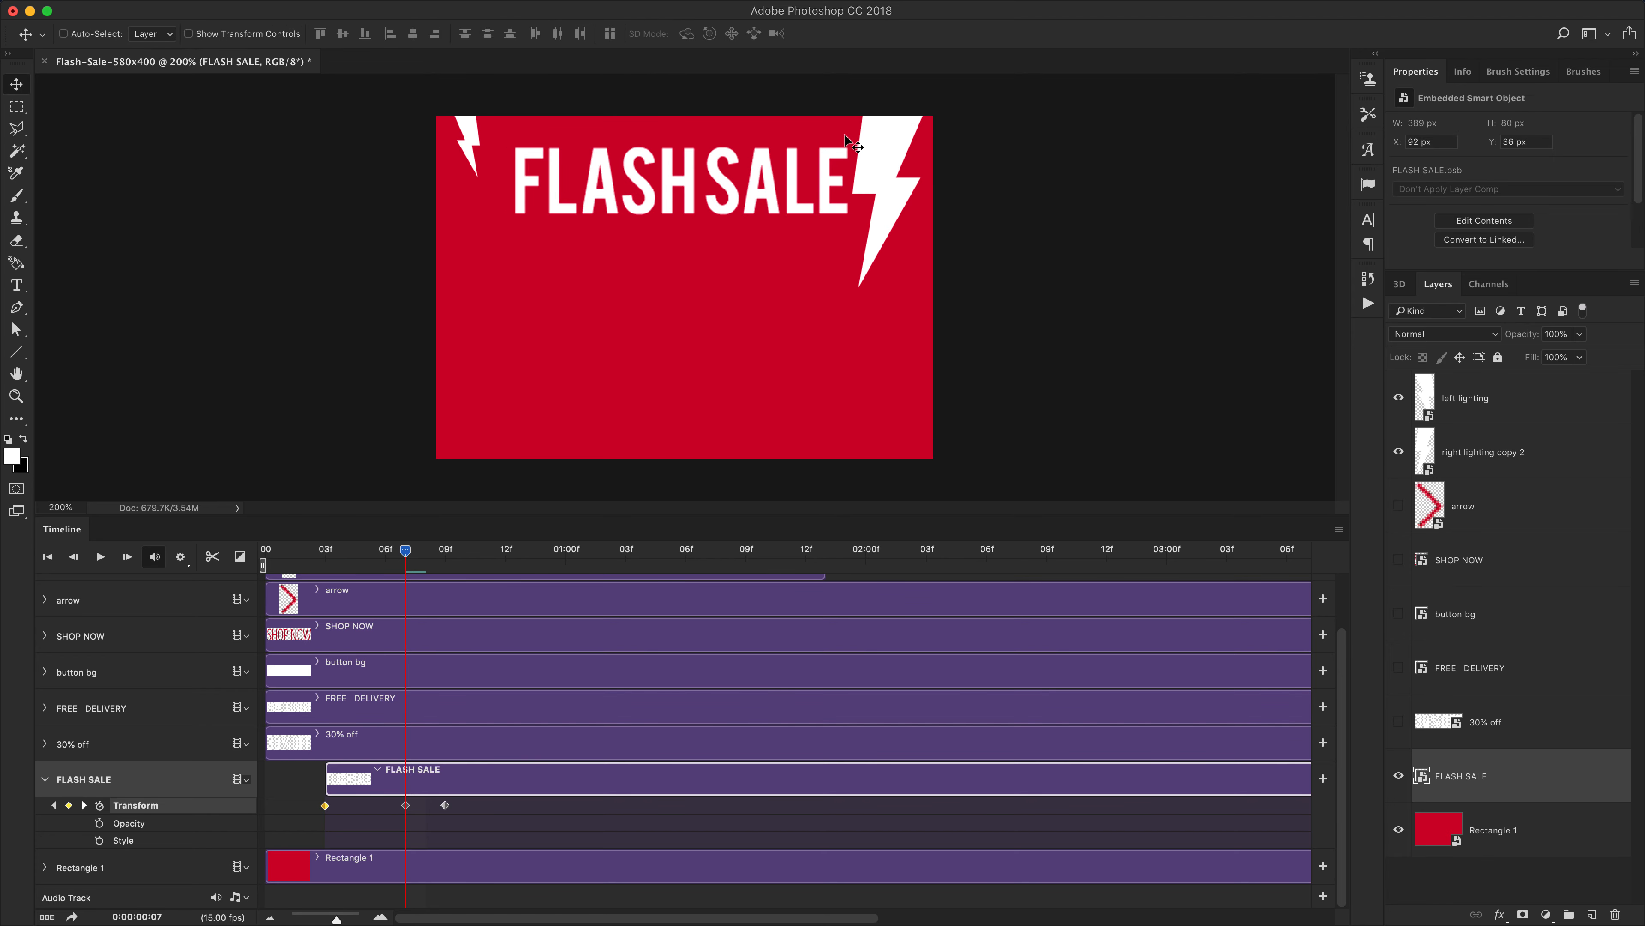
Play the animation from the start to preview the FLASH SALE entrance
{"action": "left_click_drag", "start_coordinate": [406, 556], "coordinate": [250, 550]}
{"action": "key", "text": "space"}
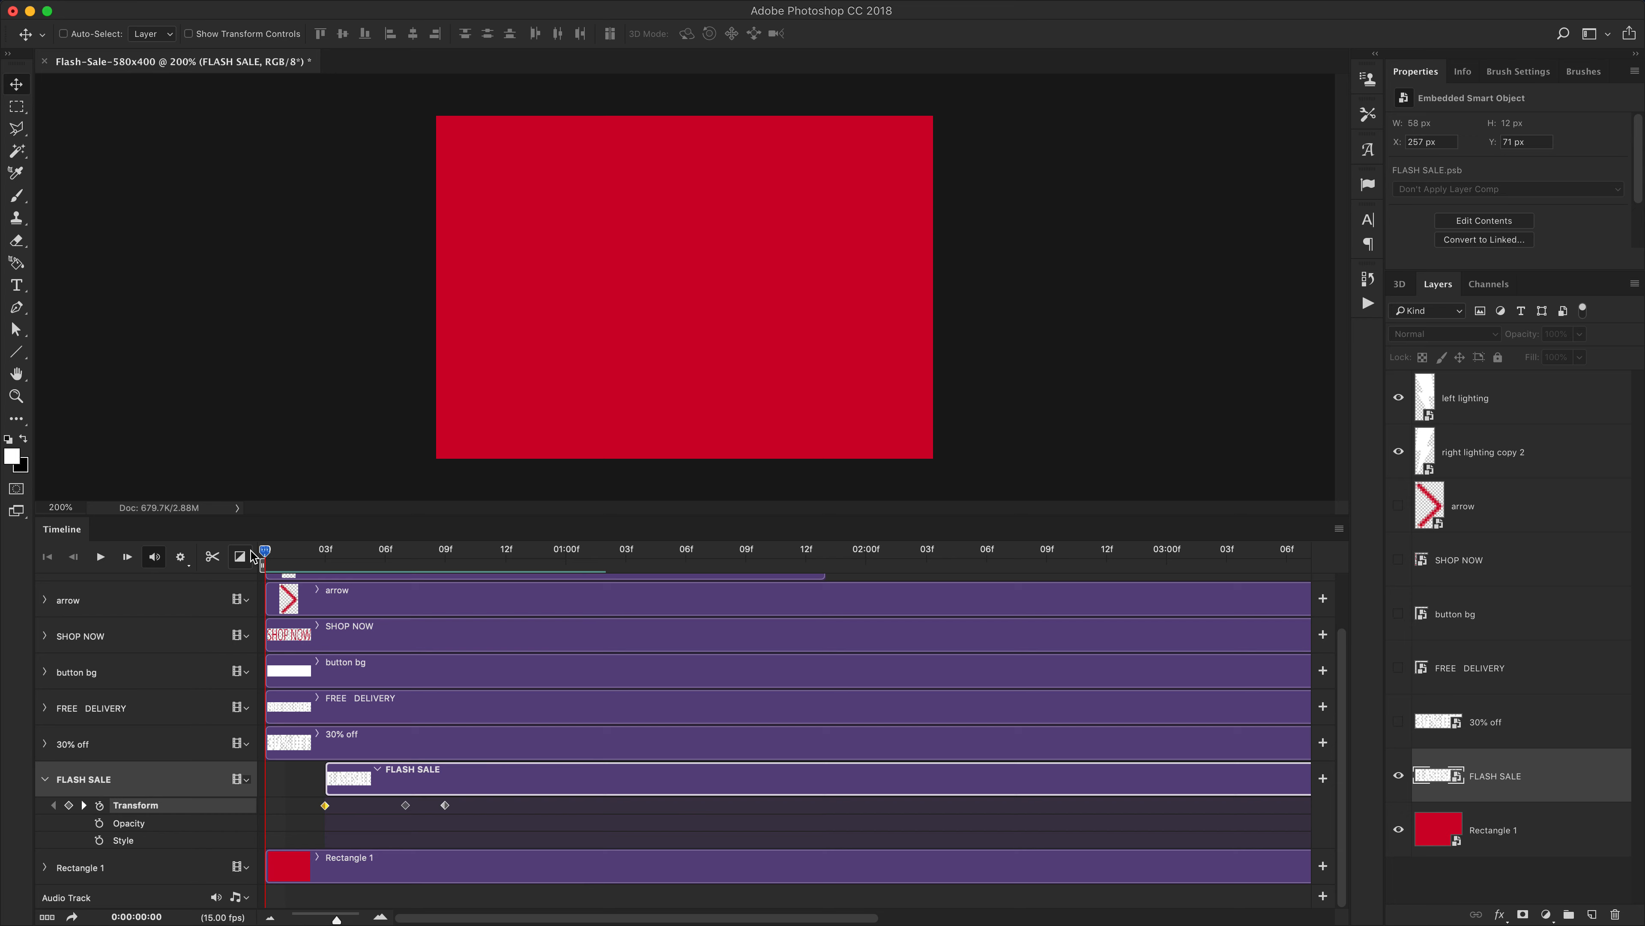
{"action": "key", "text": "space"}
Move the FLASH SALE clip later so it starts at about frame 6, and replay from the start
{"action": "key", "text": "space"}
{"action": "left_click", "coordinate": [366, 551]}
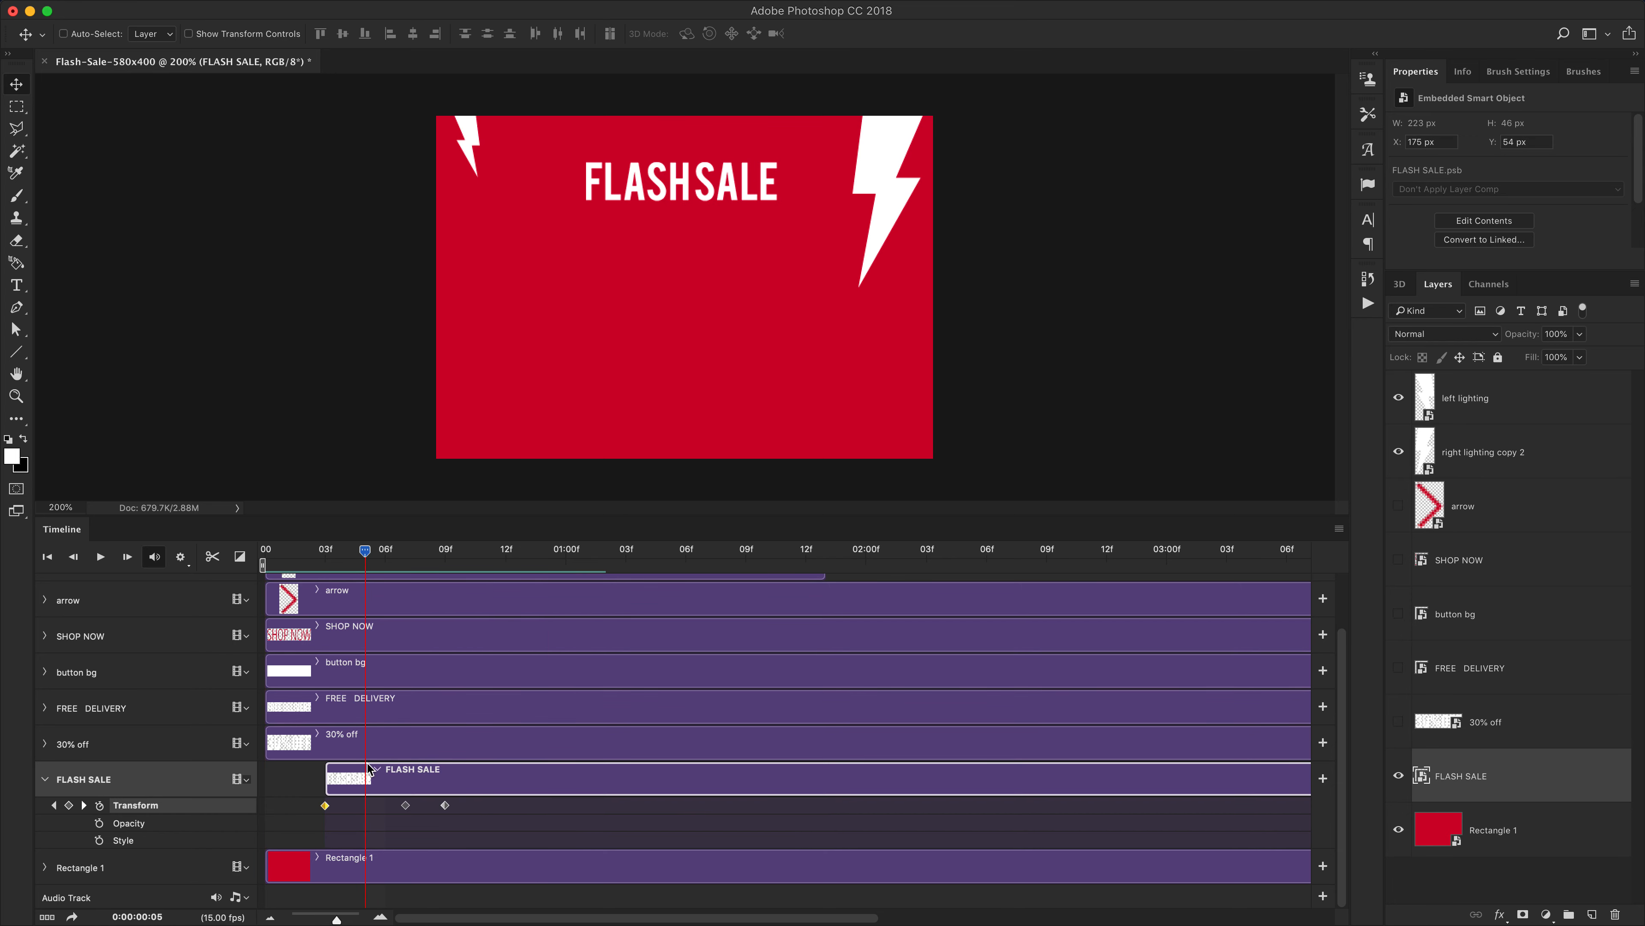
{"action": "left_click_drag", "start_coordinate": [398, 785], "coordinate": [459, 778]}
{"action": "left_click_drag", "start_coordinate": [366, 552], "coordinate": [249, 551]}
Replay the animation from the start at different zoom levels to review the timing
{"action": "key", "text": "space"}
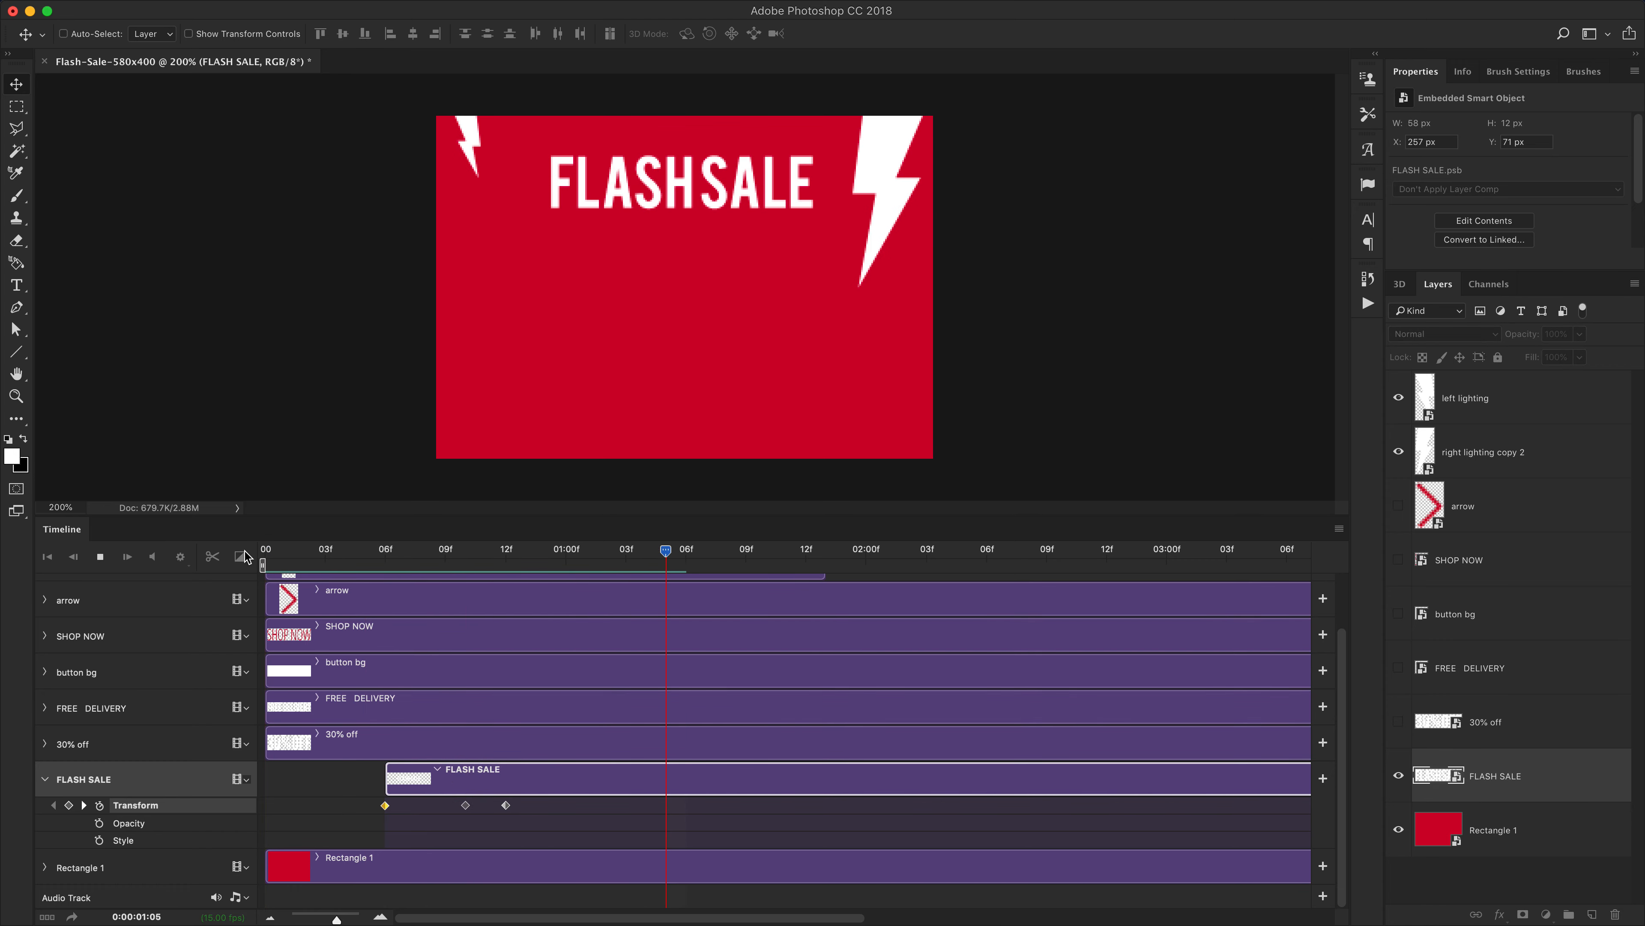
{"action": "key", "text": "space"}
{"action": "left_click_drag", "start_coordinate": [364, 551], "coordinate": [285, 552]}
{"action": "key", "text": "space"}
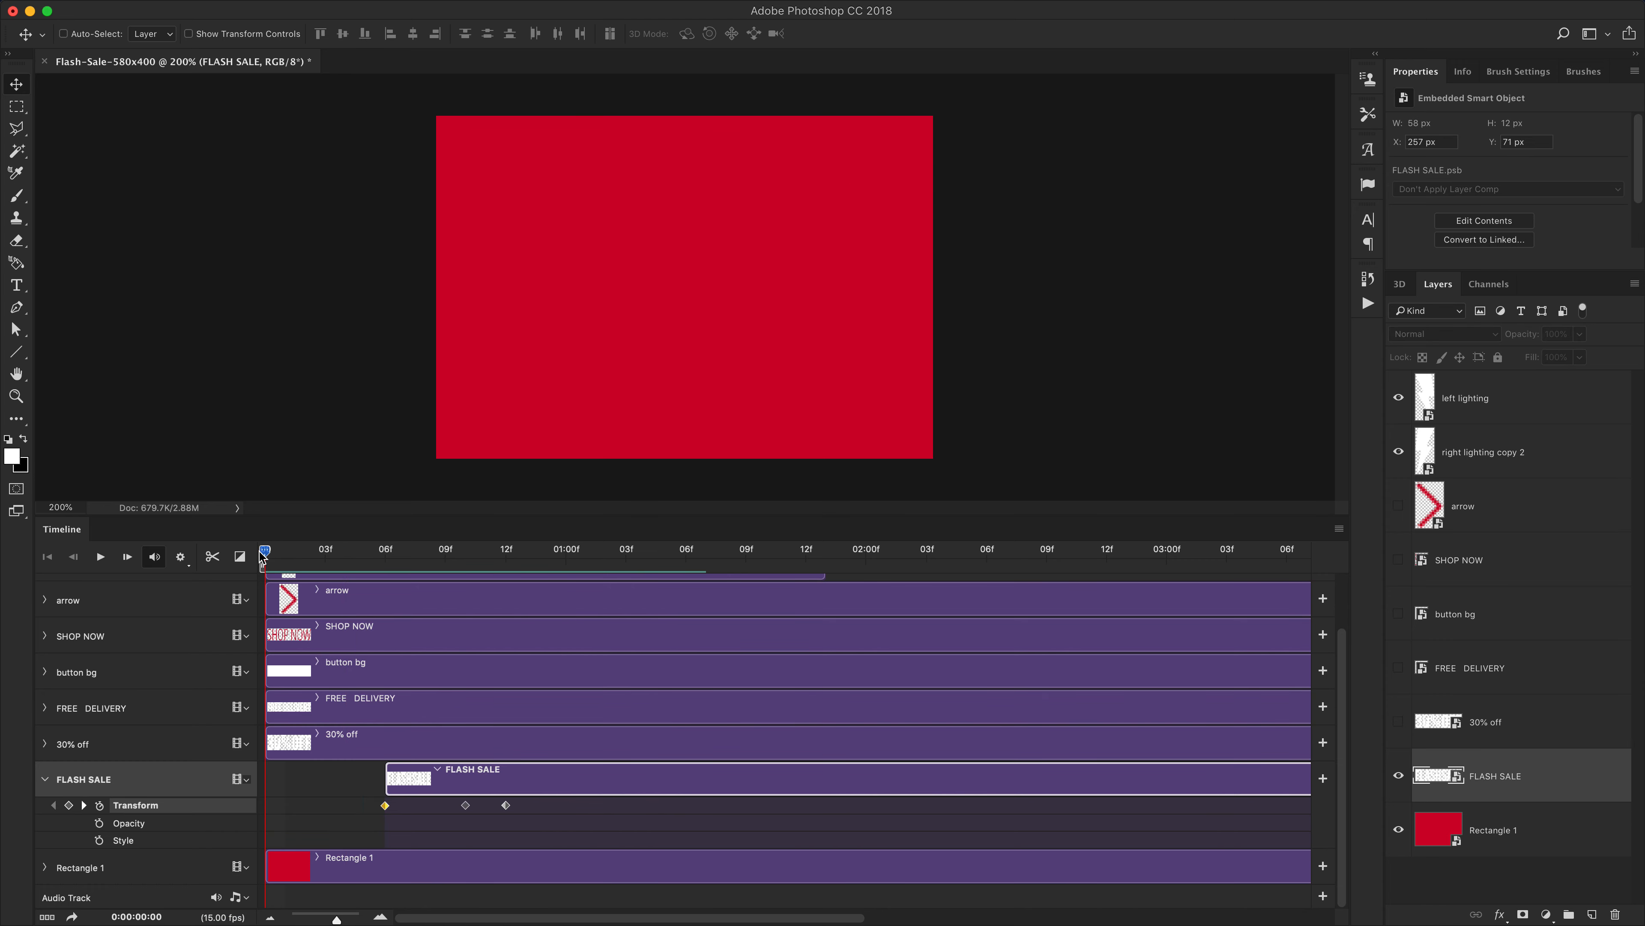
{"action": "key", "text": "space"}
{"action": "left_click_drag", "start_coordinate": [285, 553], "coordinate": [242, 555]}
{"action": "key", "text": "super+minus"}
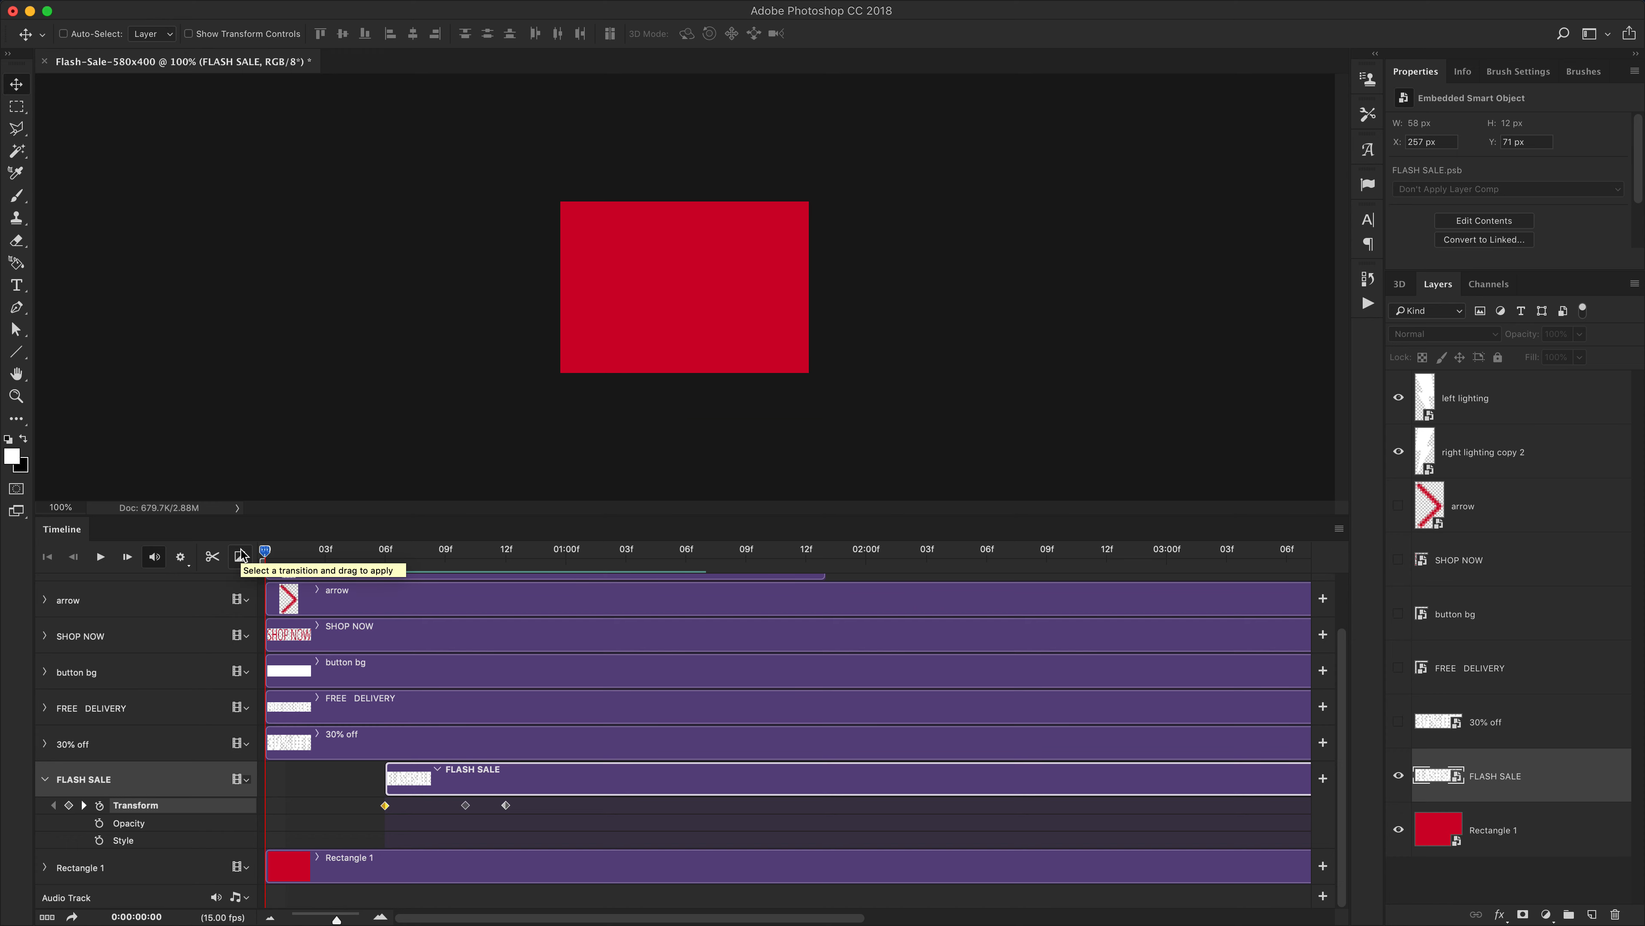
{"action": "key", "text": "space"}
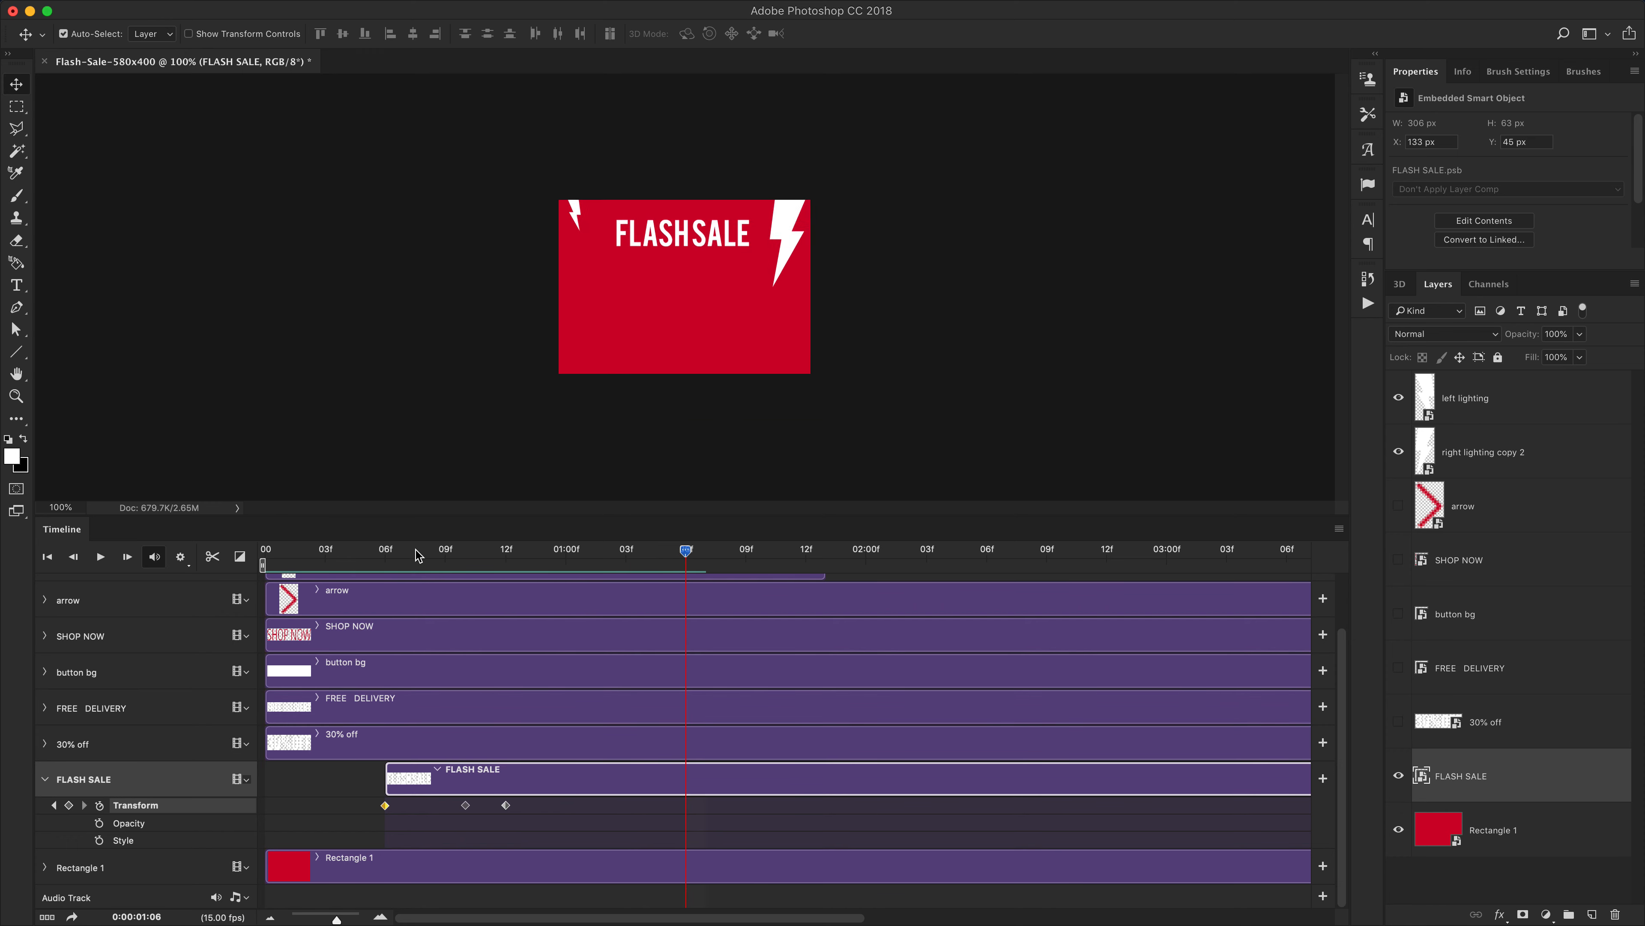
{"action": "key", "text": "super+equal"}
{"action": "left_click", "coordinate": [259, 548]}
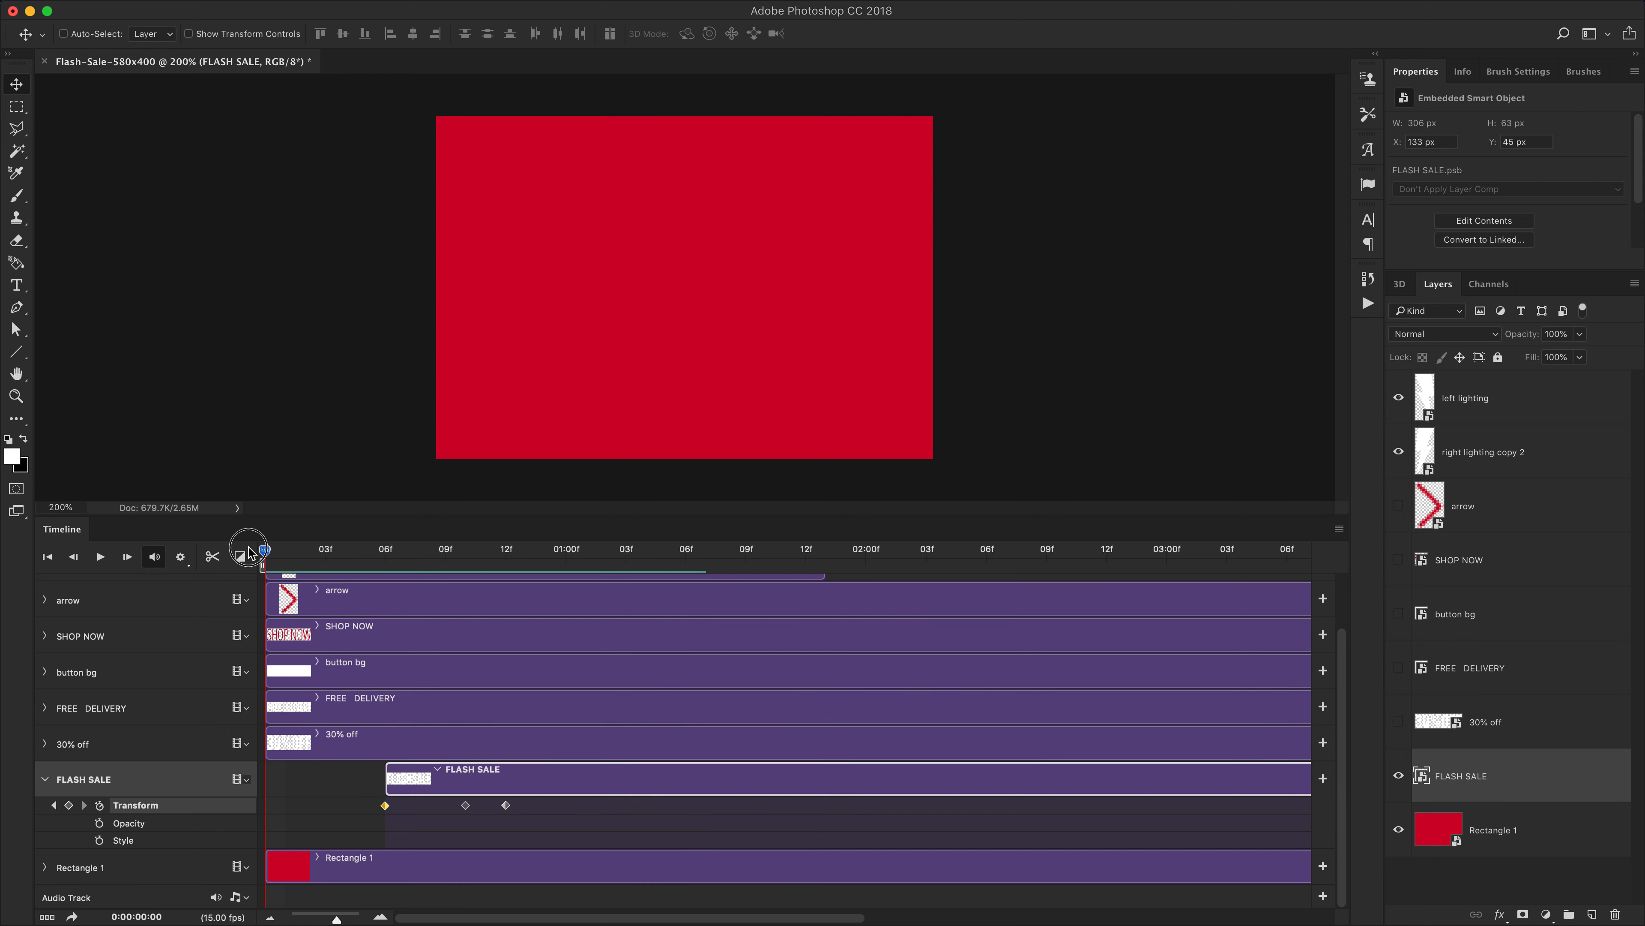
Show the 30% off layer and expand its timeline properties
{"action": "left_click", "coordinate": [46, 780]}
{"action": "left_click", "coordinate": [67, 794]}
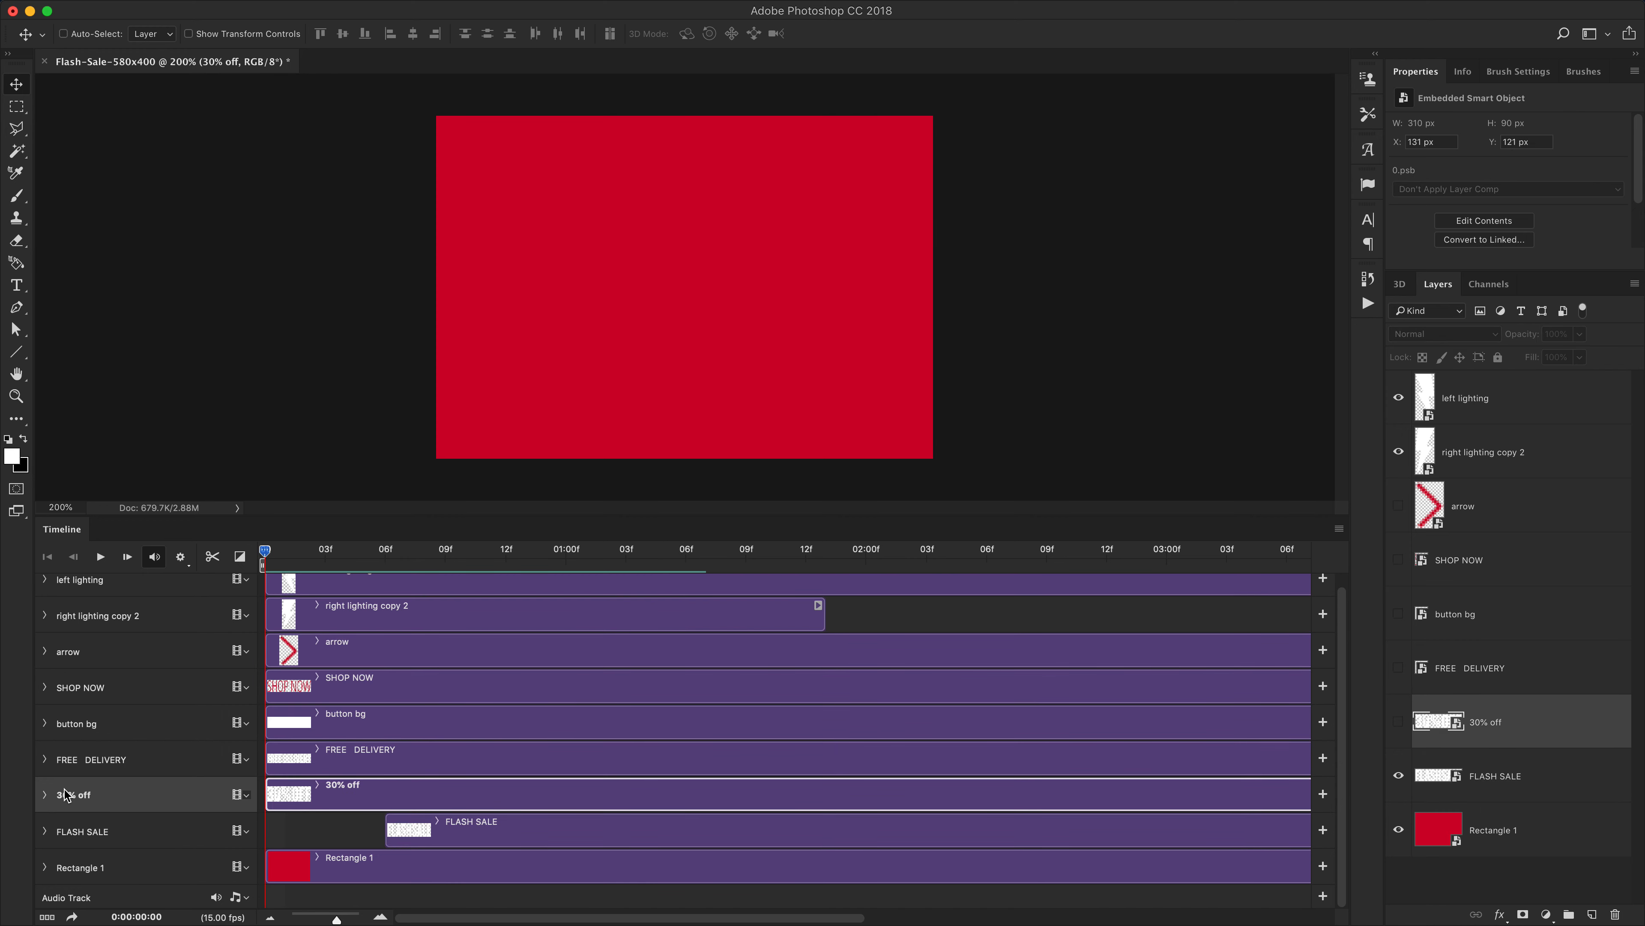
{"action": "left_click", "coordinate": [45, 794]}
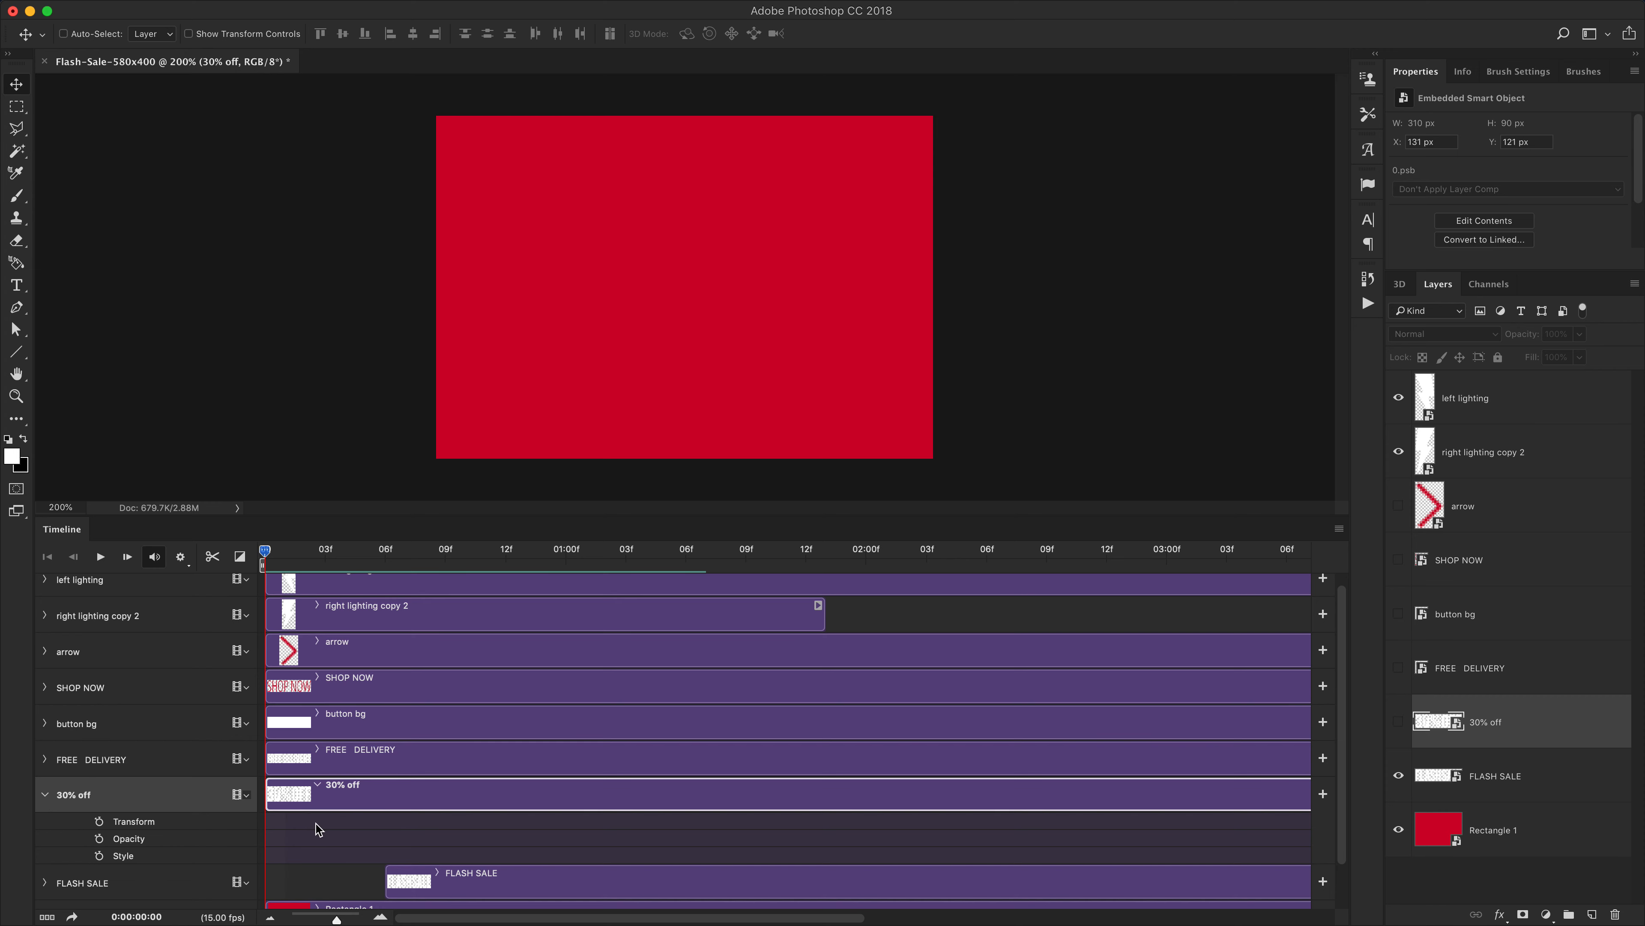
{"action": "left_click", "coordinate": [1401, 726]}
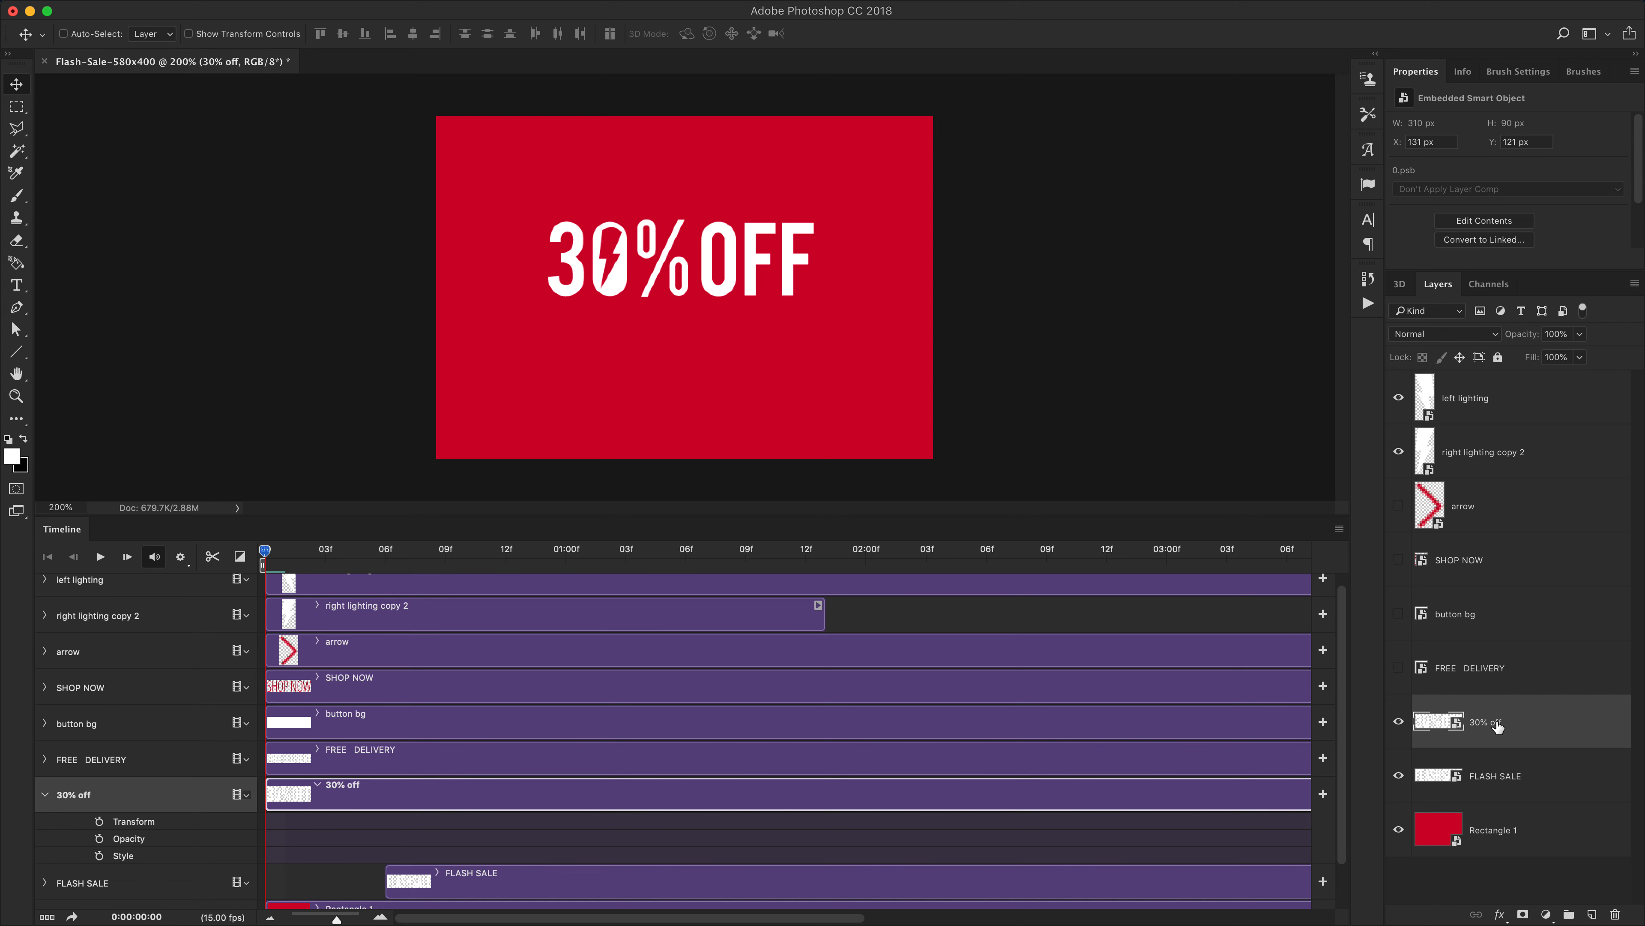
Add a Transform keyframe to the 30% off layer at frame 11
{"action": "left_click_drag", "start_coordinate": [265, 551], "coordinate": [486, 573]}
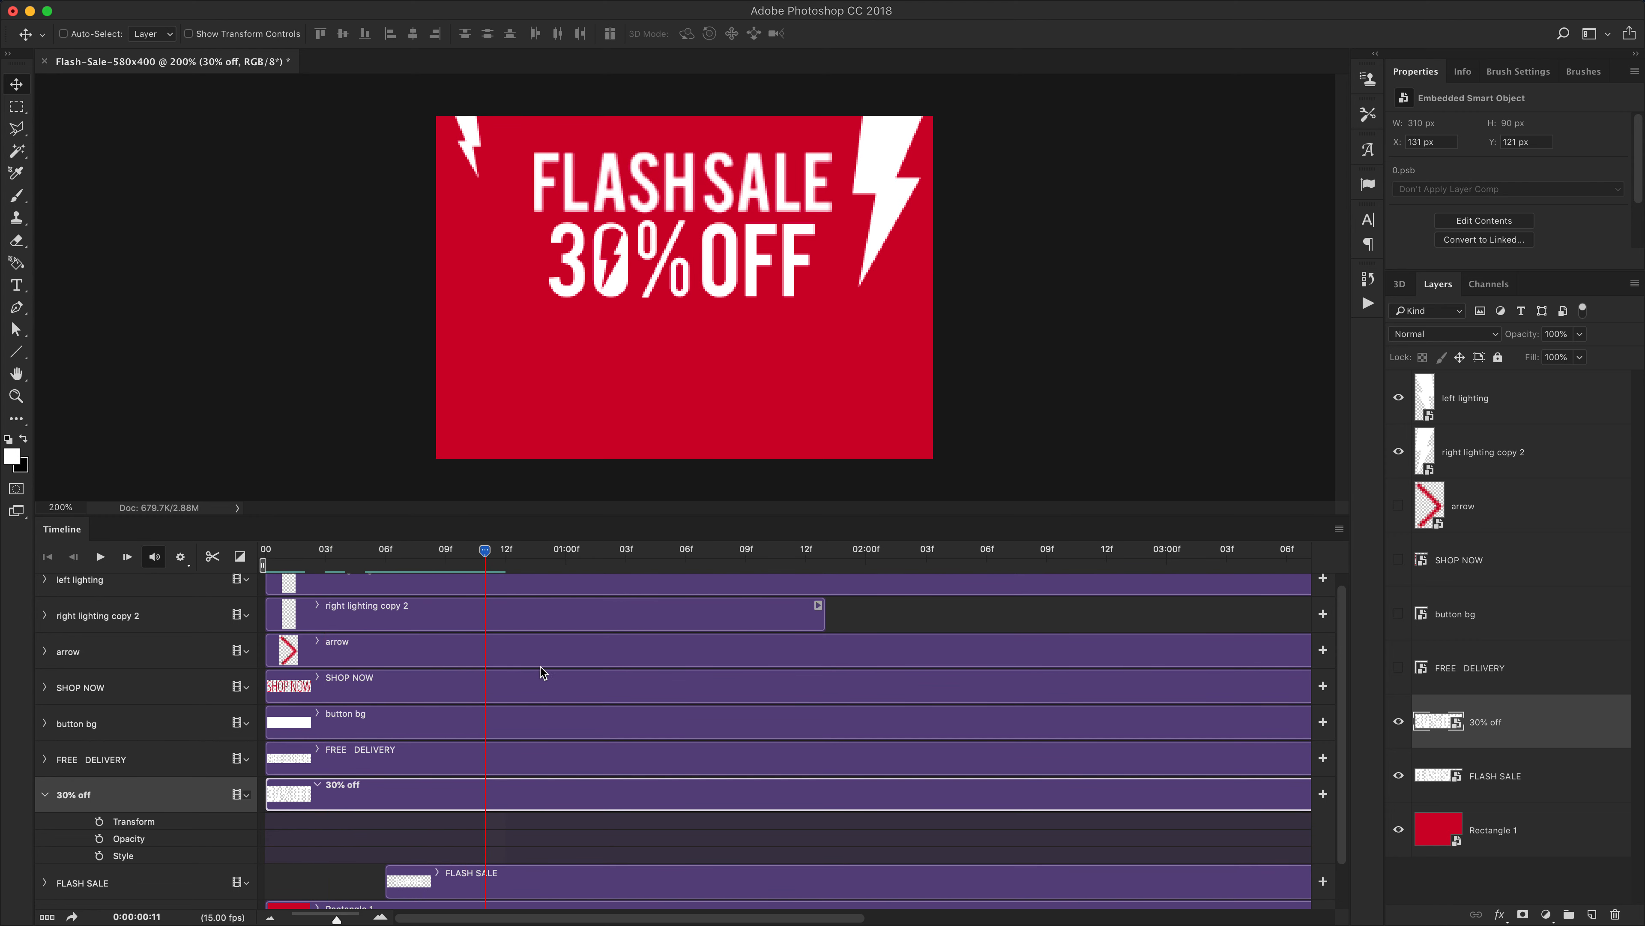
{"action": "scroll", "coordinate": [545, 681], "scroll_direction": "down", "scroll_amount": 2}
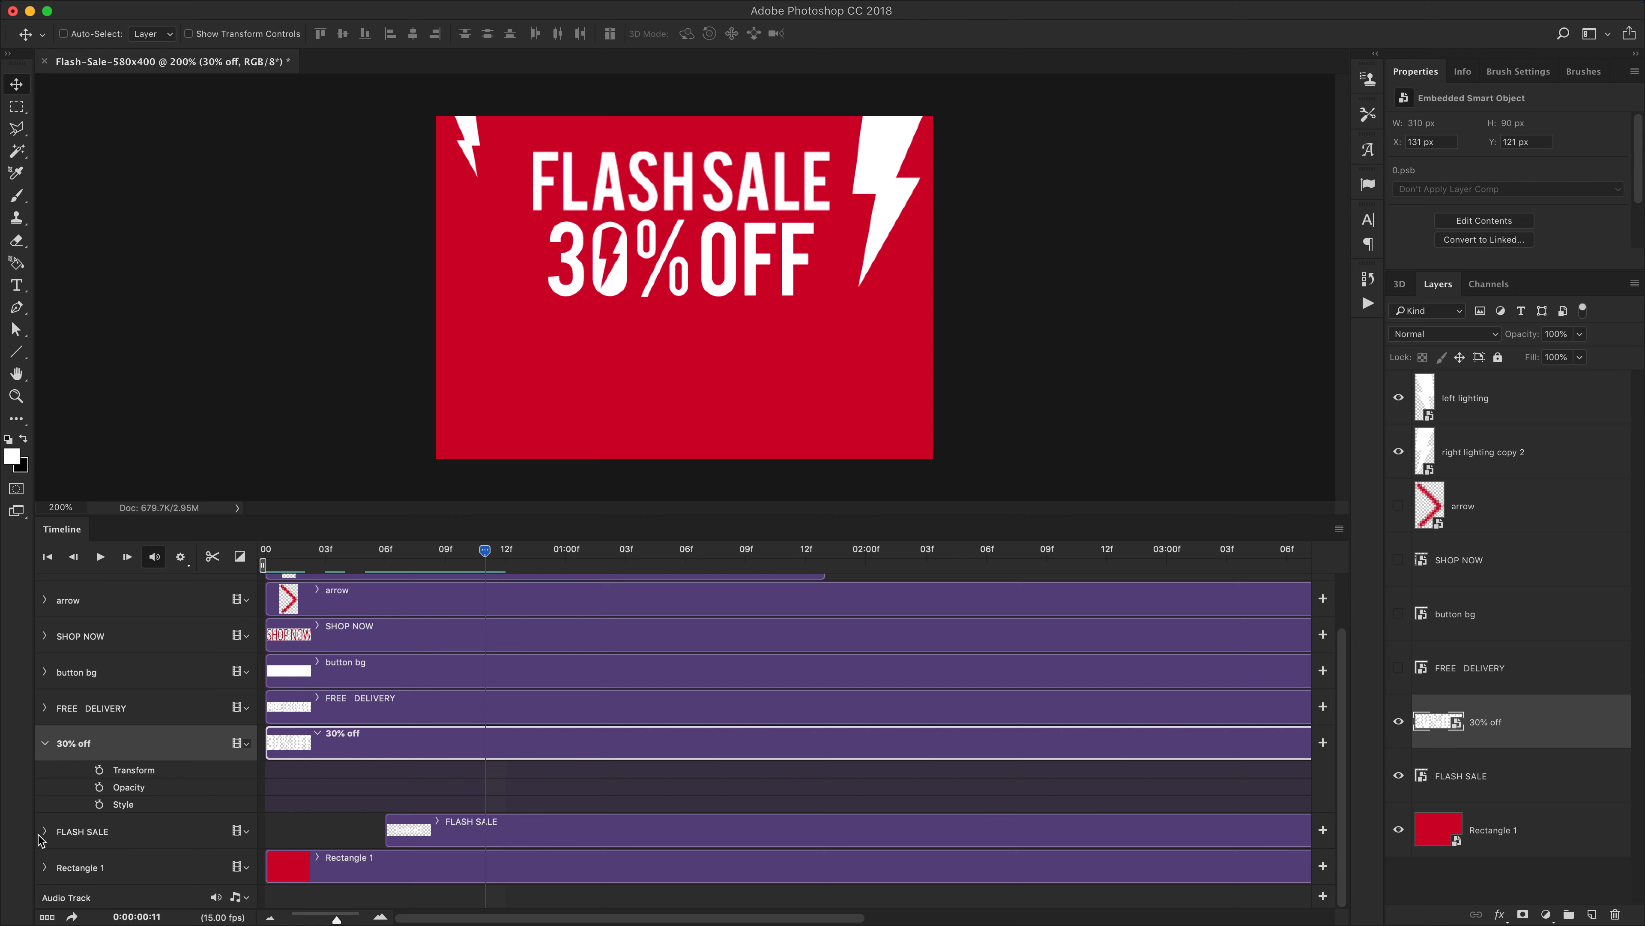
{"action": "left_click", "coordinate": [51, 834]}
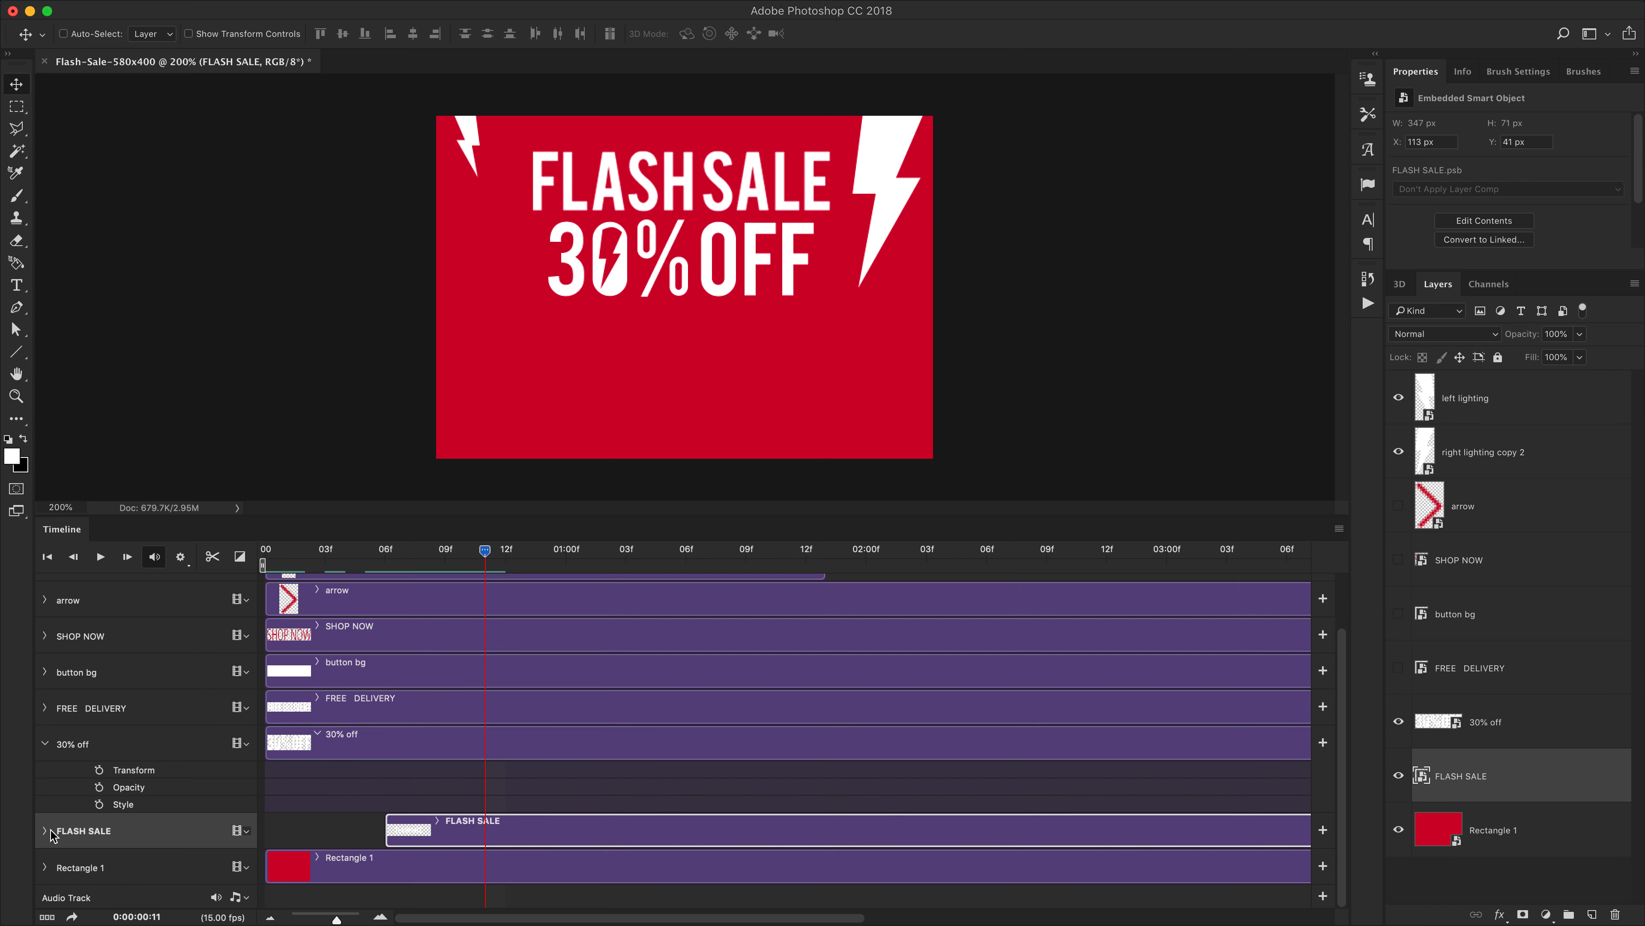
{"action": "left_click", "coordinate": [46, 832]}
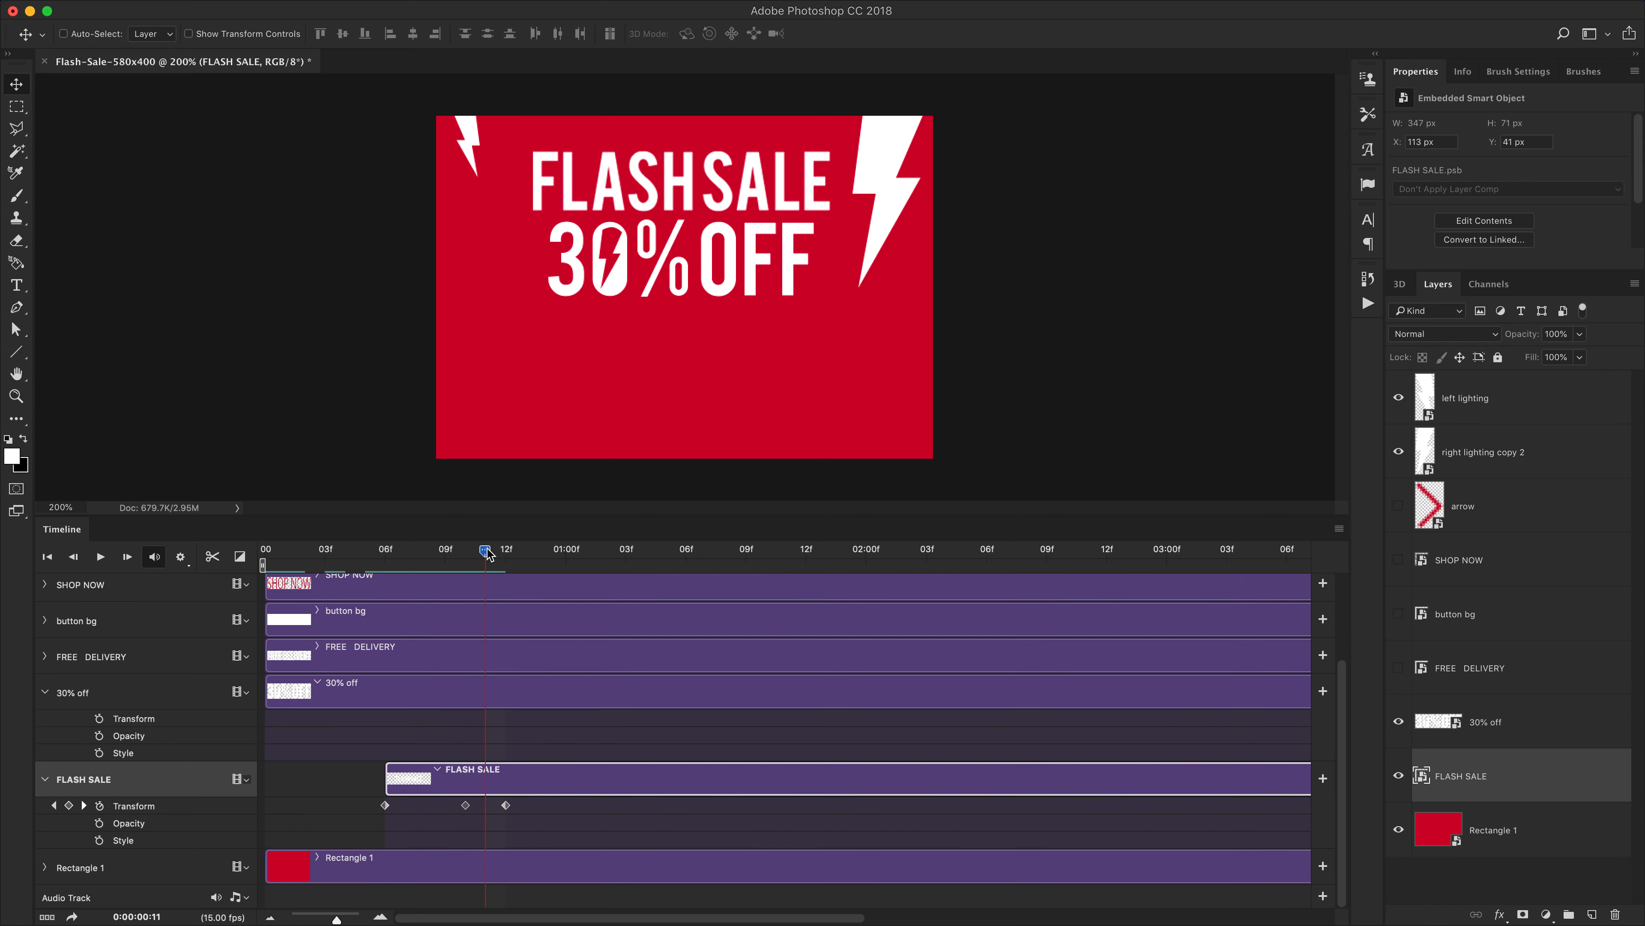
{"action": "mouse_move", "coordinate": [488, 552]}
{"action": "left_mouse_down"}
{"action": "mouse_move", "coordinate": [505, 551]}
{"action": "mouse_move", "coordinate": [481, 561]}
{"action": "left_mouse_up"}
{"action": "left_click", "coordinate": [99, 718]}
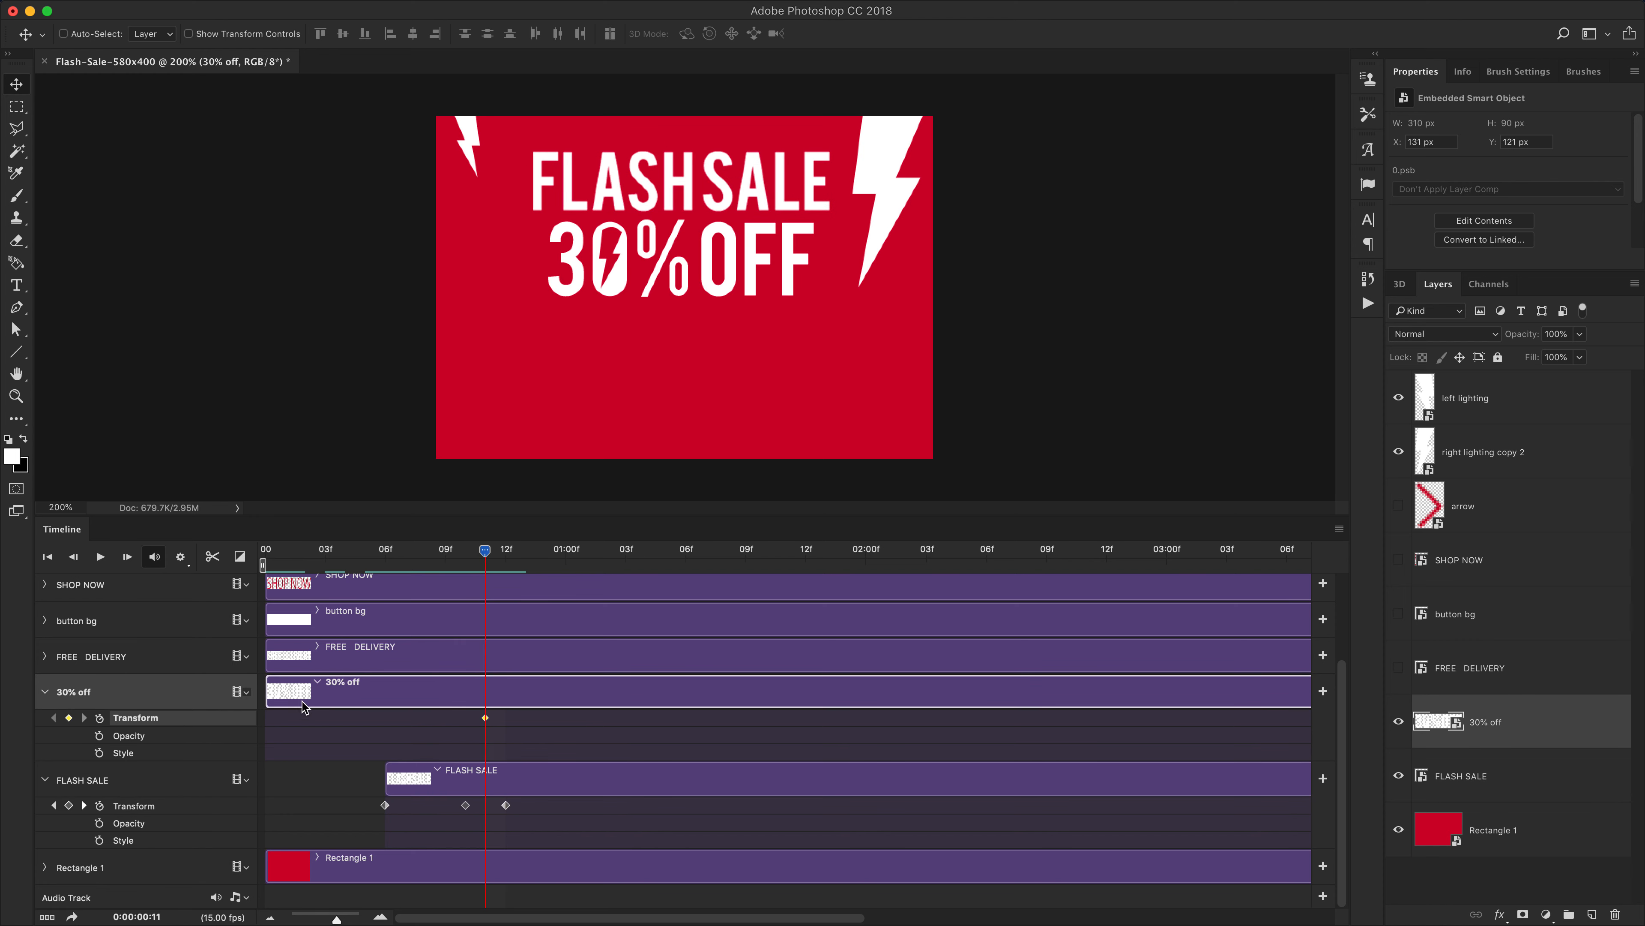
Move the 30% off clip to start at frame 11 and add a second Transform keyframe at 1:03
{"action": "left_click_drag", "start_coordinate": [266, 695], "coordinate": [486, 688]}
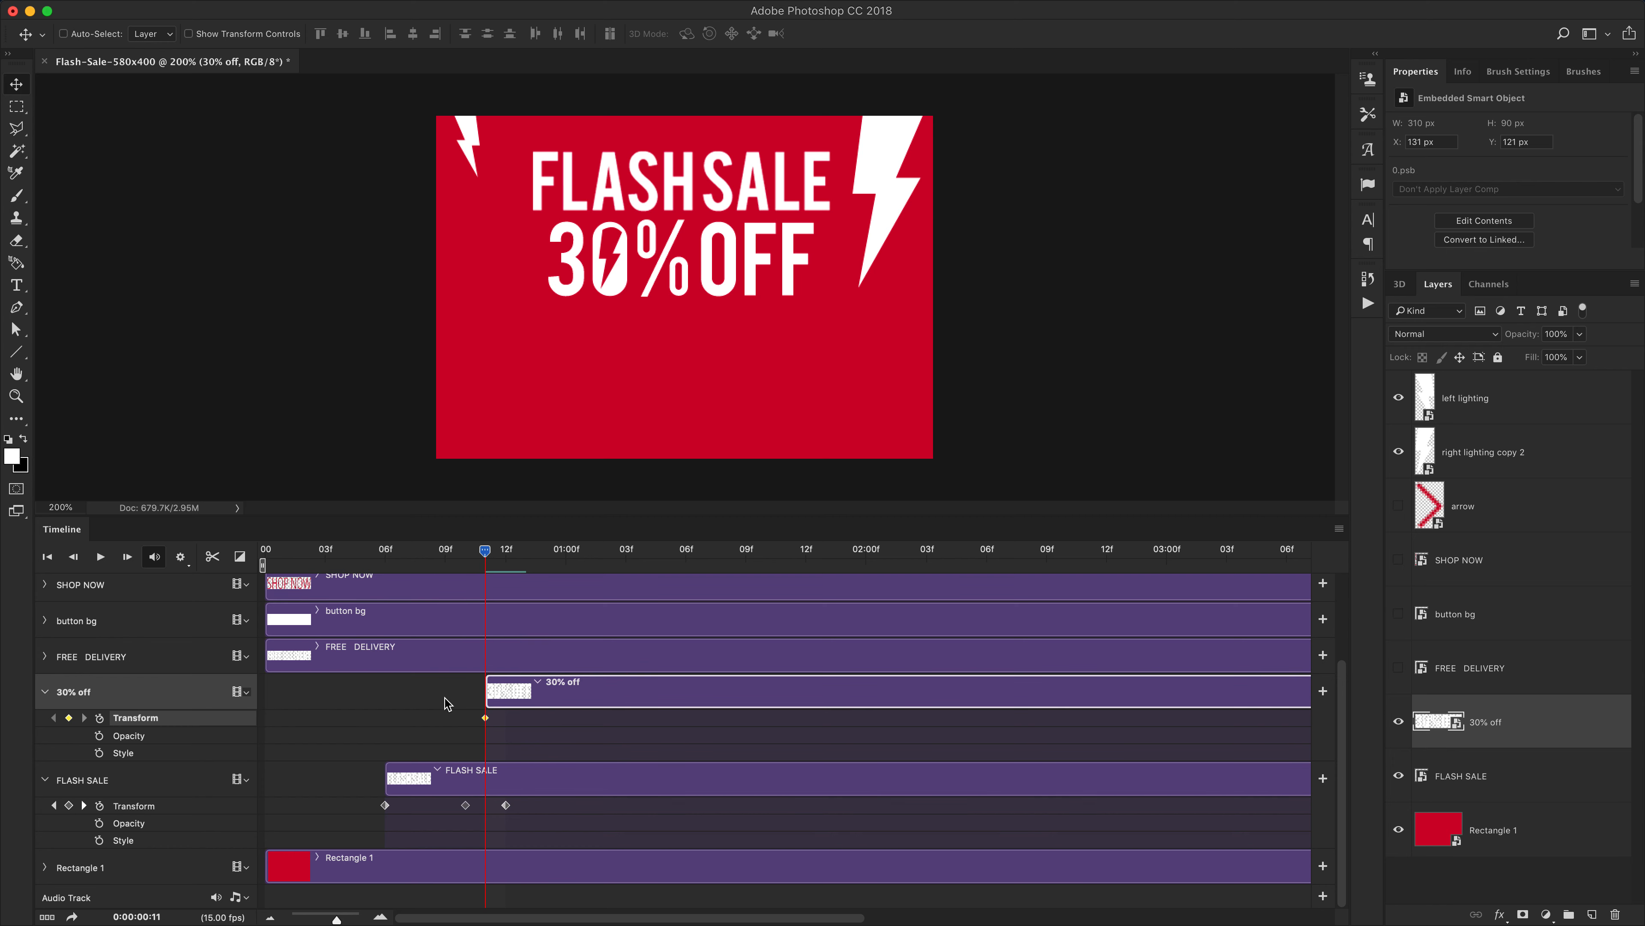
{"action": "left_click_drag", "start_coordinate": [487, 554], "coordinate": [615, 579]}
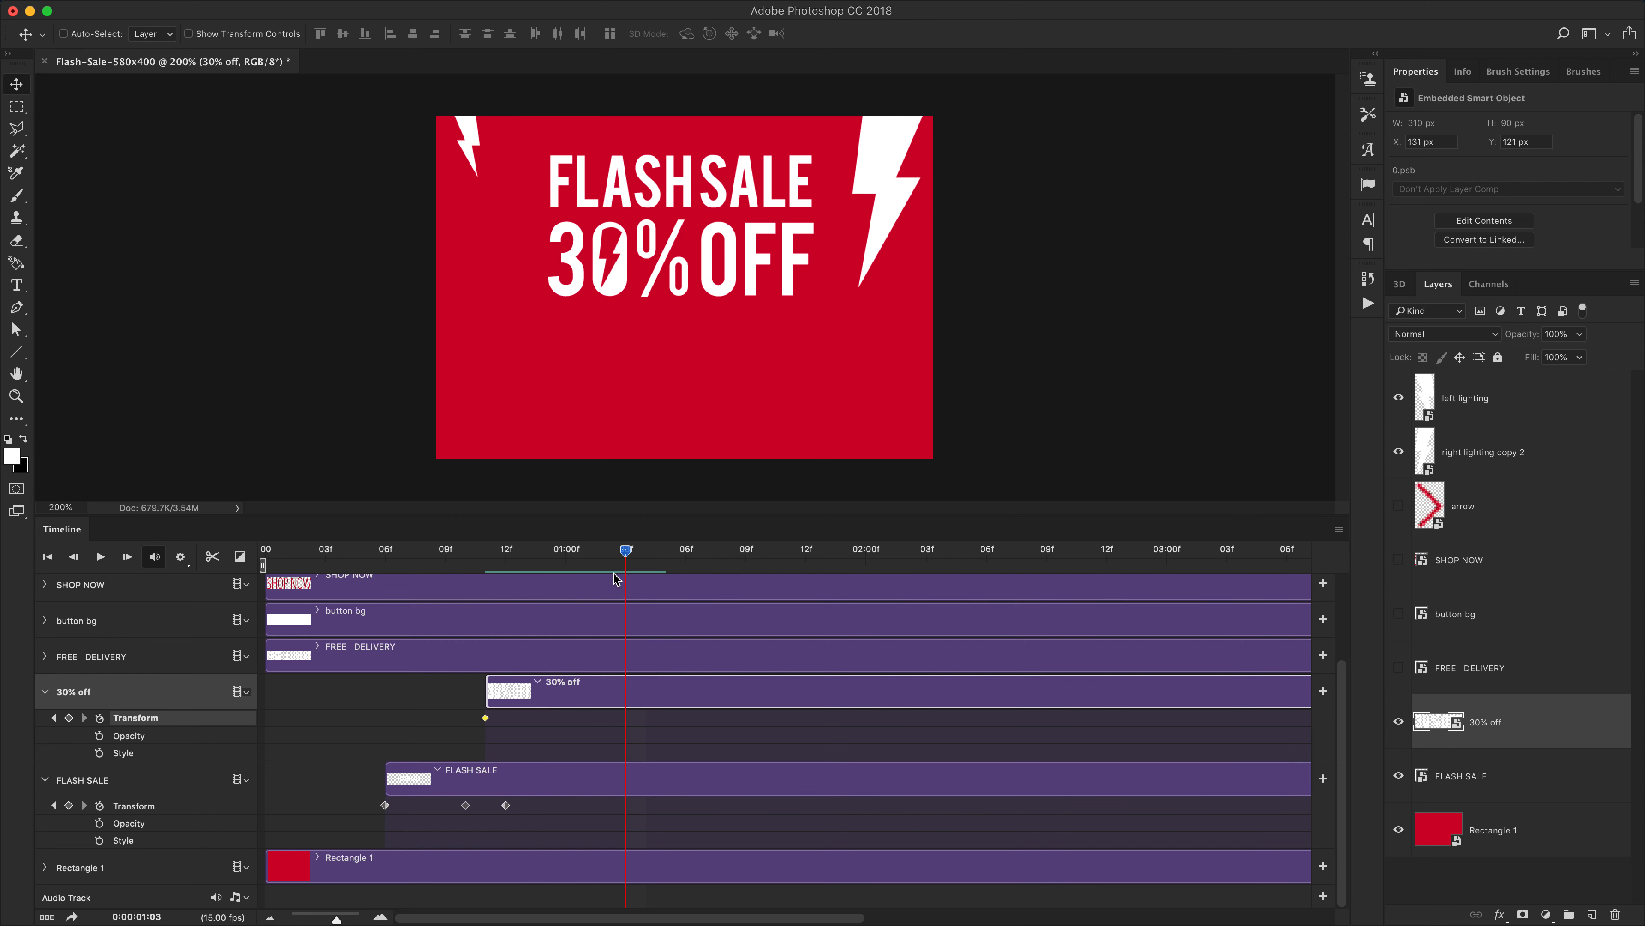
{"action": "left_click", "coordinate": [68, 717]}
{"action": "left_click", "coordinate": [486, 549]}
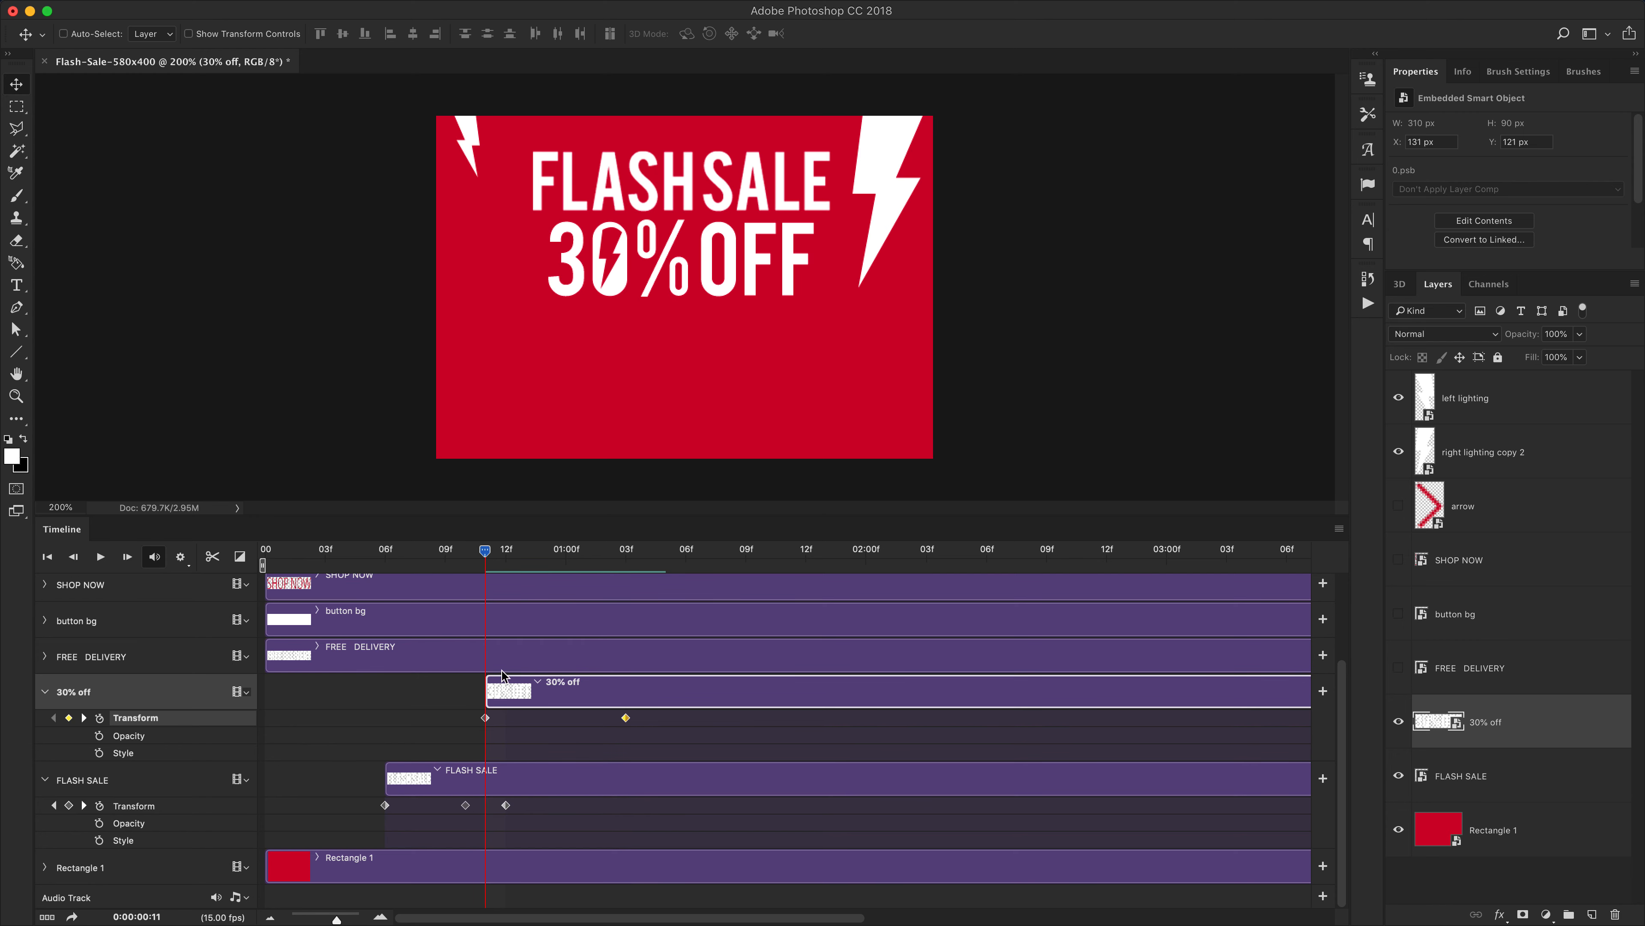
Scale the 30% off text down at its first keyframe with Free Transform
{"action": "left_click_drag", "start_coordinate": [487, 551], "coordinate": [705, 553]}
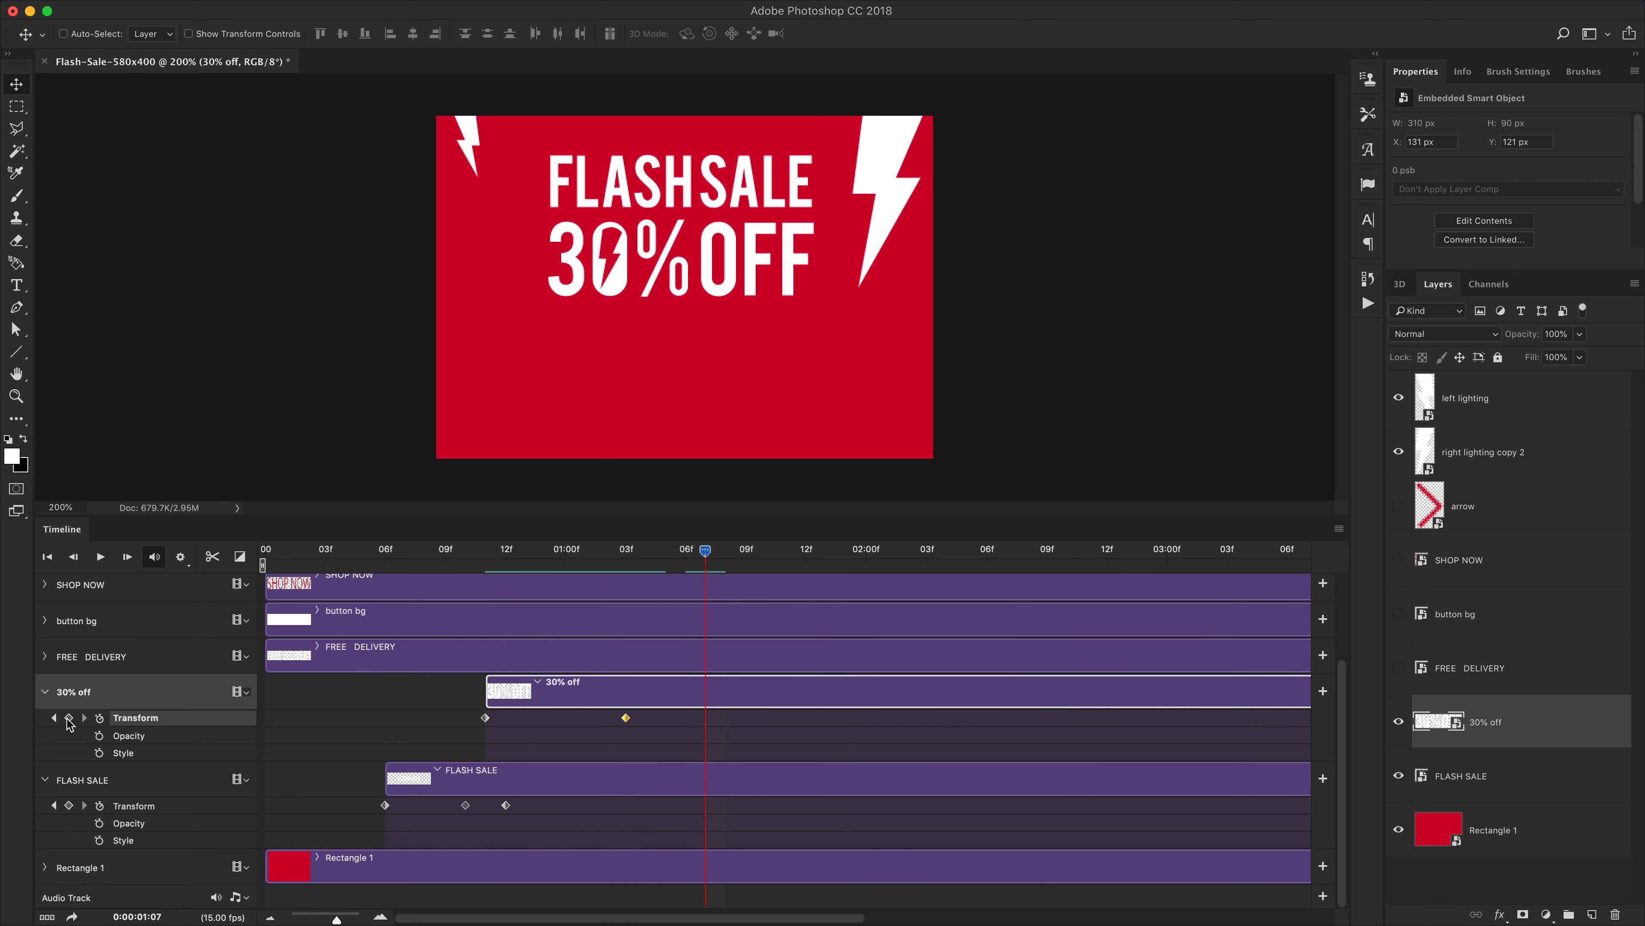
{"action": "left_click", "coordinate": [55, 718]}
{"action": "left_click", "coordinate": [53, 718]}
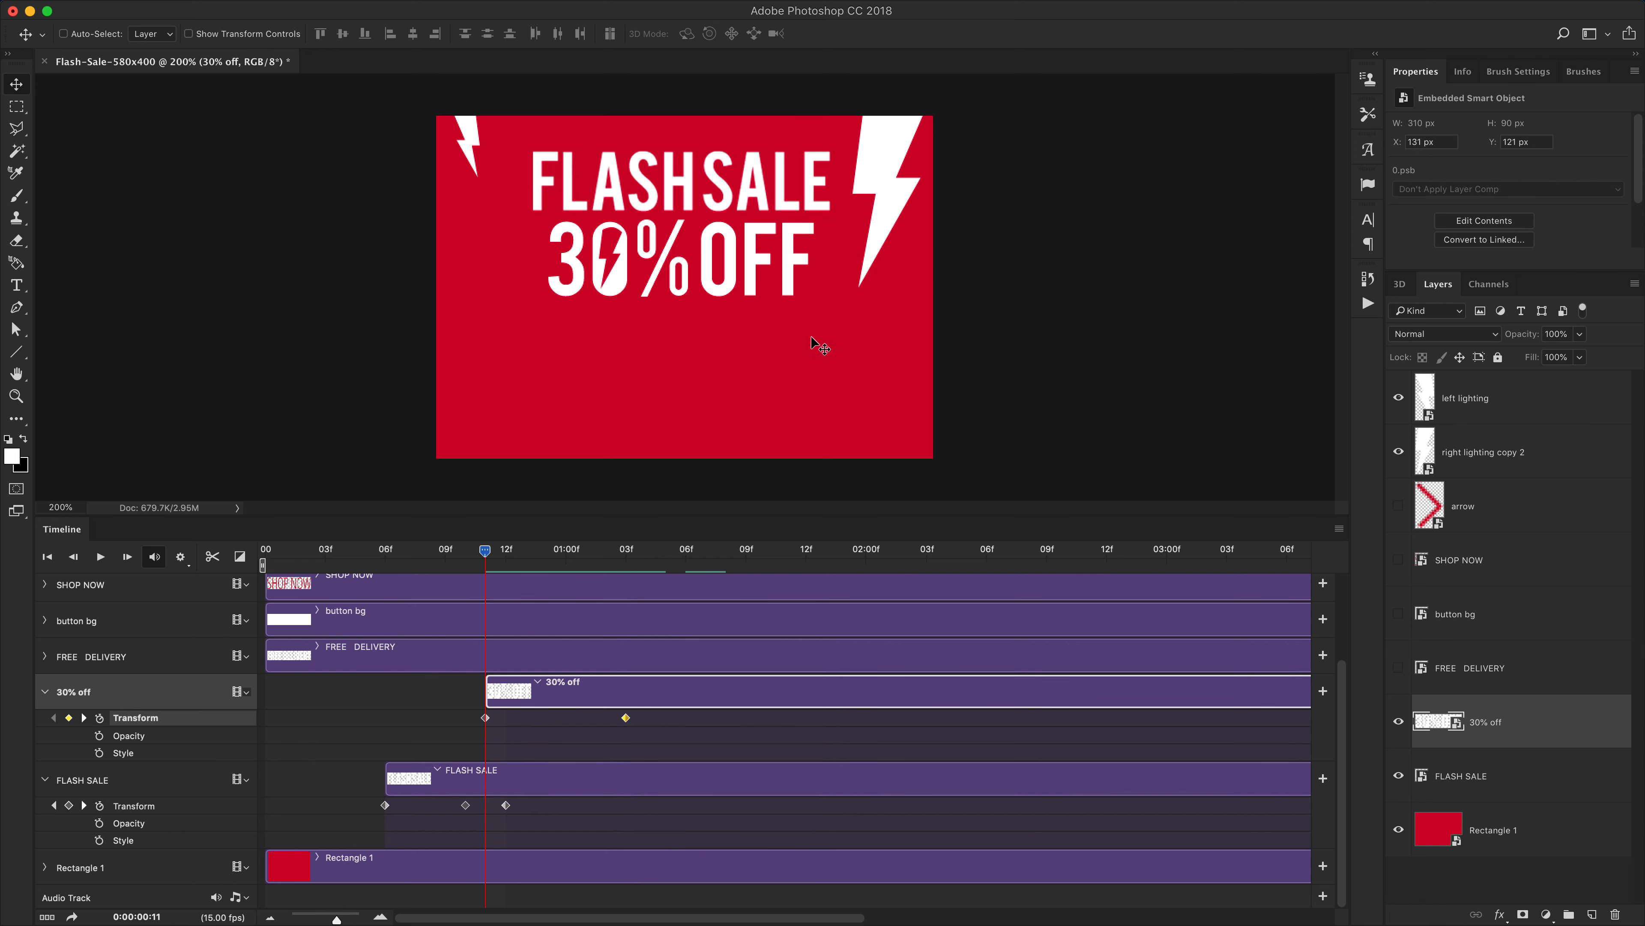
{"action": "key", "text": "super+t"}
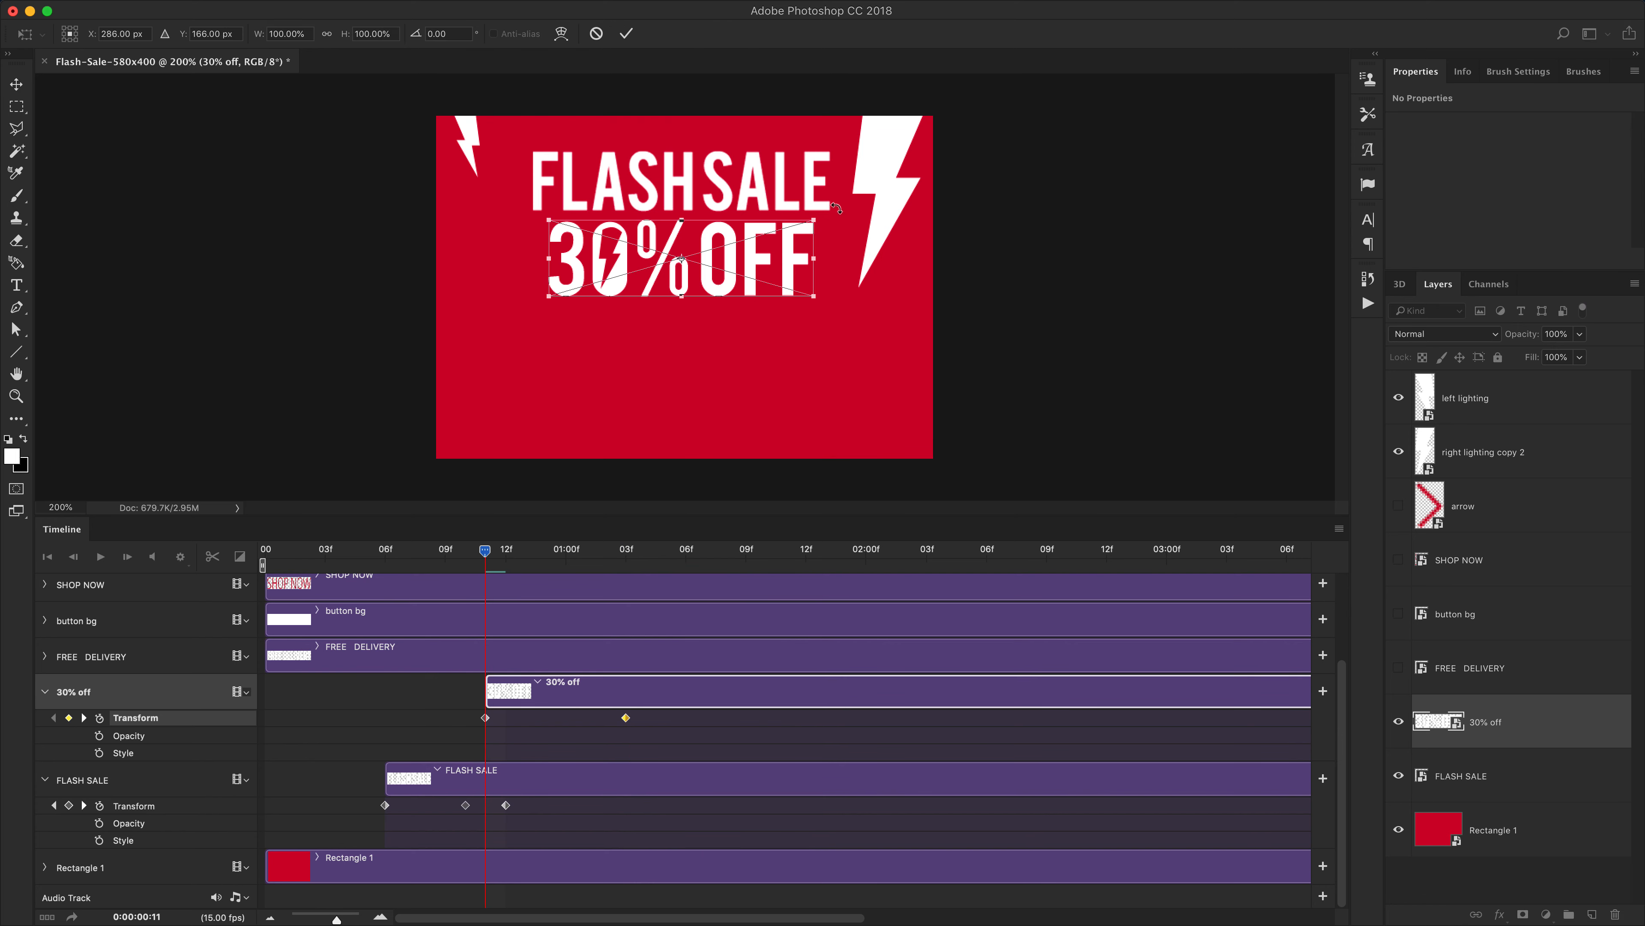
{"action": "left_click_drag", "start_coordinate": [823, 229], "coordinate": [759, 236]}
{"action": "key", "text": "Return"}
{"action": "key", "text": "space"}
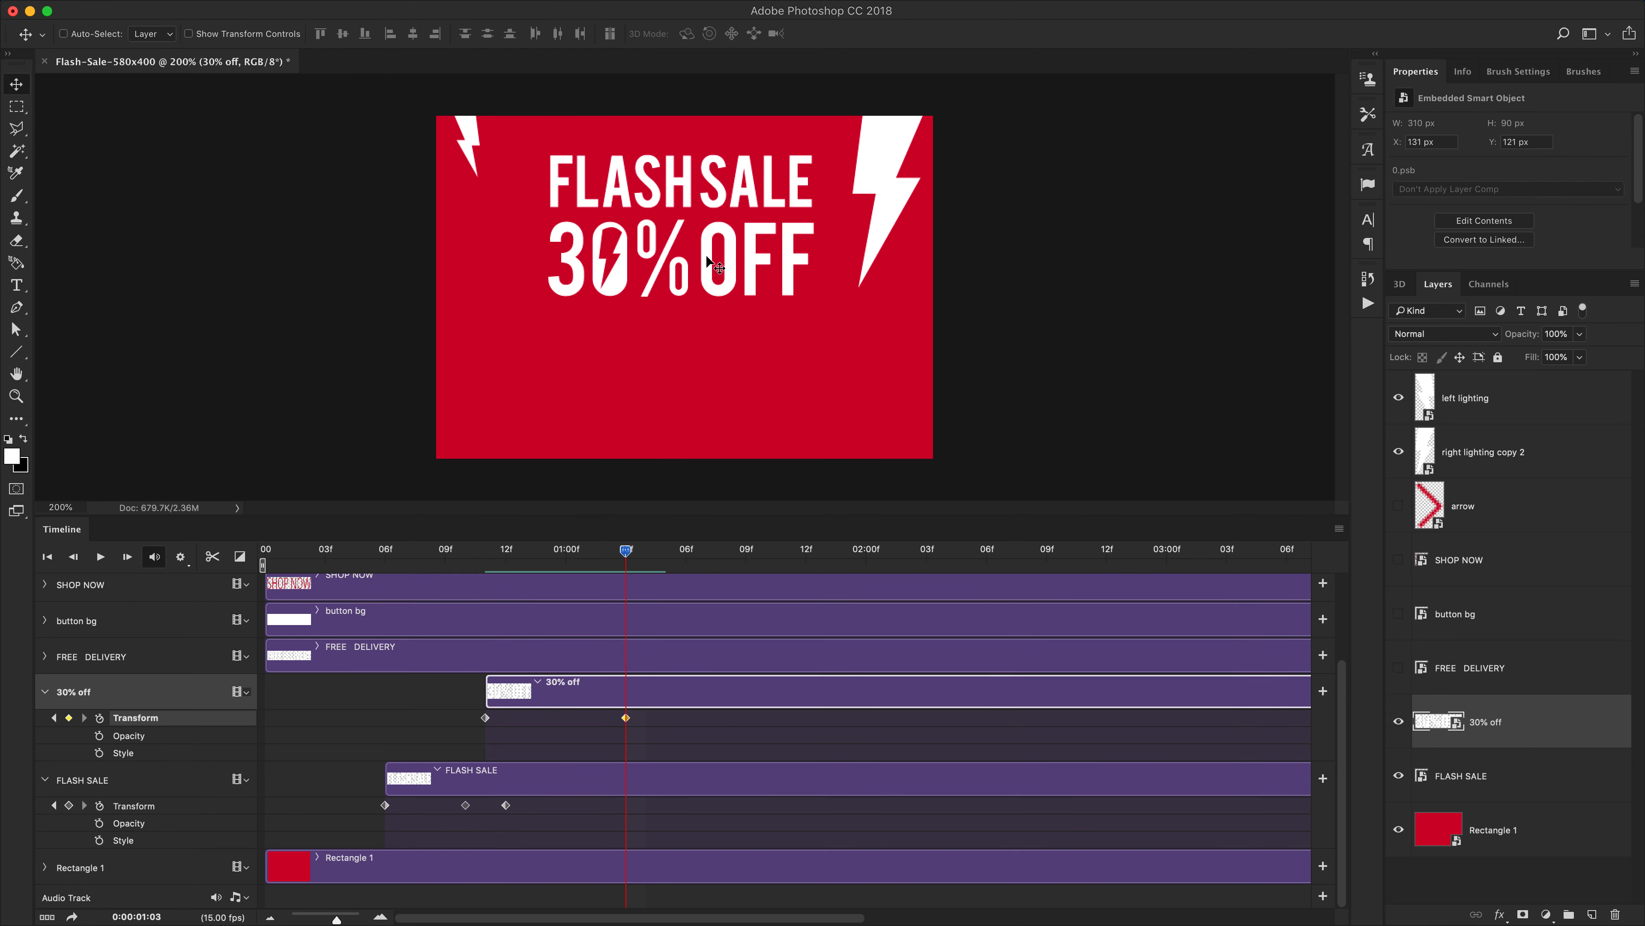
Move the 30% off text down below the canvas at its frame 11 keyframe
{"action": "left_click_drag", "start_coordinate": [625, 553], "coordinate": [485, 557]}
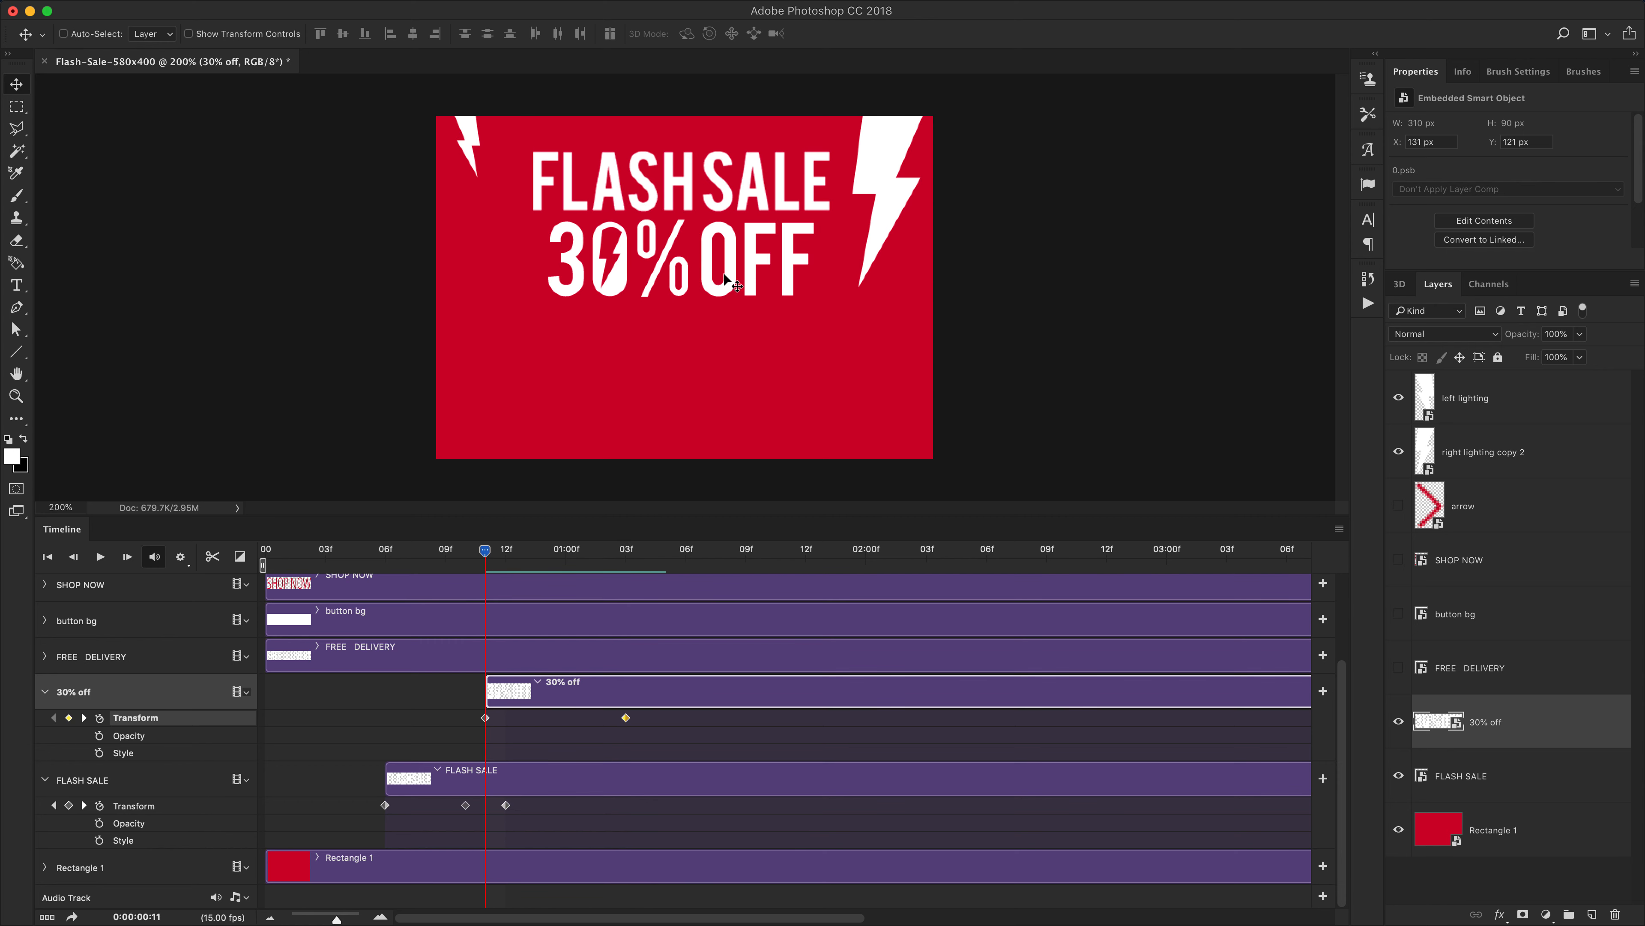
{"action": "left_click", "coordinate": [484, 551]}
{"action": "left_click_drag", "start_coordinate": [732, 262], "coordinate": [735, 331]}
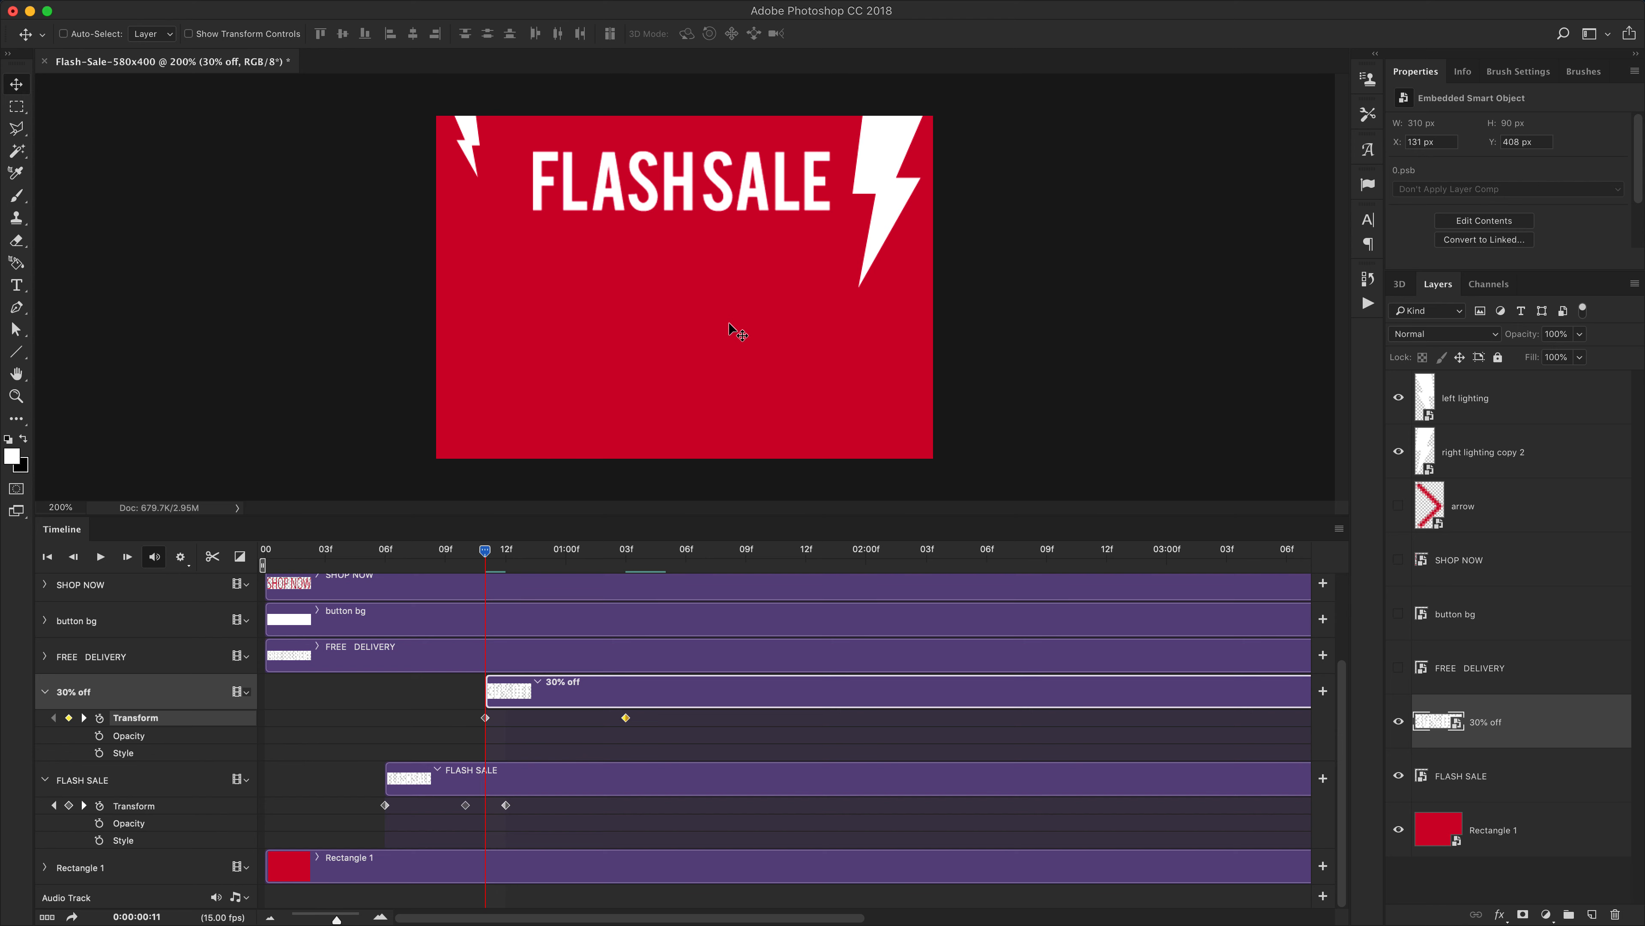
Add a FLASH SALE Transform keyframe at 1:01
{"action": "left_click", "coordinate": [485, 551]}
{"action": "left_click_drag", "start_coordinate": [440, 554], "coordinate": [591, 561]}
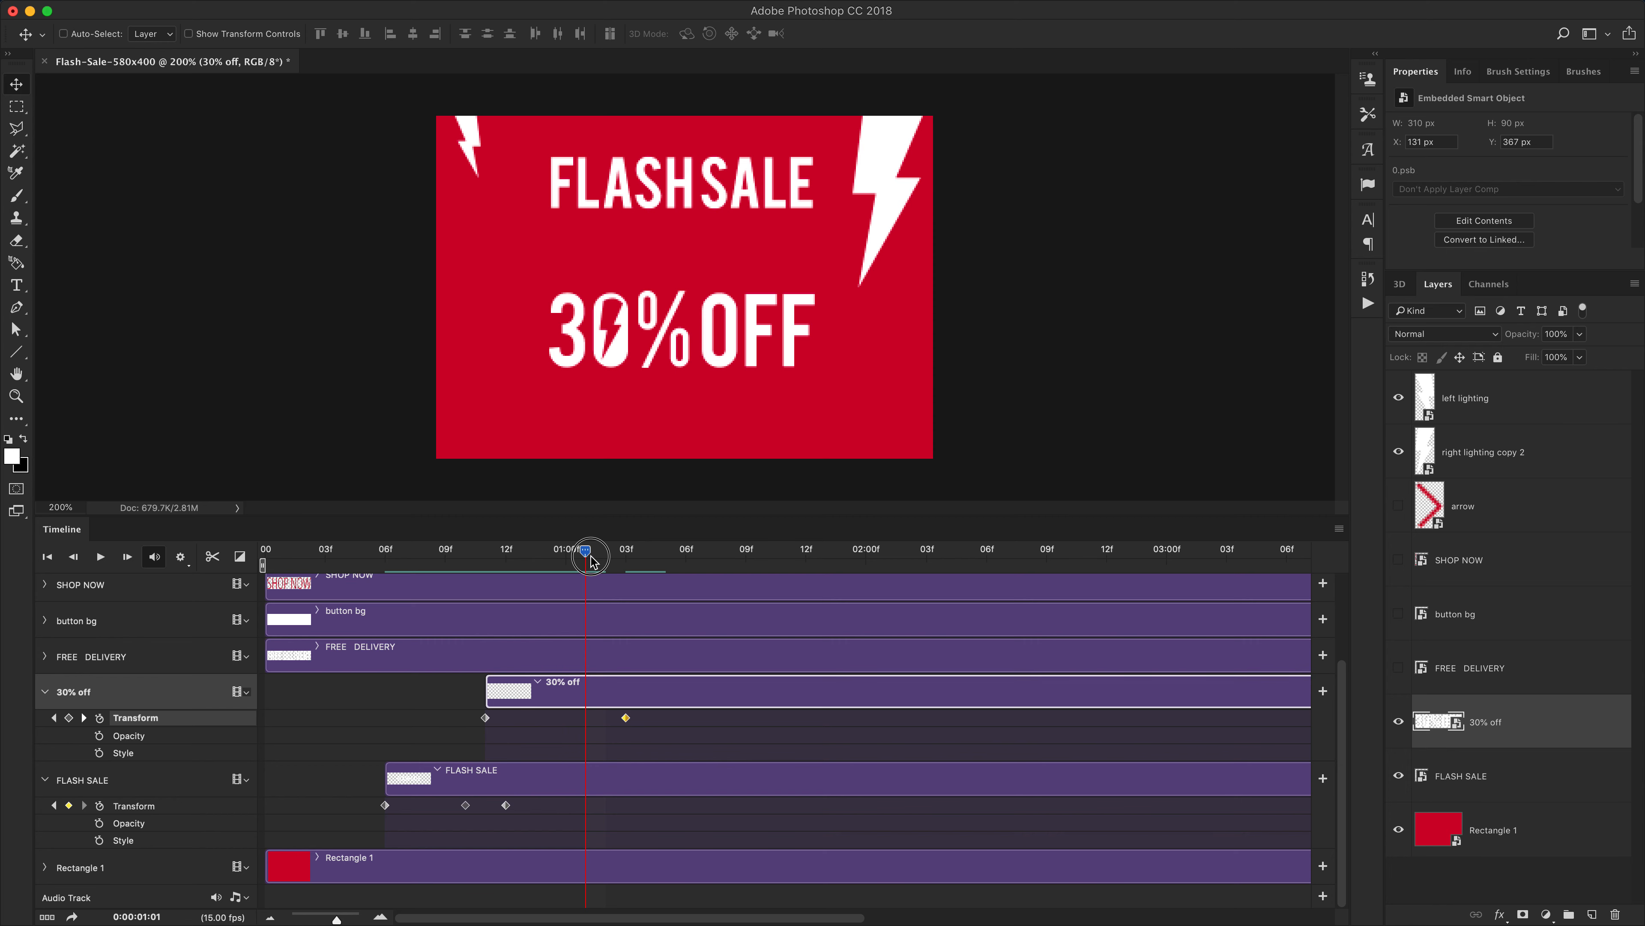
{"action": "left_click", "coordinate": [68, 805]}
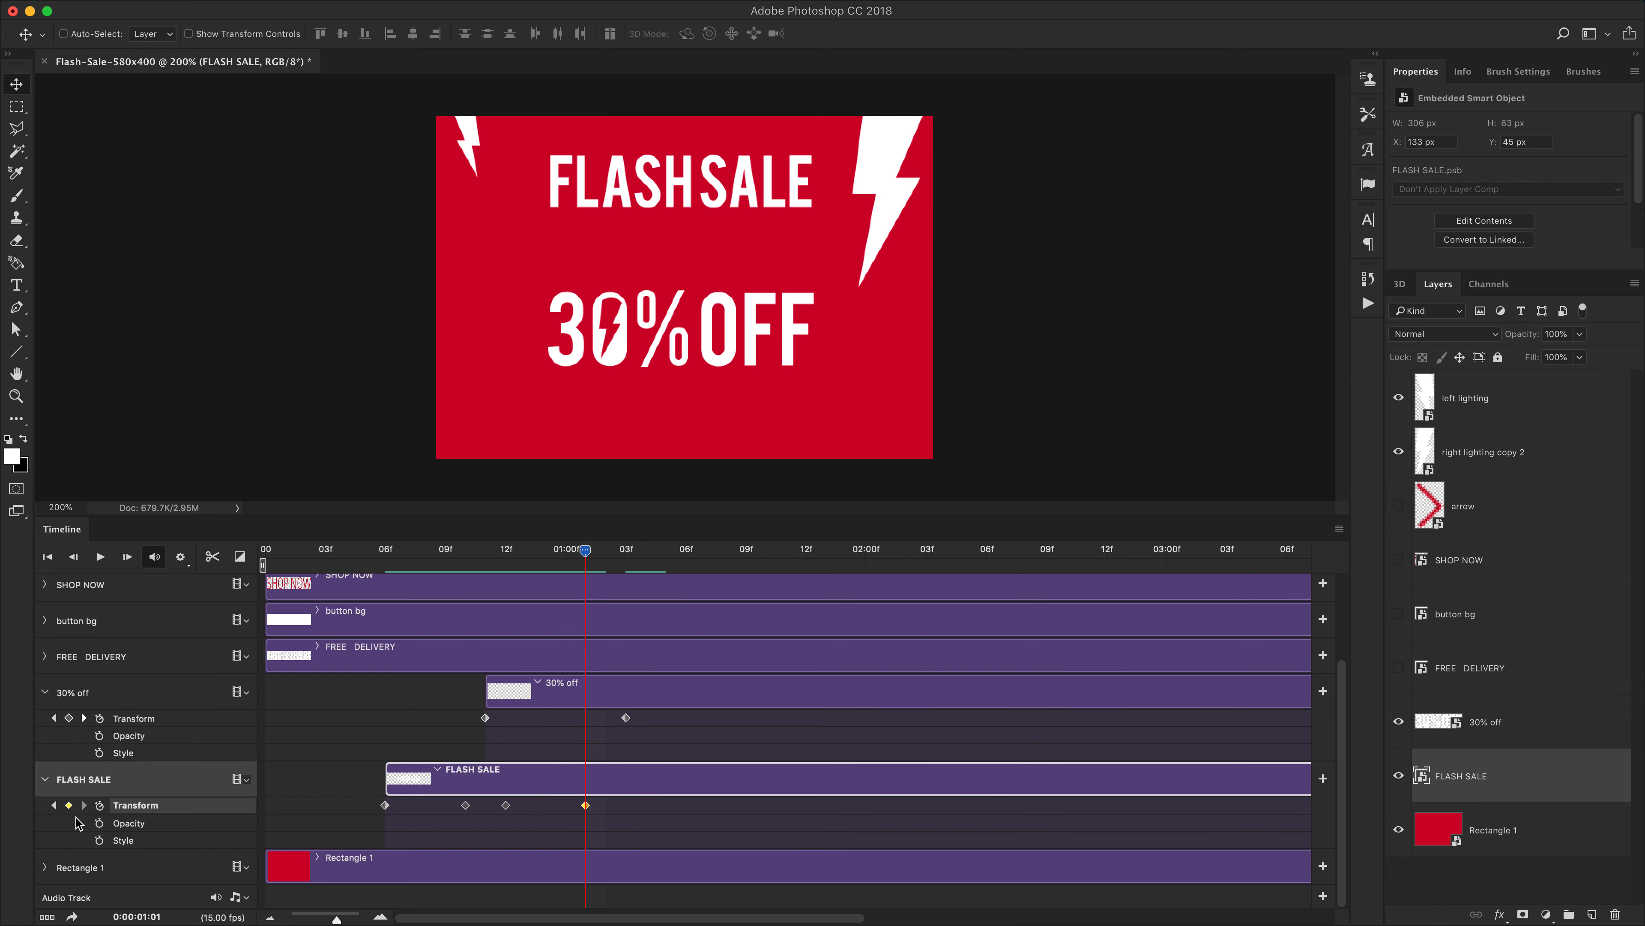
Center the FLASH SALE text vertically on the canvas at its earlier keyframes, then deselect
{"action": "left_click", "coordinate": [56, 805]}
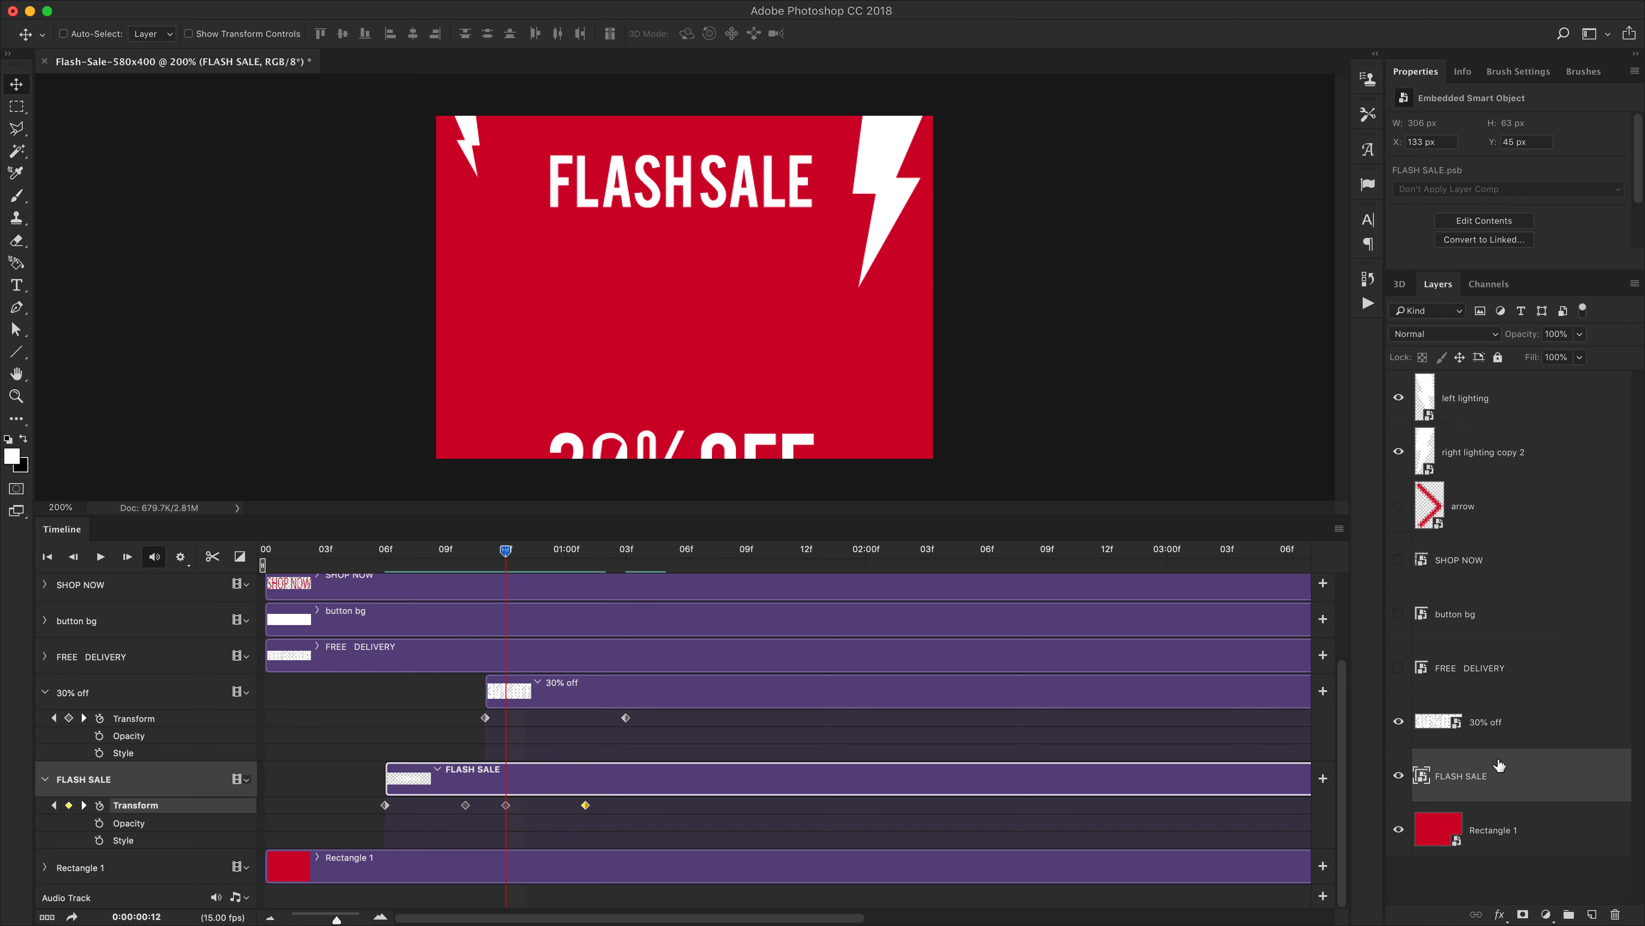
{"action": "key", "text": "super+a"}
{"action": "left_click", "coordinate": [342, 35]}
{"action": "left_click", "coordinate": [55, 805]}
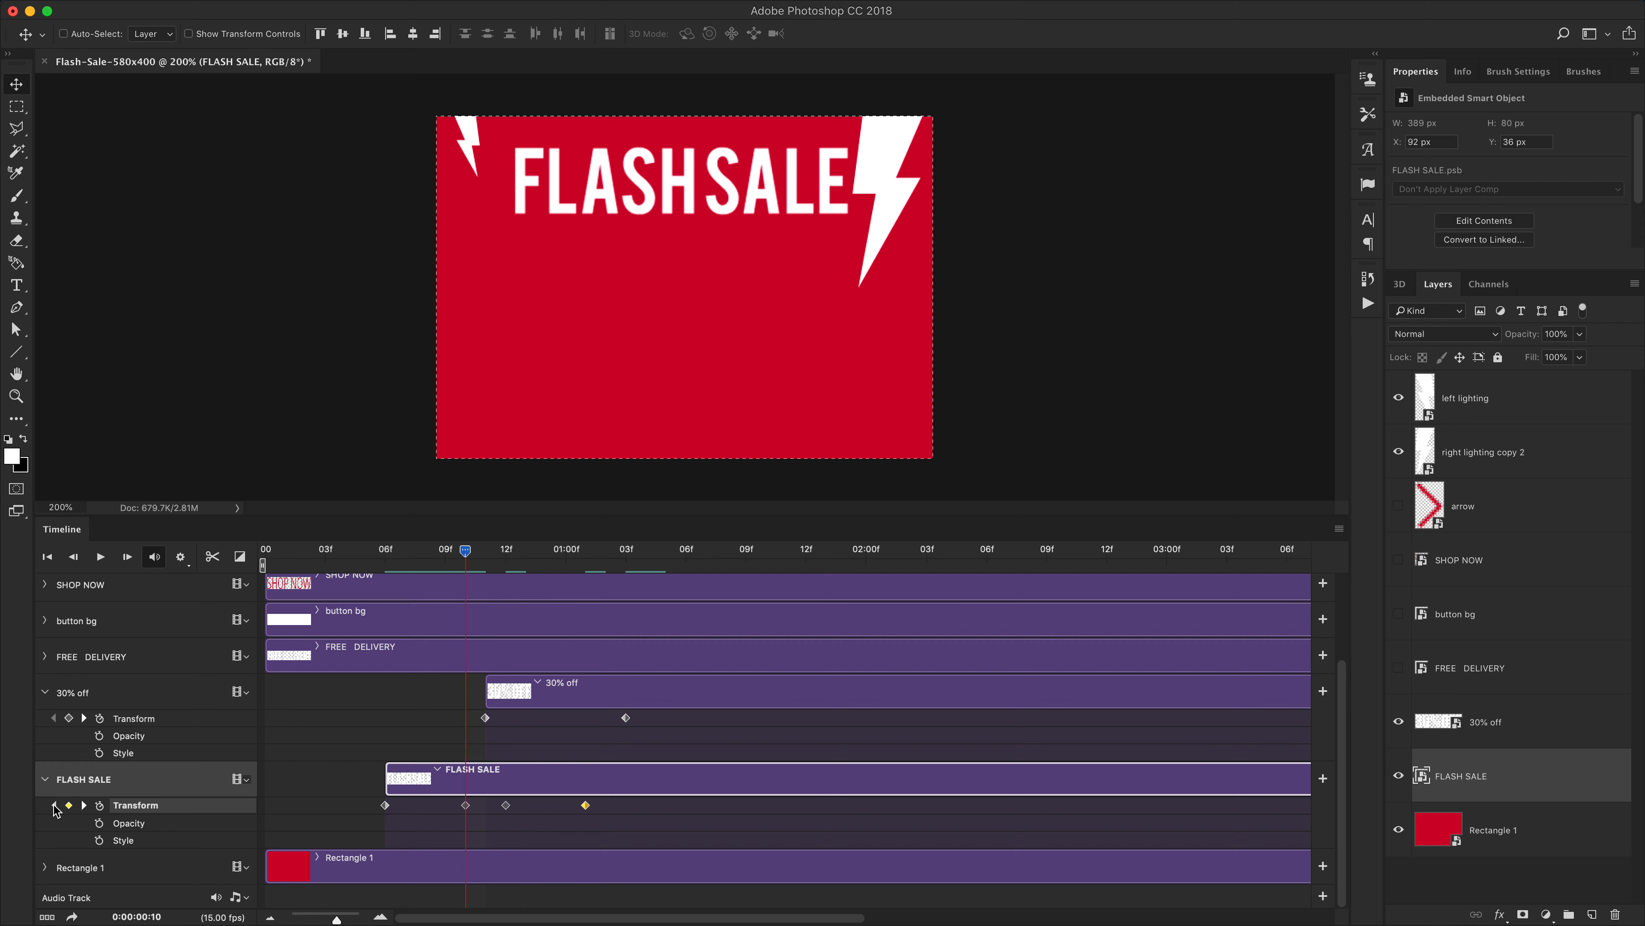
{"action": "left_click", "coordinate": [346, 35]}
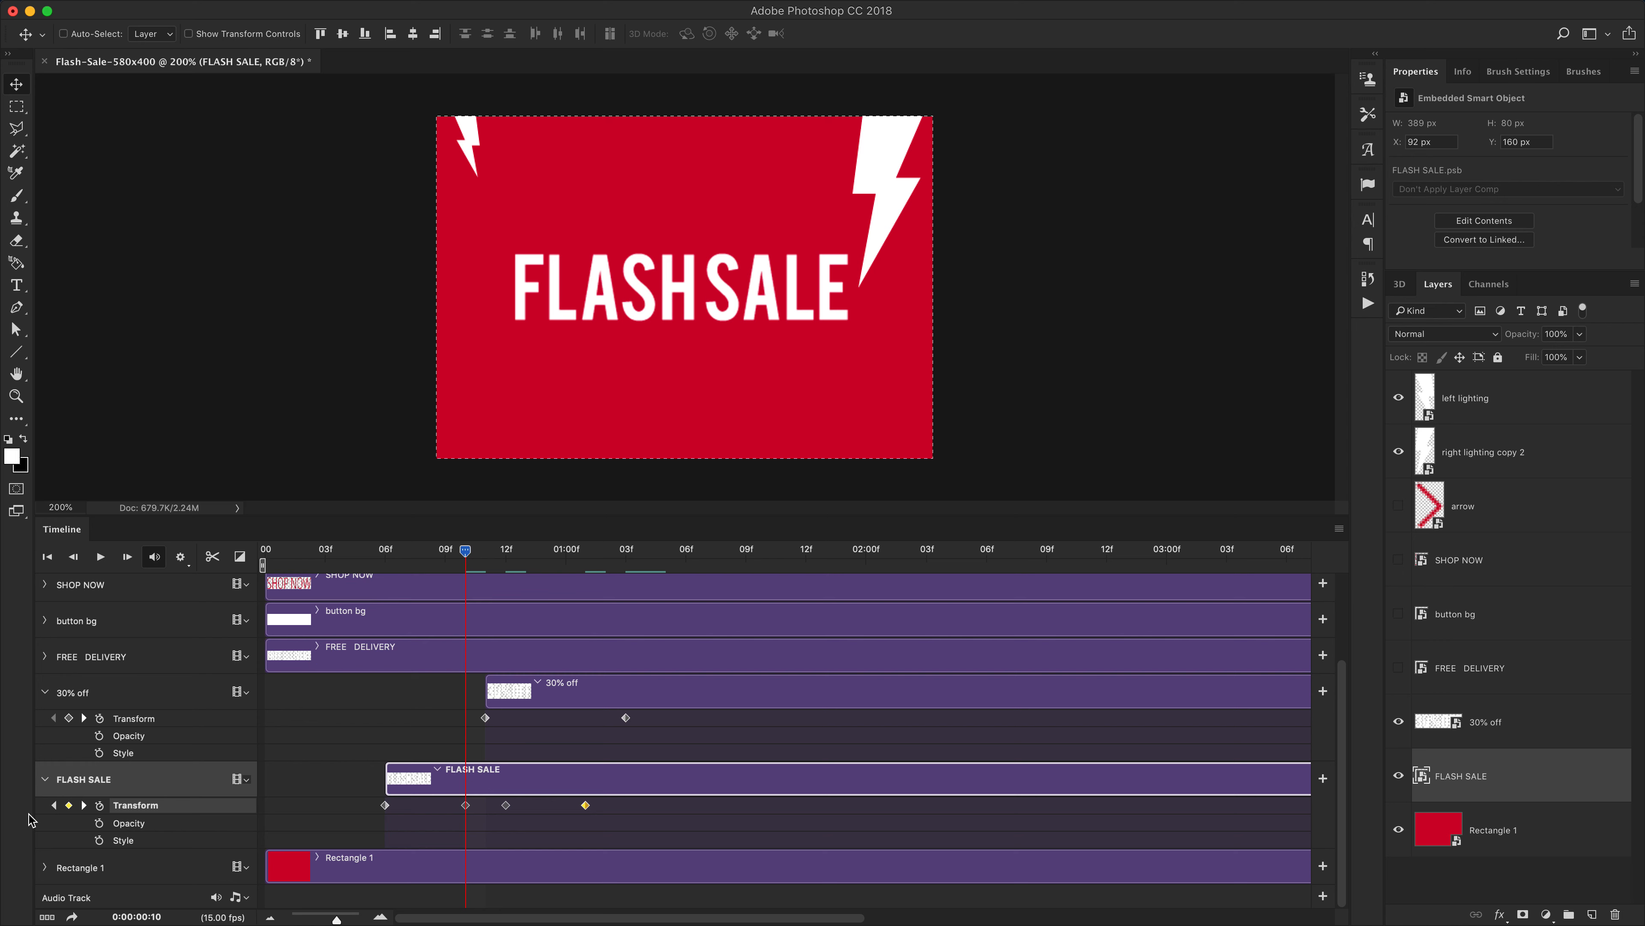
{"action": "left_click", "coordinate": [54, 805]}
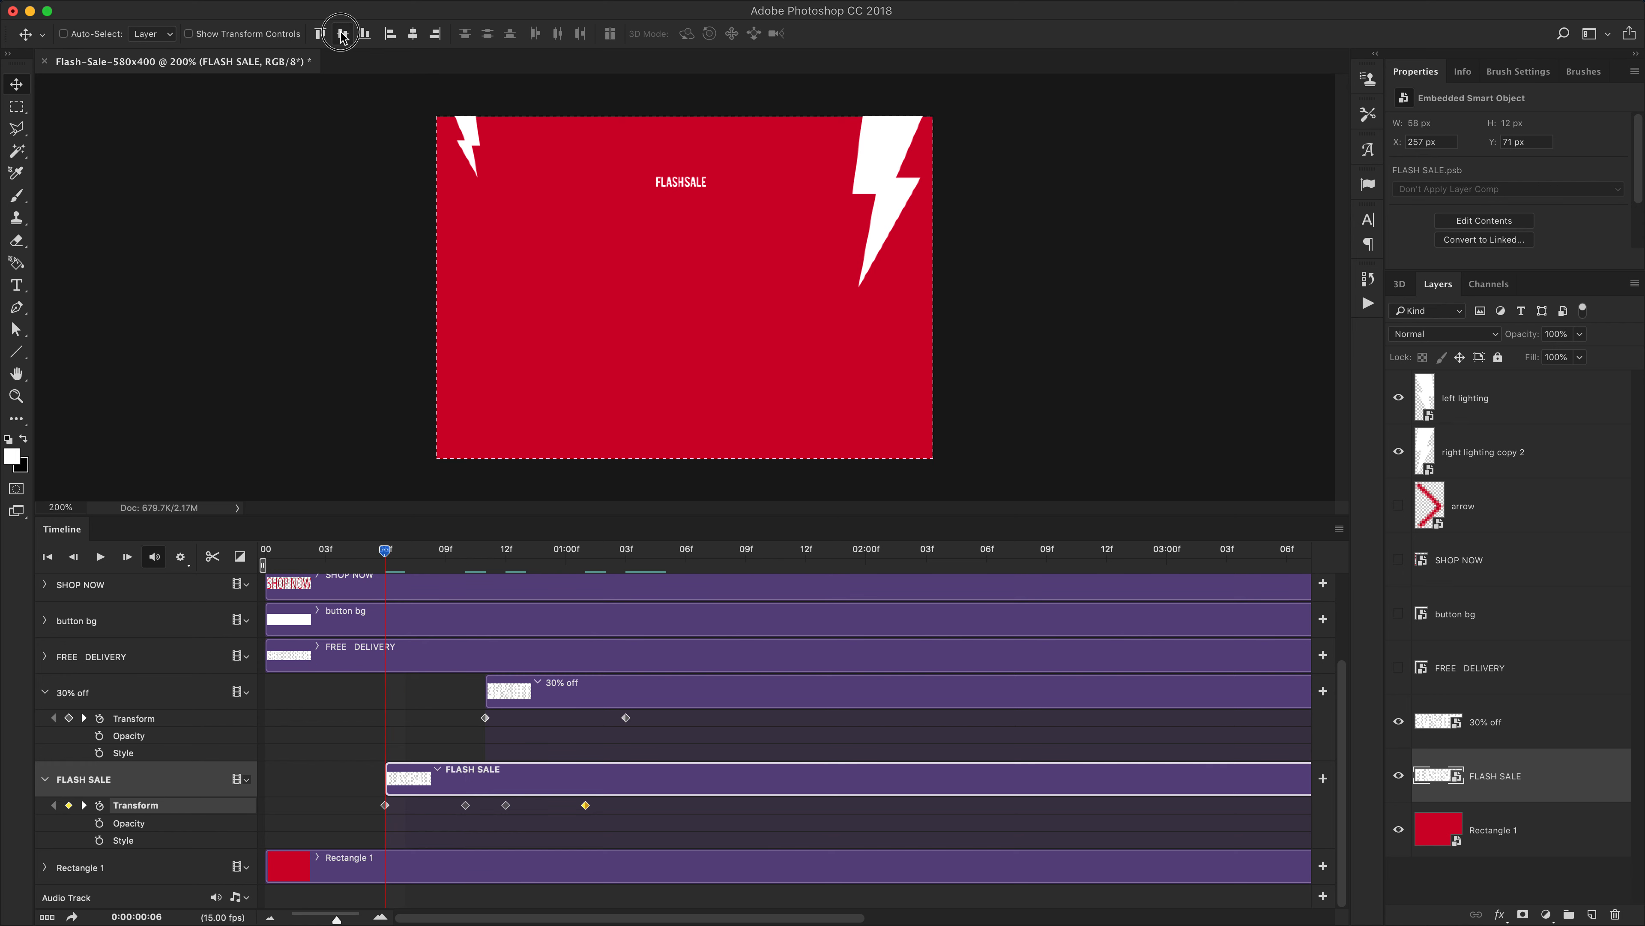
{"action": "key", "text": "ctrl+d"}
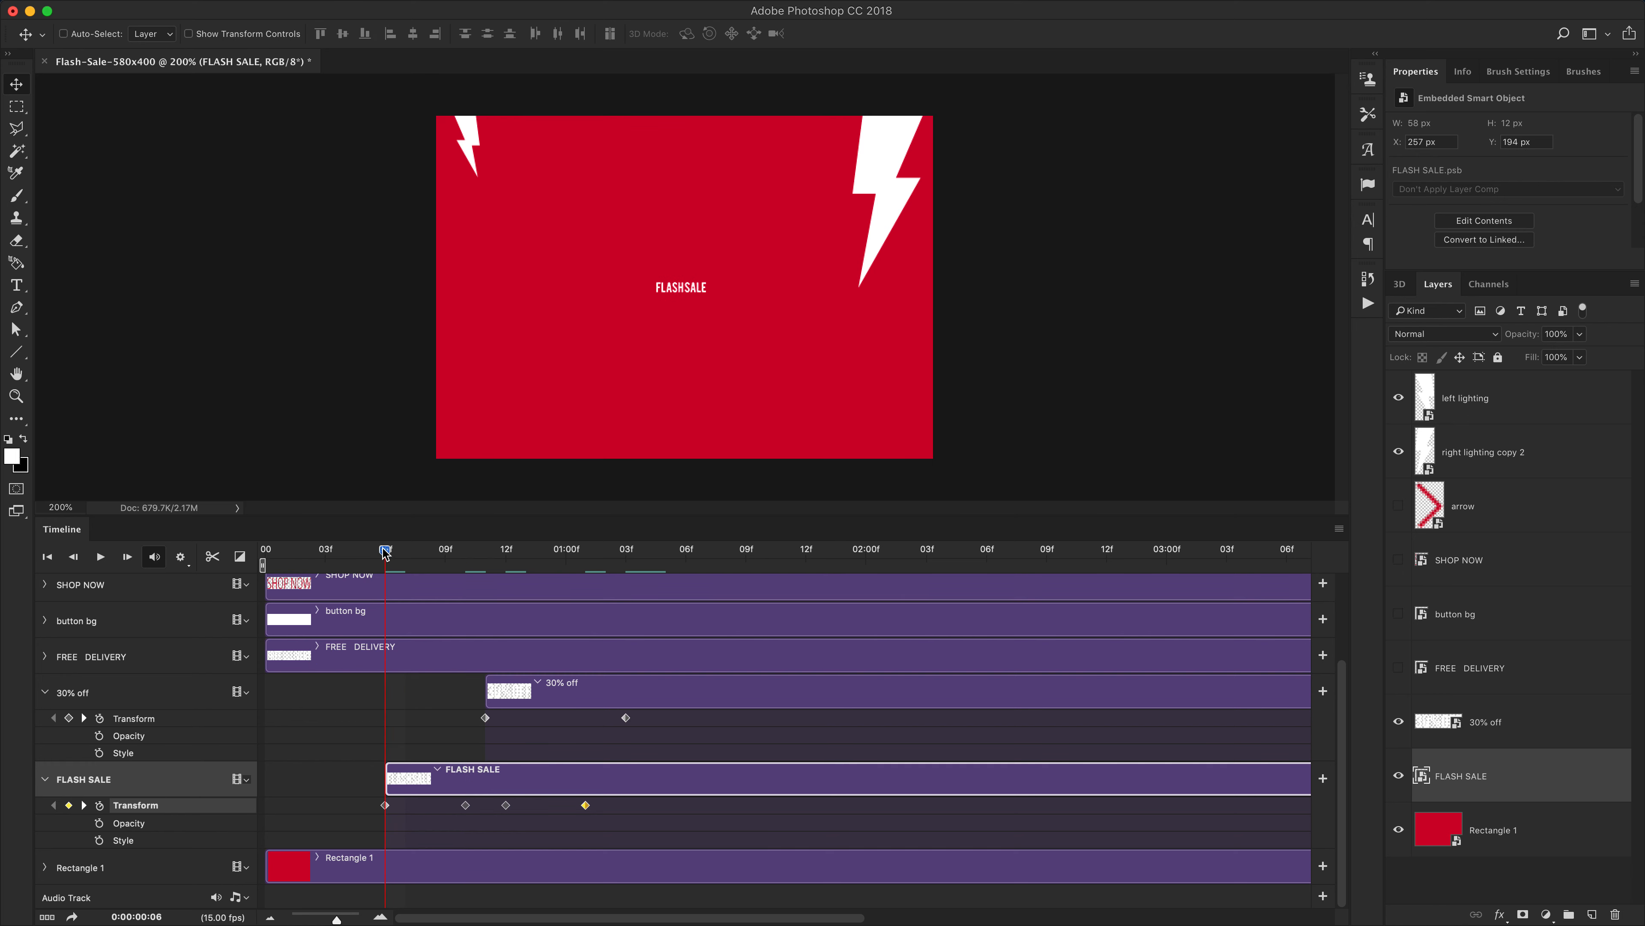
Switch to Finder to preview the reference Flash-Sale-01.gif, then return to Photoshop
{"action": "mouse_move", "coordinate": [384, 551]}
{"action": "left_mouse_down"}
{"action": "mouse_move", "coordinate": [336, 551]}
{"action": "mouse_move", "coordinate": [379, 551]}
{"action": "mouse_move", "coordinate": [365, 551]}
{"action": "left_mouse_up"}
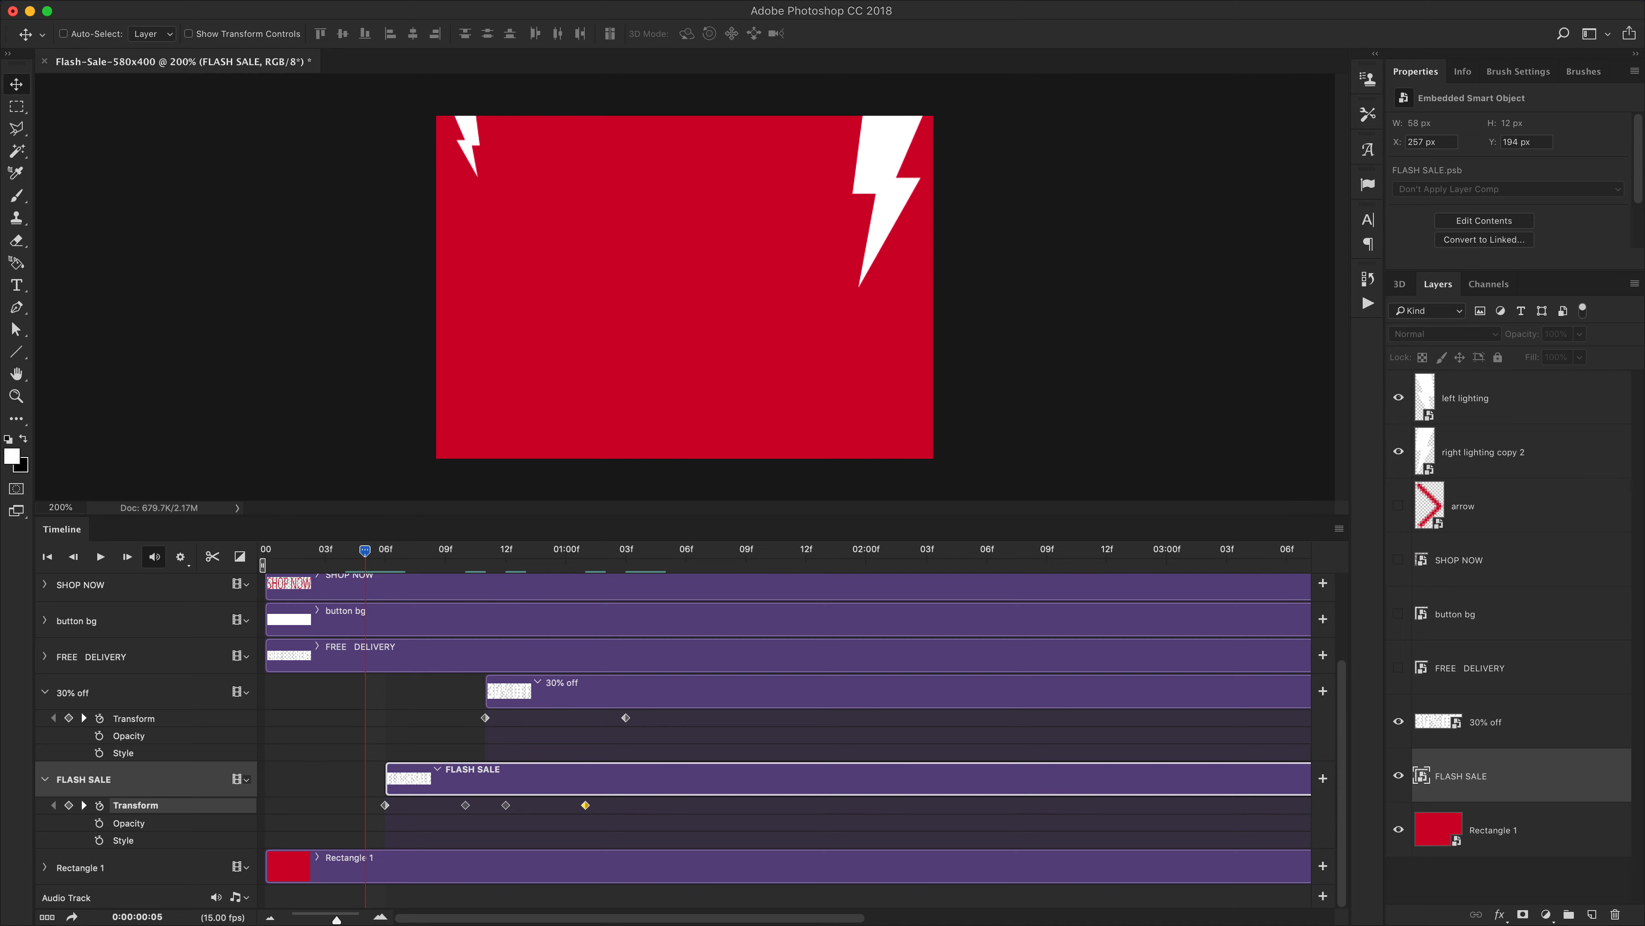
{"action": "key", "text": "super+Tab"}
{"action": "key", "text": "space"}
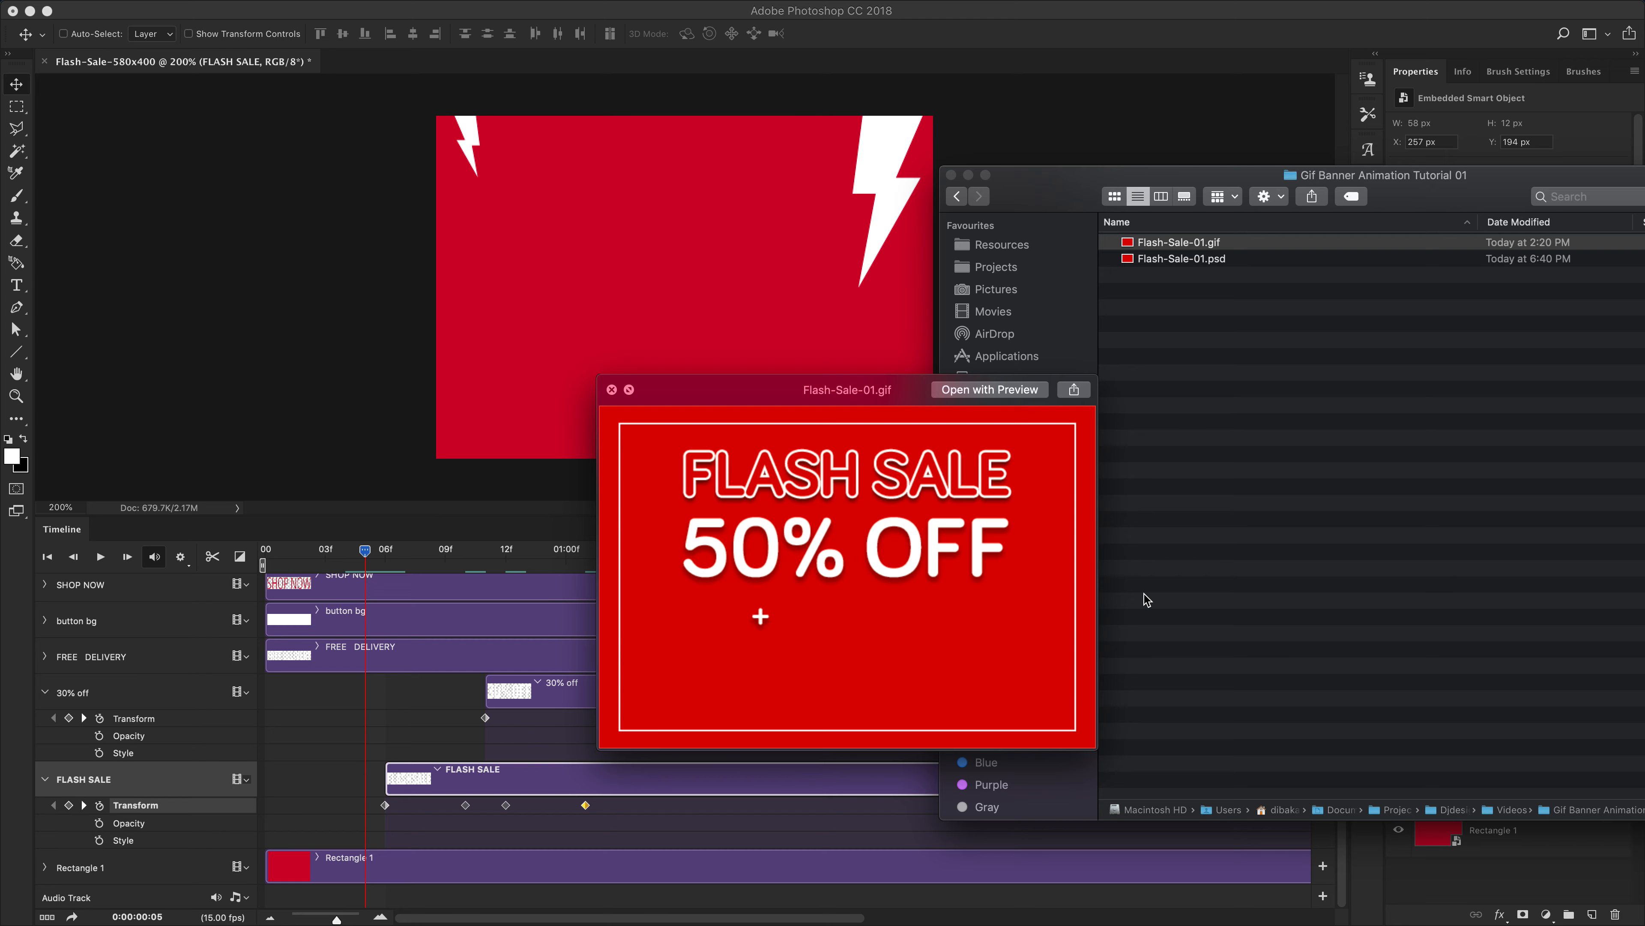
{"action": "key", "text": "space"}
{"action": "key", "text": "super+Tab"}
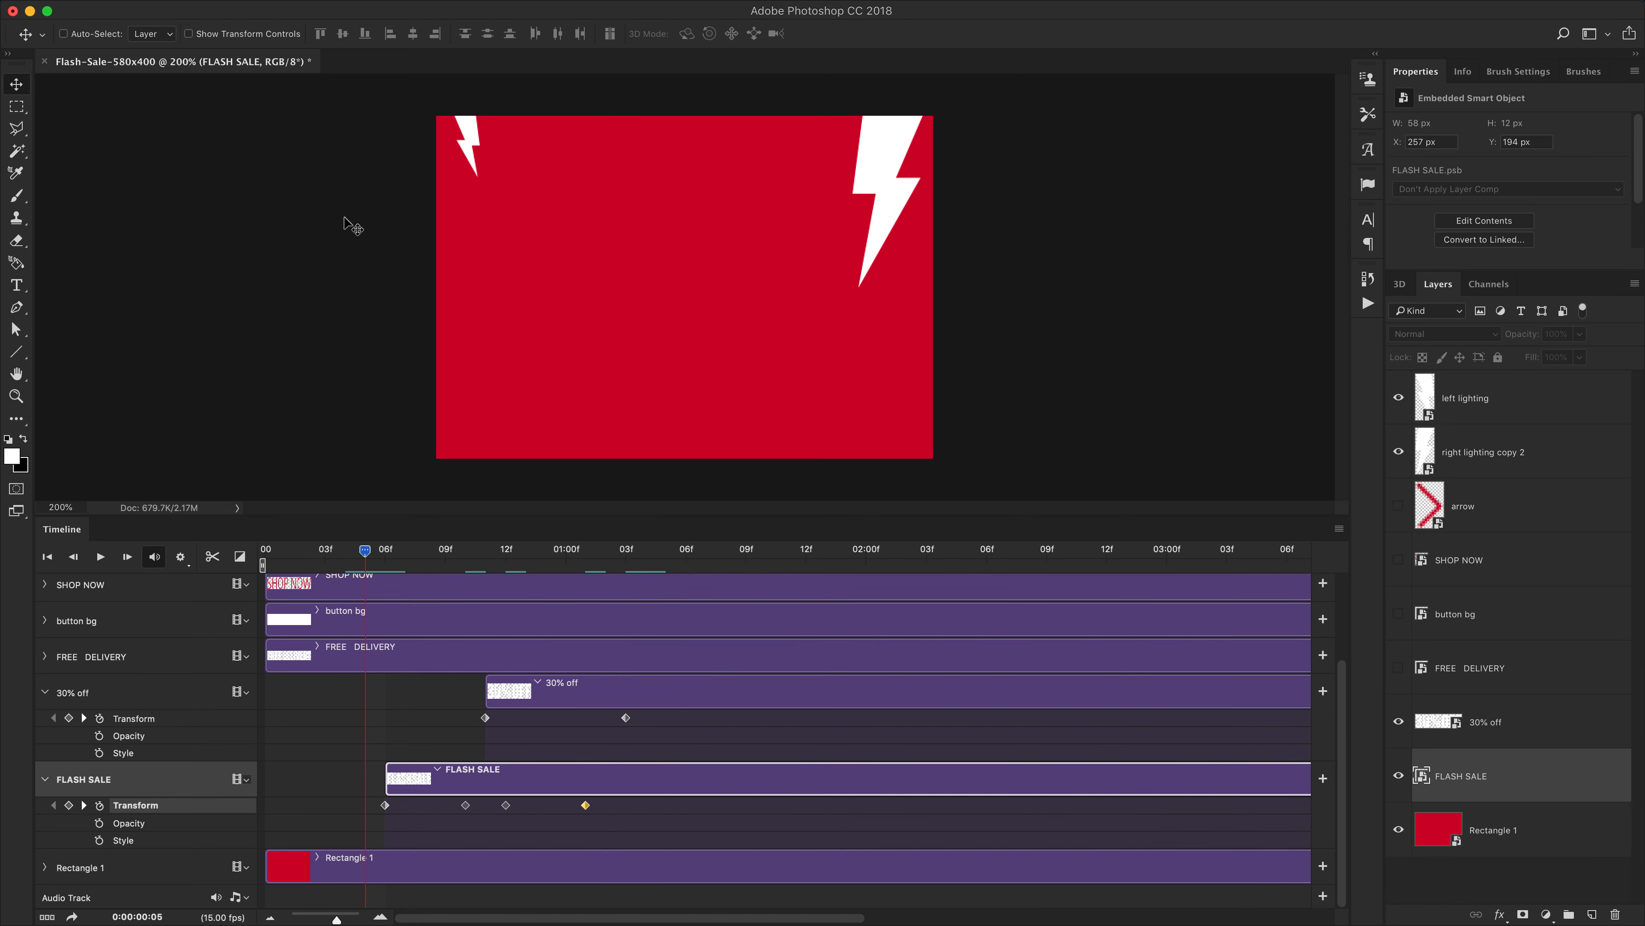
Add a FLASH SALE Transform keyframe at 1:00 and center the text vertically on the canvas there, then deselect
{"action": "left_click_drag", "start_coordinate": [365, 557], "coordinate": [490, 575]}
{"action": "left_click", "coordinate": [561, 695]}
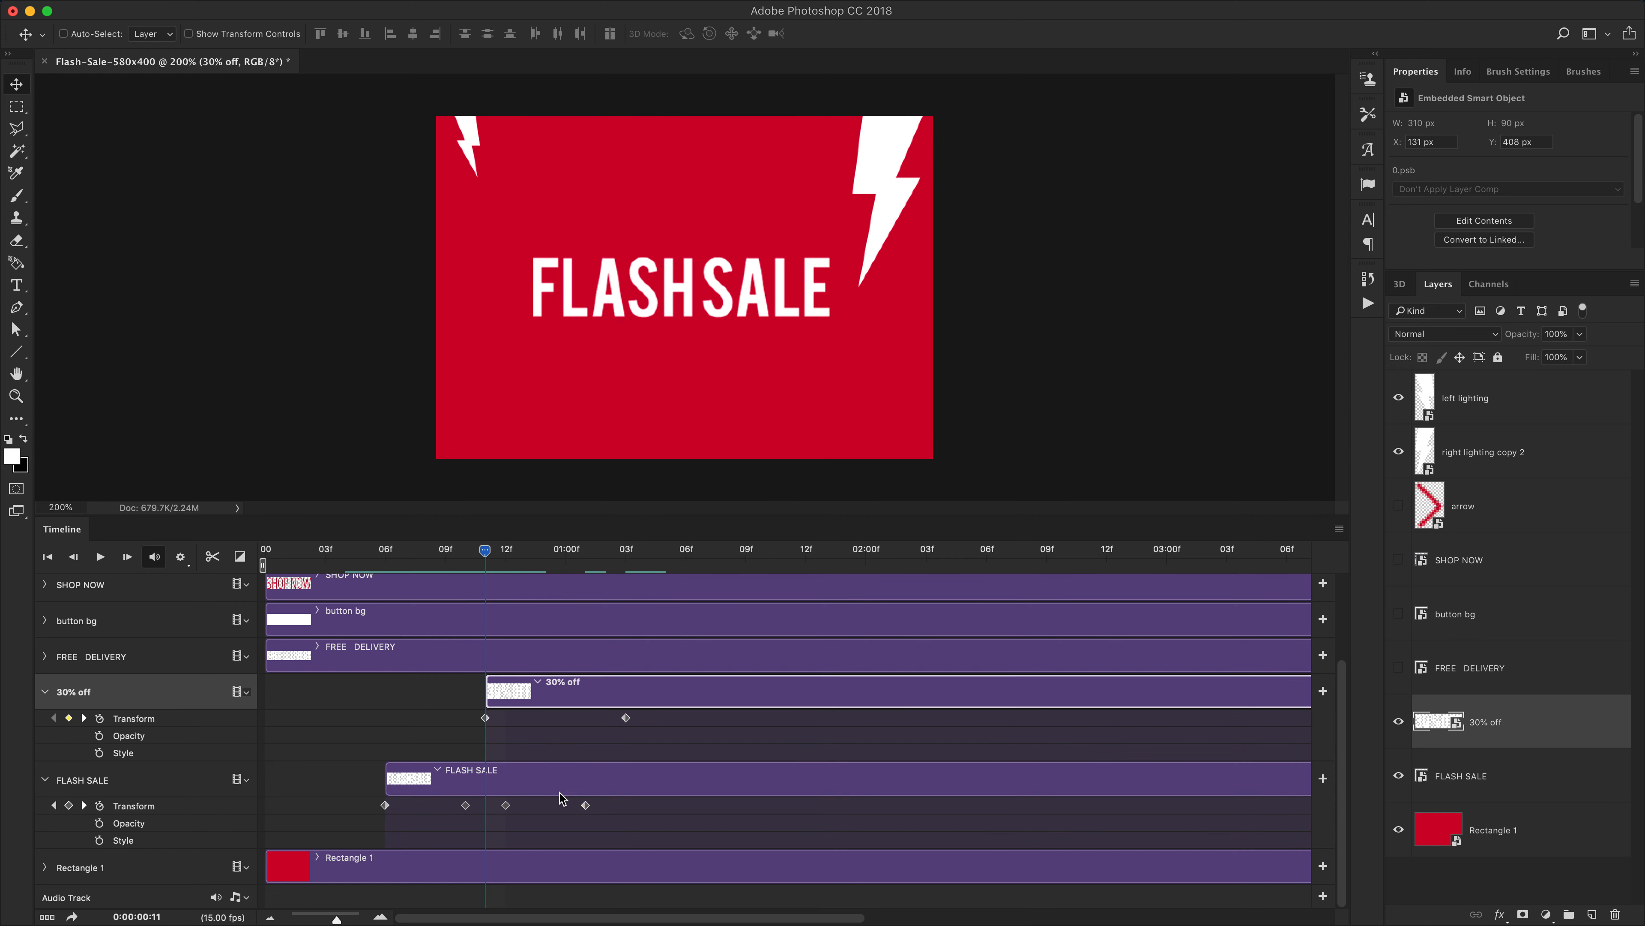
{"action": "left_click", "coordinate": [585, 805]}
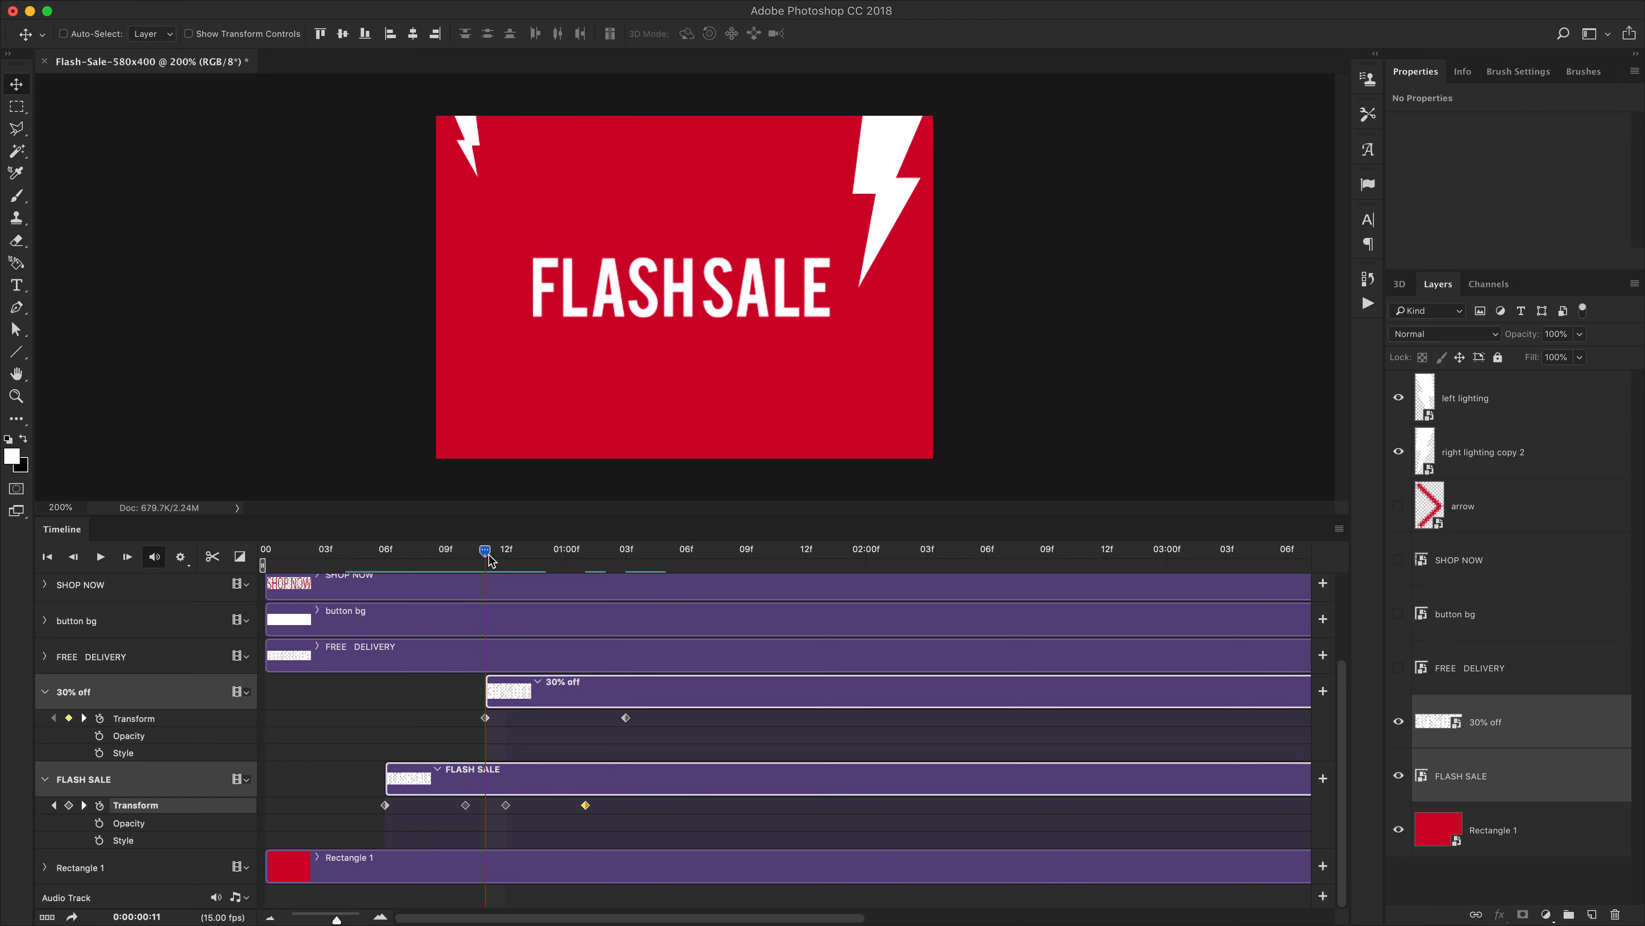
{"action": "left_click_drag", "start_coordinate": [489, 559], "coordinate": [565, 557]}
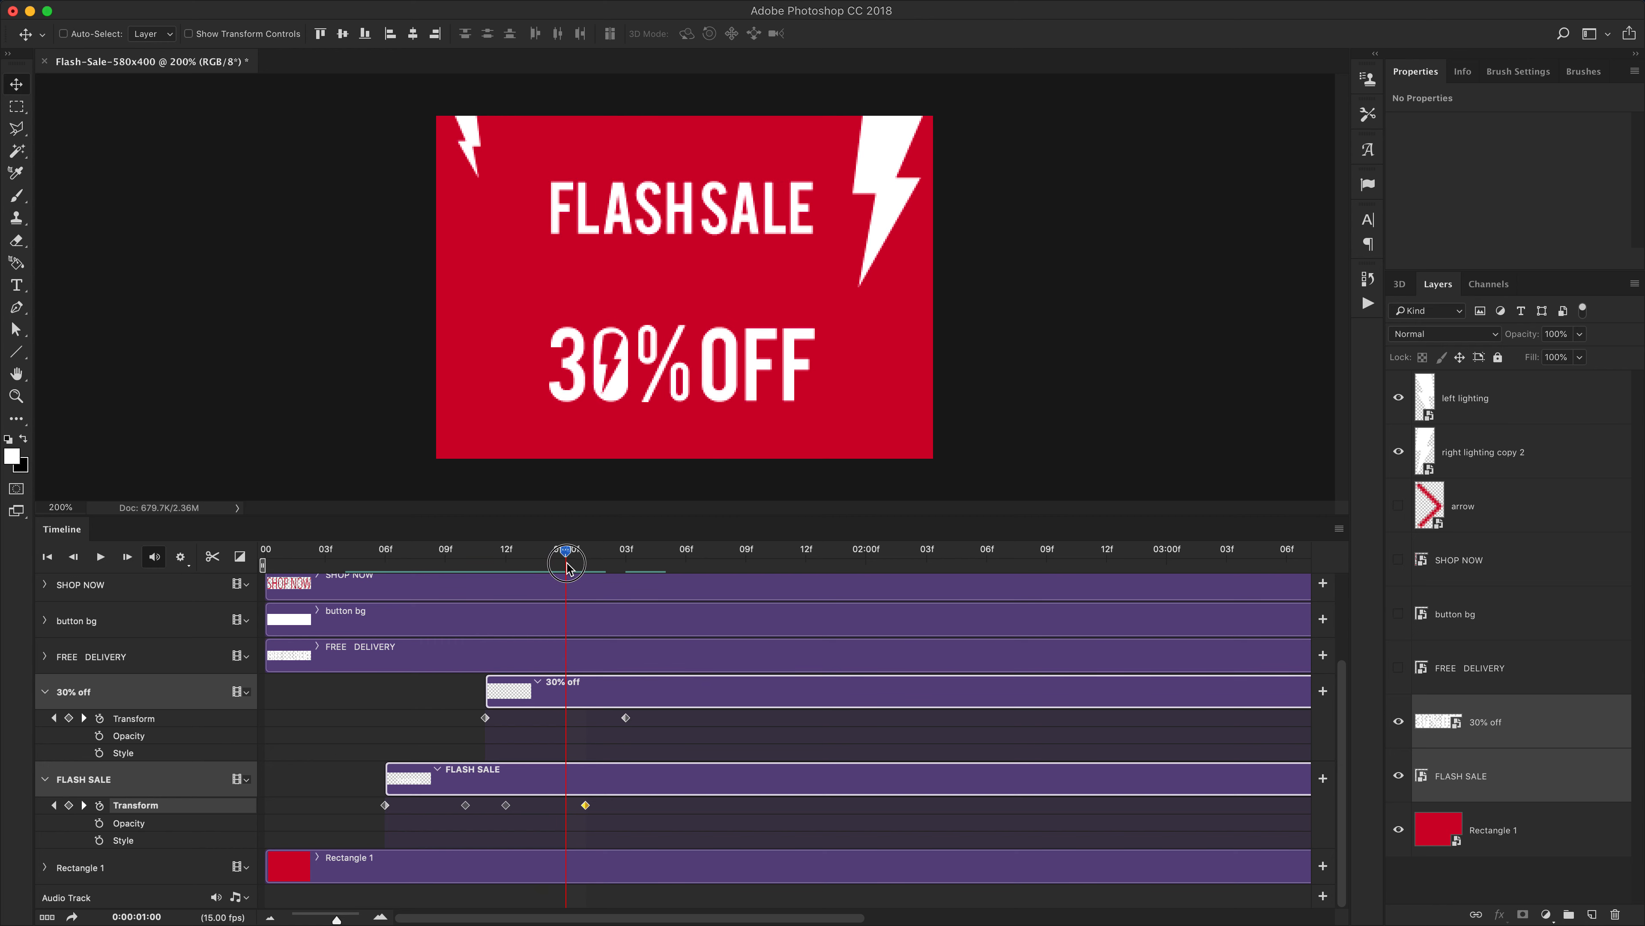
{"action": "left_click", "coordinate": [70, 806]}
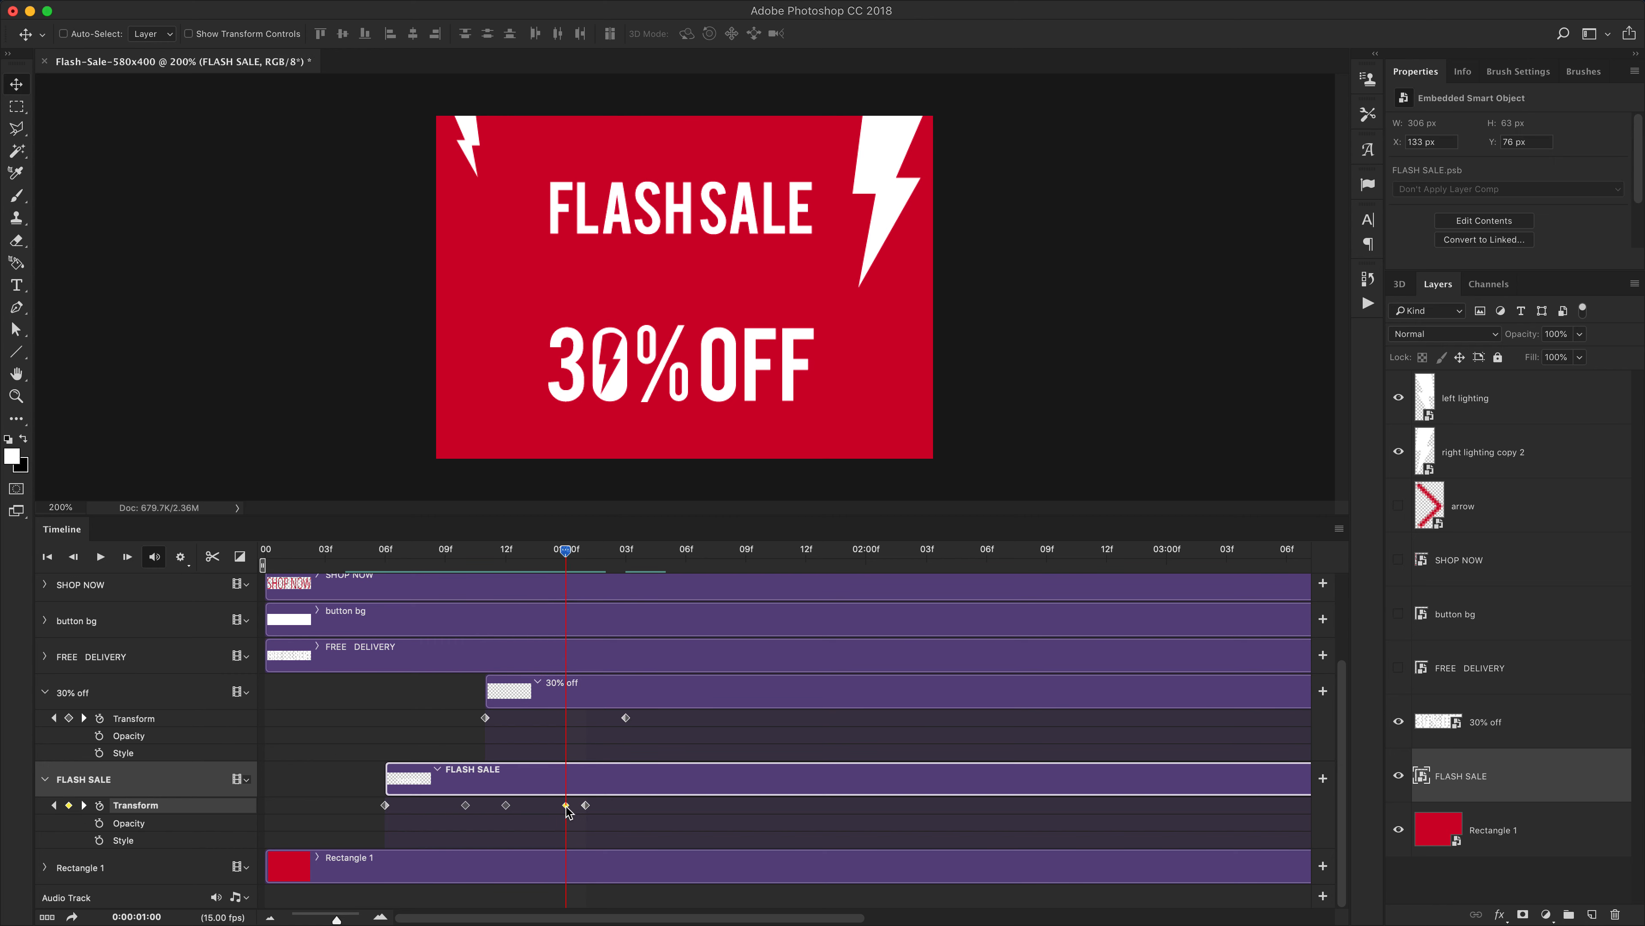
{"action": "key", "text": "super+a"}
{"action": "left_click", "coordinate": [343, 35]}
{"action": "key", "text": "super+d"}
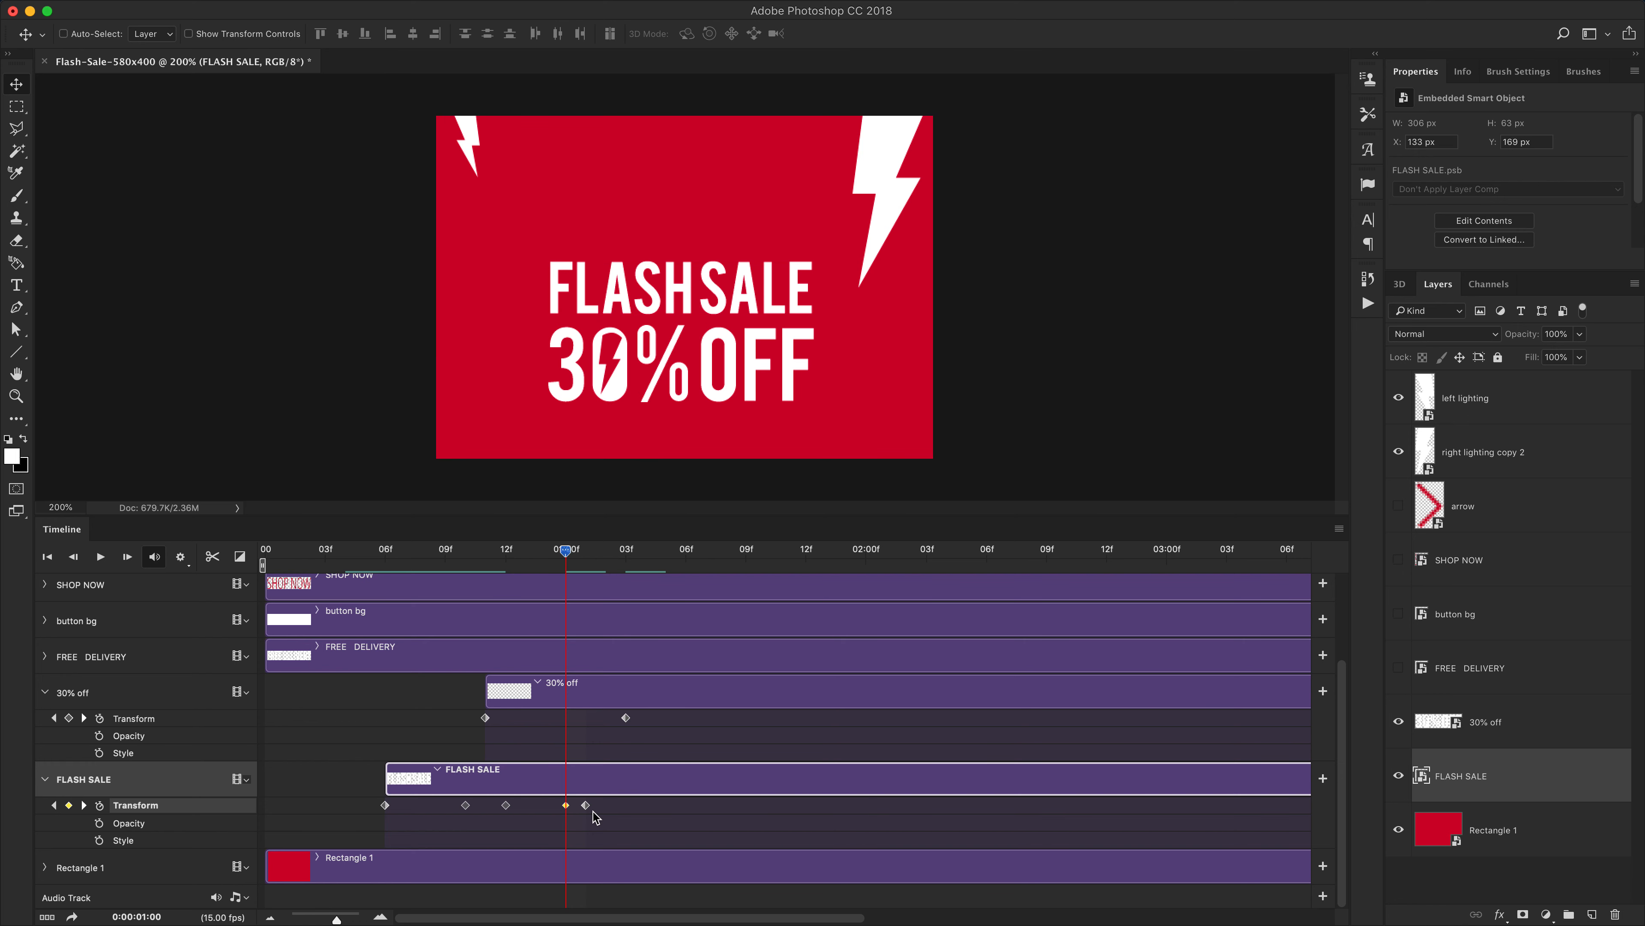
Move FLASH SALE's final keyframe to 1:05 and shift the 30% off clip to start at frame 13
{"action": "left_click_drag", "start_coordinate": [587, 806], "coordinate": [658, 810]}
{"action": "left_click", "coordinate": [577, 690]}
{"action": "left_click_drag", "start_coordinate": [595, 689], "coordinate": [675, 685]}
{"action": "mouse_move", "coordinate": [564, 555]}
{"action": "left_mouse_down"}
{"action": "mouse_move", "coordinate": [489, 555]}
{"action": "mouse_move", "coordinate": [586, 560]}
{"action": "left_mouse_up"}
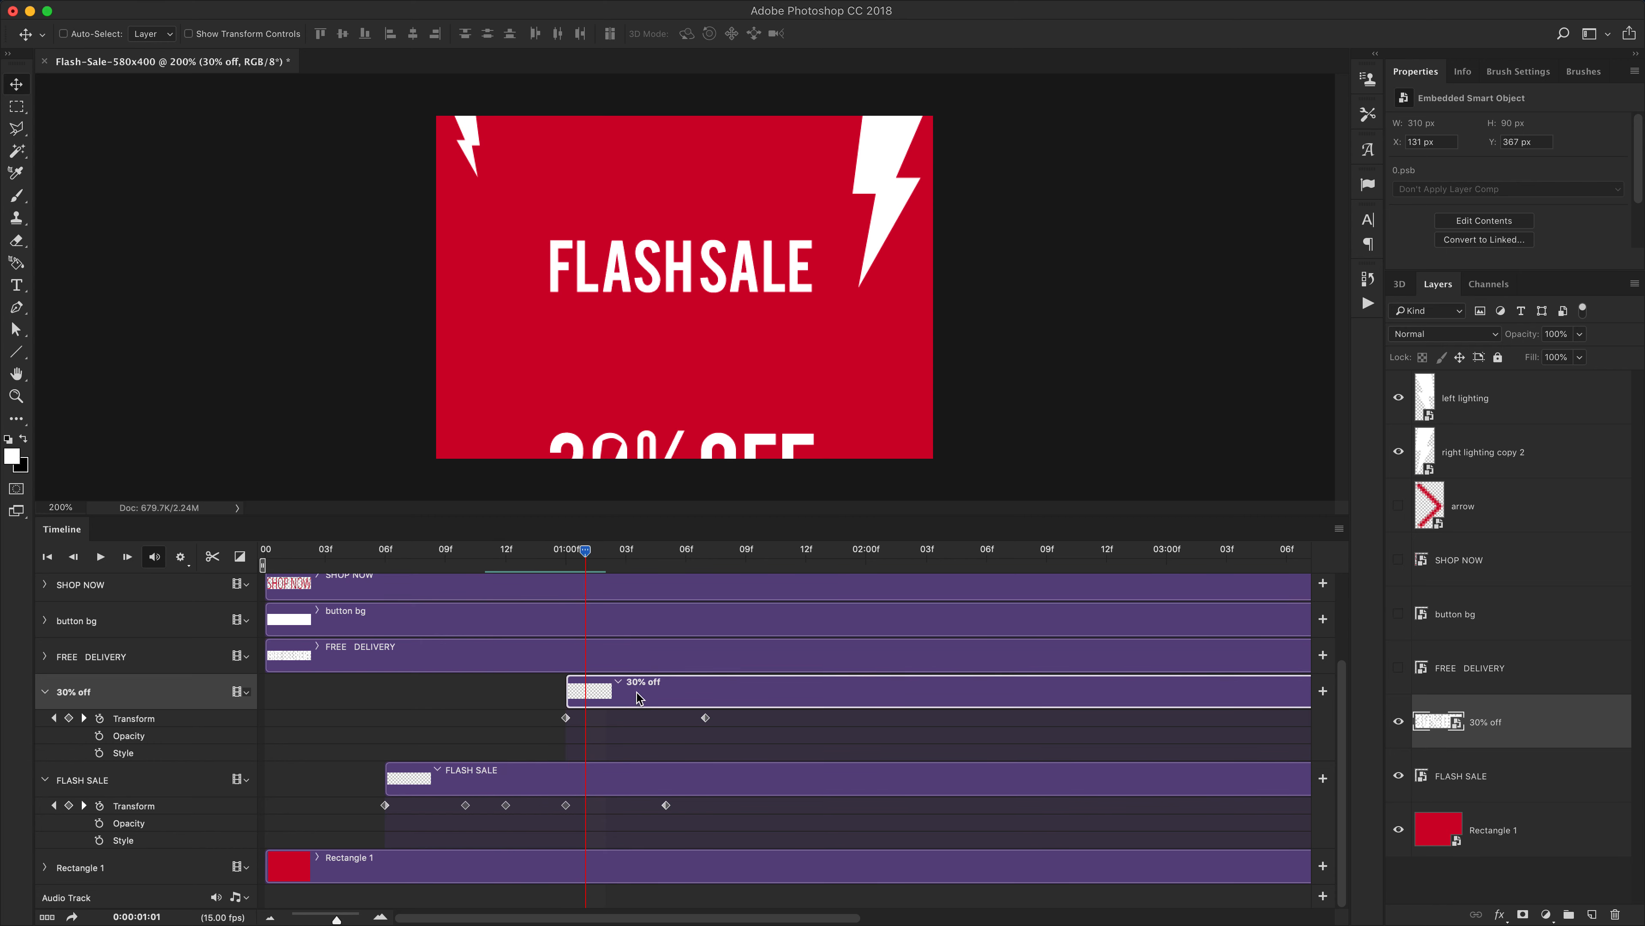
{"action": "left_click_drag", "start_coordinate": [658, 709], "coordinate": [617, 708]}
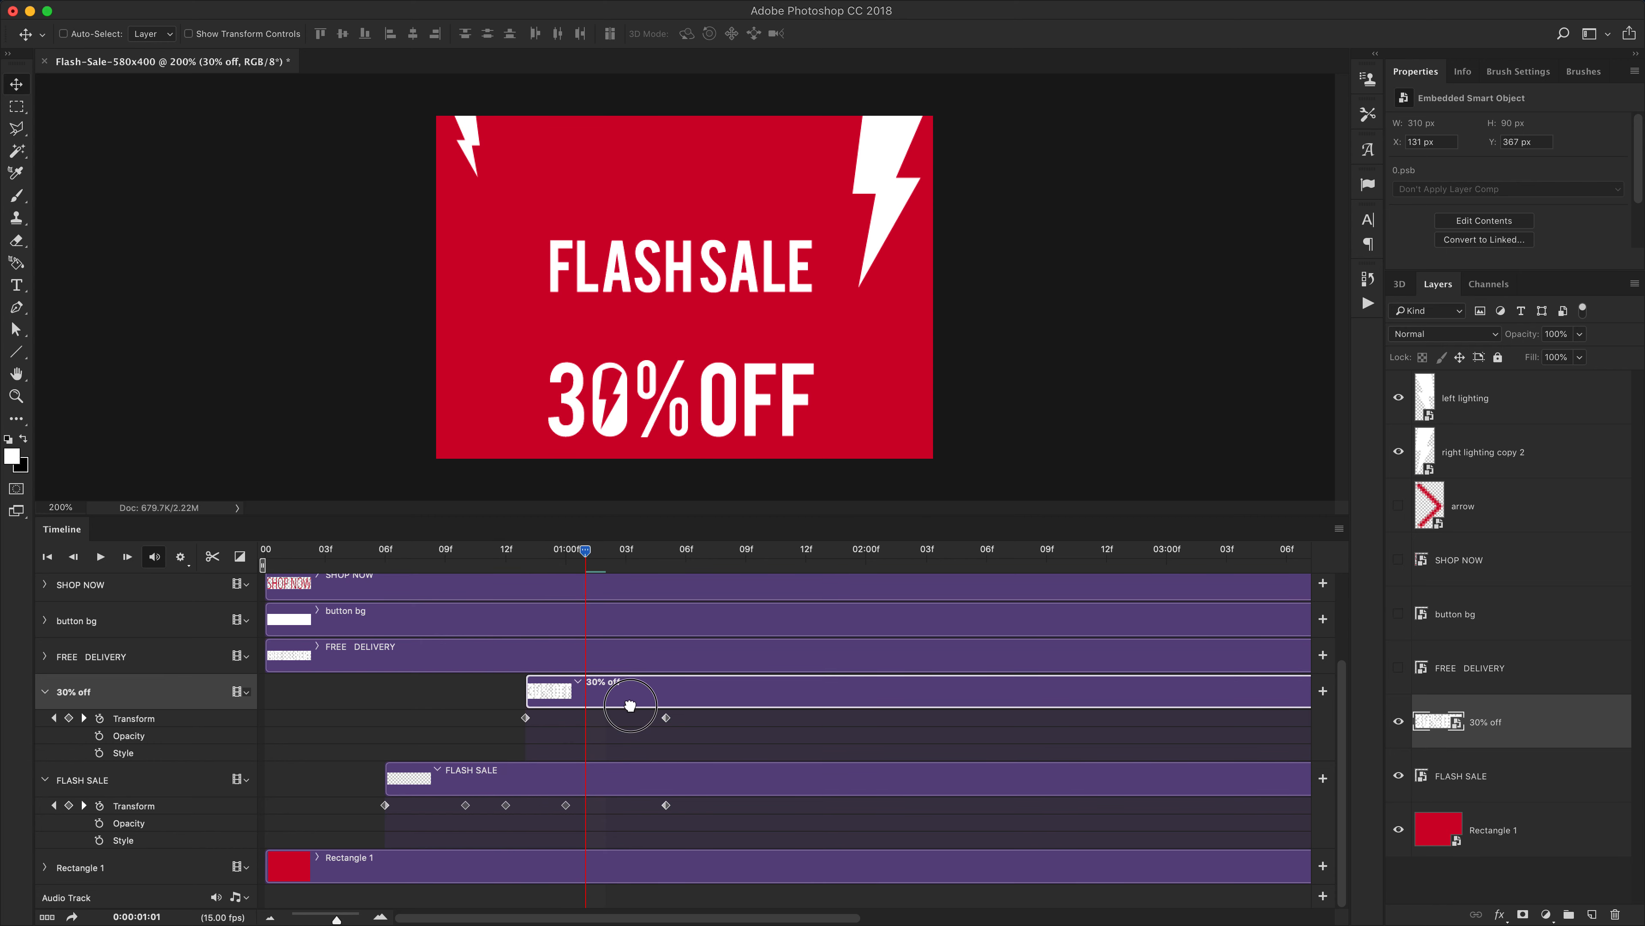
Move the FLASH SALE keyframe at 1:00 along the timeline to 1:02
{"action": "mouse_move", "coordinate": [587, 559]}
{"action": "left_mouse_down"}
{"action": "mouse_move", "coordinate": [488, 555]}
{"action": "mouse_move", "coordinate": [584, 560]}
{"action": "mouse_move", "coordinate": [559, 561]}
{"action": "left_mouse_up"}
{"action": "left_click", "coordinate": [566, 805]}
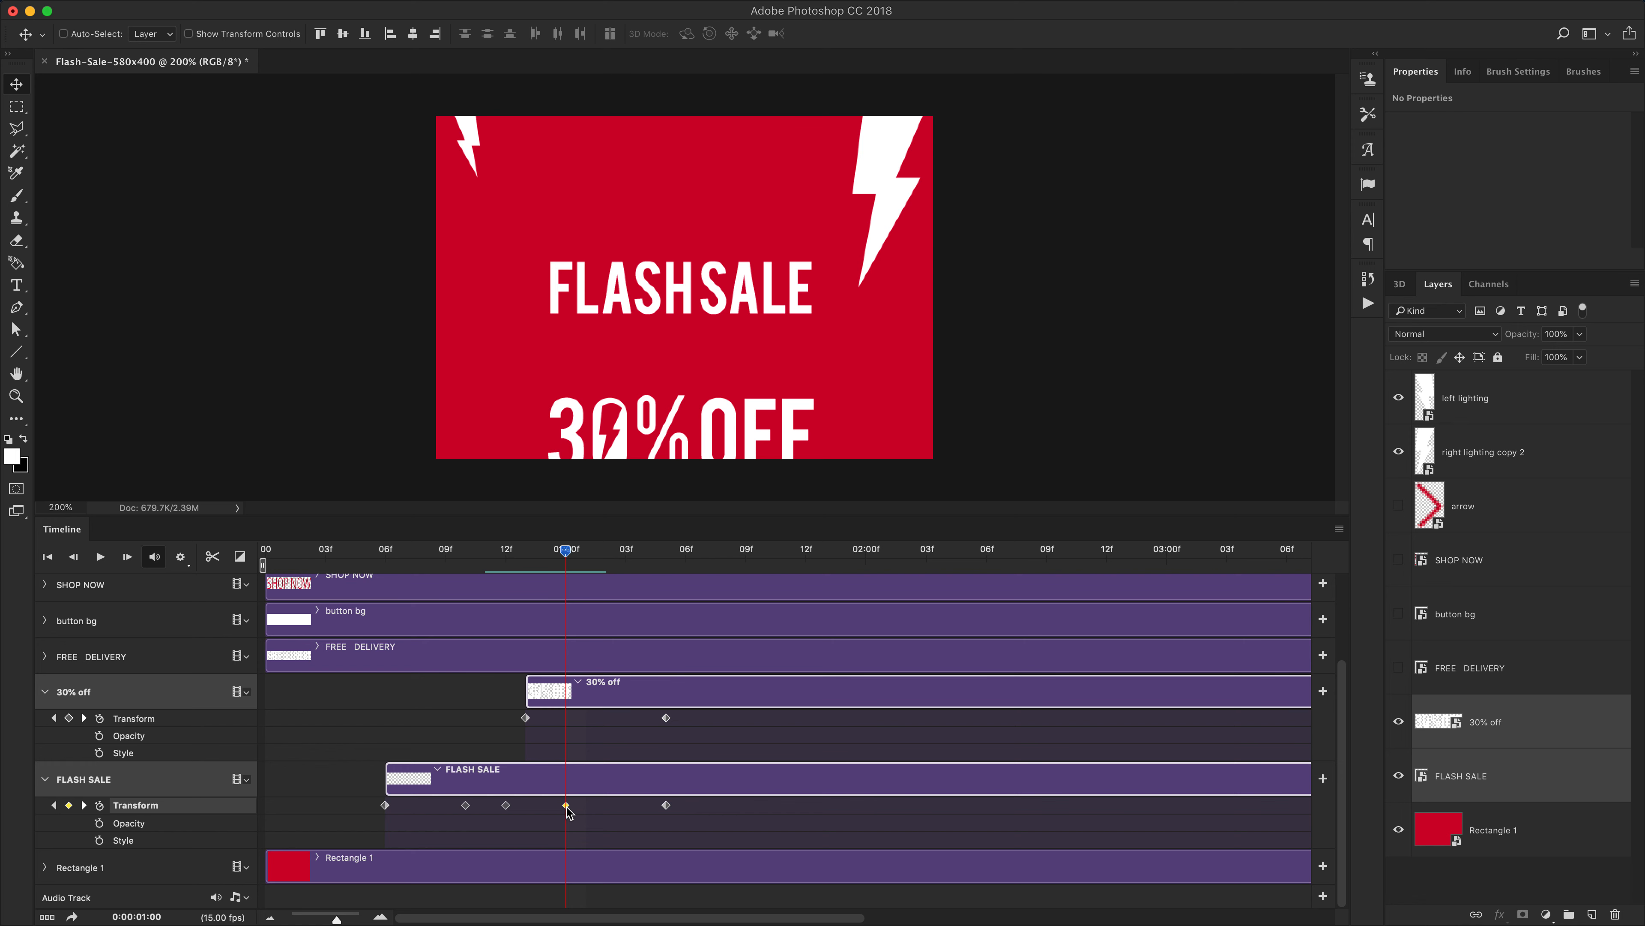
{"action": "left_click_drag", "start_coordinate": [566, 805], "coordinate": [585, 807]}
{"action": "left_click_drag", "start_coordinate": [564, 550], "coordinate": [581, 598]}
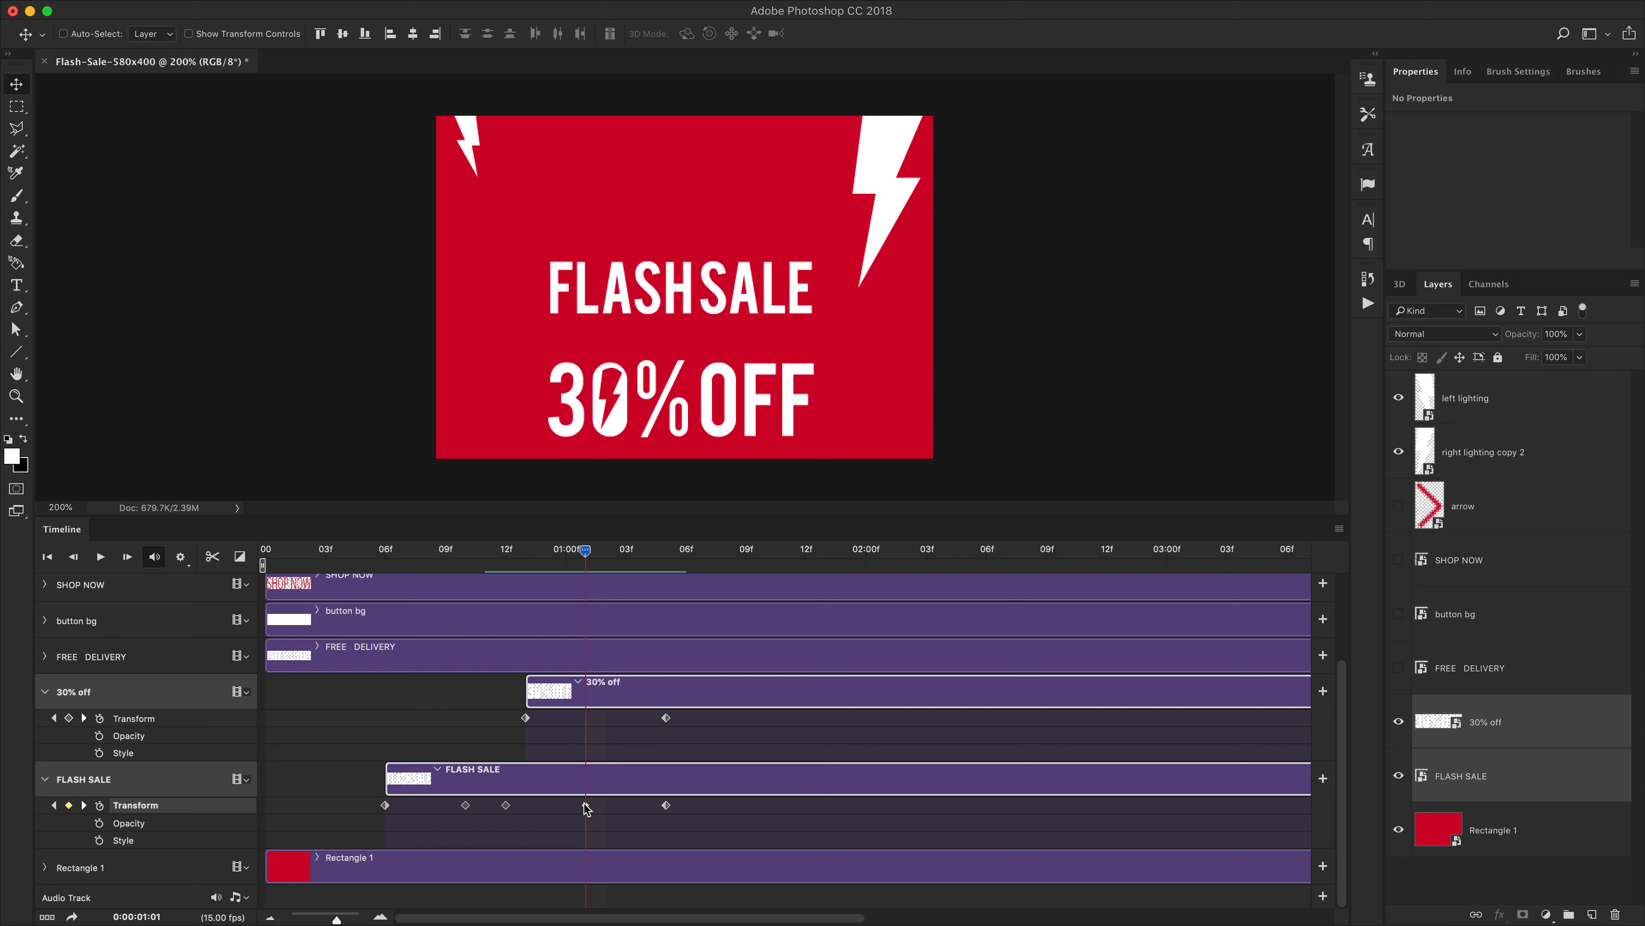
{"action": "left_click_drag", "start_coordinate": [586, 809], "coordinate": [596, 809]}
Play the animation from the start to preview the timing
{"action": "left_click_drag", "start_coordinate": [583, 561], "coordinate": [334, 573]}
{"action": "key", "text": "space"}
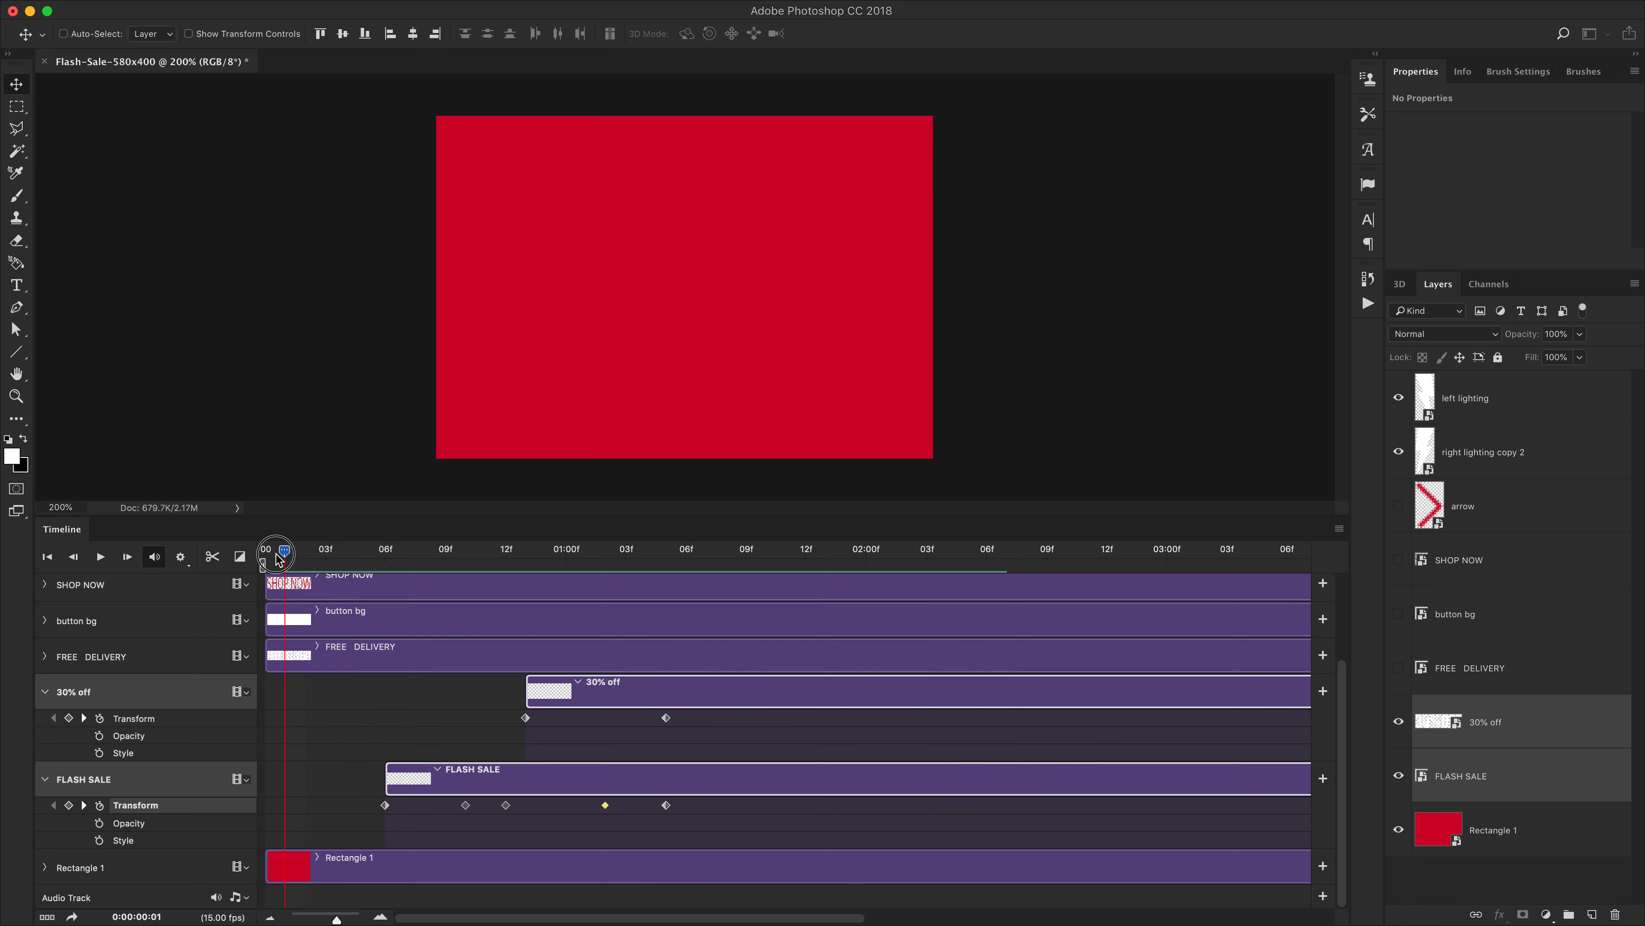
{"action": "key", "text": "space"}
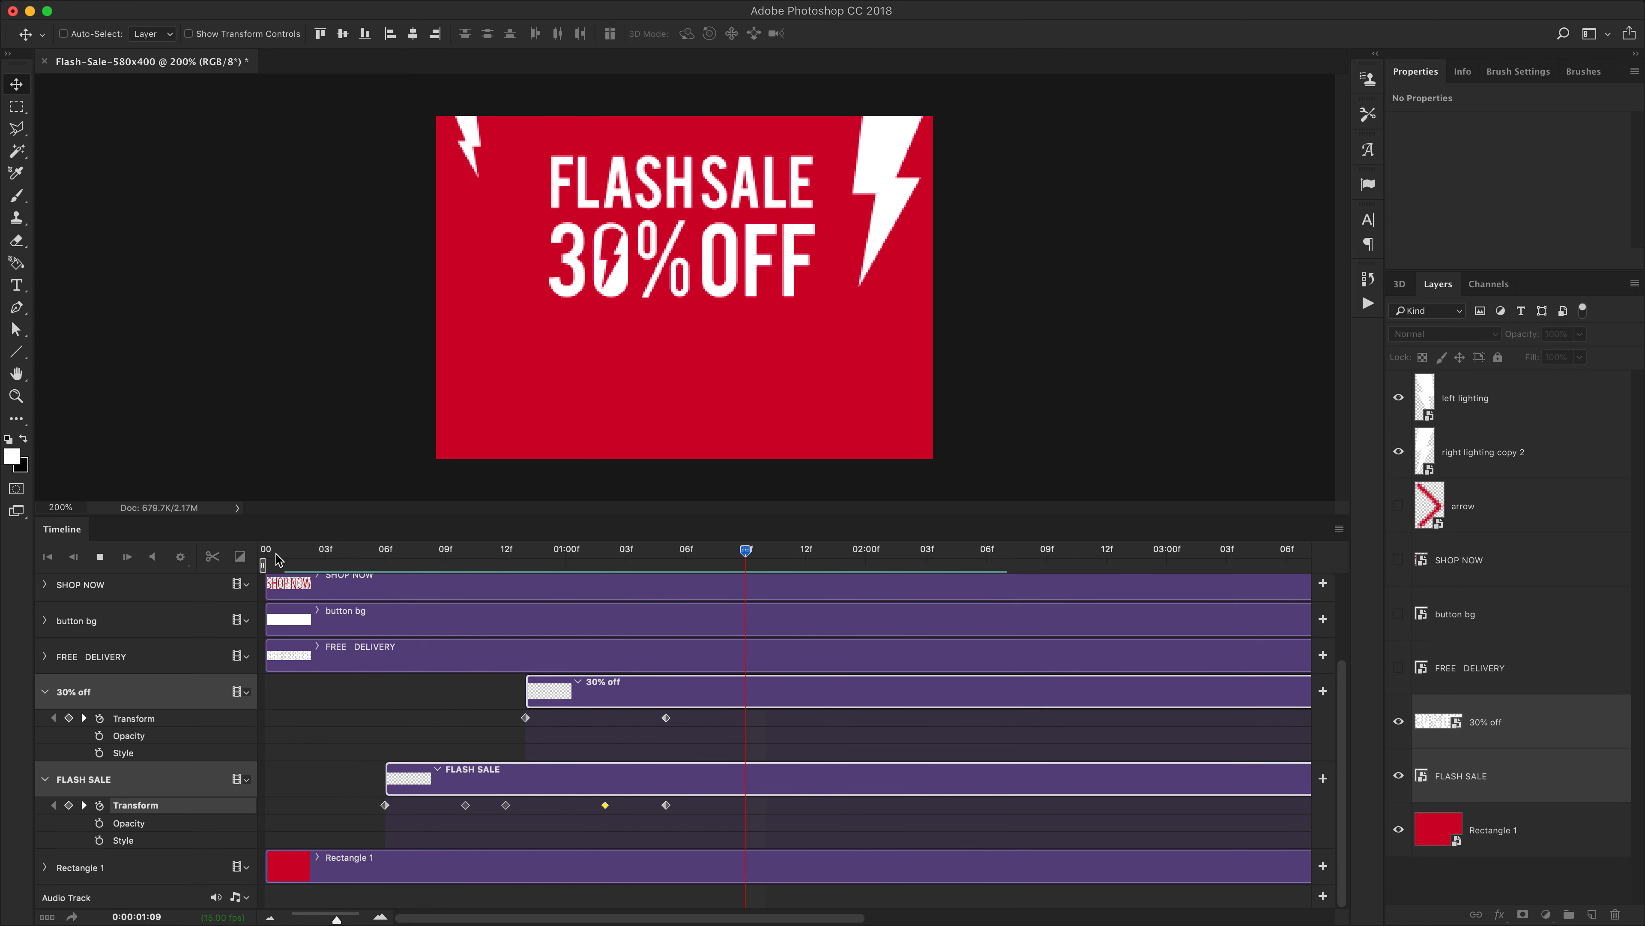
{"action": "left_click", "coordinate": [290, 557]}
{"action": "key", "text": "space"}
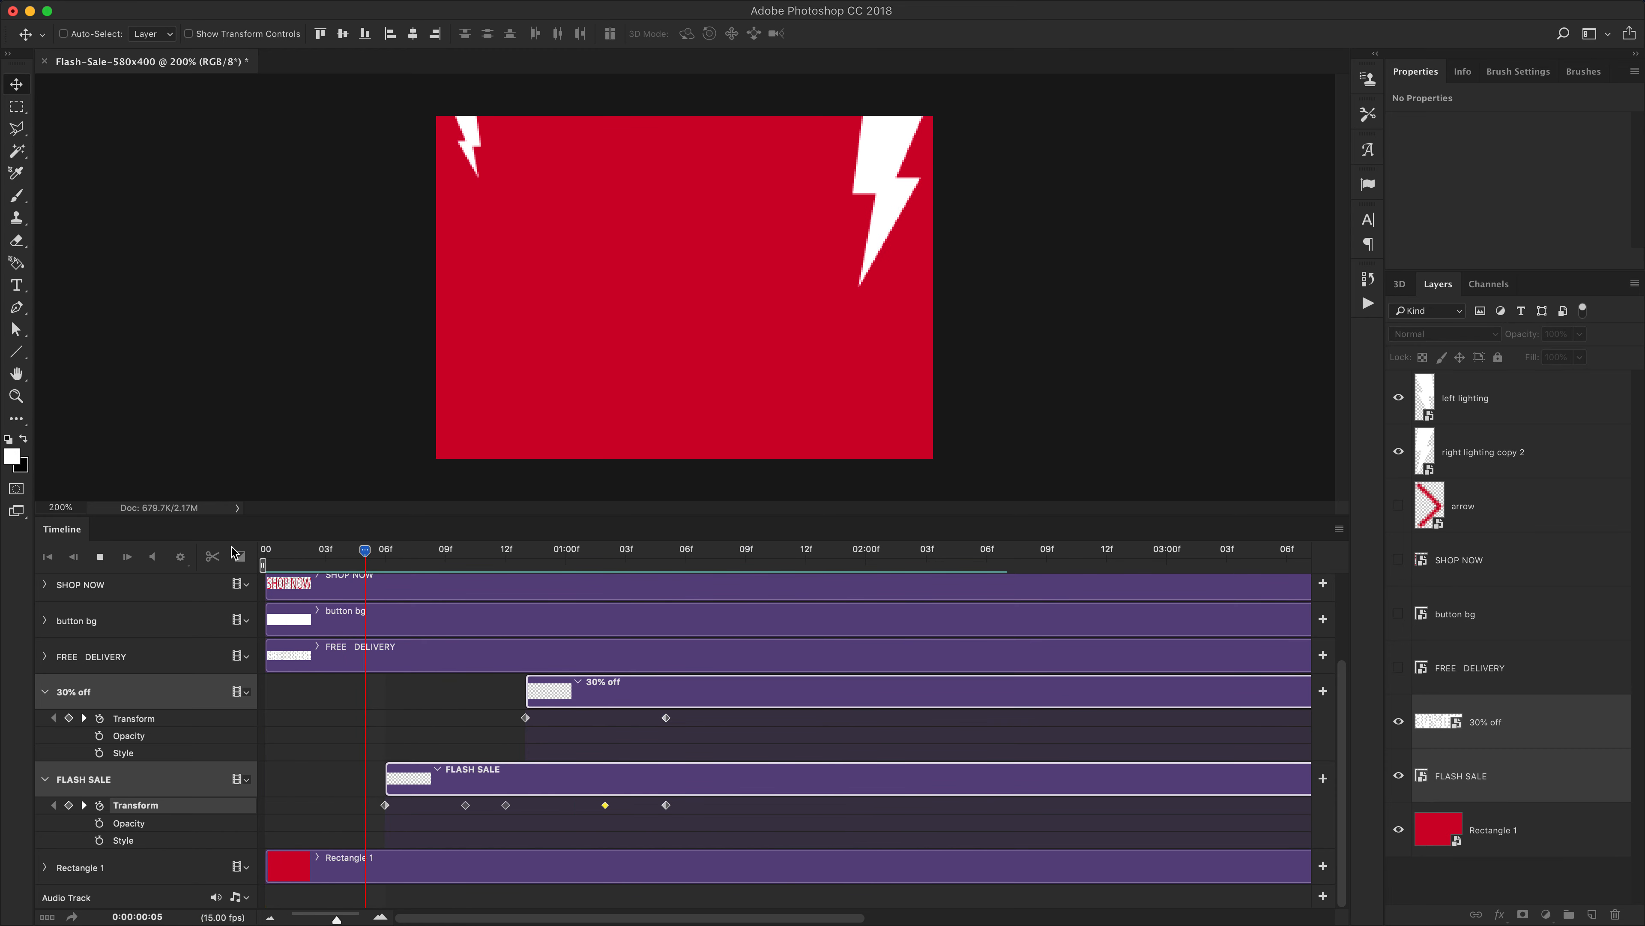
{"action": "key", "text": "space"}
Make the FREE DELIVERY layer visible and expand its timeline properties
{"action": "left_click_drag", "start_coordinate": [468, 555], "coordinate": [665, 574]}
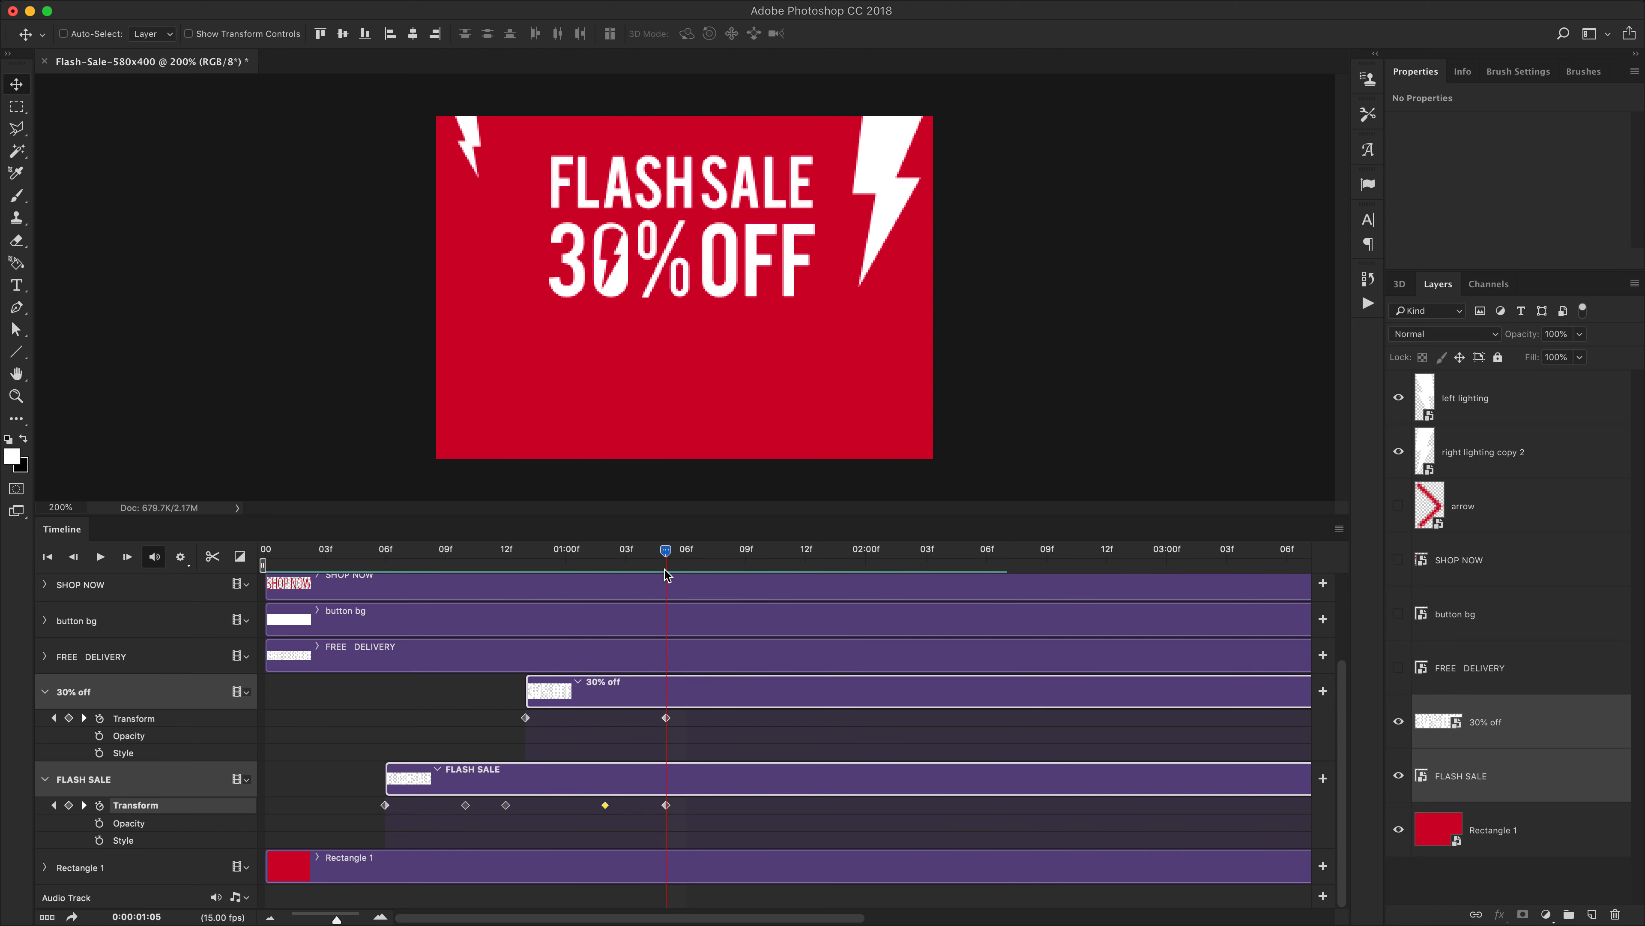
{"action": "left_click", "coordinate": [1477, 664]}
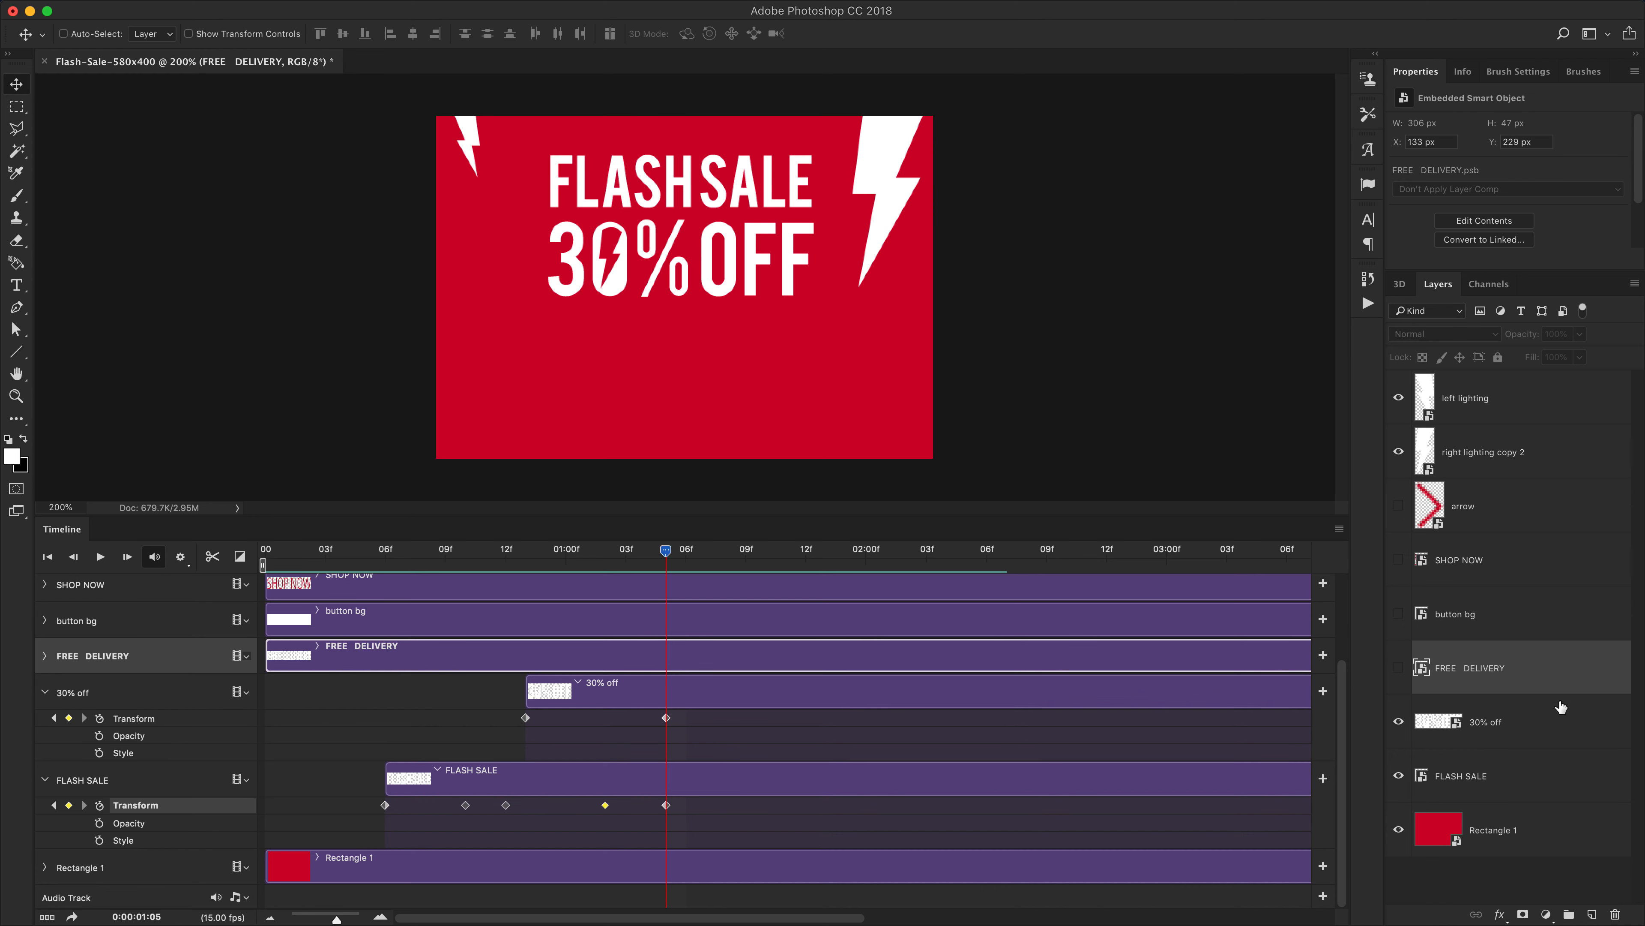
{"action": "left_click", "coordinate": [1399, 667]}
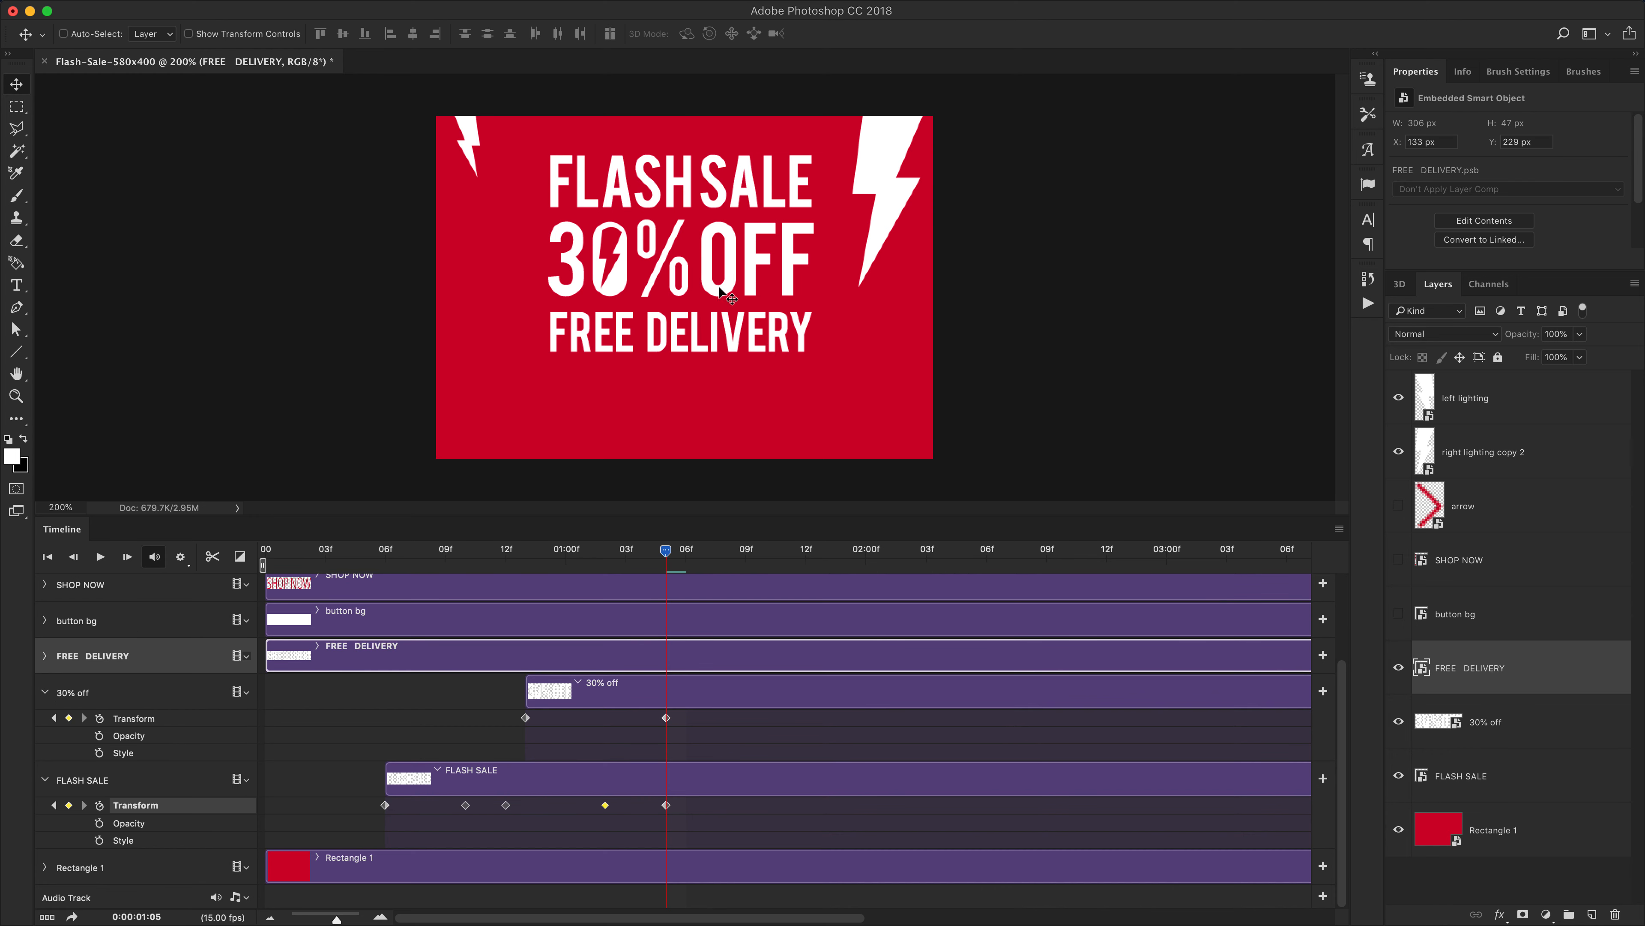
{"action": "mouse_move", "coordinate": [664, 563]}
{"action": "left_mouse_down"}
{"action": "mouse_move", "coordinate": [524, 562]}
{"action": "mouse_move", "coordinate": [659, 571]}
{"action": "left_mouse_up"}
{"action": "left_click", "coordinate": [45, 656]}
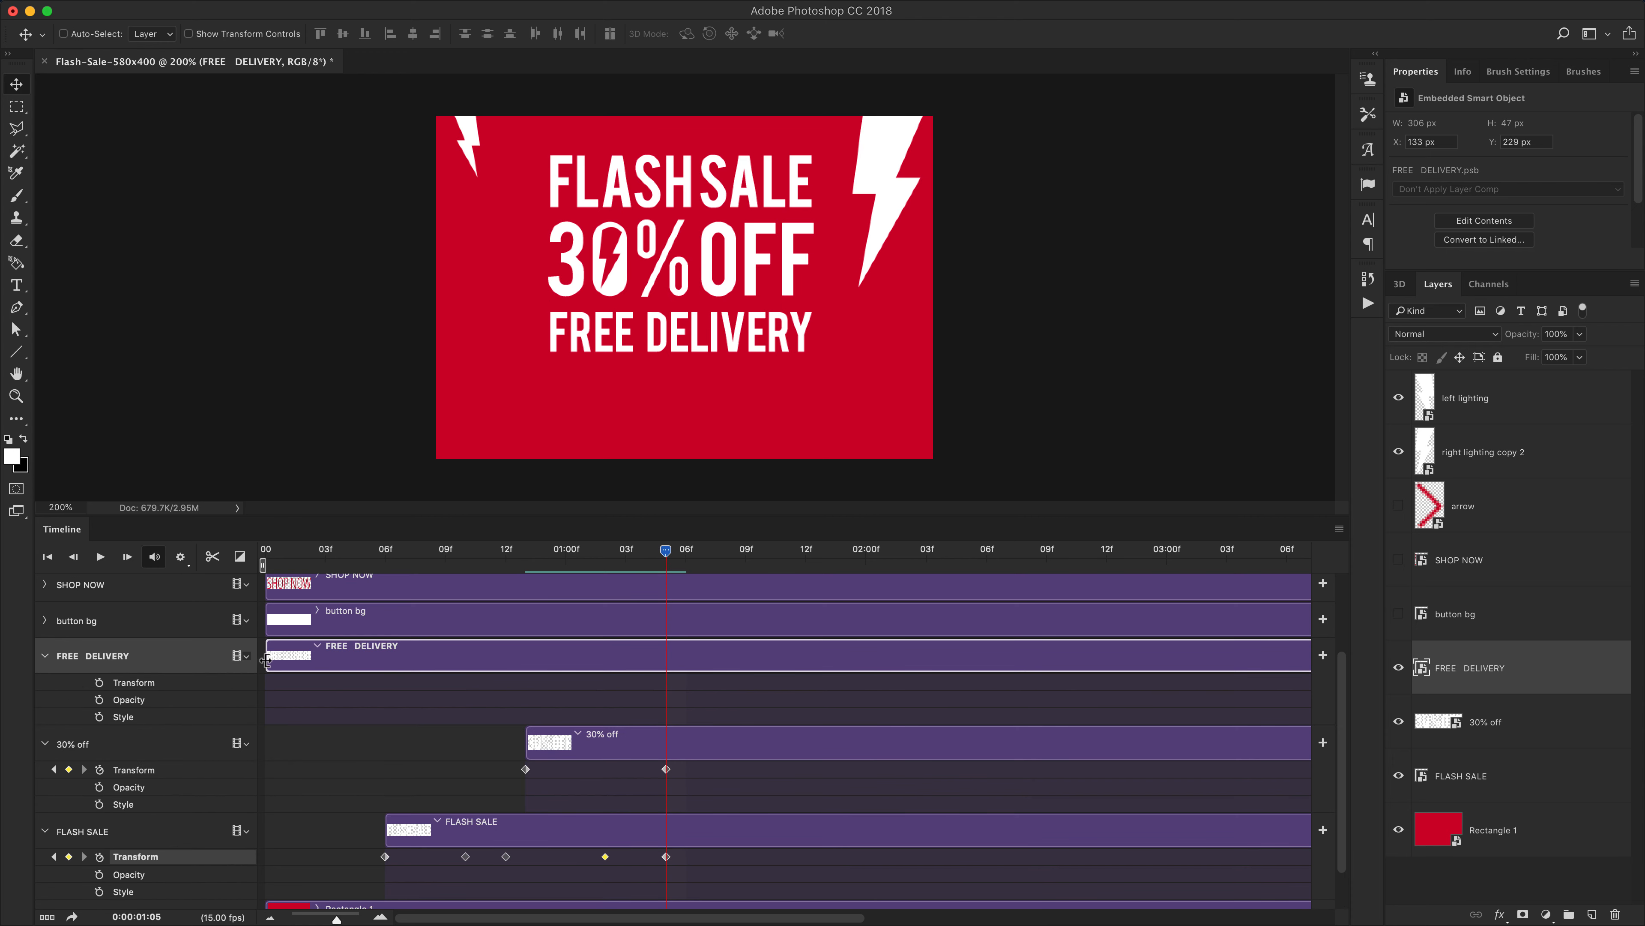
Start the FREE DELIVERY clip at 1:05 and add Transform keyframes at 1:11 and 1:13
{"action": "left_click_drag", "start_coordinate": [265, 660], "coordinate": [666, 663]}
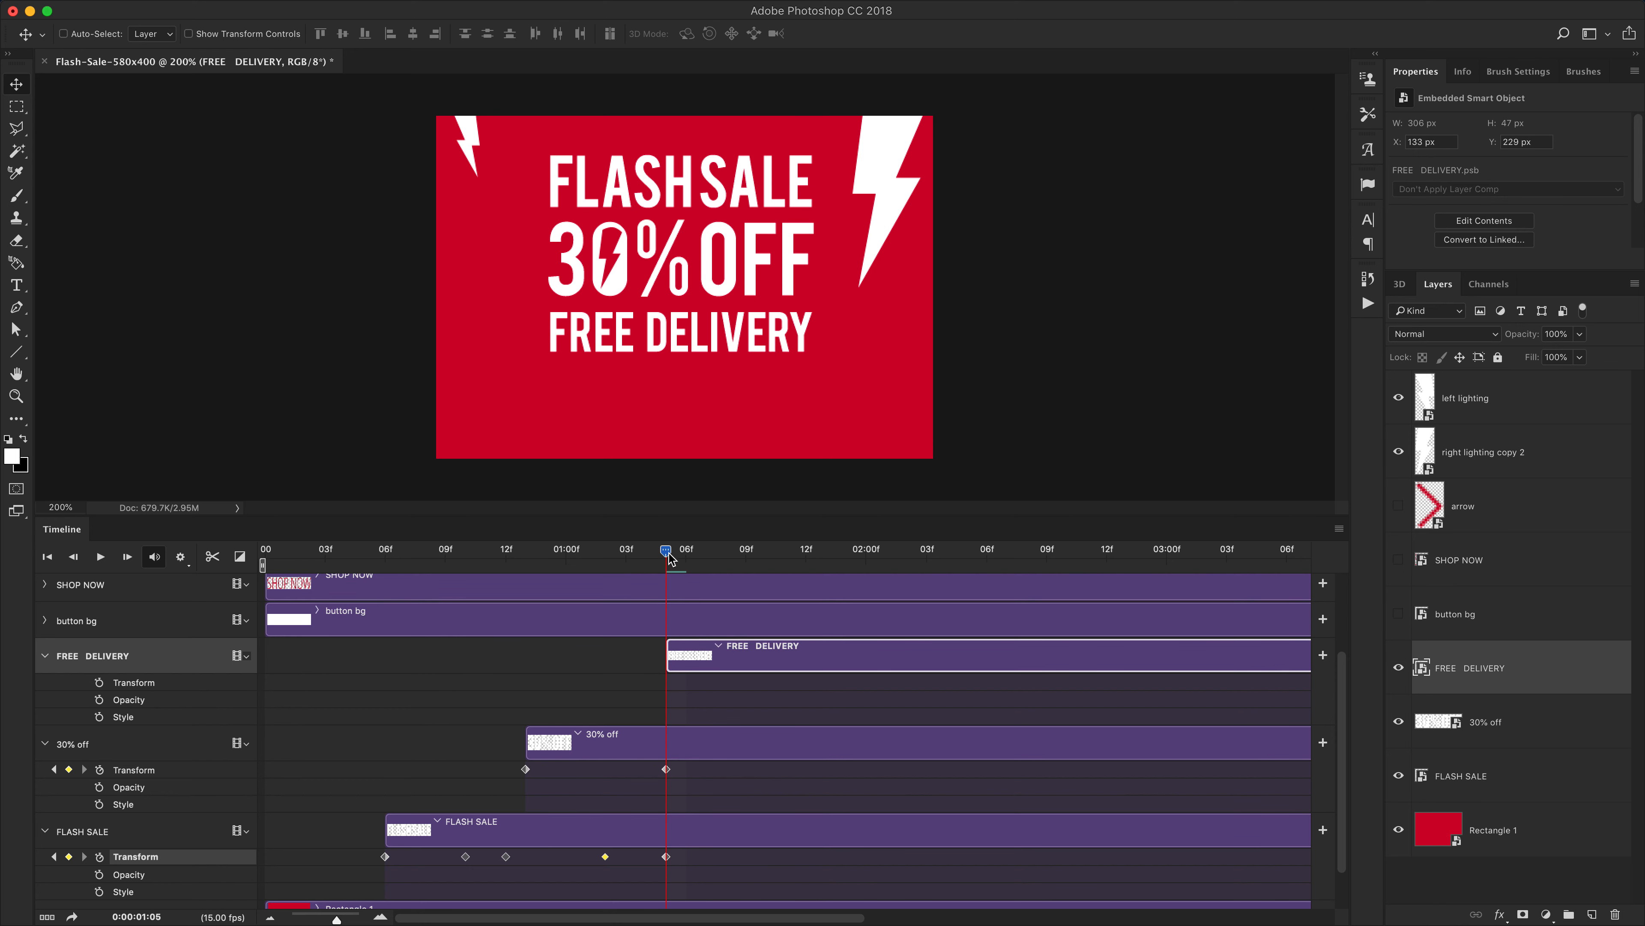
{"action": "left_click_drag", "start_coordinate": [670, 557], "coordinate": [786, 562]}
{"action": "left_click", "coordinate": [100, 684]}
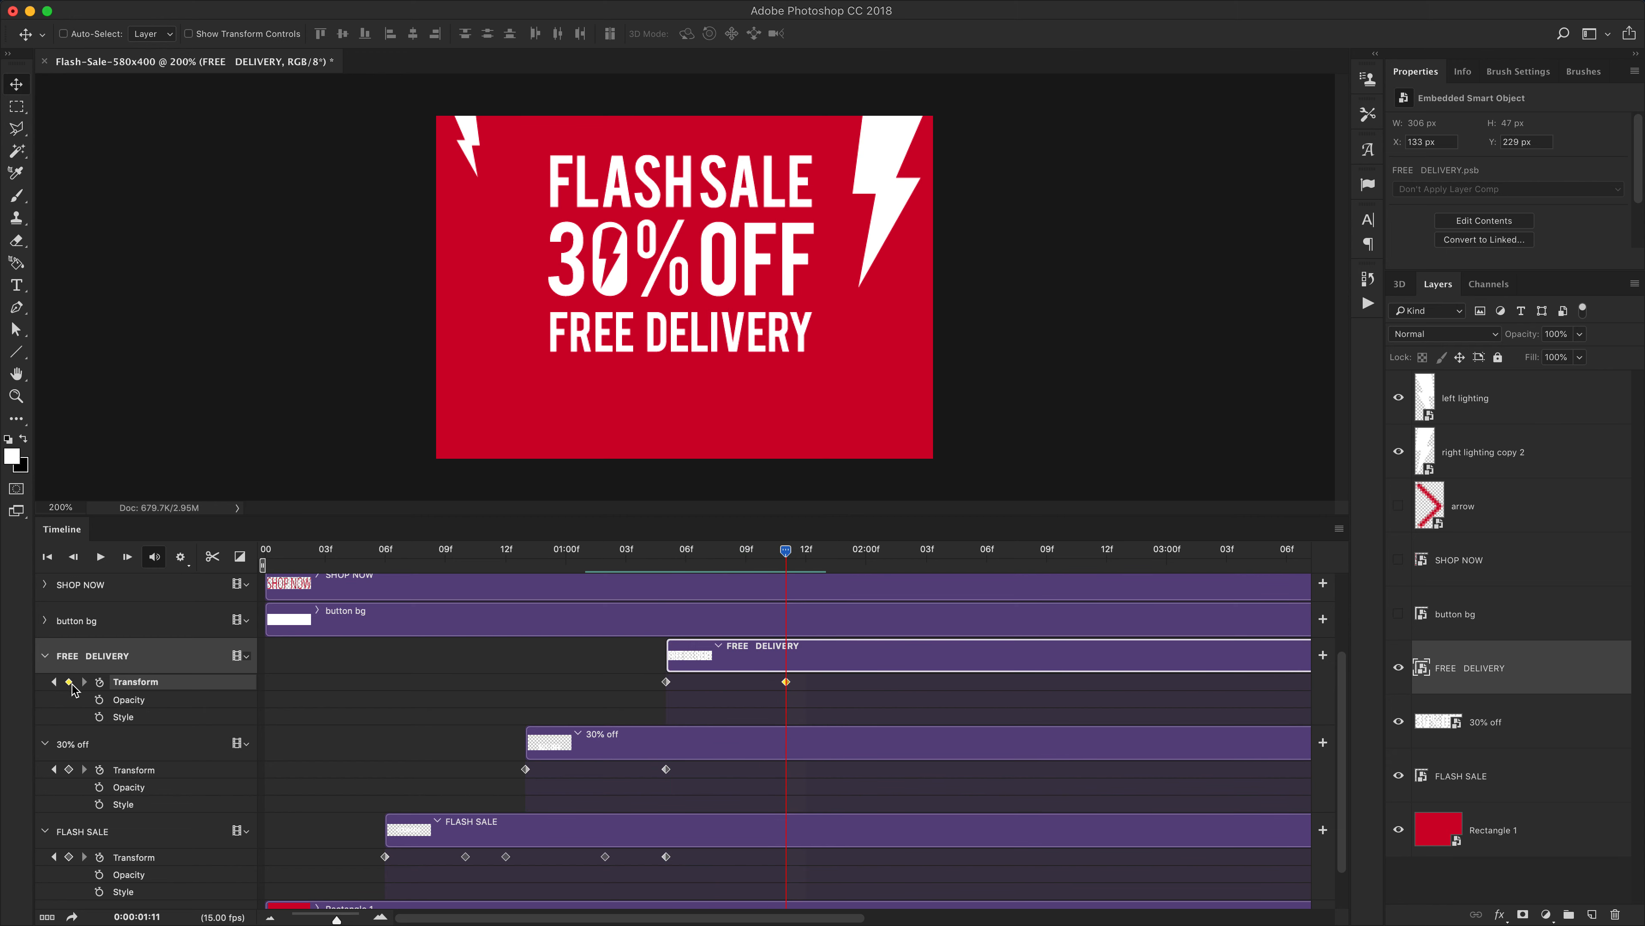
{"action": "left_click_drag", "start_coordinate": [786, 553], "coordinate": [826, 552]}
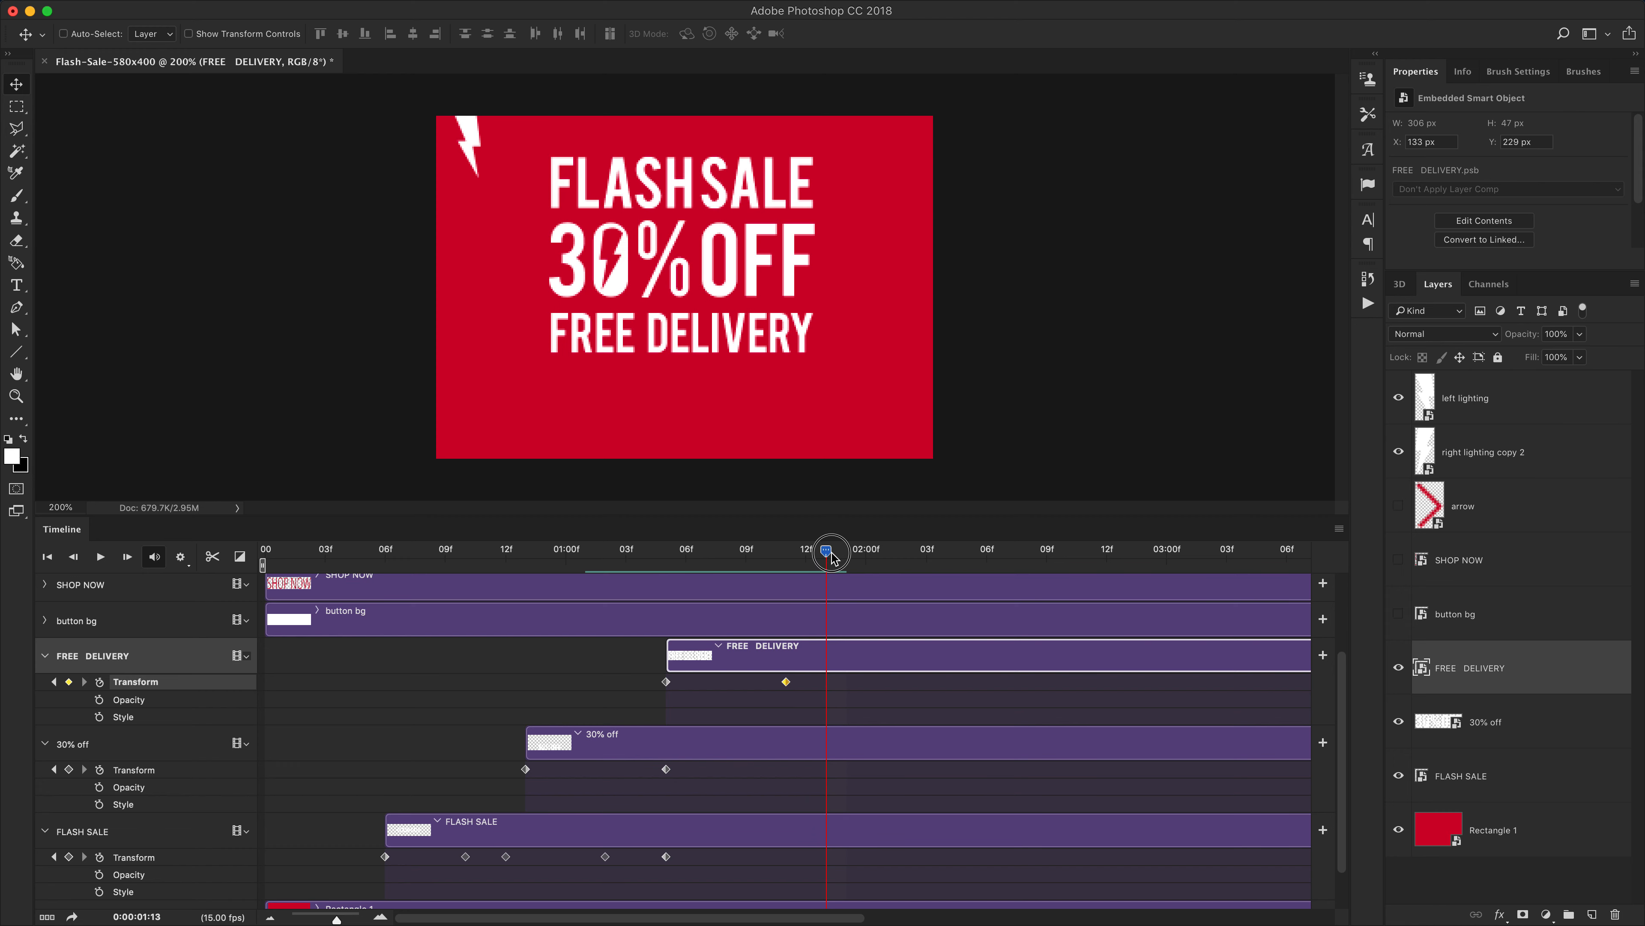
{"action": "left_click", "coordinate": [68, 681]}
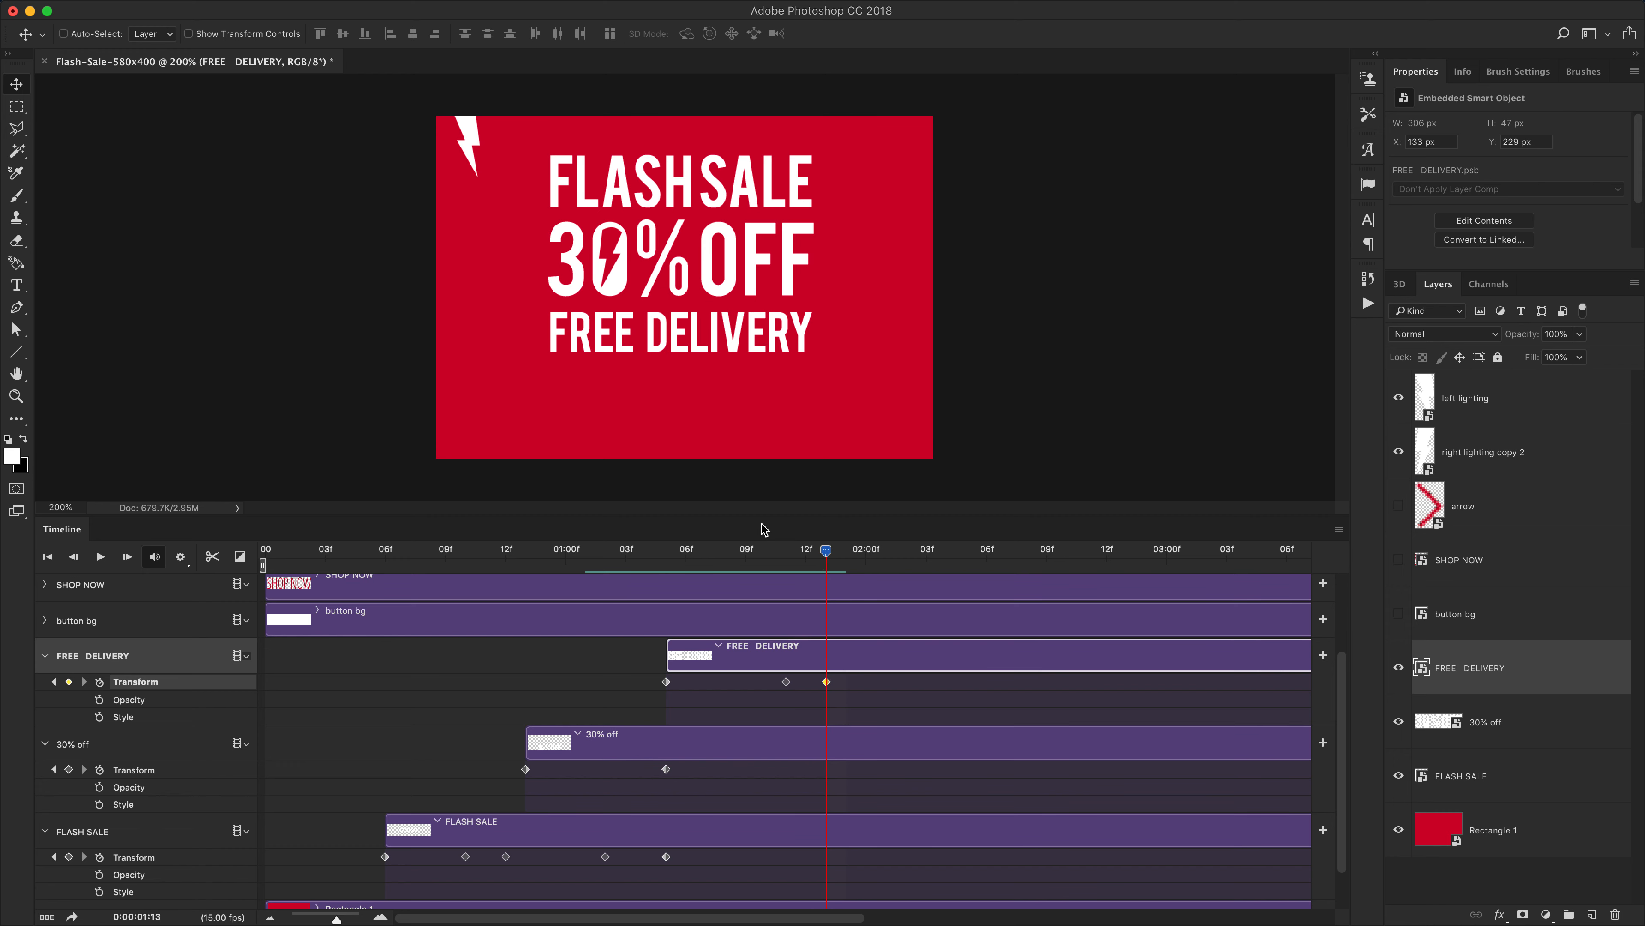
At 1:05, move the FREE DELIVERY text right and skew it into italics
{"action": "left_click_drag", "start_coordinate": [826, 559], "coordinate": [666, 569]}
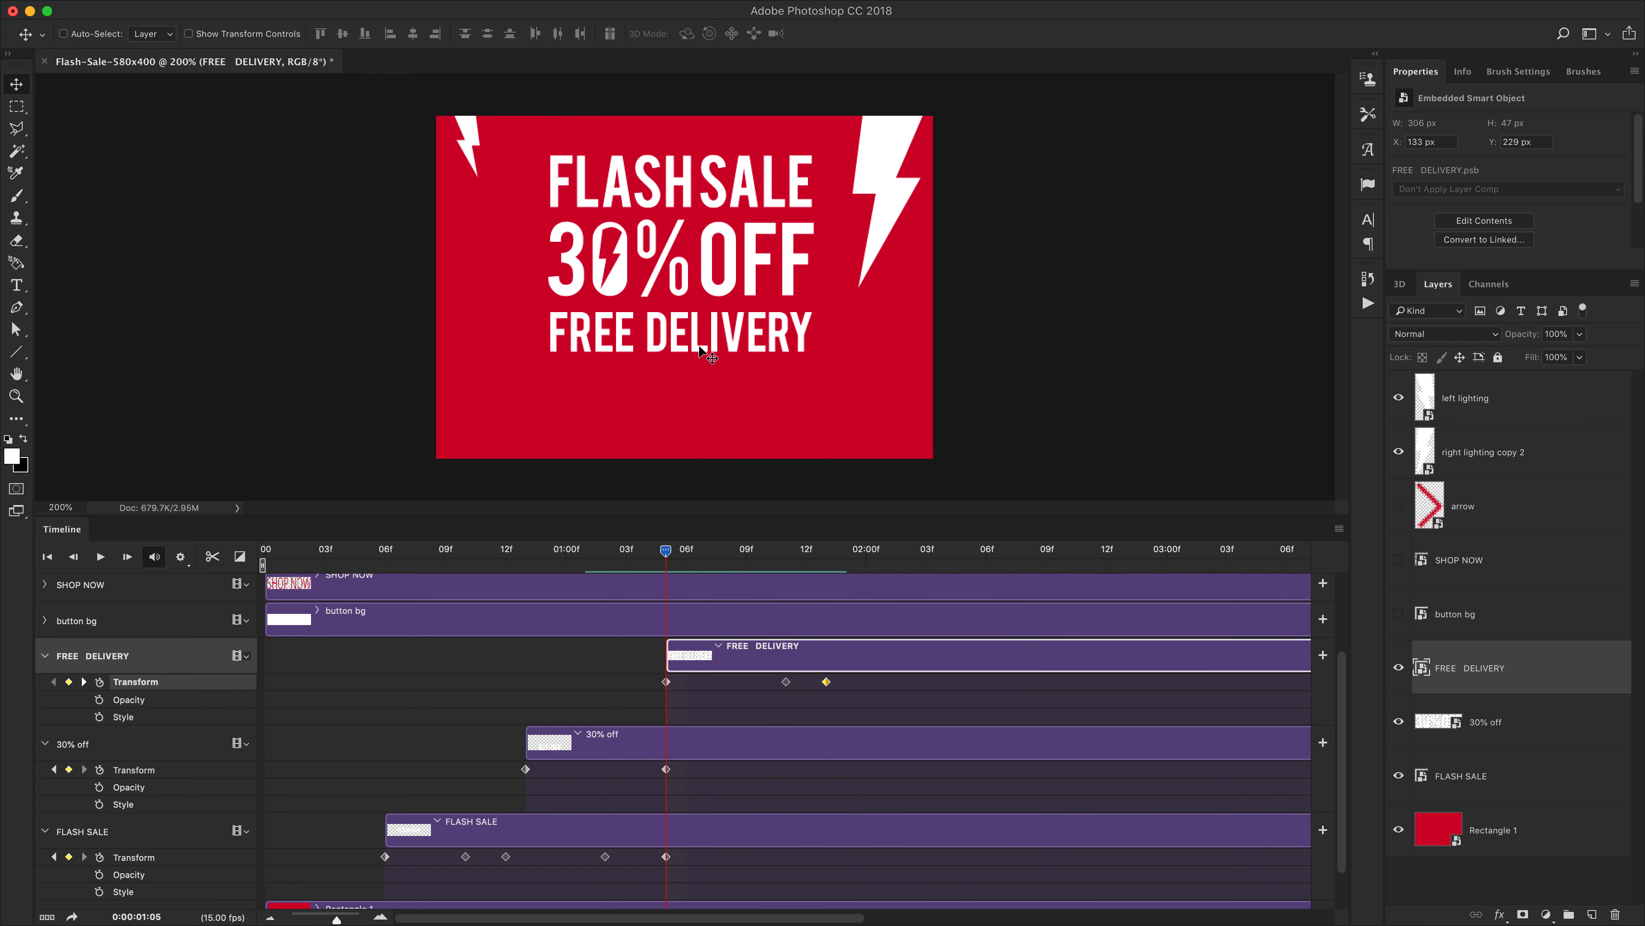
{"action": "key", "text": "super+t"}
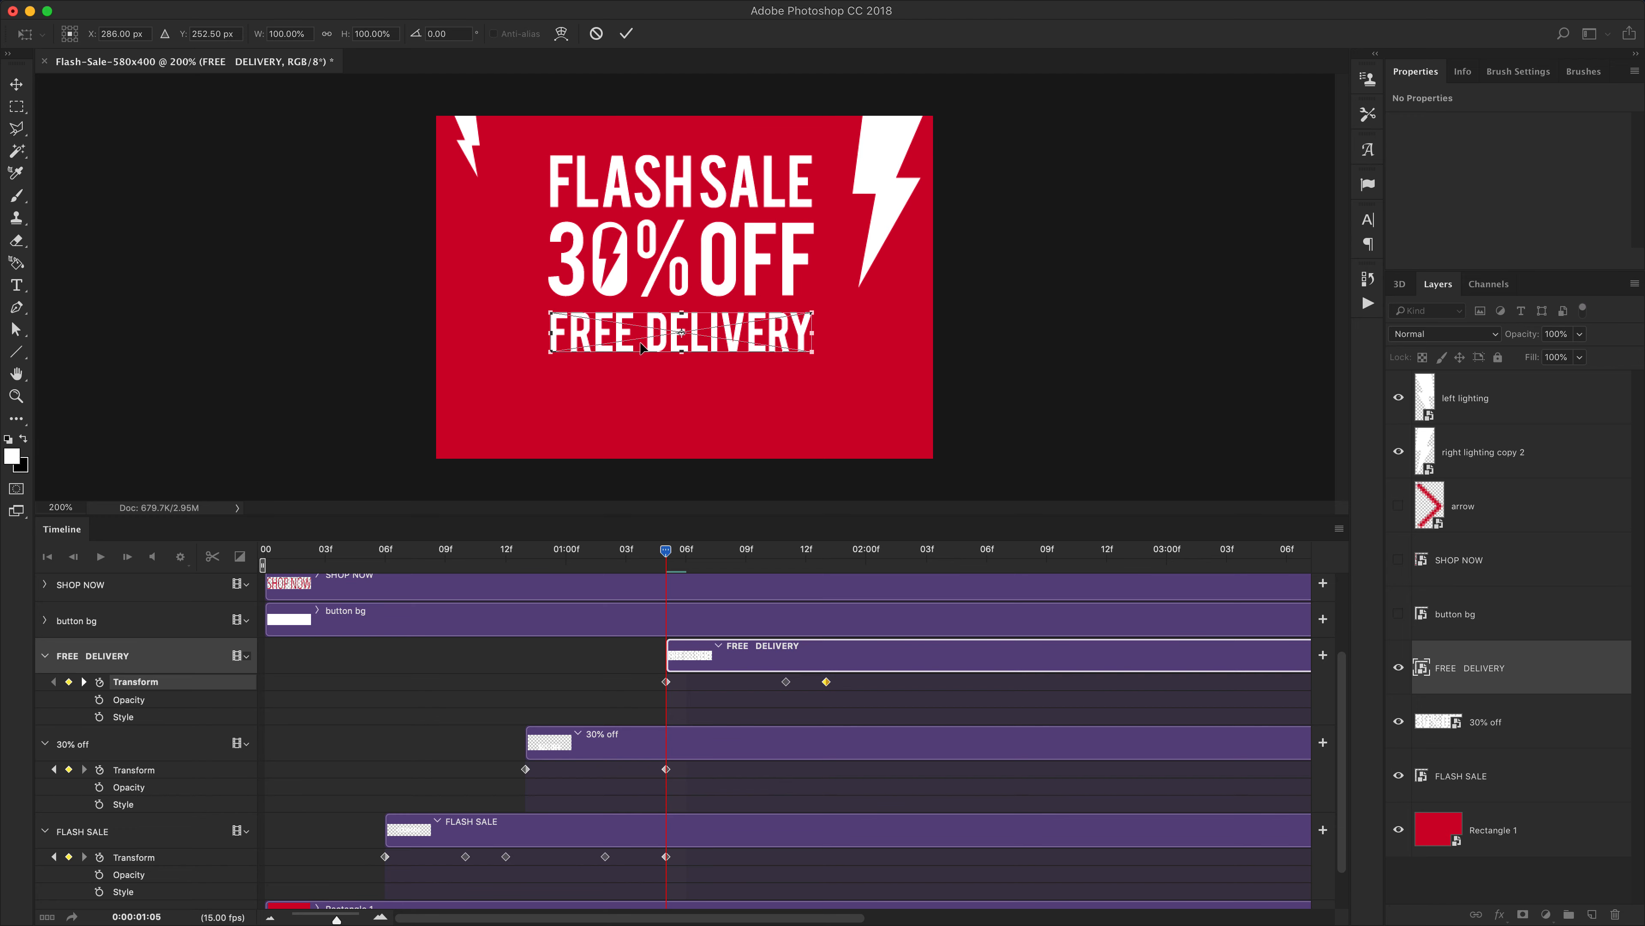
{"action": "left_click_drag", "start_coordinate": [620, 343], "coordinate": [673, 361]}
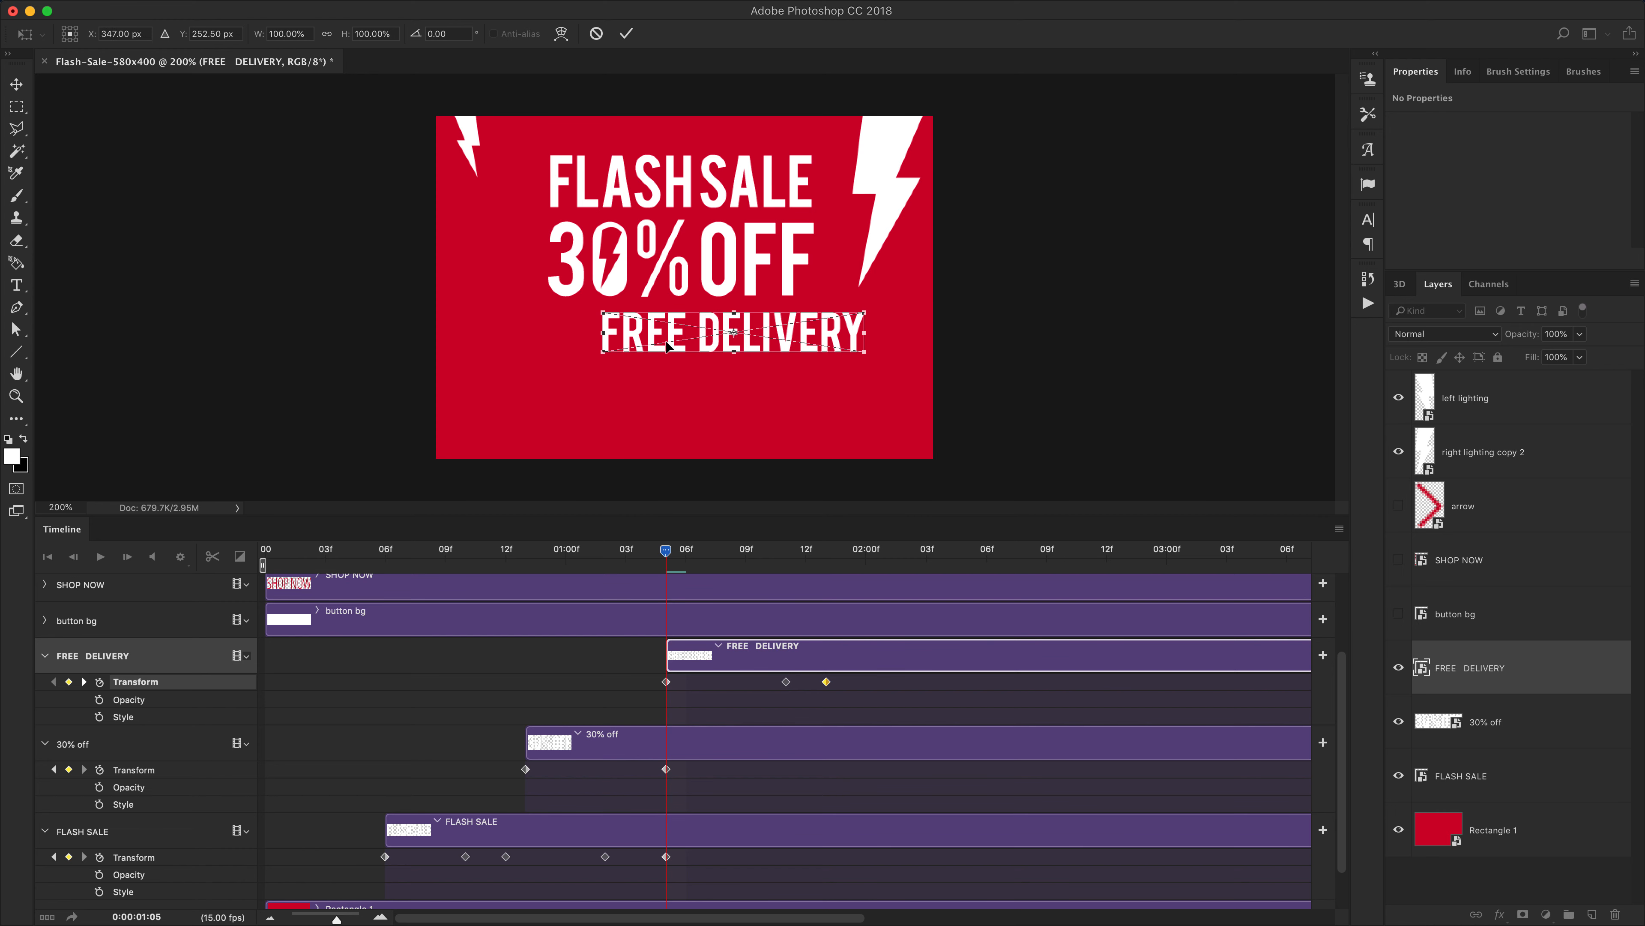
{"action": "right_click", "coordinate": [670, 329]}
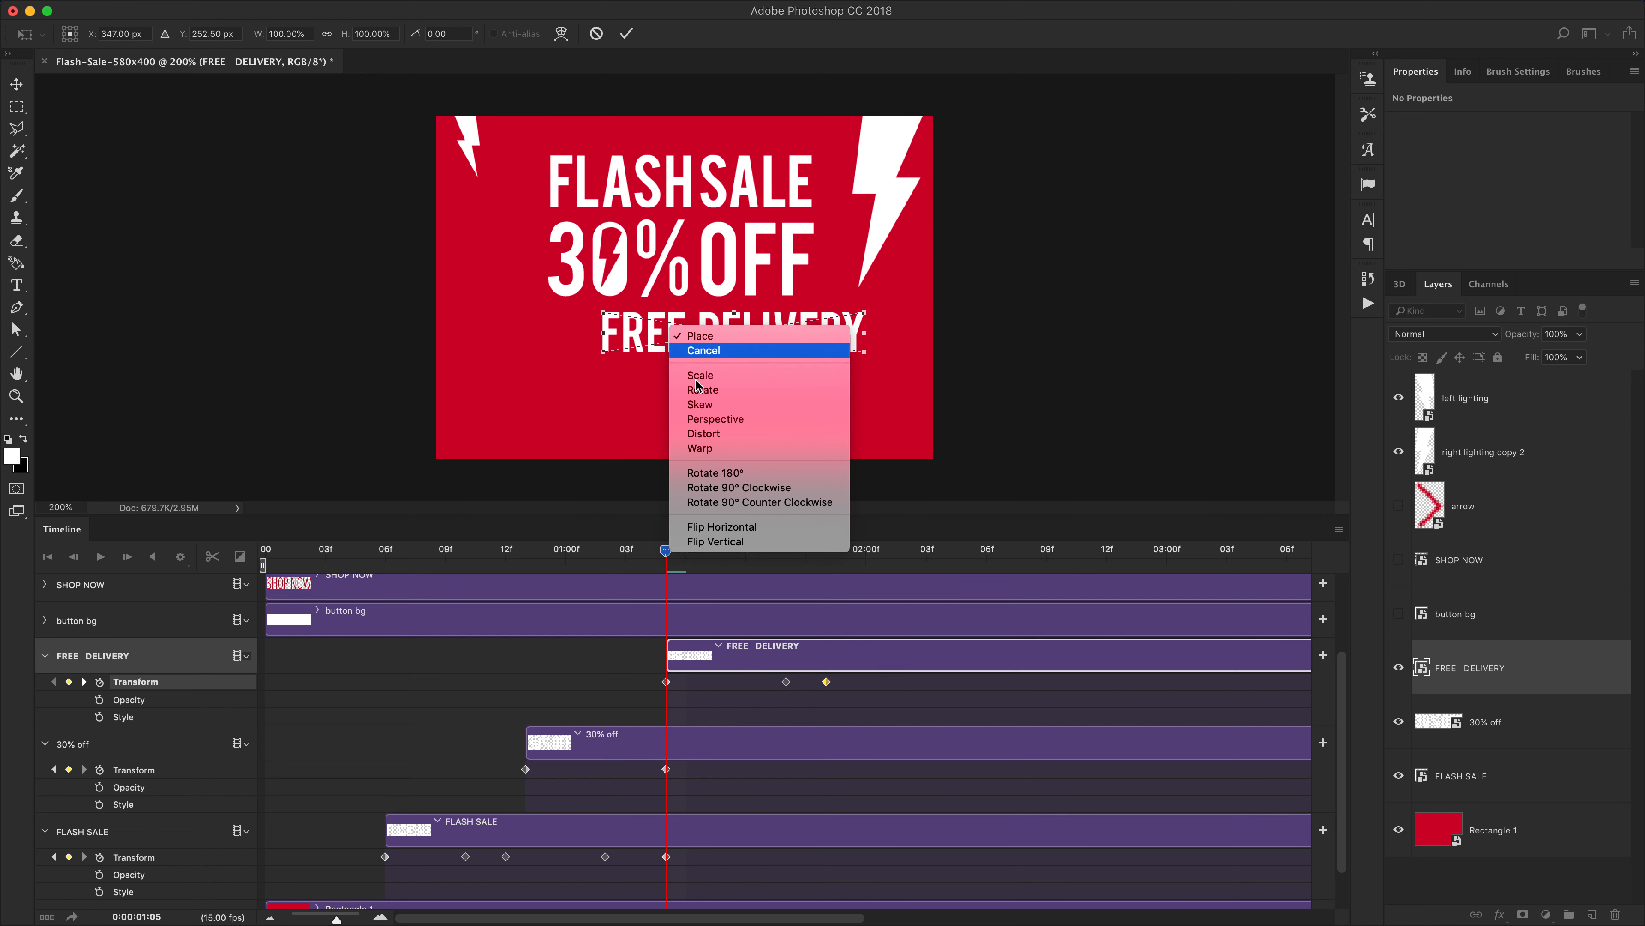
{"action": "left_click", "coordinate": [699, 405]}
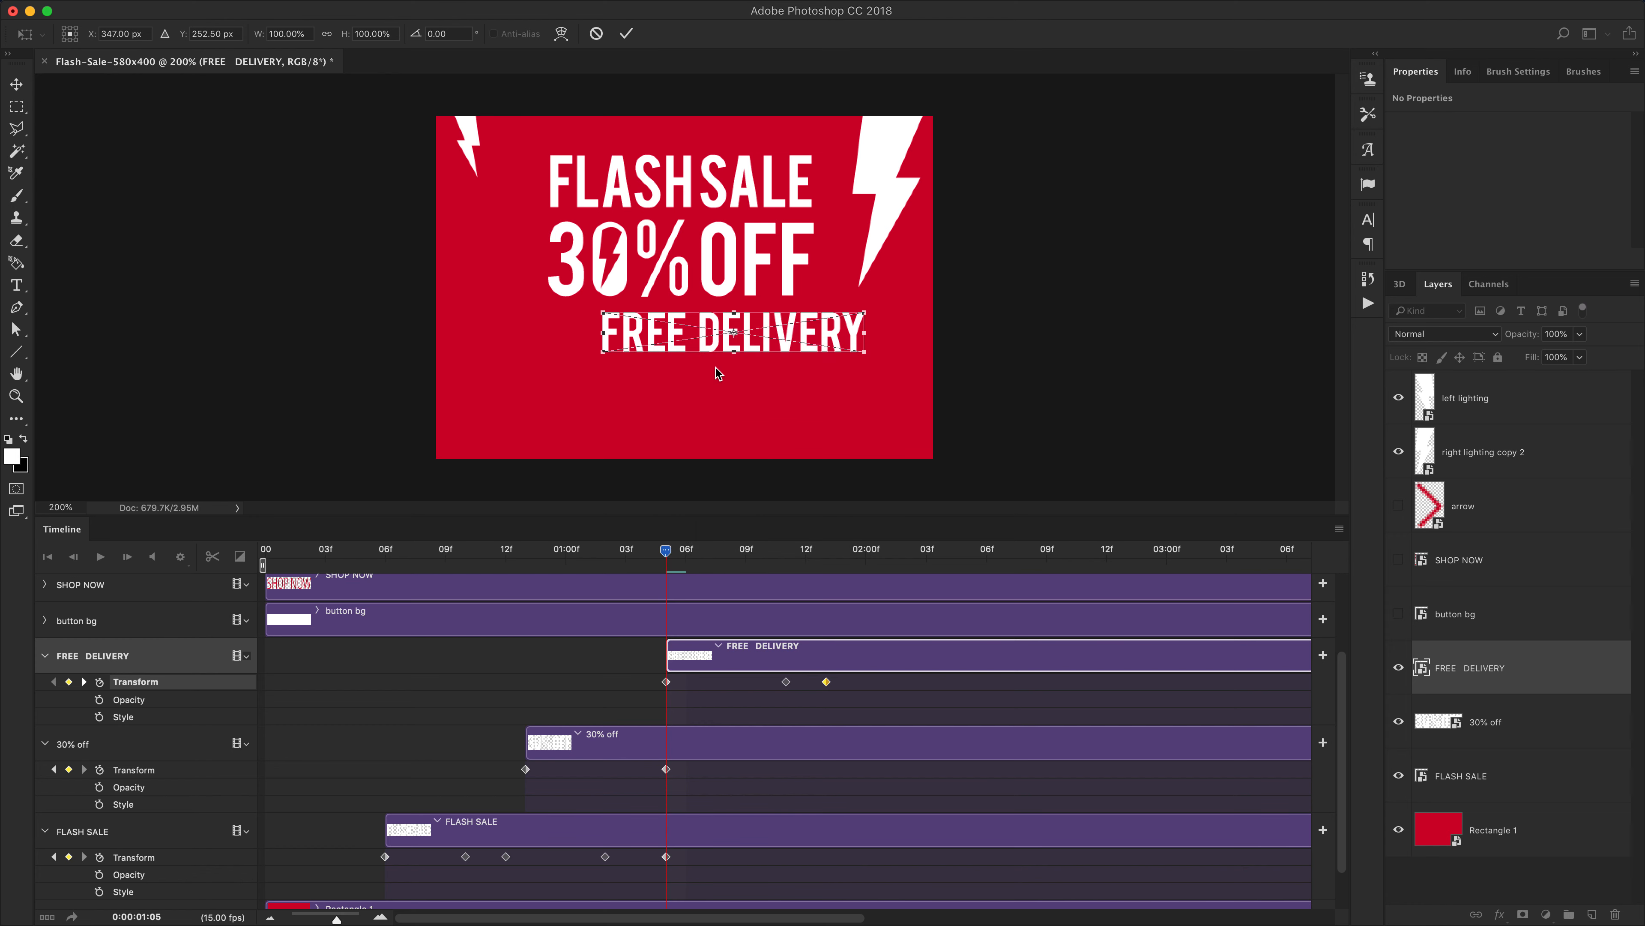
{"action": "left_click_drag", "start_coordinate": [739, 316], "coordinate": [749, 317]}
{"action": "key", "text": "Return"}
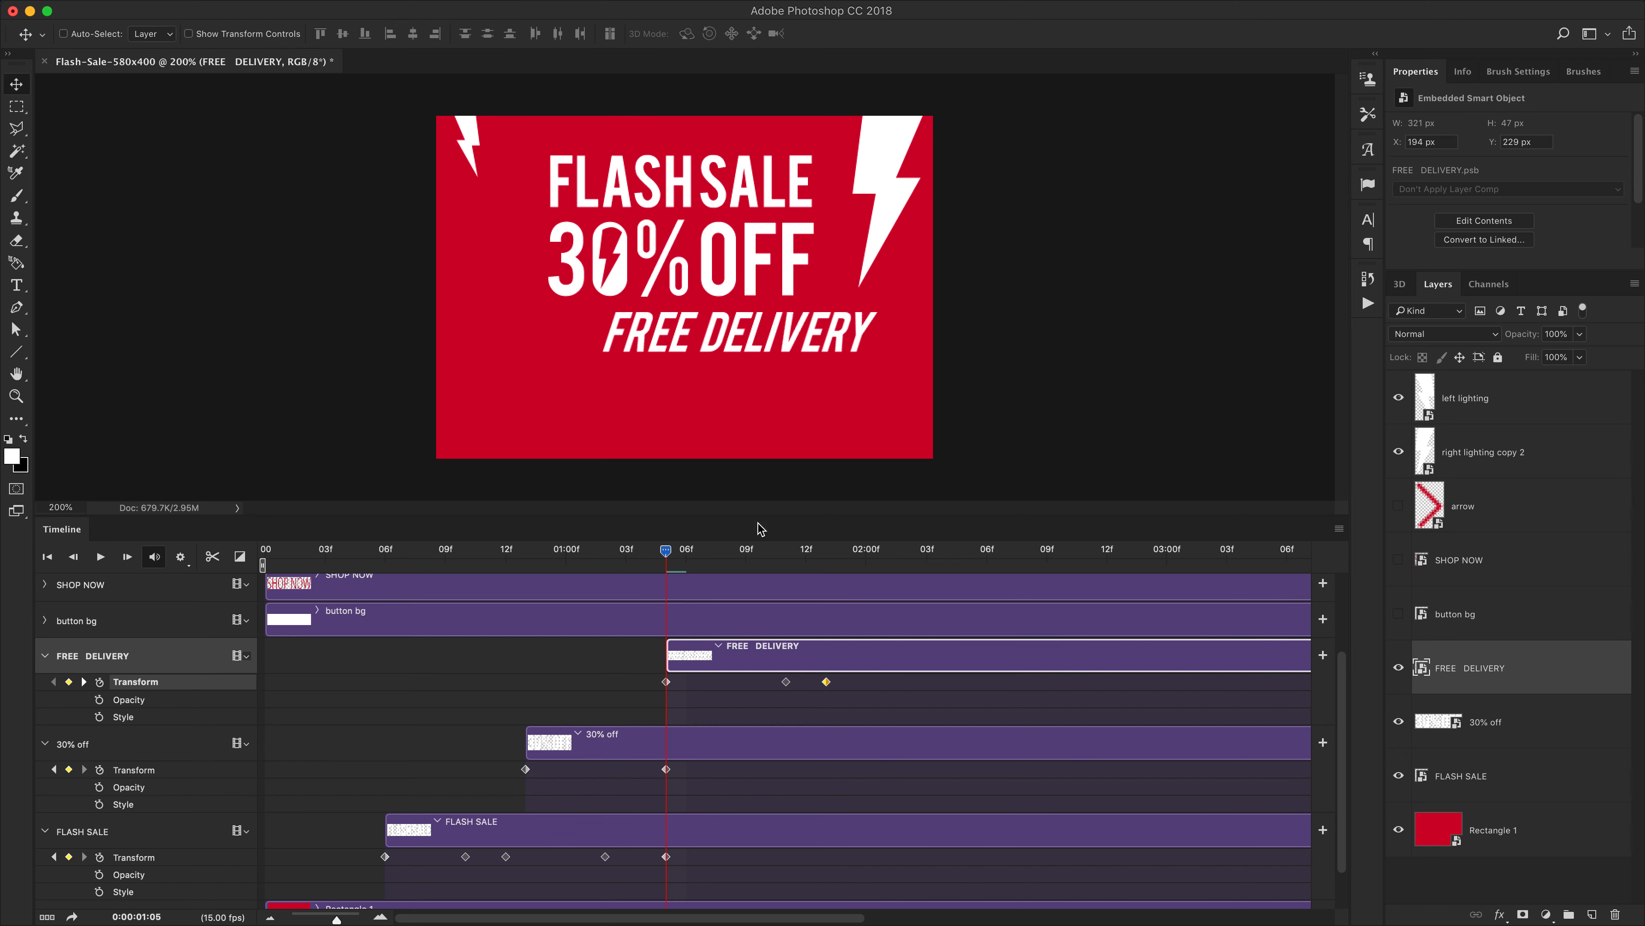
At 1:11, skew the FREE DELIVERY text slightly backward with Free Transform
{"action": "left_click_drag", "start_coordinate": [674, 563], "coordinate": [786, 557]}
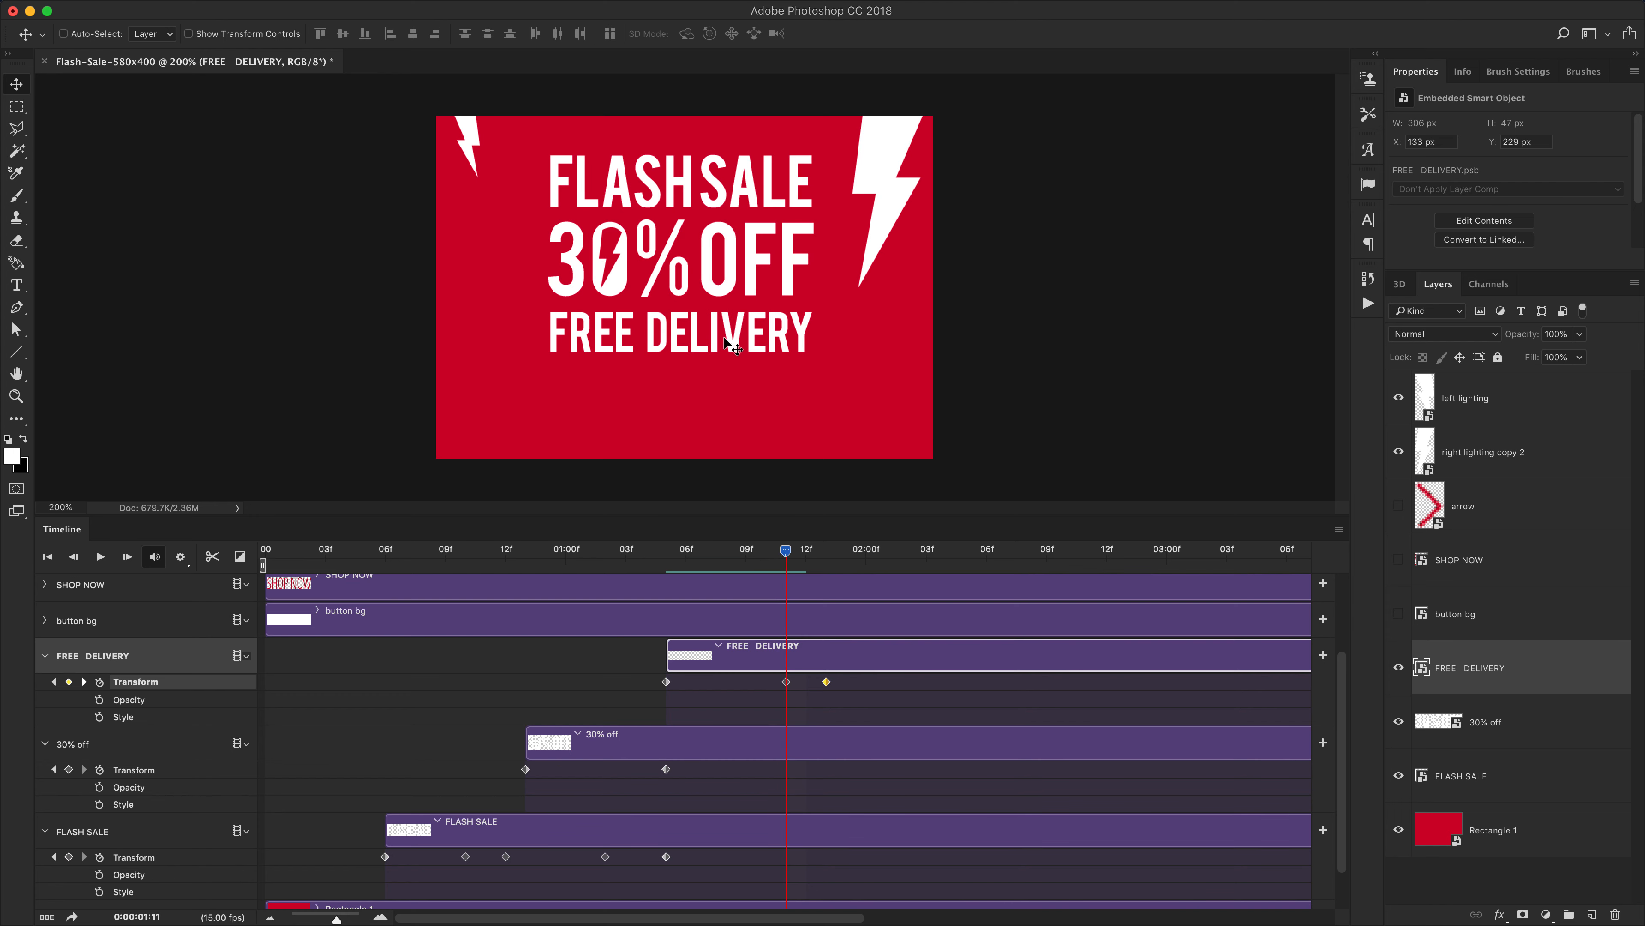
{"action": "key", "text": "super+t"}
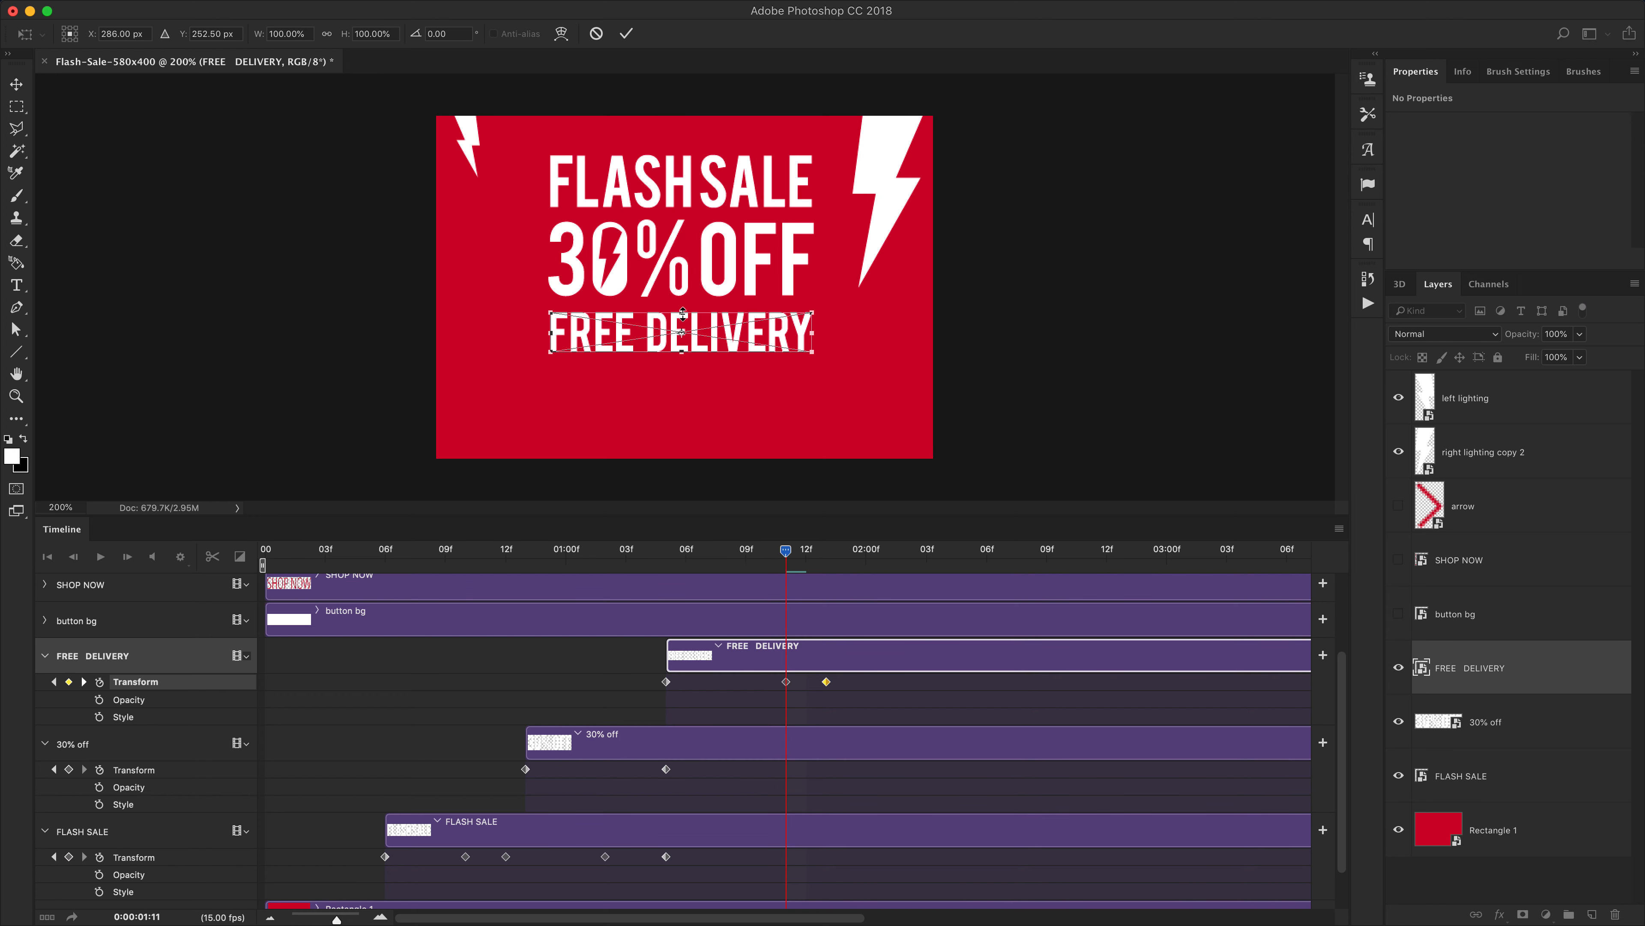
{"action": "right_click", "coordinate": [683, 315]}
{"action": "left_click", "coordinate": [690, 341]}
{"action": "left_click_drag", "start_coordinate": [682, 314], "coordinate": [674, 318]}
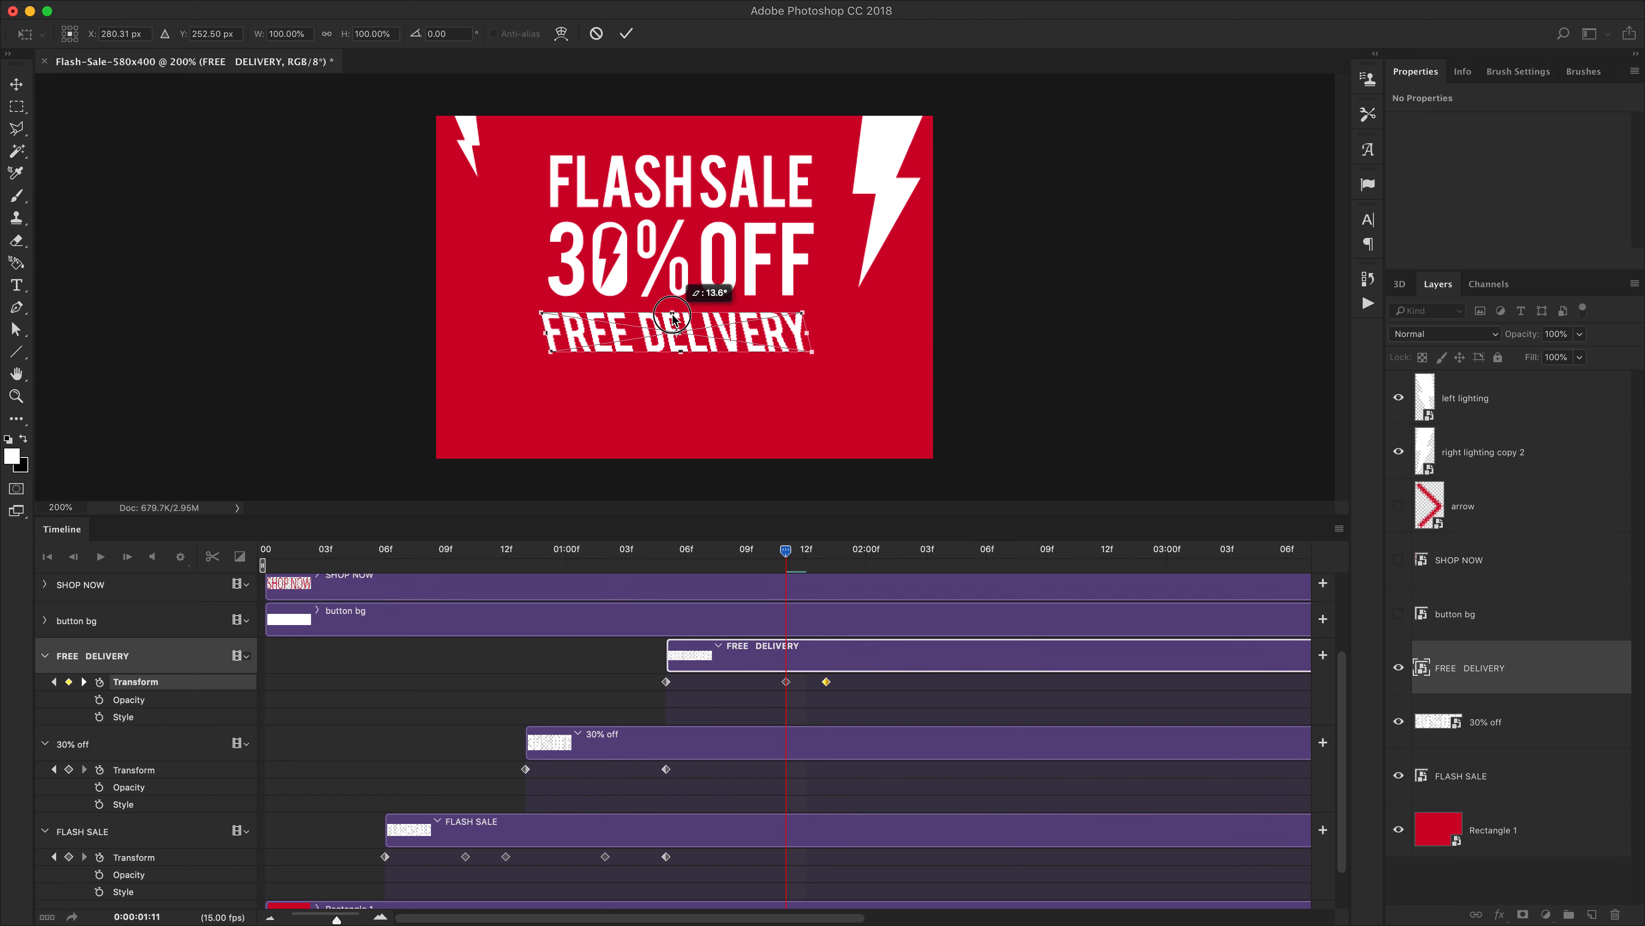
{"action": "key", "text": "Return"}
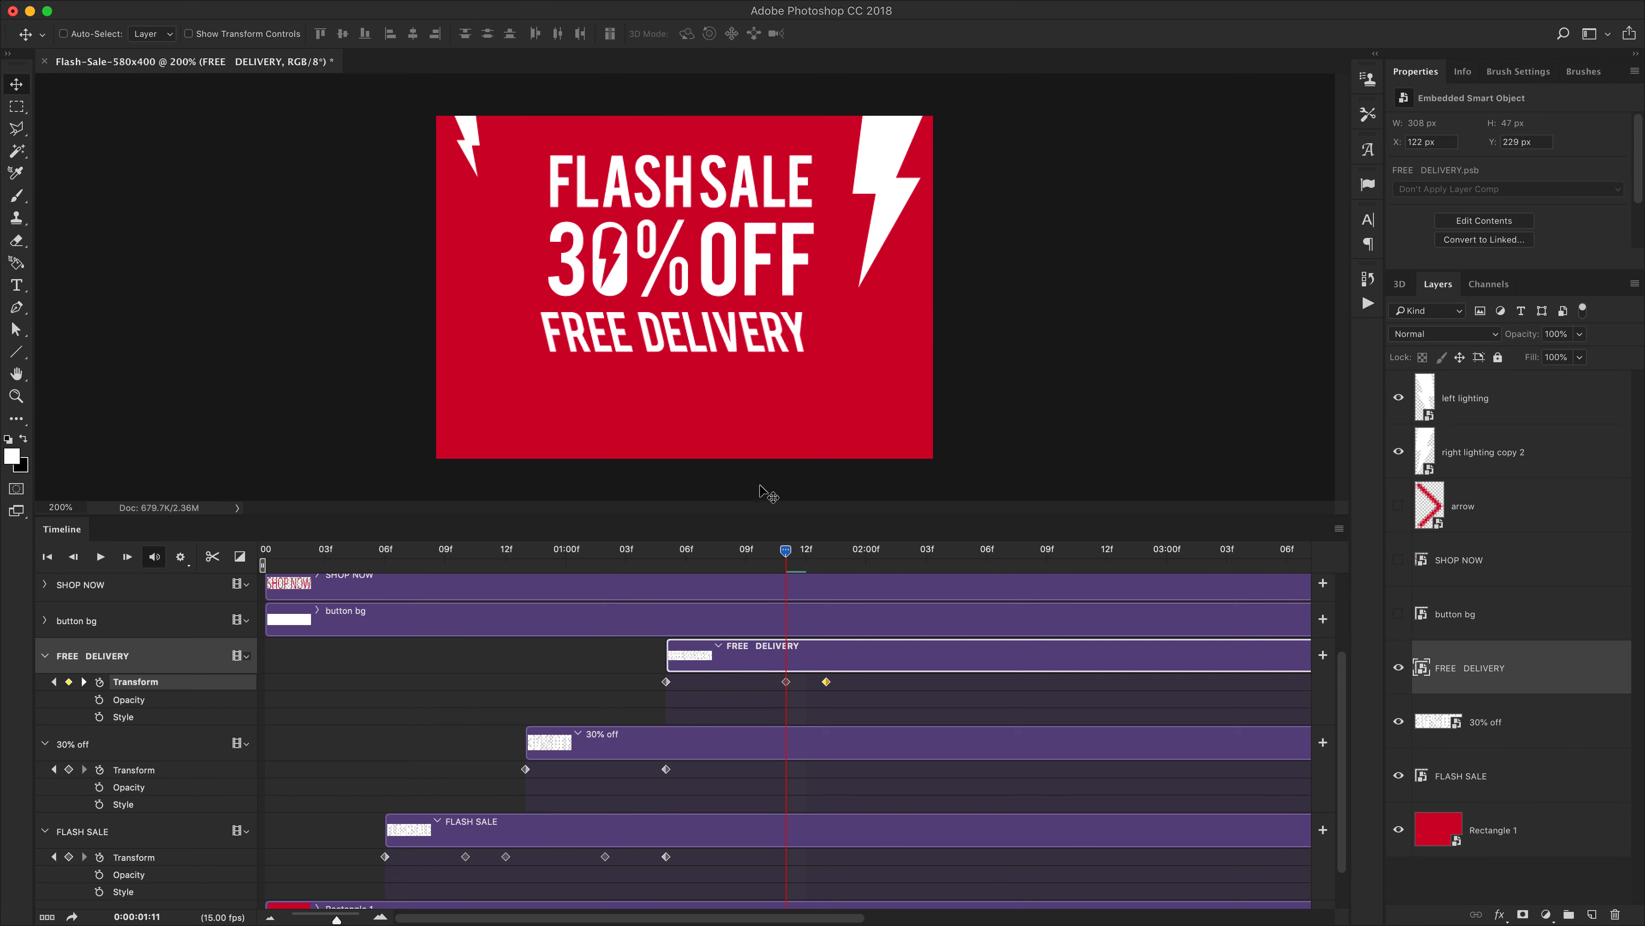
At 1:05, move the FREE DELIVERY text off the canvas to the right
{"action": "left_click_drag", "start_coordinate": [786, 551], "coordinate": [666, 557]}
{"action": "left_click_drag", "start_coordinate": [712, 345], "coordinate": [1051, 337]}
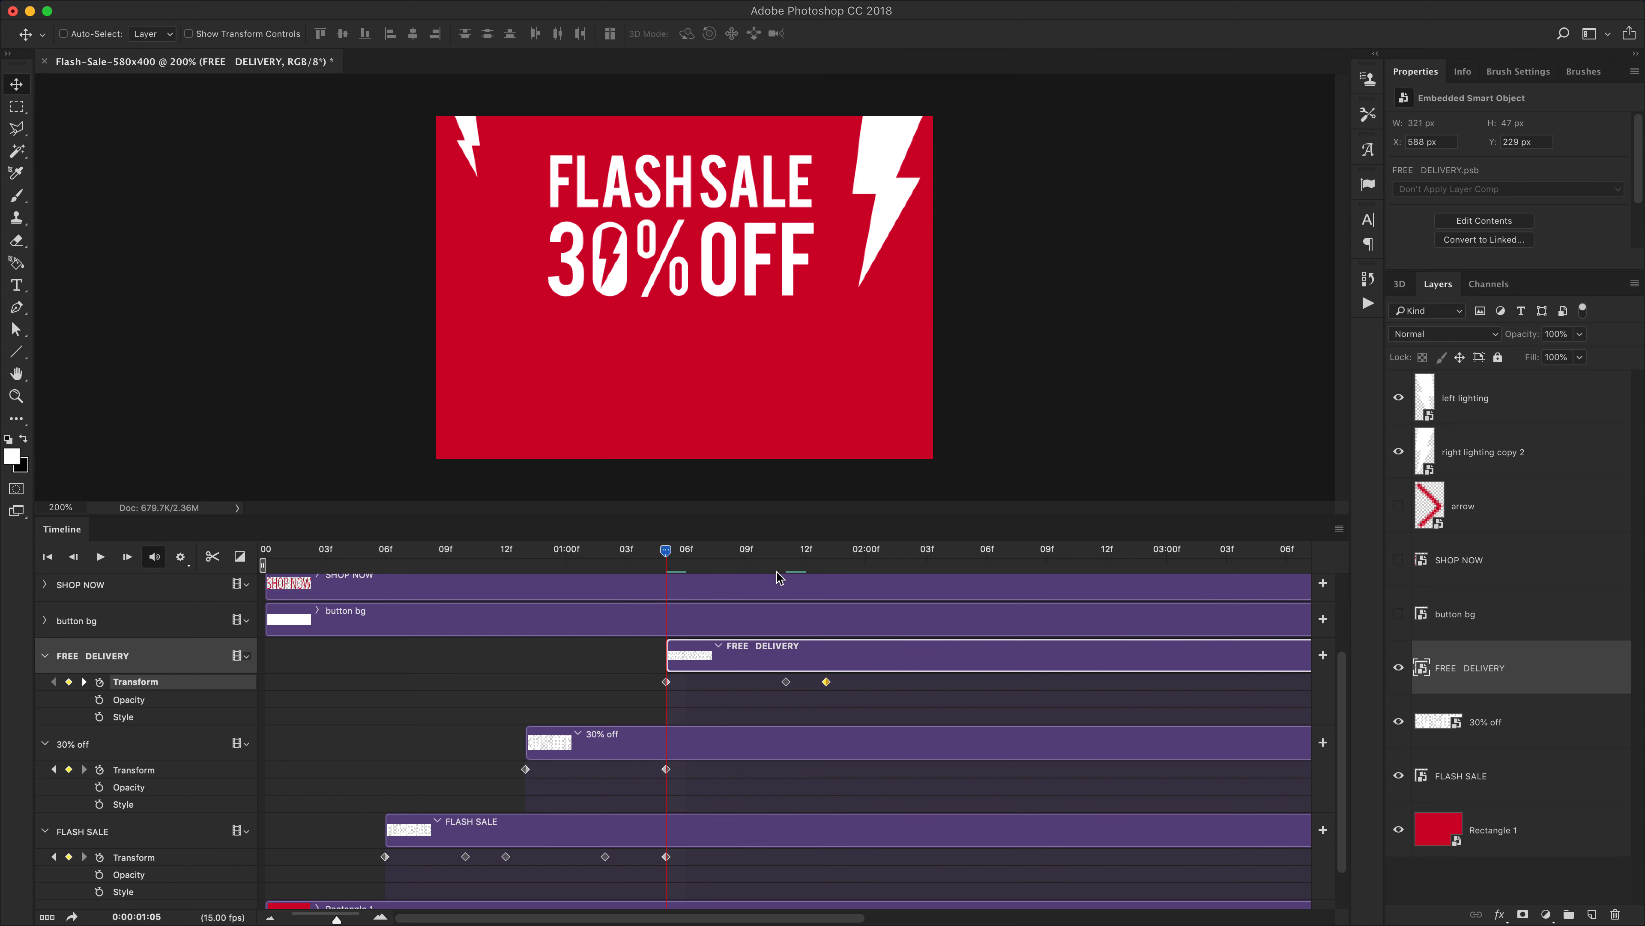
{"action": "left_click_drag", "start_coordinate": [667, 551], "coordinate": [759, 574]}
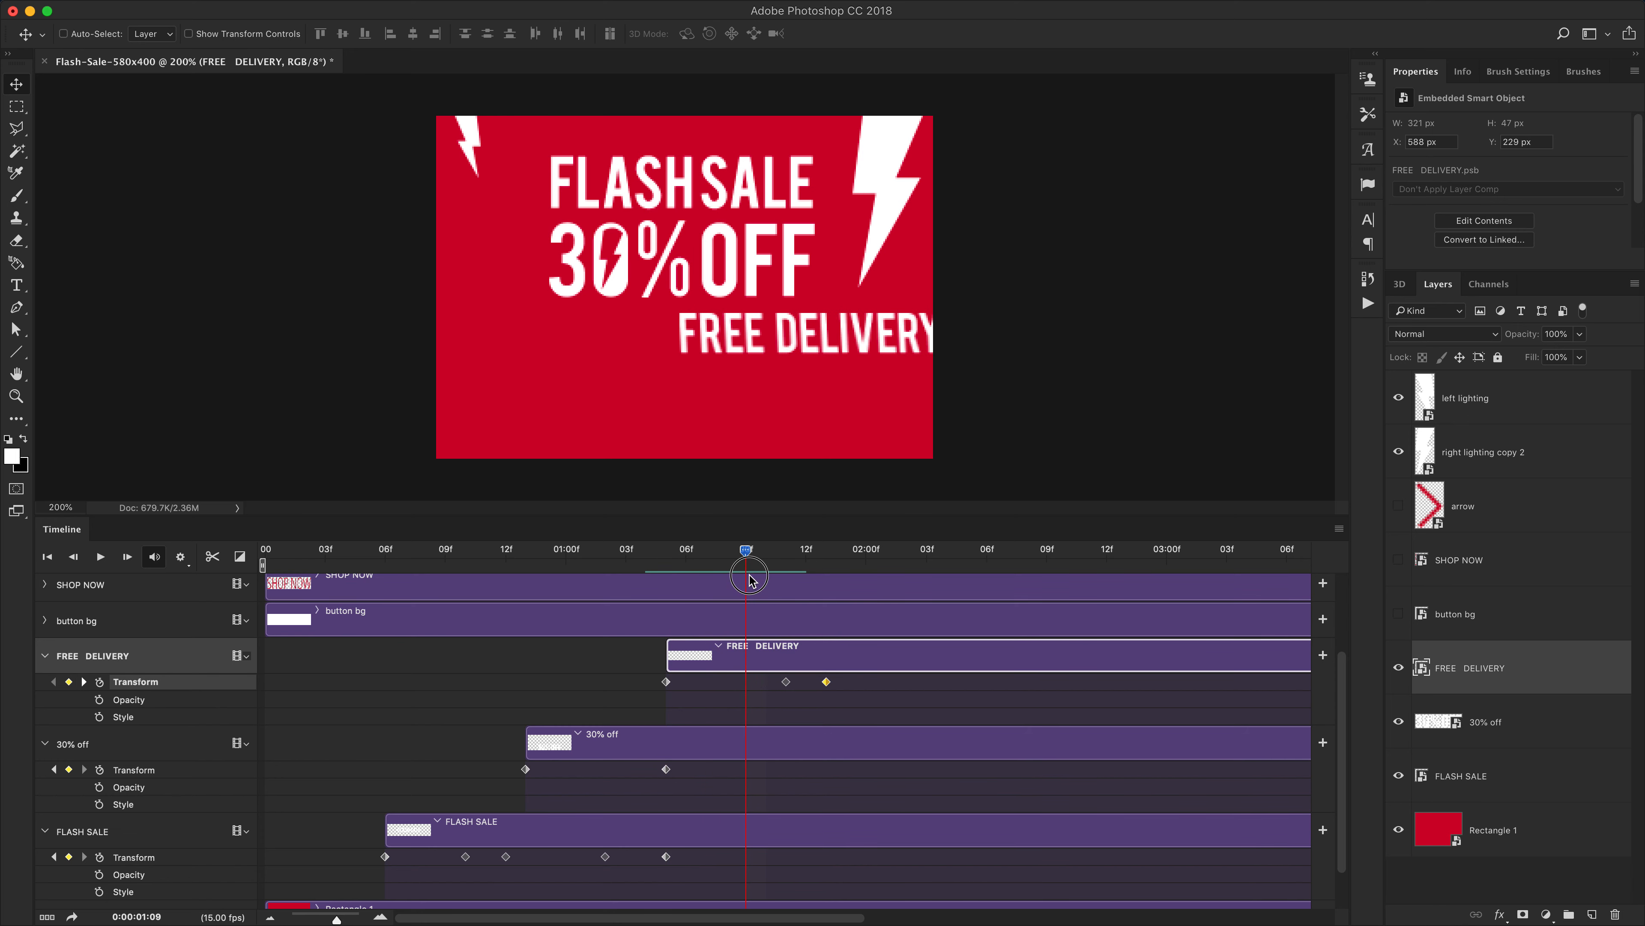
At 1:10, add a Transform keyframe and center the FREE DELIVERY text horizontally on the canvas
{"action": "mouse_move", "coordinate": [749, 579]}
{"action": "left_mouse_down"}
{"action": "mouse_move", "coordinate": [714, 581]}
{"action": "mouse_move", "coordinate": [779, 590]}
{"action": "mouse_move", "coordinate": [772, 557]}
{"action": "left_mouse_up"}
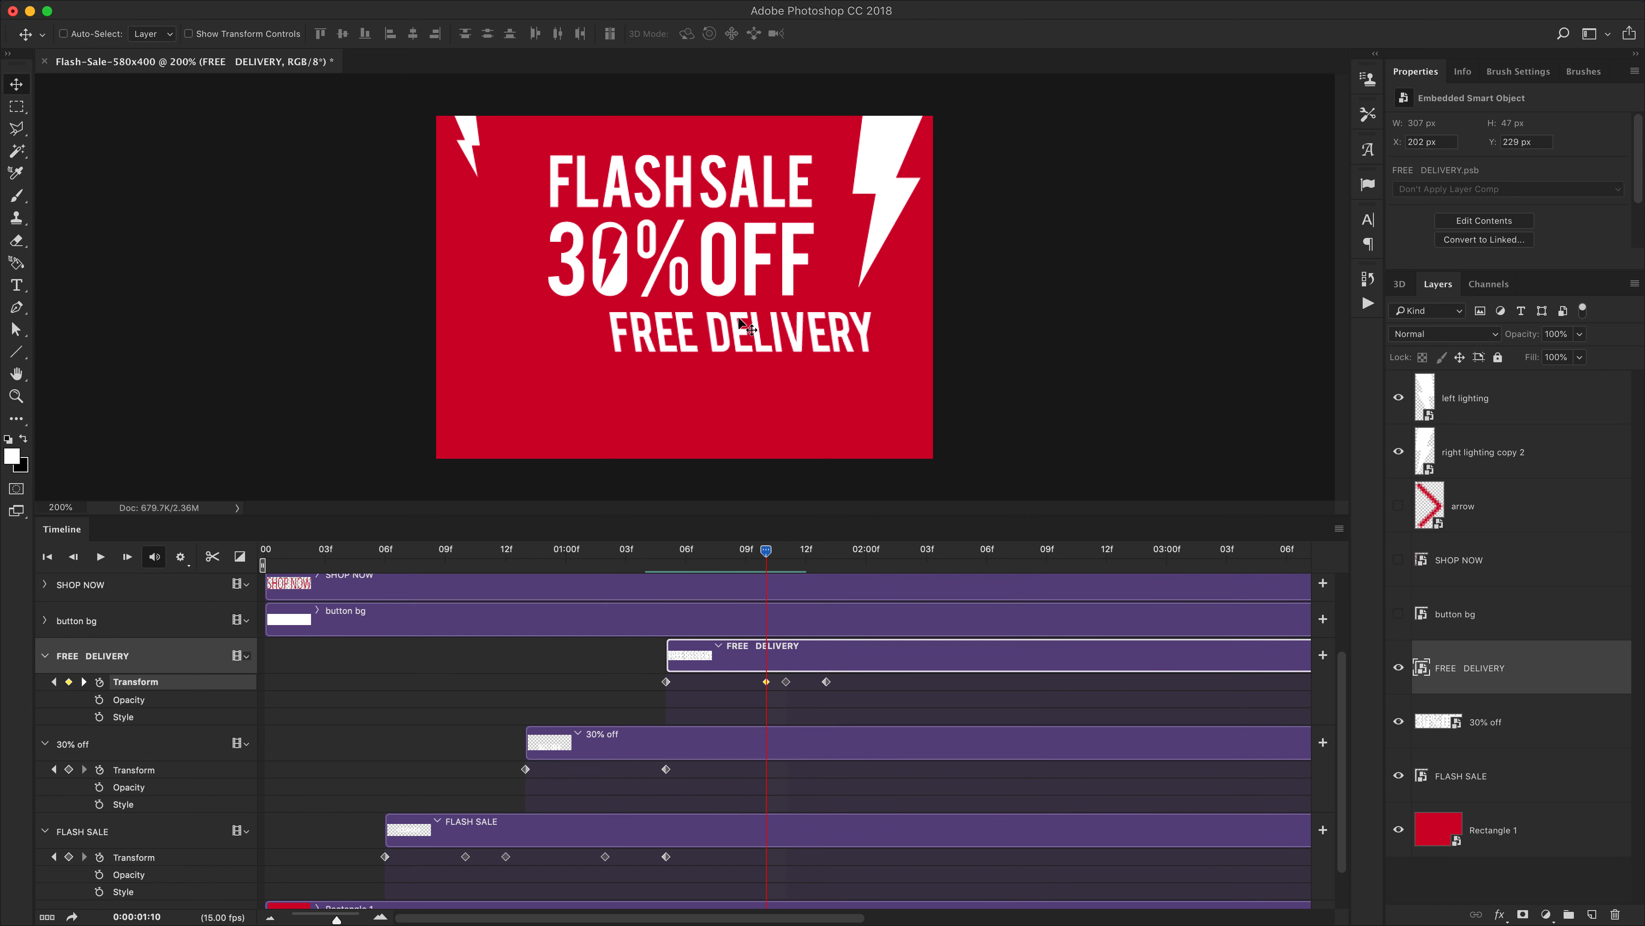
{"action": "key", "text": "super"}
{"action": "key", "text": "super+t"}
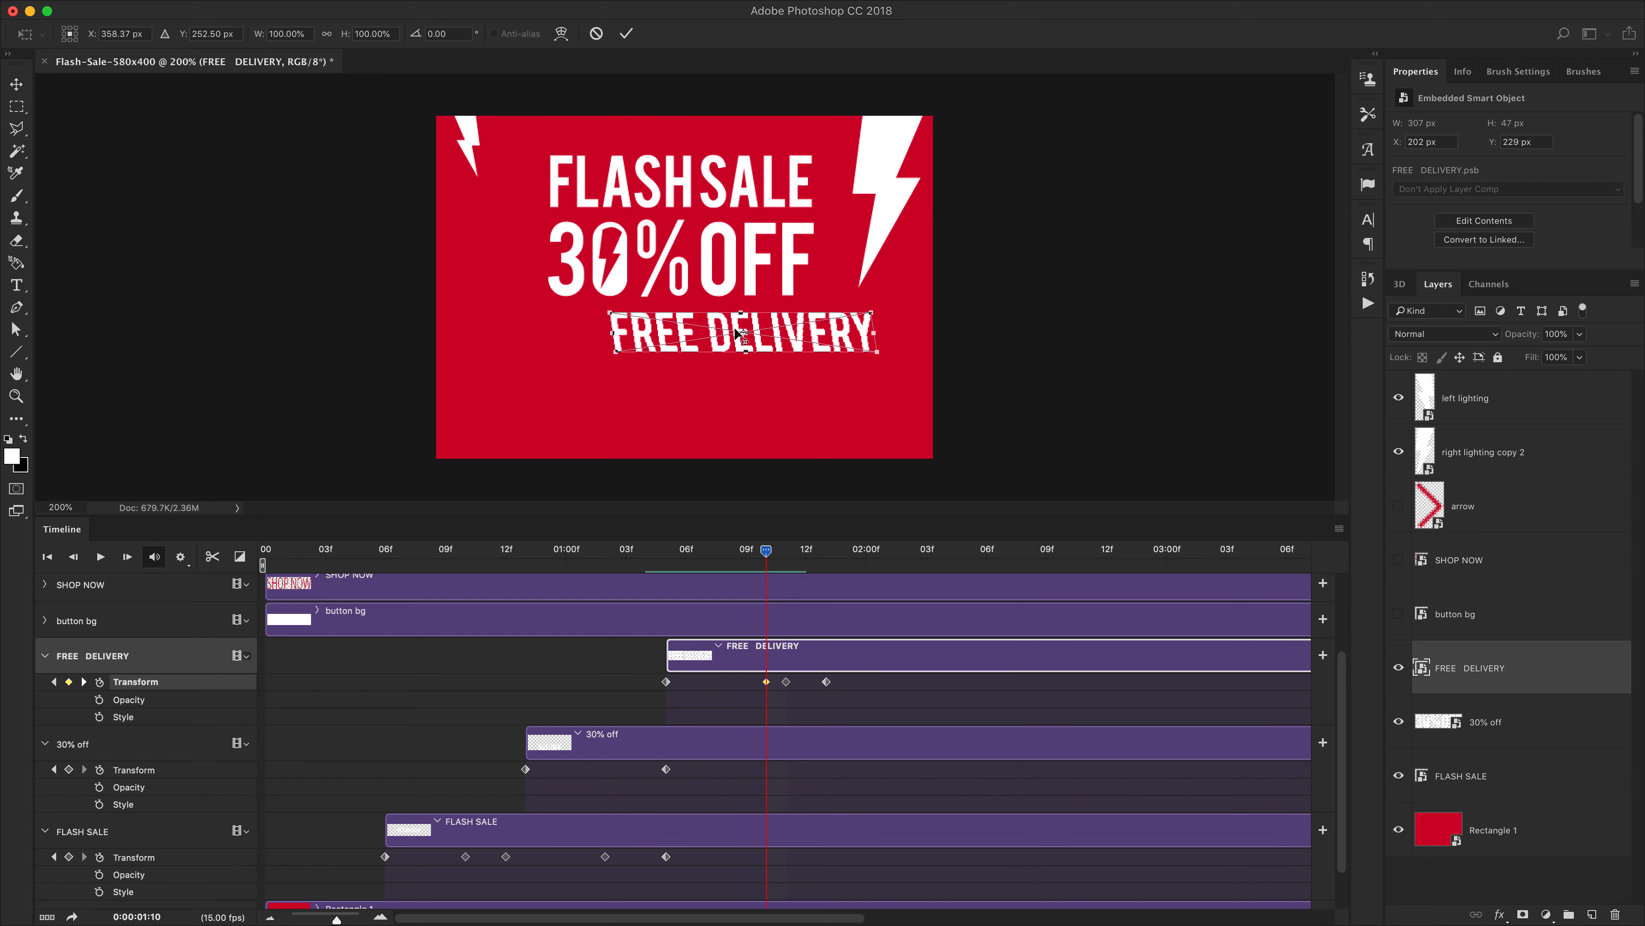
{"action": "key", "text": "Return"}
{"action": "key", "text": "super+a"}
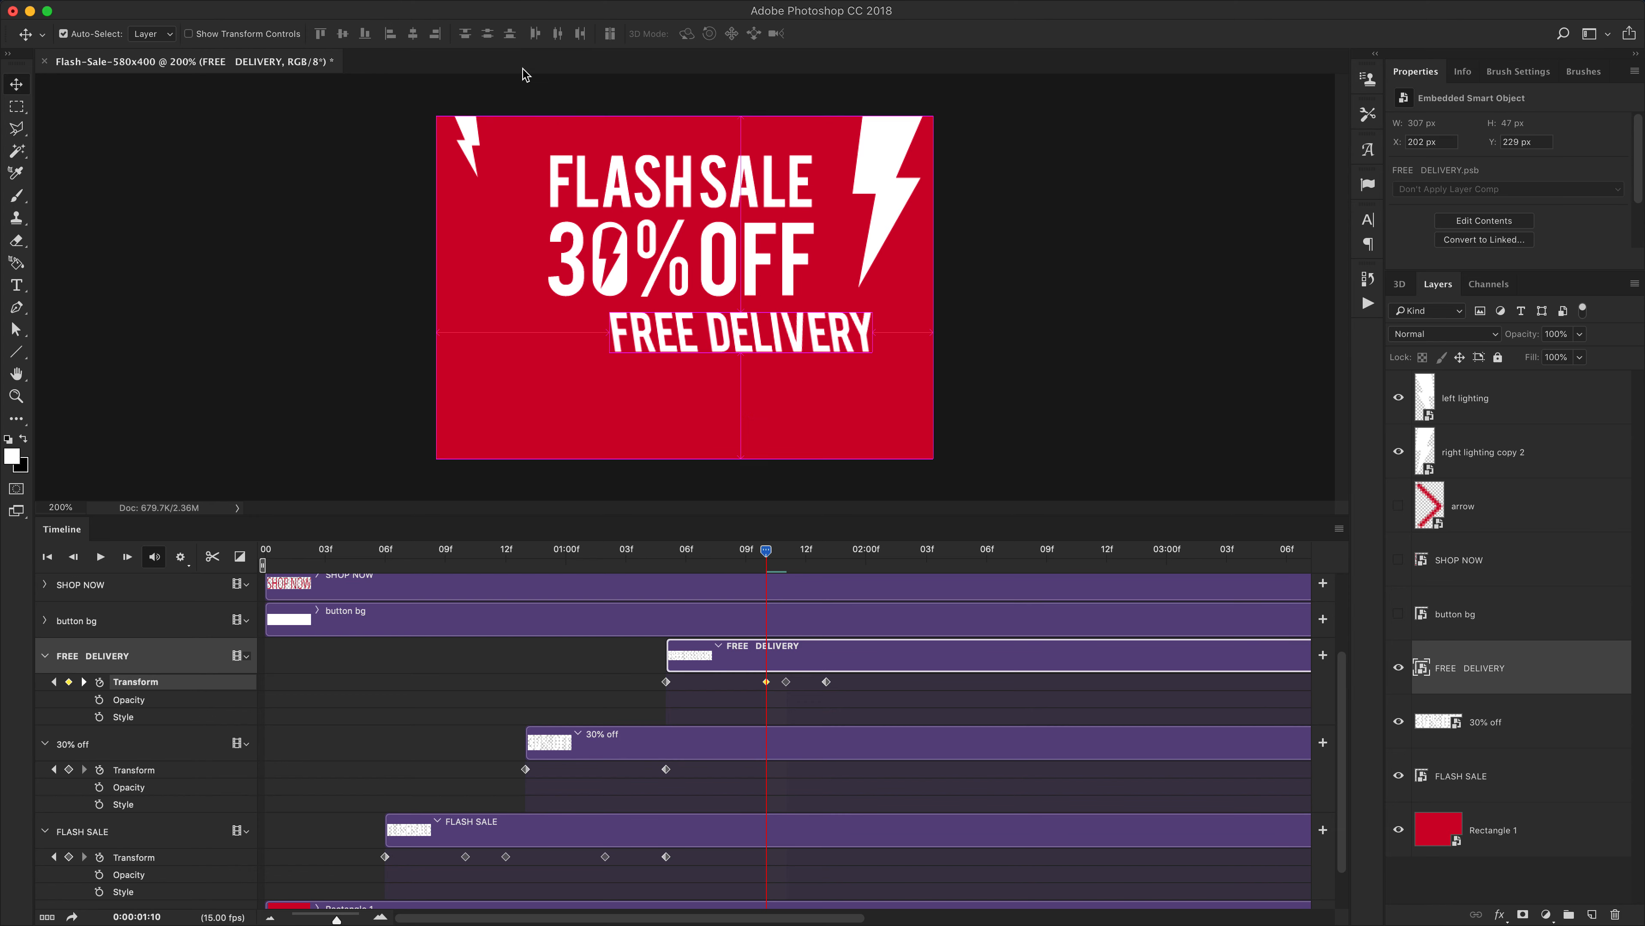
{"action": "left_click", "coordinate": [410, 36]}
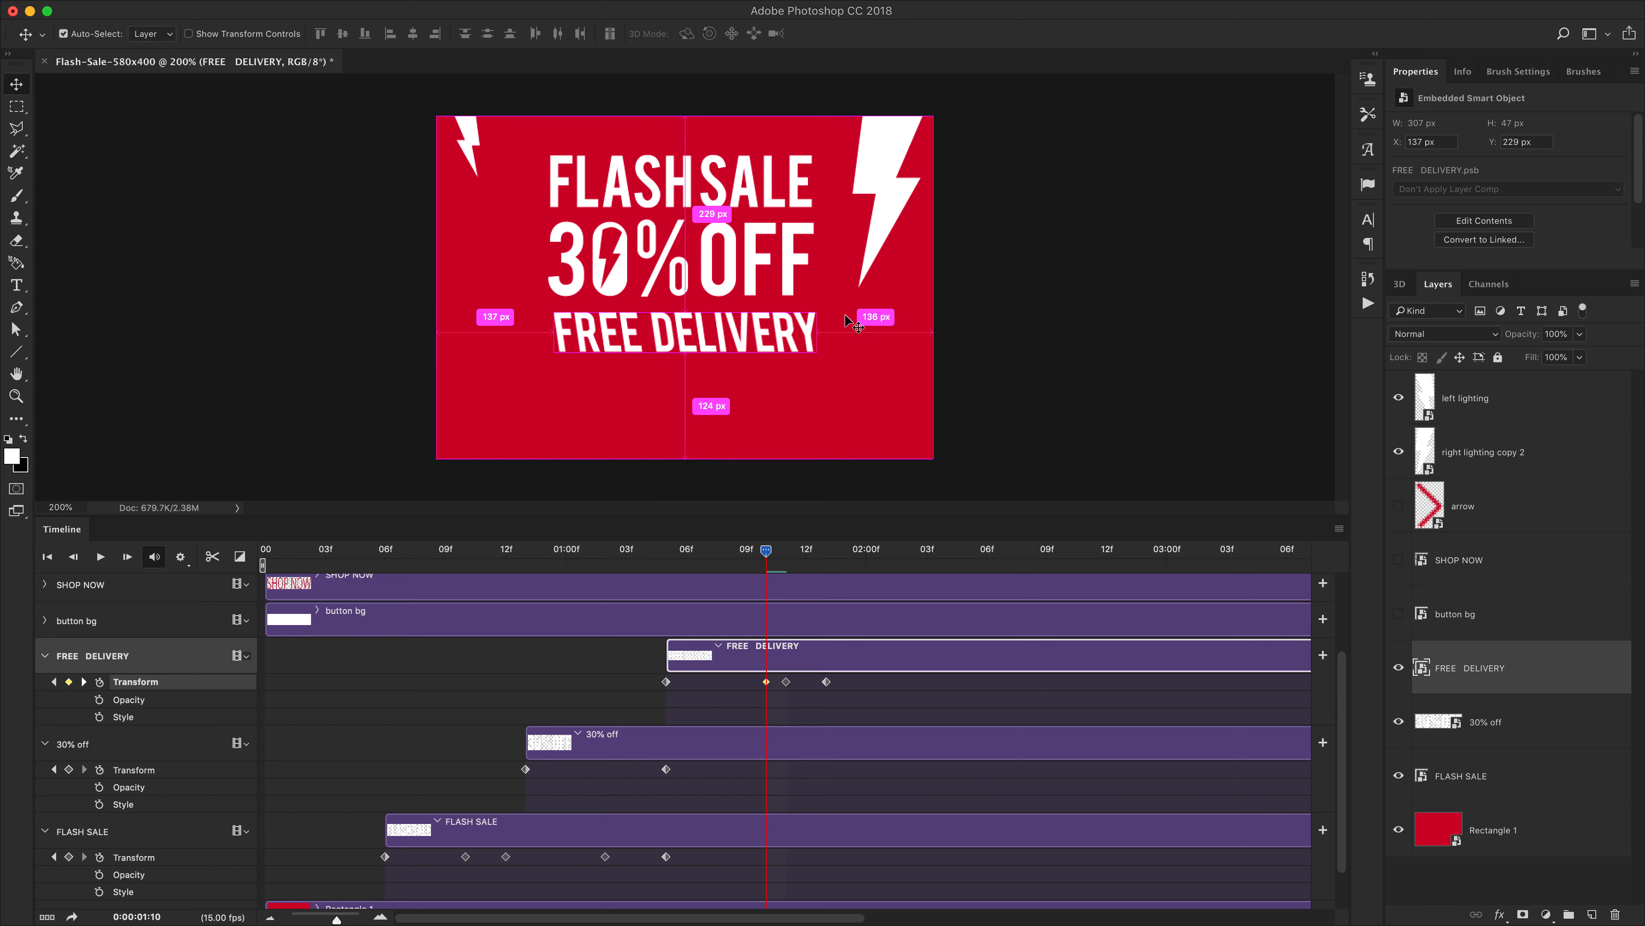
{"action": "key", "text": "super+d"}
Skew the FREE DELIVERY text into italics with Free Transform
{"action": "key", "text": "super+t"}
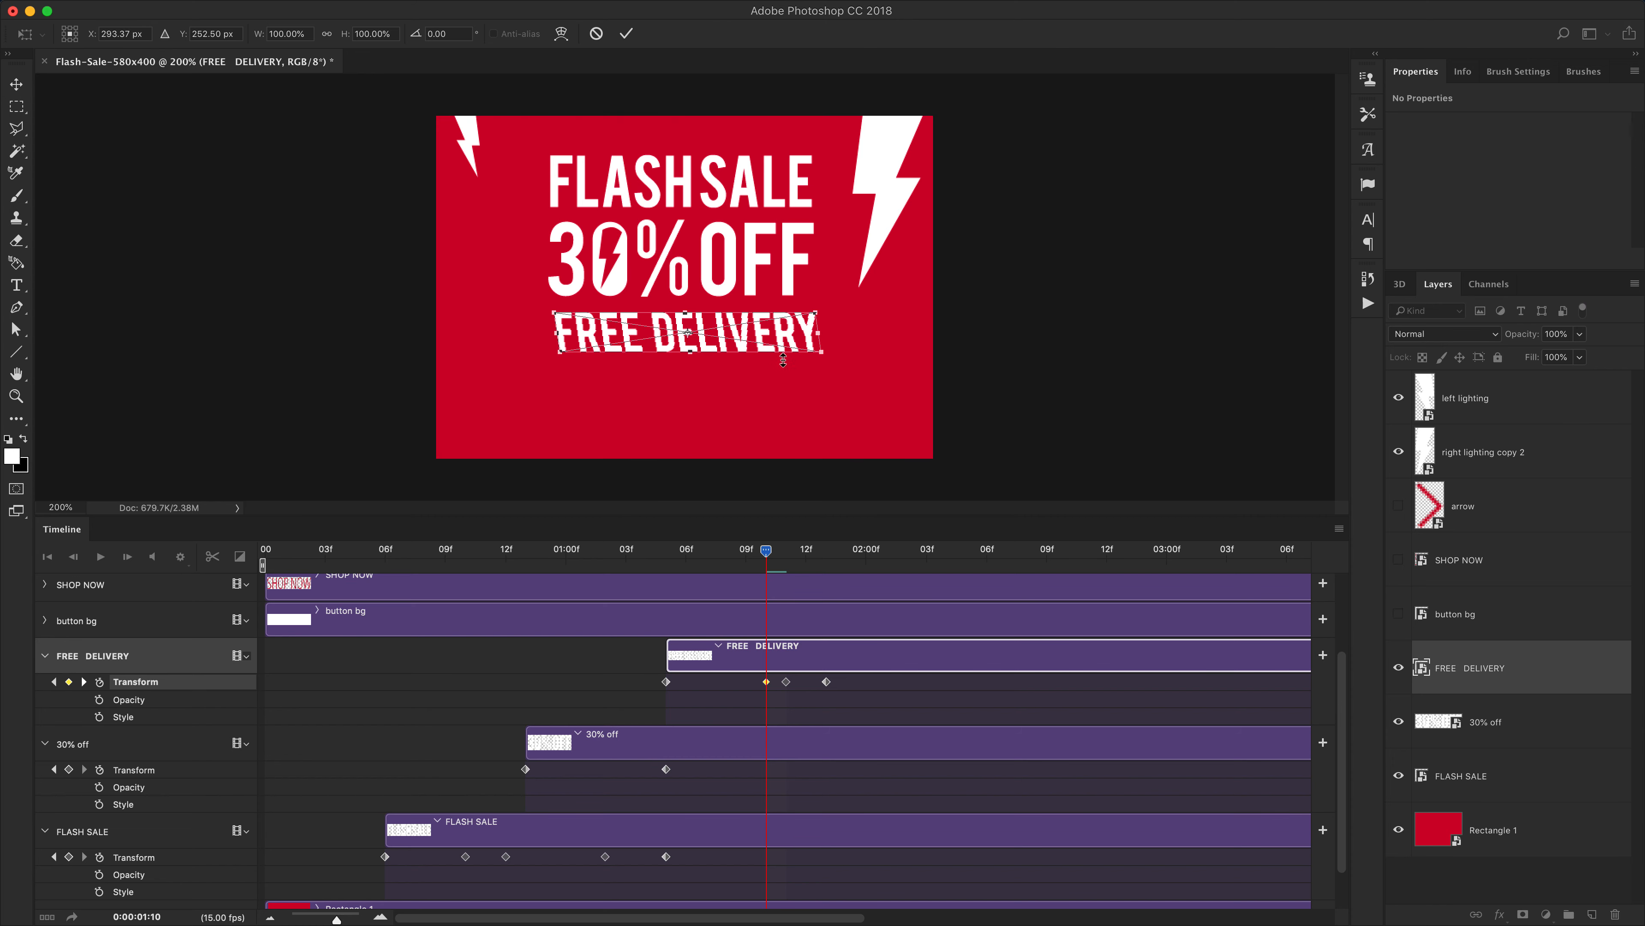
{"action": "right_click", "coordinate": [719, 330]}
{"action": "left_click", "coordinate": [759, 403]}
{"action": "left_click_drag", "start_coordinate": [687, 318], "coordinate": [704, 318]}
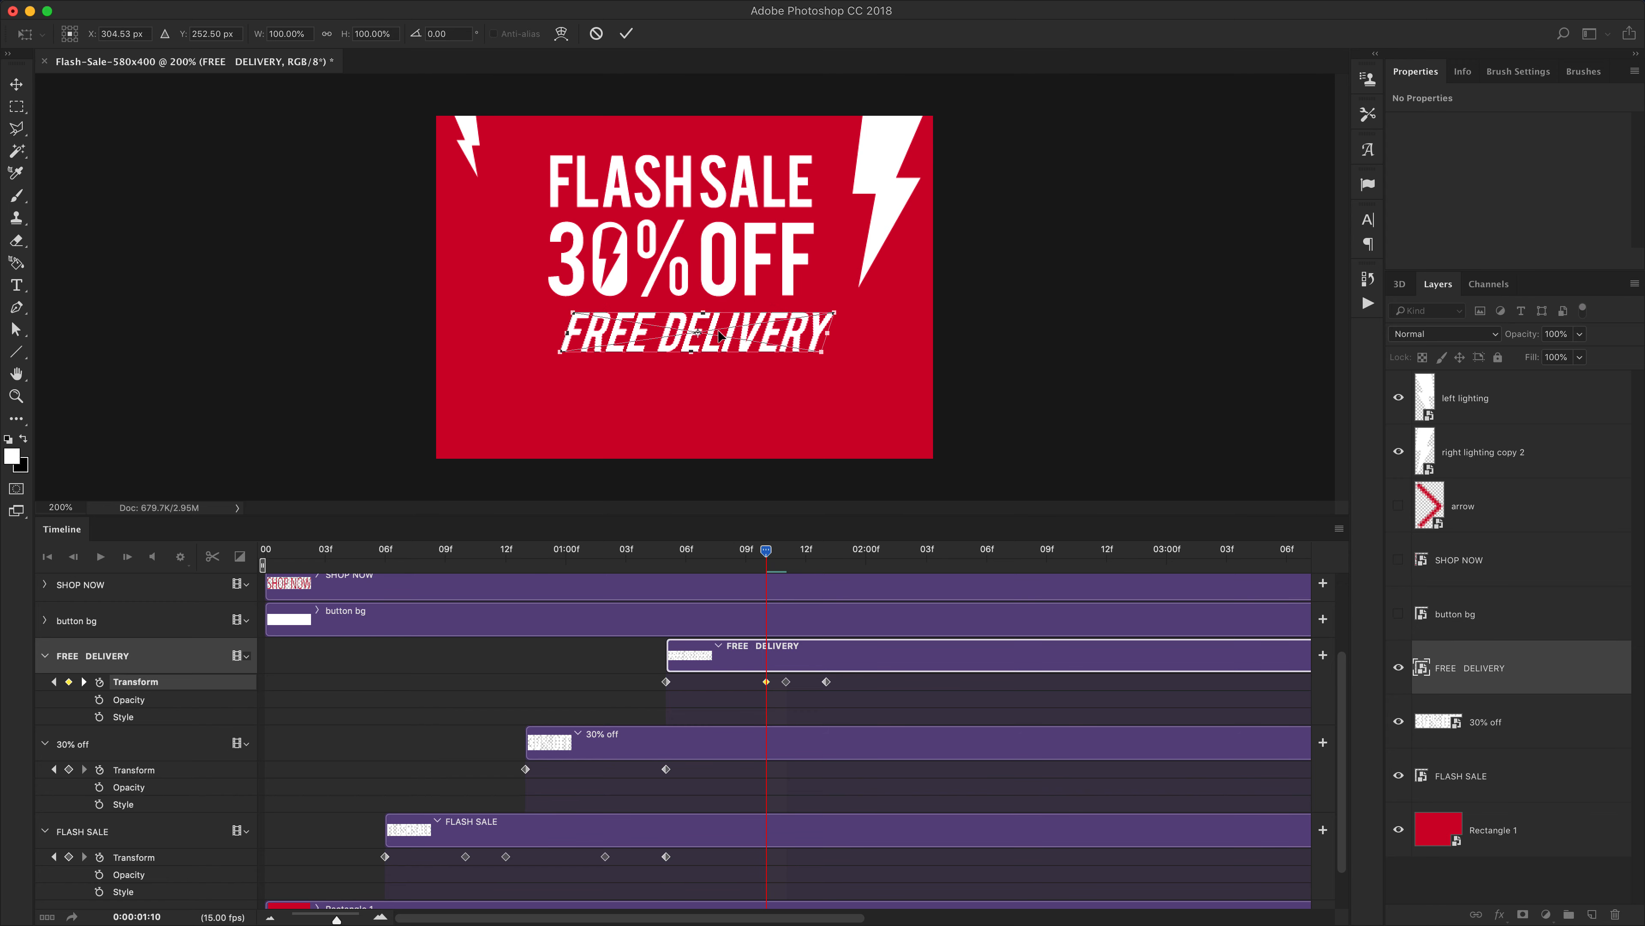
{"action": "key", "text": "Return"}
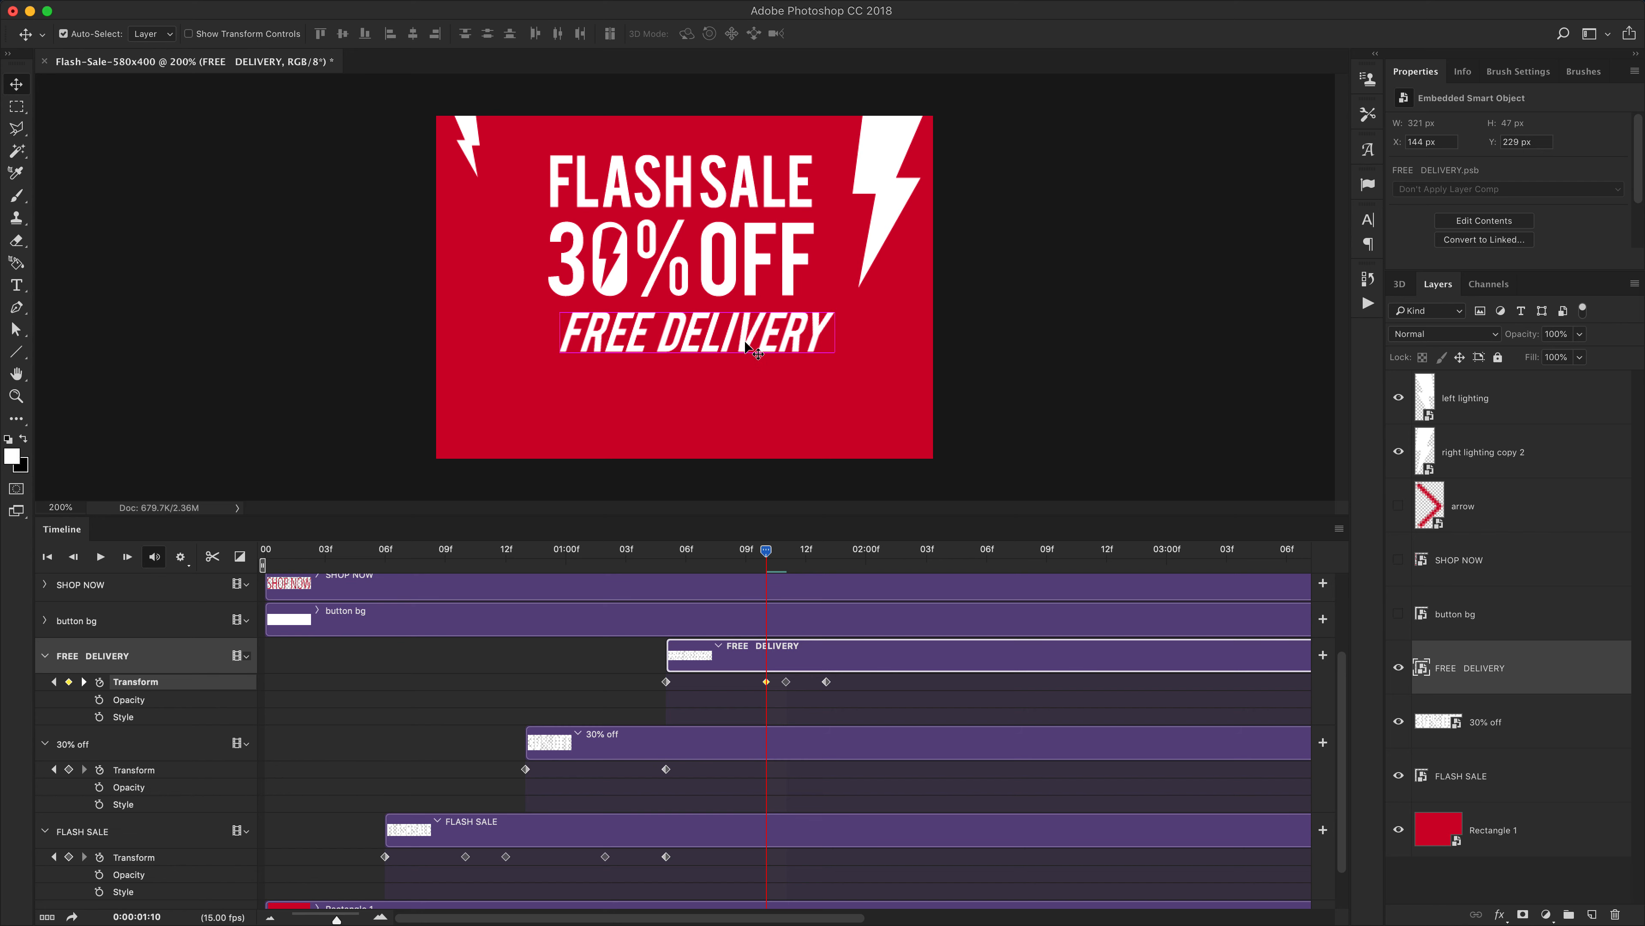
Undo the last four changes
{"action": "key", "text": "super+z"}
{"action": "key", "text": "super+z"}
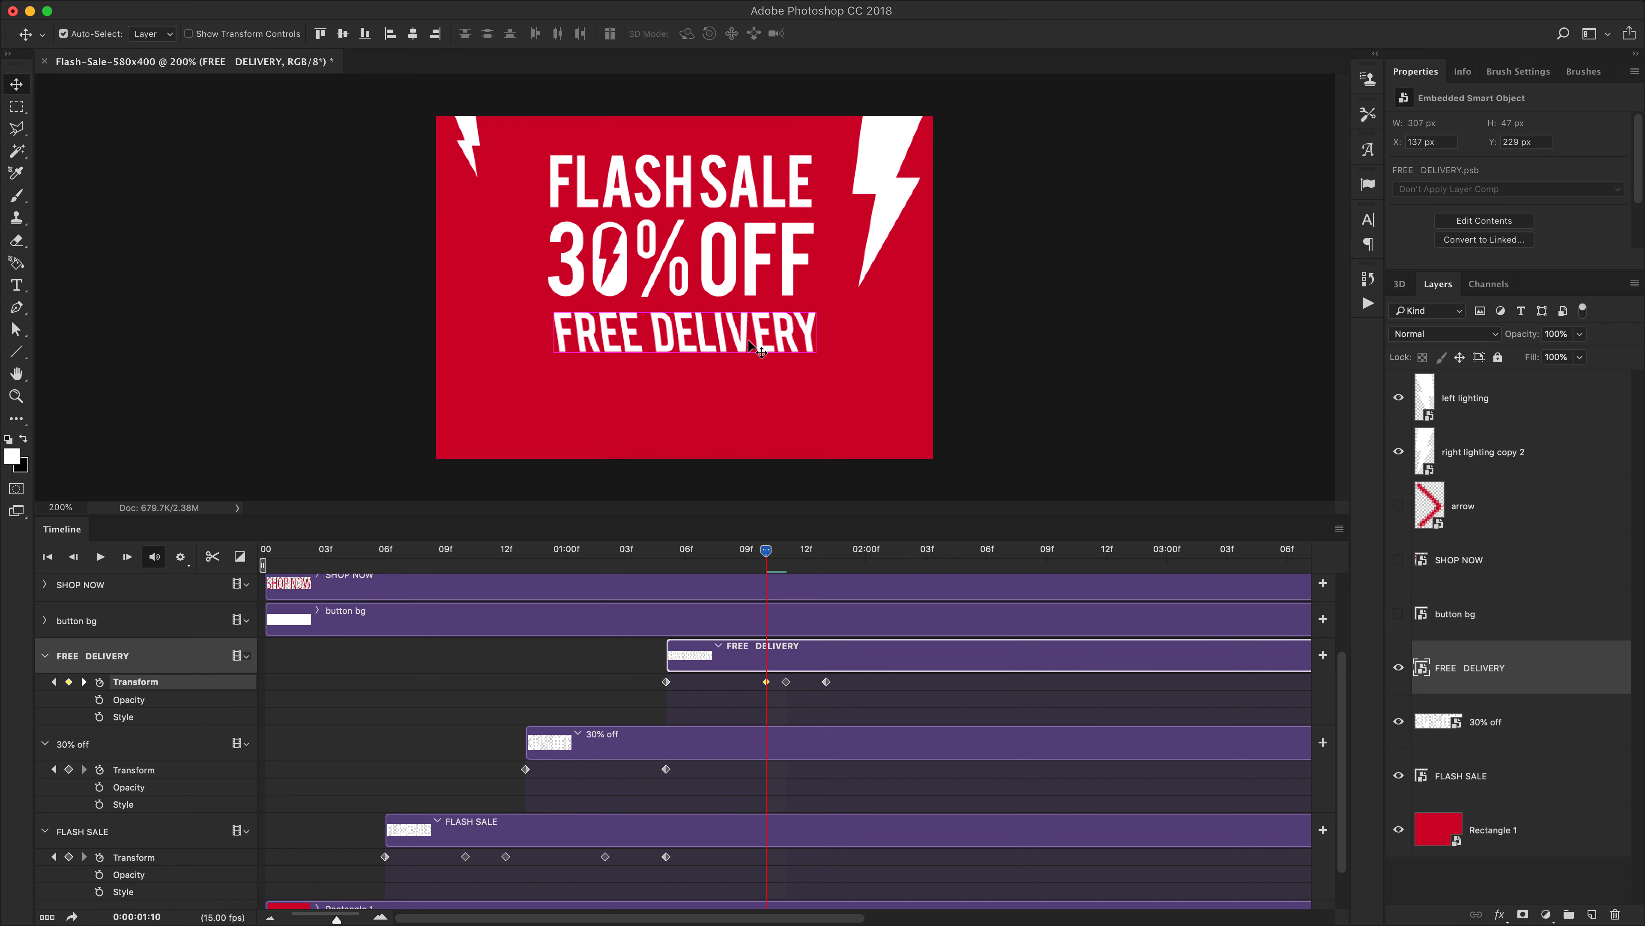
{"action": "key", "text": "super+z"}
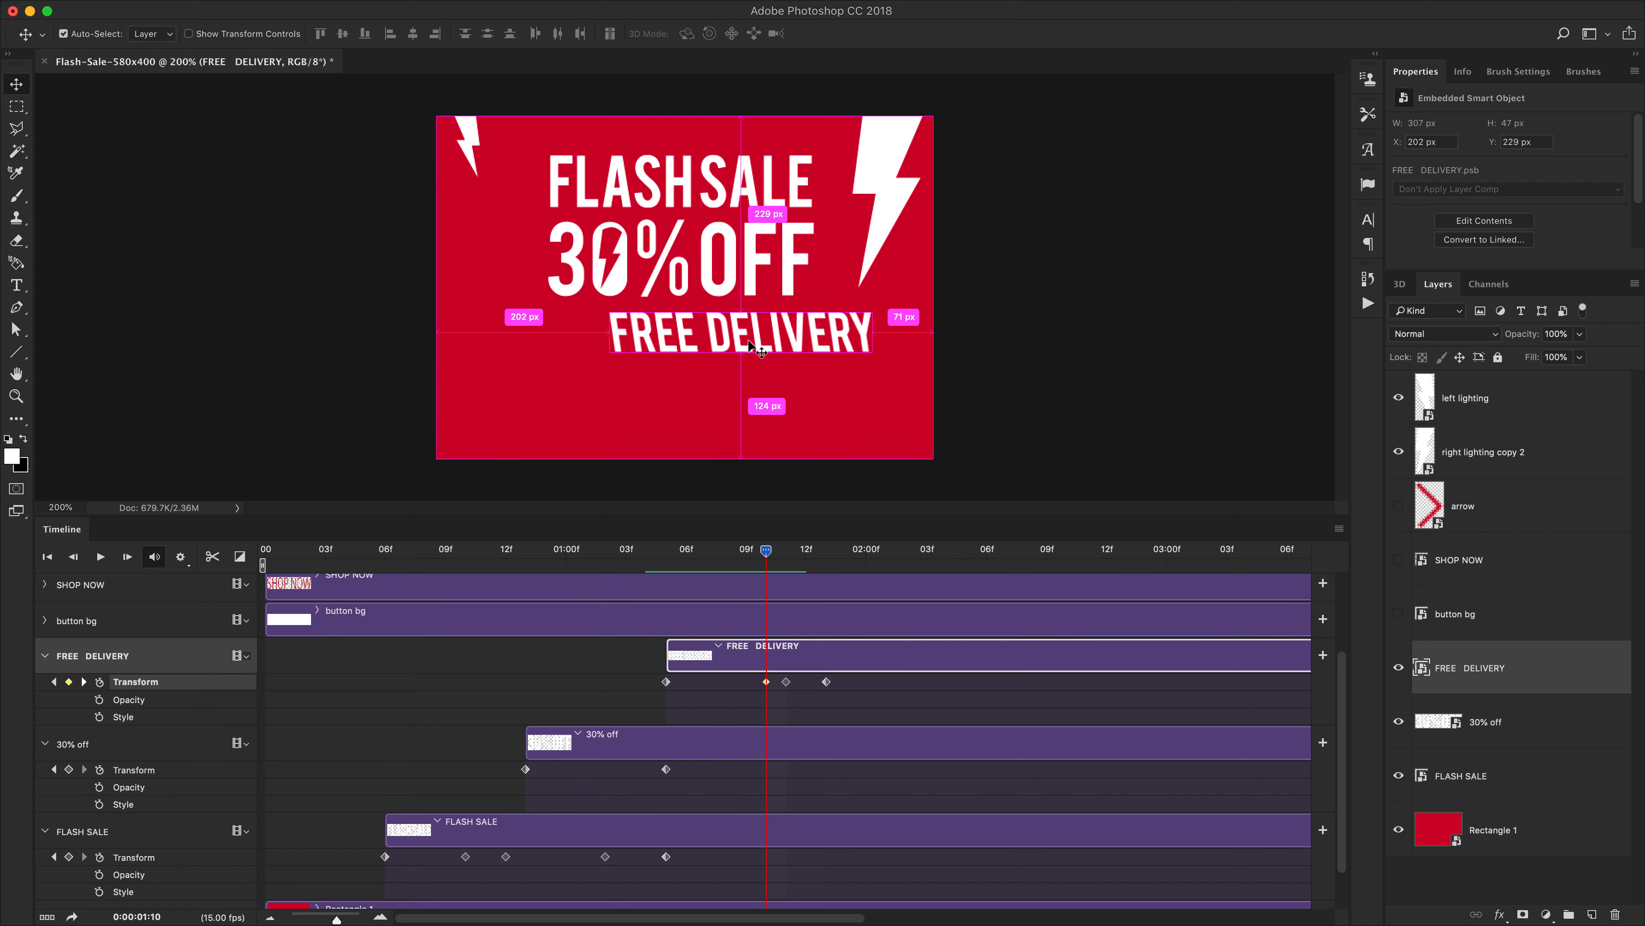
{"action": "key", "text": "super+z"}
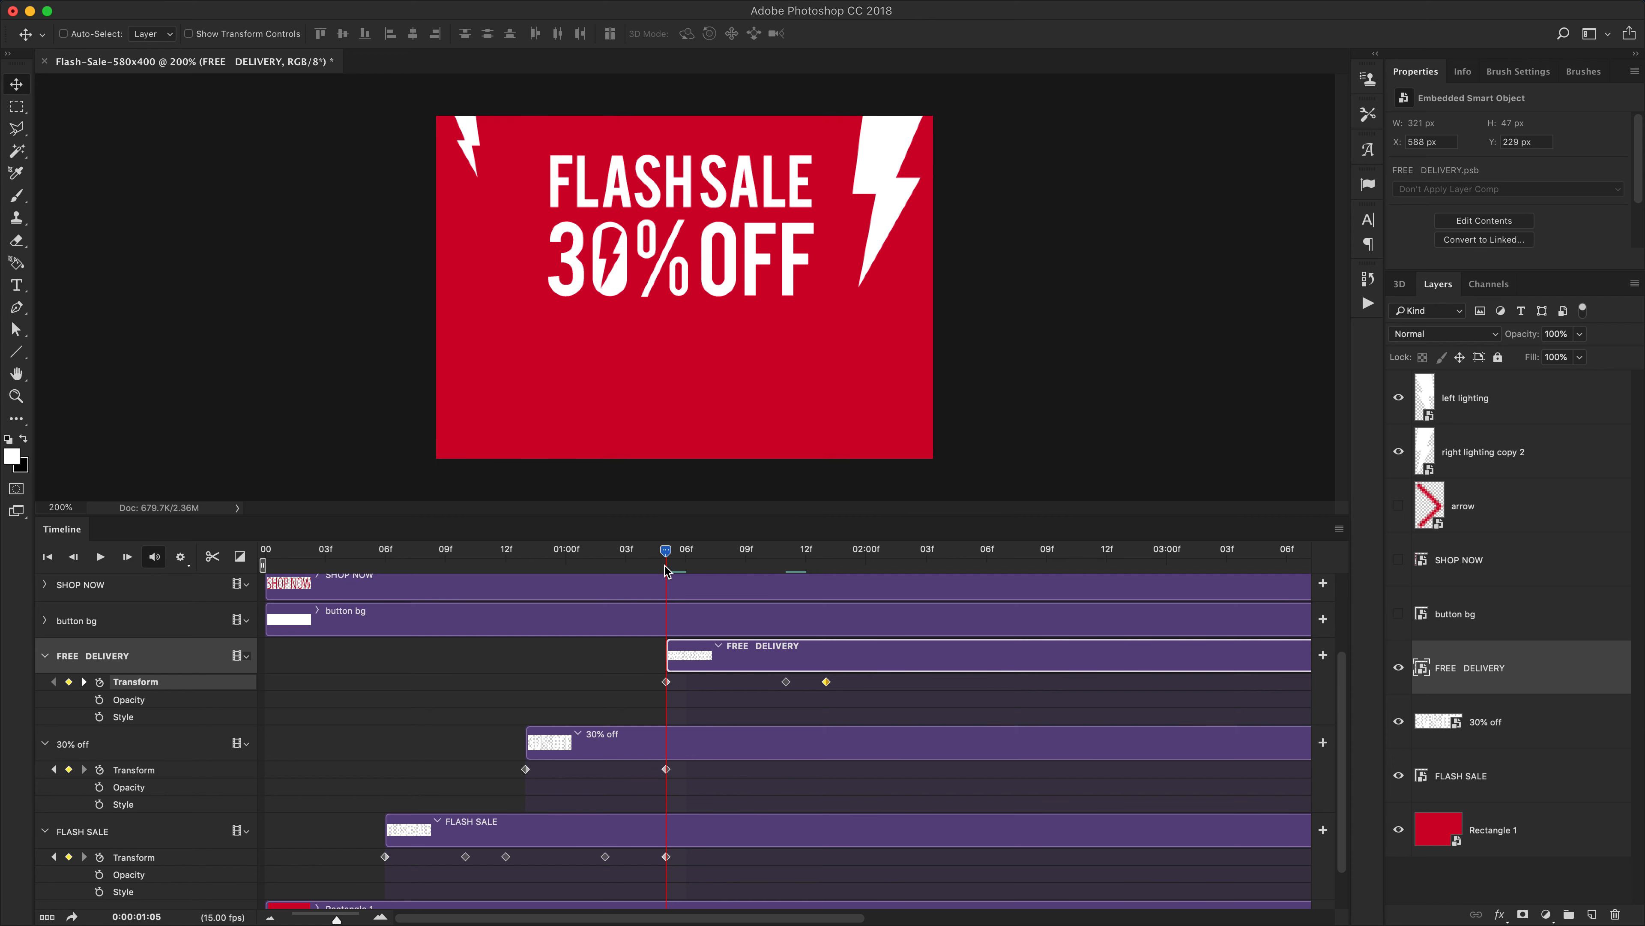
Copy the 1:05 FREE DELIVERY keyframe to 1:10 and center the text horizontally on the canvas there
{"action": "mouse_move", "coordinate": [666, 552]}
{"action": "left_mouse_down"}
{"action": "mouse_move", "coordinate": [687, 551]}
{"action": "mouse_move", "coordinate": [648, 558]}
{"action": "left_mouse_up"}
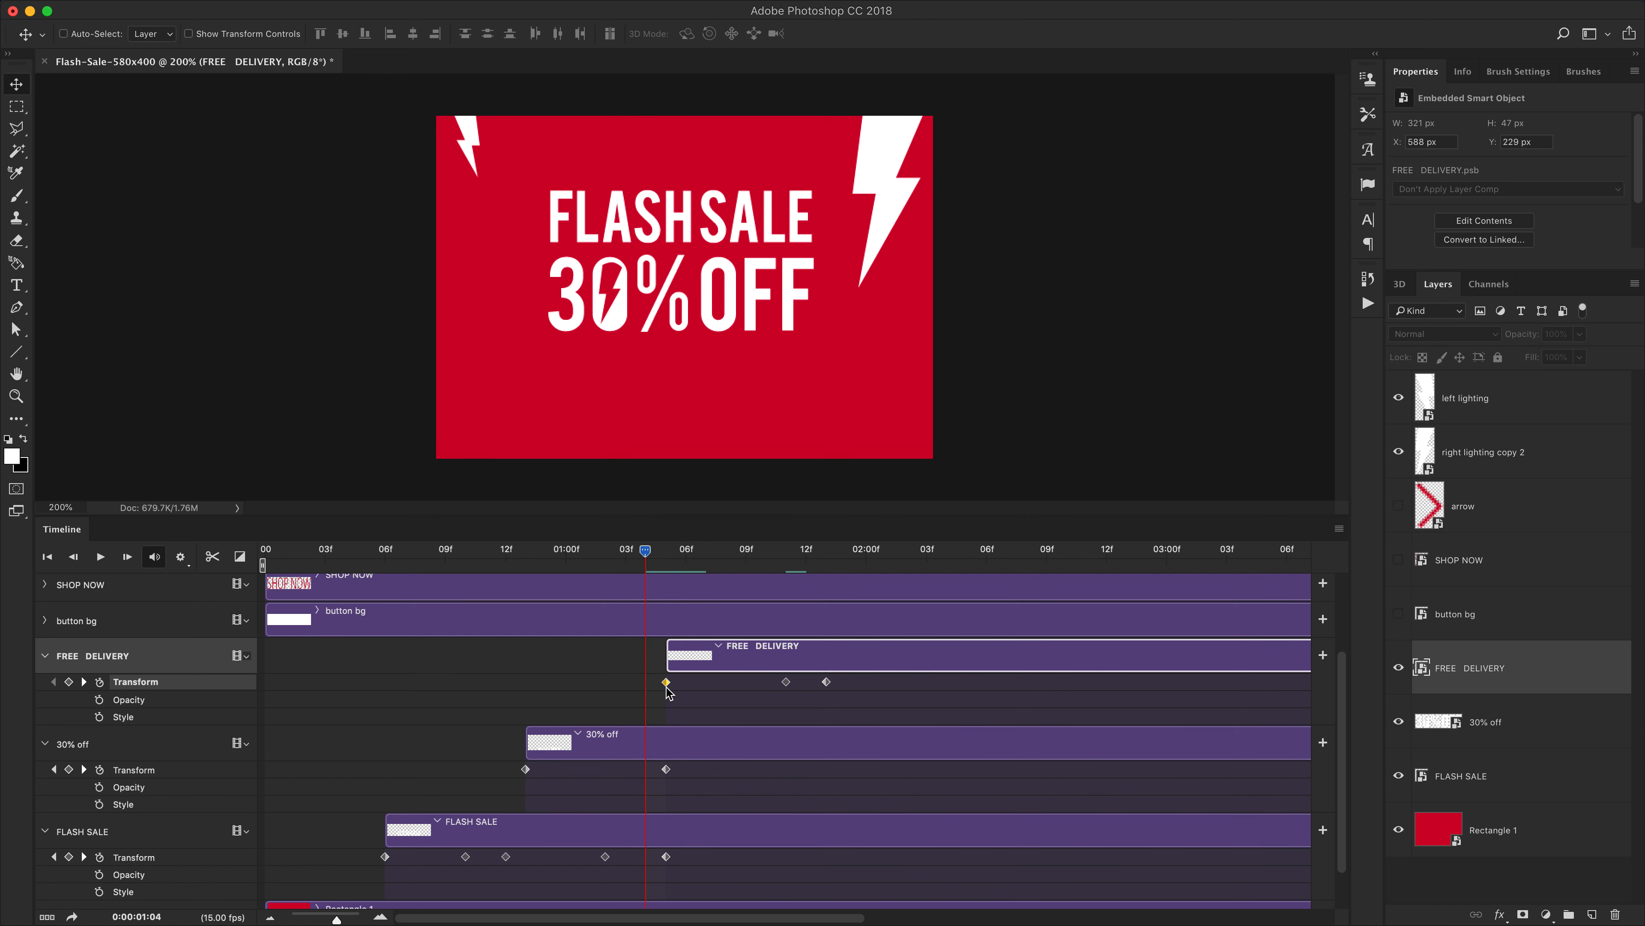
{"action": "left_click_drag", "start_coordinate": [667, 686], "coordinate": [705, 682]}
{"action": "left_click_drag", "start_coordinate": [645, 551], "coordinate": [666, 552]}
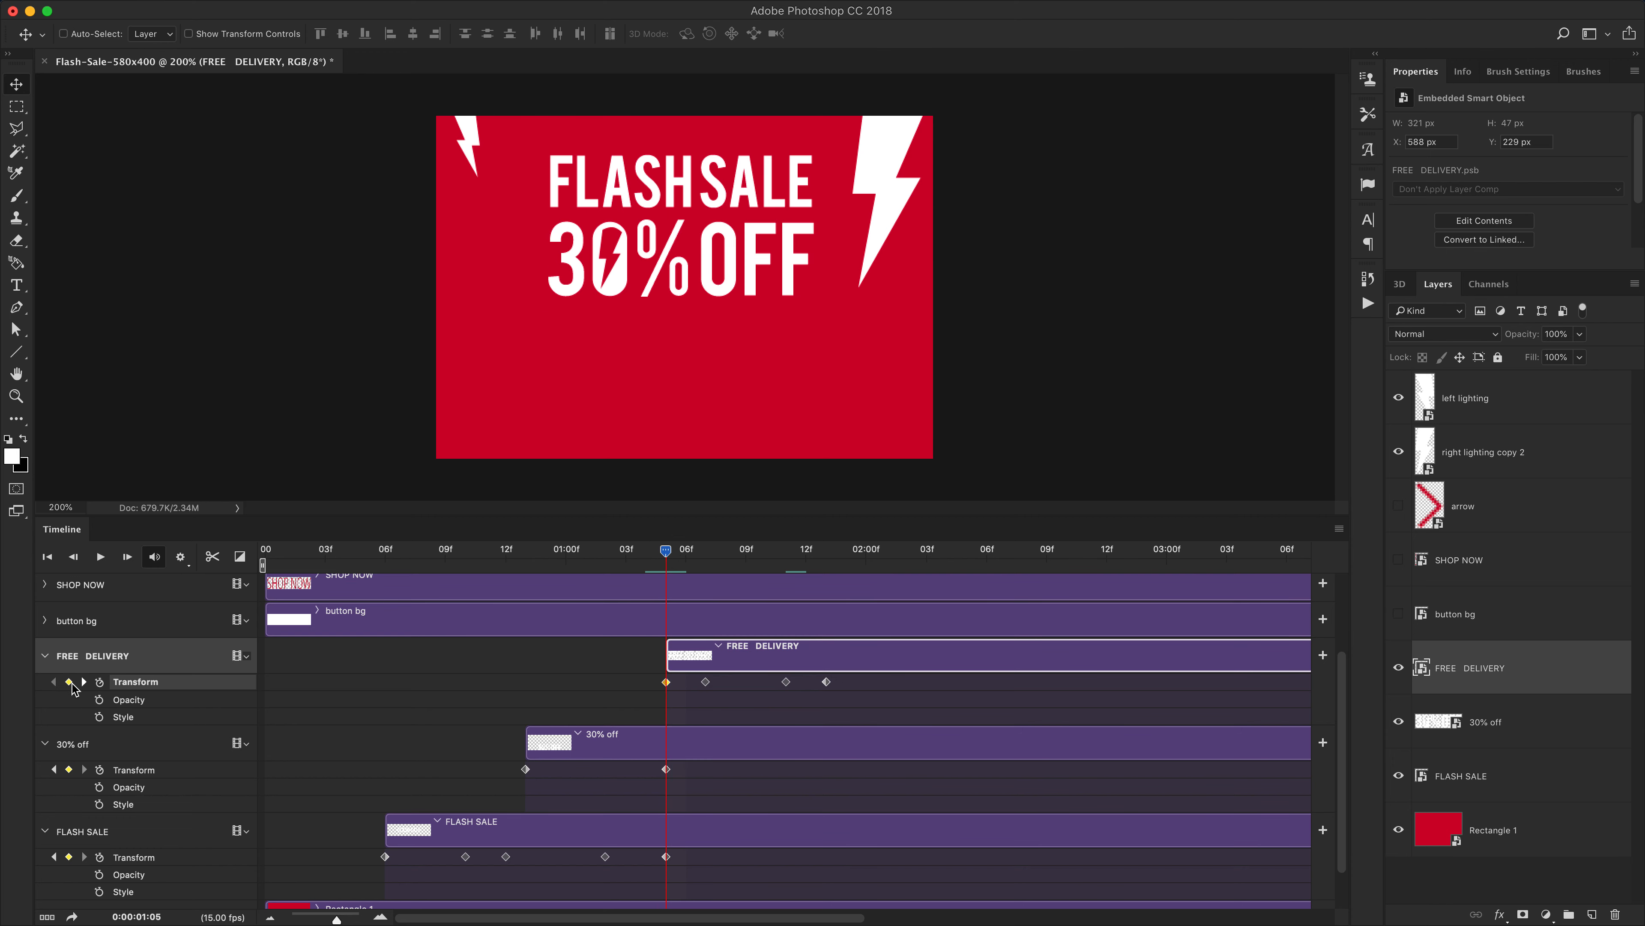
{"action": "left_click_drag", "start_coordinate": [666, 553], "coordinate": [705, 551]}
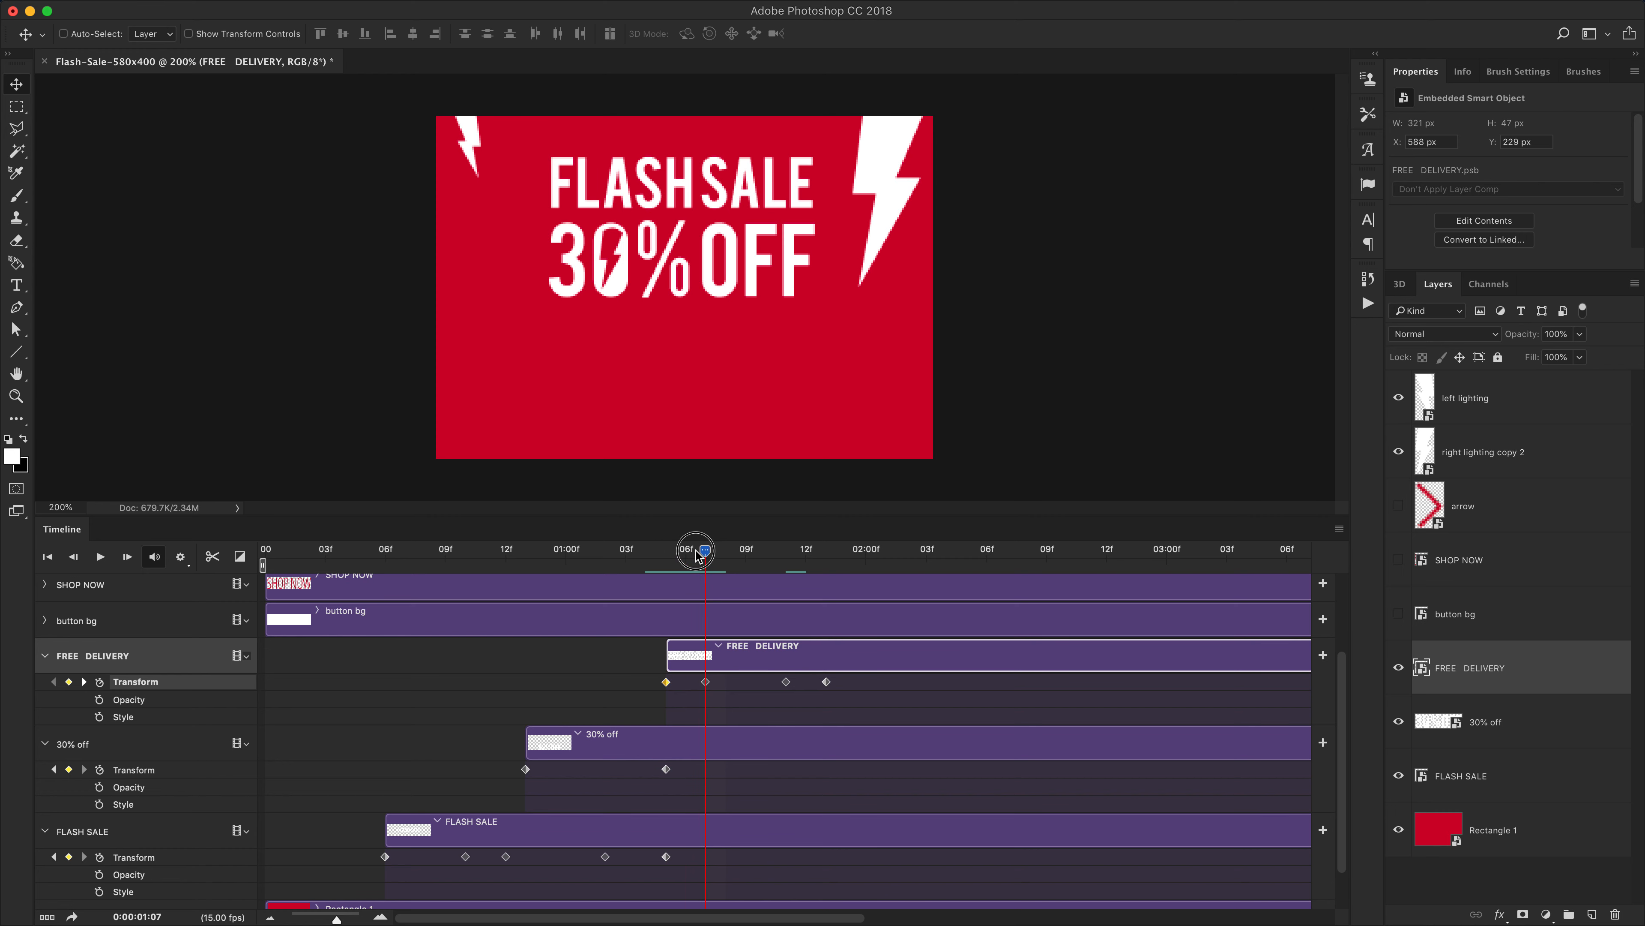
{"action": "left_click_drag", "start_coordinate": [706, 681], "coordinate": [766, 682]}
{"action": "left_click_drag", "start_coordinate": [705, 552], "coordinate": [766, 551]}
{"action": "key", "text": "super+a"}
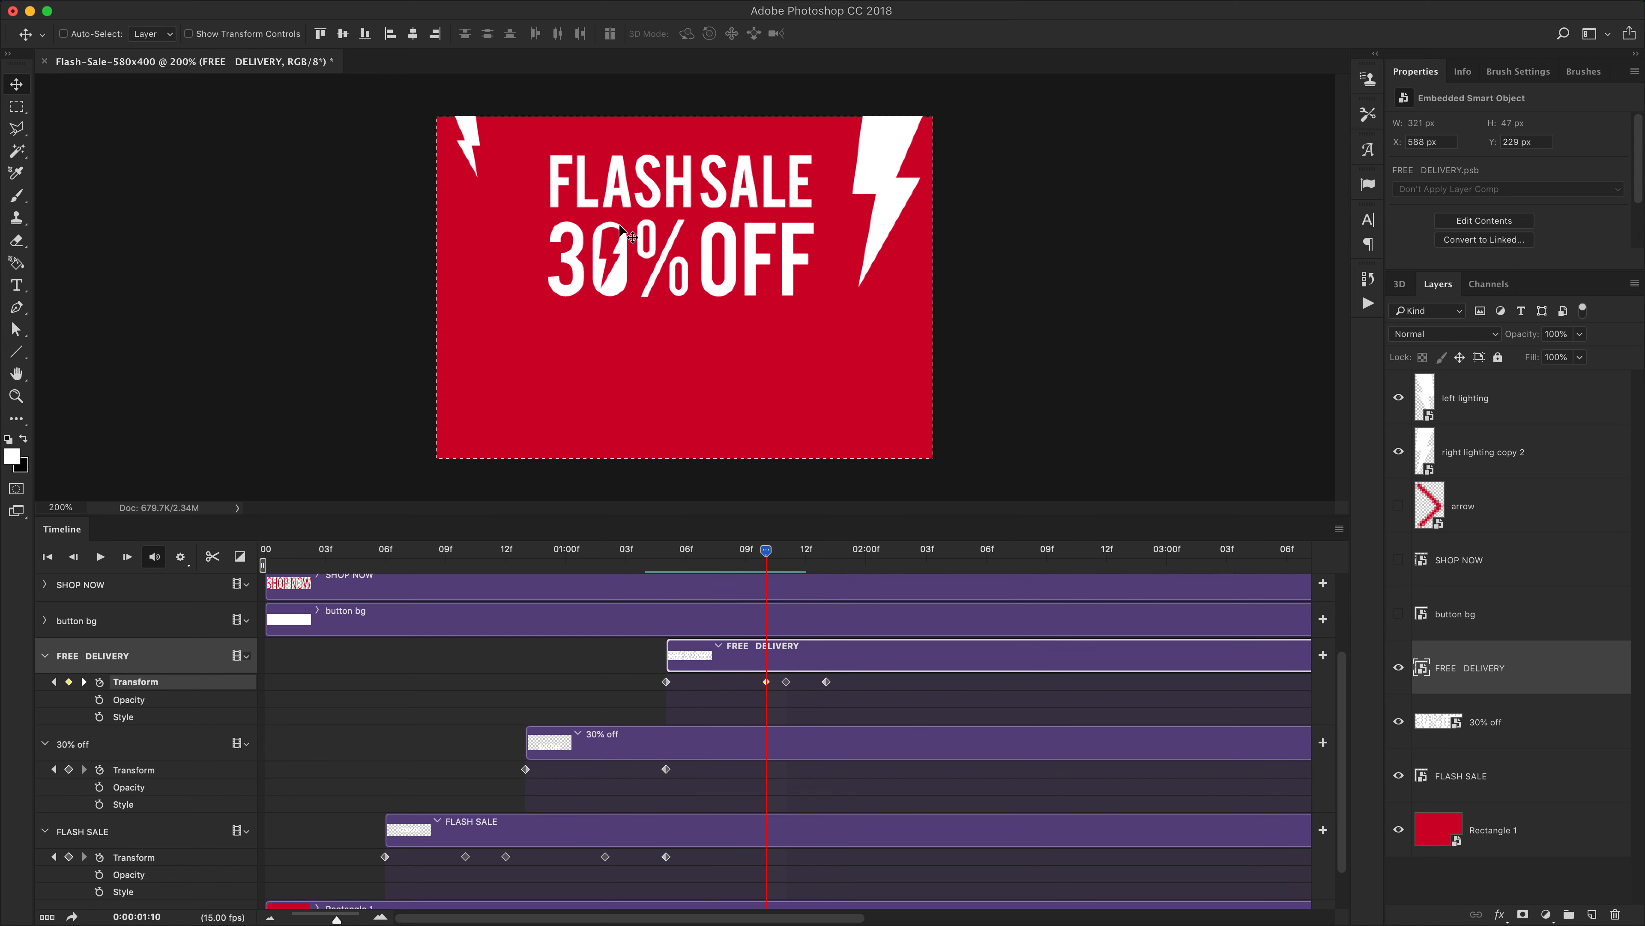
{"action": "left_click", "coordinate": [413, 34]}
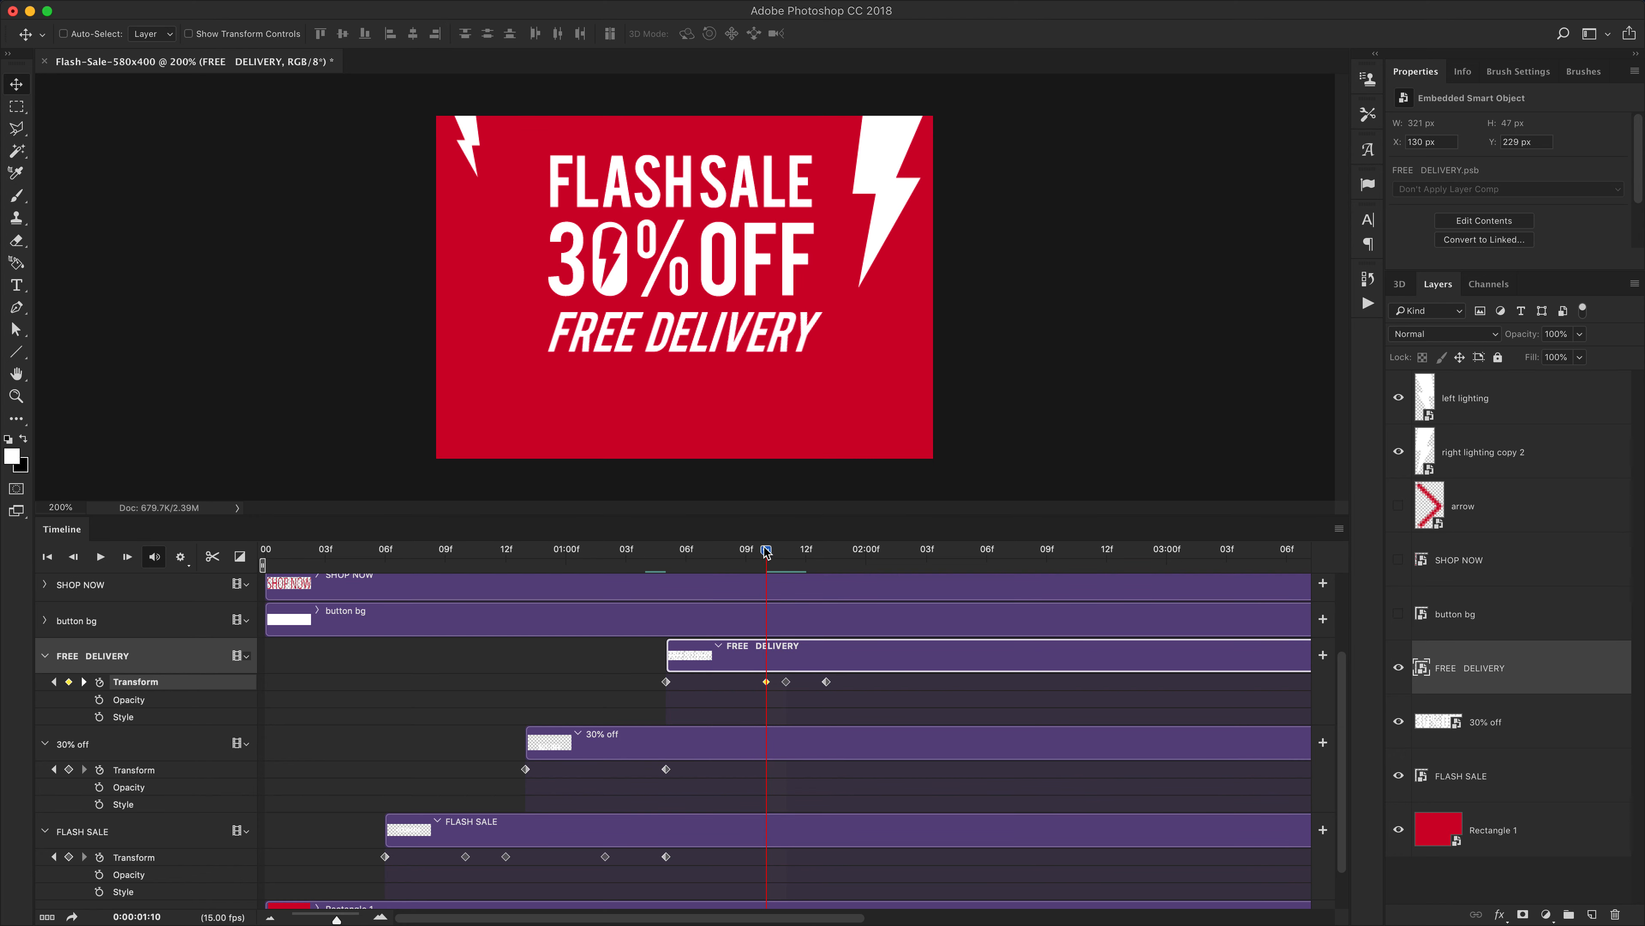
Play the animation to preview the FREE DELIVERY entrance
{"action": "mouse_move", "coordinate": [766, 550]}
{"action": "left_mouse_down"}
{"action": "mouse_move", "coordinate": [624, 551]}
{"action": "mouse_move", "coordinate": [821, 567]}
{"action": "mouse_move", "coordinate": [789, 570]}
{"action": "left_mouse_up"}
{"action": "key", "text": "space"}
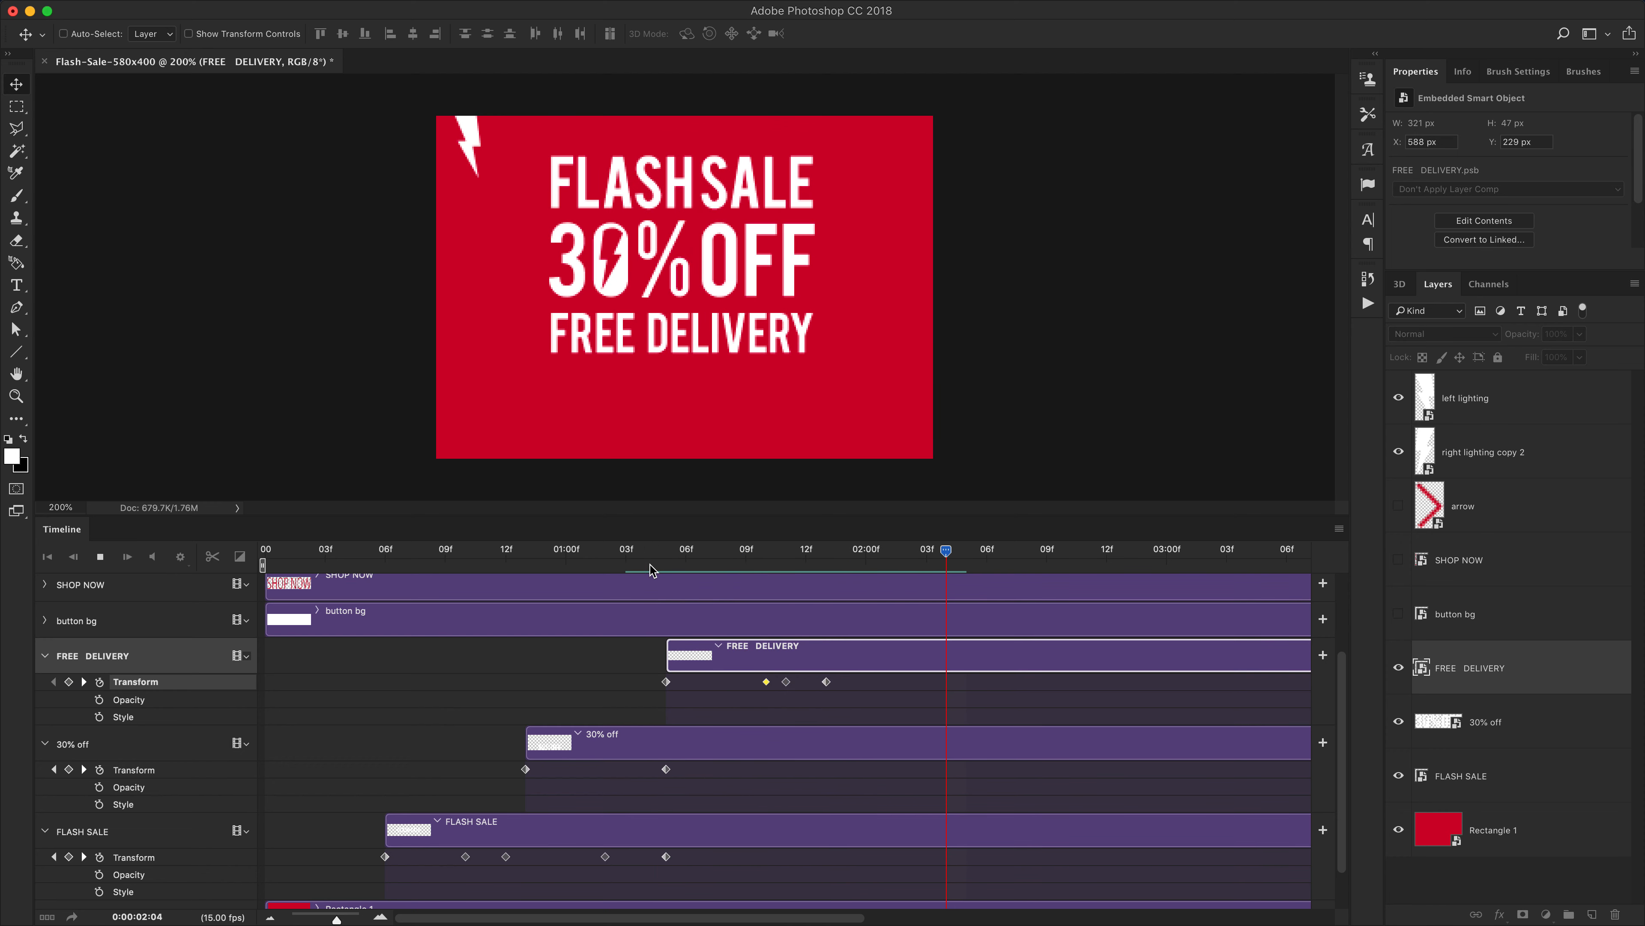
{"action": "left_click", "coordinate": [515, 560]}
{"action": "left_click_drag", "start_coordinate": [515, 560], "coordinate": [749, 555]}
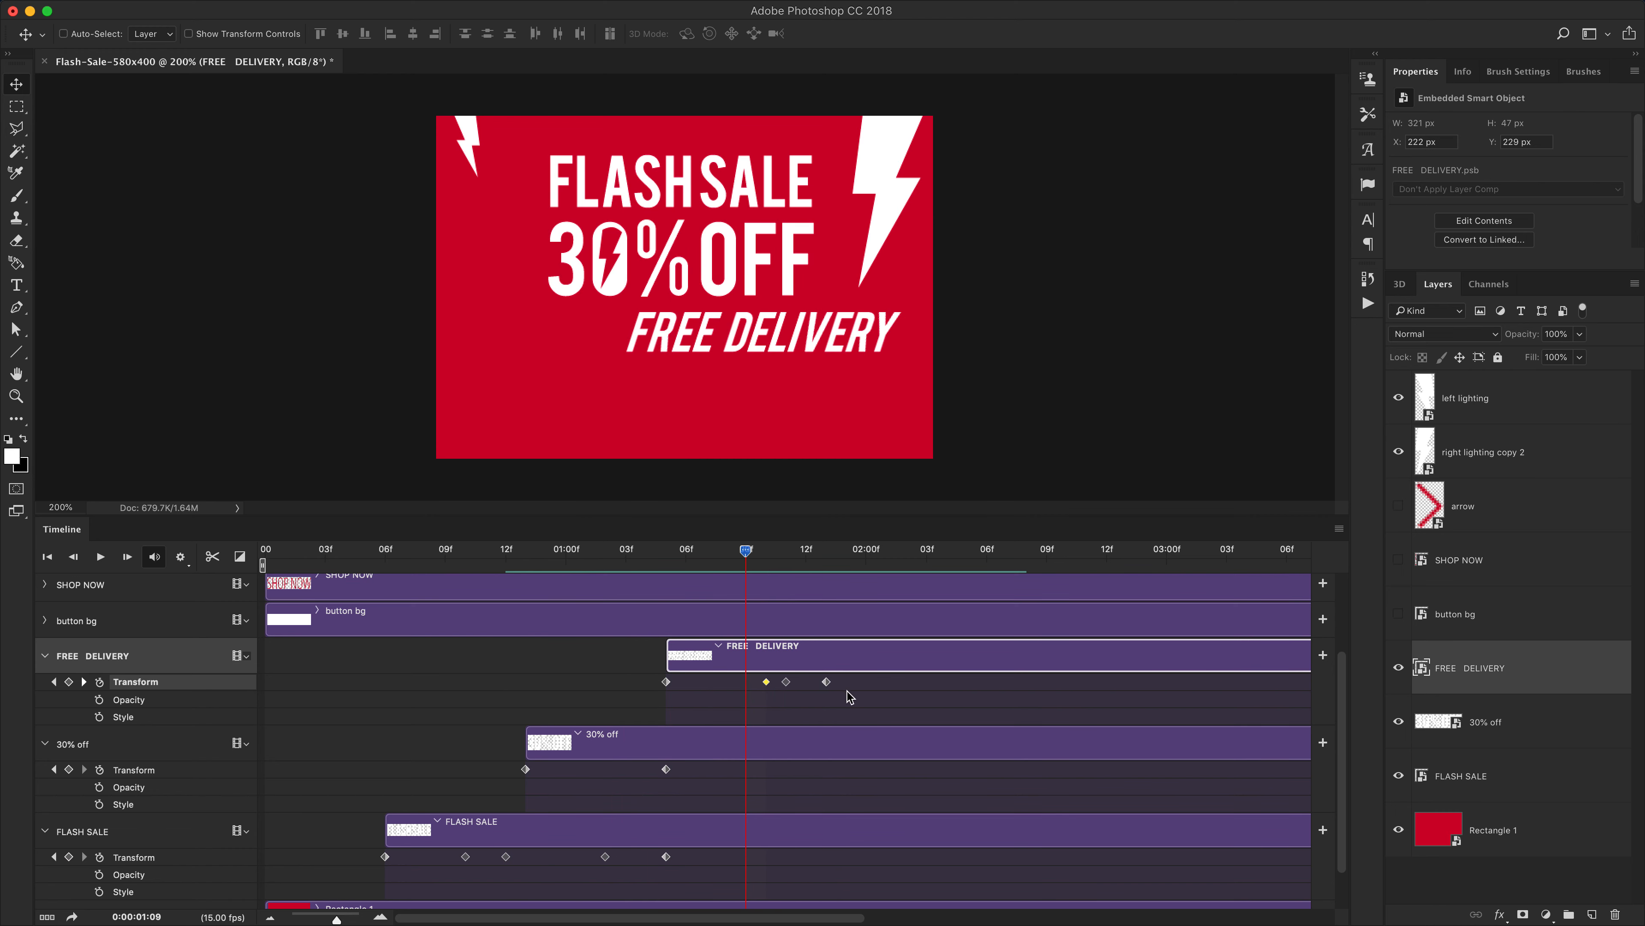
Move the last three FREE DELIVERY keyframes earlier to 1:08, 1:09 and 1:10
{"action": "left_click_drag", "start_coordinate": [847, 693], "coordinate": [766, 684]}
{"action": "left_click", "coordinate": [791, 694]}
{"action": "key", "text": "space"}
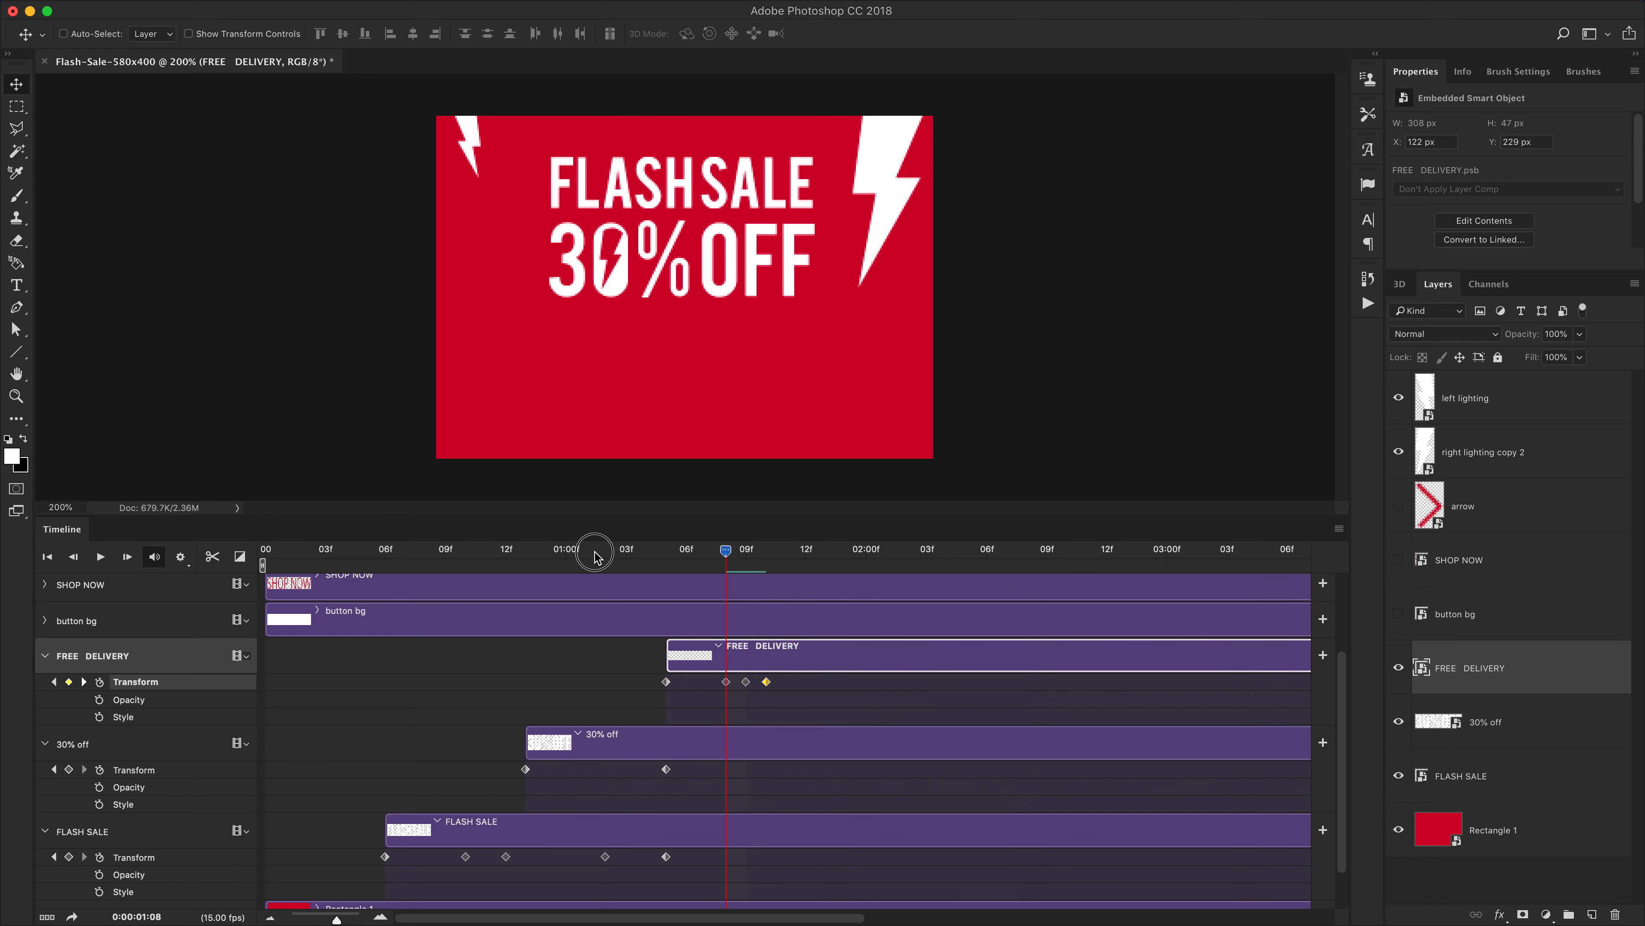
Play the animation from several points to review its timing
{"action": "left_click", "coordinate": [627, 551]}
{"action": "left_click", "coordinate": [473, 556]}
{"action": "key", "text": "space"}
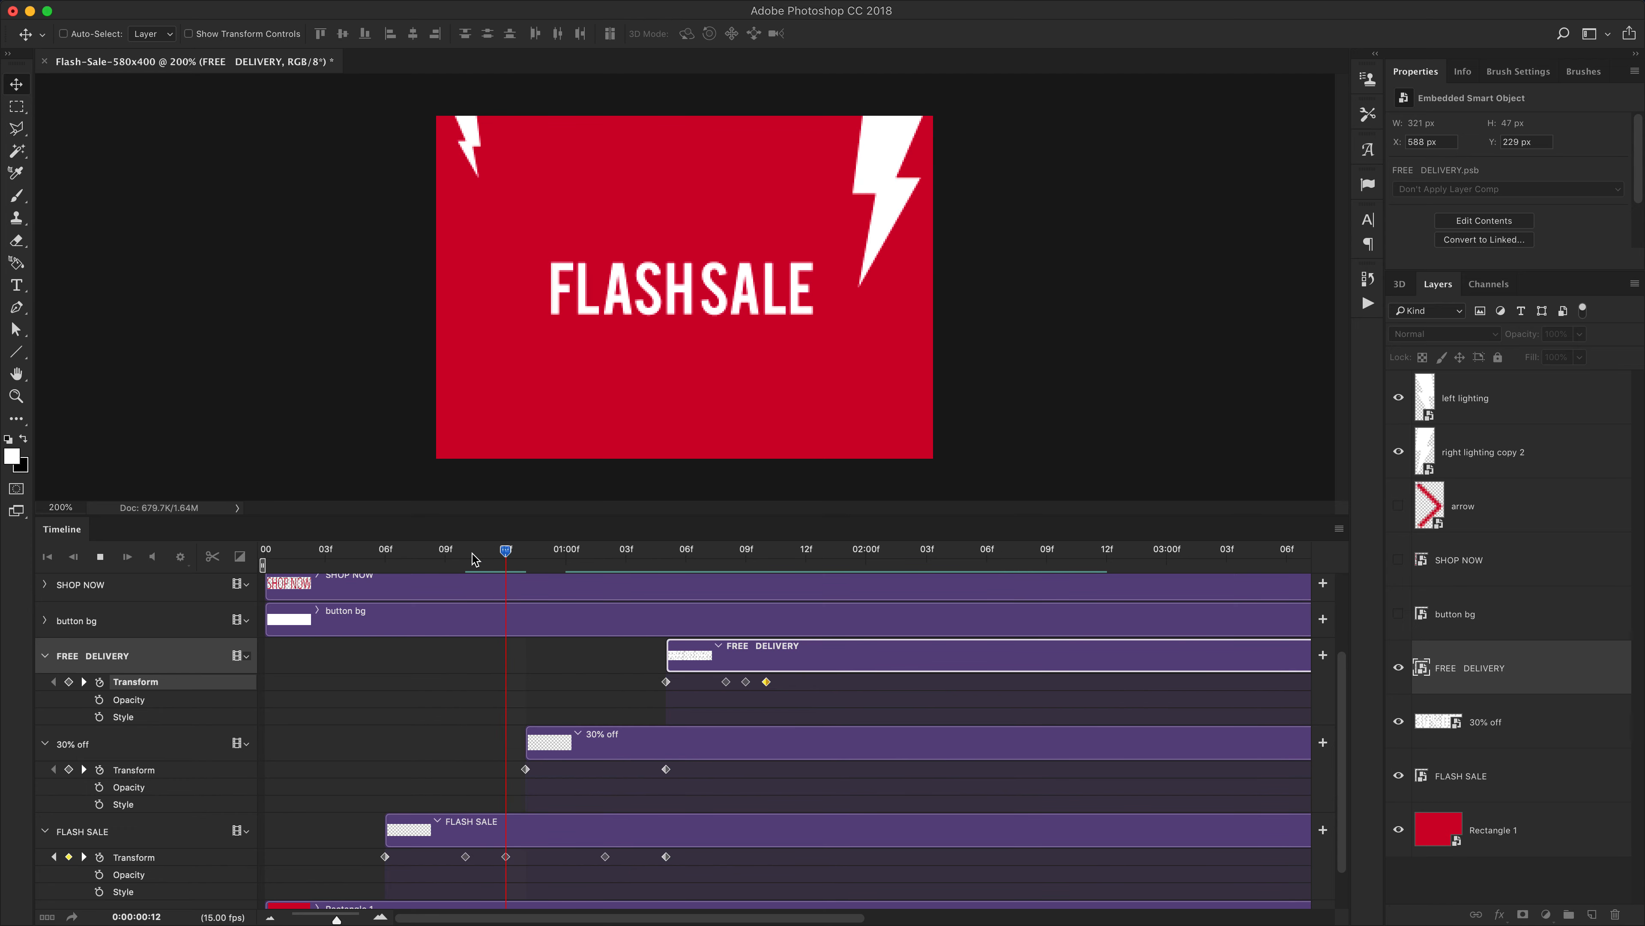
{"action": "left_click_drag", "start_coordinate": [549, 553], "coordinate": [475, 553]}
{"action": "key", "text": "space"}
{"action": "key", "text": "space"}
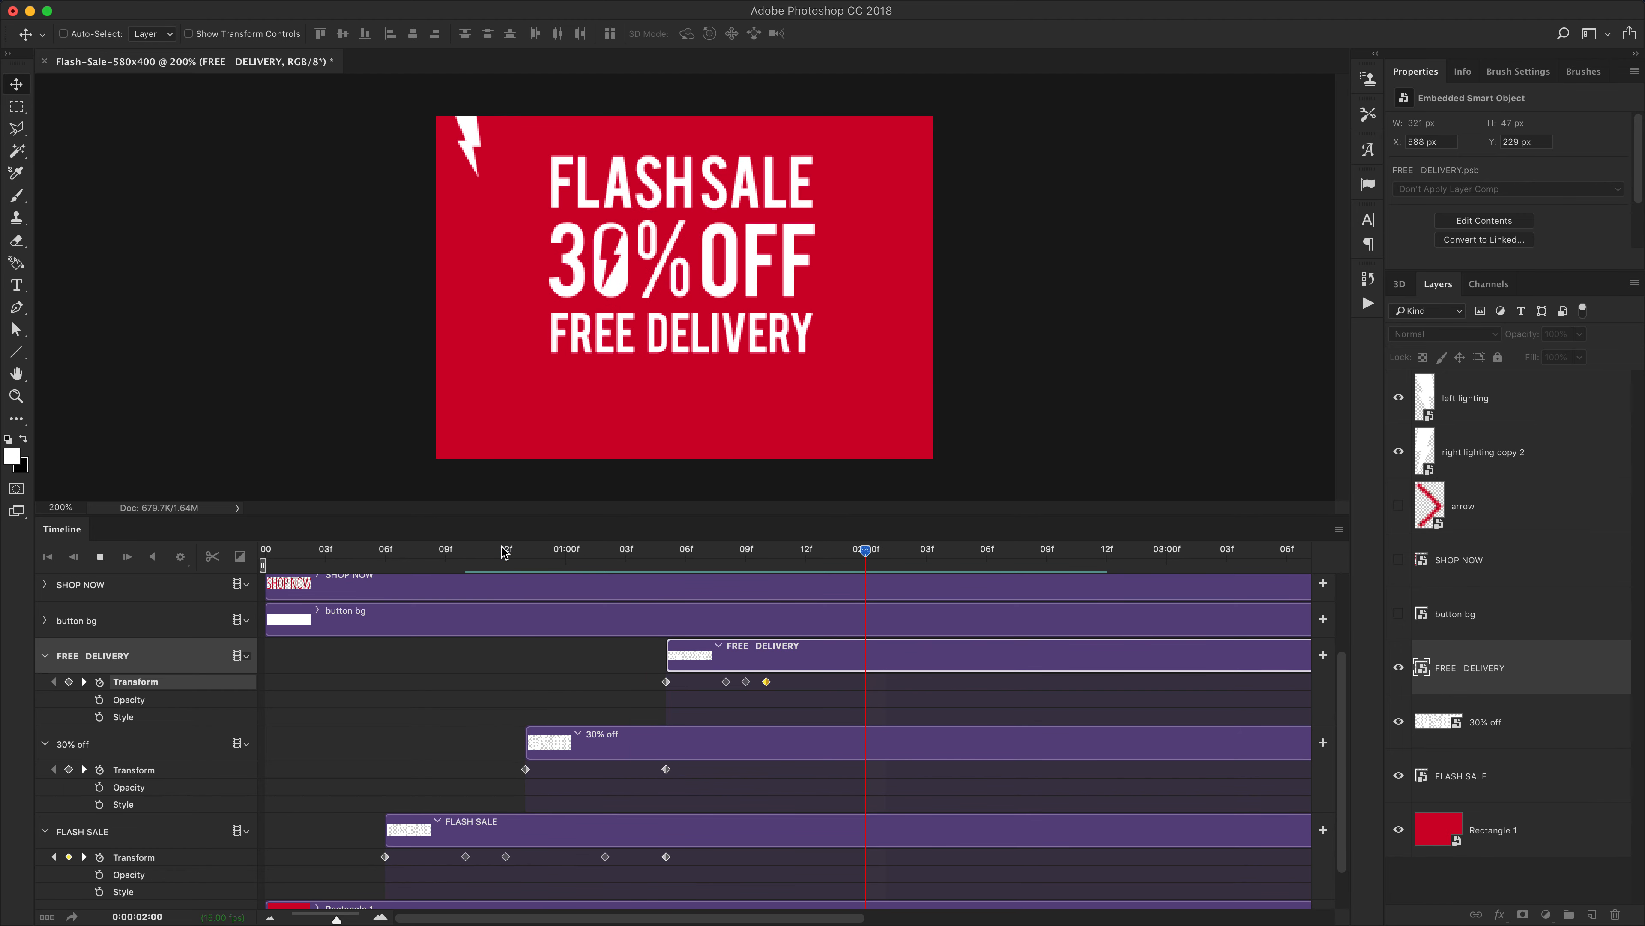
{"action": "left_click_drag", "start_coordinate": [291, 550], "coordinate": [262, 546]}
{"action": "key", "text": "space"}
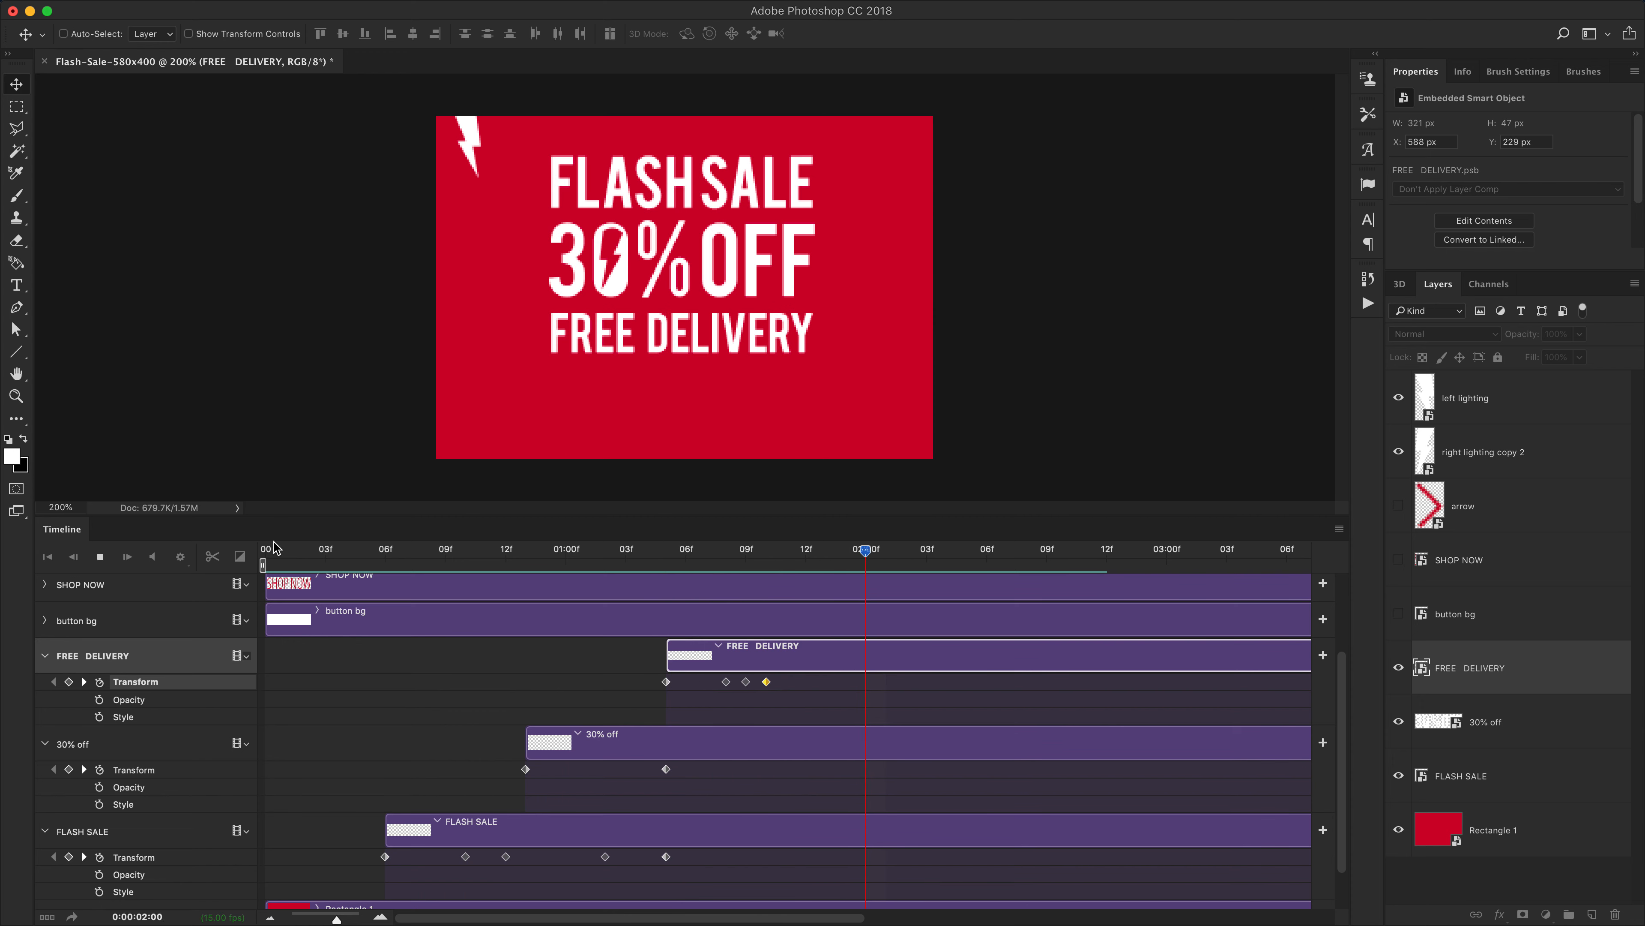
{"action": "key", "text": "space"}
Extend the right lighting copy 2 clip to end at about 3:04
{"action": "scroll", "coordinate": [793, 791], "scroll_direction": "down", "scroll_amount": 2}
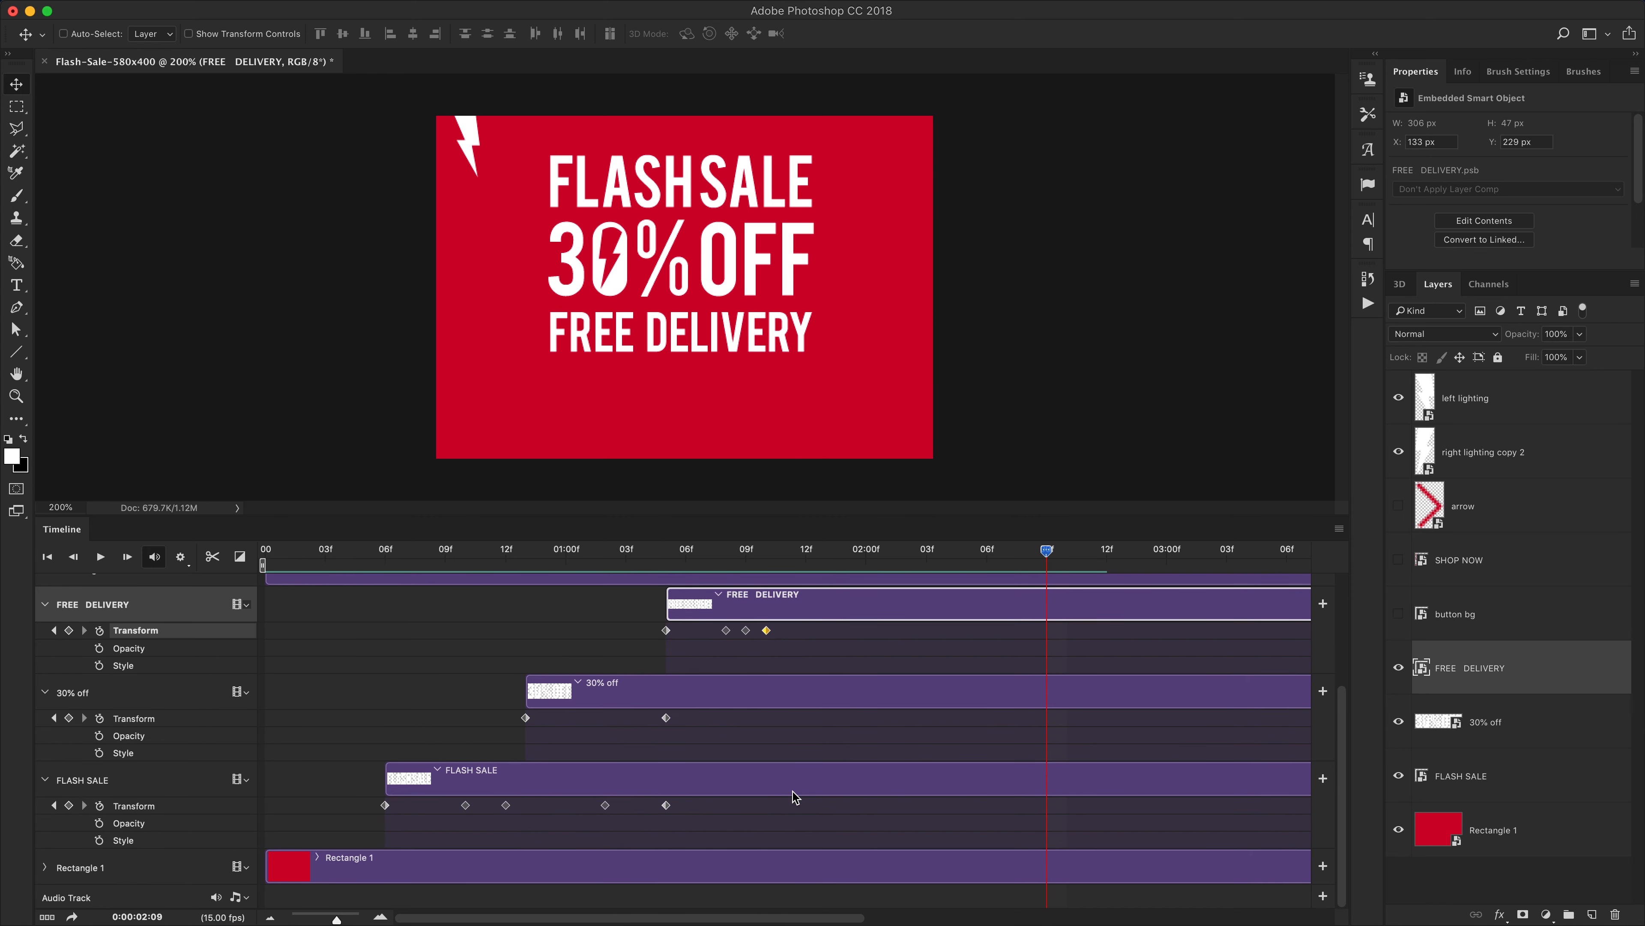
{"action": "scroll", "coordinate": [795, 798], "scroll_direction": "up", "scroll_amount": 3}
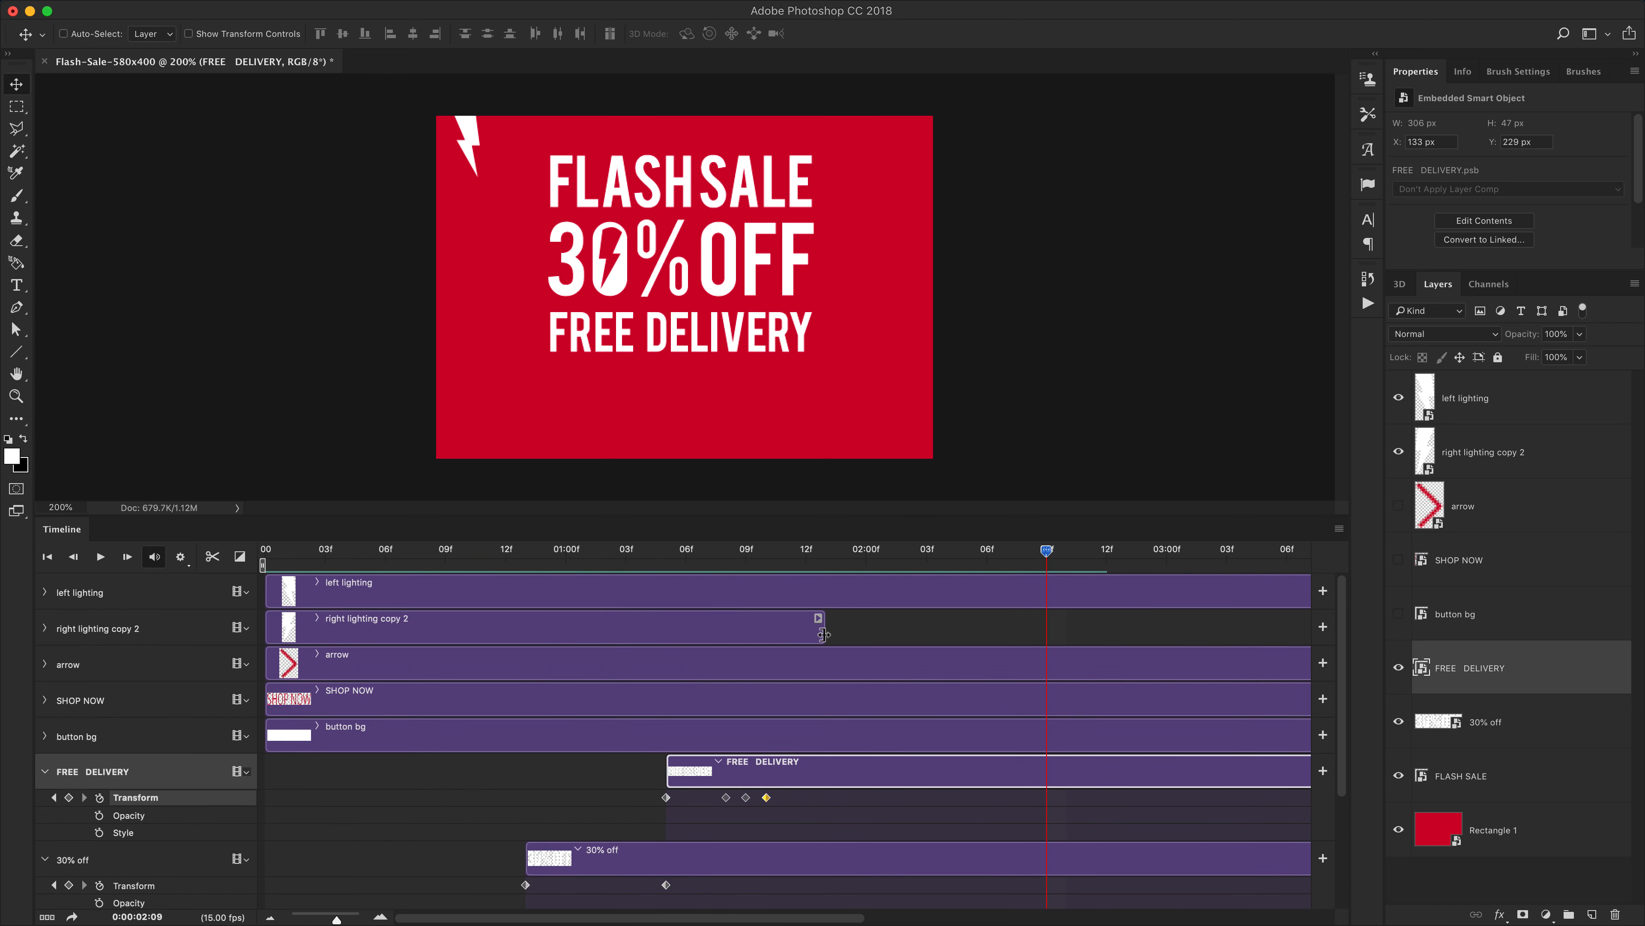
{"action": "left_click_drag", "start_coordinate": [823, 634], "coordinate": [1244, 634]}
Play the animation again to review the lighting clip
{"action": "left_click_drag", "start_coordinate": [924, 559], "coordinate": [251, 581]}
{"action": "key", "text": "space"}
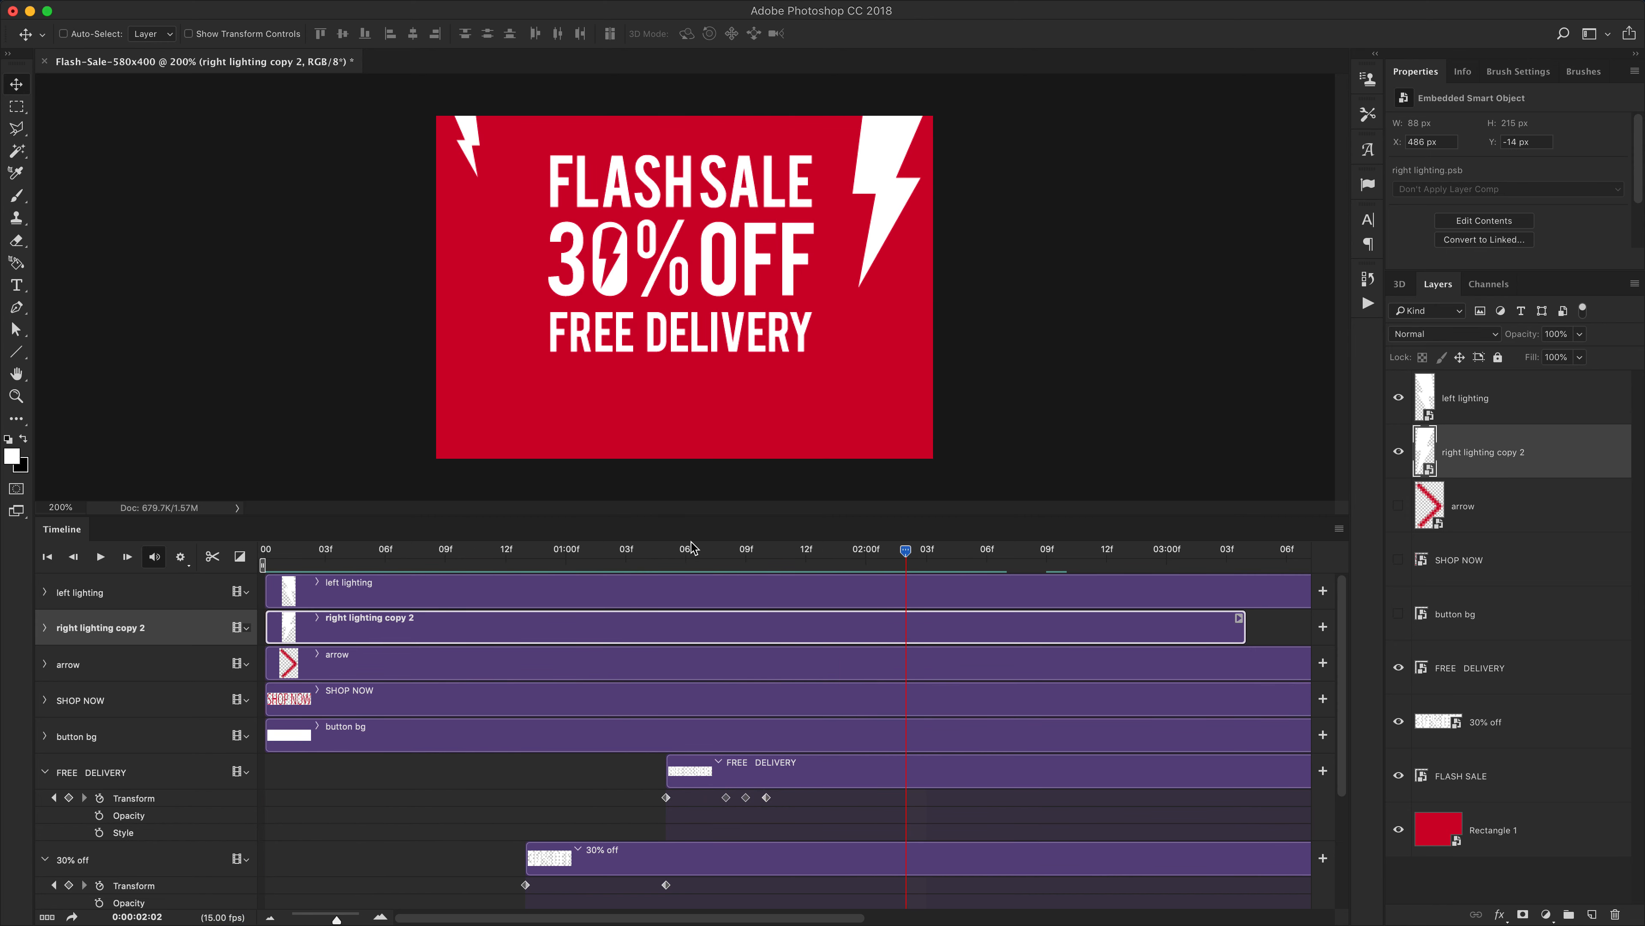
{"action": "left_click_drag", "start_coordinate": [690, 551], "coordinate": [868, 562]}
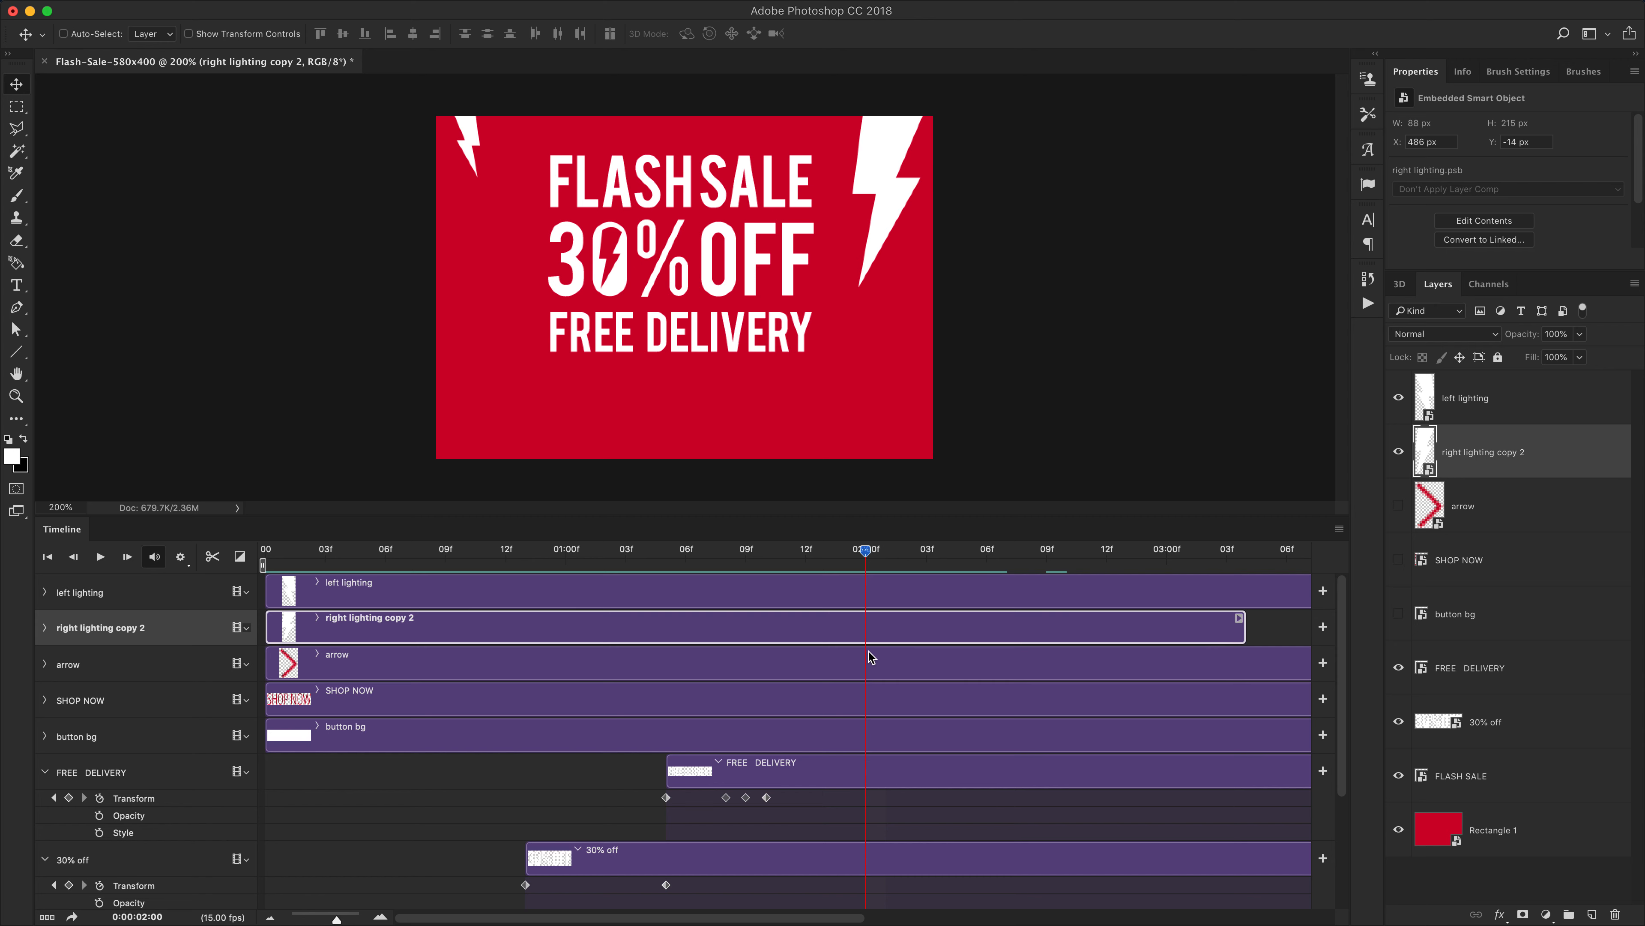
Make the button bg layer visible and select it, hiding the SHOP NOW and arrow layers
{"action": "left_click", "coordinate": [95, 698]}
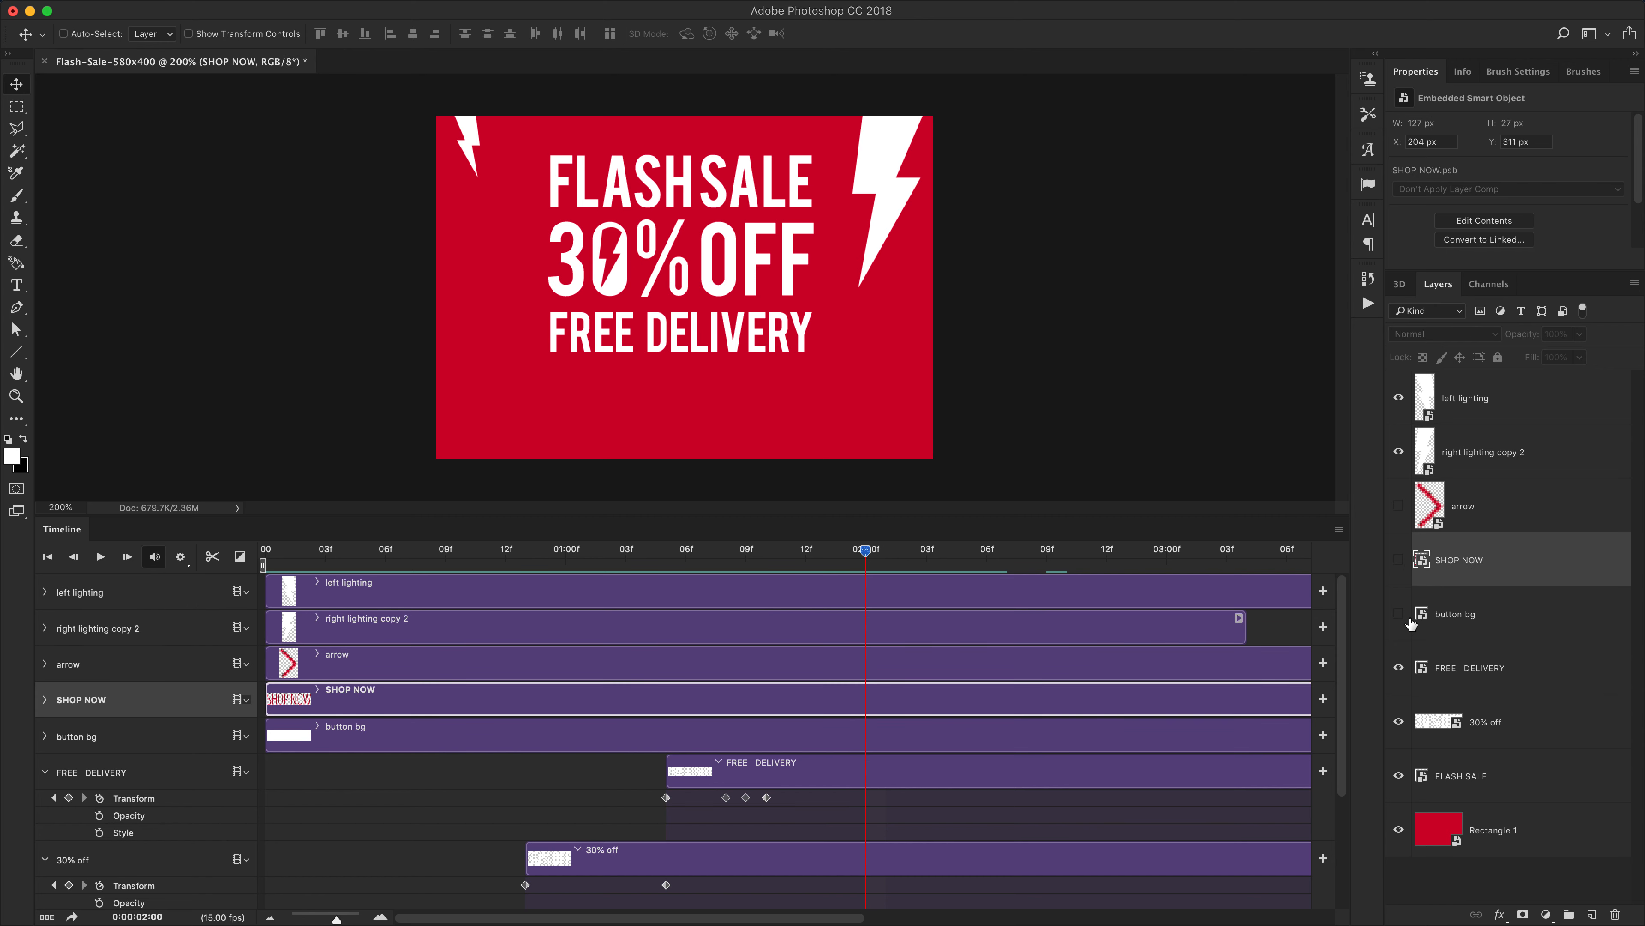
{"action": "left_click_drag", "start_coordinate": [1402, 617], "coordinate": [1394, 555]}
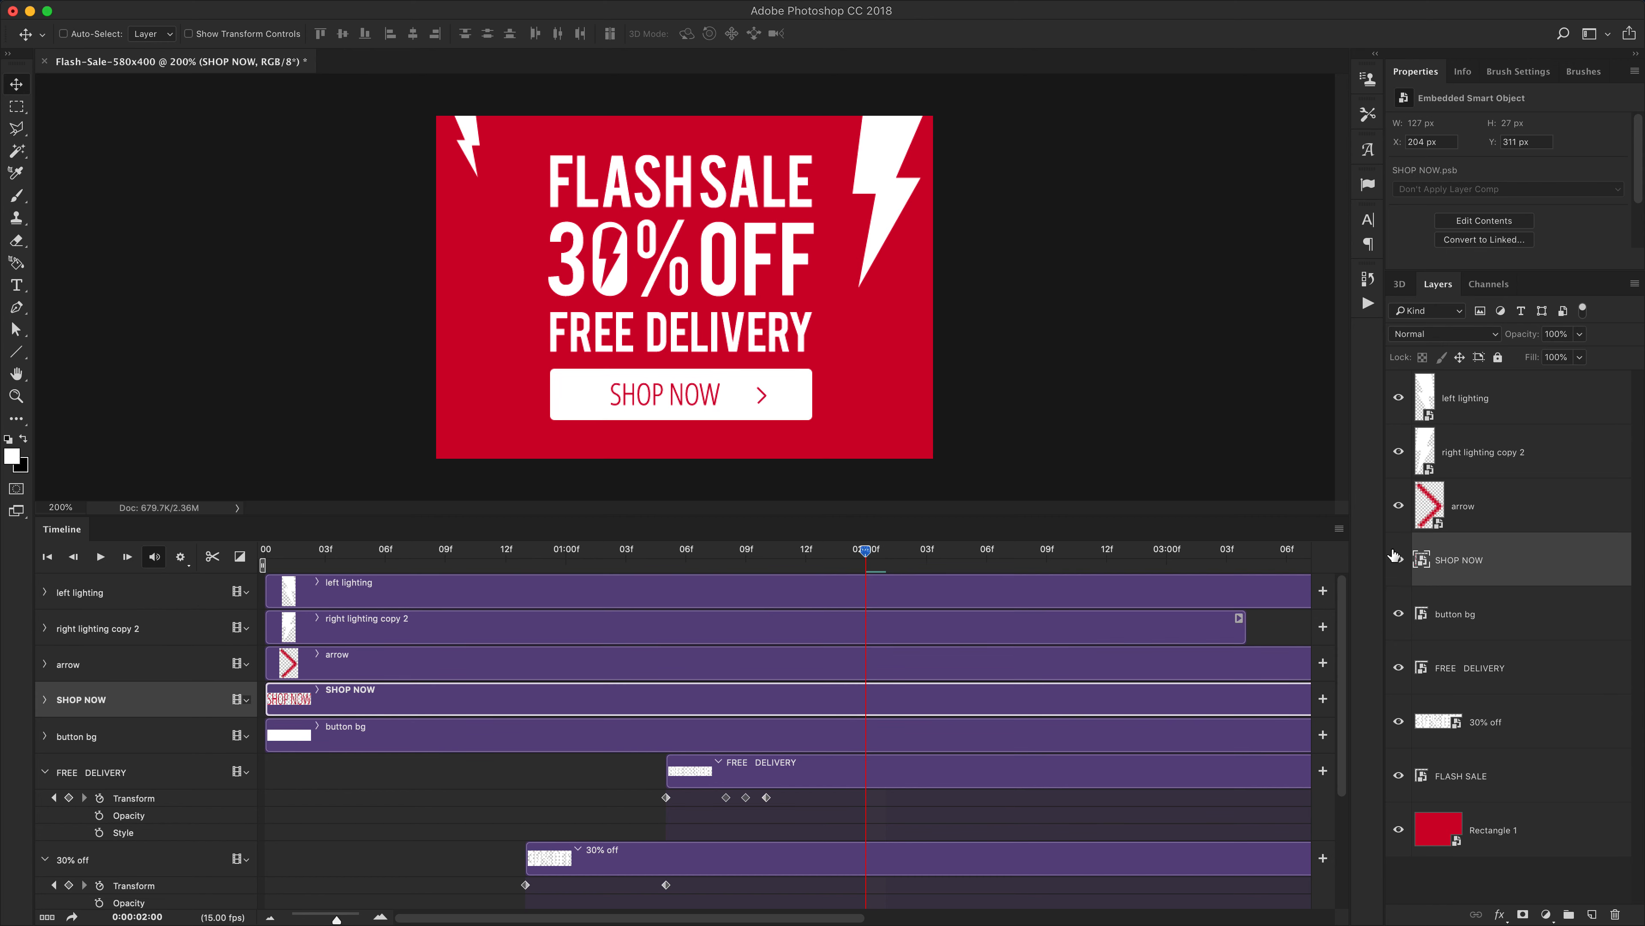
{"action": "left_click", "coordinate": [1496, 616]}
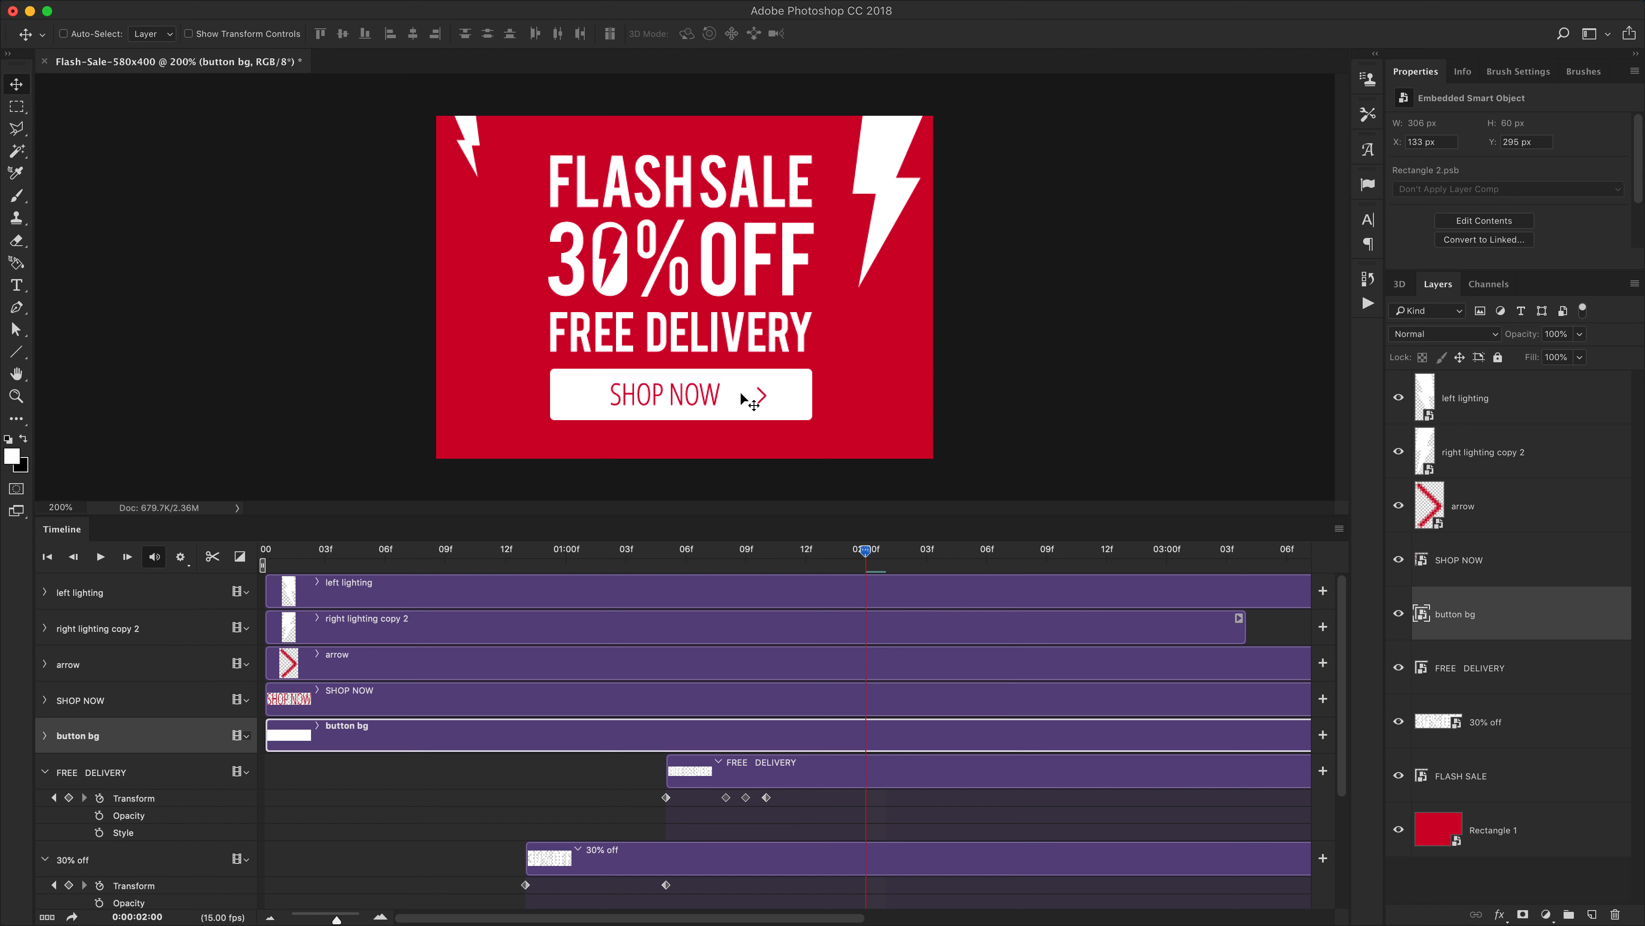
{"action": "left_click_drag", "start_coordinate": [1398, 559], "coordinate": [1399, 506]}
Enable Transform keyframing for button bg and add keyframes at 1:12, 2:01 and 2:03
{"action": "left_click", "coordinate": [45, 773]}
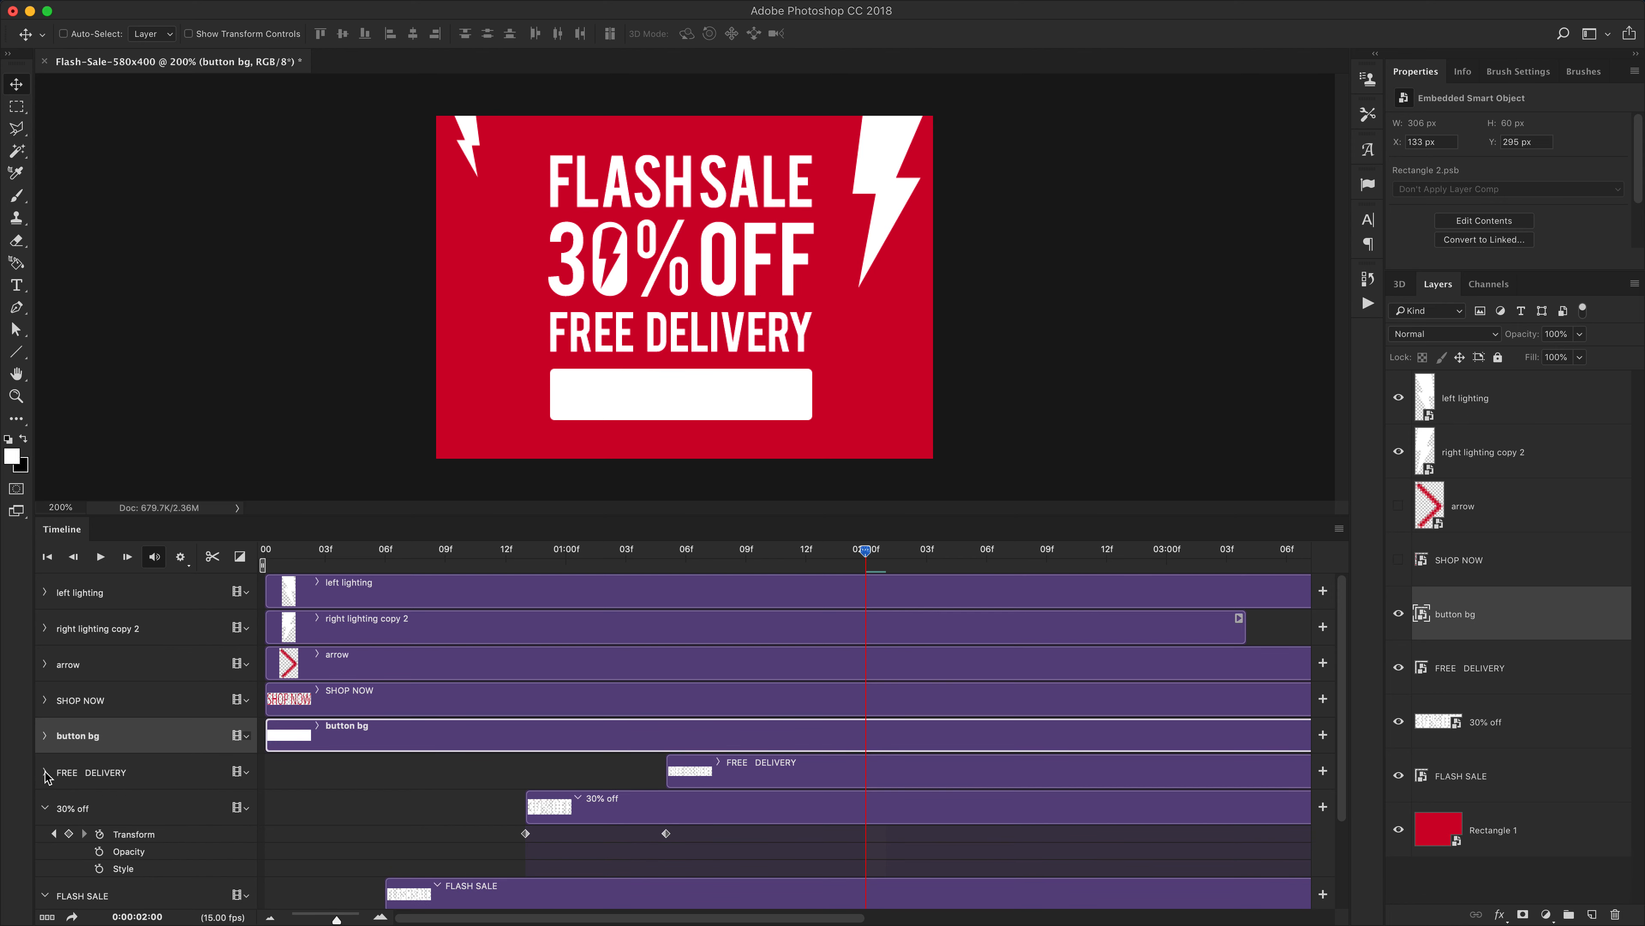
{"action": "left_click", "coordinate": [44, 808]}
{"action": "left_click", "coordinate": [44, 844]}
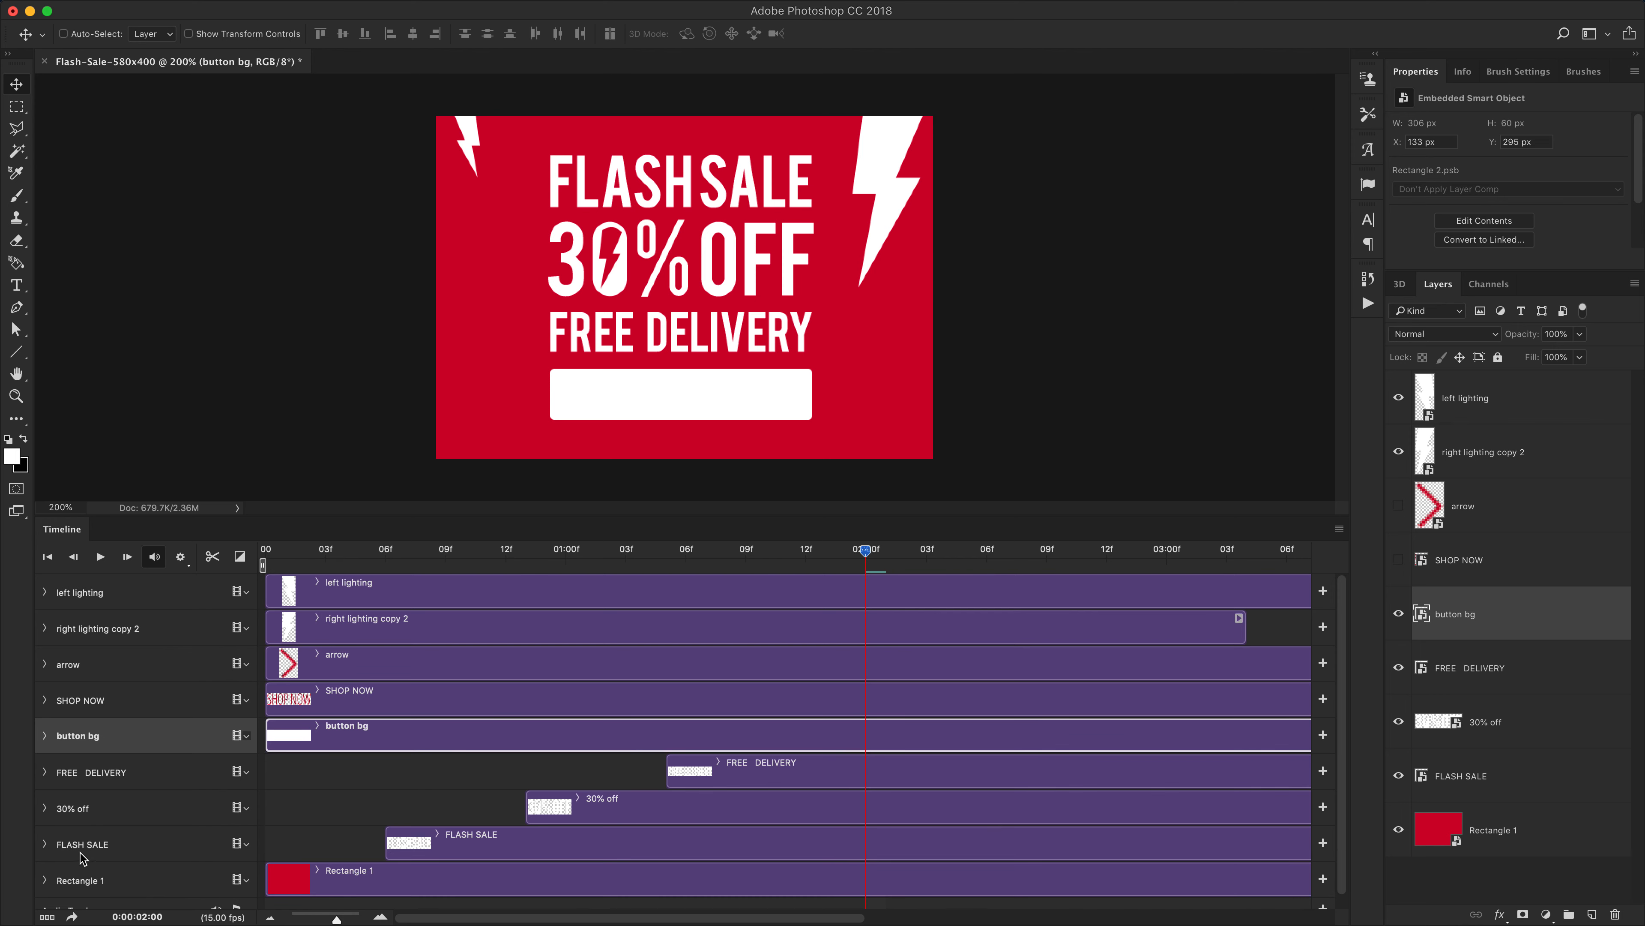
{"action": "left_click", "coordinate": [45, 773]}
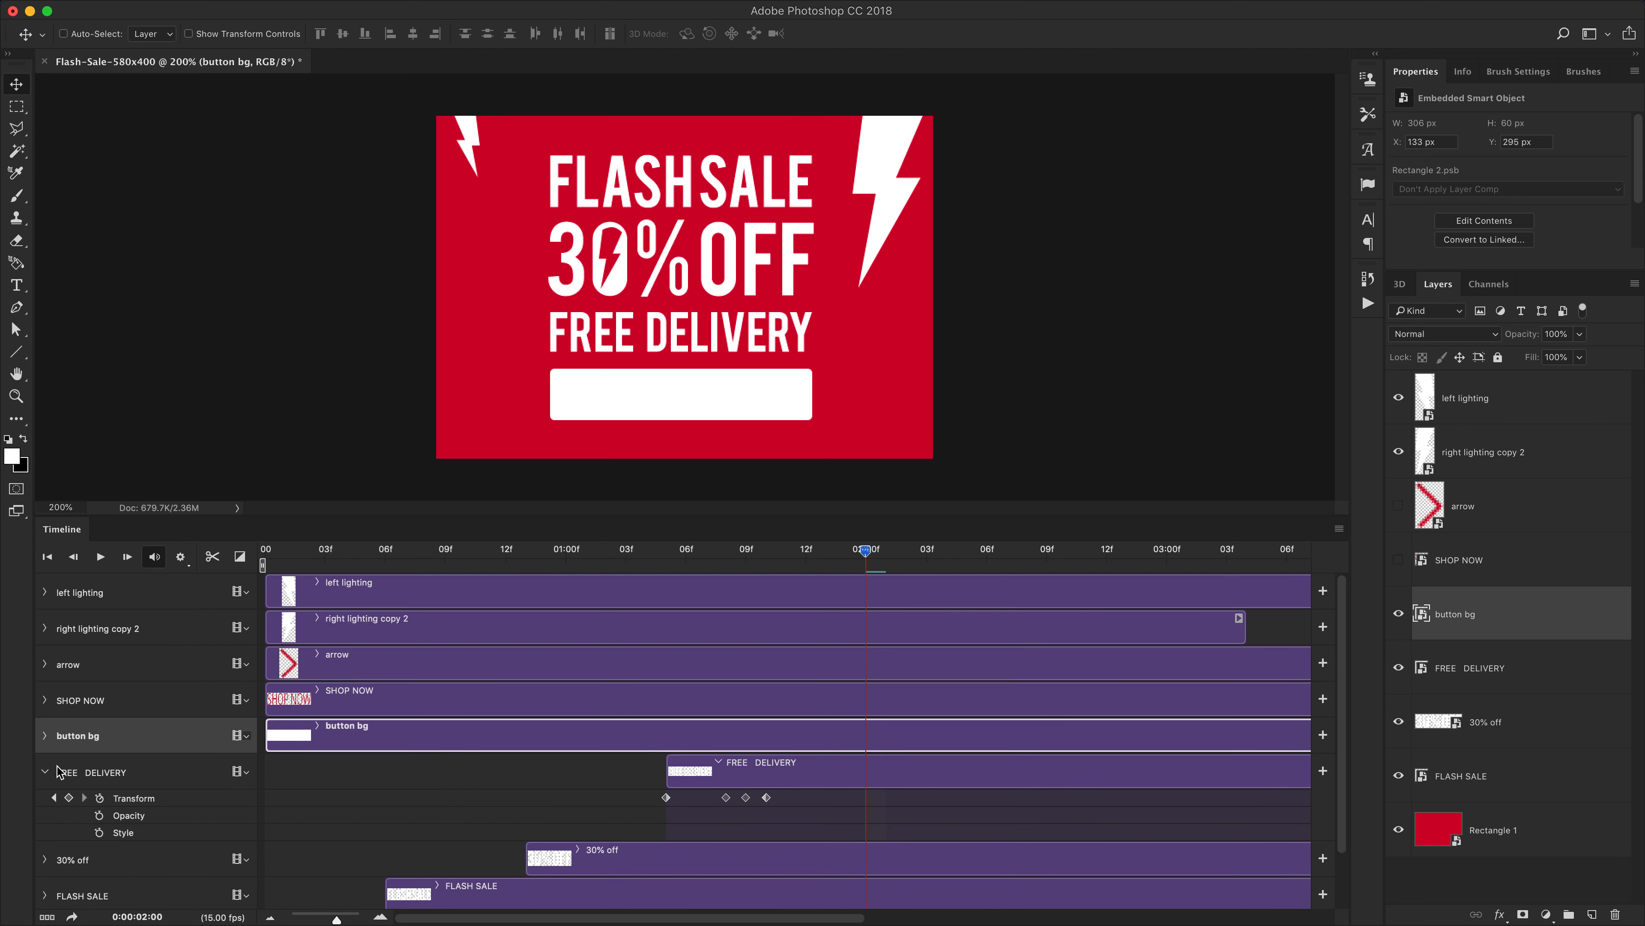
{"action": "left_click_drag", "start_coordinate": [868, 565], "coordinate": [806, 570]}
{"action": "left_click", "coordinate": [45, 736]}
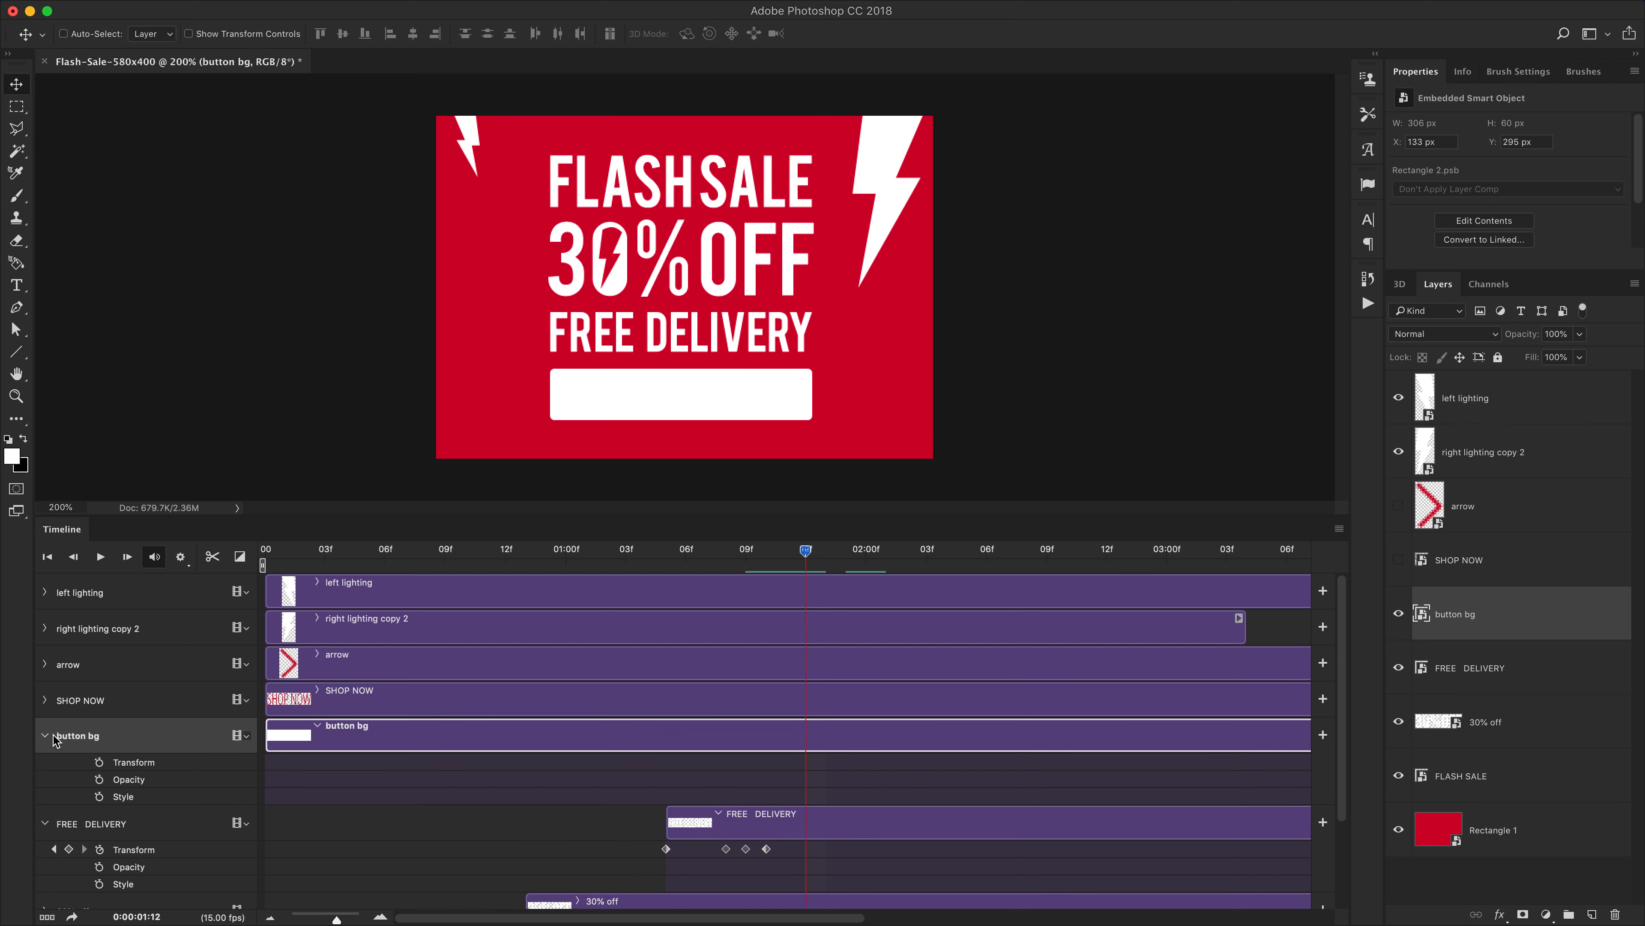
{"action": "left_click", "coordinate": [99, 762]}
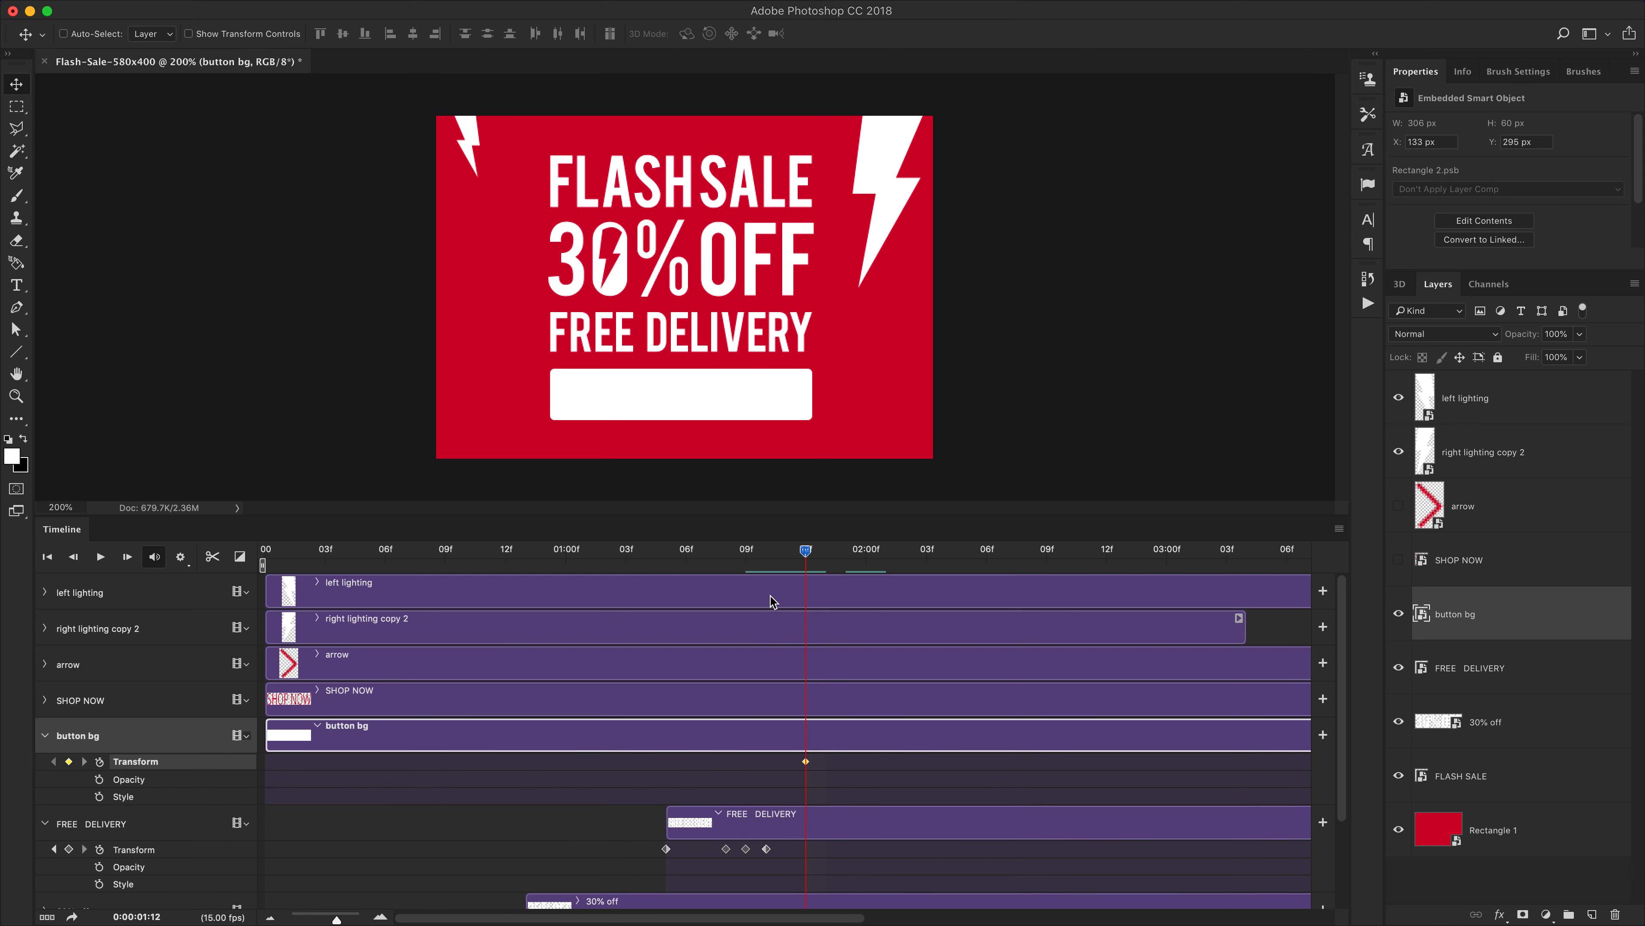
{"action": "left_click_drag", "start_coordinate": [812, 559], "coordinate": [886, 556]}
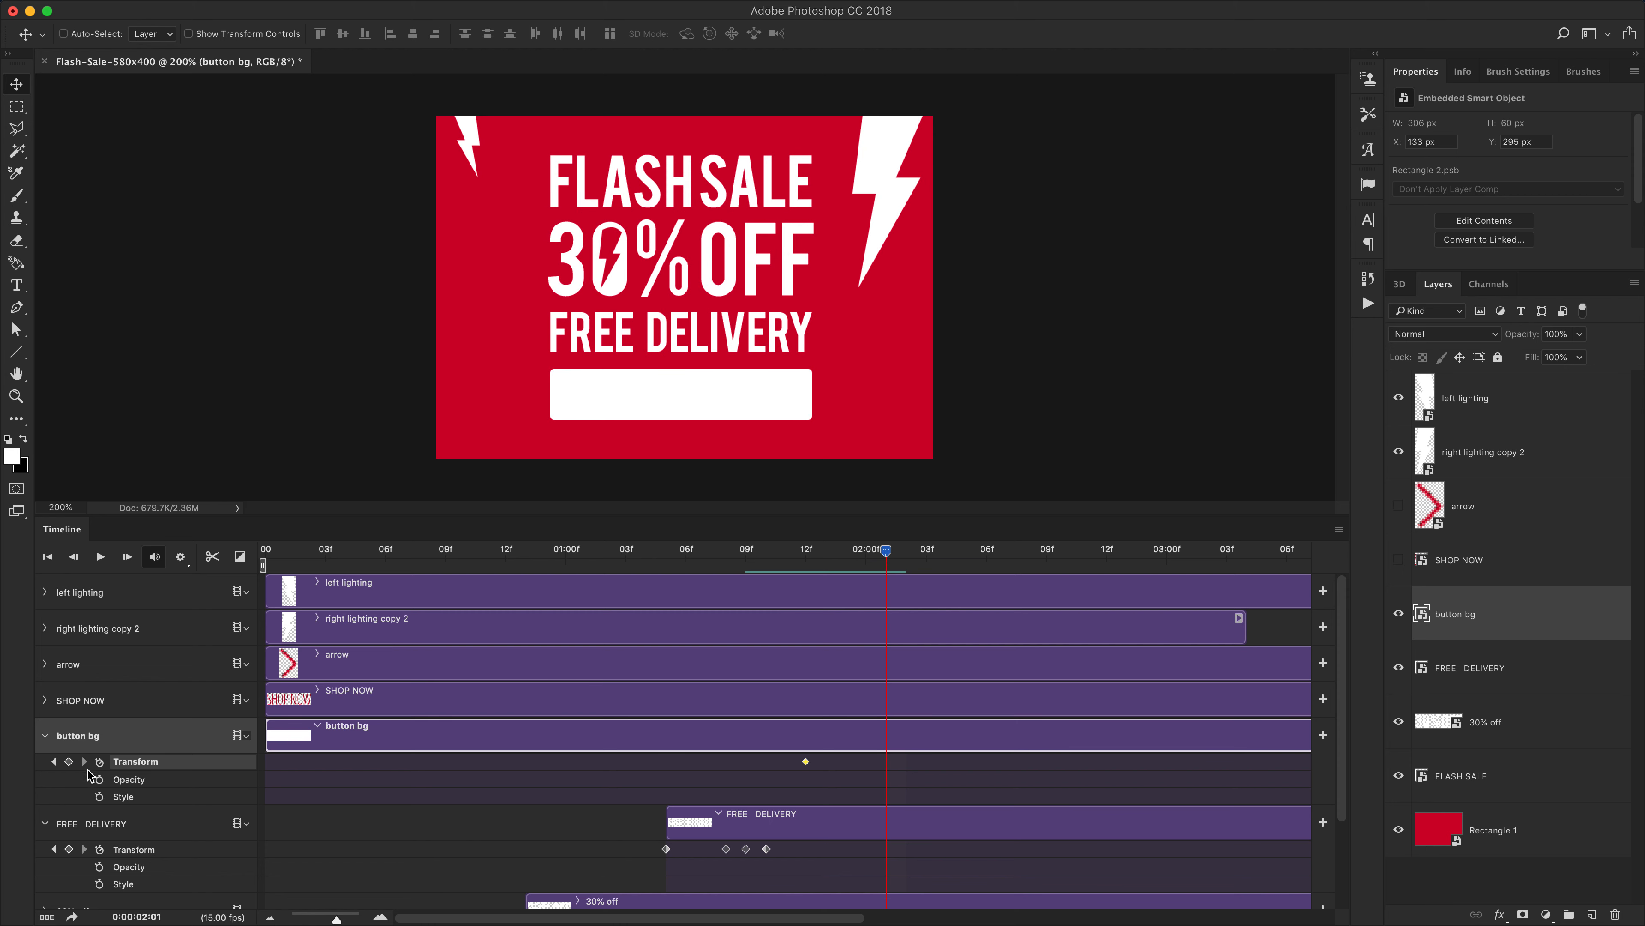
{"action": "left_click", "coordinate": [69, 761]}
{"action": "left_click_drag", "start_coordinate": [894, 551], "coordinate": [921, 553]}
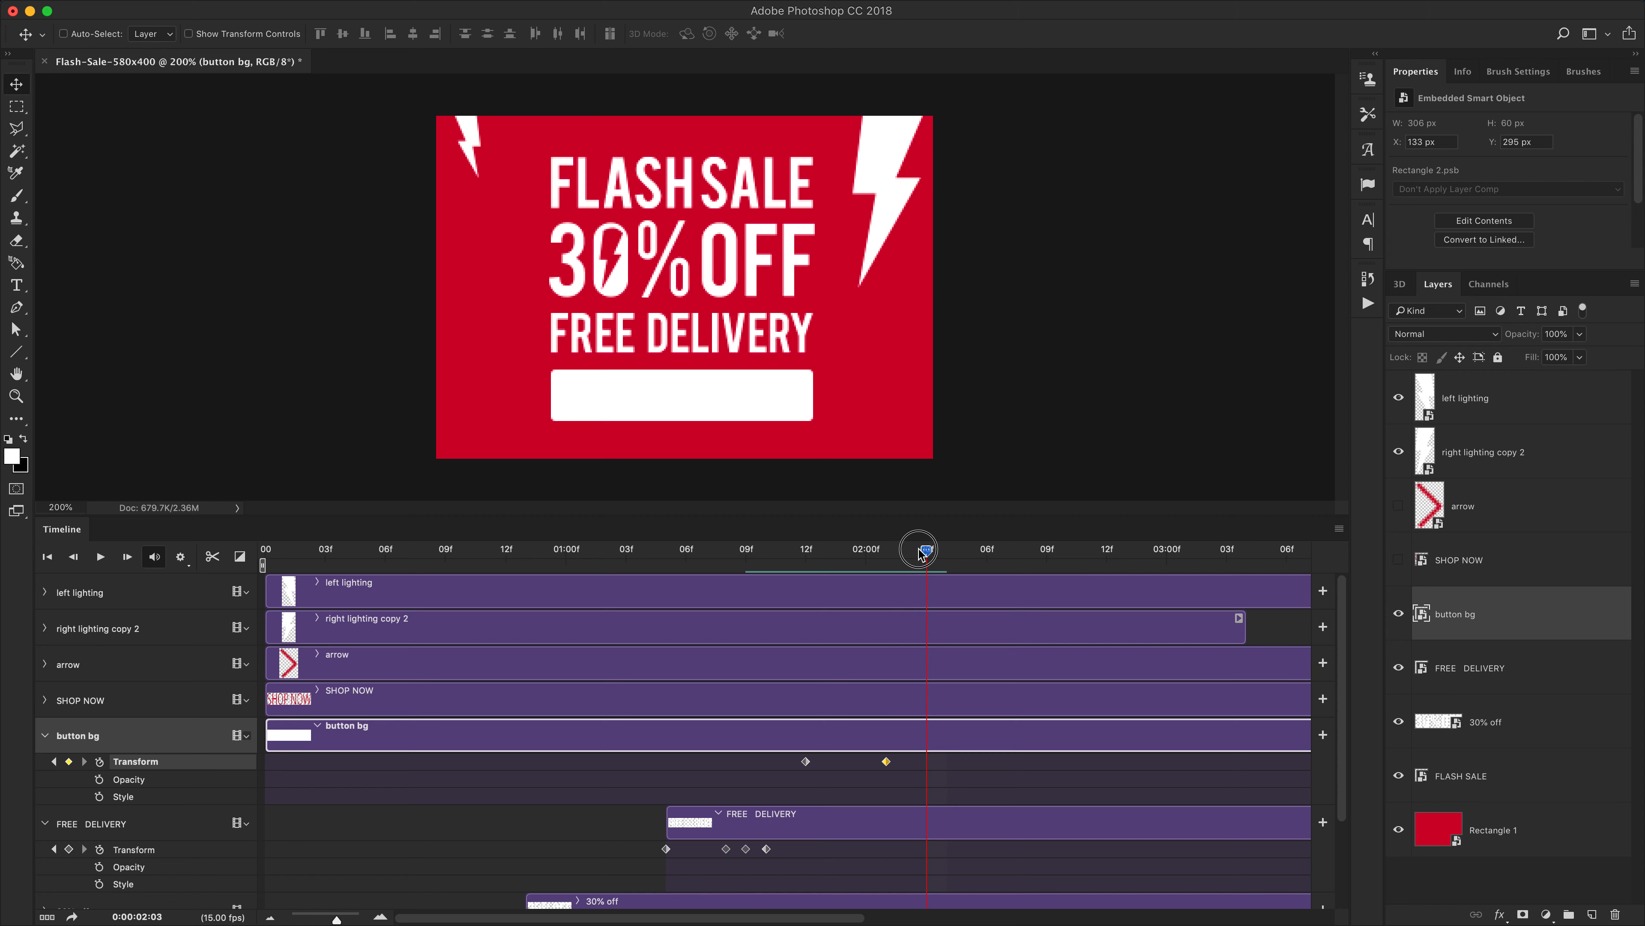
{"action": "left_click", "coordinate": [69, 761]}
At 1:12, scale the button bg down to about 30 × 6 px with Free Transform
{"action": "left_click", "coordinate": [54, 761]}
{"action": "left_click", "coordinate": [54, 761]}
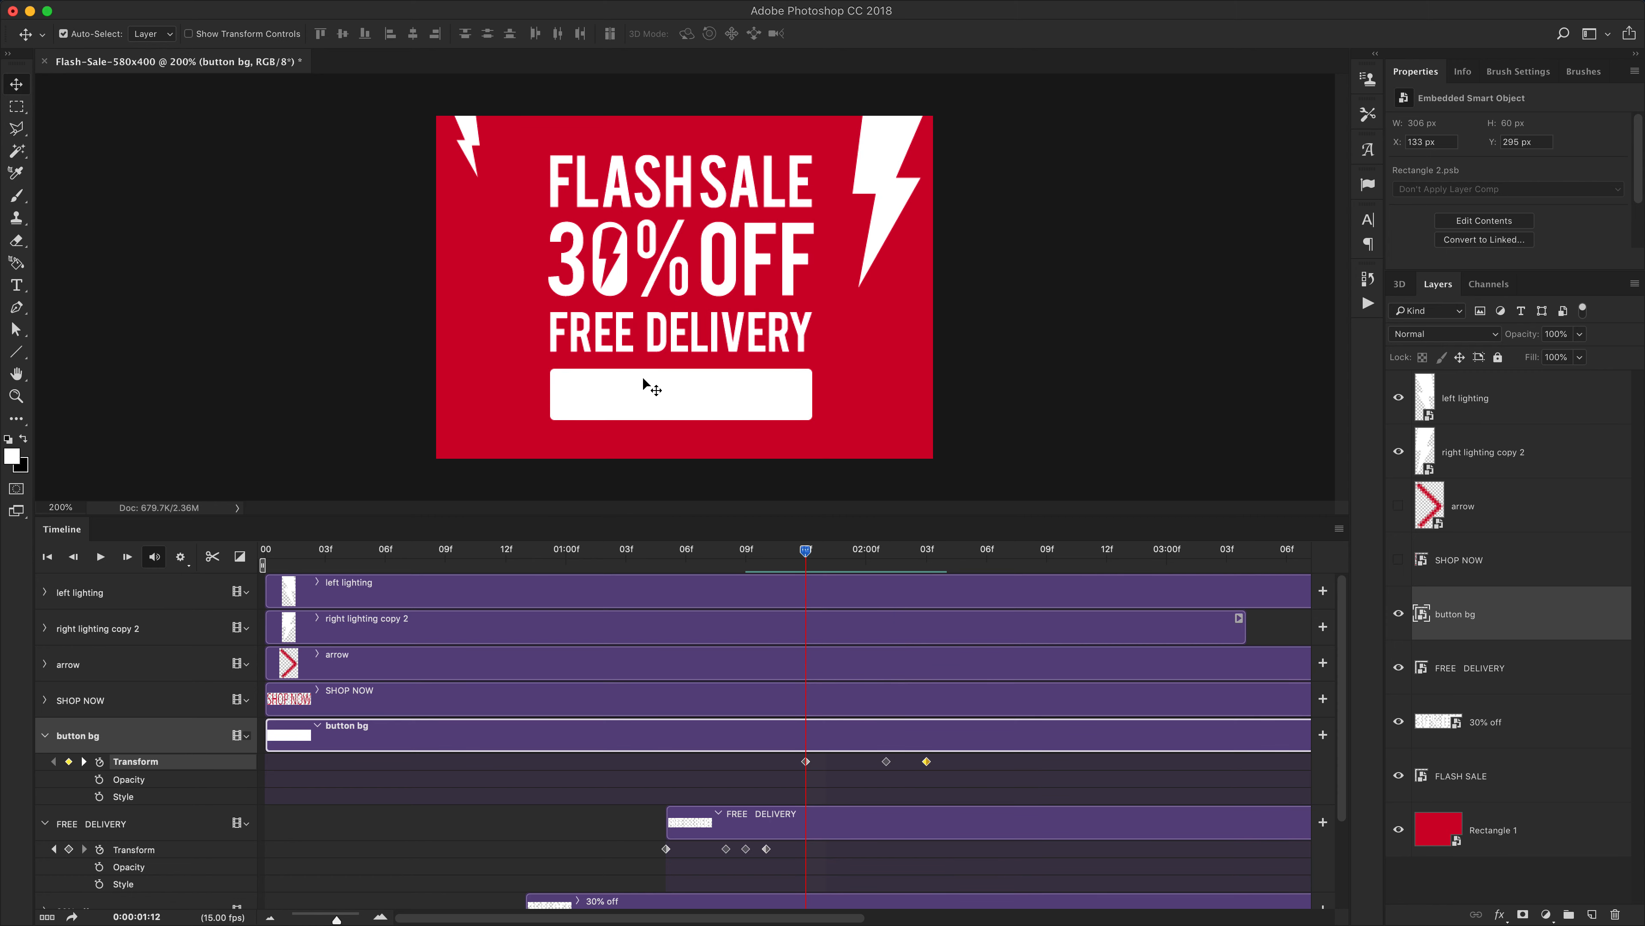
{"action": "key", "text": "super+t"}
{"action": "left_click_drag", "start_coordinate": [812, 369], "coordinate": [702, 397]}
{"action": "key", "text": "Return"}
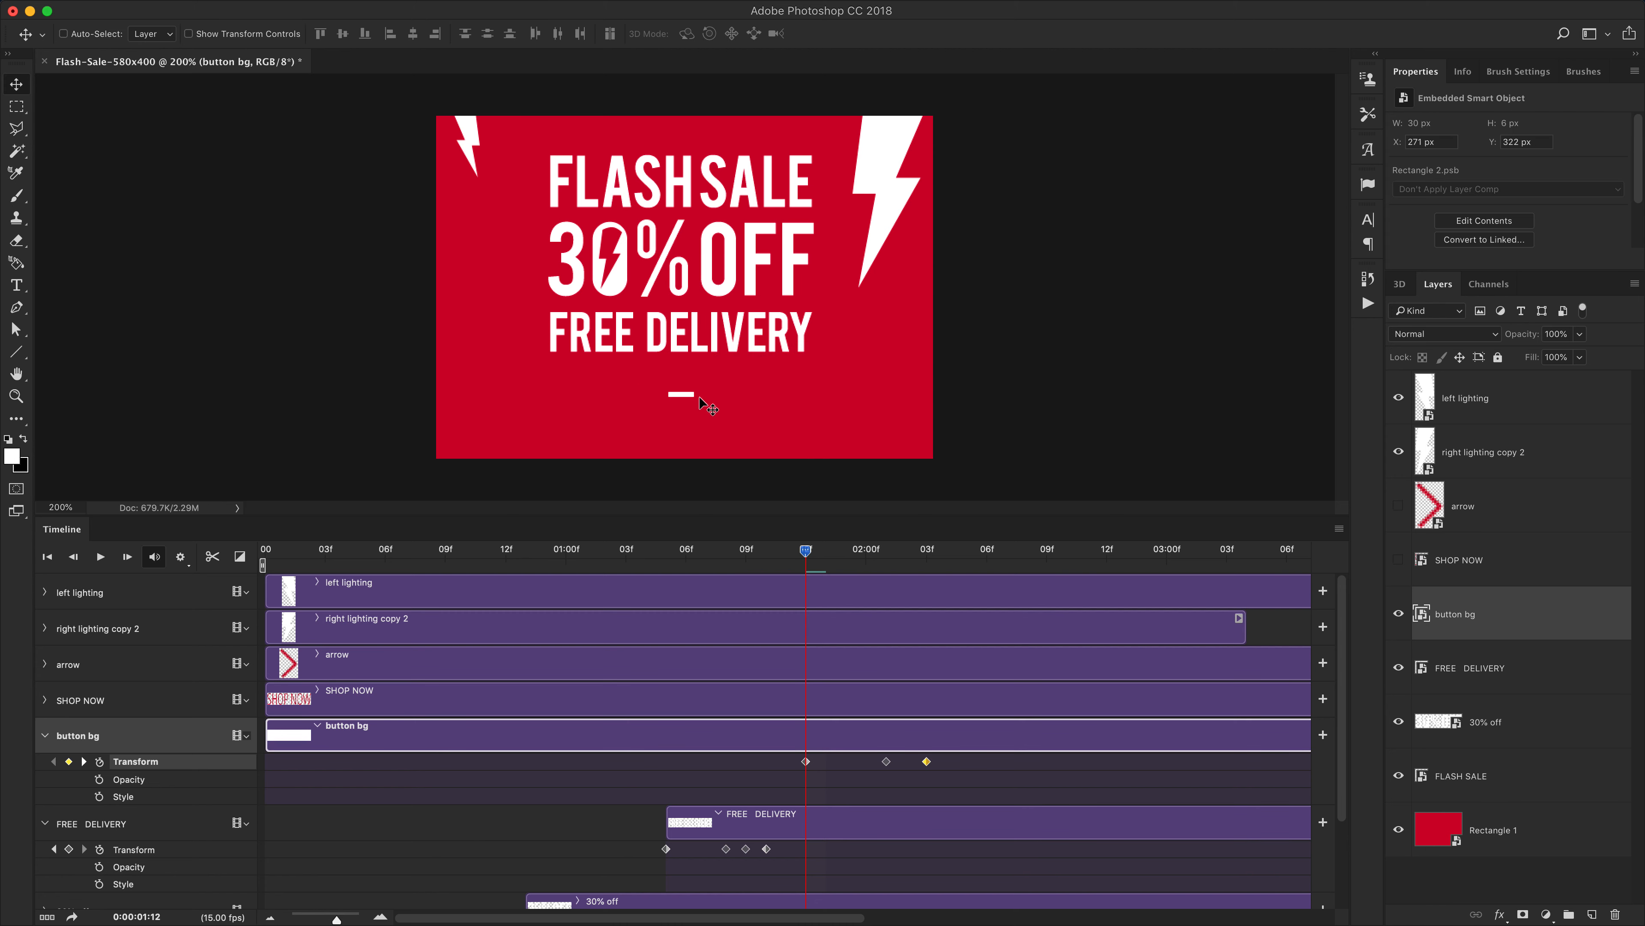
At 2:01, enlarge the button bg to about 394 × 77 px with Free Transform
{"action": "left_click_drag", "start_coordinate": [805, 551], "coordinate": [886, 550]}
{"action": "key", "text": "super+t"}
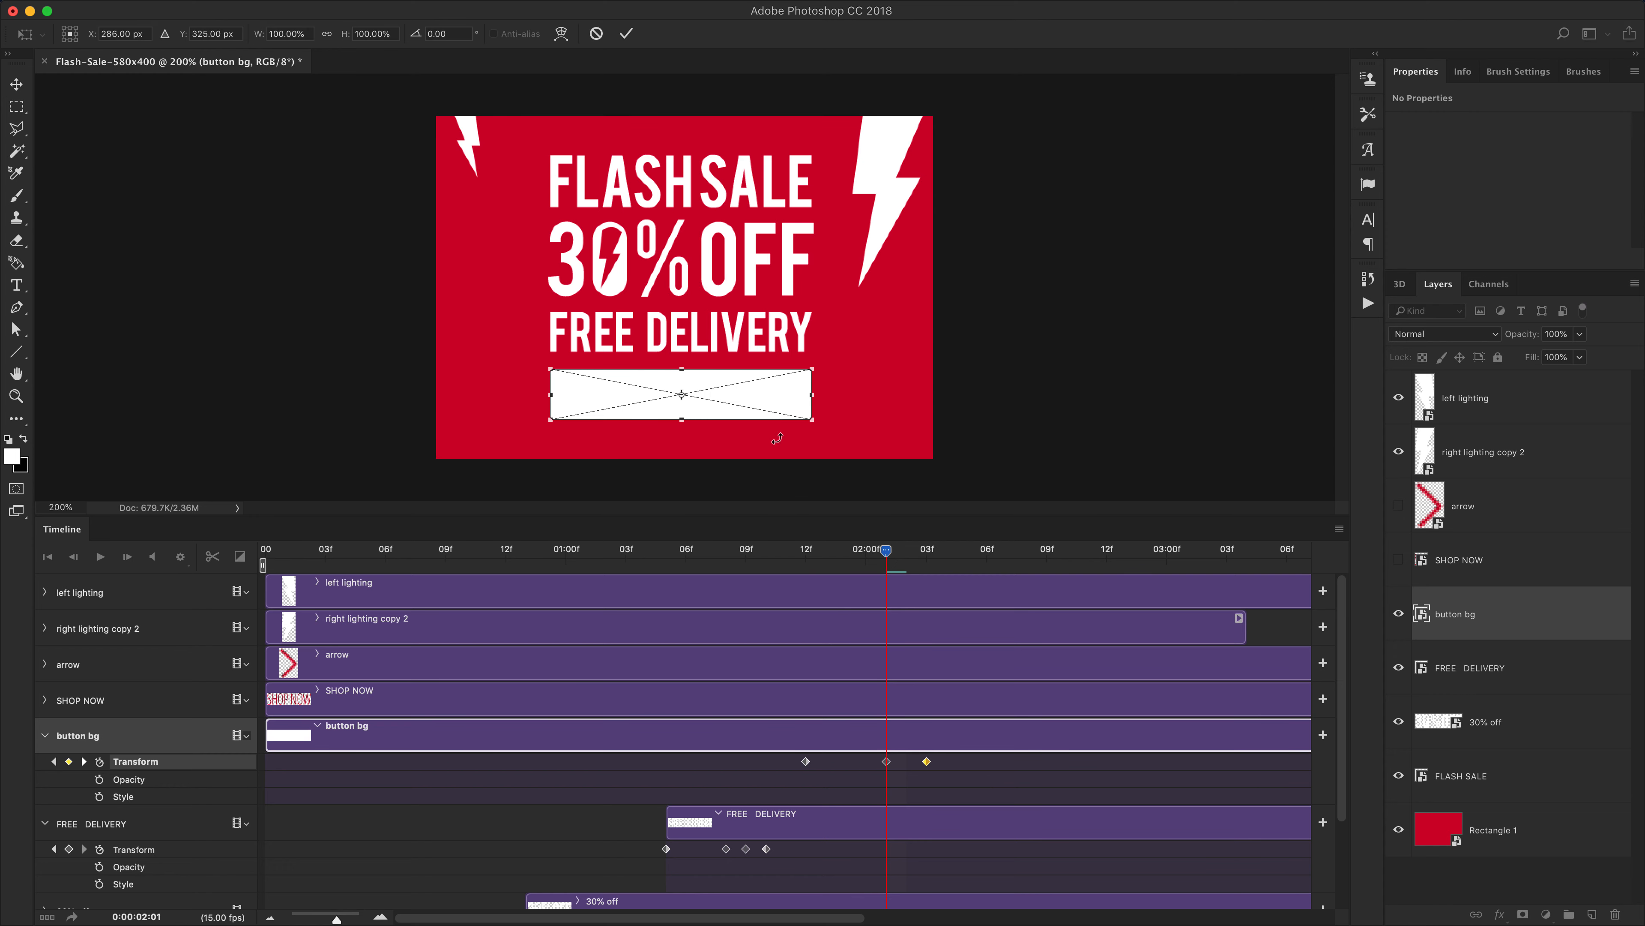
{"action": "left_click_drag", "start_coordinate": [815, 373], "coordinate": [851, 353]}
{"action": "key", "text": "Return"}
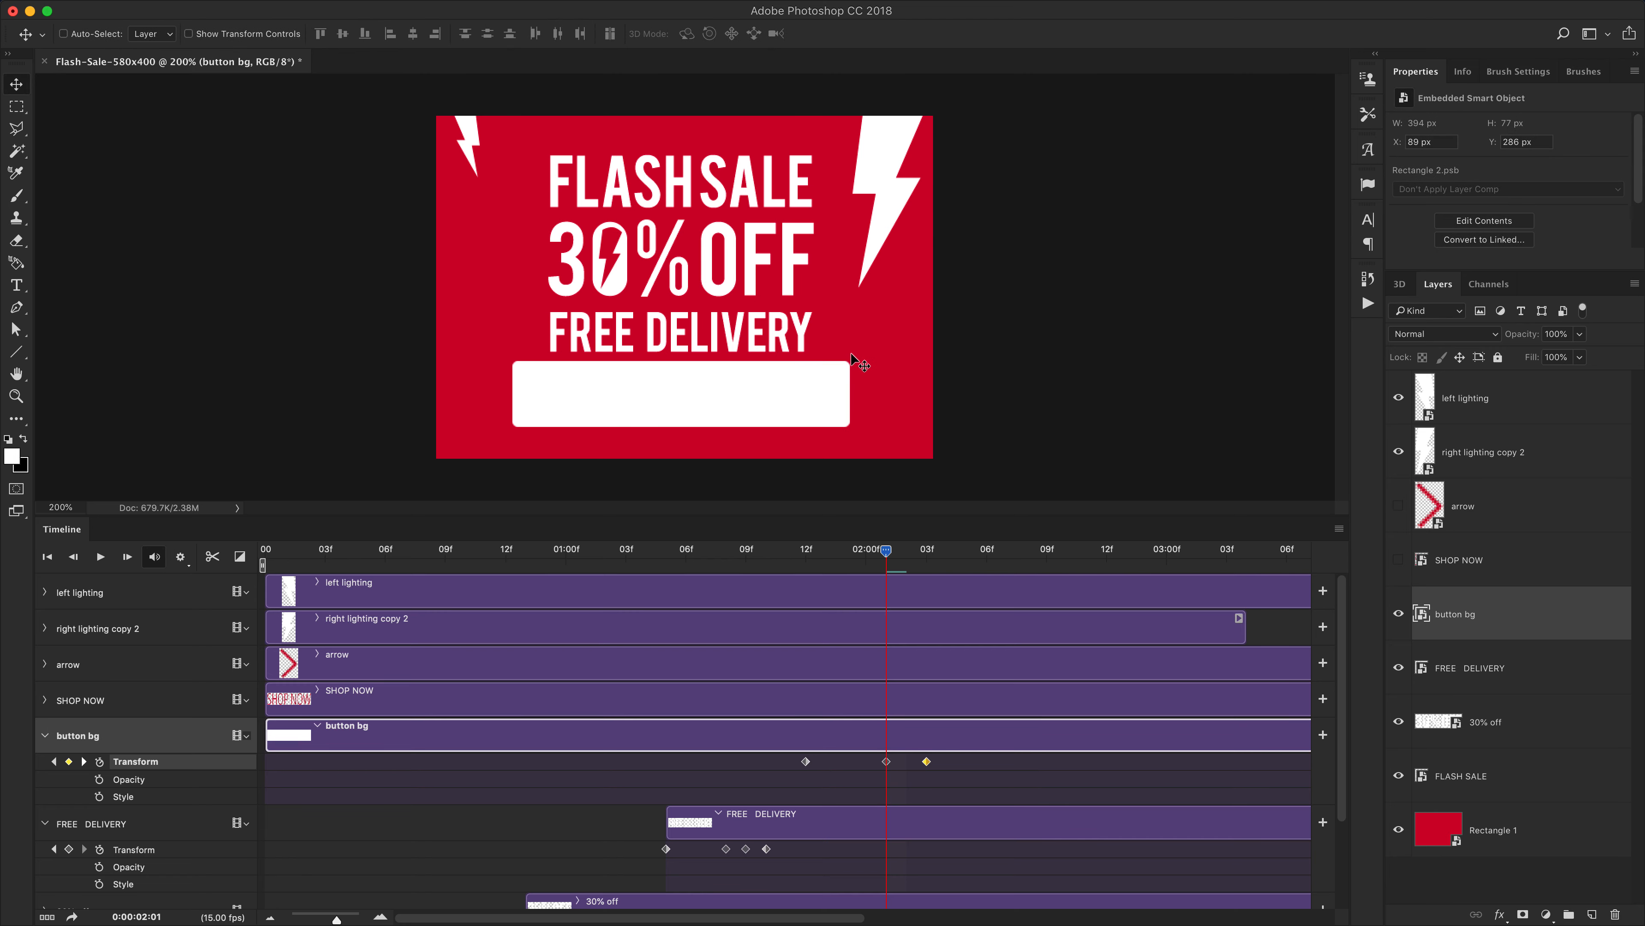
Trim the button bg clip to start at about 1:12 and preview the animation
{"action": "left_click_drag", "start_coordinate": [874, 551], "coordinate": [648, 570]}
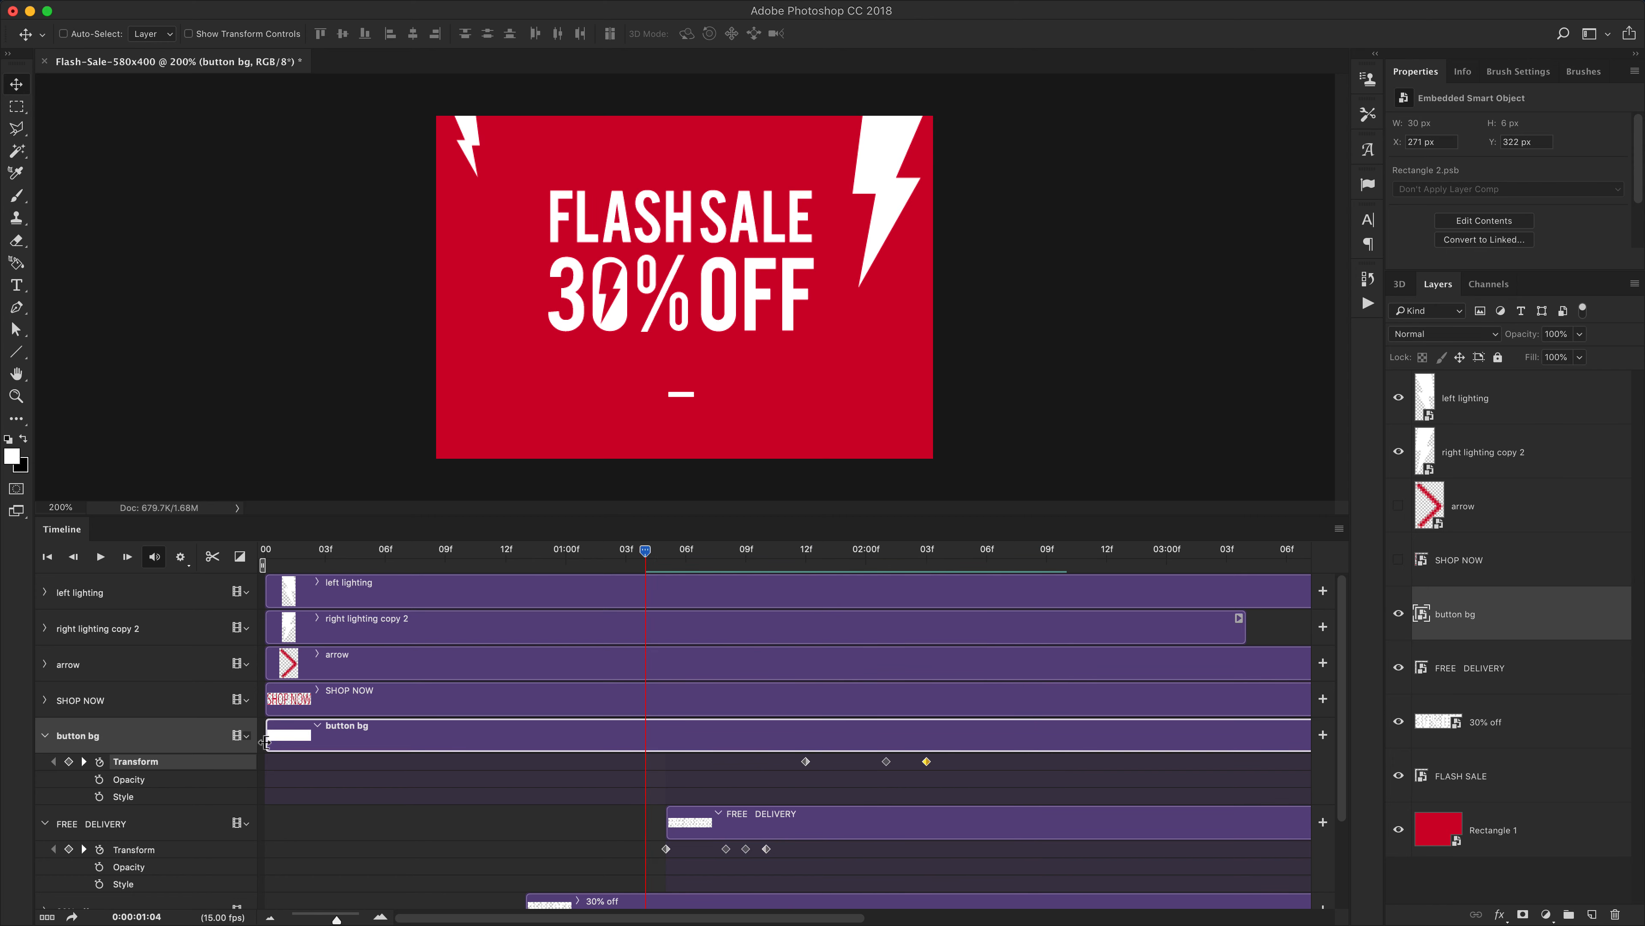
{"action": "left_click_drag", "start_coordinate": [266, 742], "coordinate": [801, 733]}
{"action": "left_click_drag", "start_coordinate": [642, 552], "coordinate": [730, 560]}
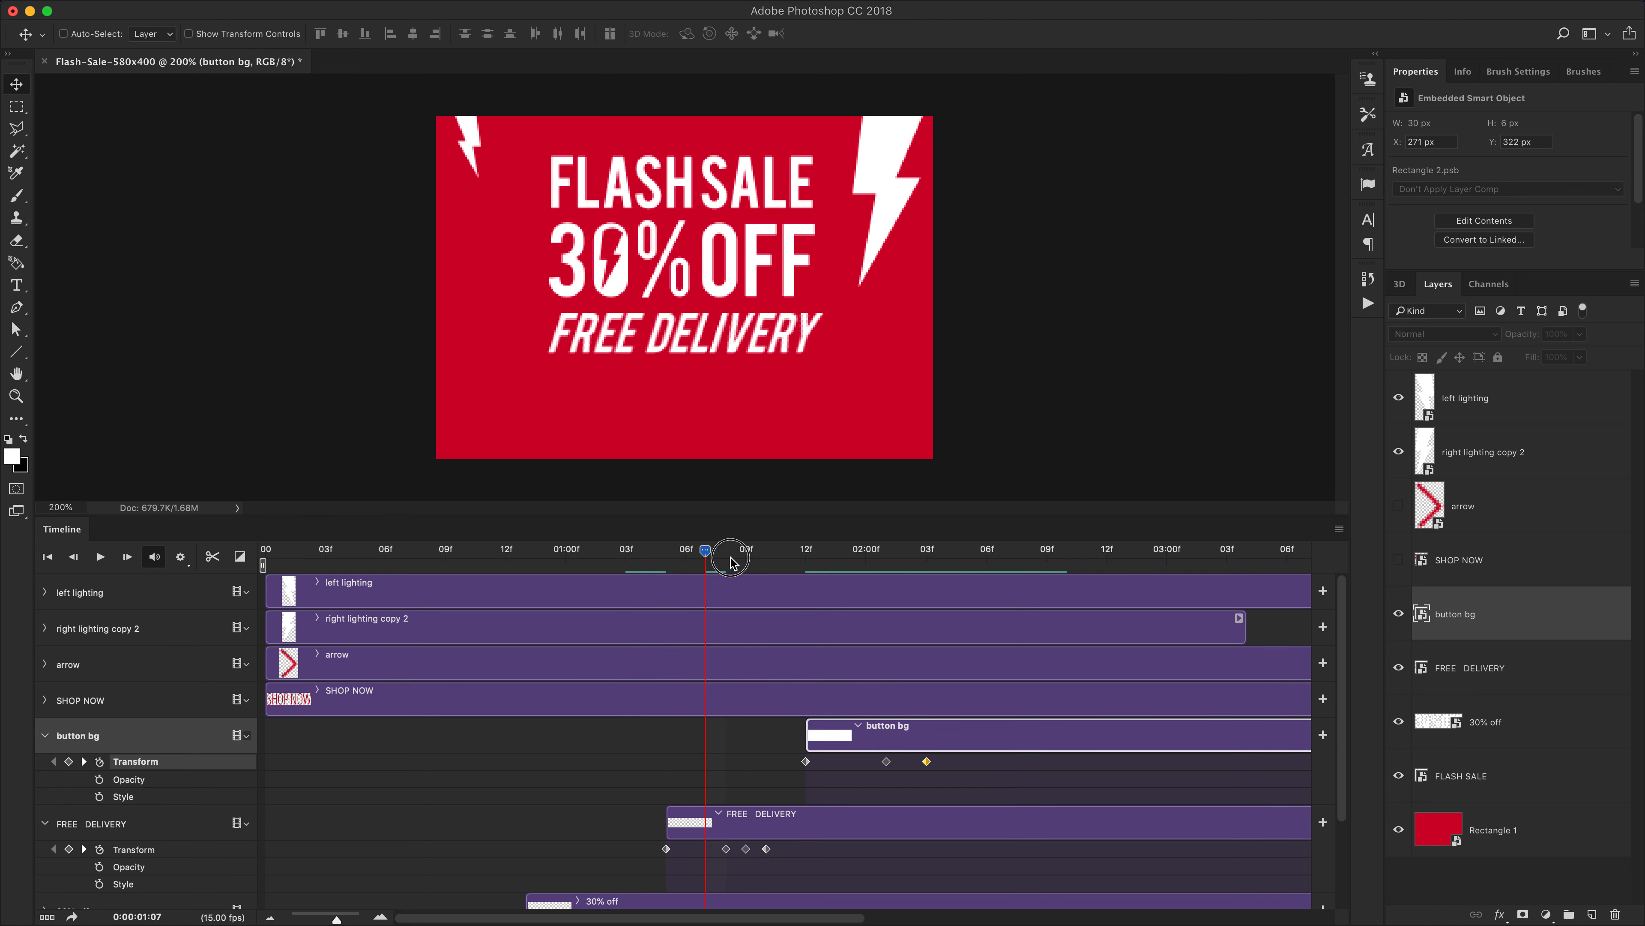
{"action": "key", "text": "space"}
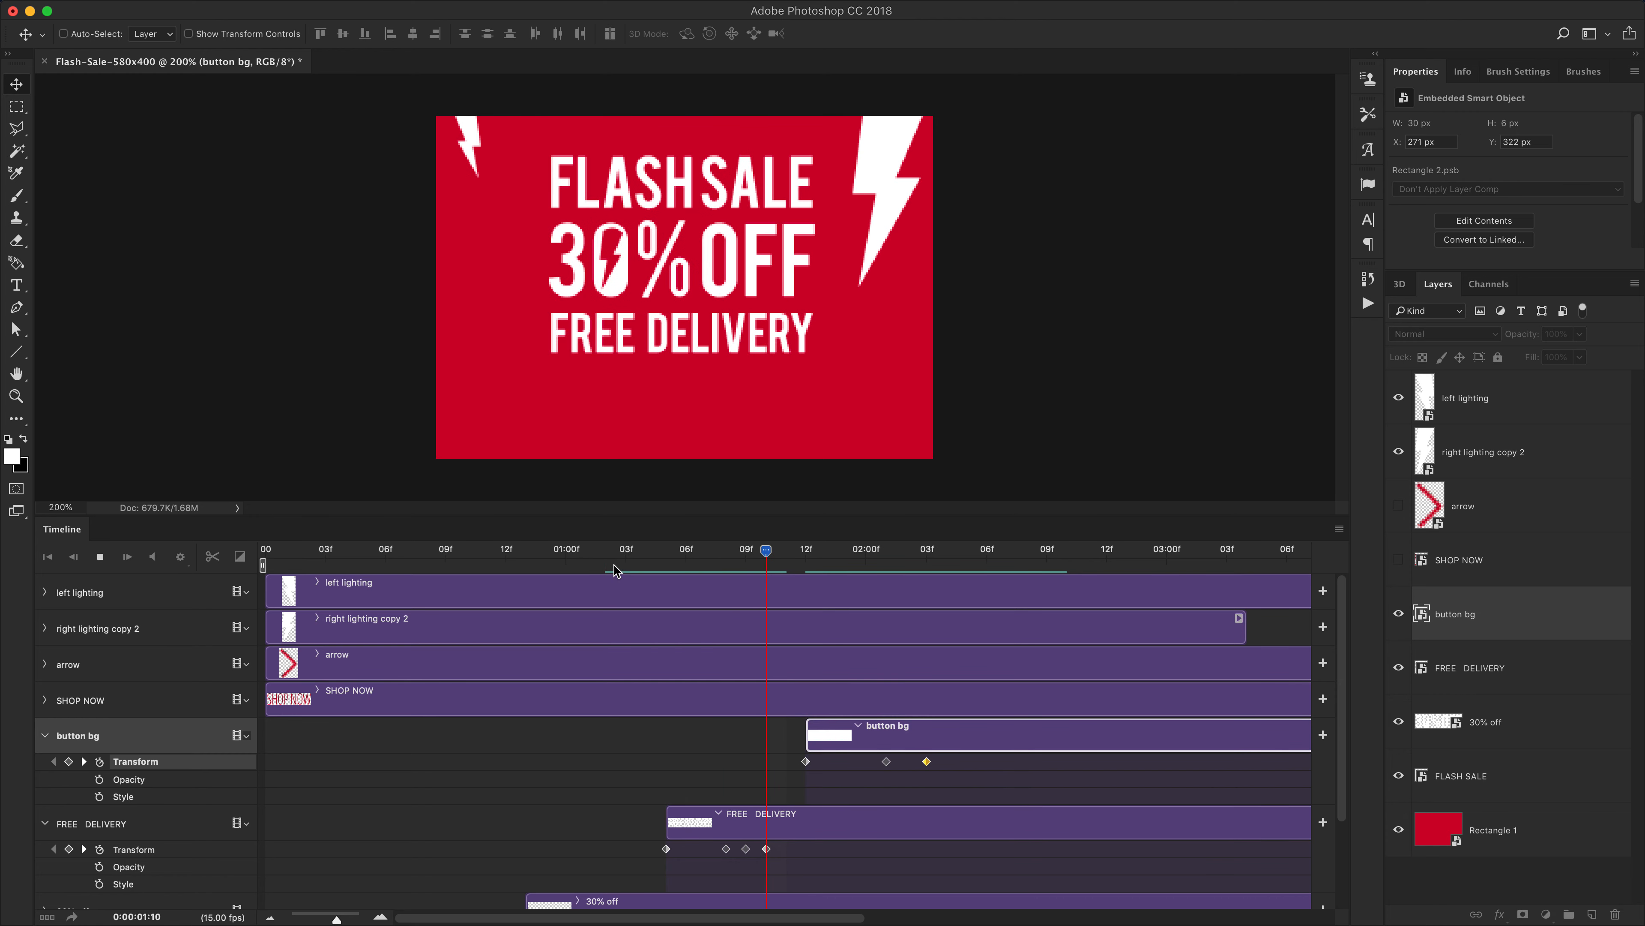
{"action": "left_click", "coordinate": [654, 556]}
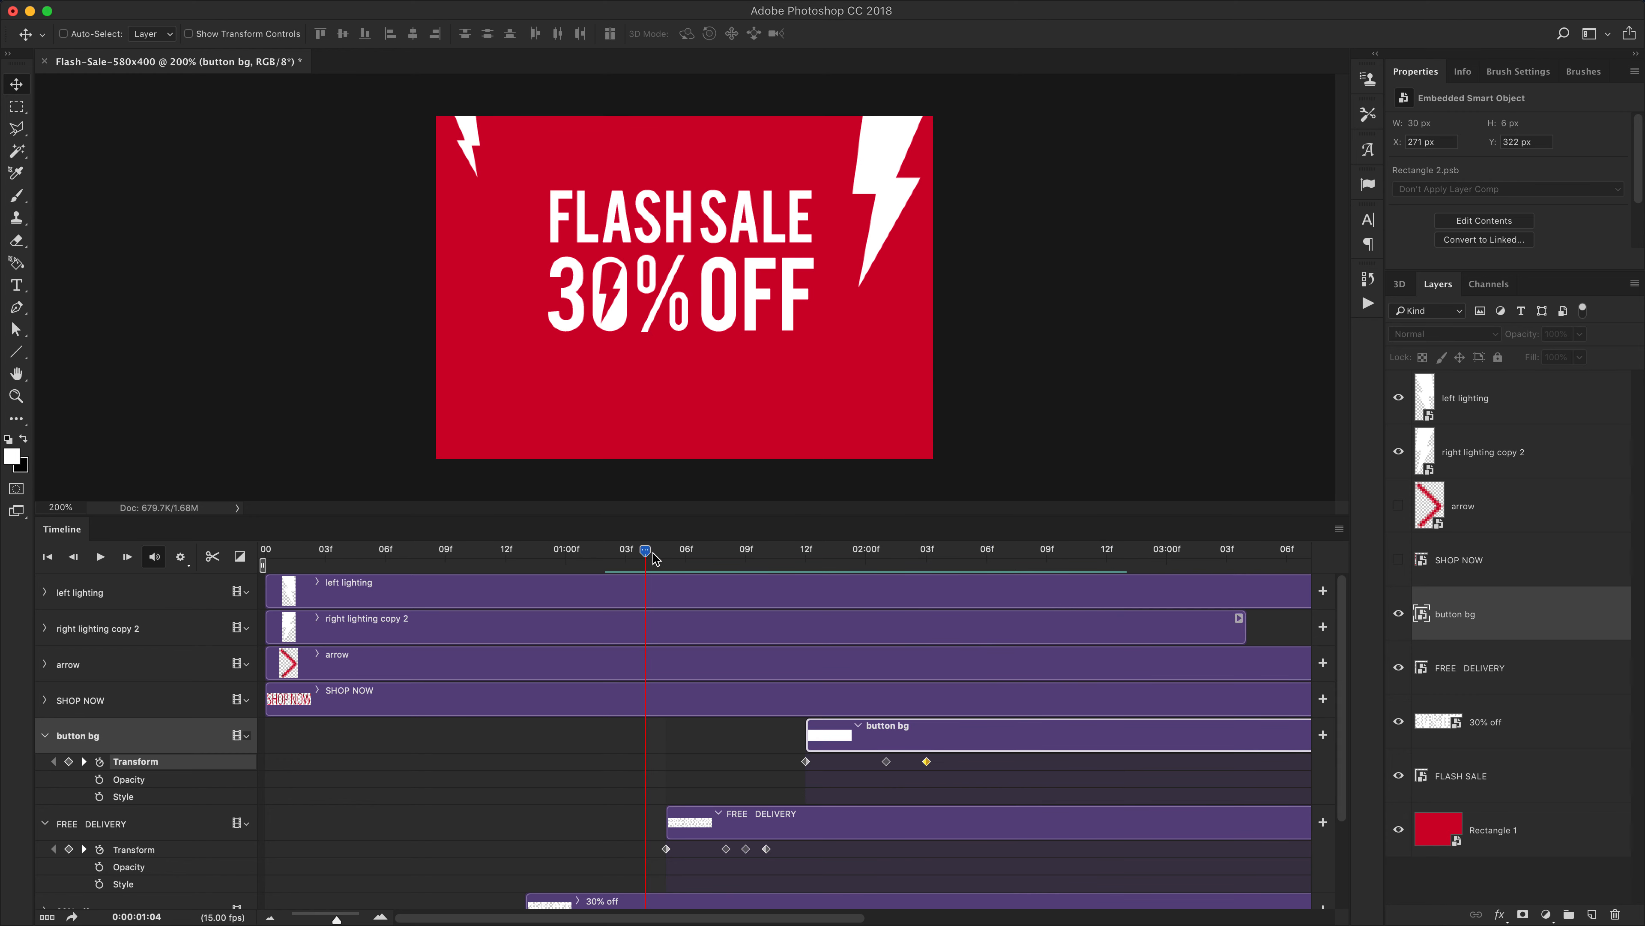
{"action": "key", "text": "space"}
{"action": "key", "text": "space"}
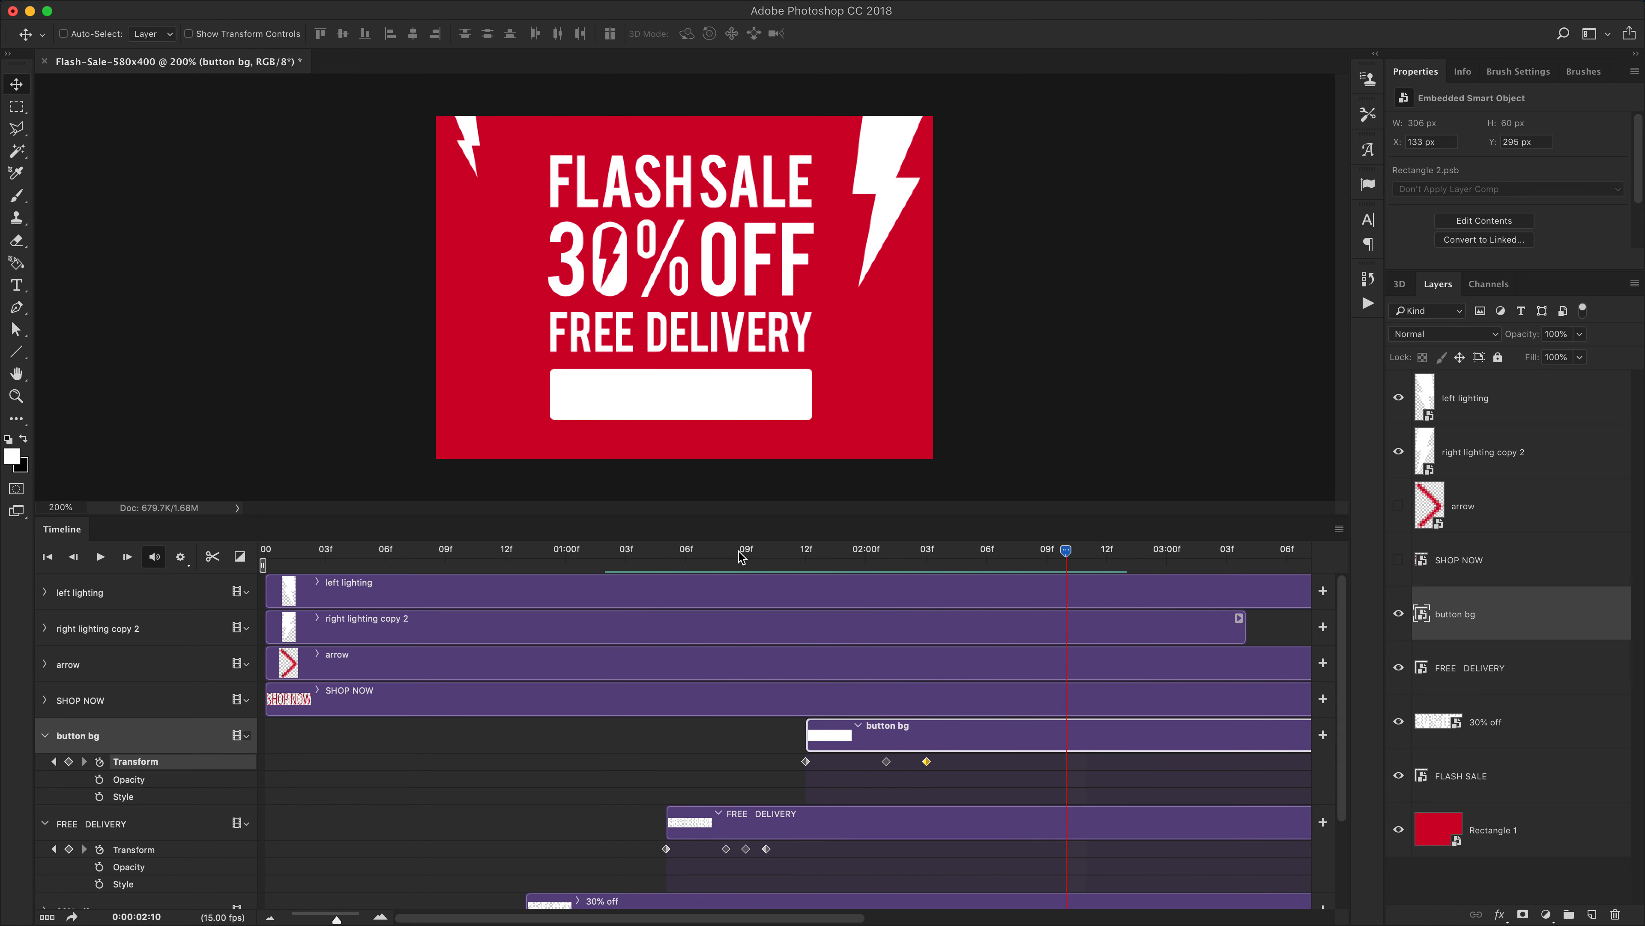
{"action": "left_click_drag", "start_coordinate": [742, 558], "coordinate": [885, 560]}
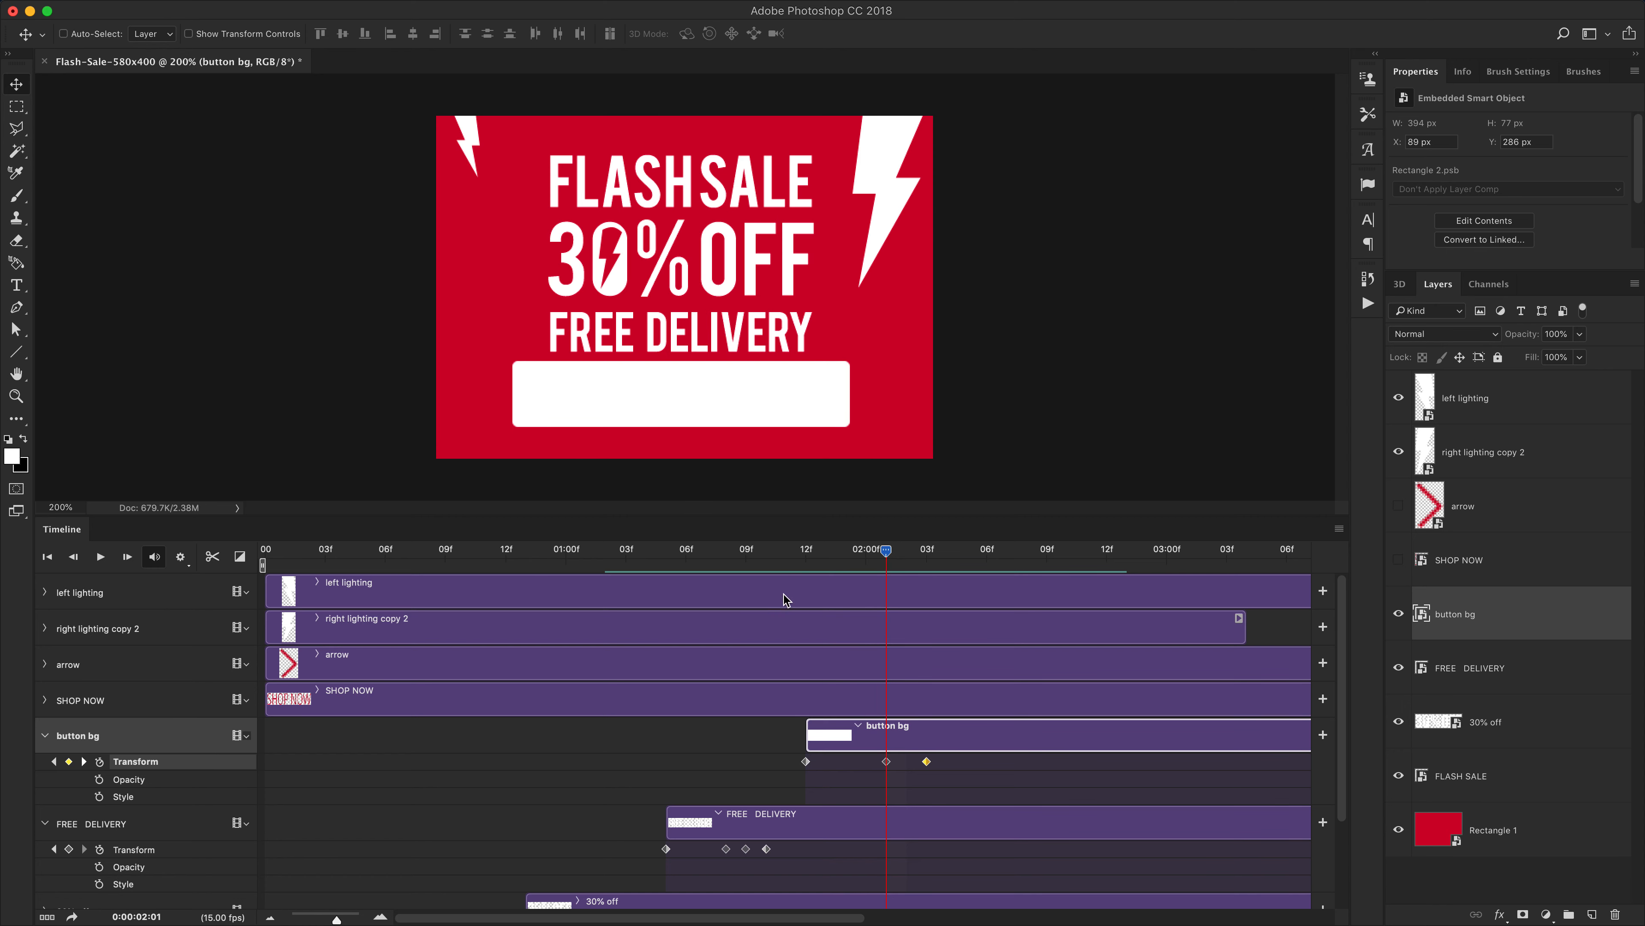
Trim the SHOP NOW clip to start at 2:01, enable its Opacity keyframing and make the layer visible
{"action": "left_click", "coordinate": [45, 700]}
{"action": "left_click_drag", "start_coordinate": [266, 692], "coordinate": [875, 692]}
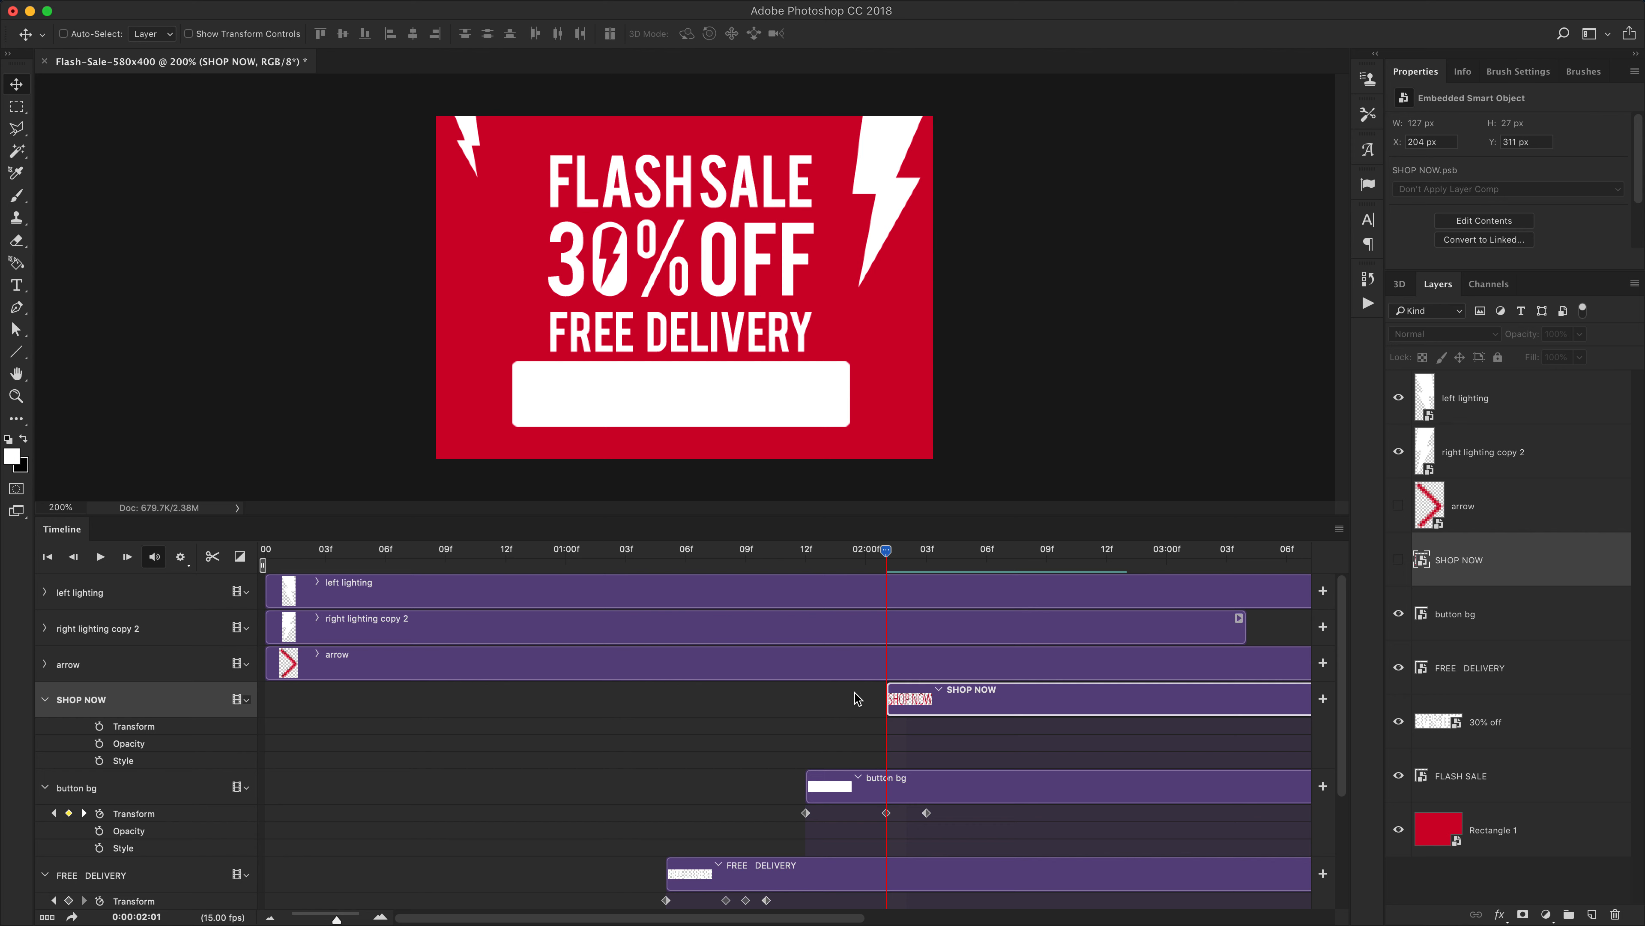
{"action": "left_click", "coordinate": [99, 744]}
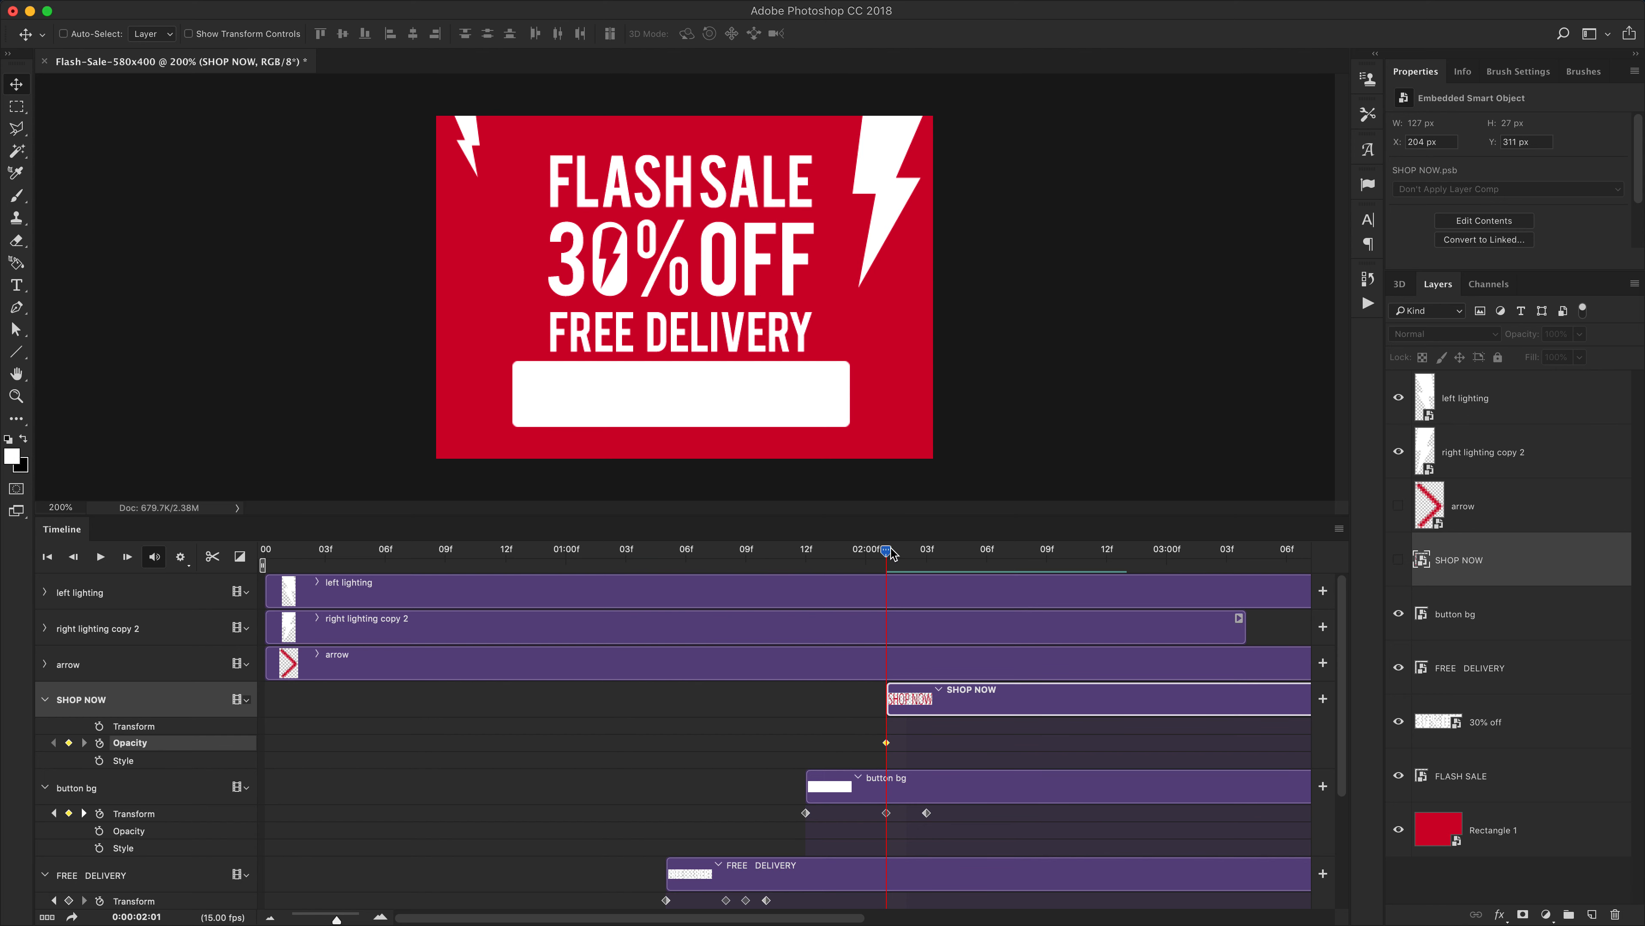
{"action": "left_click", "coordinate": [1398, 560]}
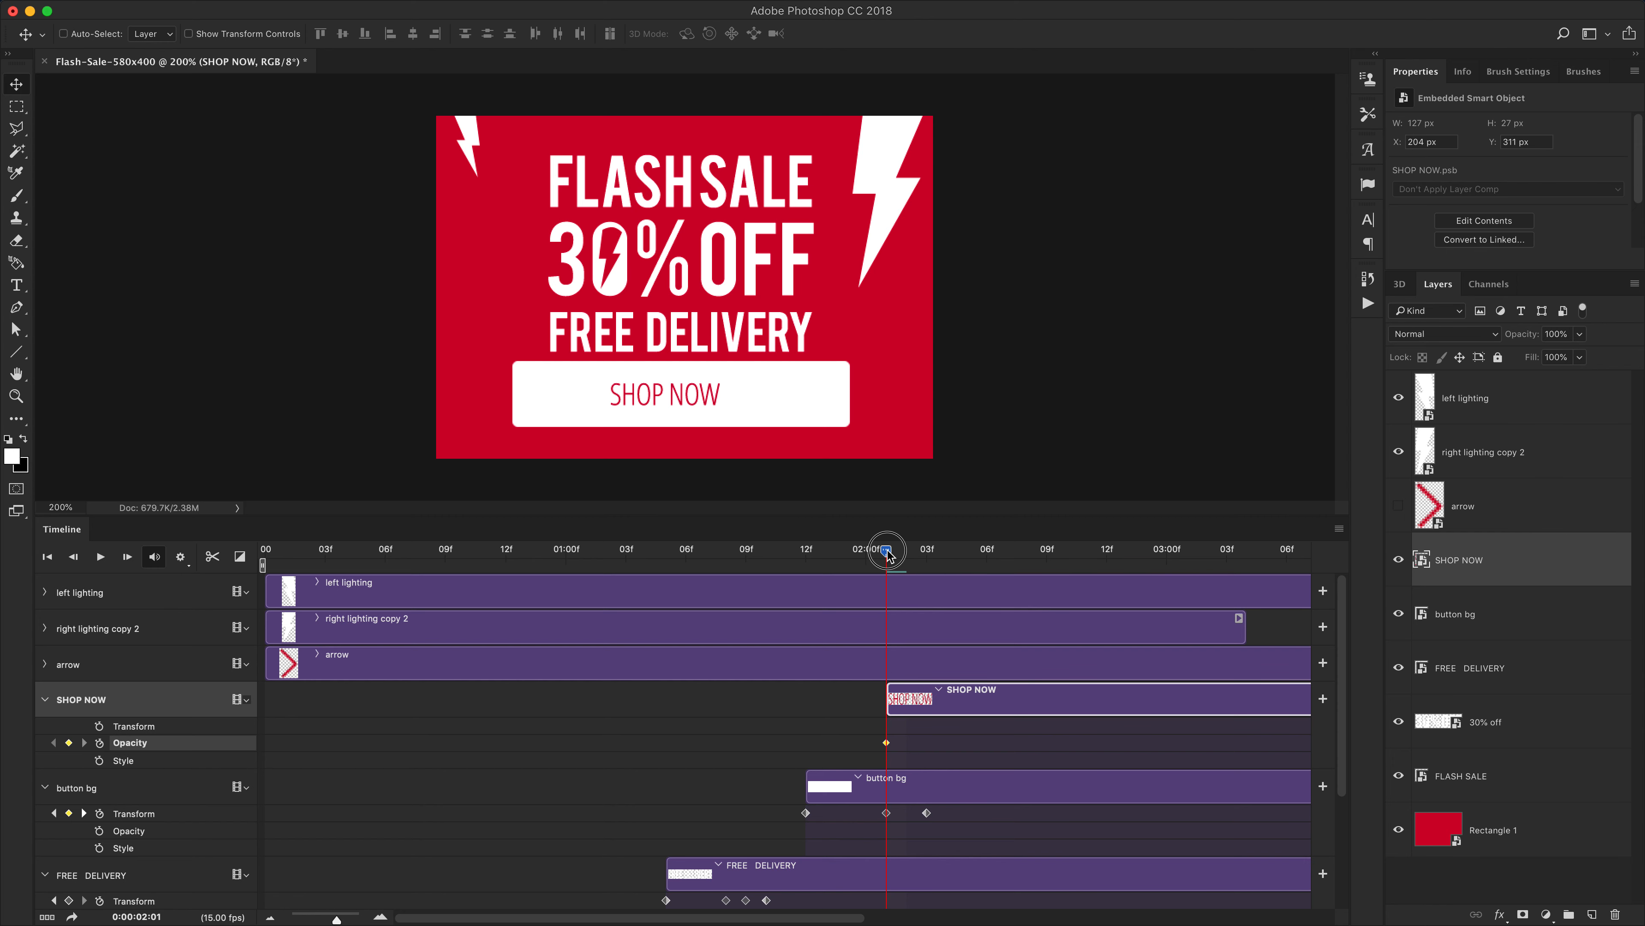
Fade SHOP NOW in with opacity keyframes of 0% at 2:01 and 100% at 2:03
{"action": "left_click_drag", "start_coordinate": [887, 551], "coordinate": [926, 551]}
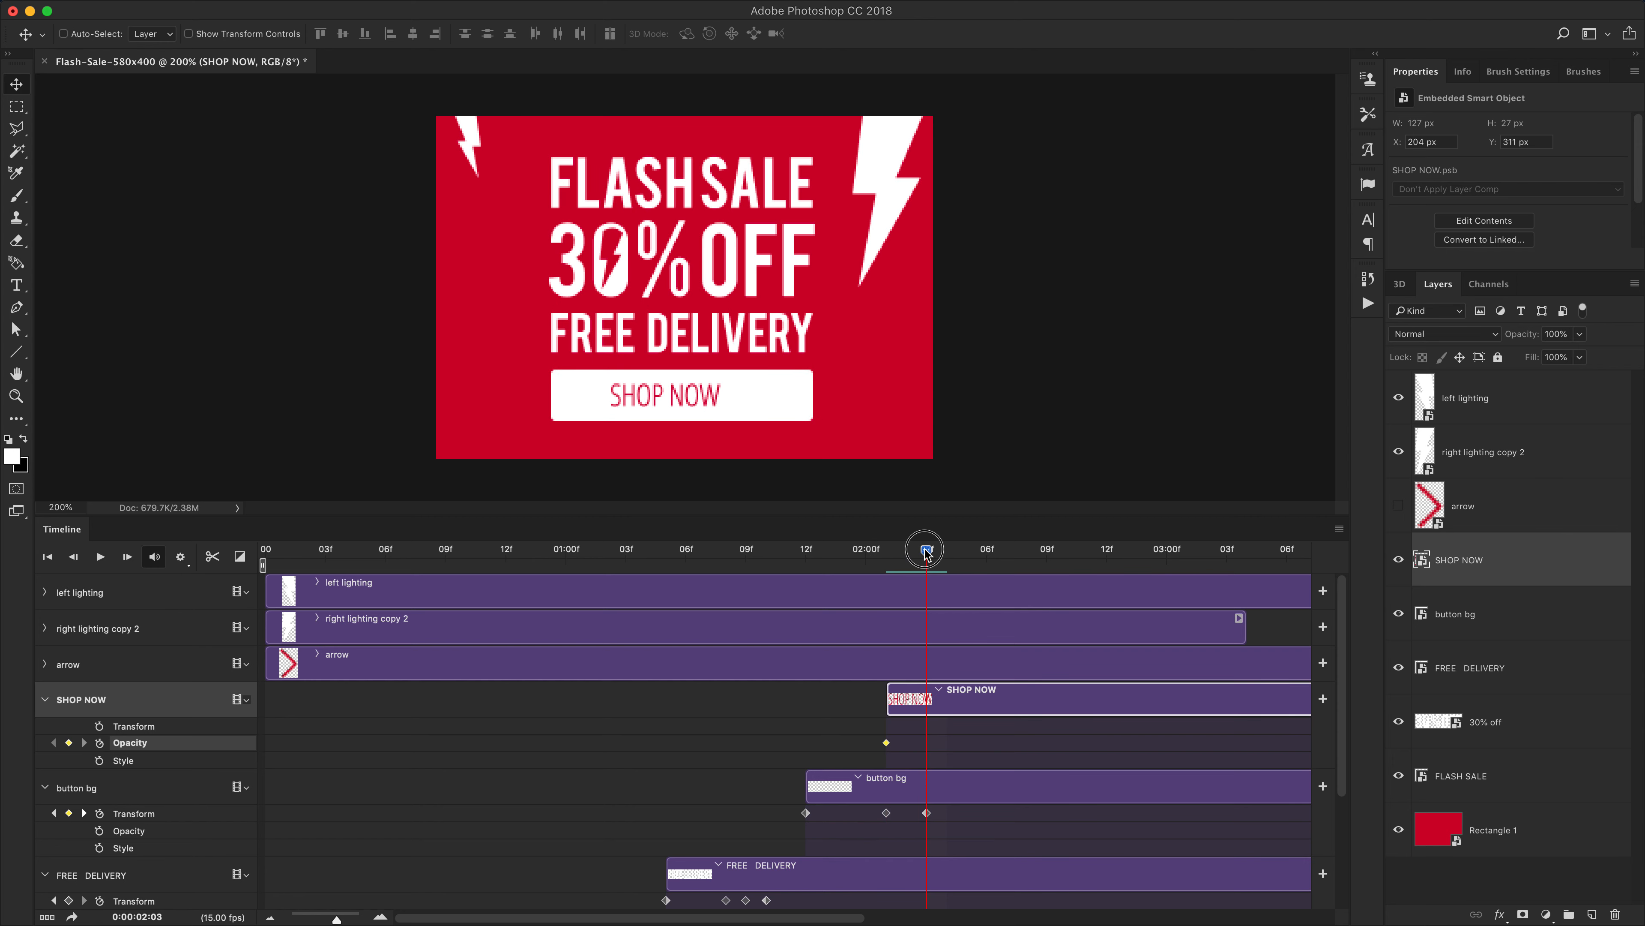
{"action": "left_click", "coordinate": [69, 742]}
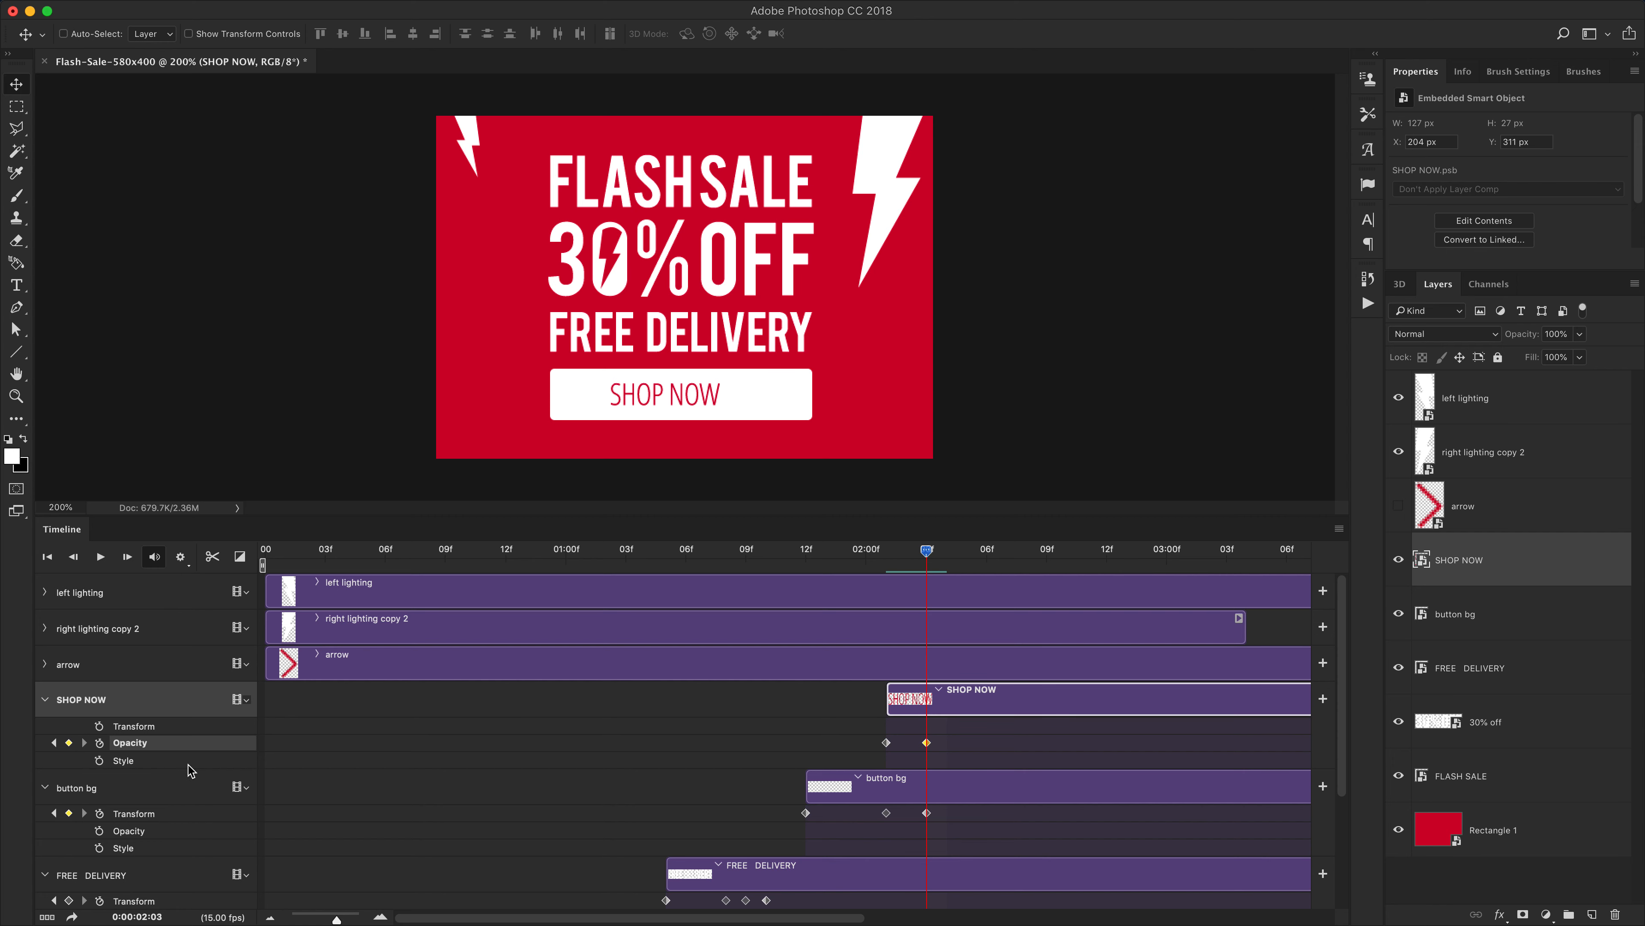
{"action": "left_click_drag", "start_coordinate": [926, 552], "coordinate": [886, 551]}
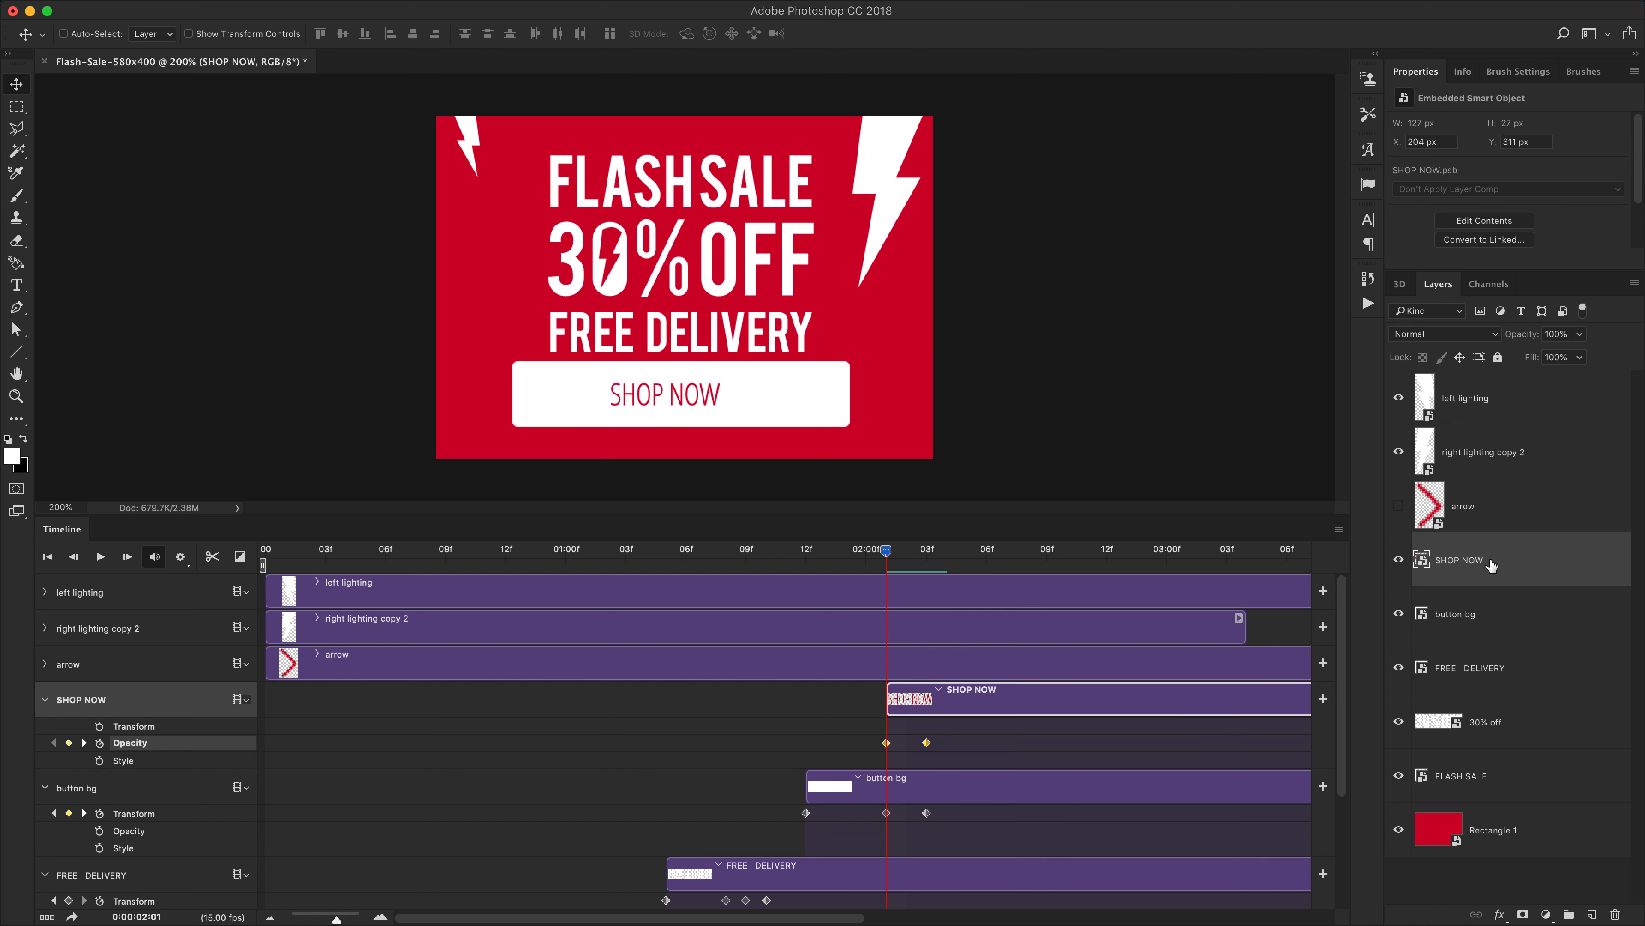
{"action": "left_click", "coordinate": [1581, 334]}
{"action": "left_click_drag", "start_coordinate": [1536, 365], "coordinate": [1463, 359]}
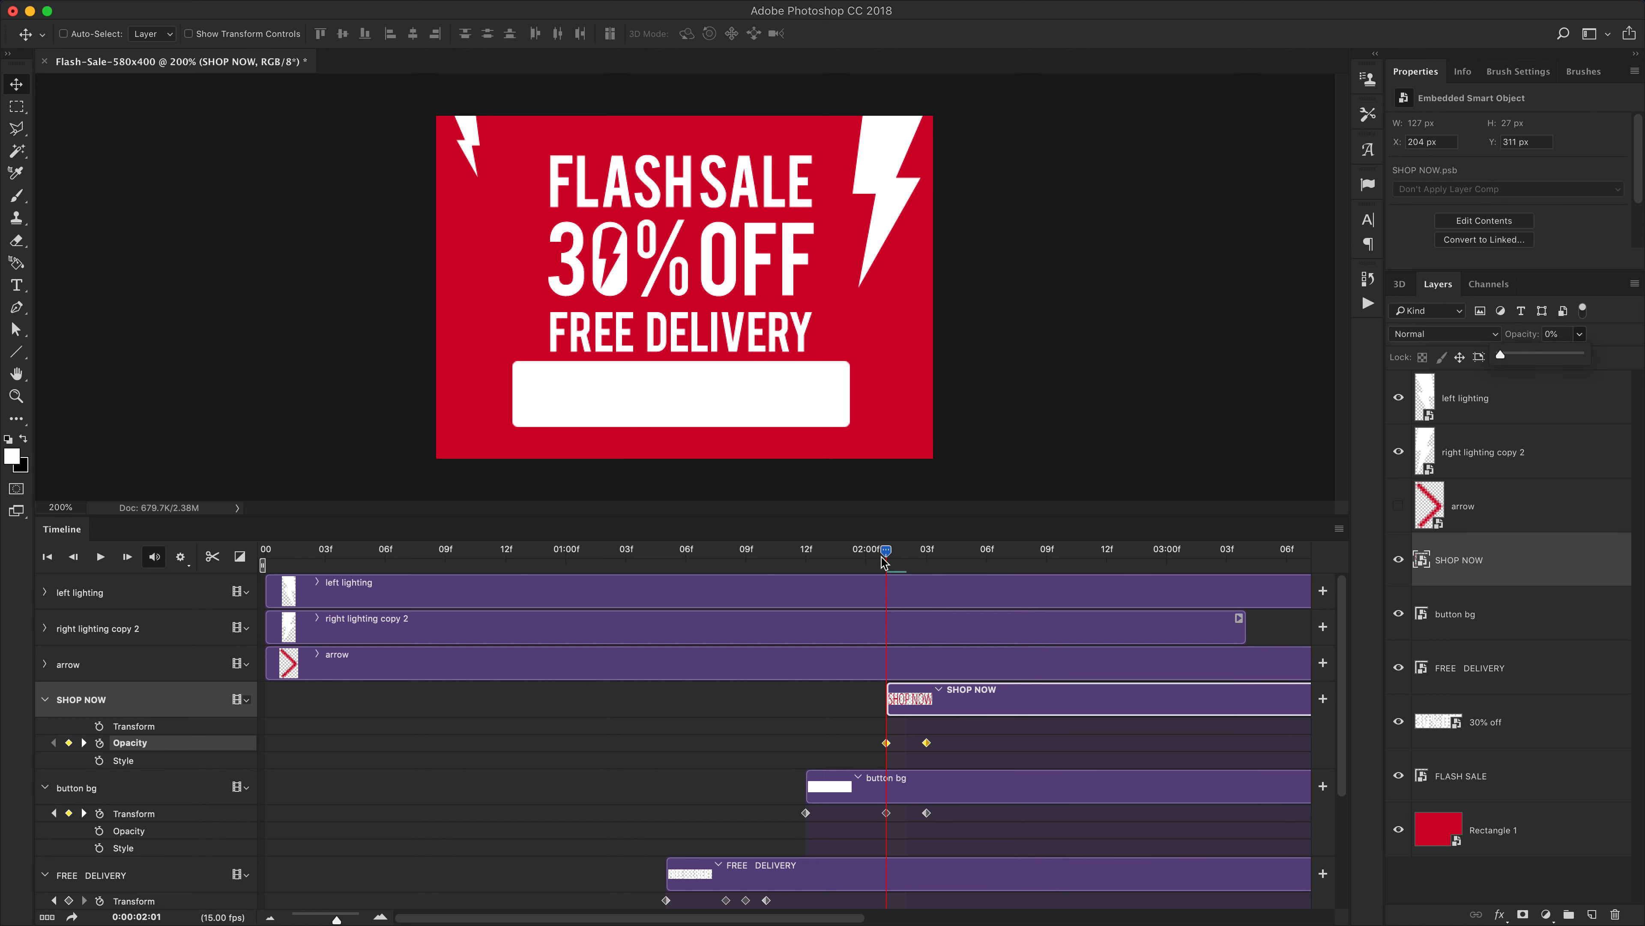
{"action": "left_click_drag", "start_coordinate": [883, 562], "coordinate": [928, 570]}
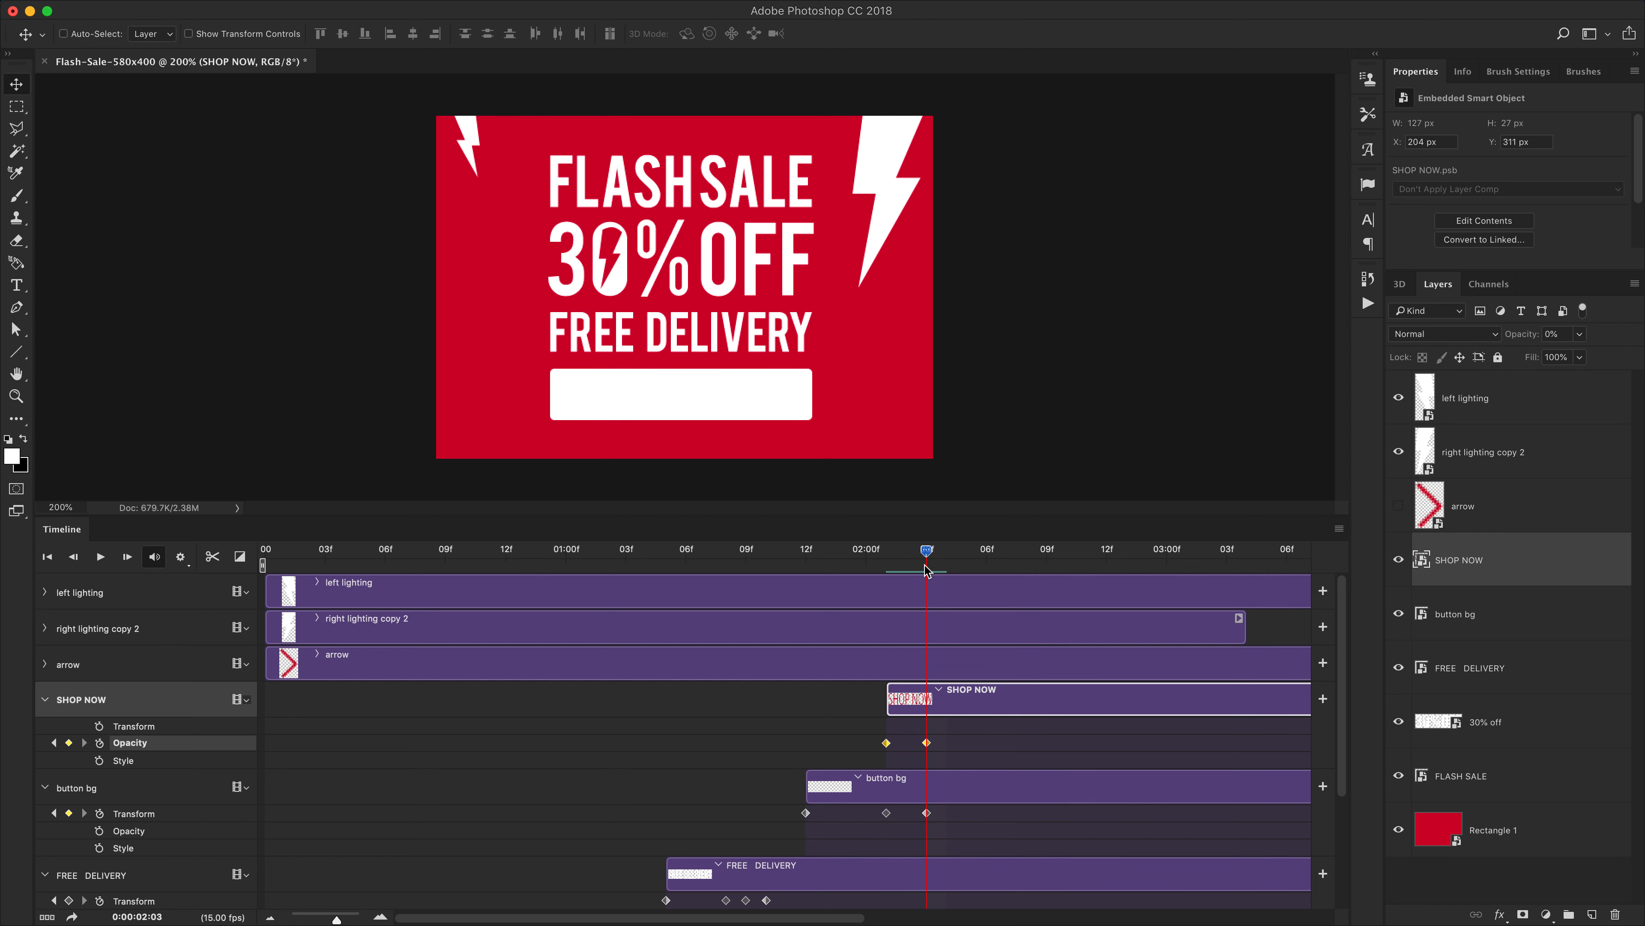
{"action": "left_click", "coordinate": [926, 742]}
{"action": "left_click", "coordinate": [1578, 357]}
{"action": "left_click_drag", "start_coordinate": [1574, 357], "coordinate": [1636, 357]}
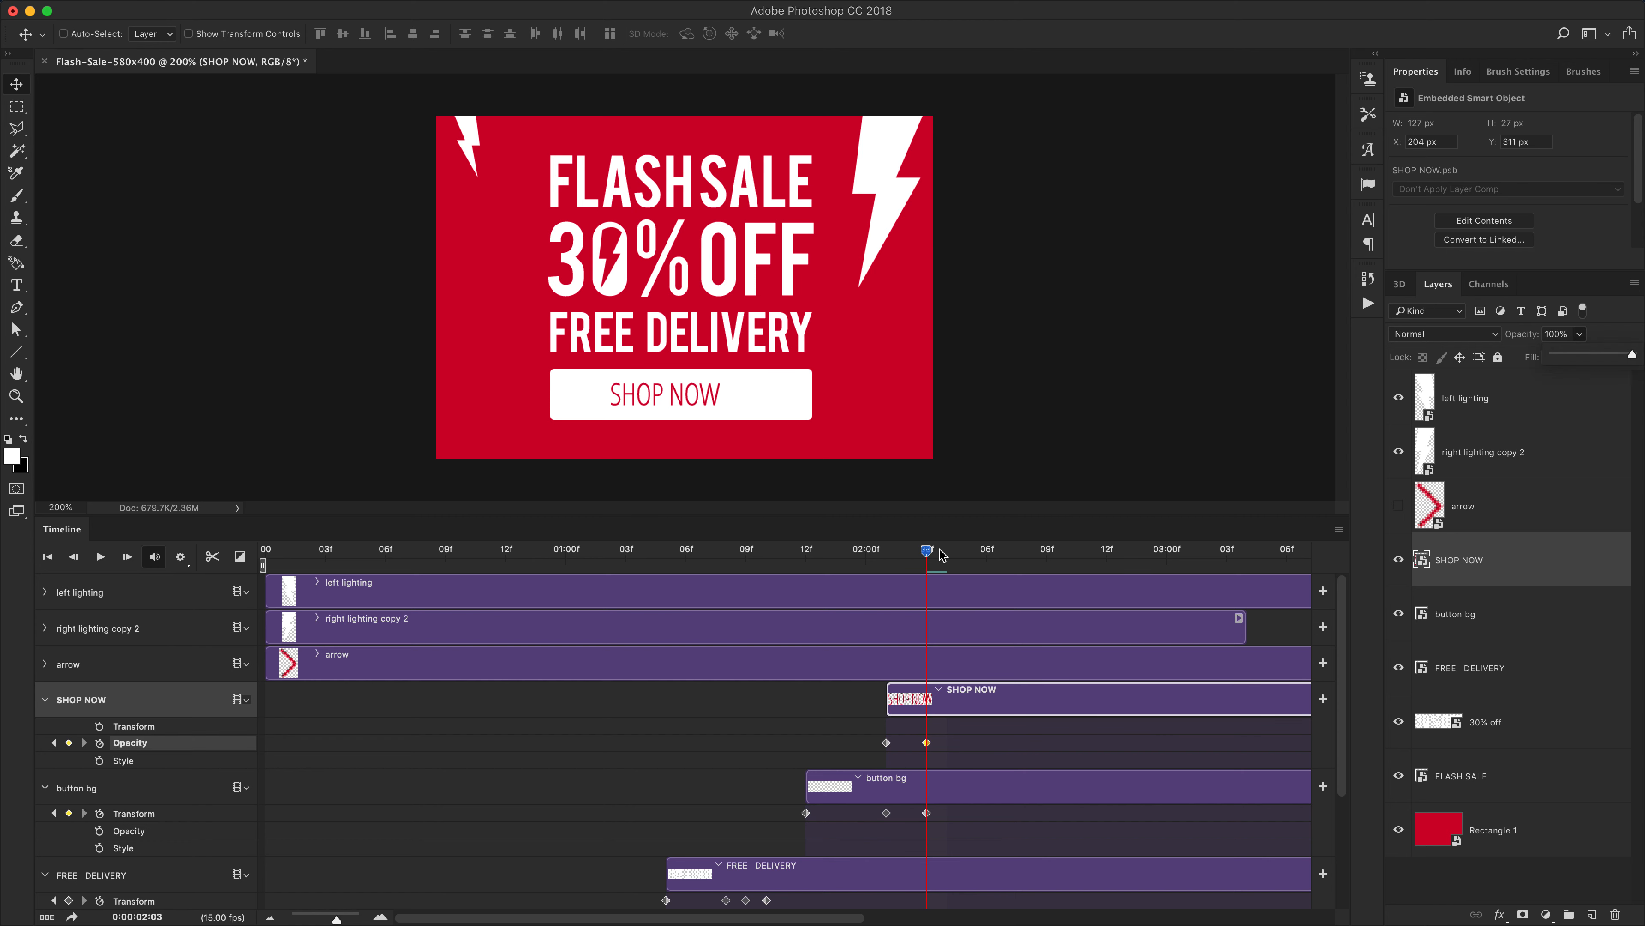
Add SHOP NOW Transform keyframes at 2:01 and 2:03, nudging it 30 px left at 2:01, and preview
{"action": "left_click", "coordinate": [929, 554]}
{"action": "left_click_drag", "start_coordinate": [929, 554], "coordinate": [885, 559]}
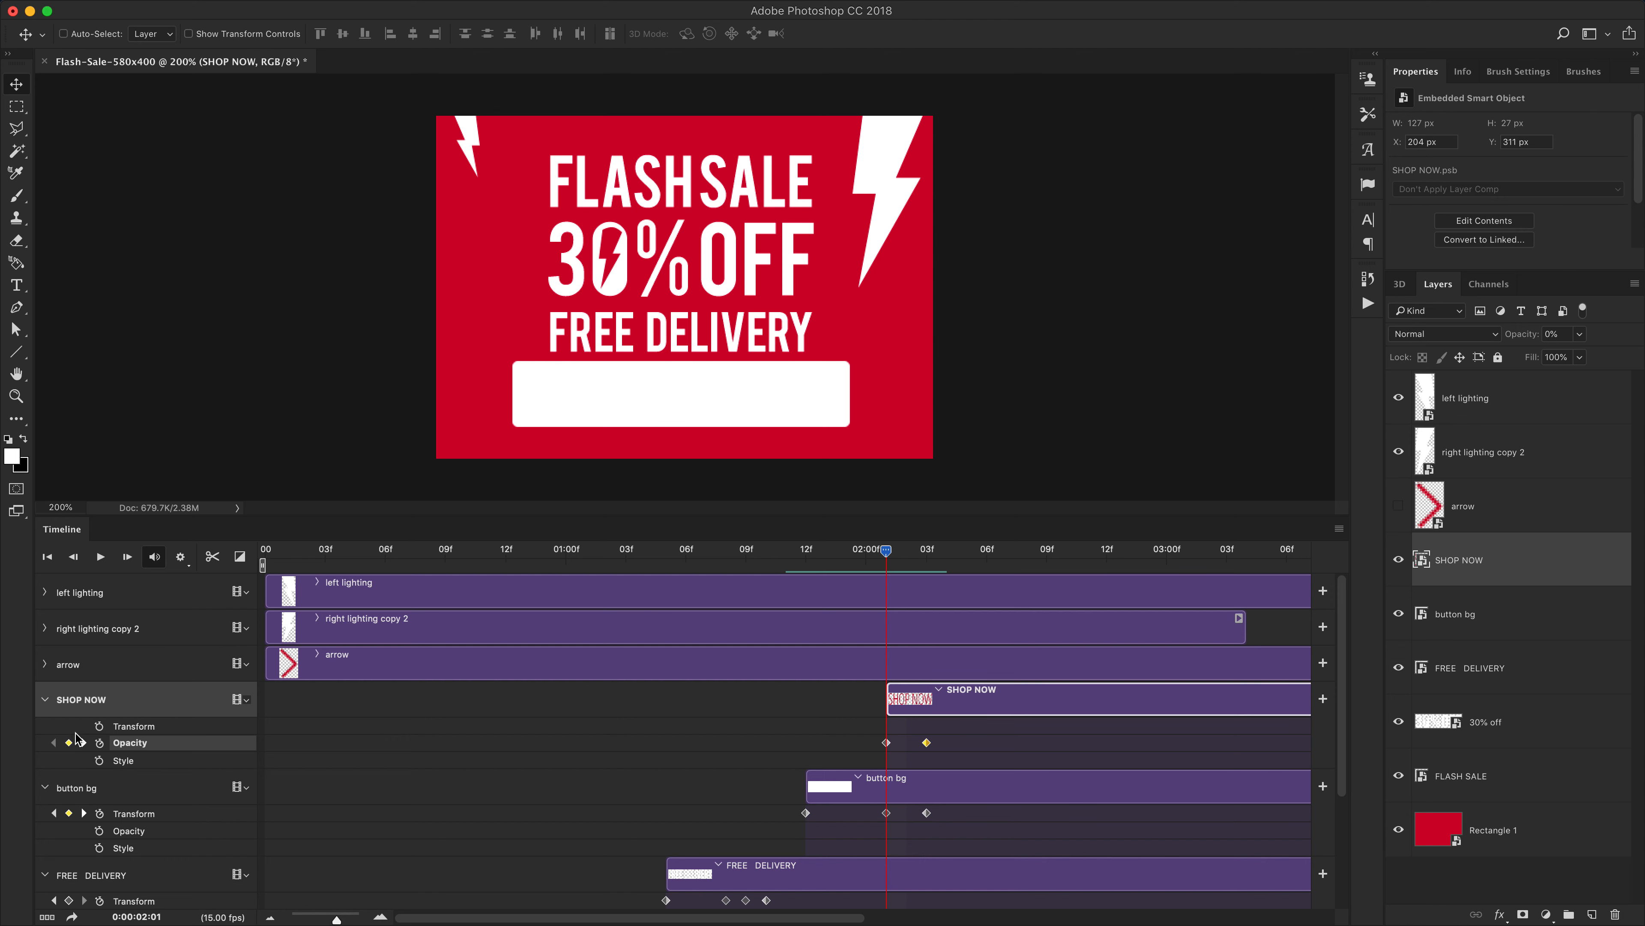
{"action": "left_click", "coordinate": [99, 726]}
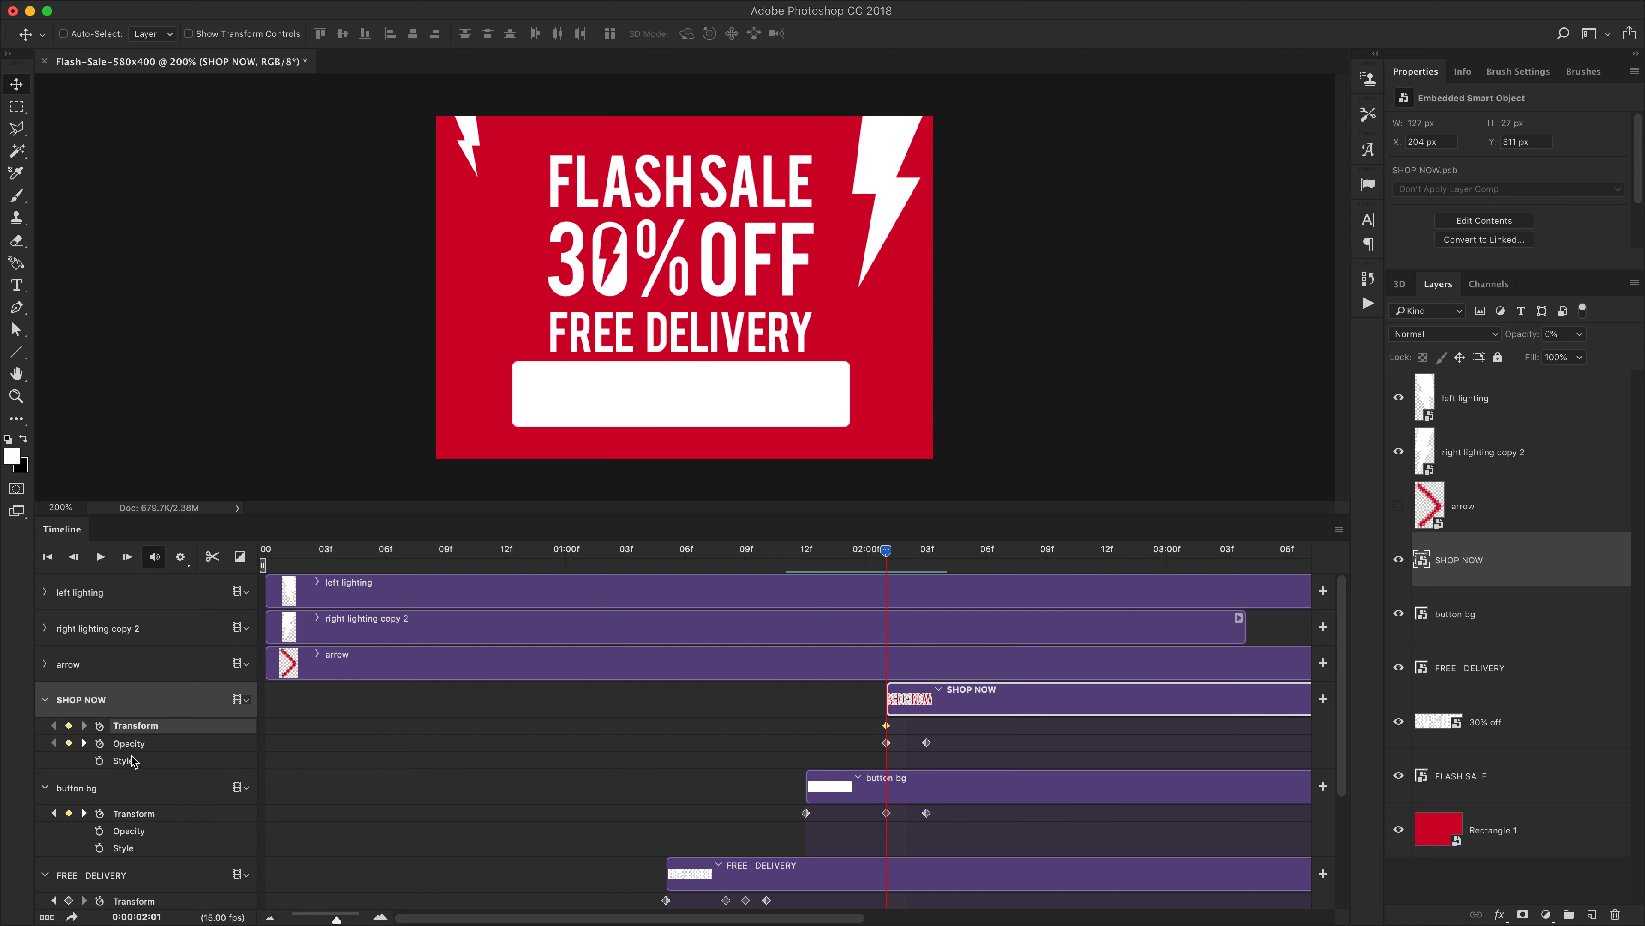
{"action": "left_click", "coordinate": [84, 742]}
{"action": "left_click", "coordinate": [69, 726]}
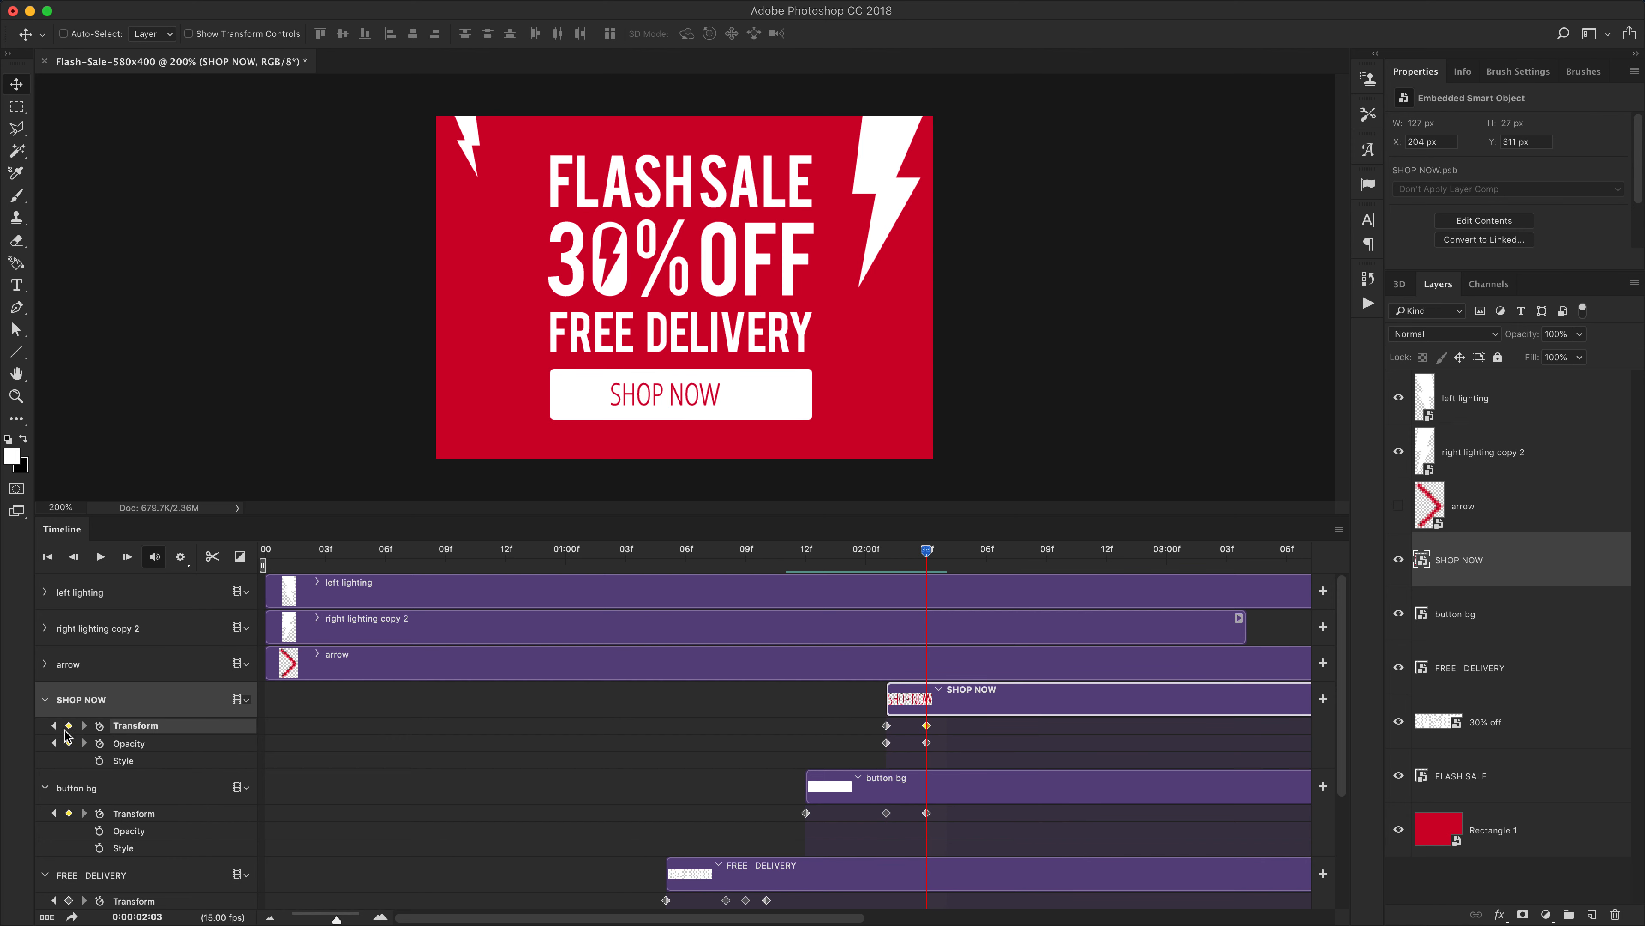
{"action": "left_click", "coordinate": [54, 743]}
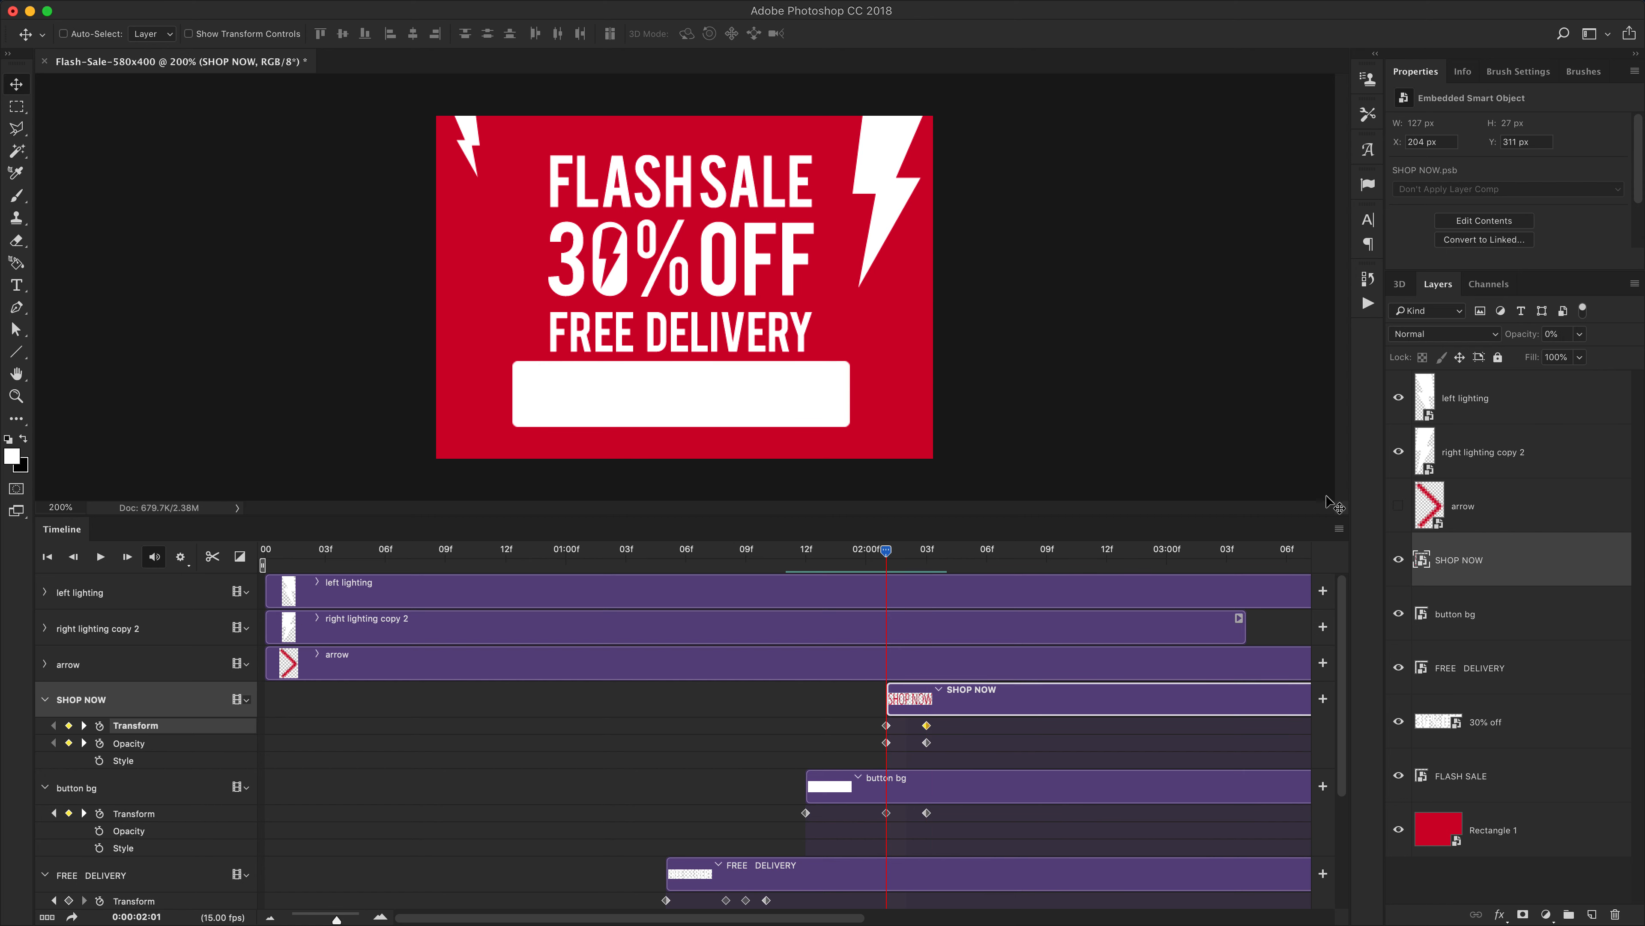
{"action": "left_click", "coordinate": [1477, 561]}
{"action": "key", "text": "shift+Left"}
{"action": "mouse_move", "coordinate": [886, 551]}
{"action": "left_mouse_down"}
{"action": "mouse_move", "coordinate": [851, 563]}
{"action": "mouse_move", "coordinate": [944, 555]}
{"action": "mouse_move", "coordinate": [867, 565]}
{"action": "left_mouse_up"}
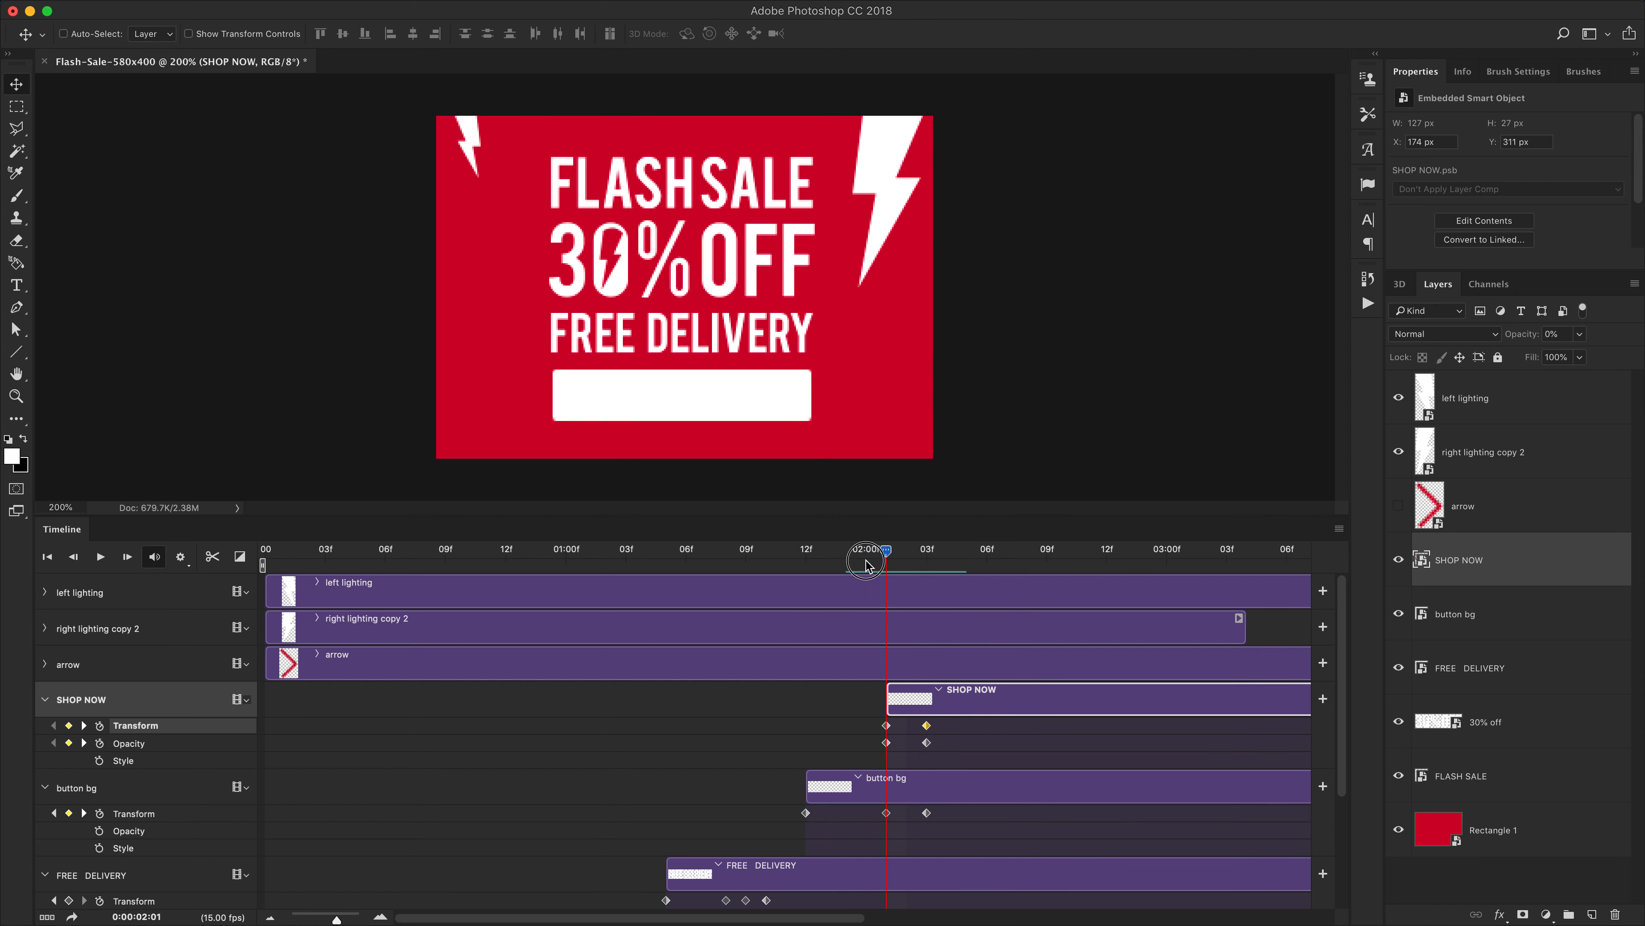
{"action": "key", "text": "space"}
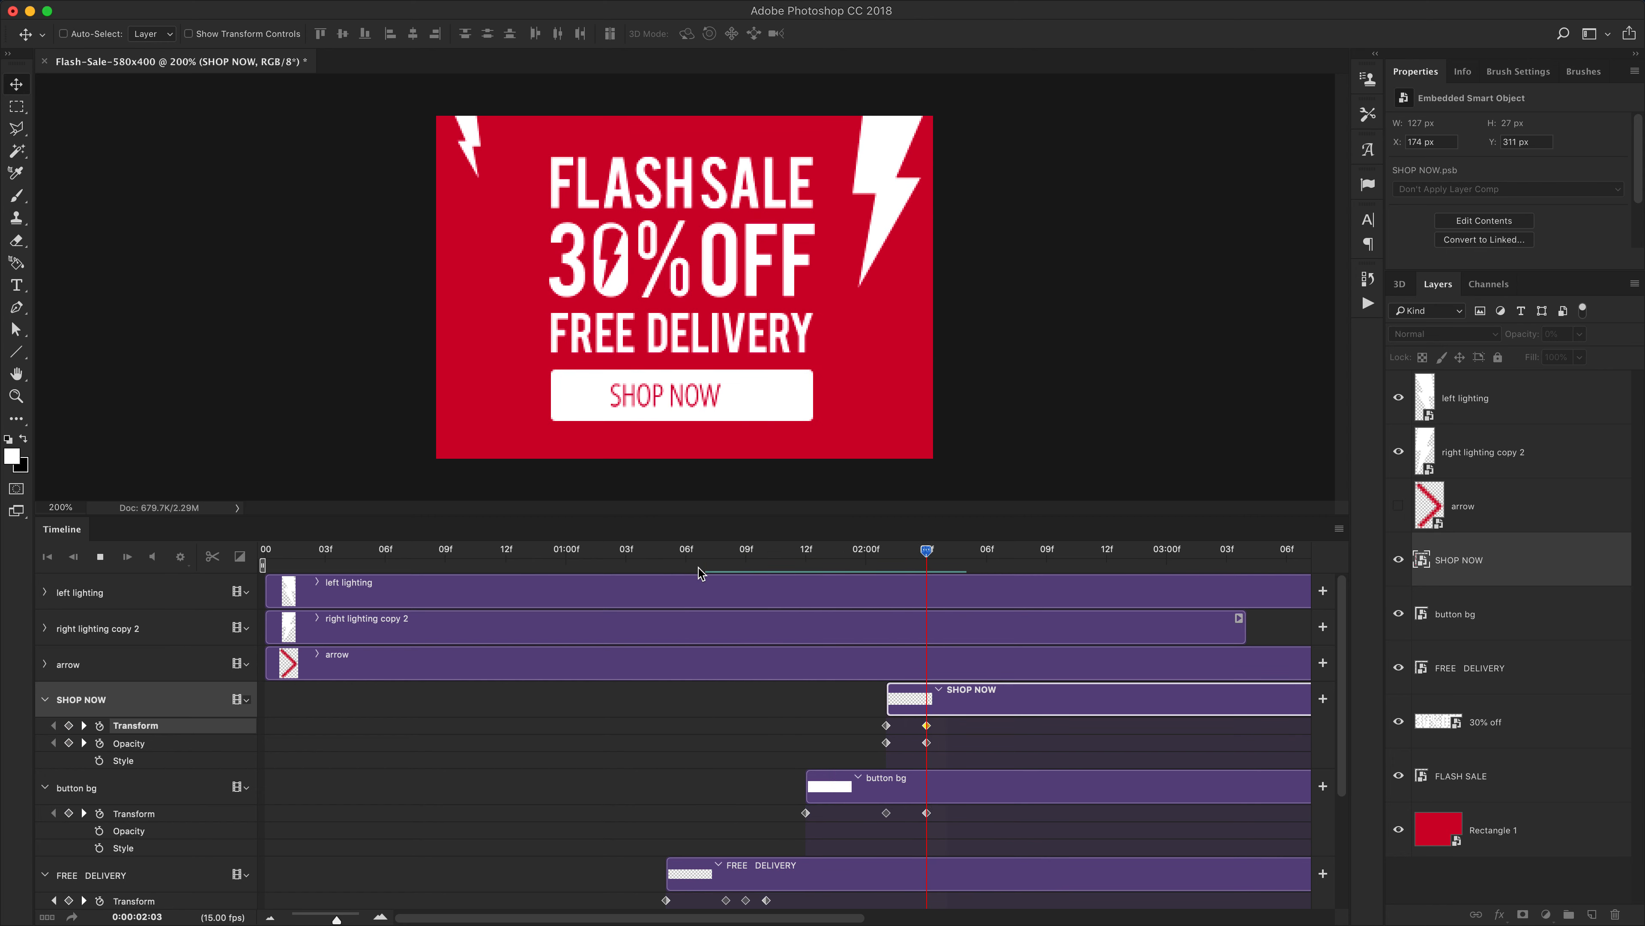
{"action": "key", "text": "space"}
Move SHOP NOW's 2:03 Transform and Opacity keyframes to 2:05 and preview the result
{"action": "left_click", "coordinate": [929, 744]}
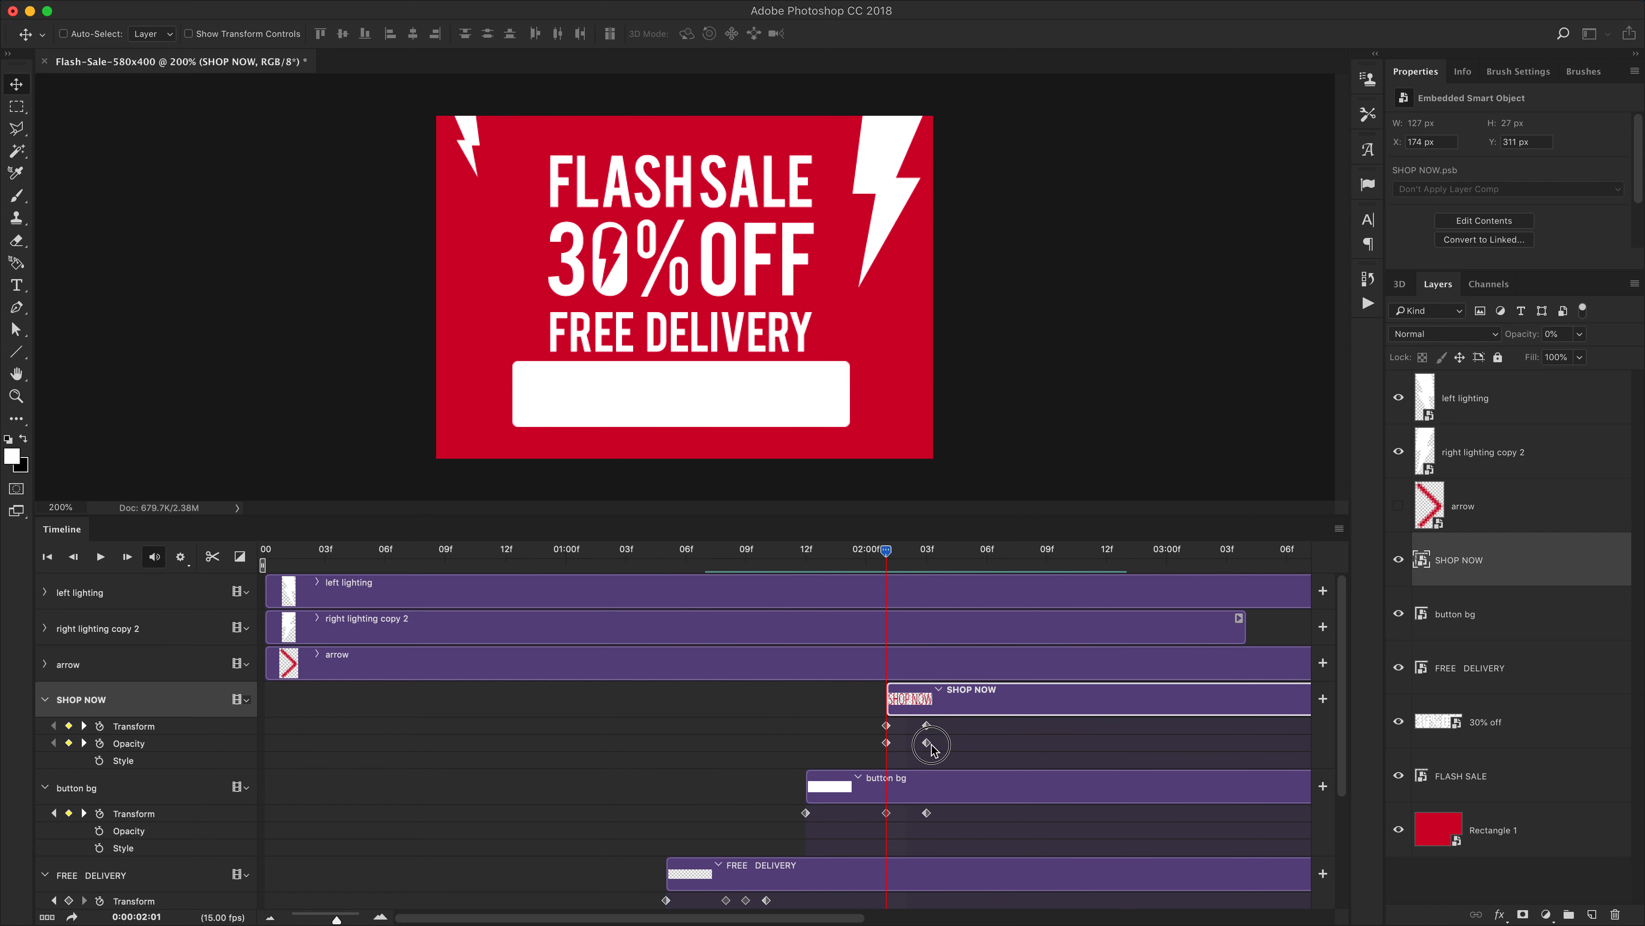
{"action": "left_click", "coordinate": [926, 725]}
{"action": "left_click", "coordinate": [927, 743], "text": "shift"}
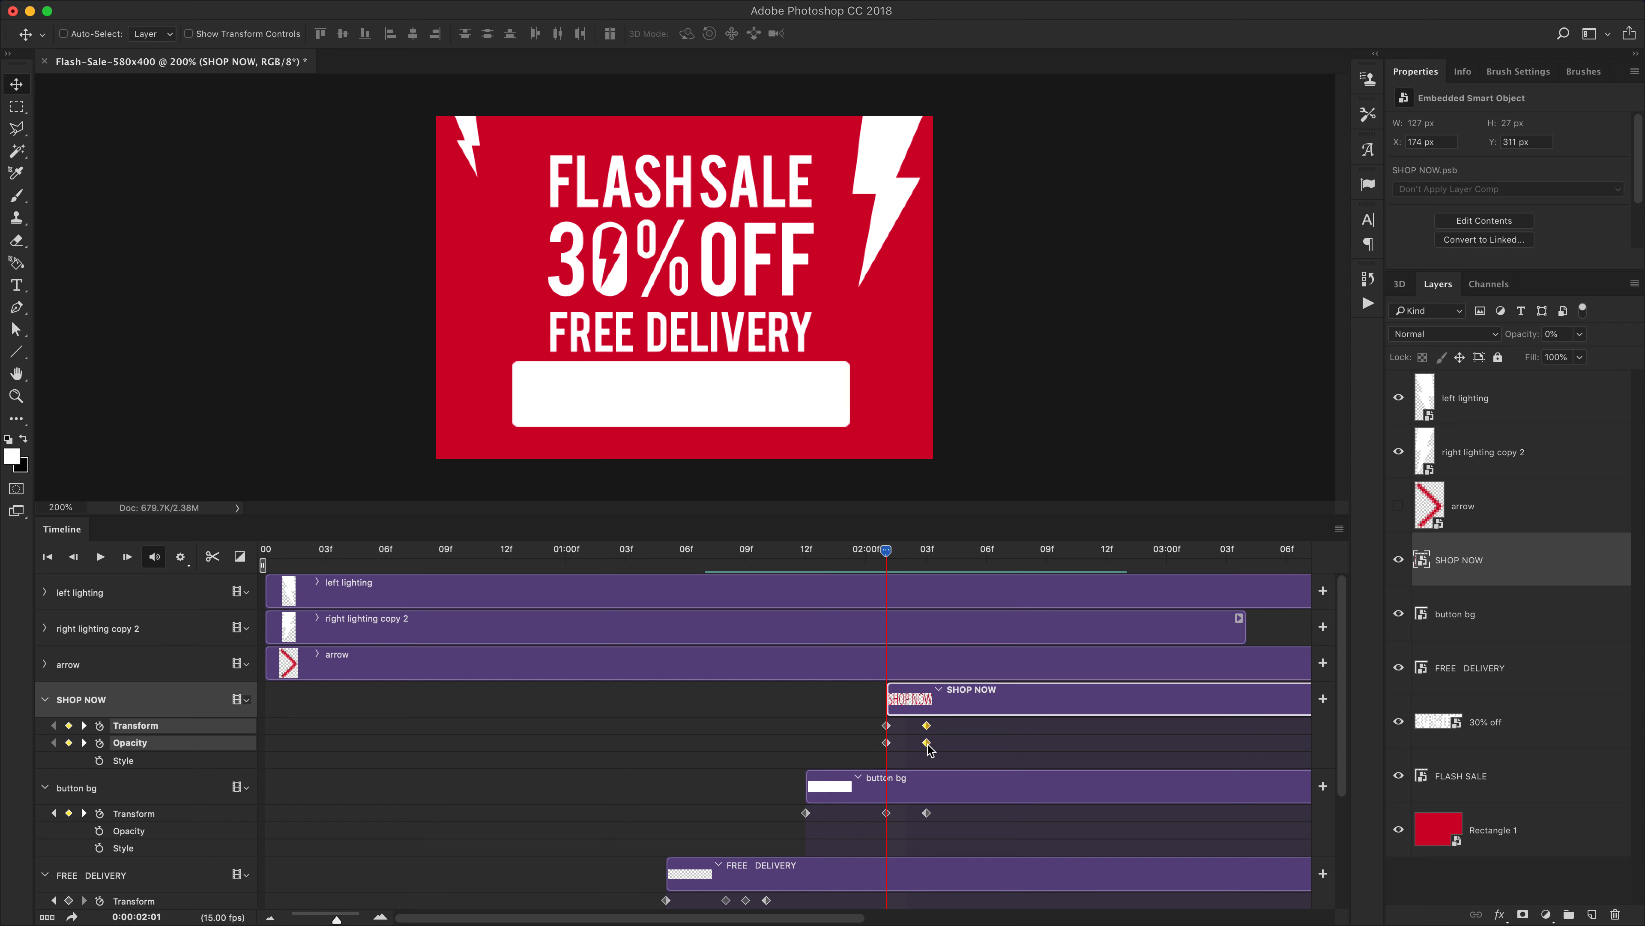
{"action": "left_click_drag", "start_coordinate": [929, 745], "coordinate": [971, 745]}
{"action": "left_click", "coordinate": [803, 556]}
{"action": "key", "text": "space"}
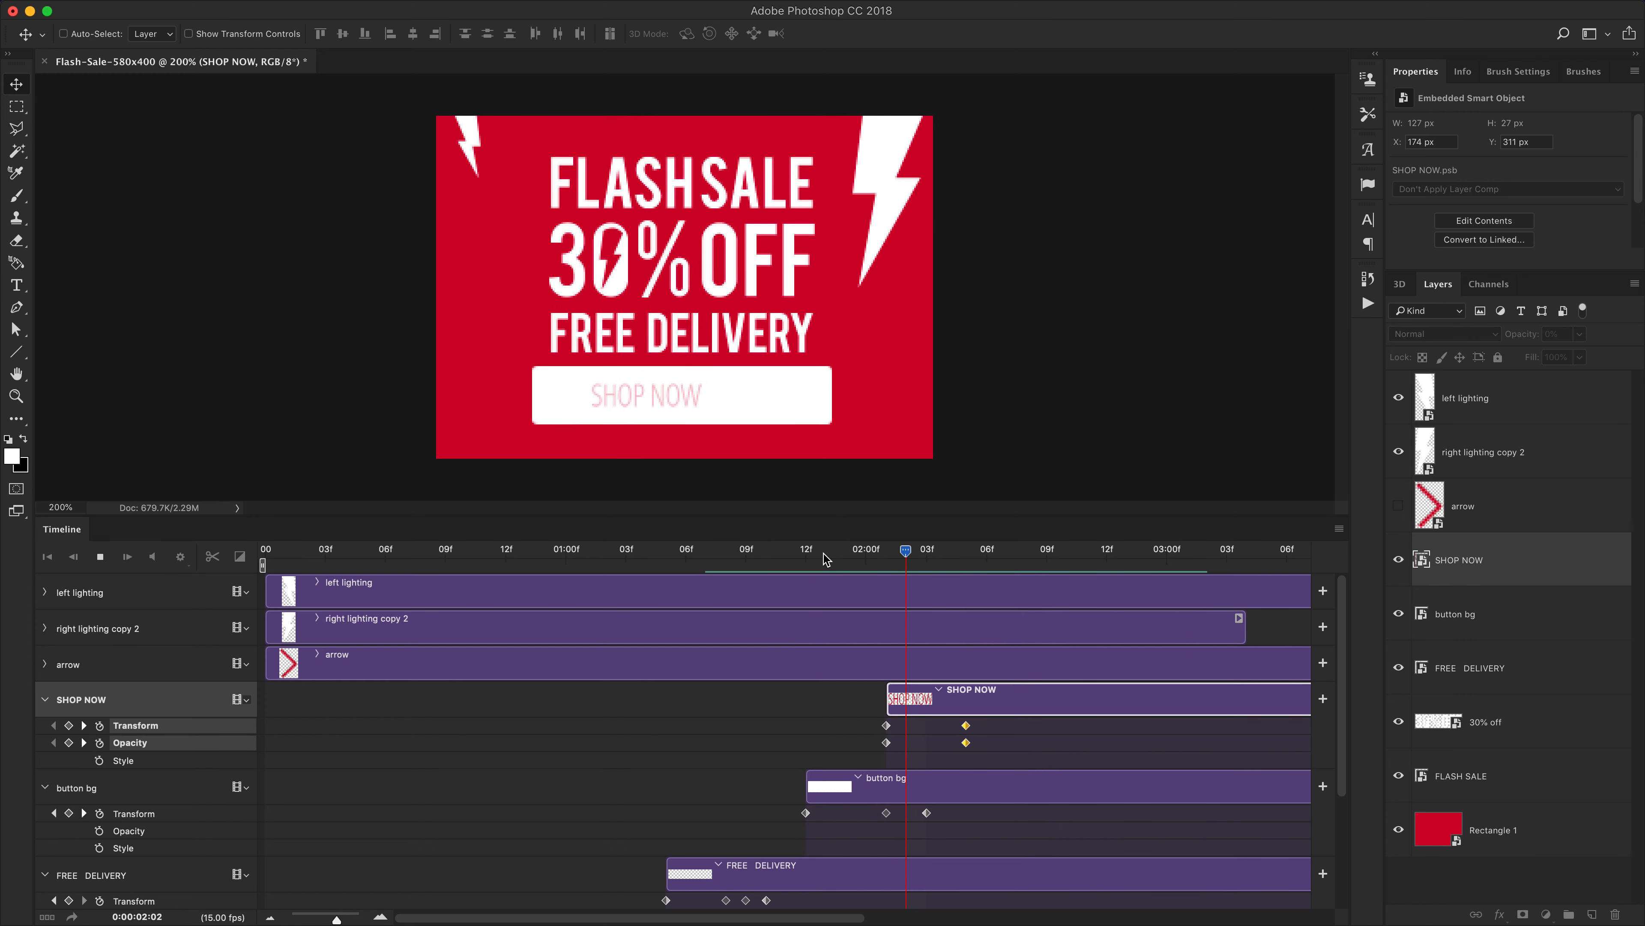
{"action": "key", "text": "space"}
Enable Transform and Opacity keyframing for the arrow layer with keyframes at 2:01 and 2:05
{"action": "left_click_drag", "start_coordinate": [929, 556], "coordinate": [876, 559]}
{"action": "left_click", "coordinate": [47, 665]}
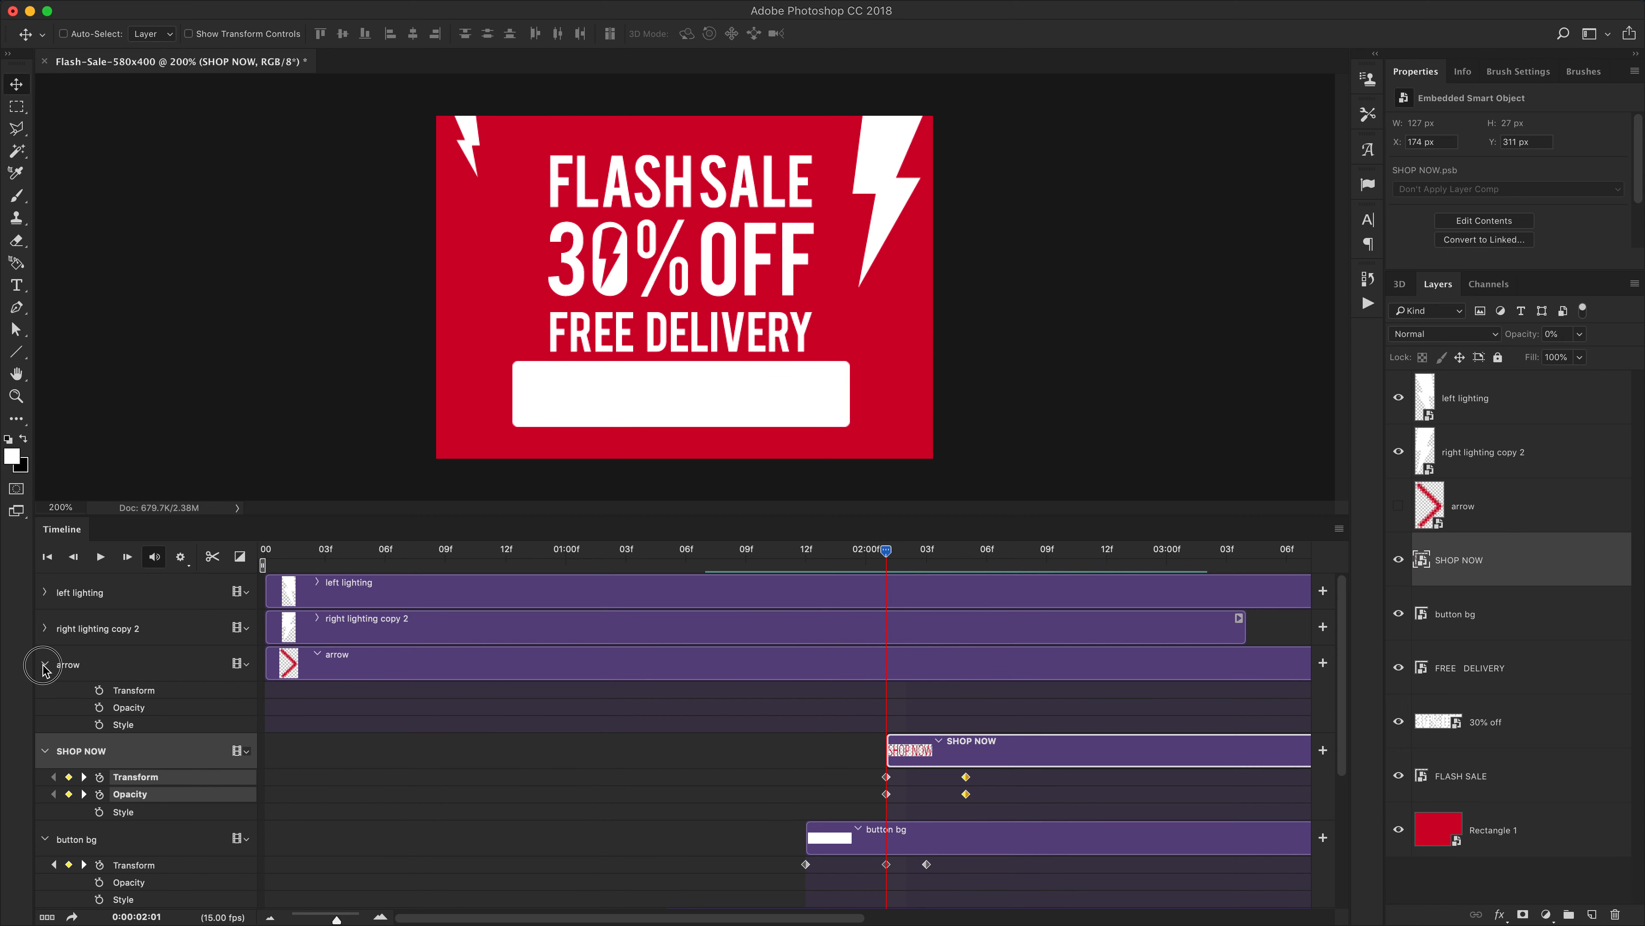
{"action": "left_click", "coordinate": [99, 707]}
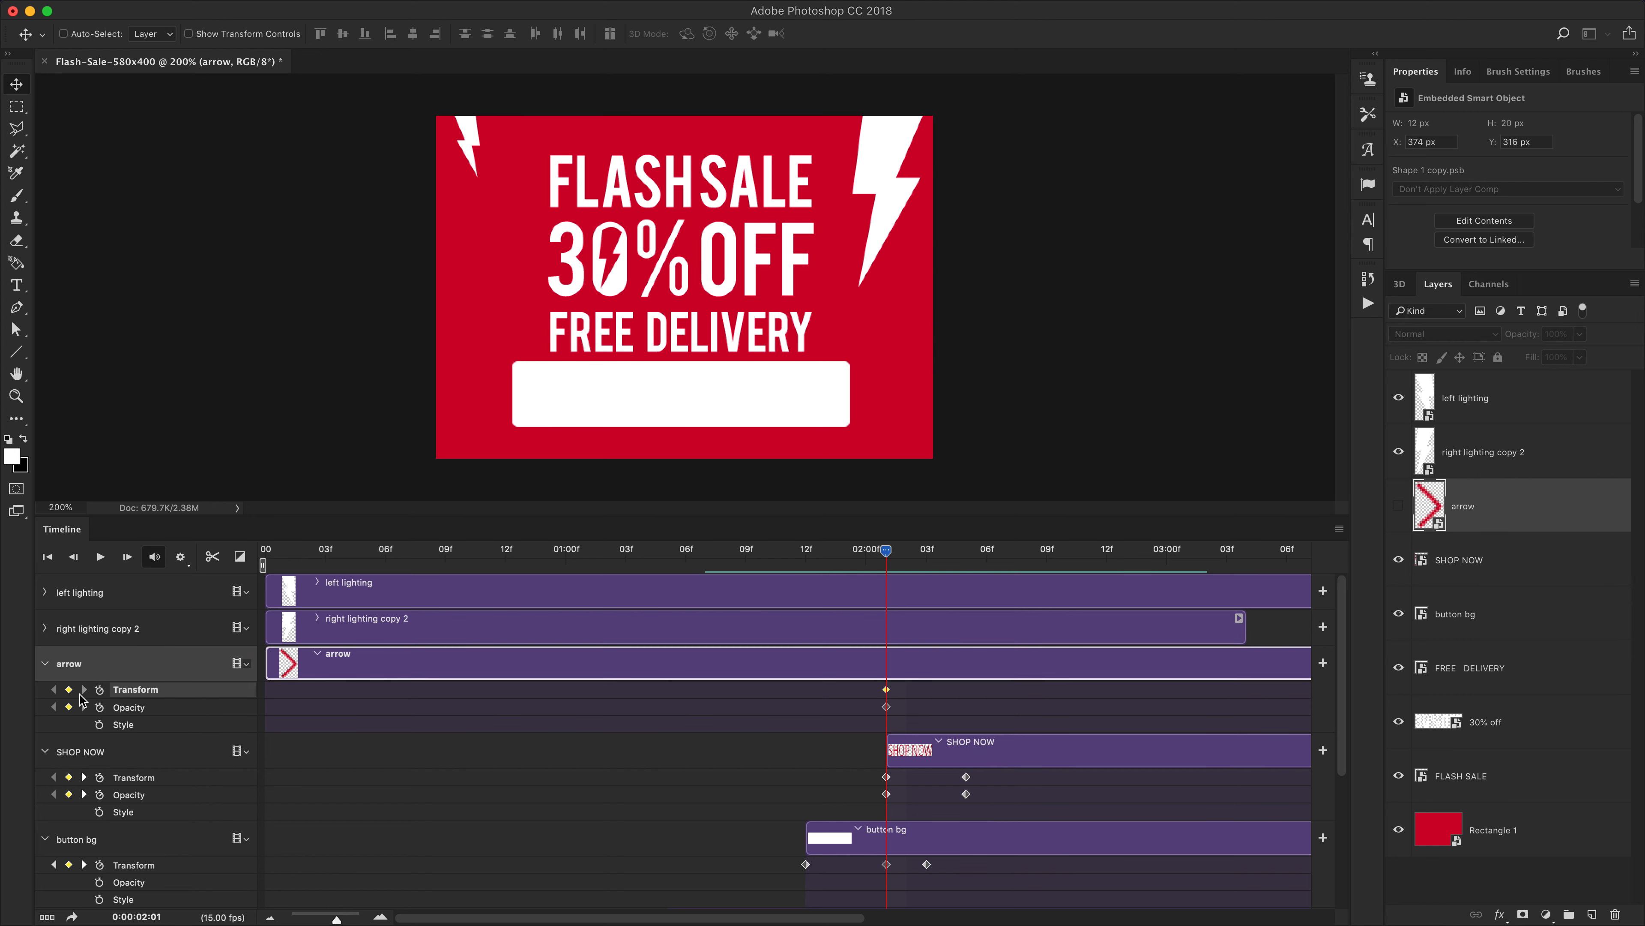
{"action": "left_click", "coordinate": [99, 690]}
{"action": "left_click", "coordinate": [85, 777]}
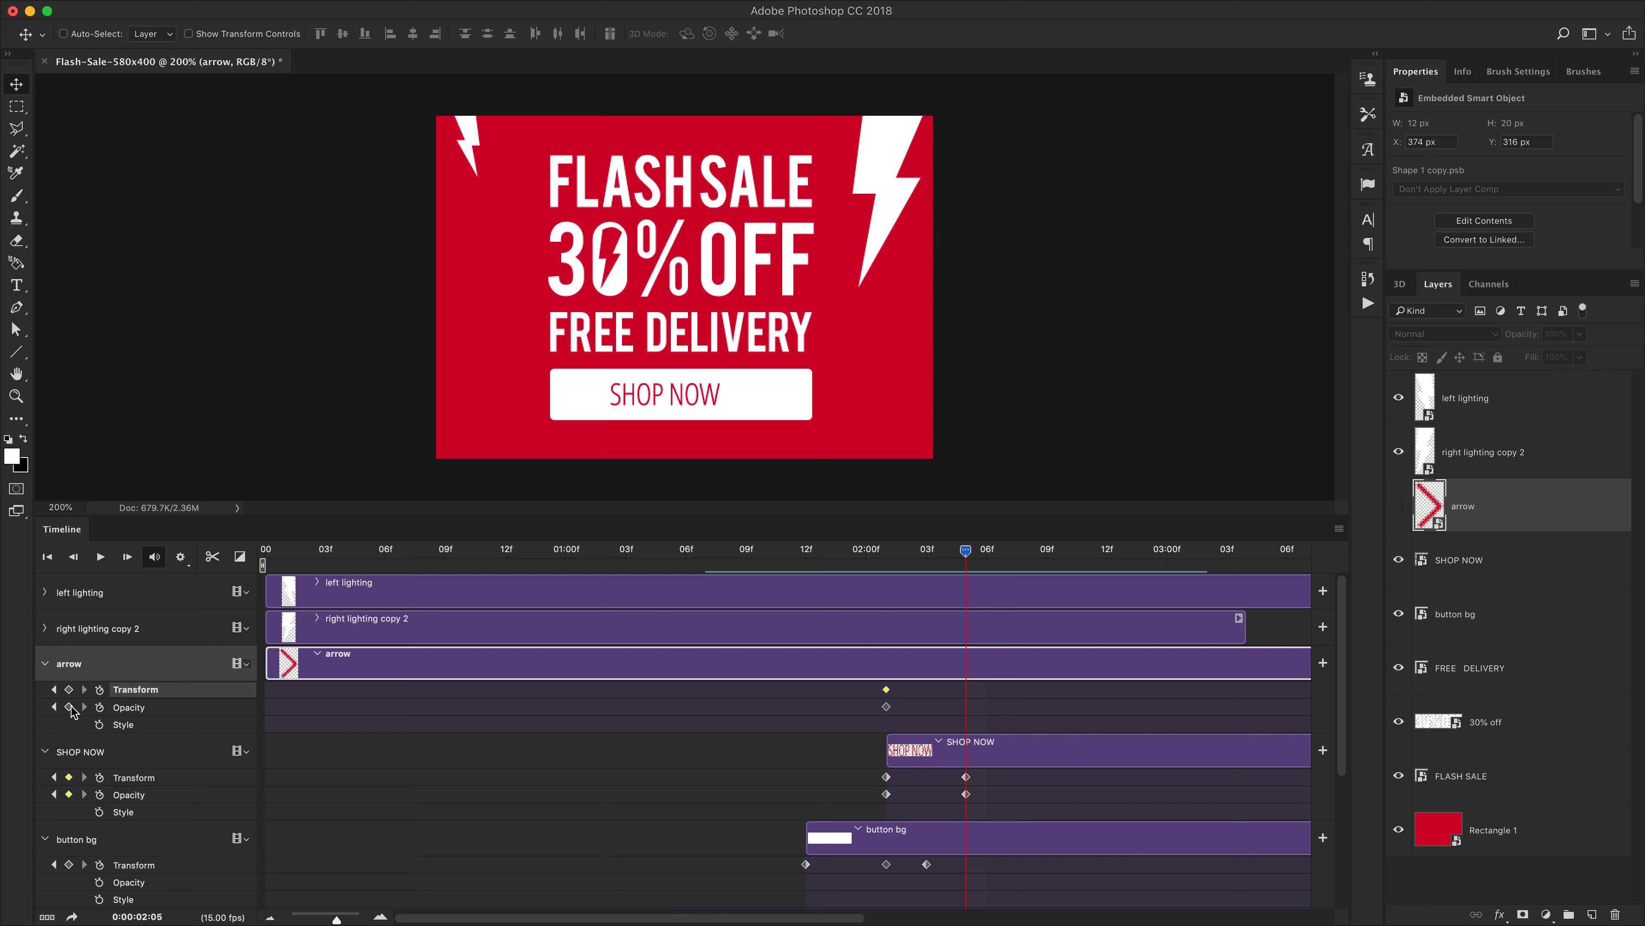
{"action": "left_click", "coordinate": [69, 707]}
{"action": "left_click", "coordinate": [68, 689]}
{"action": "left_click", "coordinate": [53, 707]}
At 2:01, show the arrow, nudge it 20 px left and set its opacity to 0%
{"action": "left_click", "coordinate": [1399, 506]}
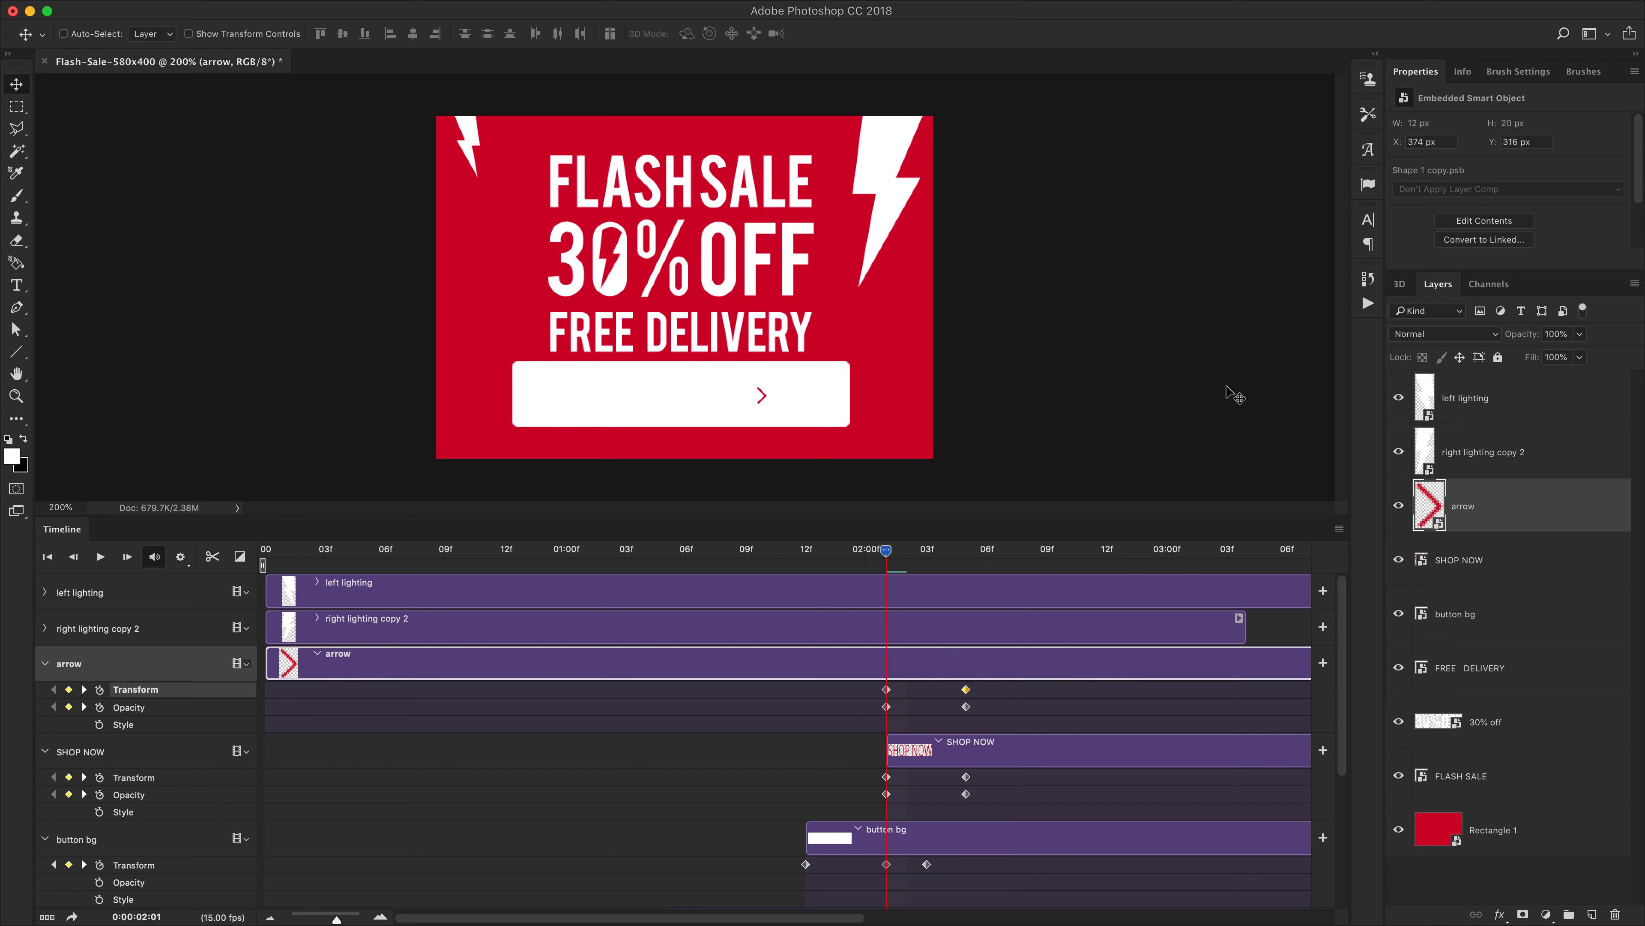
{"action": "key", "text": "shift+Left"}
{"action": "key", "text": "shift+Left"}
{"action": "left_click", "coordinate": [886, 689]}
{"action": "left_click", "coordinate": [887, 707], "text": "shift"}
{"action": "left_click_drag", "start_coordinate": [1565, 352], "coordinate": [1334, 355]}
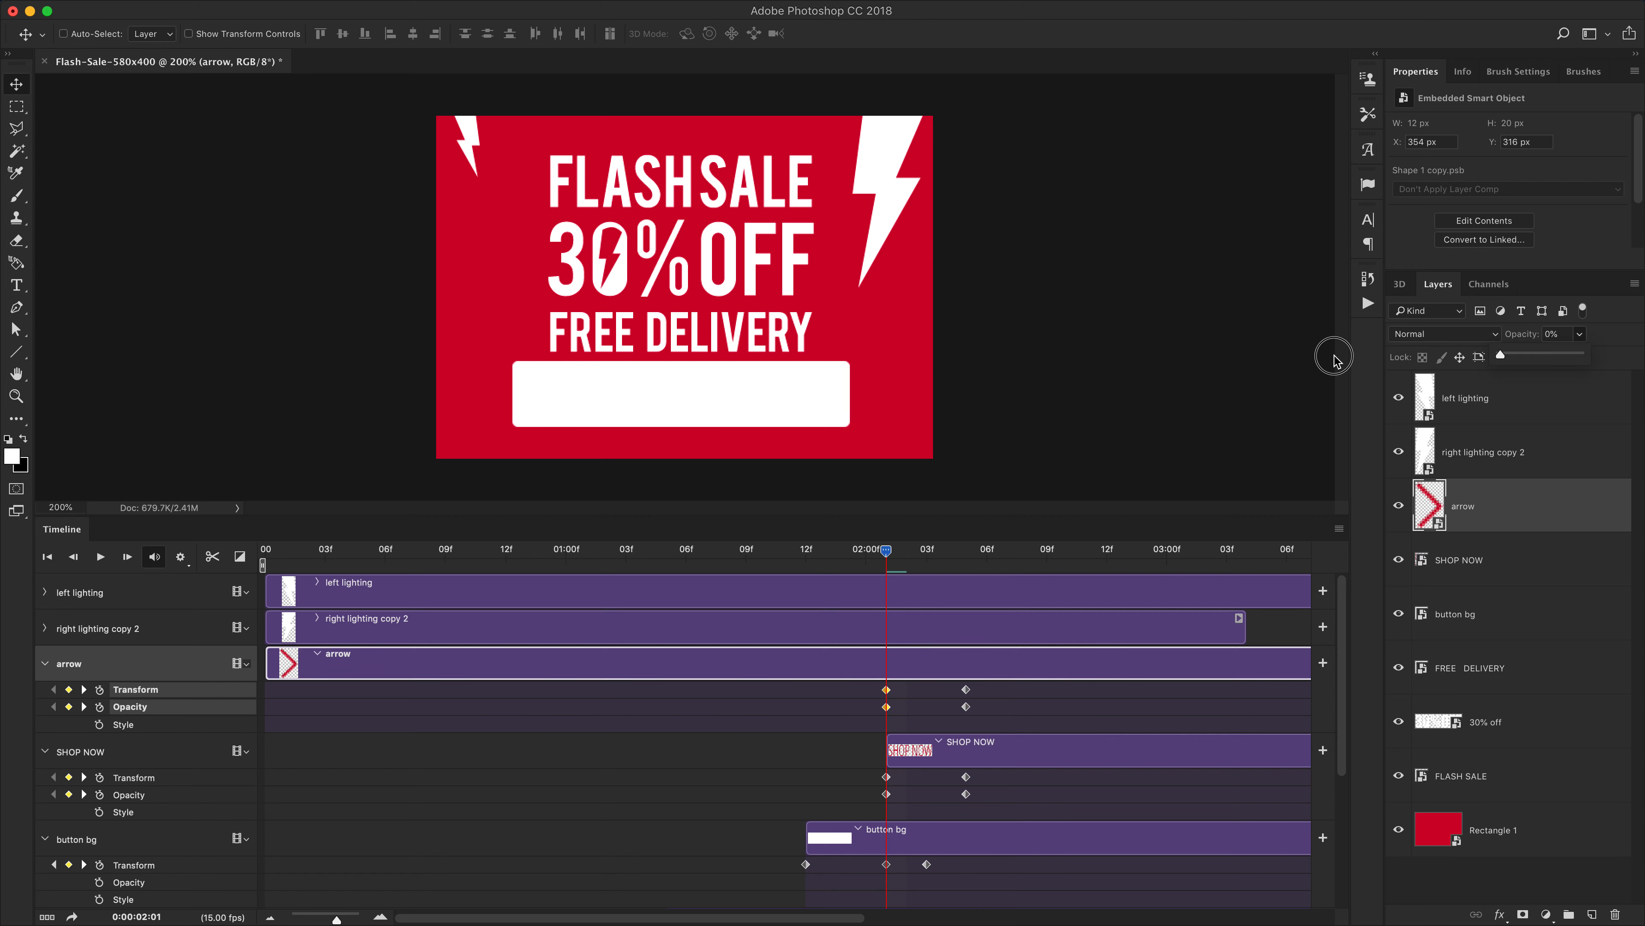
Play back the button animation from about 1:08 to review it
{"action": "left_click", "coordinate": [886, 552]}
{"action": "left_click_drag", "start_coordinate": [886, 553], "coordinate": [651, 565]}
{"action": "key", "text": "space"}
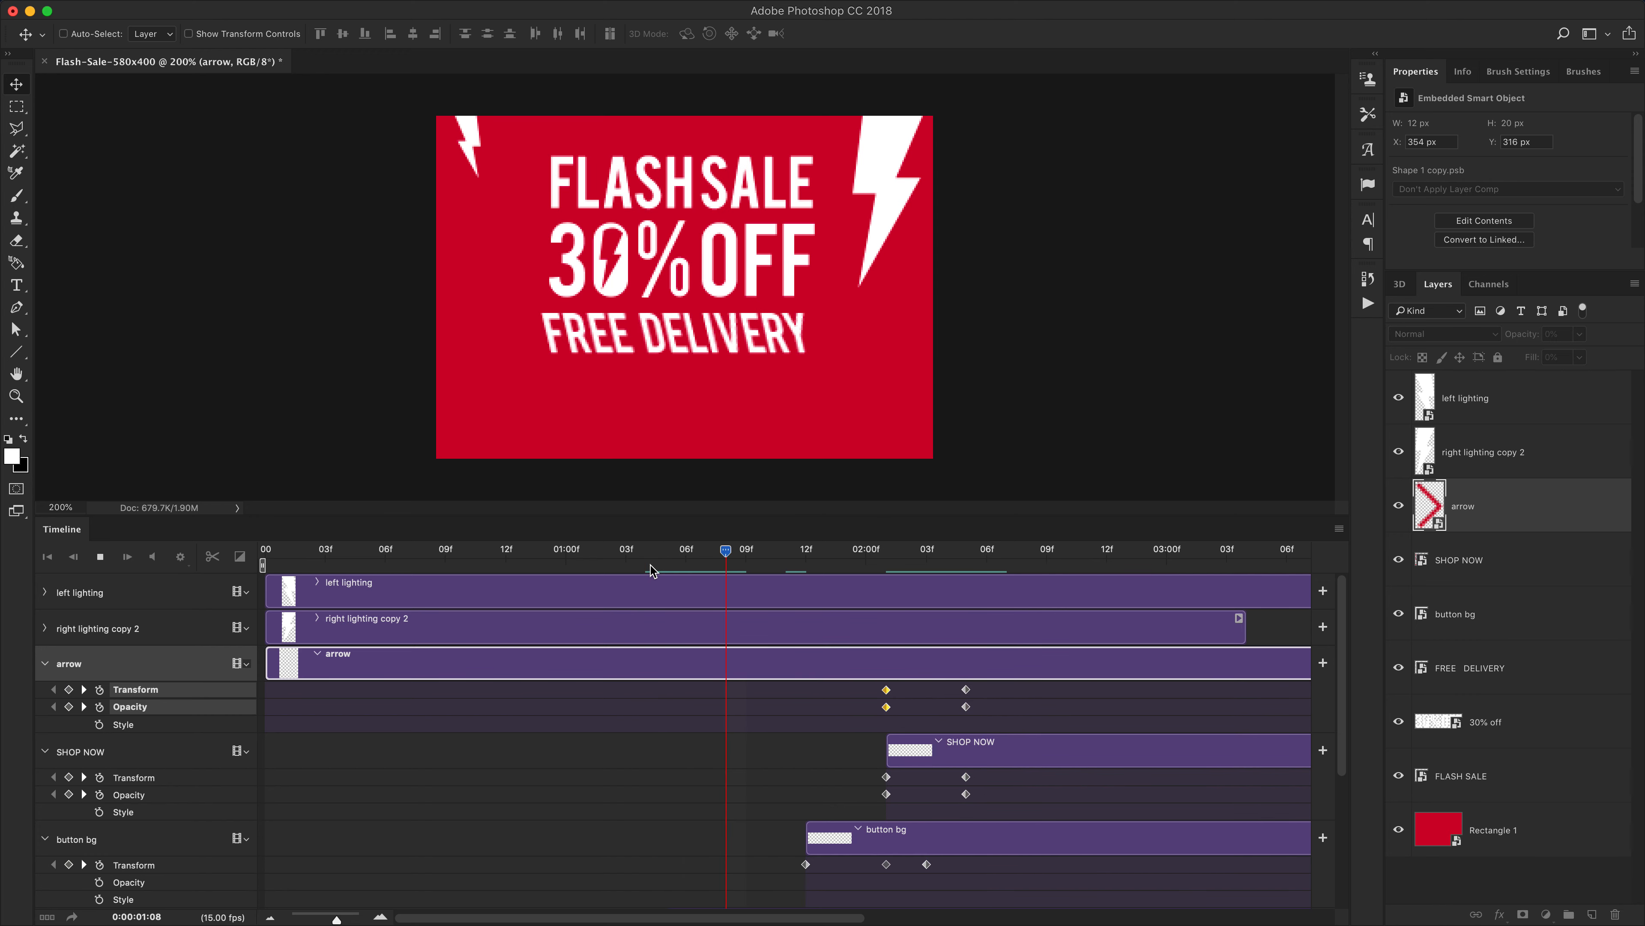
{"action": "left_click_drag", "start_coordinate": [797, 551], "coordinate": [890, 580]}
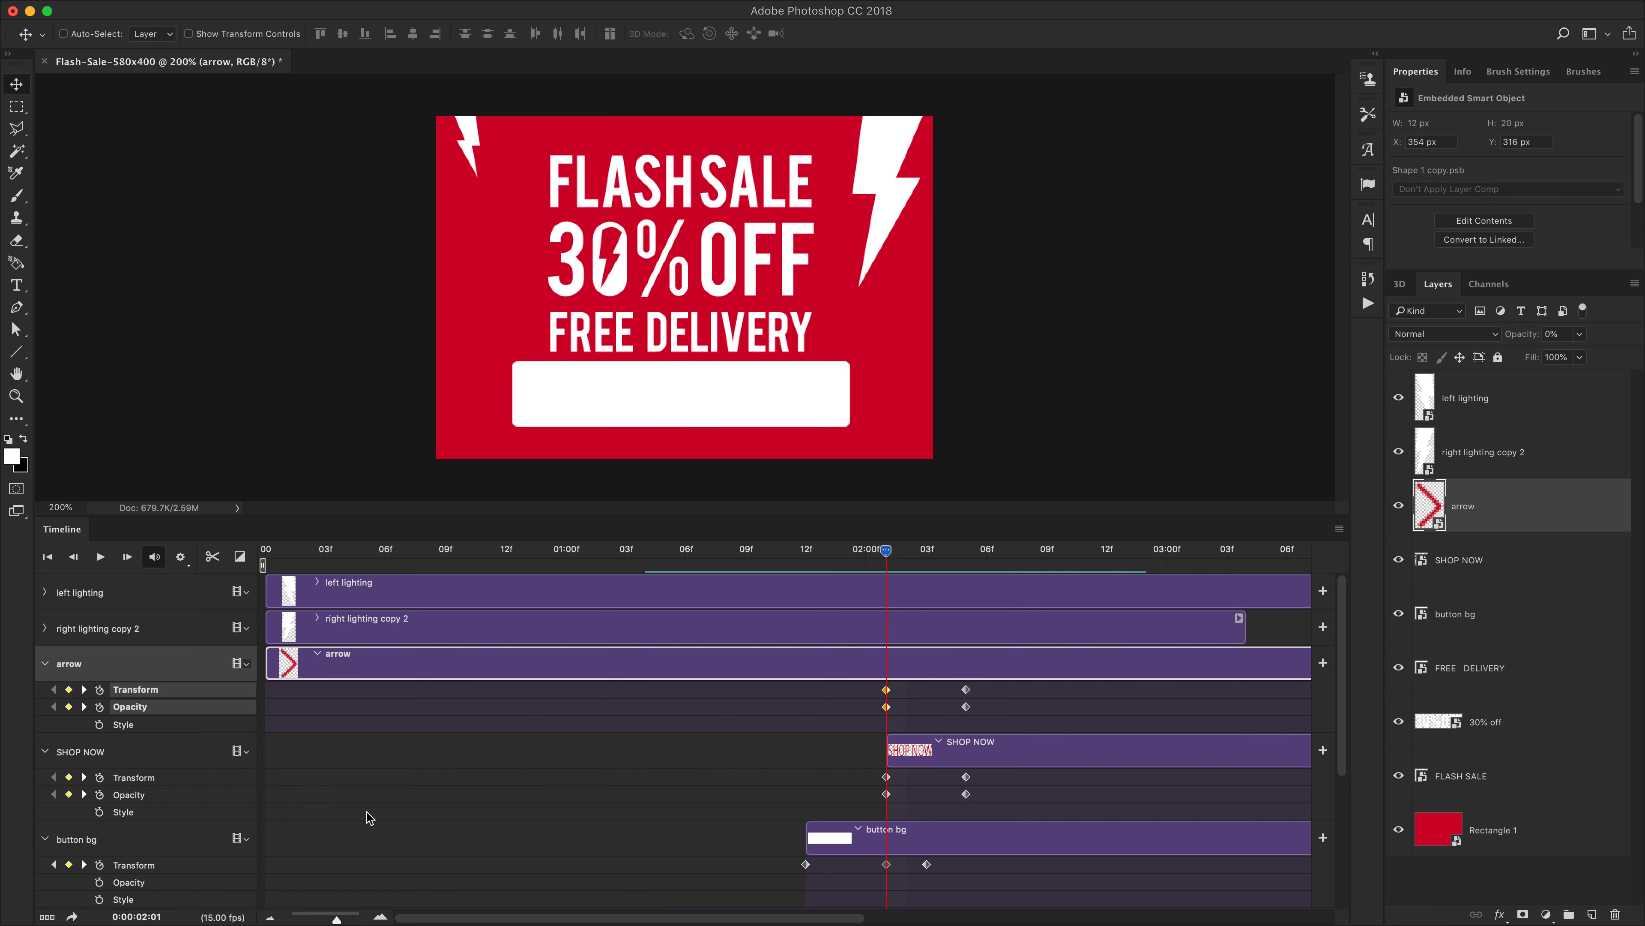
At 2:01, set SHOP NOW's opacity to 100% and nudge it 30 px right
{"action": "left_click", "coordinate": [135, 761]}
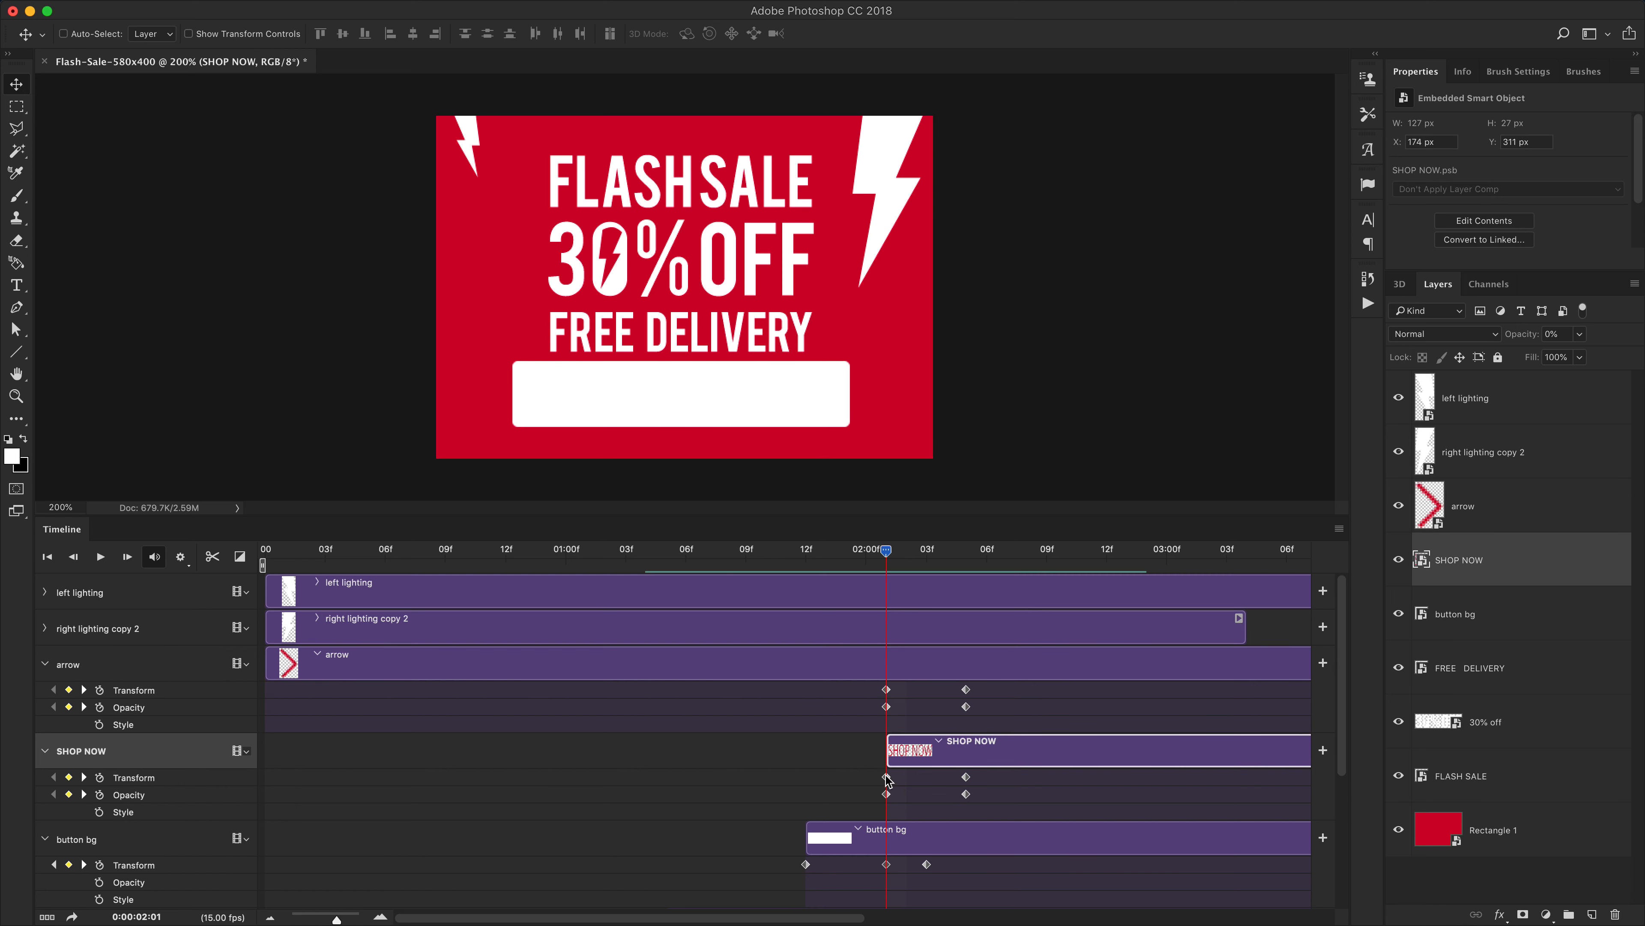
{"action": "left_click", "coordinate": [887, 794]}
{"action": "left_click", "coordinate": [1579, 333]}
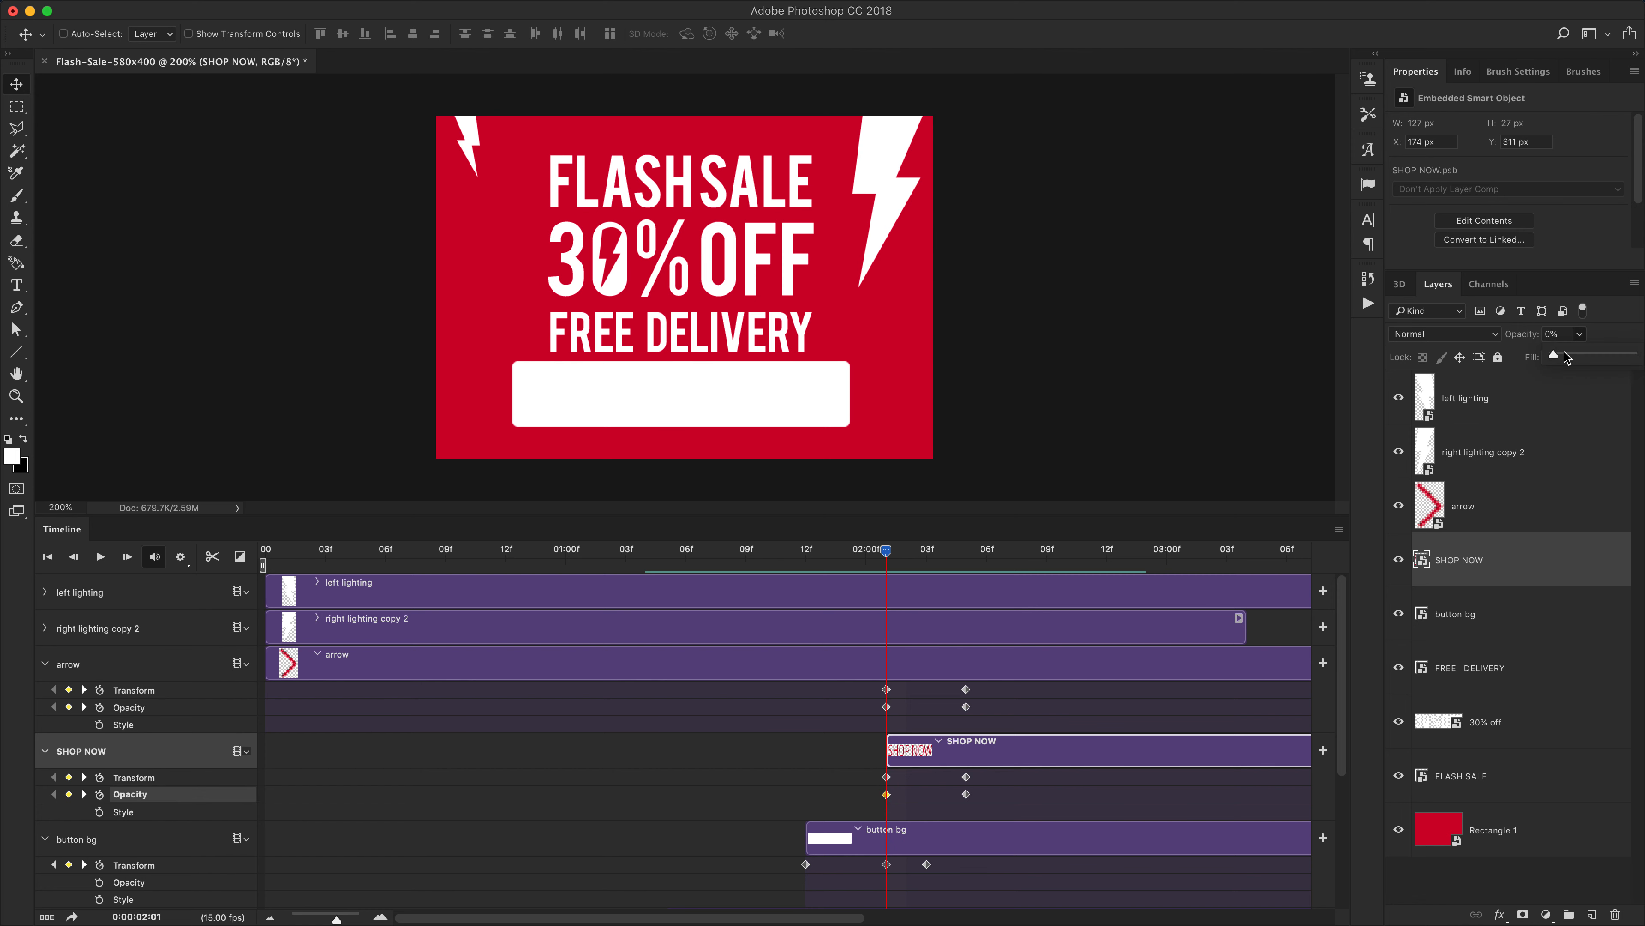
{"action": "left_click_drag", "start_coordinate": [1554, 355], "coordinate": [1634, 356]}
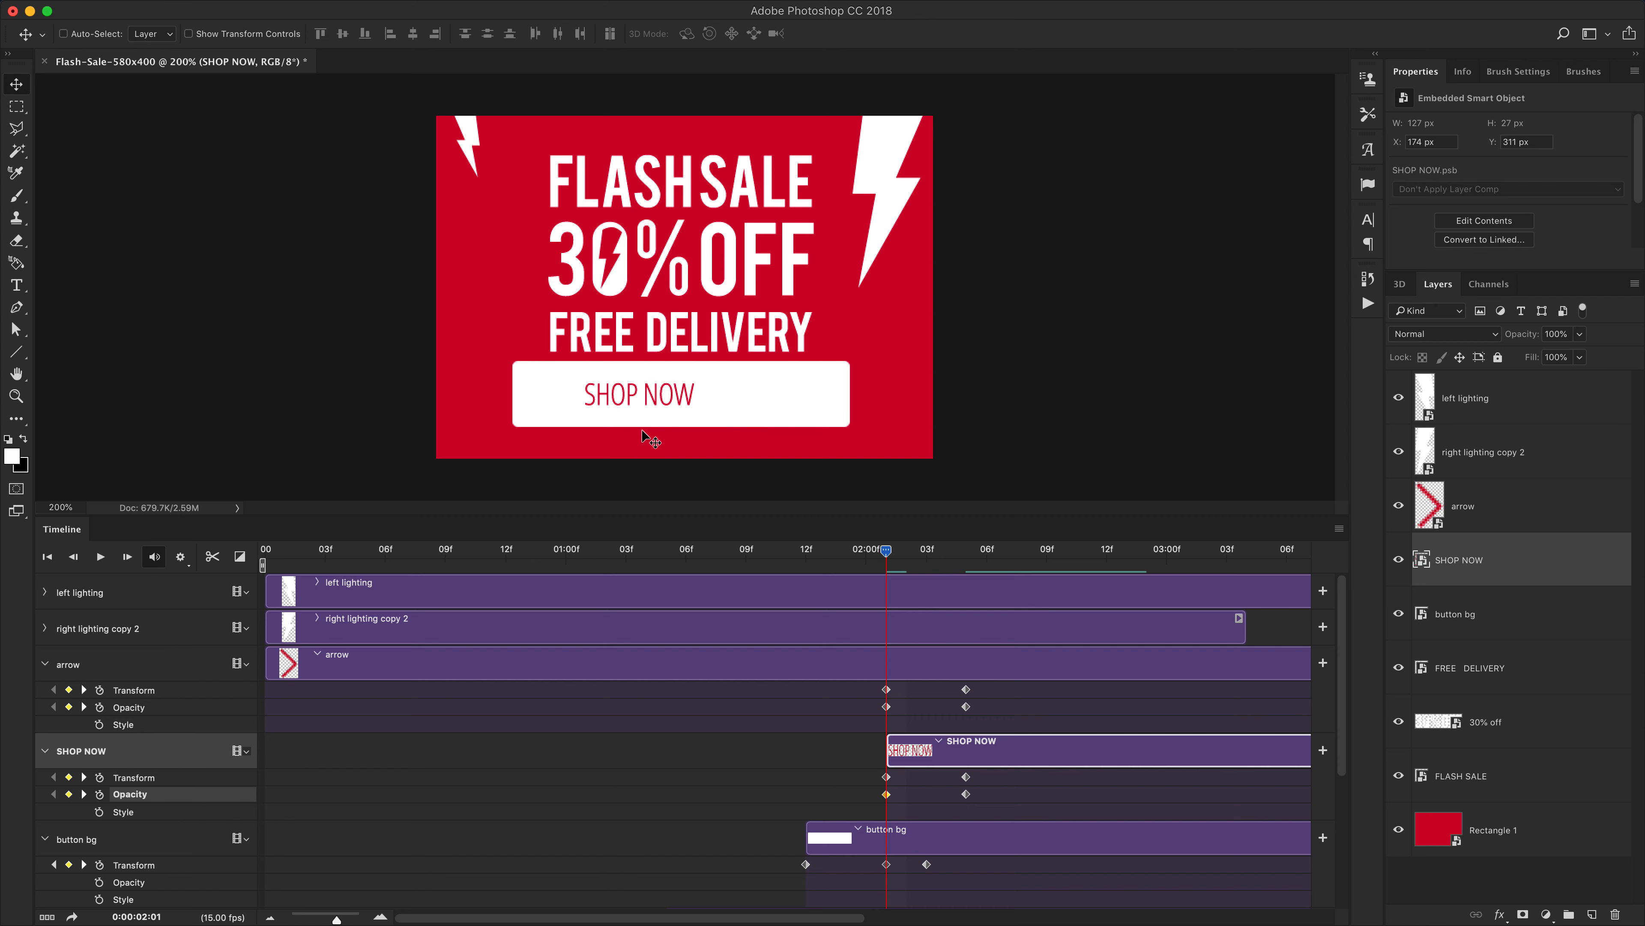
{"action": "key", "text": "shift+Right"}
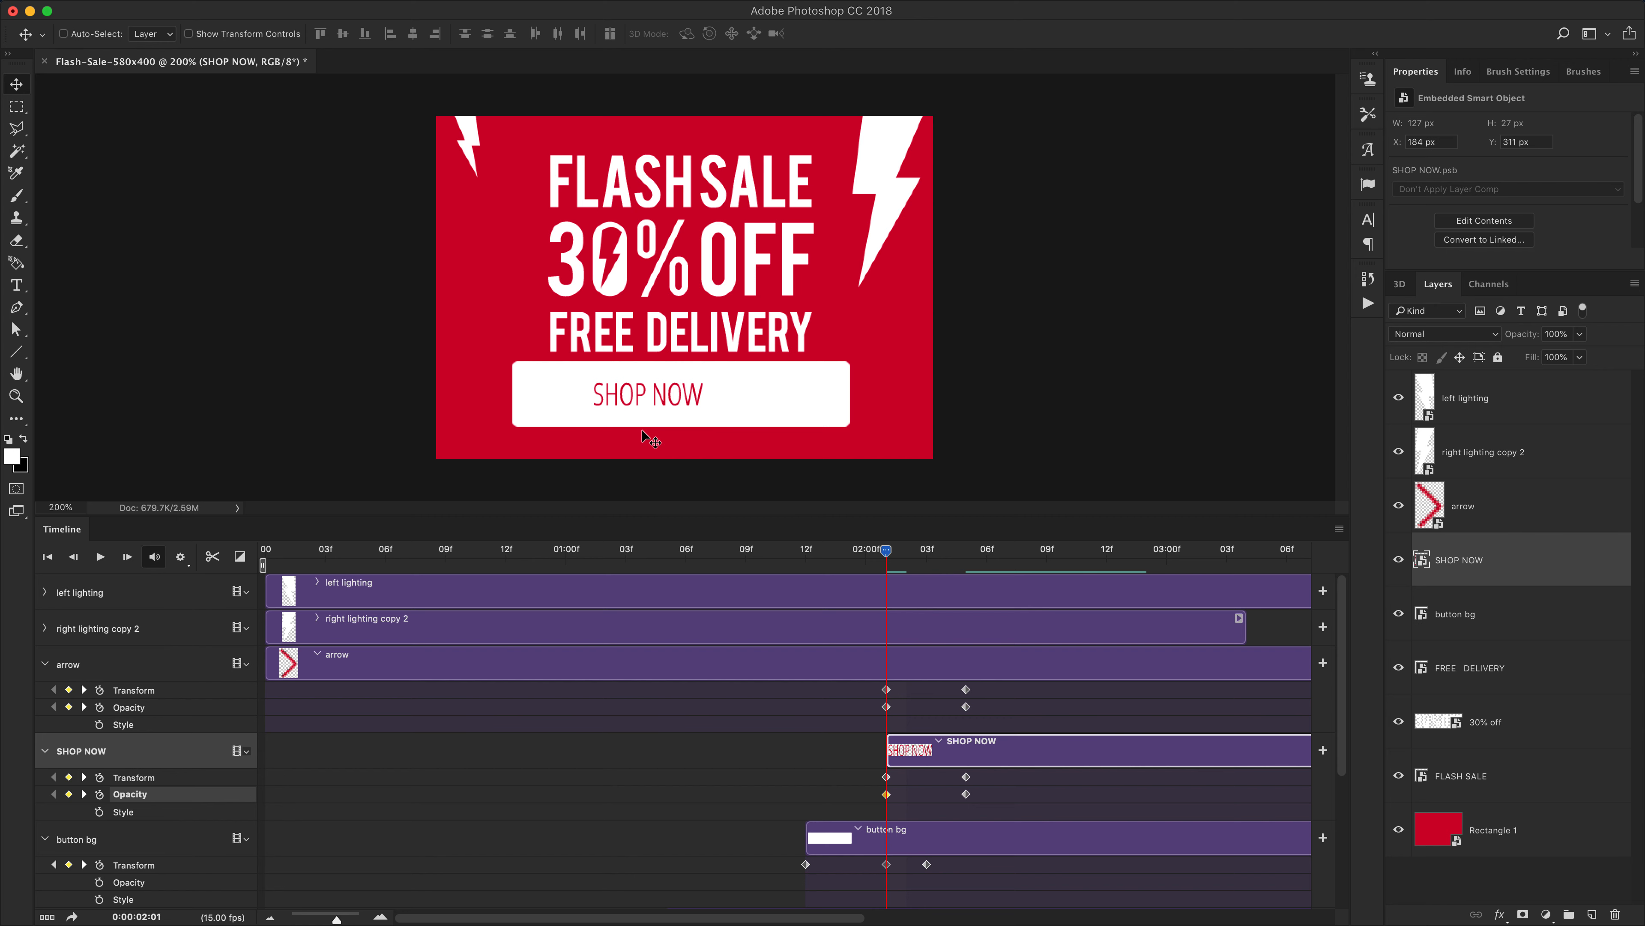
{"action": "key", "text": "shift+Right"}
At 2:01, nudge the SHOP NOW layer 20 px right and set its opacity to 0%
{"action": "key", "text": "shift+Right"}
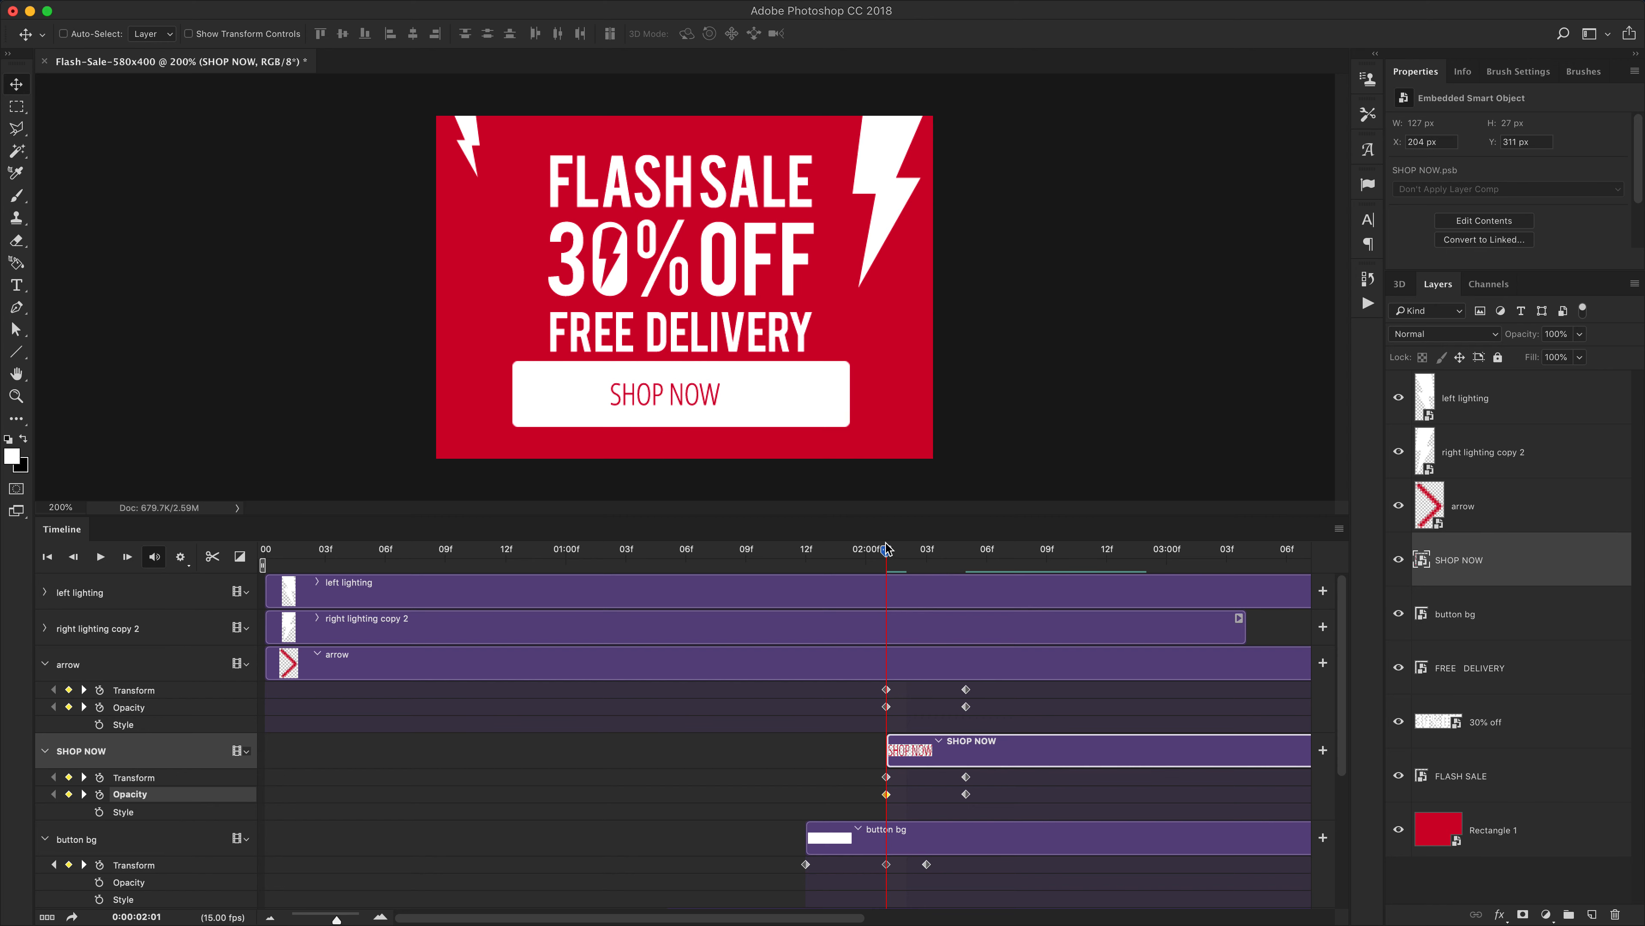
{"action": "mouse_move", "coordinate": [886, 550]}
{"action": "left_mouse_down"}
{"action": "mouse_move", "coordinate": [940, 559]}
{"action": "mouse_move", "coordinate": [886, 552]}
{"action": "left_mouse_up"}
{"action": "key", "text": "shift+Right"}
{"action": "key", "text": "shift+Right"}
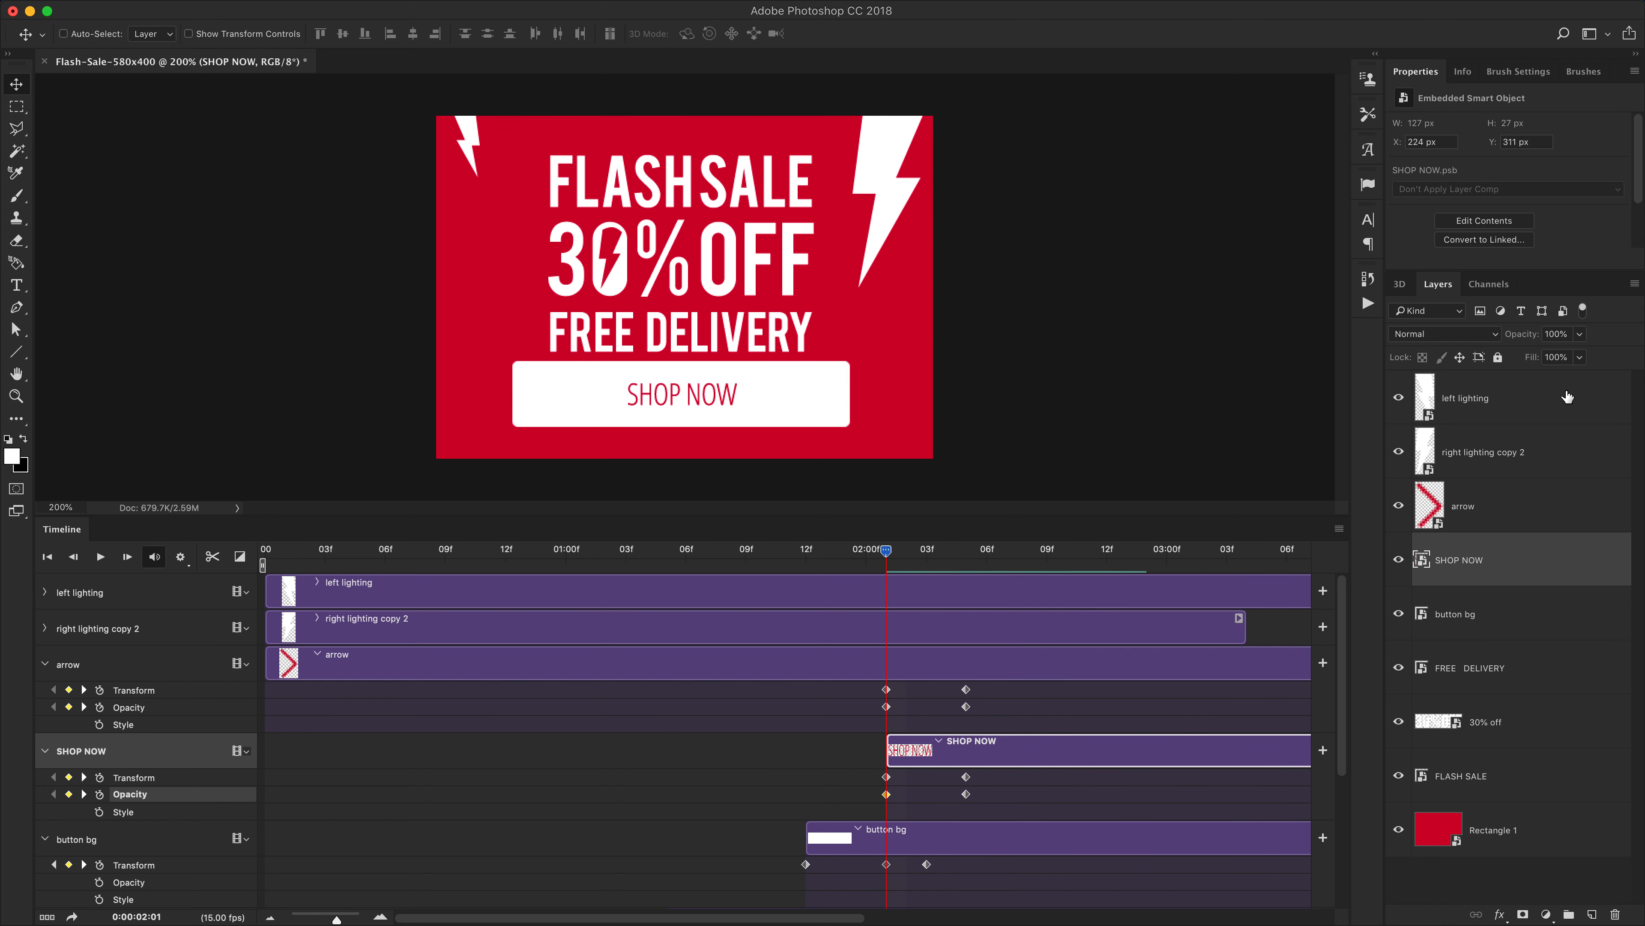
{"action": "left_click", "coordinate": [1580, 334]}
{"action": "left_click_drag", "start_coordinate": [1549, 364], "coordinate": [719, 554]}
Play back the banner animation to review the button's entrance
{"action": "key", "text": "space"}
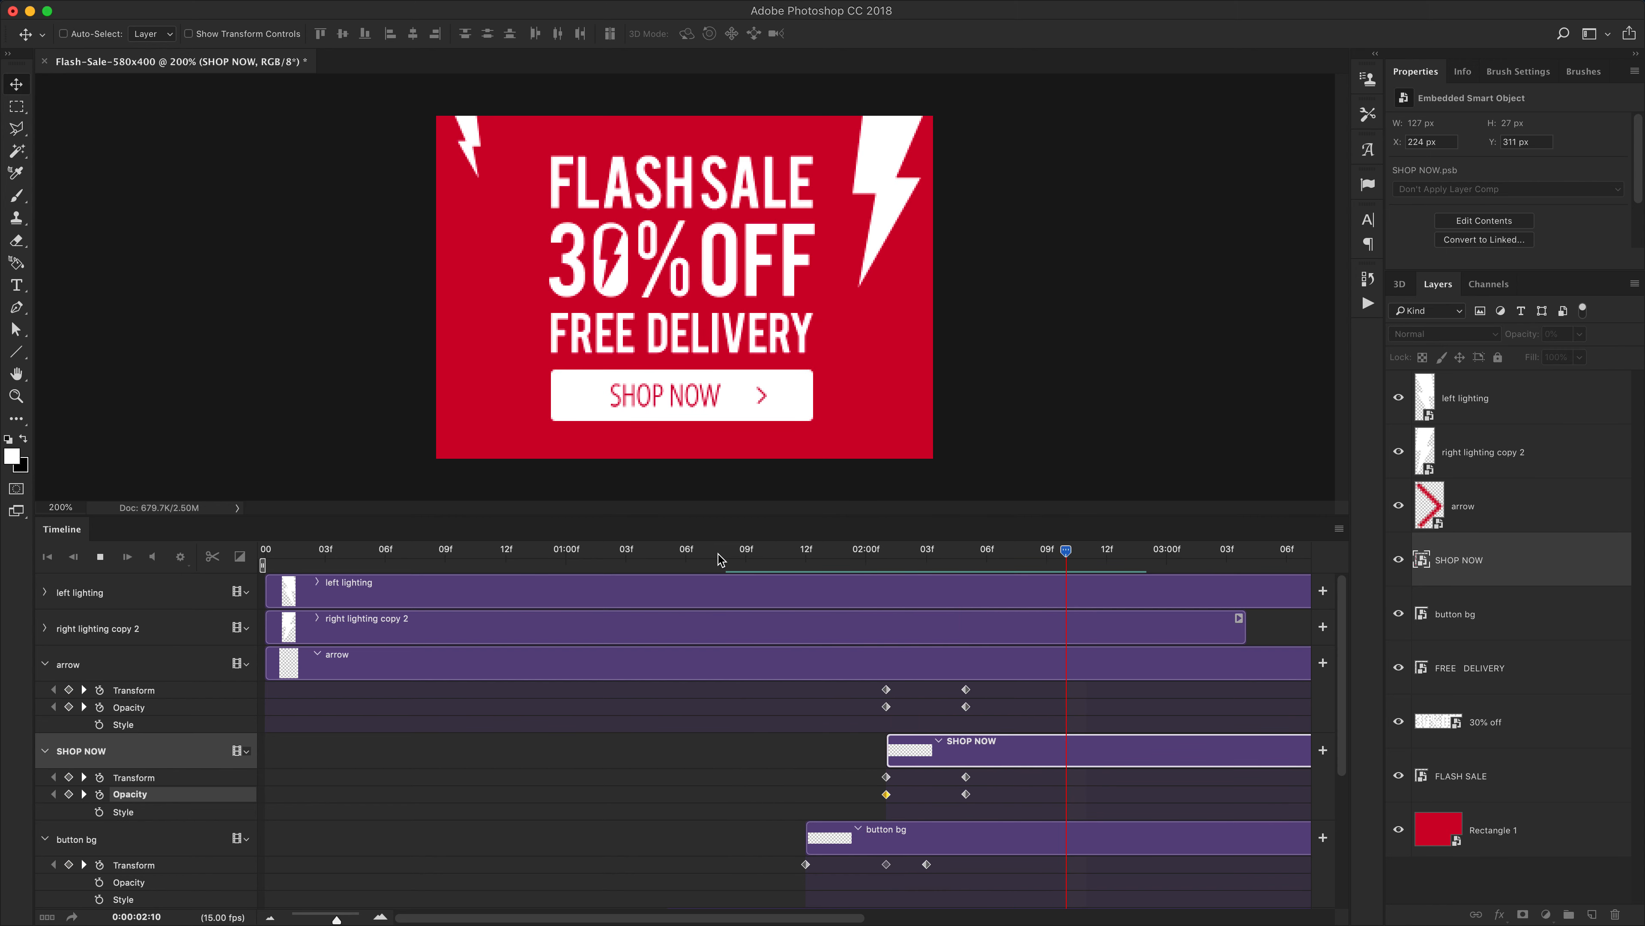
{"action": "key", "text": "space"}
{"action": "key", "text": "super+minus"}
{"action": "key", "text": "space"}
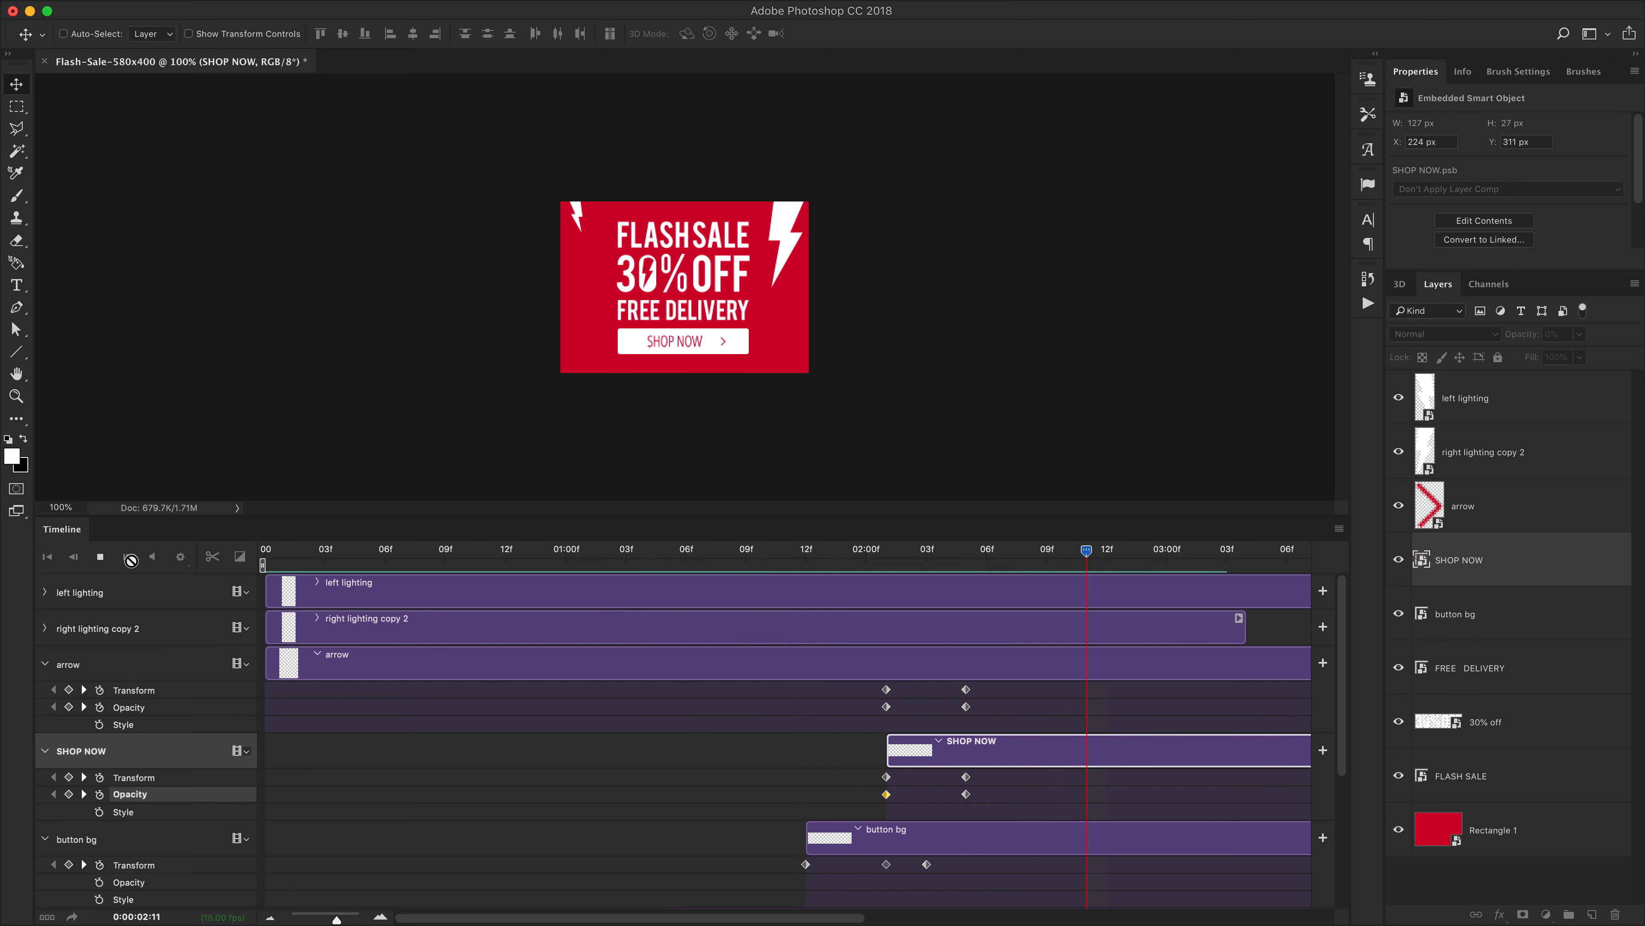
{"action": "key", "text": "space"}
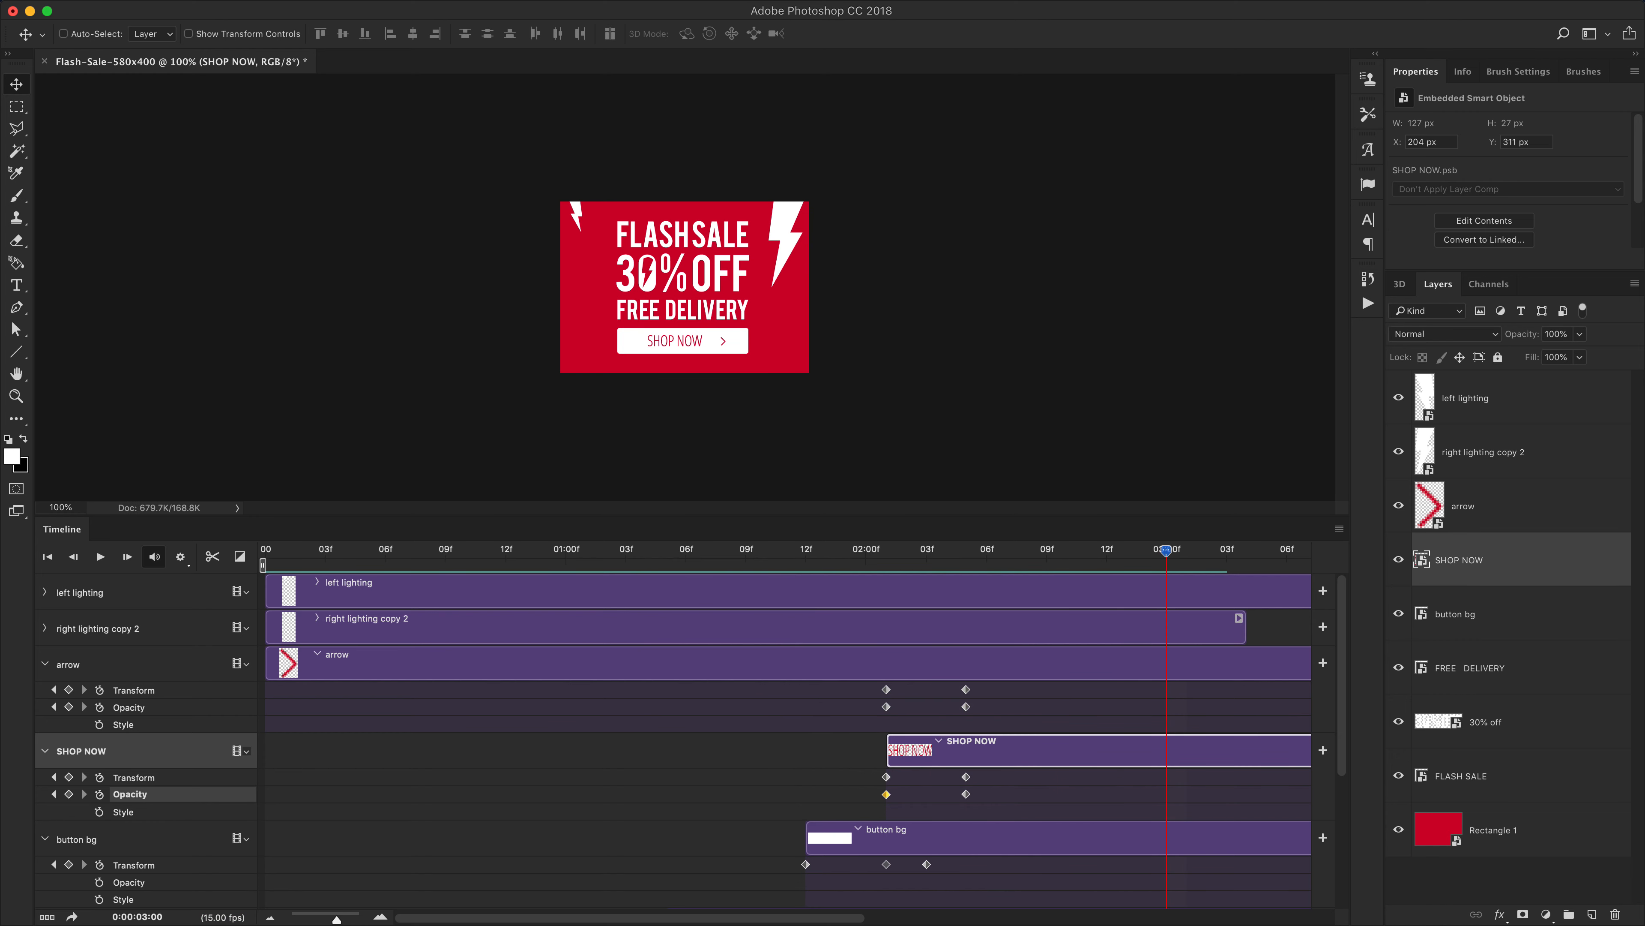
Extend the right lighting copy 2 layer's duration so it ends at 5:00 like the other layers
{"action": "left_click_drag", "start_coordinate": [335, 920], "coordinate": [323, 919]}
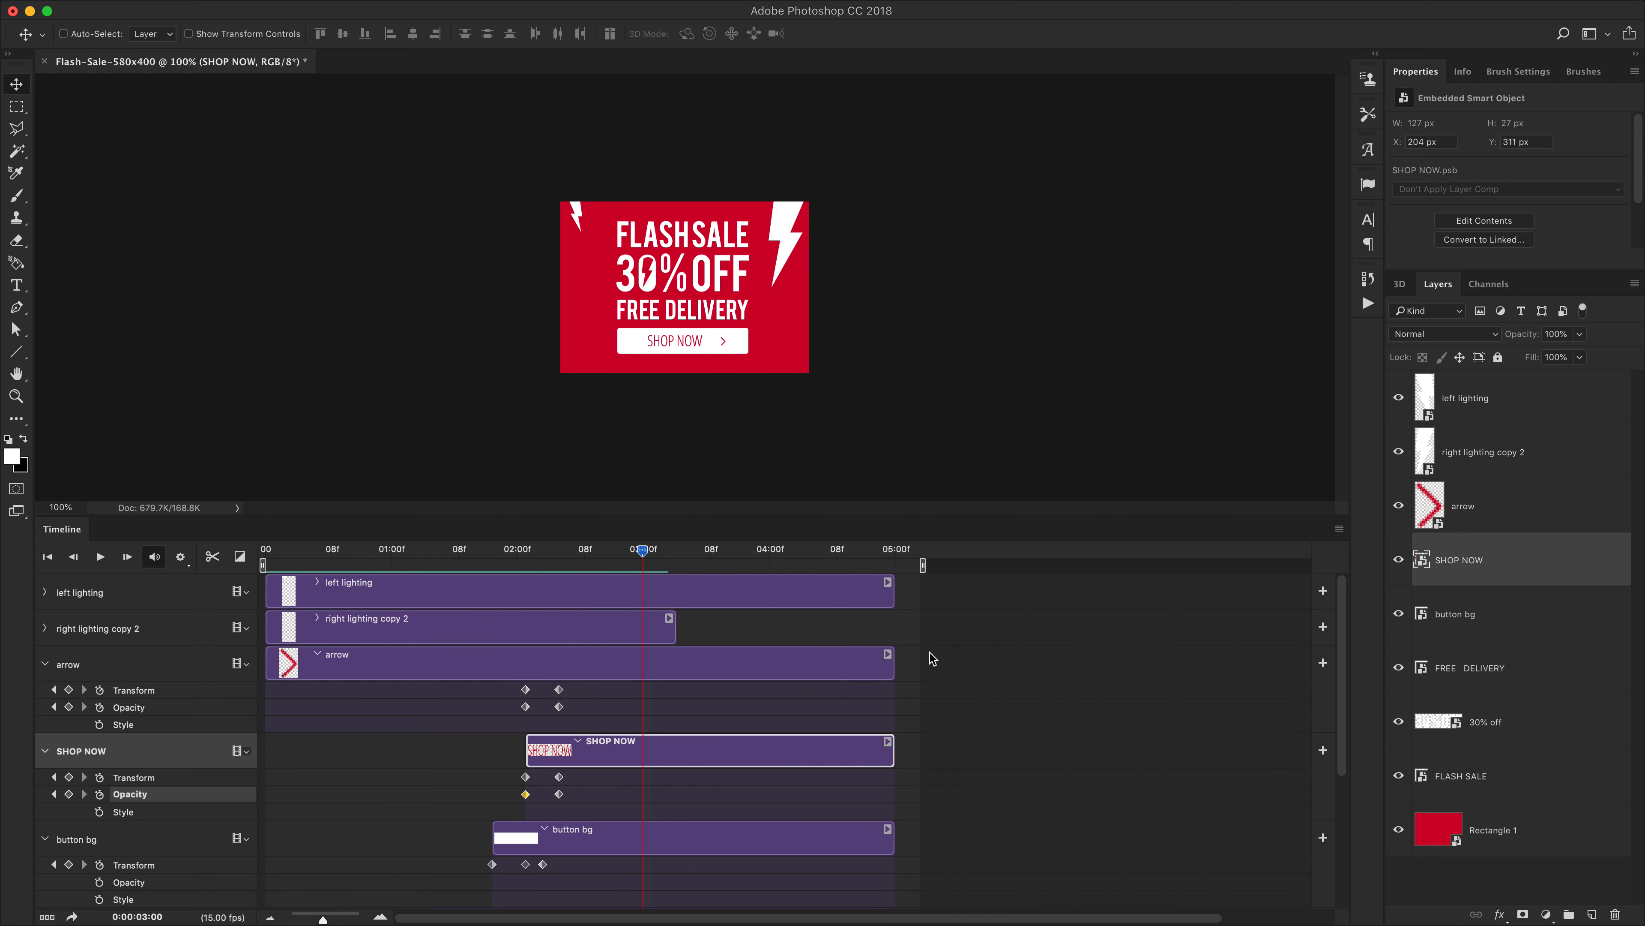
{"action": "left_click_drag", "start_coordinate": [673, 626], "coordinate": [892, 623]}
{"action": "left_click_drag", "start_coordinate": [900, 523], "coordinate": [907, 430]}
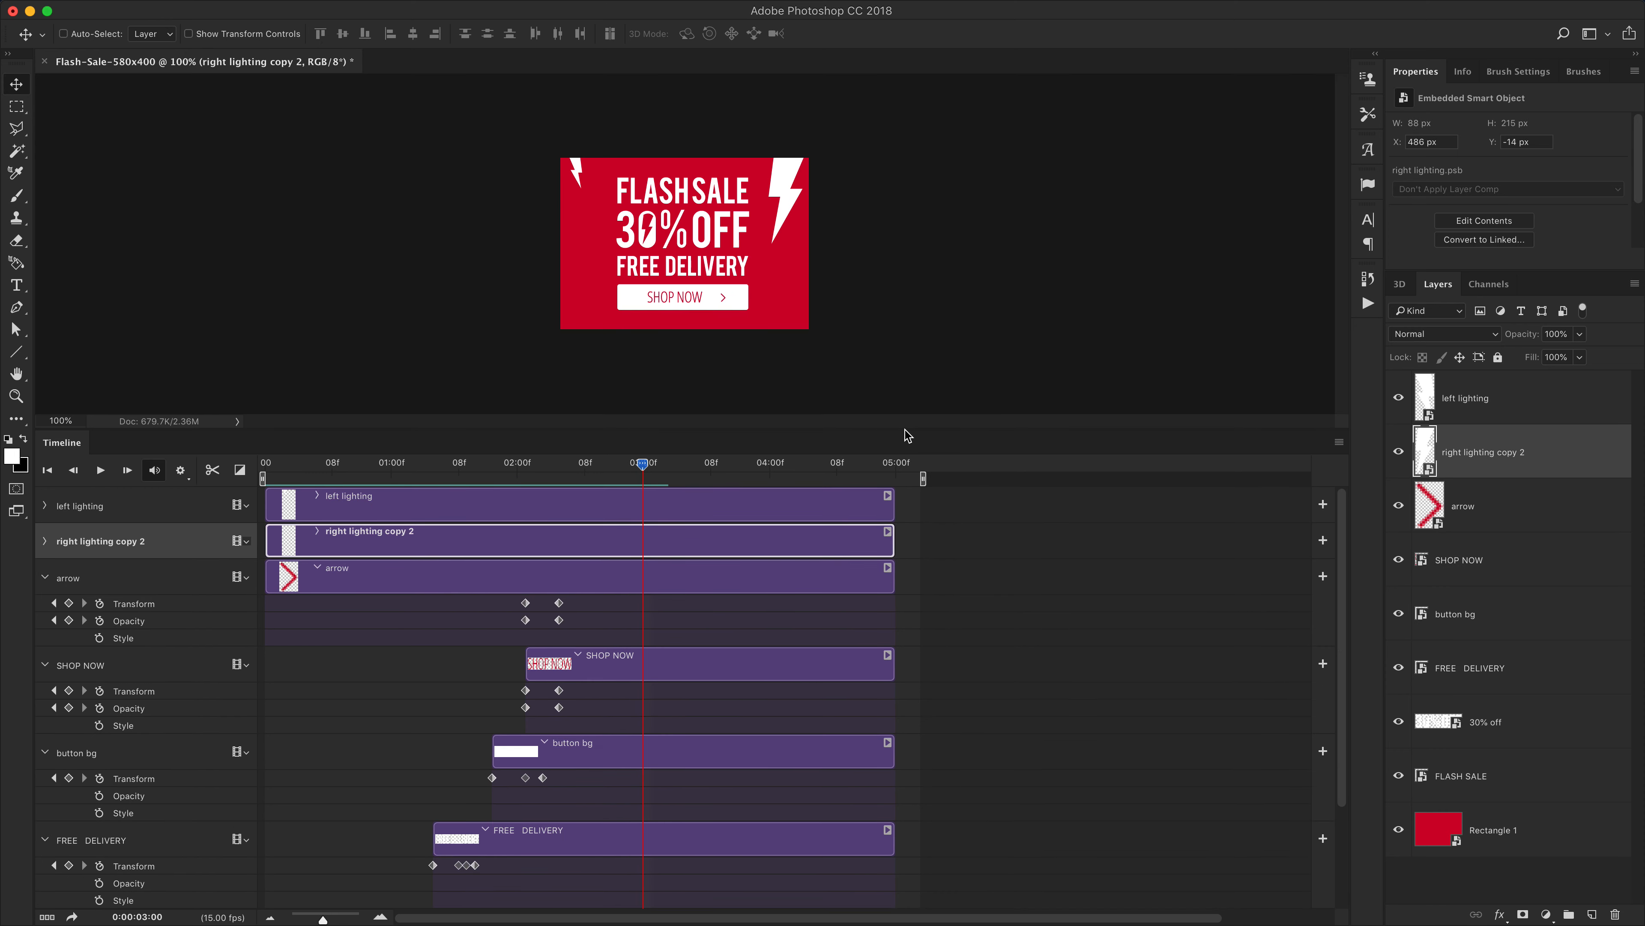
{"action": "scroll", "coordinate": [937, 588], "scroll_direction": "down", "scroll_amount": 3}
{"action": "left_click", "coordinate": [905, 803]}
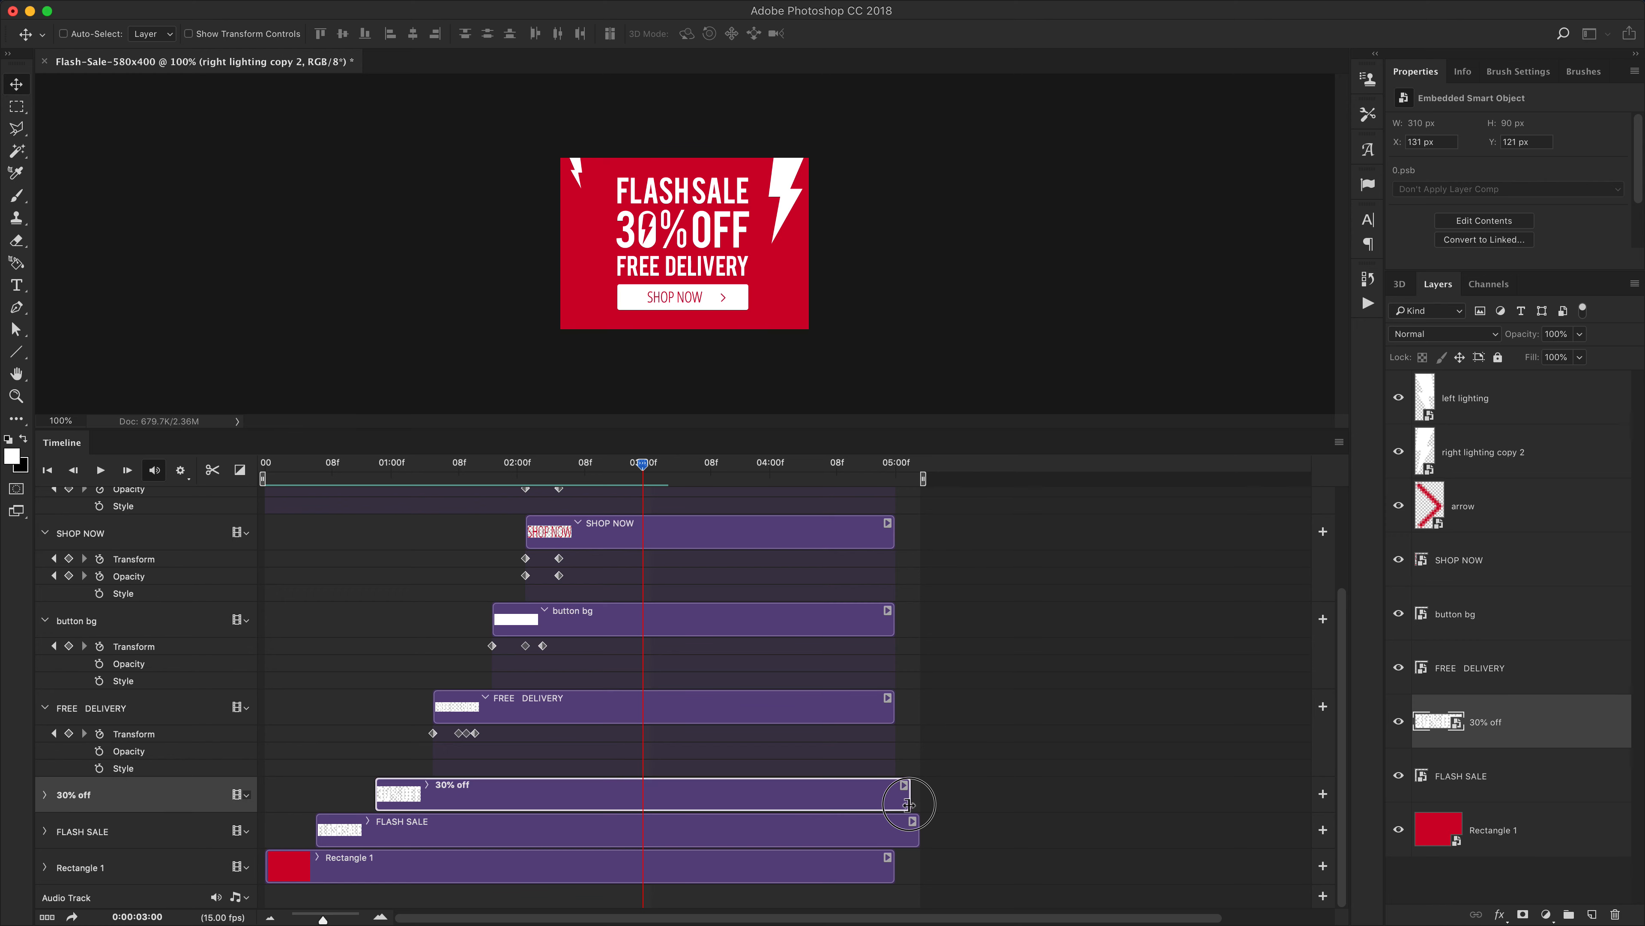
{"action": "scroll", "coordinate": [800, 705], "scroll_direction": "up", "scroll_amount": 5}
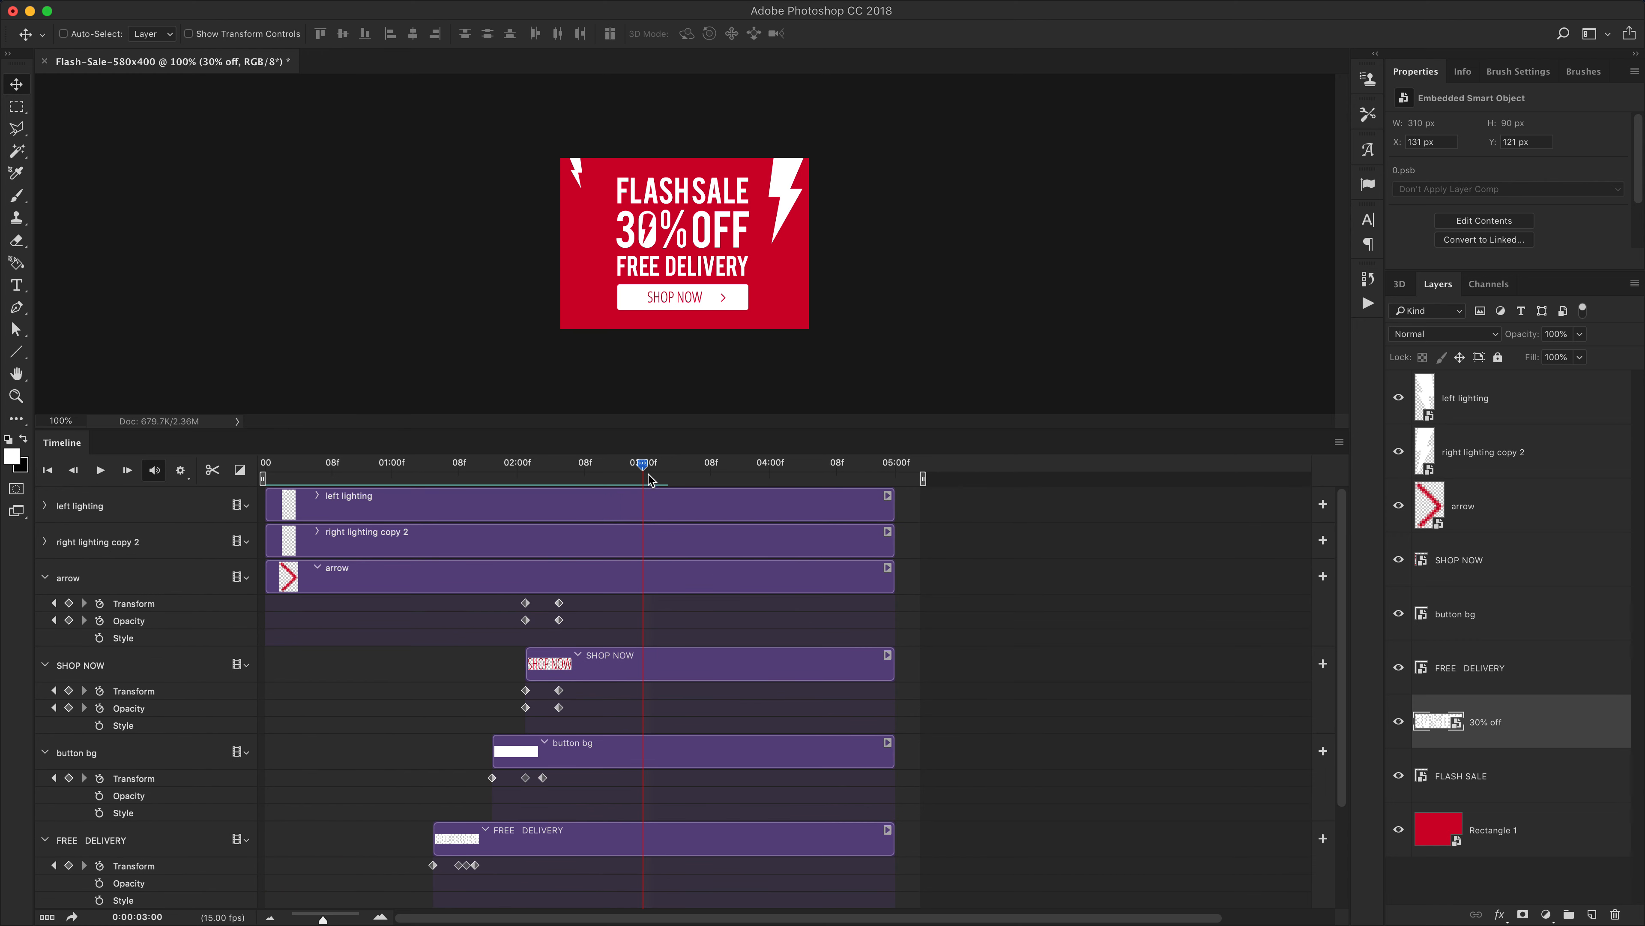
Extend the left lighting layer's duration past 5:00 to about 5:08
{"action": "left_click_drag", "start_coordinate": [643, 464], "coordinate": [562, 491]}
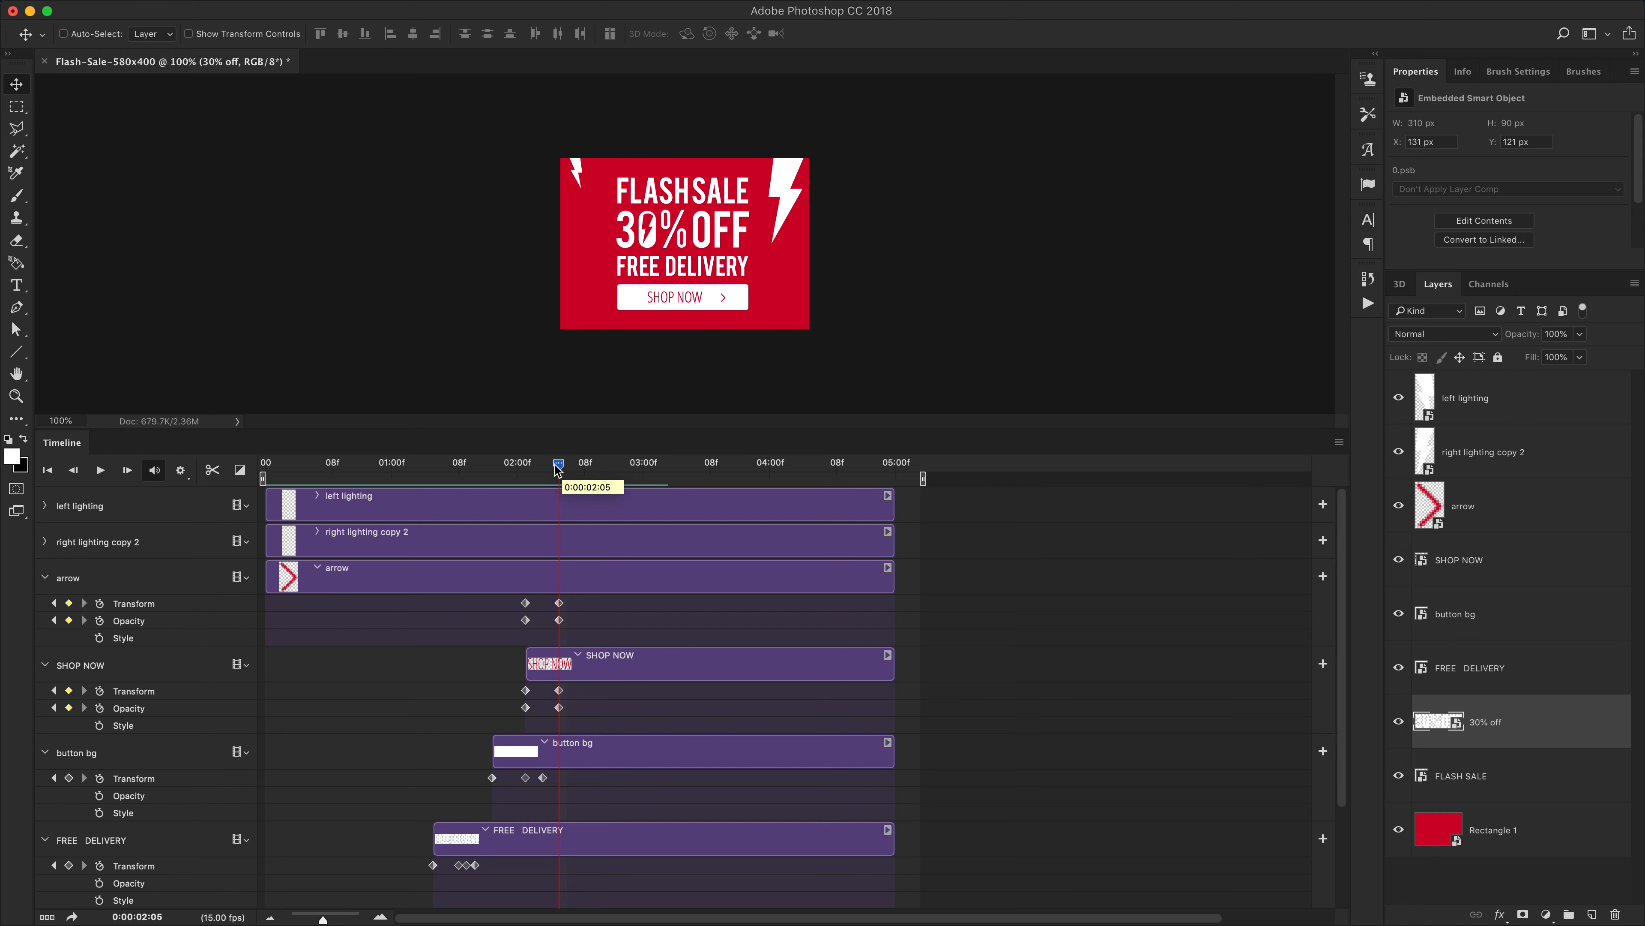
{"action": "left_click_drag", "start_coordinate": [558, 468], "coordinate": [567, 468]}
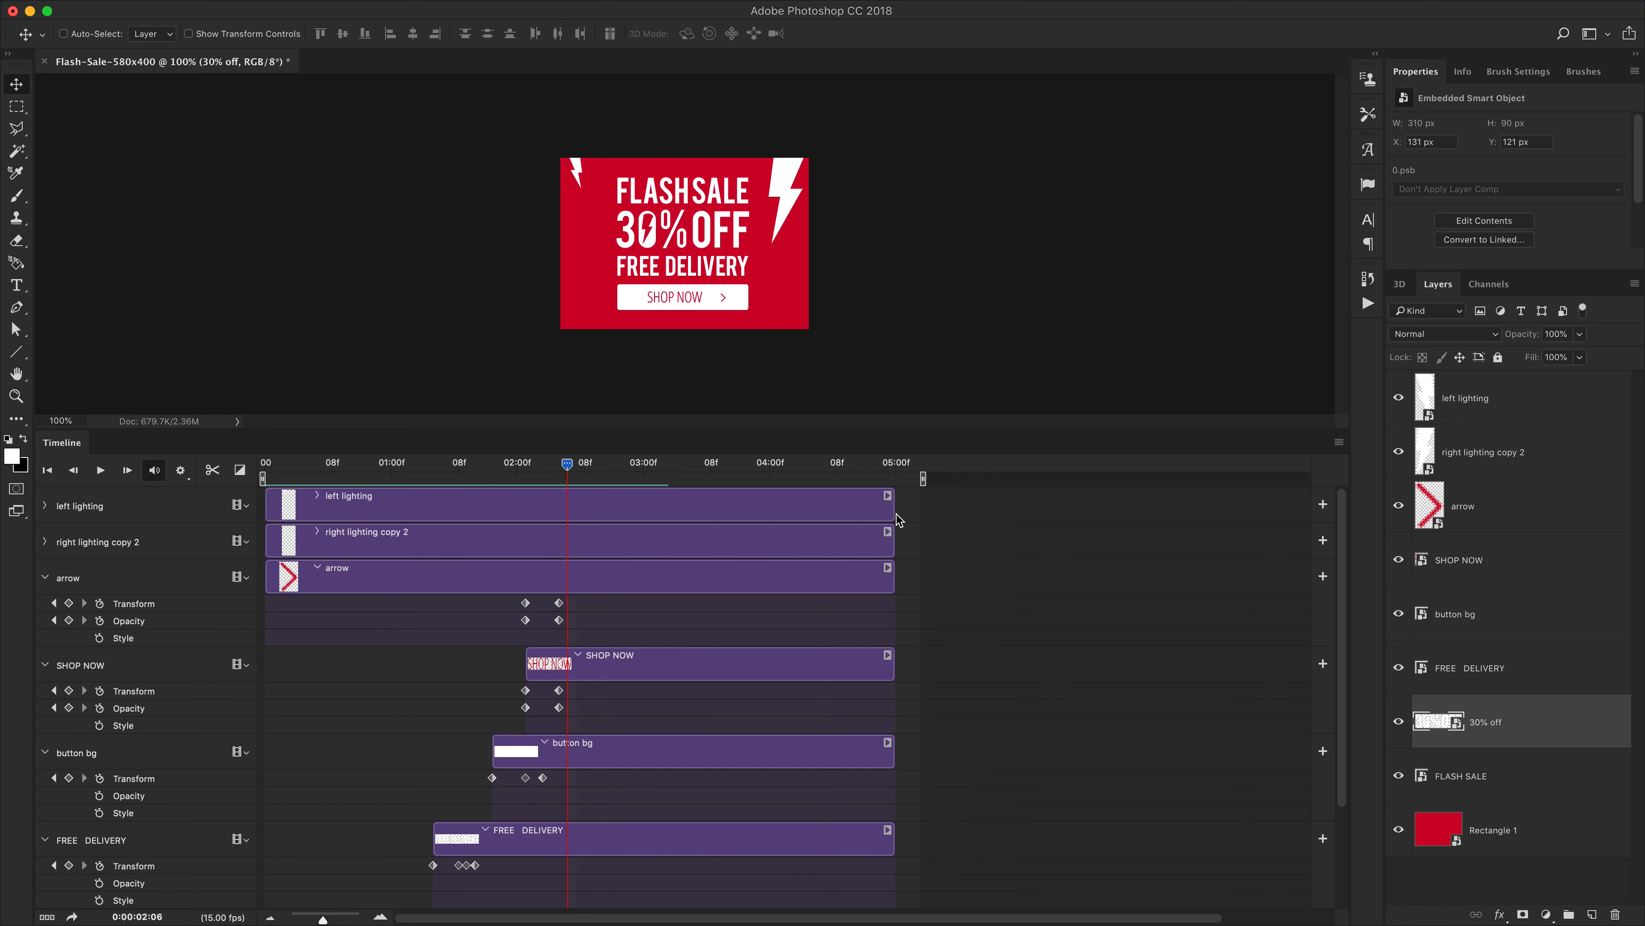
{"action": "left_click_drag", "start_coordinate": [894, 508], "coordinate": [964, 511]}
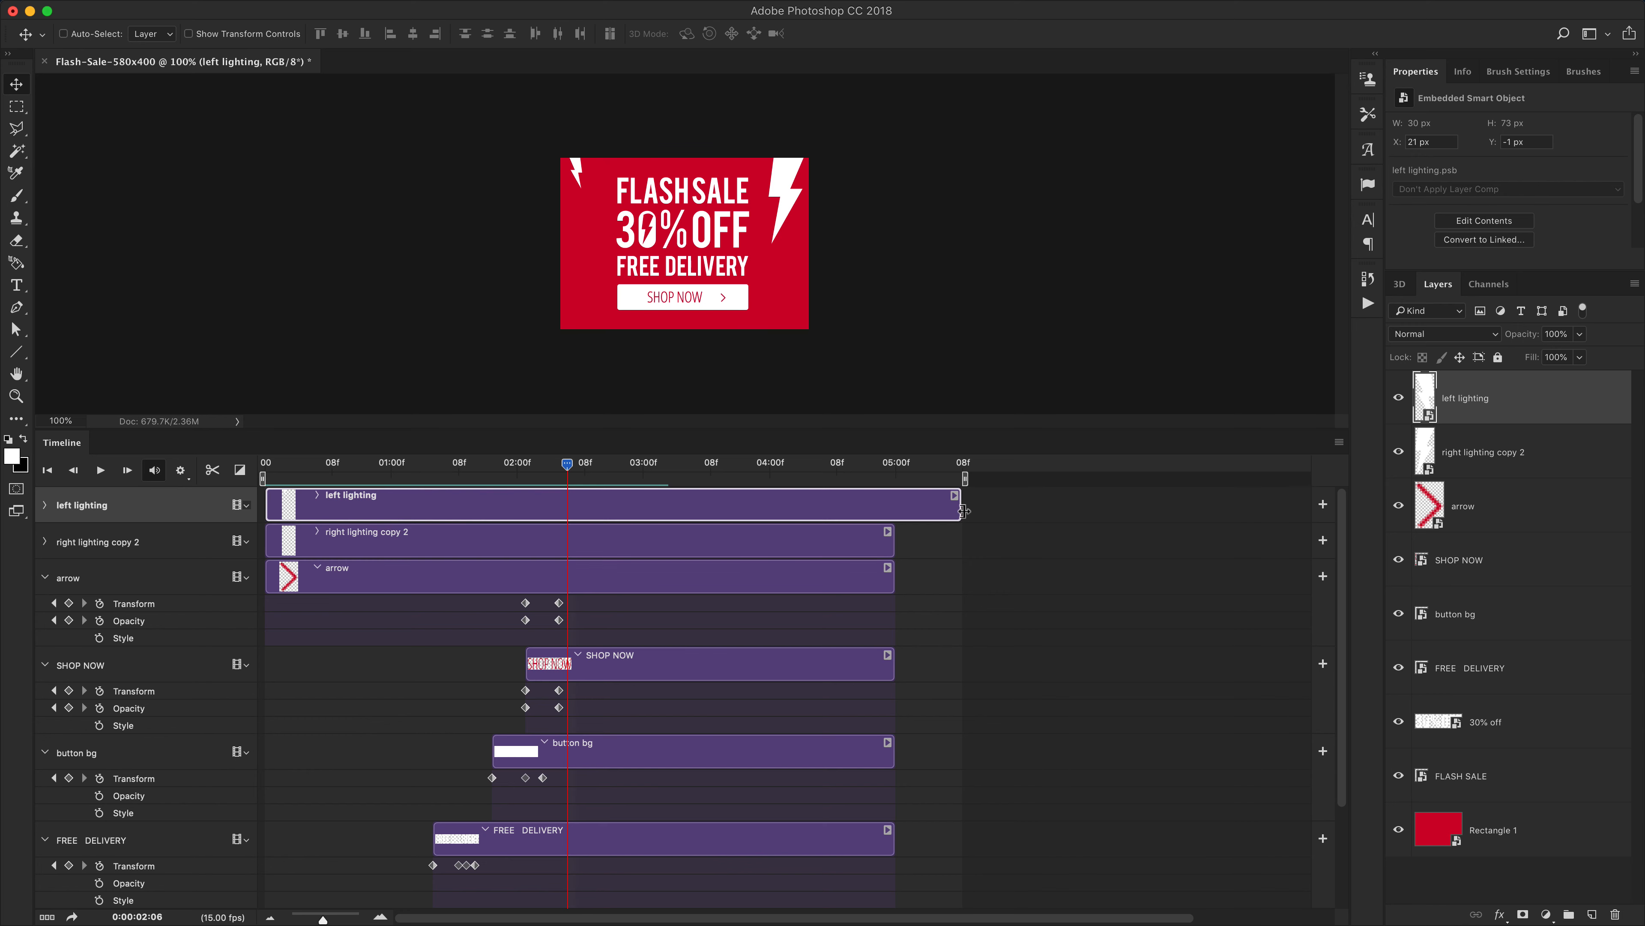
Extend the left lighting layer's duration so it ends at 6:00
{"action": "left_click", "coordinate": [965, 510]}
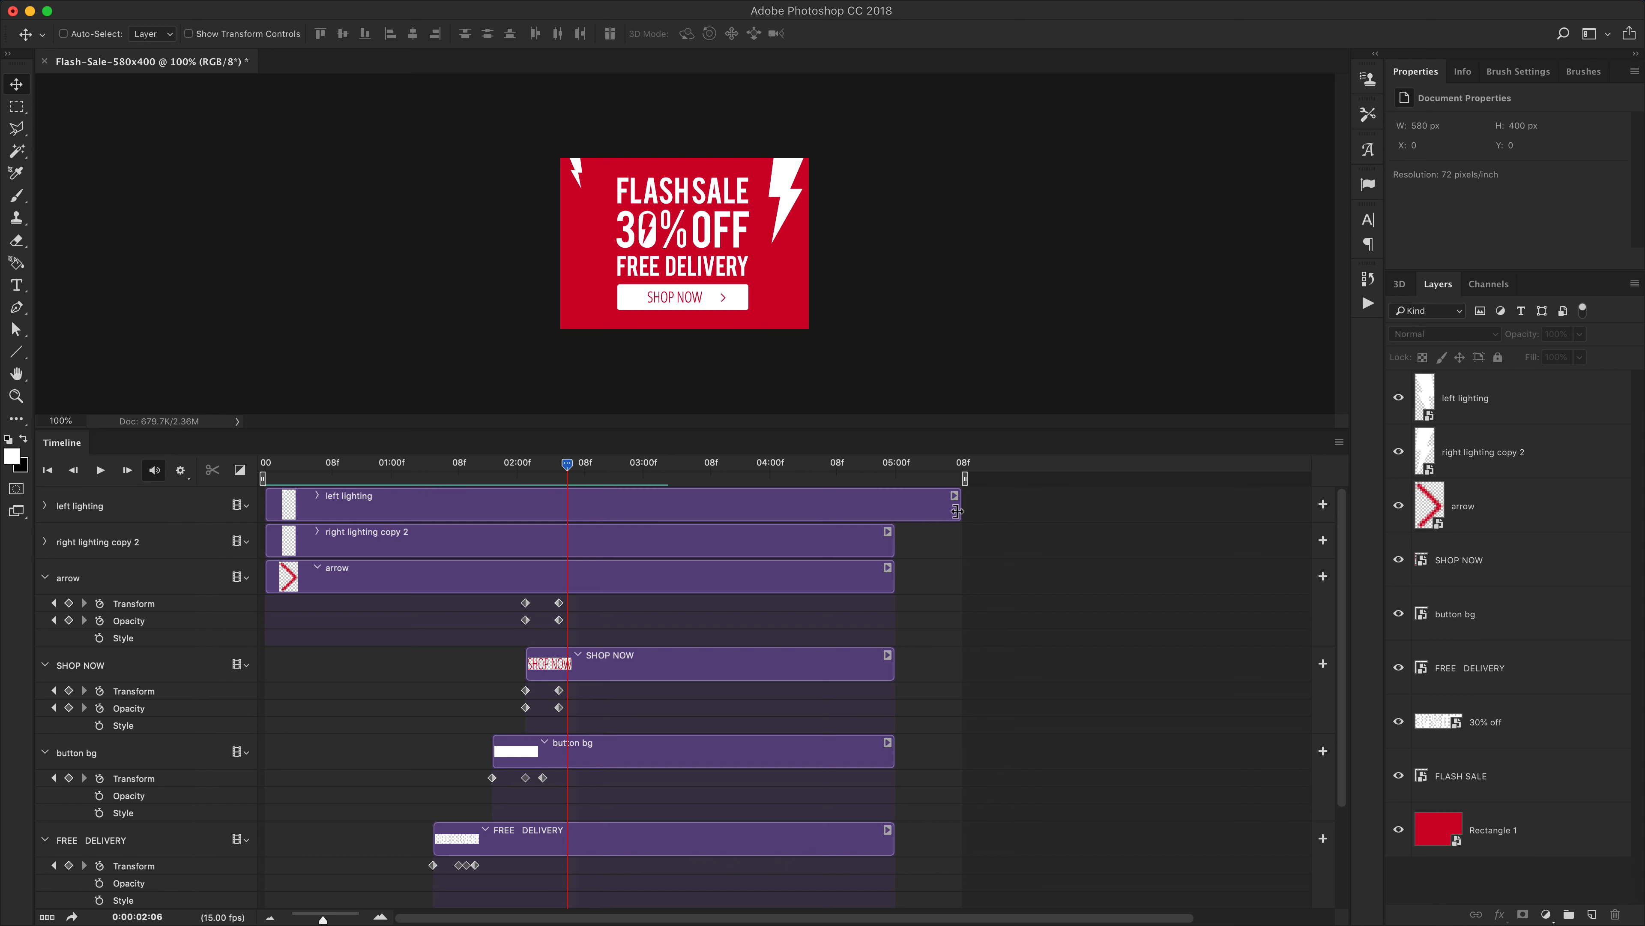
{"action": "left_click", "coordinate": [959, 511]}
{"action": "left_click_drag", "start_coordinate": [959, 511], "coordinate": [1027, 509]}
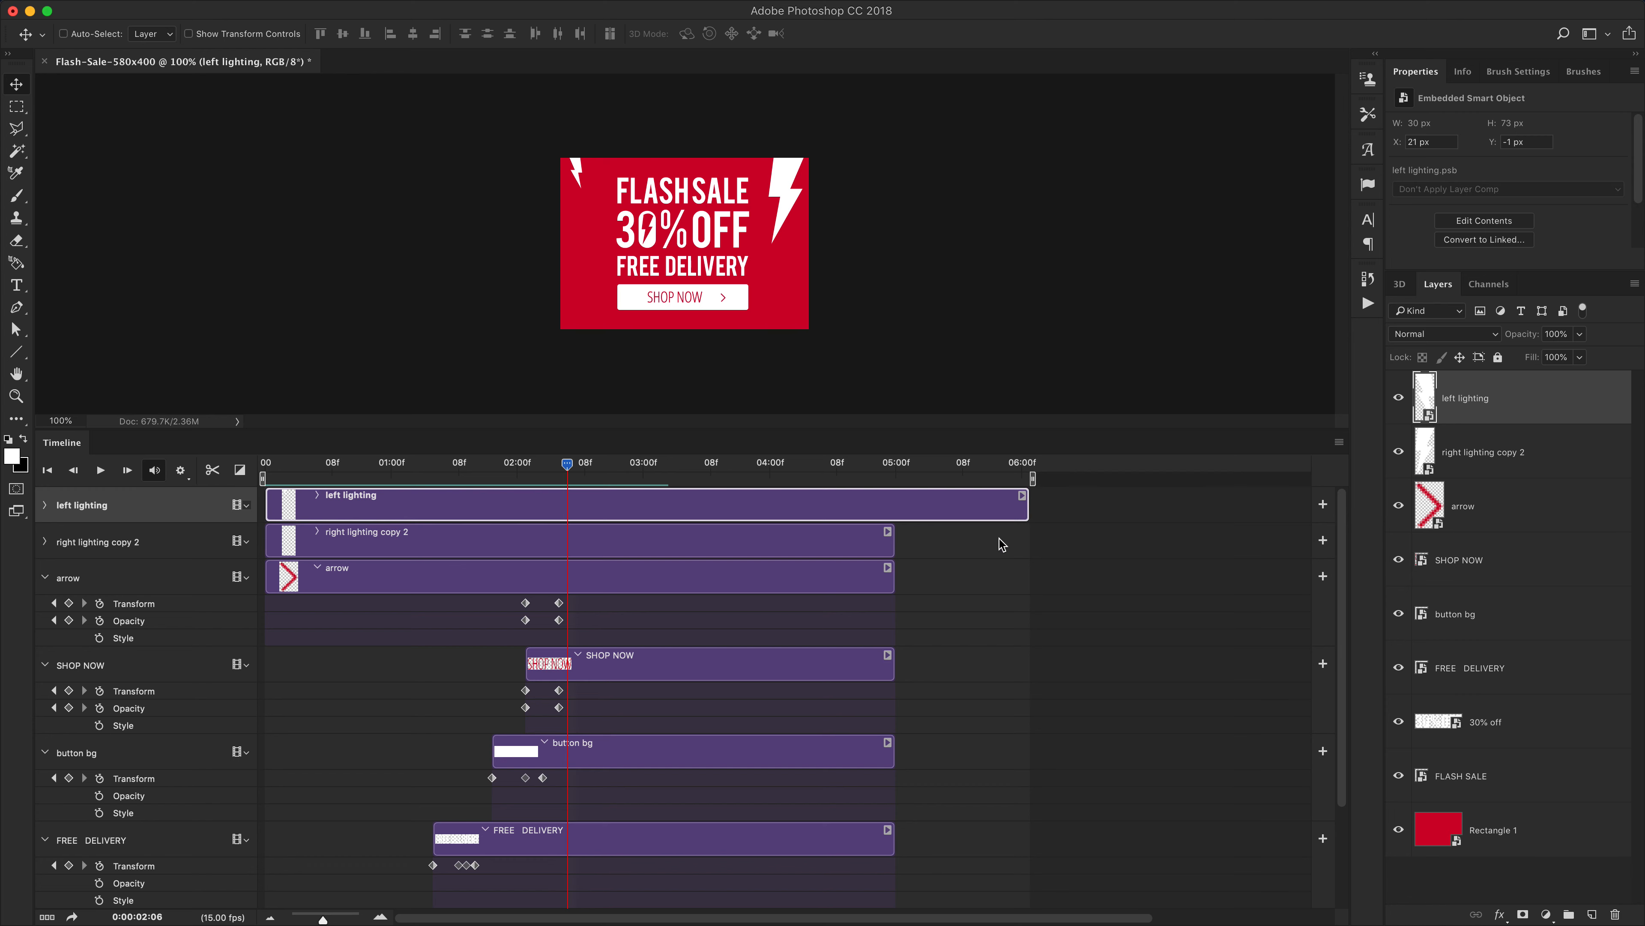
{"action": "left_click_drag", "start_coordinate": [322, 917], "coordinate": [343, 917]}
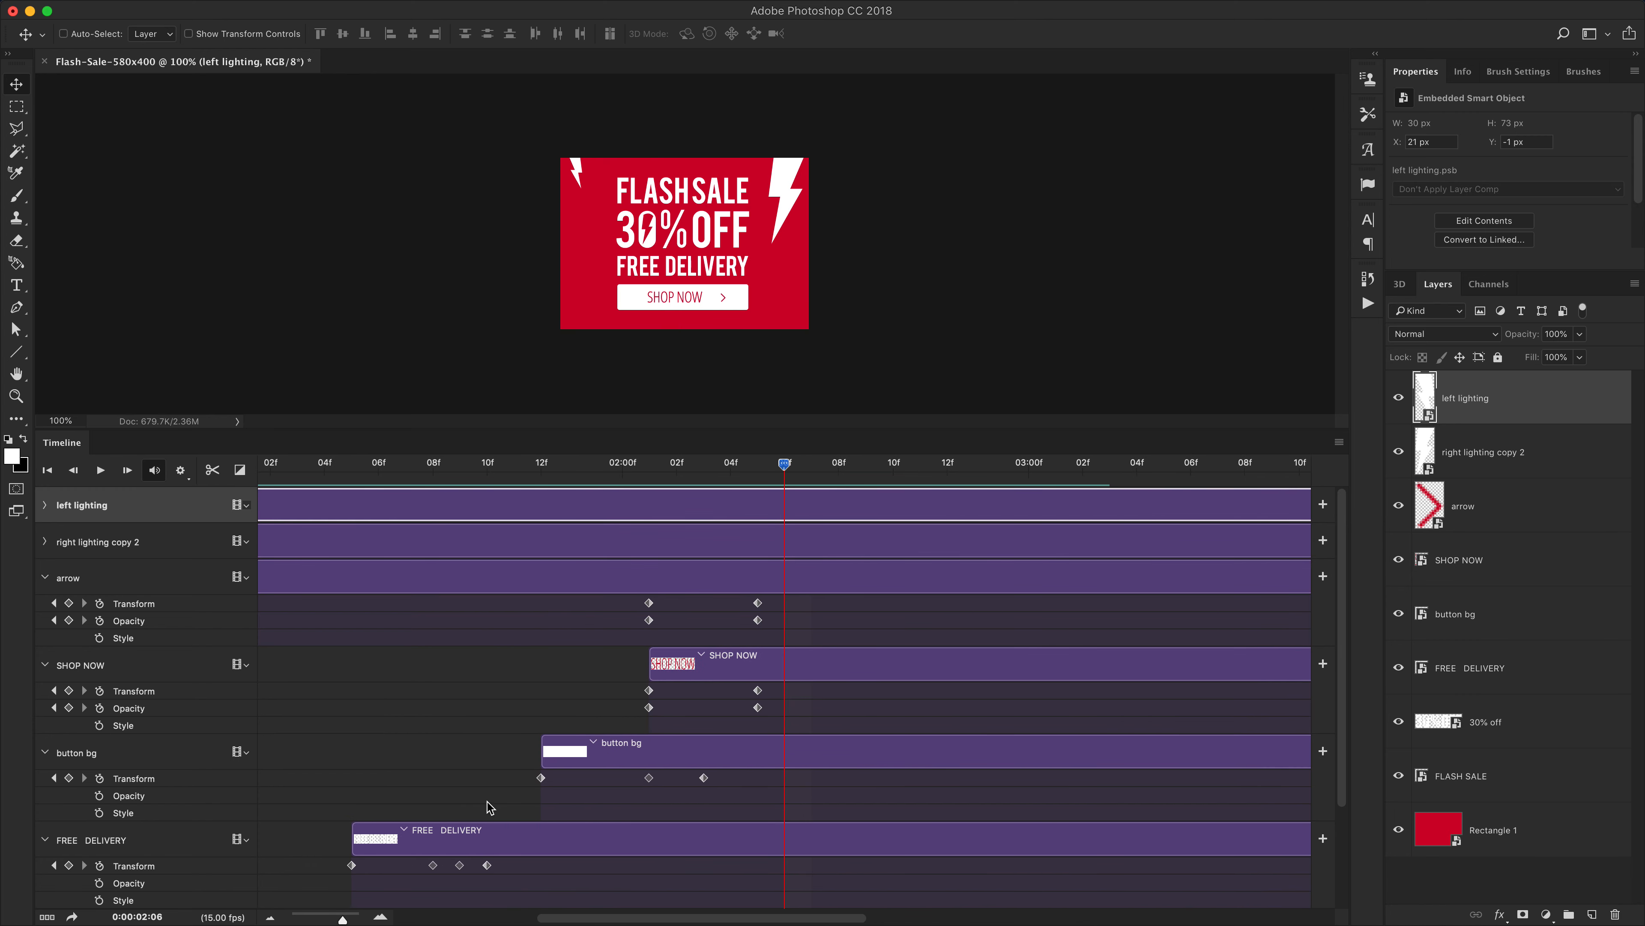
{"action": "left_click_drag", "start_coordinate": [550, 917], "coordinate": [1012, 917]}
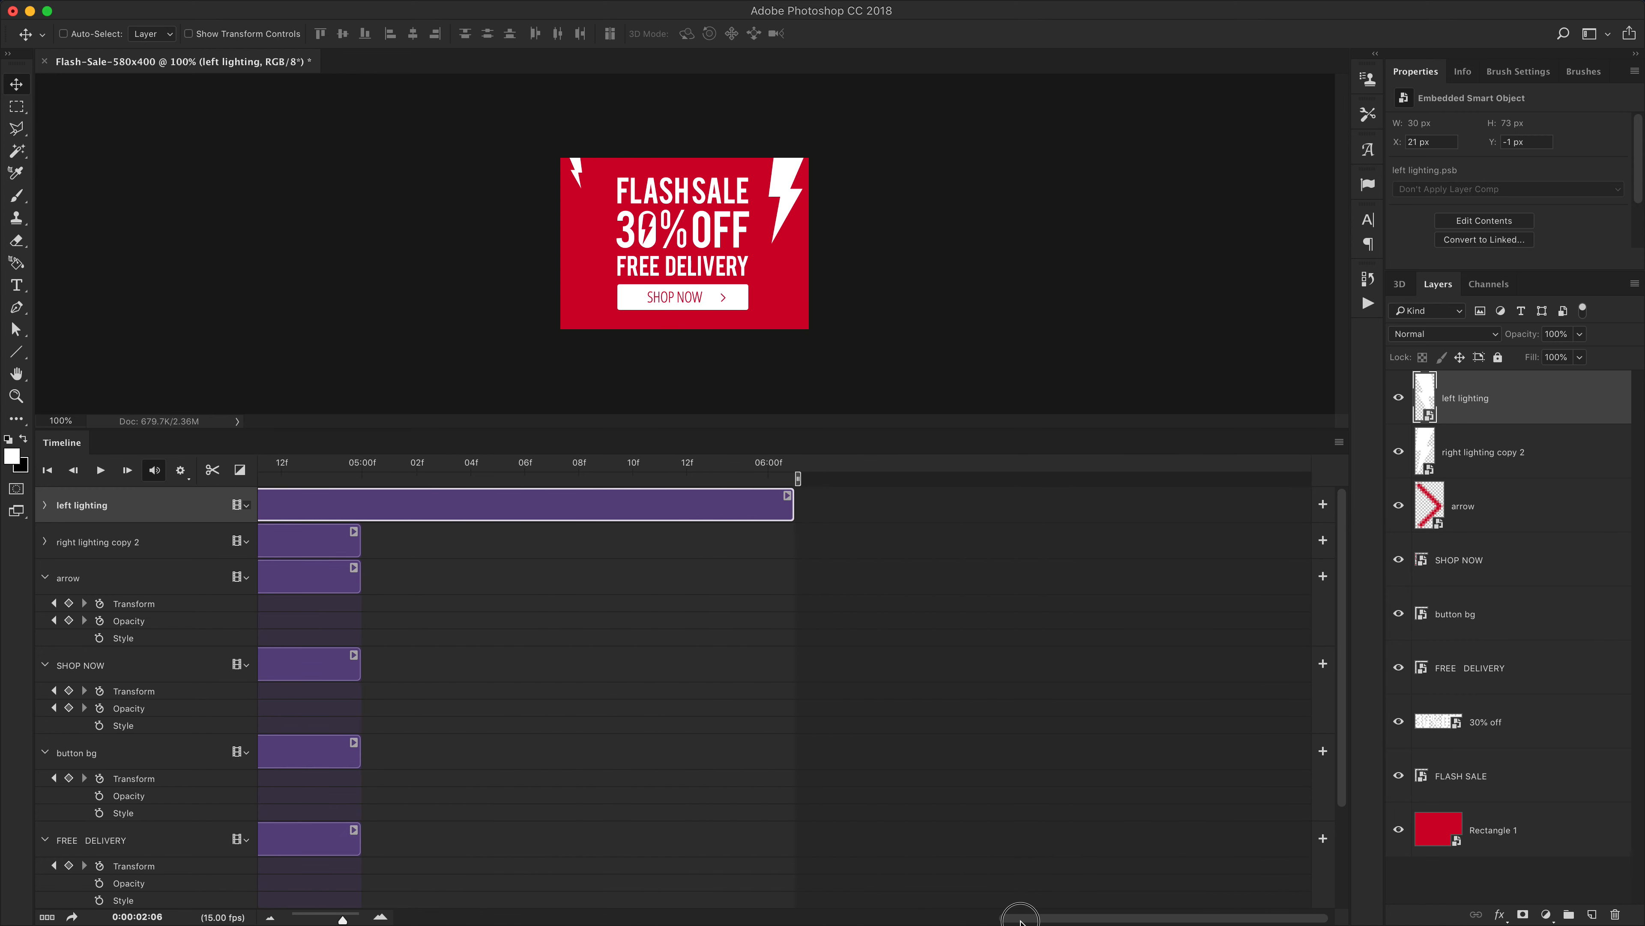
{"action": "left_click_drag", "start_coordinate": [786, 517], "coordinate": [766, 512]}
{"action": "left_click_drag", "start_coordinate": [334, 920], "coordinate": [325, 919]}
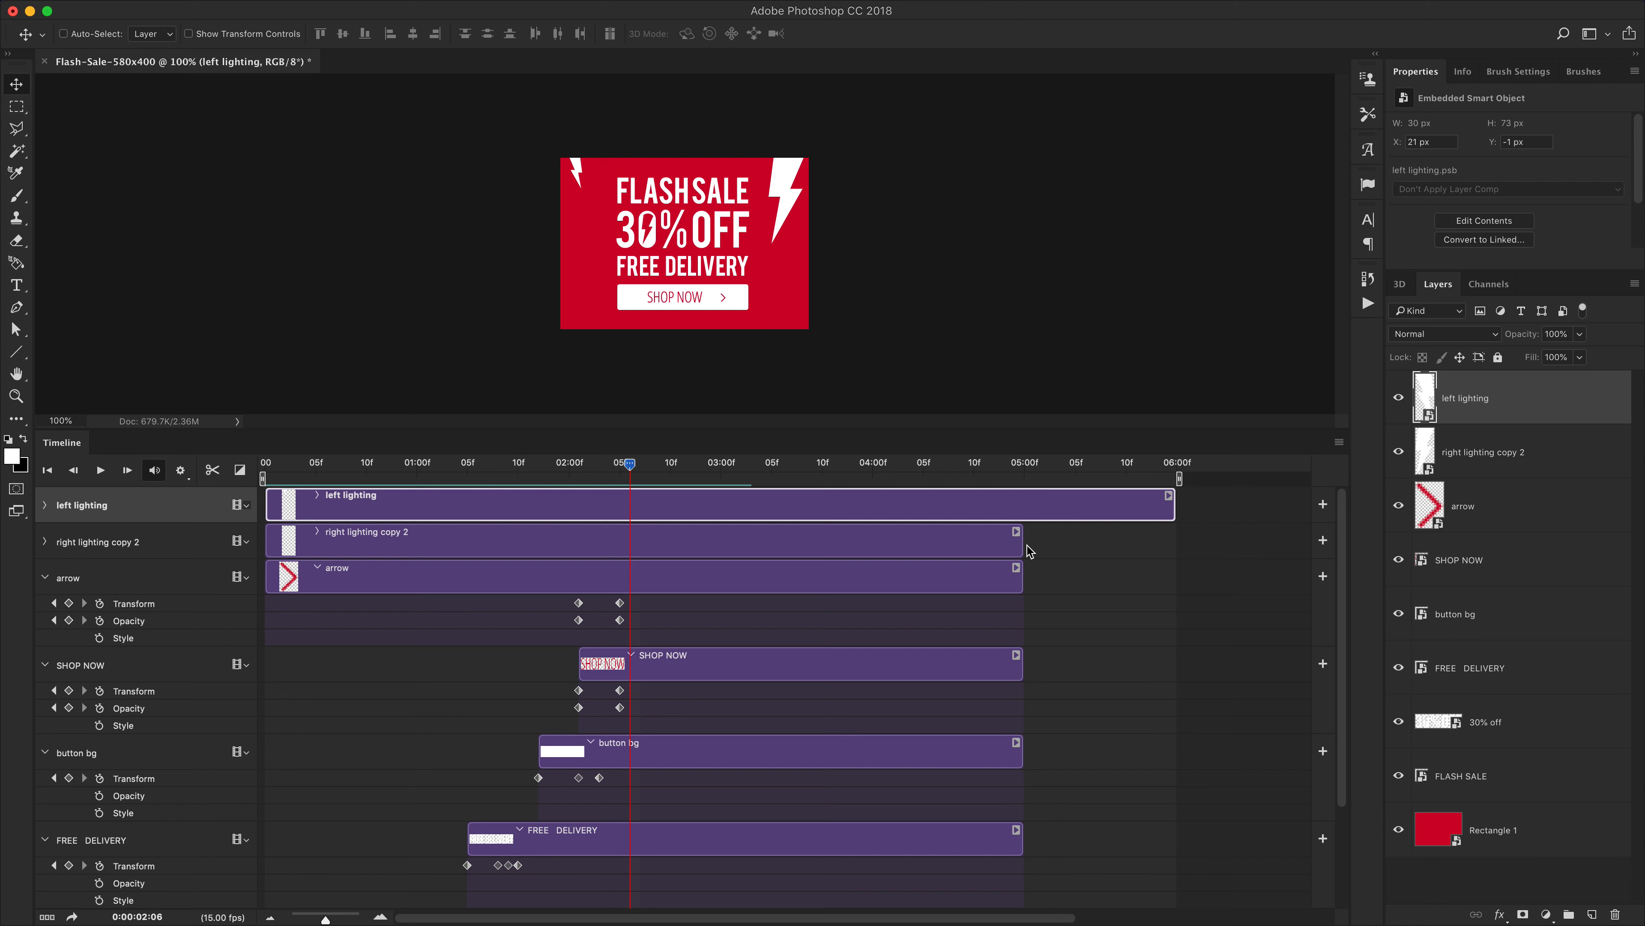
Extend the durations of all the other layers so they also end at 6:00
{"action": "left_click_drag", "start_coordinate": [1026, 549], "coordinate": [1175, 548]}
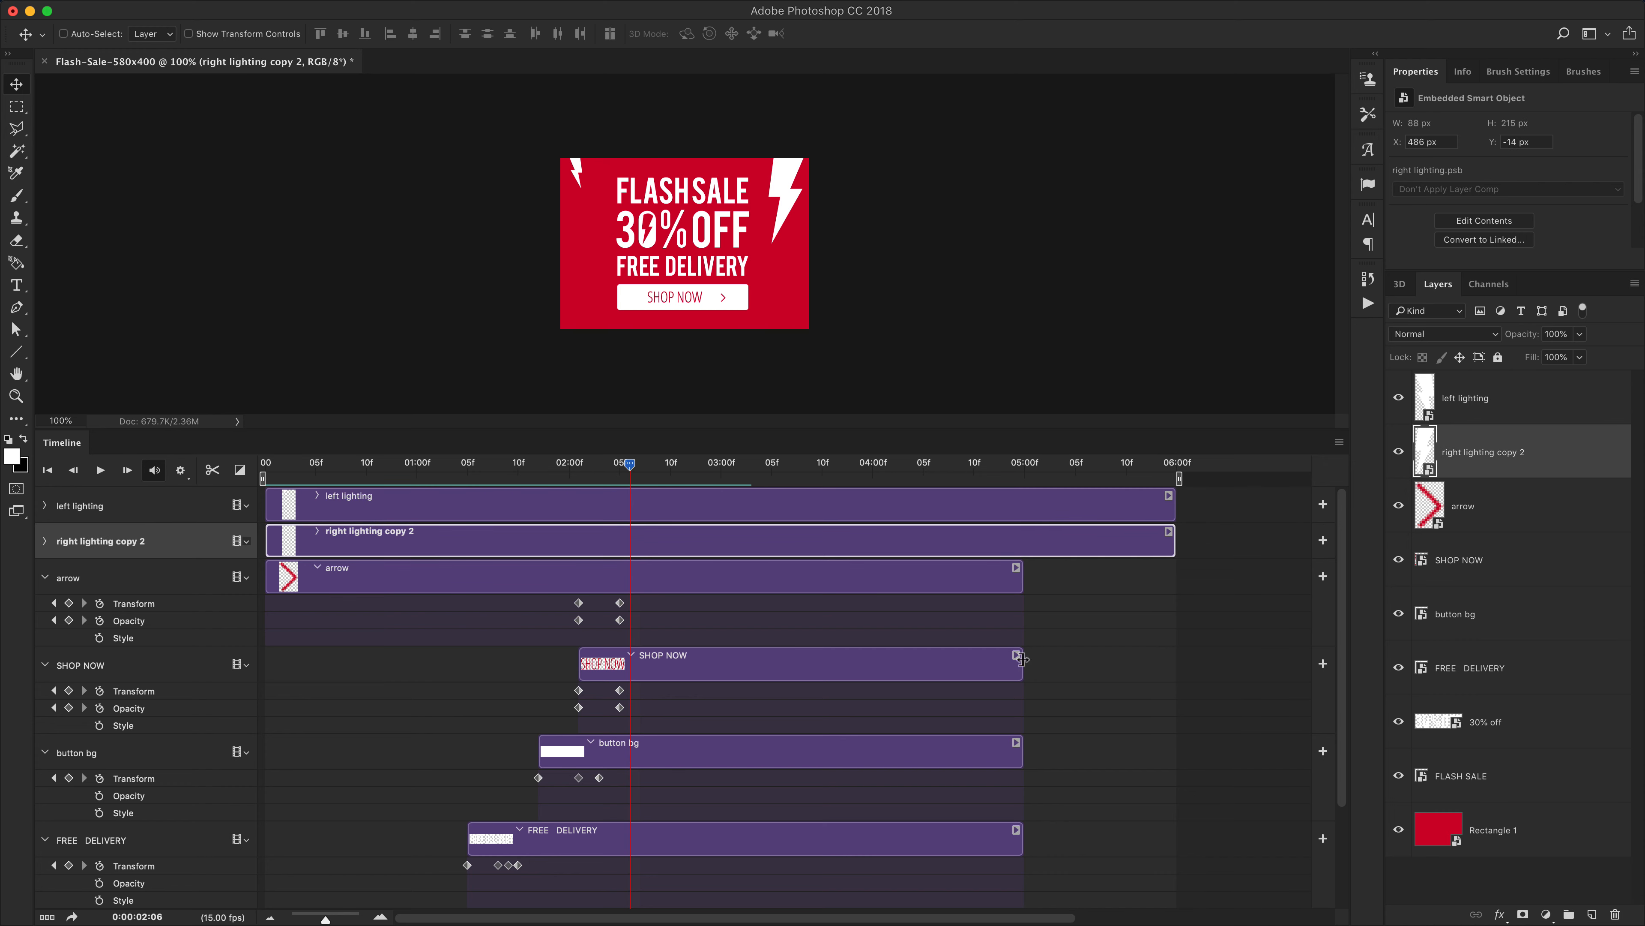
{"action": "left_click_drag", "start_coordinate": [1023, 577], "coordinate": [1173, 565]}
{"action": "left_click_drag", "start_coordinate": [1022, 668], "coordinate": [1173, 664]}
{"action": "scroll", "coordinate": [1036, 628], "scroll_direction": "down", "scroll_amount": 3}
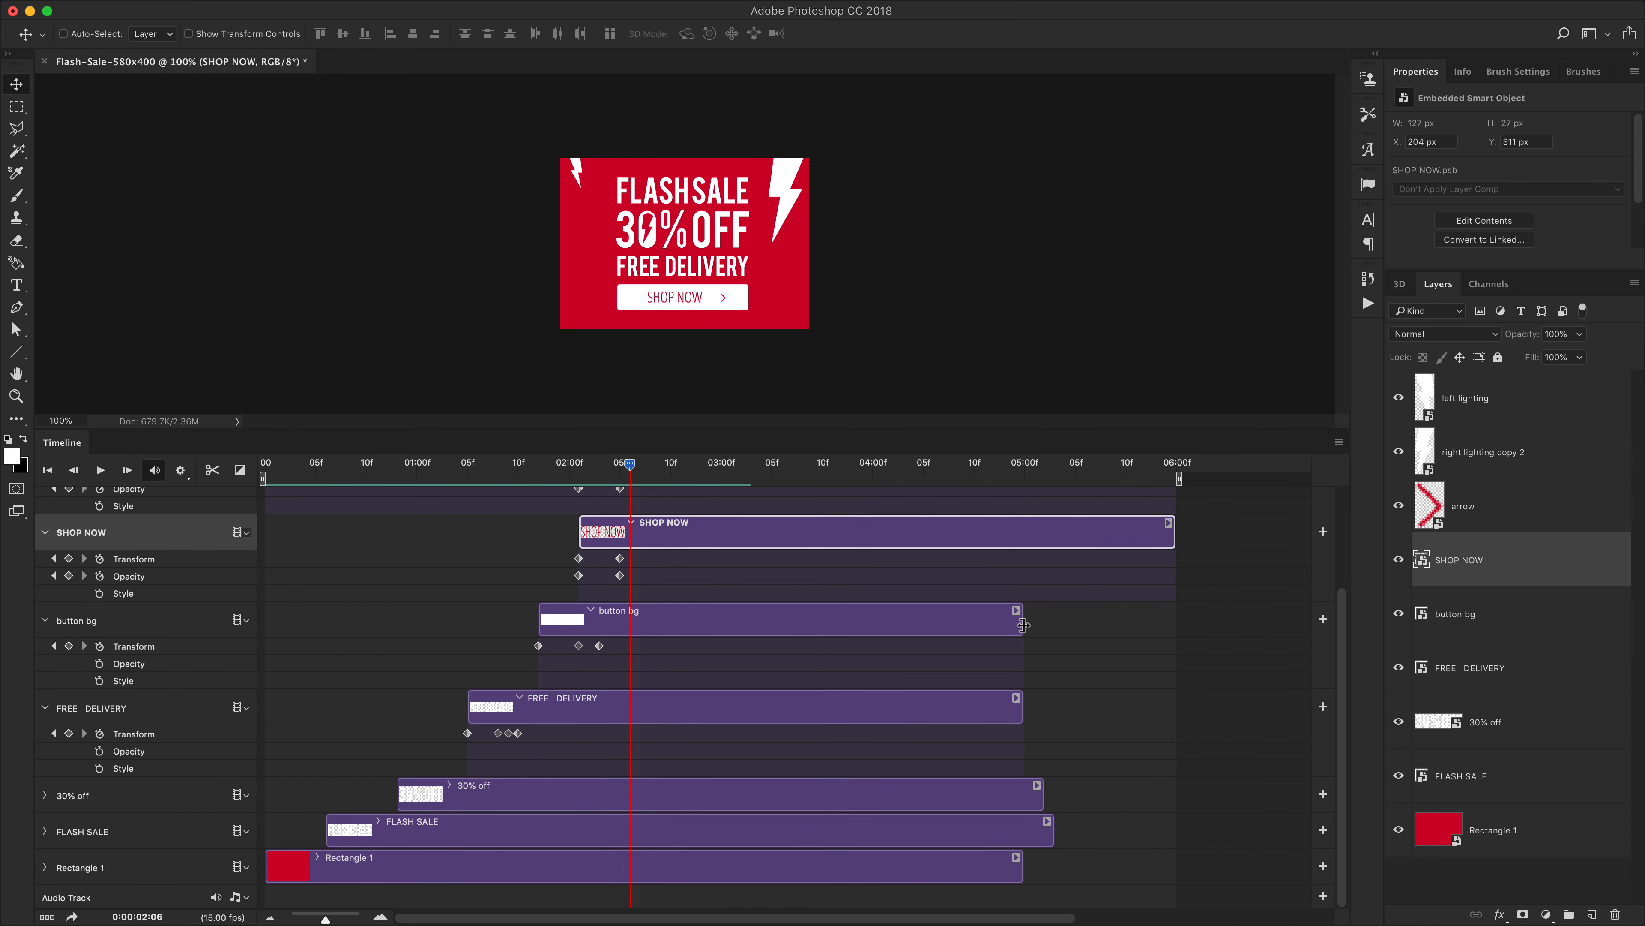
{"action": "left_click_drag", "start_coordinate": [1023, 624], "coordinate": [1174, 621]}
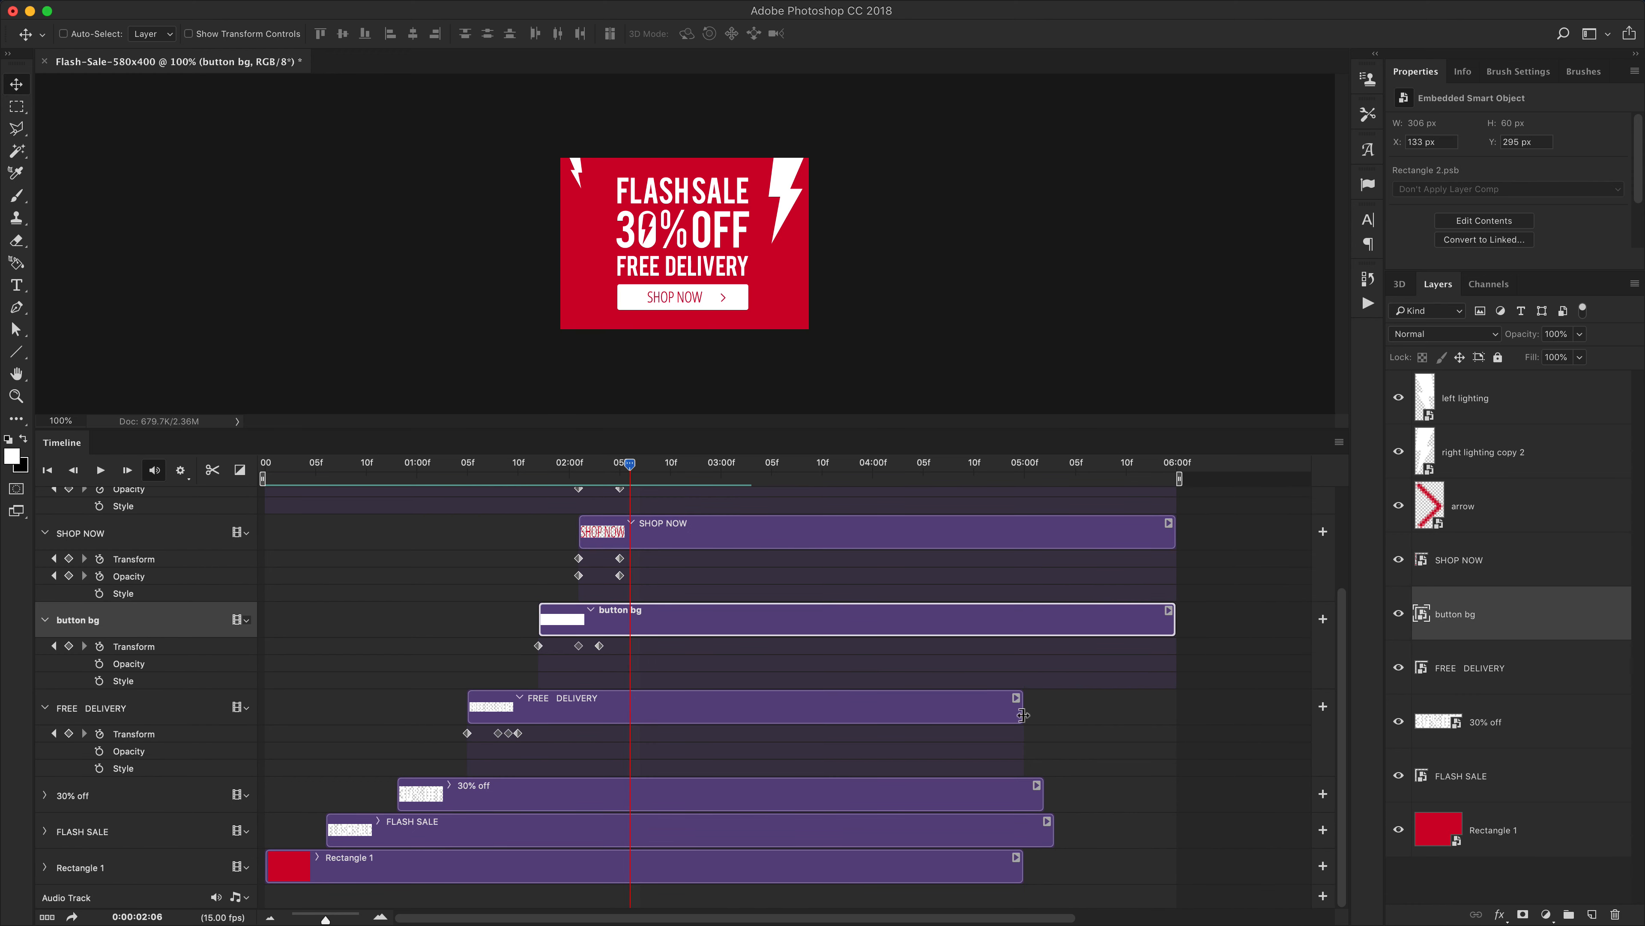
{"action": "left_click_drag", "start_coordinate": [1022, 714], "coordinate": [1174, 709]}
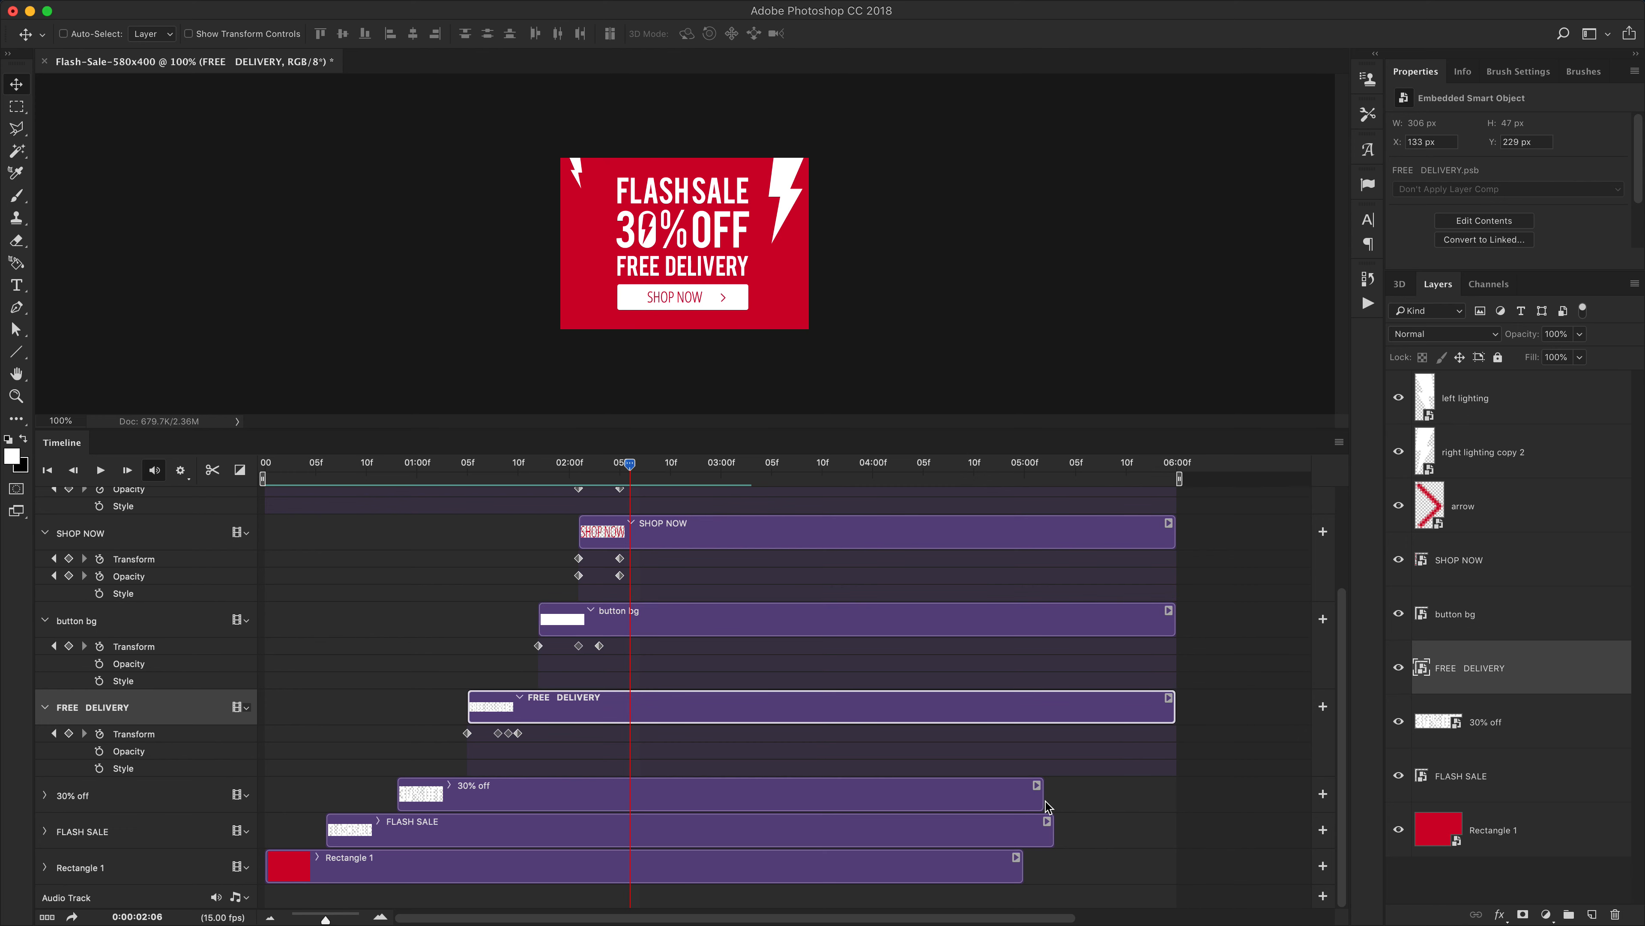
{"action": "left_click_drag", "start_coordinate": [1044, 804], "coordinate": [1173, 792]}
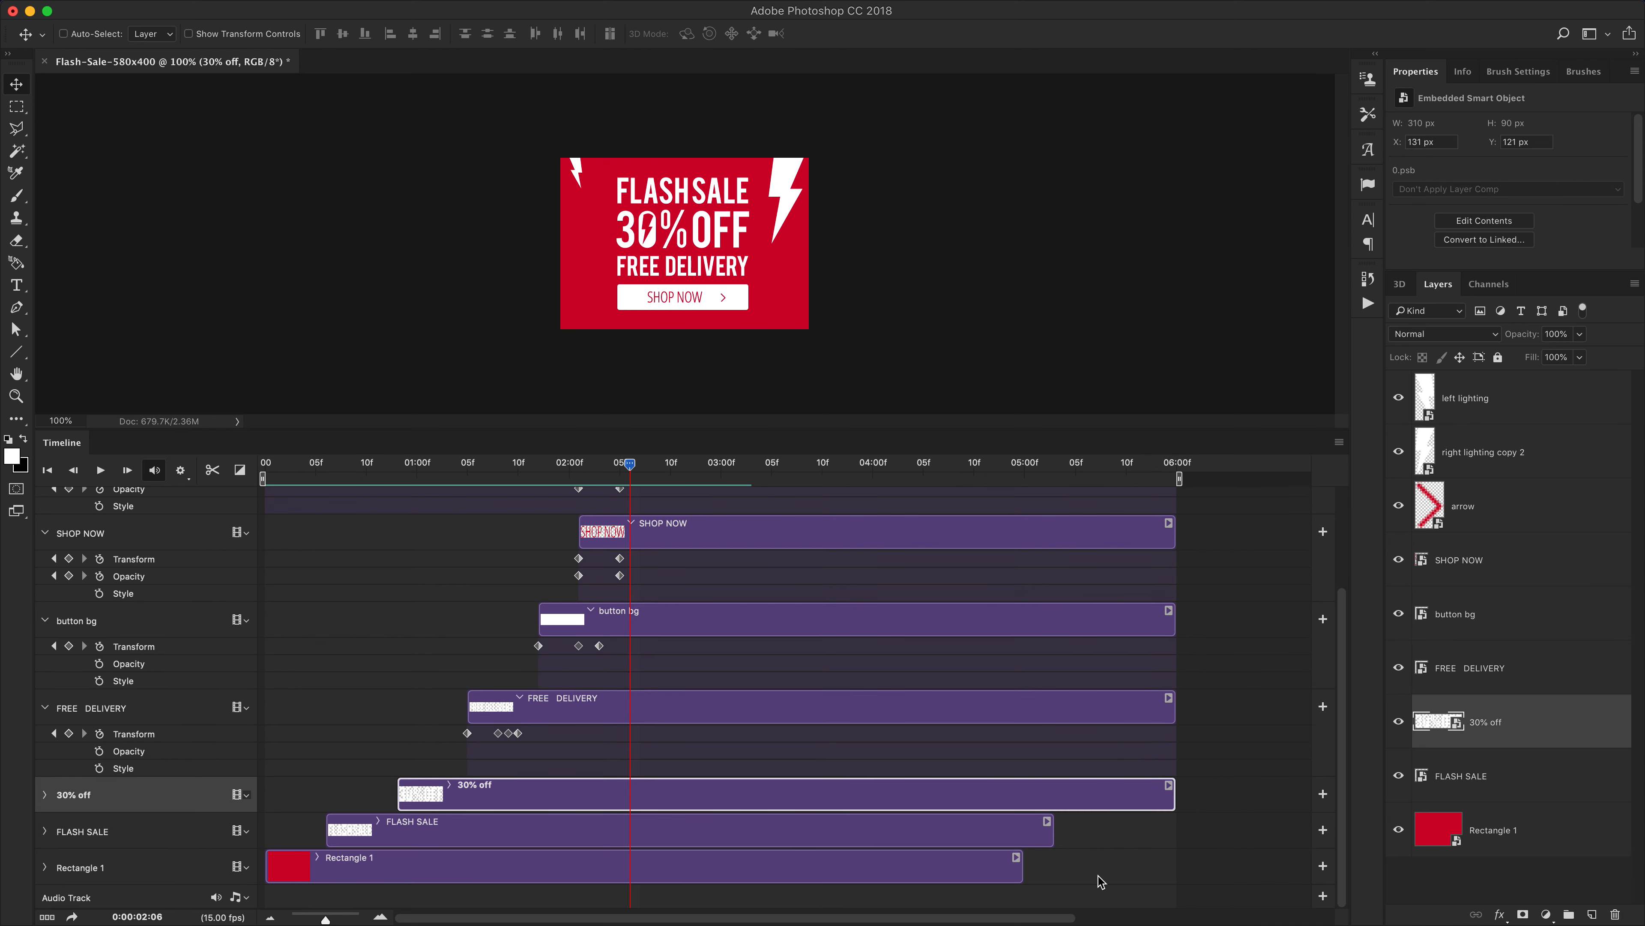
{"action": "left_click_drag", "start_coordinate": [1055, 840], "coordinate": [1175, 838]}
{"action": "left_click_drag", "start_coordinate": [1023, 867], "coordinate": [1177, 869]}
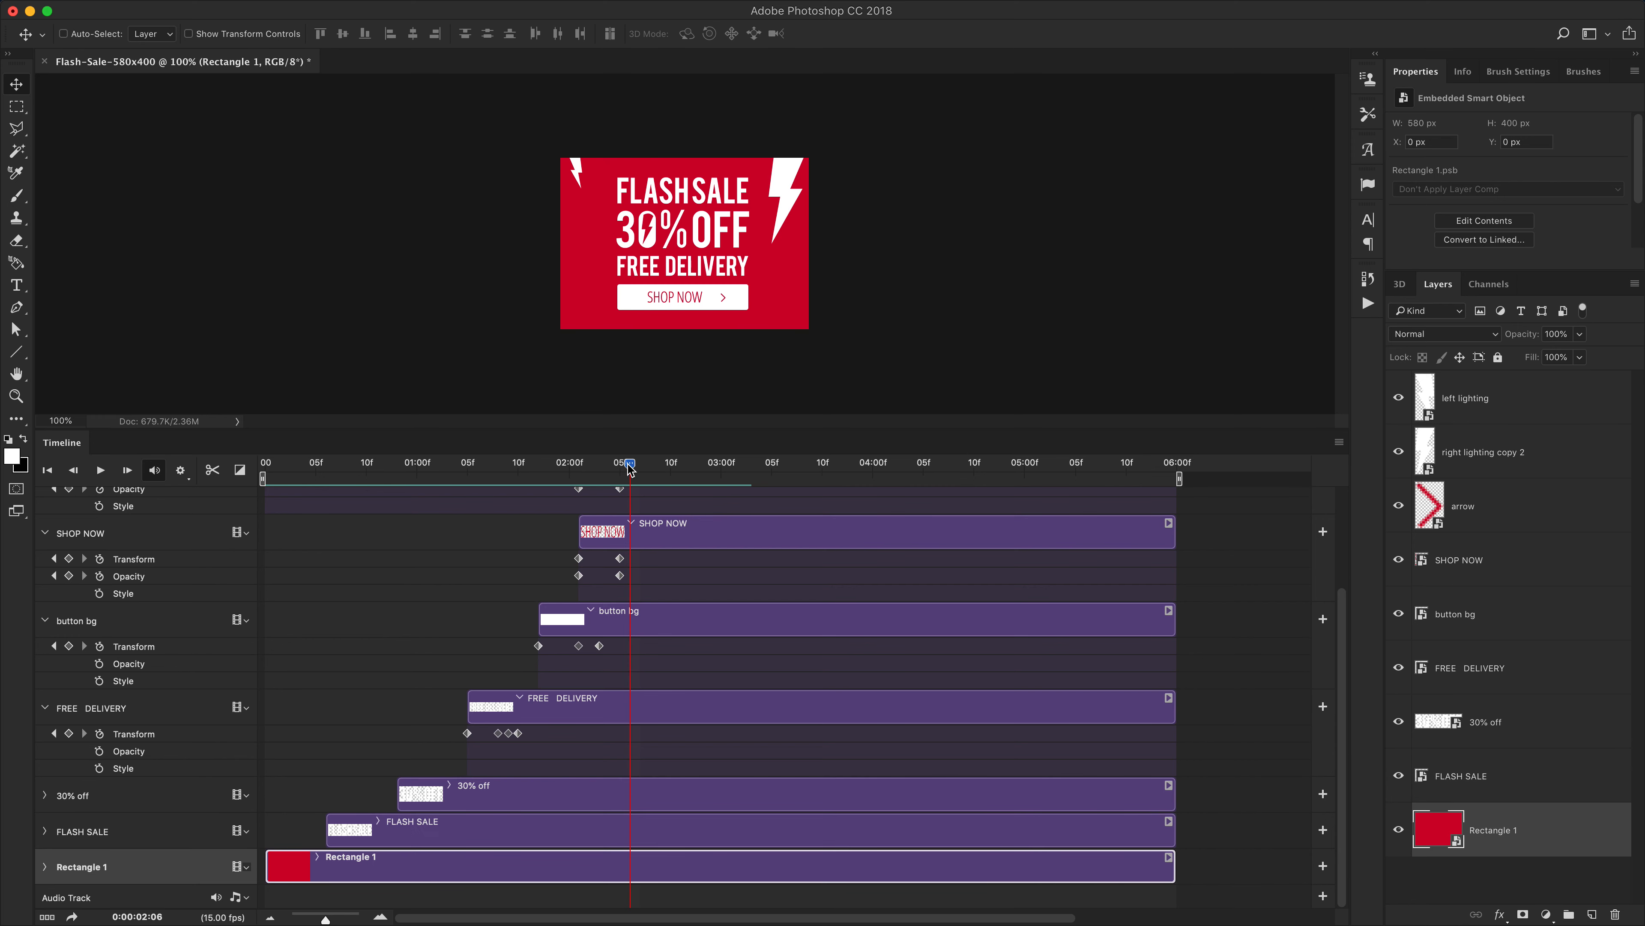
At 5:05, add Transform and Opacity keyframes to the arrow and SHOP NOW layers and a Transform keyframe to button bg
{"action": "scroll", "coordinate": [907, 636], "scroll_direction": "up", "scroll_amount": 3}
{"action": "left_click_drag", "start_coordinate": [630, 464], "coordinate": [1072, 469]}
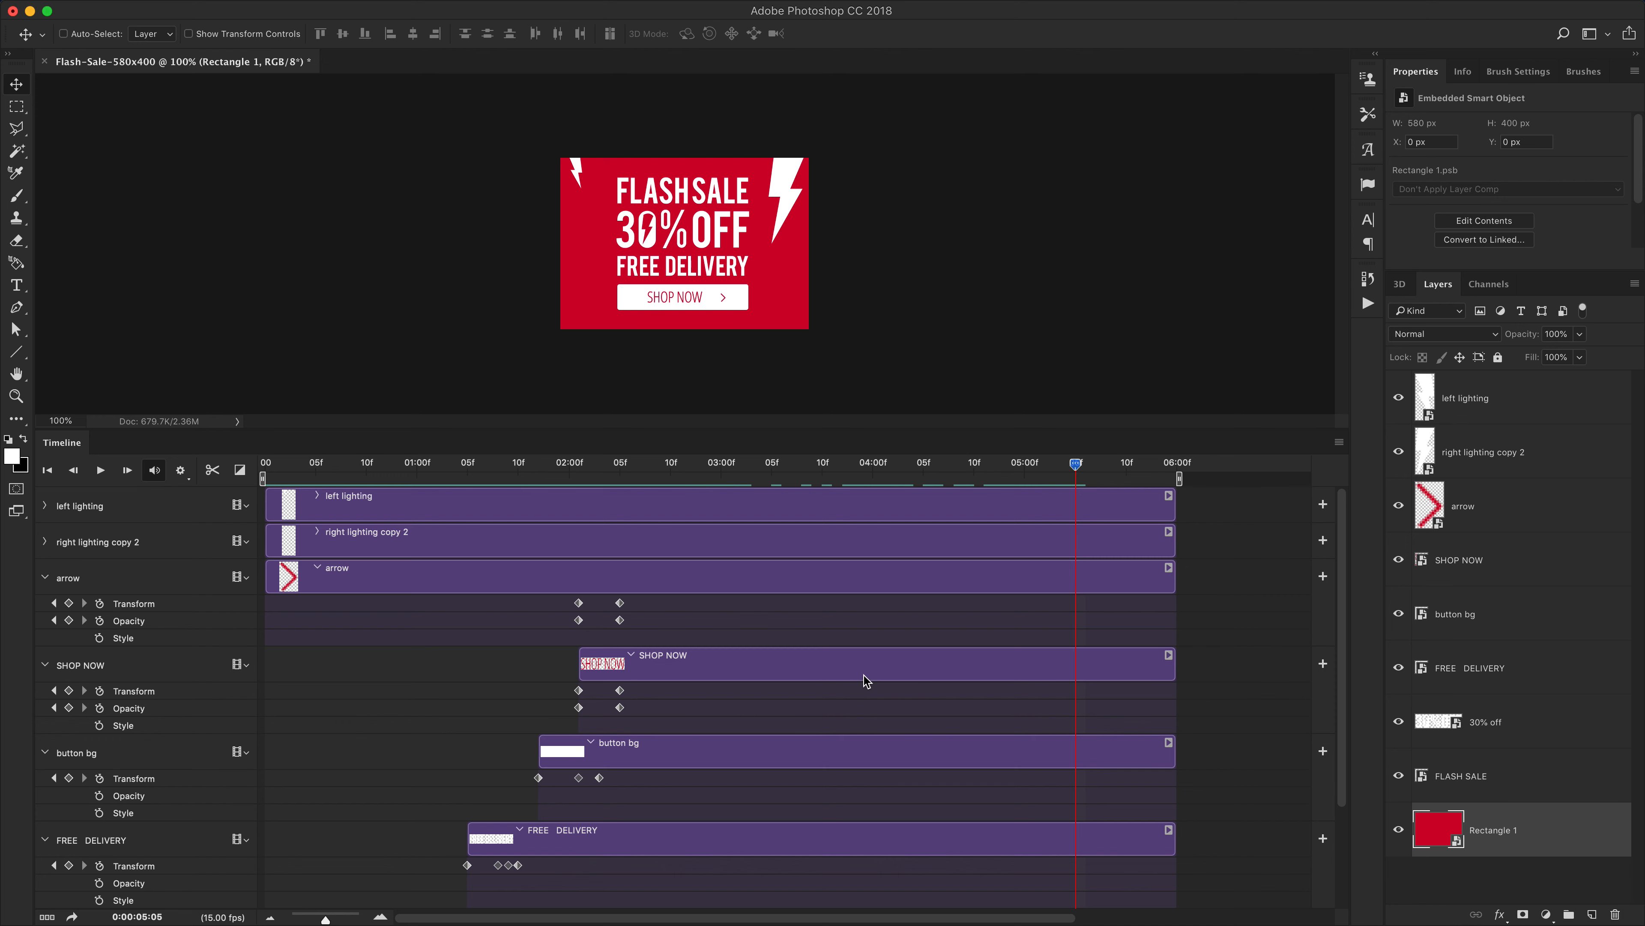
{"action": "left_click", "coordinate": [68, 603]}
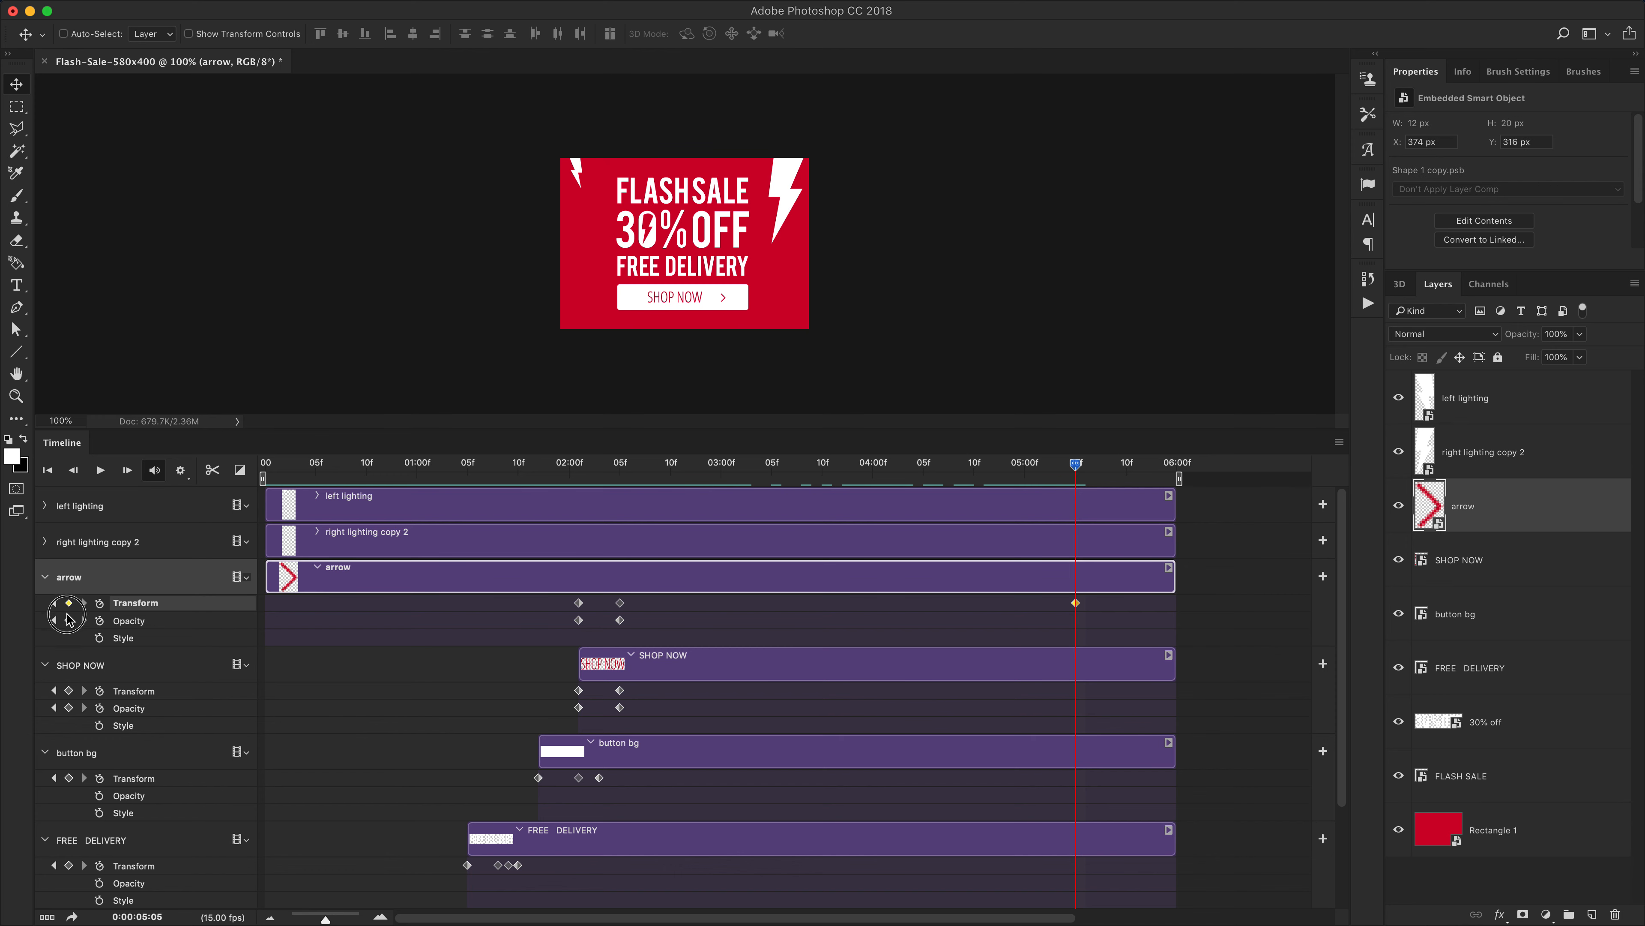
{"action": "left_click", "coordinate": [69, 620]}
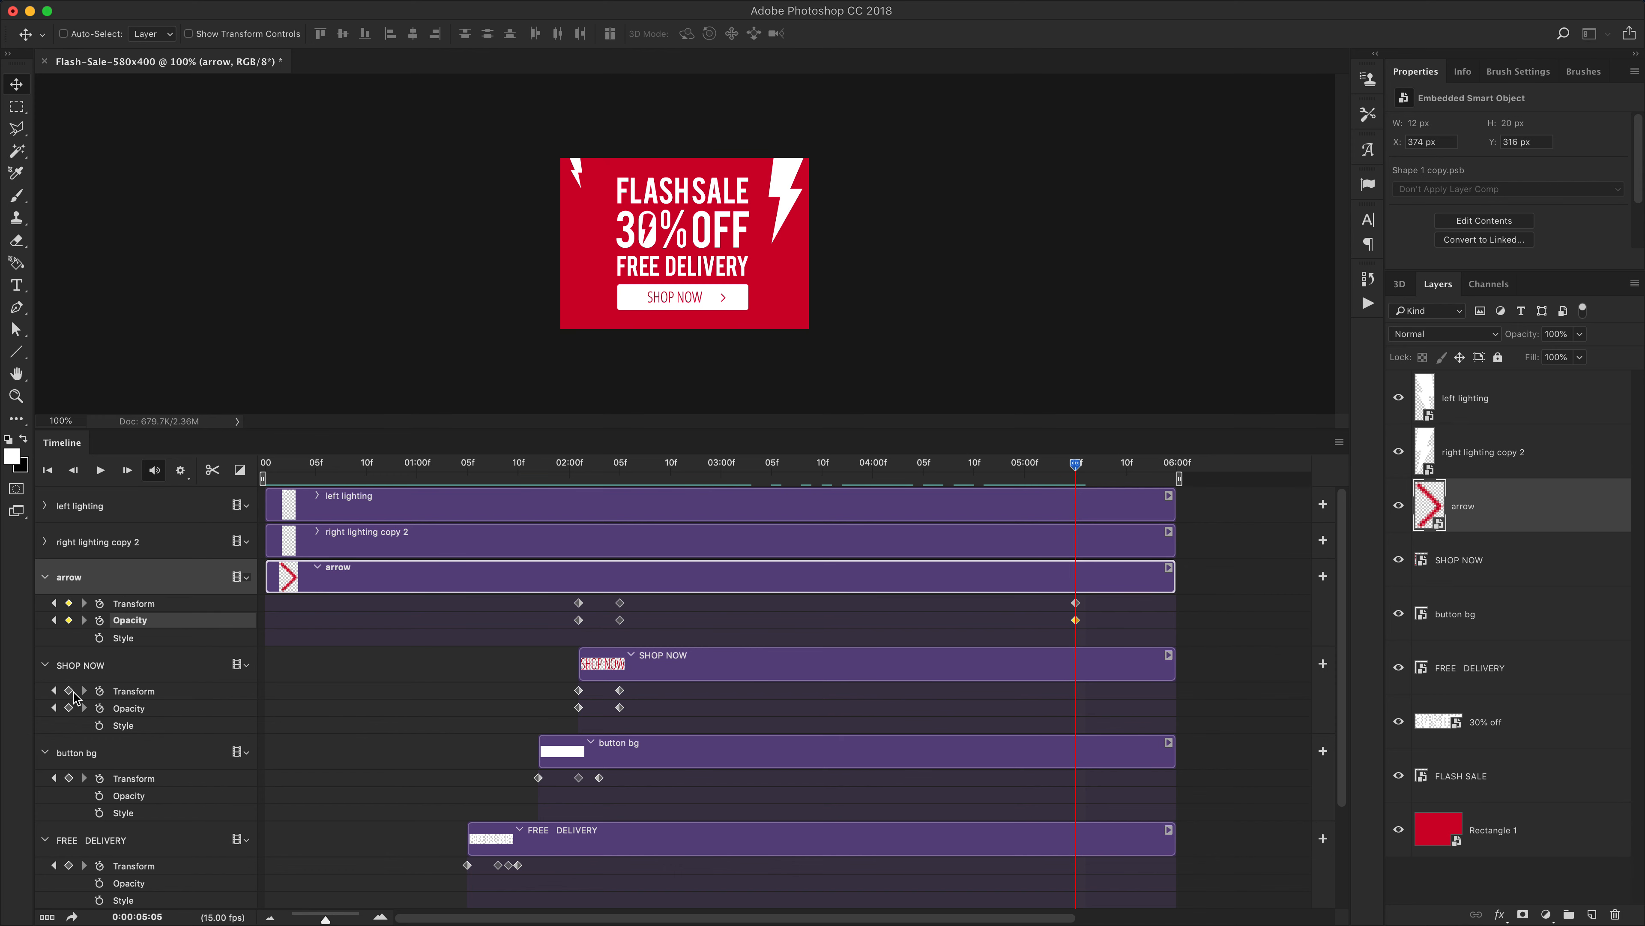
{"action": "left_click", "coordinate": [69, 691]}
{"action": "left_click", "coordinate": [69, 707]}
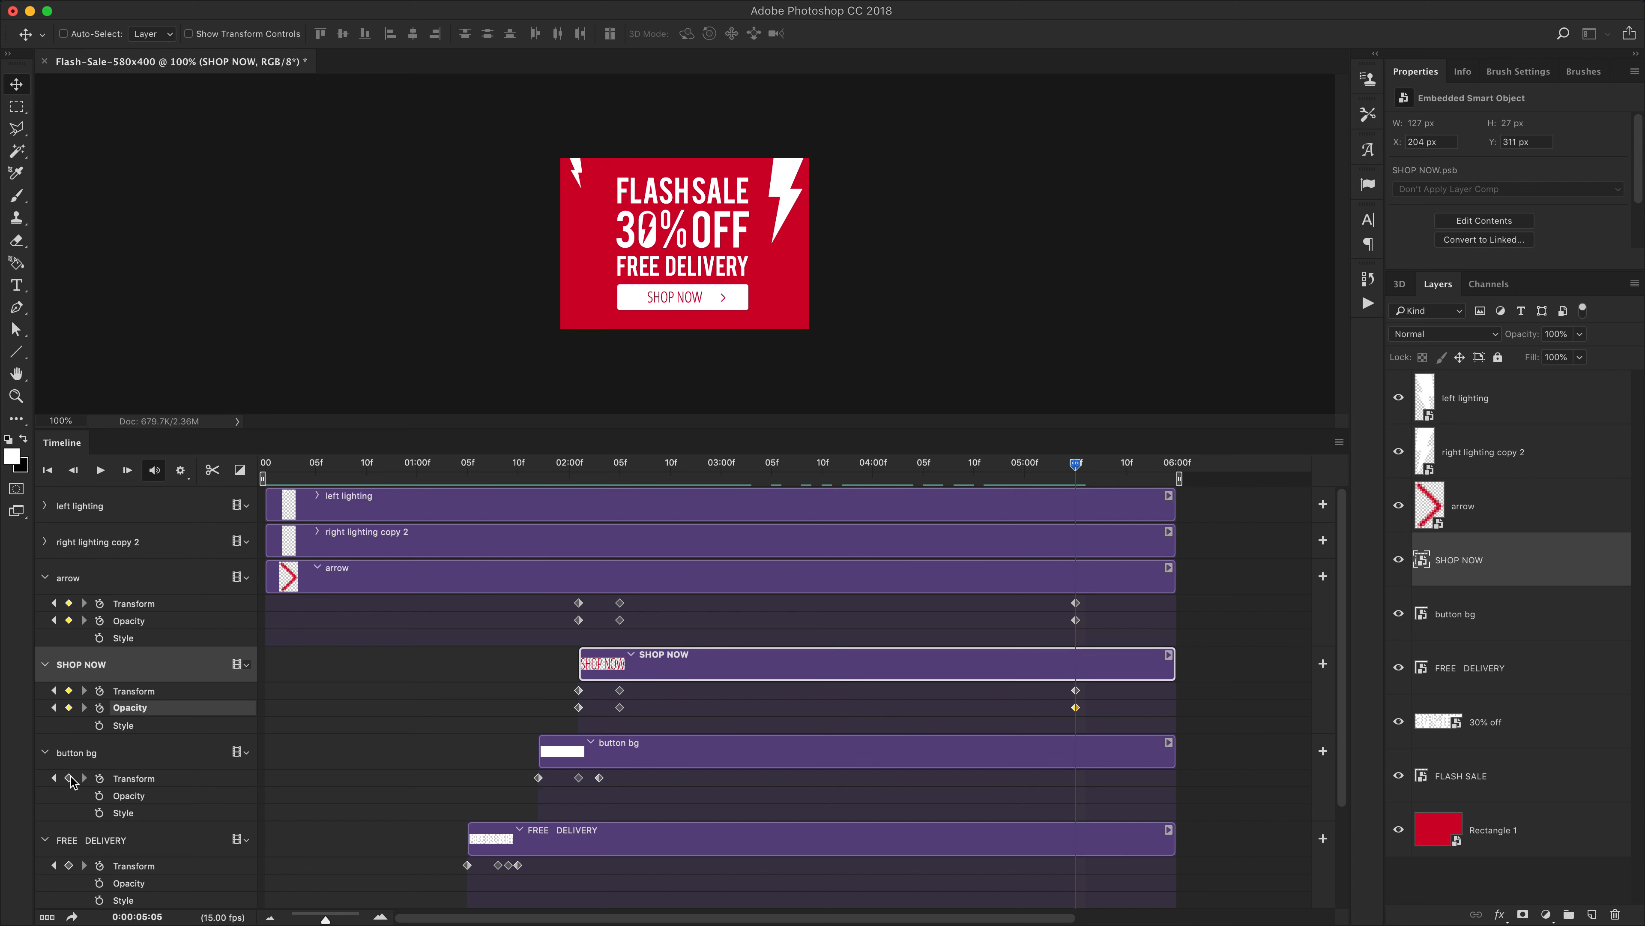
{"action": "left_click", "coordinate": [69, 777]}
At 5:05, add Transform keyframes to the FREE DELIVERY, 30% off and FLASH SALE layers
{"action": "scroll", "coordinate": [724, 781], "scroll_direction": "down", "scroll_amount": 4}
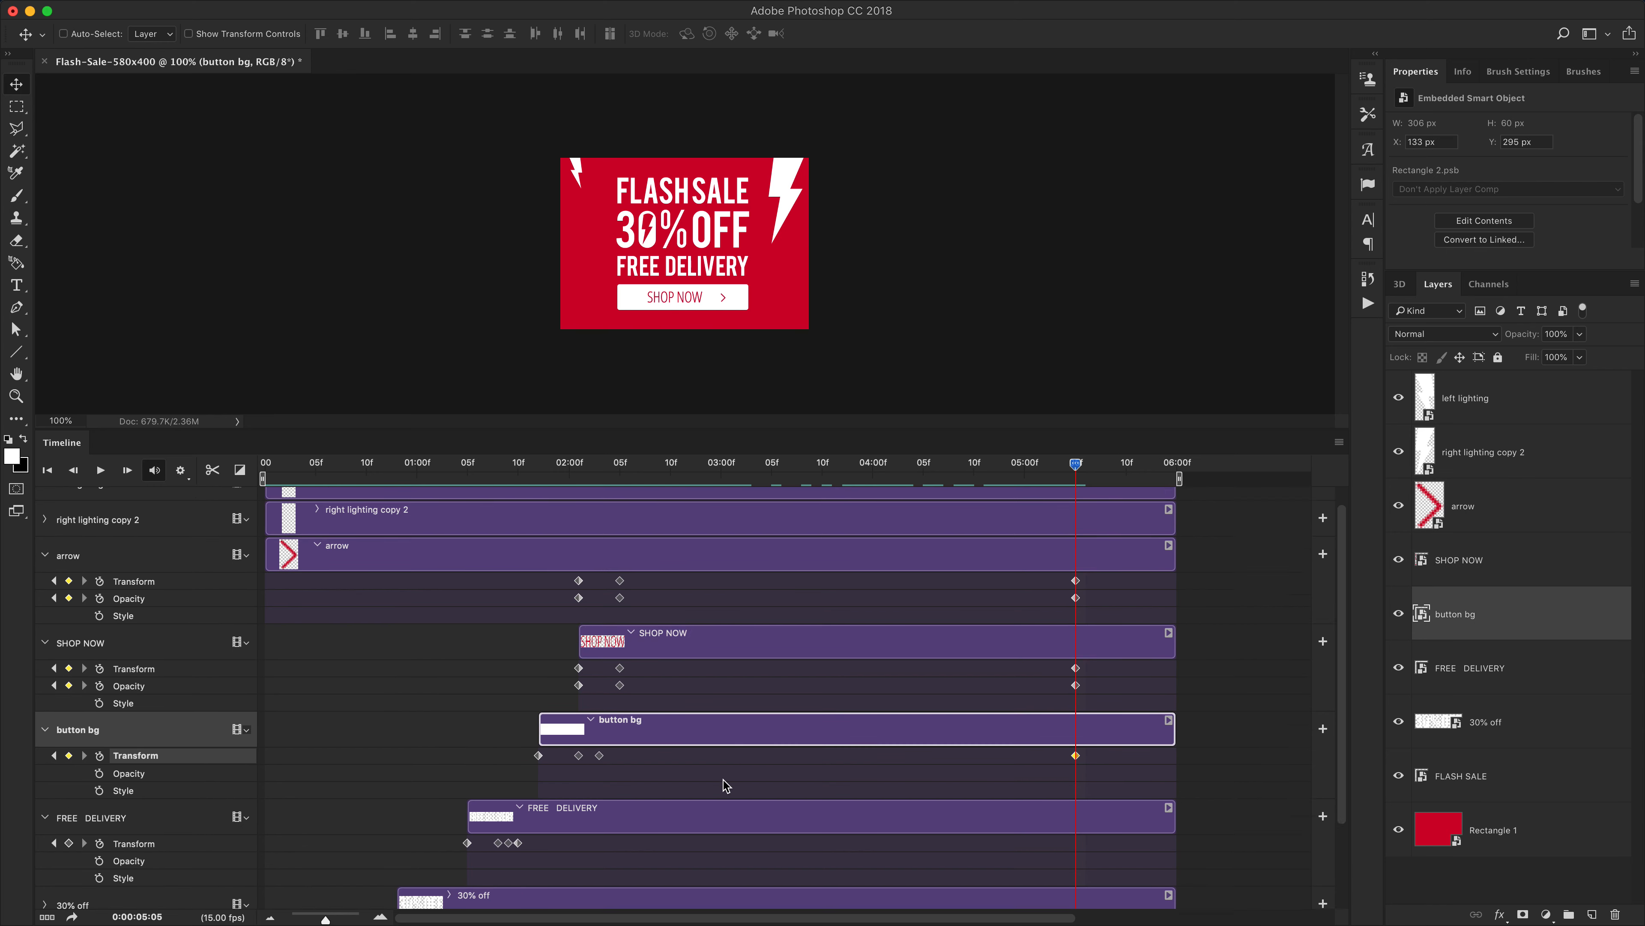
{"action": "left_click", "coordinate": [69, 733]}
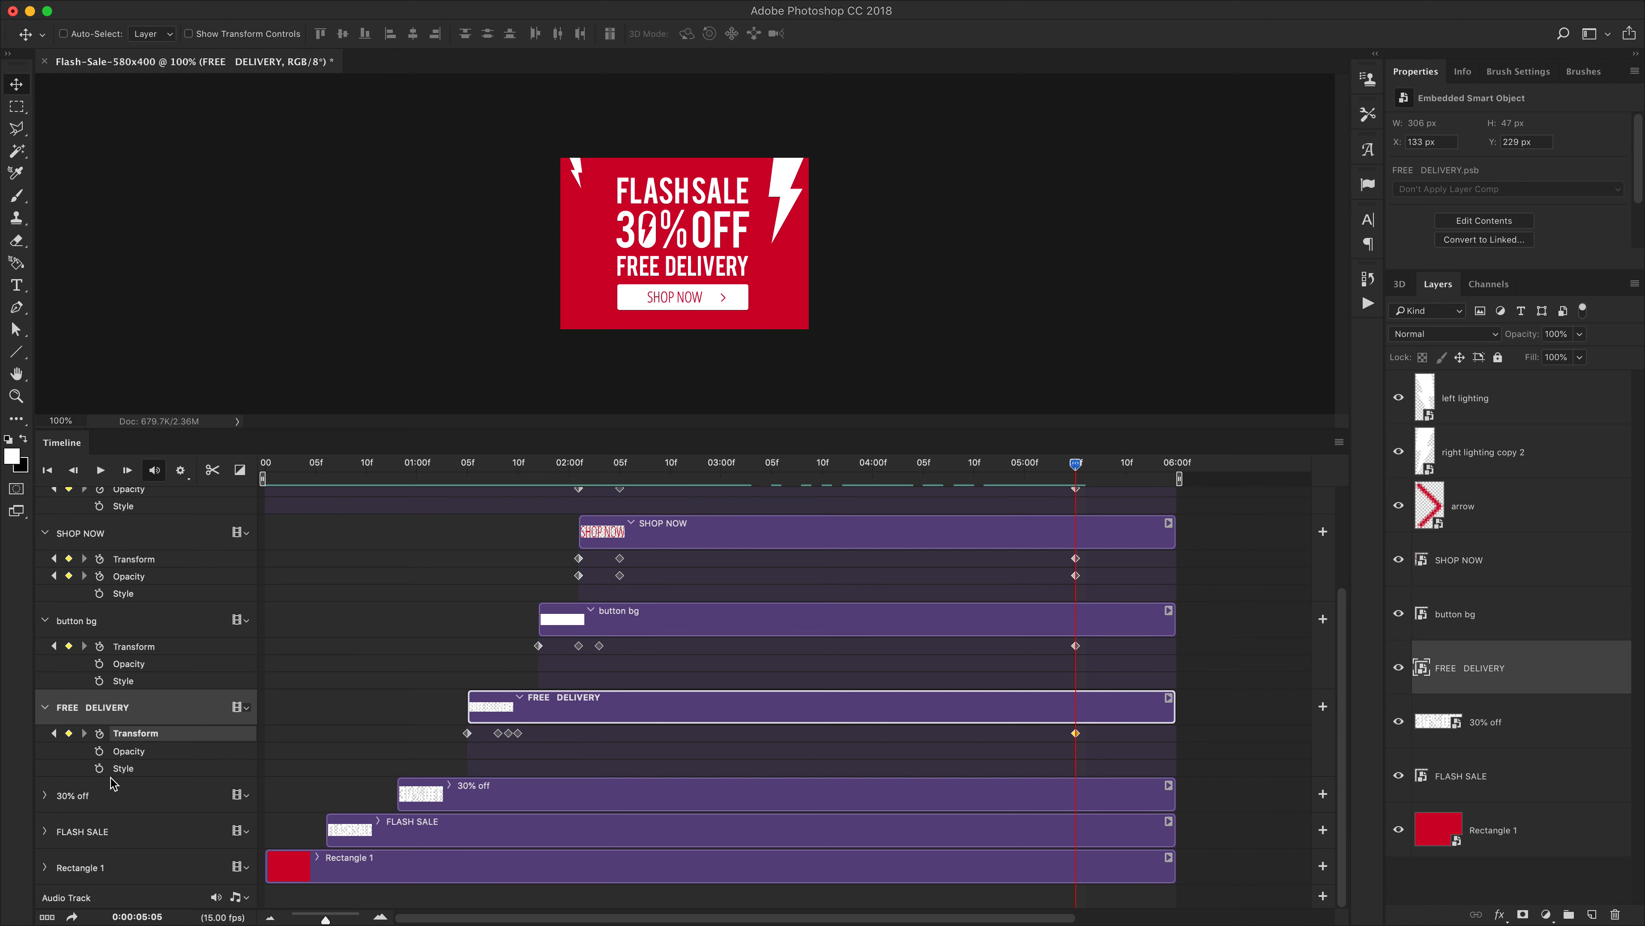
{"action": "left_click", "coordinate": [44, 795]}
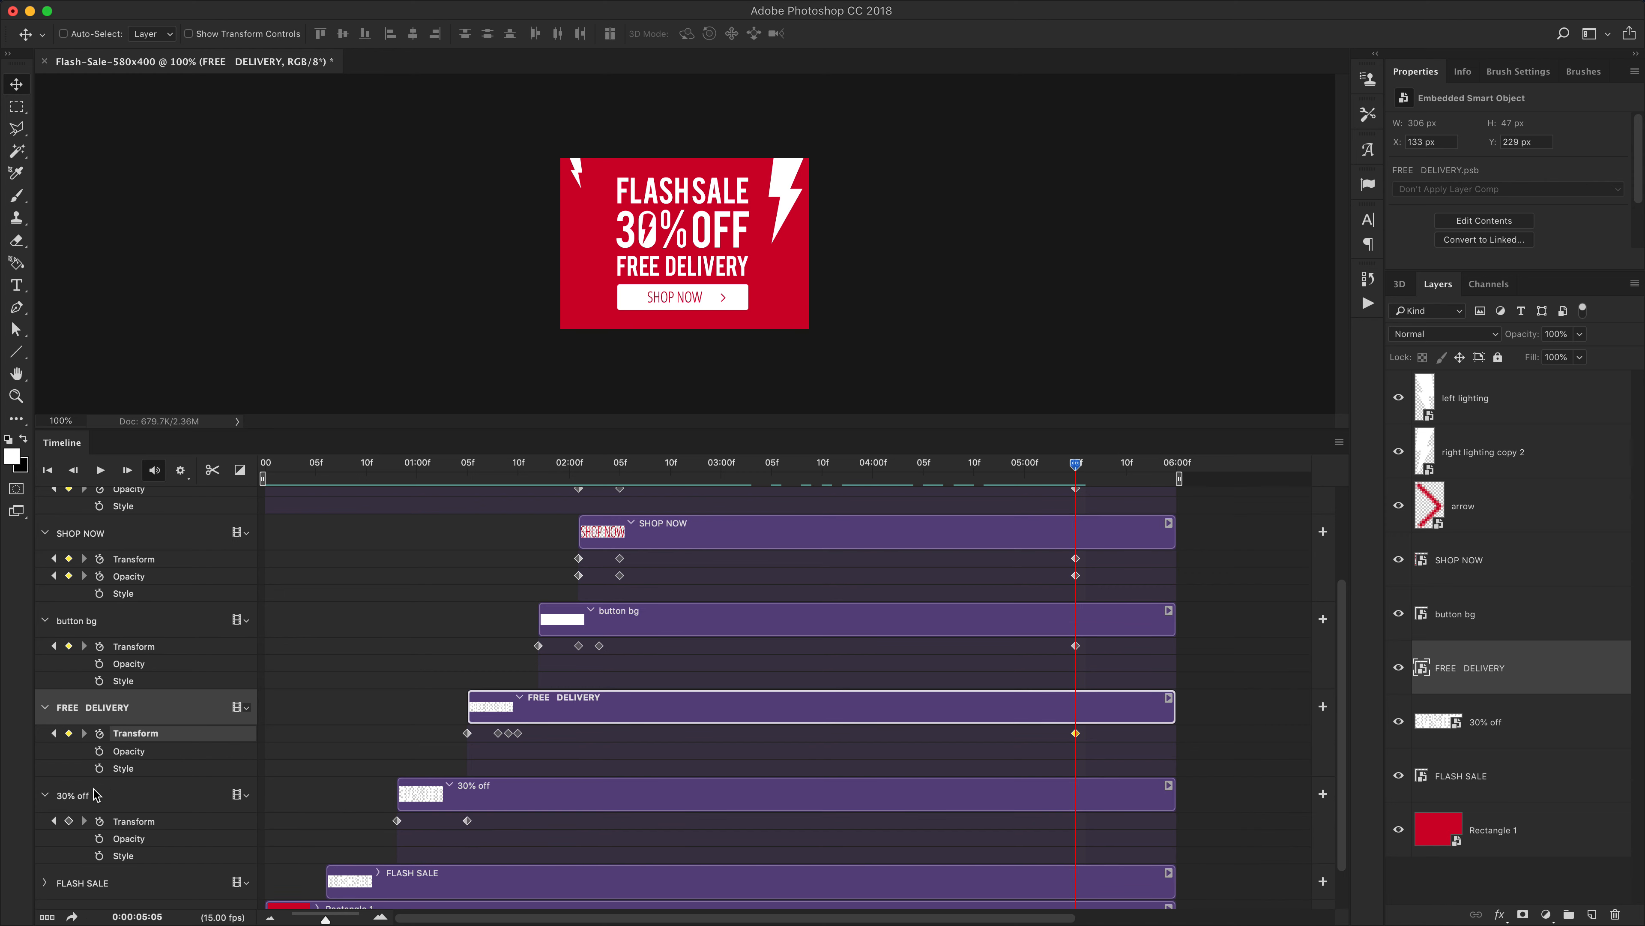
{"action": "left_click", "coordinate": [69, 820]}
{"action": "scroll", "coordinate": [640, 768], "scroll_direction": "down", "scroll_amount": 2}
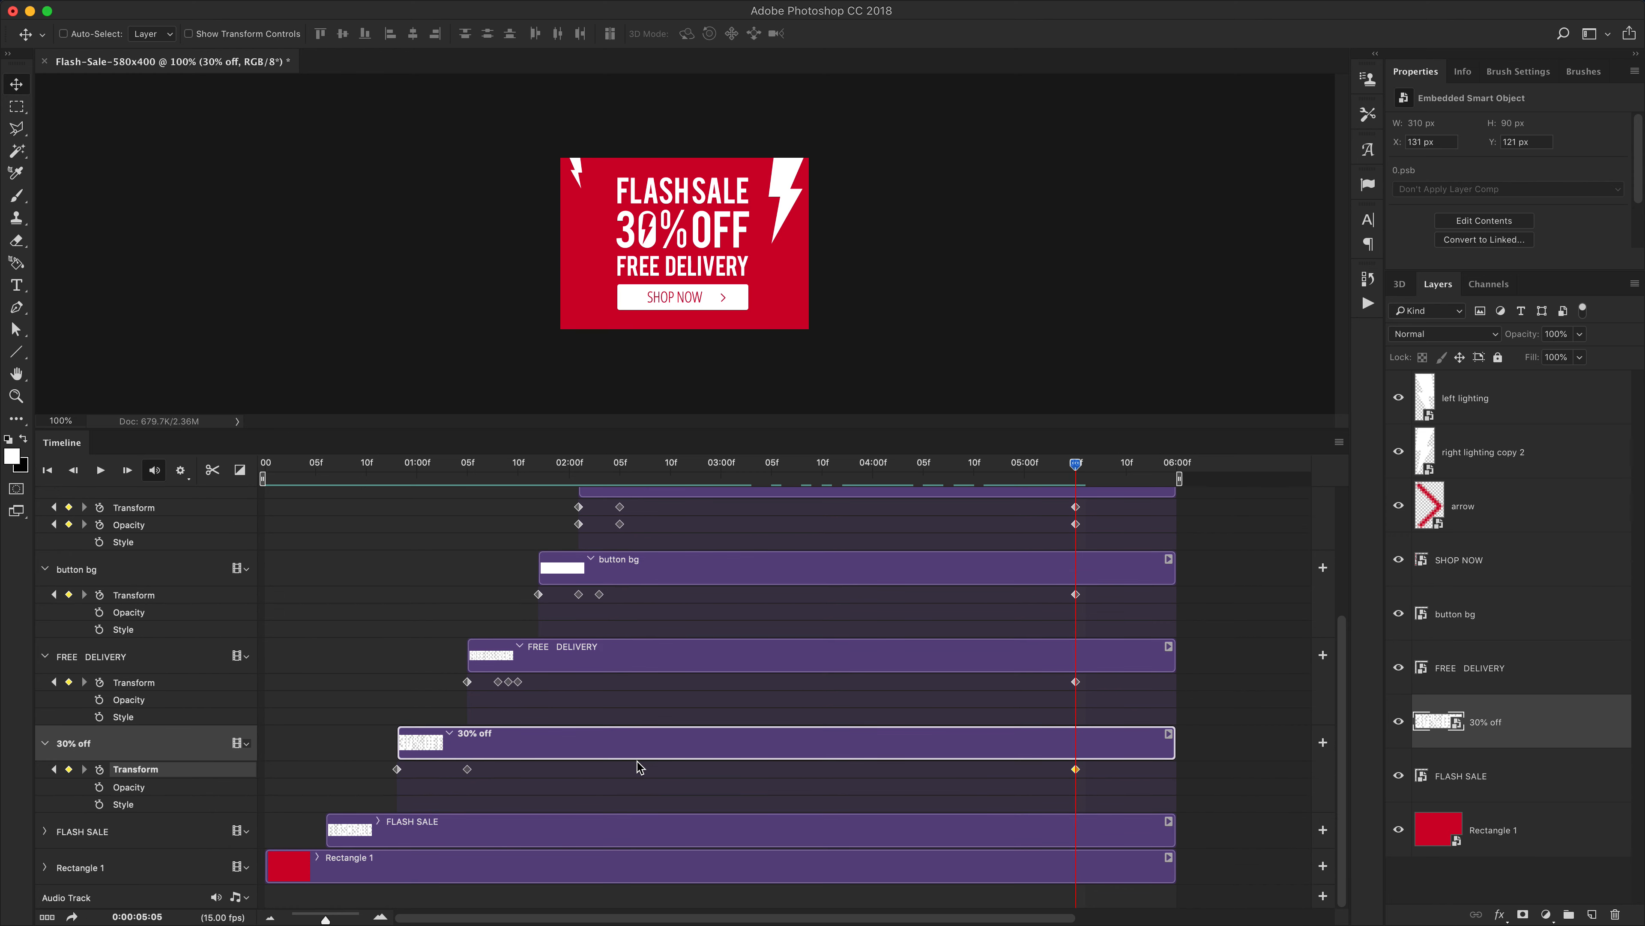
{"action": "left_click", "coordinate": [44, 831]}
{"action": "scroll", "coordinate": [363, 810], "scroll_direction": "down", "scroll_amount": 2}
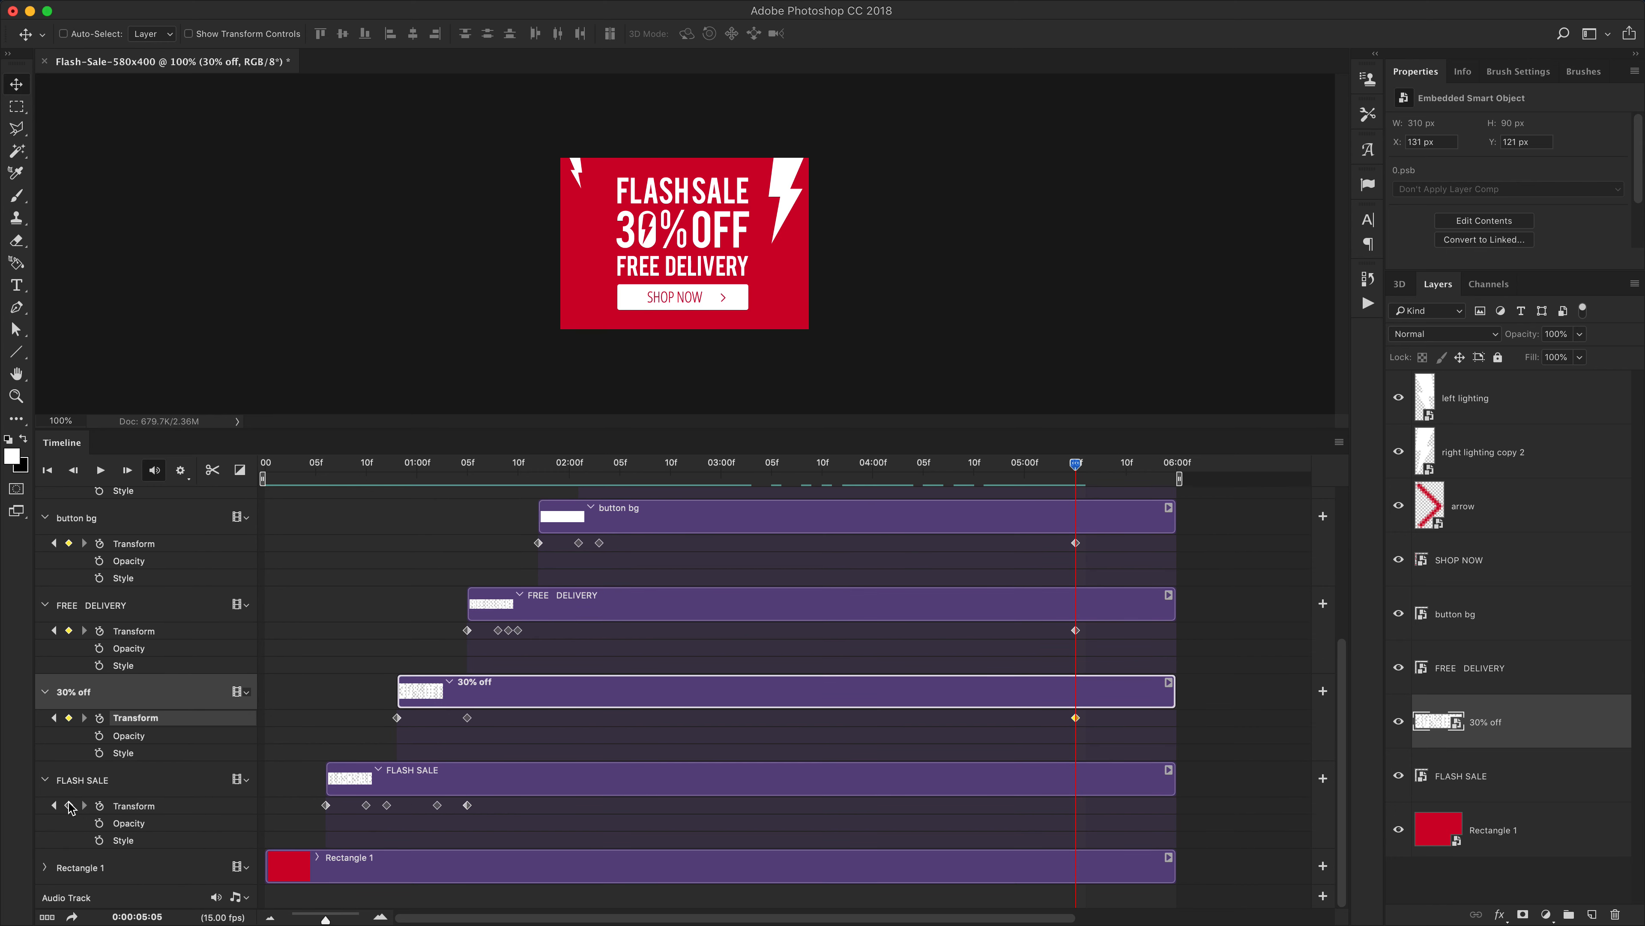
{"action": "left_click", "coordinate": [68, 805]}
{"action": "left_click", "coordinate": [44, 867]}
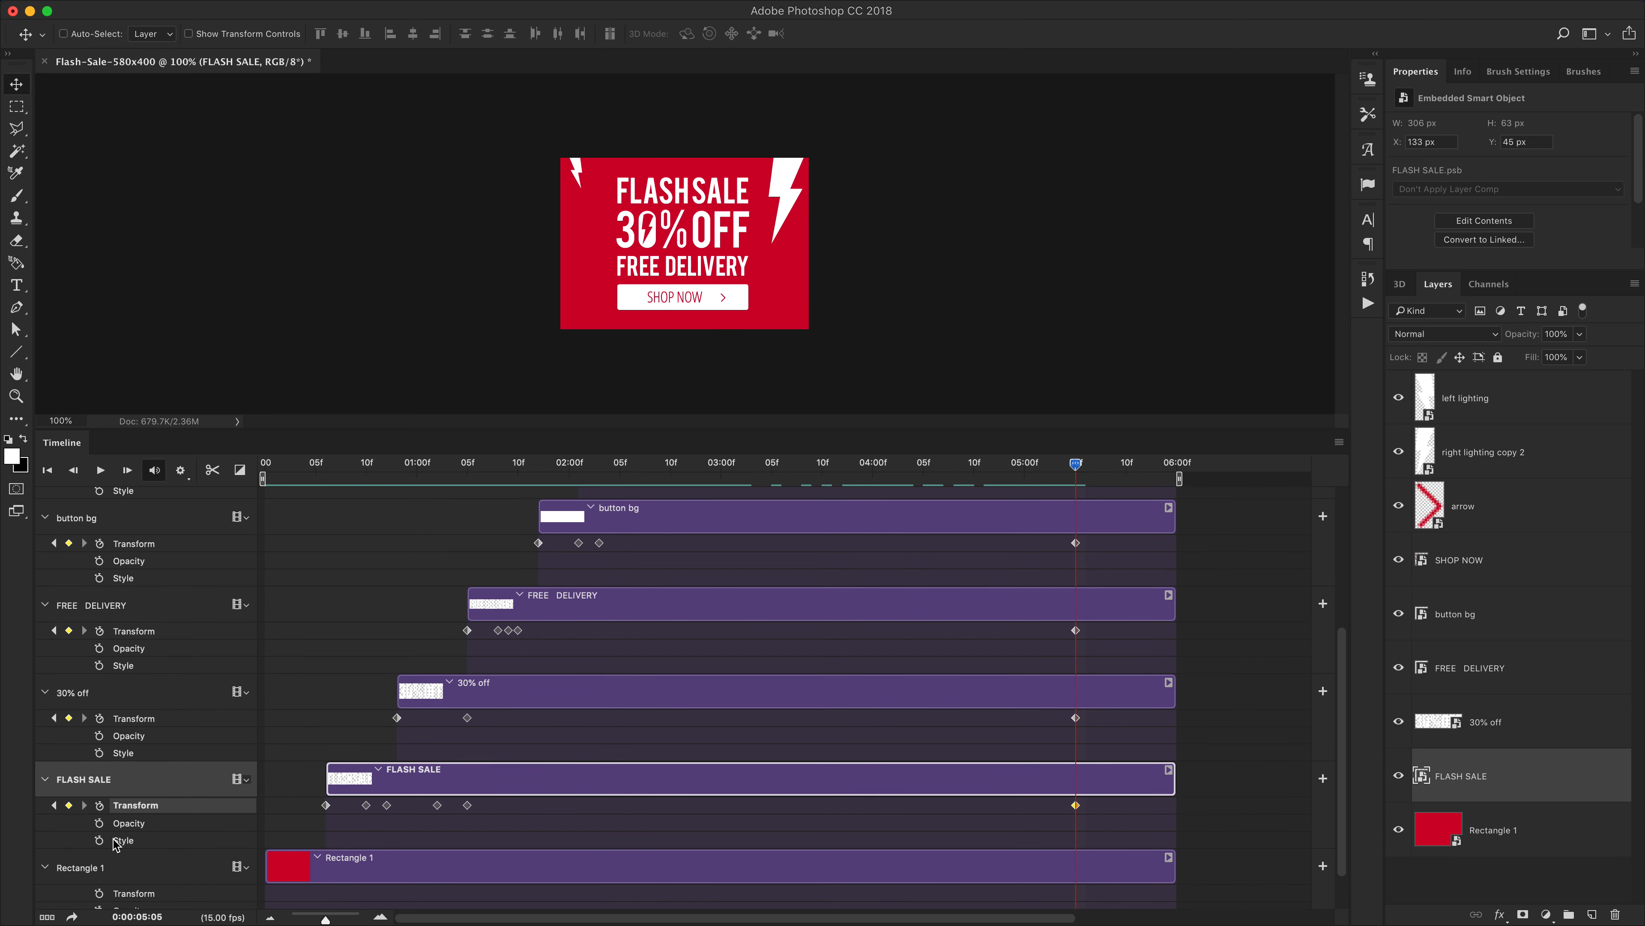
{"action": "scroll", "coordinate": [187, 865], "scroll_direction": "down", "scroll_amount": 2}
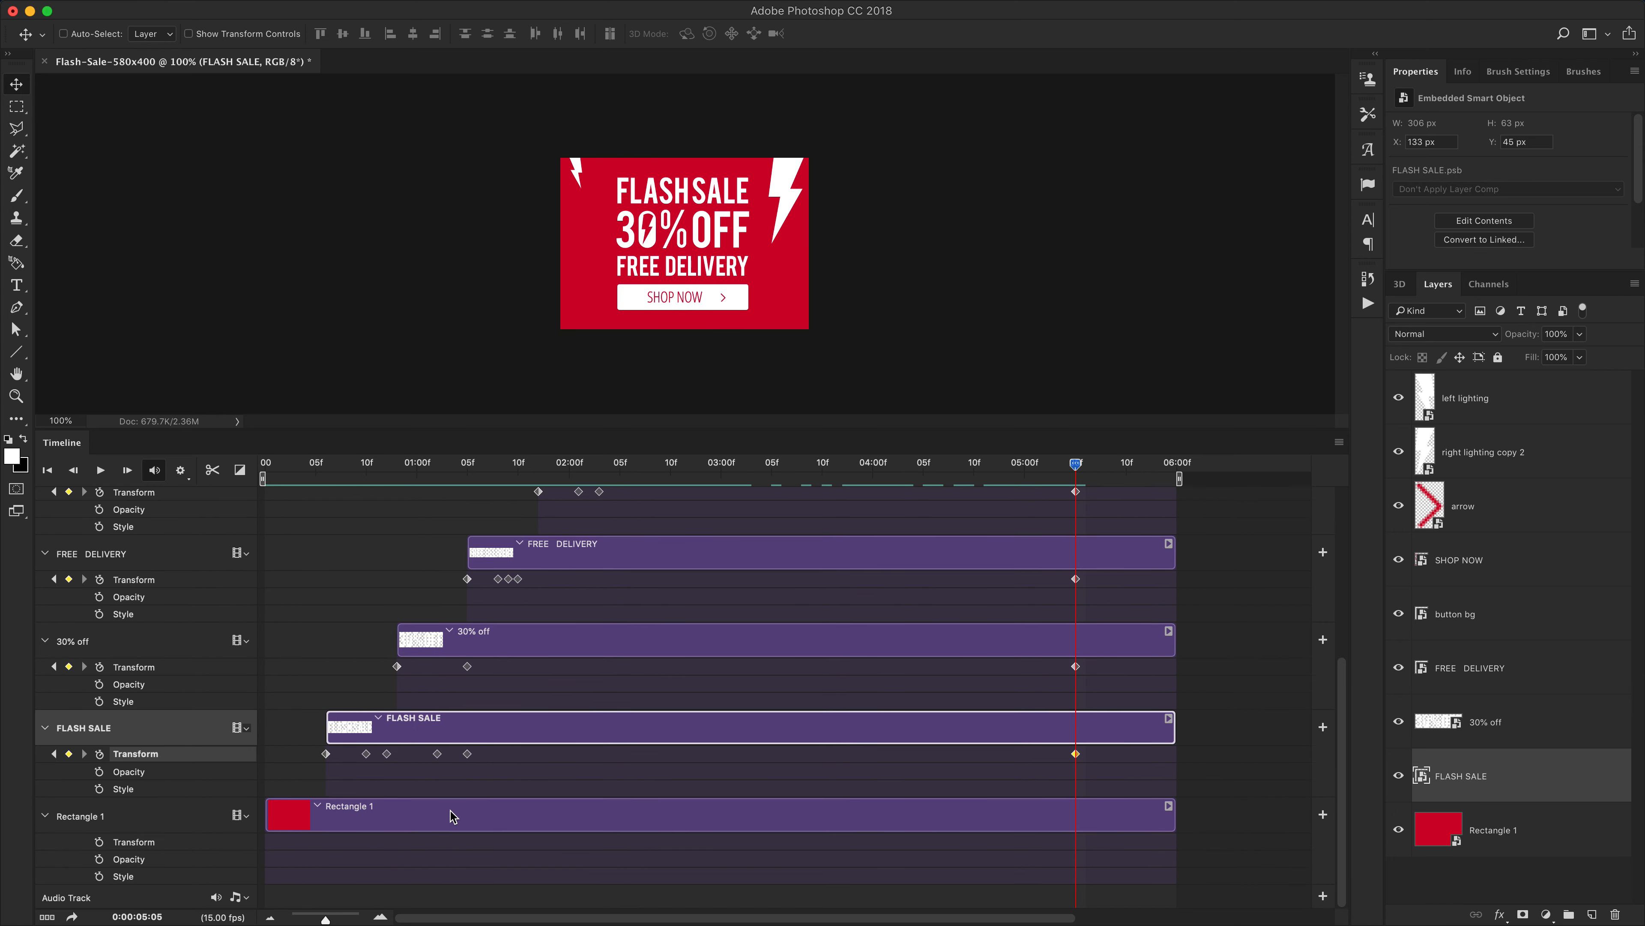
{"action": "left_click", "coordinate": [44, 817]}
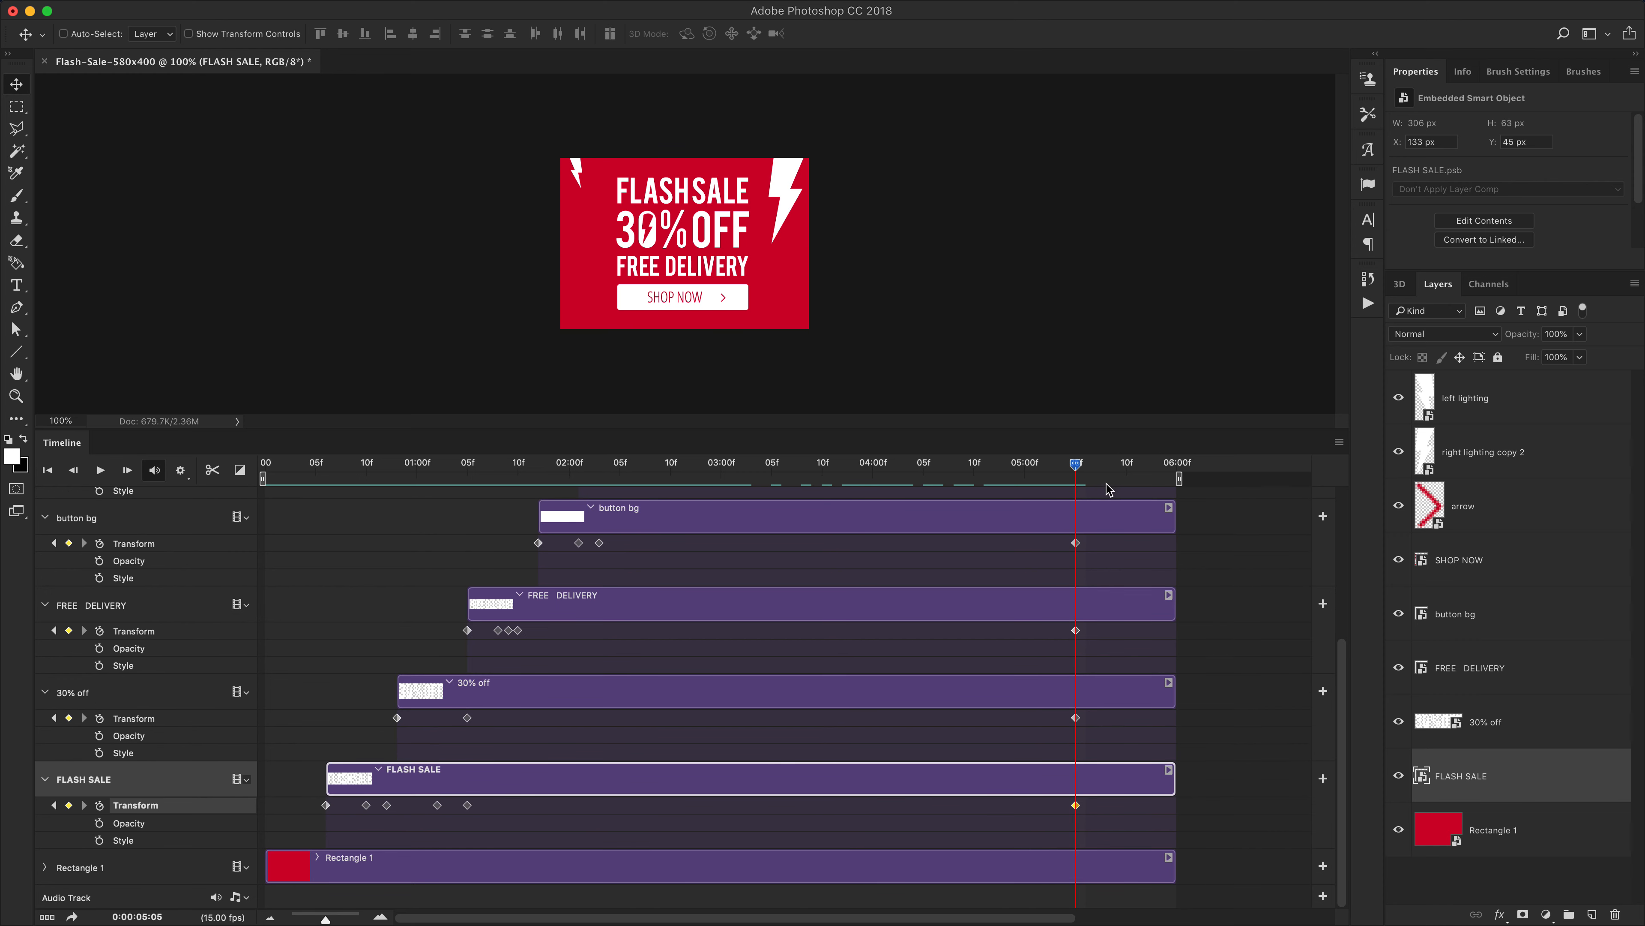
At 5:11, add Transform keyframes to FLASH SALE, 30% off, FREE DELIVERY and button bg, plus Transform and Opacity keyframes to SHOP NOW and arrow
{"action": "left_click_drag", "start_coordinate": [1074, 463], "coordinate": [1131, 464]}
{"action": "left_click", "coordinate": [69, 806]}
{"action": "left_click", "coordinate": [69, 717]}
{"action": "left_click", "coordinate": [68, 630]}
{"action": "left_click", "coordinate": [68, 543]}
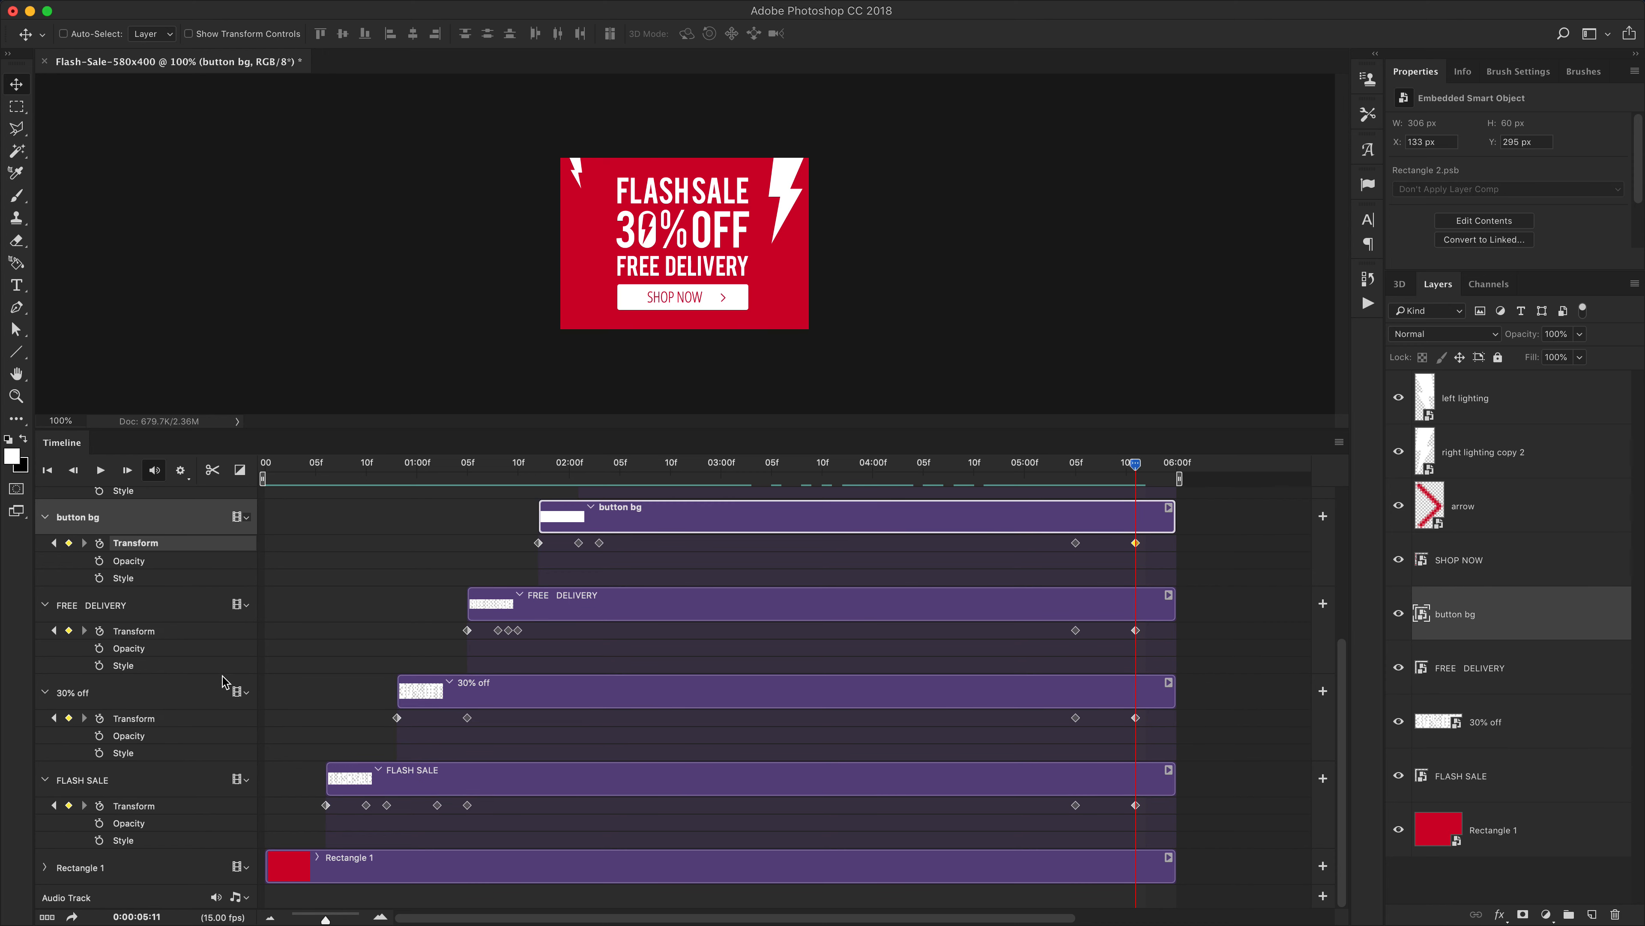
{"action": "scroll", "coordinate": [351, 741], "scroll_direction": "up", "scroll_amount": 5}
{"action": "left_click", "coordinate": [69, 665]}
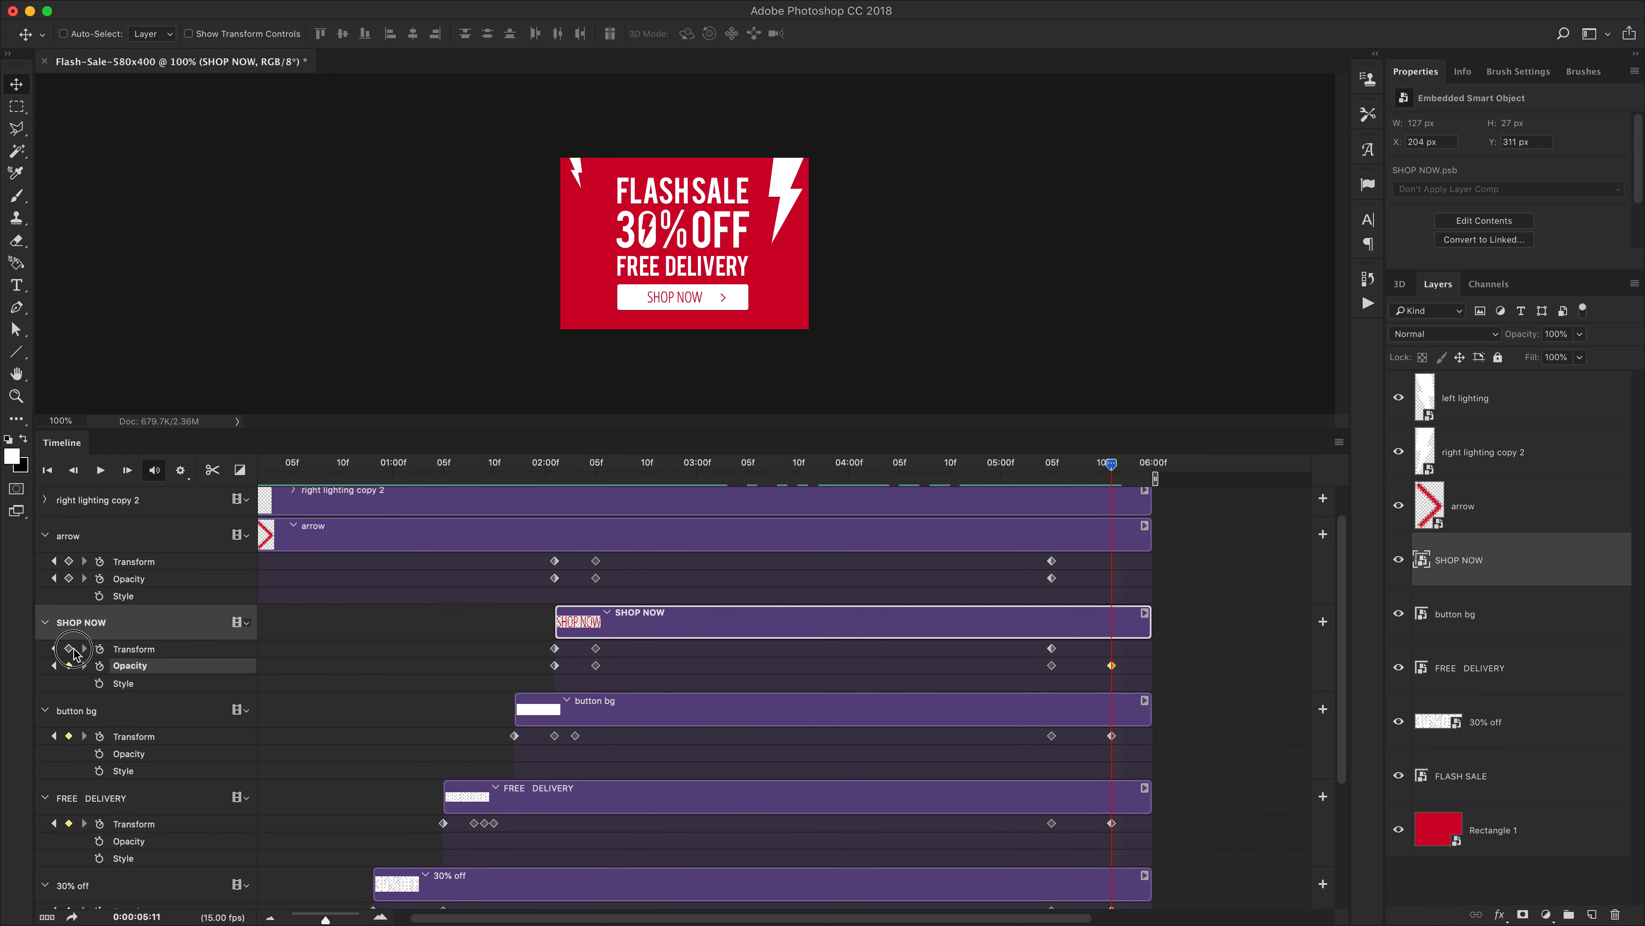
{"action": "left_click", "coordinate": [69, 648]}
{"action": "left_click", "coordinate": [69, 578]}
{"action": "left_click", "coordinate": [68, 560]}
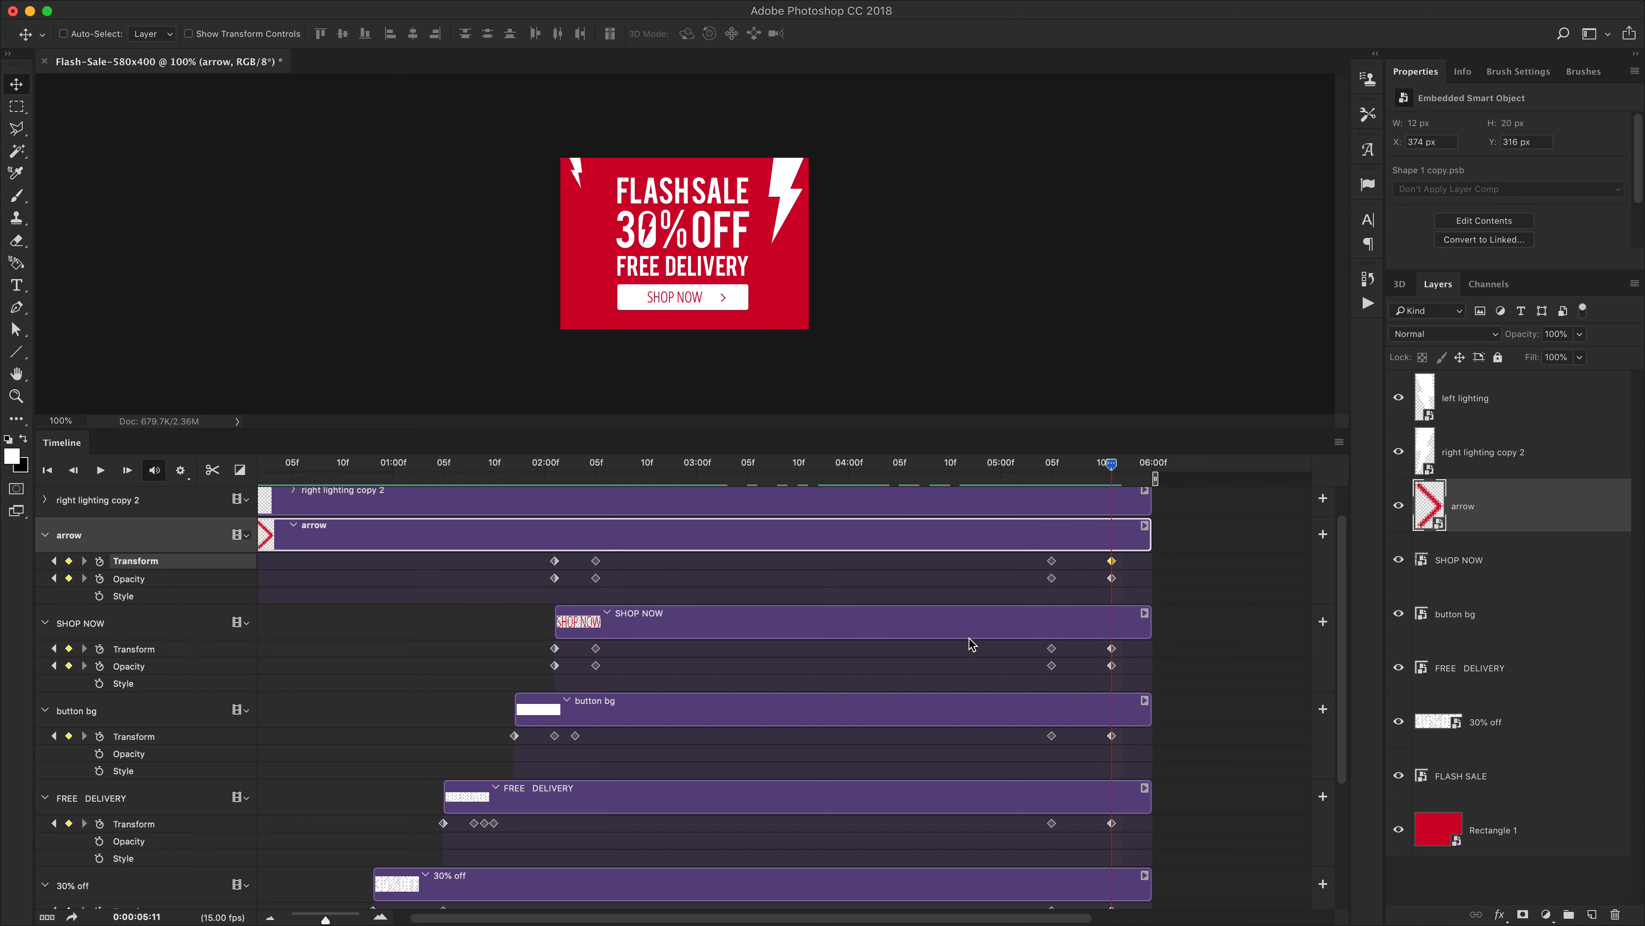
Add Transform keyframes at 5:05 and 5:11 to the left lighting and right lighting copy 2 layers
{"action": "scroll", "coordinate": [970, 638], "scroll_direction": "up", "scroll_amount": 2}
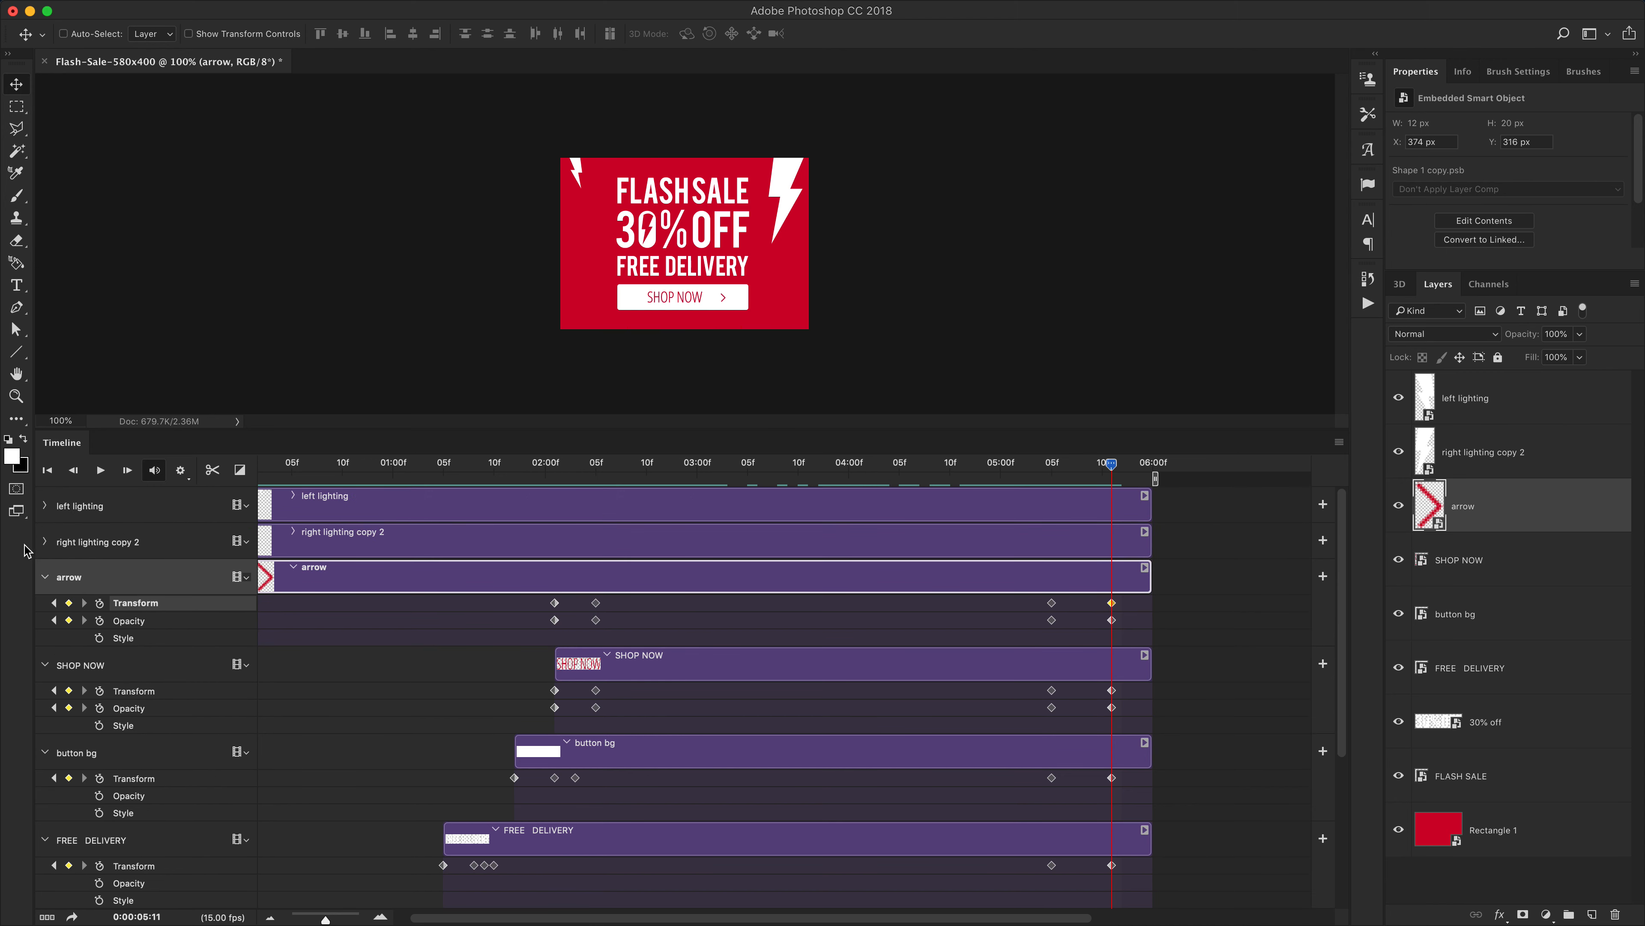
{"action": "left_click", "coordinate": [44, 542]}
{"action": "left_click", "coordinate": [44, 506]}
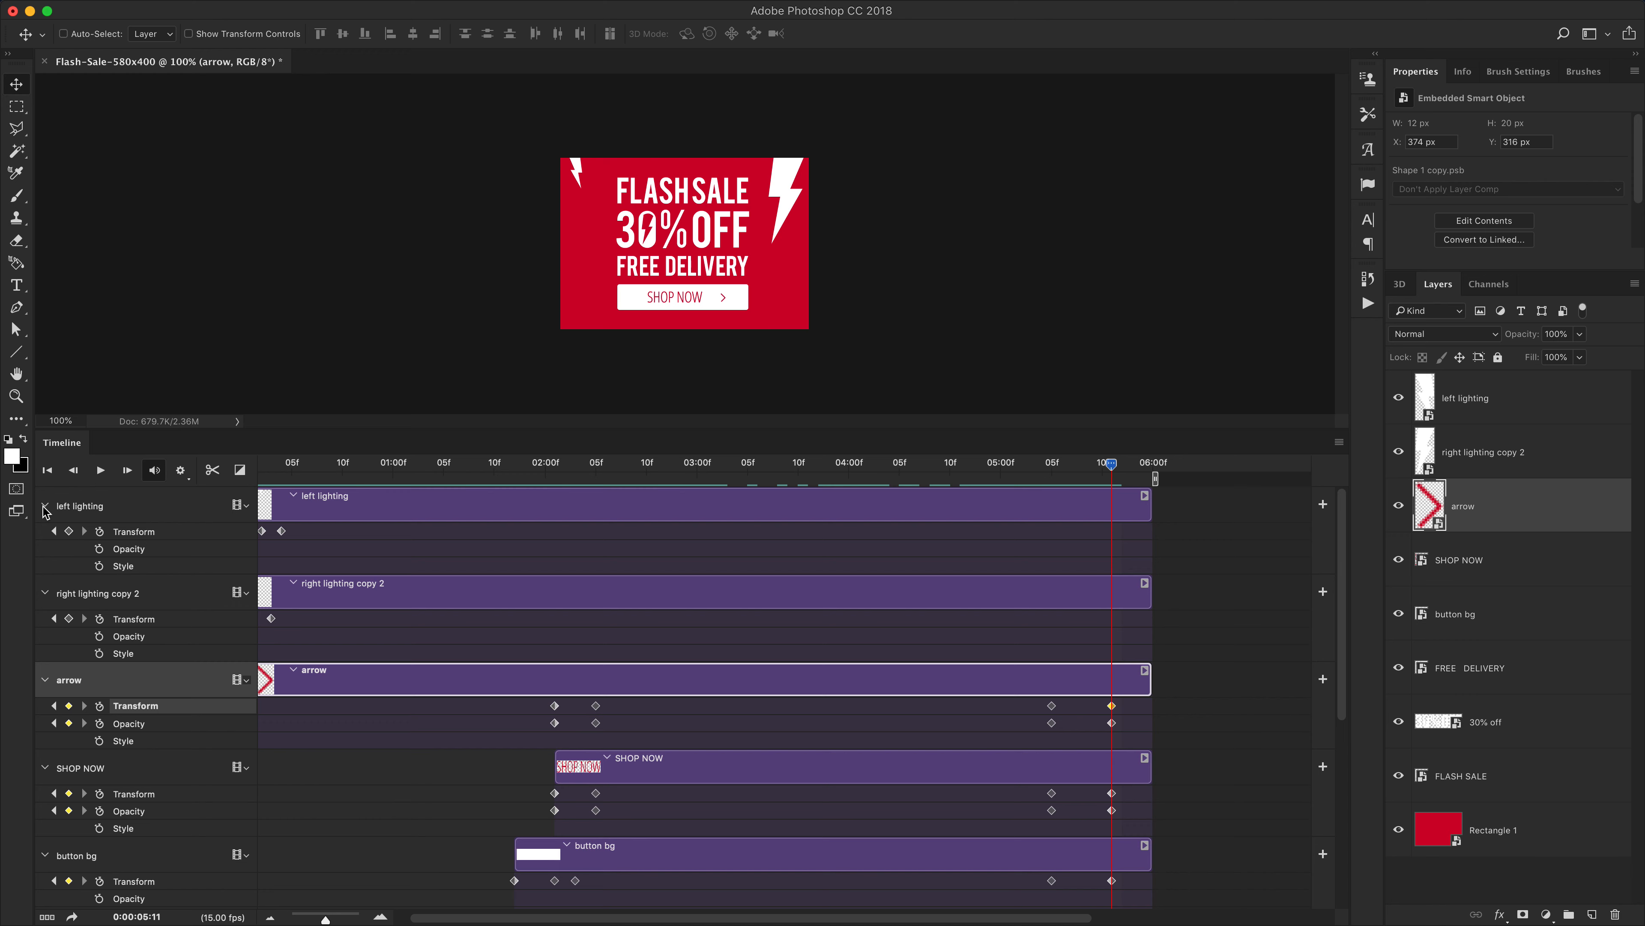
{"action": "left_click", "coordinate": [68, 618]}
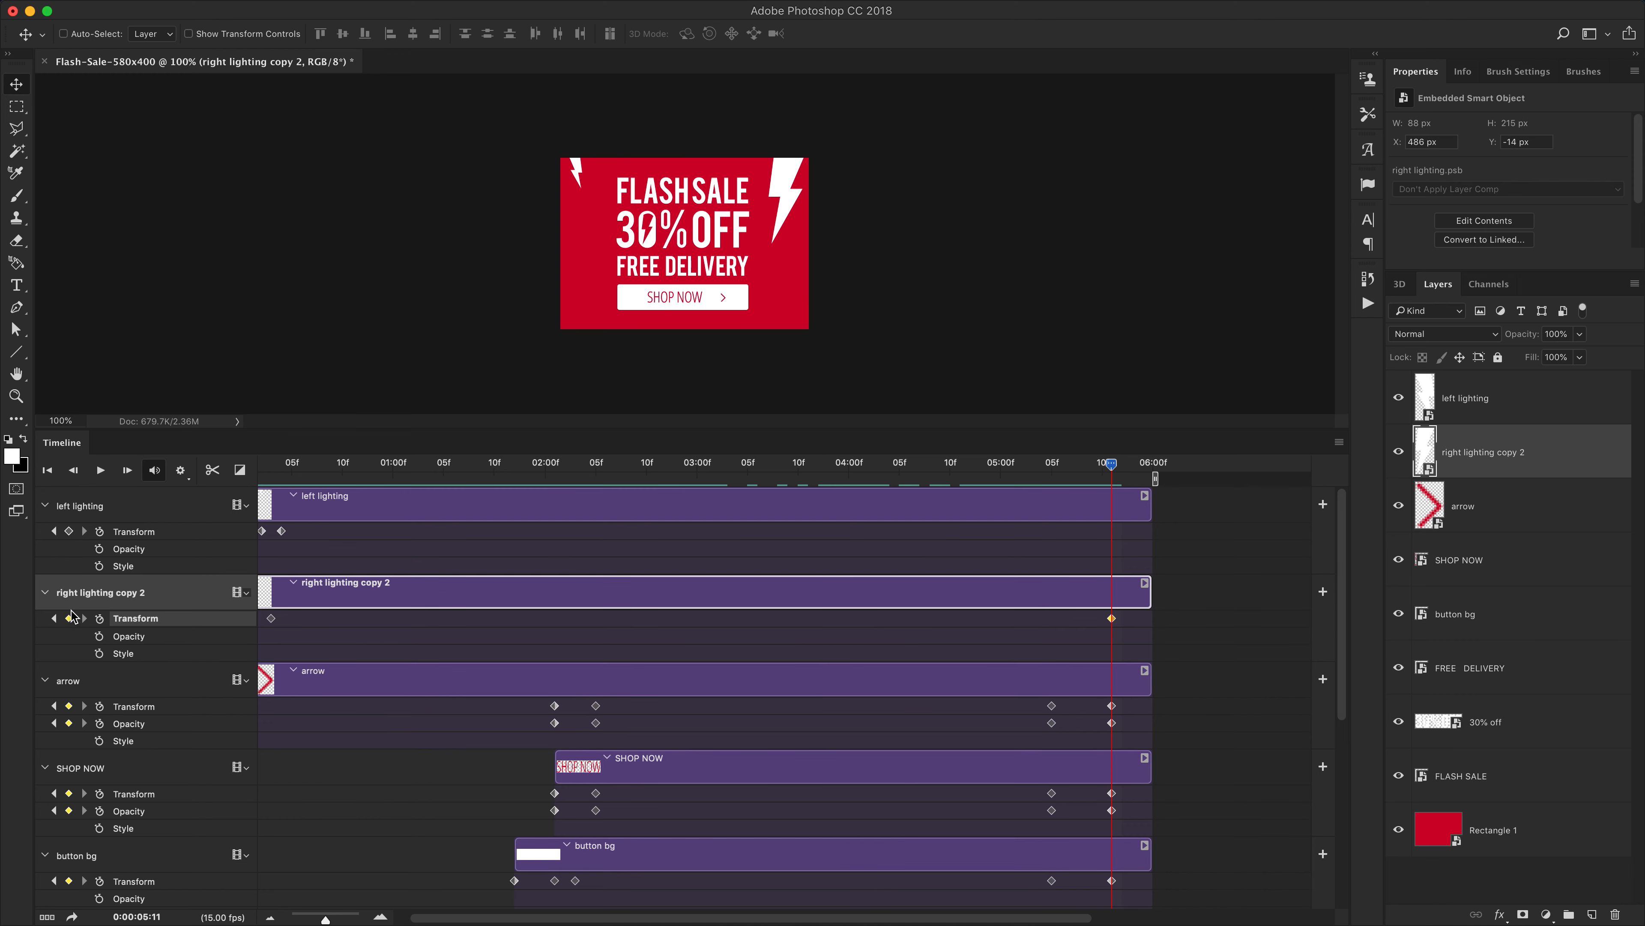
{"action": "left_click", "coordinate": [69, 531]}
{"action": "left_click", "coordinate": [56, 724]}
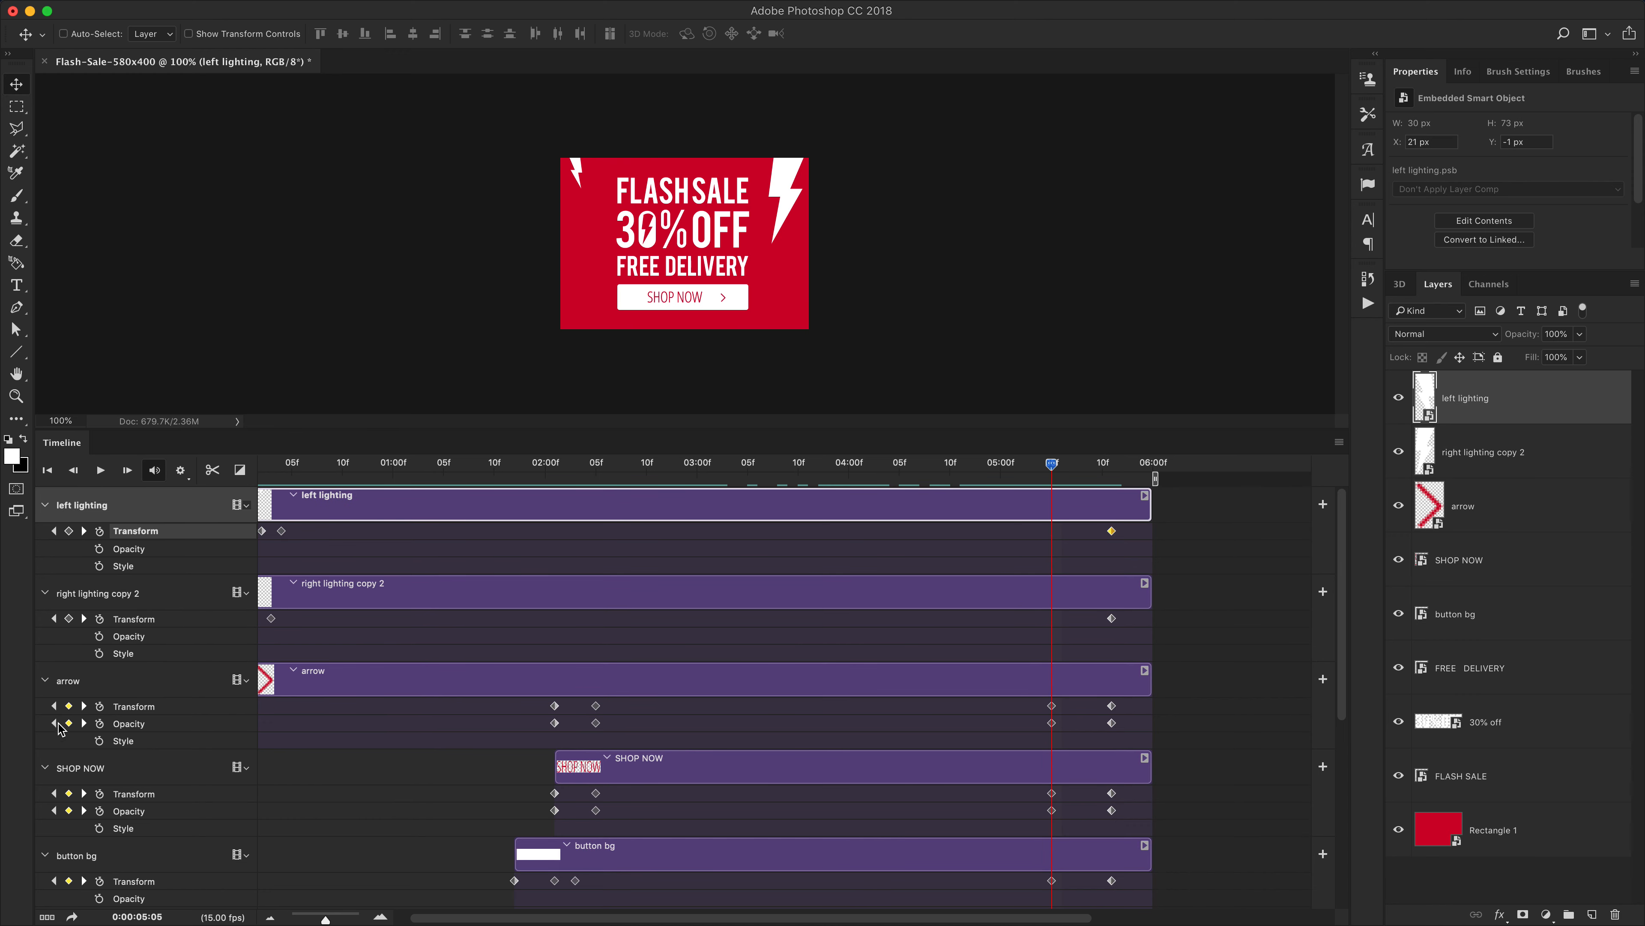
{"action": "left_click", "coordinate": [69, 618]}
{"action": "left_click", "coordinate": [69, 530]}
{"action": "left_click", "coordinate": [84, 723]}
At 5:11, move both lightning bolts up off the top of the banner
{"action": "left_click", "coordinate": [1127, 555]}
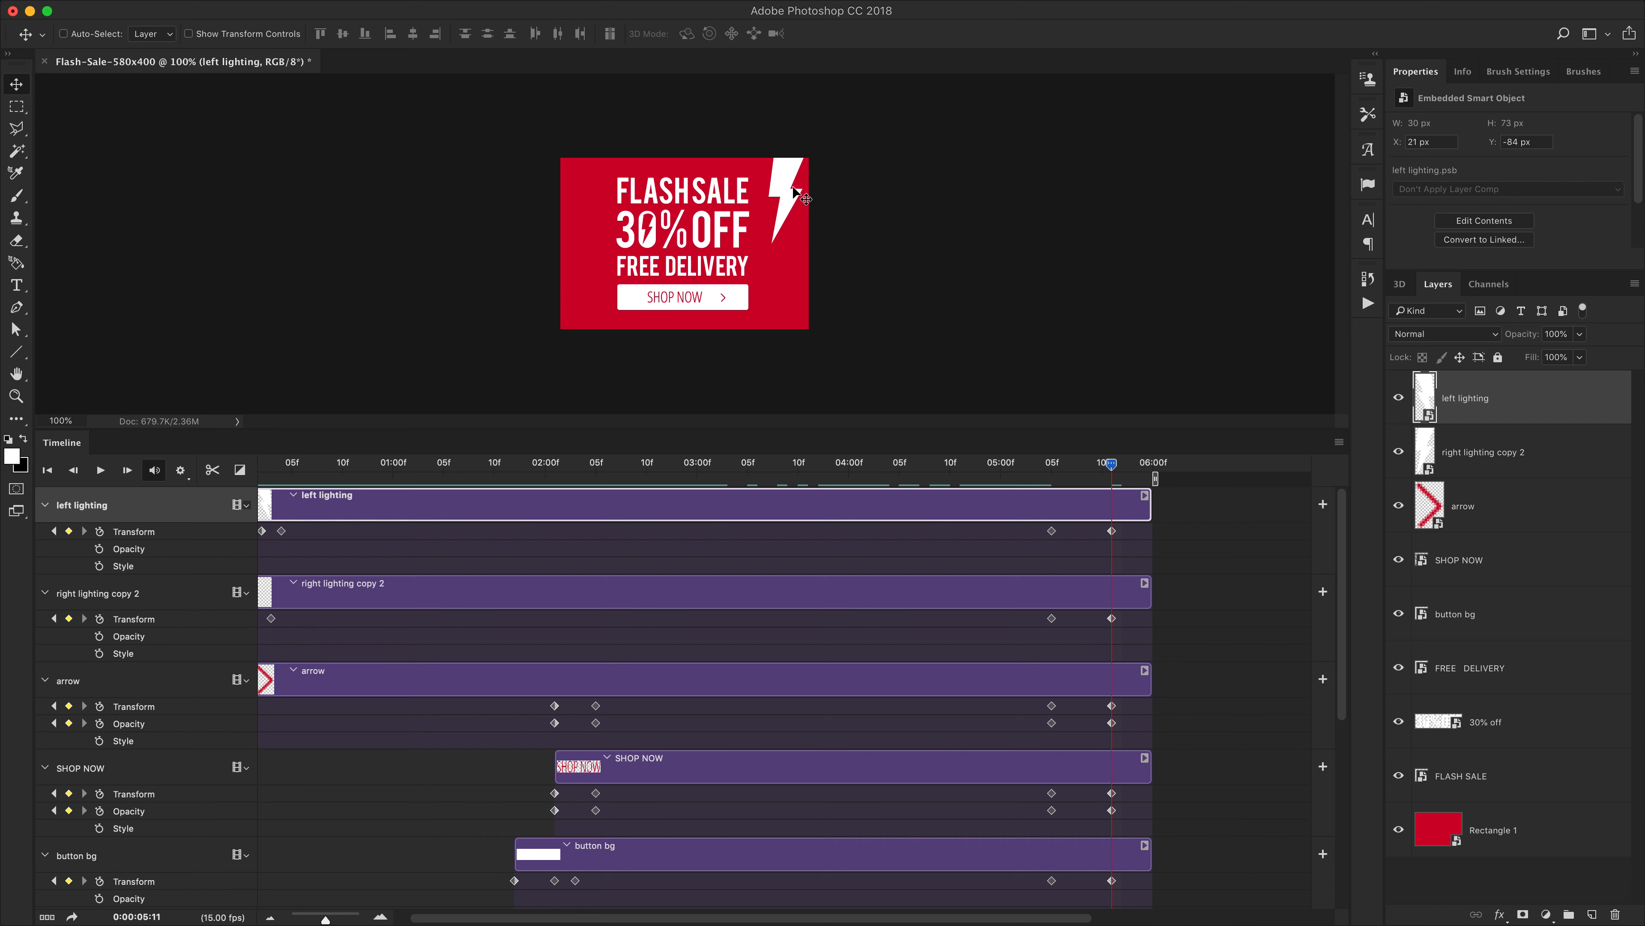
{"action": "left_click", "coordinate": [795, 206], "text": "super"}
{"action": "left_click_drag", "start_coordinate": [796, 207], "coordinate": [802, 125]}
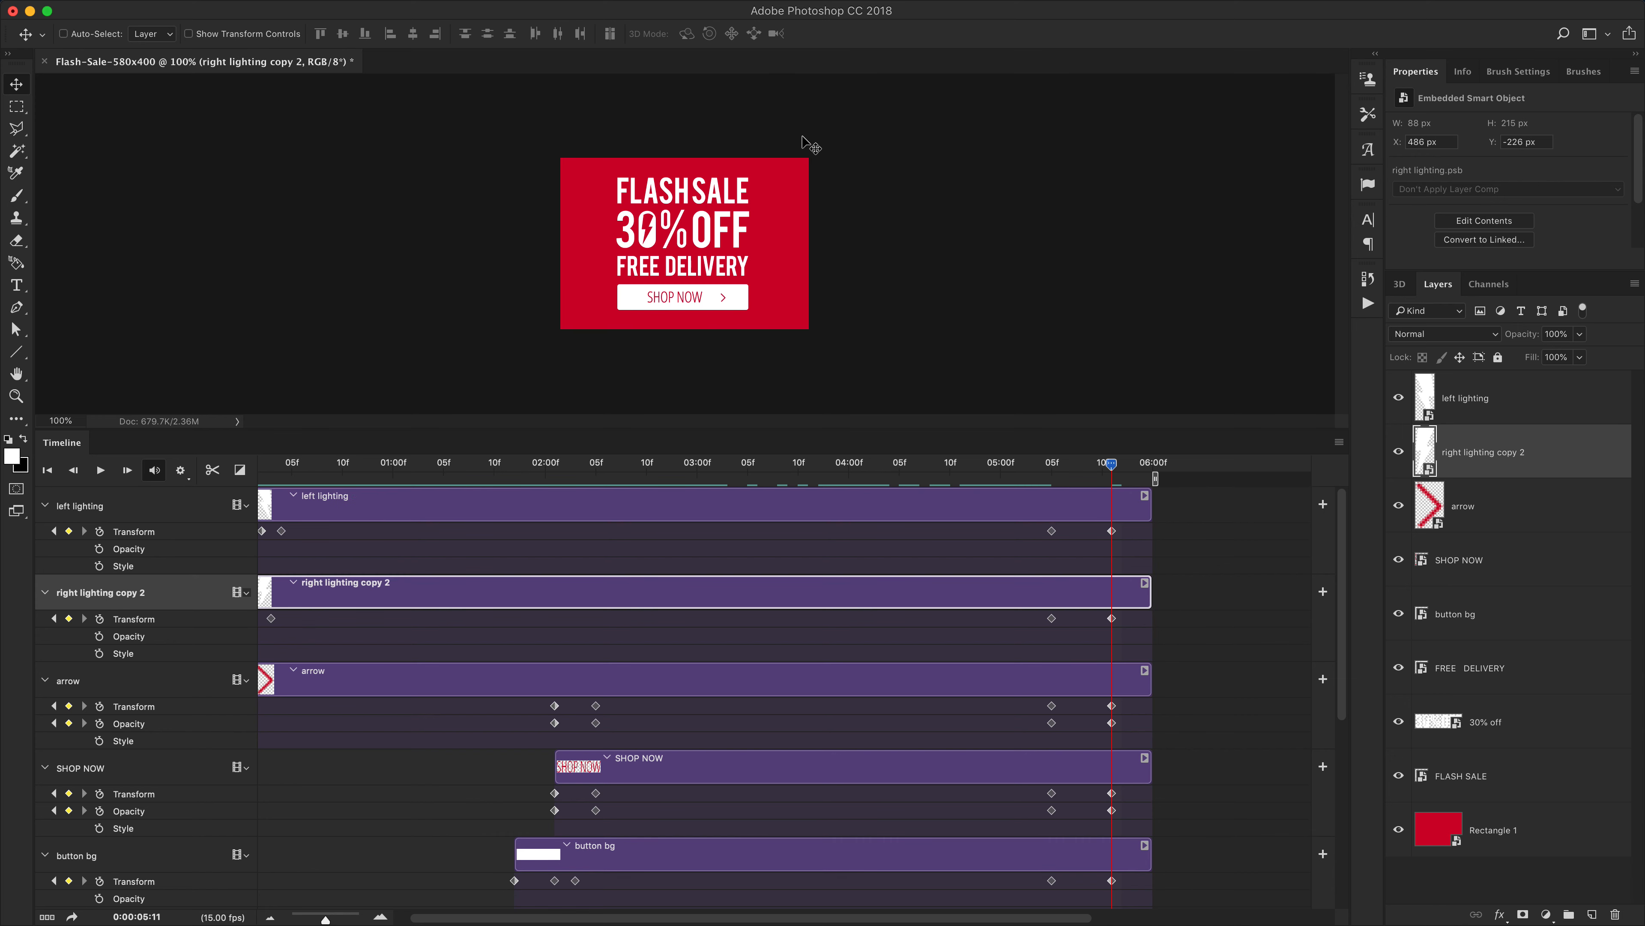
{"action": "key", "text": "super+z"}
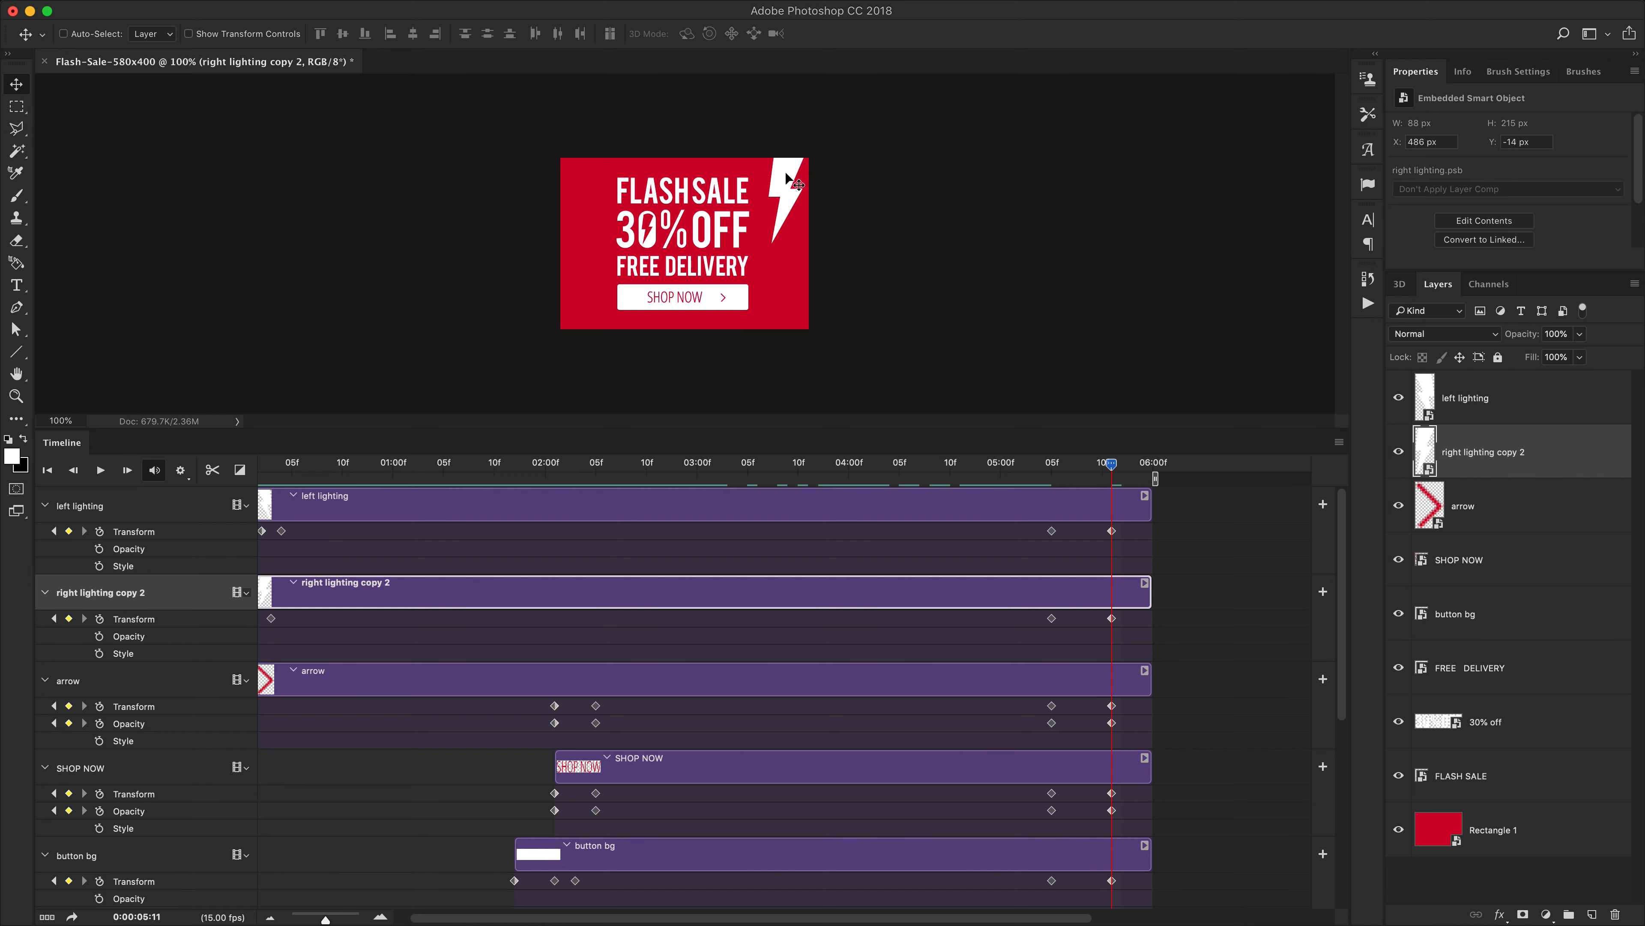
{"action": "left_click_drag", "start_coordinate": [787, 178], "coordinate": [787, 49]}
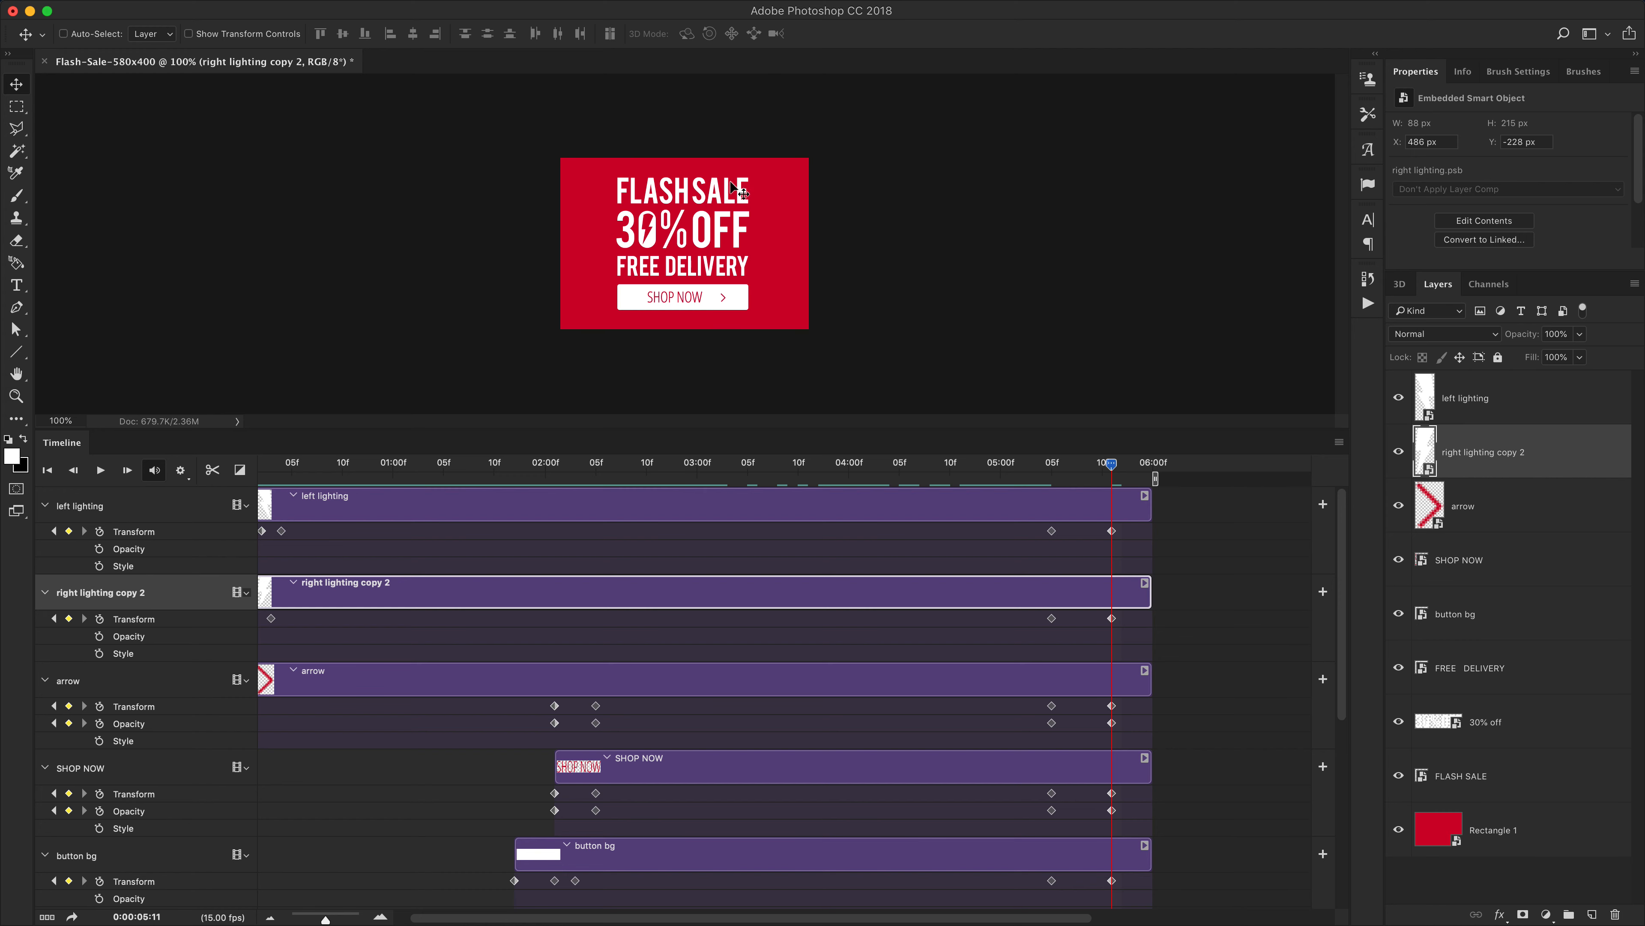
{"action": "left_click", "coordinate": [708, 195], "text": "super"}
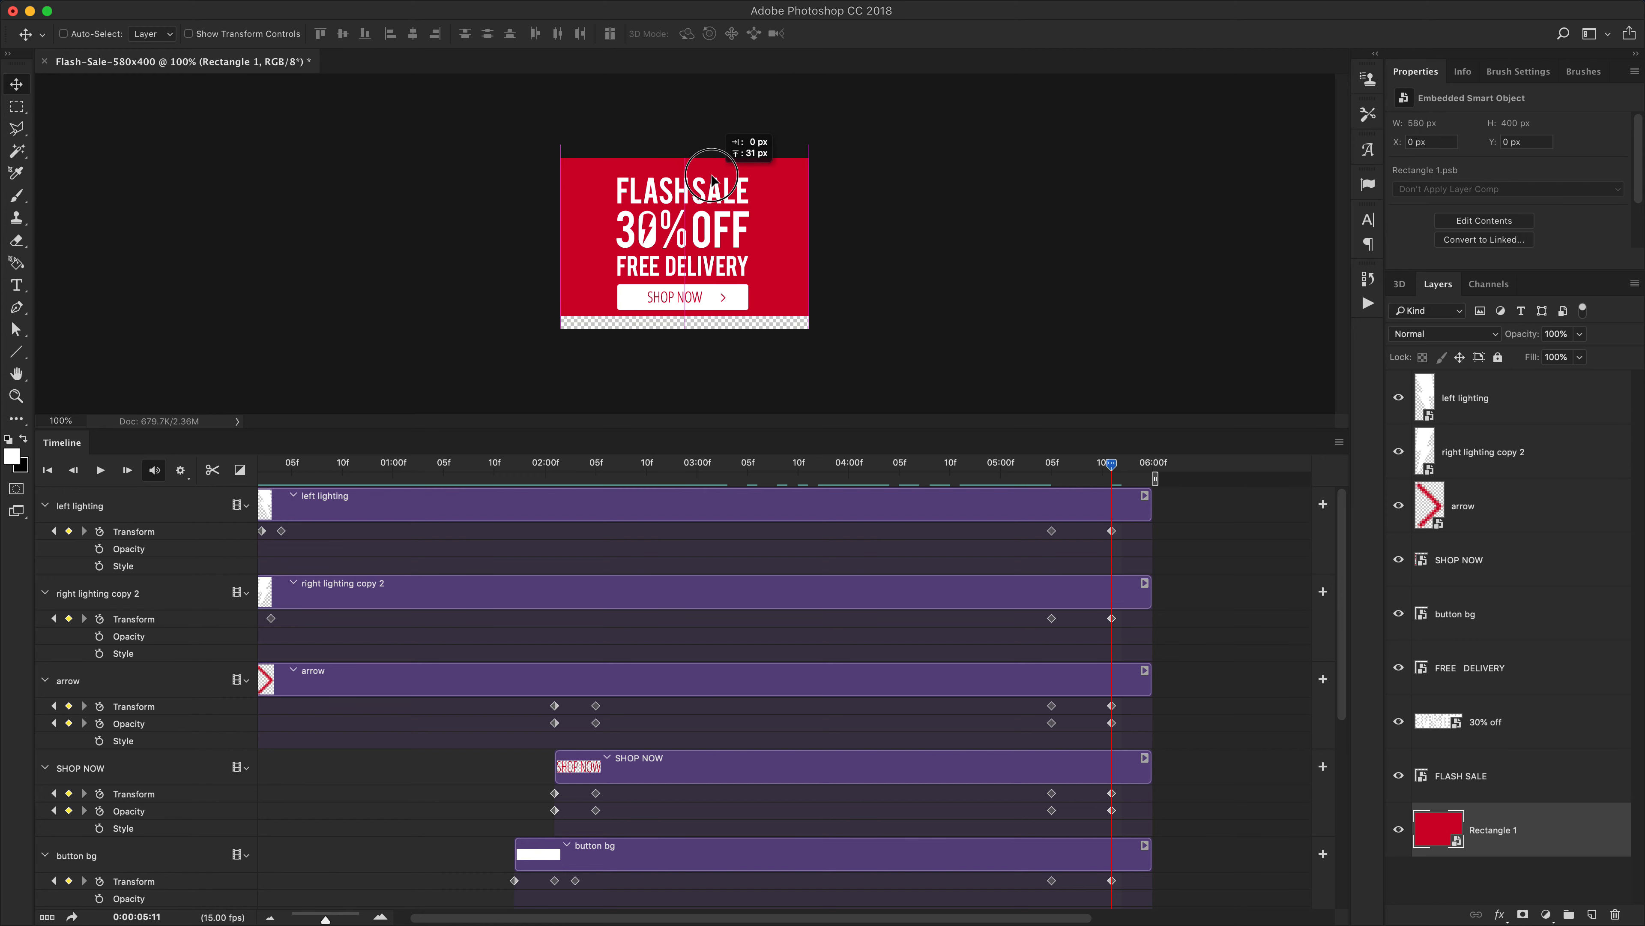
At 5:11, move the FLASH SALE, 30% OFF and FREE DELIVERY lines out of the banner in different directions
{"action": "left_click_drag", "start_coordinate": [717, 206], "coordinate": [568, 220]}
{"action": "left_click", "coordinate": [698, 235], "text": "super"}
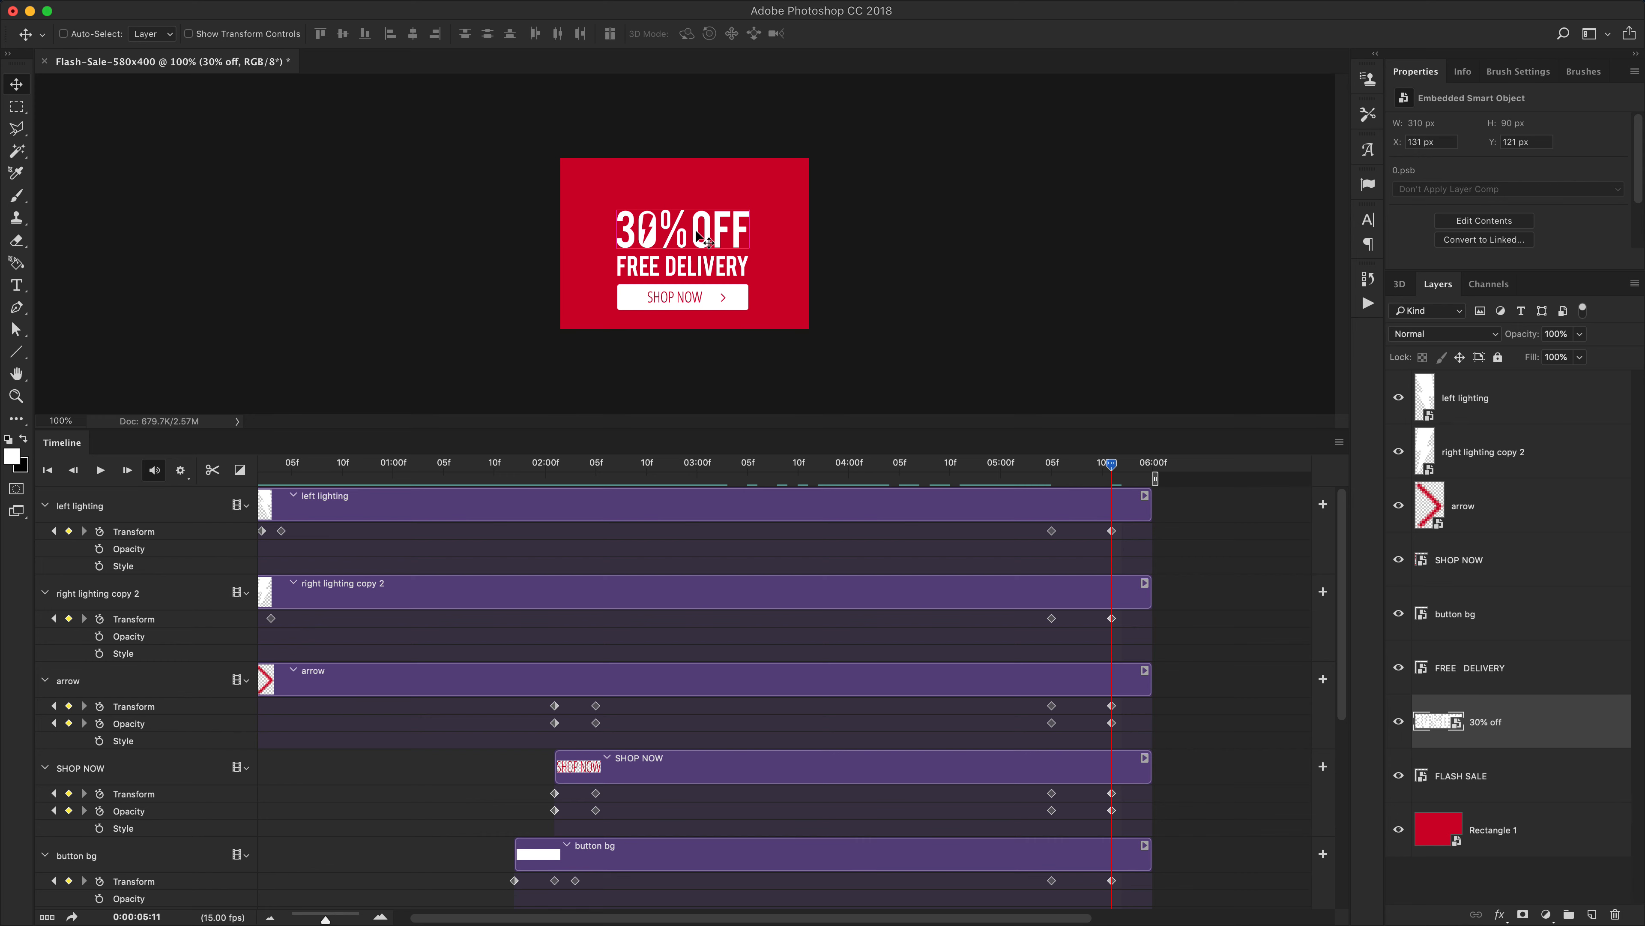
{"action": "left_click_drag", "start_coordinate": [699, 235], "coordinate": [892, 229]}
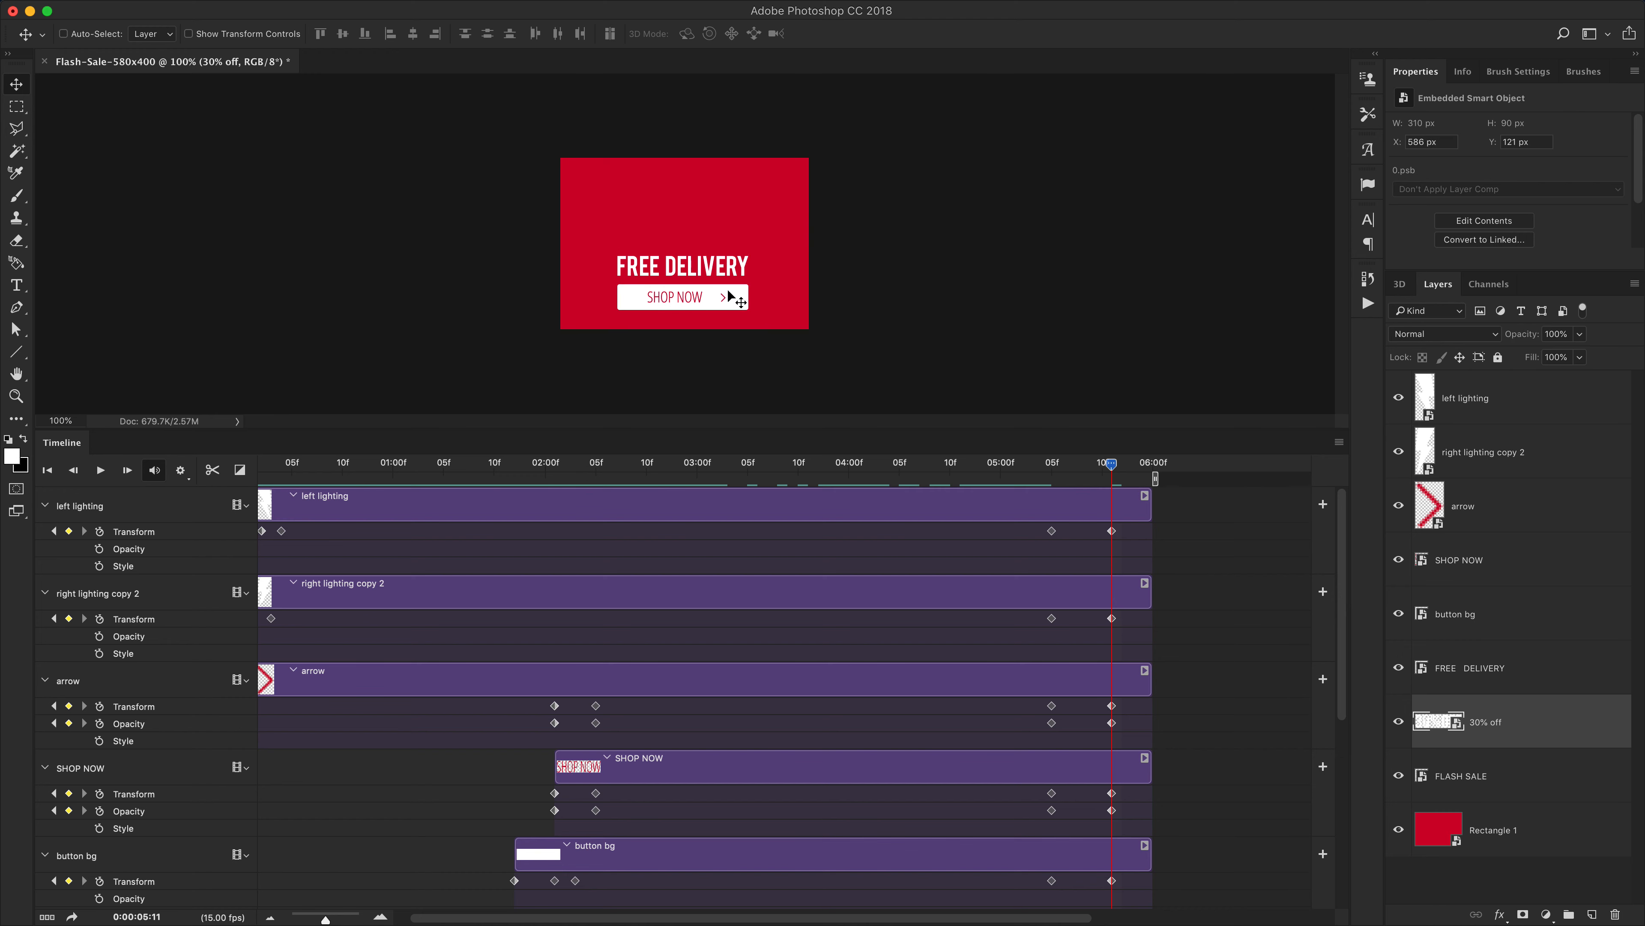
{"action": "left_click", "coordinate": [711, 273], "text": "super"}
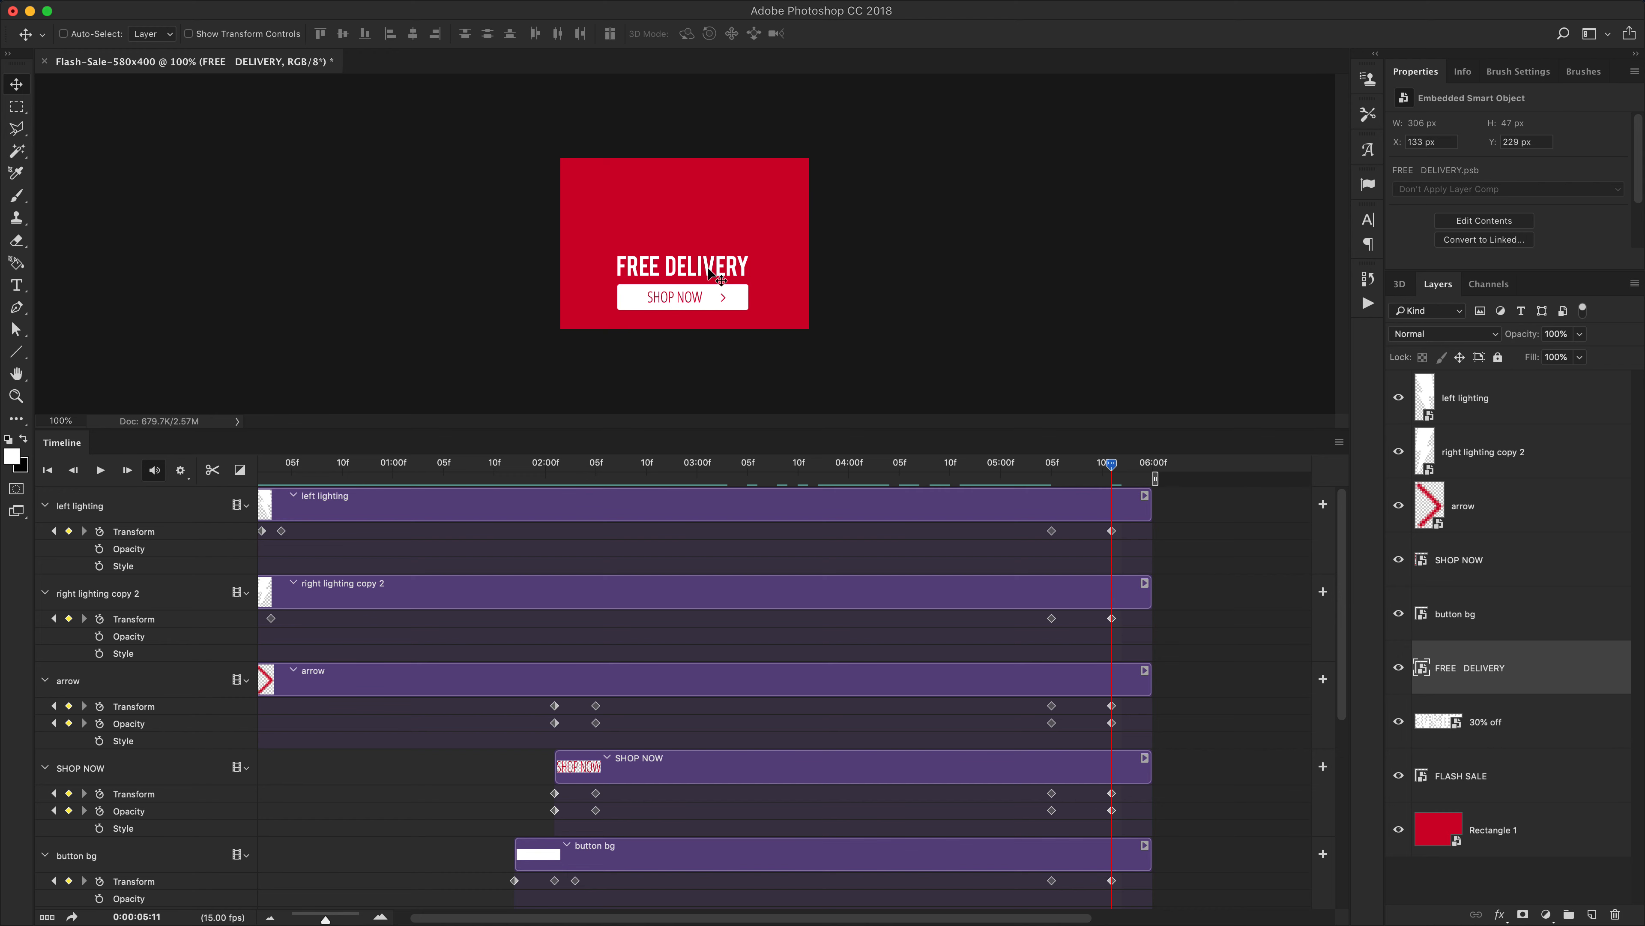
{"action": "left_click_drag", "start_coordinate": [710, 274], "coordinate": [714, 150]}
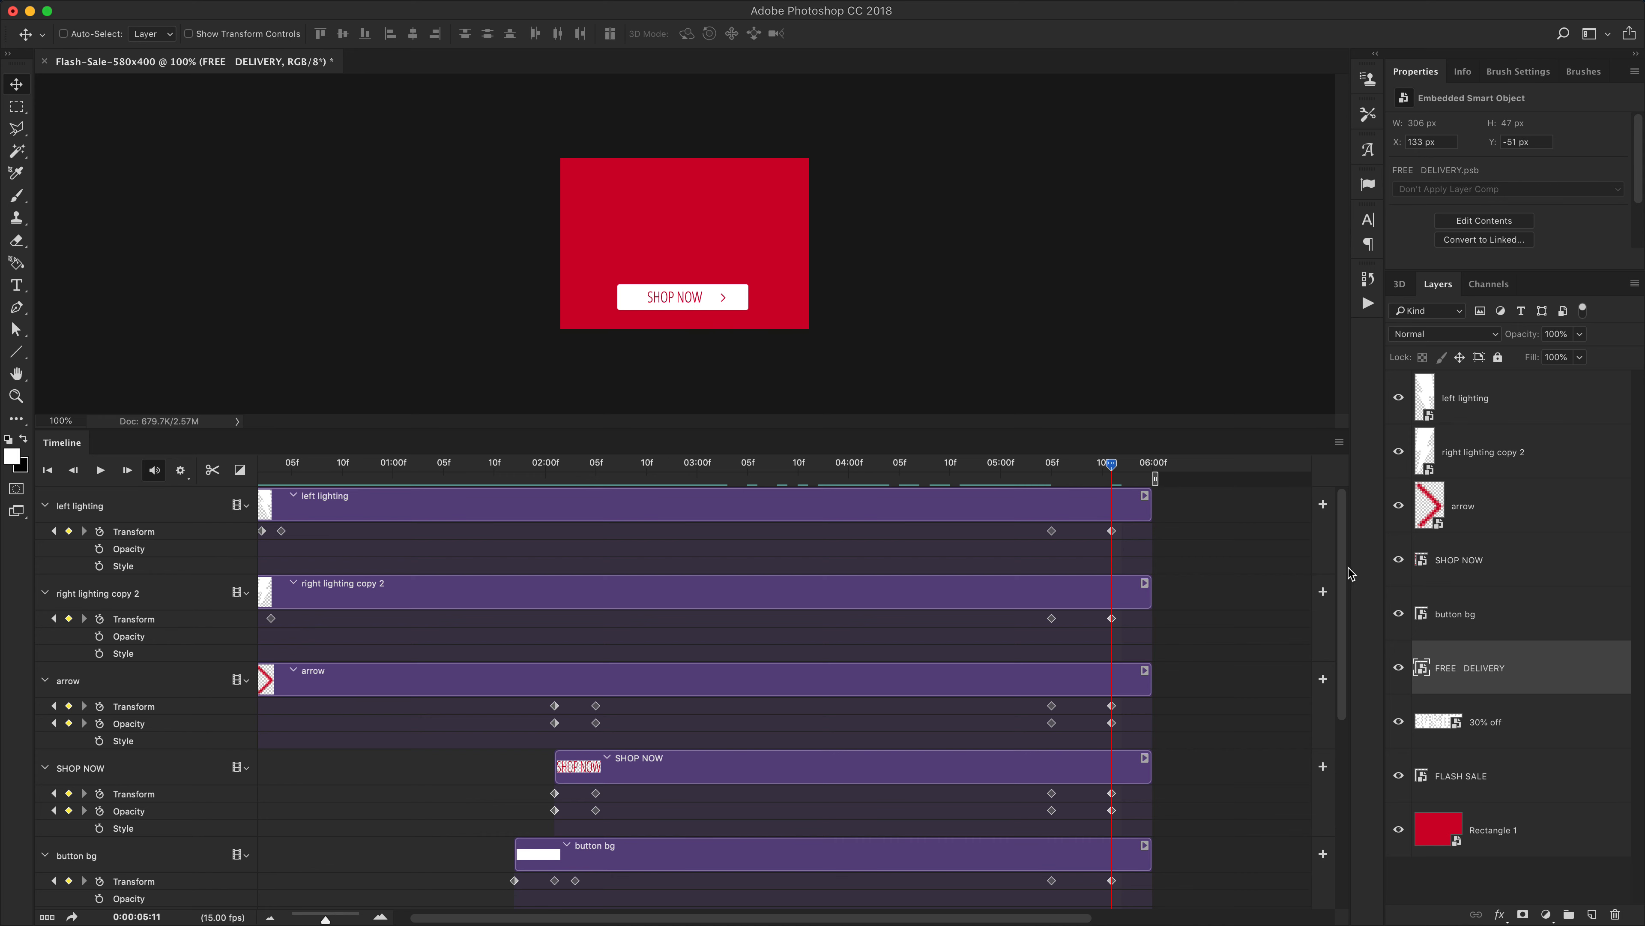
Select SHOP NOW, button bg and arrow together and move the whole button down off the banner at 5:11
{"action": "left_click", "coordinate": [1466, 562]}
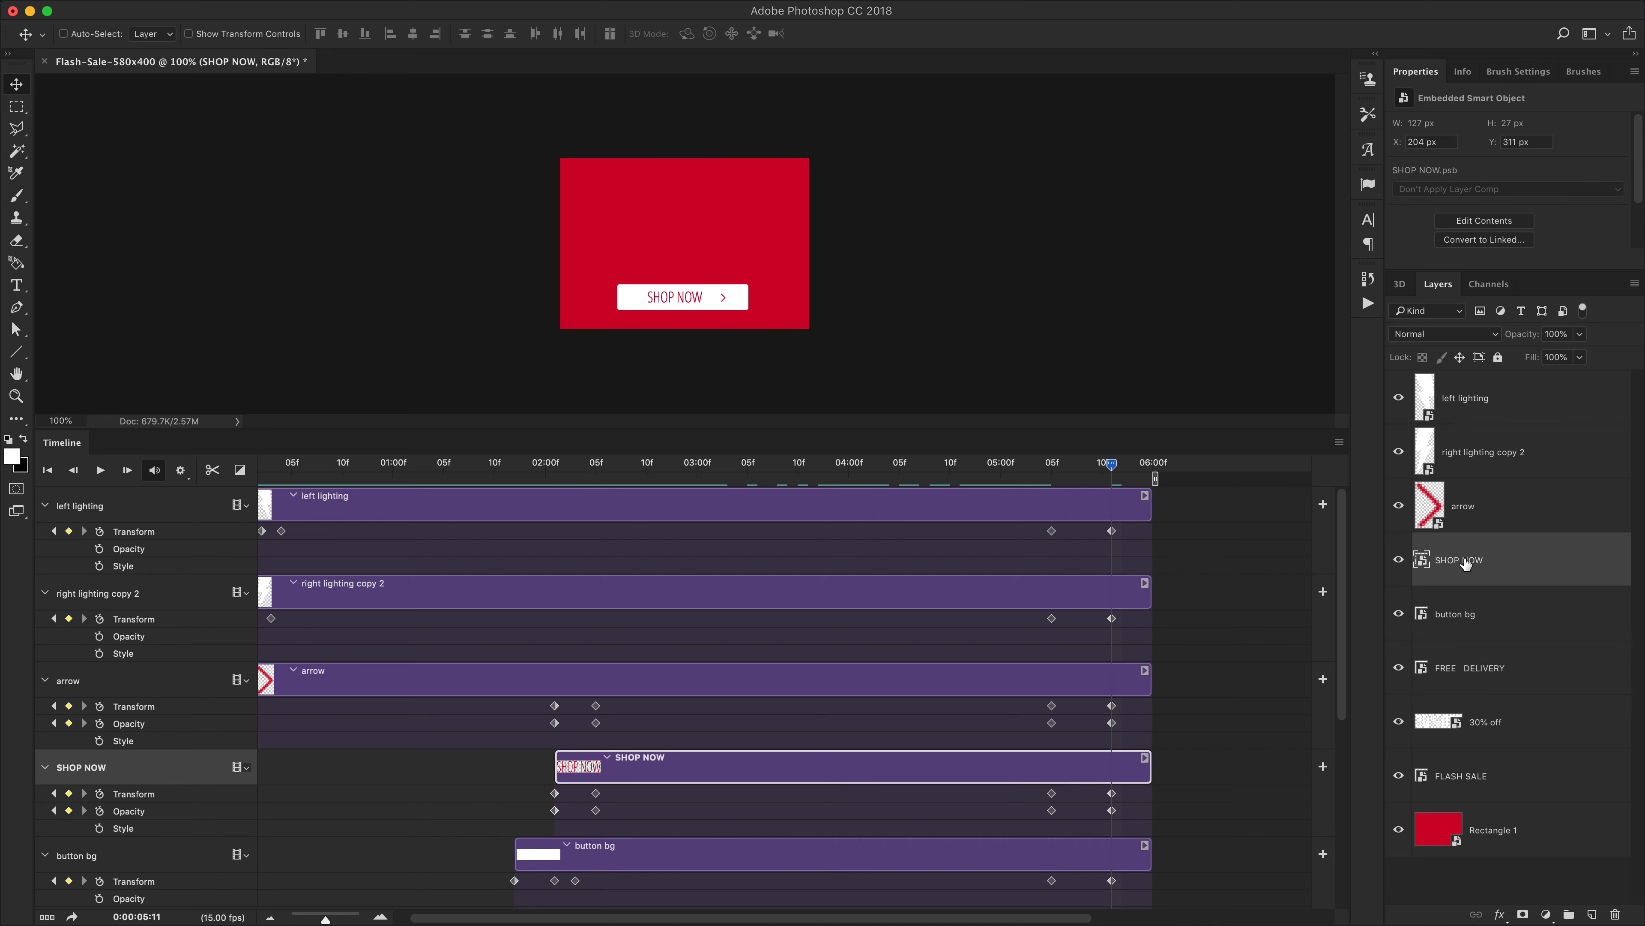
{"action": "scroll", "coordinate": [810, 695], "scroll_direction": "left", "scroll_amount": 2}
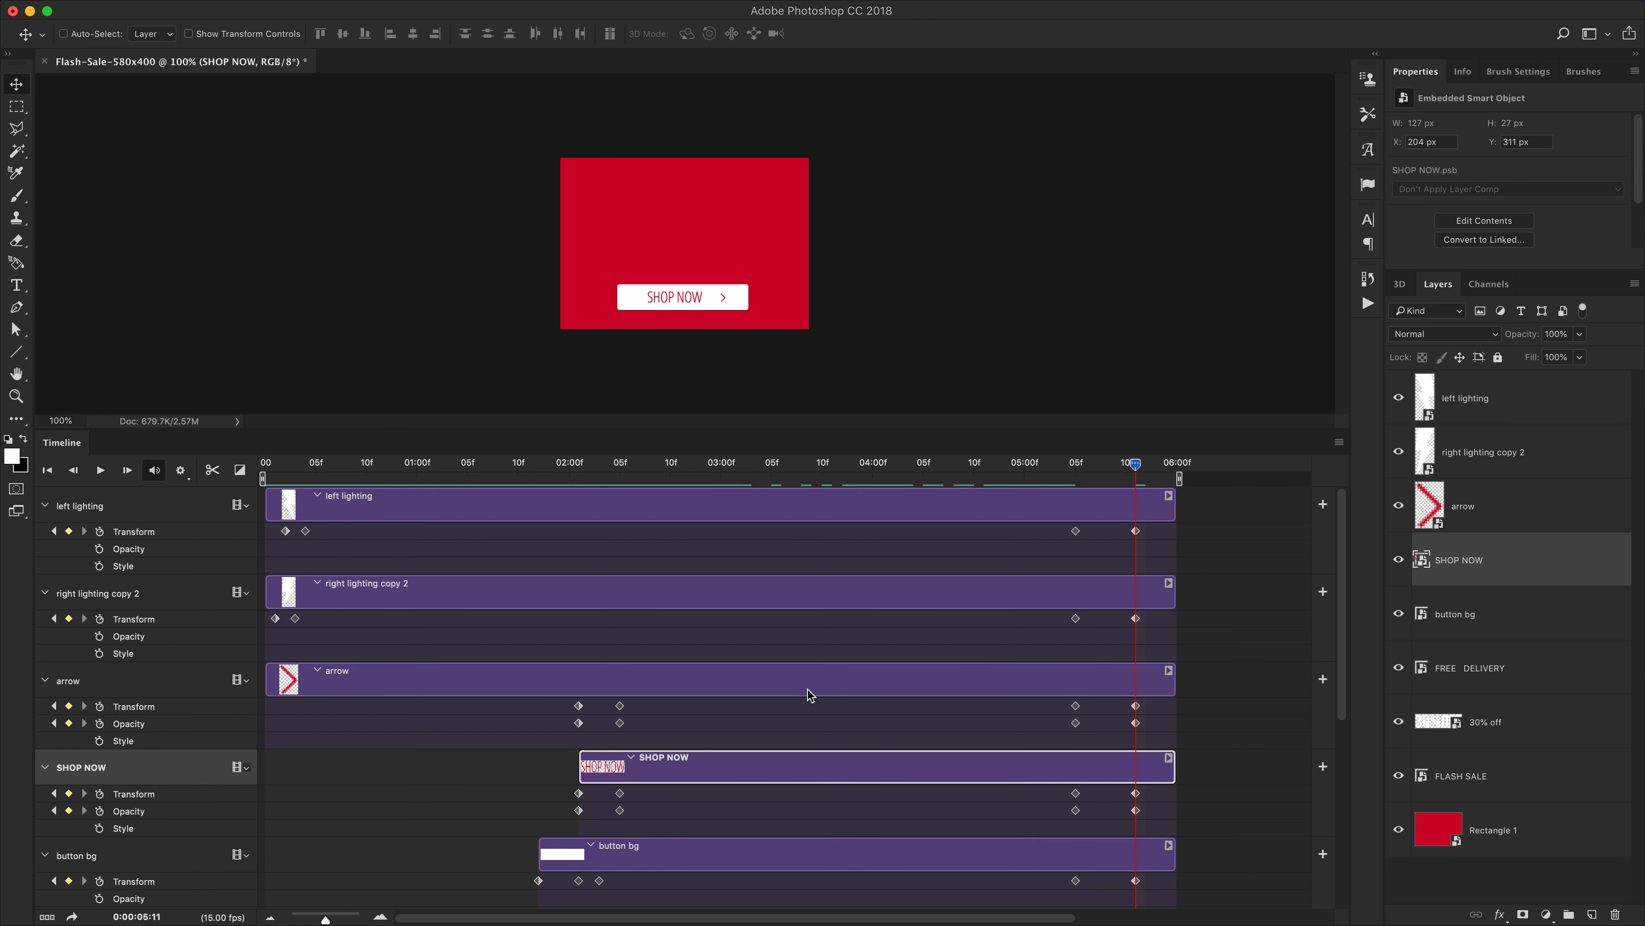
{"action": "left_click", "coordinate": [1469, 614]}
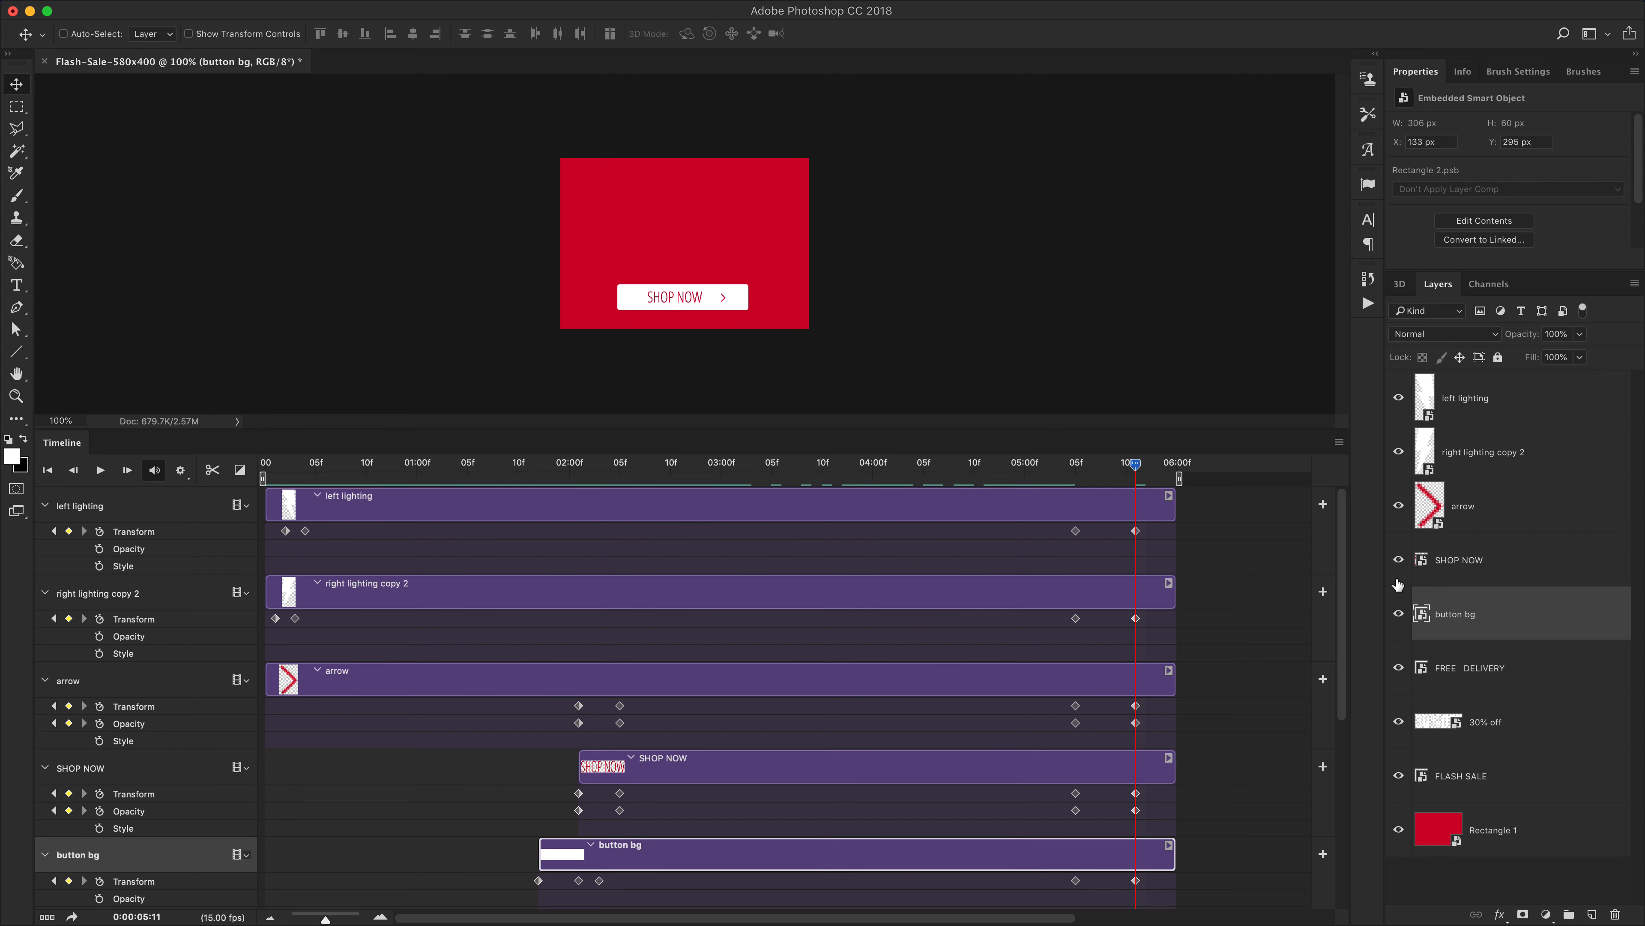
{"action": "left_click", "coordinate": [1479, 564], "text": "shift"}
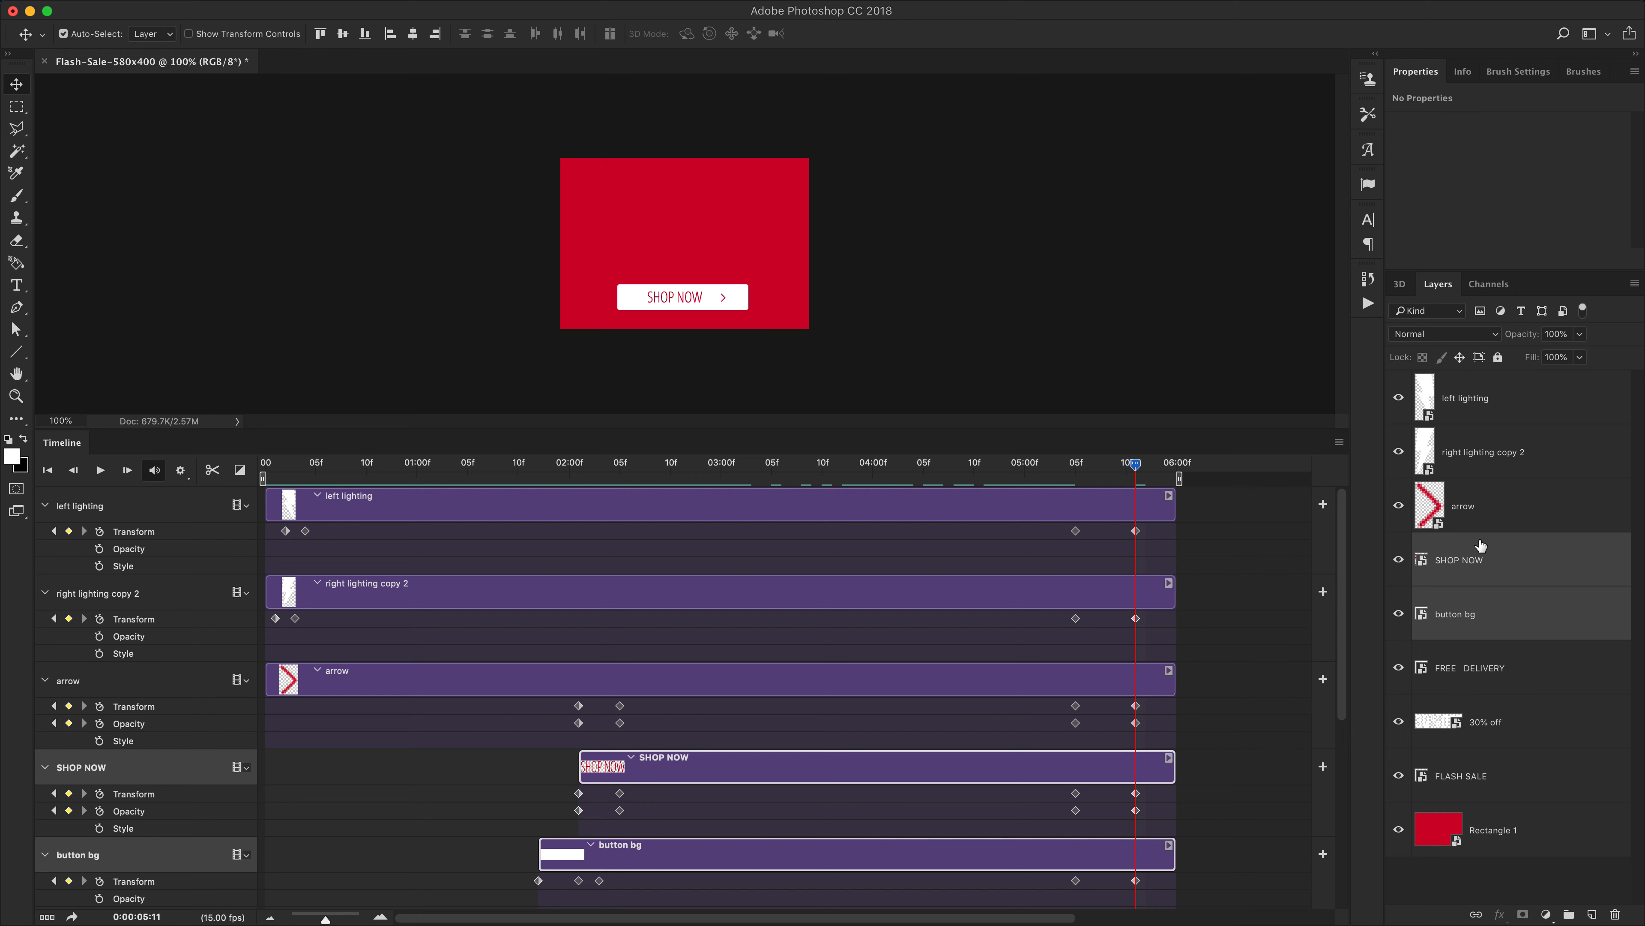
{"action": "left_click", "coordinate": [1477, 520], "text": "shift"}
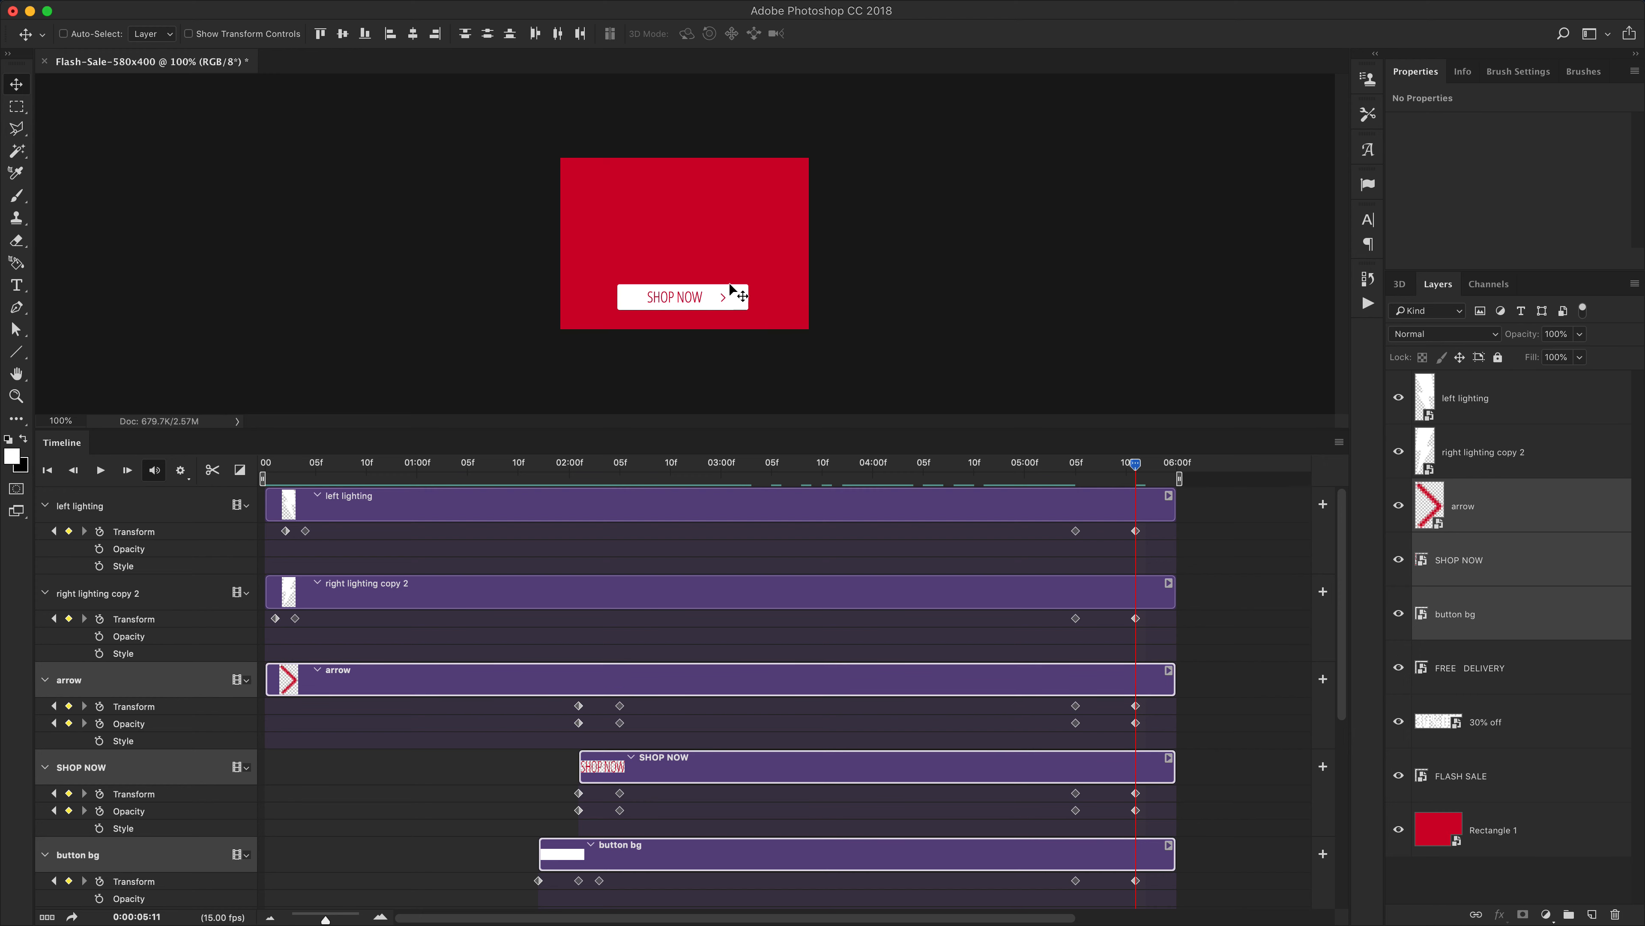
{"action": "left_click_drag", "start_coordinate": [730, 266], "coordinate": [727, 315]}
Scrub and play the end of the timeline to preview the exit animation
{"action": "mouse_move", "coordinate": [1135, 467]}
{"action": "left_mouse_down"}
{"action": "mouse_move", "coordinate": [1069, 494]}
{"action": "mouse_move", "coordinate": [1133, 480]}
{"action": "left_mouse_up"}
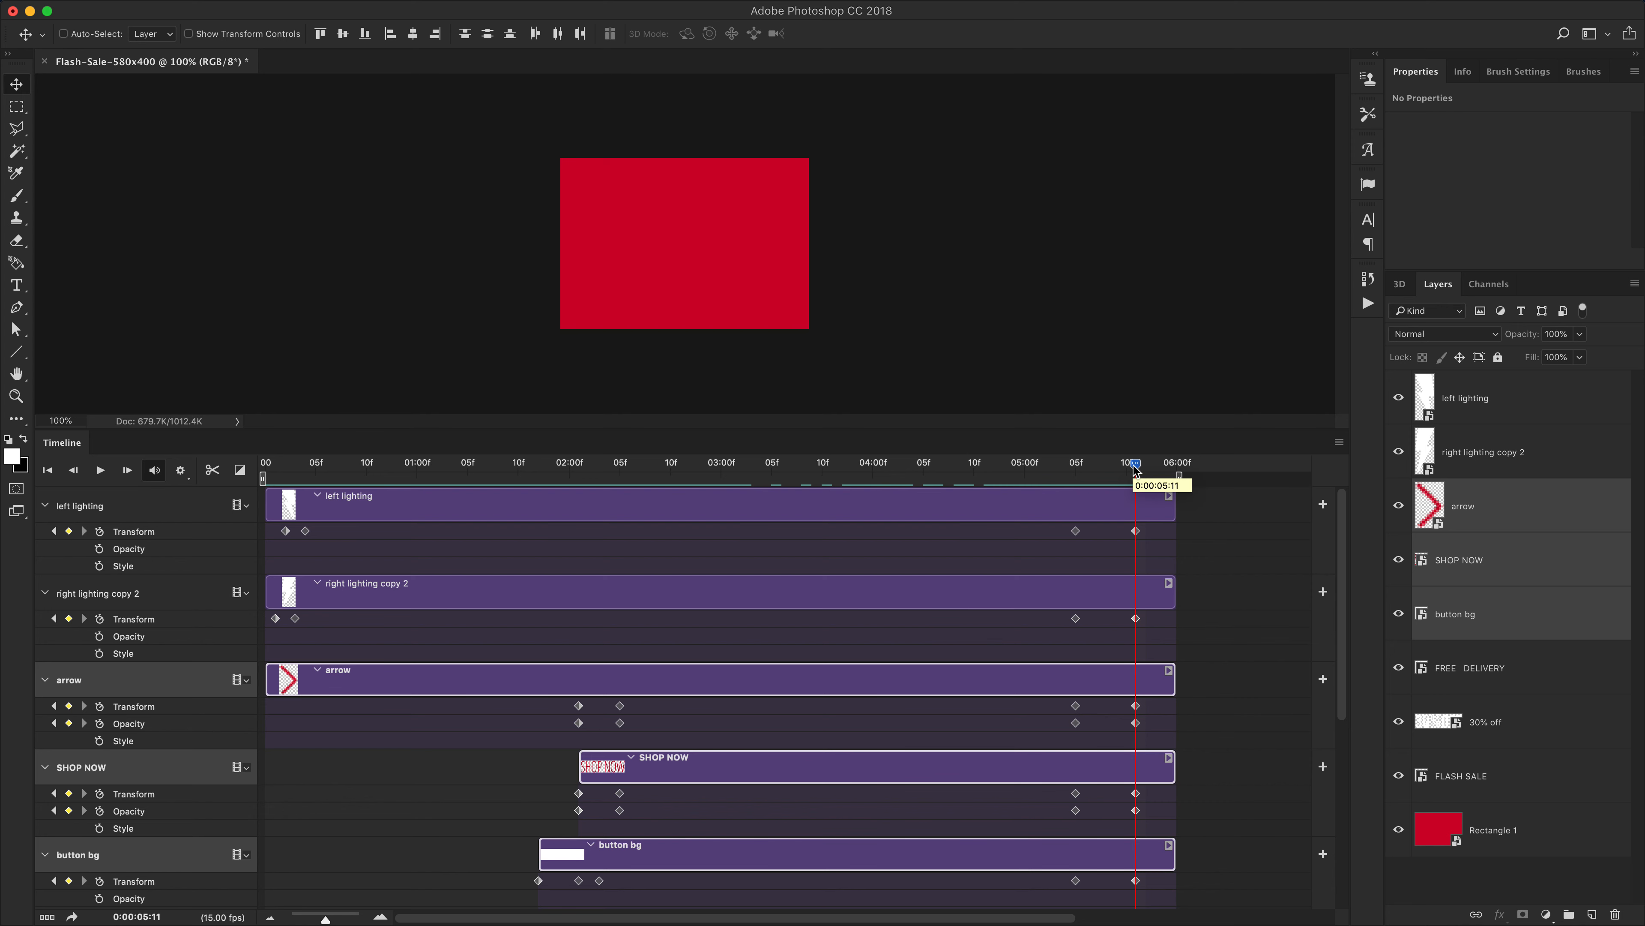
{"action": "left_click", "coordinate": [1135, 468]}
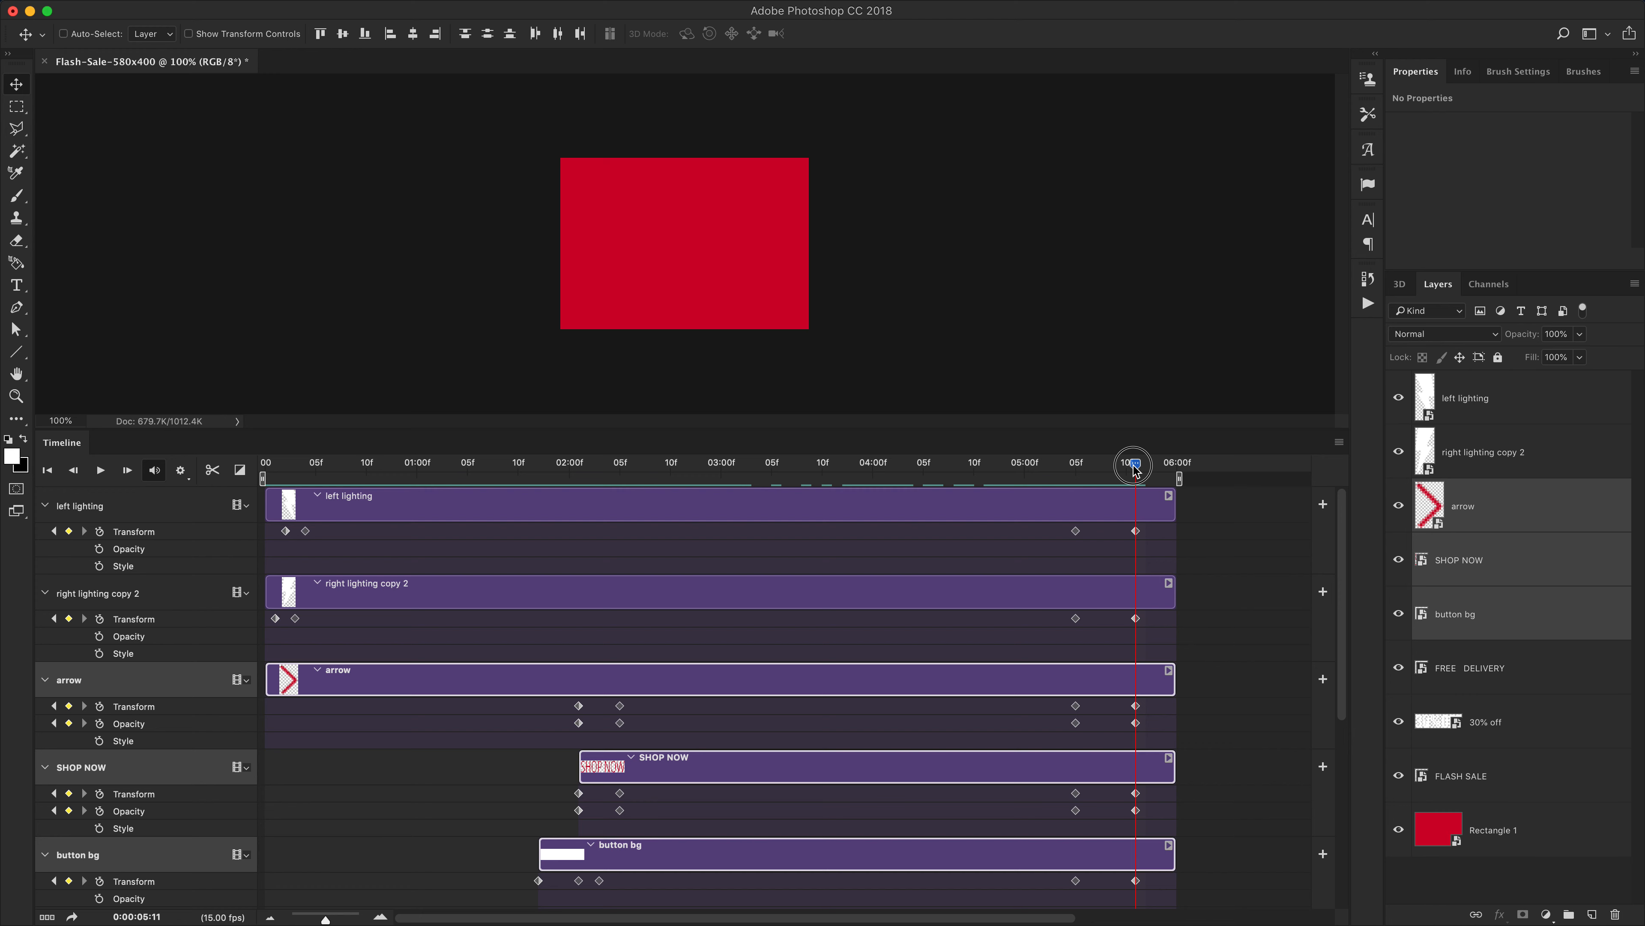
{"action": "left_click_drag", "start_coordinate": [1135, 471], "coordinate": [1076, 472]}
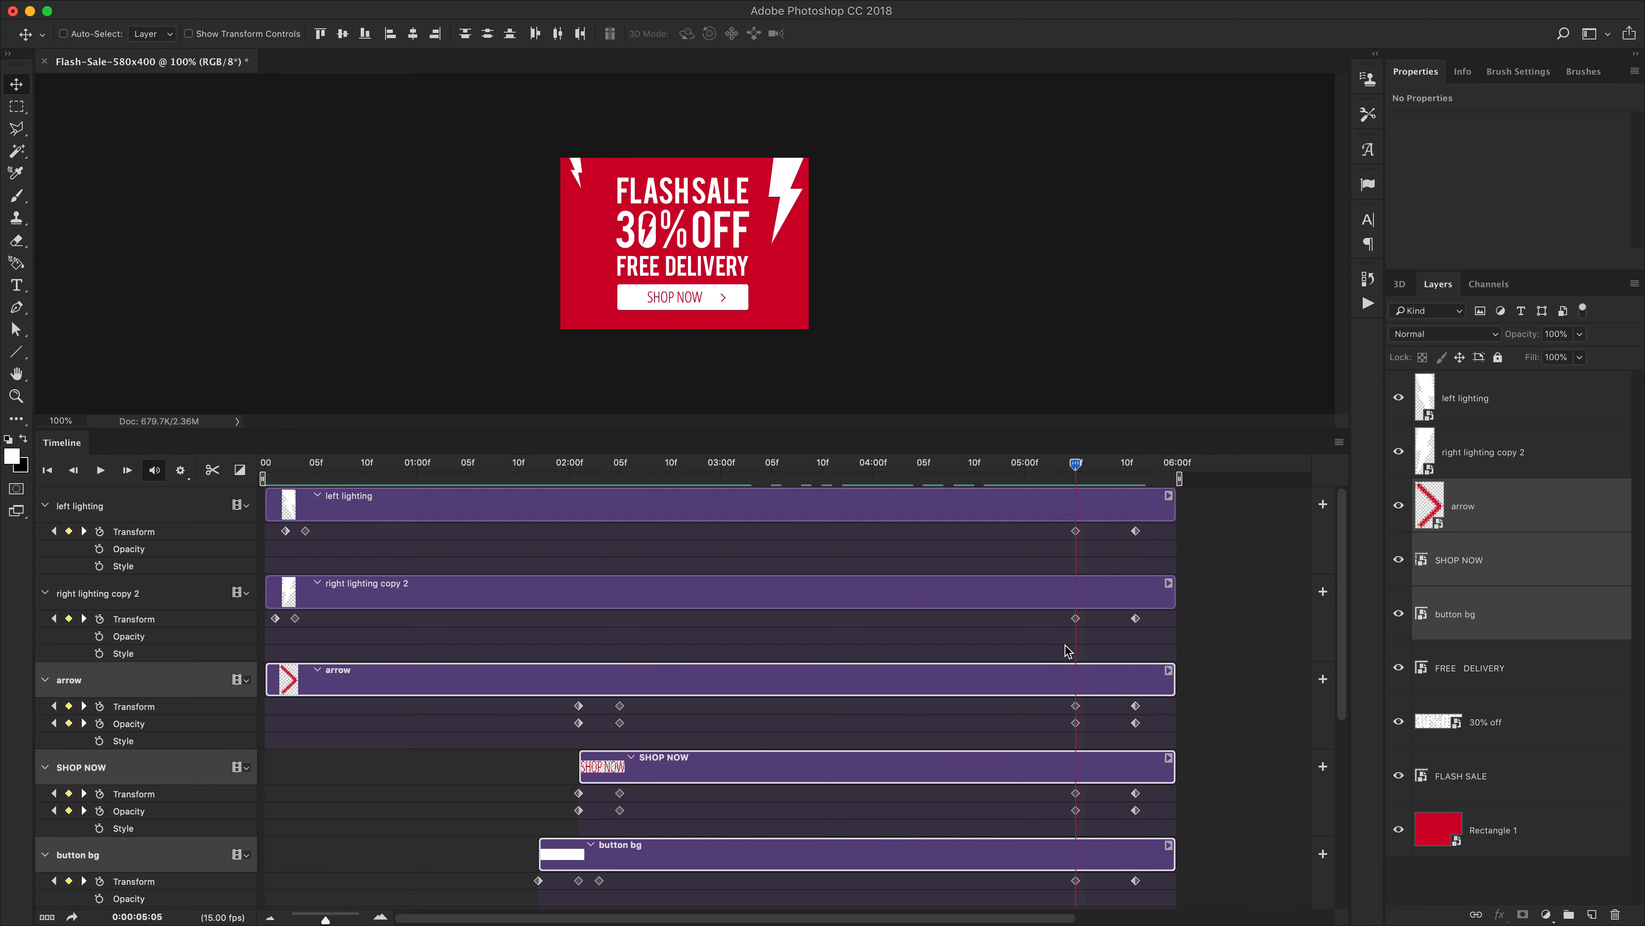
{"action": "left_click", "coordinate": [1135, 531]}
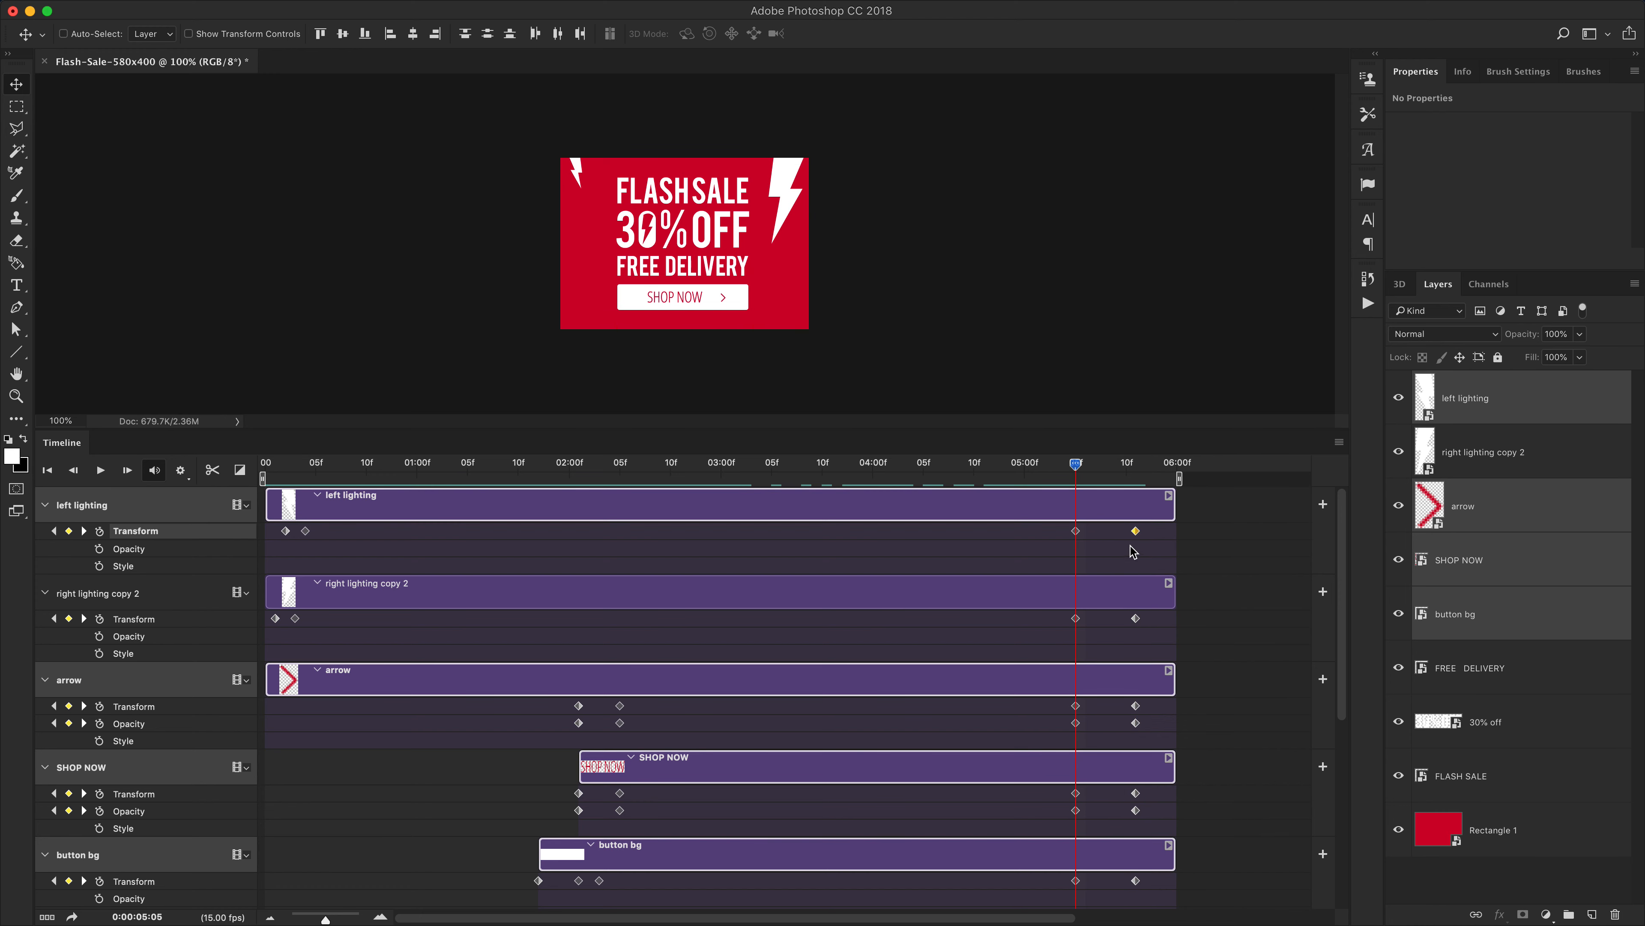
{"action": "left_click", "coordinate": [914, 465]}
{"action": "key", "text": "space"}
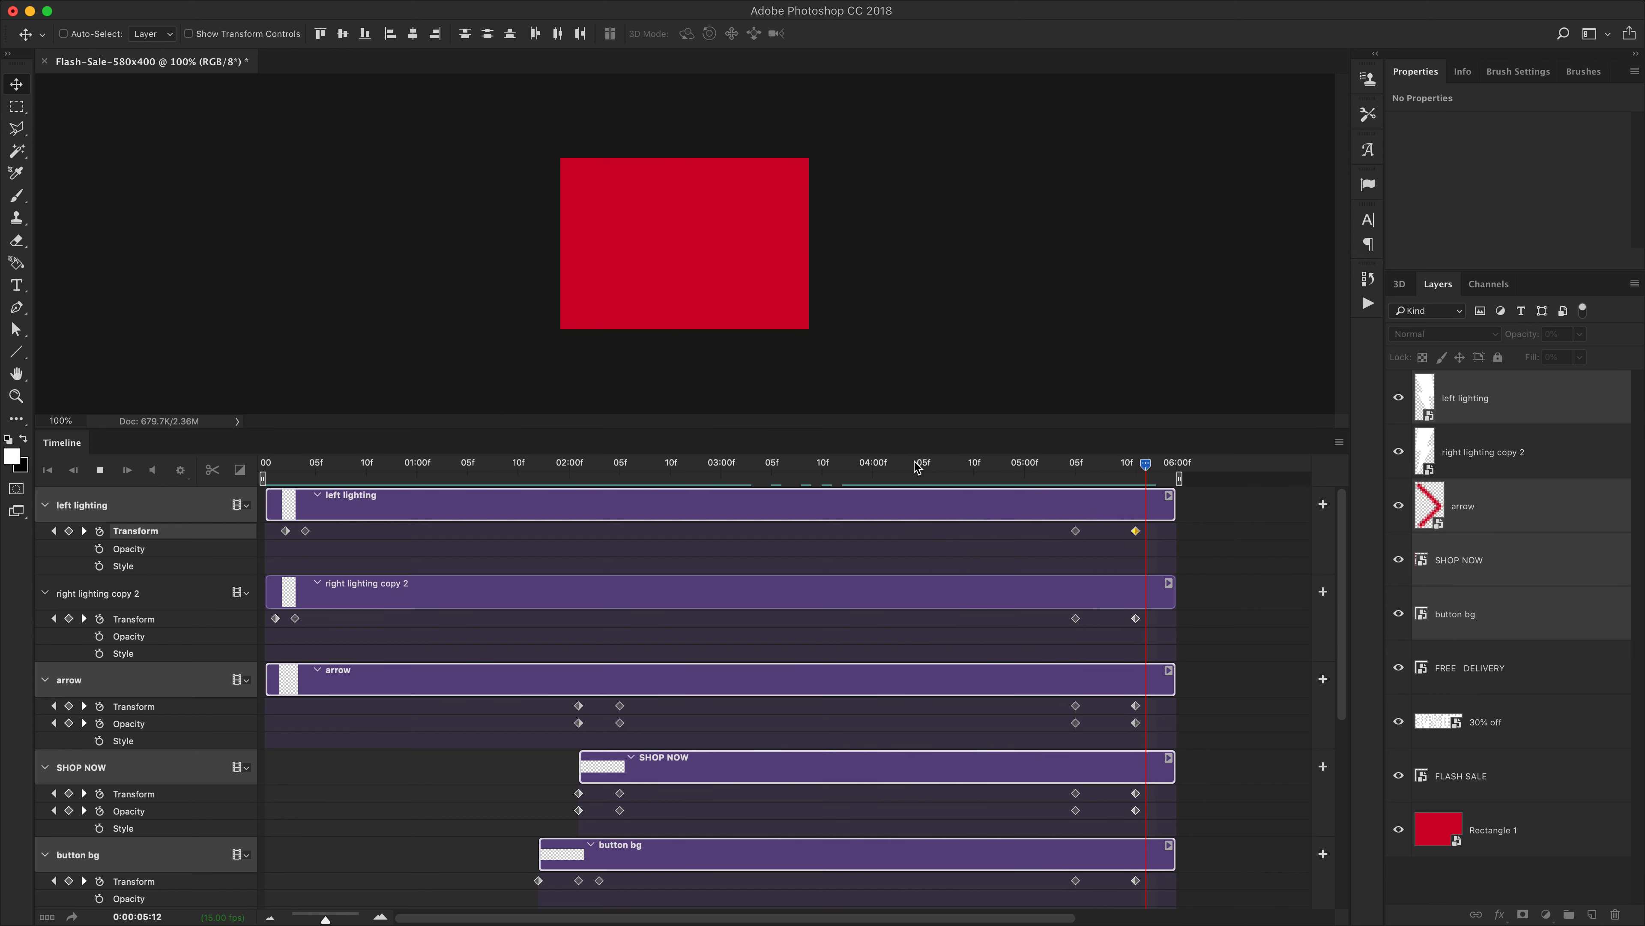
{"action": "key", "text": "space"}
Shift the keyframes of both lightning bolt layers earlier so the bolts exit before the text
{"action": "left_click", "coordinate": [1083, 464]}
{"action": "left_click_drag", "start_coordinate": [1136, 533], "coordinate": [1106, 532]}
{"action": "left_click", "coordinate": [1127, 622]}
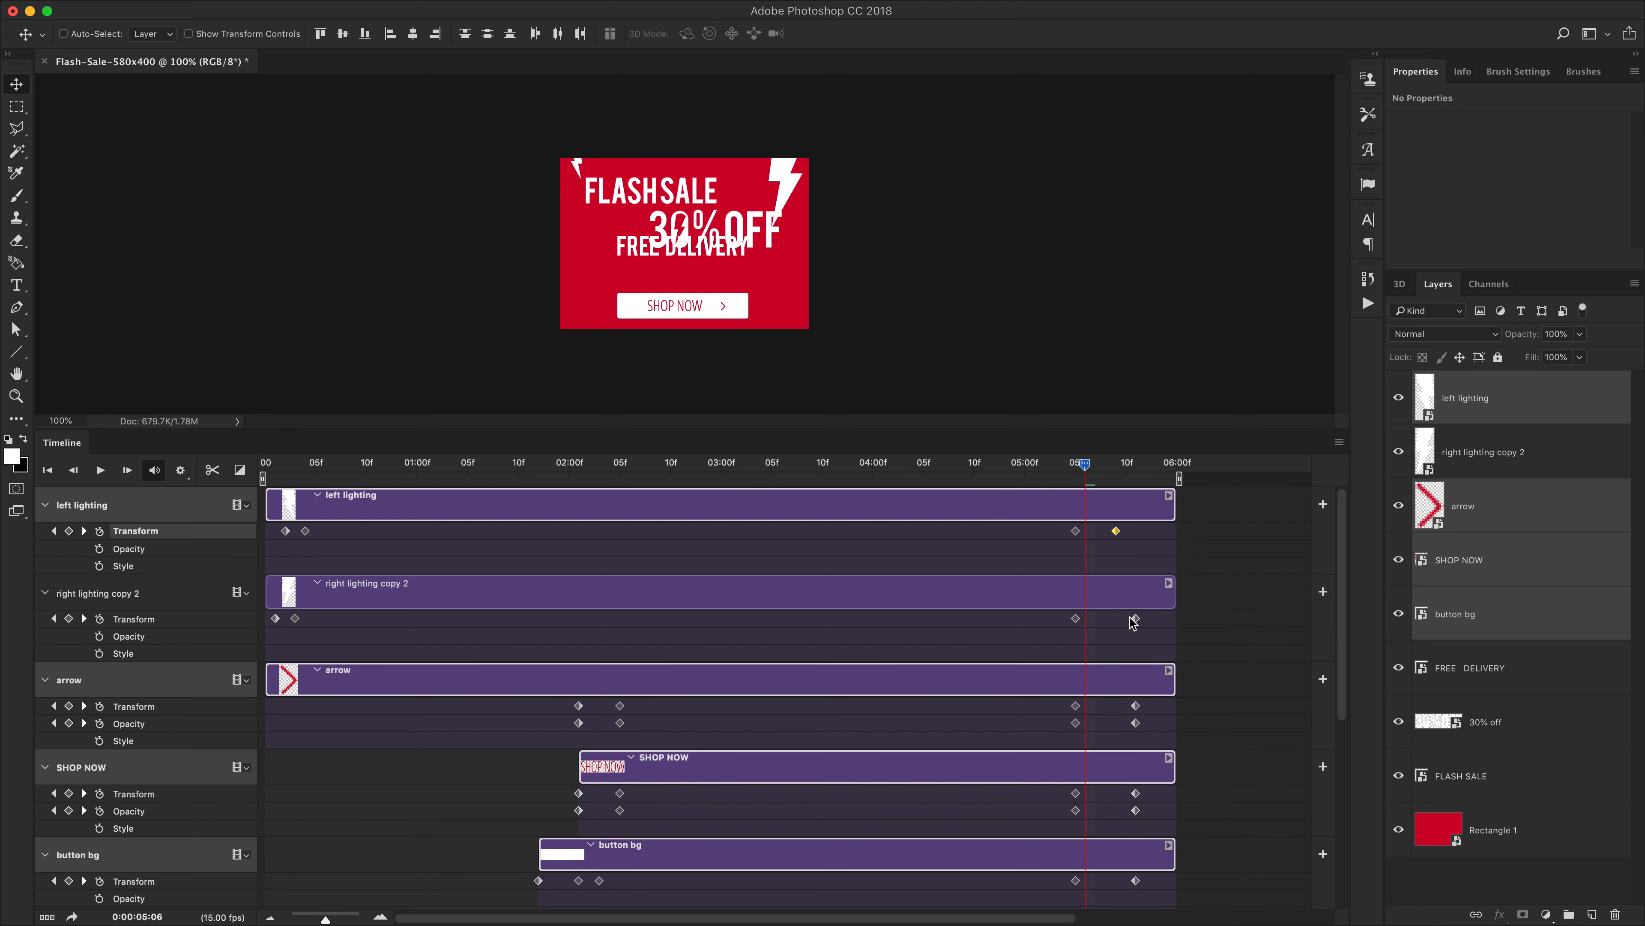
{"action": "left_click_drag", "start_coordinate": [1128, 625], "coordinate": [1109, 623]}
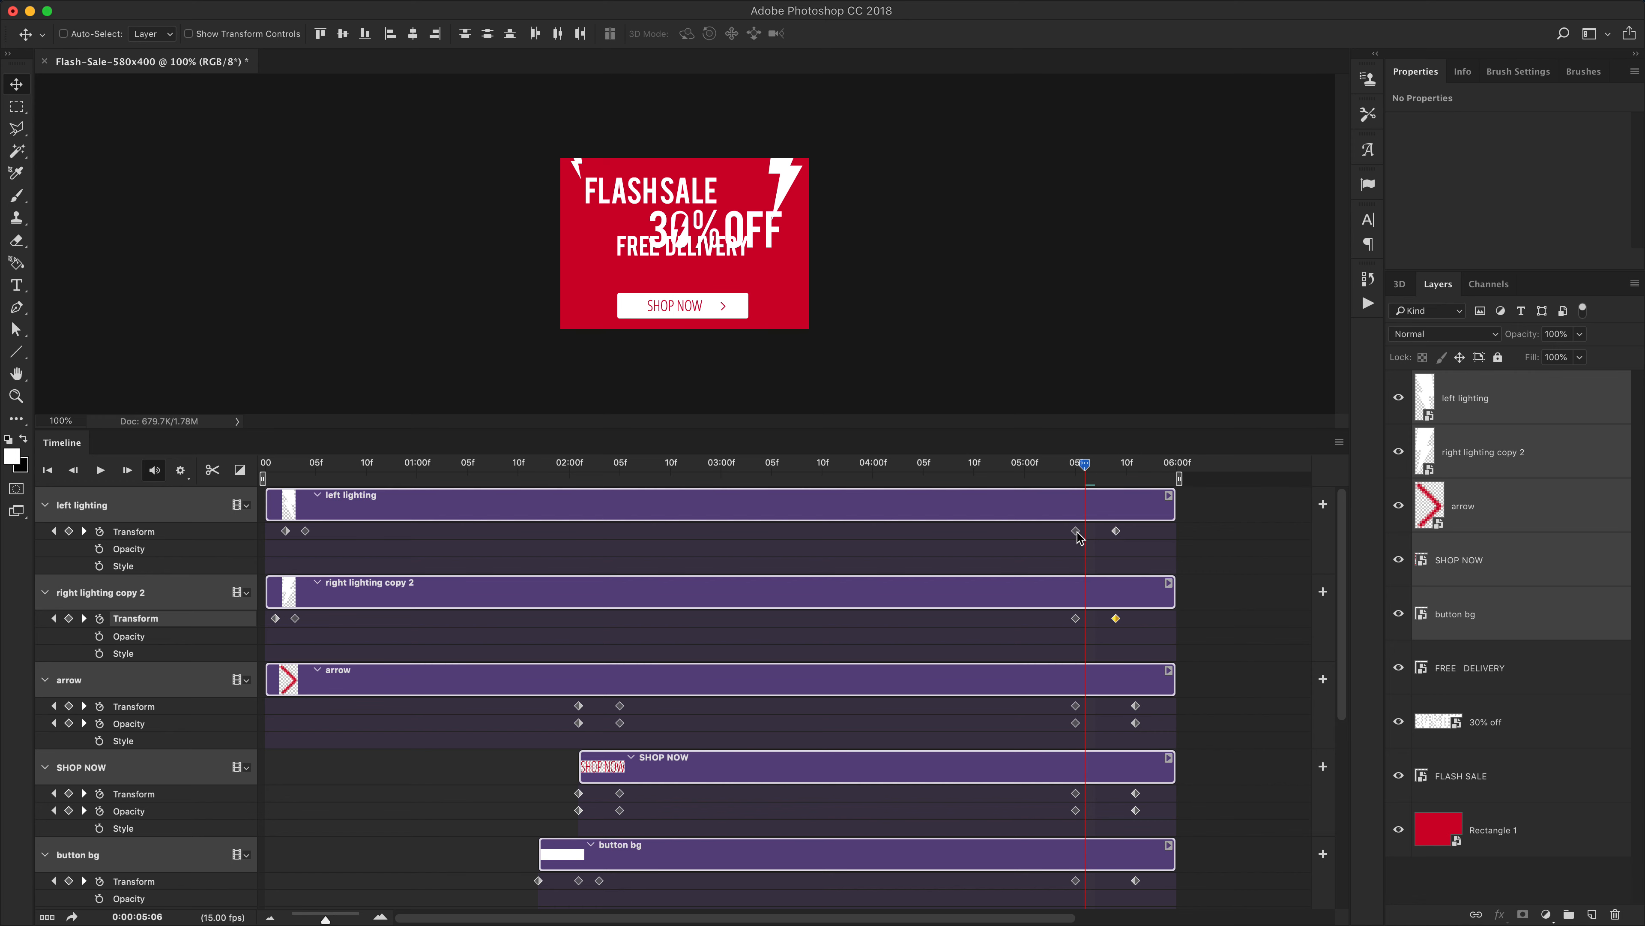
{"action": "mouse_move", "coordinate": [1077, 532]}
{"action": "left_mouse_down"}
{"action": "mouse_move", "coordinate": [1027, 537]}
{"action": "mouse_move", "coordinate": [1085, 535]}
{"action": "left_mouse_up"}
{"action": "mouse_move", "coordinate": [1075, 619]}
{"action": "left_mouse_down"}
{"action": "mouse_move", "coordinate": [1025, 617]}
{"action": "mouse_move", "coordinate": [1085, 619]}
{"action": "left_mouse_up"}
Stagger the exit keyframes of FLASH SALE, 30% off and FREE DELIVERY so the lines leave one after another
{"action": "mouse_move", "coordinate": [1085, 464]}
{"action": "left_mouse_down"}
{"action": "mouse_move", "coordinate": [978, 467]}
{"action": "mouse_move", "coordinate": [1065, 467]}
{"action": "left_mouse_up"}
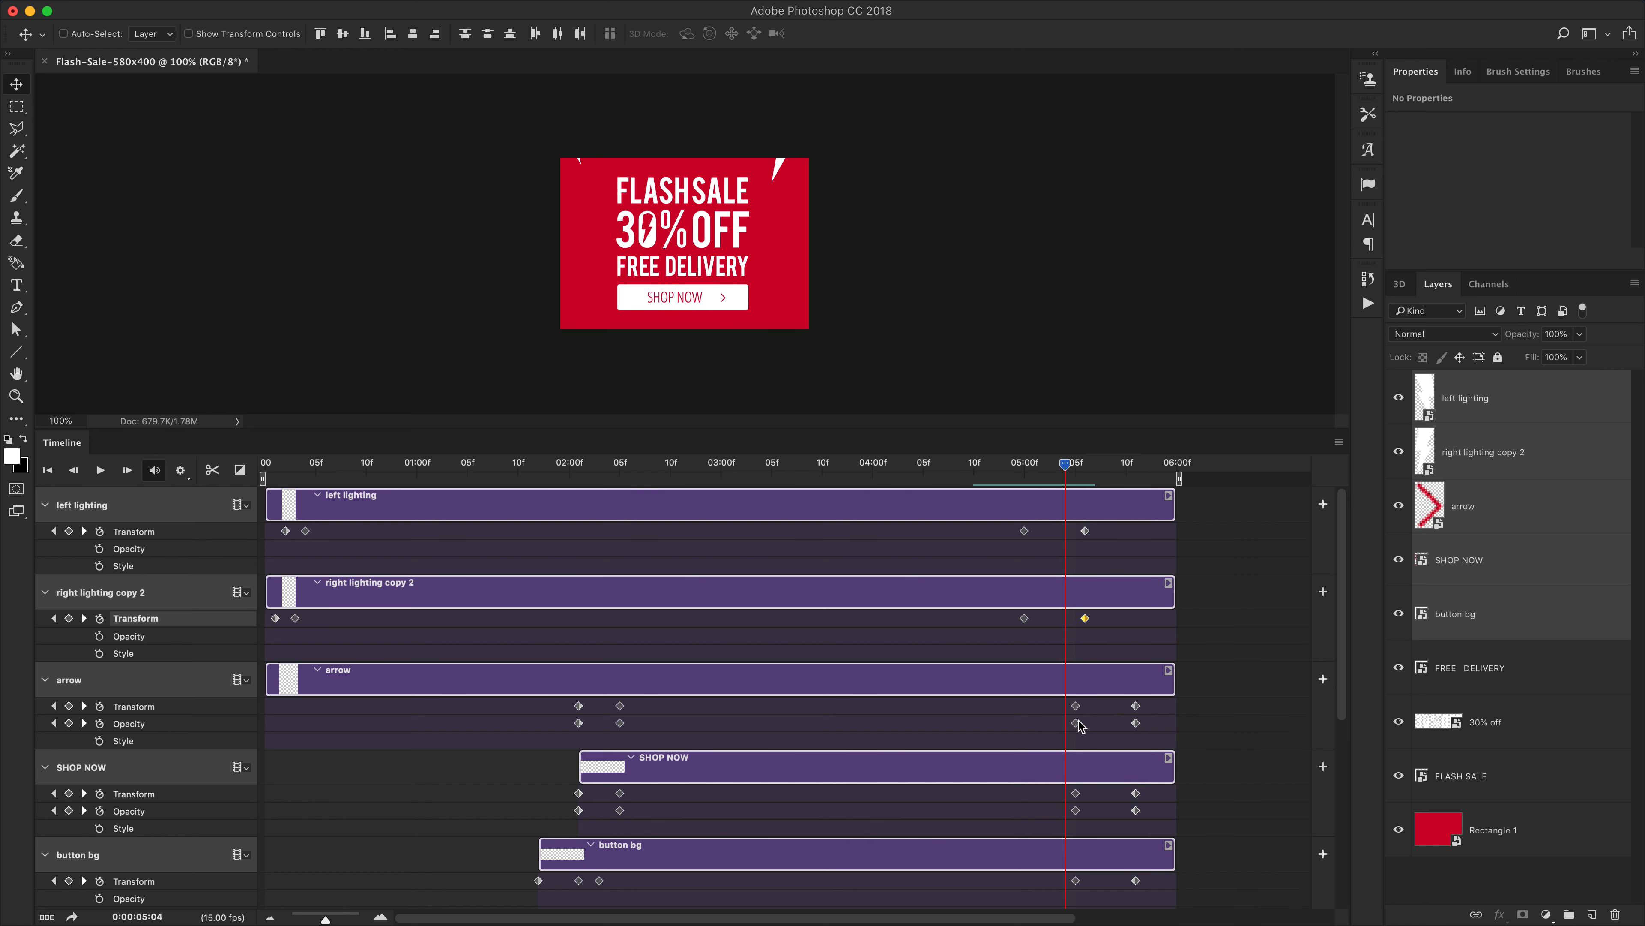
{"action": "scroll", "coordinate": [1079, 725], "scroll_direction": "down", "scroll_amount": 8}
{"action": "mouse_move", "coordinate": [1076, 809]}
{"action": "left_mouse_down"}
{"action": "mouse_move", "coordinate": [1052, 810]}
{"action": "mouse_move", "coordinate": [1132, 805]}
{"action": "mouse_move", "coordinate": [1105, 806]}
{"action": "left_mouse_up"}
{"action": "mouse_move", "coordinate": [1066, 466]}
{"action": "left_mouse_down"}
{"action": "mouse_move", "coordinate": [1044, 465]}
{"action": "mouse_move", "coordinate": [1085, 467]}
{"action": "left_mouse_up"}
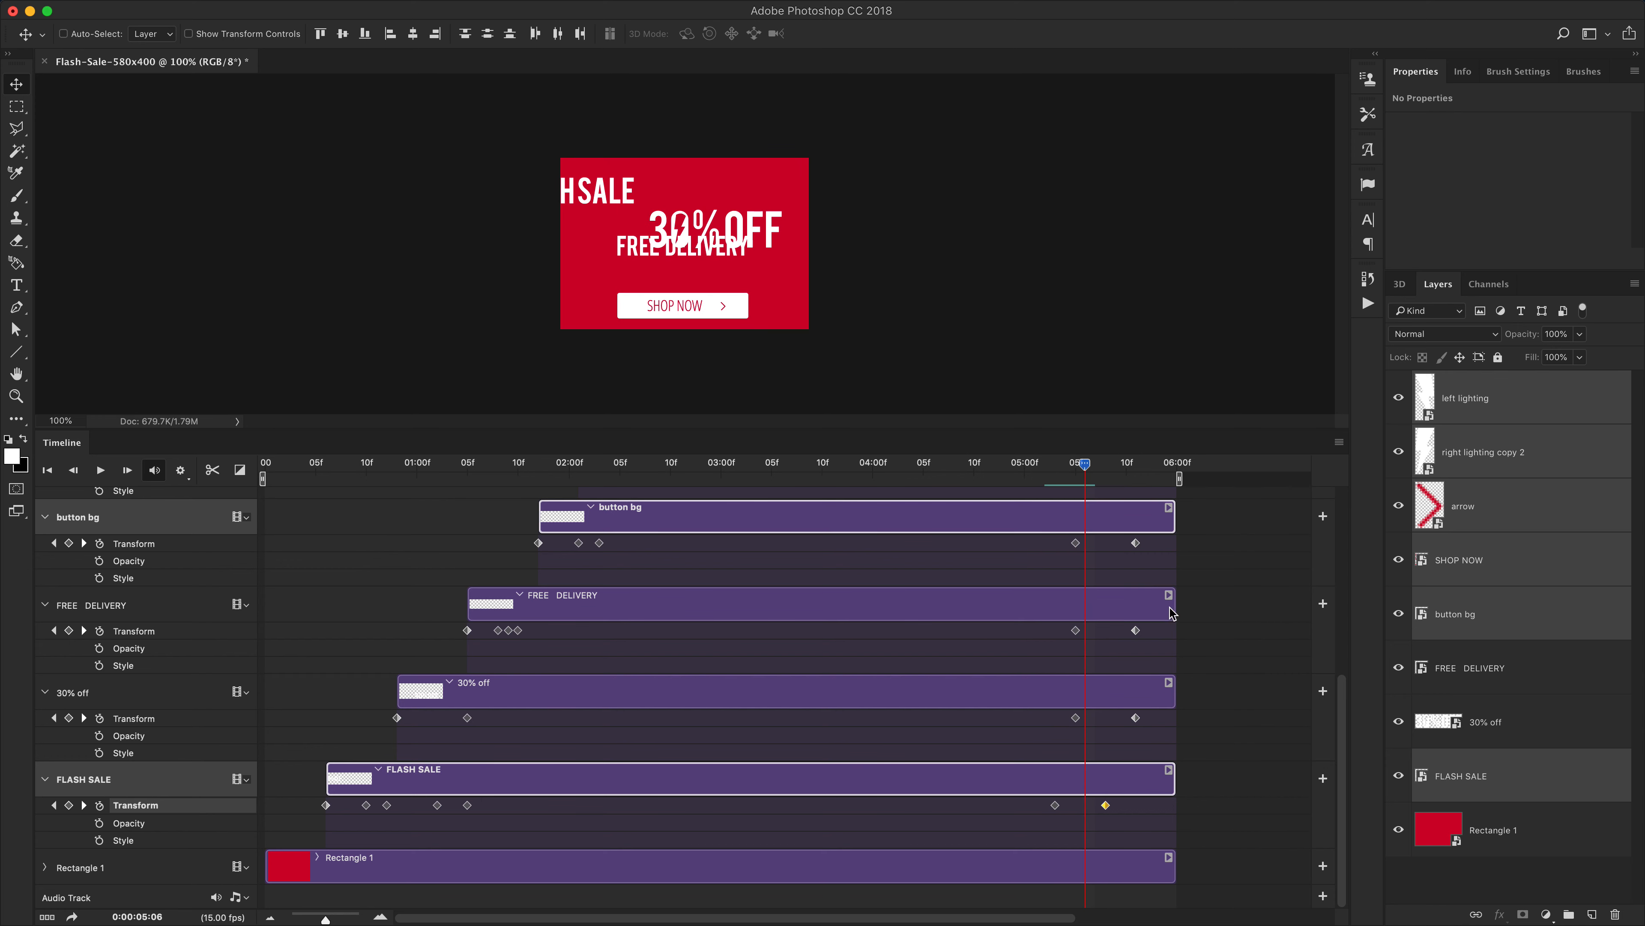
{"action": "left_click_drag", "start_coordinate": [1136, 718], "coordinate": [1119, 721]}
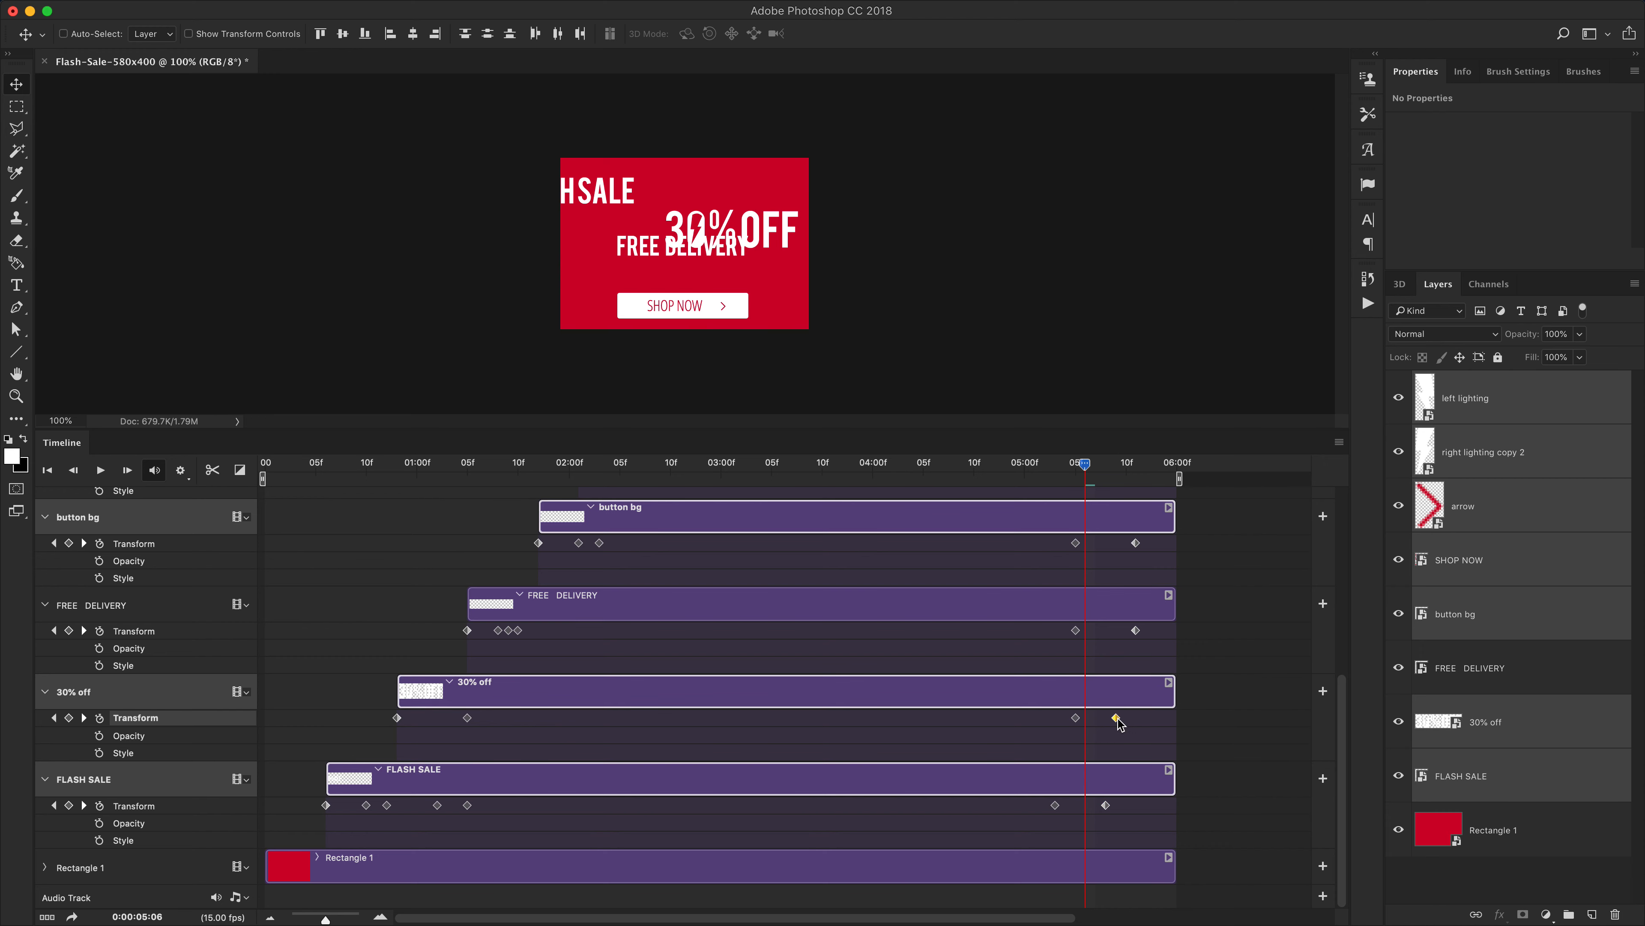
{"action": "left_click_drag", "start_coordinate": [1076, 631], "coordinate": [1077, 631]}
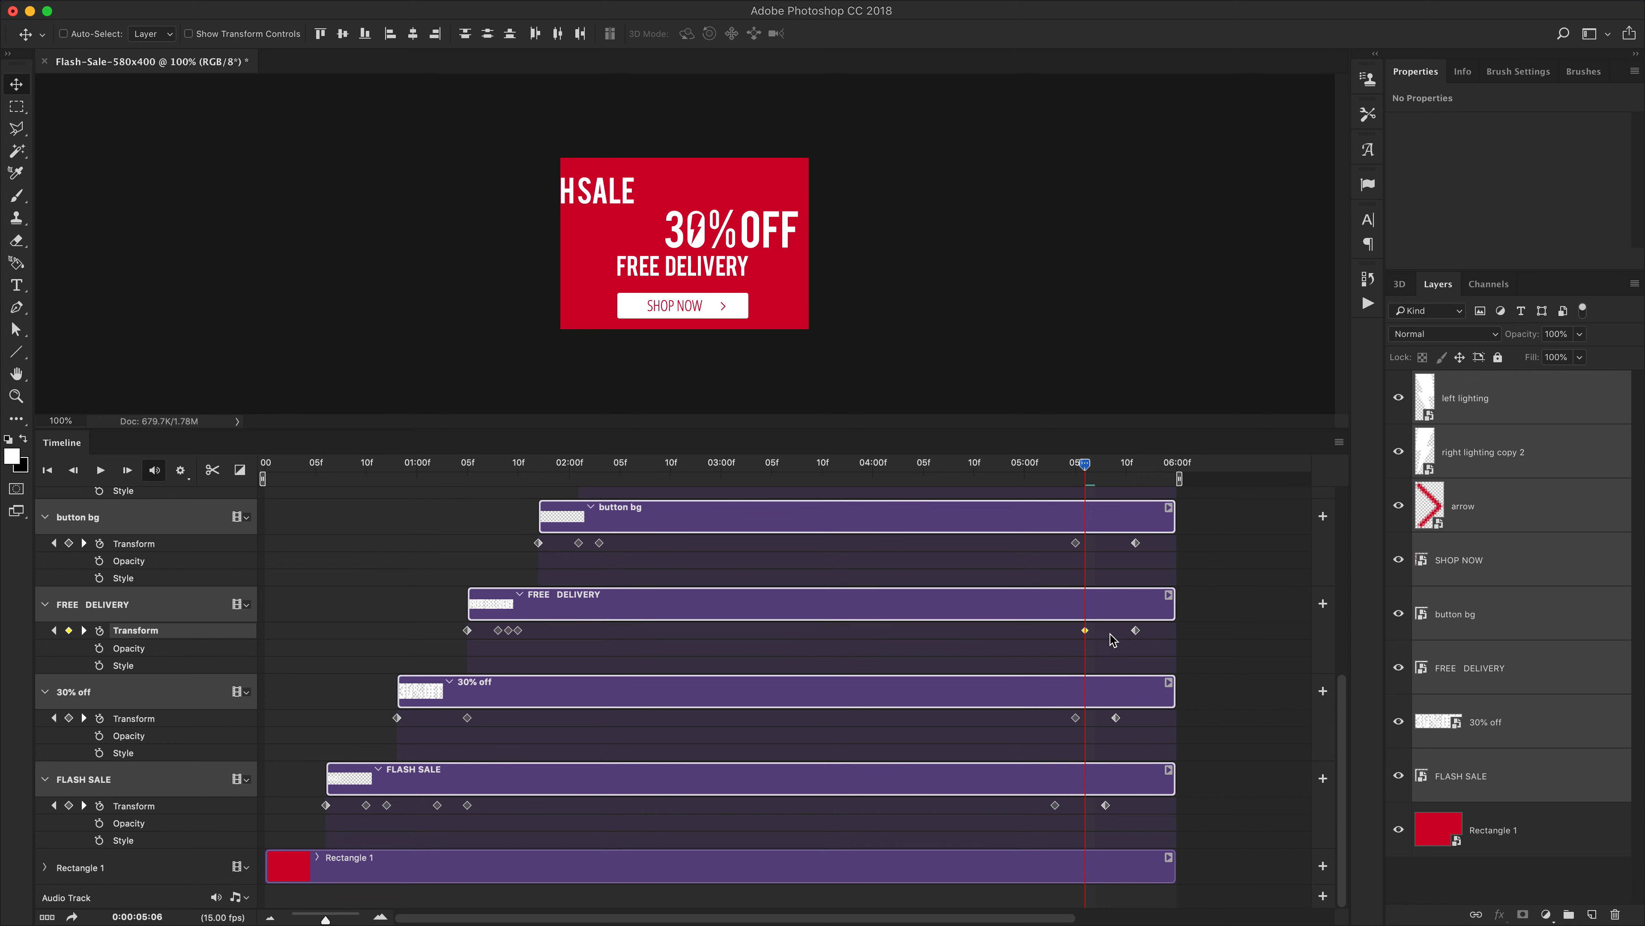
Delete FREE DELIVERY's 5:11 keyframe, add a new one and move that line off the left edge
{"action": "left_click_drag", "start_coordinate": [1088, 468], "coordinate": [1135, 470]}
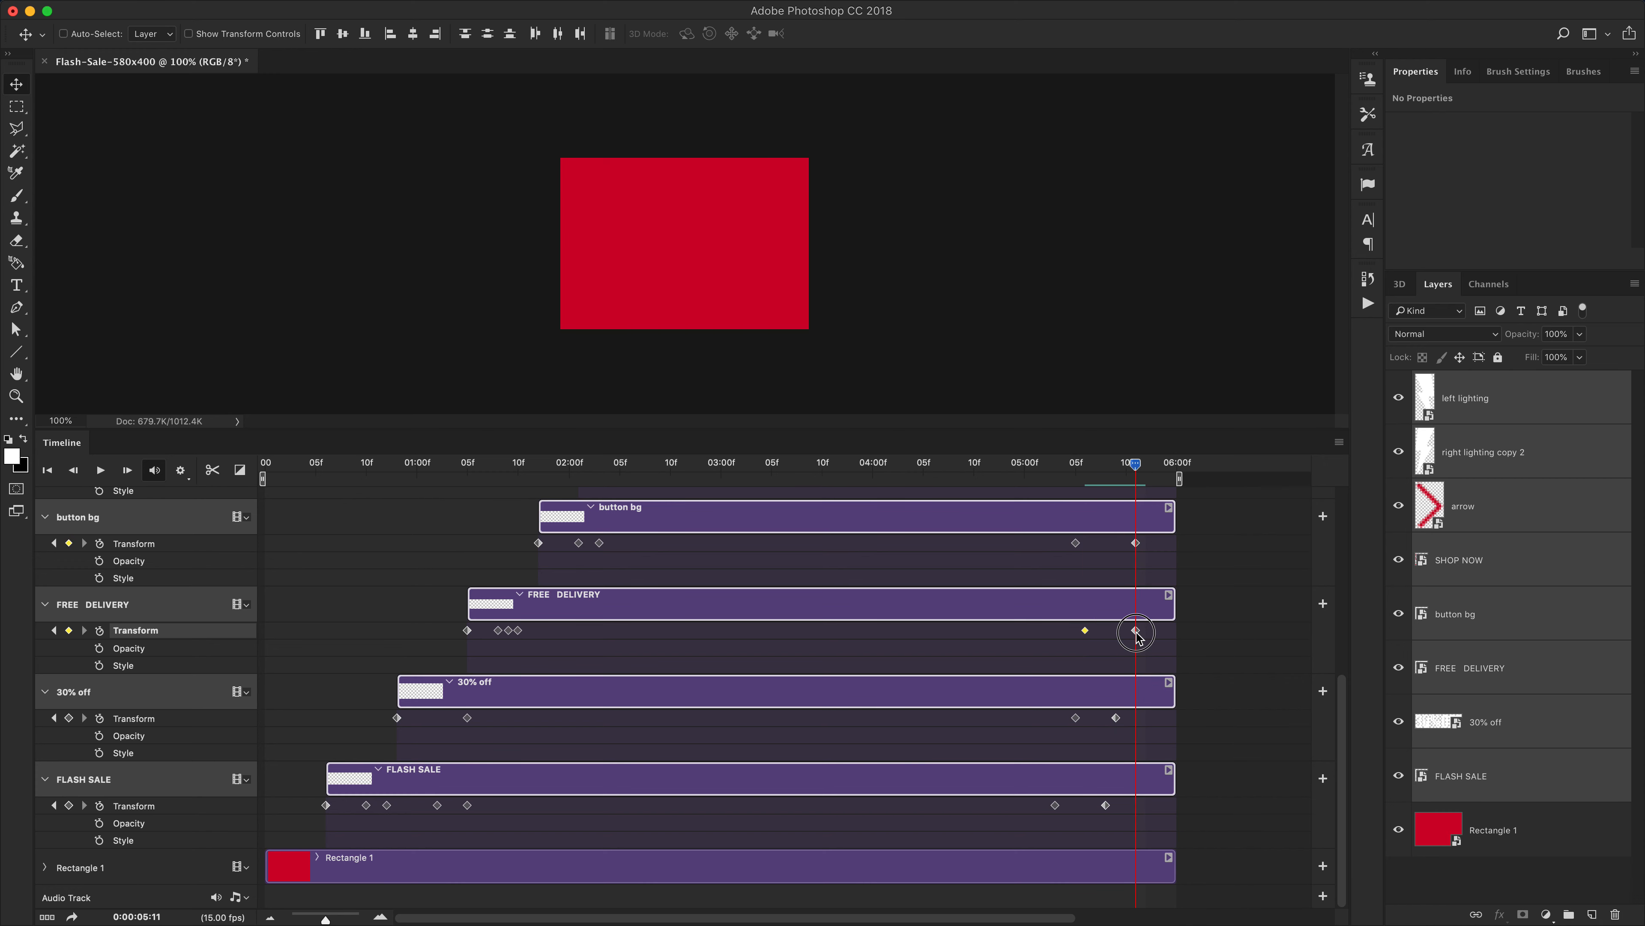
{"action": "key", "text": "Delete"}
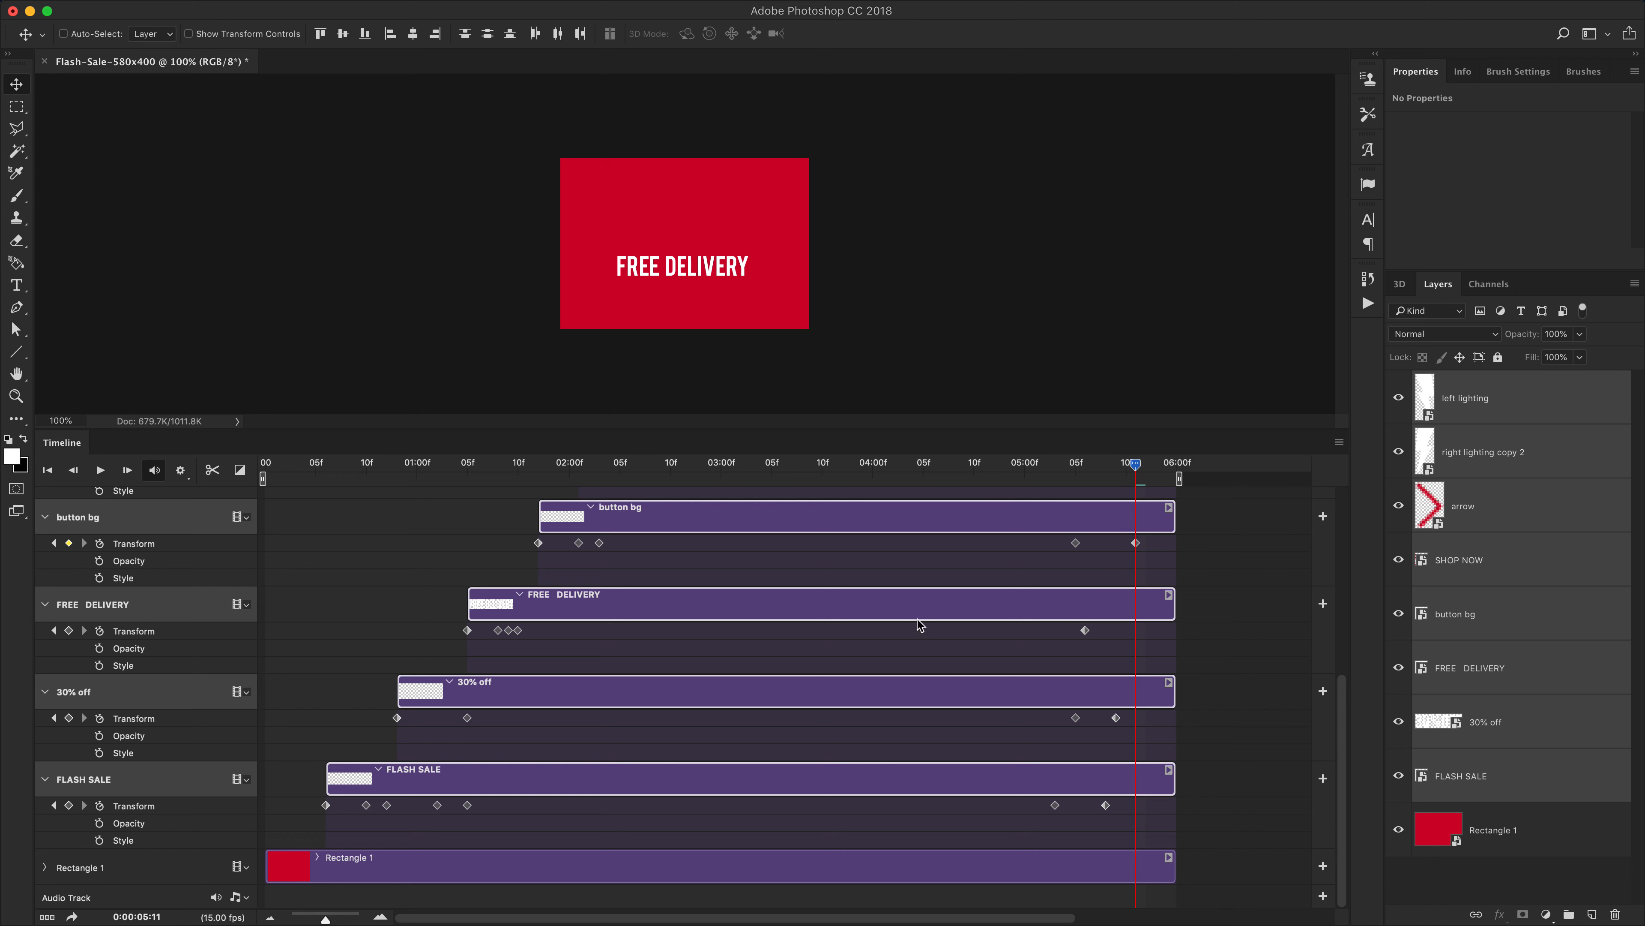
{"action": "left_click", "coordinate": [68, 630]}
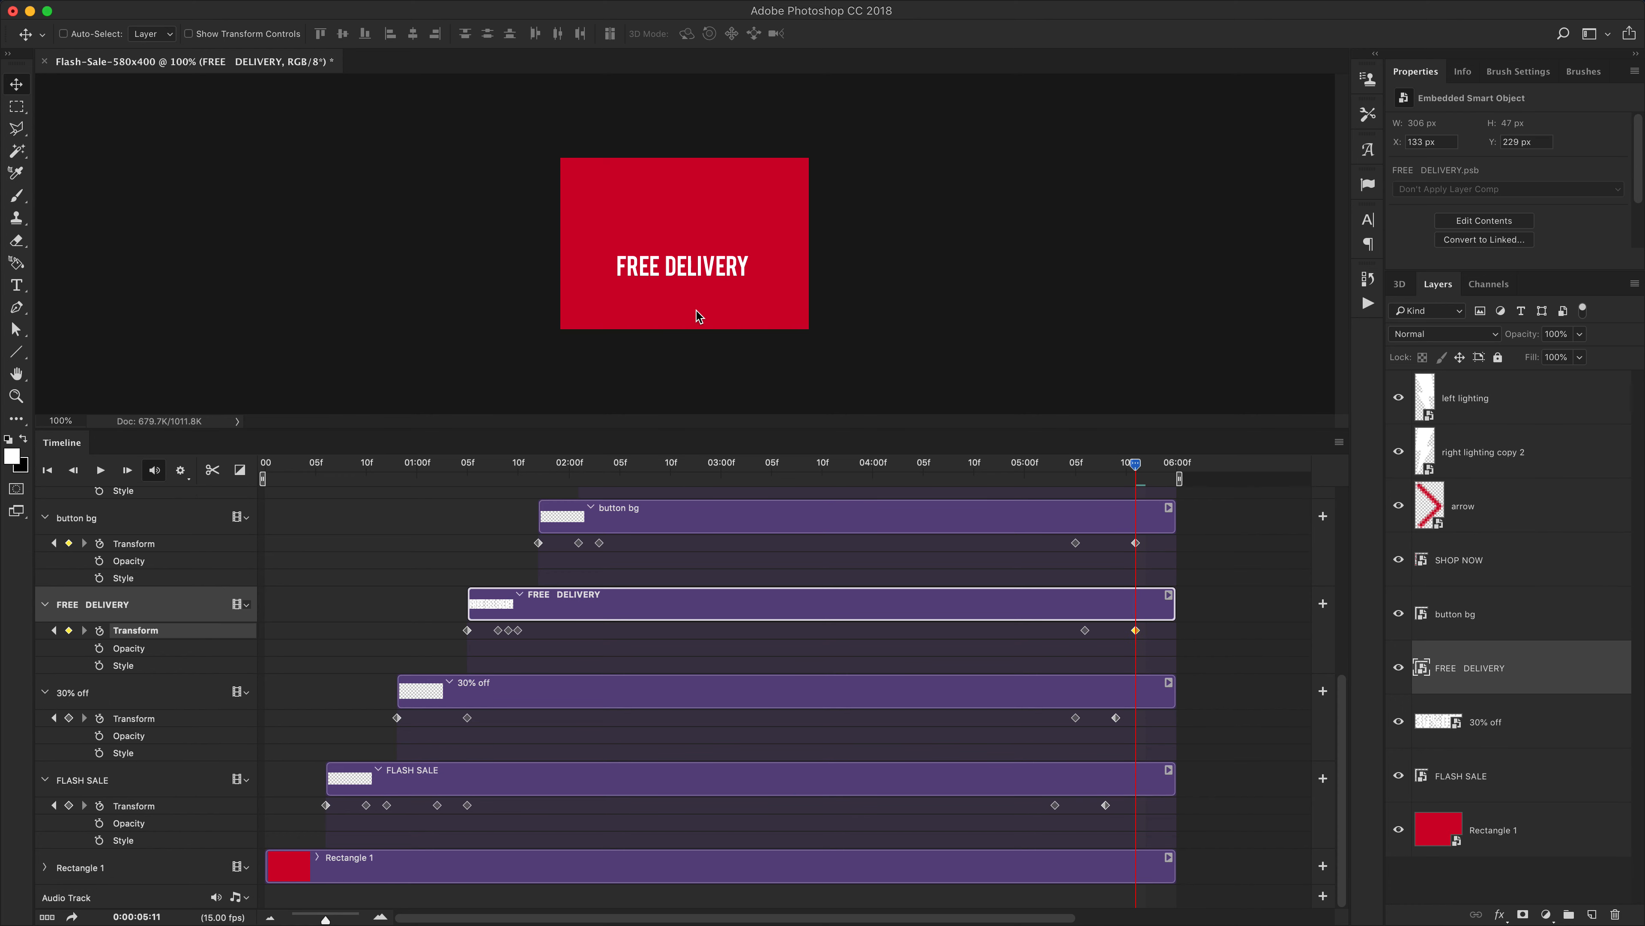
{"action": "left_click_drag", "start_coordinate": [745, 291], "coordinate": [550, 293]}
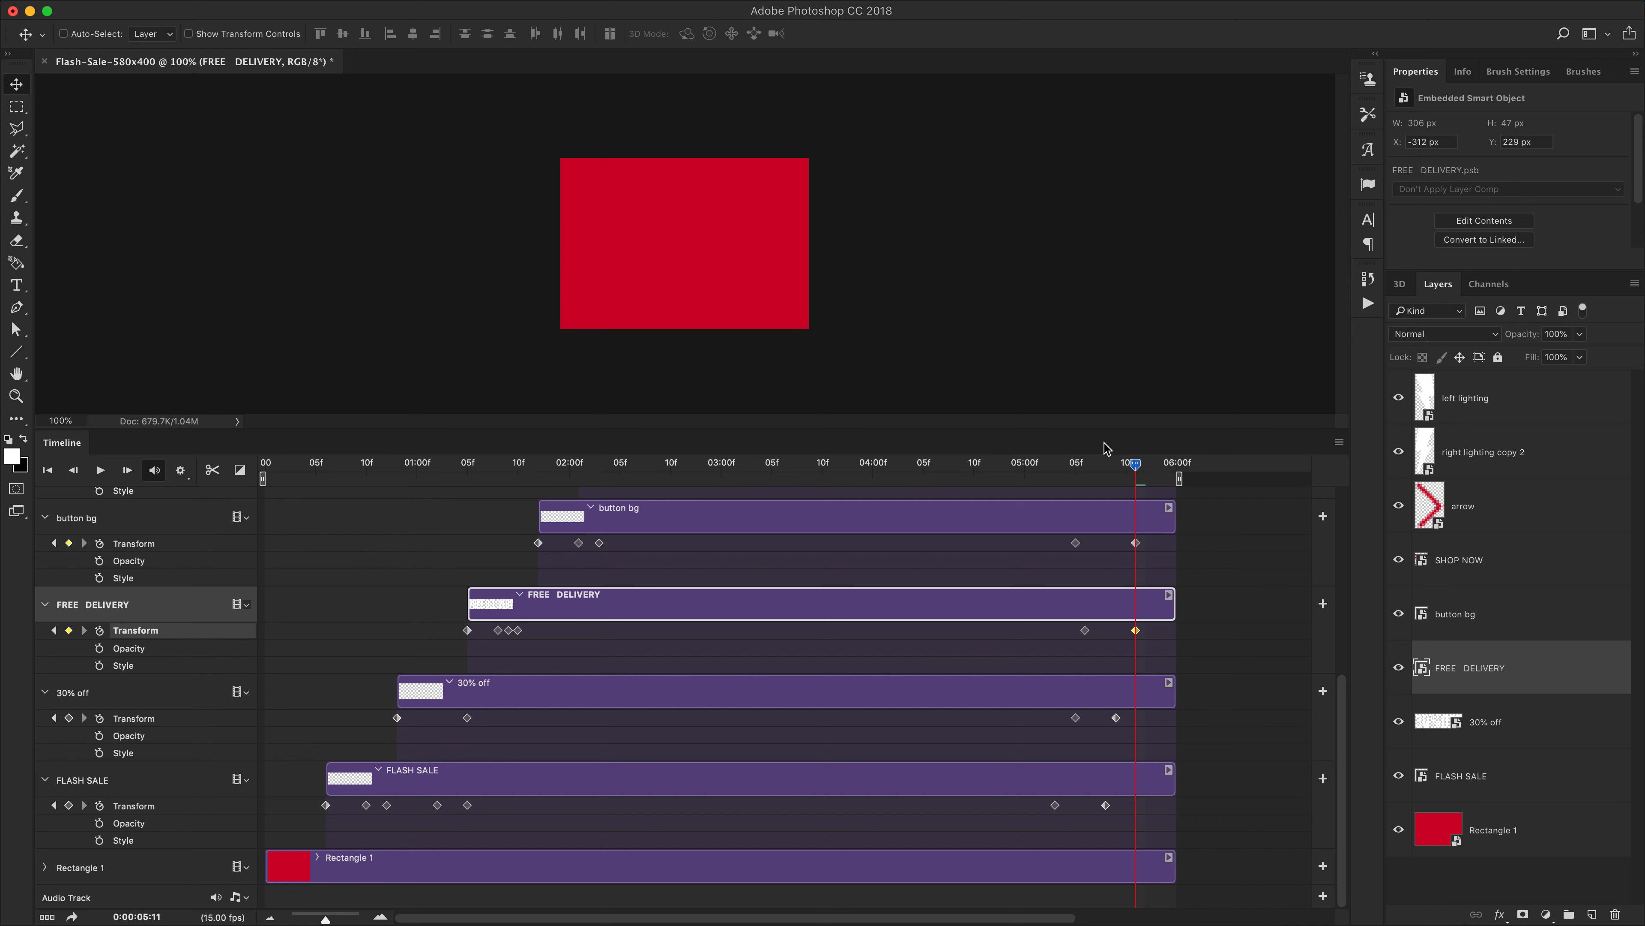
Play the whole banner animation from the start at 200% zoom to review the timing
{"action": "left_click_drag", "start_coordinate": [1131, 468], "coordinate": [830, 471]}
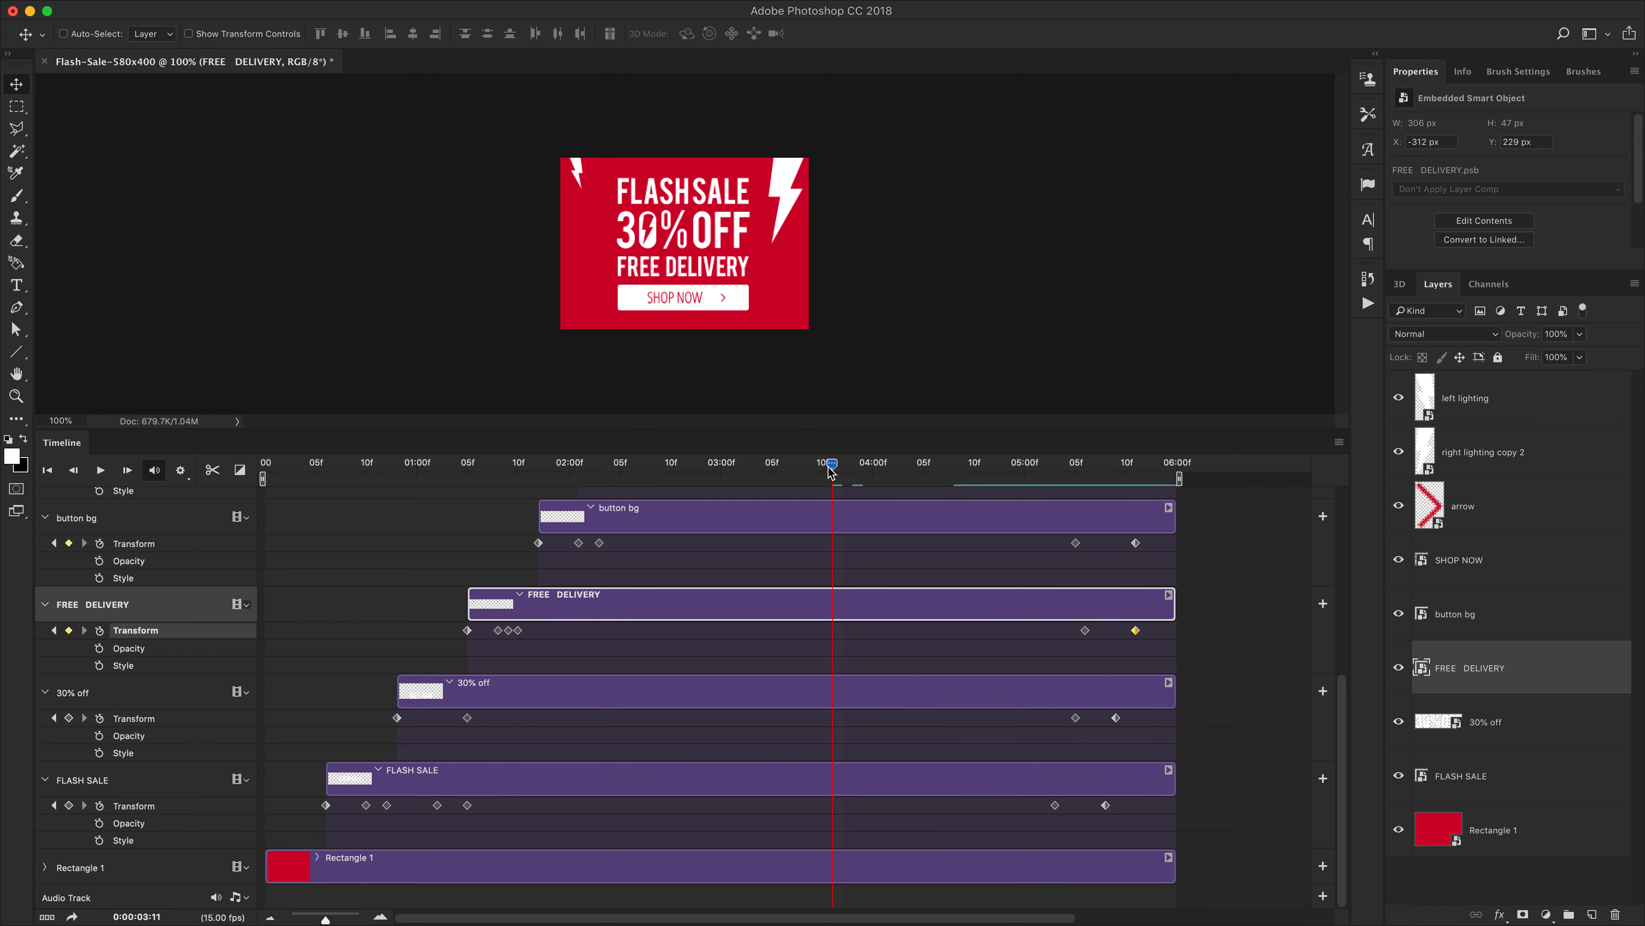
{"action": "key", "text": "space"}
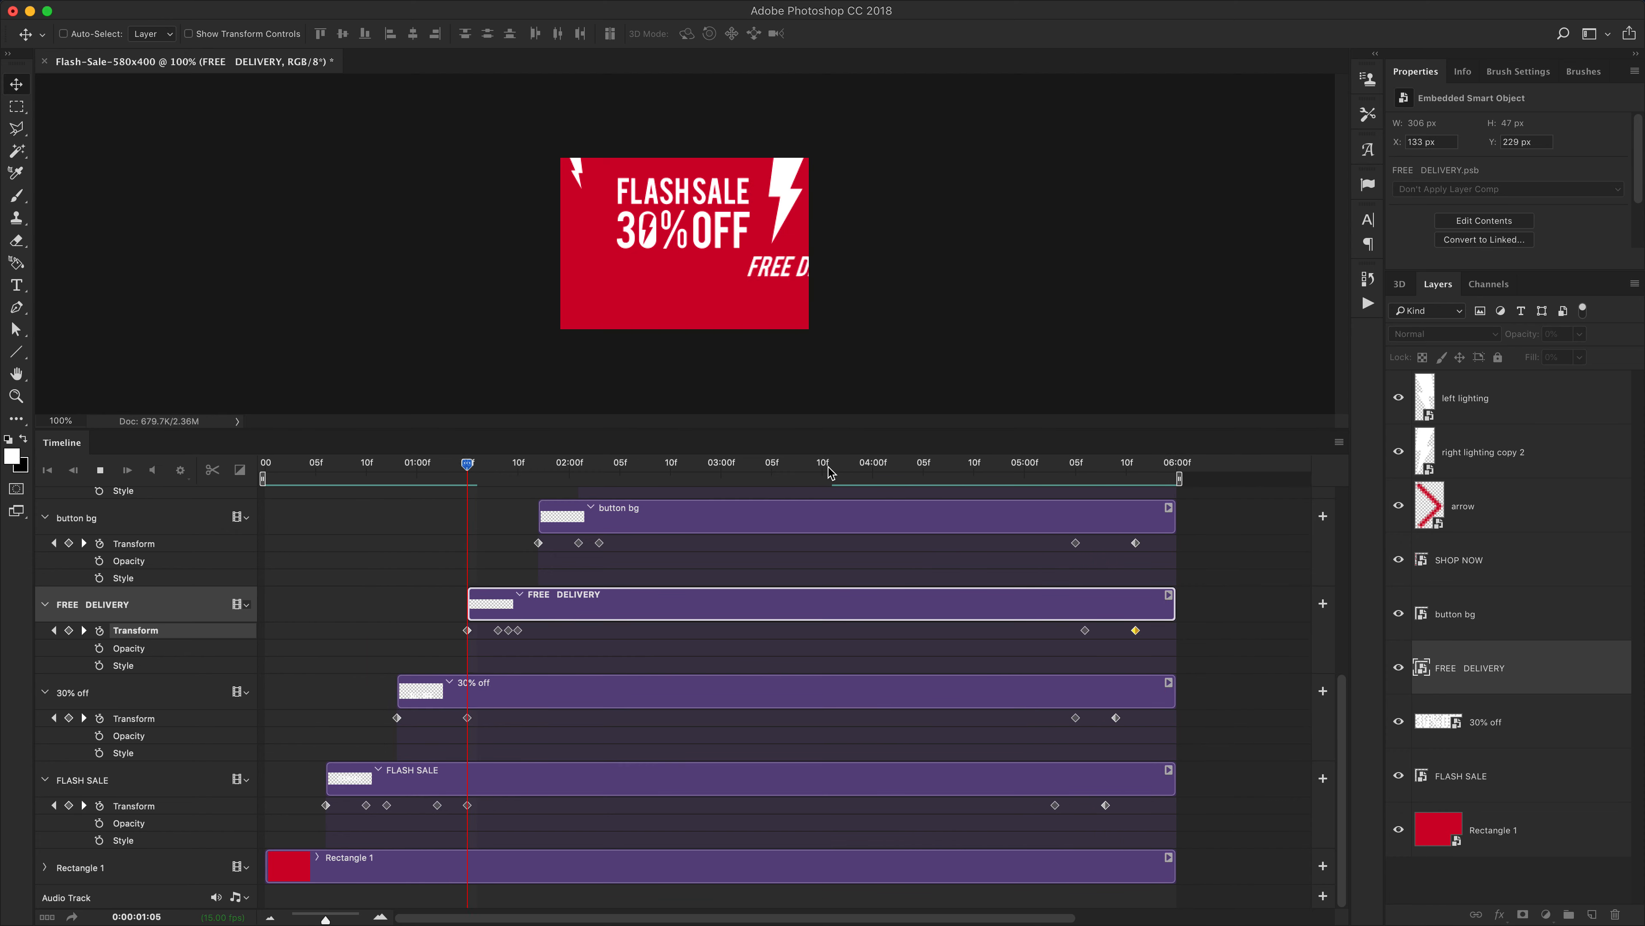
{"action": "key", "text": "space"}
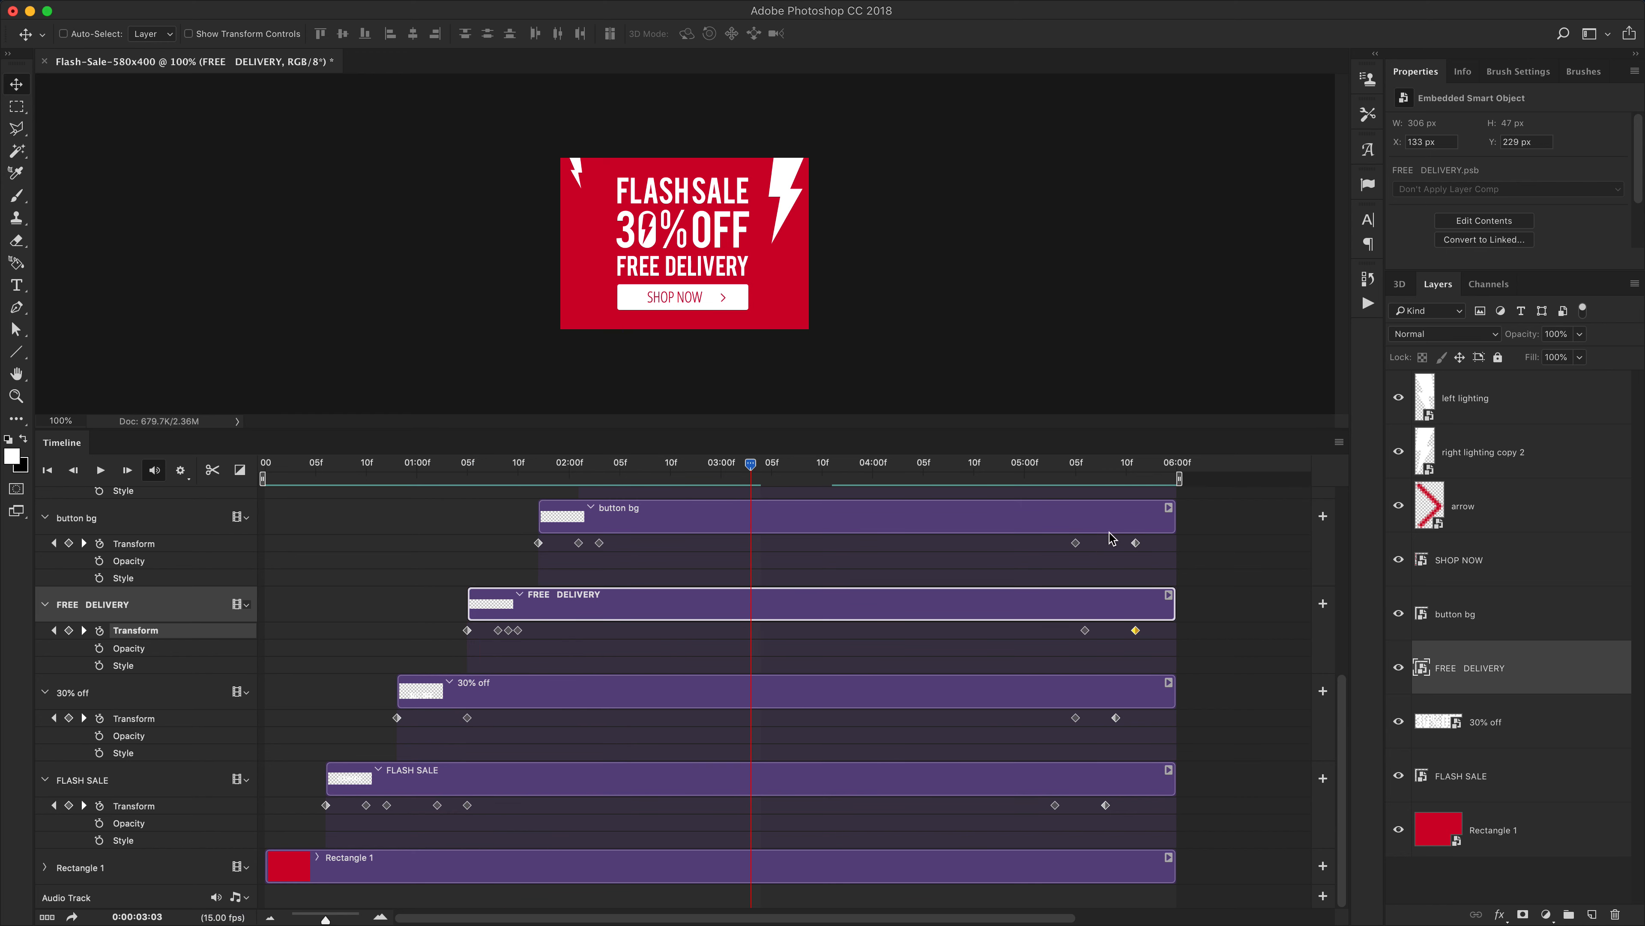
{"action": "left_click_drag", "start_coordinate": [1120, 465], "coordinate": [199, 481]}
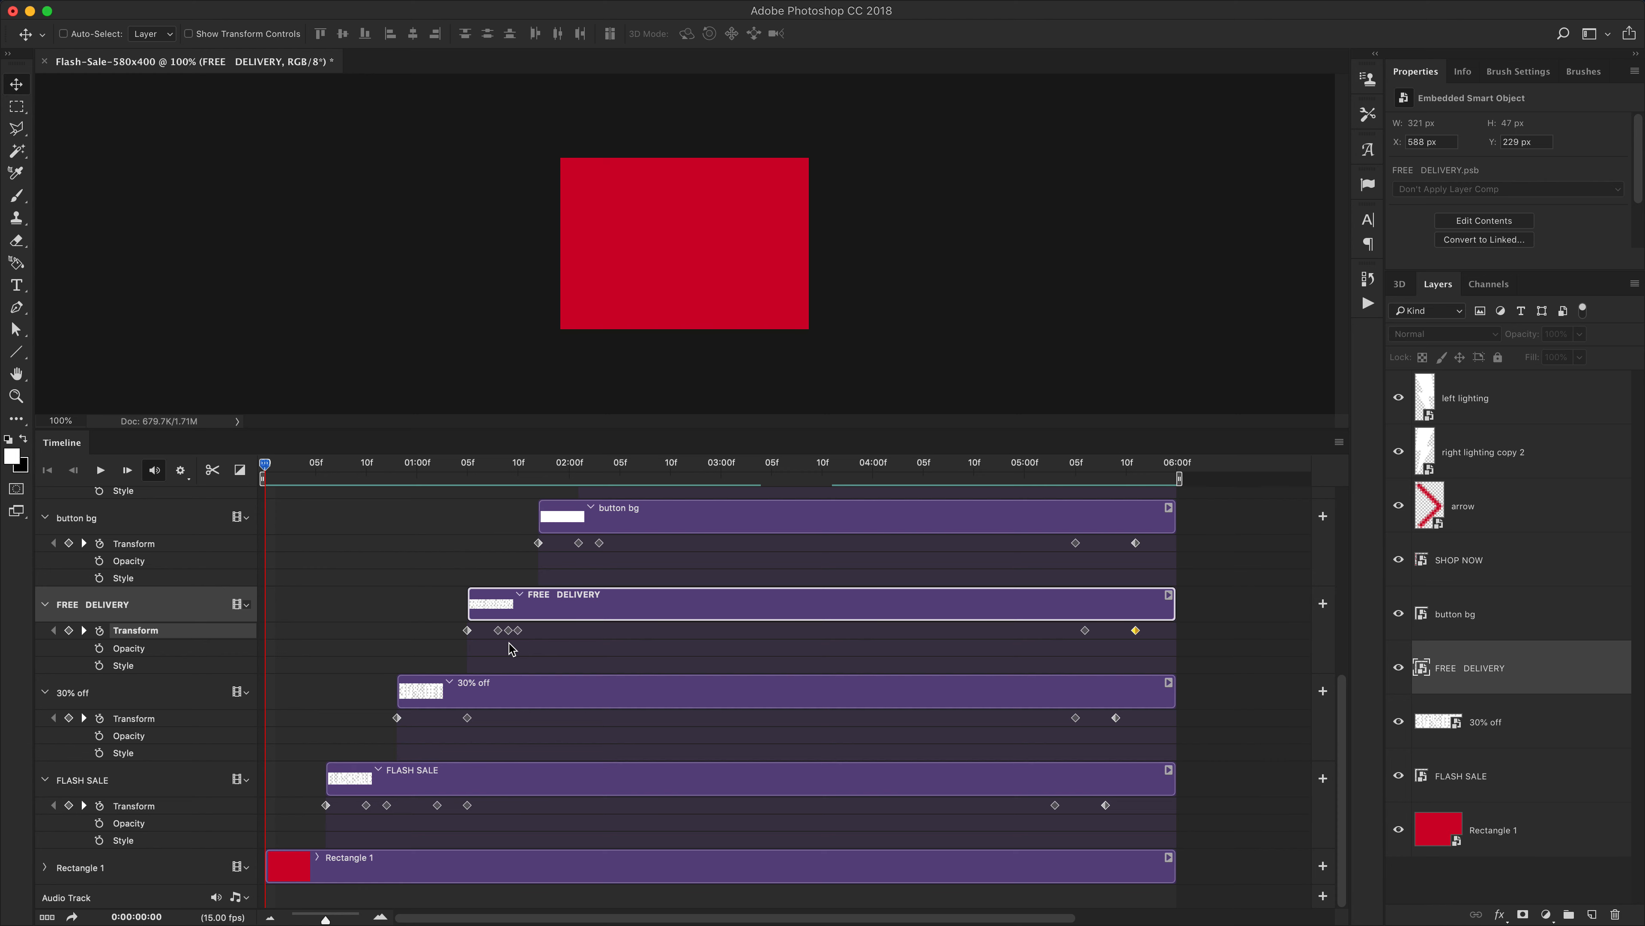
{"action": "key", "text": "super+equal"}
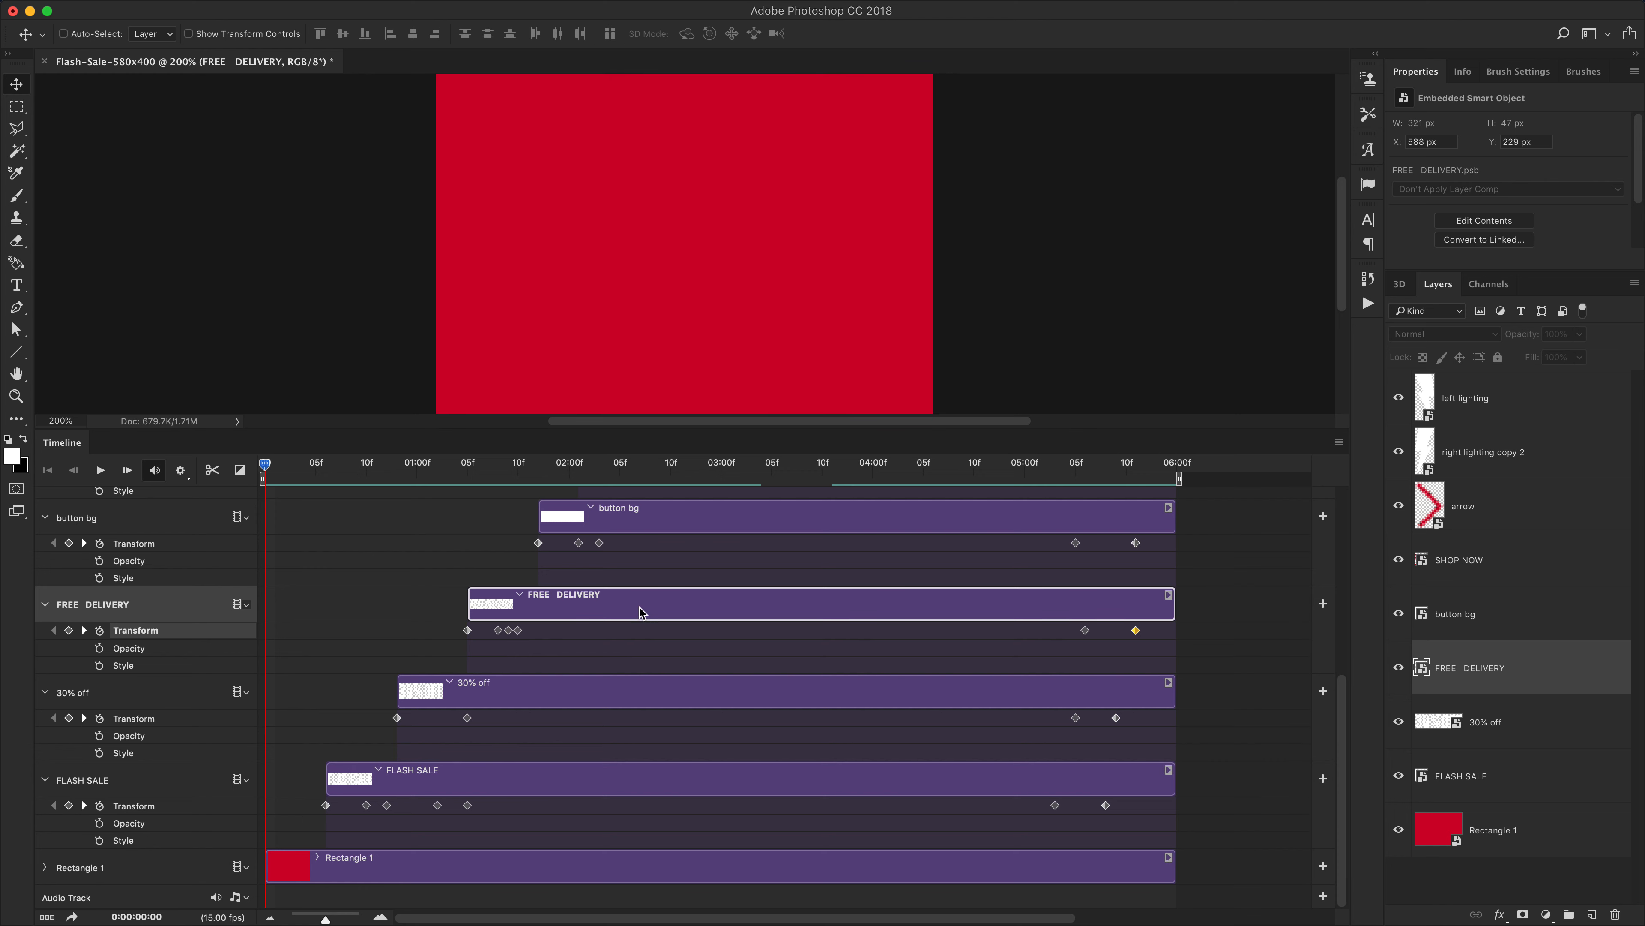
{"action": "left_click_drag", "start_coordinate": [483, 427], "coordinate": [487, 655]}
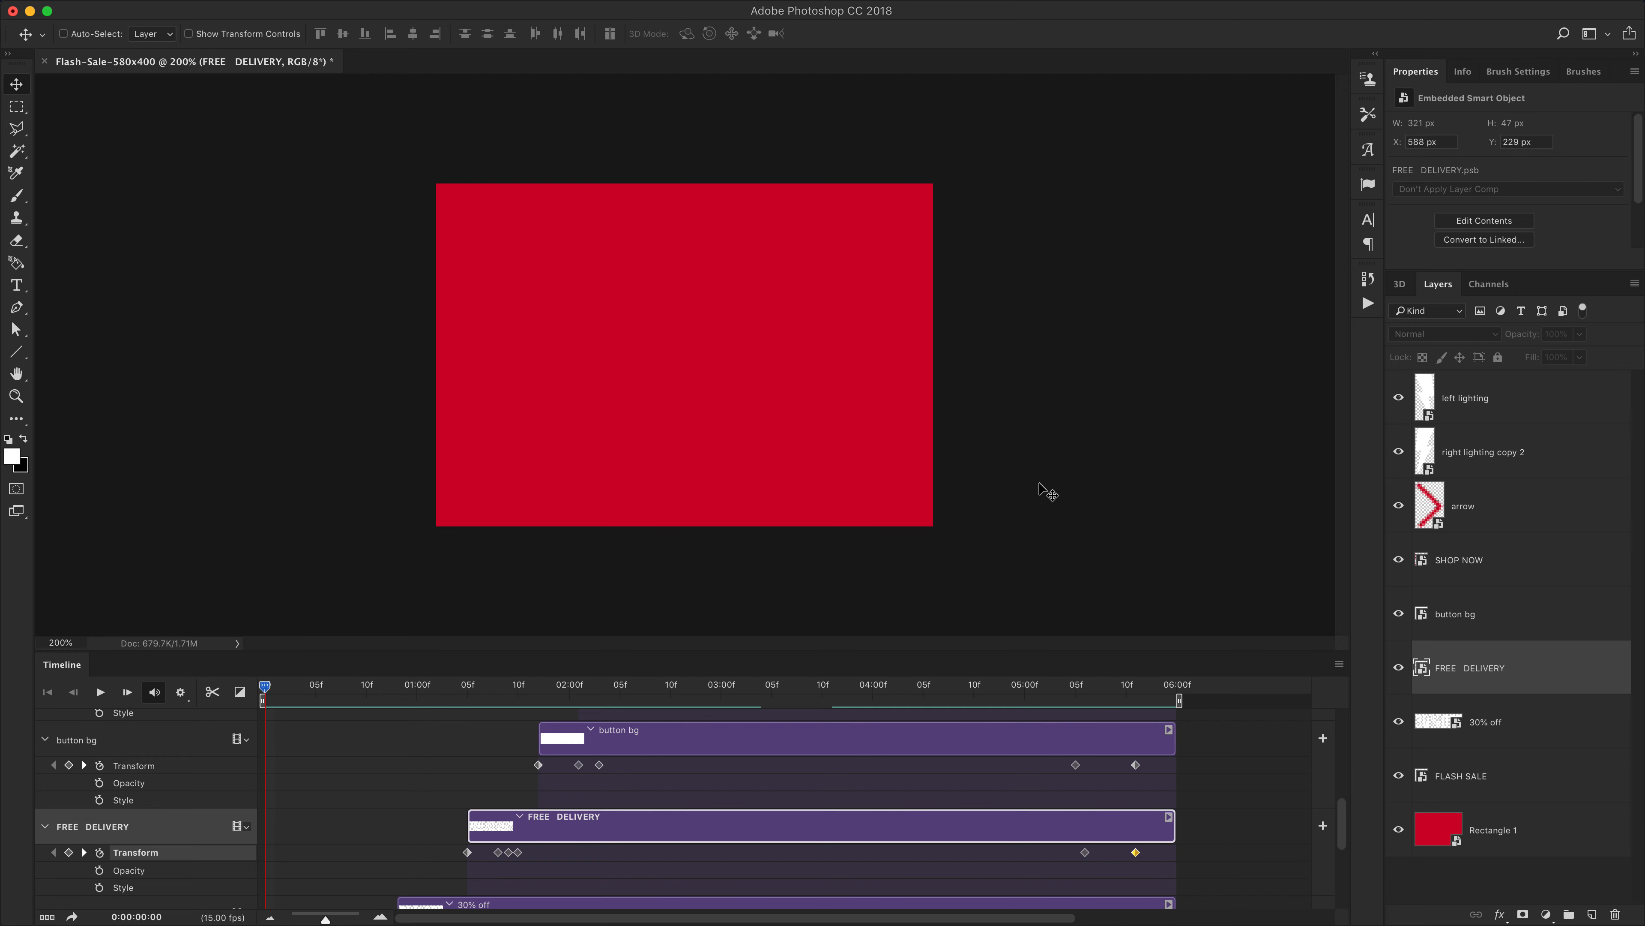
{"action": "key", "text": "space"}
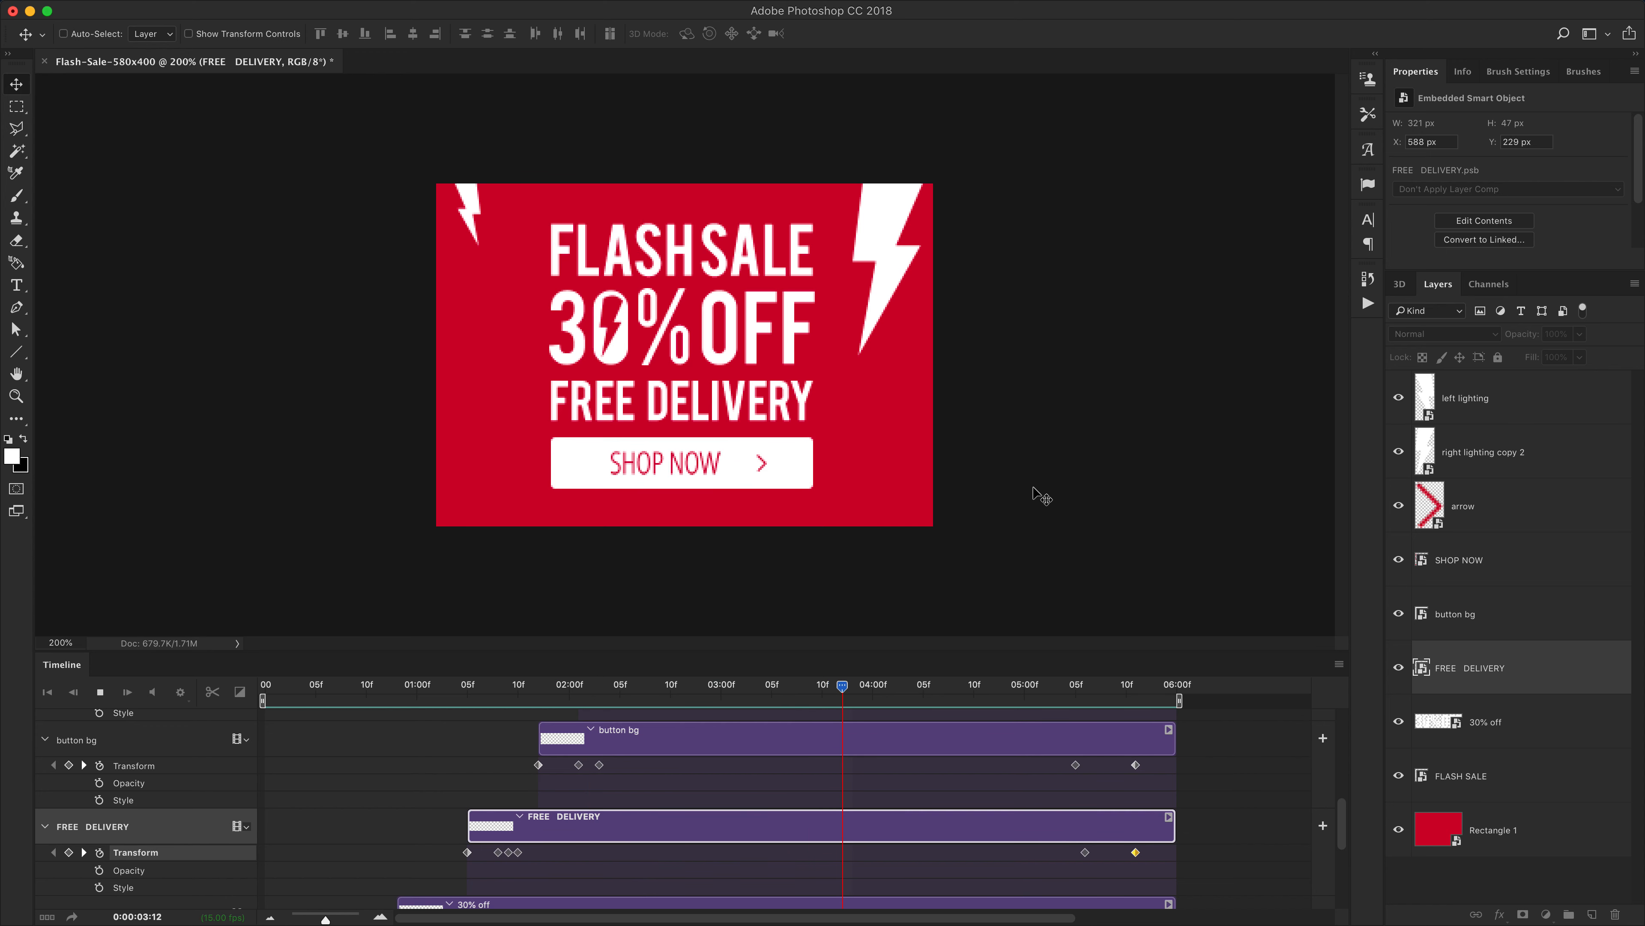
{"action": "key", "text": "space"}
{"action": "left_click_drag", "start_coordinate": [865, 692], "coordinate": [249, 687]}
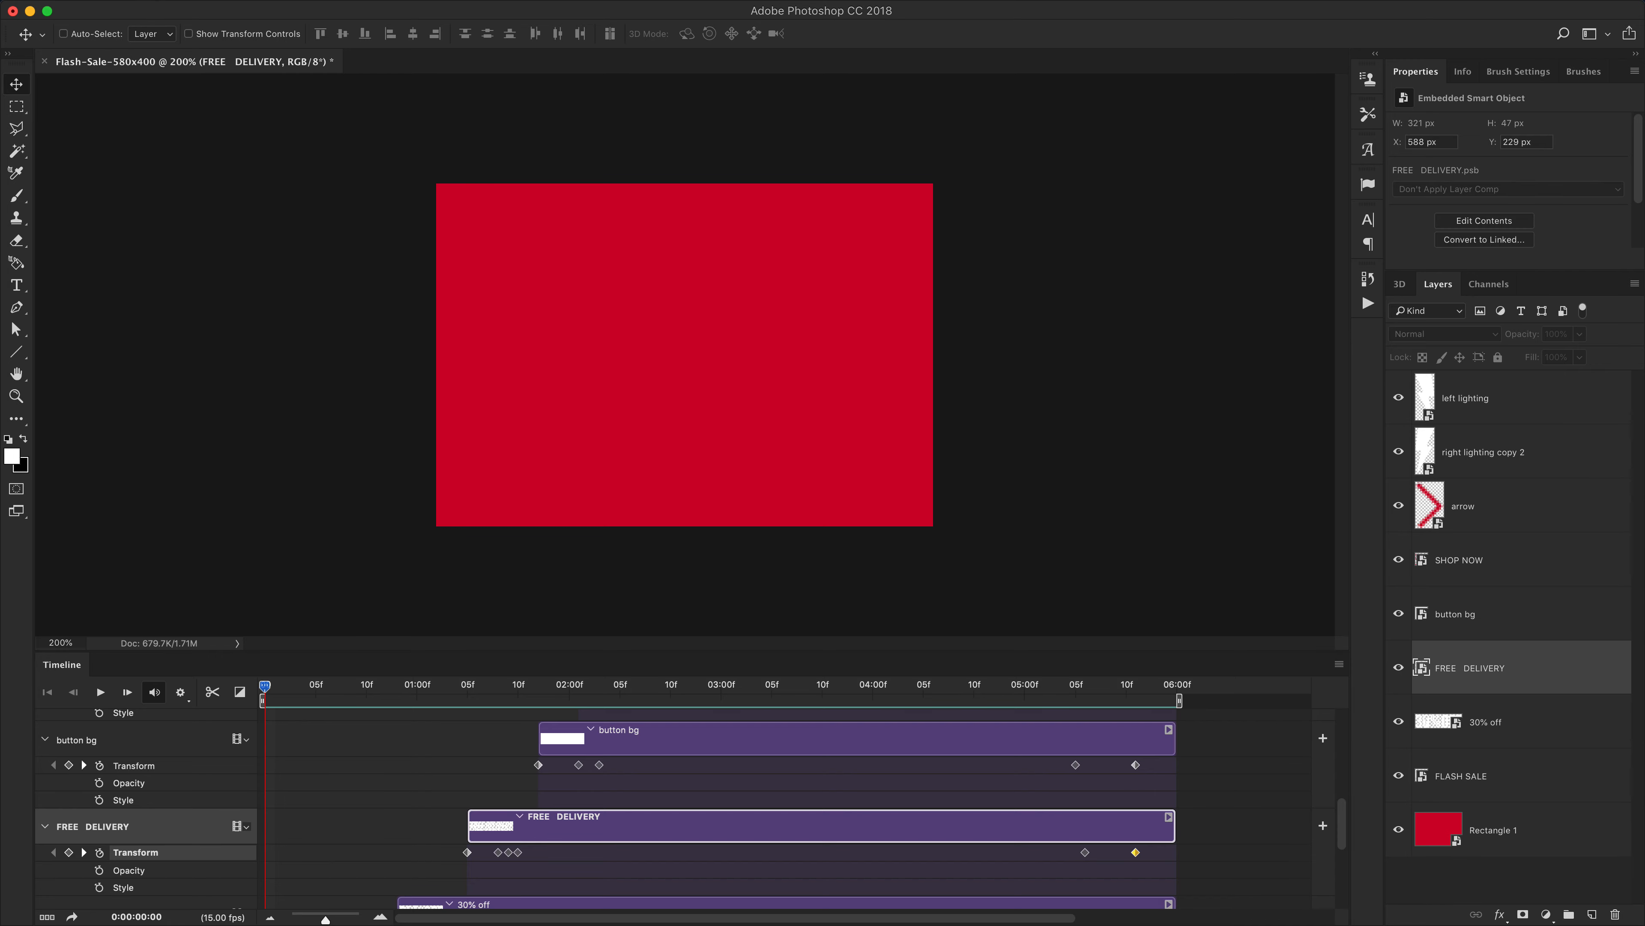
Open Save for Web (Legacy) for the banner and set the GIF's looping option to Forever
{"action": "left_click", "coordinate": [153, 1]}
{"action": "mouse_move", "coordinate": [189, 213]}
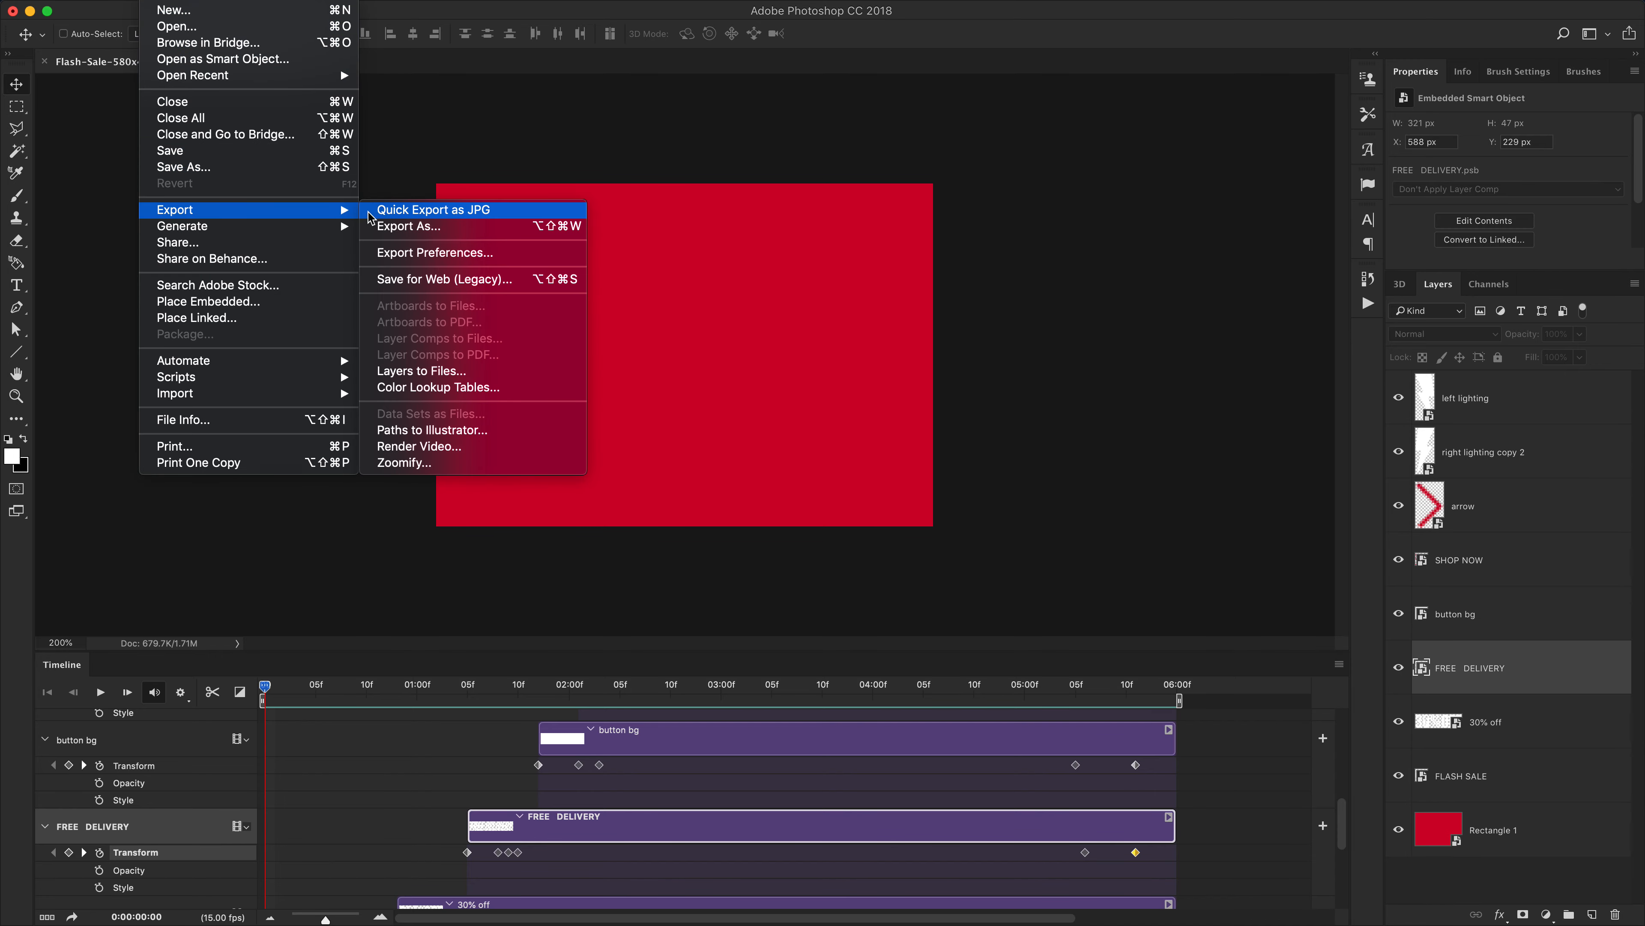
{"action": "left_click", "coordinate": [429, 288]}
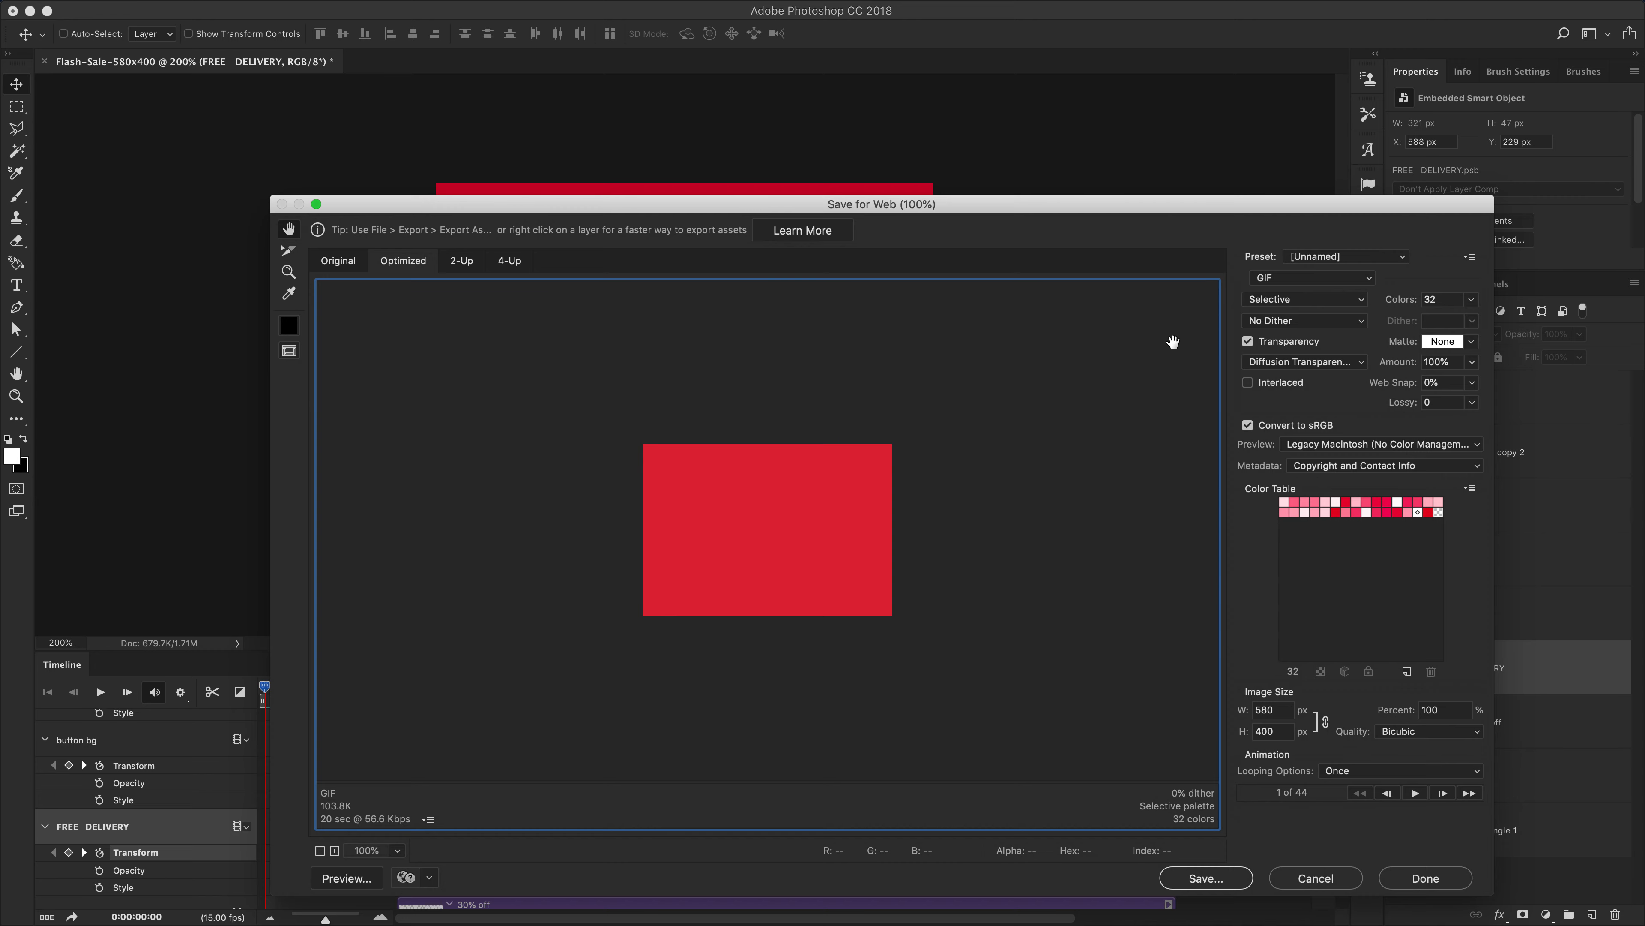
{"action": "left_click_drag", "start_coordinate": [1073, 211], "coordinate": [1016, 138]}
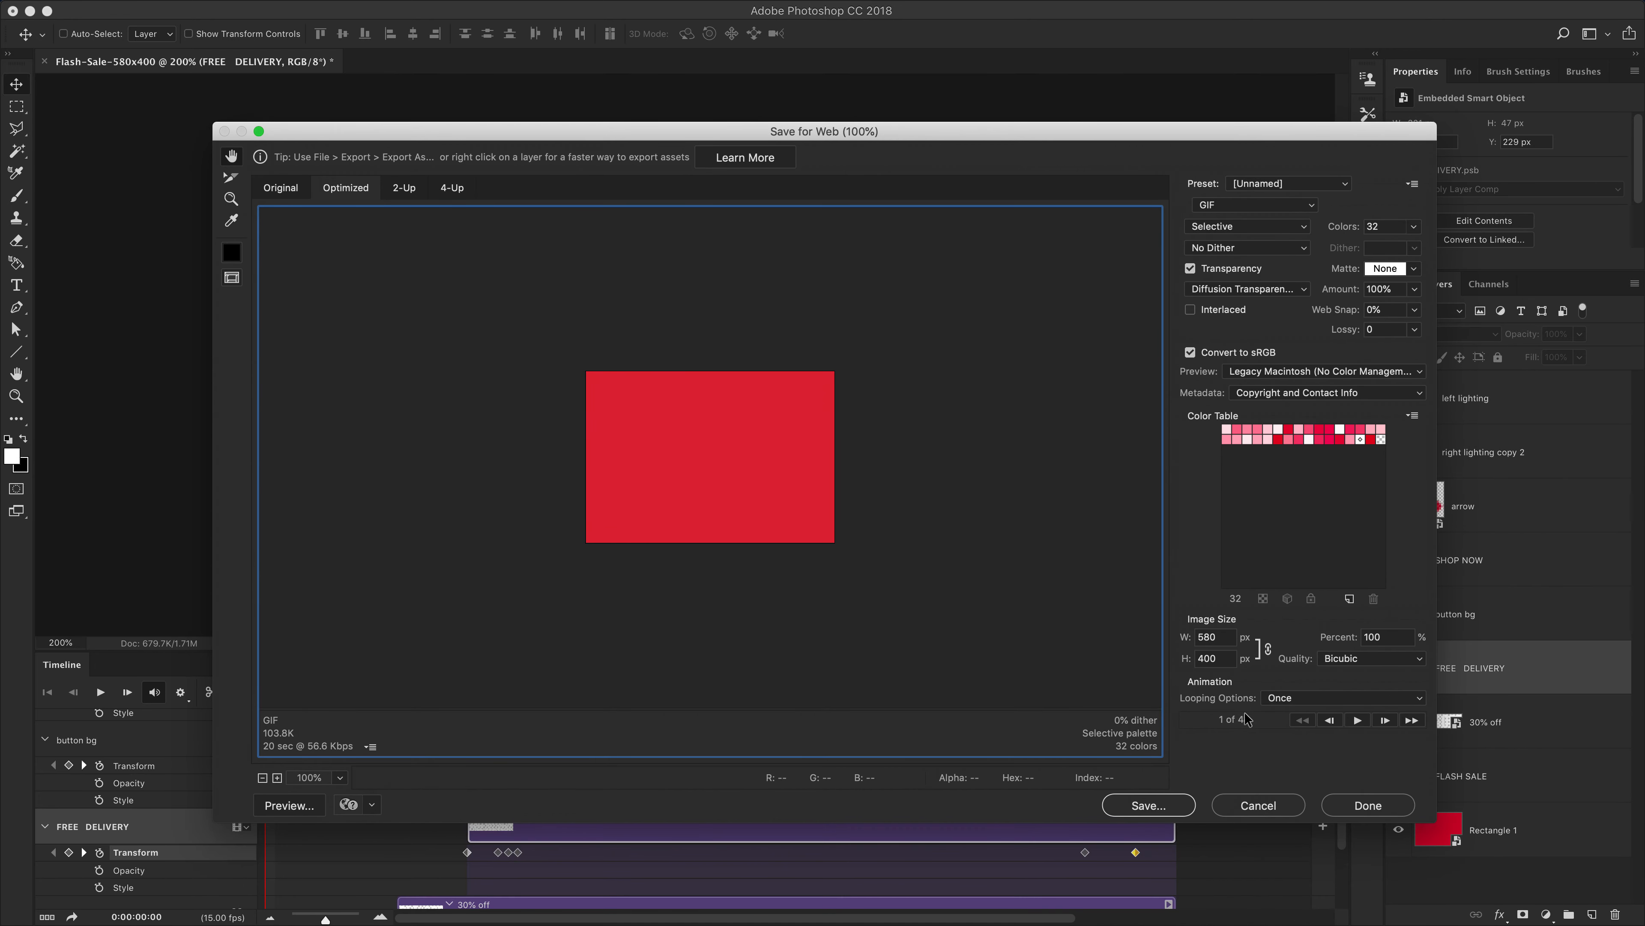
{"action": "left_click", "coordinate": [1291, 700]}
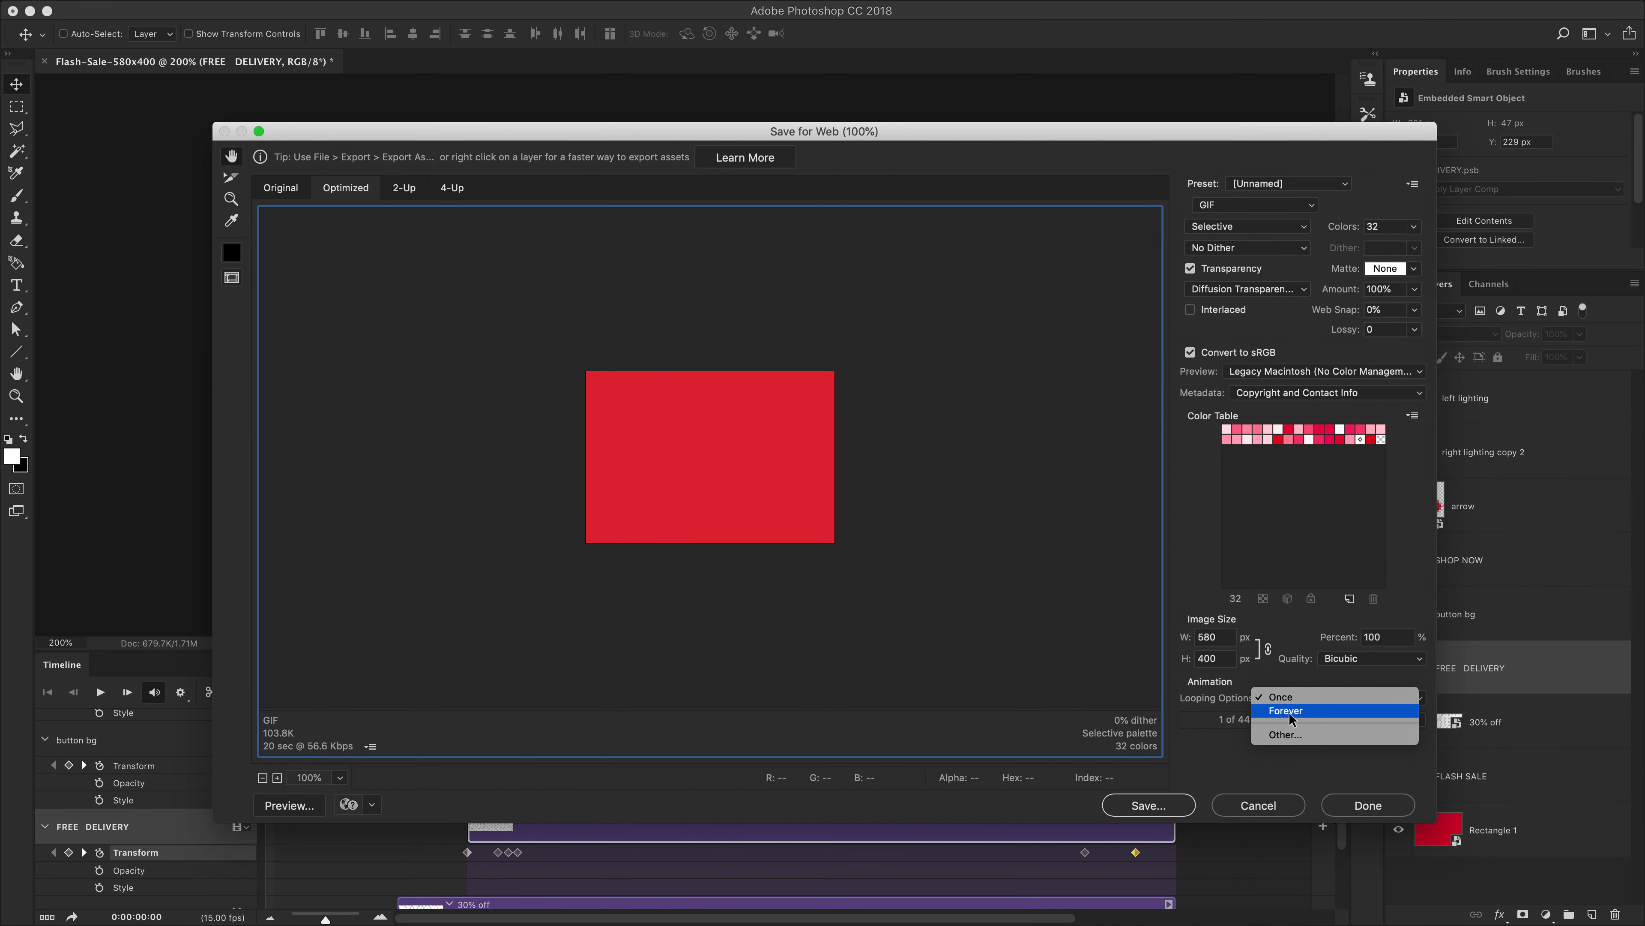
{"action": "left_click", "coordinate": [1291, 718]}
Play the animation preview and raise the GIF colour count to 256
{"action": "left_click_drag", "start_coordinate": [858, 133], "coordinate": [780, 107]}
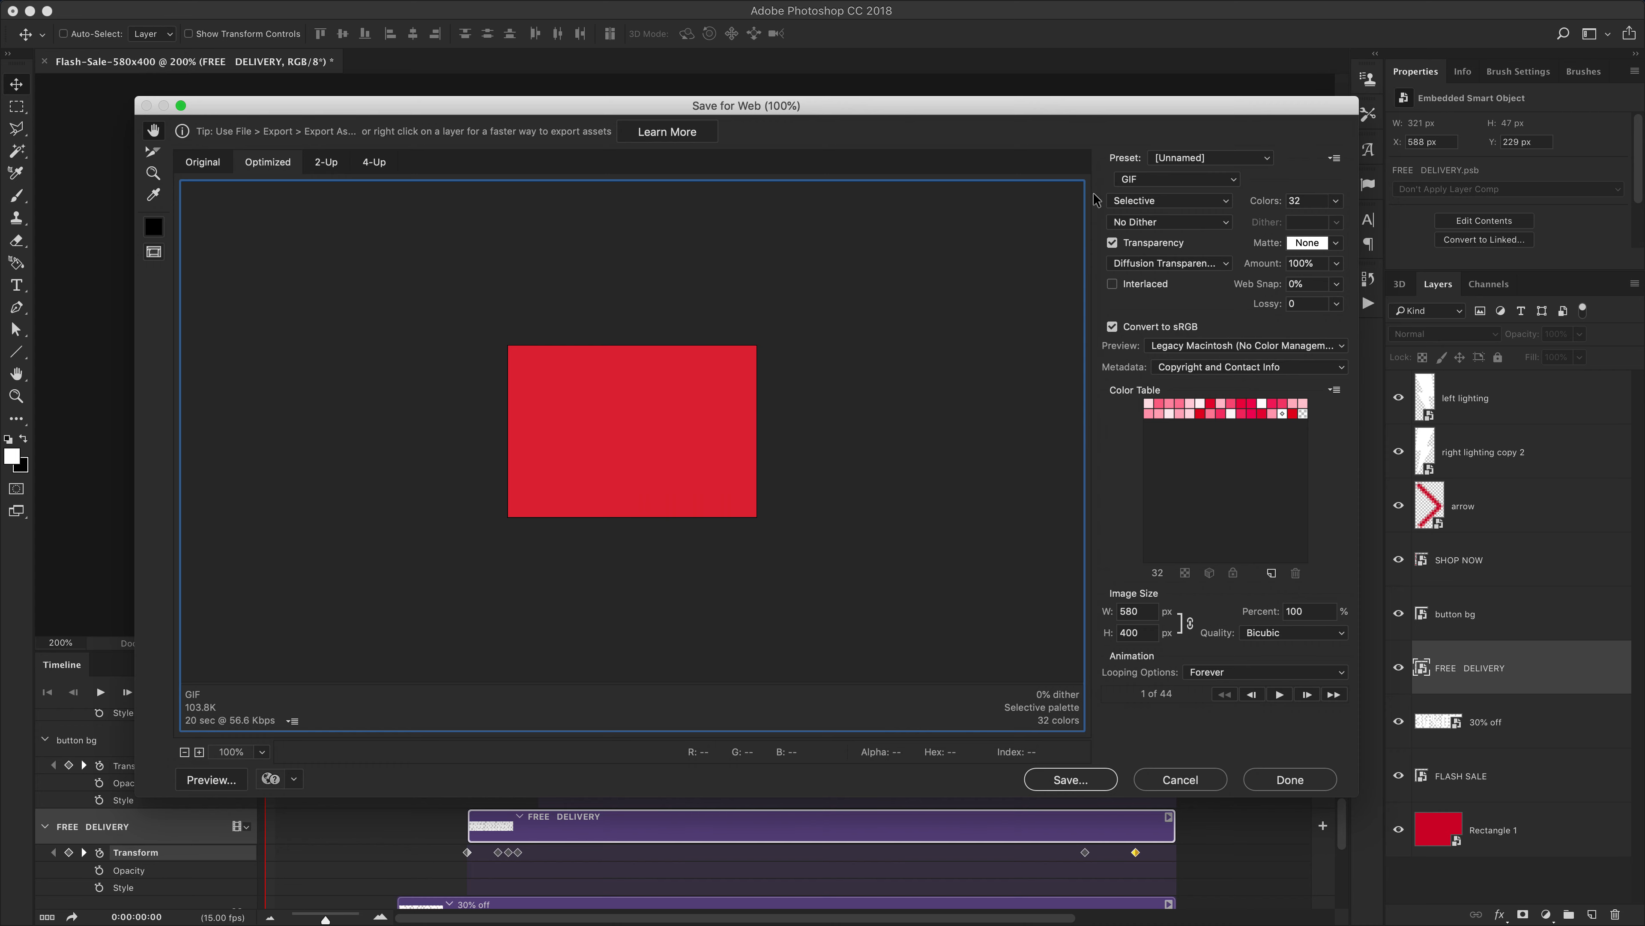
{"action": "left_click_drag", "start_coordinate": [1058, 104], "coordinate": [992, 104]}
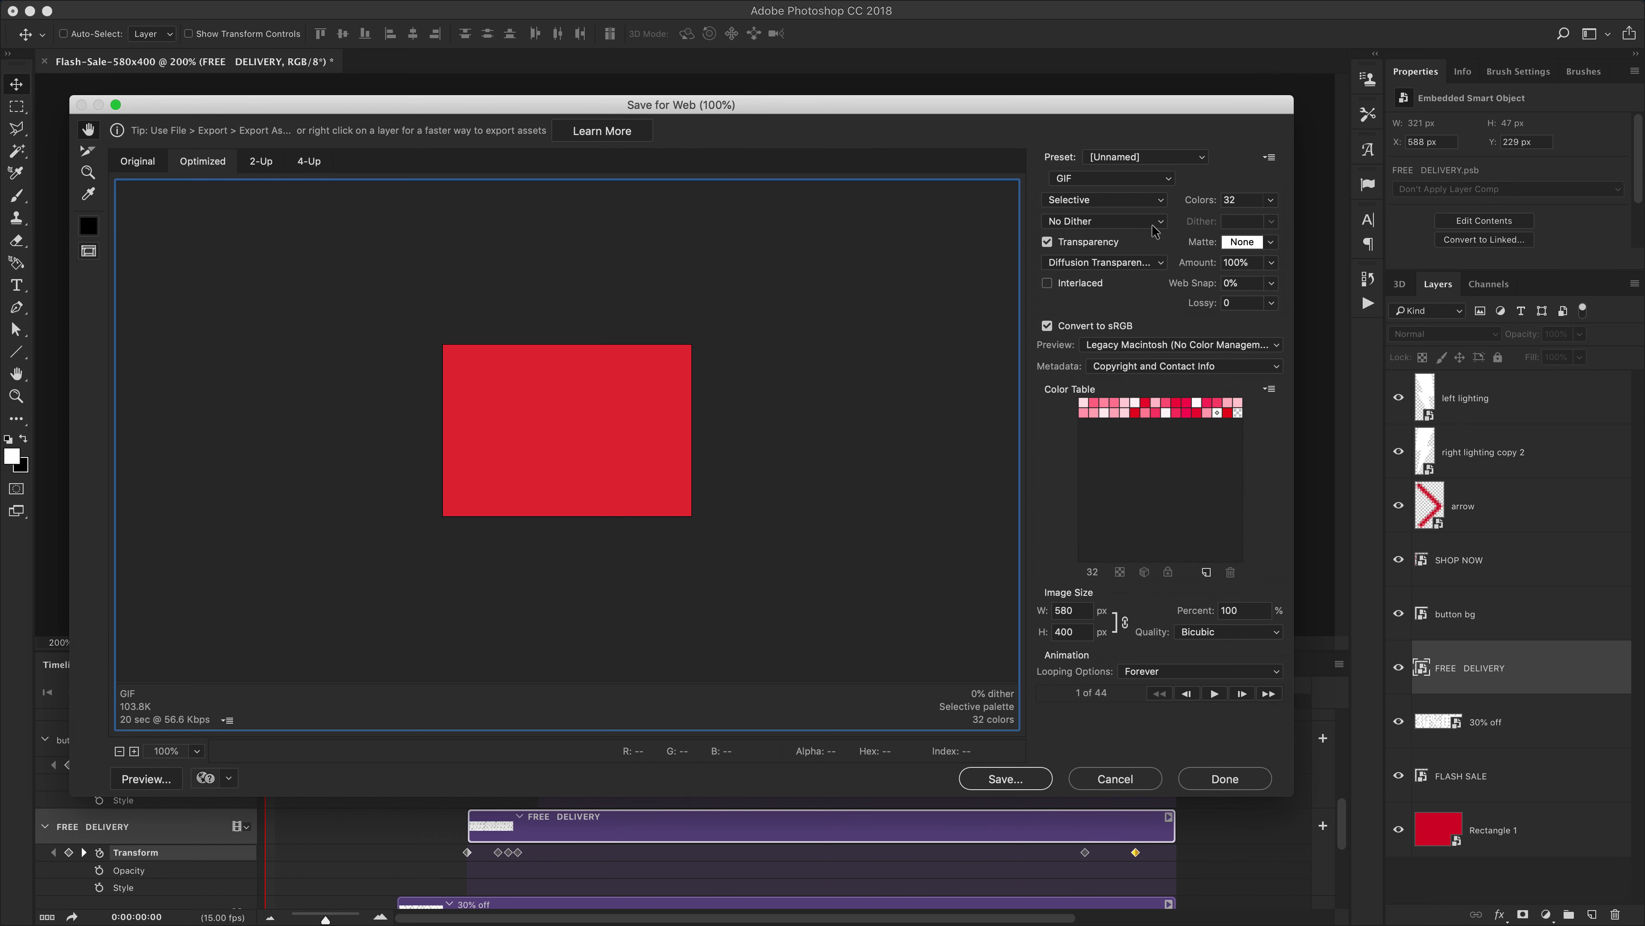
{"action": "left_click", "coordinate": [1214, 694]}
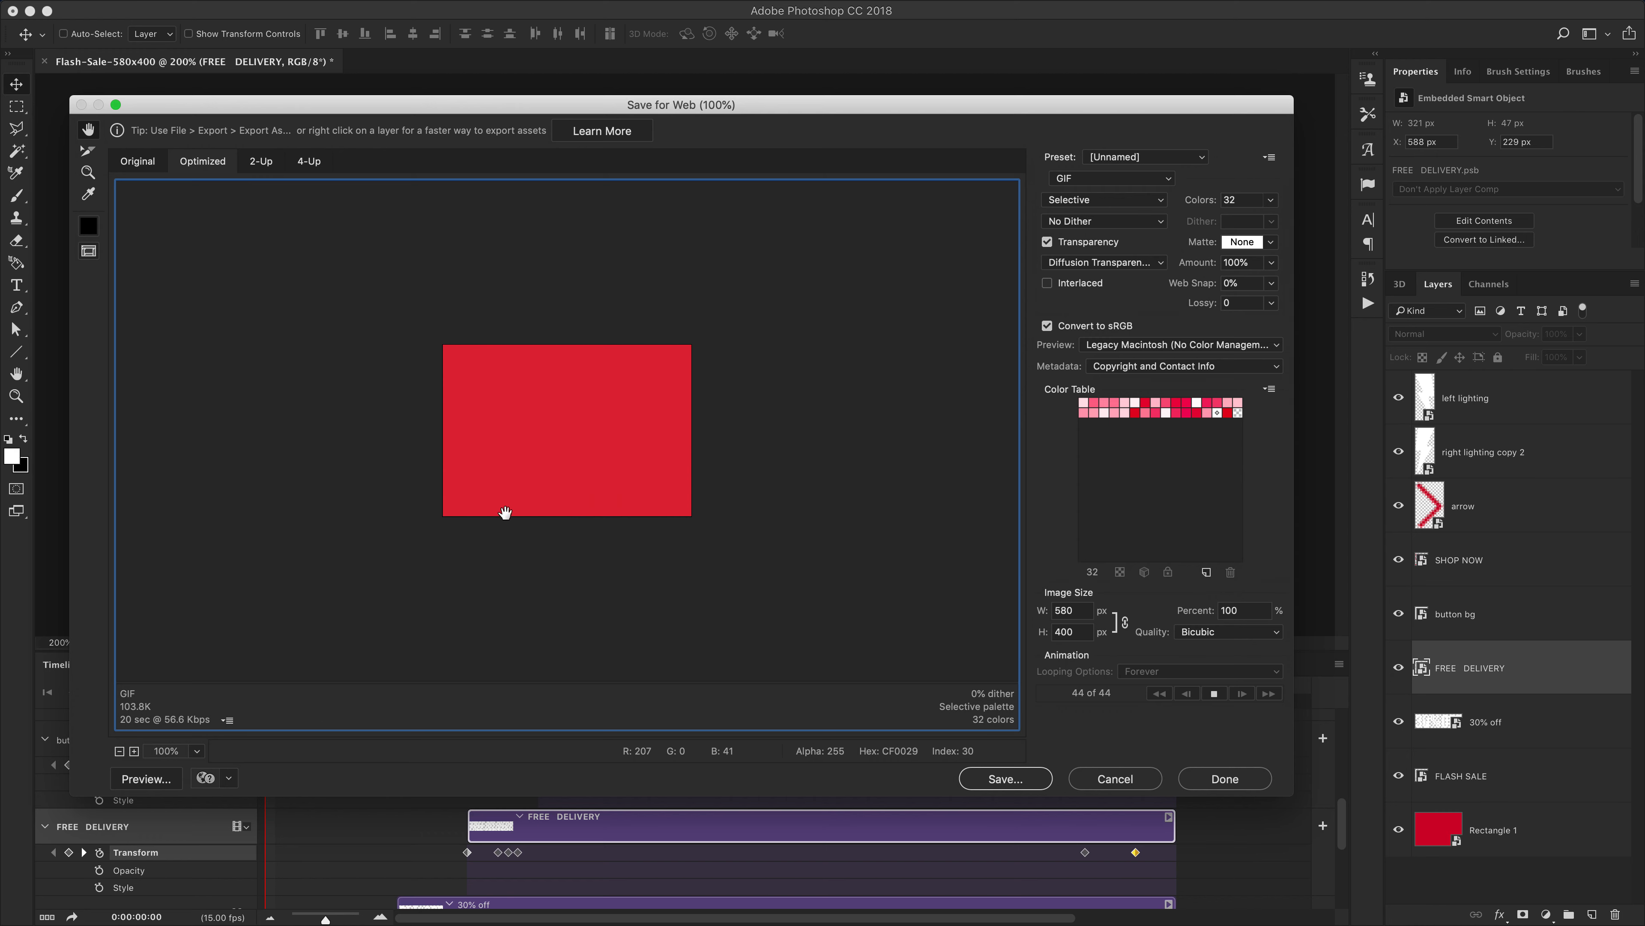
{"action": "left_click", "coordinate": [1267, 202]}
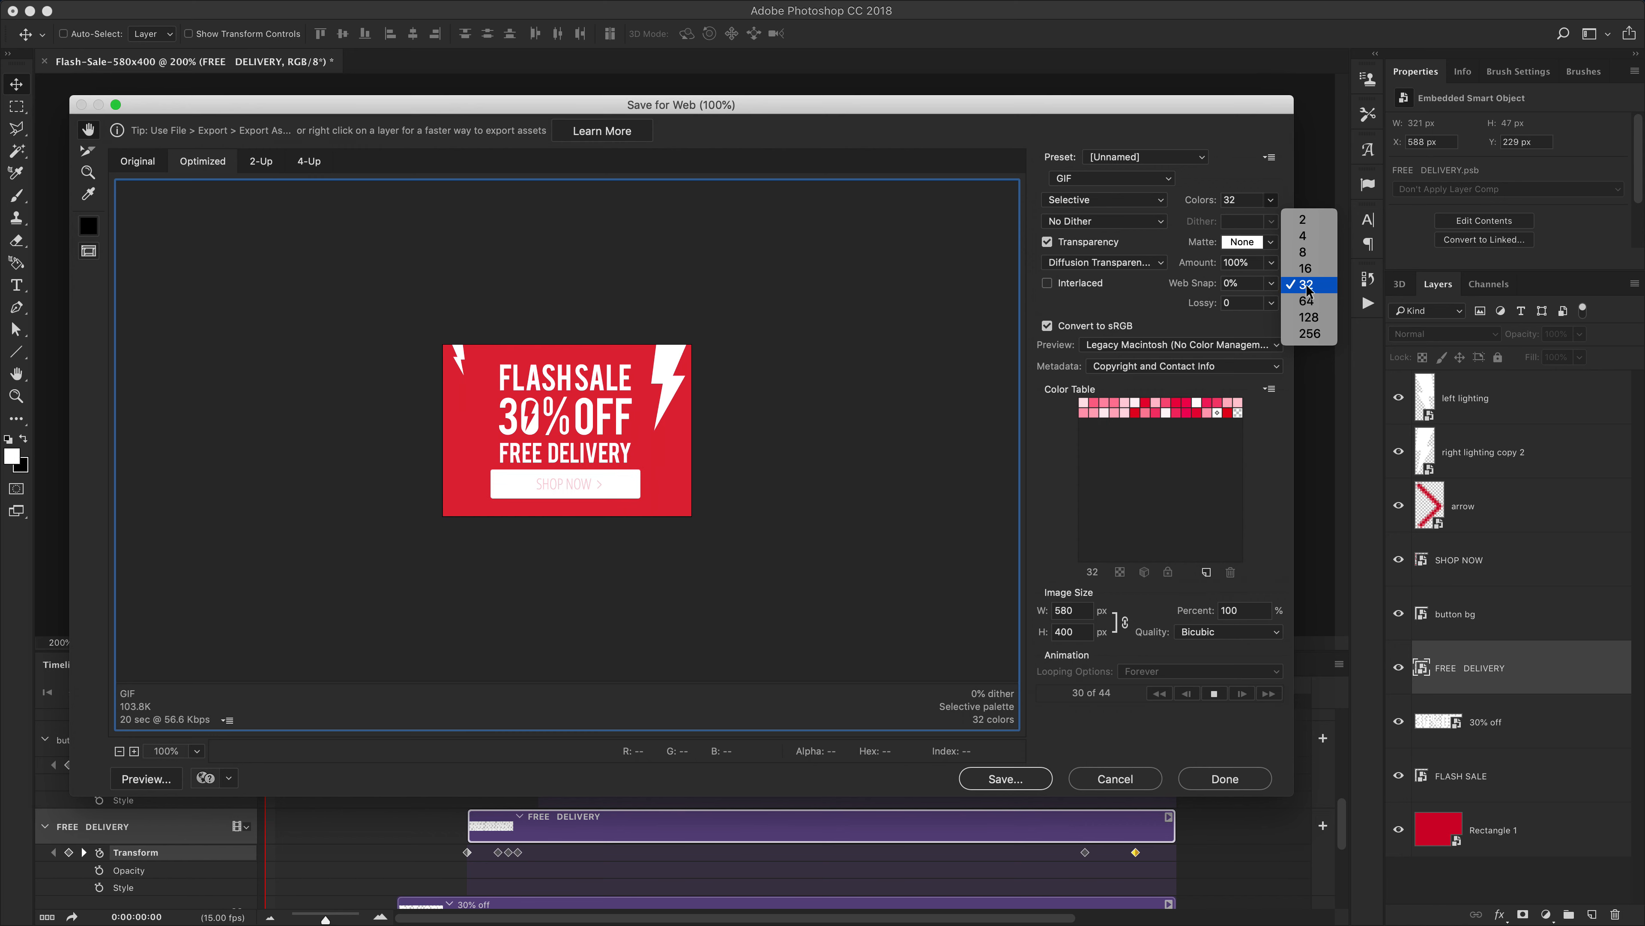
{"action": "left_click", "coordinate": [1308, 333]}
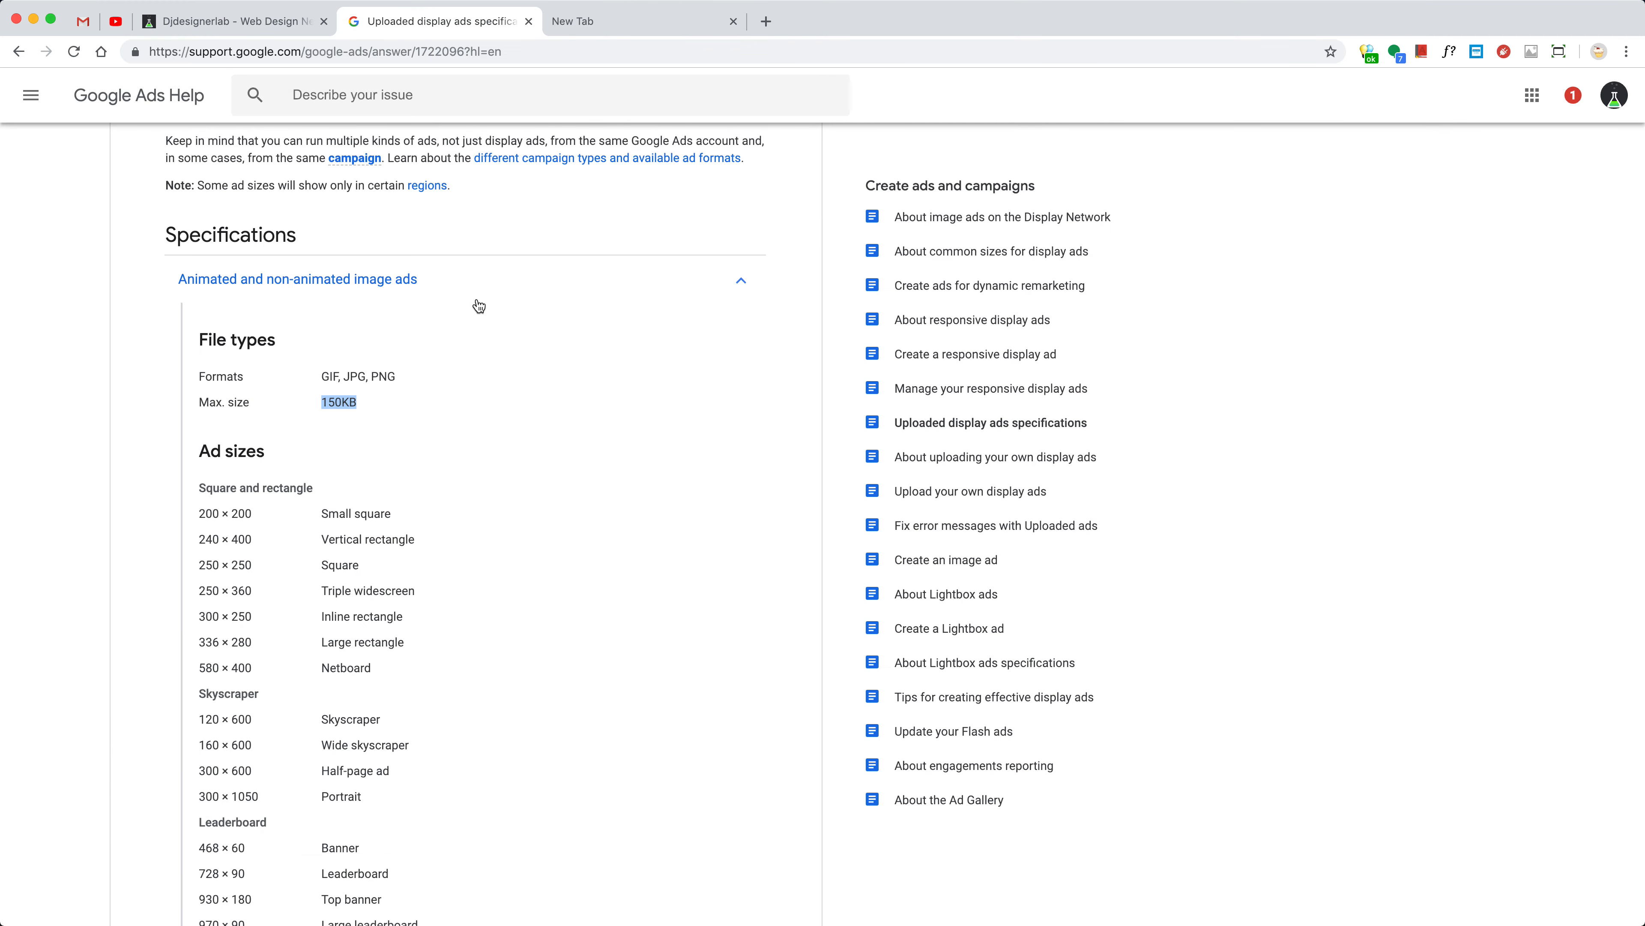
Check the Google Ads specifications for animated image ads, including the maximum file size
{"action": "left_click", "coordinate": [479, 305]}
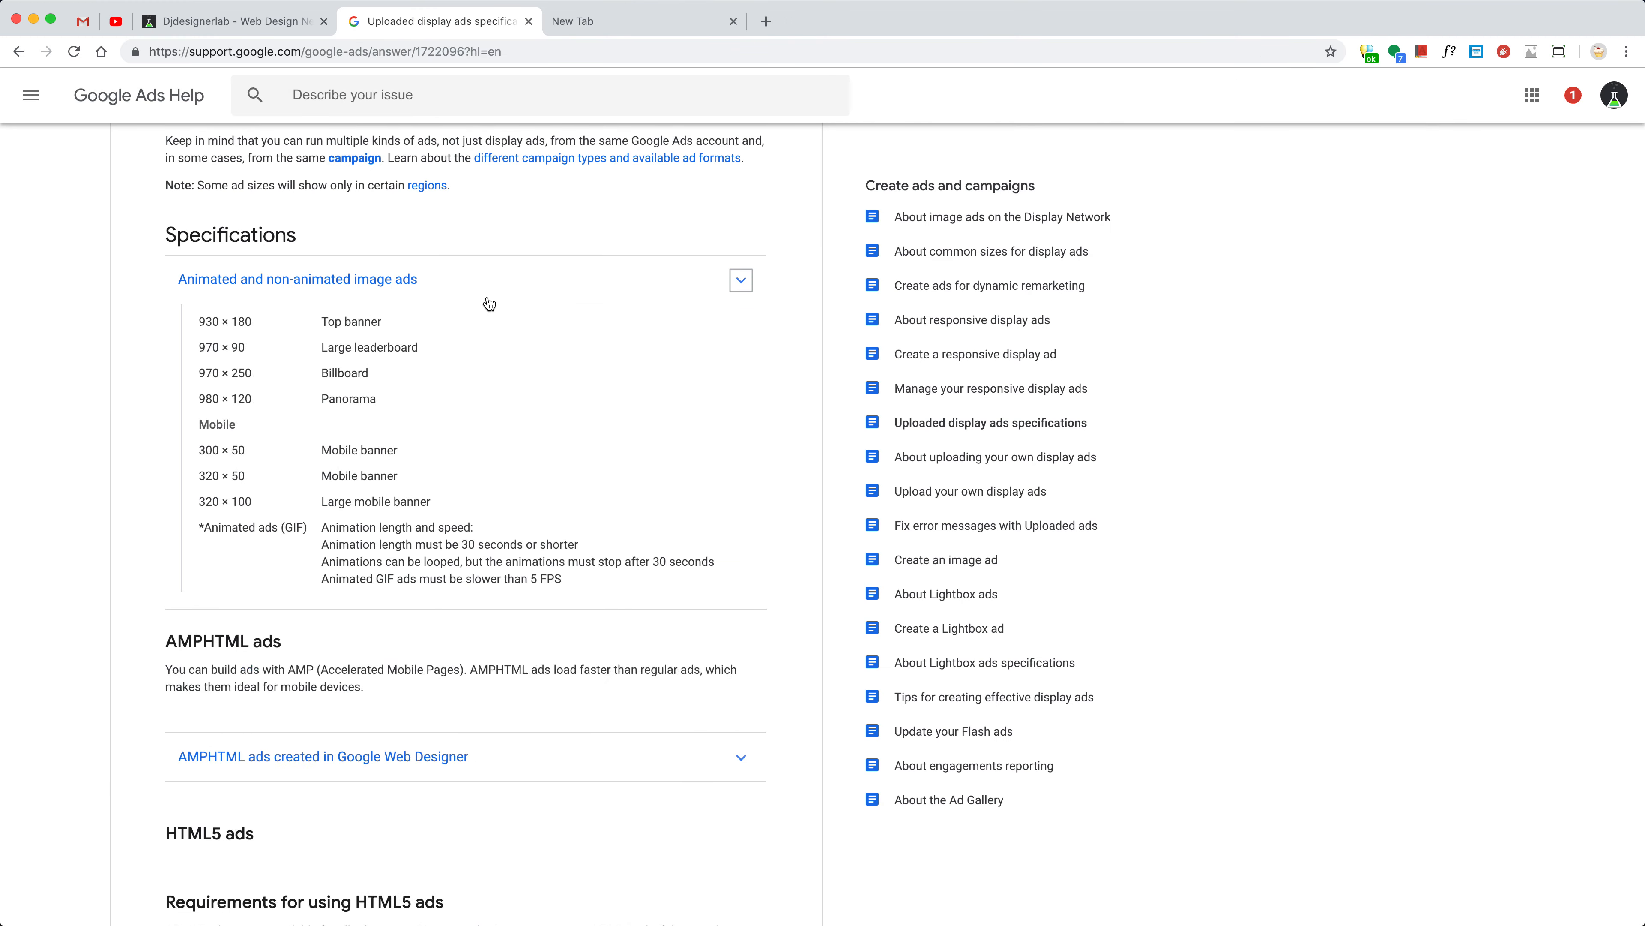
{"action": "left_click", "coordinate": [470, 281]}
{"action": "scroll", "coordinate": [454, 395], "scroll_direction": "up", "scroll_amount": 2}
{"action": "scroll", "coordinate": [413, 426], "scroll_direction": "up", "scroll_amount": 1}
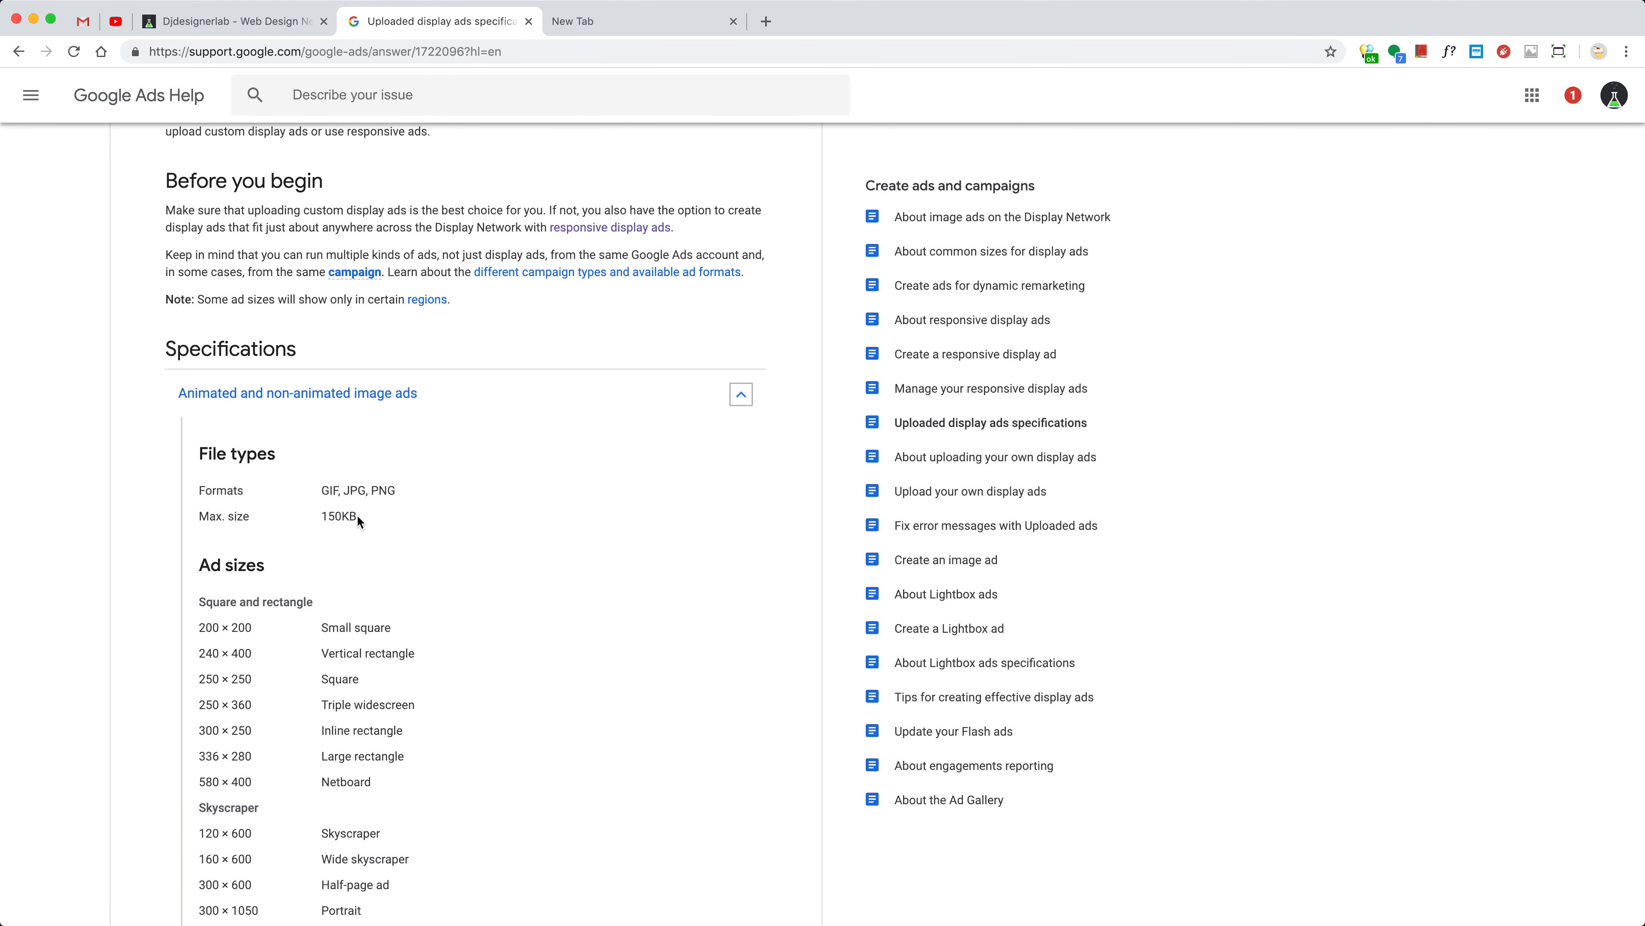
{"action": "left_click_drag", "start_coordinate": [359, 518], "coordinate": [311, 519]}
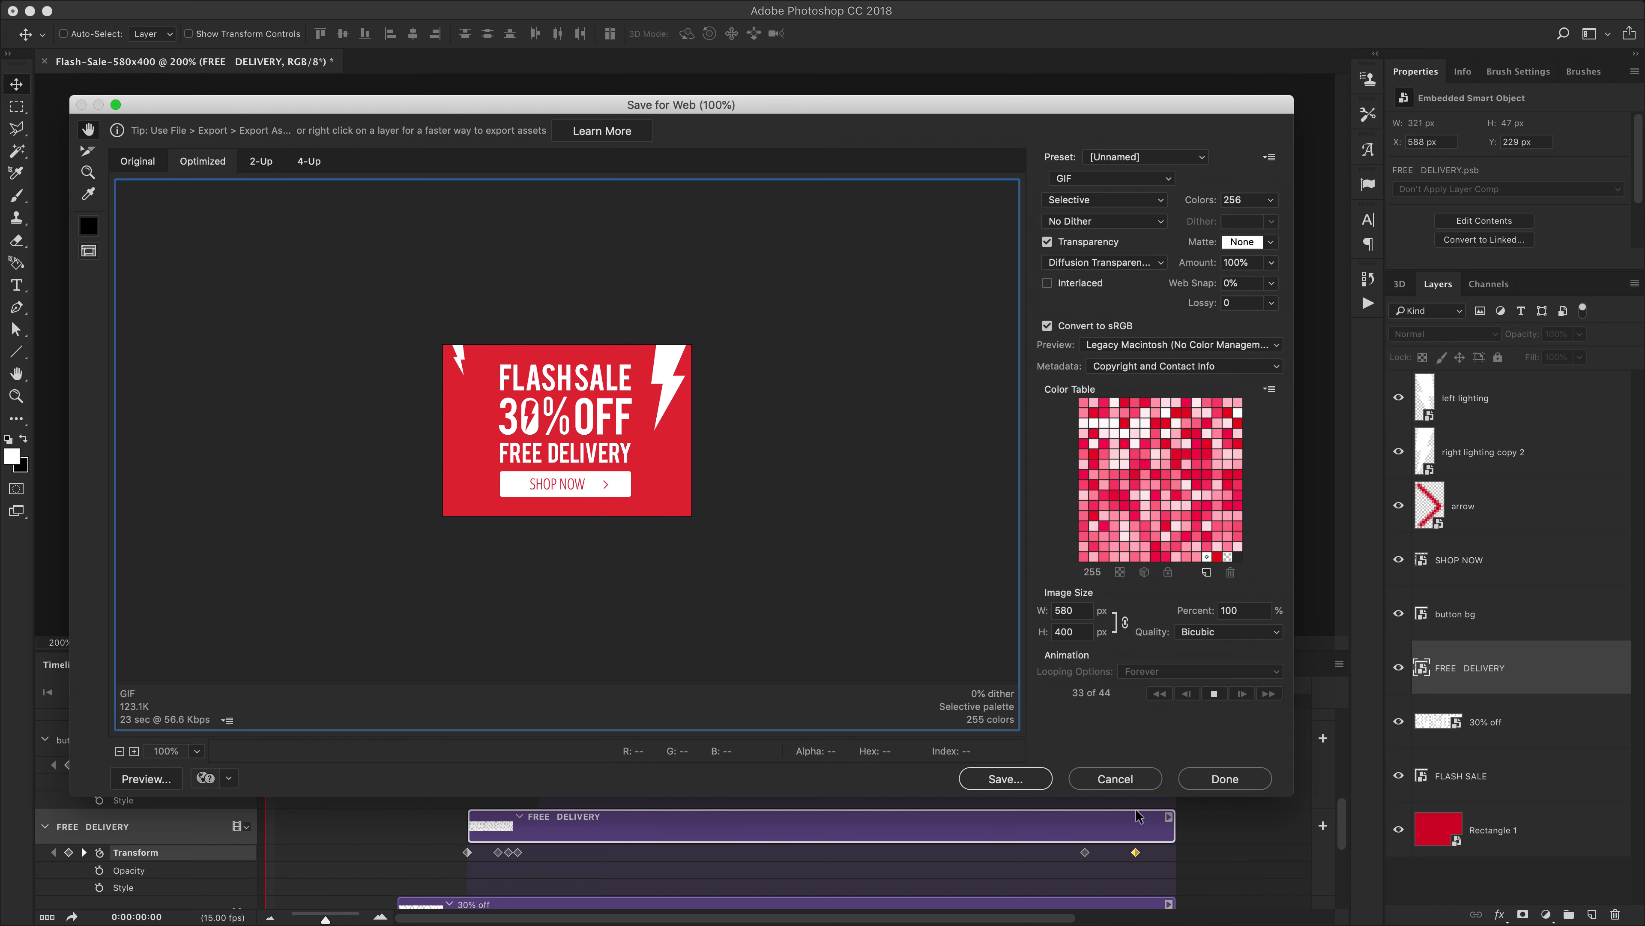
Save the optimized GIF as Flash-Sale-580x400.gif in the tutorial folder
{"action": "left_click", "coordinate": [1005, 779]}
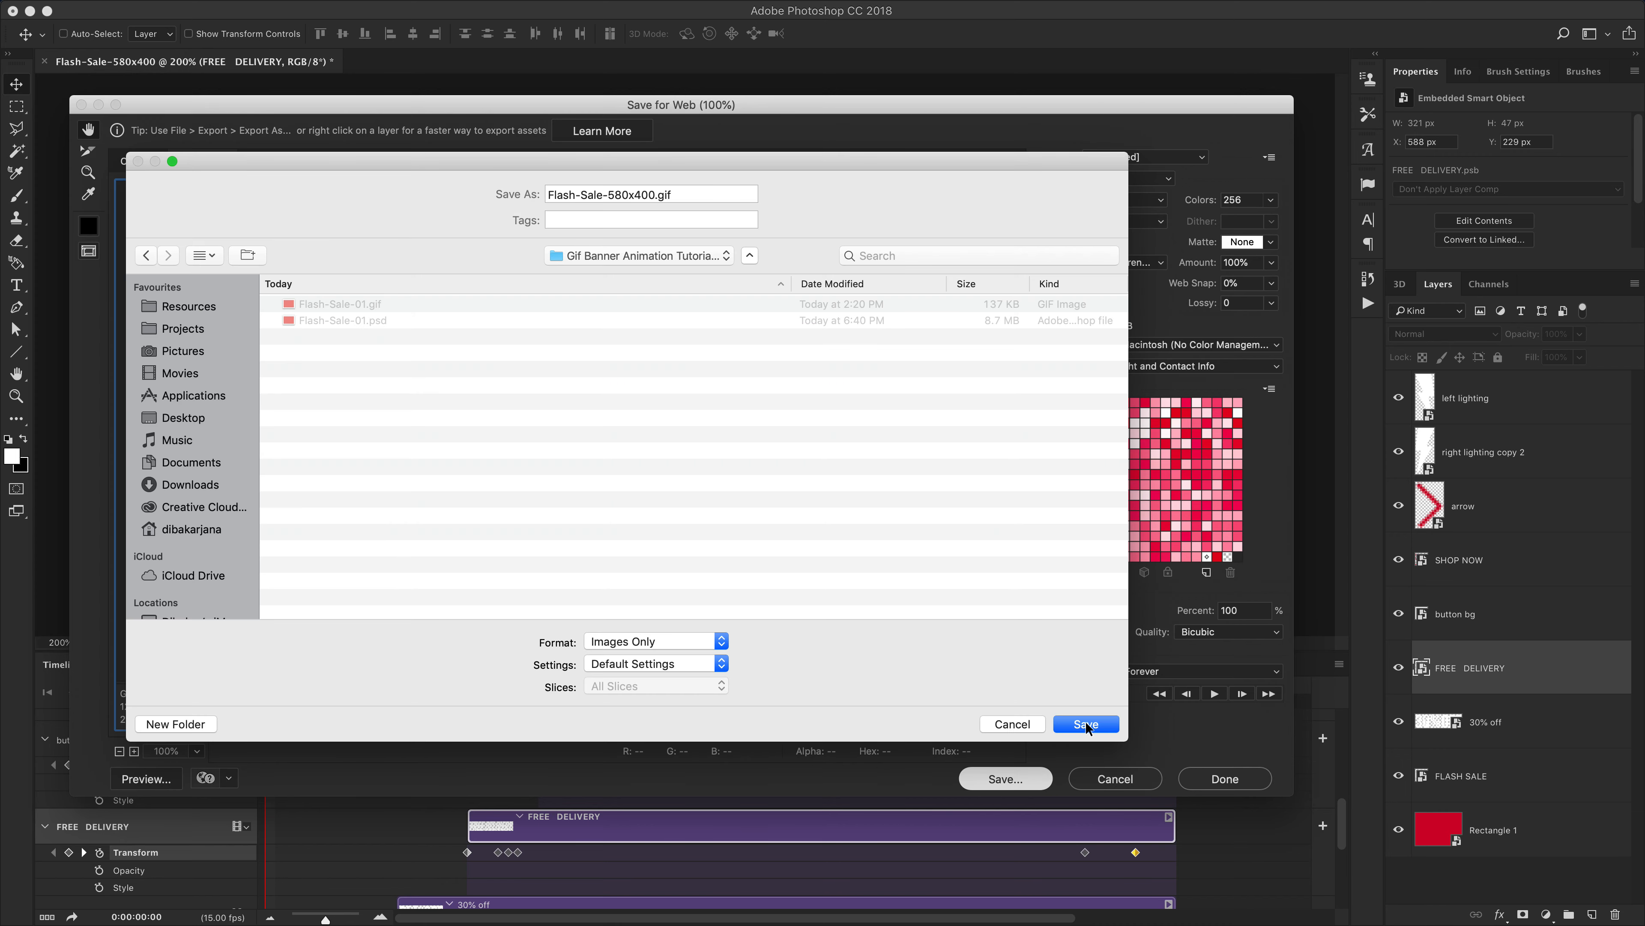
{"action": "left_click", "coordinate": [1087, 723]}
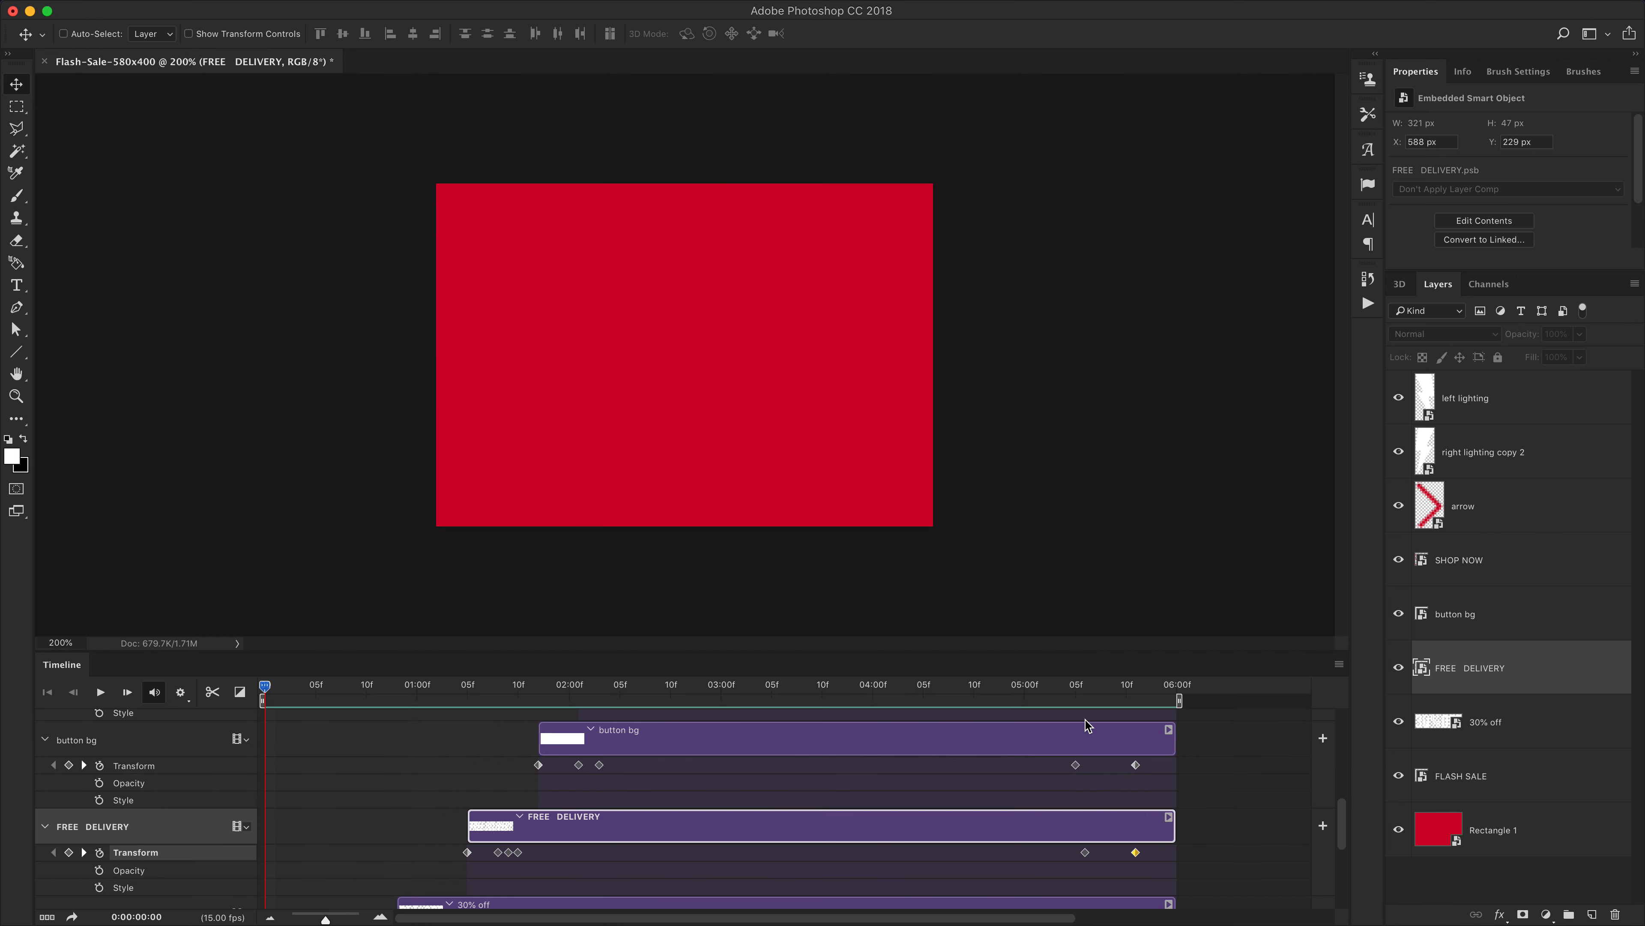
Save the Photoshop document, keeping Maximize Compatibility enabled
{"action": "left_click", "coordinate": [159, 1]}
{"action": "left_click", "coordinate": [174, 152]}
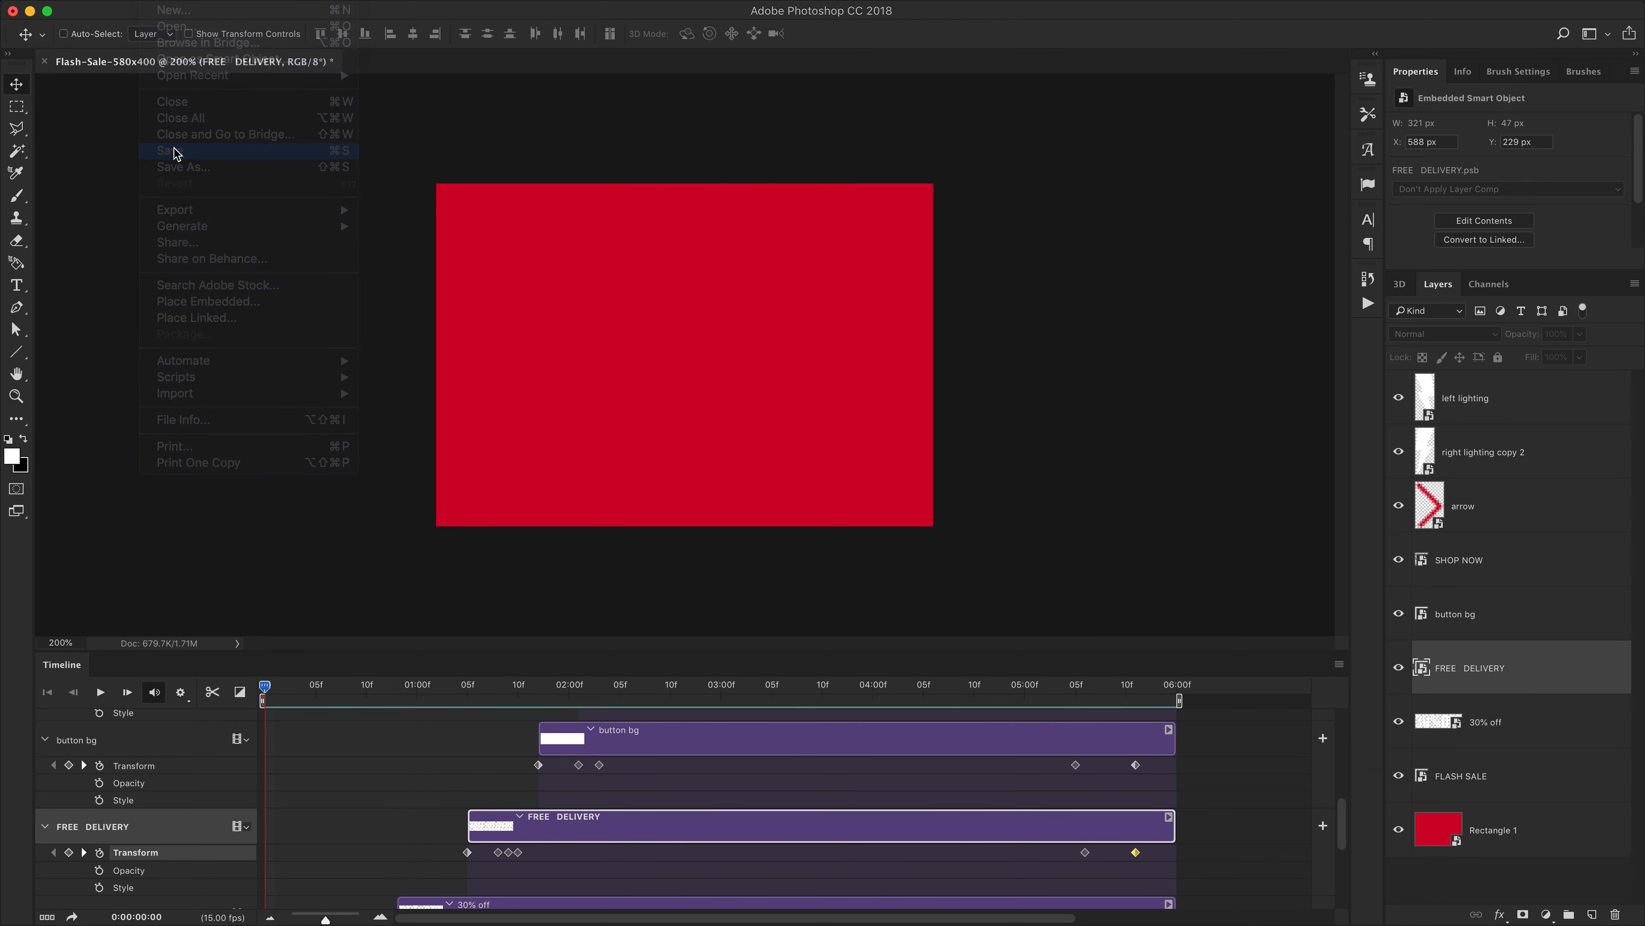
{"action": "left_click", "coordinate": [1567, 713]}
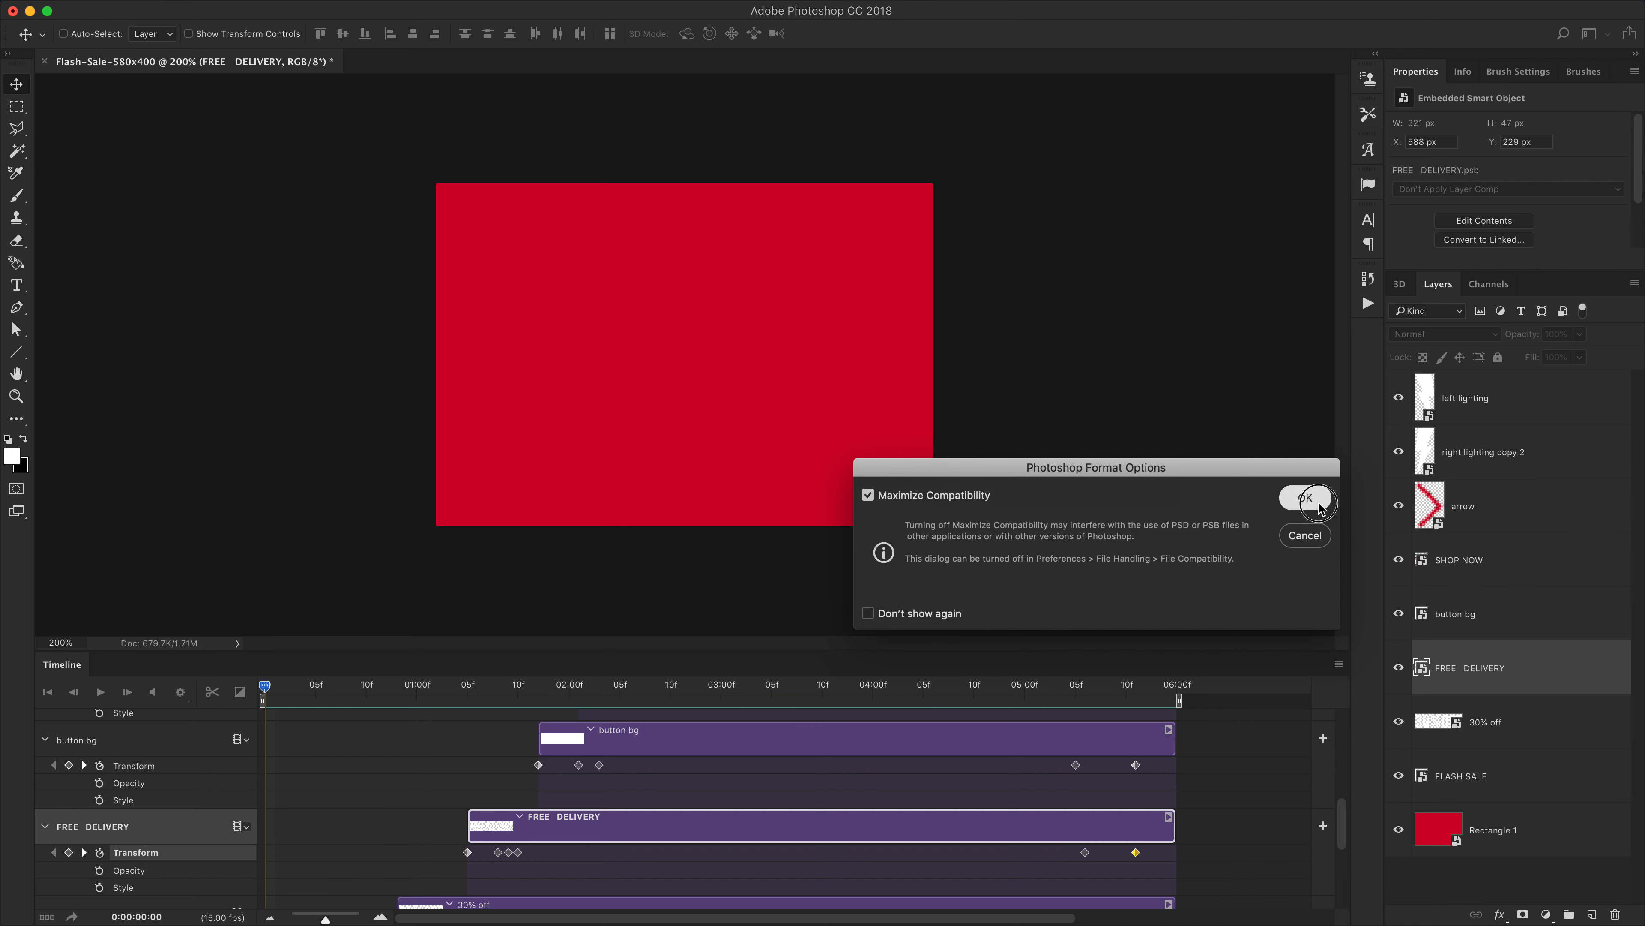
{"action": "left_click", "coordinate": [1306, 497]}
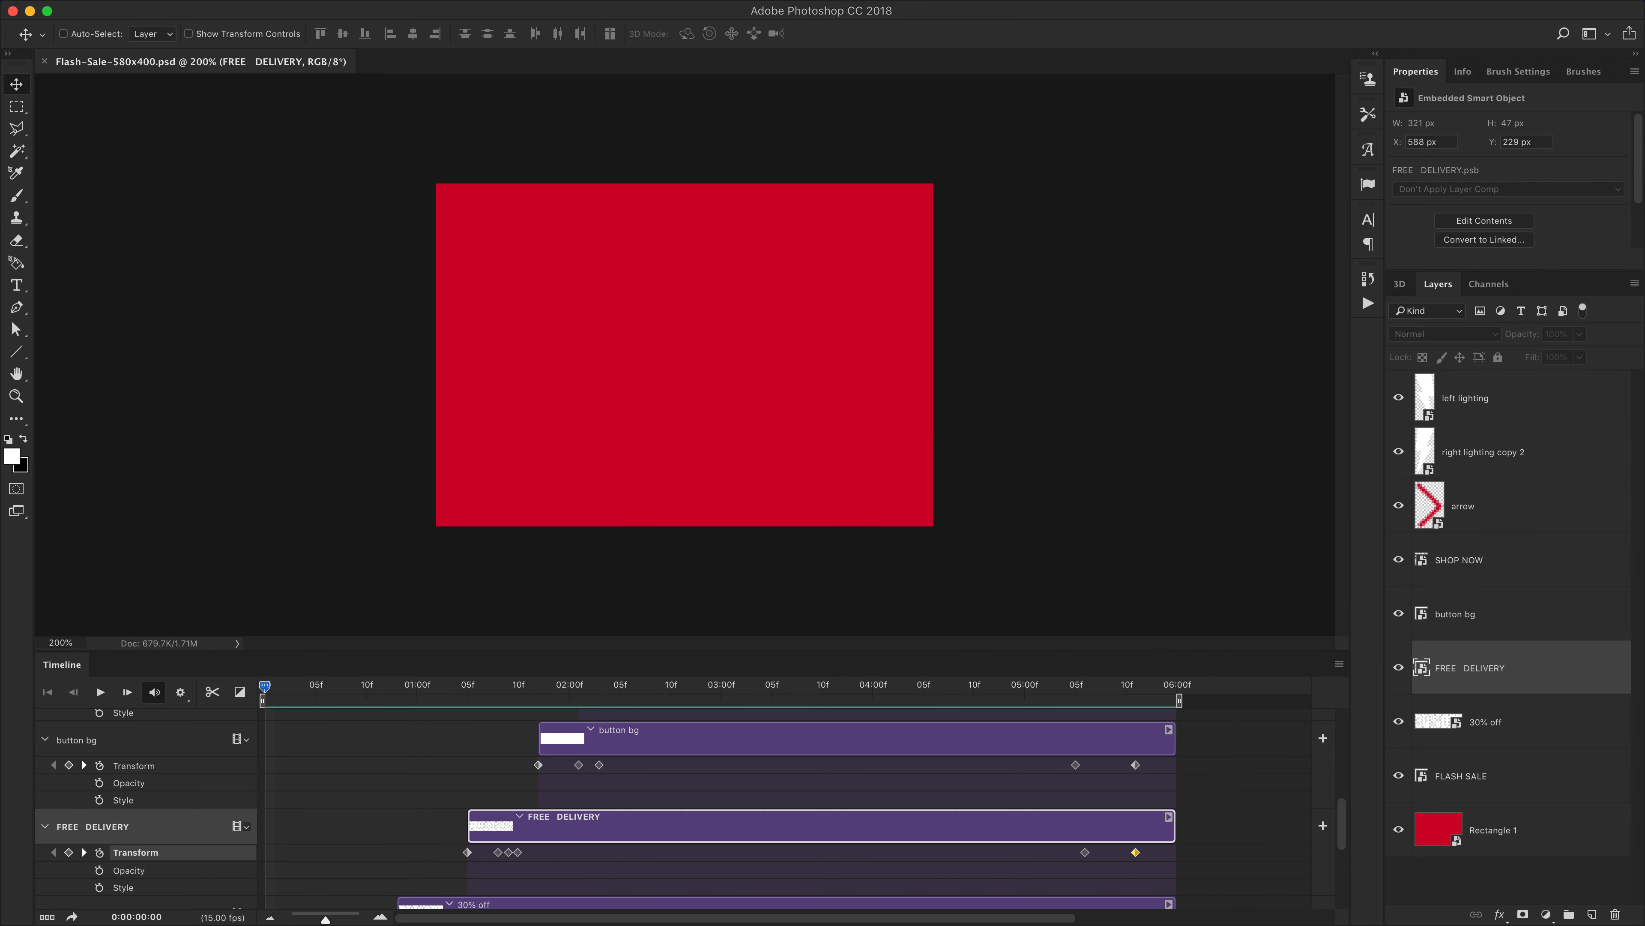
Open the exported Flash-Sale-580x400.gif in a Finder quick preview to check the animation
{"action": "key", "text": "super+Tab"}
{"action": "left_click", "coordinate": [1319, 438]}
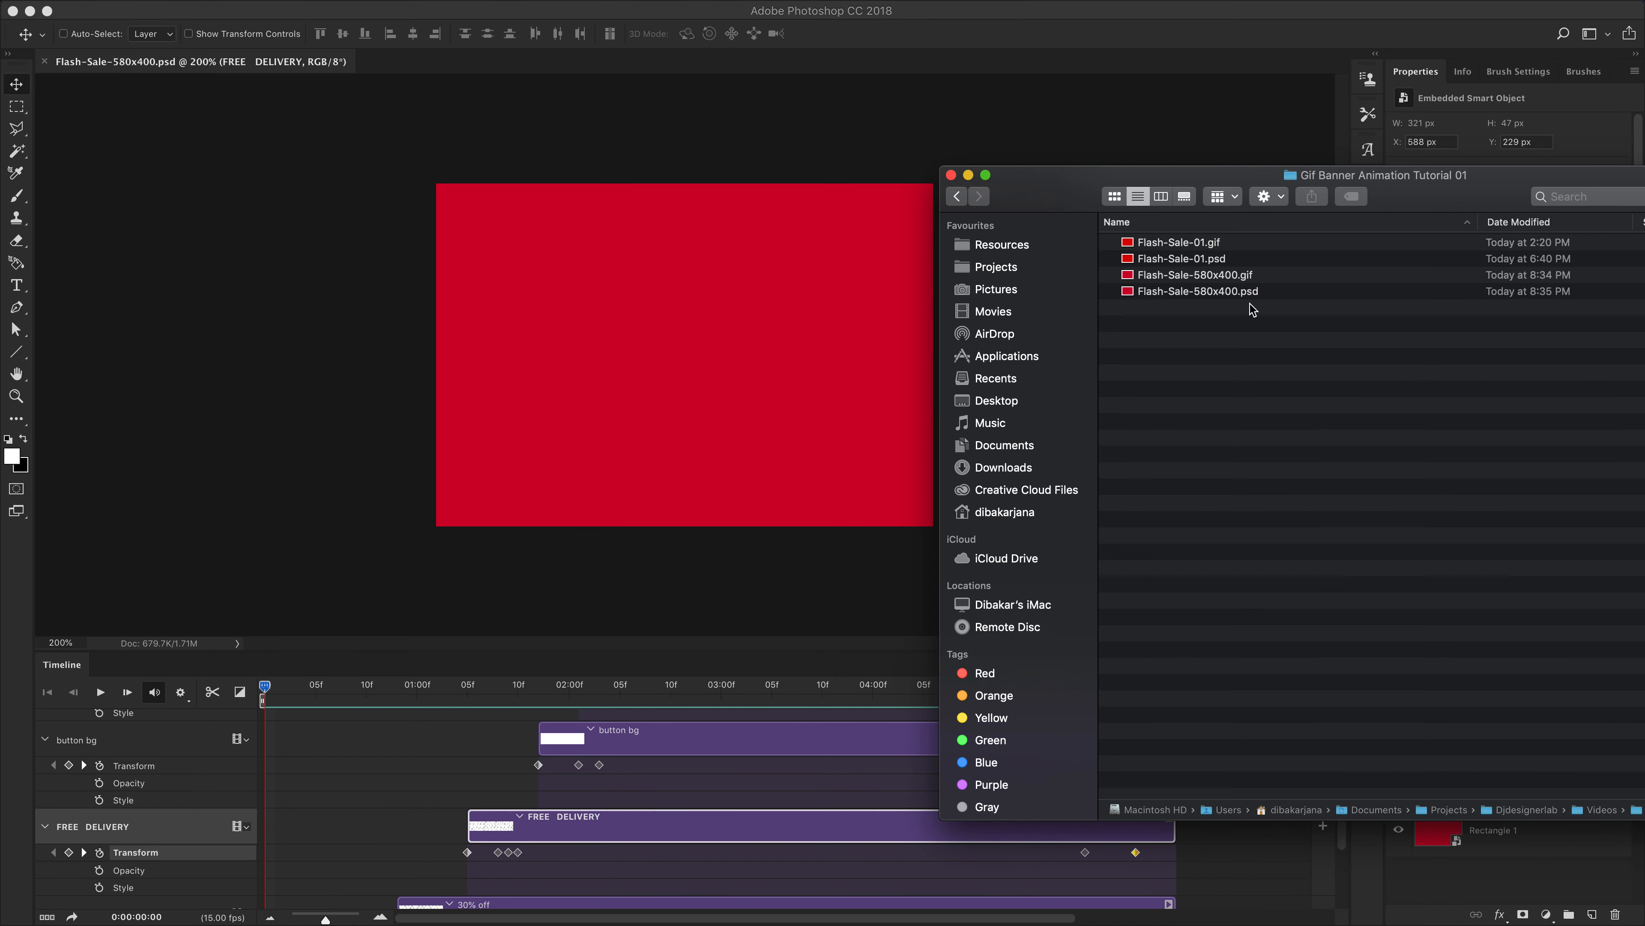
{"action": "left_click", "coordinate": [1237, 276]}
{"action": "left_click_drag", "start_coordinate": [1191, 181], "coordinate": [992, 165]}
{"action": "key", "text": "space"}
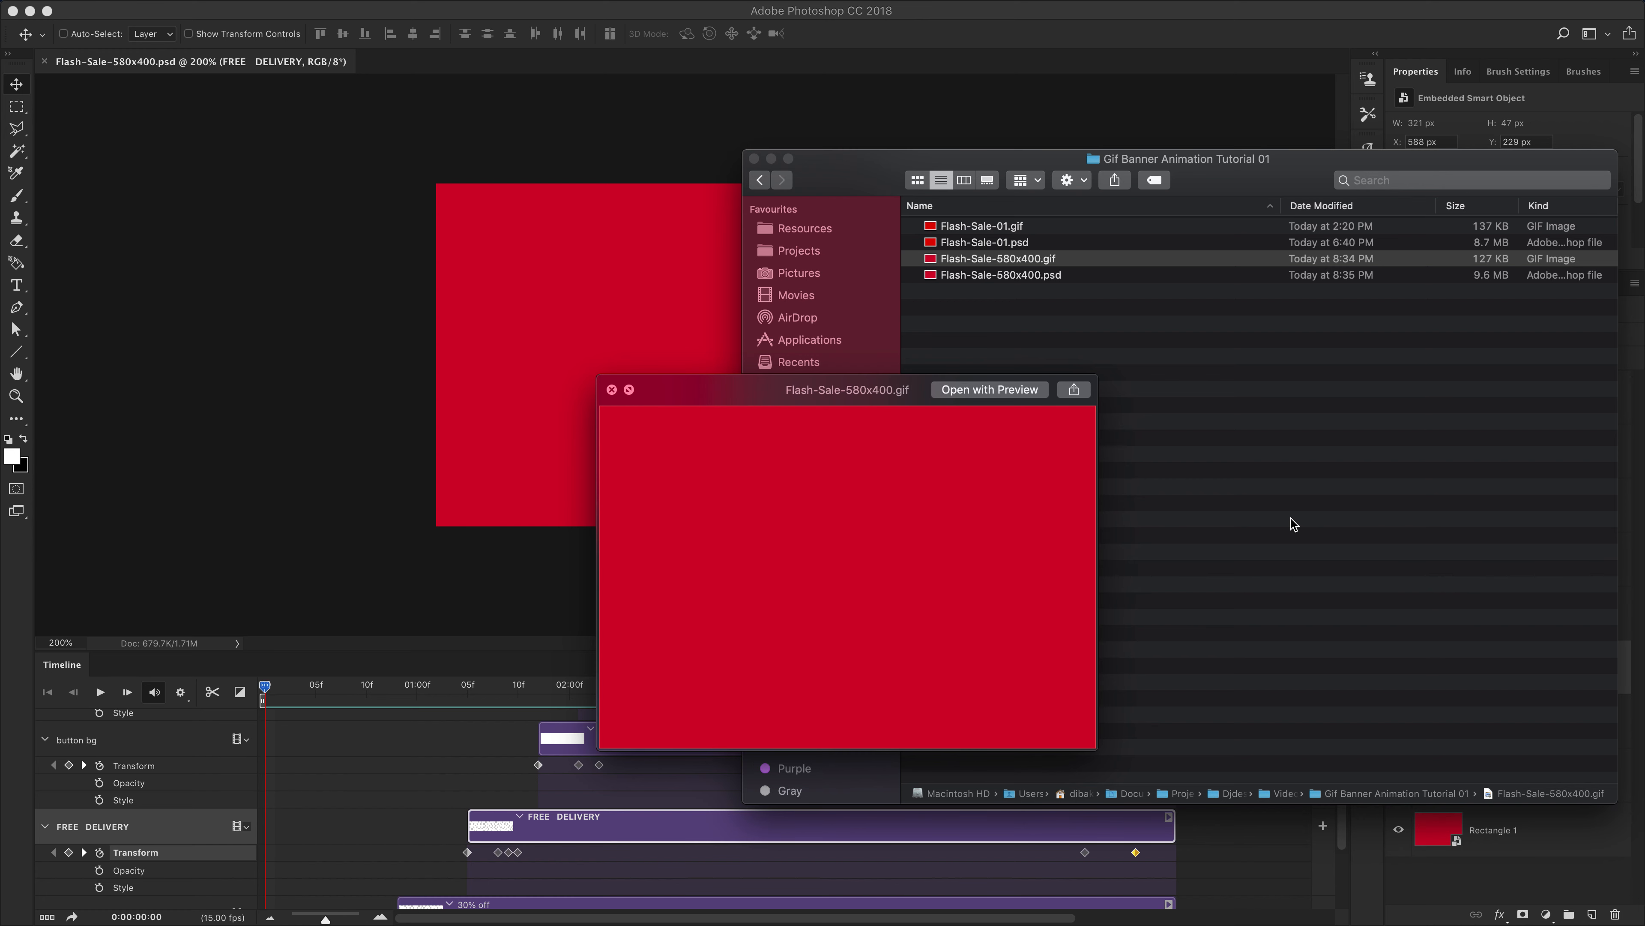
{"action": "left_click", "coordinate": [611, 390]}
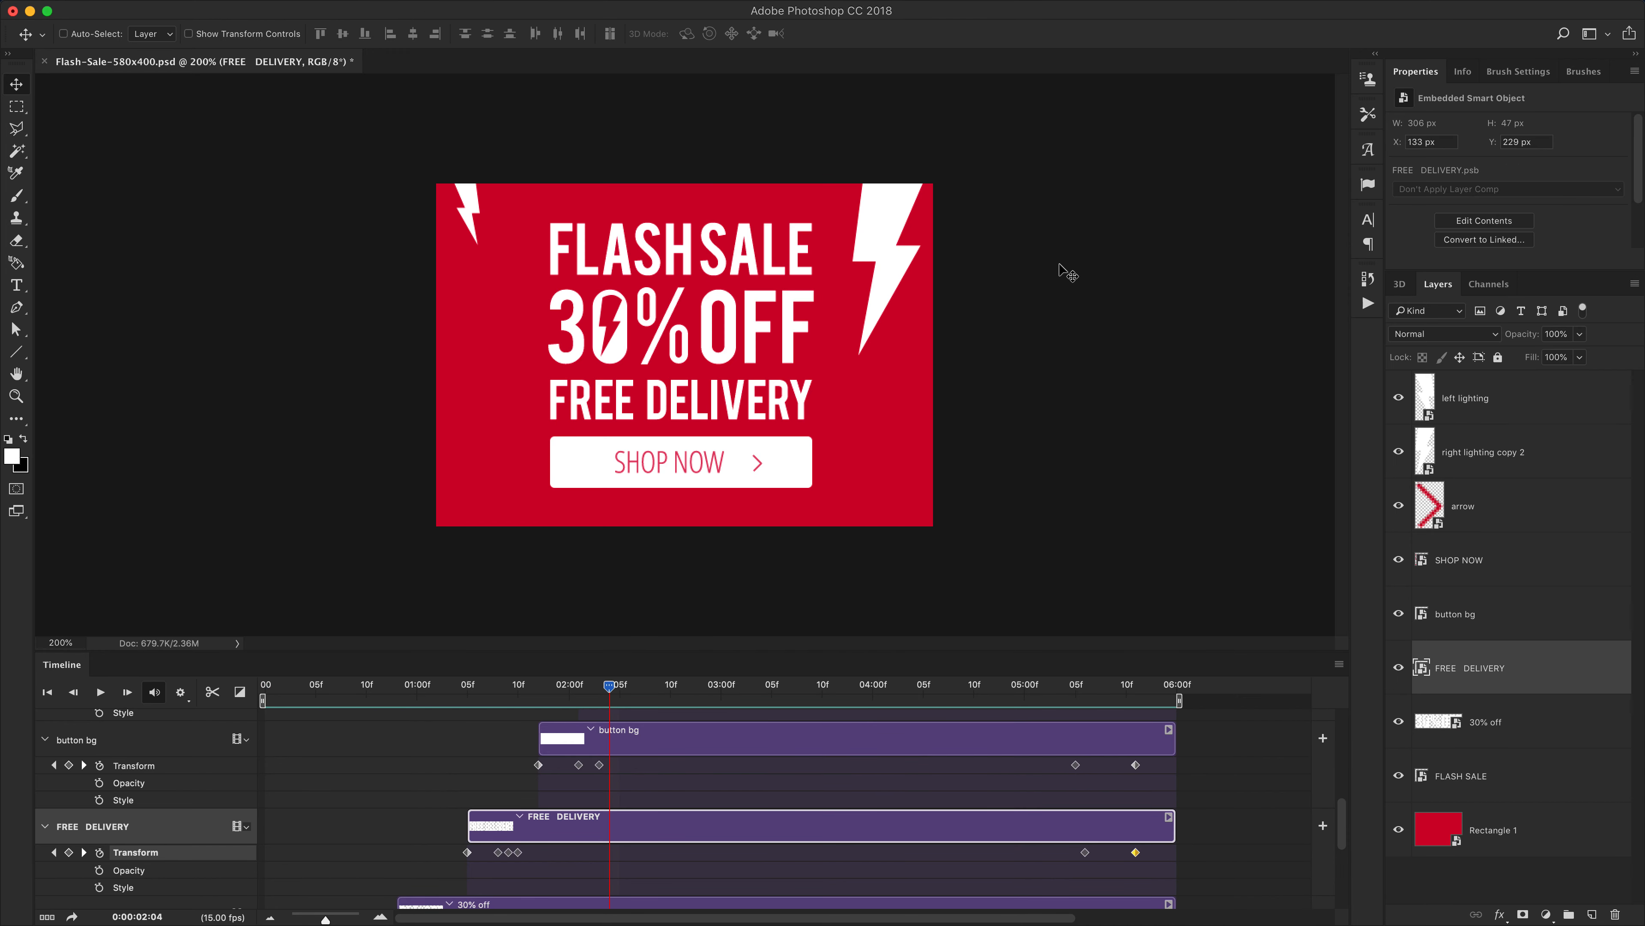